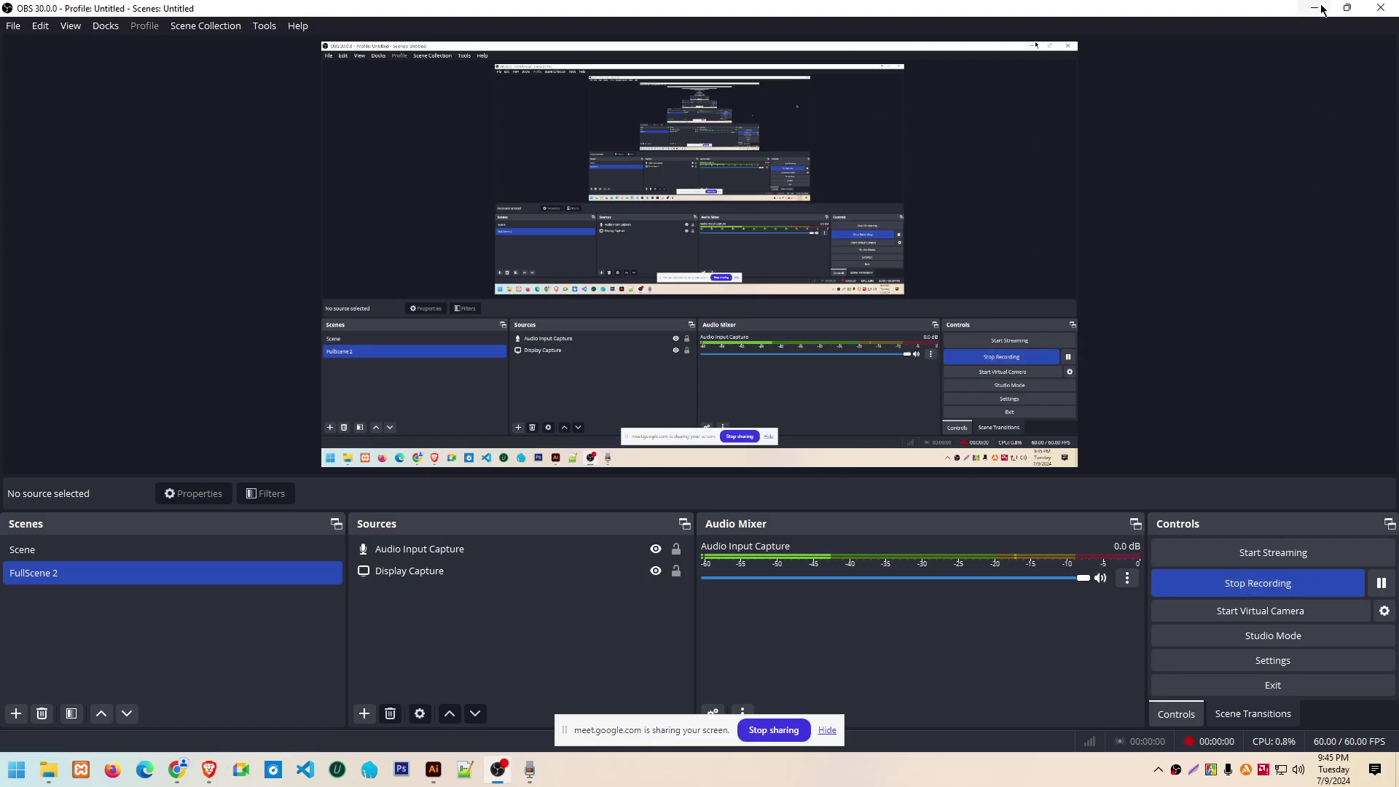
# Minimize OBS to reveal Illustrator's 540 × 1100 pt portrait New Document settings
pyautogui.click(1314, 8)
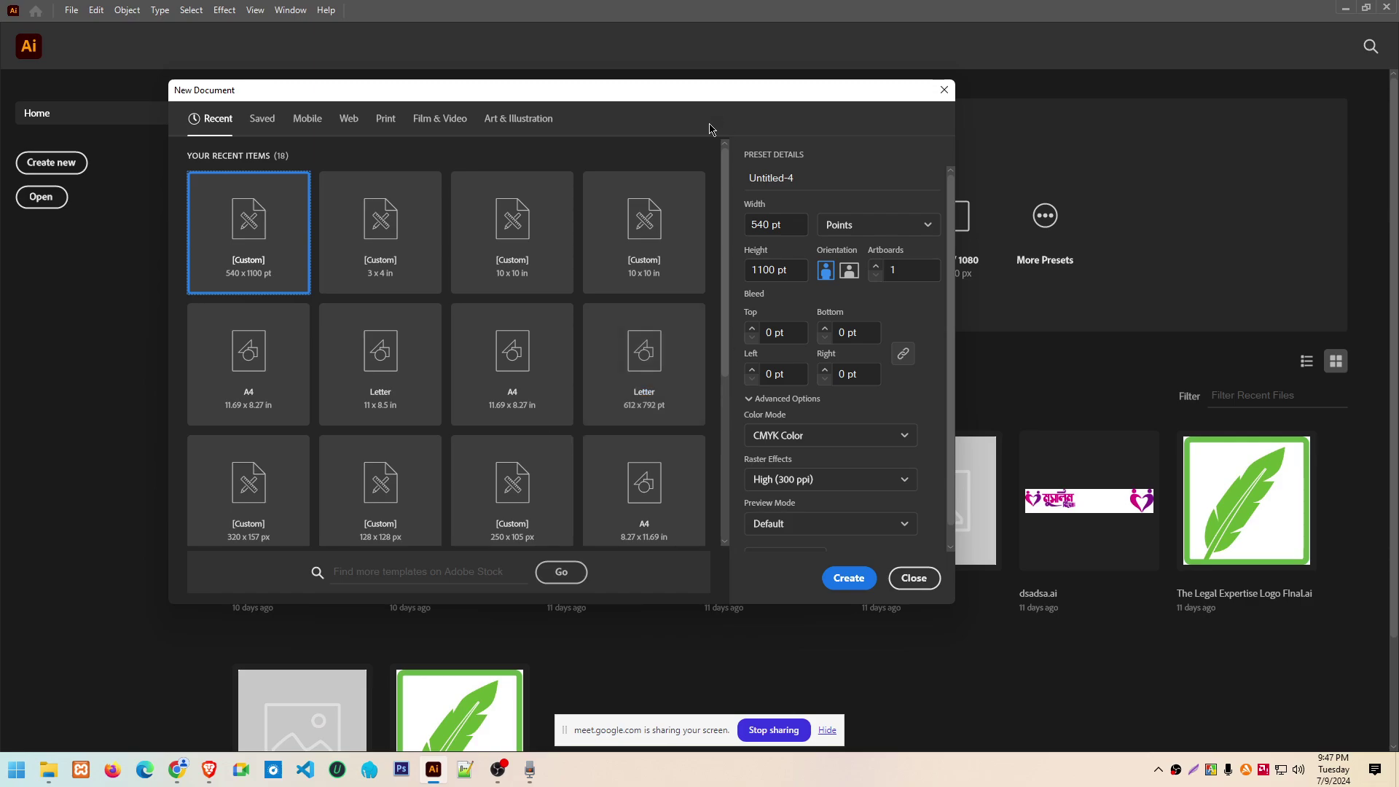
# Create the 540 × 1100 pt portrait CMYK document with its single empty artboard
pyautogui.click(846, 580)
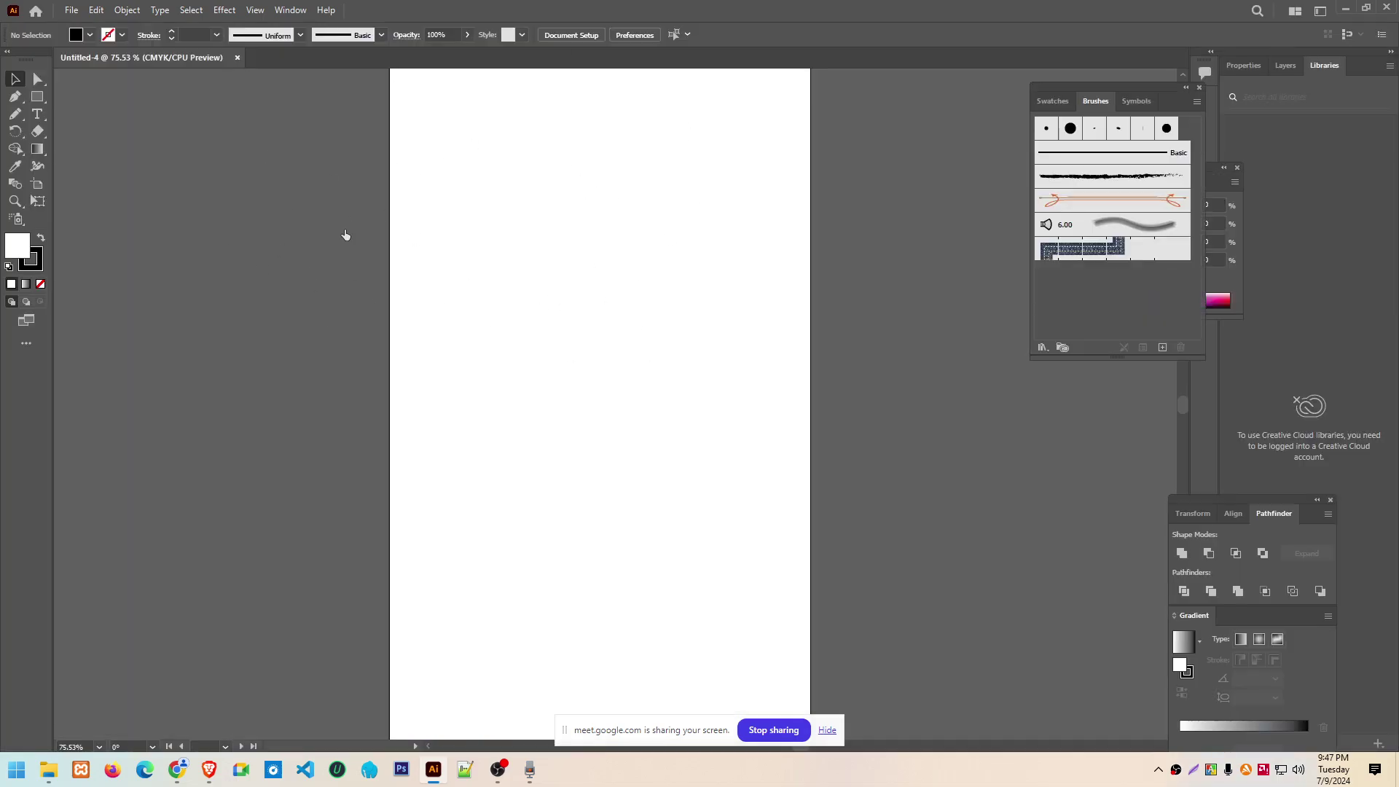
pyautogui.scroll(2, 543, 341)
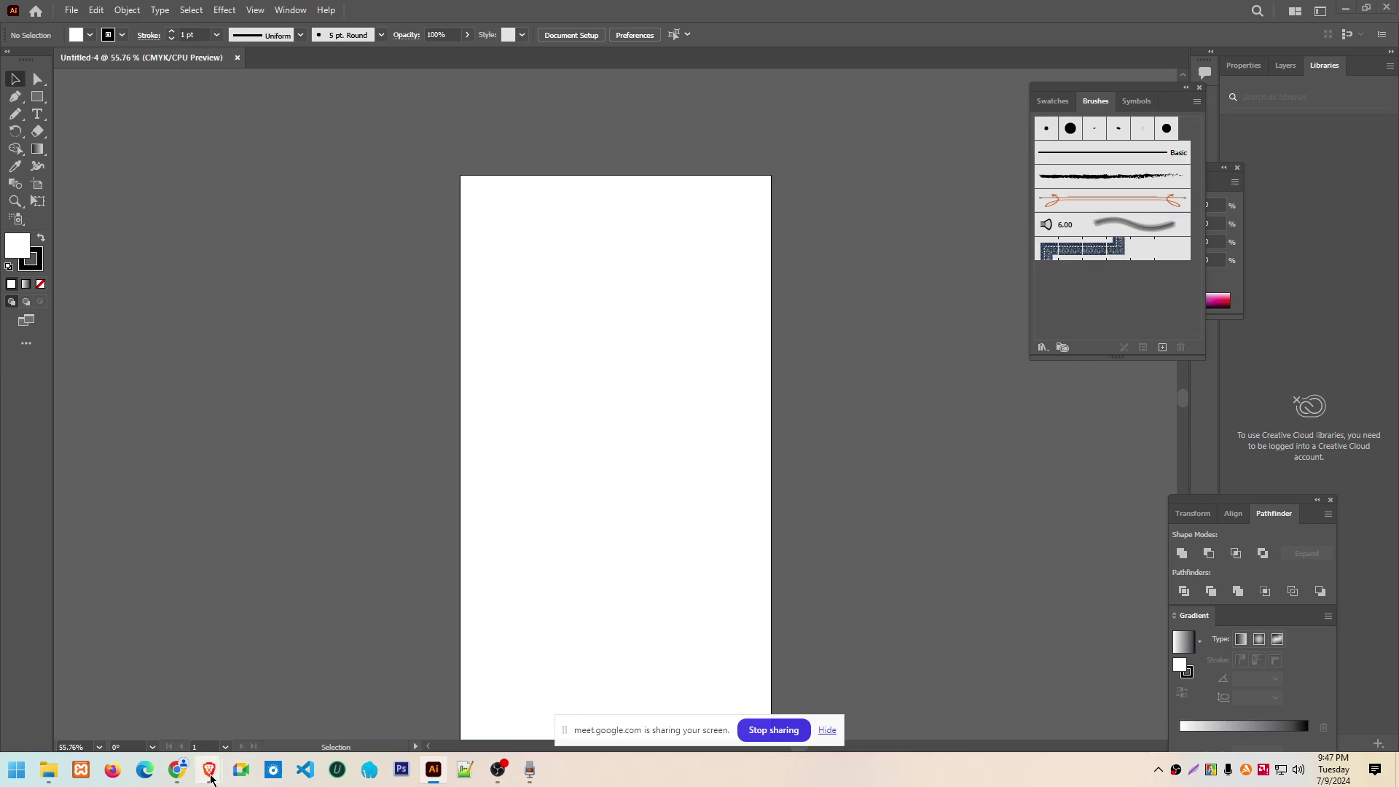
# Search 'calender design' in a new Brave tab
pyautogui.click(175, 718)
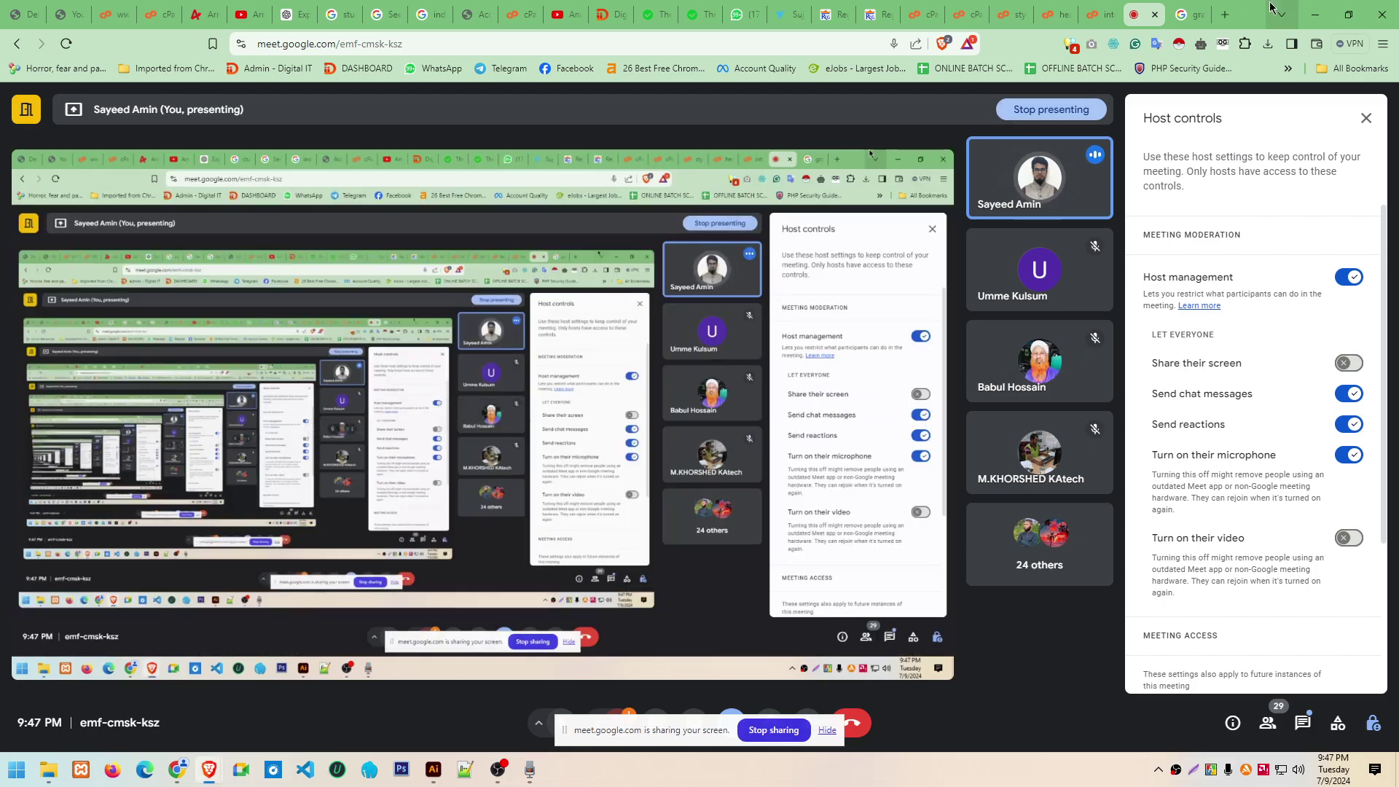
pyautogui.click(1225, 15)
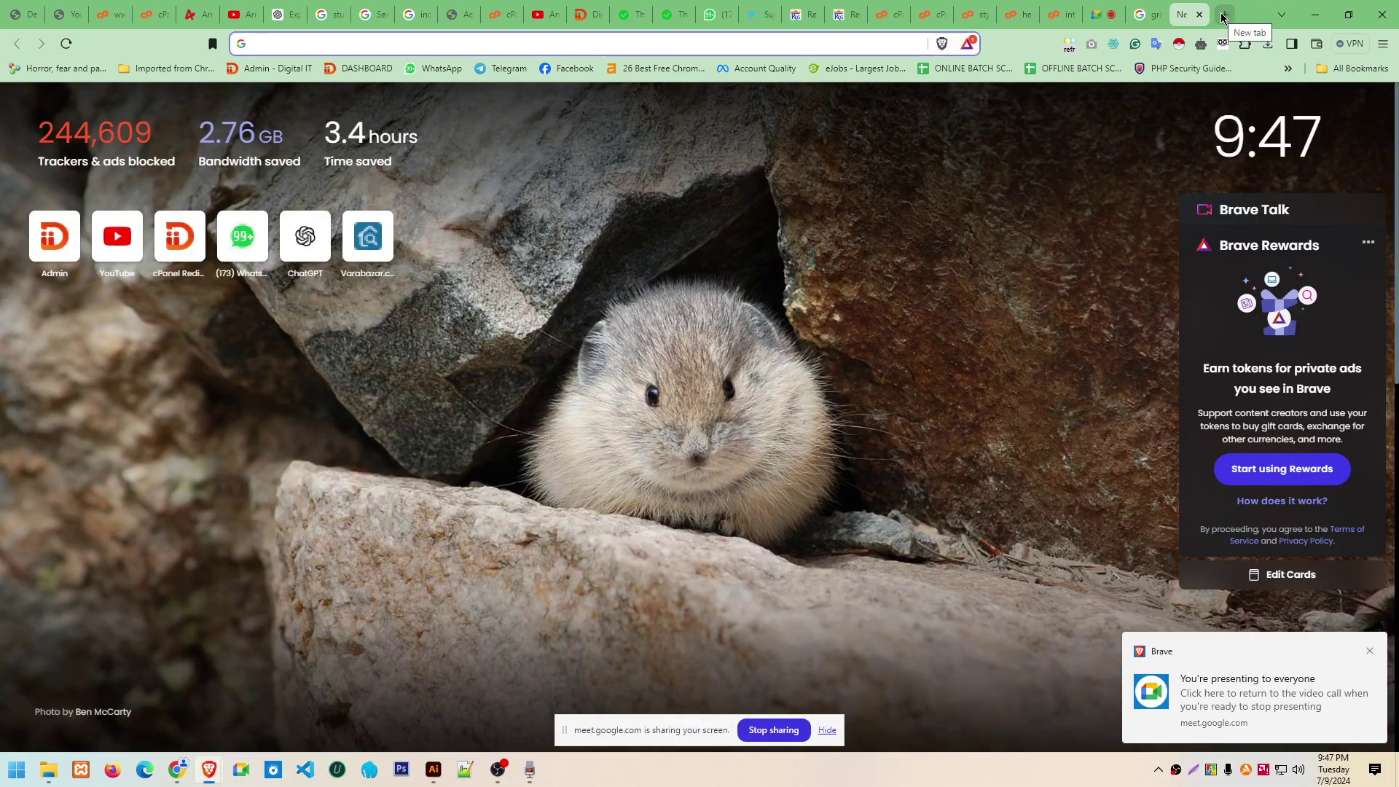
pyautogui.write('calender')
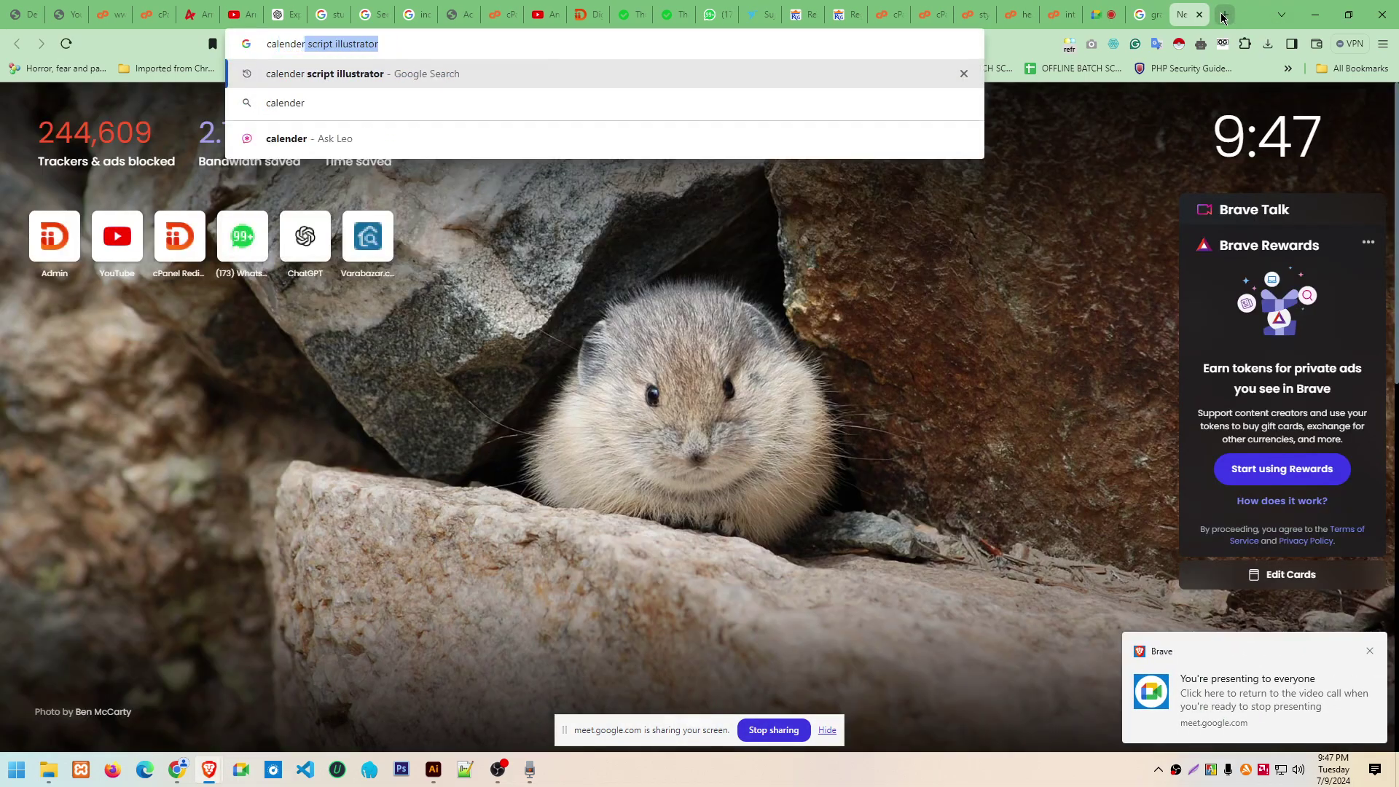
pyautogui.write(' design')
pyautogui.press('Return')
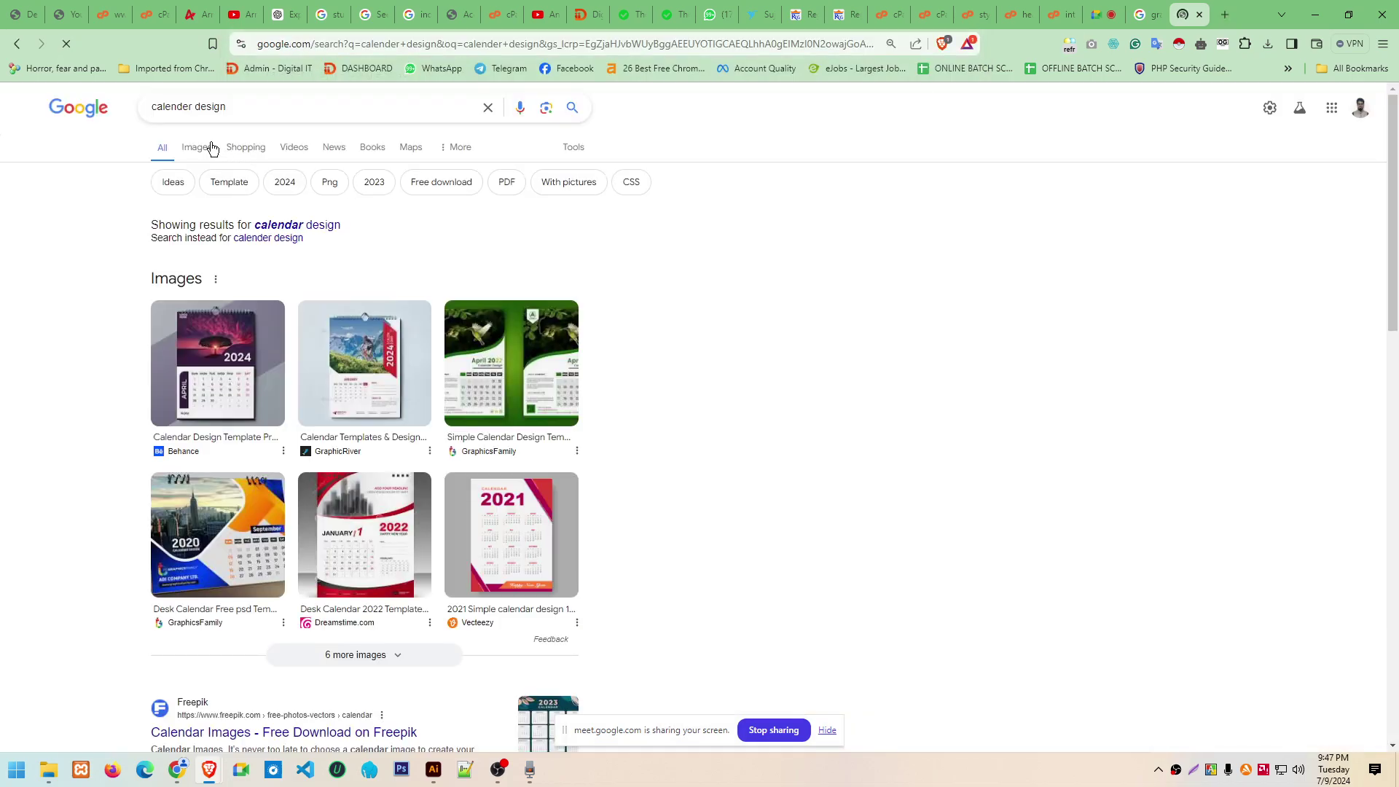
# Switch to image results and preview the Behance 2024 wall calendar
pyautogui.click(207, 145)
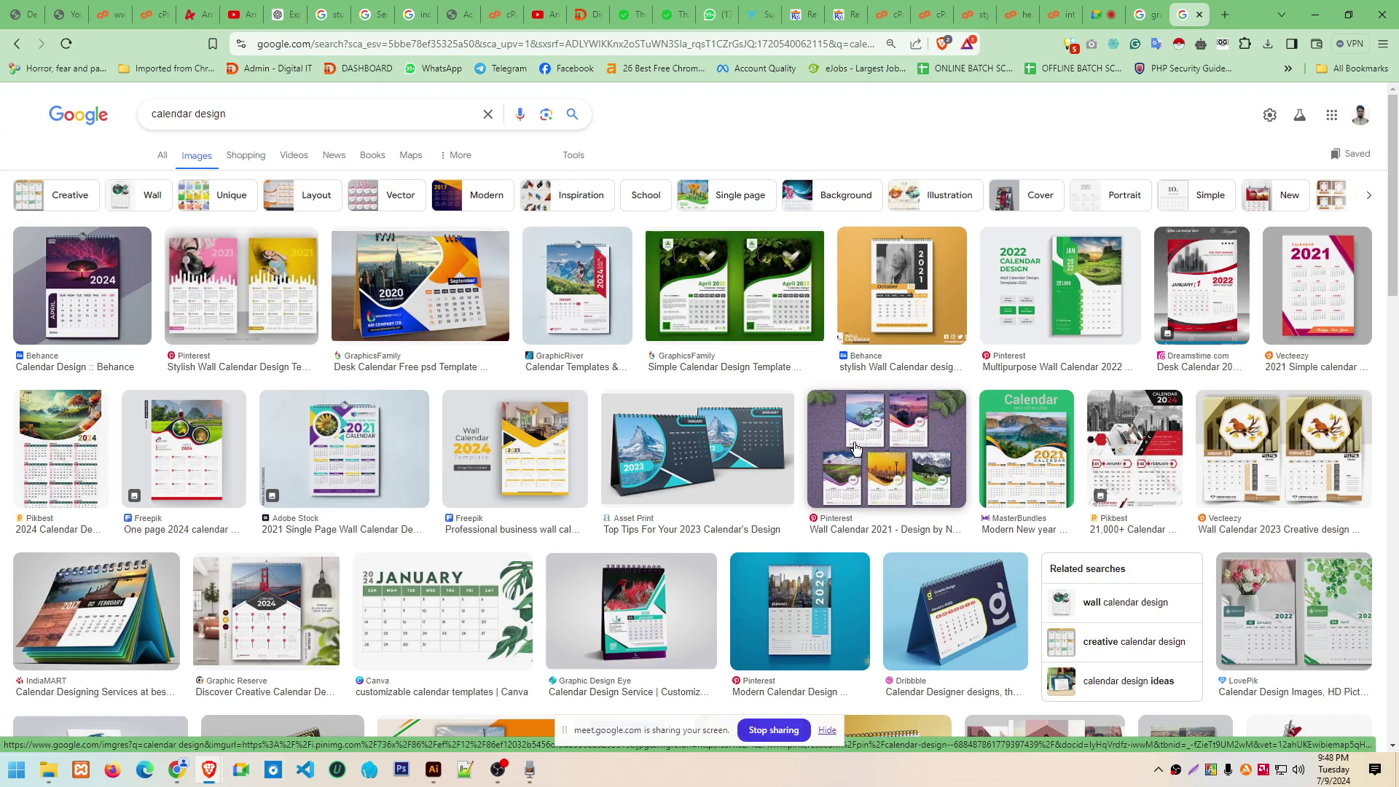
pyautogui.click(117, 277)
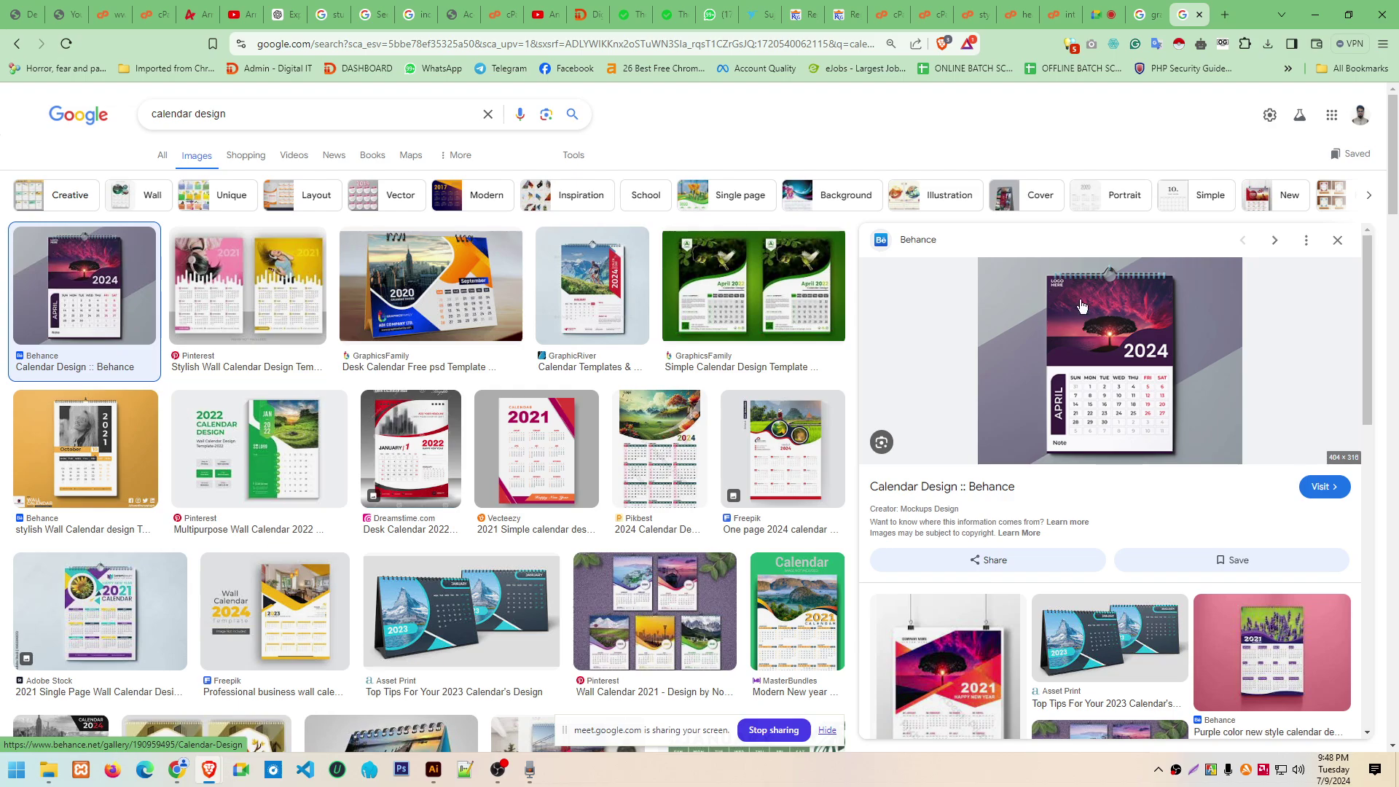
# Preview the GraphicsFamily 2020 desk calendar template with orange and blue curves
pyautogui.click(438, 314)
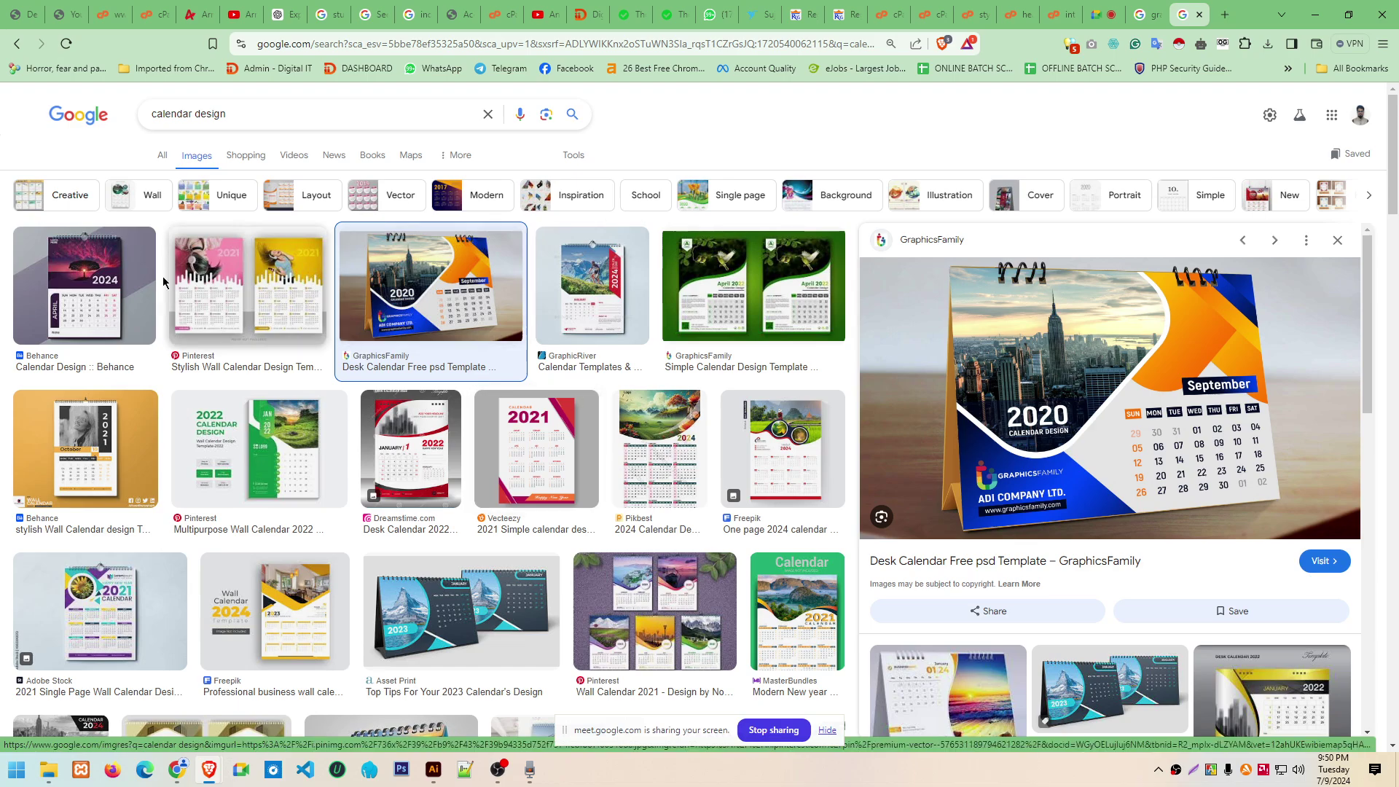
# Scroll the image results, previewing the Pinterest wall calendar then the Dreamstime Desk Calendar 2022
pyautogui.scroll(-2, 620, 444)
pyautogui.scroll(2, 646, 471)
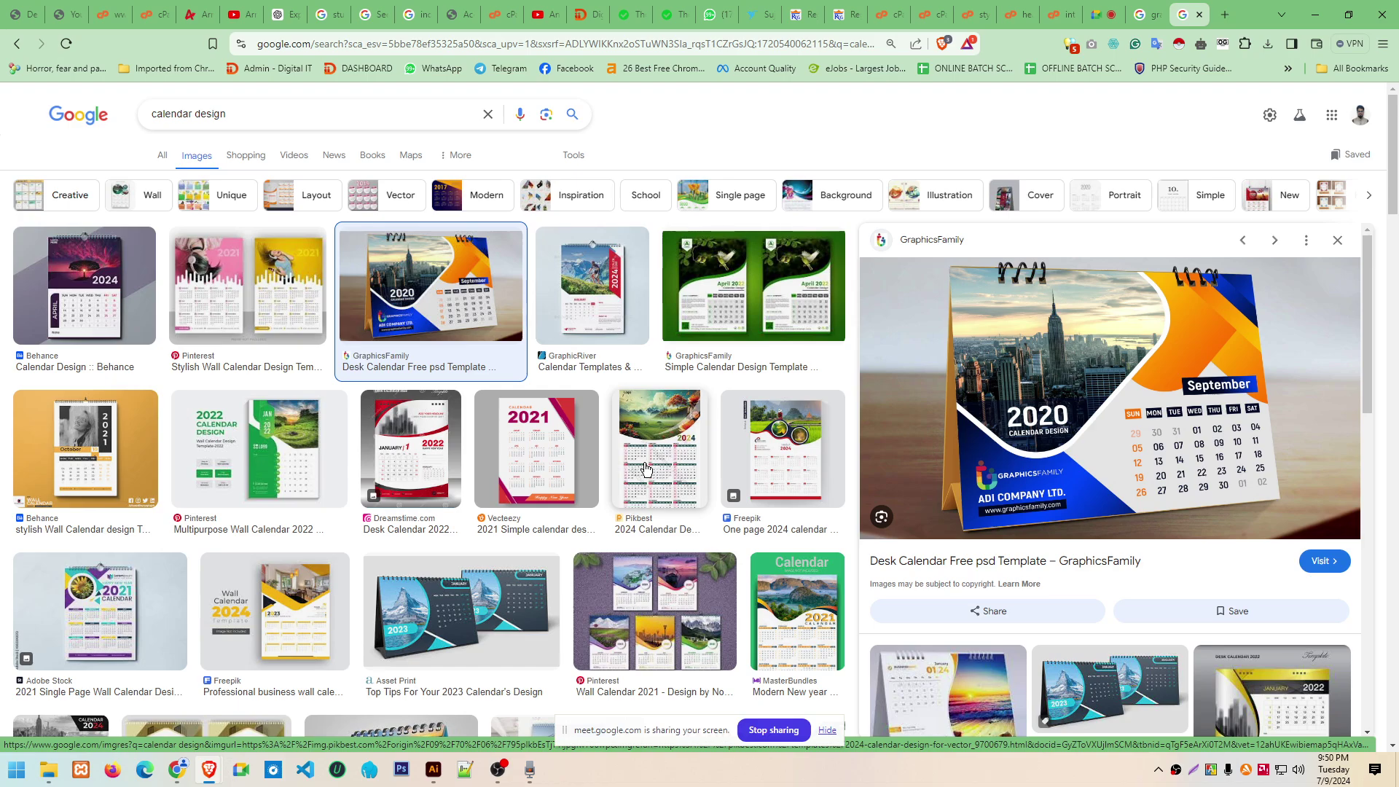
pyautogui.scroll(-2, 646, 467)
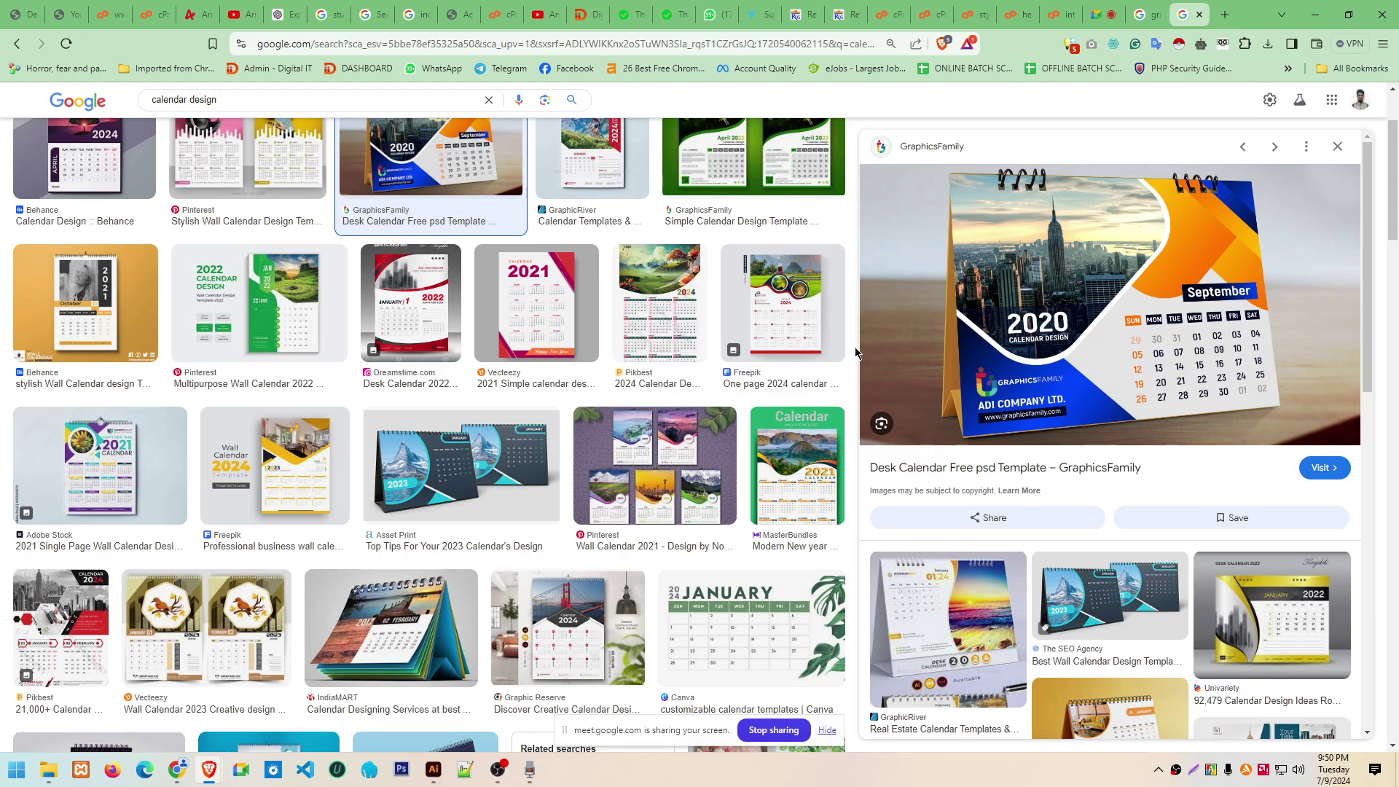
pyautogui.scroll(-2, 678, 374)
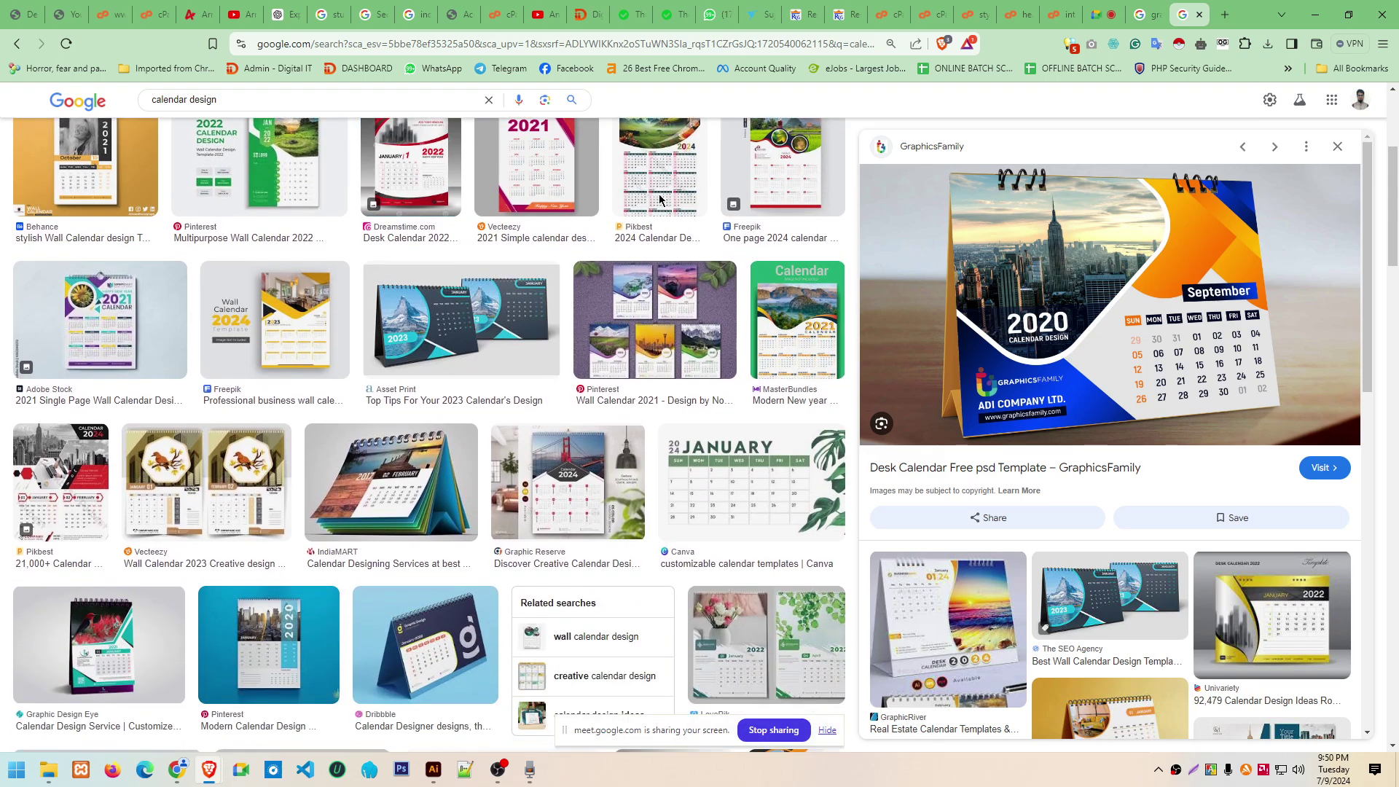
pyautogui.scroll(-2, 678, 375)
pyautogui.scroll(1, 678, 375)
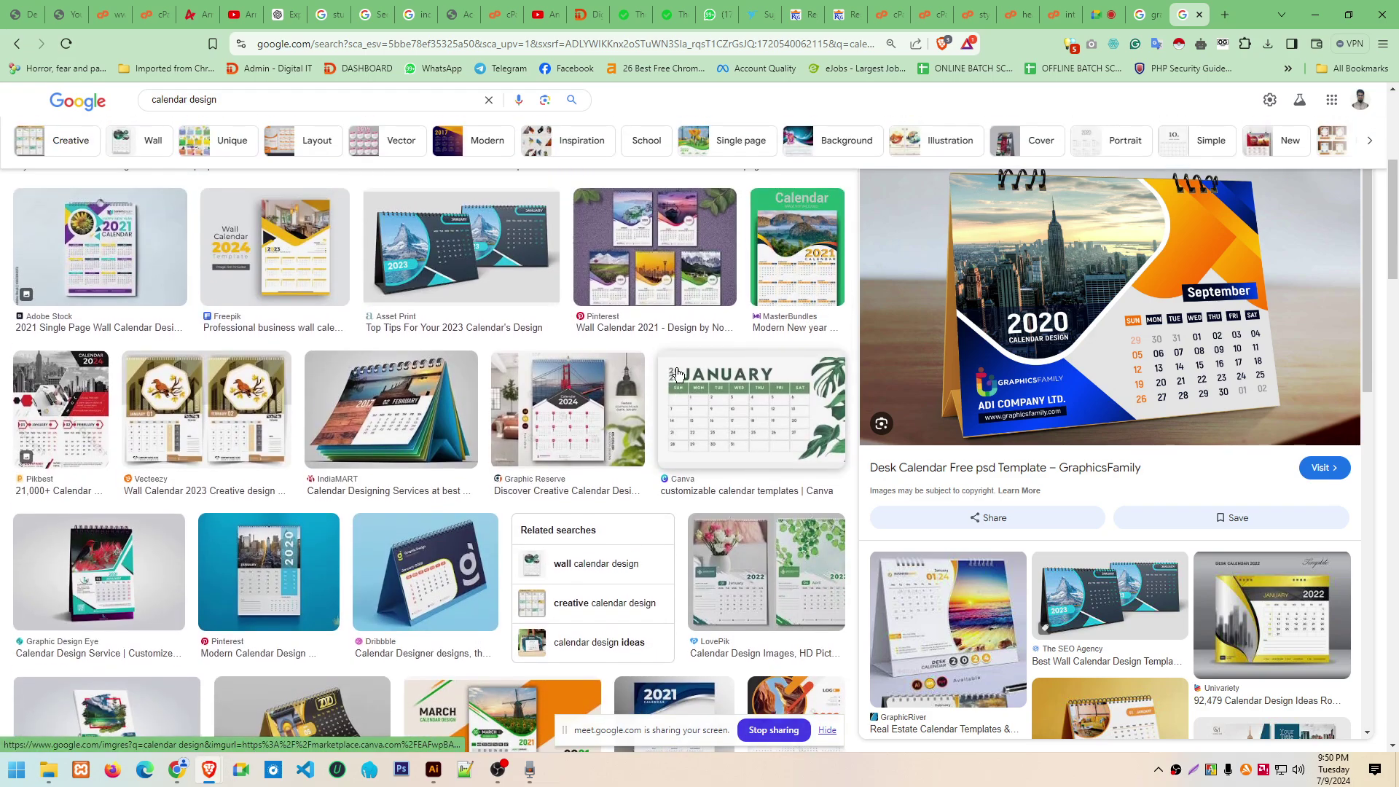
pyautogui.scroll(2, 380, 428)
pyautogui.scroll(2, 380, 428)
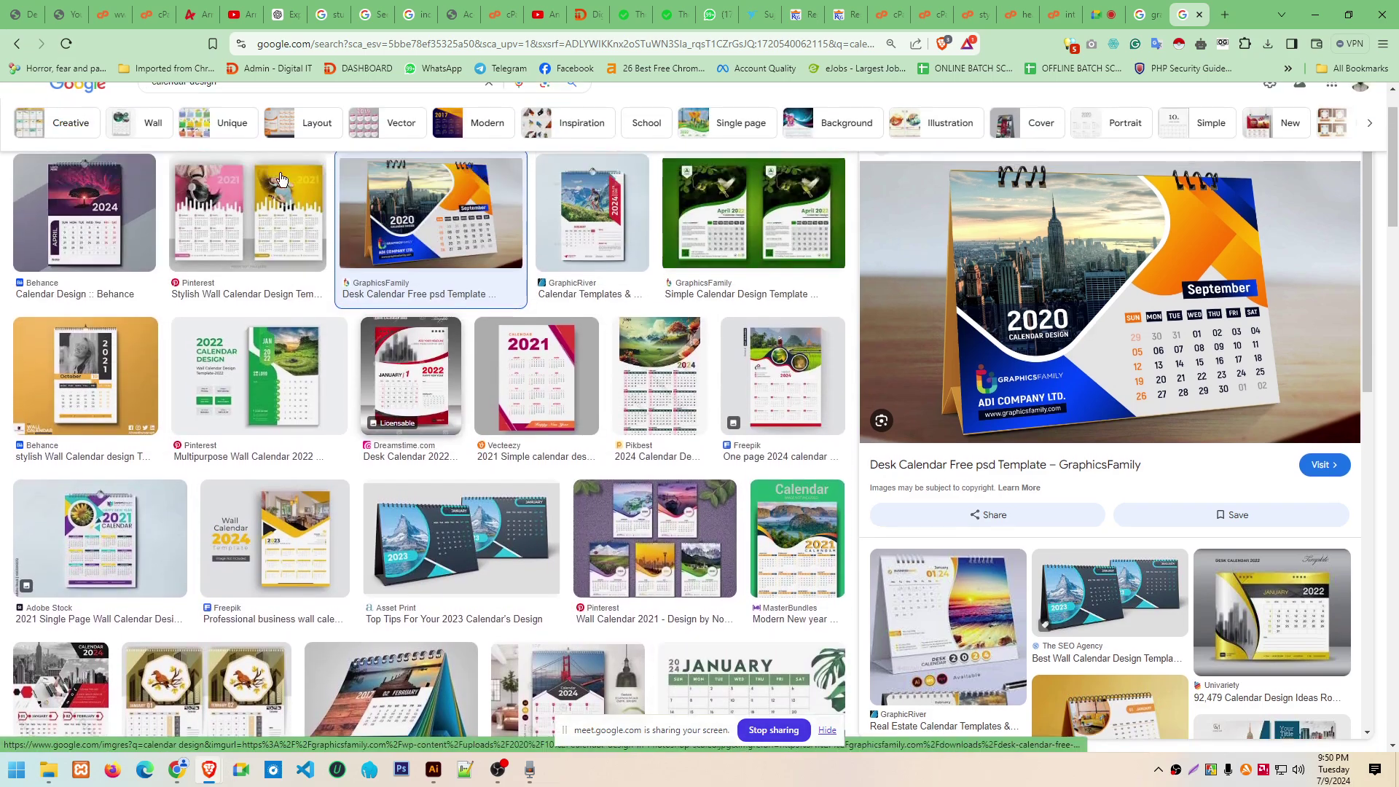
pyautogui.scroll(1, 355, 368)
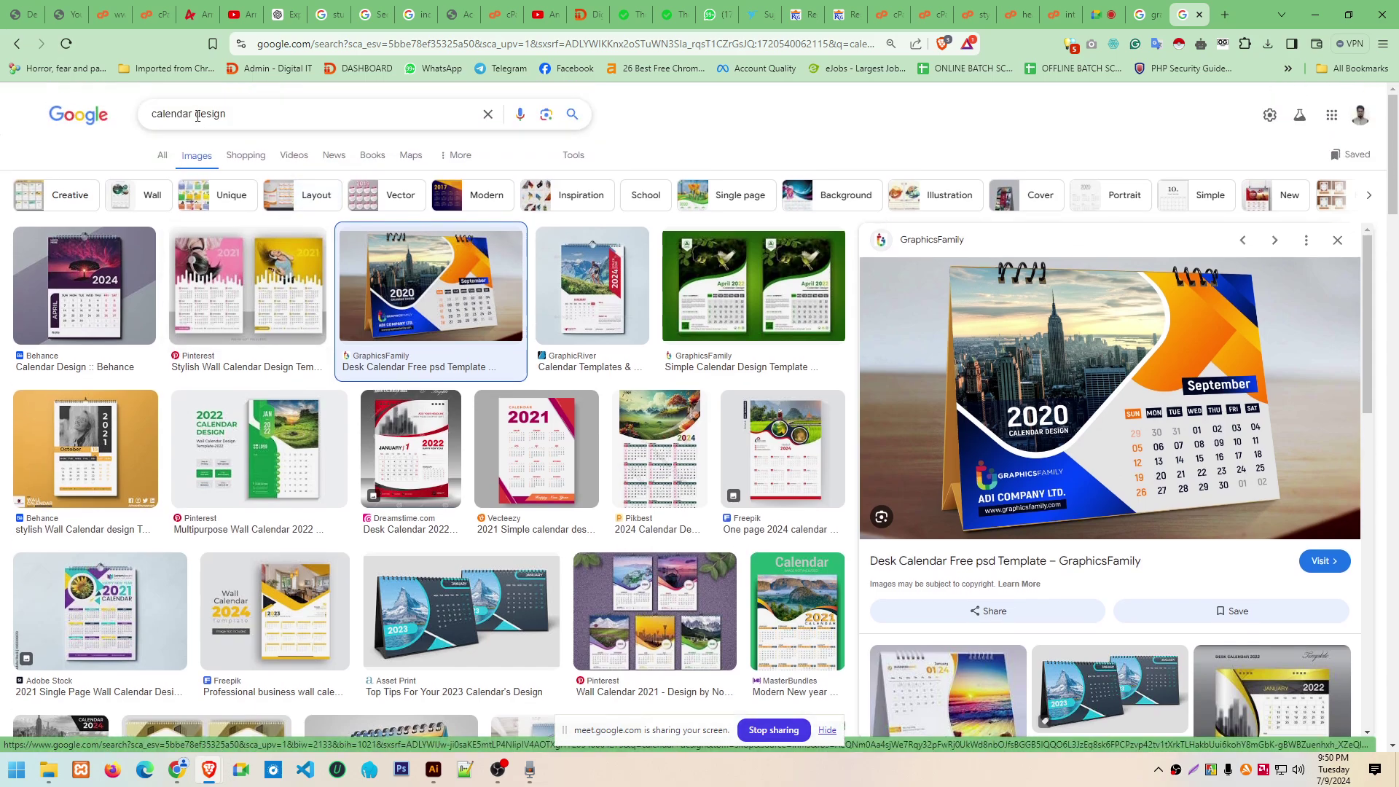
pyautogui.click(284, 303)
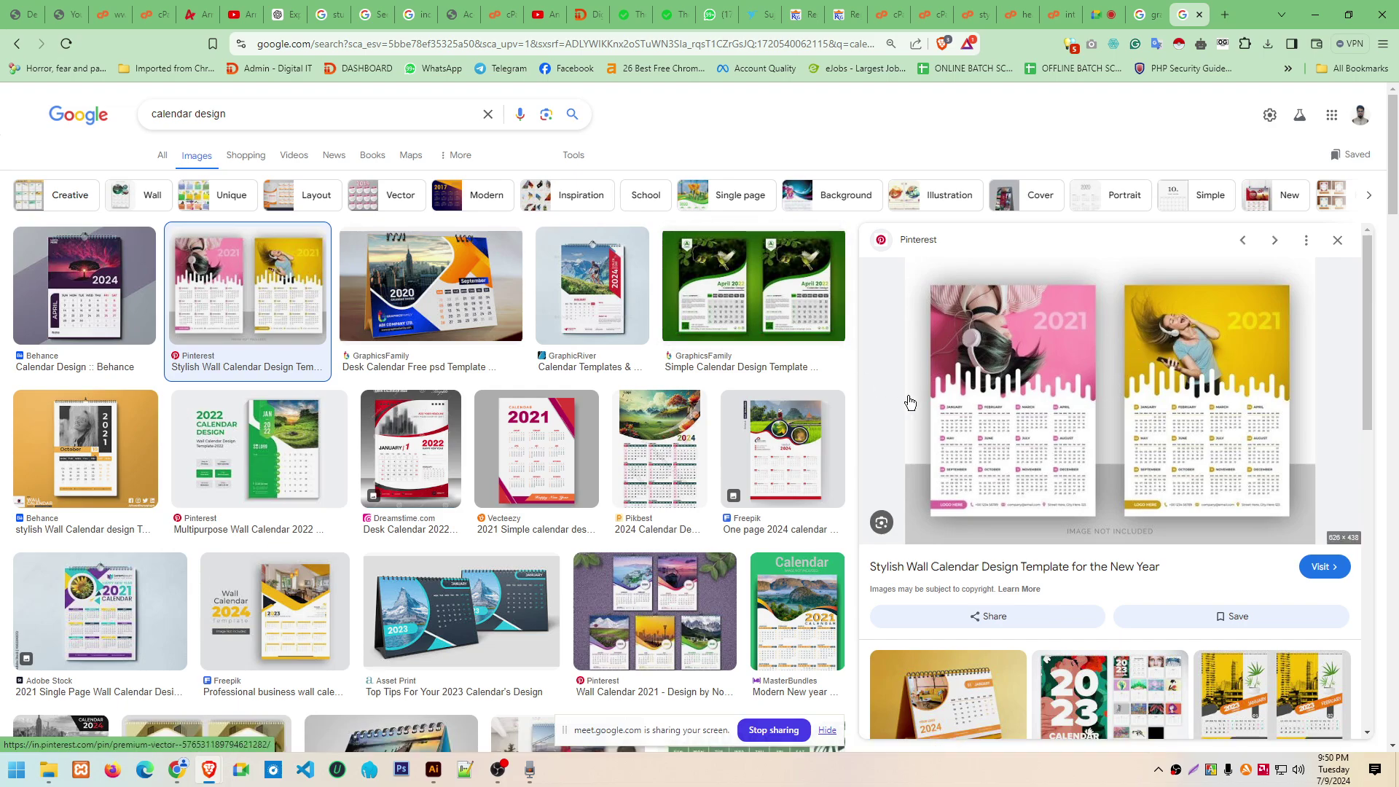
pyautogui.click(412, 449)
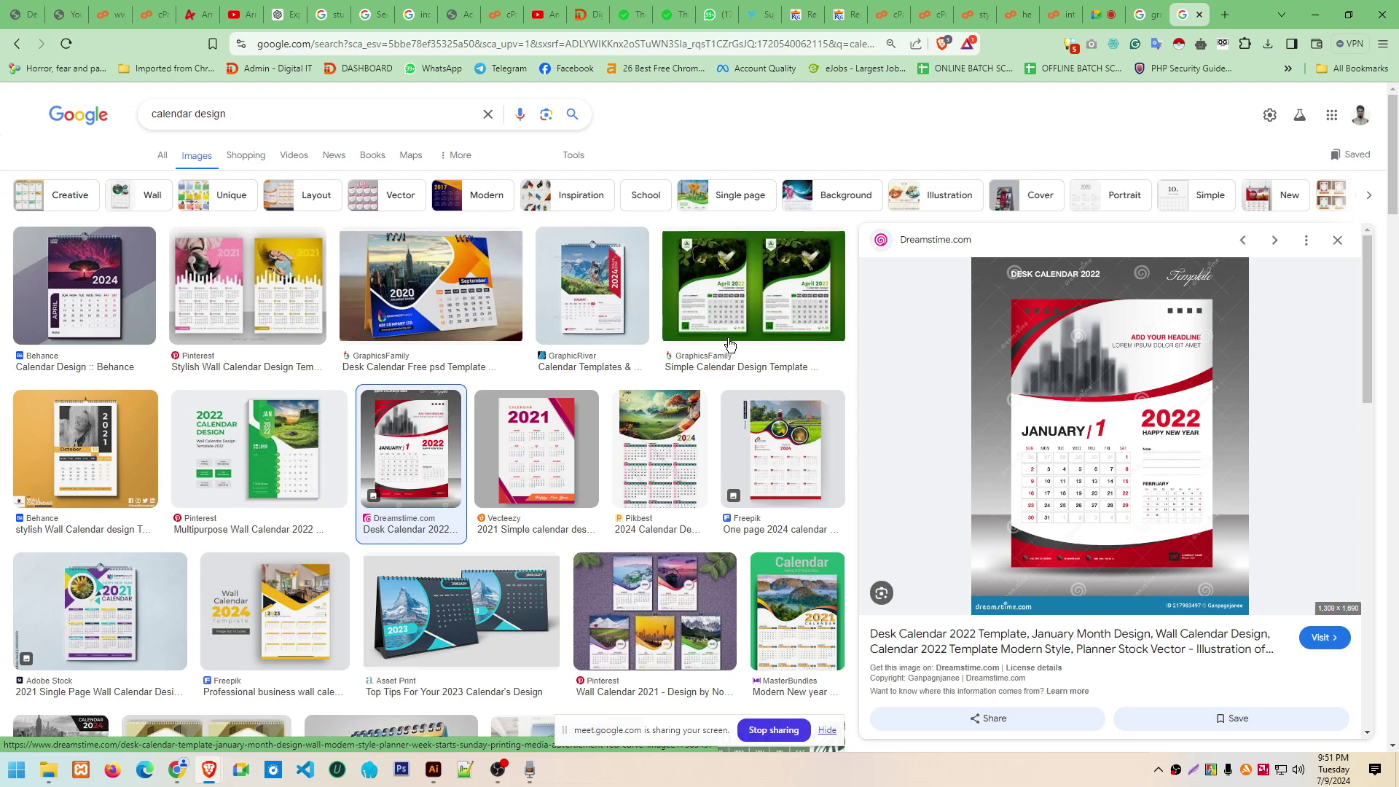
# Draw a 6×6 rectangular grid across the top of the artboard
pyautogui.click(433, 771)
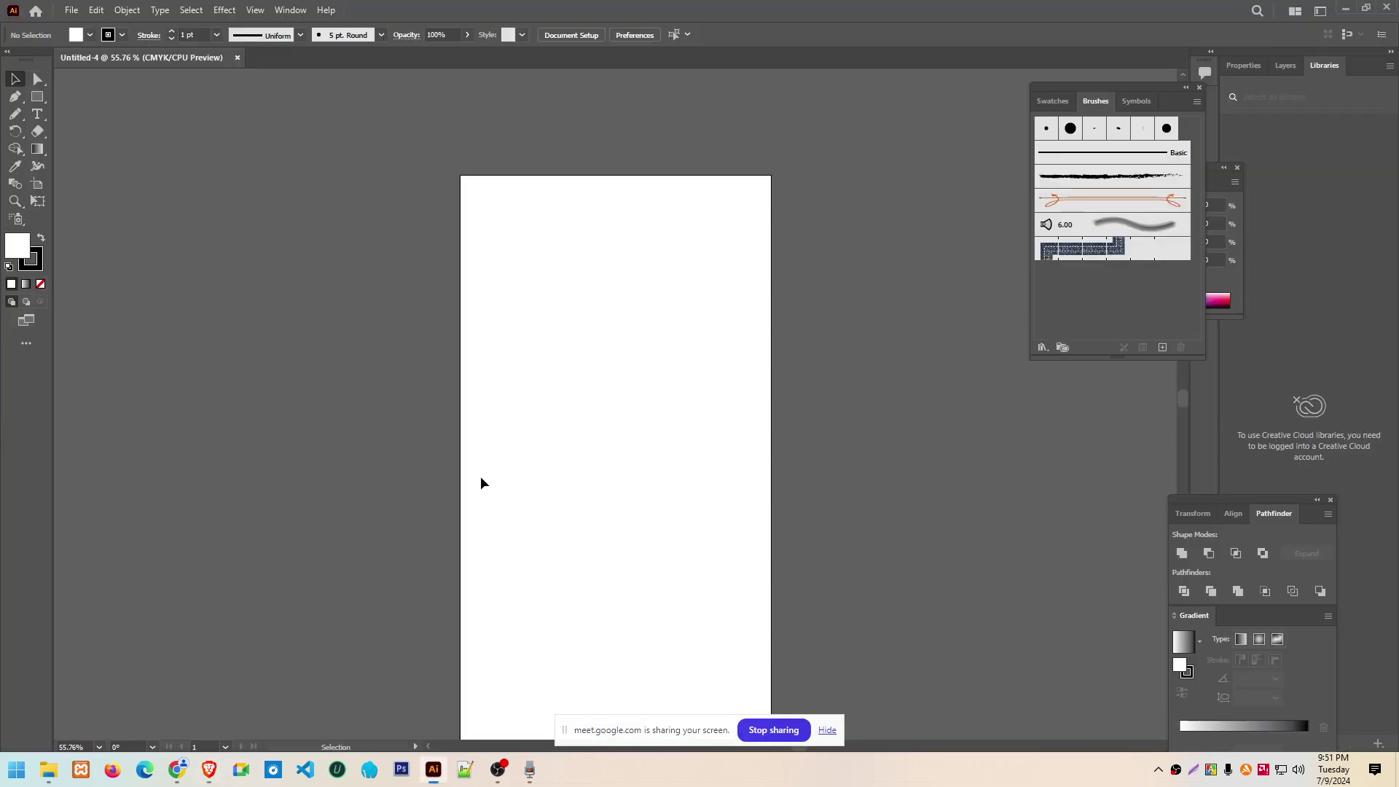
pyautogui.click(38, 102)
pyautogui.rightClick(39, 106)
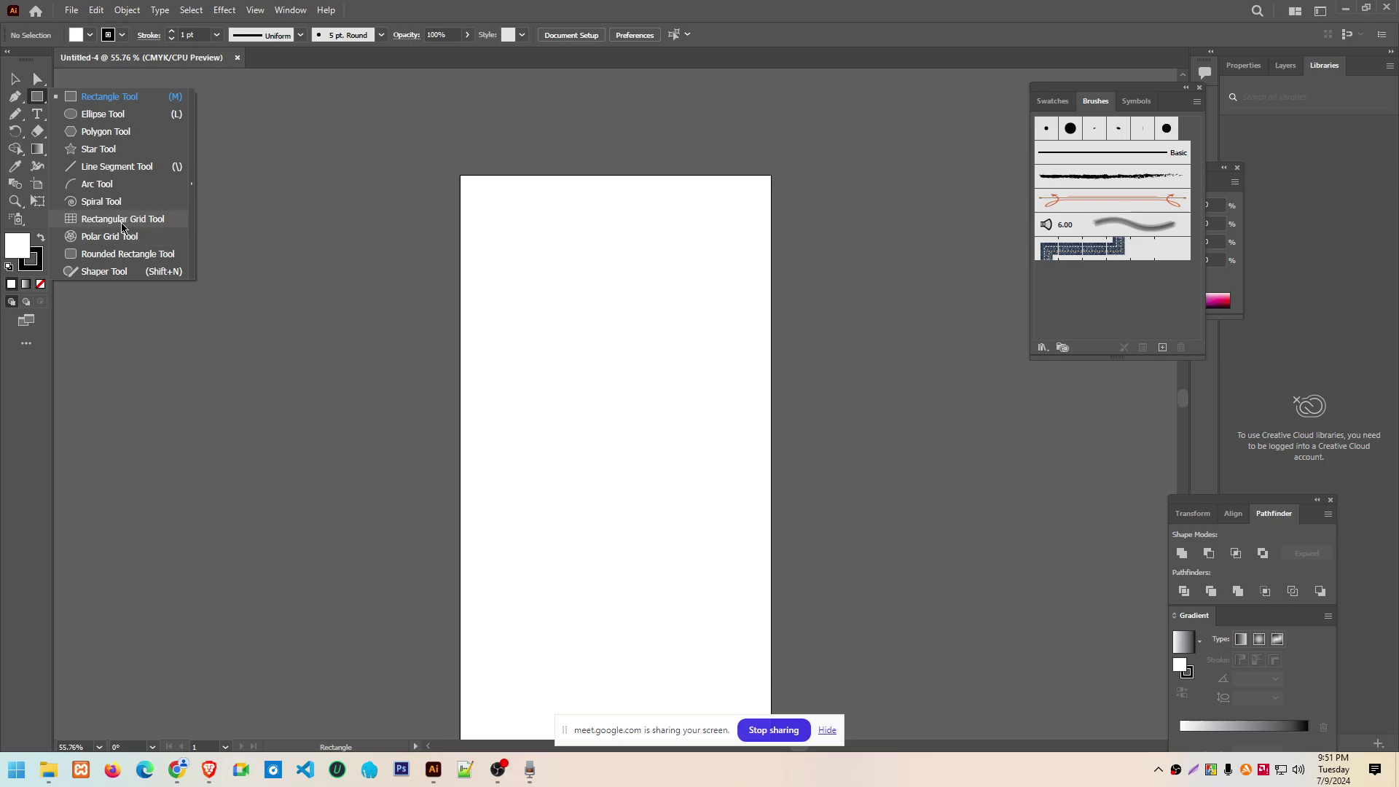
pyautogui.click(120, 221)
pyautogui.moveTo(475, 198); pyautogui.dragTo(750, 382)
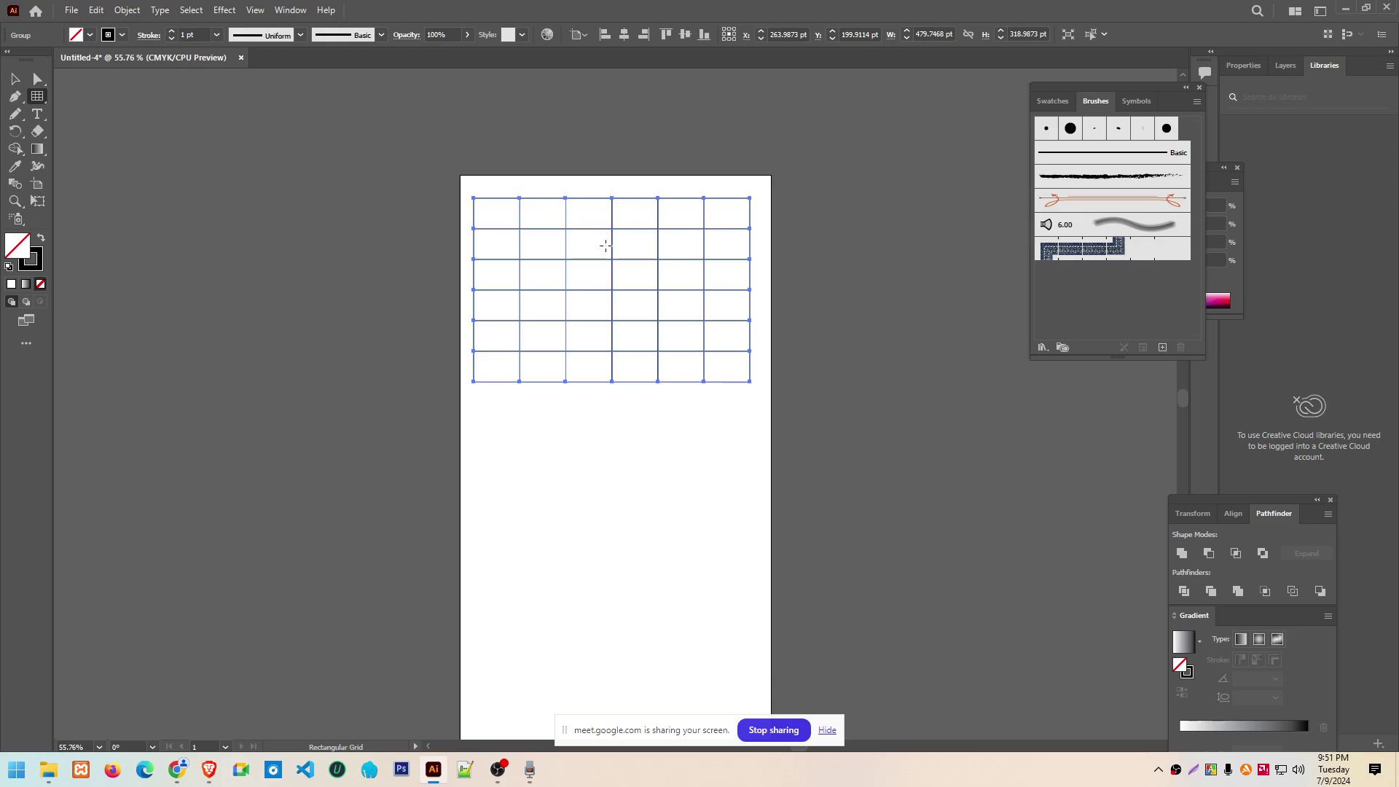
# Fill the grid green with 6 pt white grid lines, then deselect it
pyautogui.click(90, 34)
pyautogui.click(71, 60)
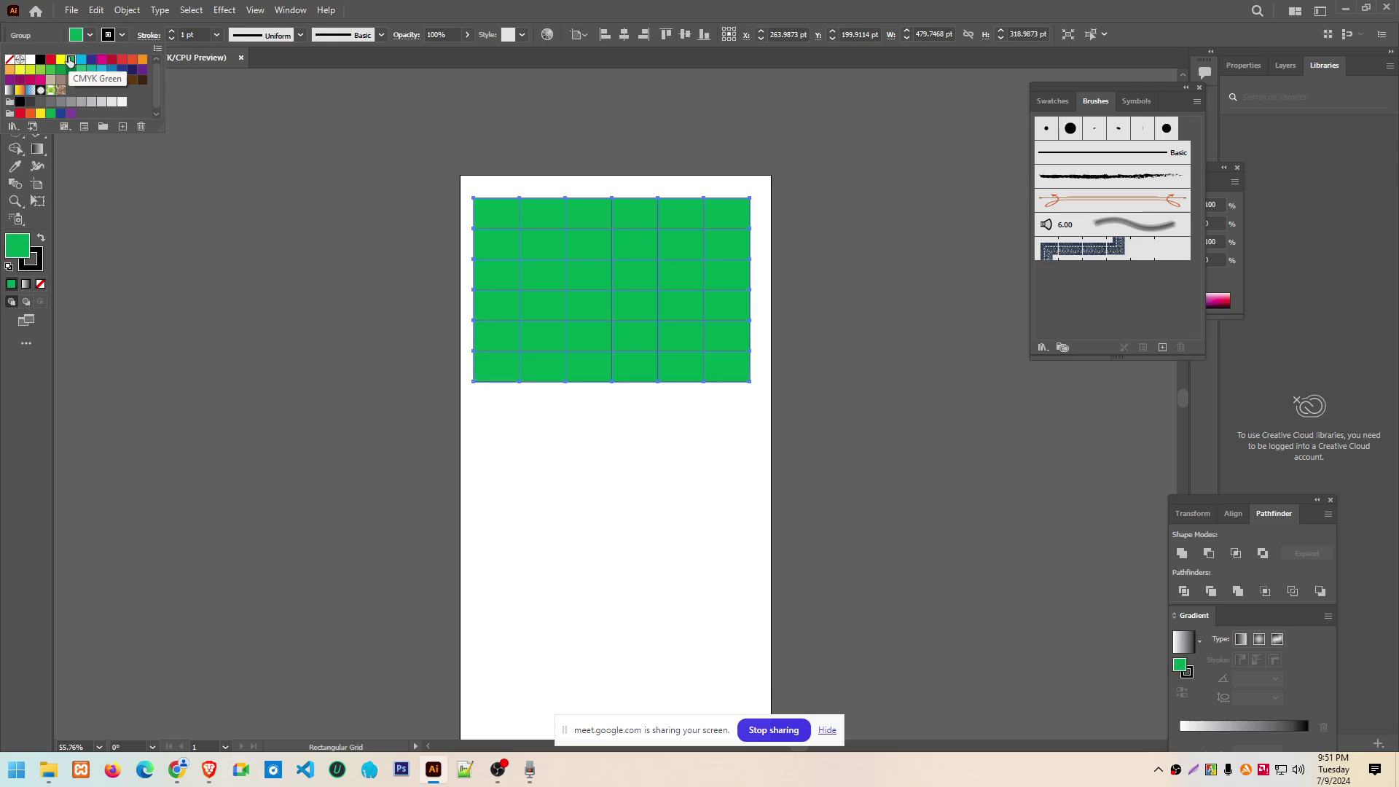
pyautogui.click(121, 35)
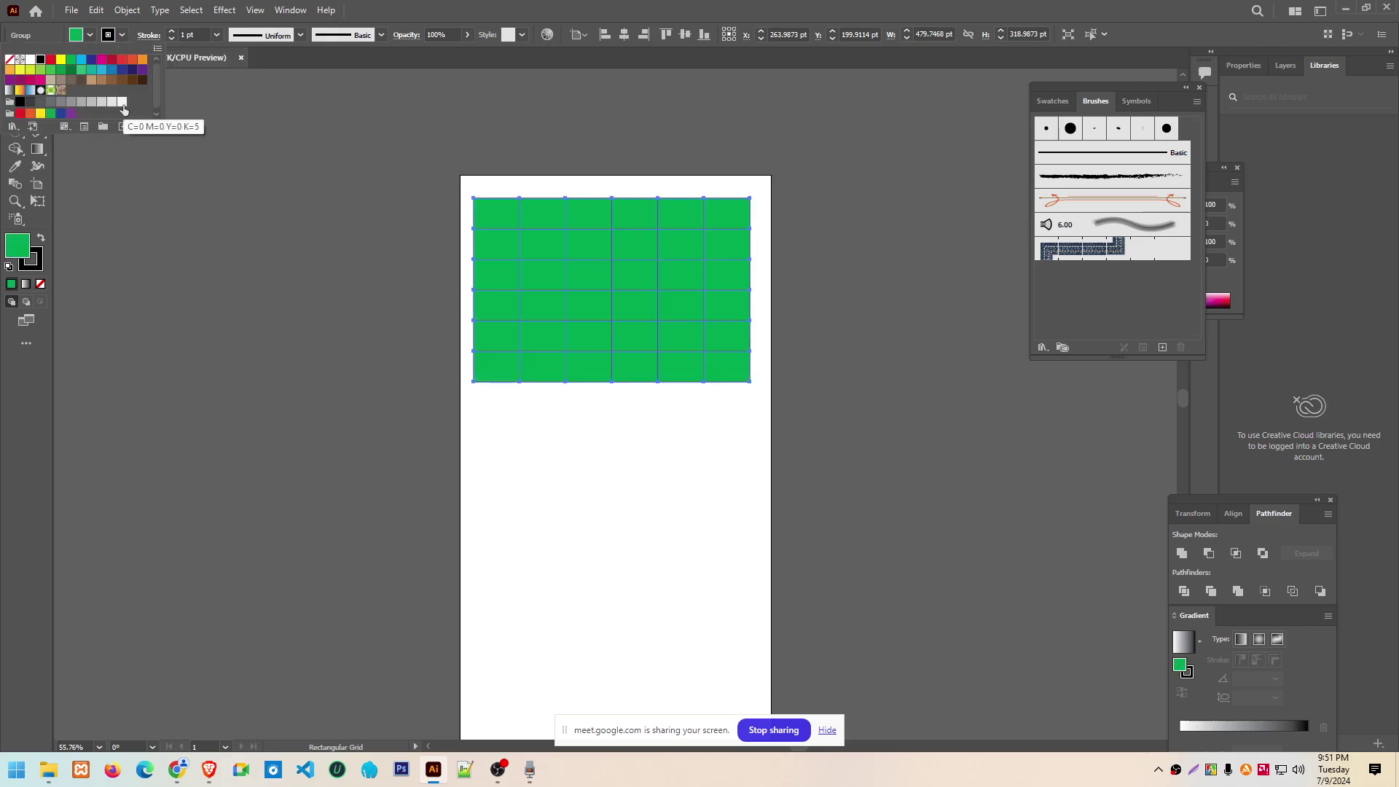
pyautogui.click(121, 102)
pyautogui.click(171, 30)
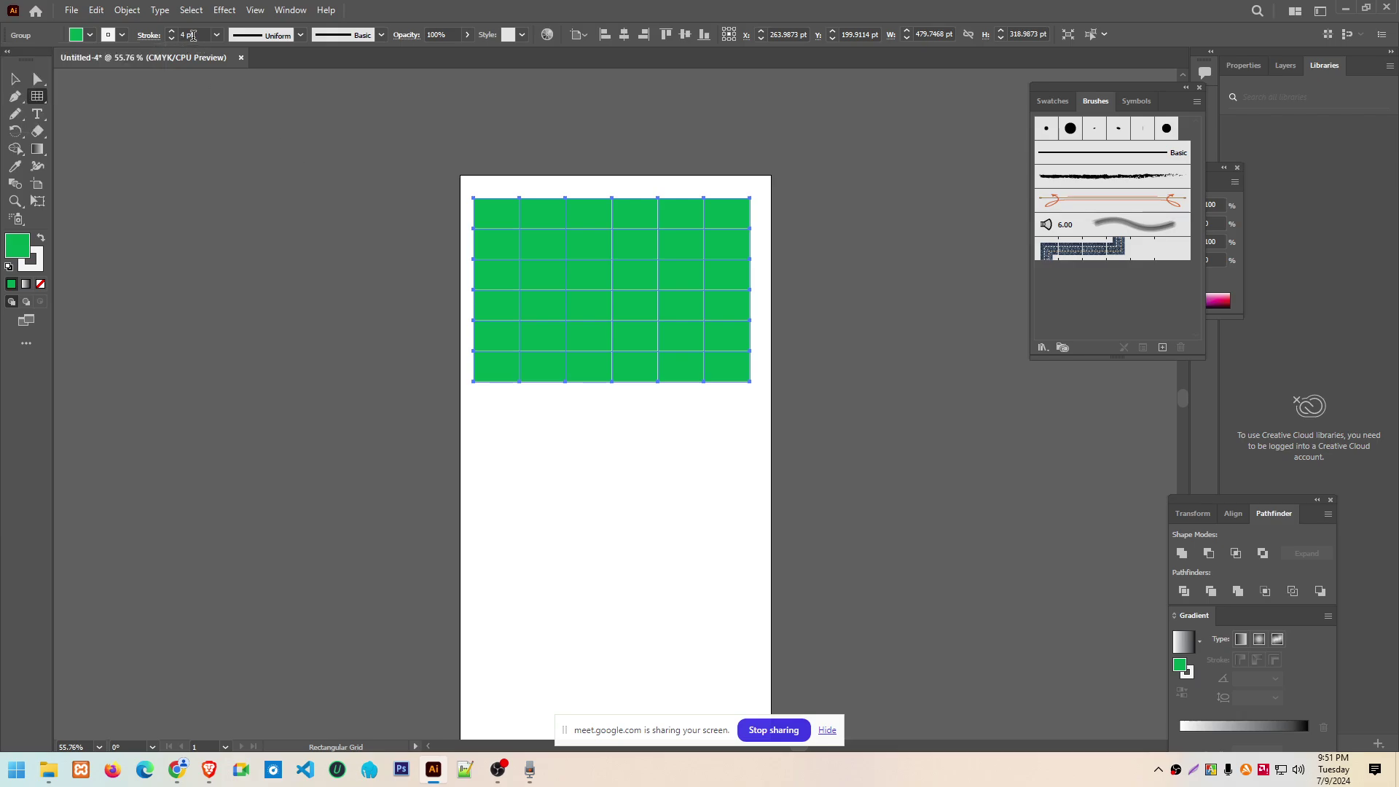
pyautogui.click(171, 30)
pyautogui.click(15, 78)
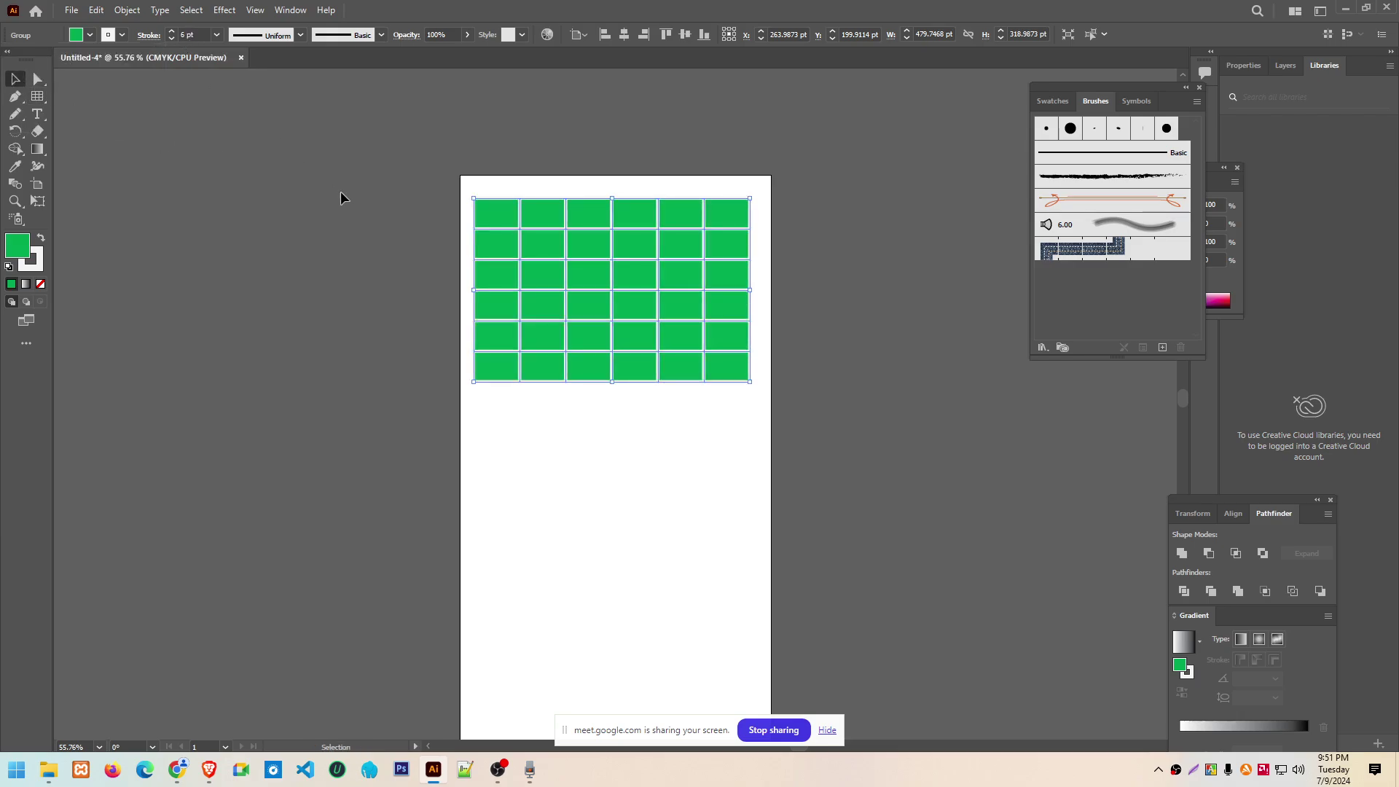
pyautogui.click(321, 196)
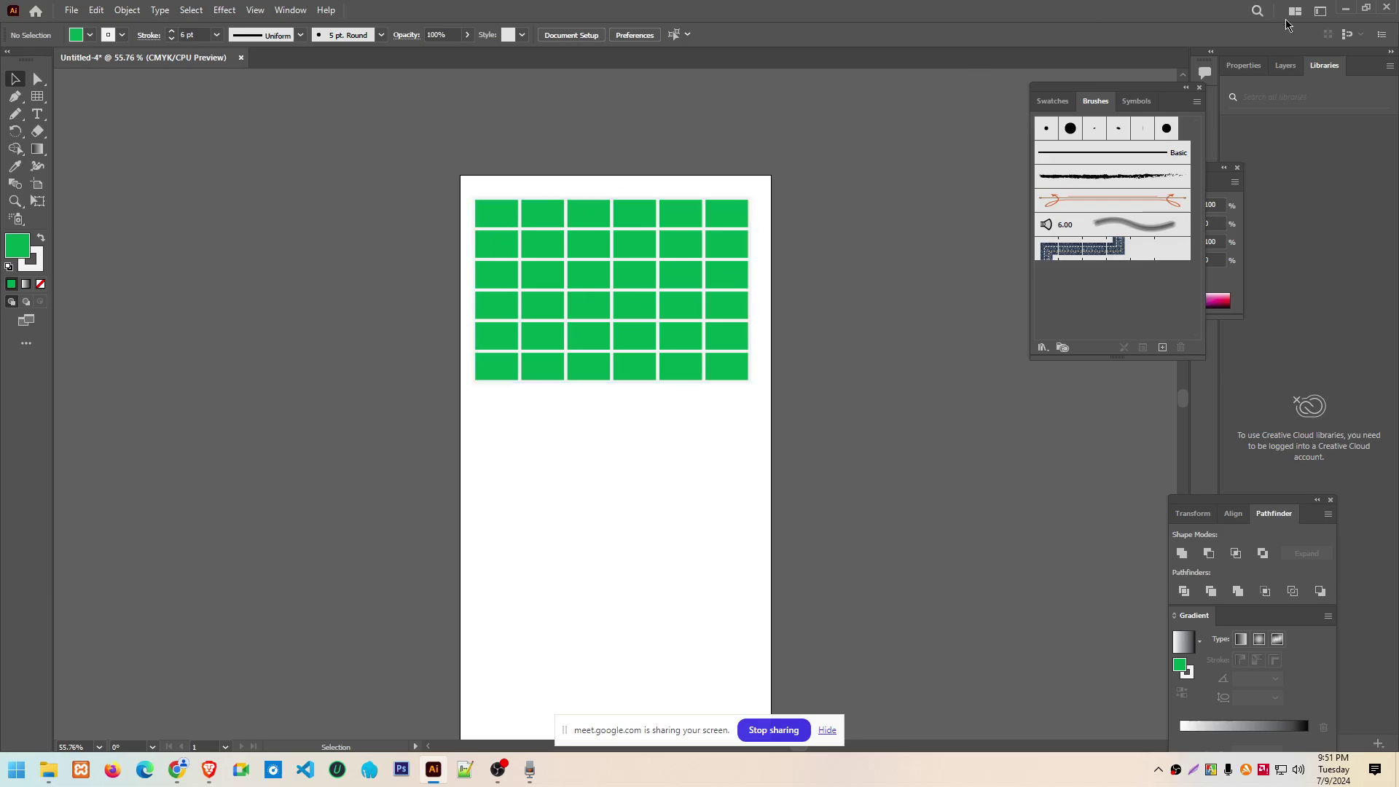
# Minimize Illustrator to view calendar examples, then switch to the Google Meet call
pyautogui.click(1346, 9)
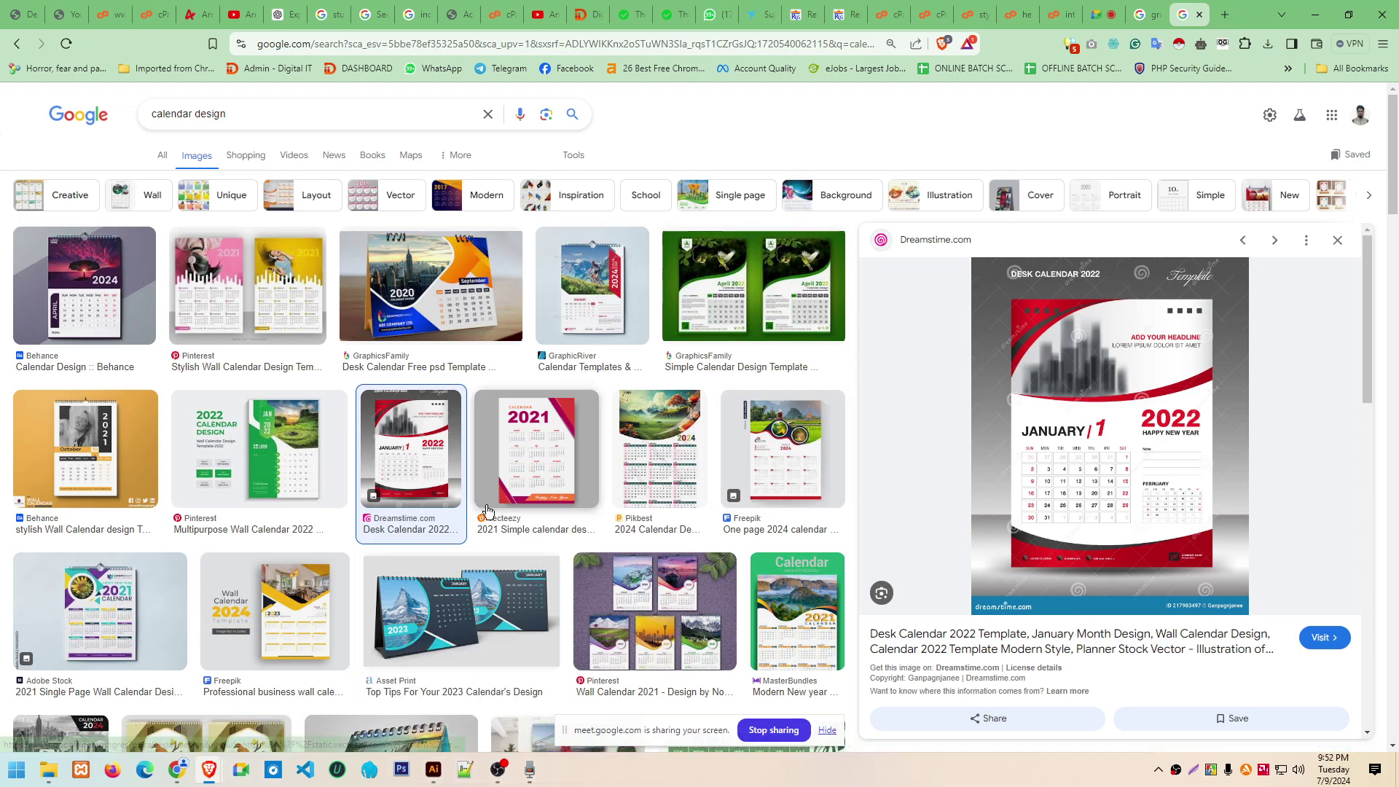
pyautogui.click(1103, 9)
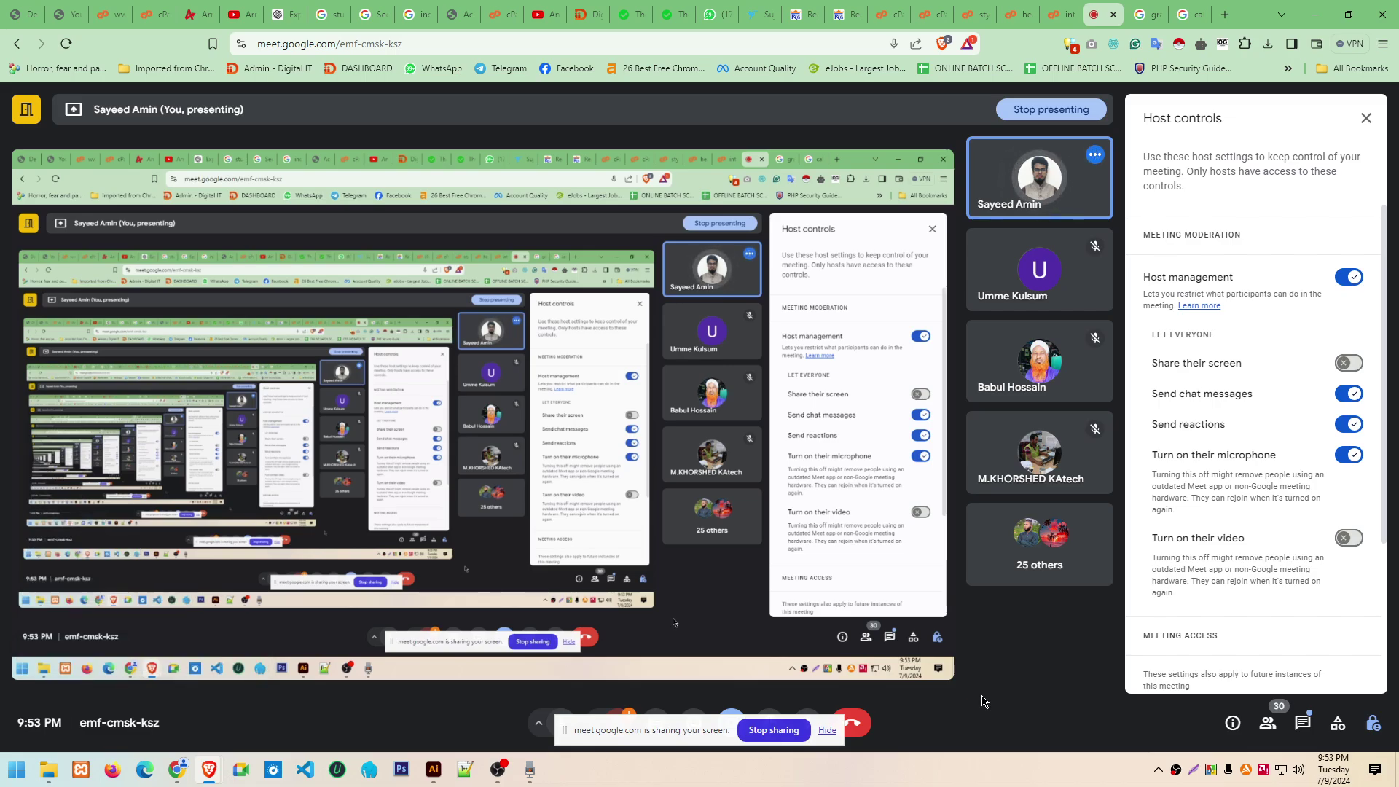
# Return to the Illustrator calendar, dismiss the File menu, and show Brave's window previews
pyautogui.click(433, 770)
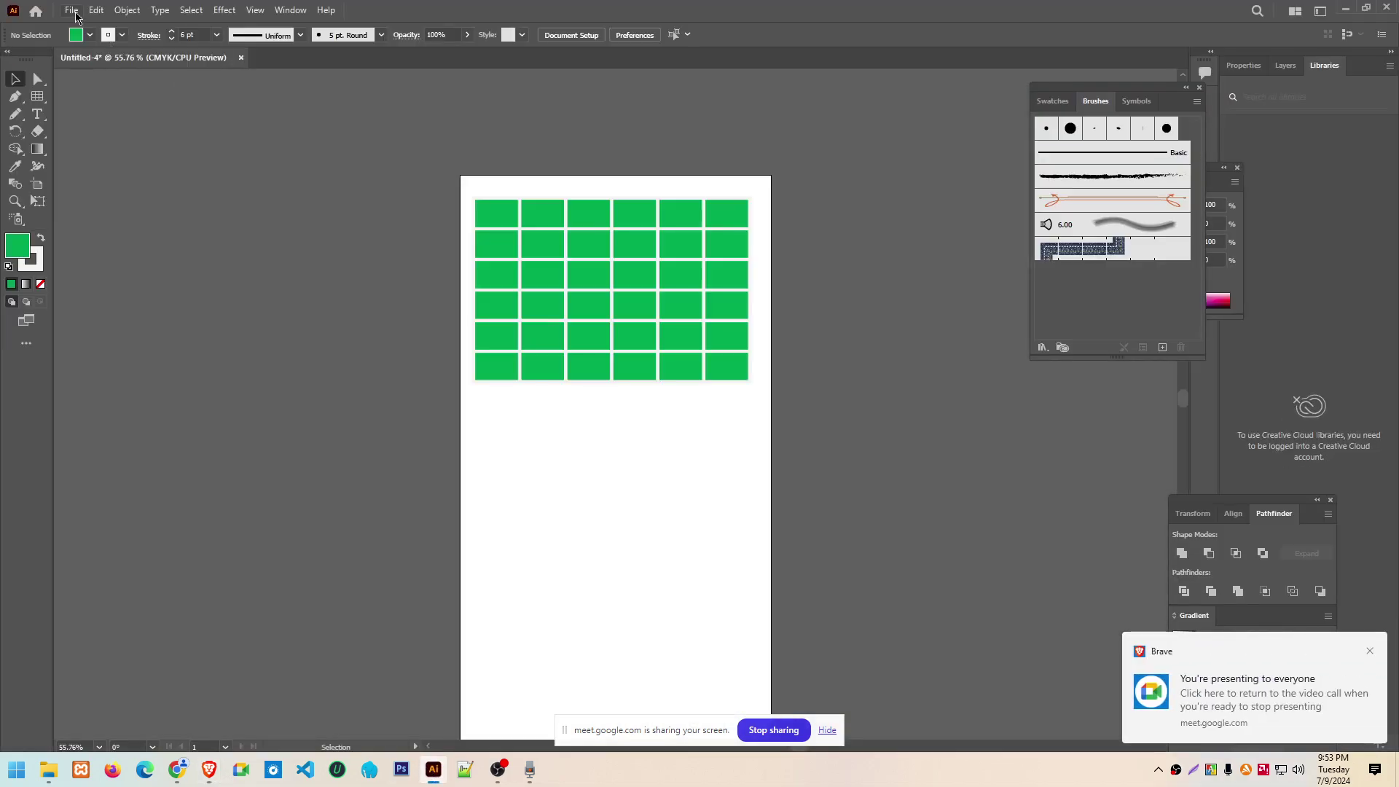
pyautogui.click(75, 11)
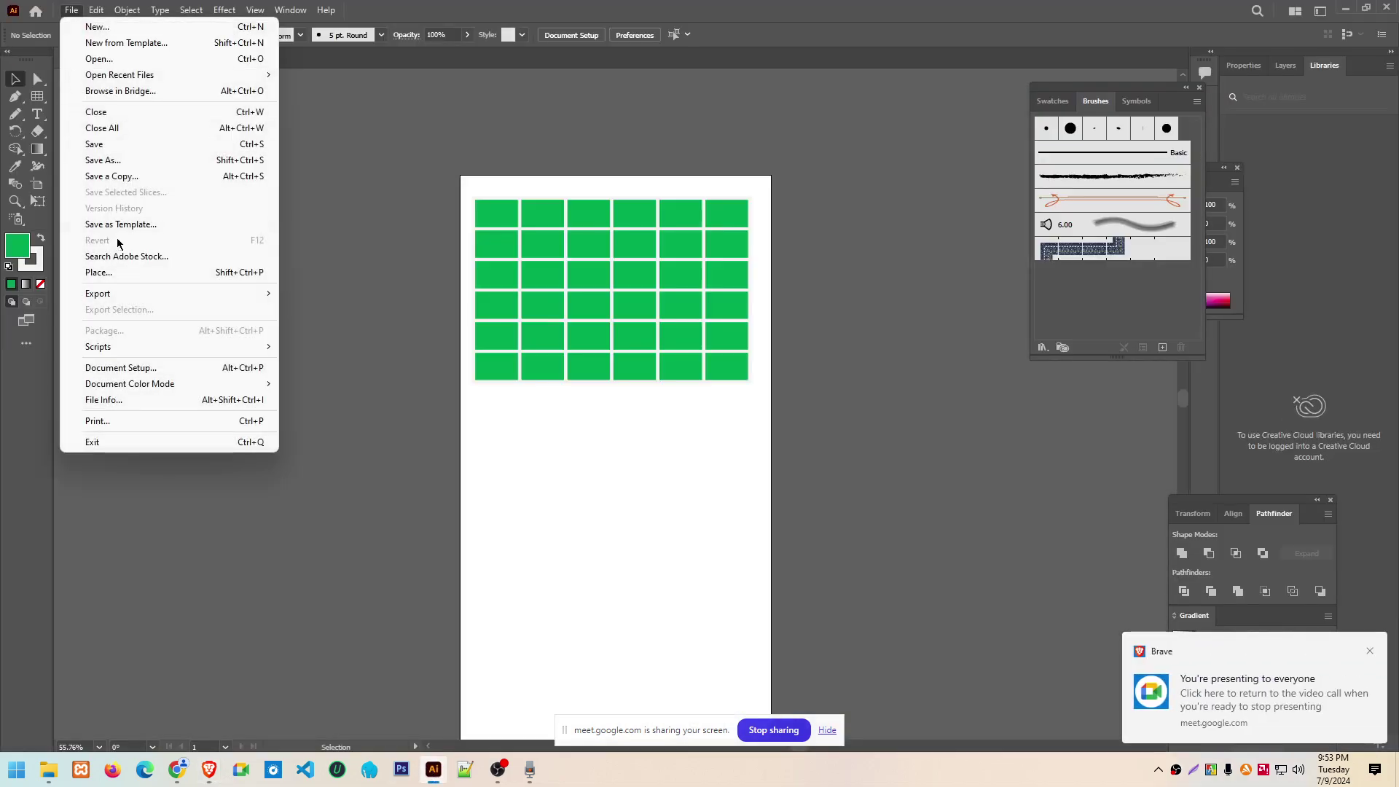
pyautogui.moveTo(99, 347)
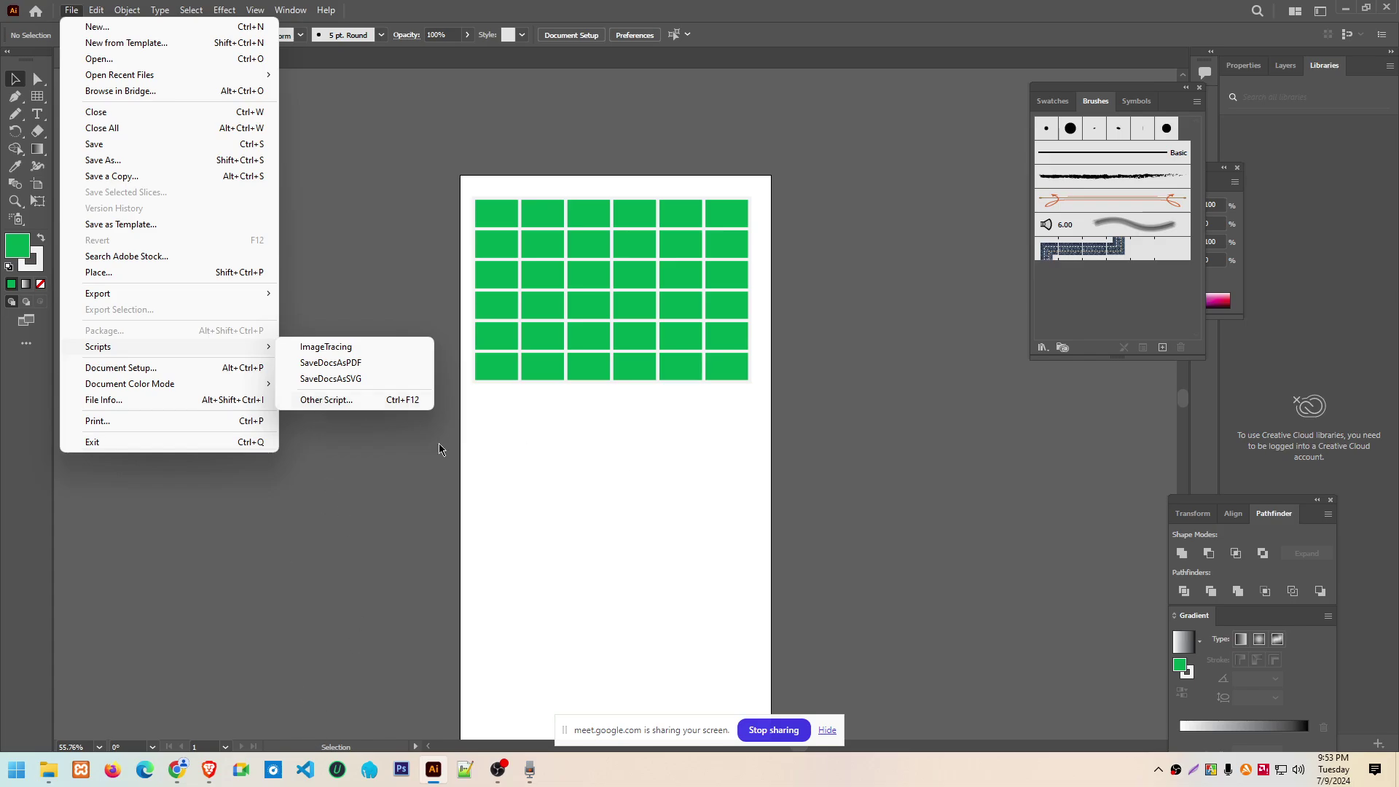
pyautogui.click(209, 769)
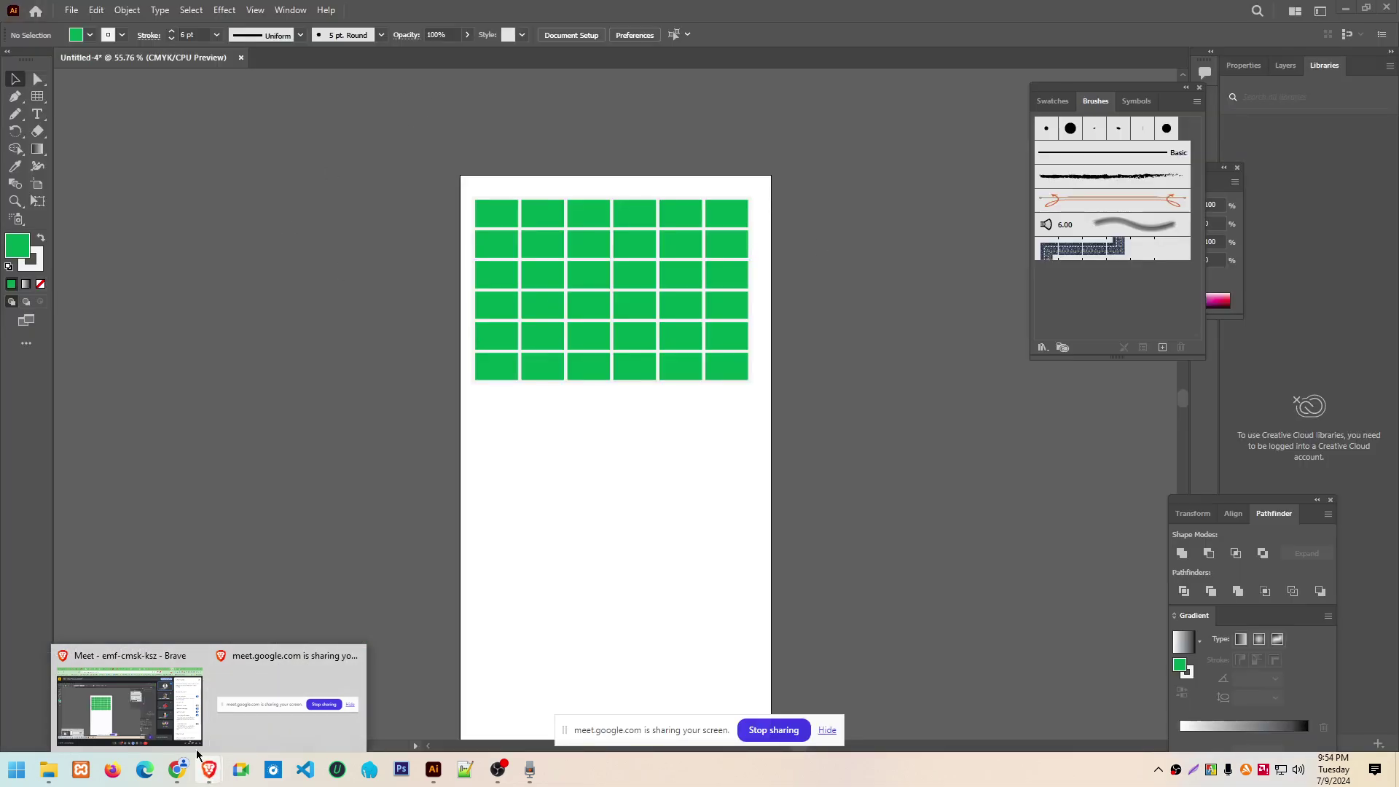
# Bring the Google Meet window forward from the Brave taskbar preview
pyautogui.click(208, 771)
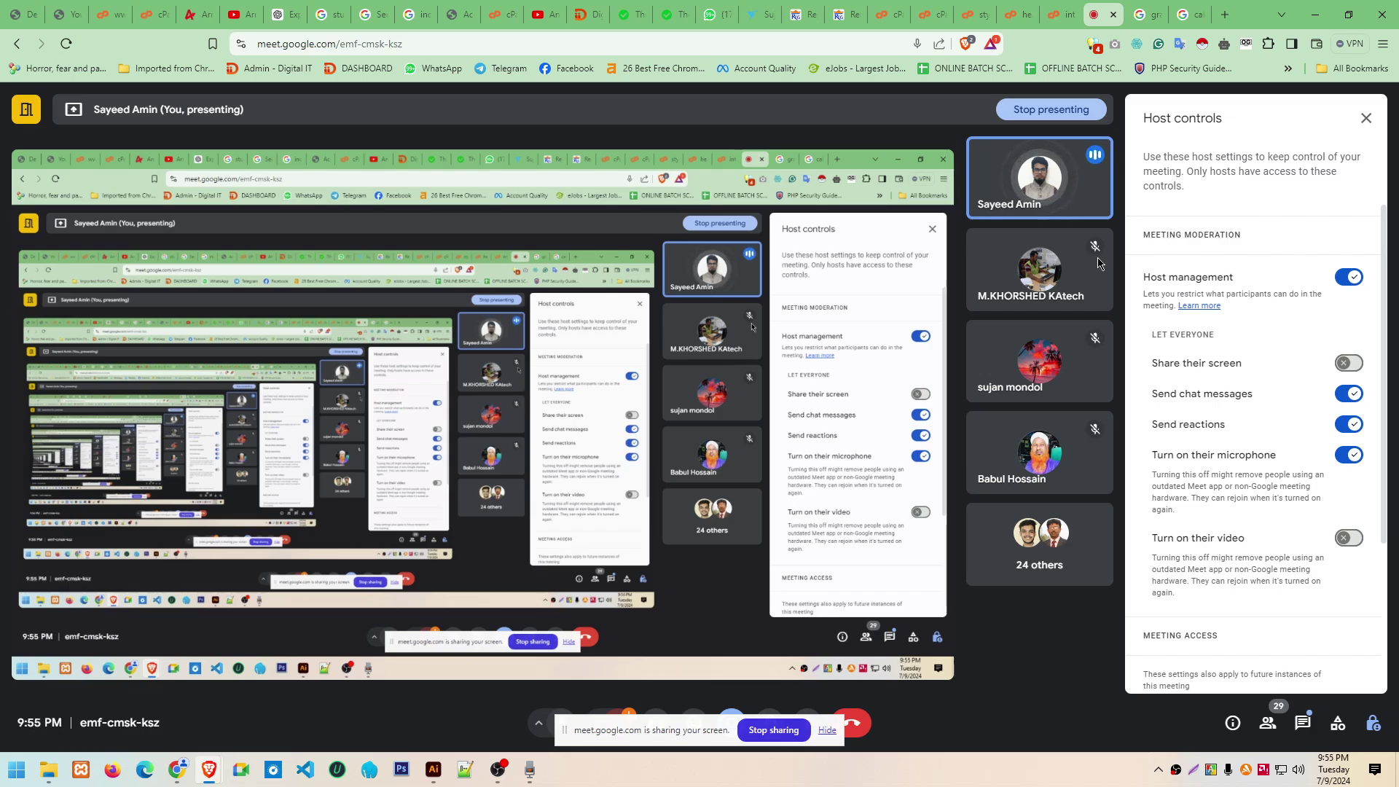
# In a new Brave tab, search for 'লিপি' and load lipighor.com
pyautogui.click(1224, 14)
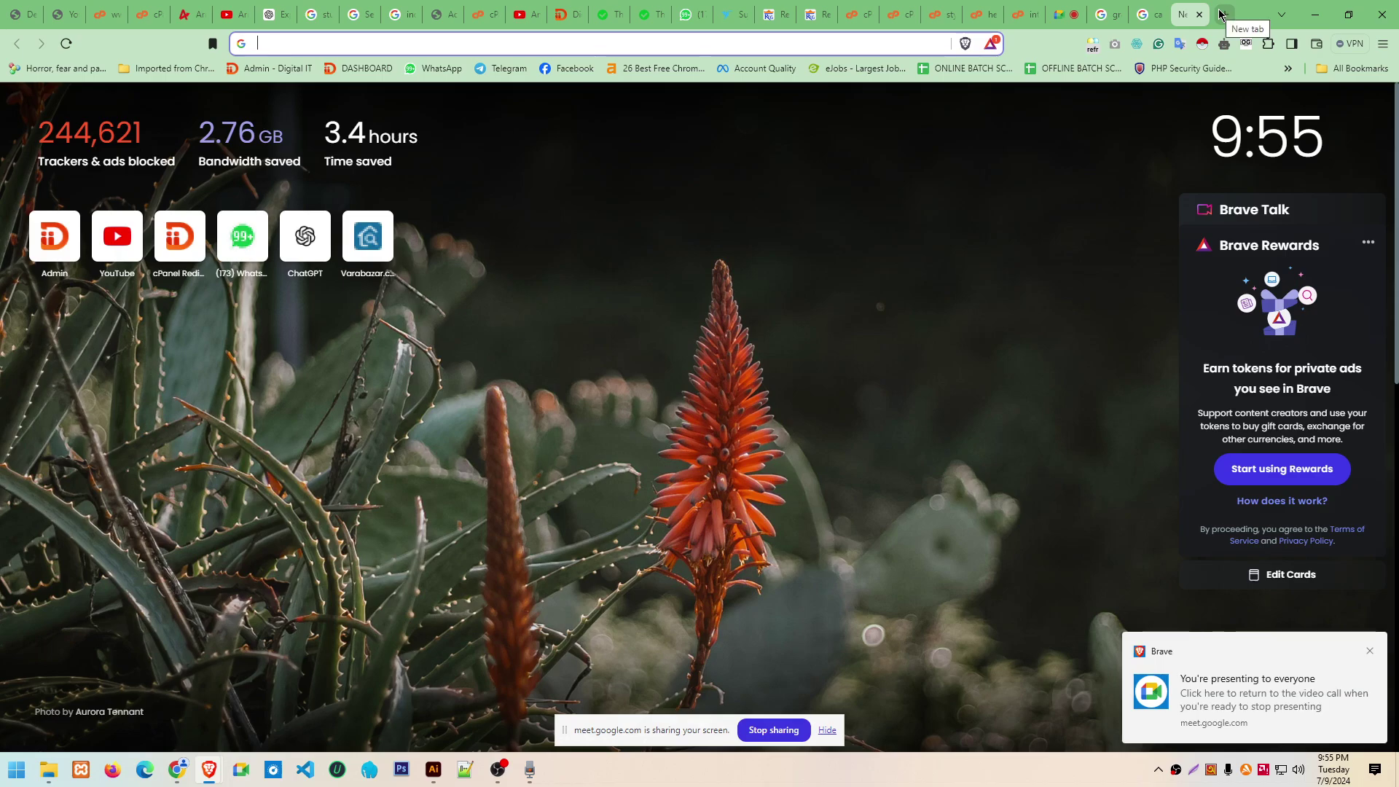
pyautogui.write('lipi')
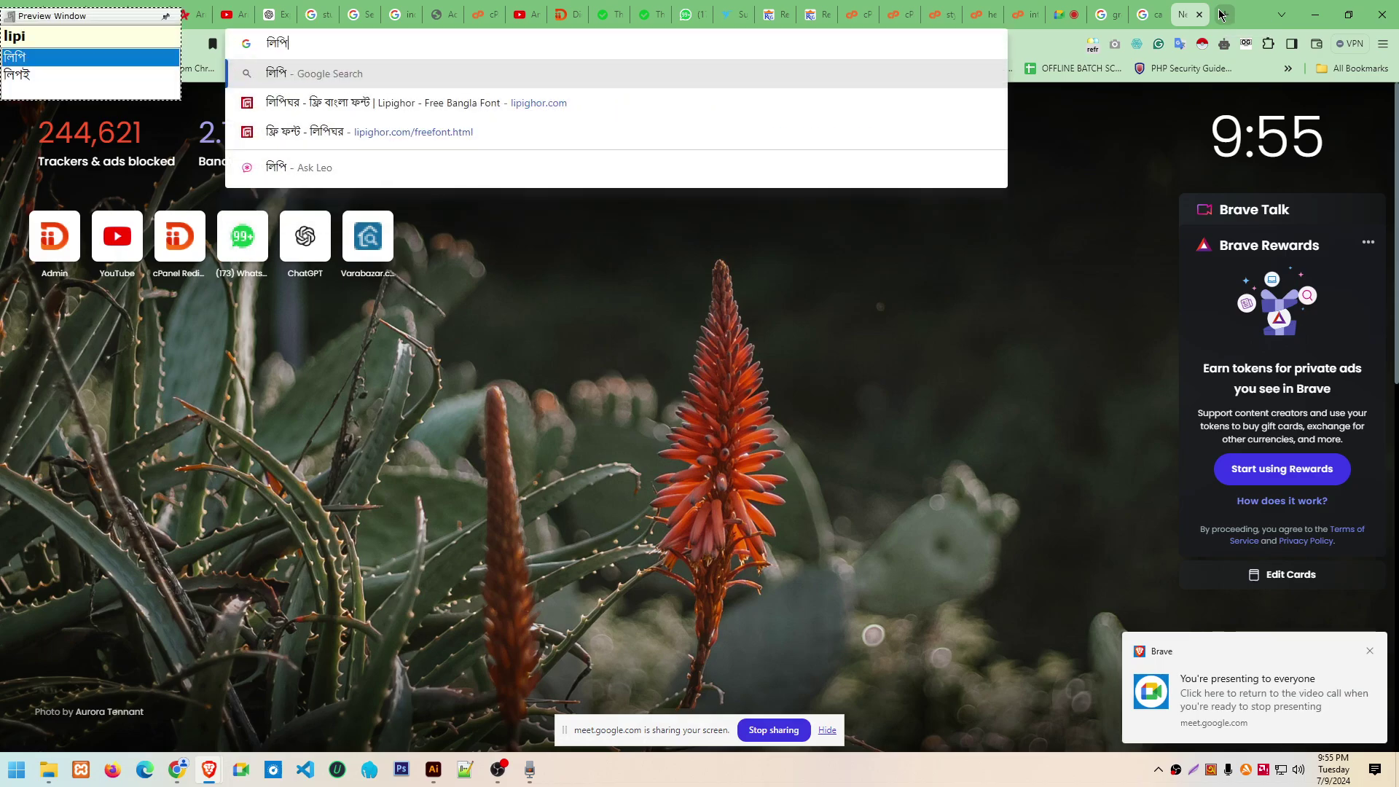
pyautogui.press('Return')
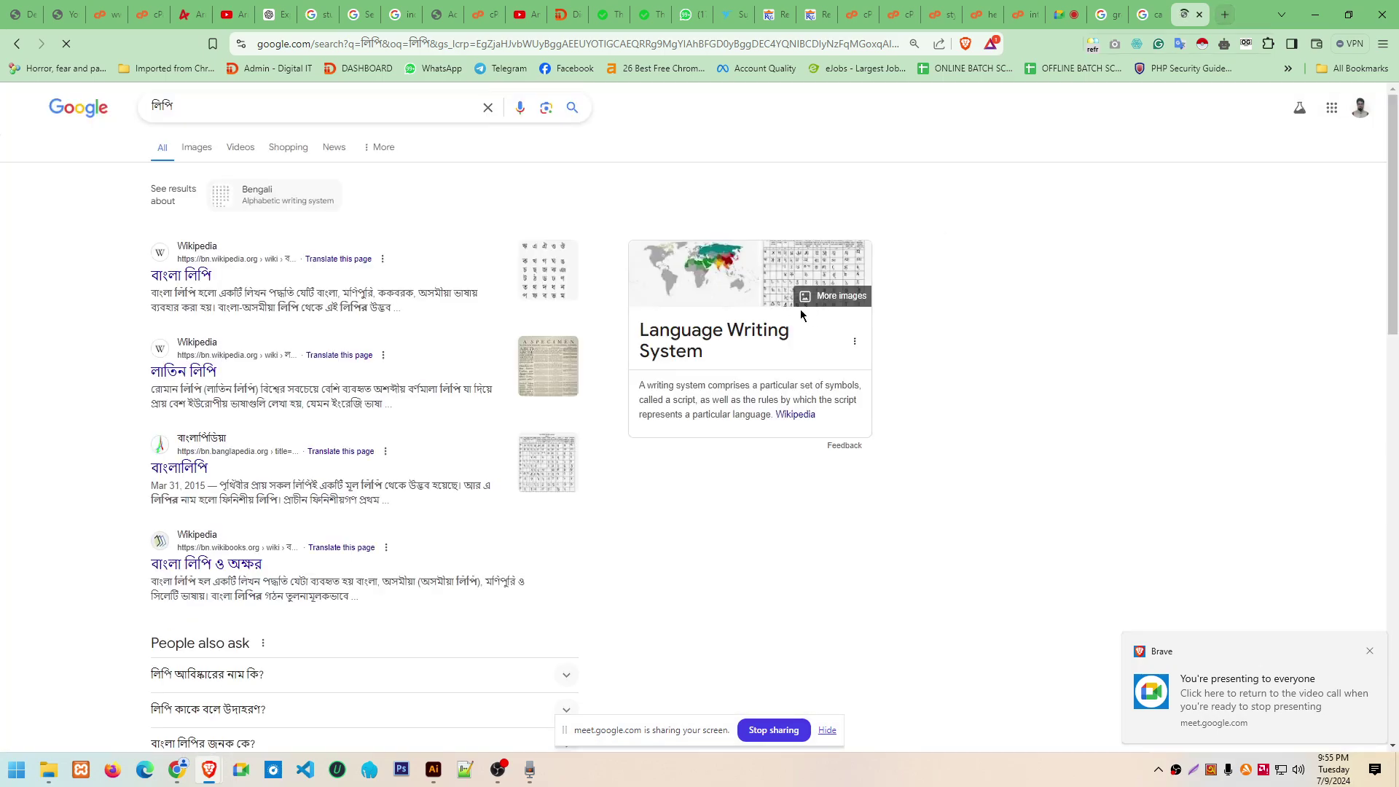
pyautogui.click(322, 50)
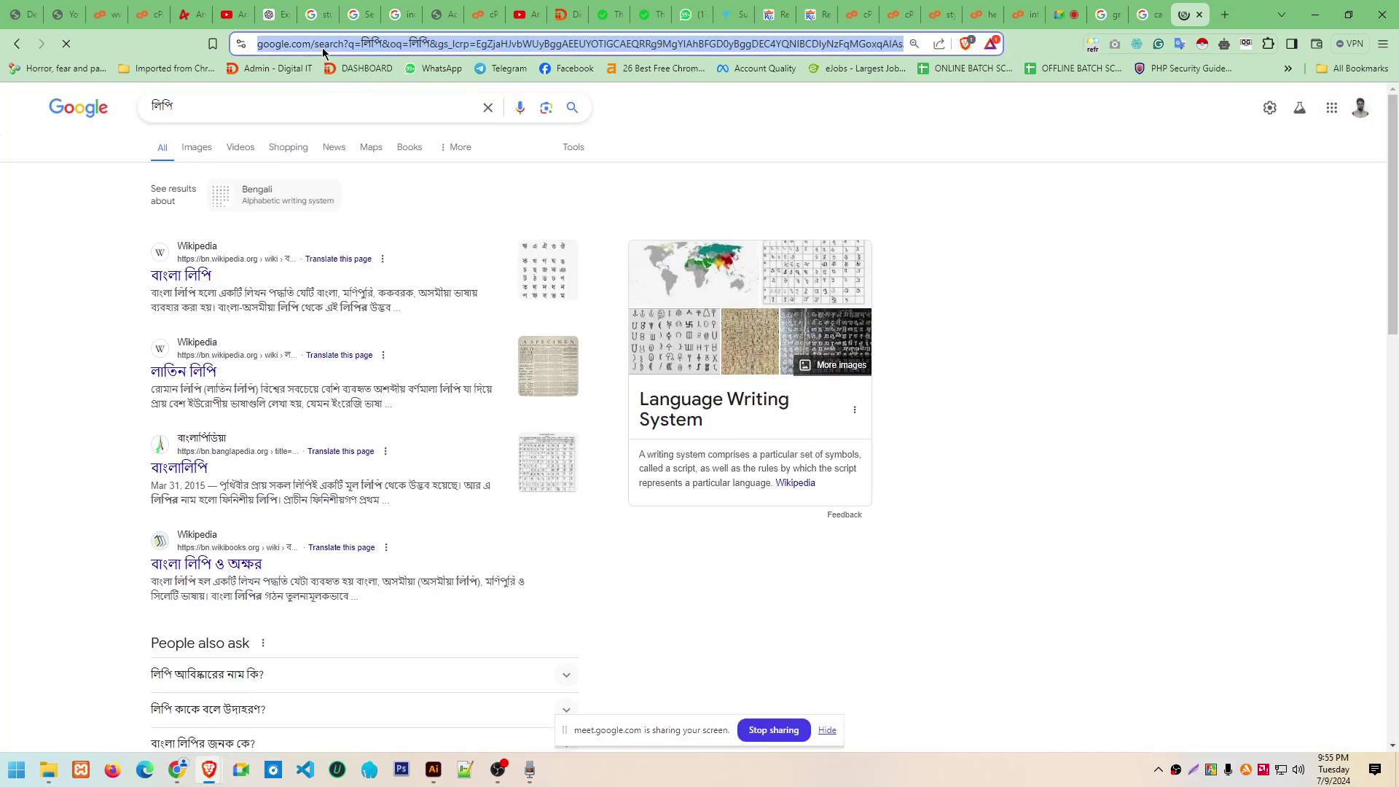
pyautogui.write('lipi')
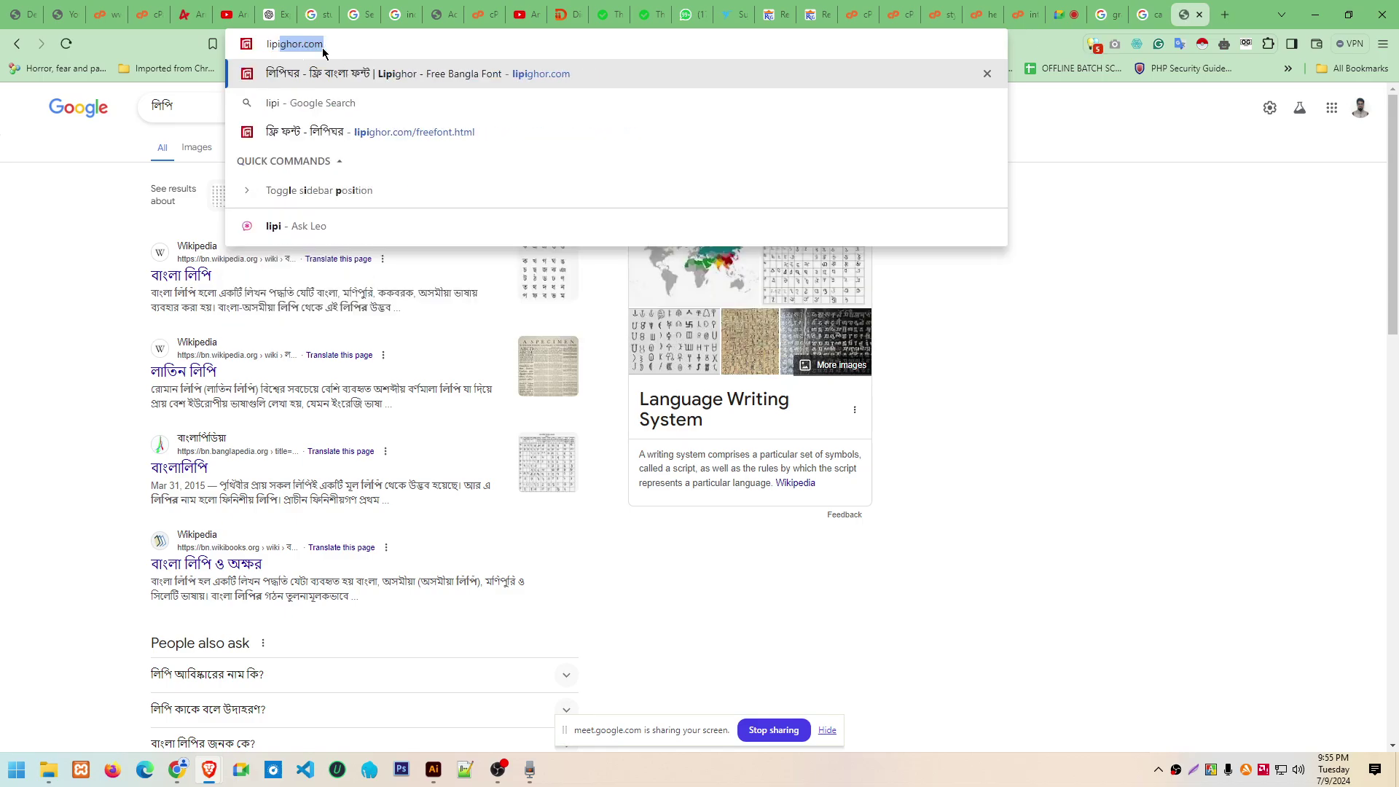
pyautogui.press('Return')
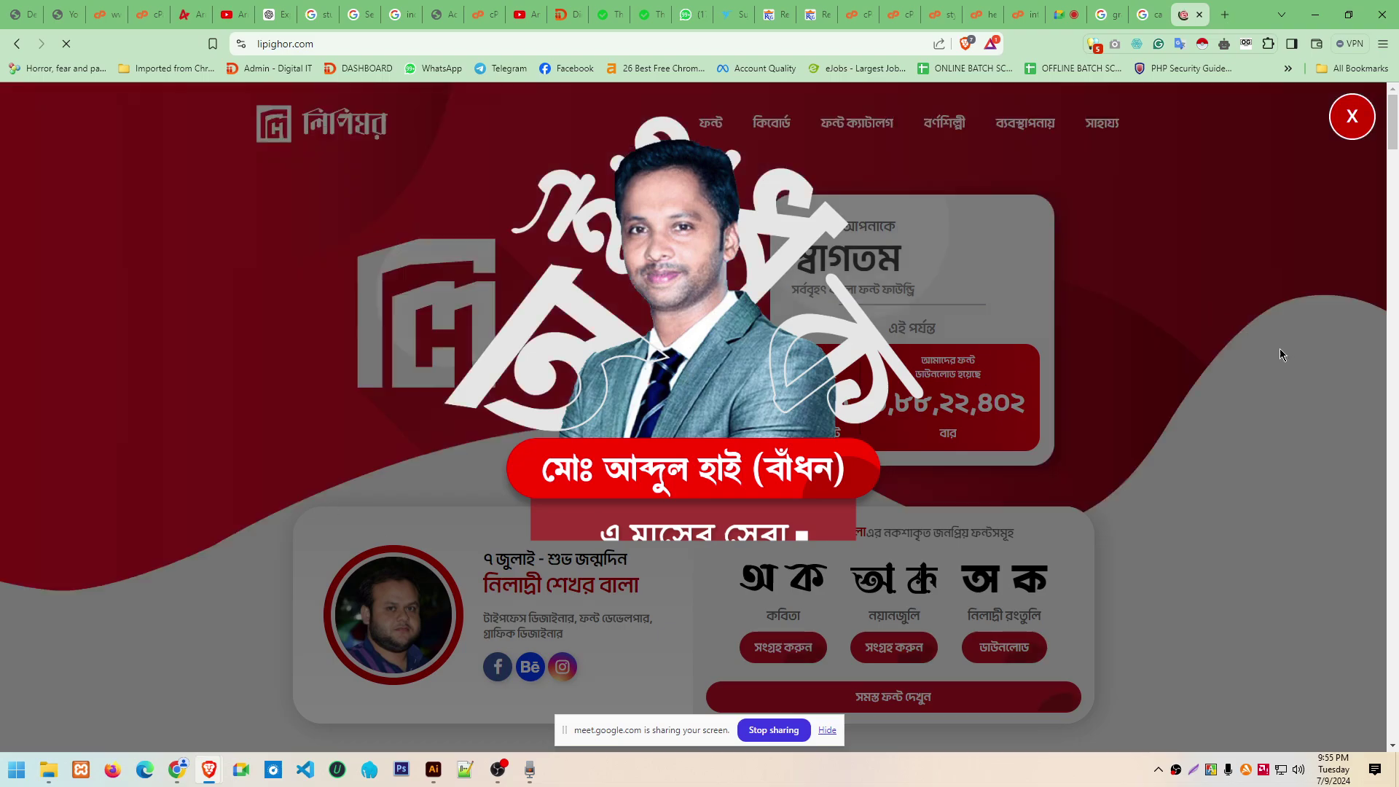
# Close the welcome popup and scroll down to the free and premium font sections
pyautogui.click(1290, 396)
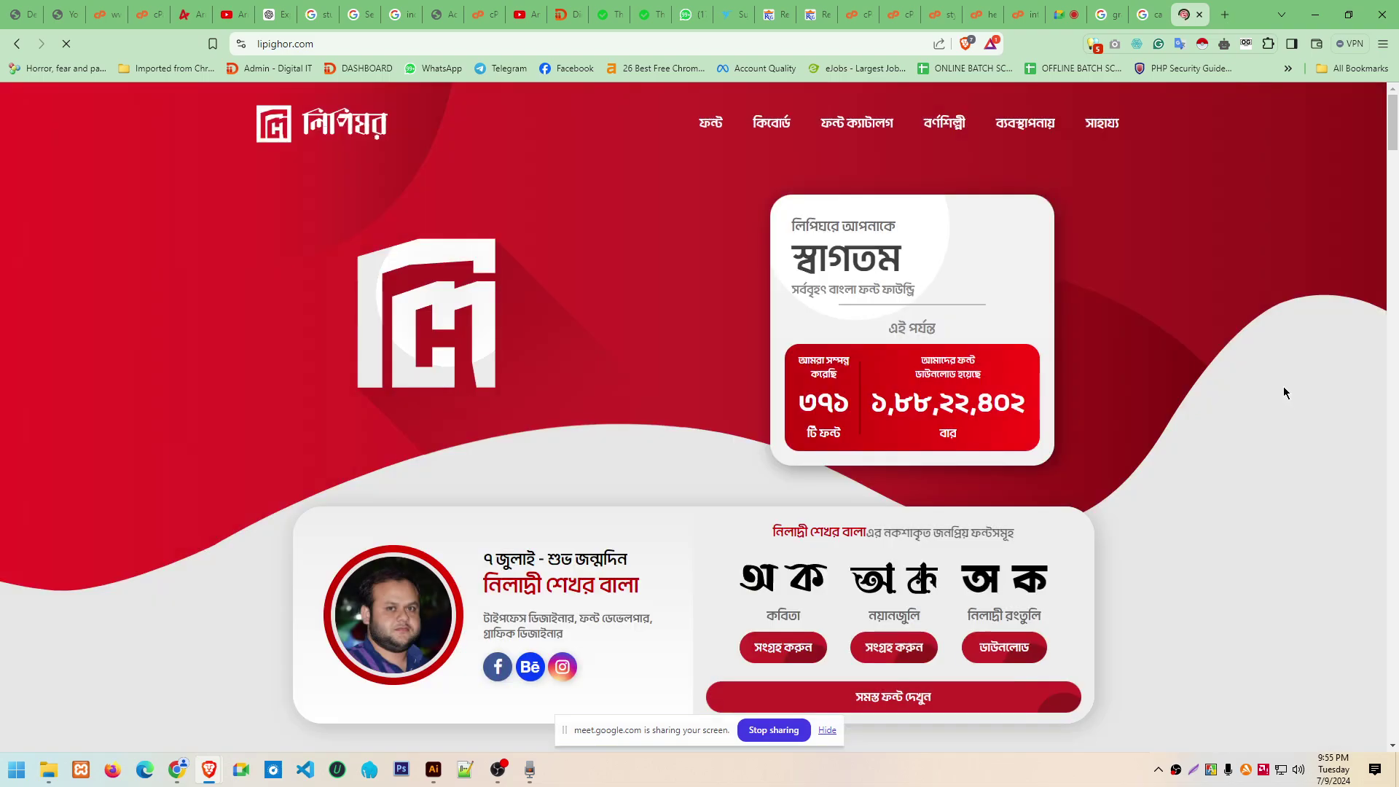
pyautogui.click(1061, 9)
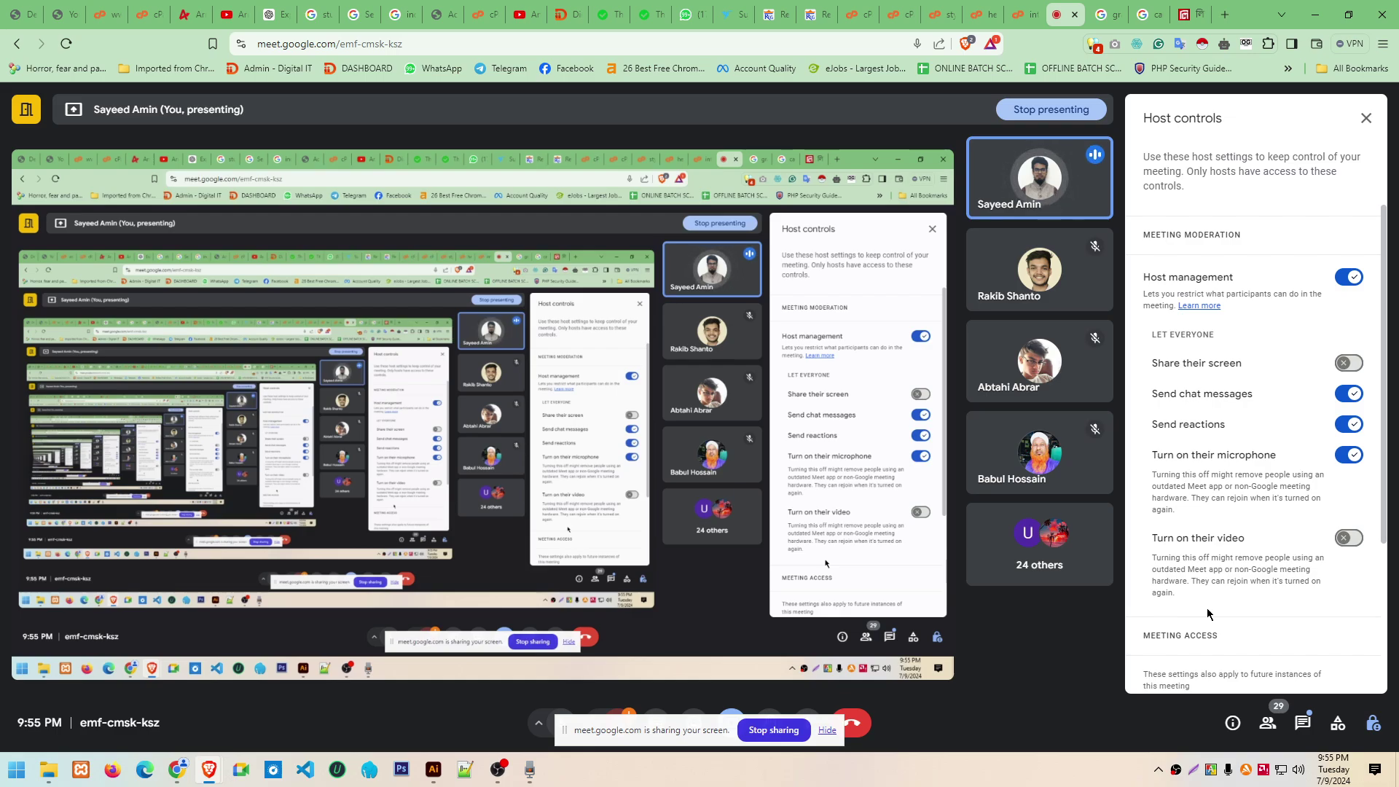
pyautogui.click(1194, 7)
pyautogui.scroll(-3, 641, 446)
pyautogui.scroll(3, 806, 484)
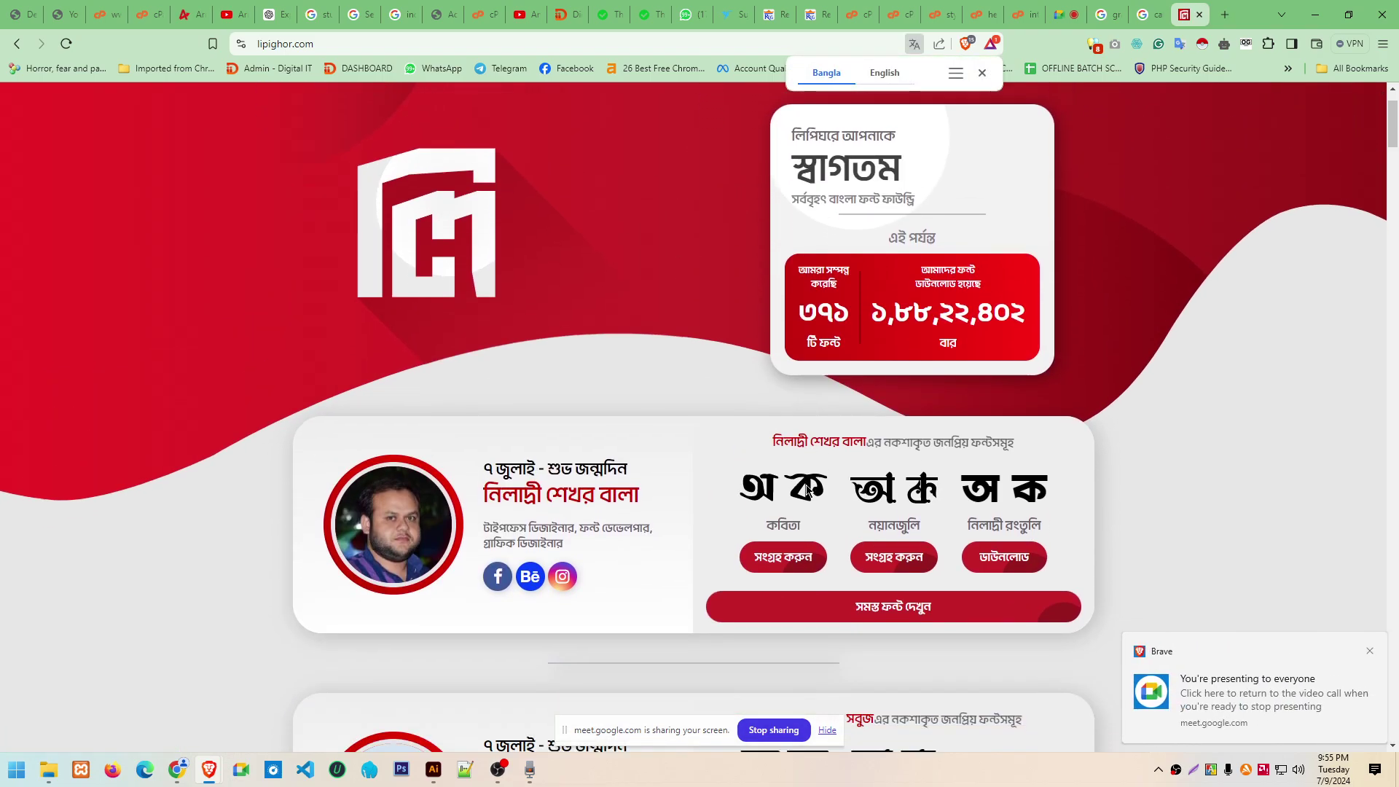
pyautogui.scroll(-2, 807, 489)
pyautogui.scroll(-2, 466, 365)
pyautogui.scroll(-1, 619, 342)
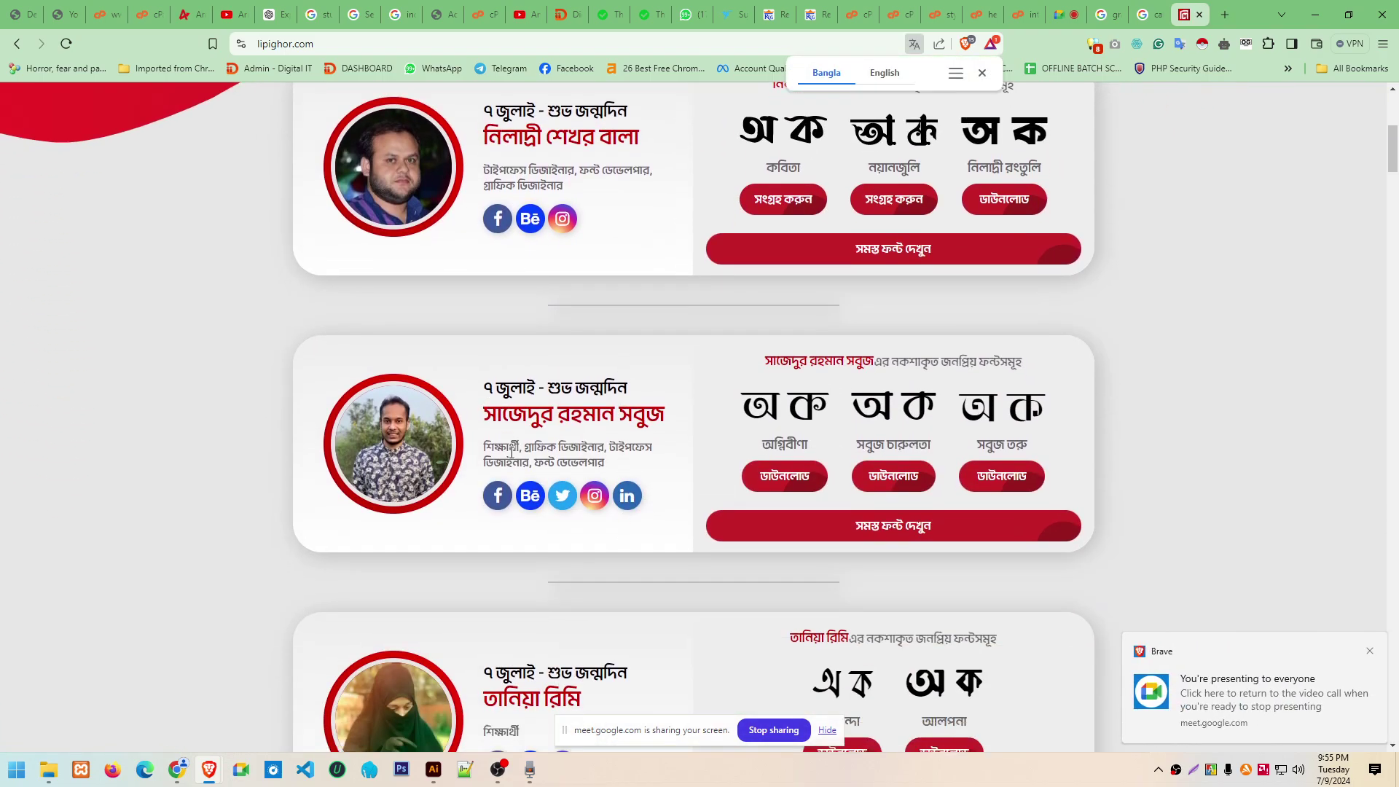
pyautogui.scroll(-2, 756, 313)
pyautogui.scroll(-5, 855, 361)
pyautogui.scroll(-5, 851, 372)
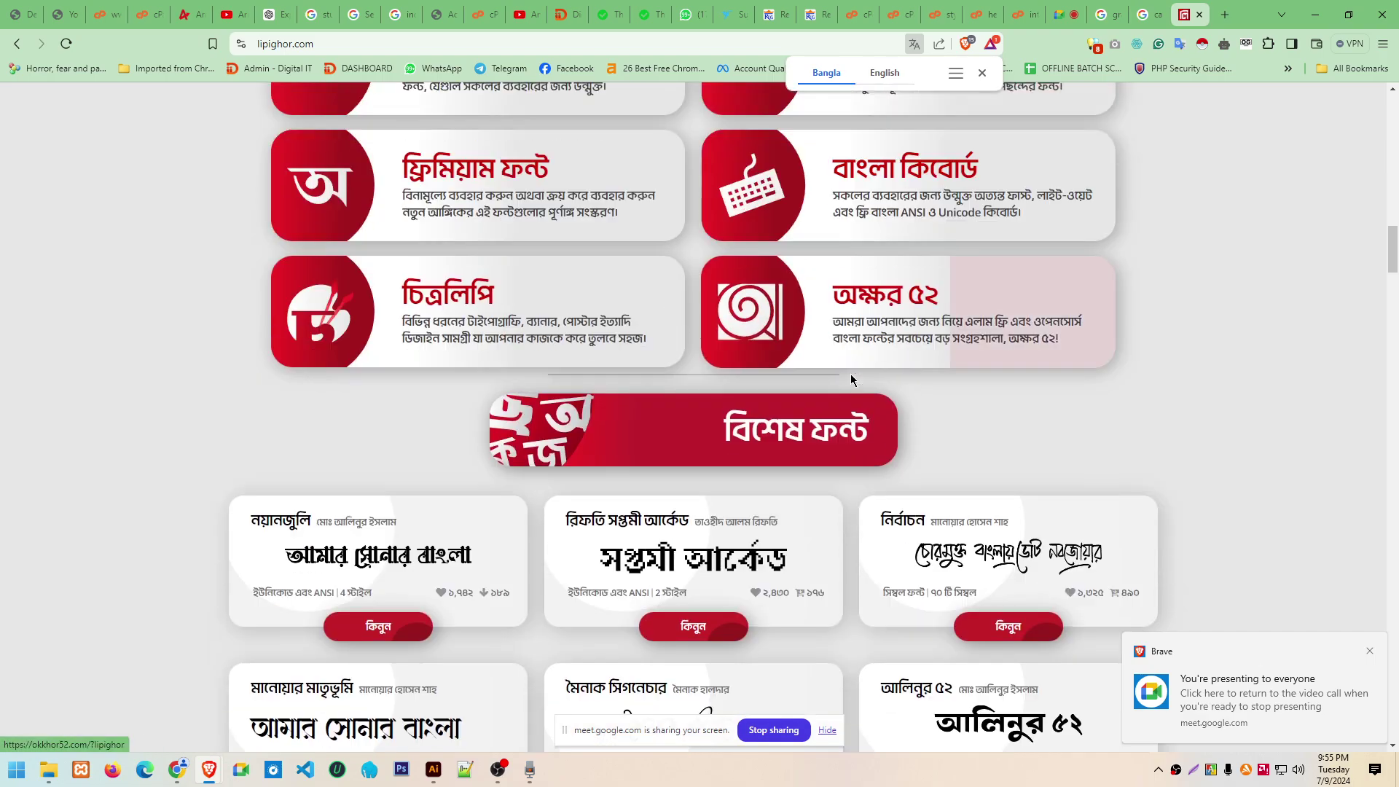
pyautogui.scroll(2, 855, 379)
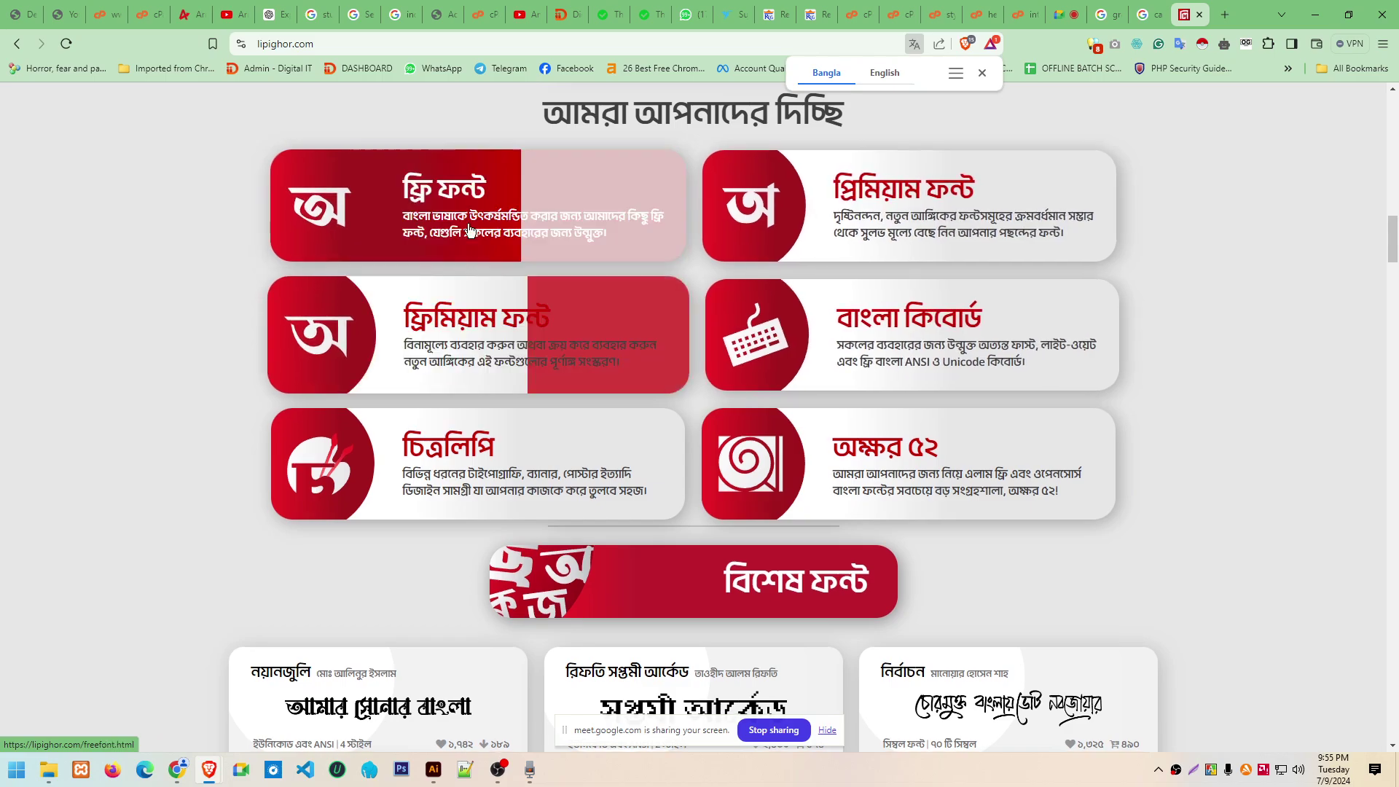
# Open the Free Font collection and browse its listing
pyautogui.click(576, 252)
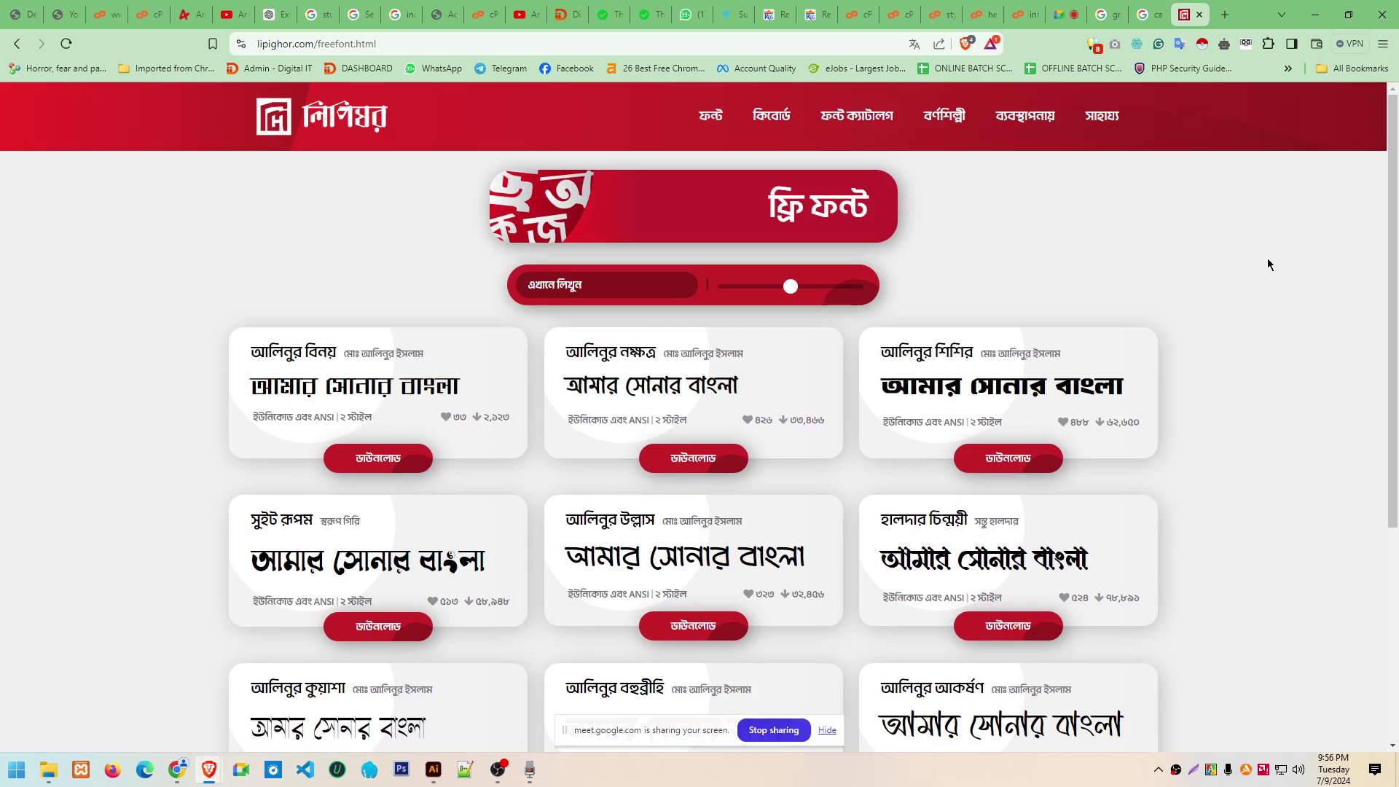
pyautogui.scroll(-2, 1268, 264)
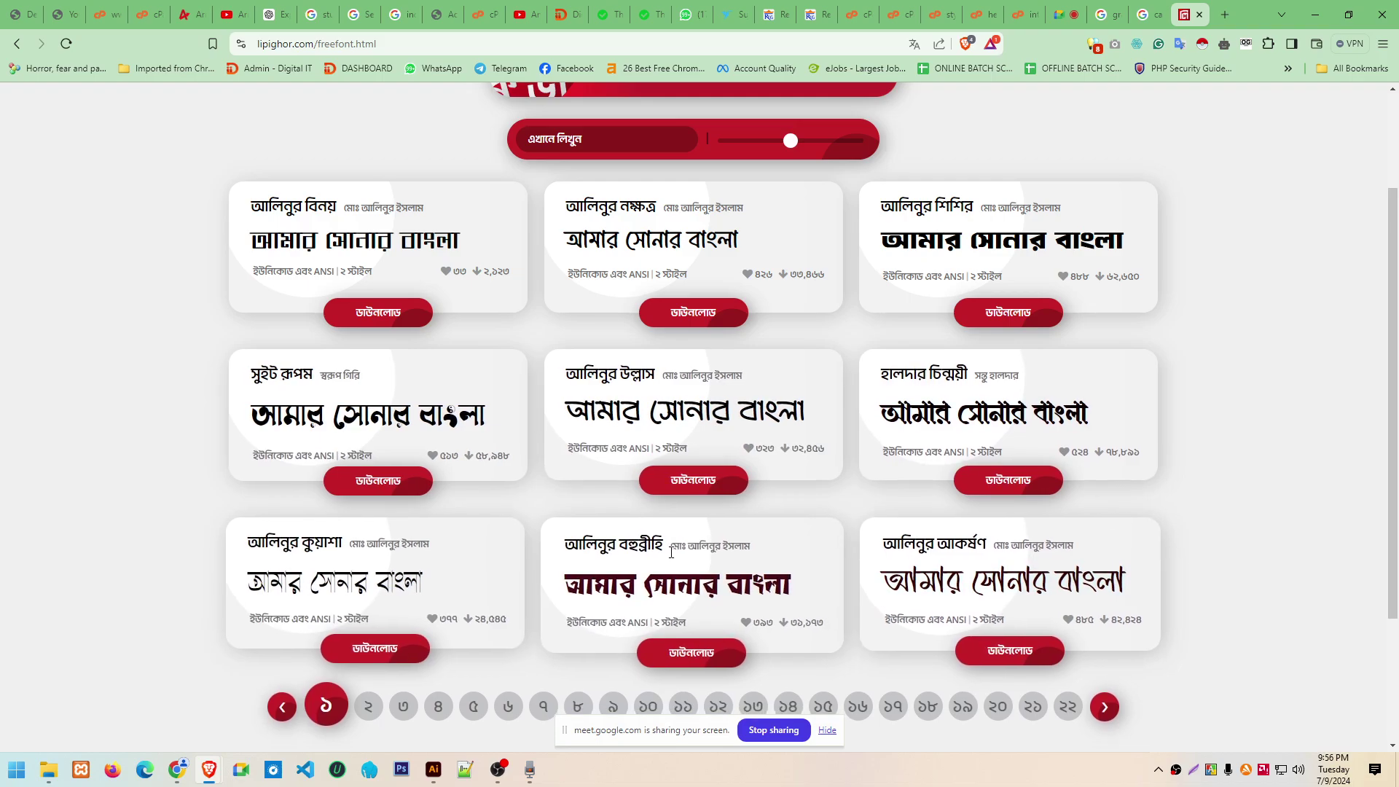
pyautogui.scroll(2, 740, 510)
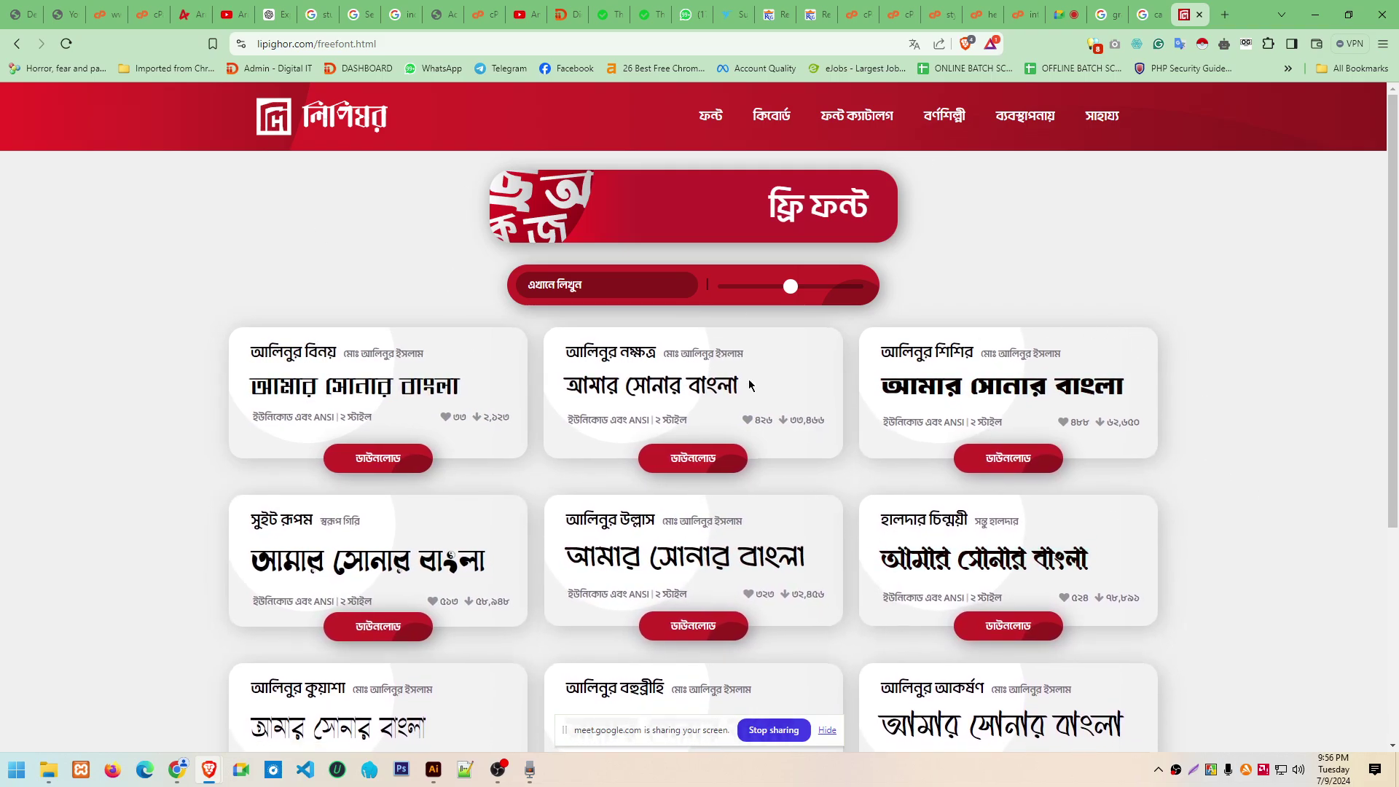
pyautogui.scroll(-1, 724, 399)
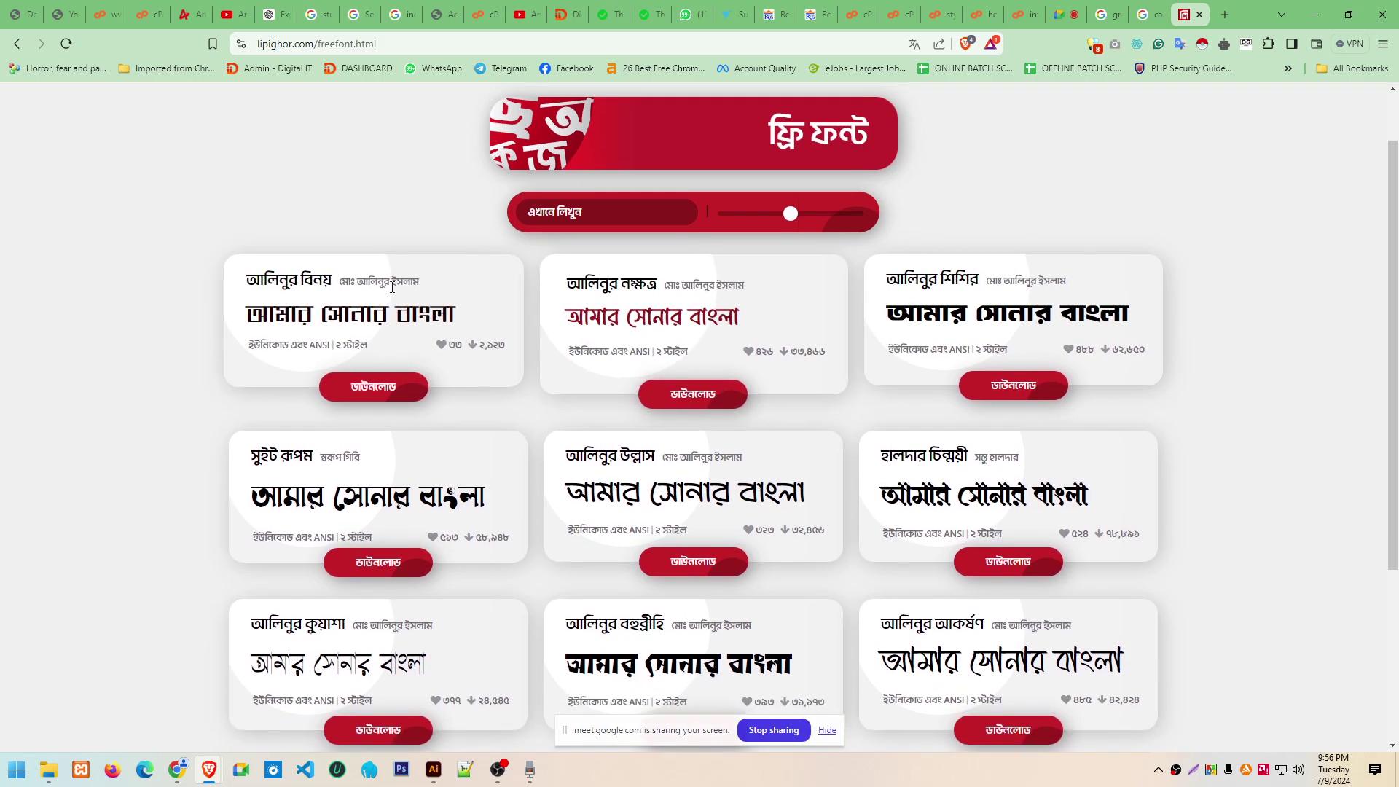
pyautogui.scroll(-1, 691, 497)
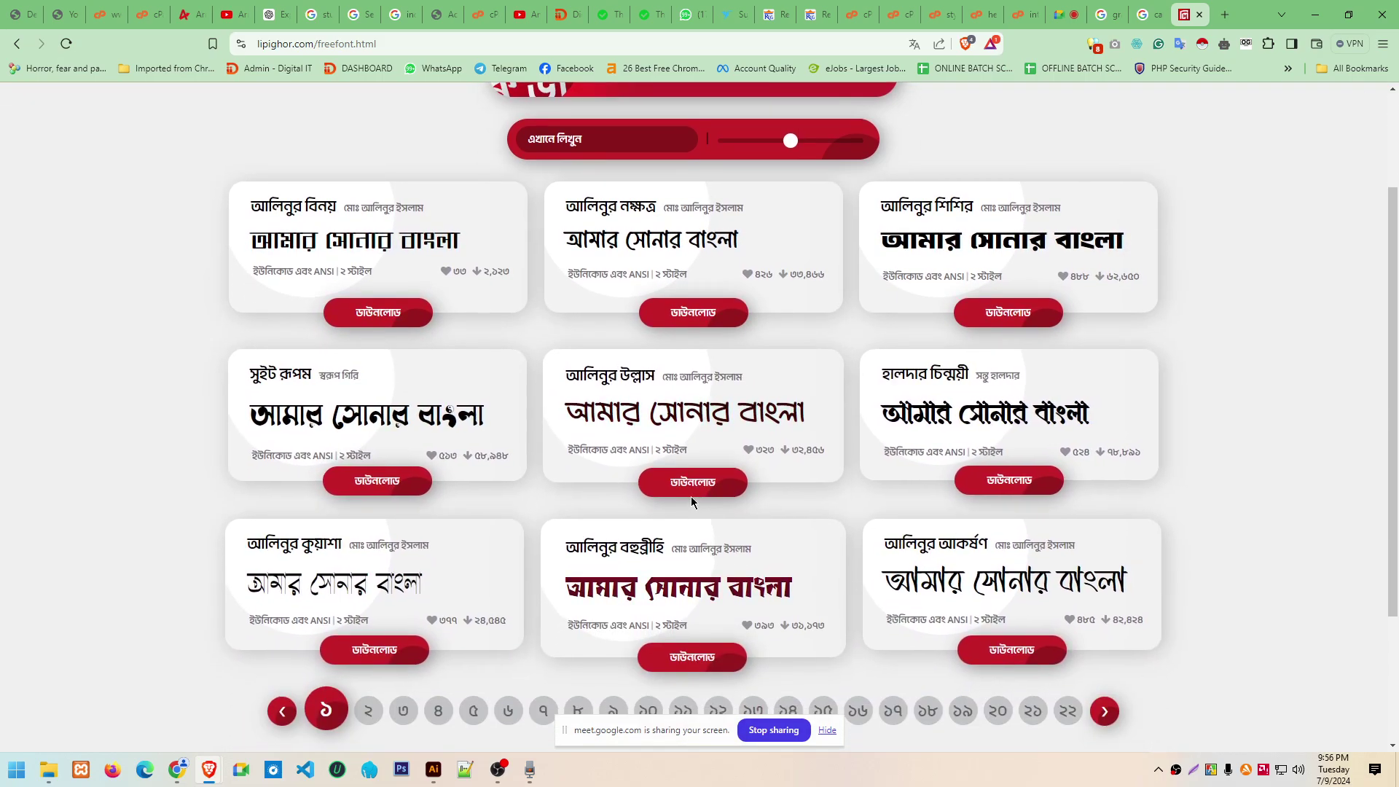
# Preview the আলিনুর উল্লাস font page, then go back to the free fonts list
pyautogui.click(788, 469)
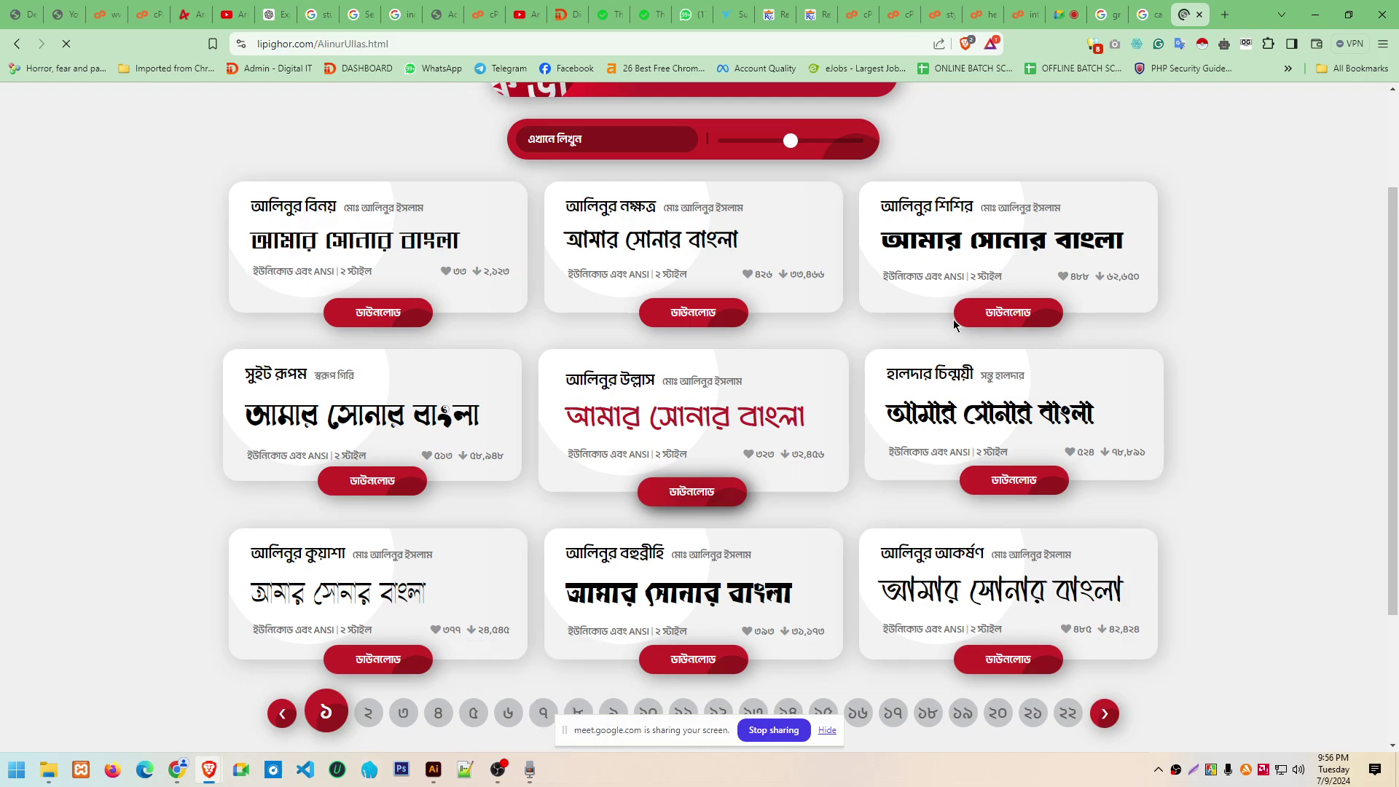
pyautogui.scroll(-1, 691, 347)
pyautogui.scroll(-1, 701, 368)
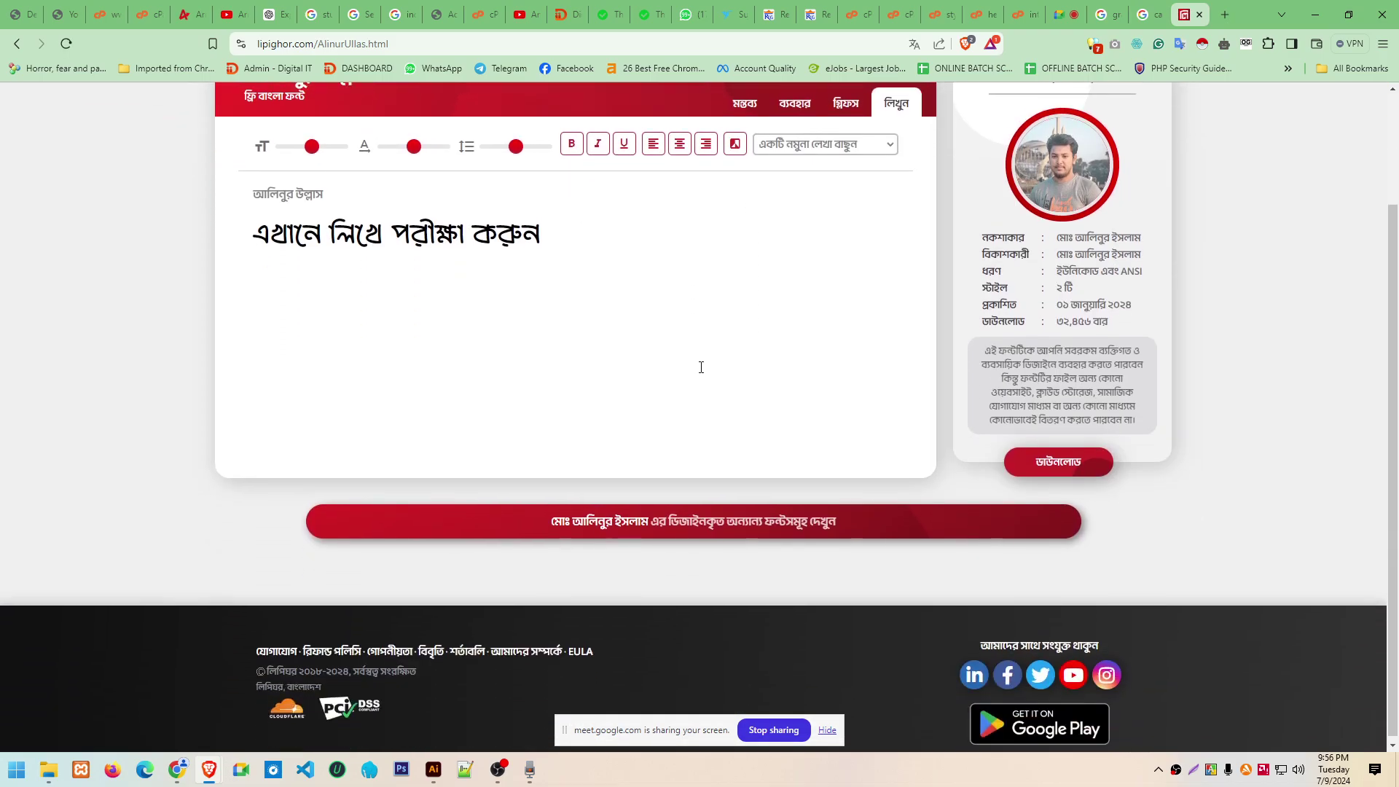
pyautogui.scroll(2, 701, 367)
pyautogui.hotkey('alt', 'Left')
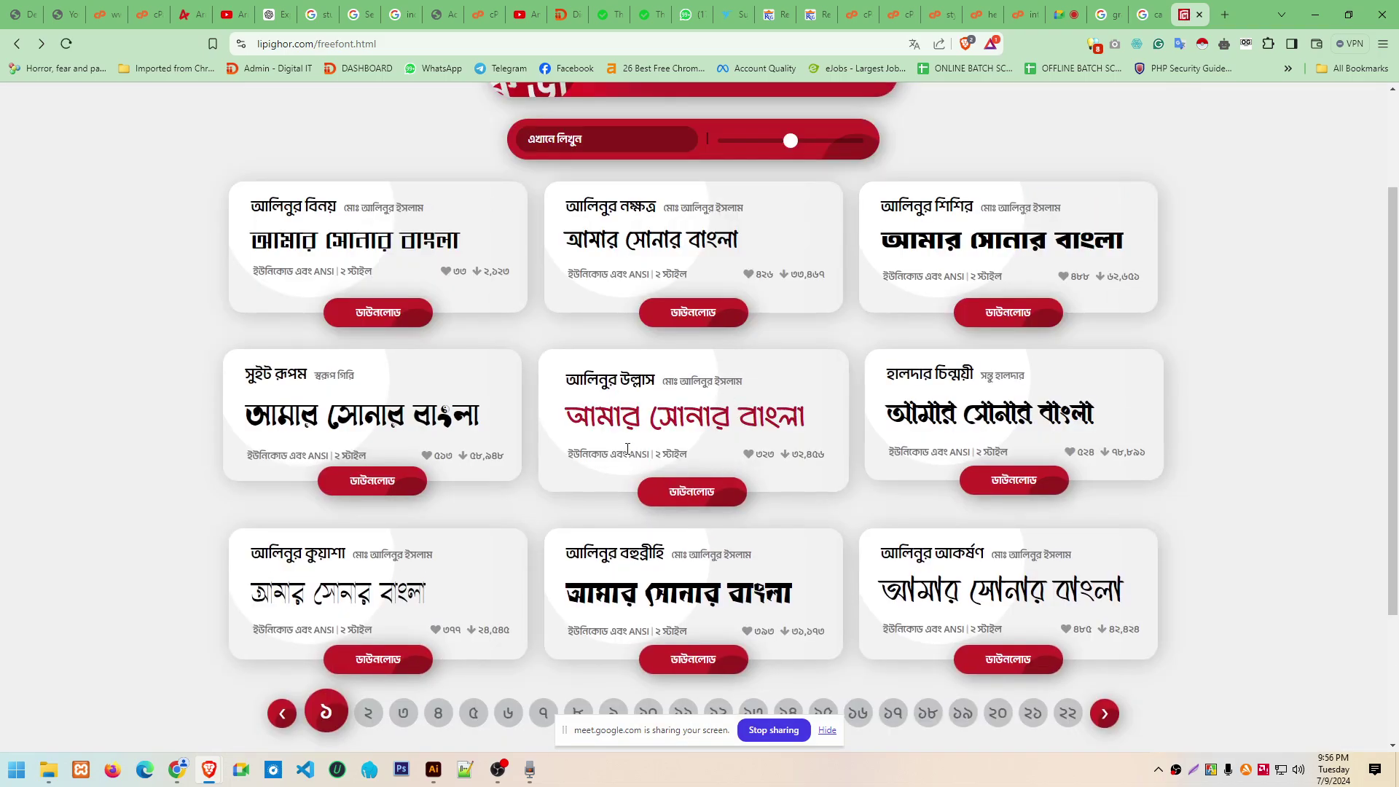
# Translate the word ANSI in the font details, then return to the Lipighor homepage
pyautogui.moveTo(628, 449)
pyautogui.mouseDown()
pyautogui.moveTo(652, 459)
pyautogui.moveTo(607, 455)
pyautogui.moveTo(654, 456)
pyautogui.mouseUp()
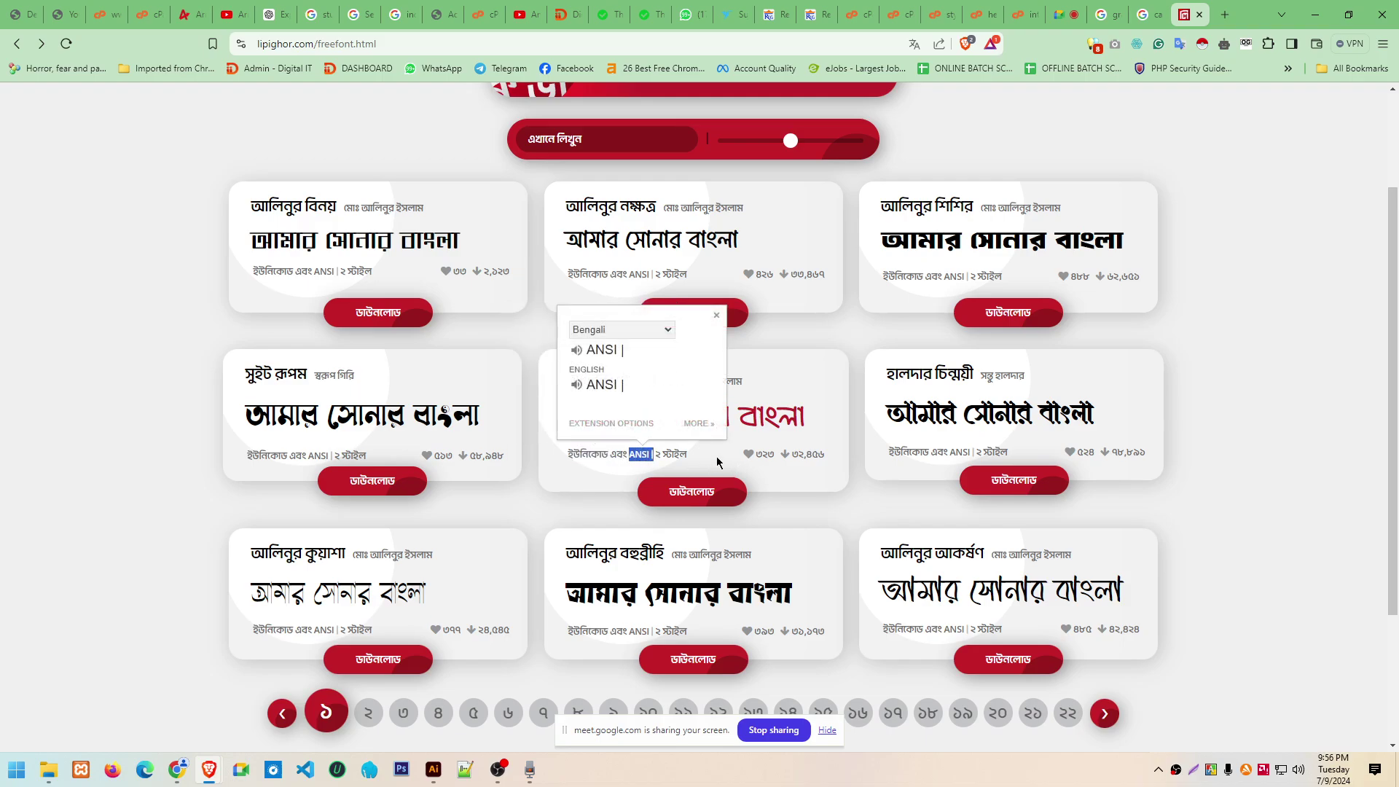
pyautogui.click(790, 510)
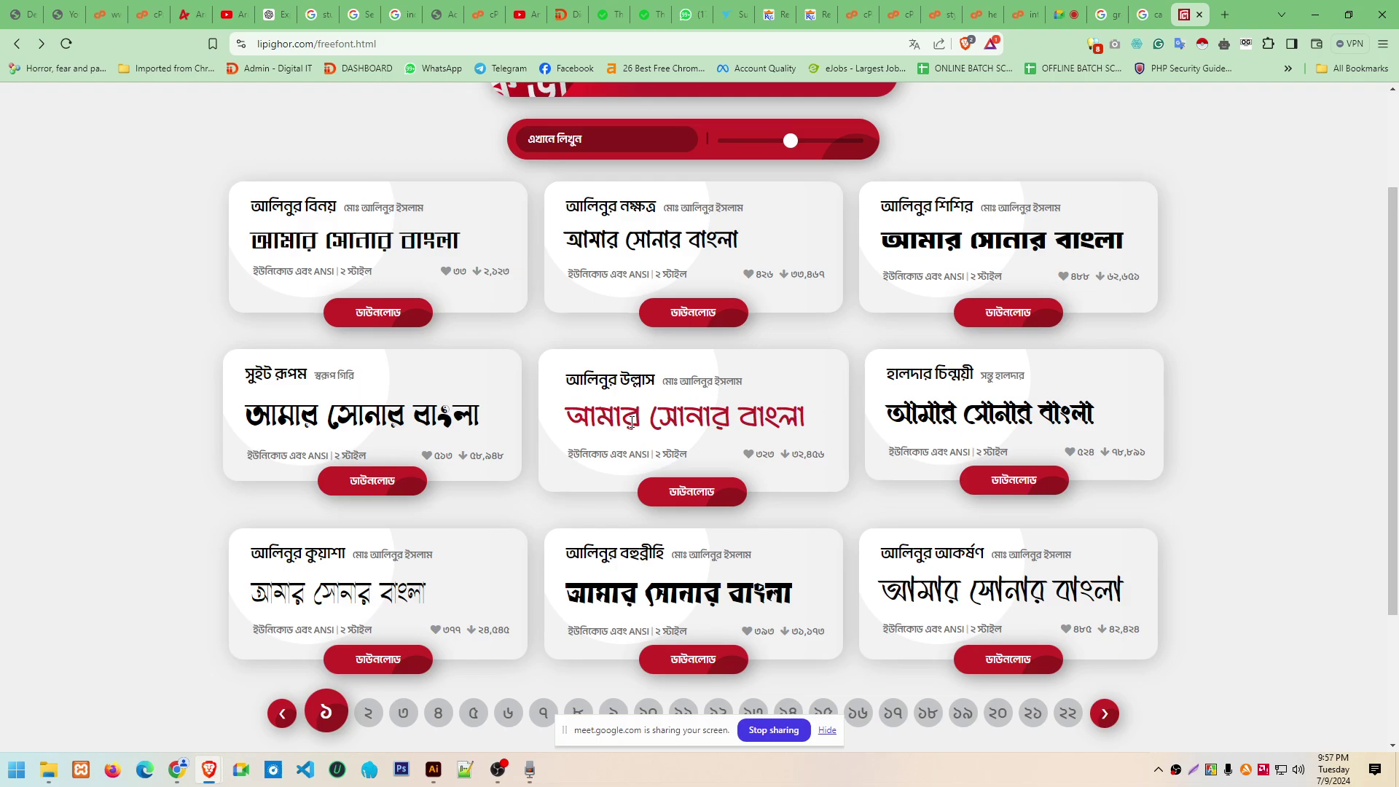
pyautogui.scroll(2, 631, 421)
pyautogui.click(477, 338)
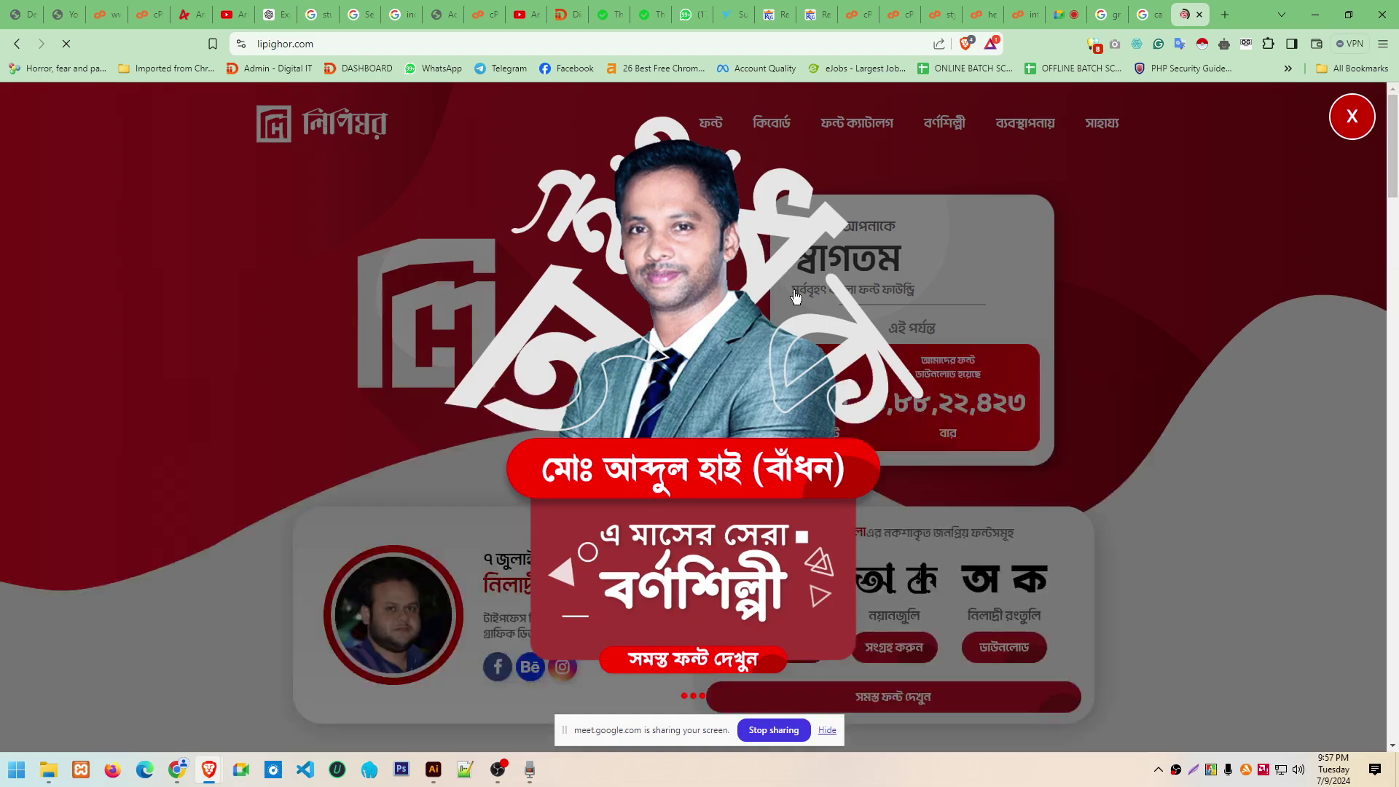
# Close the artist-of-the-month popup and translate the welcome card text
pyautogui.click(1350, 124)
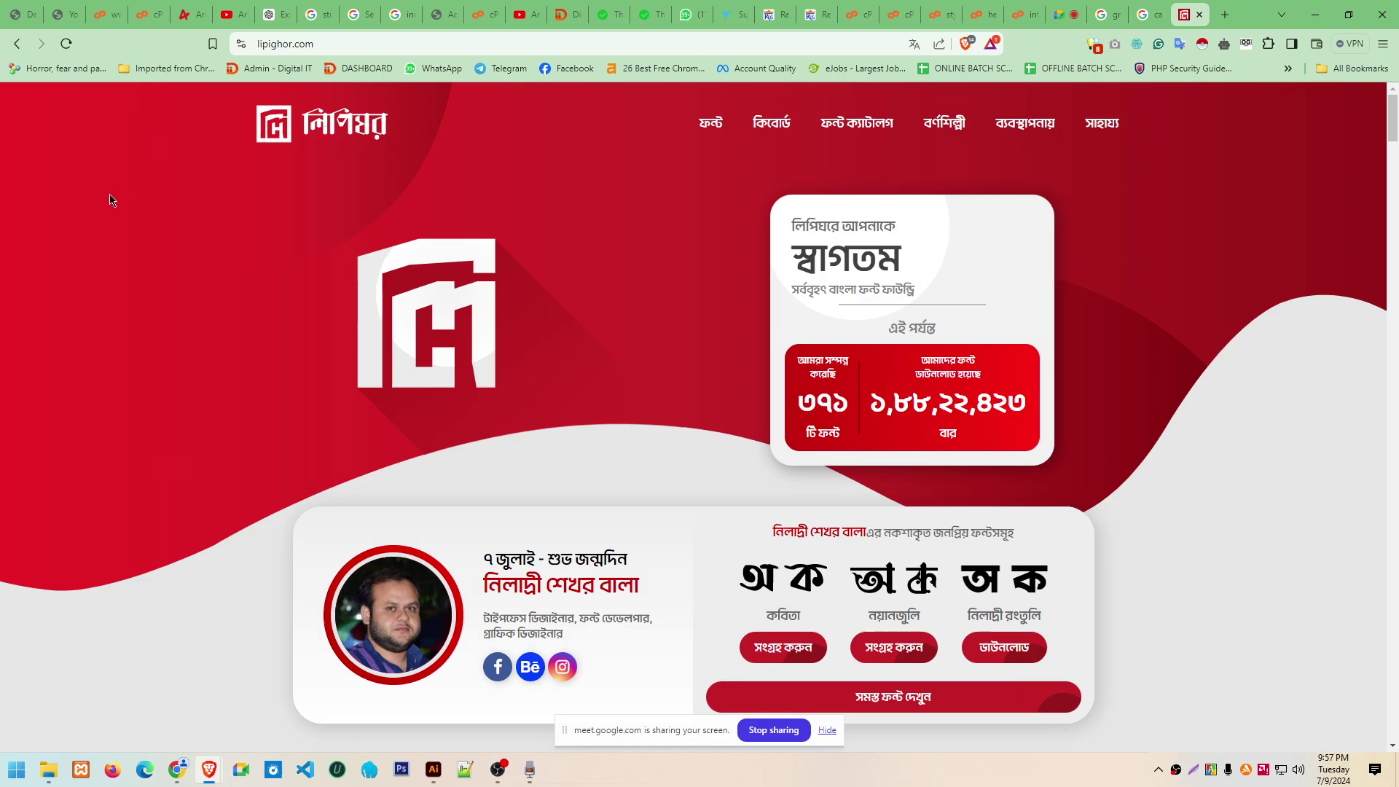
pyautogui.moveTo(112, 200); pyautogui.dragTo(296, 496)
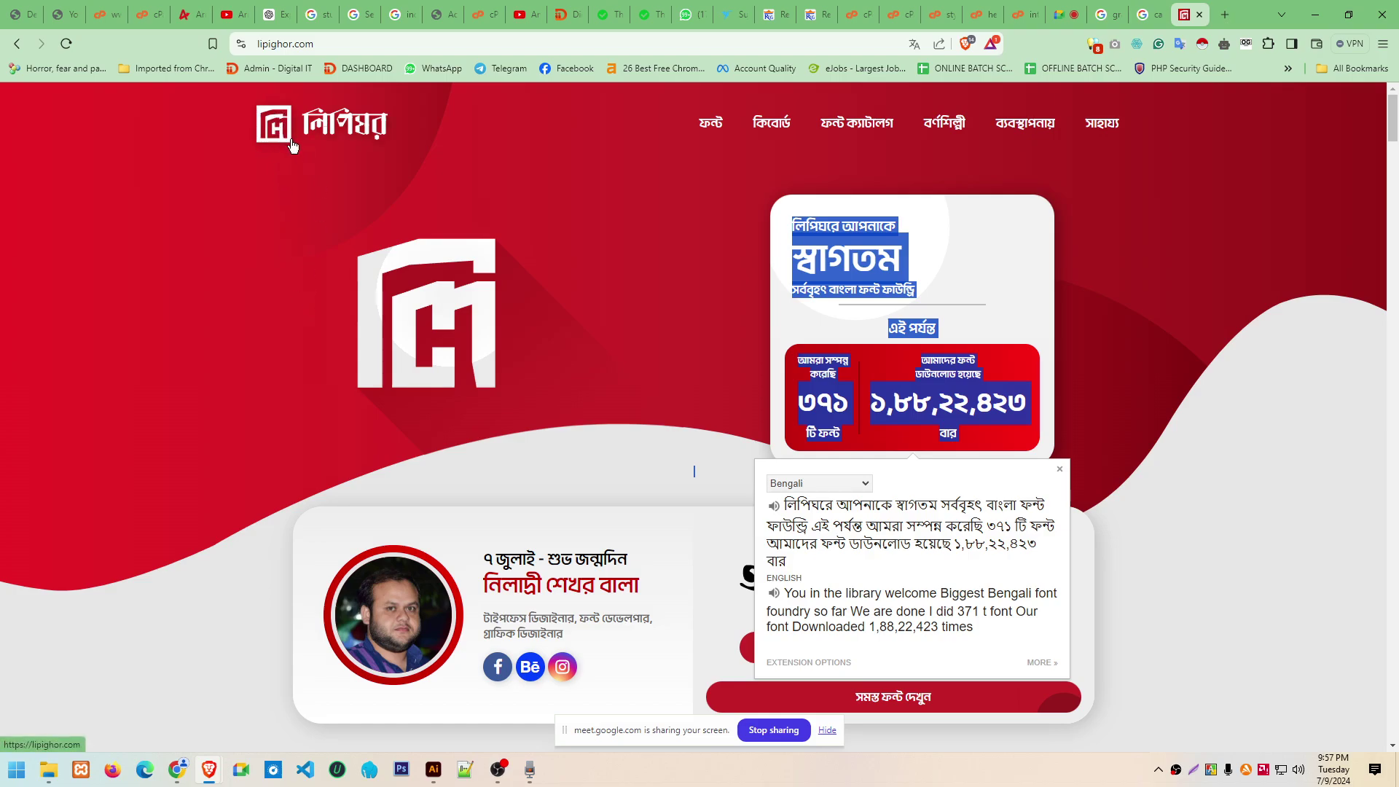
pyautogui.click(9, 681)
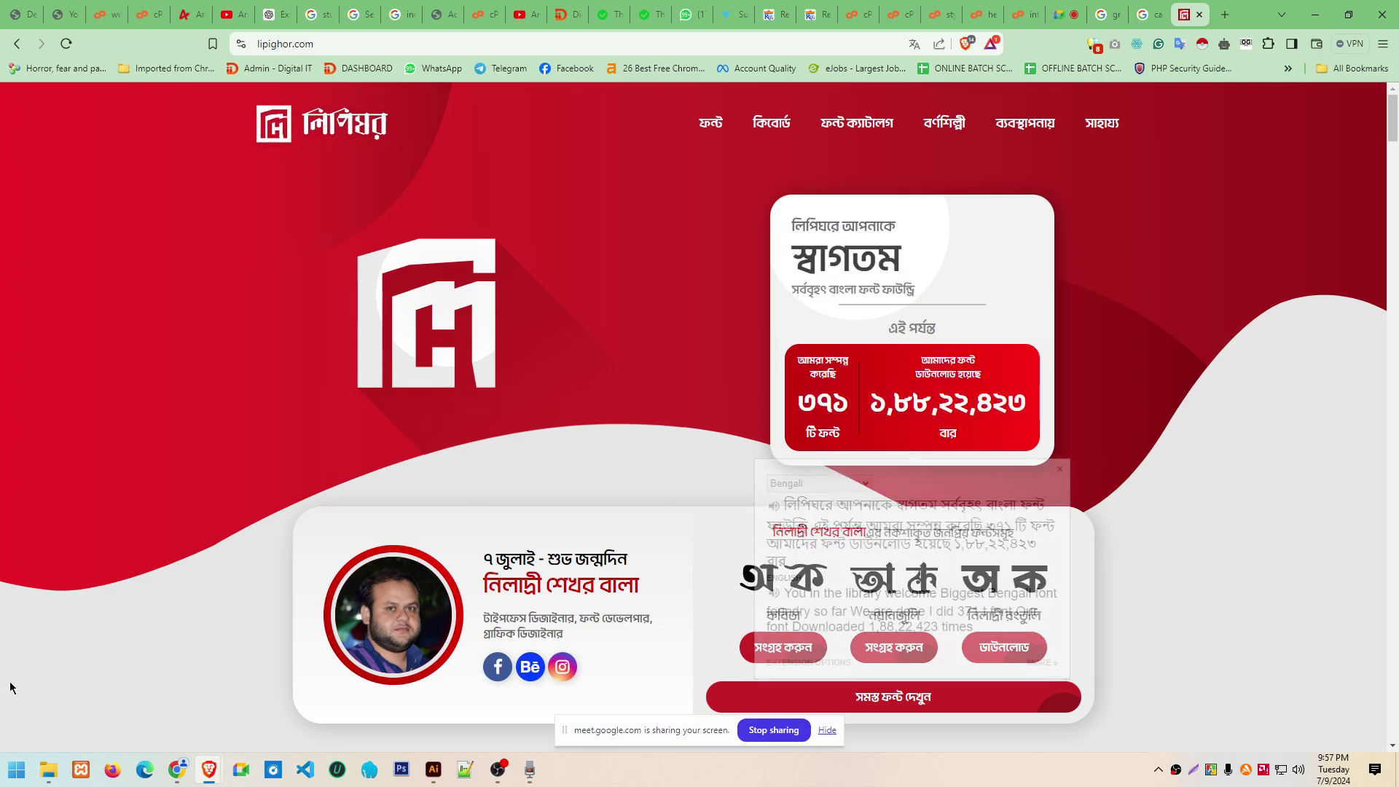
# Inspect the site logo's code, close developer tools, and zoom the page in
pyautogui.rightClick(326, 121)
pyautogui.click(377, 465)
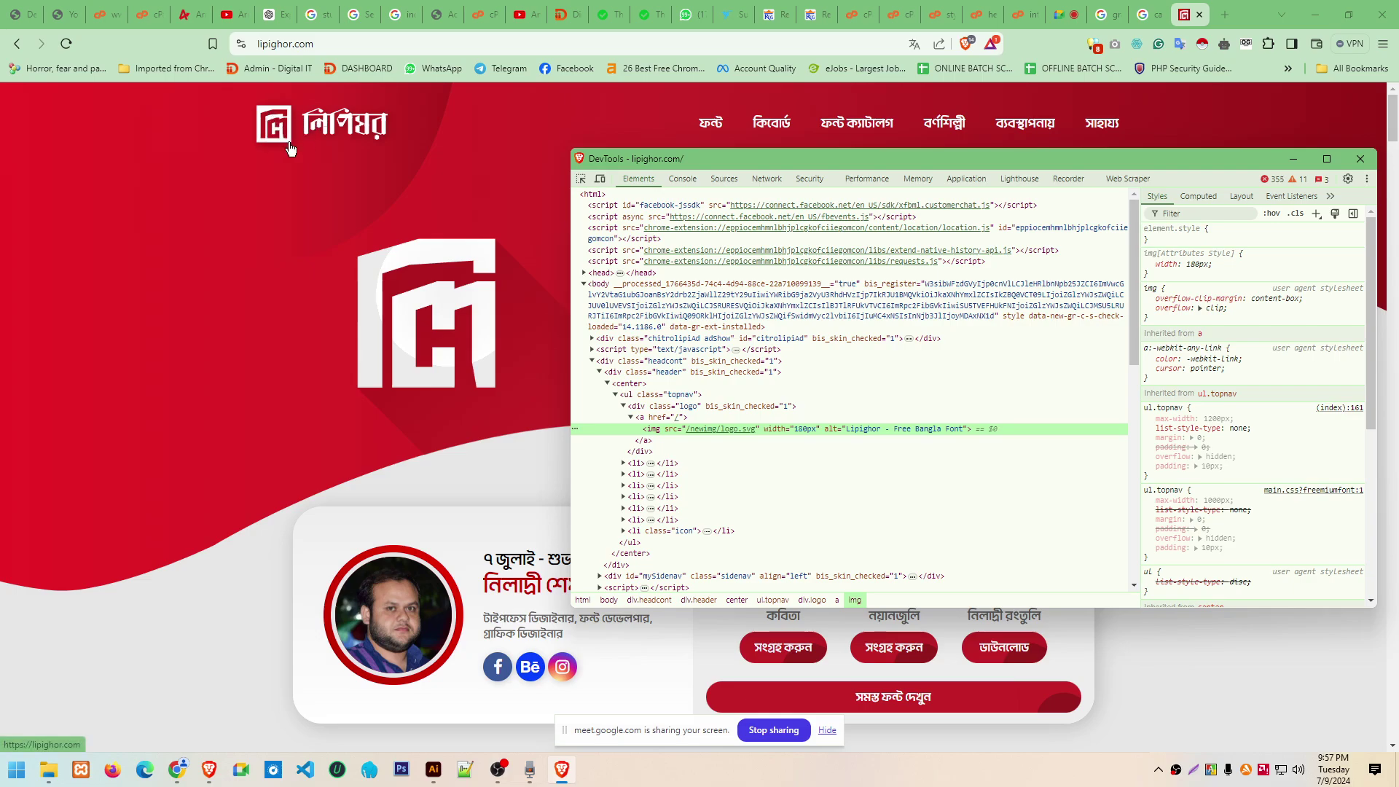
pyautogui.click(1294, 160)
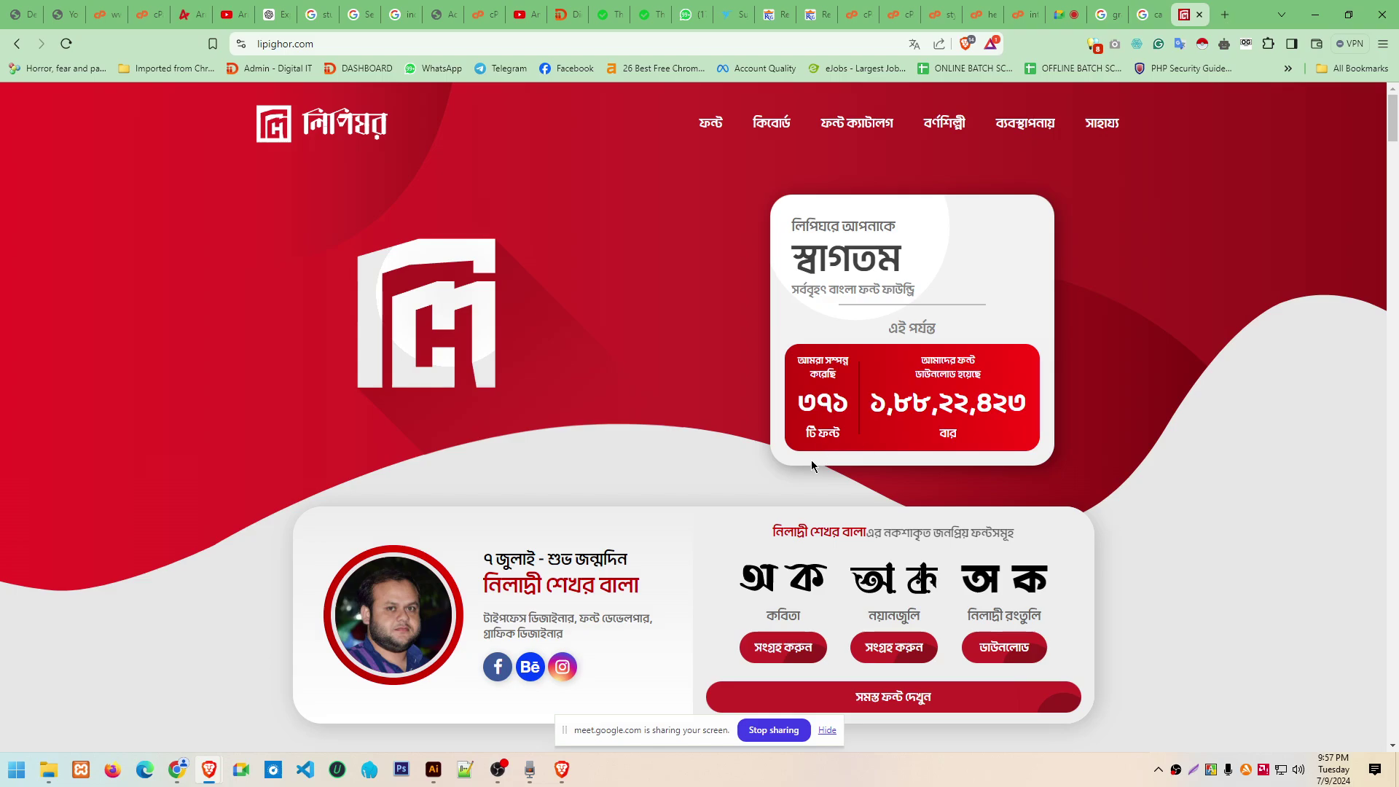
pyautogui.hotkey('ctrl', '+')
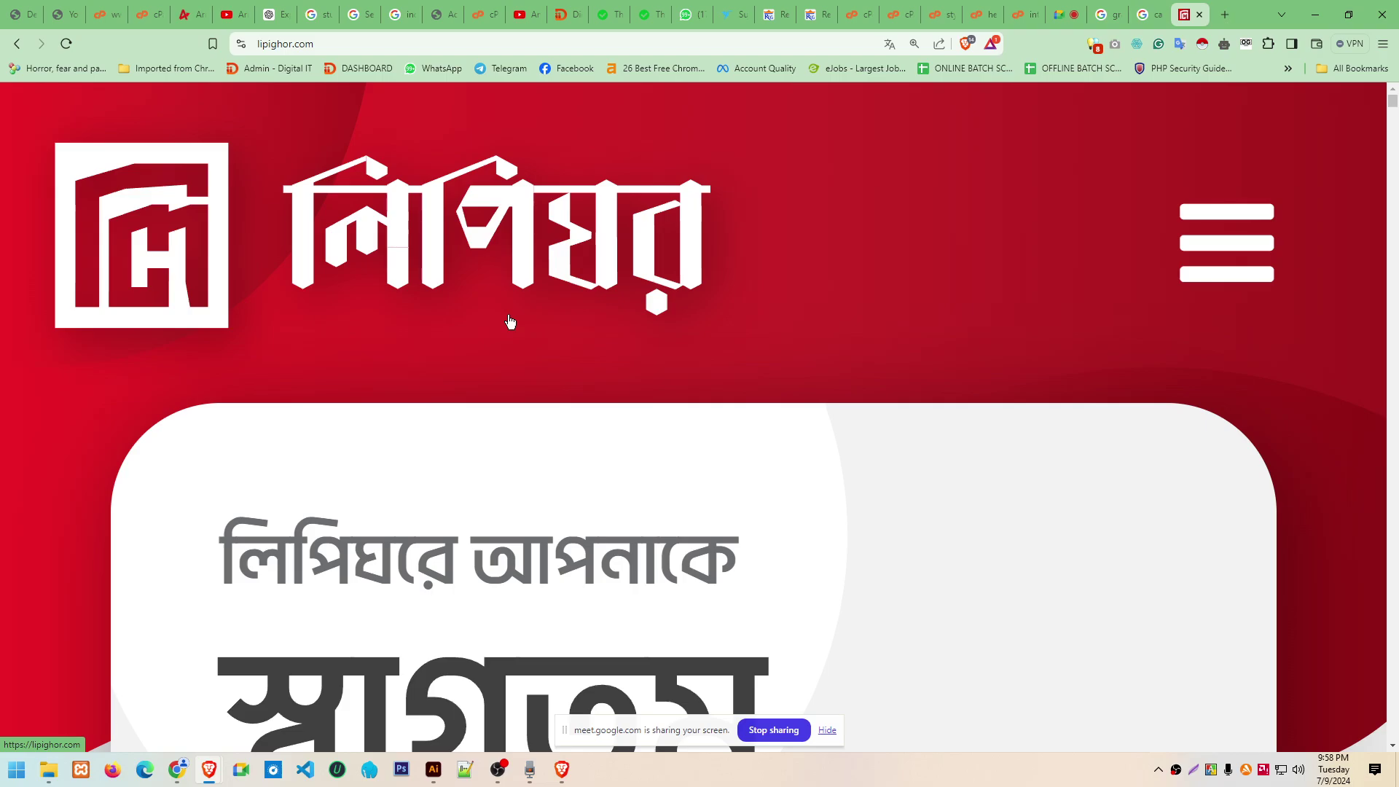
# Zoom the Lipighor homepage back out to normal size with Ctrl minus
pyautogui.scroll(-3, 510, 321)
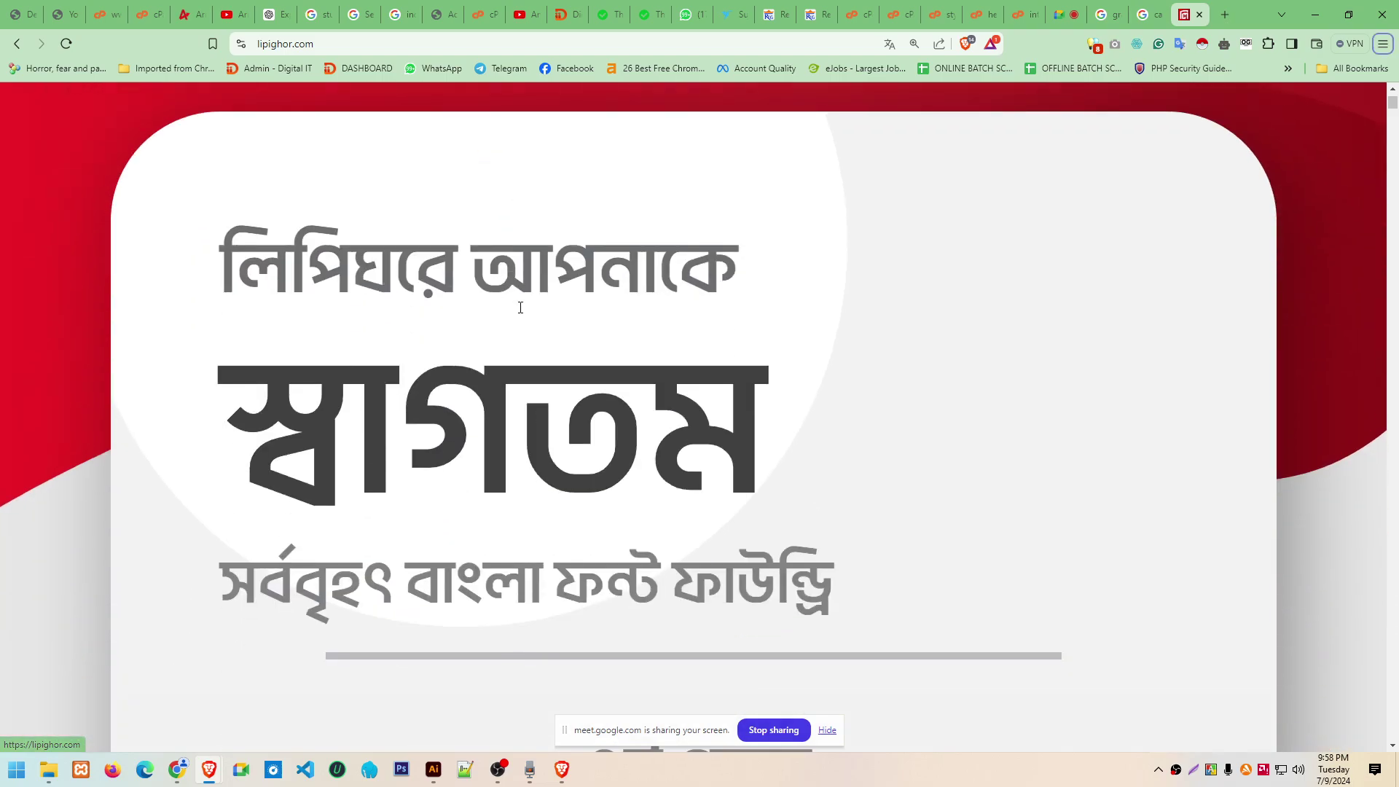
pyautogui.hotkey('ctrl', '-')
pyautogui.hotkey('ctrl', '-')
pyautogui.scroll(-1, 627, 361)
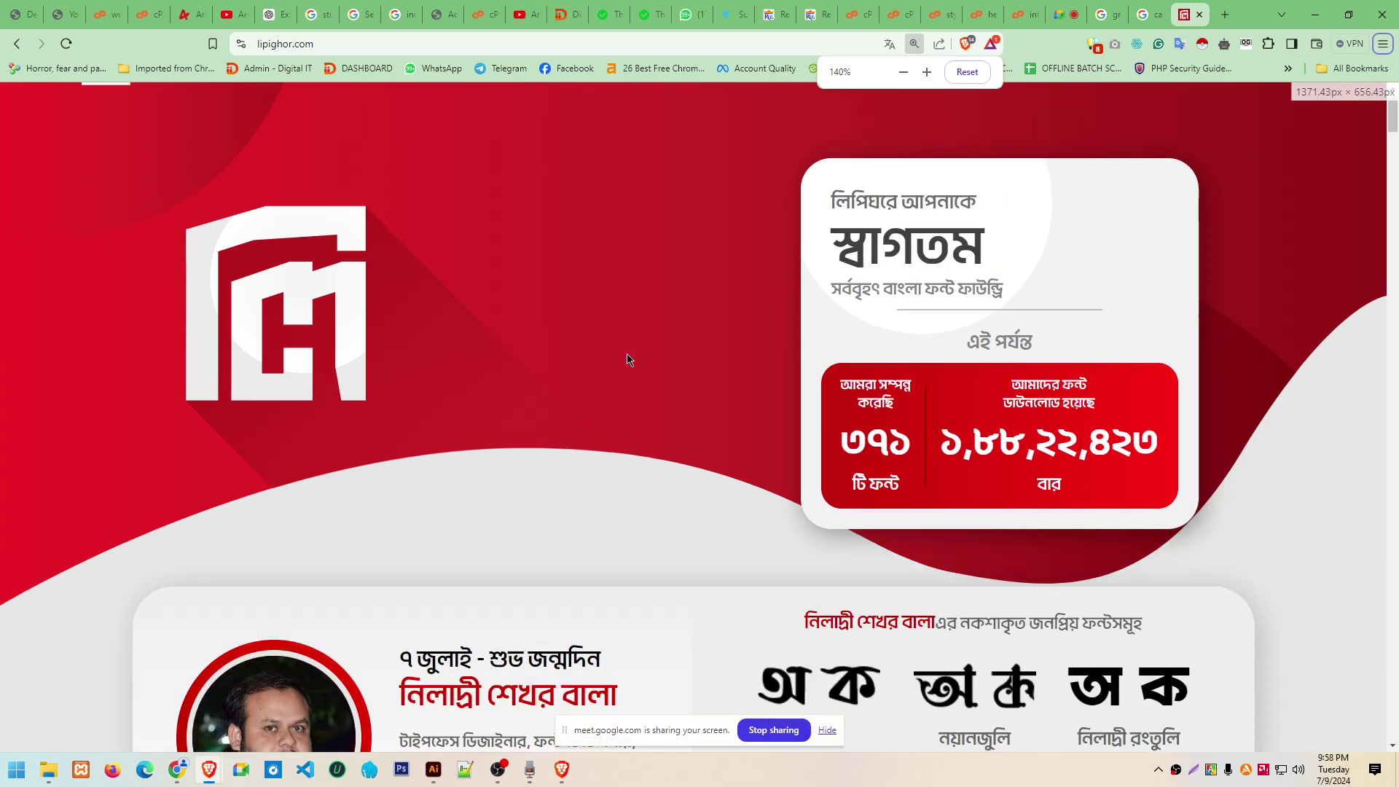
pyautogui.hotkey('ctrl', '-')
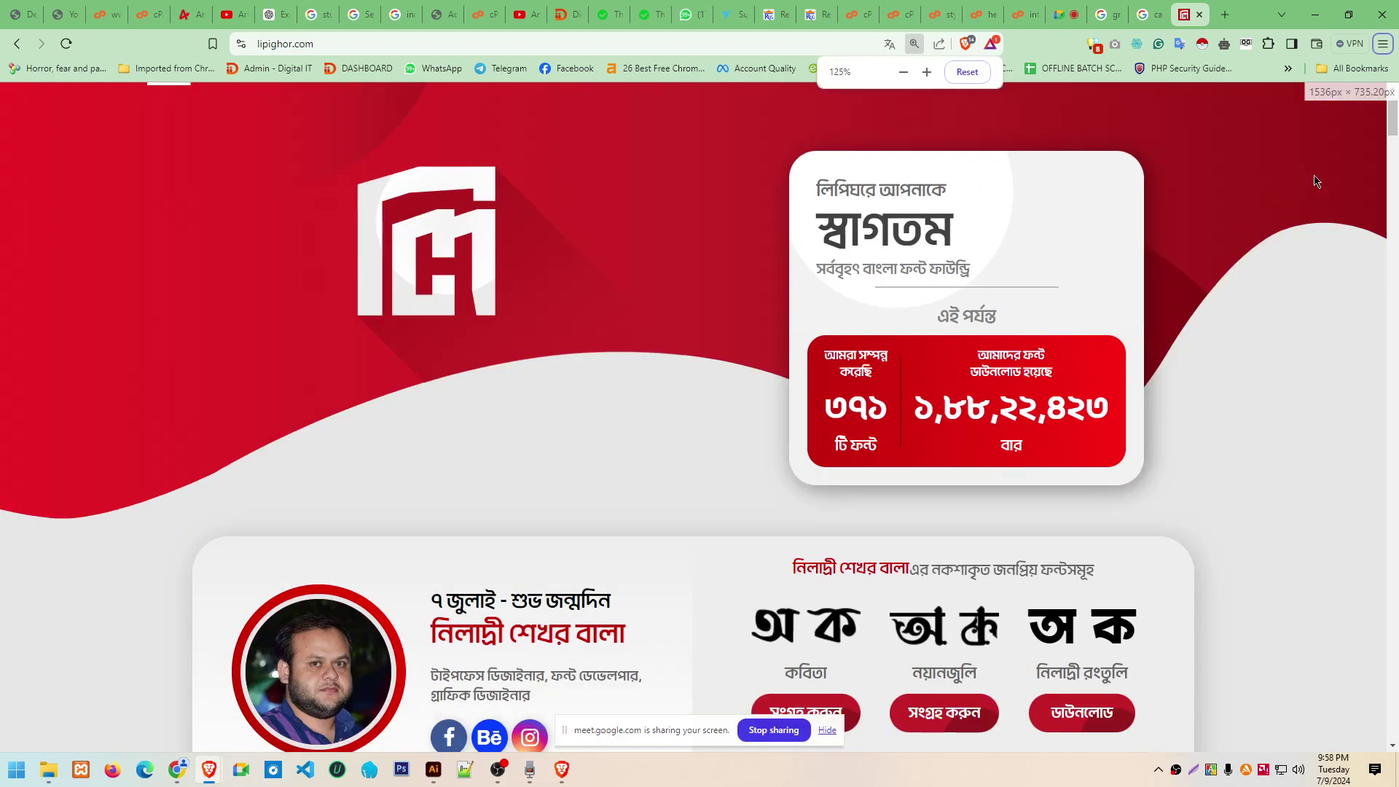
pyautogui.hotkey('ctrl', '-')
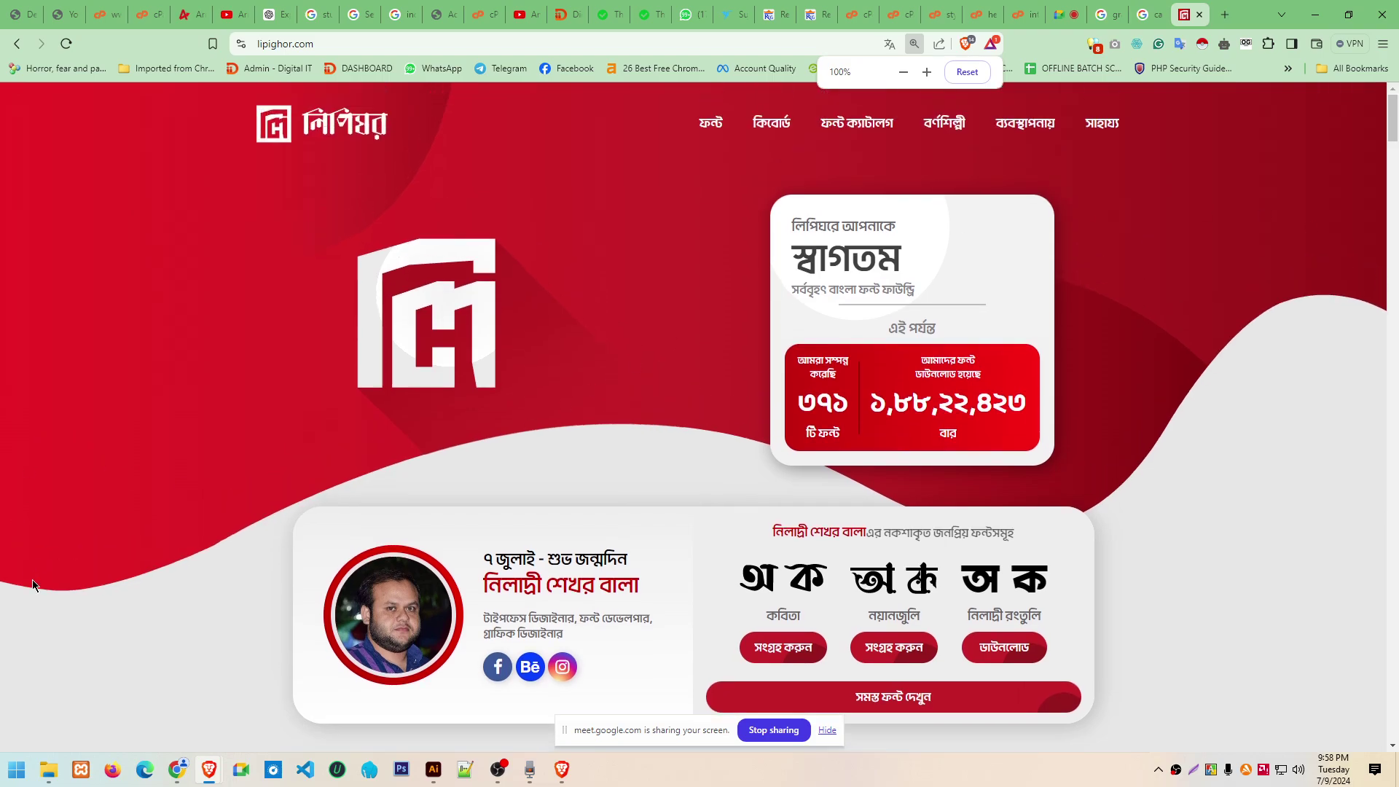
# Open the page's developer tools via Inspect
pyautogui.rightClick(32, 584)
pyautogui.click(73, 564)
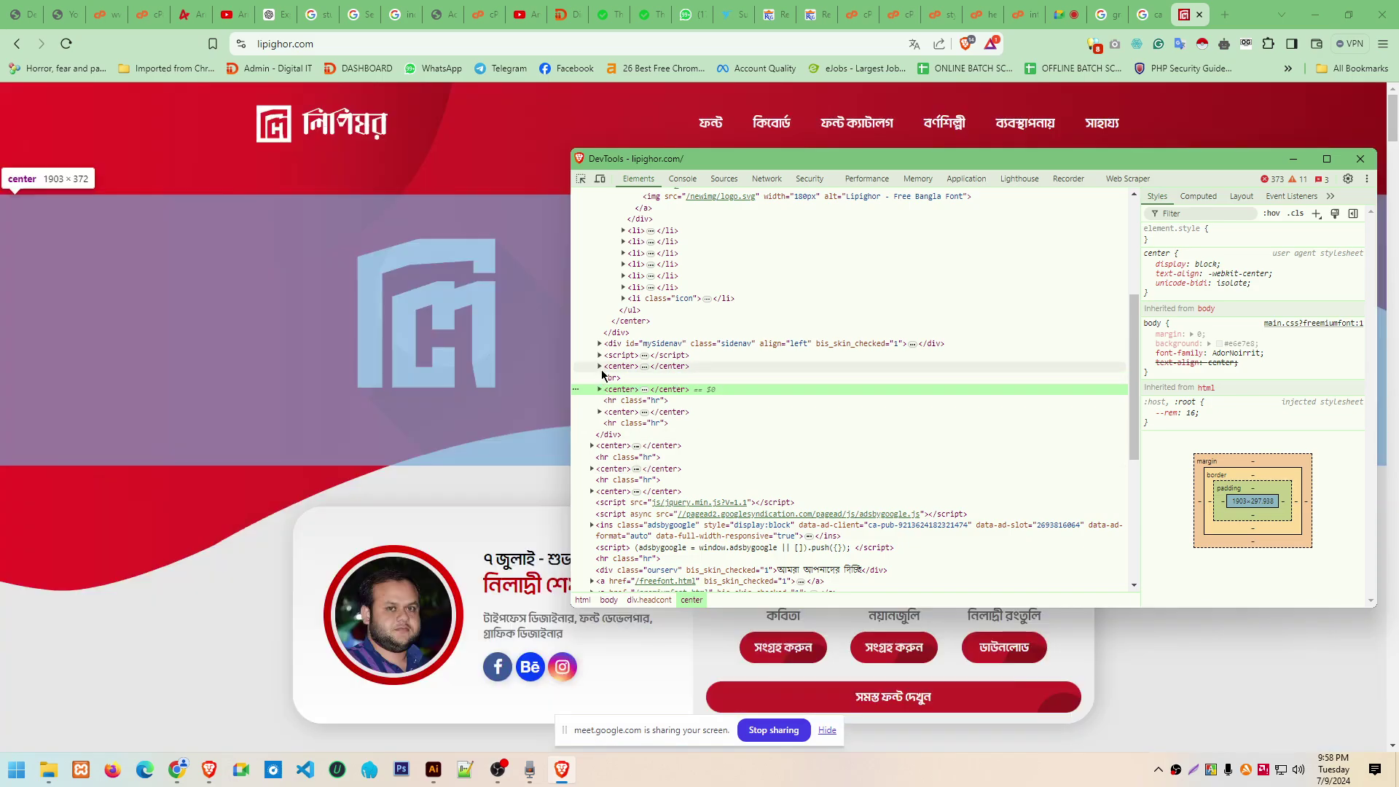
pyautogui.scroll(-1, 700, 458)
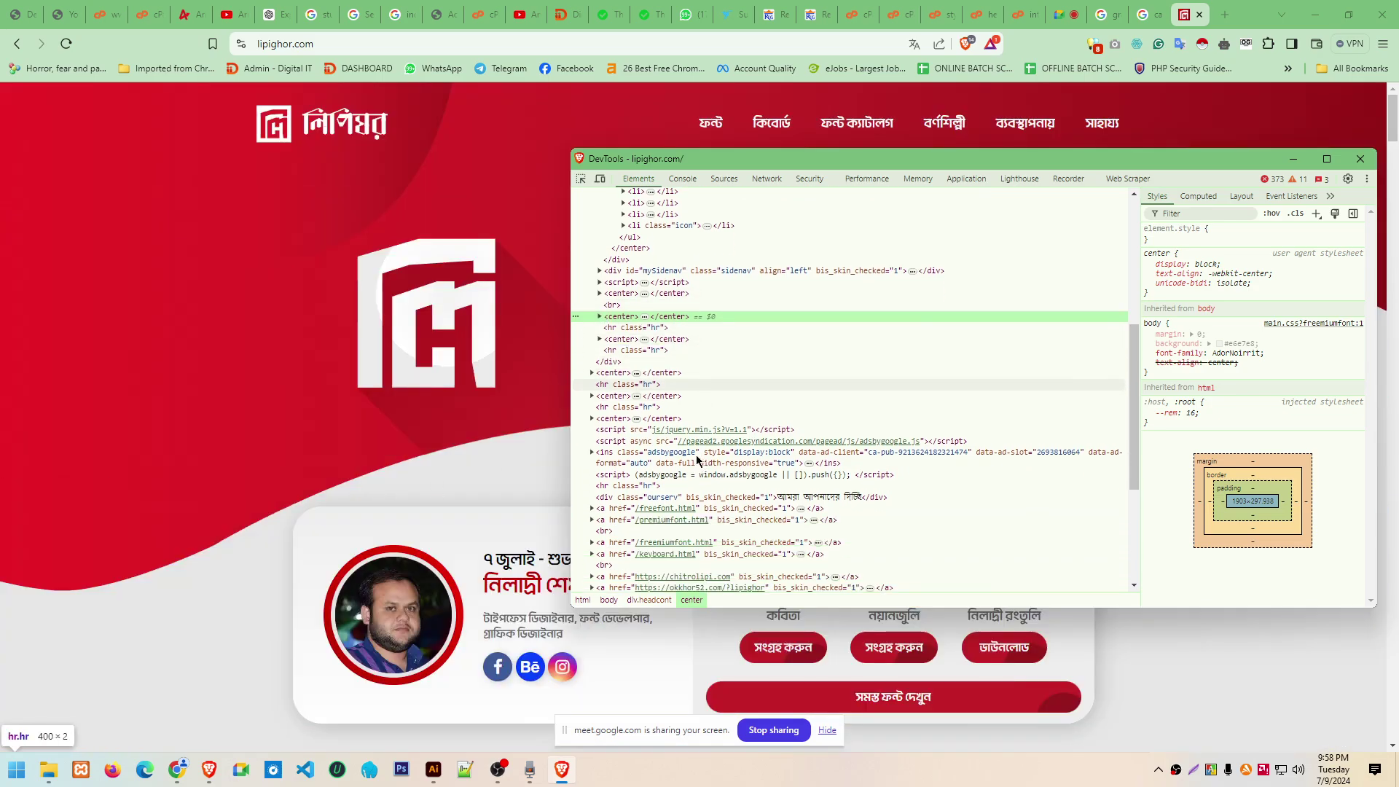
# Close DevTools, scroll through Lipighor's font, tutorial and keyboard sections, then return to Illustrator
pyautogui.click(1360, 158)
pyautogui.scroll(-2, 1111, 318)
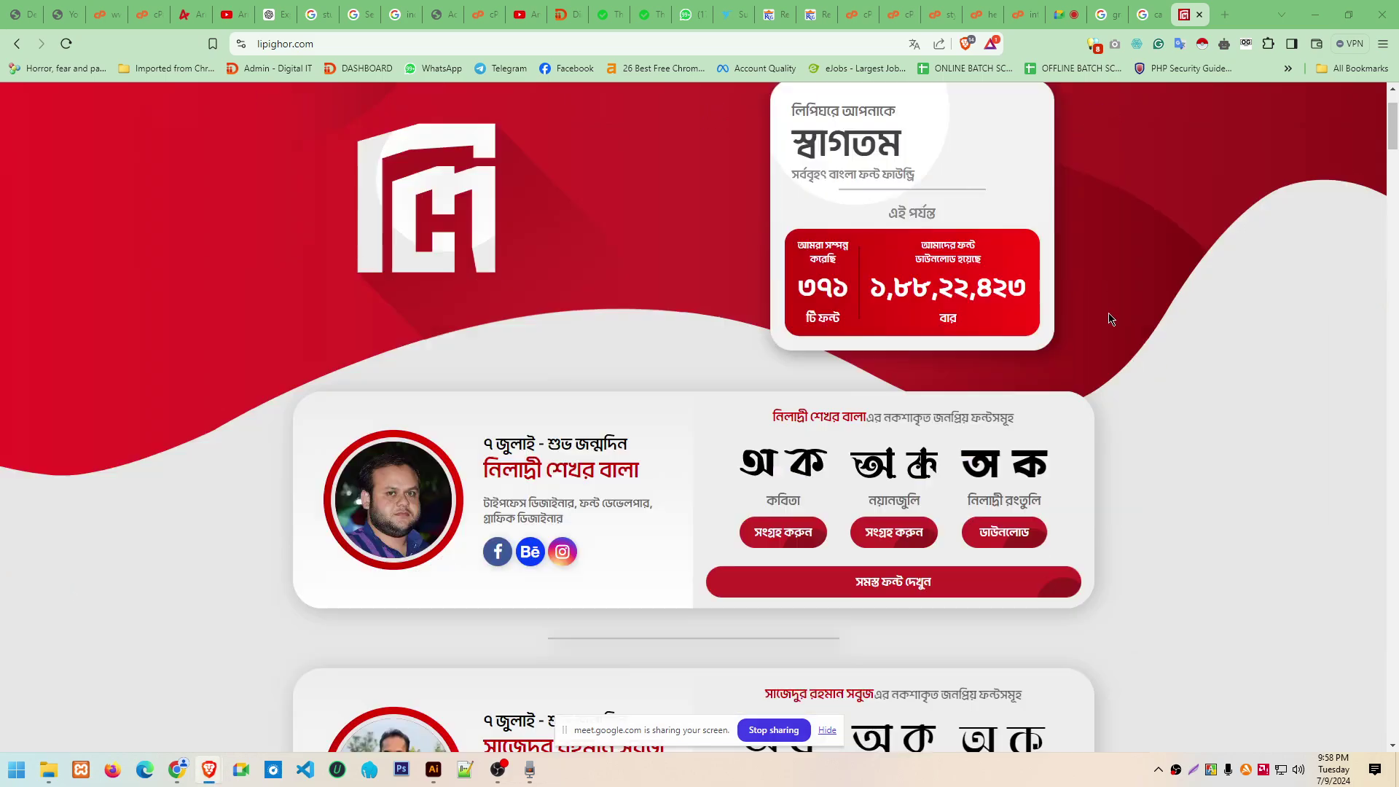
pyautogui.scroll(-5, 1111, 318)
pyautogui.scroll(-5, 524, 378)
pyautogui.scroll(-5, 525, 378)
pyautogui.scroll(-4, 531, 386)
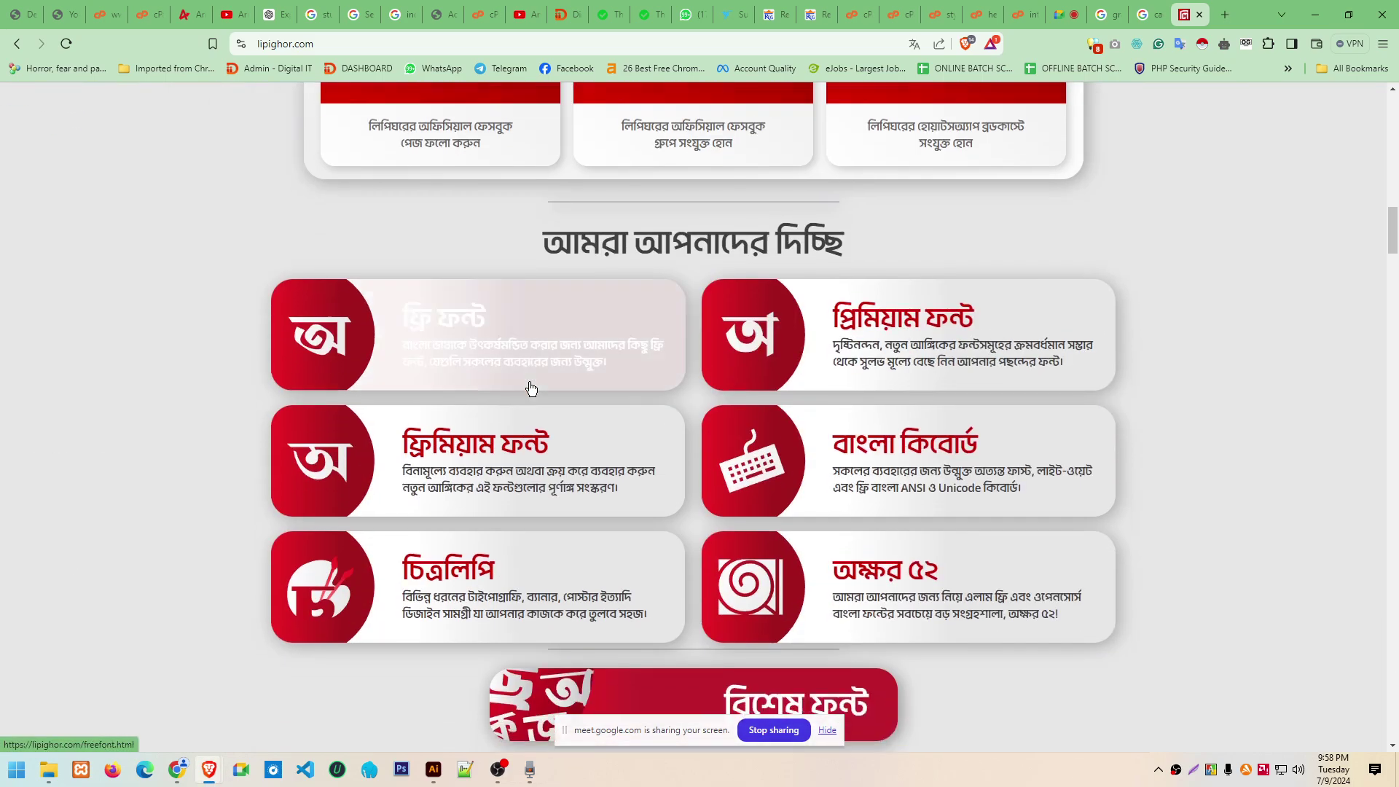
pyautogui.scroll(-2, 531, 388)
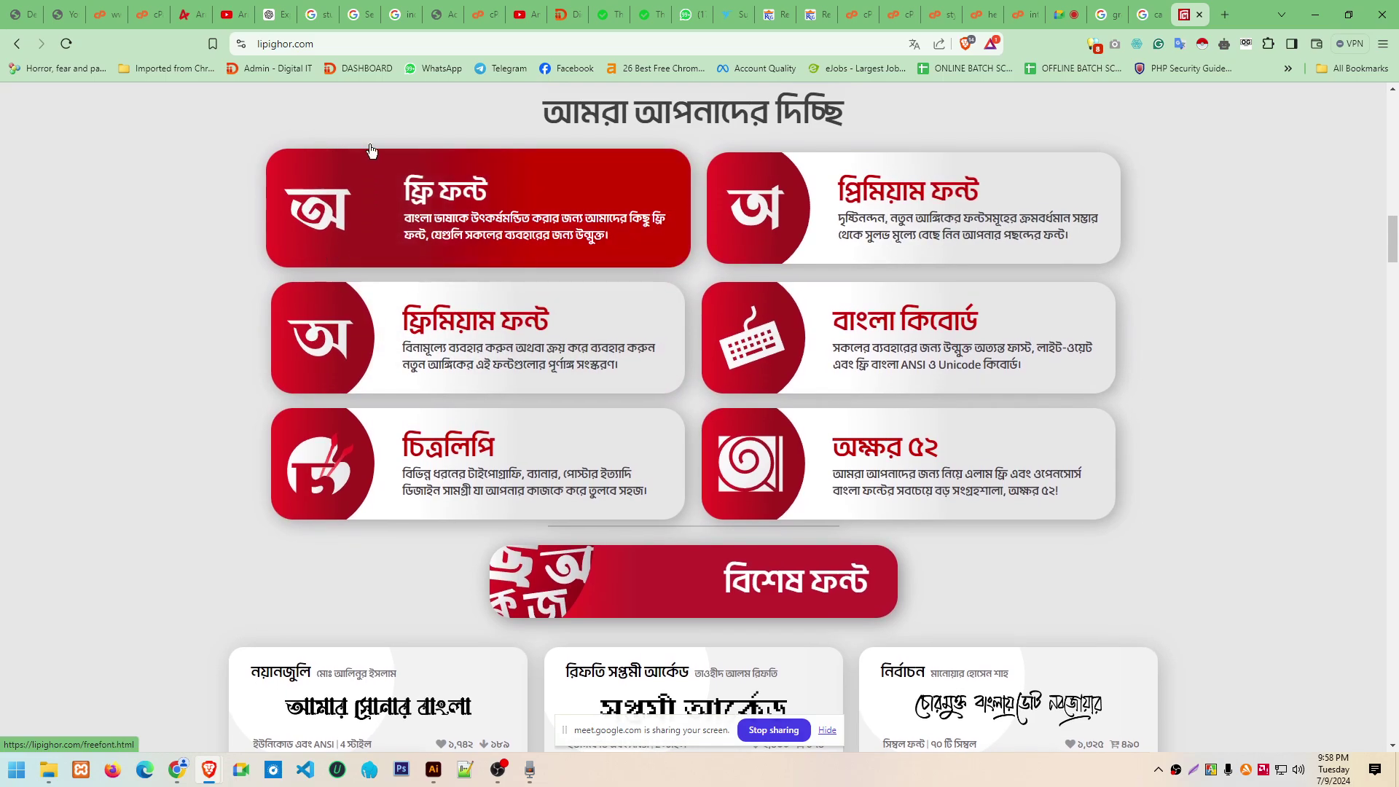
pyautogui.scroll(-4, 1329, 353)
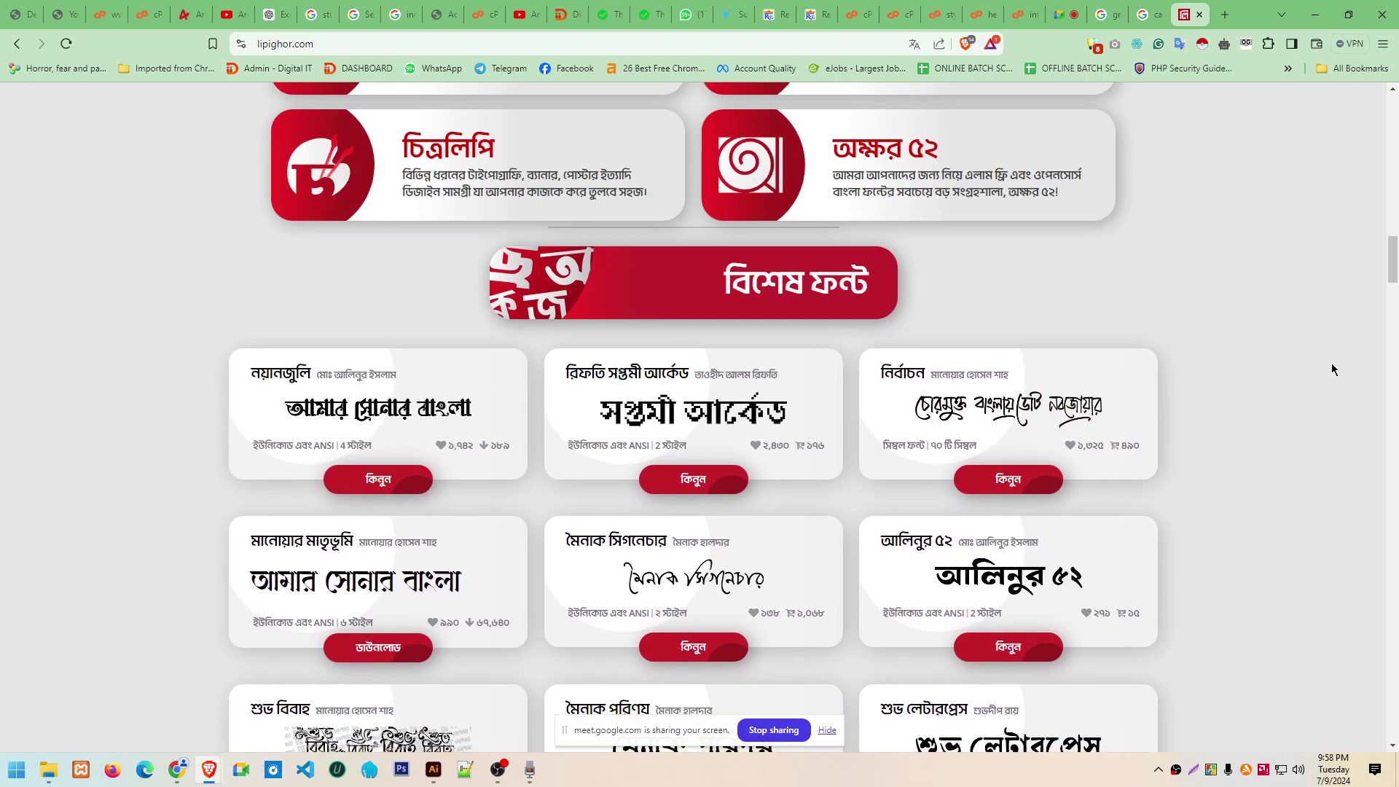
pyautogui.scroll(-4, 1337, 358)
pyautogui.scroll(-4, 1332, 354)
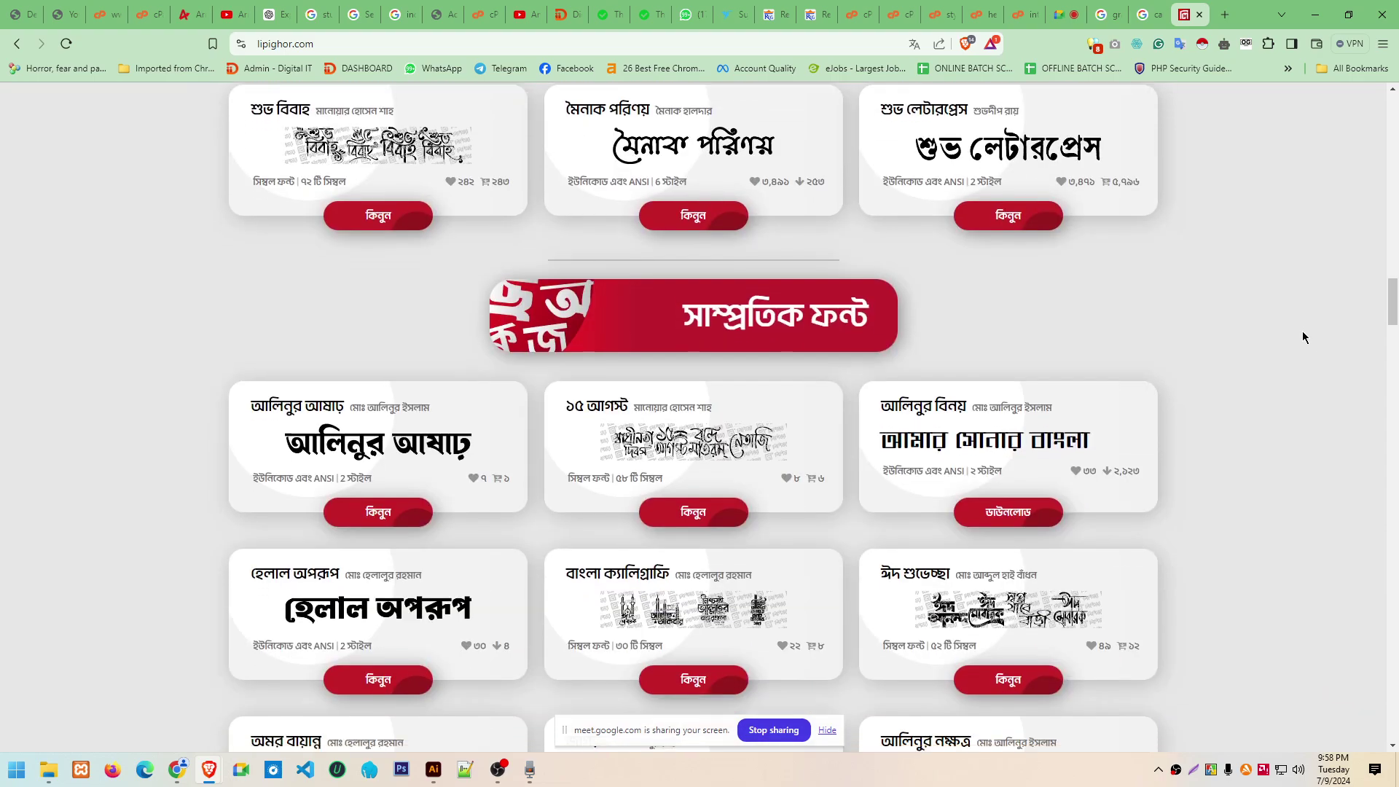
pyautogui.scroll(-3, 1305, 337)
pyautogui.scroll(-6, 1305, 337)
pyautogui.scroll(-3, 1305, 346)
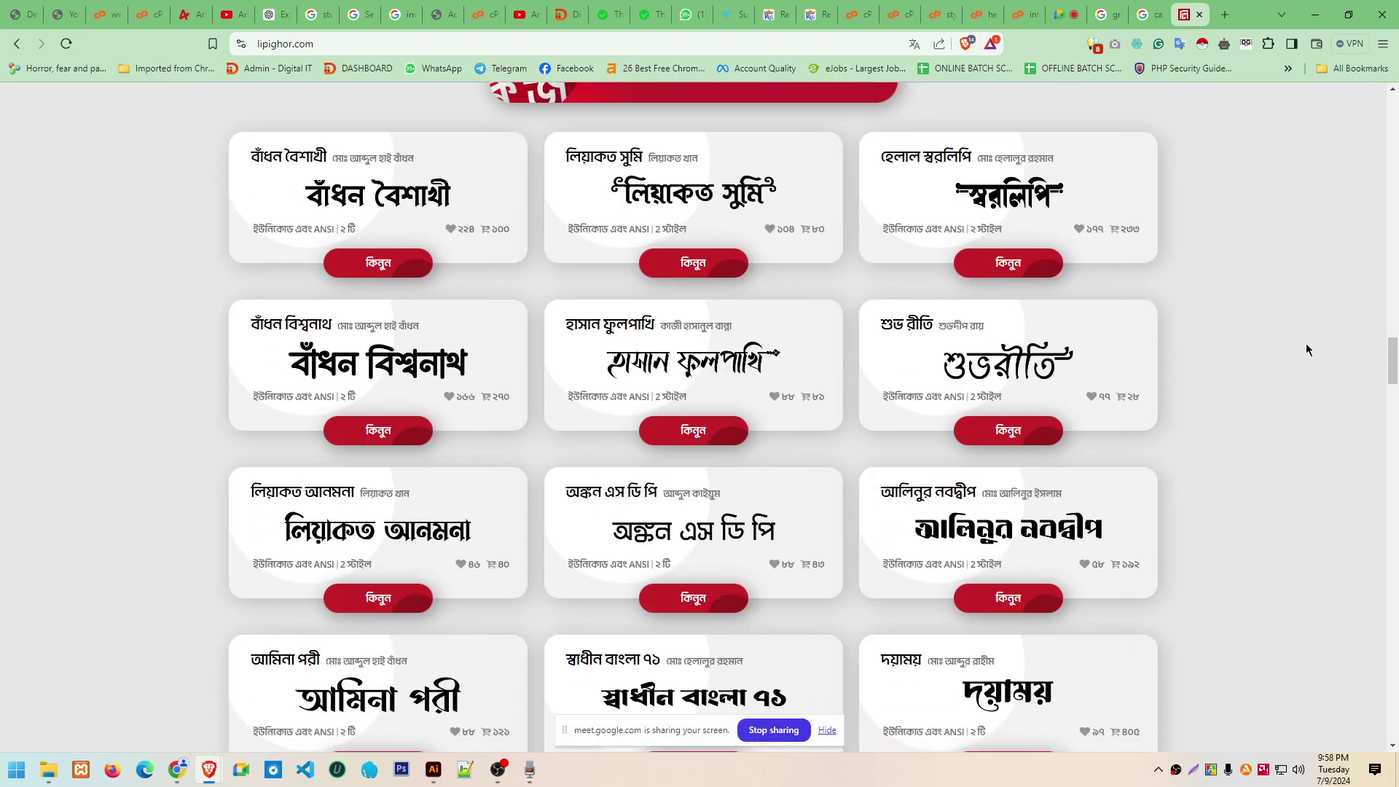
pyautogui.scroll(-5, 1280, 443)
pyautogui.scroll(-6, 1282, 445)
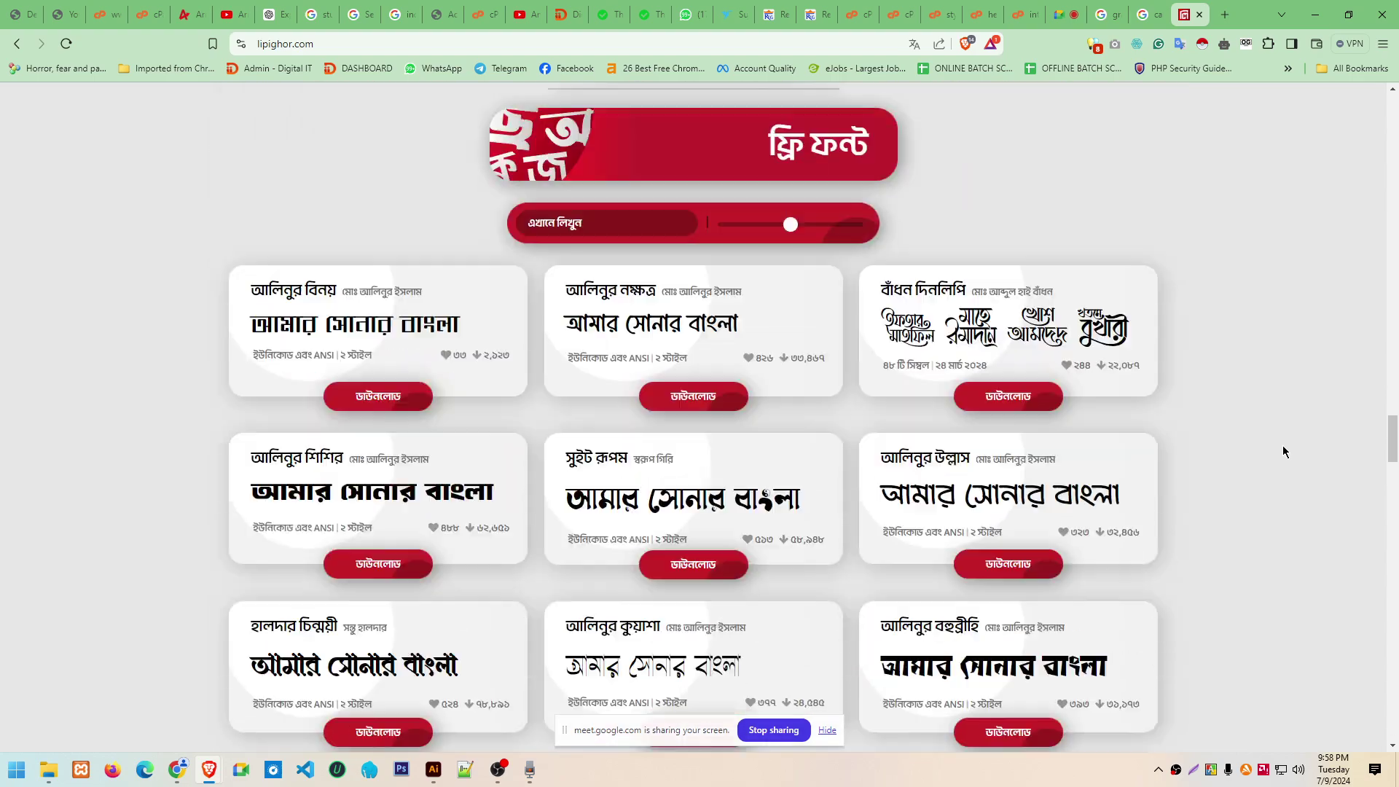
pyautogui.scroll(-2, 1312, 460)
pyautogui.scroll(-5, 1196, 328)
pyautogui.scroll(-2, 1218, 388)
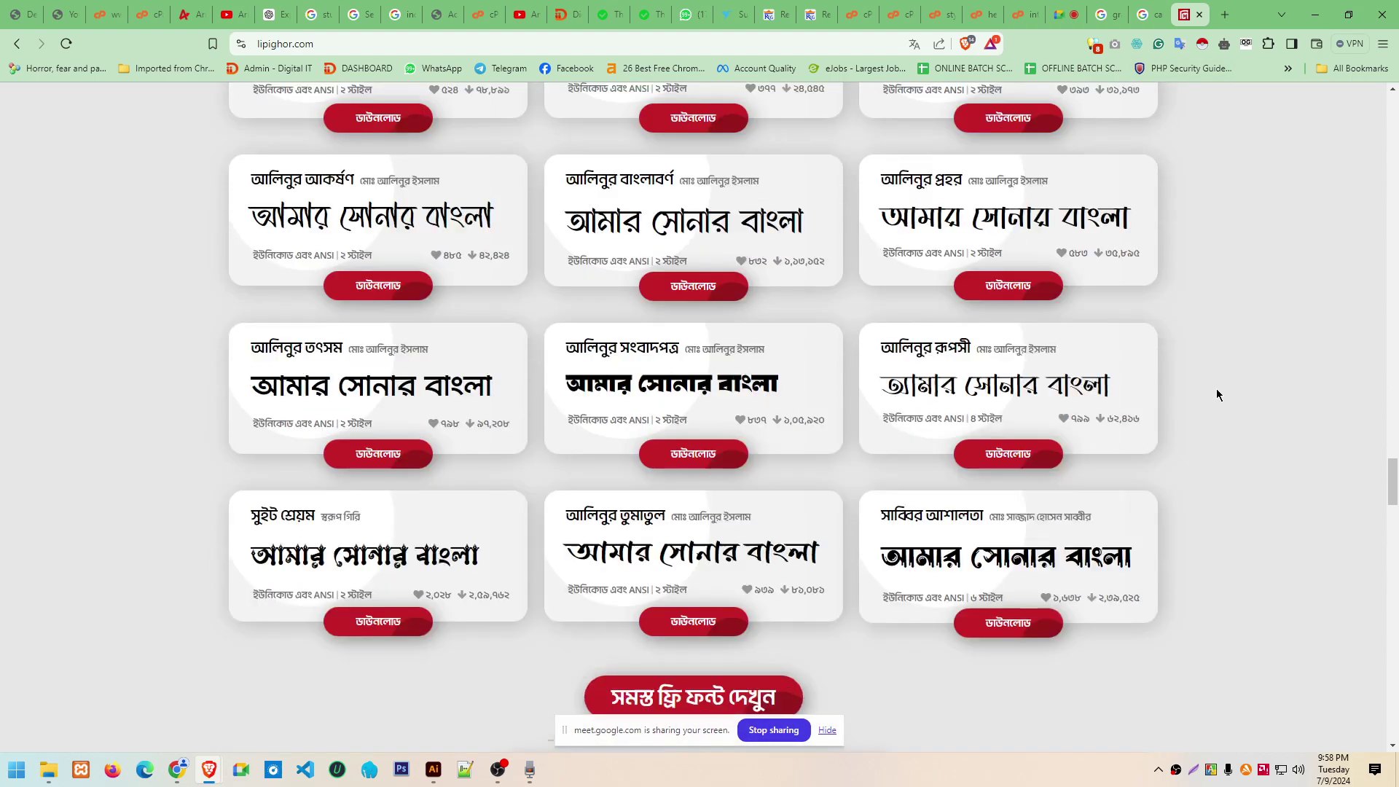
pyautogui.scroll(-3, 1276, 459)
pyautogui.scroll(-5, 1344, 539)
pyautogui.scroll(-7, 1333, 536)
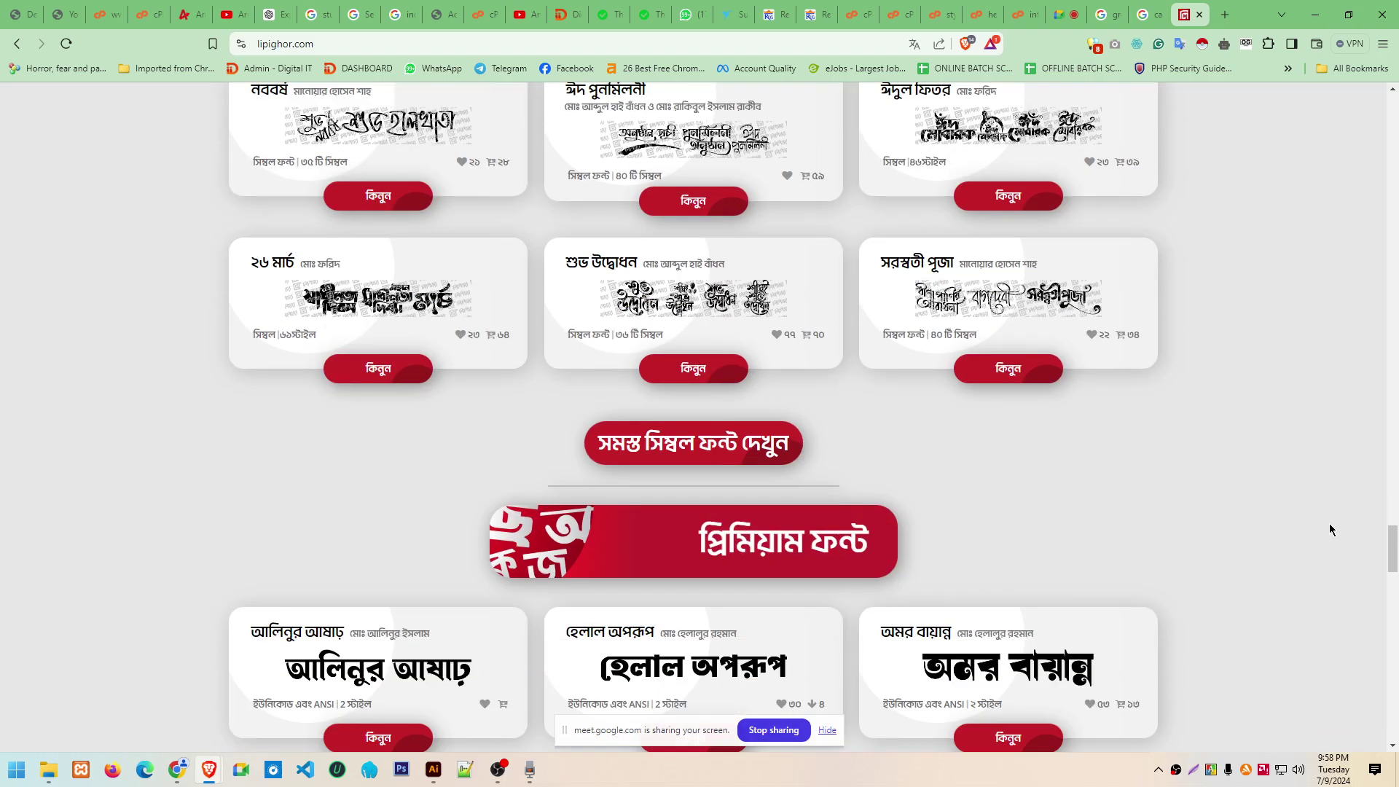
pyautogui.scroll(-4, 1326, 524)
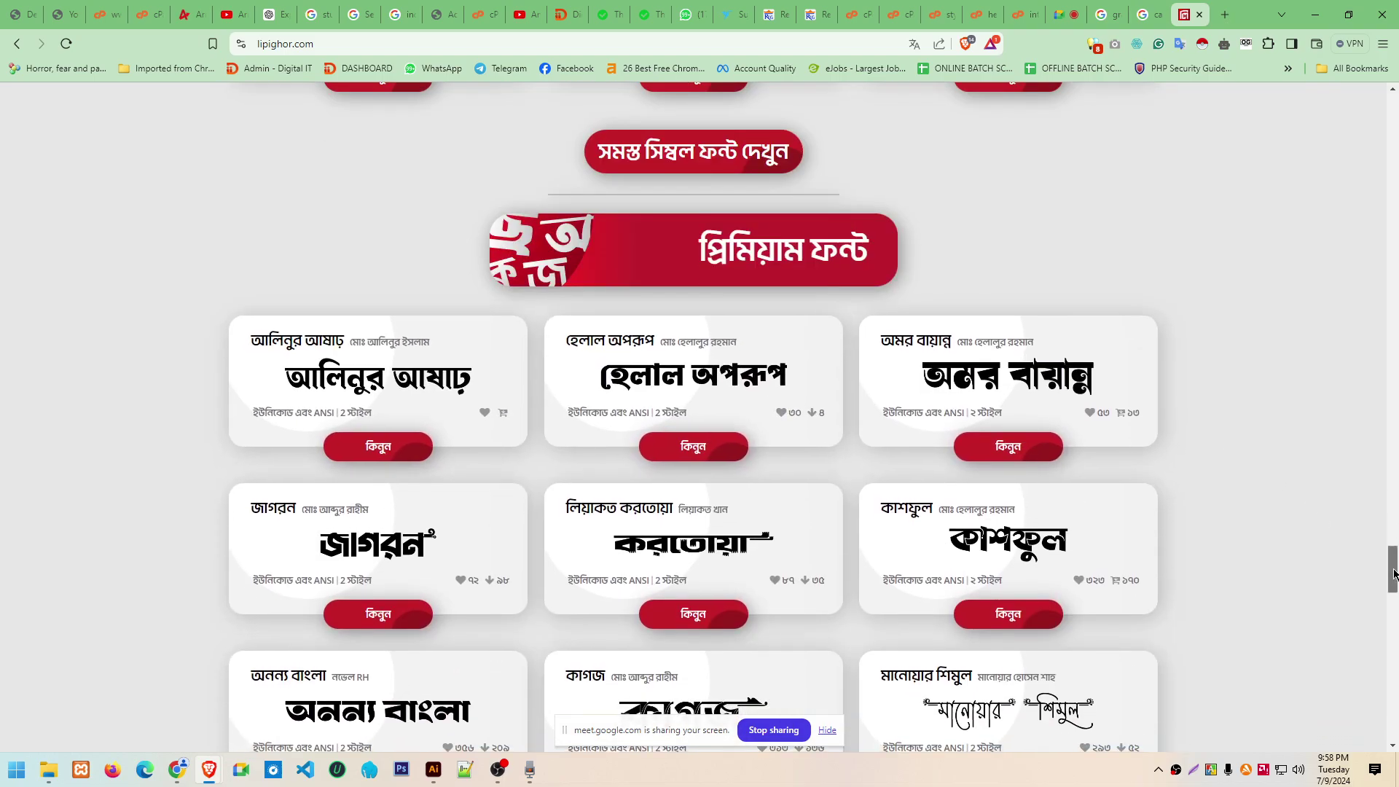
pyautogui.scroll(-10, 997, 394)
pyautogui.scroll(5, 997, 394)
pyautogui.scroll(2, 801, 328)
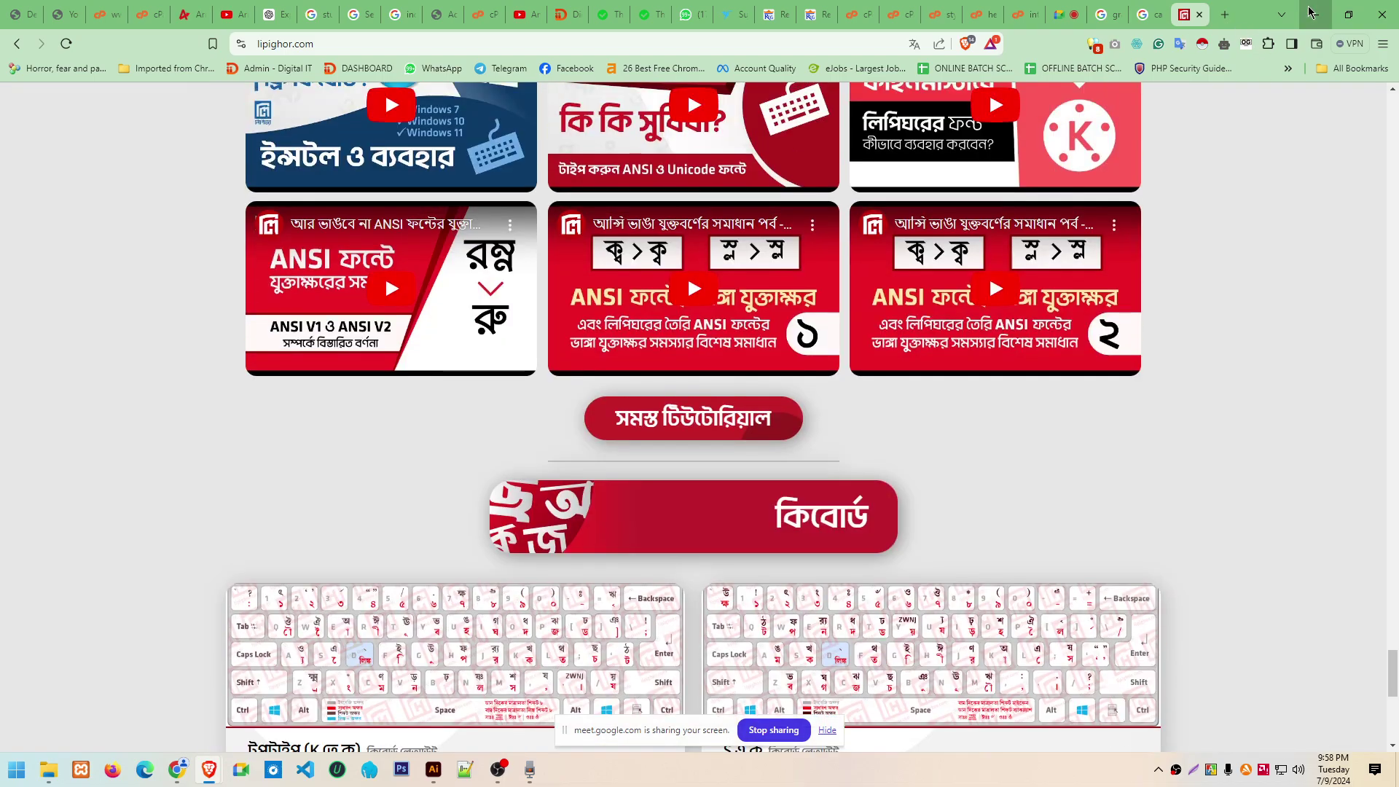
pyautogui.hotkey('alt', 'Tab')
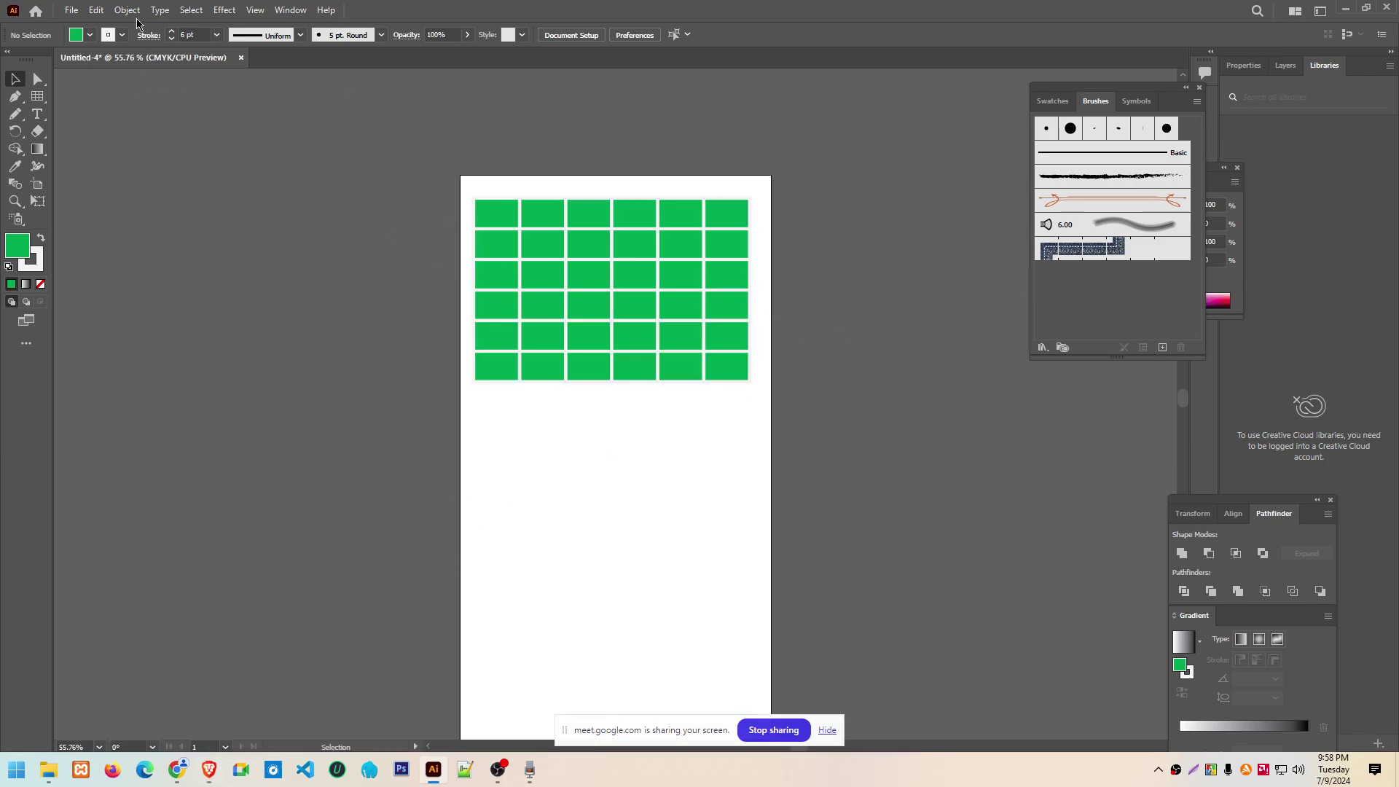
# Marquee-select the green six-by-six rectangle grid and delete it
pyautogui.click(73, 10)
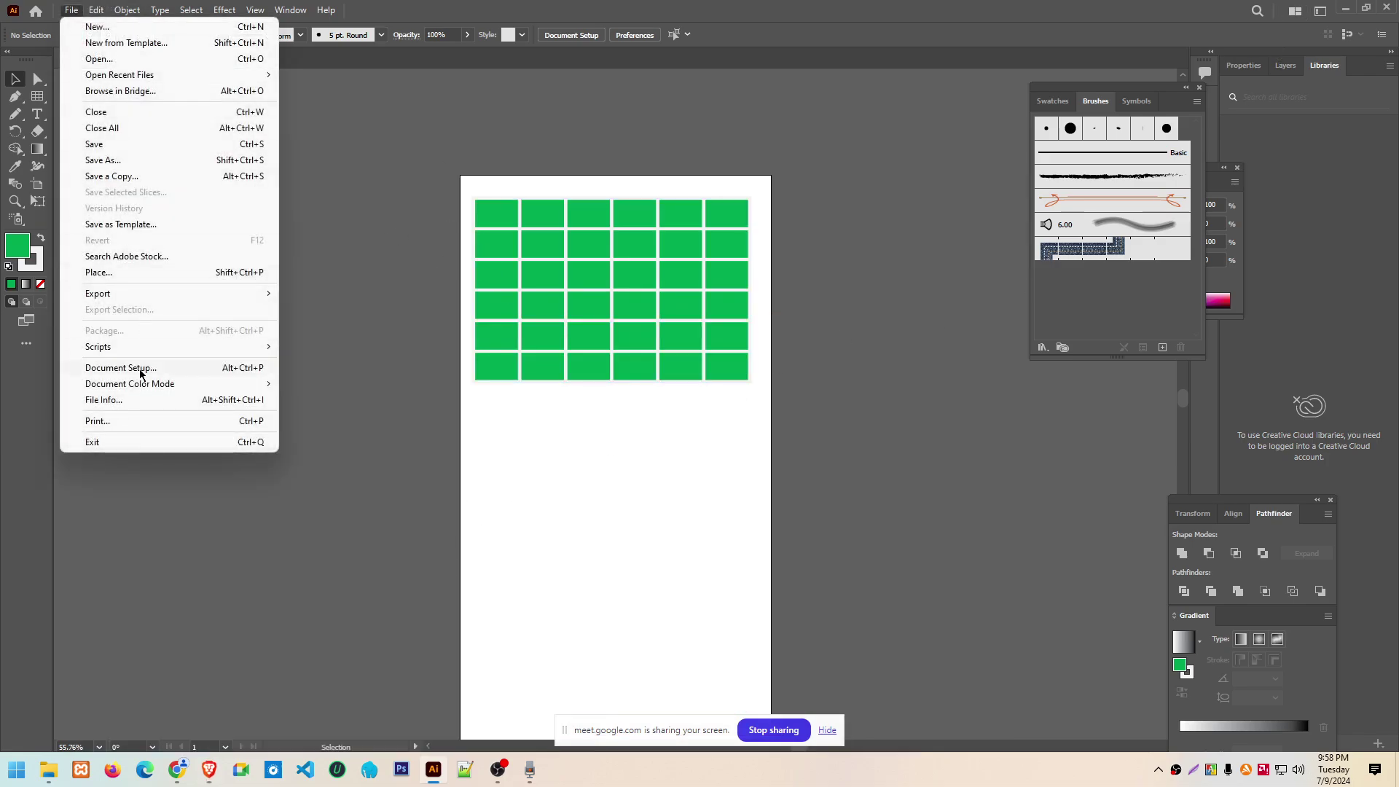
pyautogui.moveTo(164, 347)
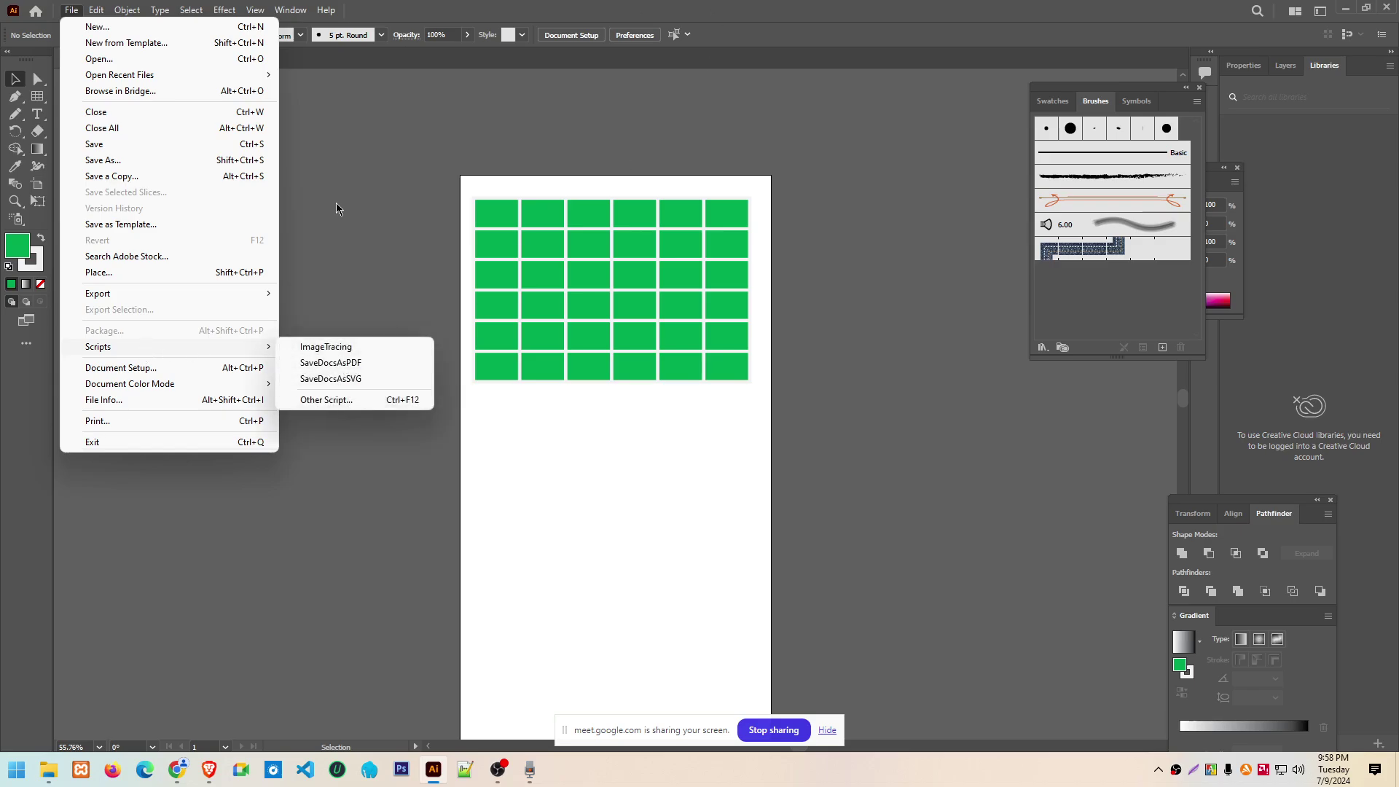
pyautogui.press('Escape')
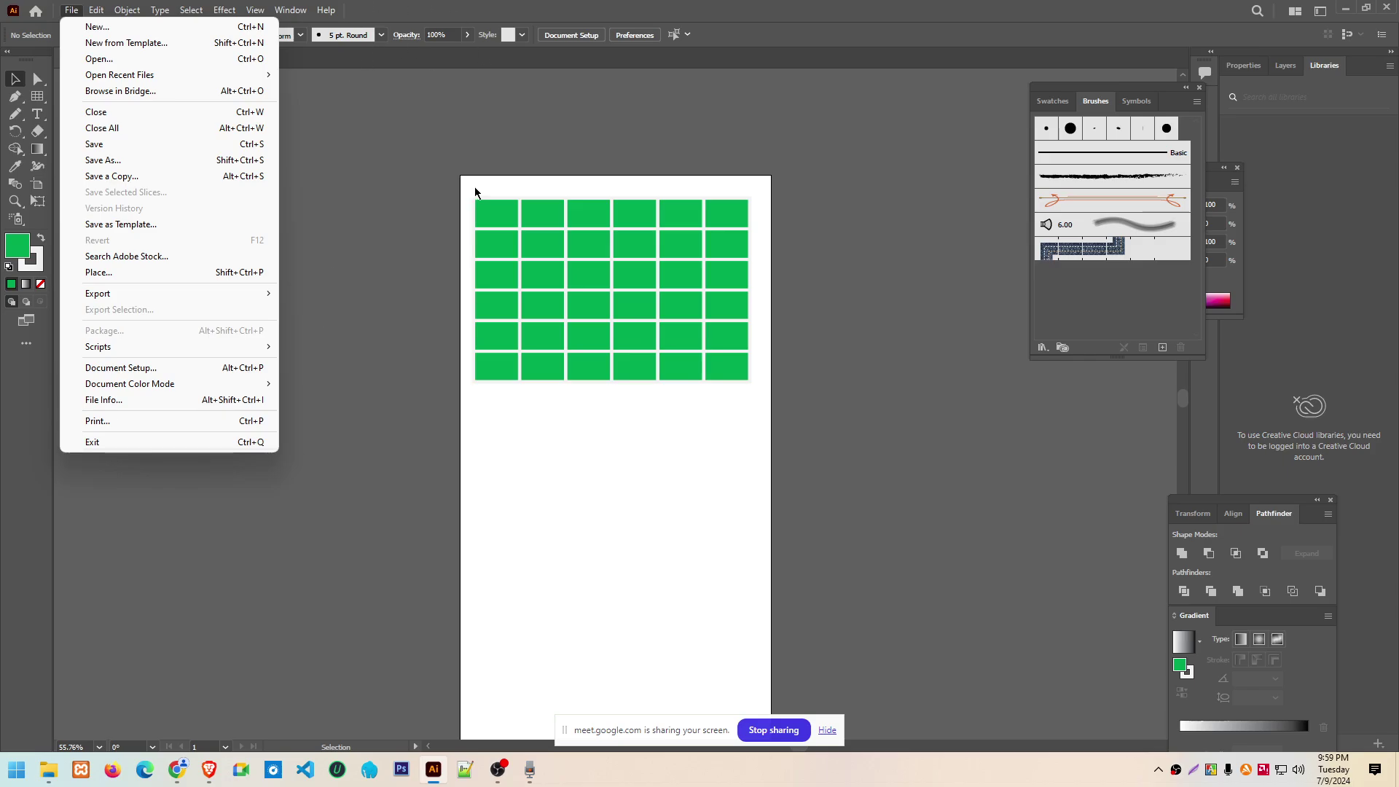
pyautogui.click(431, 180)
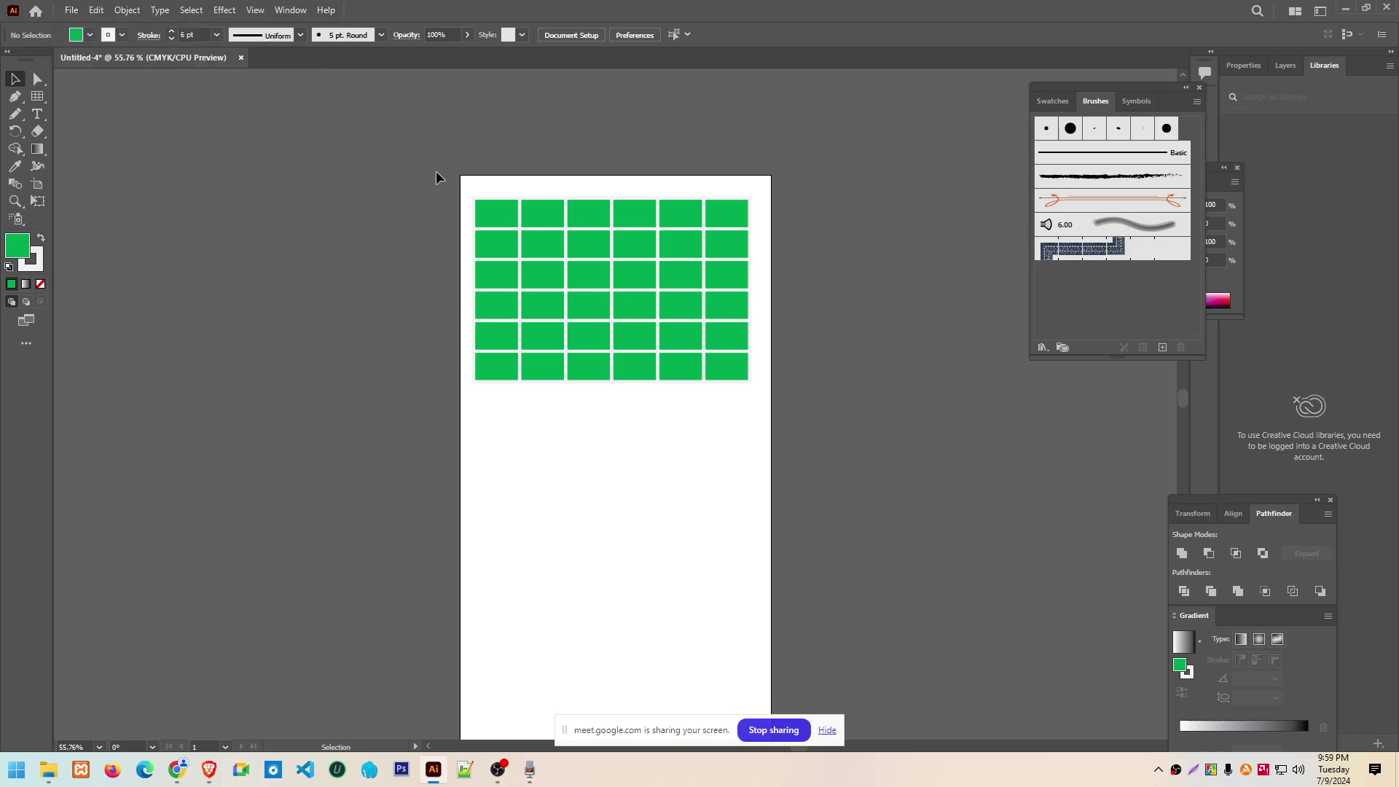
pyautogui.moveTo(436, 175); pyautogui.dragTo(774, 433)
pyautogui.press('Delete')
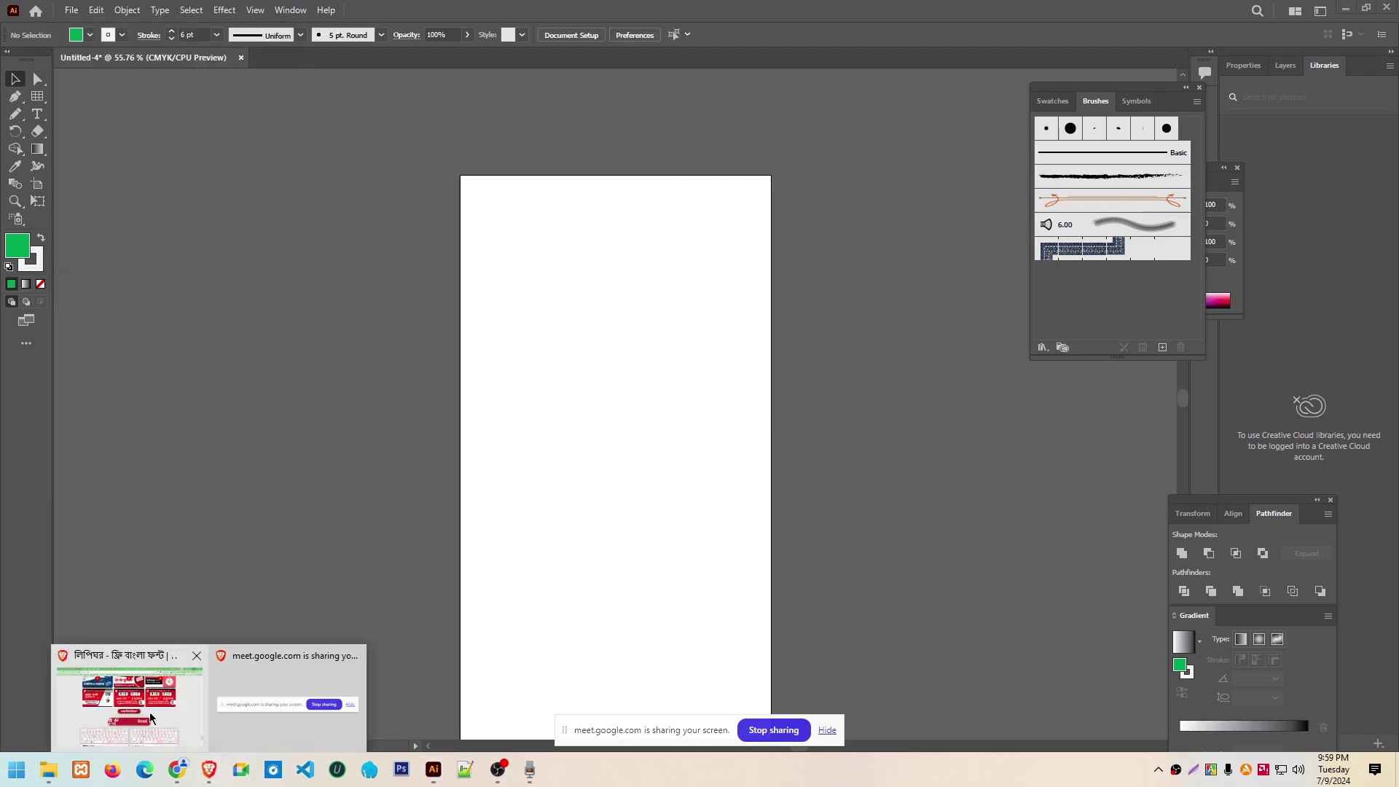
# Search Google for 'calender premaker ai' in a new Brave tab
pyautogui.click(150, 711)
pyautogui.click(1227, 15)
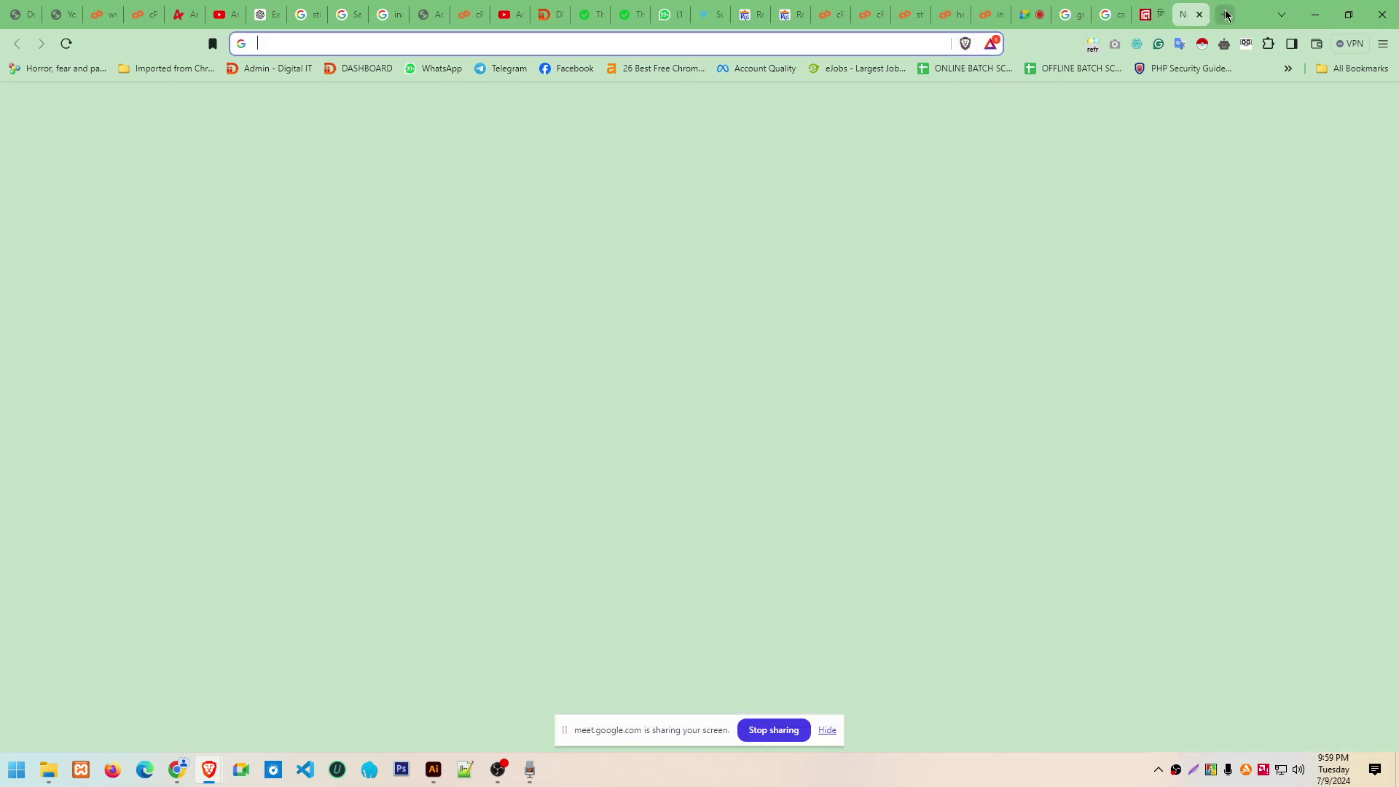
pyautogui.write('calender')
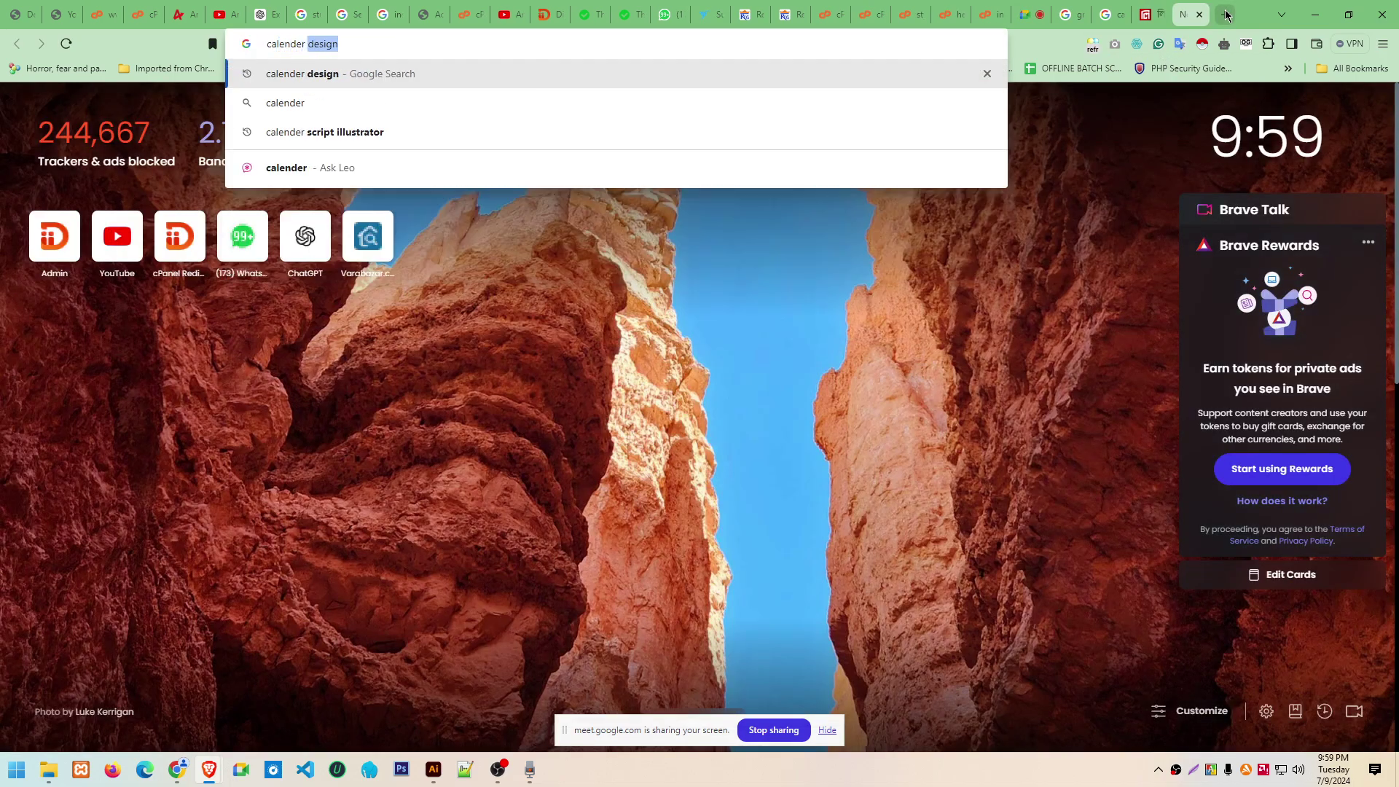
pyautogui.write('pre')
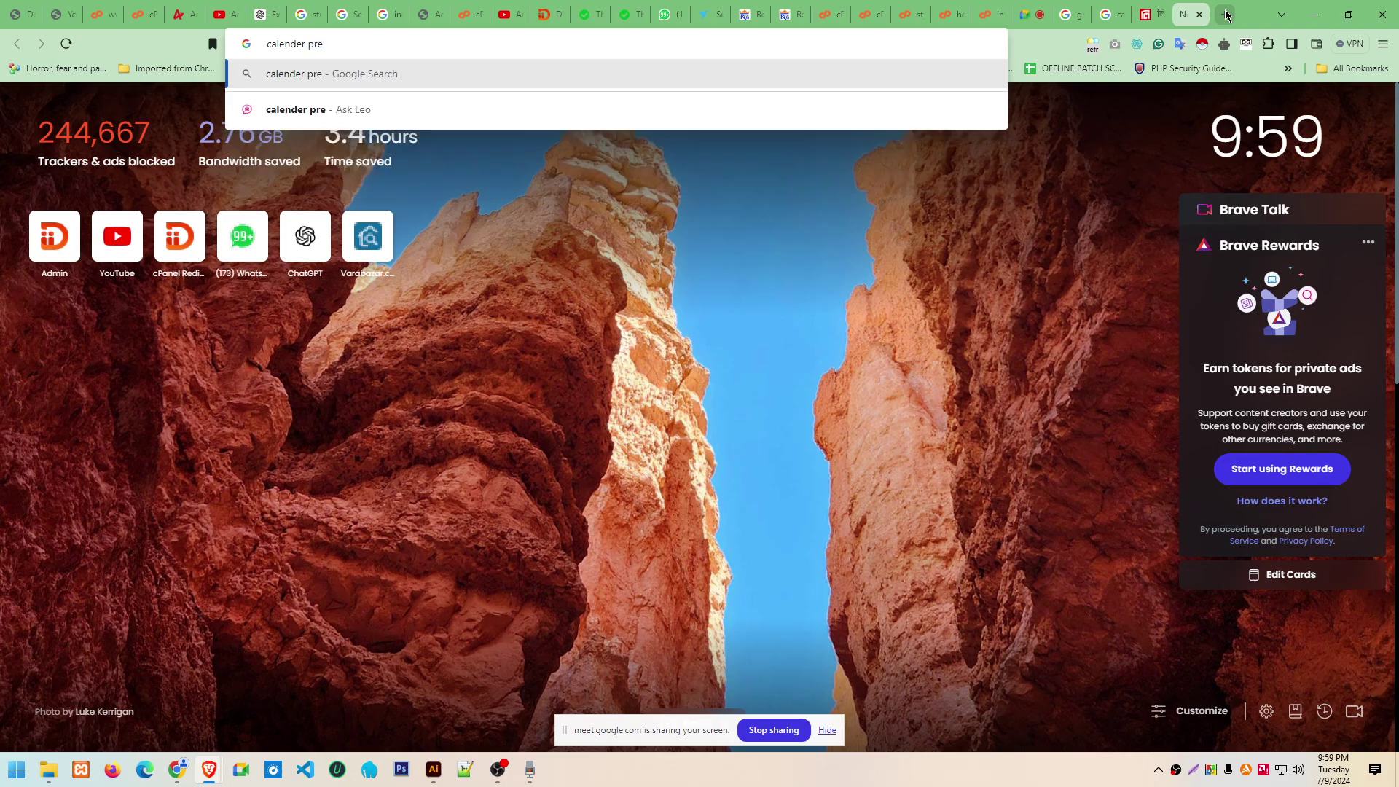
pyautogui.write('maker ')
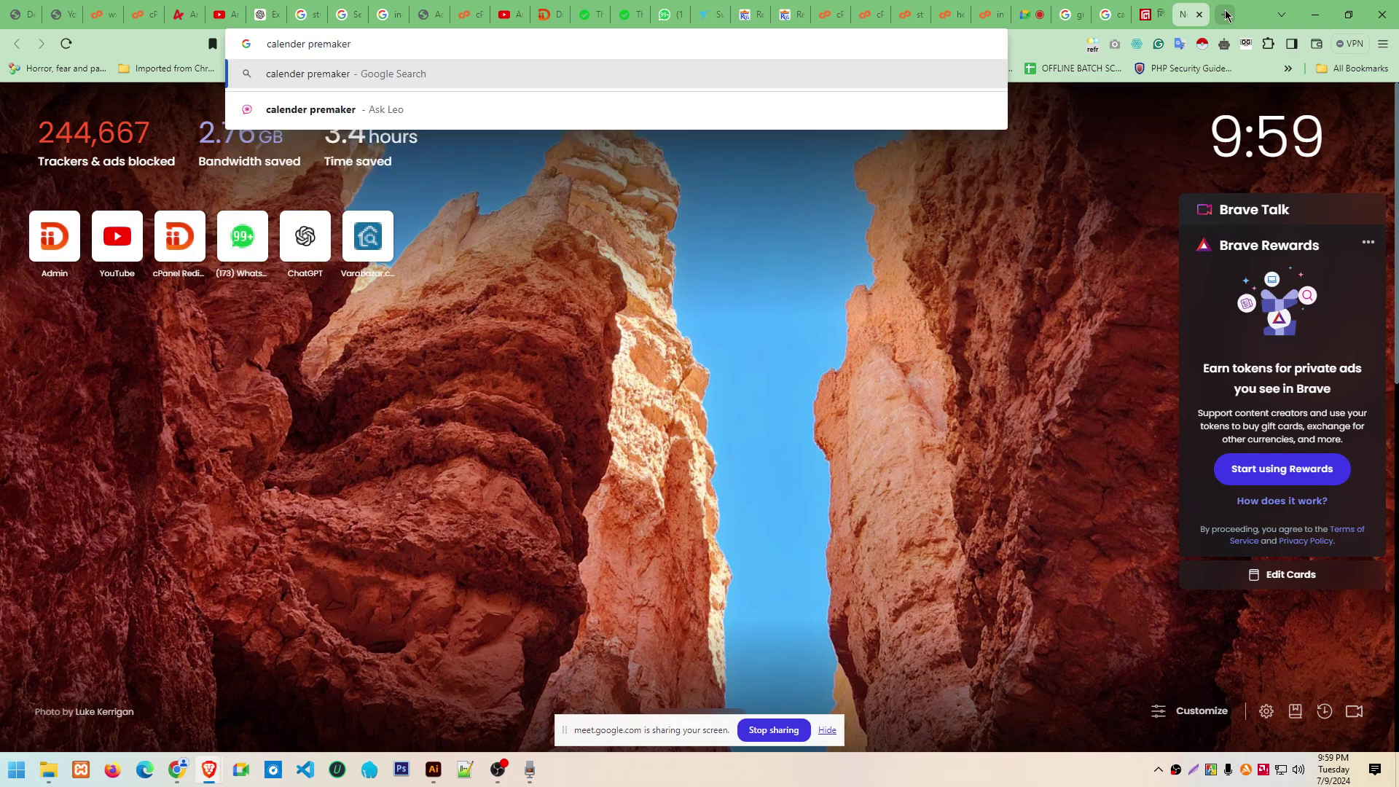
pyautogui.write('o')
pyautogui.press('BackSpace')
pyautogui.write('i')
pyautogui.press('BackSpace')
pyautogui.write('ai')
pyautogui.press('Return')
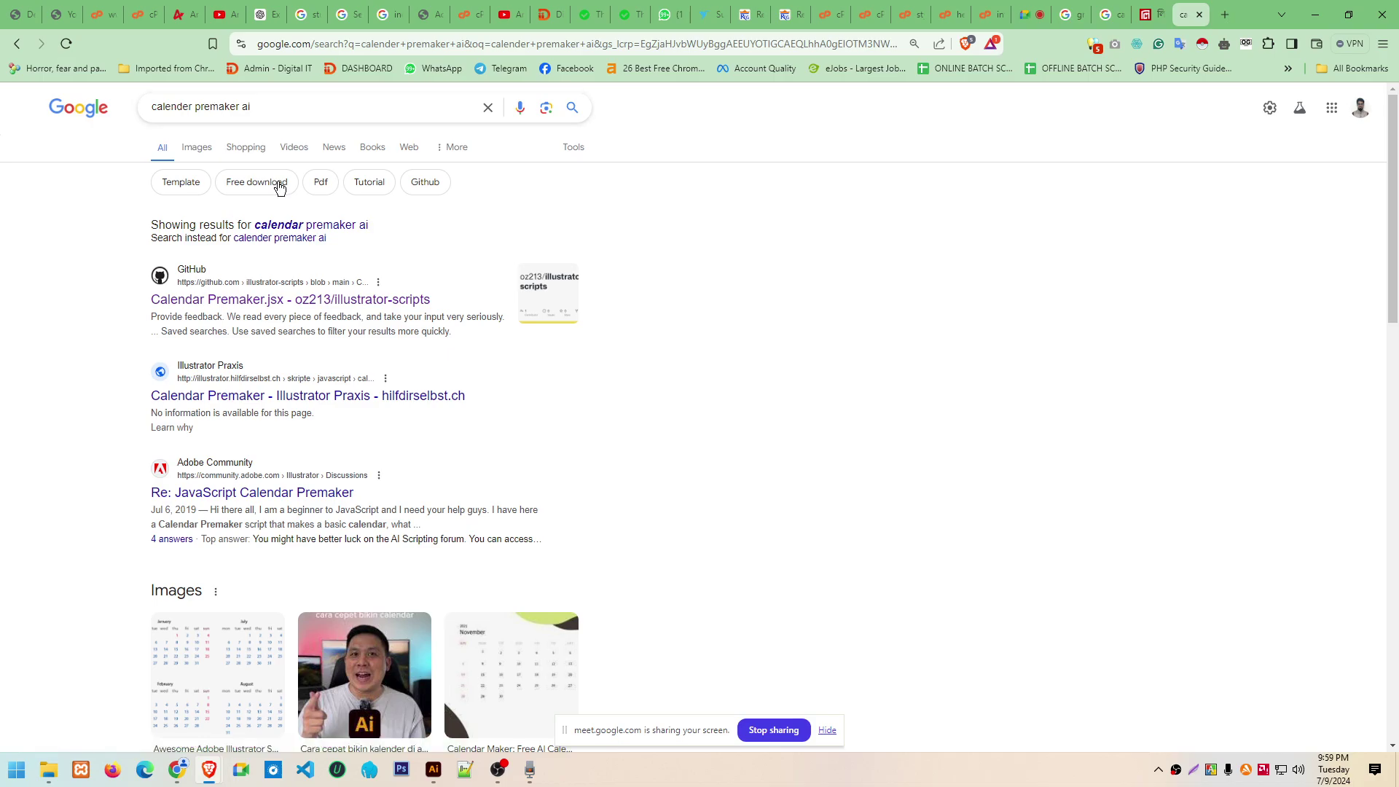
# Open the 'Calendar Premaker.jsx - oz213/illustrator-scripts' GitHub result
pyautogui.click(306, 225)
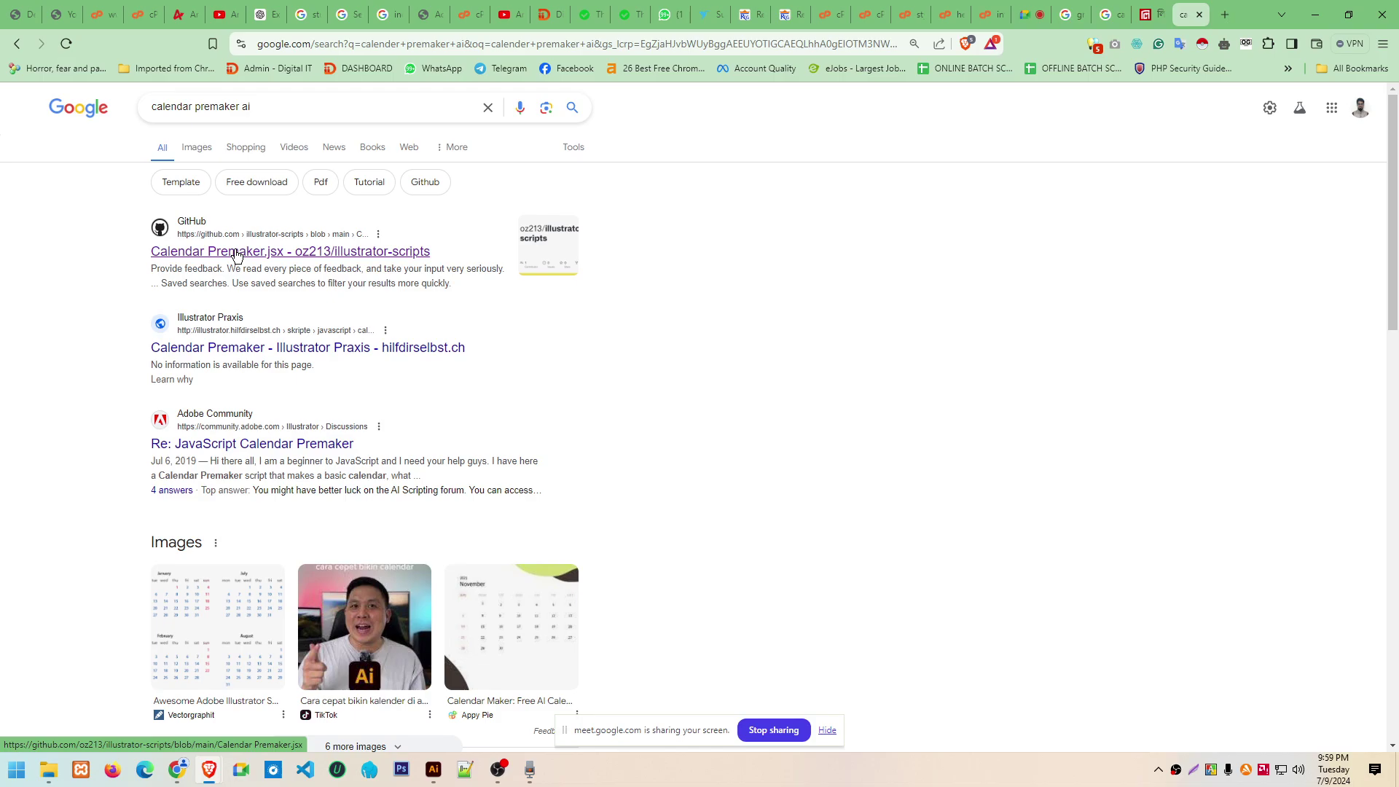
pyautogui.rightClick(183, 221)
pyautogui.click(106, 256)
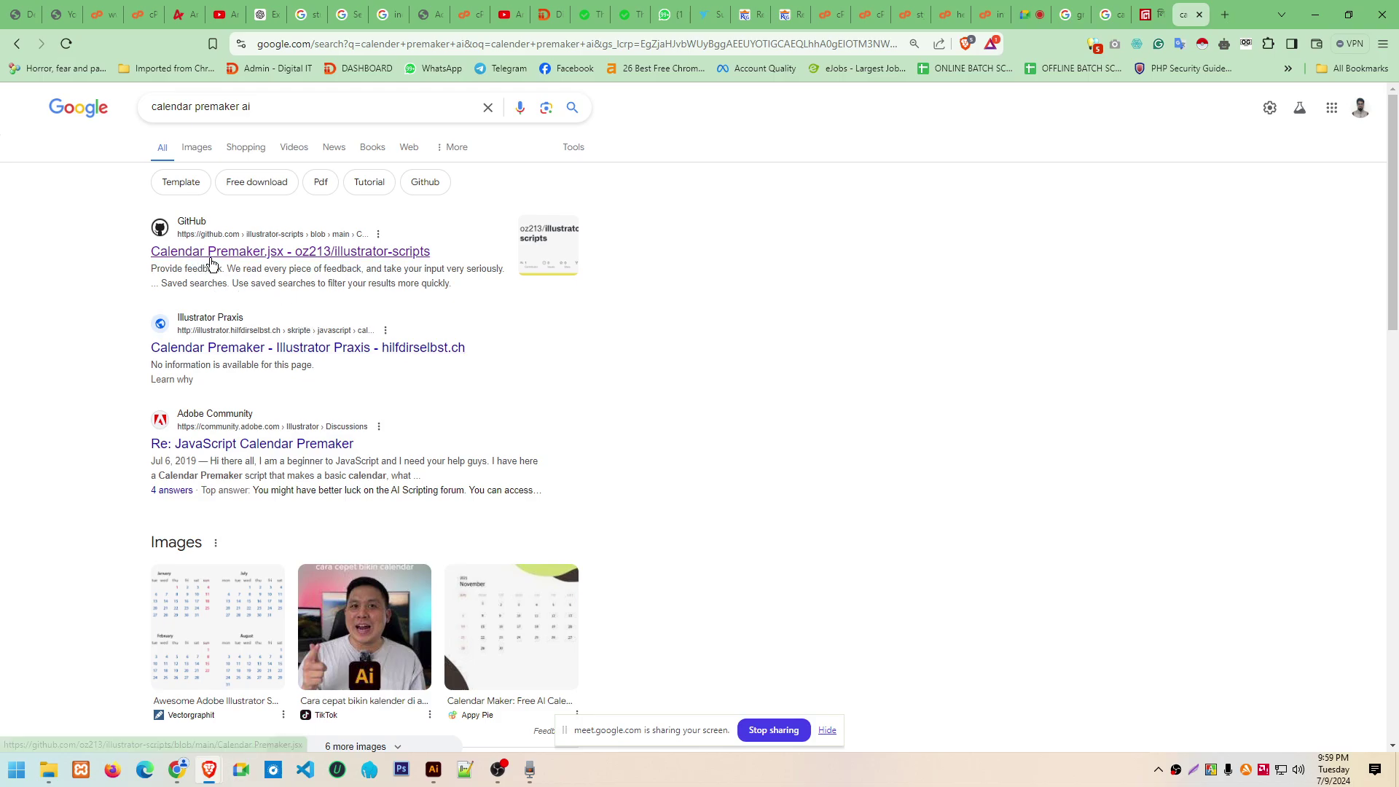
pyautogui.click(275, 257)
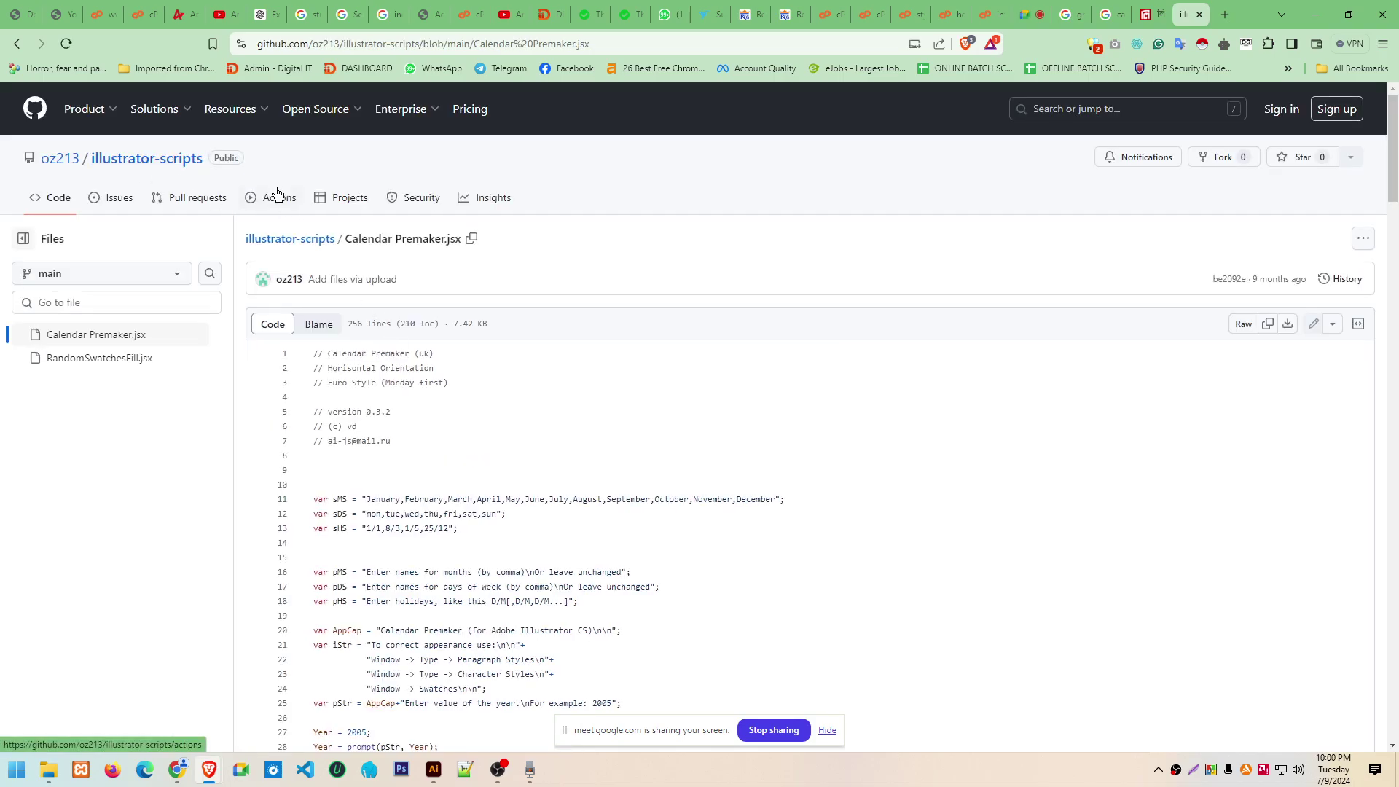
pyautogui.click(262, 240)
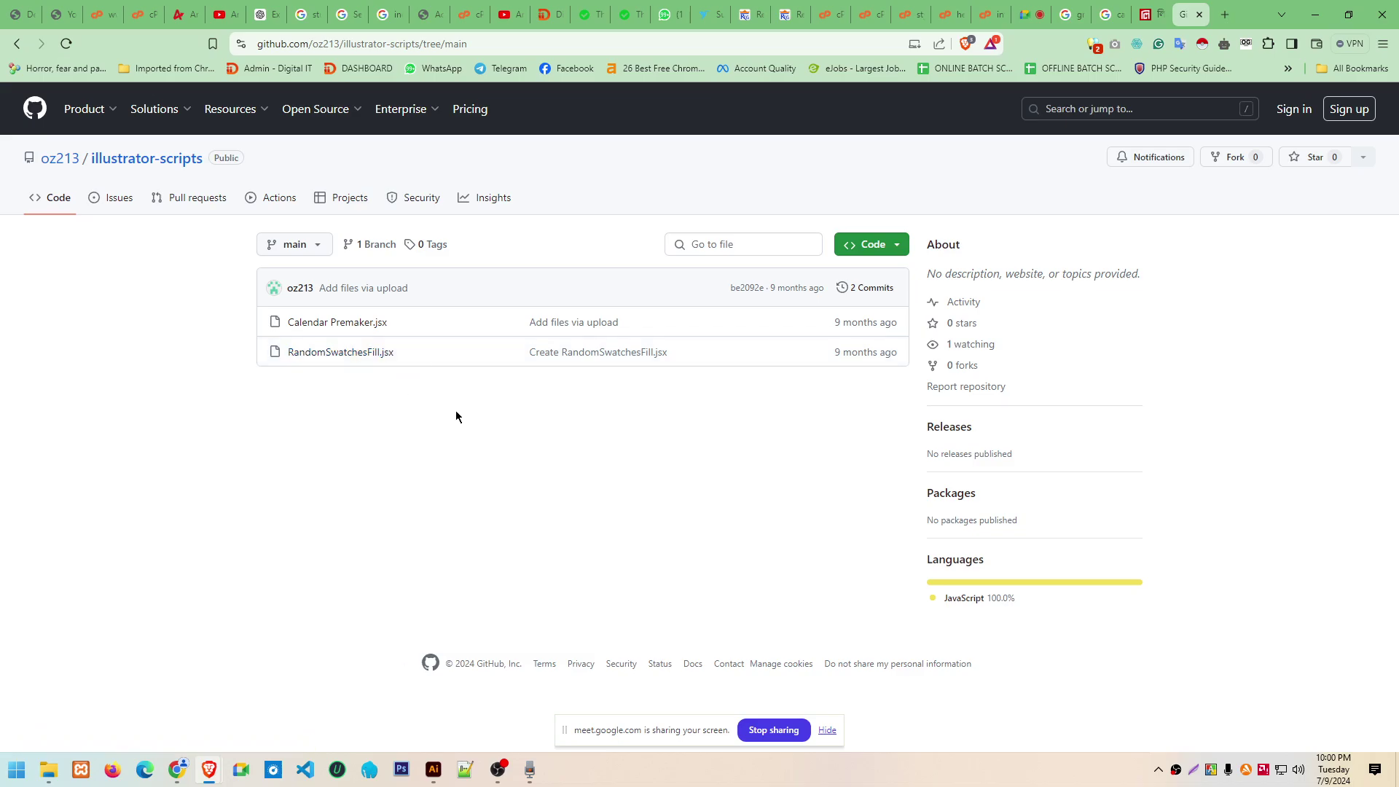
pyautogui.click(344, 326)
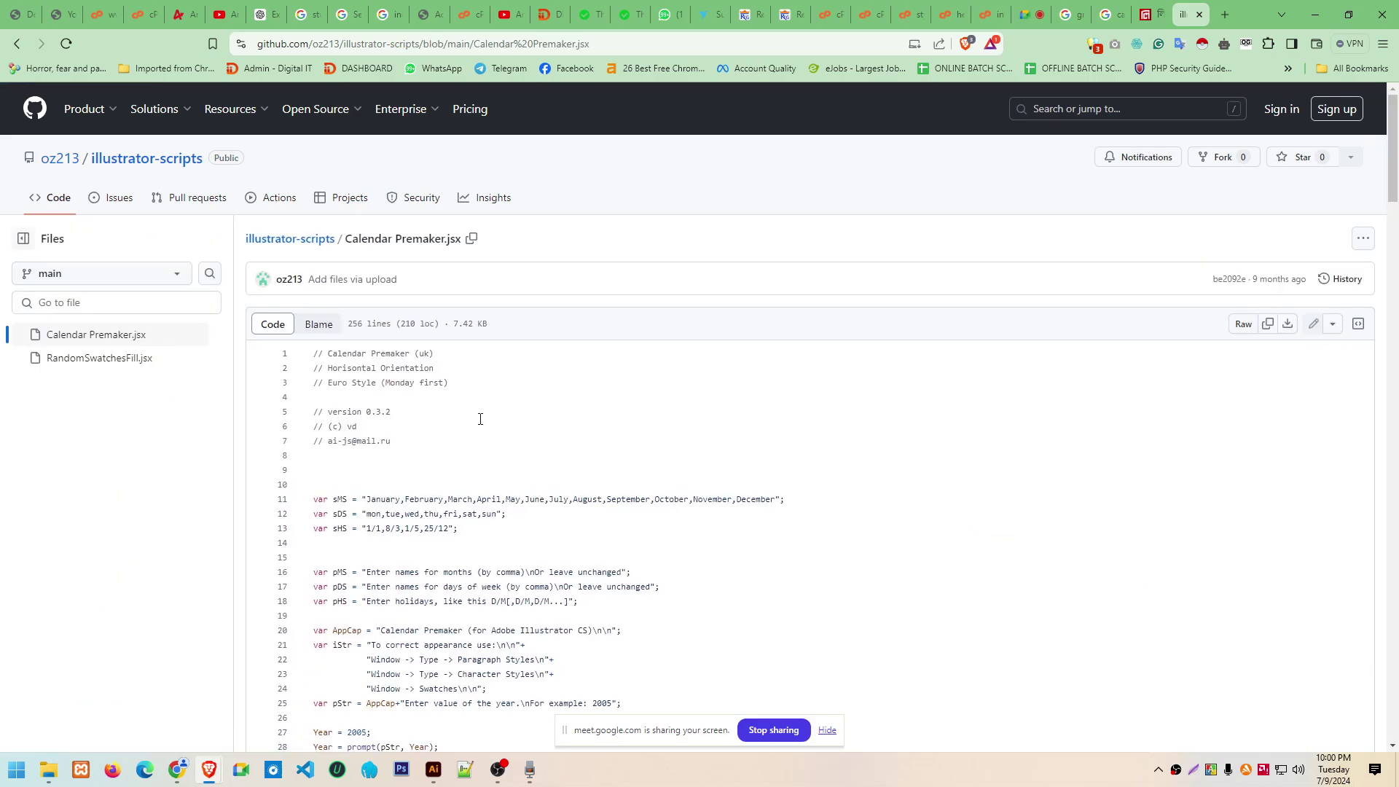
pyautogui.scroll(-4, 536, 320)
pyautogui.scroll(-5, 537, 320)
pyautogui.scroll(-5, 513, 447)
pyautogui.scroll(-4, 590, 500)
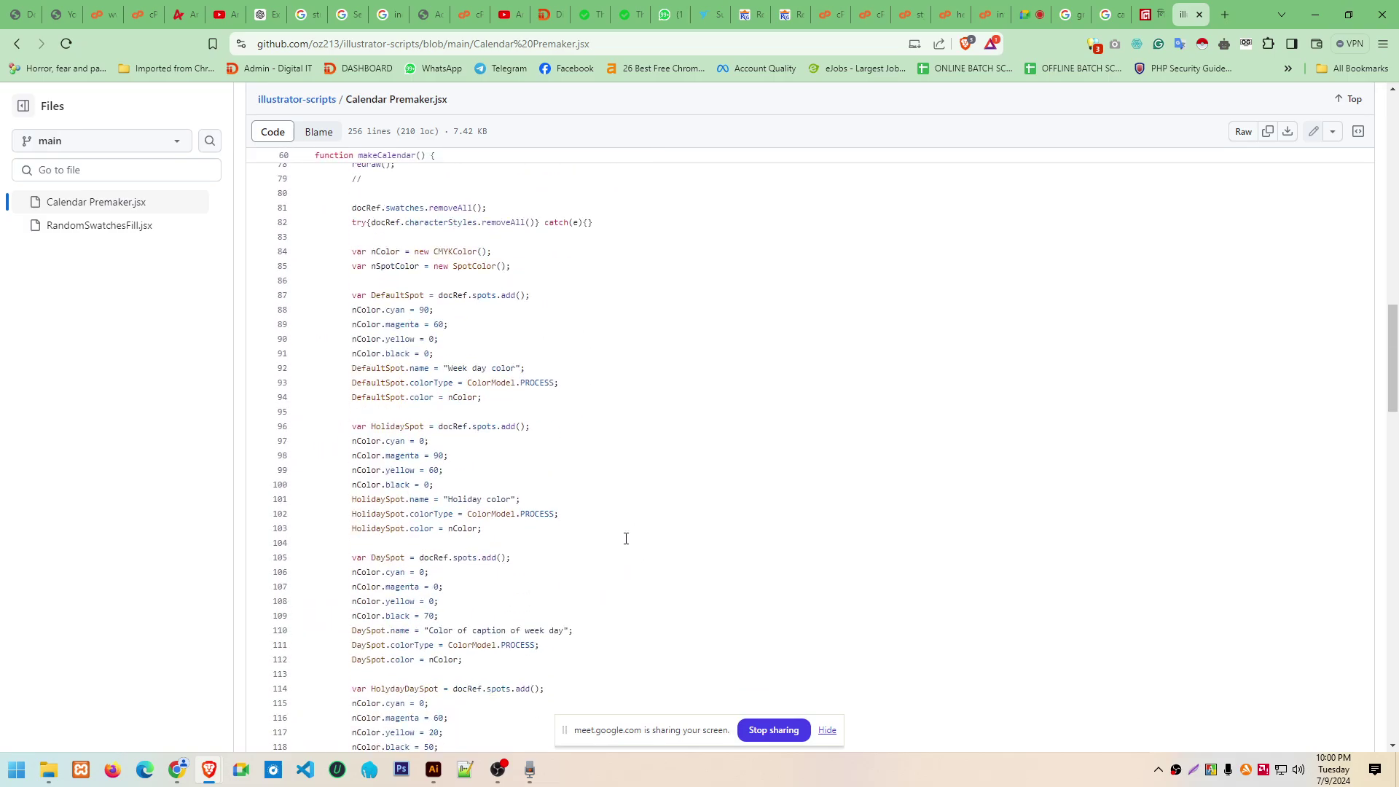
pyautogui.moveTo(554, 558); pyautogui.dragTo(461, 304)
pyautogui.scroll(5, 461, 304)
pyautogui.scroll(5, 461, 305)
pyautogui.scroll(8, 383, 267)
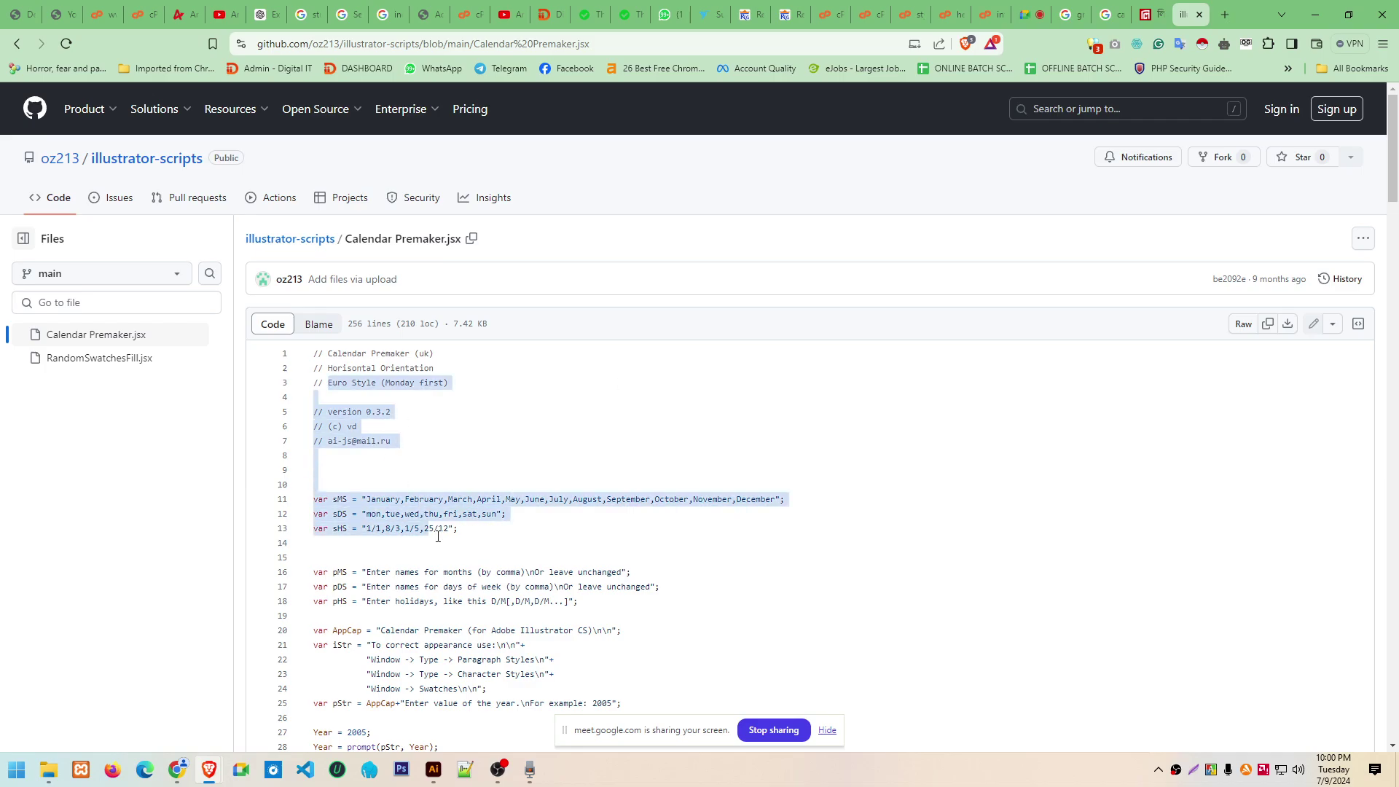
pyautogui.moveTo(328, 383); pyautogui.dragTo(506, 645)
pyautogui.scroll(-3, 632, 524)
pyautogui.click(557, 546)
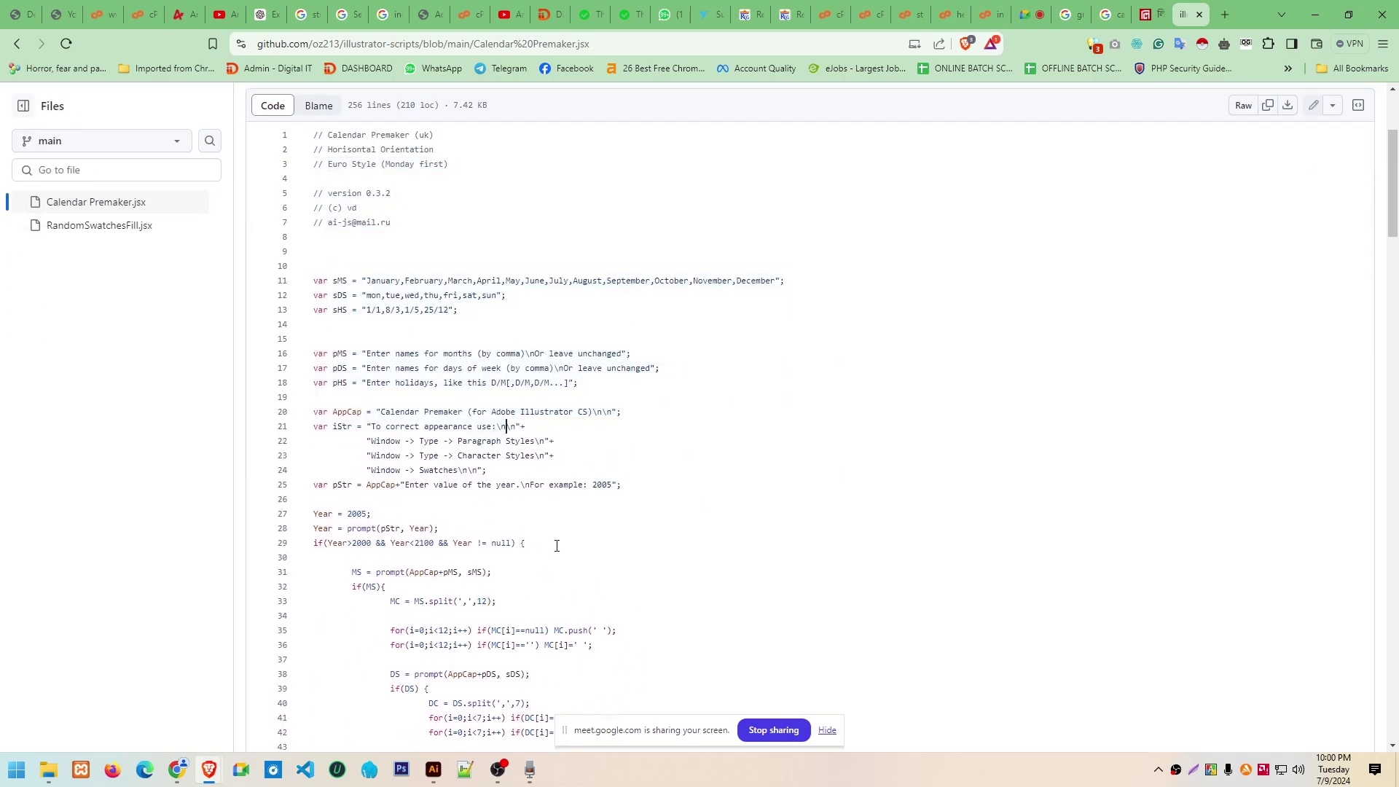
pyautogui.scroll(3, 598, 552)
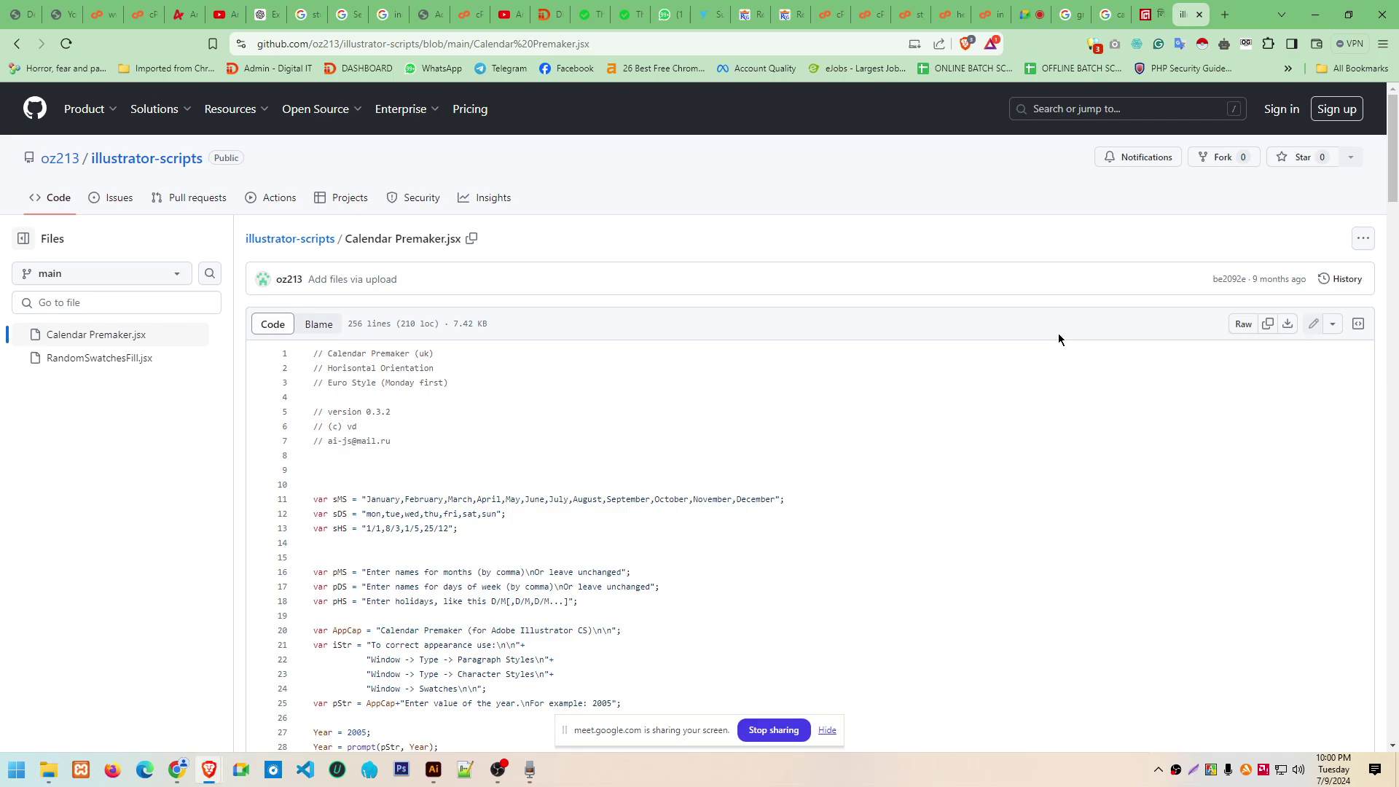
# Download the raw Calendar Premaker.jsx file and show it in the Downloads folder
pyautogui.click(1288, 331)
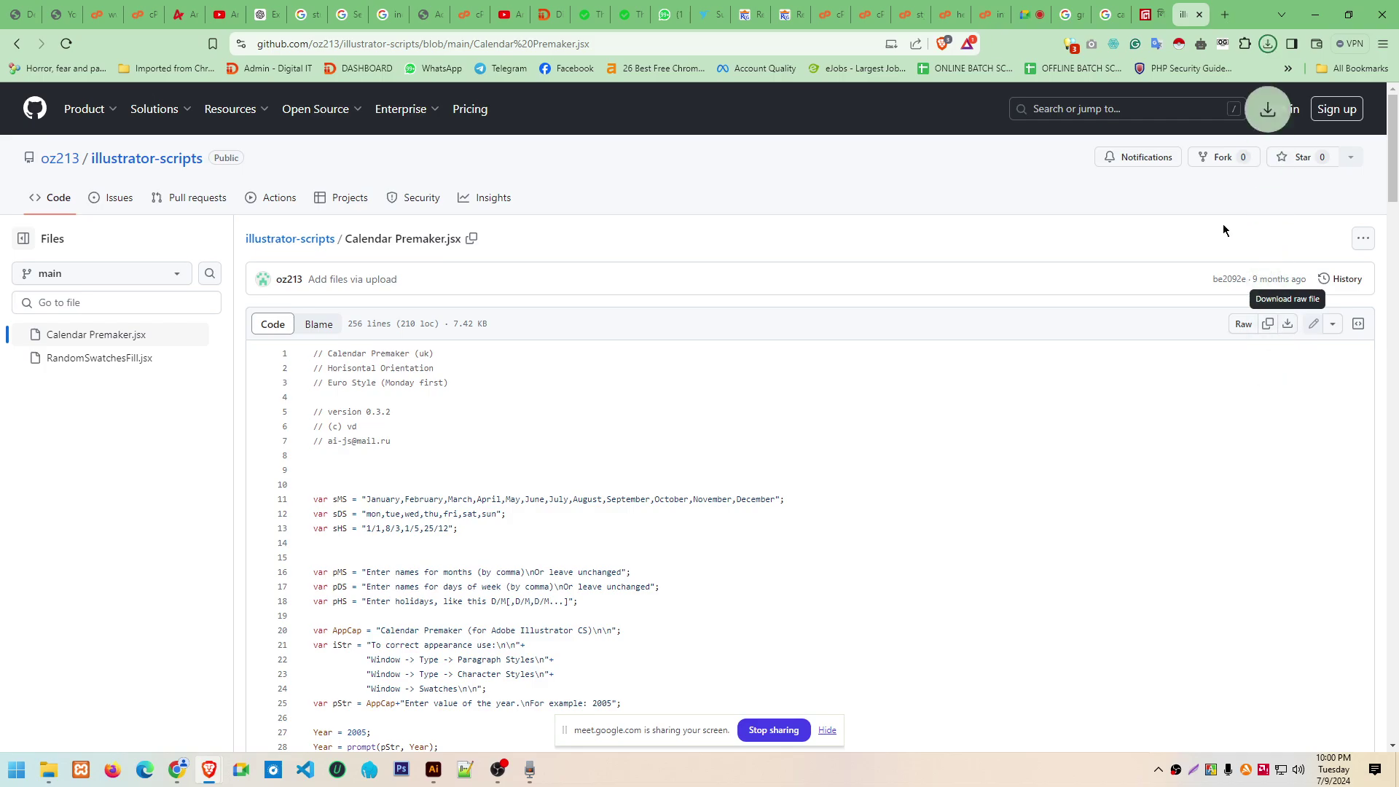
pyautogui.click(1269, 46)
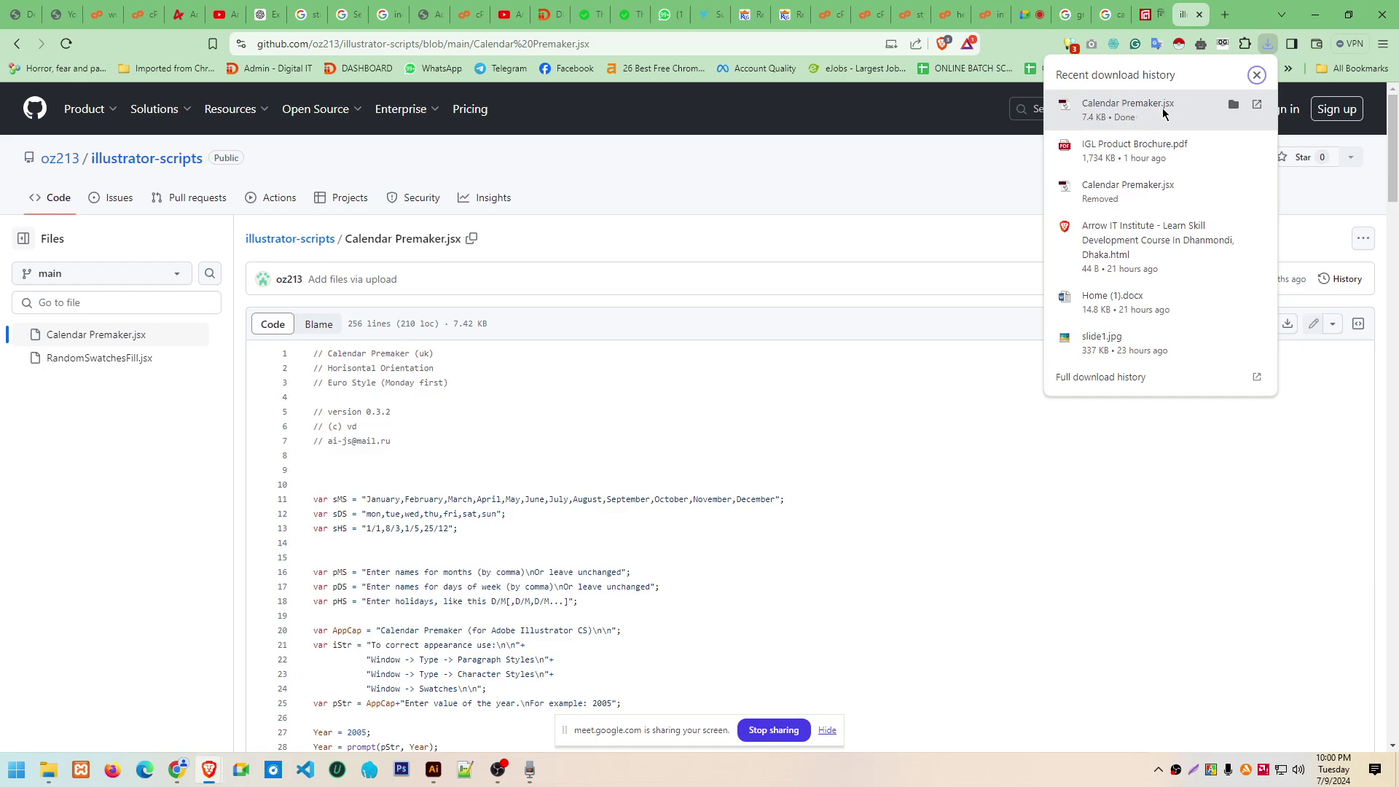
pyautogui.click(1235, 107)
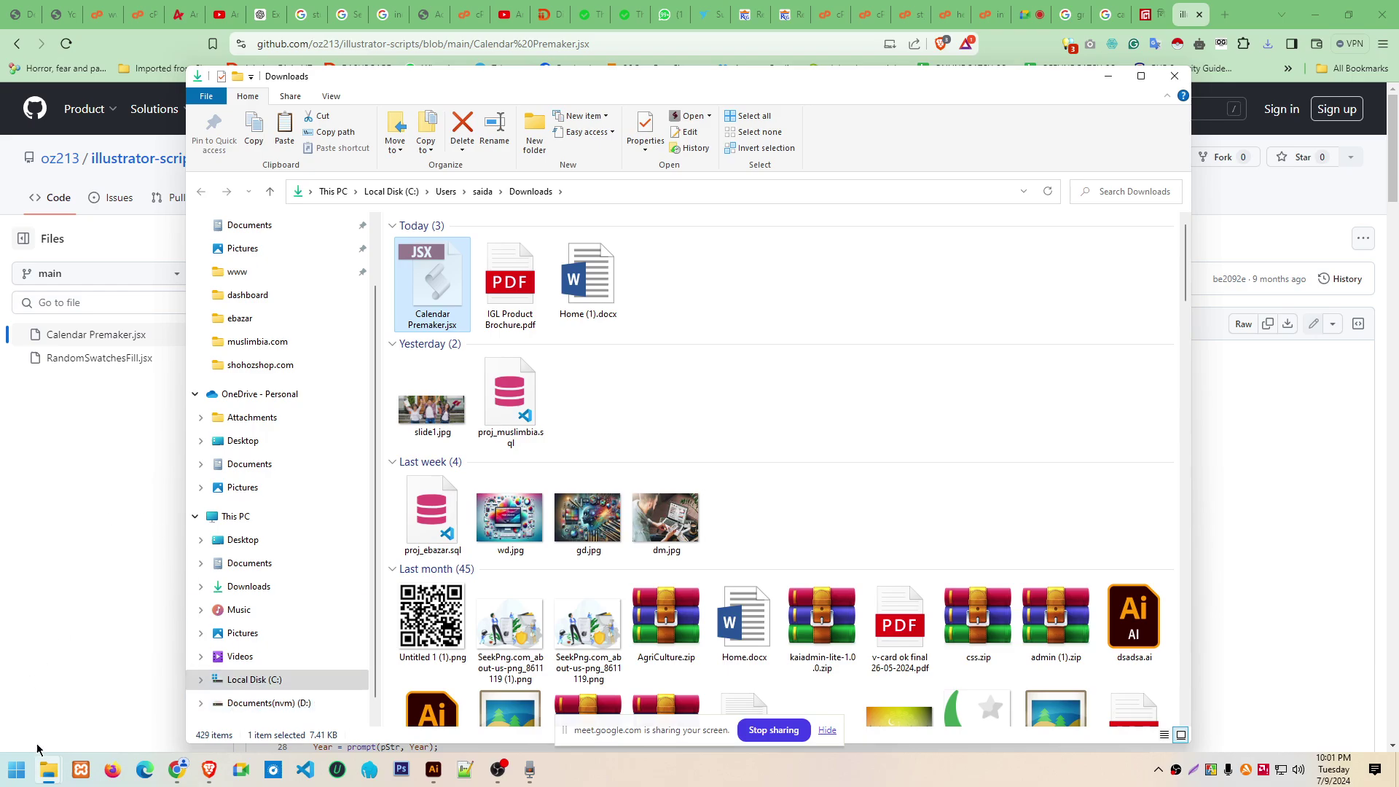
# Paste Calendar Premaker.jsx into GD CLASS ELIMENTS, replacing the existing copy
pyautogui.moveTo(48, 769)
pyautogui.click(219, 692)
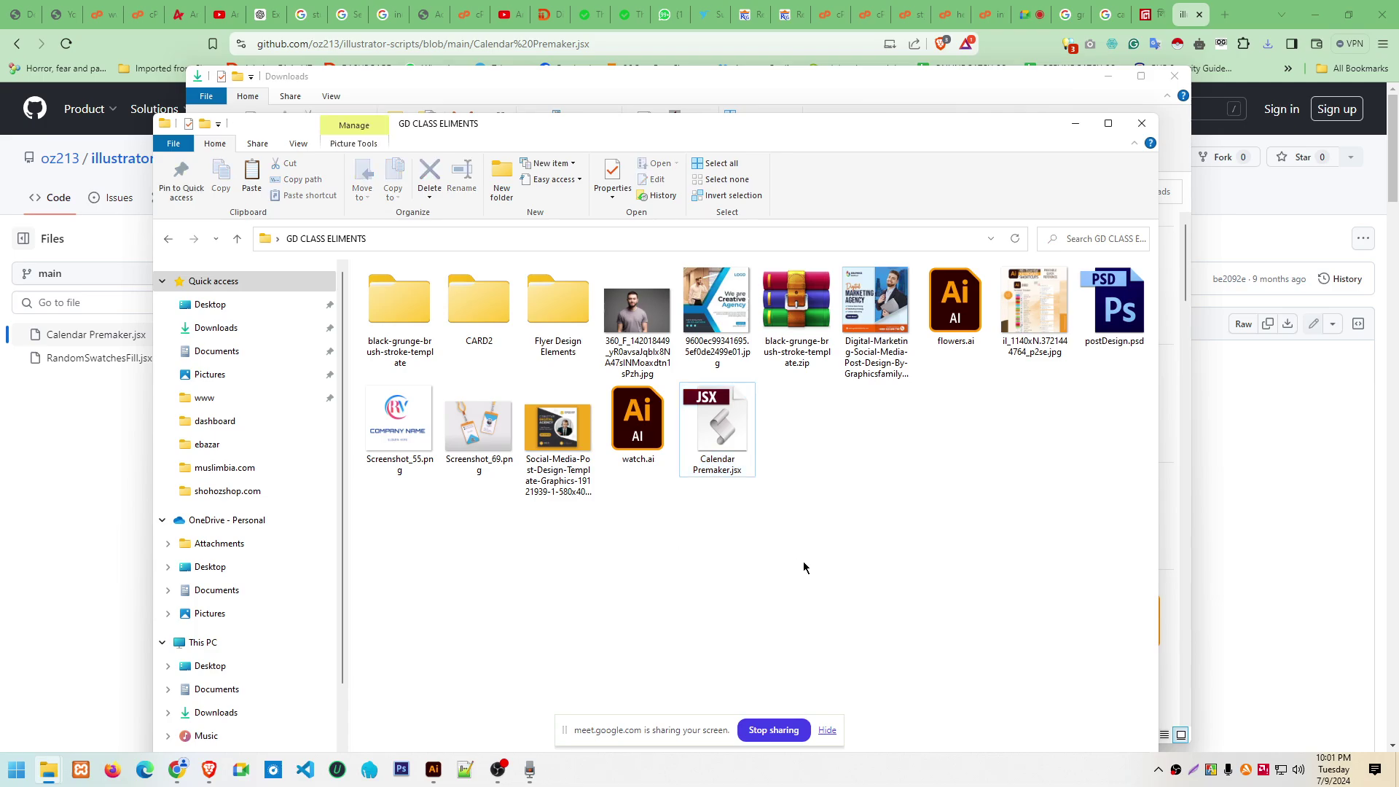
pyautogui.hotkey('ctrl', 'v')
pyautogui.click(856, 575)
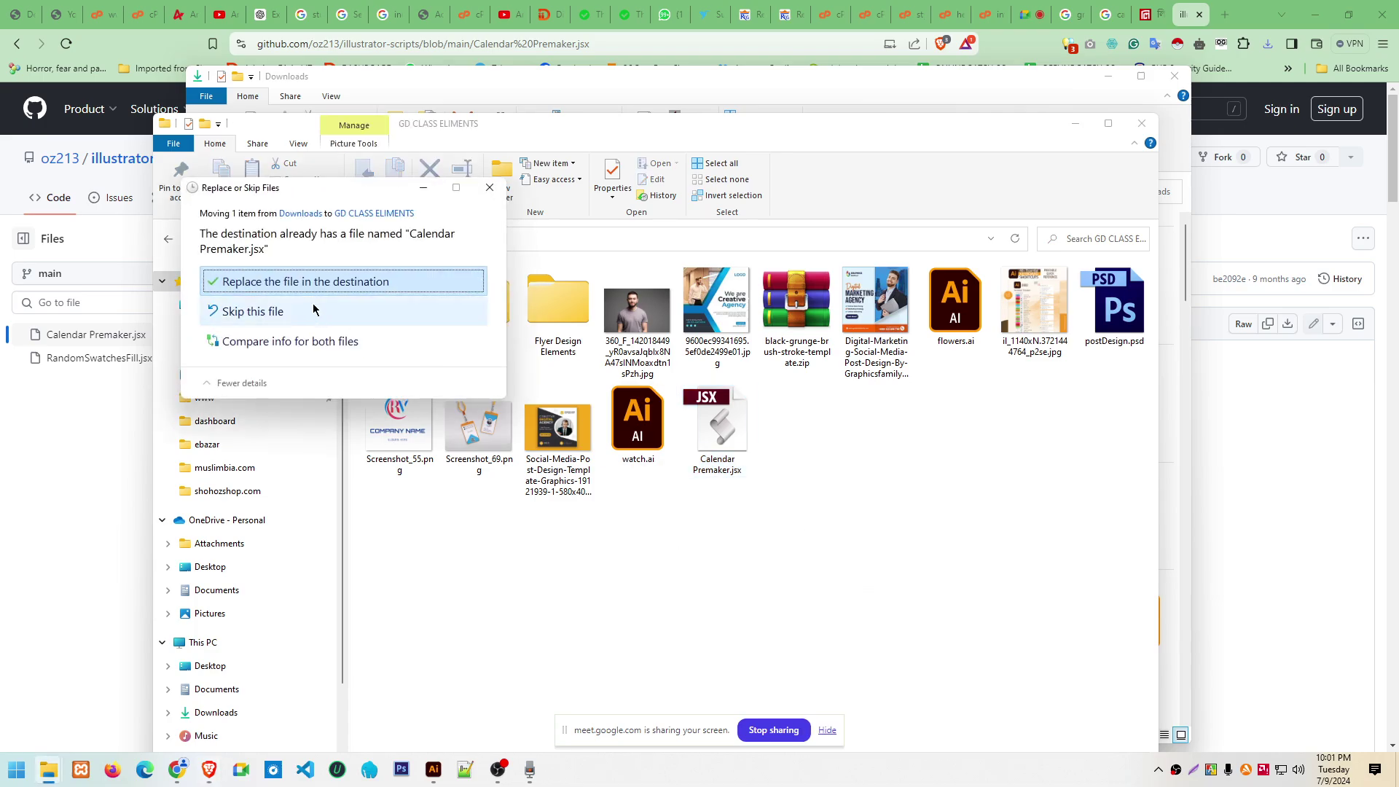
pyautogui.click(309, 284)
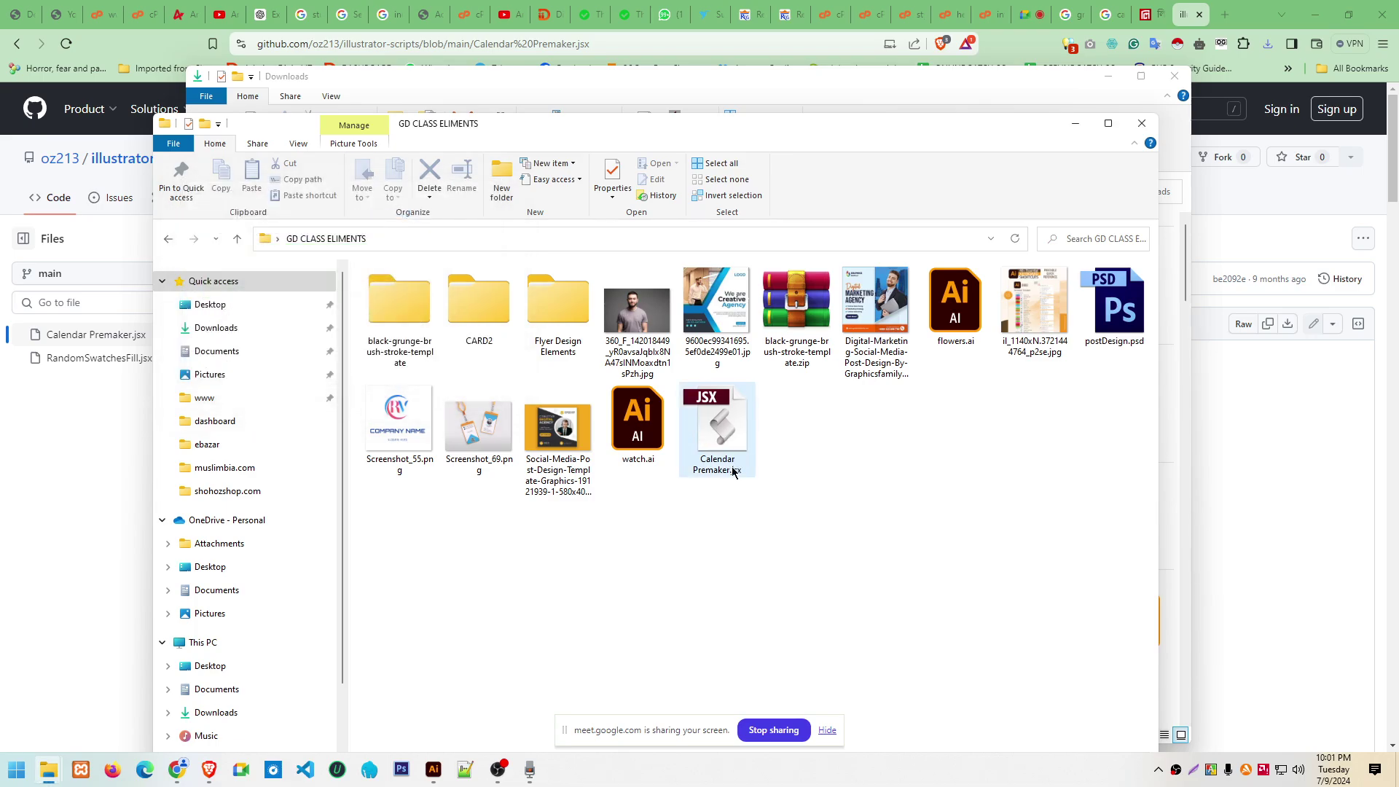
# Minimize the GD CLASS ELIMENTS and Downloads windows
pyautogui.moveTo(491, 125); pyautogui.dragTo(596, 113)
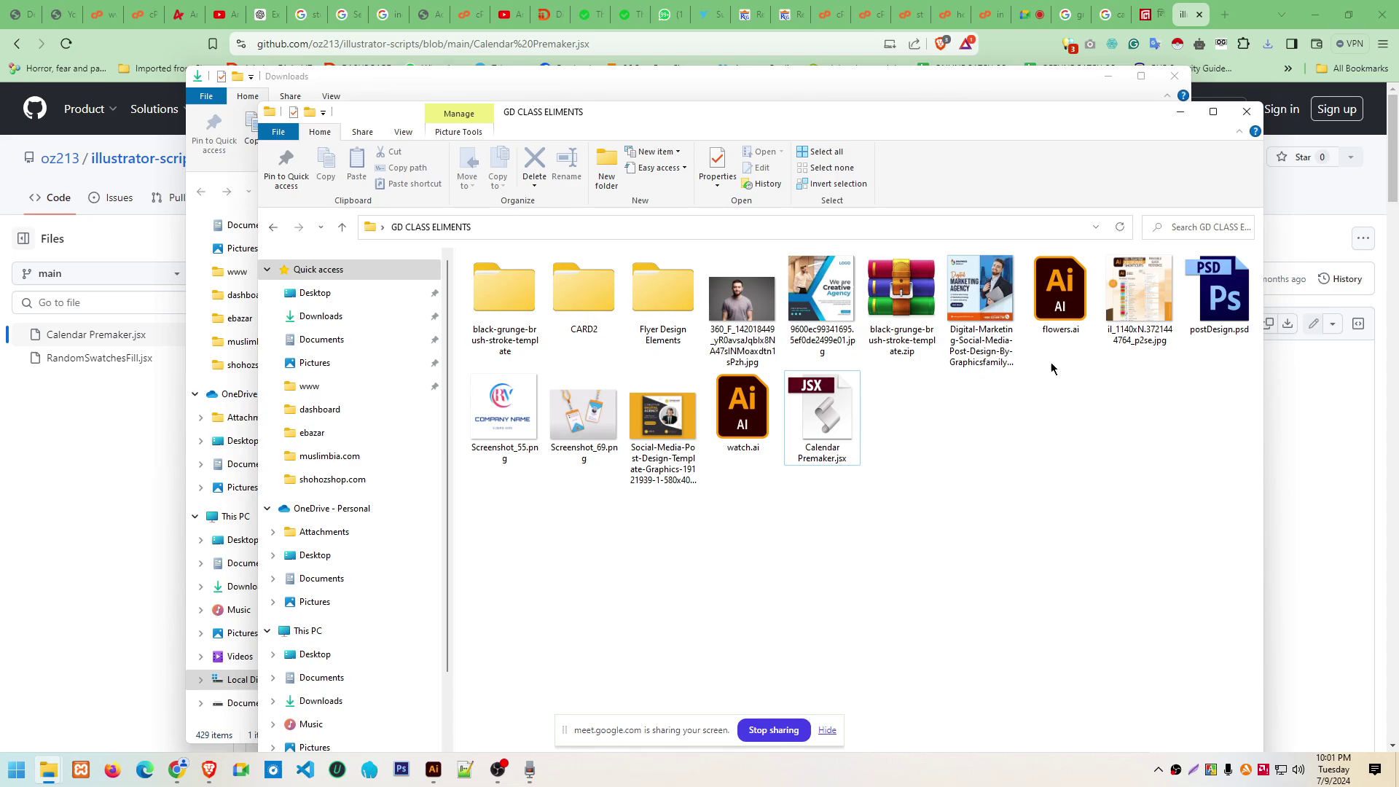
pyautogui.click(1180, 112)
pyautogui.click(1109, 76)
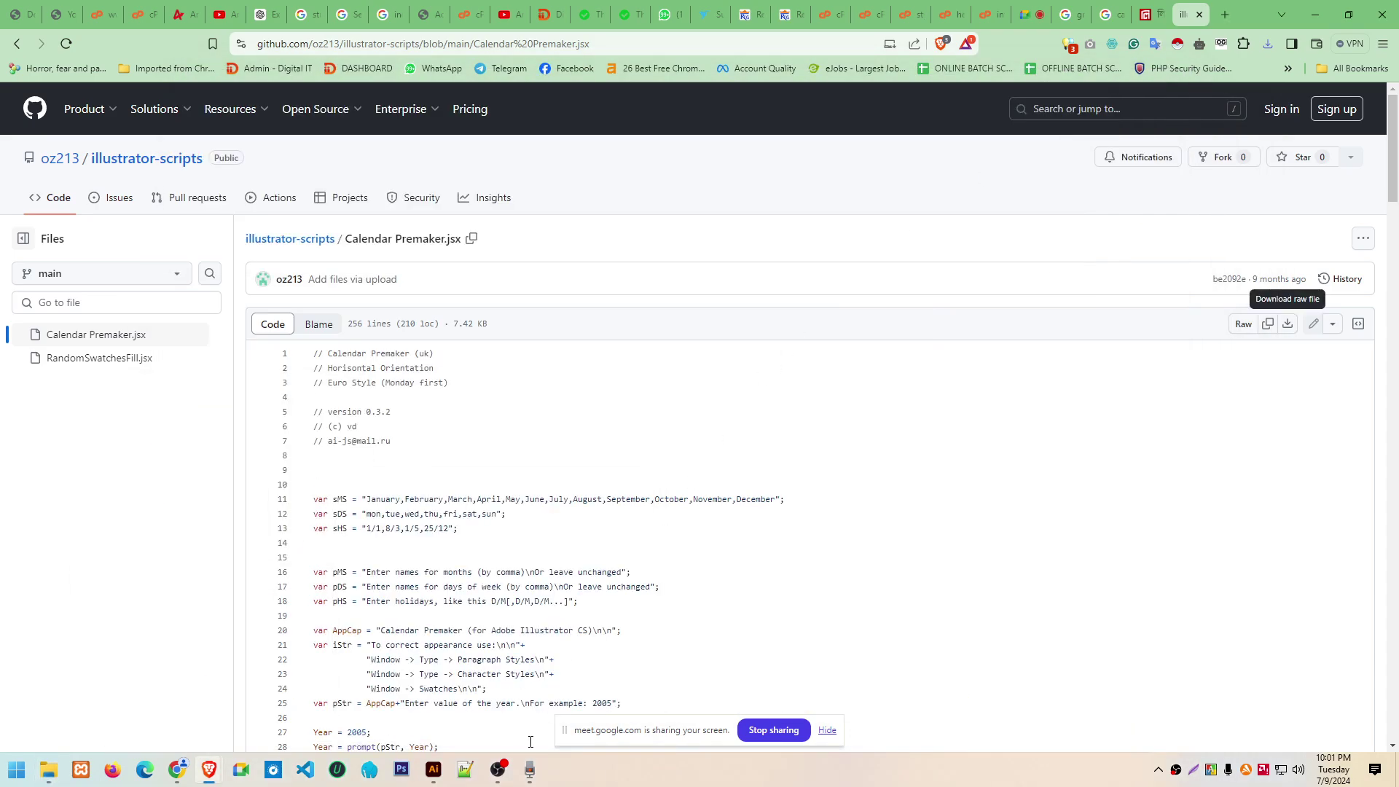
# Run the Calendar Premaker.jsx script from Desktop > GD CLASS ELIMENTS via File > Scripts > Other Script
pyautogui.click(434, 770)
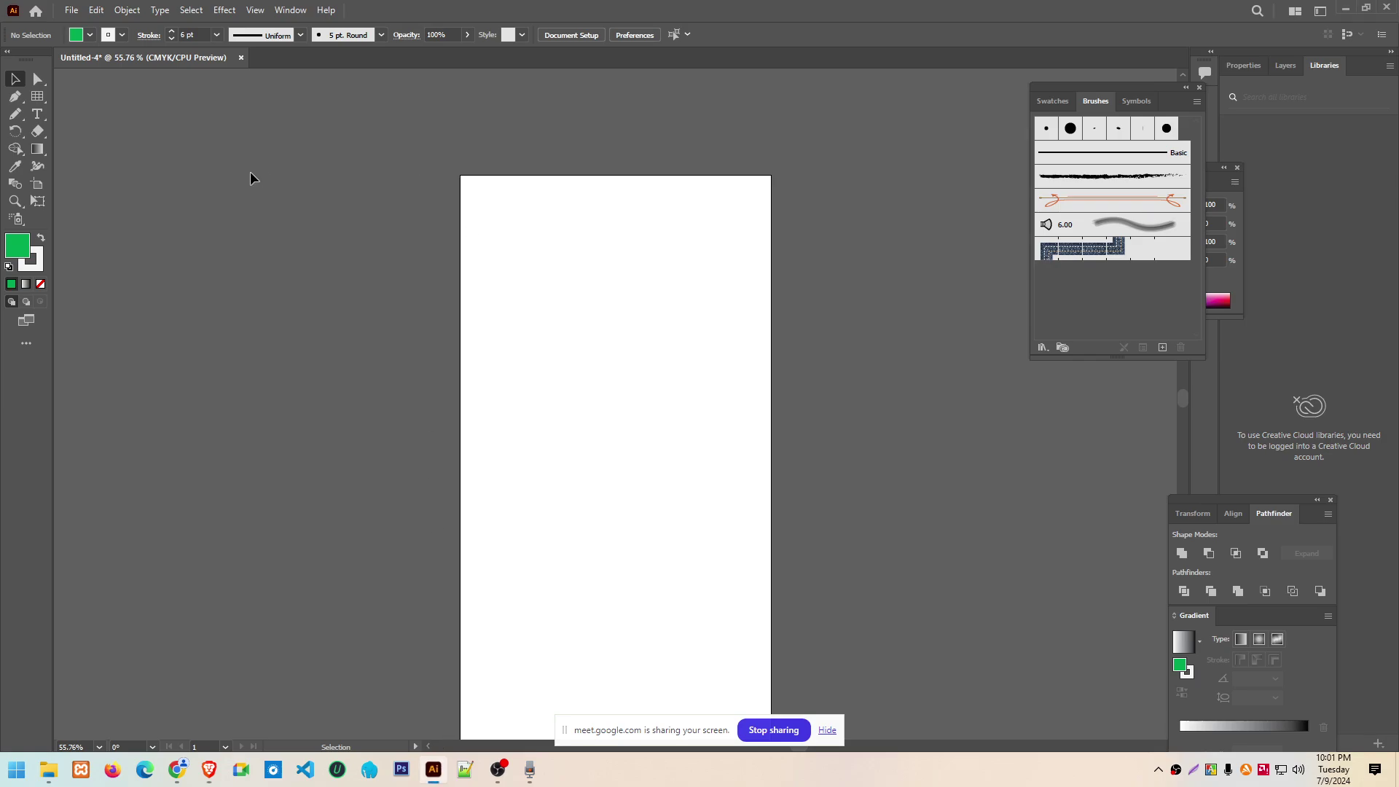
pyautogui.click(71, 10)
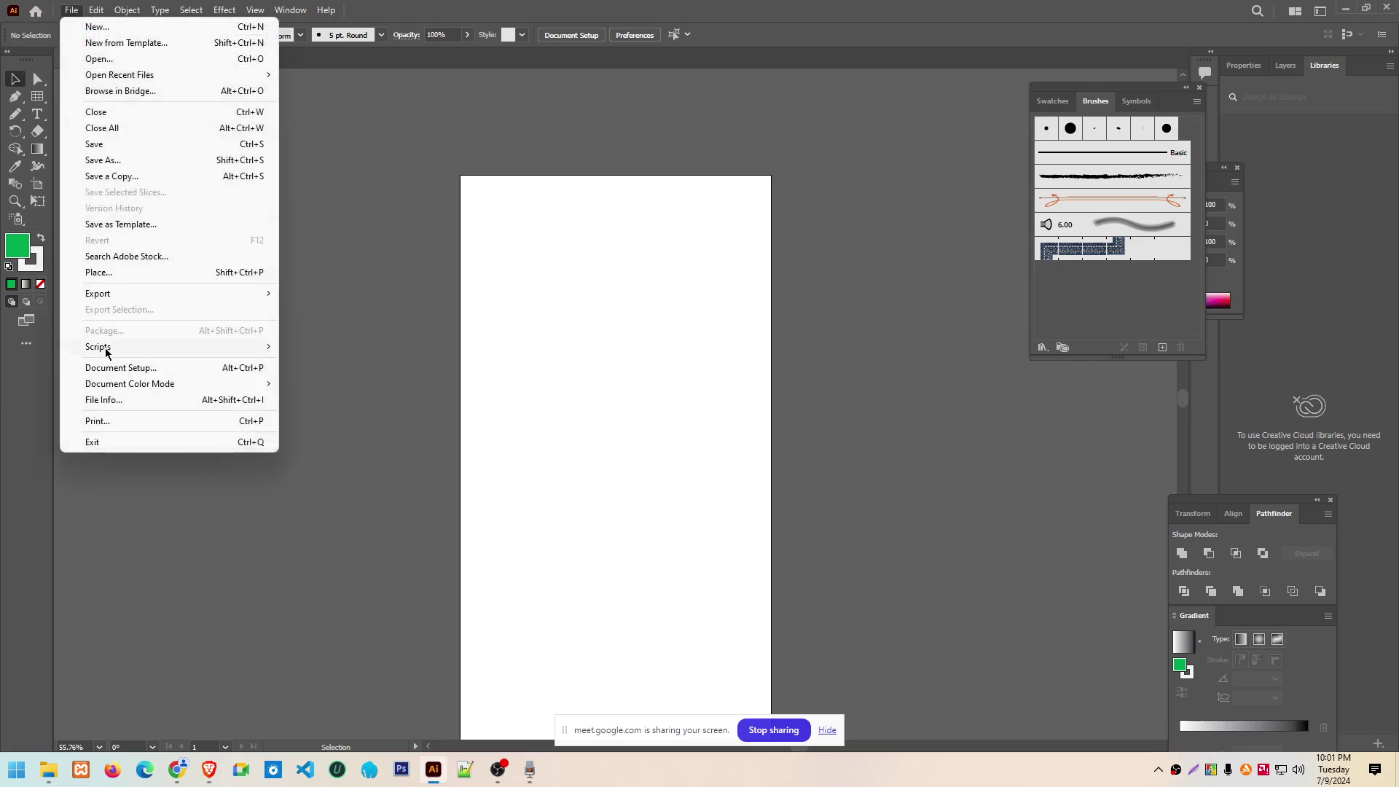
pyautogui.moveTo(99, 347)
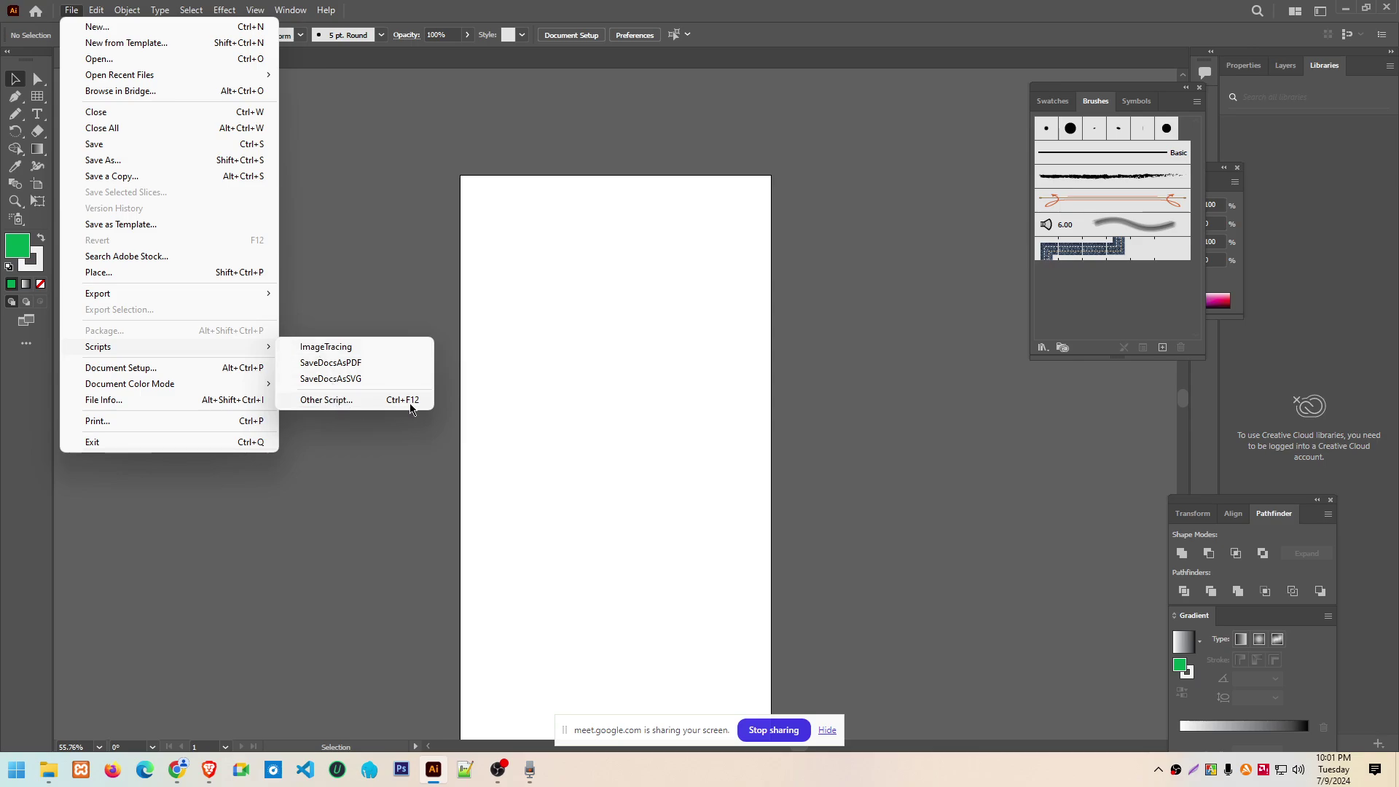
pyautogui.click(337, 402)
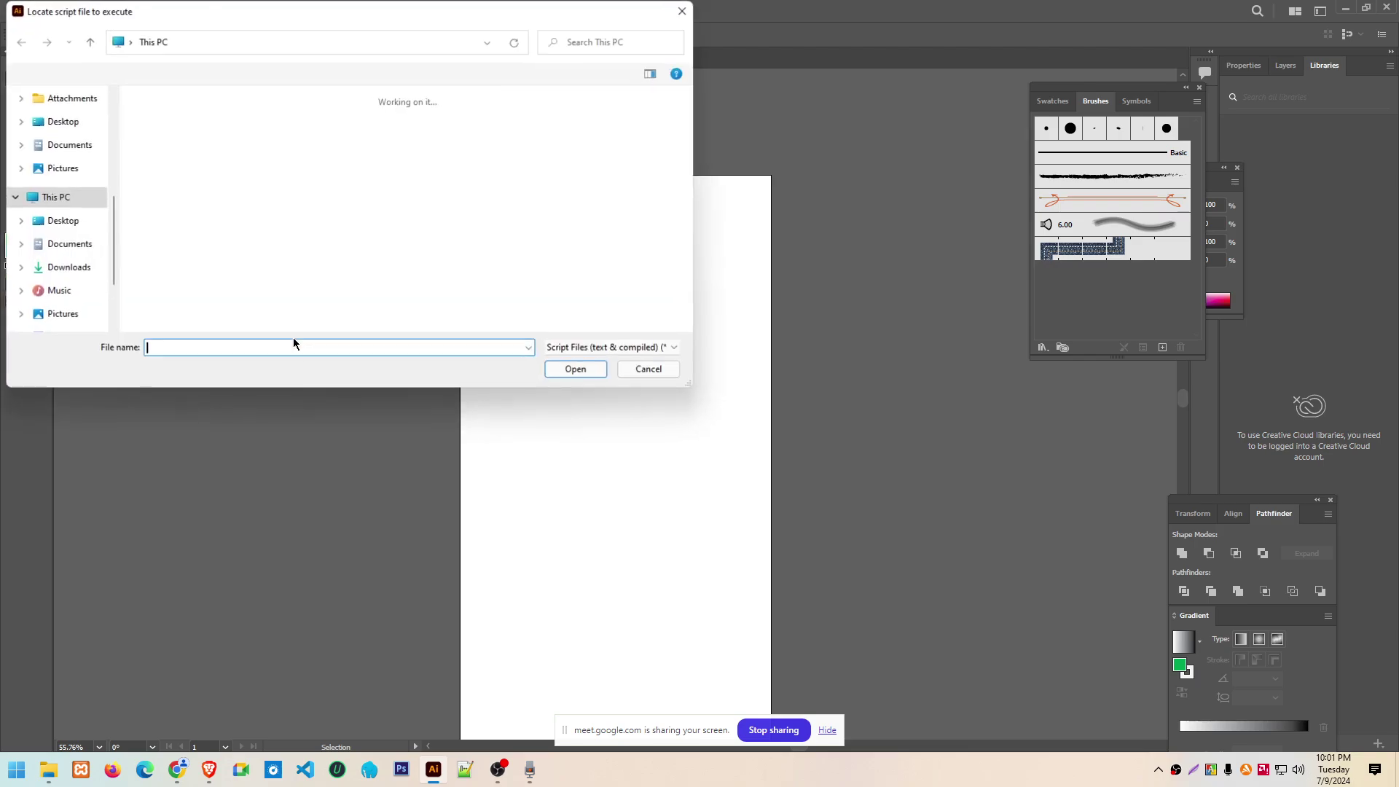
pyautogui.scroll(2, 93, 182)
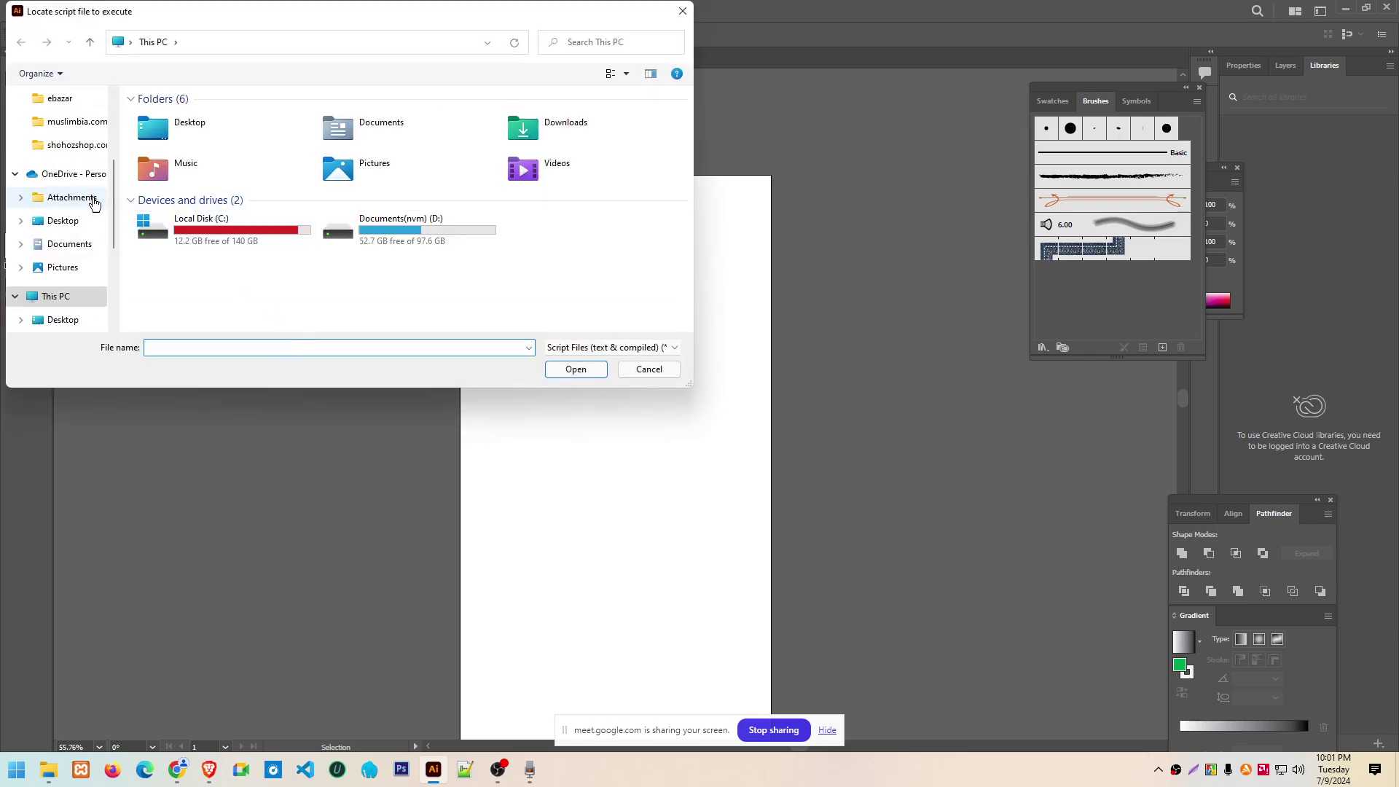
pyautogui.scroll(3, 109, 196)
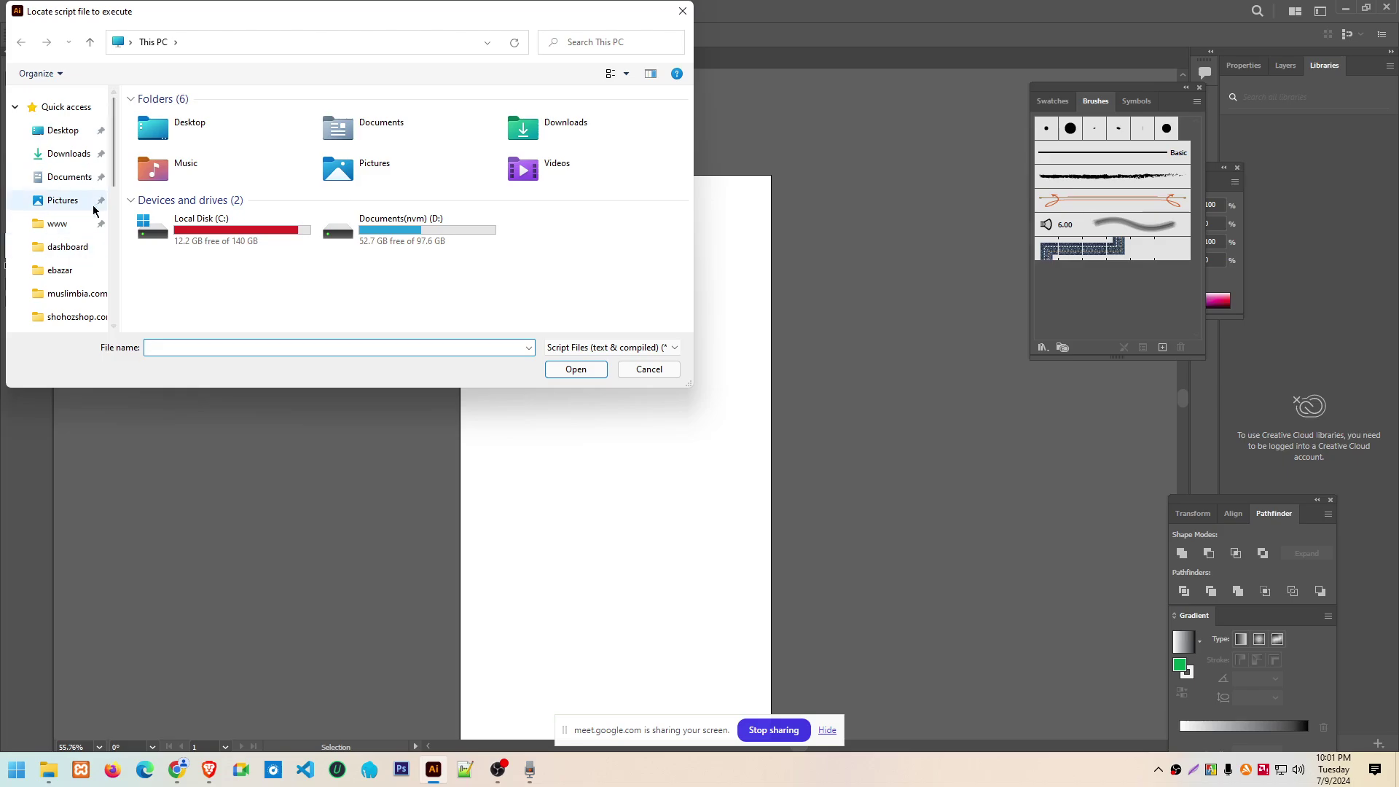
pyautogui.scroll(-1, 113, 182)
pyautogui.scroll(-2, 120, 211)
pyautogui.scroll(3, 117, 182)
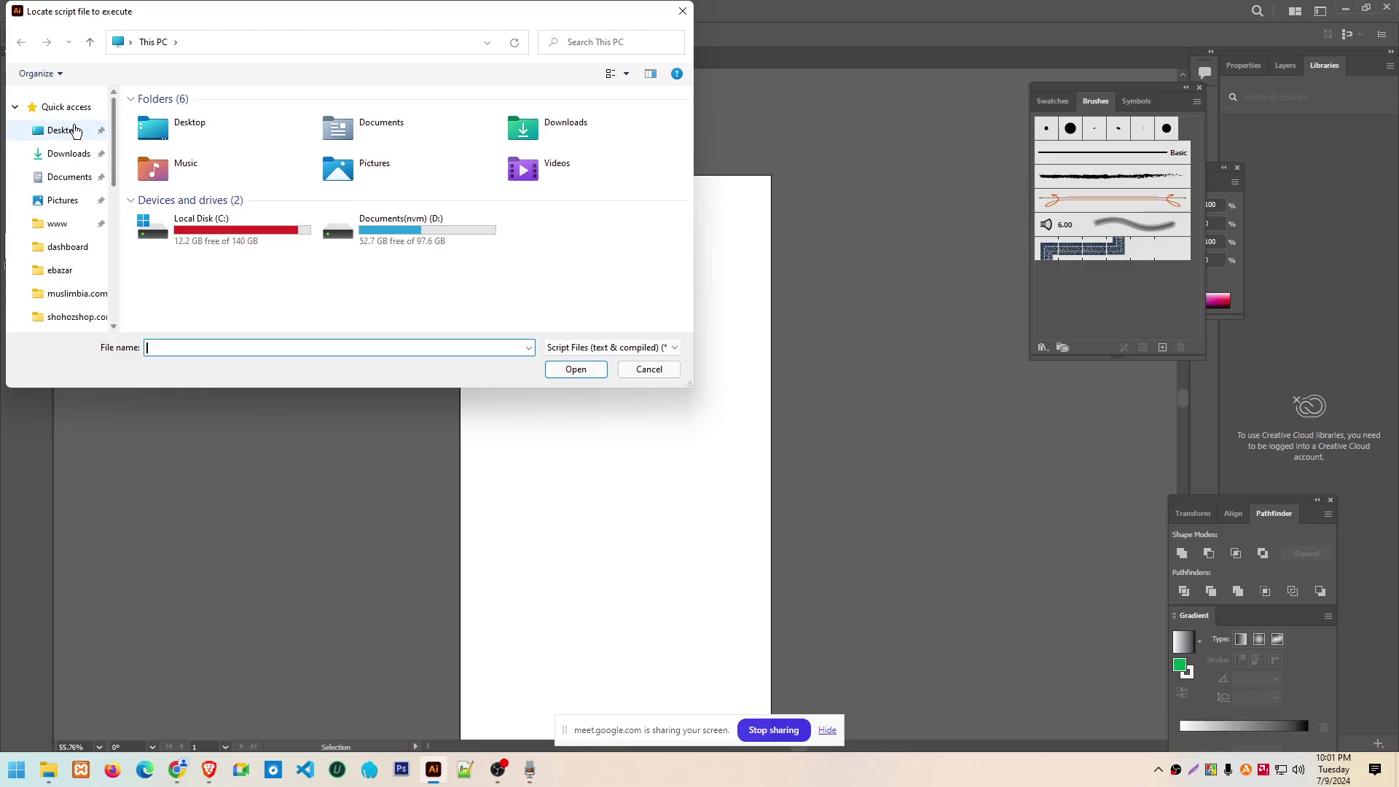
pyautogui.click(68, 131)
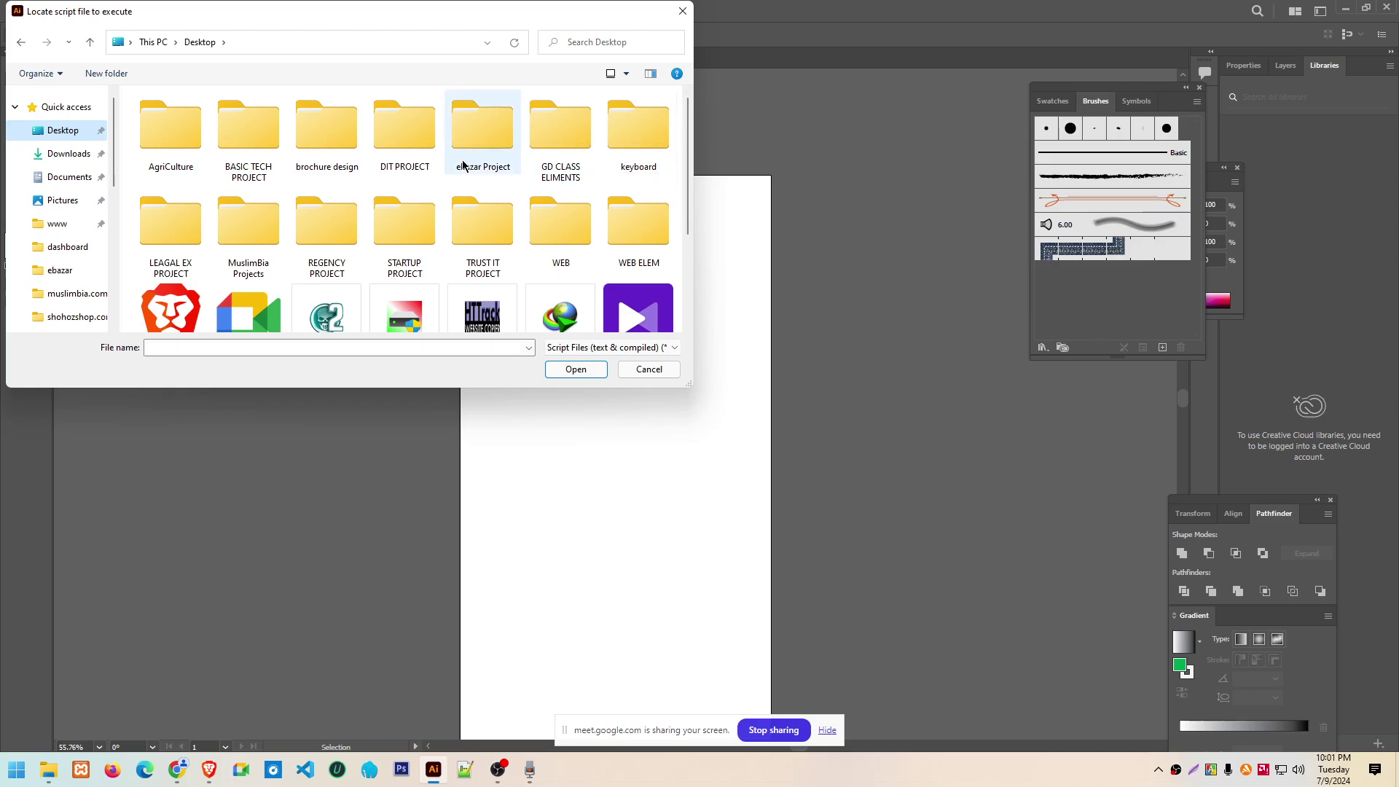
pyautogui.doubleClick(544, 159)
pyautogui.click(244, 187)
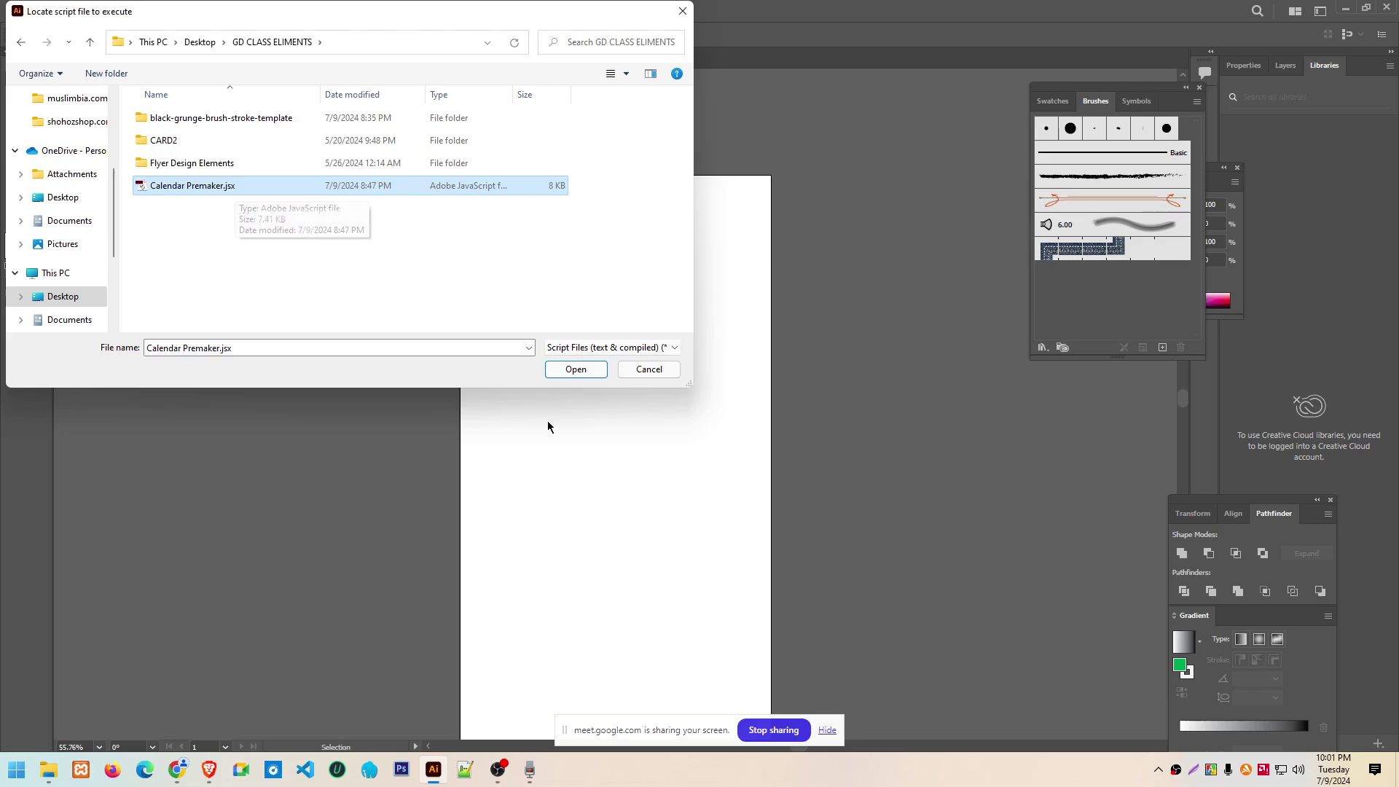
pyautogui.click(576, 370)
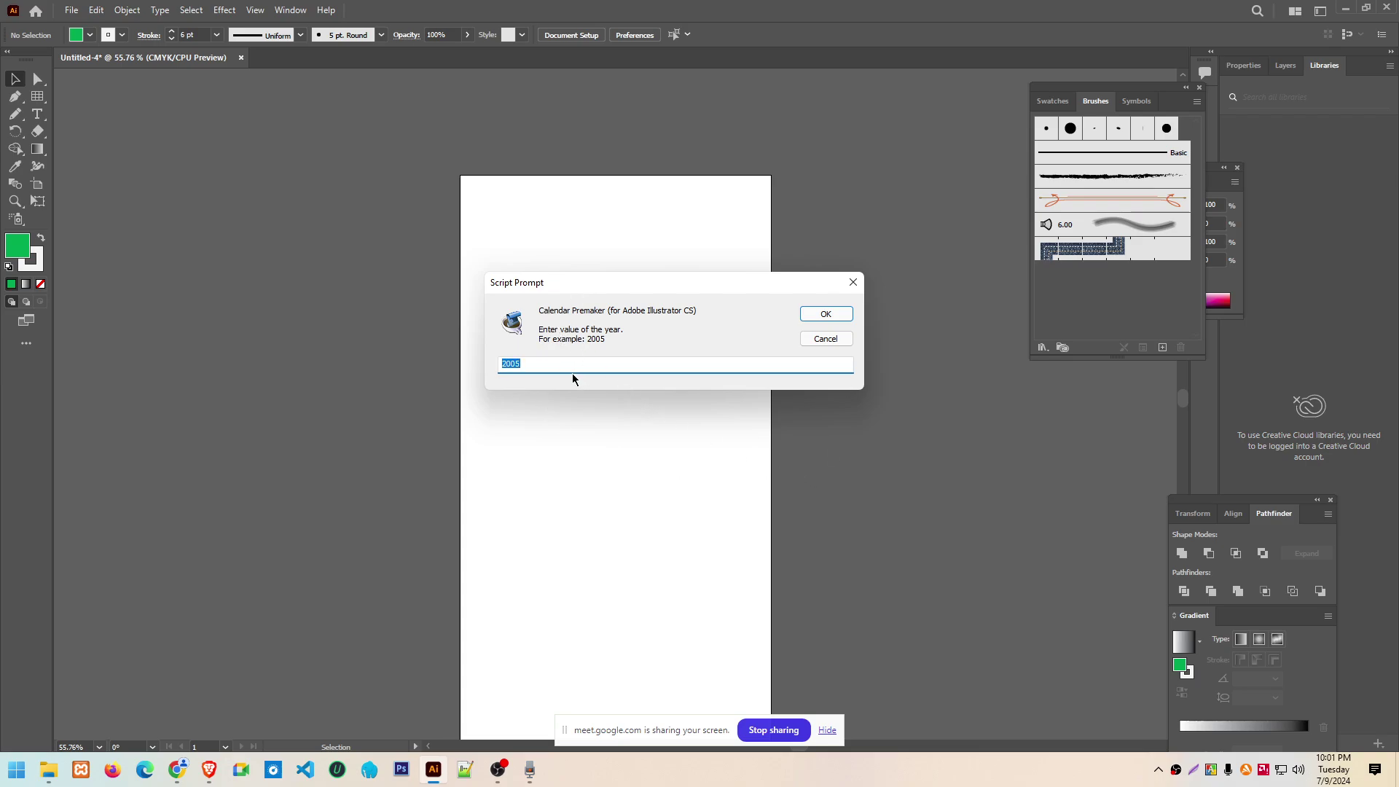
# Replace the example year with 2024 in the Script Prompt and confirm it
pyautogui.click(543, 367)
pyautogui.moveTo(535, 363); pyautogui.dragTo(457, 367)
pyautogui.write('2024')
pyautogui.click(810, 314)
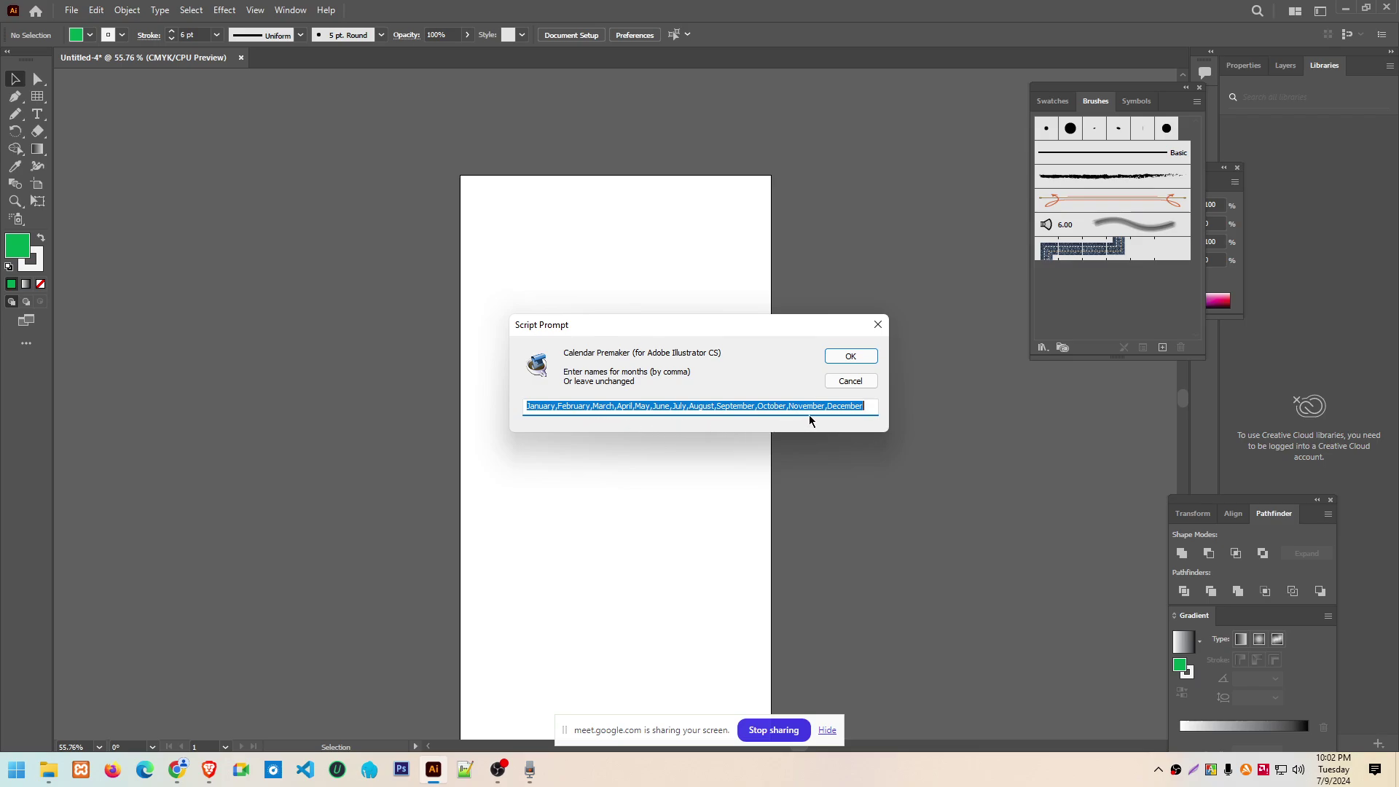
# Review and accept the default month names and weekday names
pyautogui.click(848, 407)
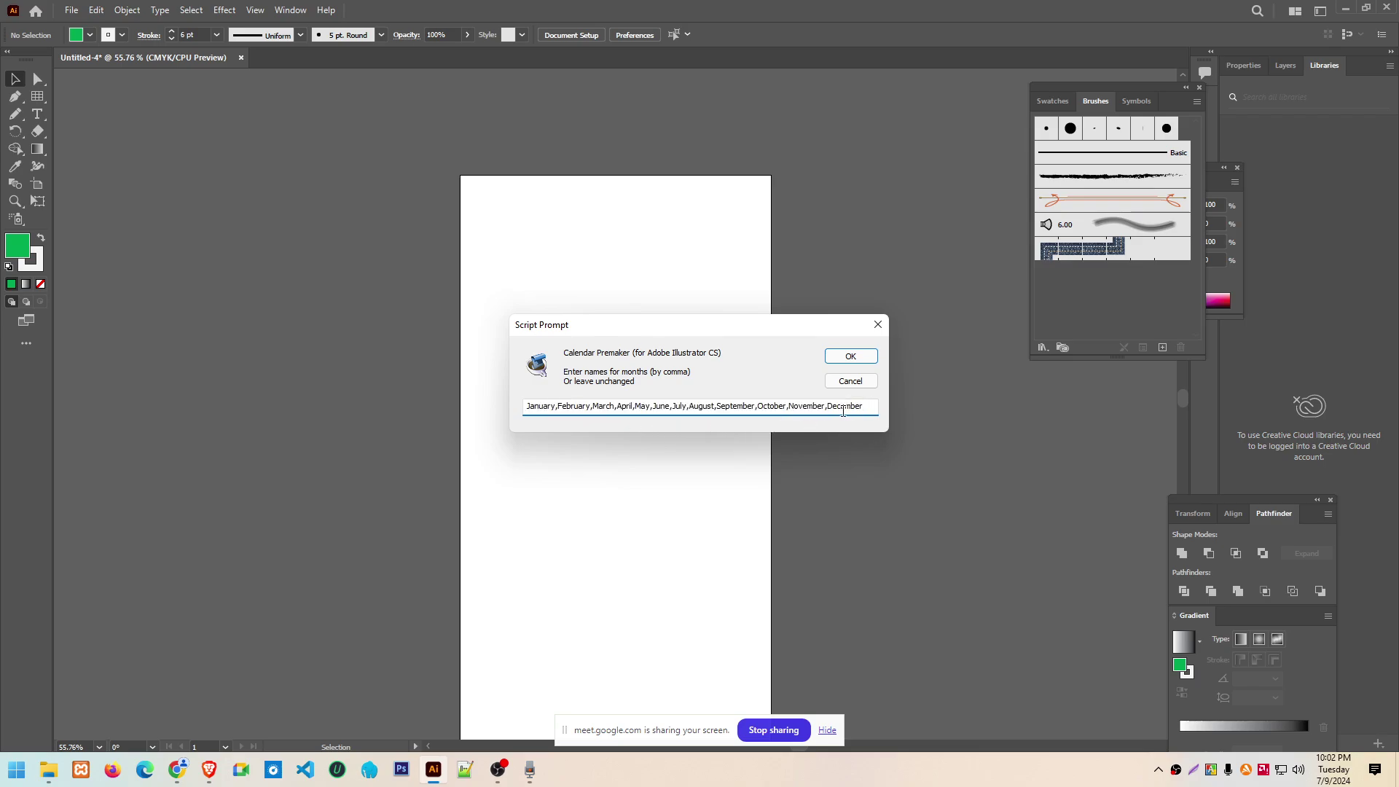
pyautogui.moveTo(847, 408); pyautogui.dragTo(870, 410)
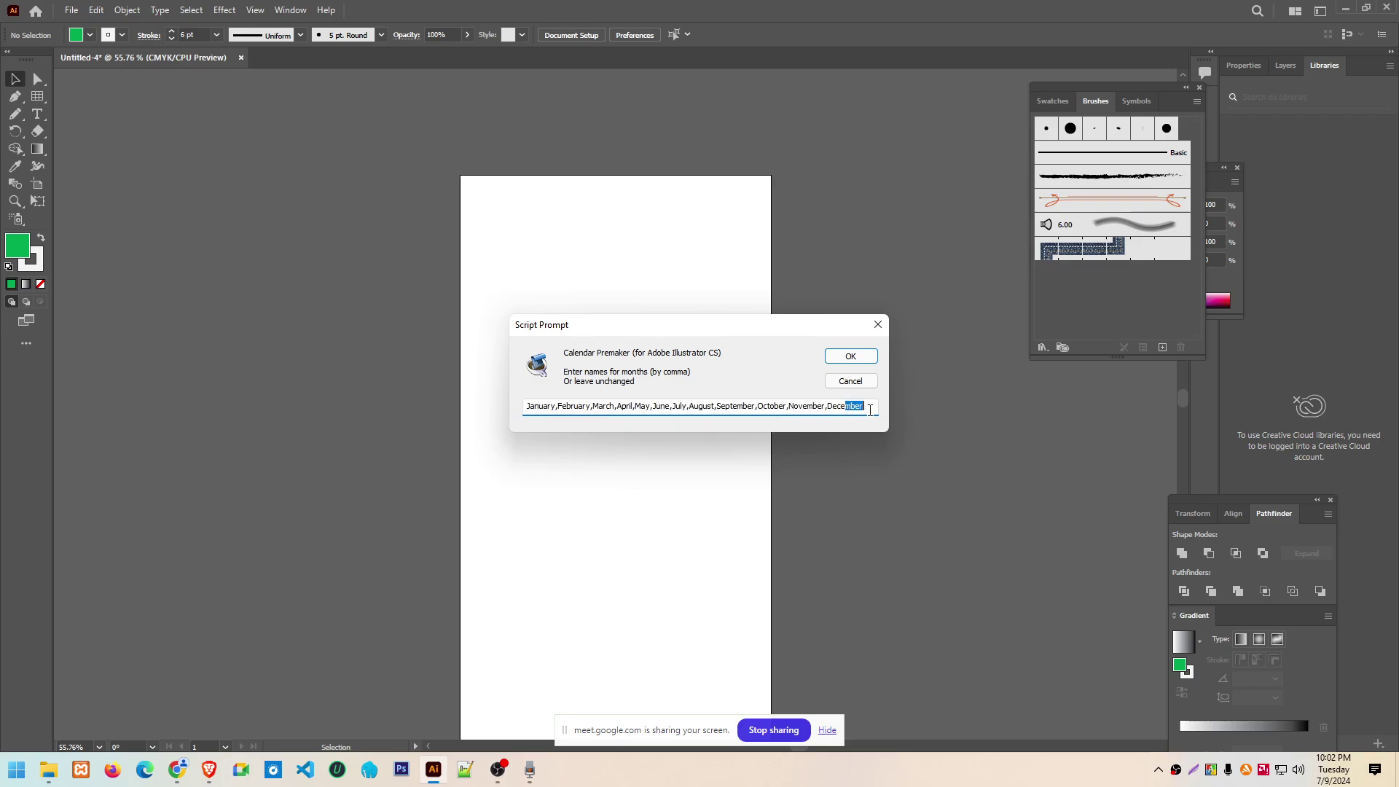
pyautogui.click(836, 359)
pyautogui.write('mon,tue,wed,thu,fri,sat,sun')
pyautogui.click(662, 406)
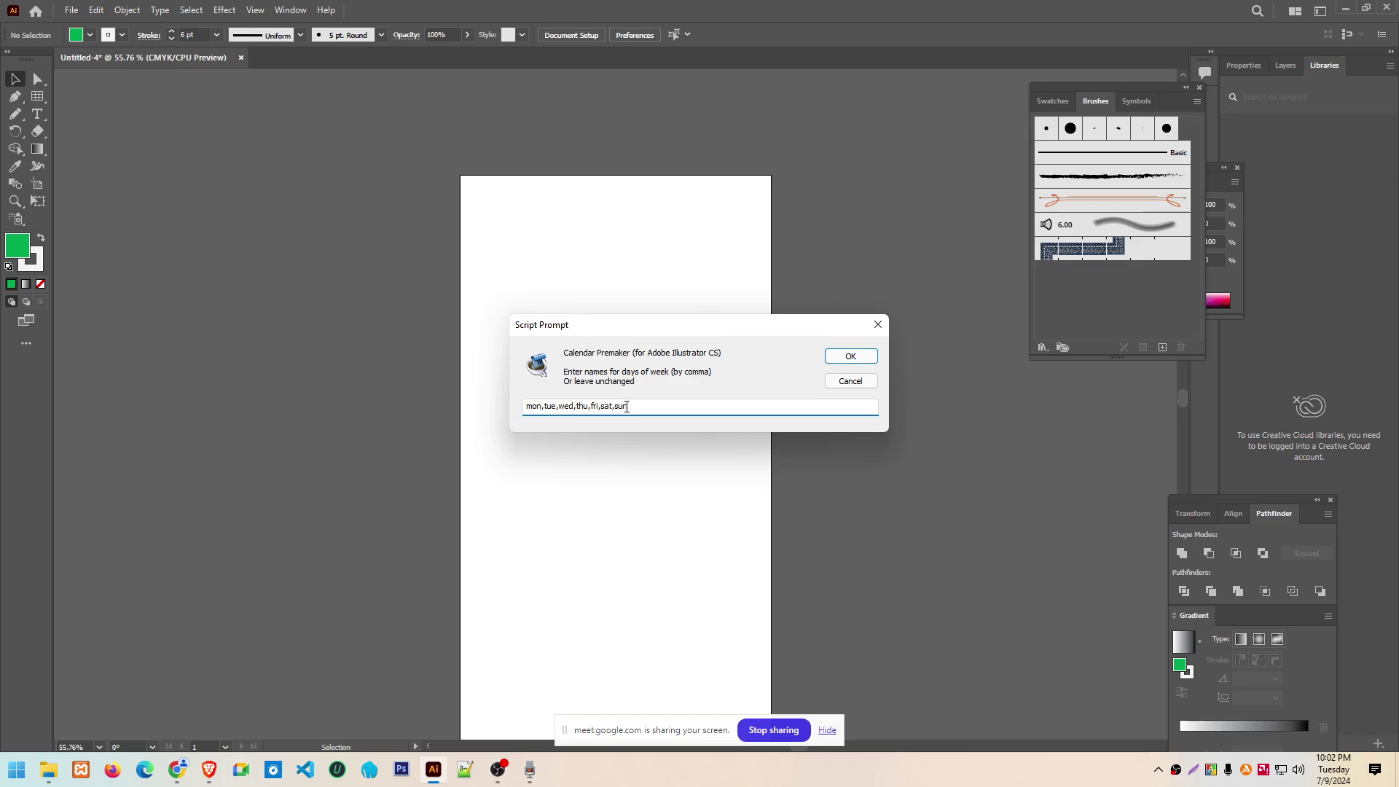
pyautogui.click(541, 406)
pyautogui.click(847, 359)
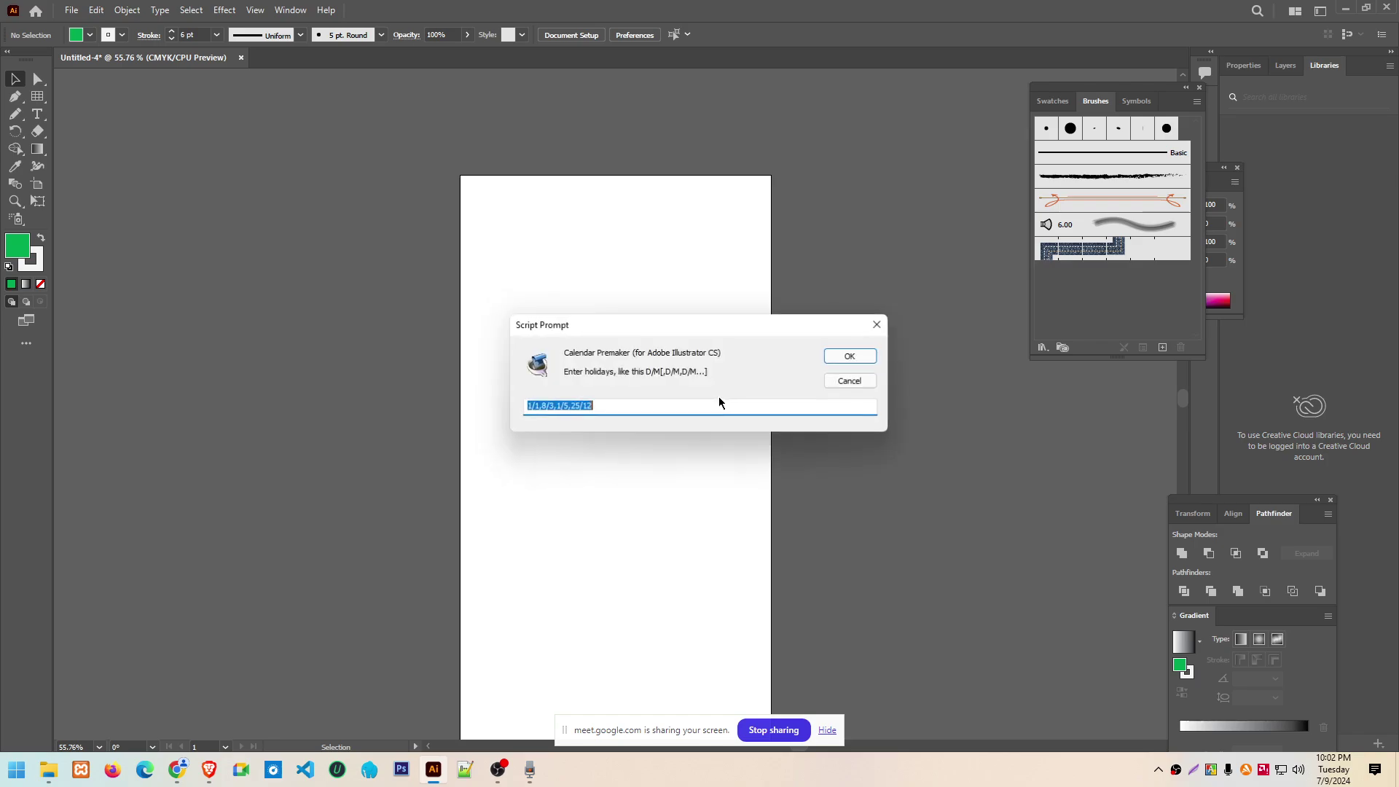
# Review the default holiday dates such as 1/1 and 25/12, then accept them to build the calendar
pyautogui.click(592, 414)
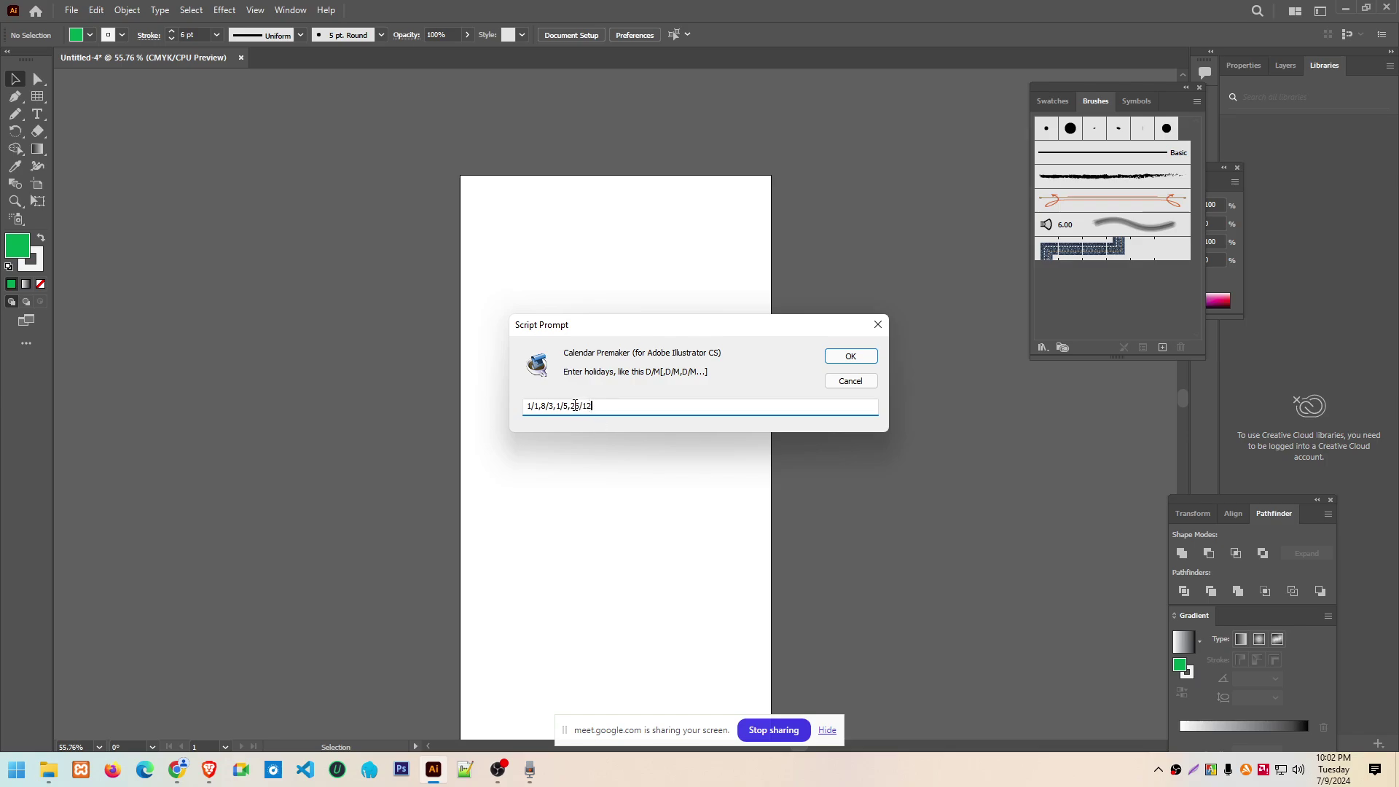
pyautogui.moveTo(593, 406); pyautogui.dragTo(570, 406)
pyautogui.click(603, 407)
pyautogui.moveTo(527, 406); pyautogui.dragTo(537, 408)
pyautogui.click(610, 406)
pyautogui.moveTo(605, 411); pyautogui.dragTo(562, 432)
pyautogui.click(840, 358)
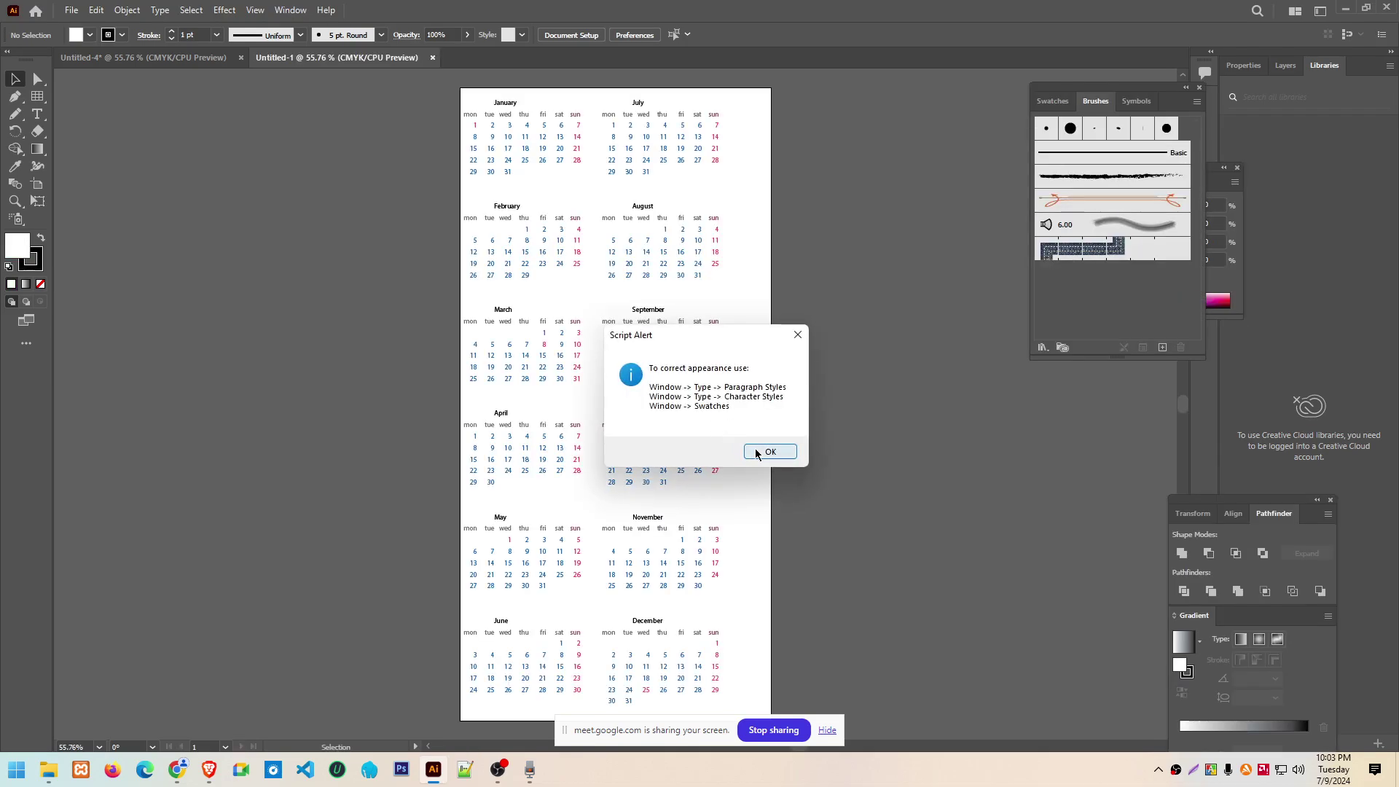
# Dismiss the script alert and scroll around the generated calendar
pyautogui.click(769, 452)
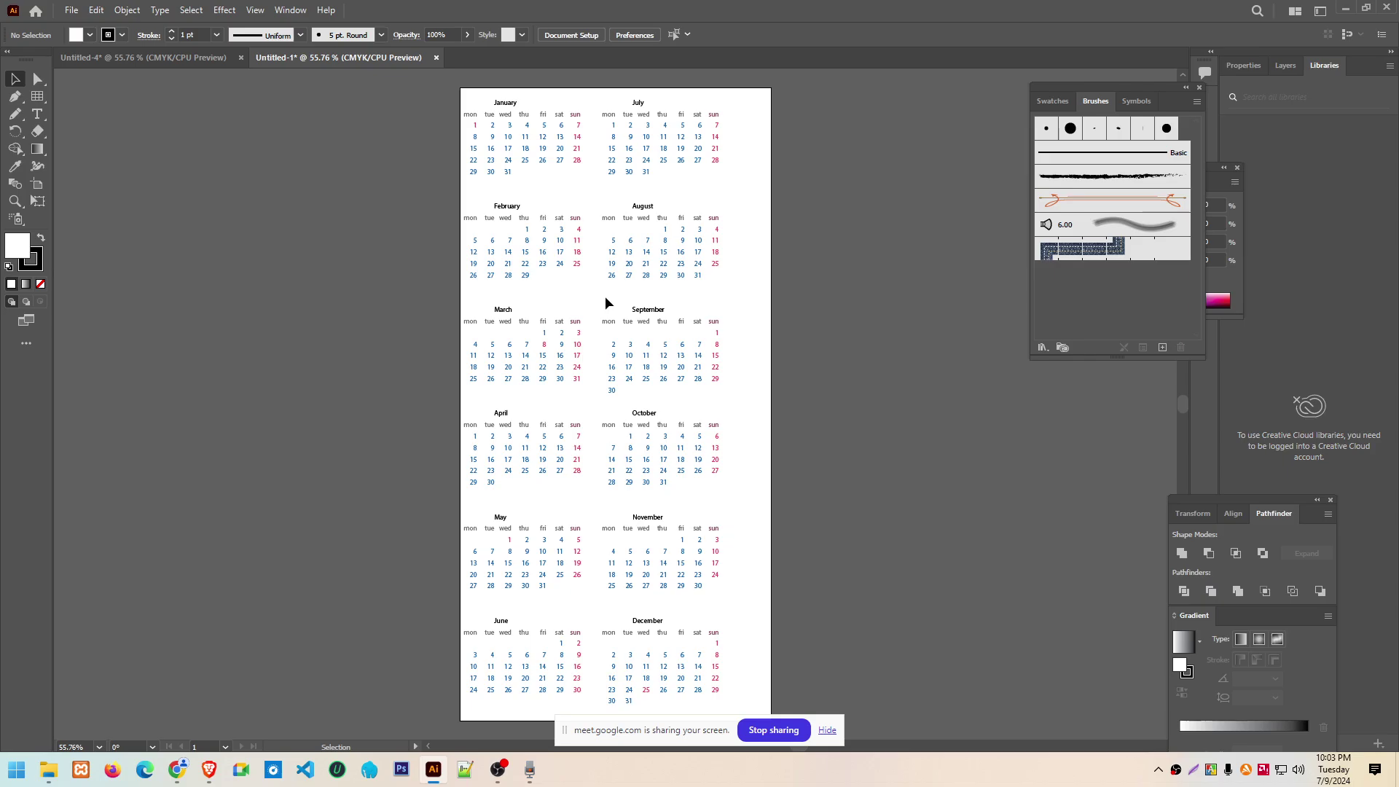
pyautogui.hscroll(-2, 576, 280)
pyautogui.scroll(4, 673, 281)
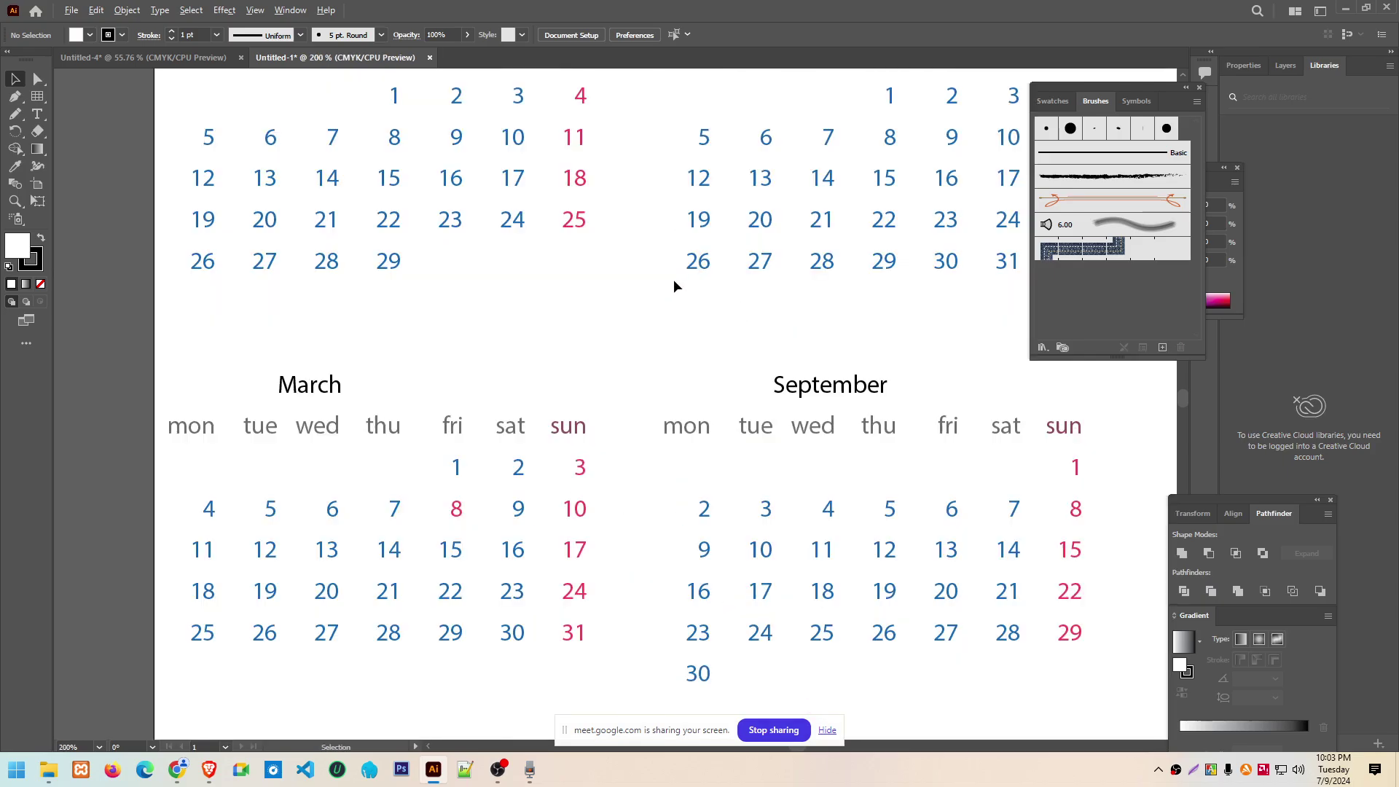
pyautogui.scroll(-1, 685, 326)
pyautogui.scroll(2, 693, 379)
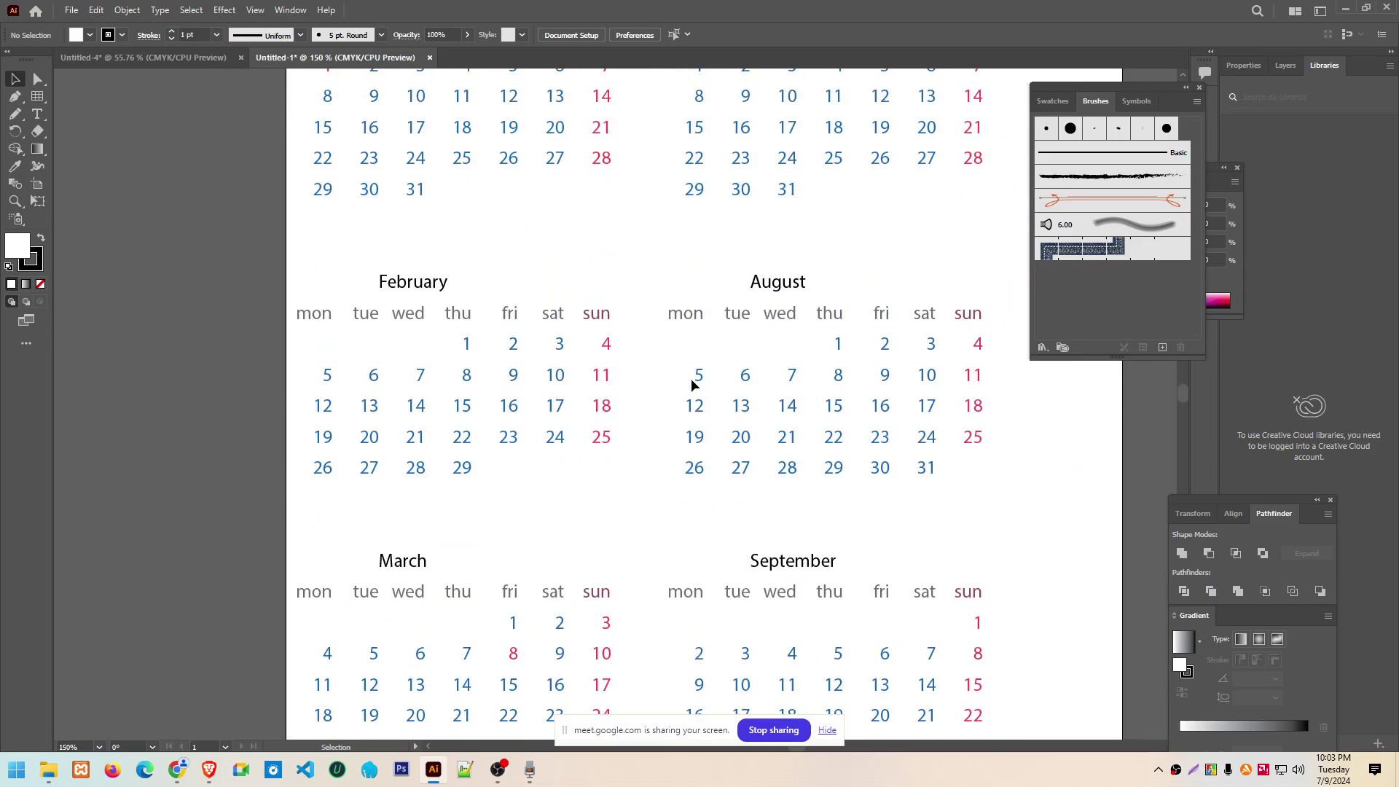
pyautogui.scroll(3, 692, 385)
# Test deleting January's sat label and moving the January block, undoing both, then deselect
pyautogui.click(554, 228)
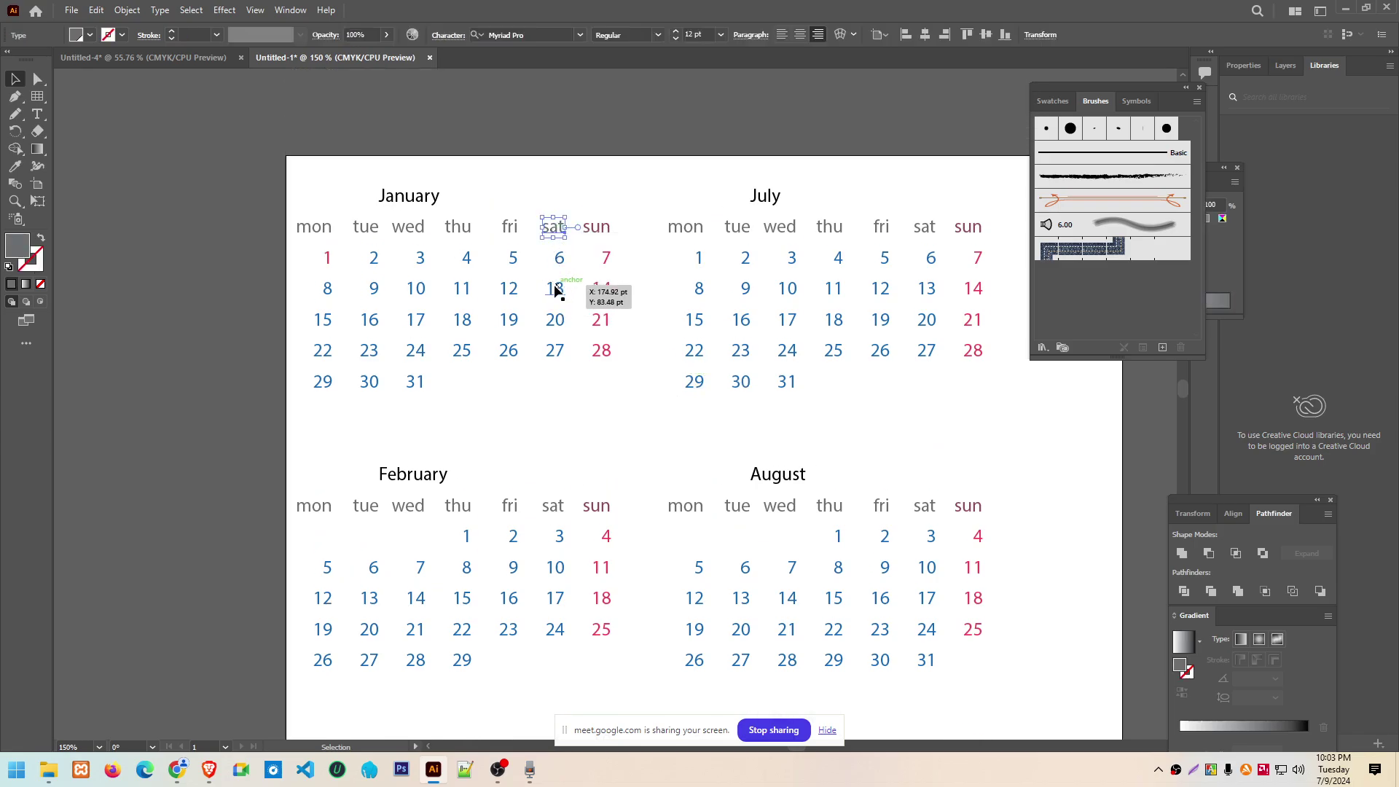
pyautogui.press('Delete')
pyautogui.hotkey('ctrl', 'z')
pyautogui.moveTo(310, 197); pyautogui.dragTo(632, 427)
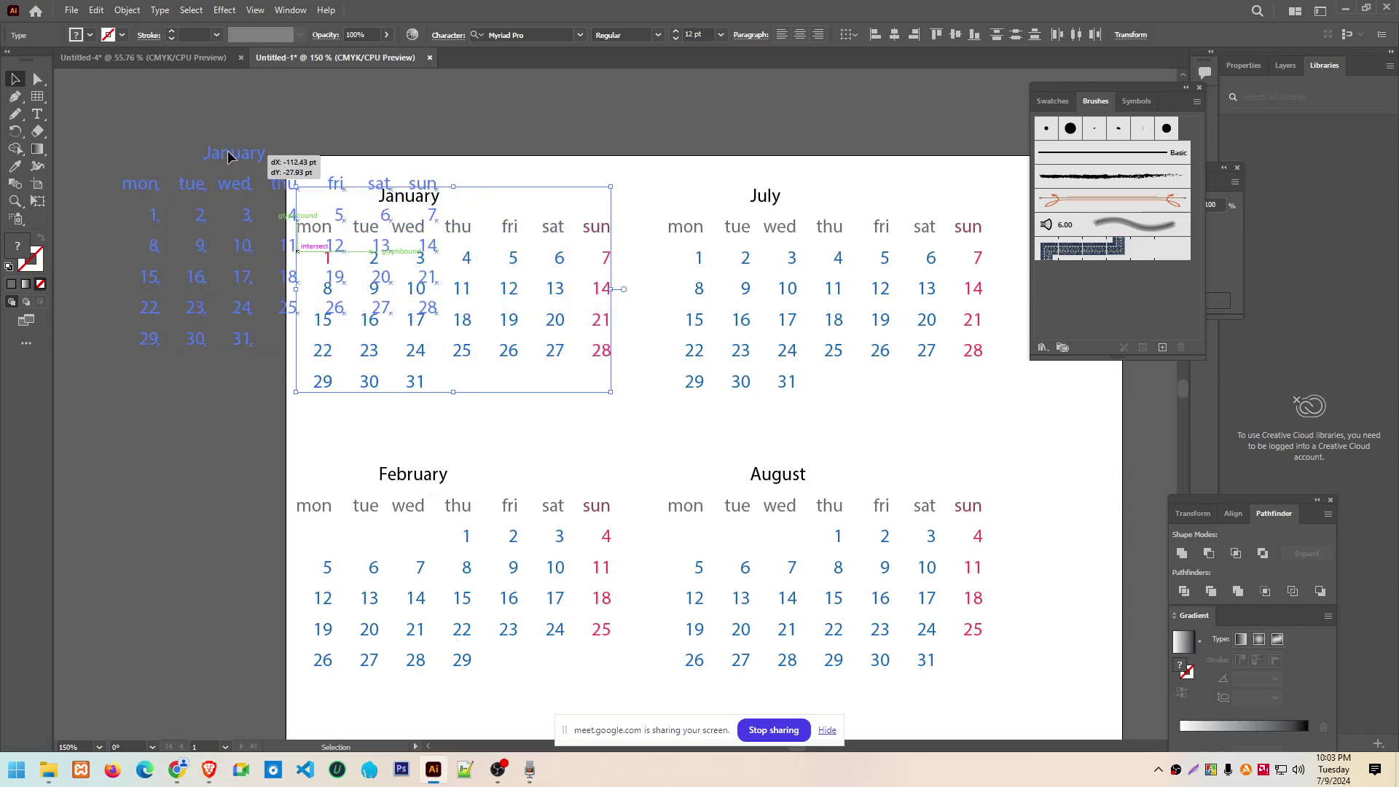
pyautogui.moveTo(418, 207); pyautogui.dragTo(233, 159)
pyautogui.hotkey('ctrl', 'z')
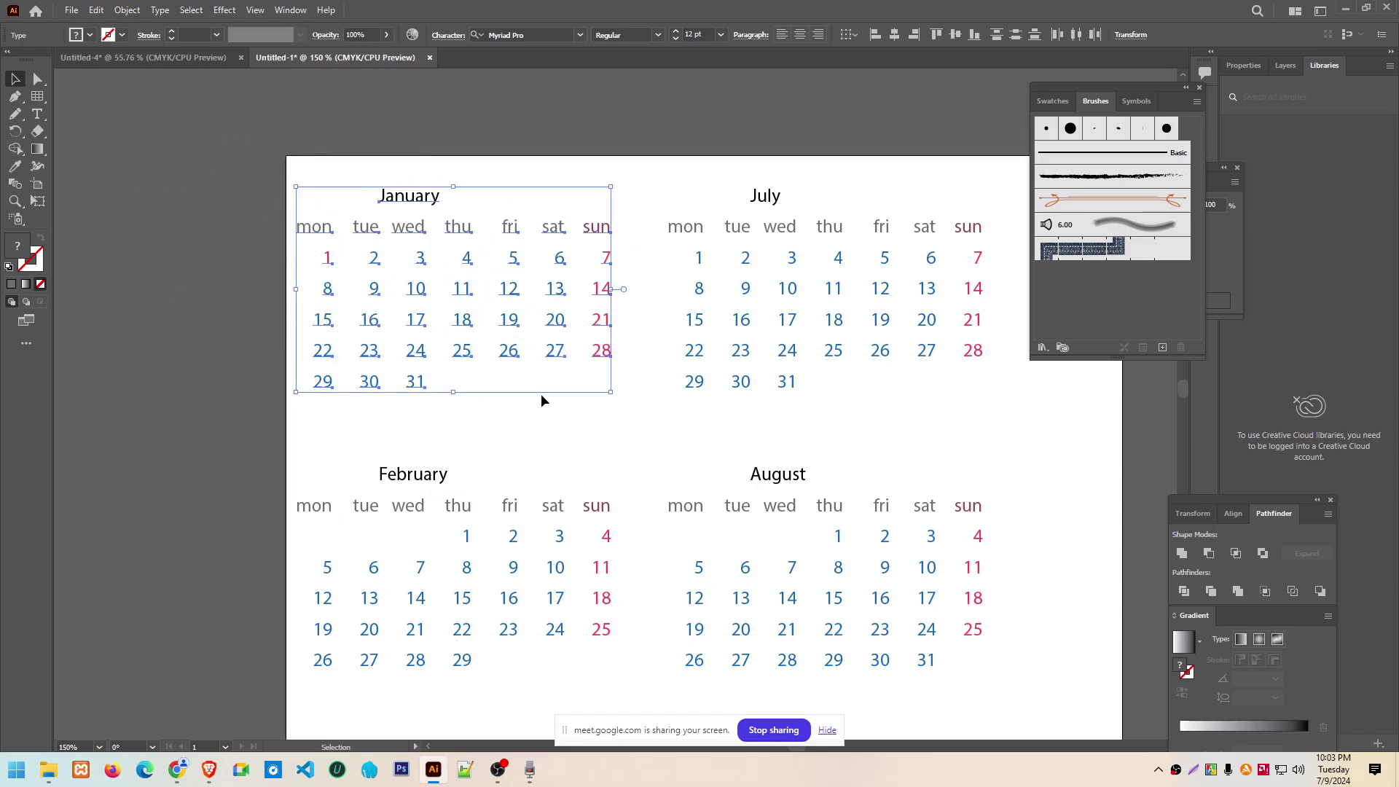
pyautogui.click(510, 436)
# Check today's date in the Windows system calendar, then close it
pyautogui.click(1337, 777)
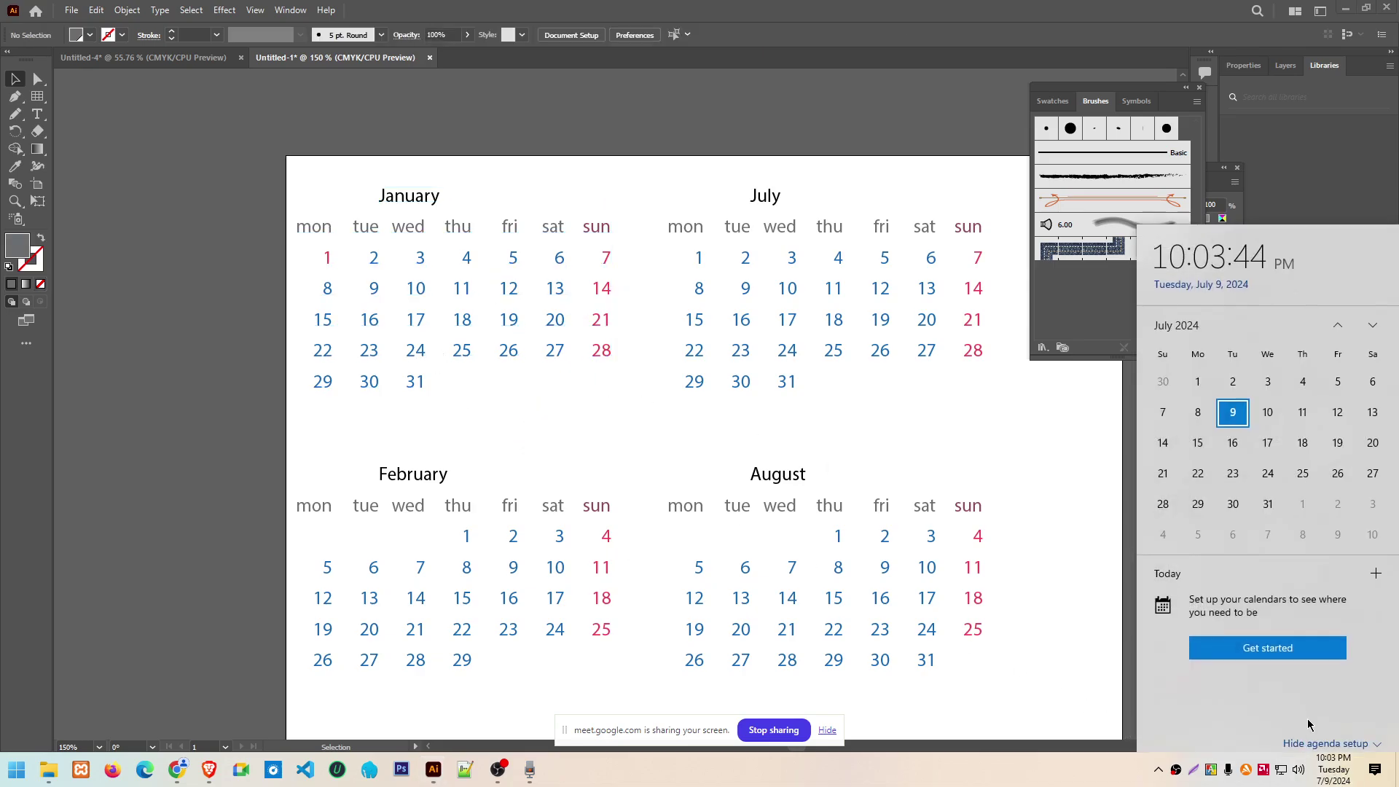
pyautogui.scroll(-2, 807, 503)
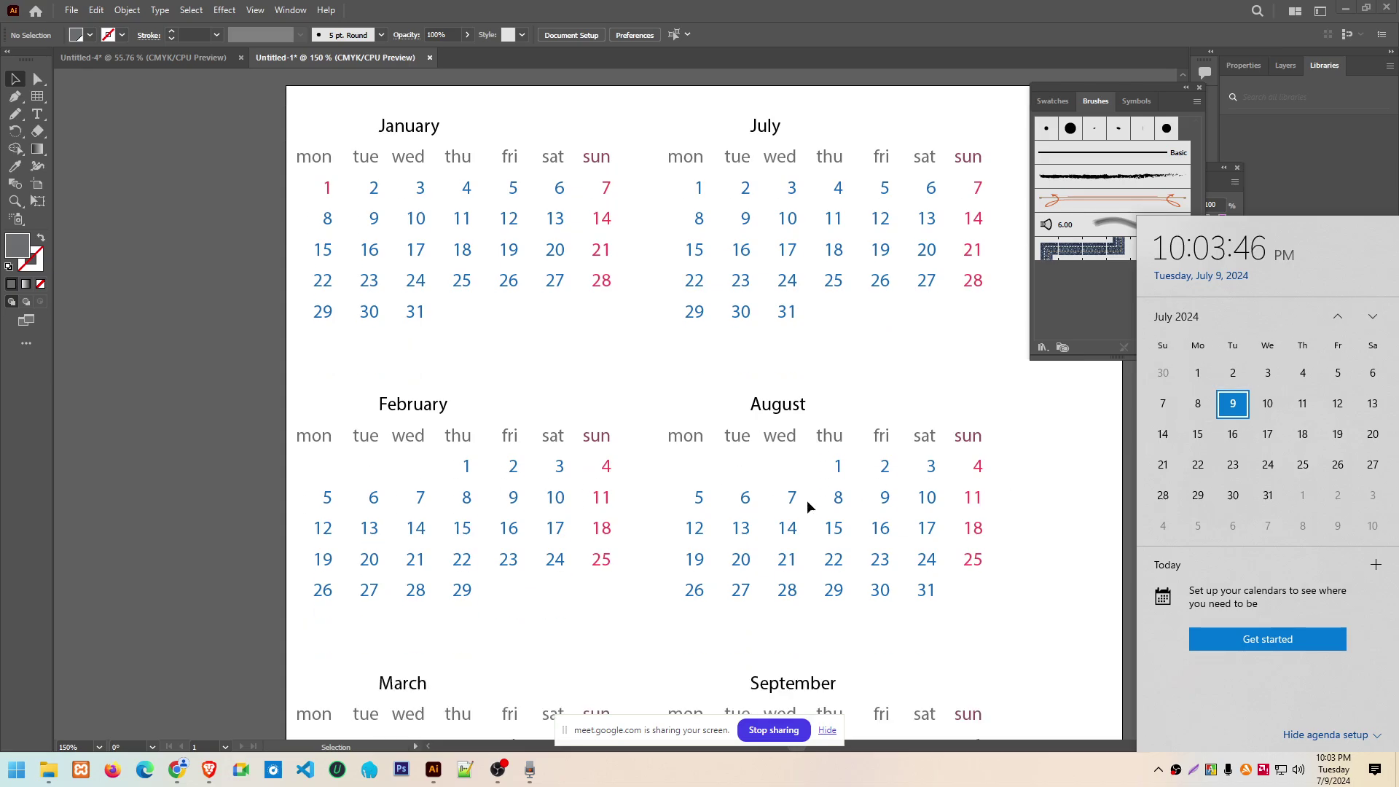
pyautogui.scroll(-2, 807, 503)
pyautogui.scroll(-3, 807, 503)
pyautogui.scroll(2, 810, 514)
pyautogui.scroll(-1, 810, 506)
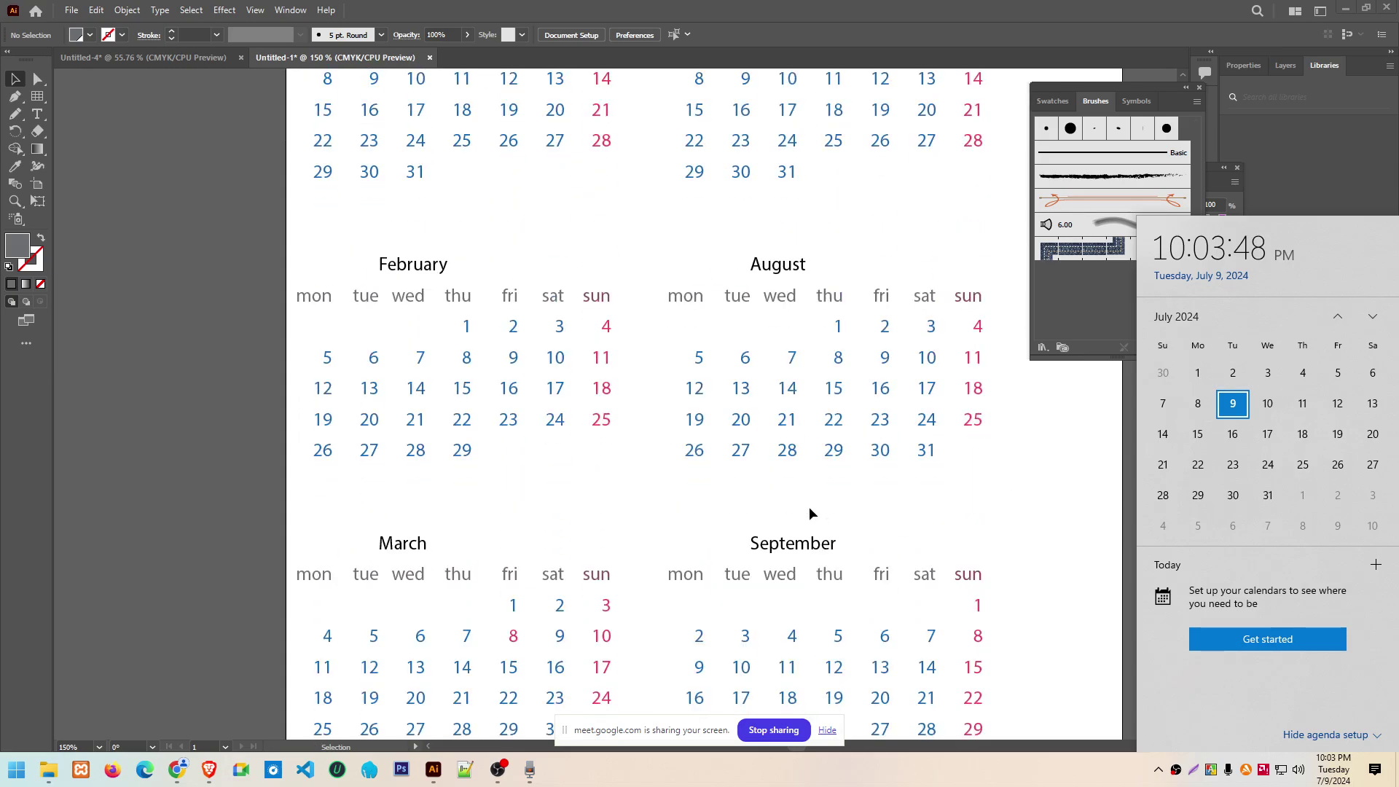
pyautogui.scroll(-4, 810, 506)
pyautogui.scroll(3, 812, 518)
pyautogui.scroll(7, 812, 520)
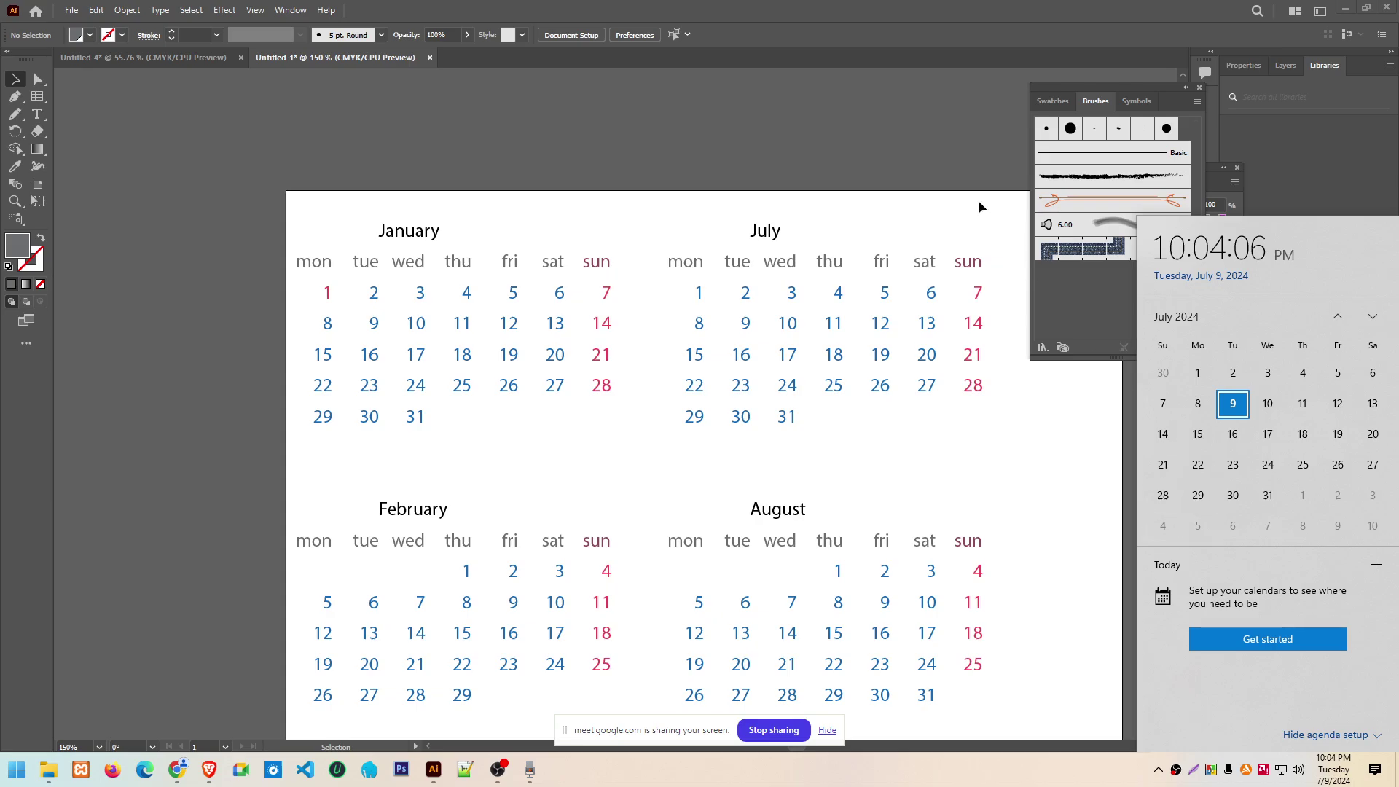
pyautogui.click(1023, 260)
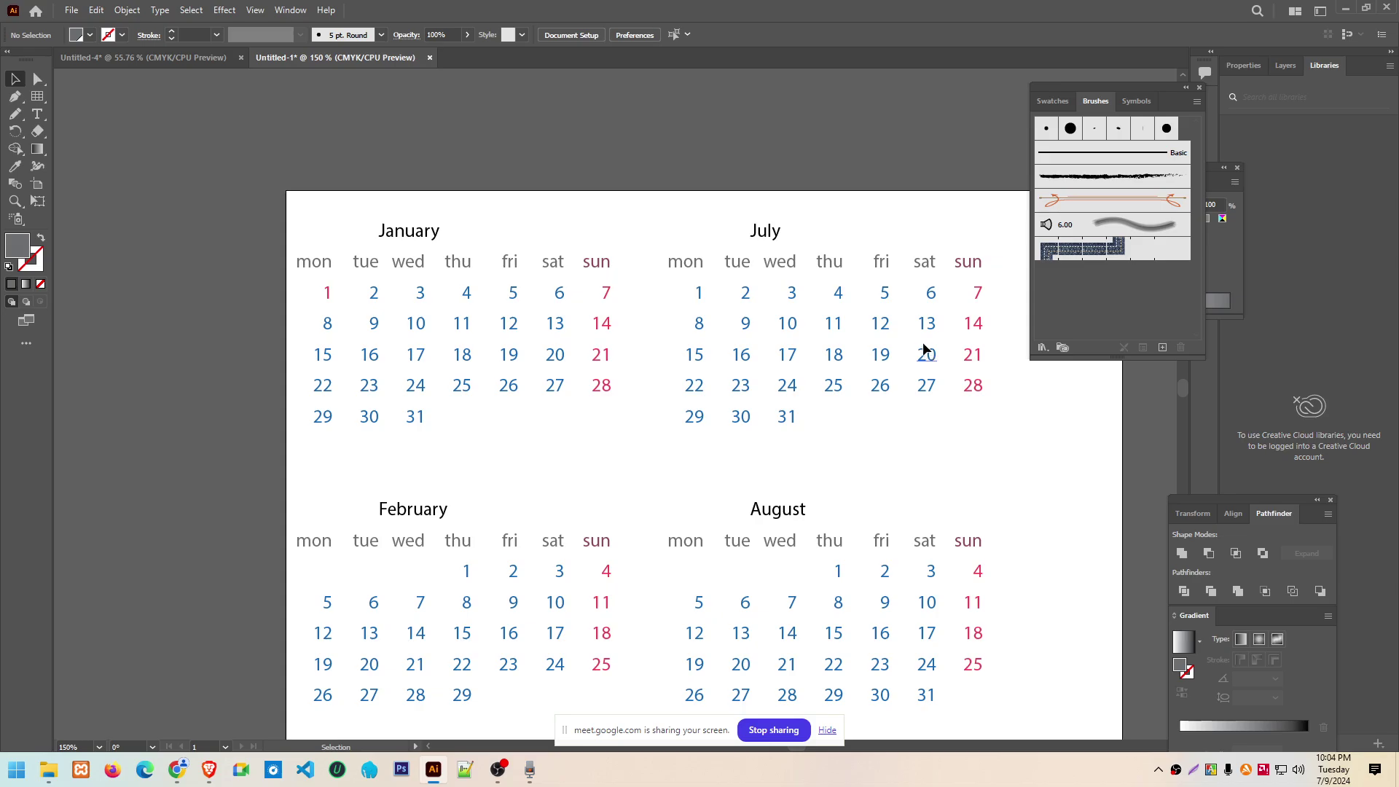
# Close the Untitled-4 document without saving its changes
pyautogui.click(689, 263)
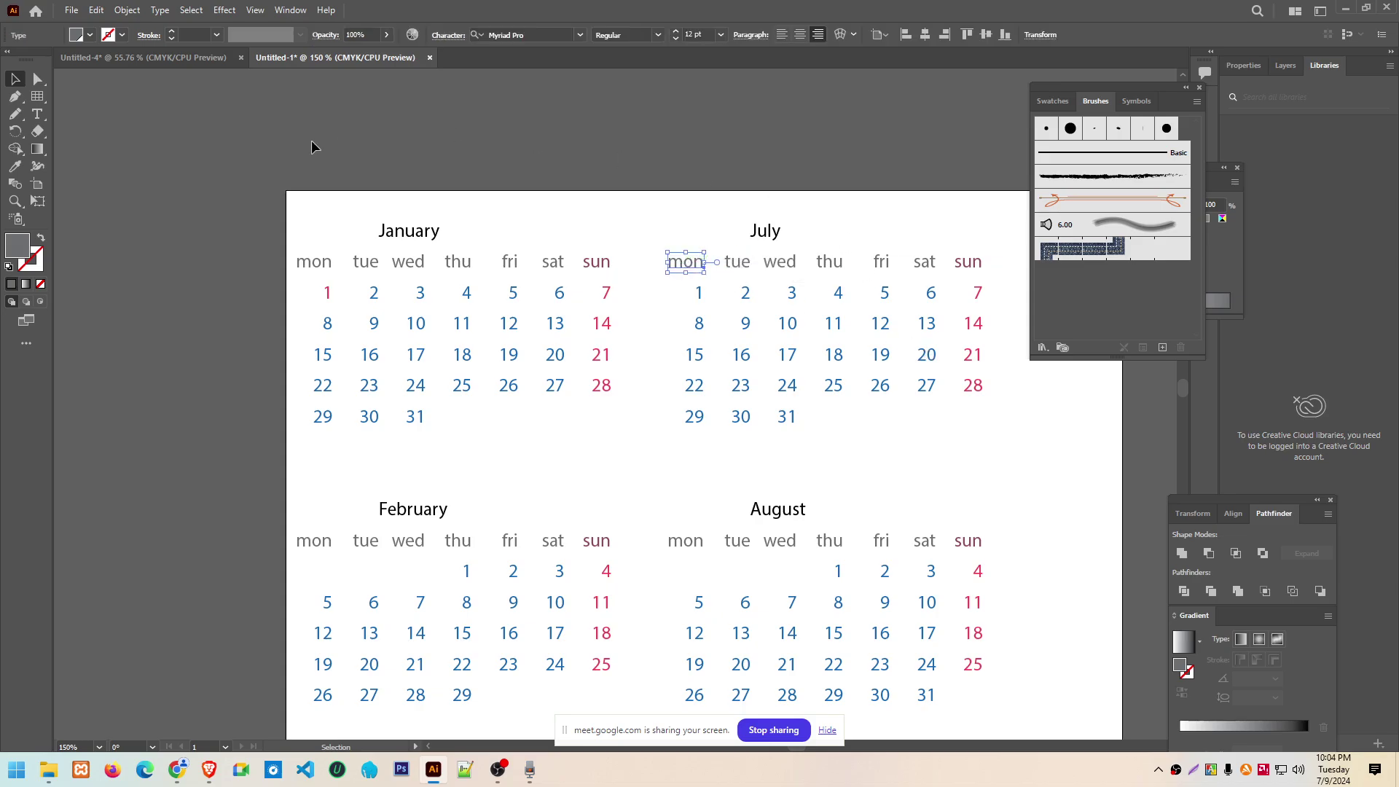
pyautogui.click(240, 58)
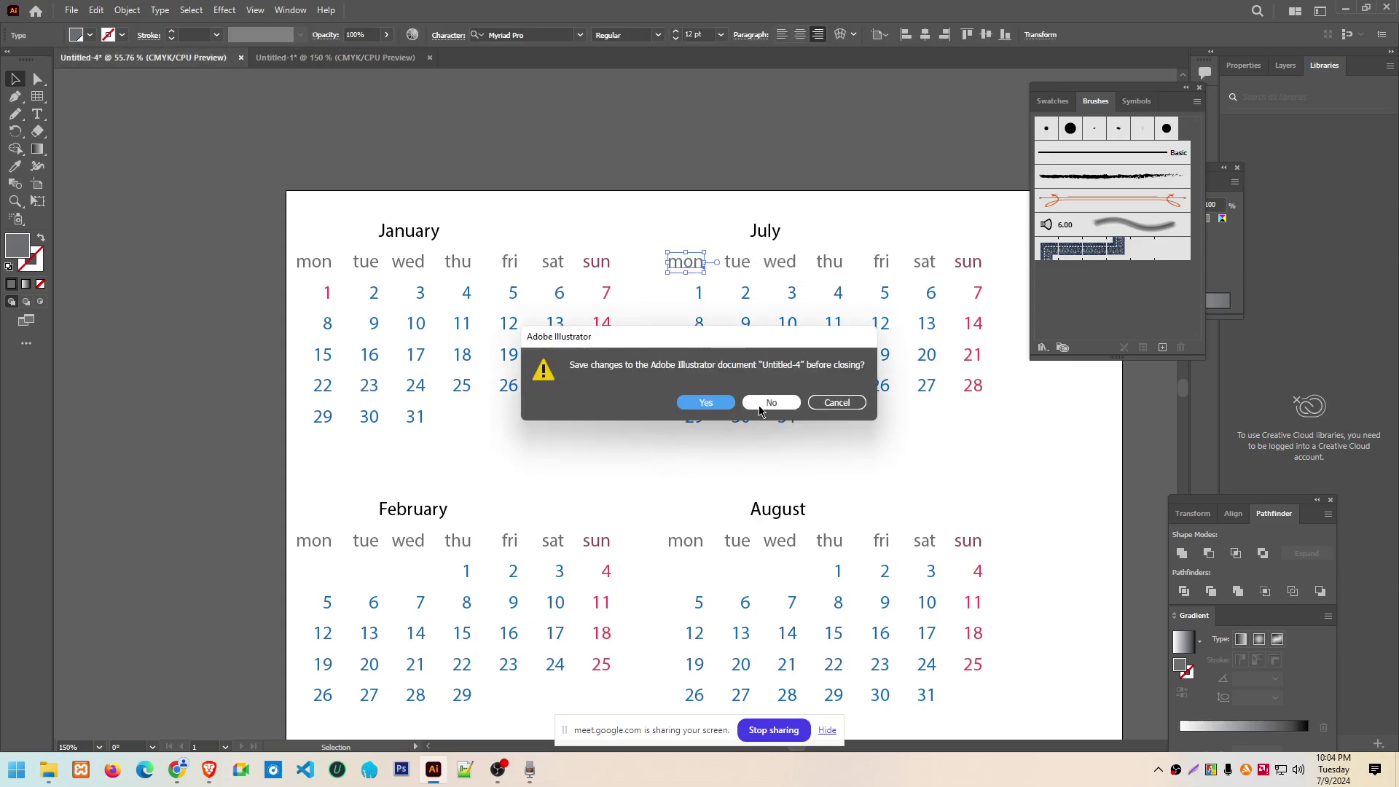
pyautogui.click(761, 406)
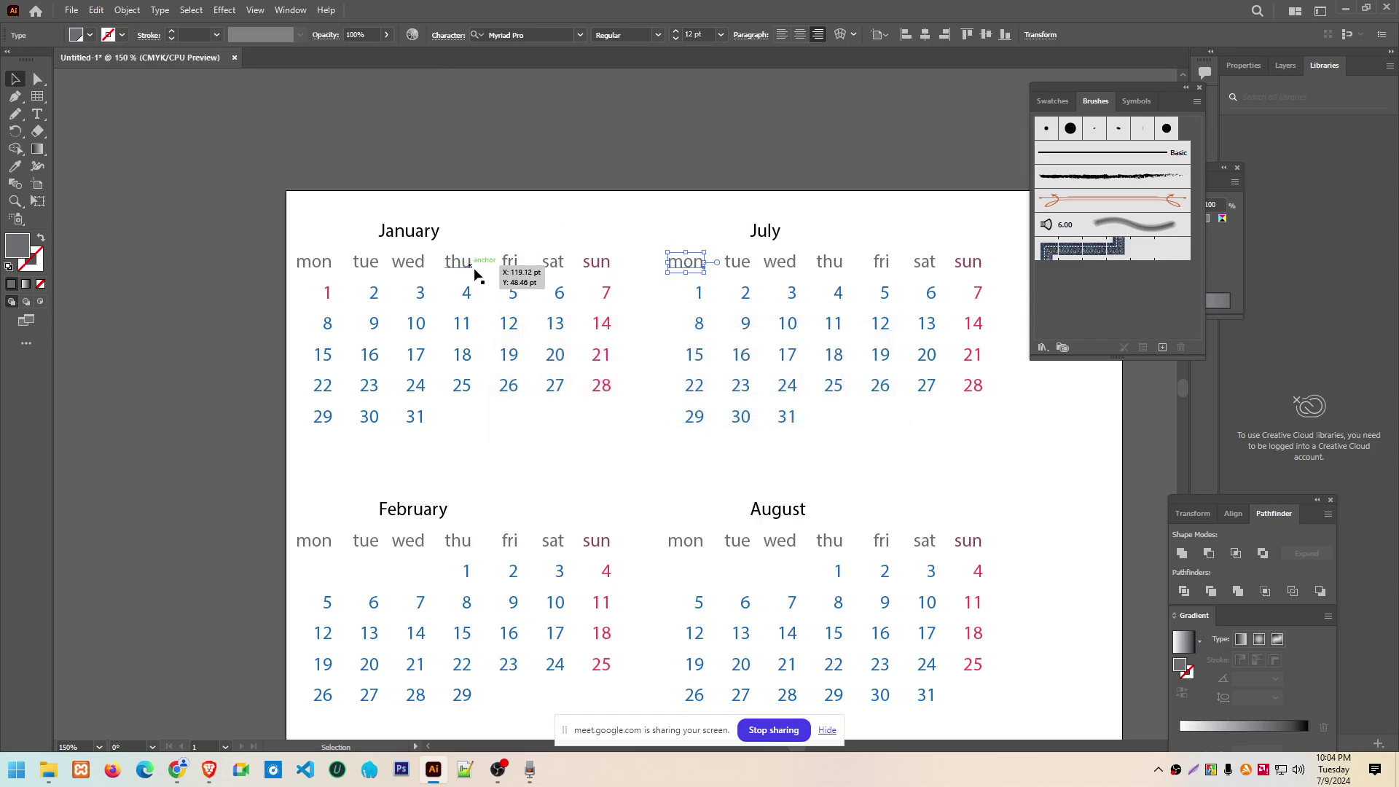
# Browse the Google calendar design image results in Brave, then return to Illustrator
pyautogui.moveTo(208, 769)
pyautogui.click(124, 678)
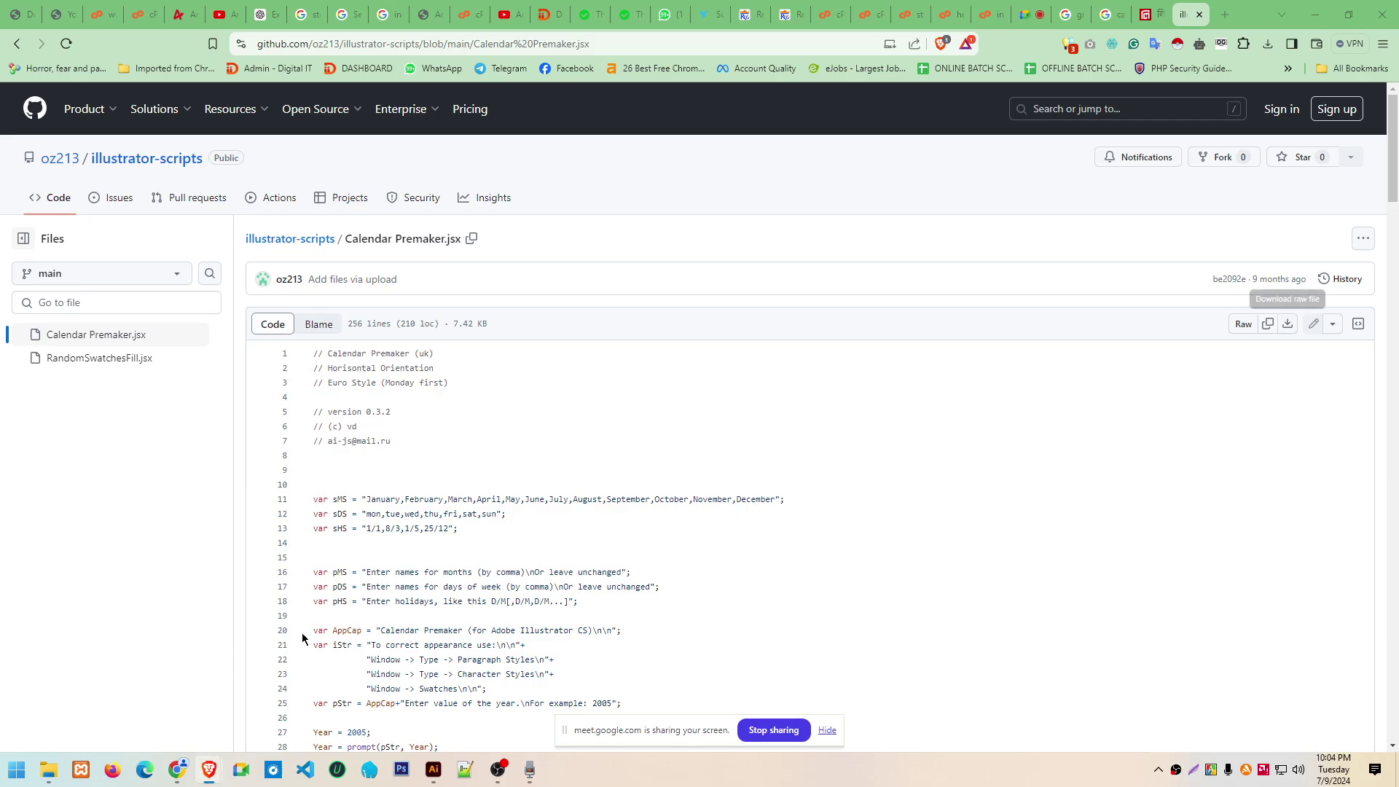
pyautogui.click(1071, 15)
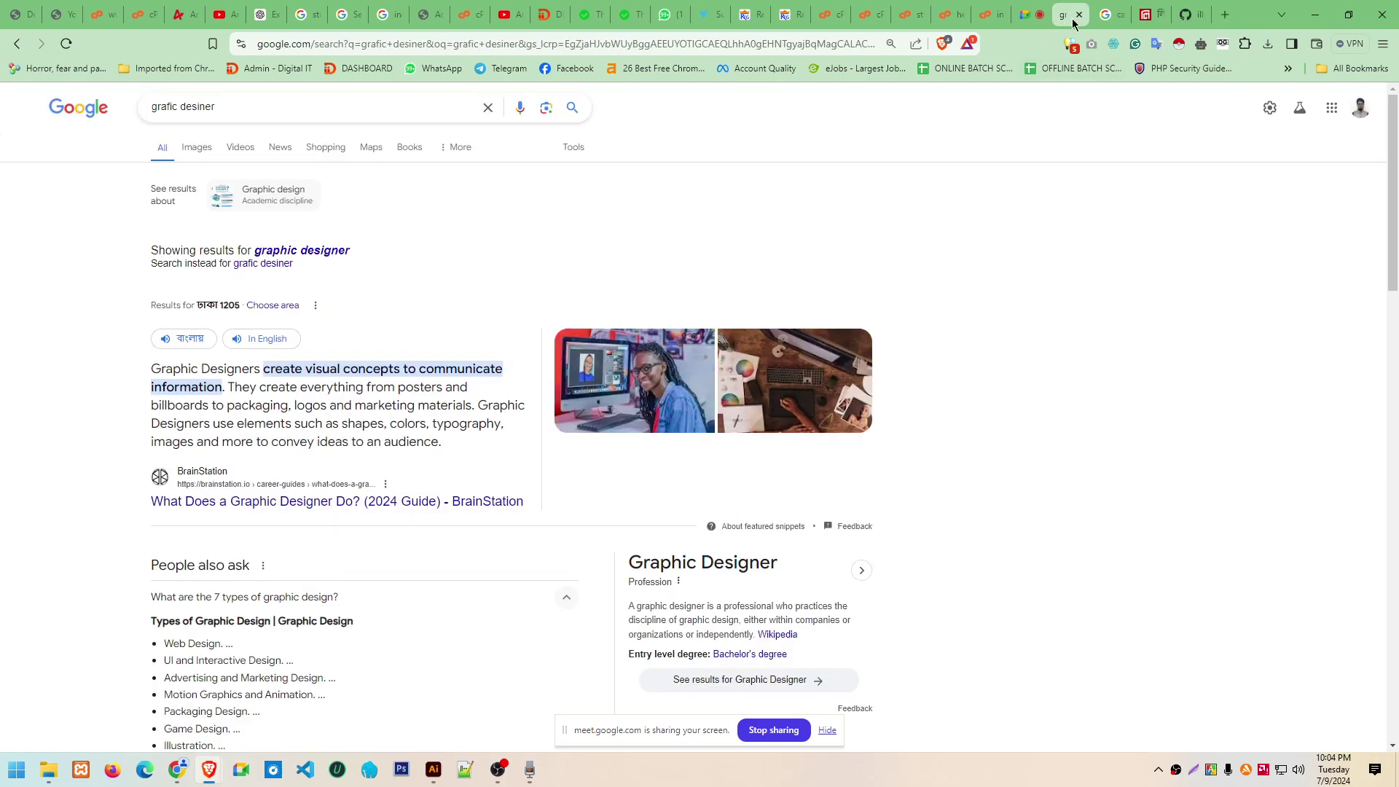
pyautogui.click(1107, 14)
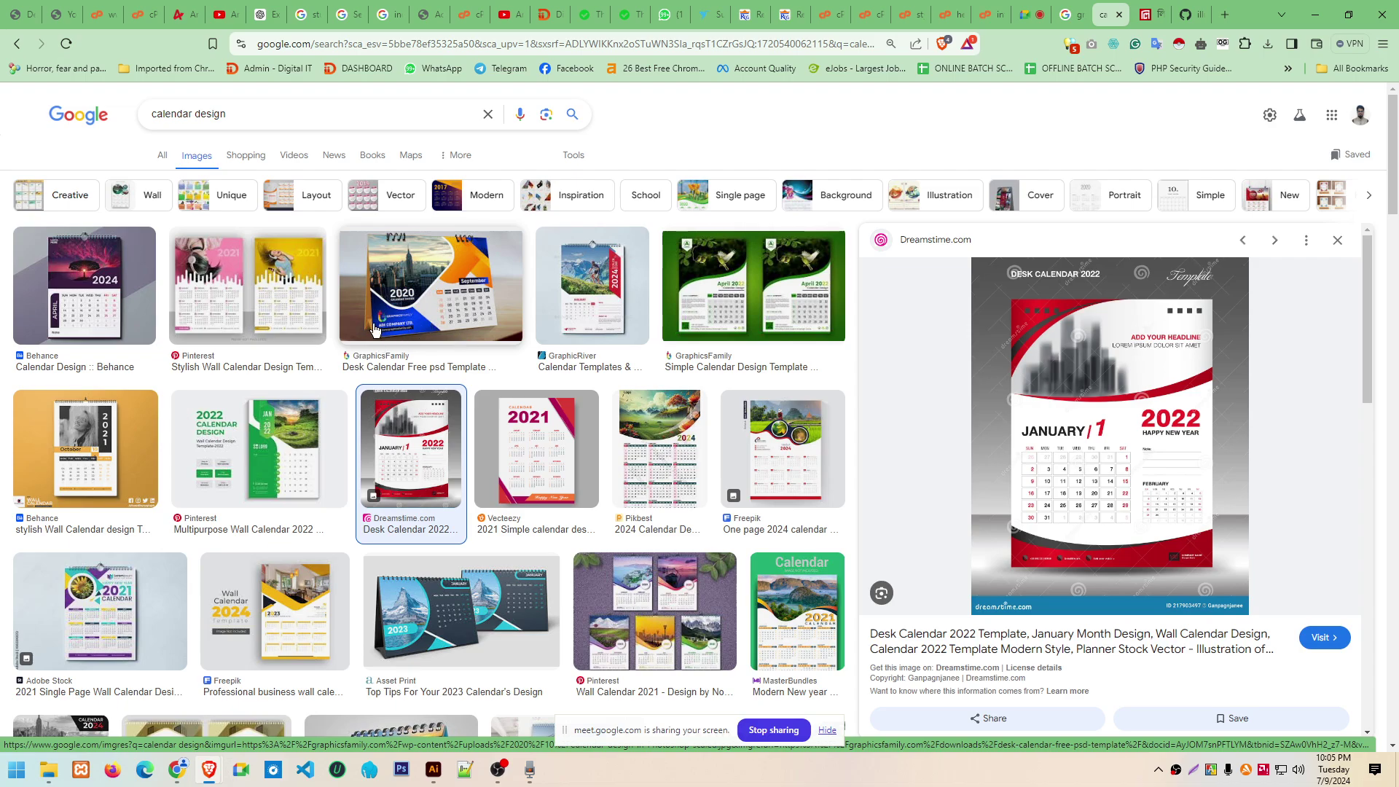
pyautogui.click(434, 770)
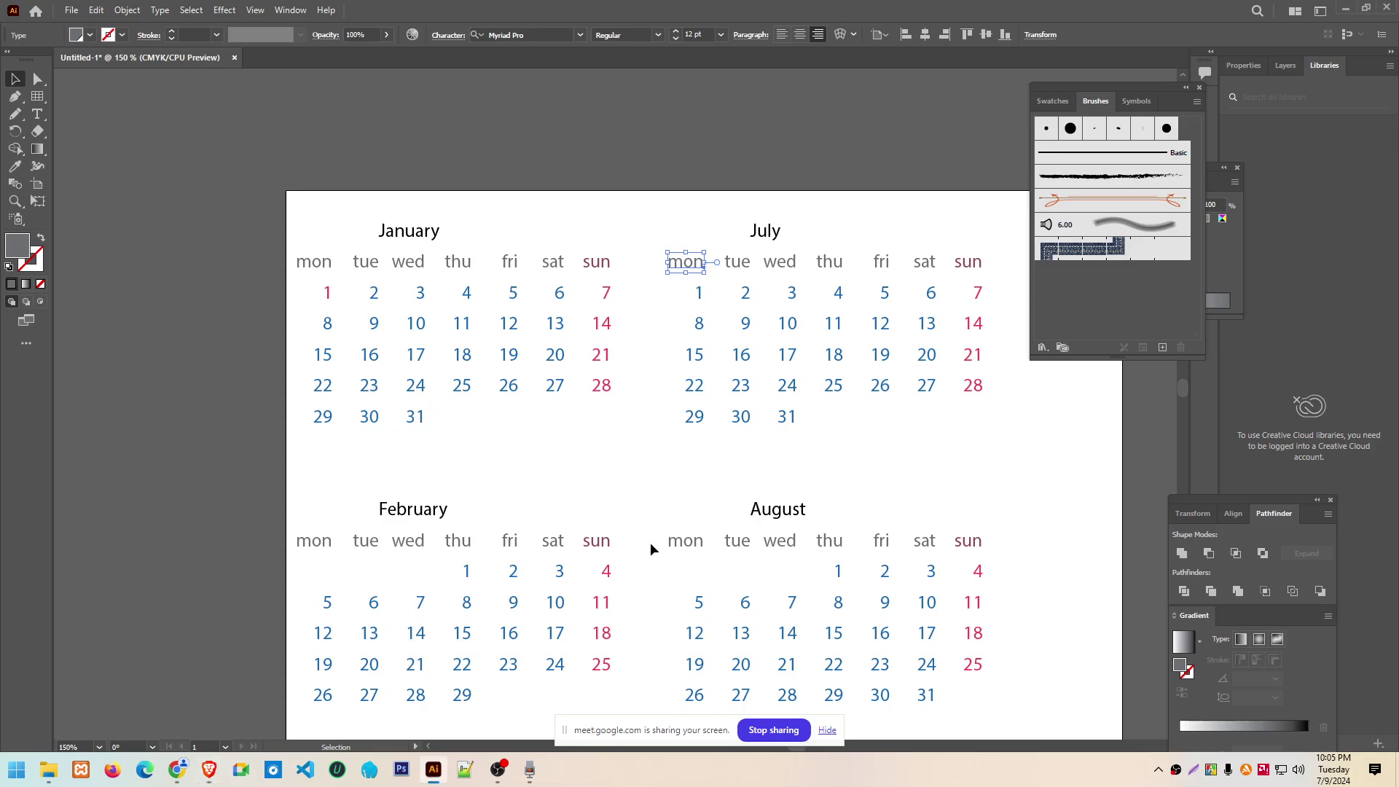
# Create a new document in inches, 3 wide by 4 tall
pyautogui.click(71, 10)
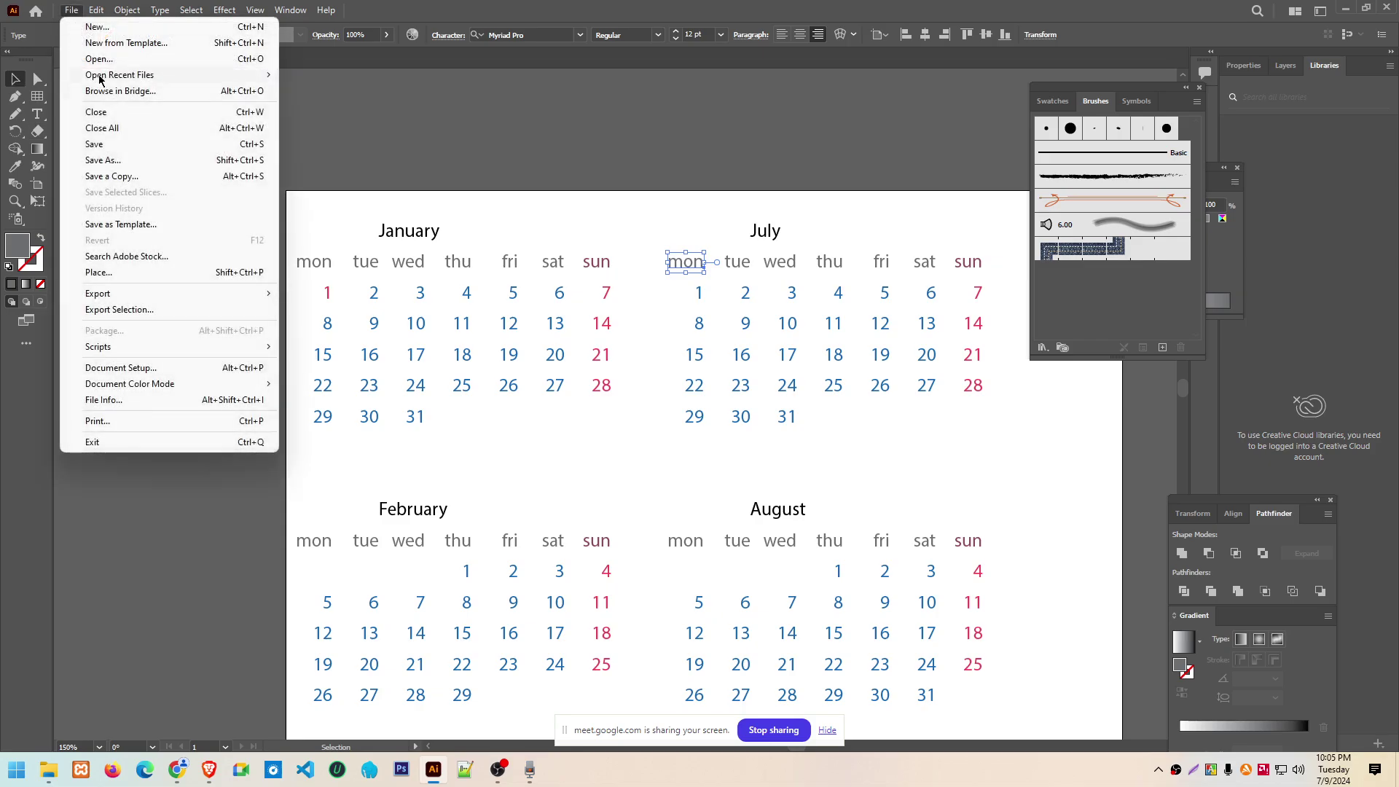
pyautogui.click(101, 29)
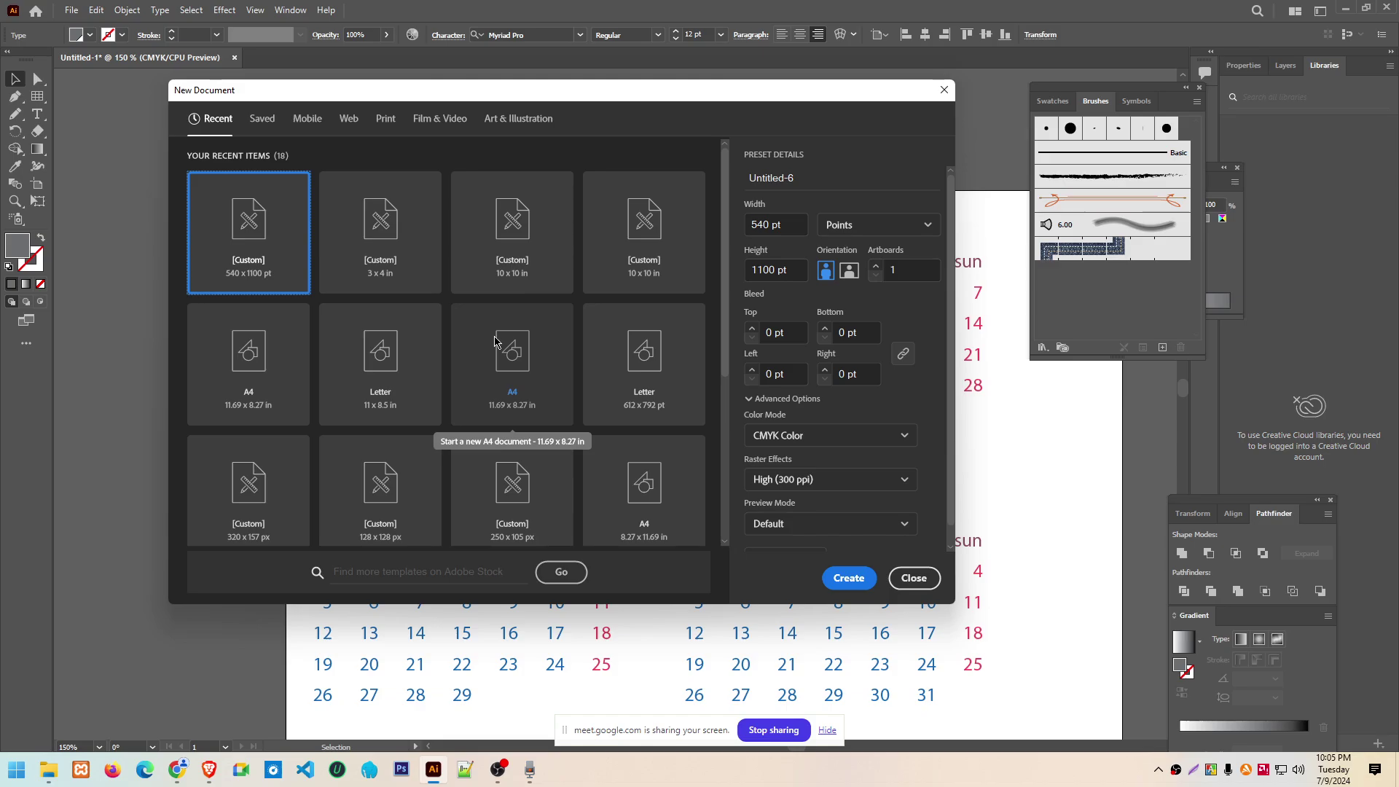
pyautogui.click(860, 225)
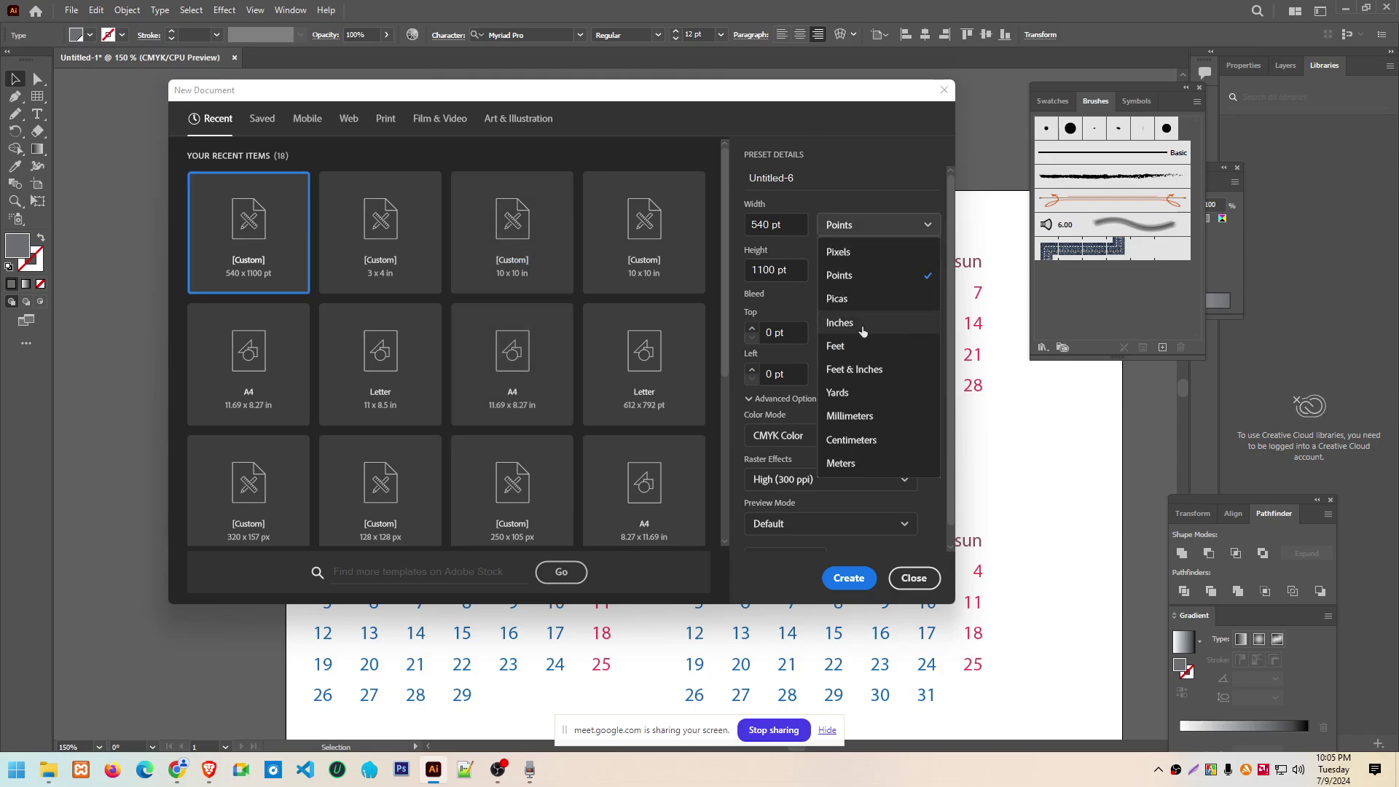
pyautogui.press('Escape')
pyautogui.click(794, 224)
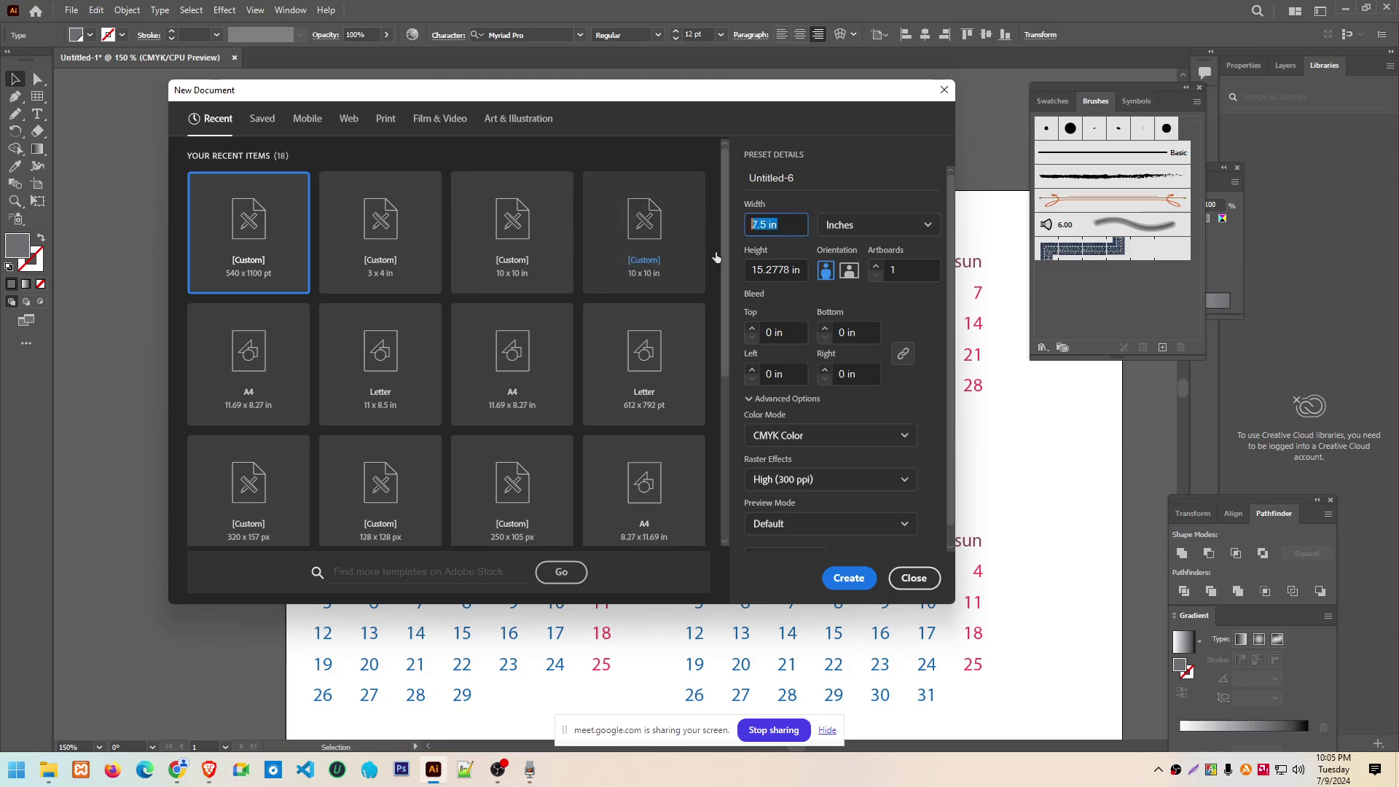
pyautogui.write('3')
pyautogui.tripleClick(777, 279)
pyautogui.press('BackSpace')
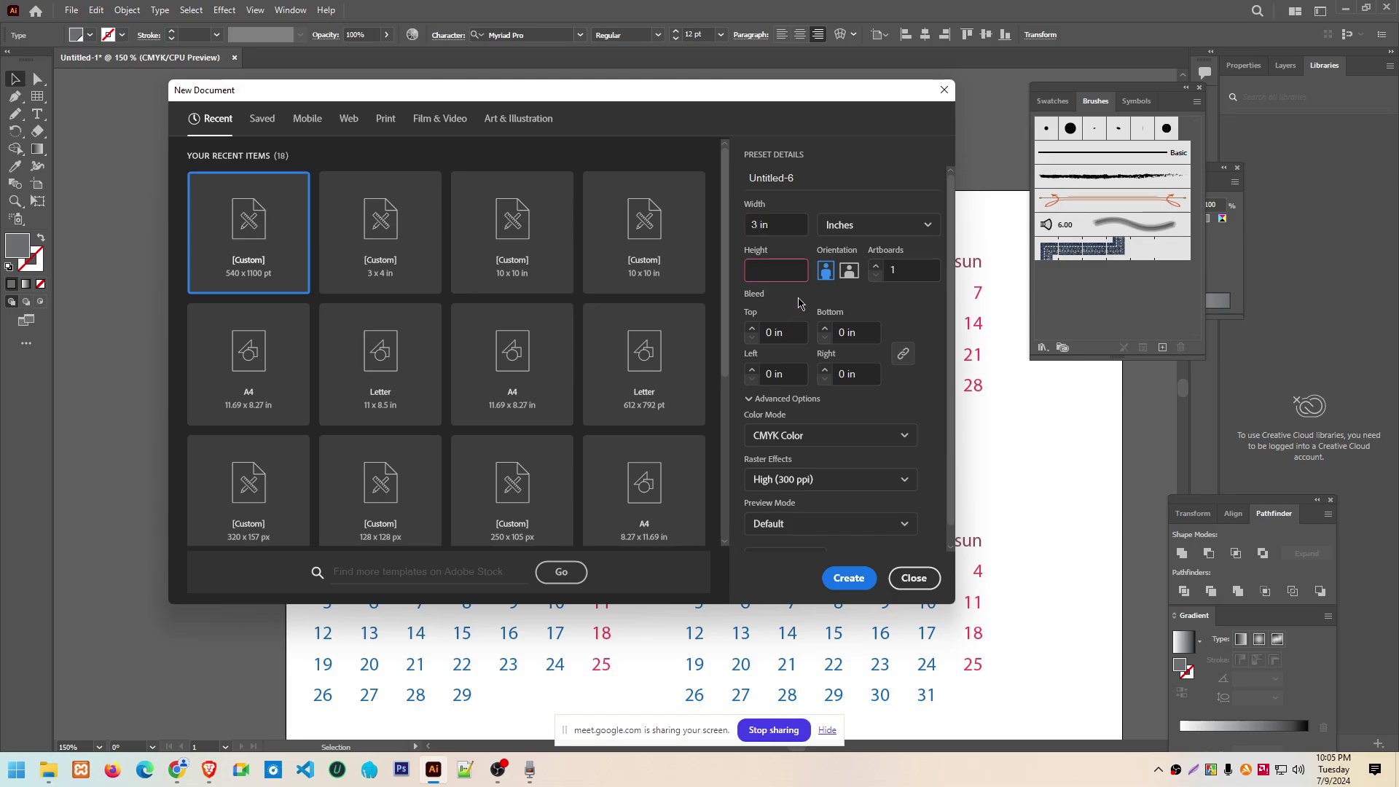
pyautogui.write('4')
pyautogui.click(786, 399)
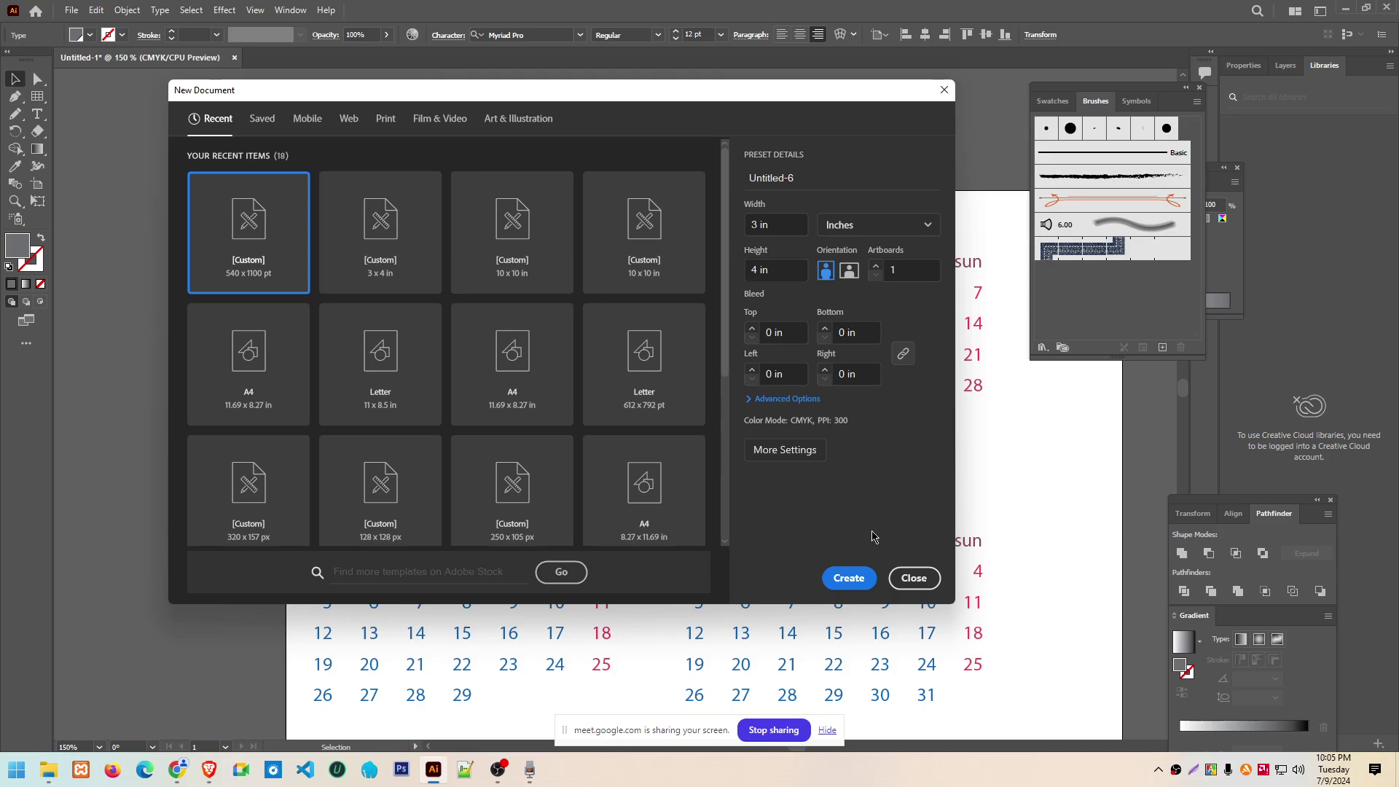
pyautogui.click(849, 578)
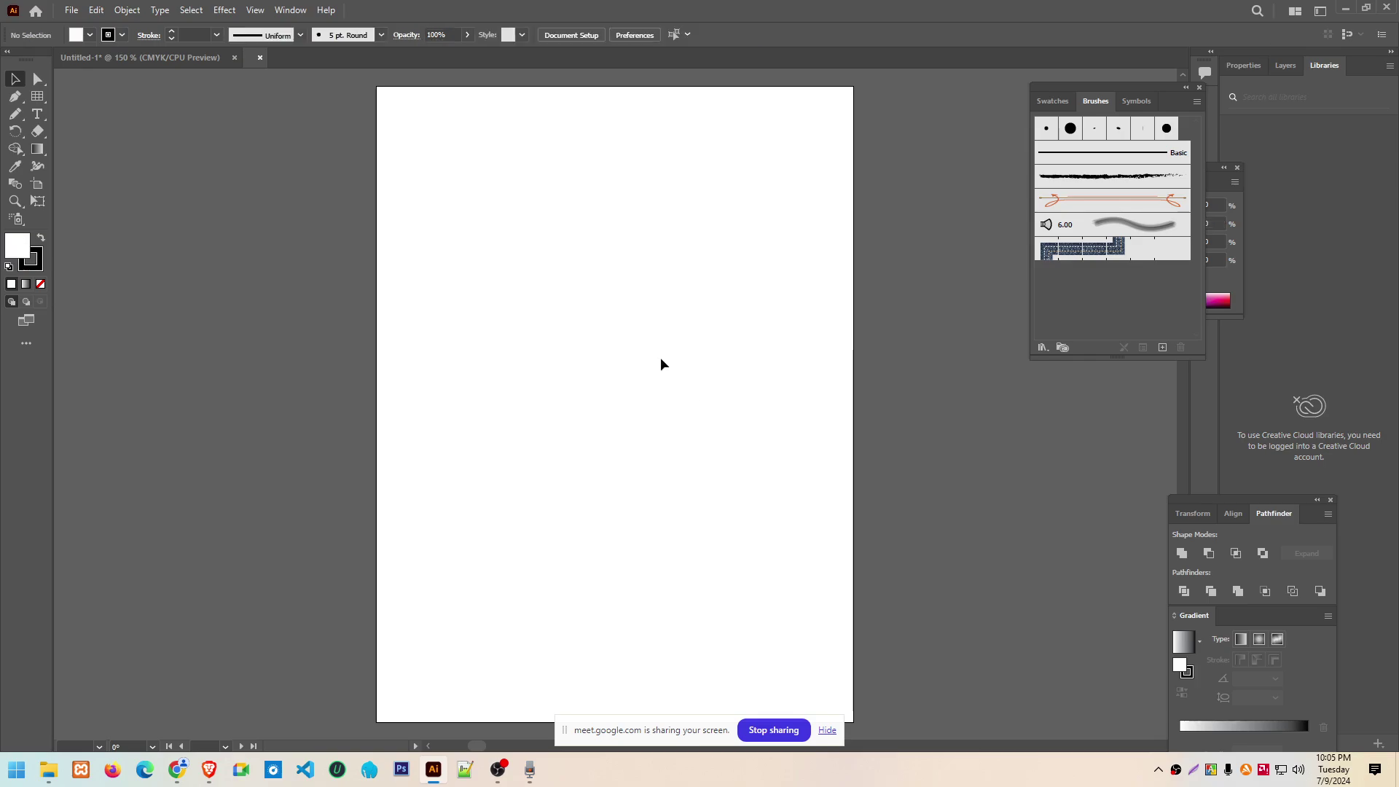
pyautogui.hotkey('ctrl', '1')
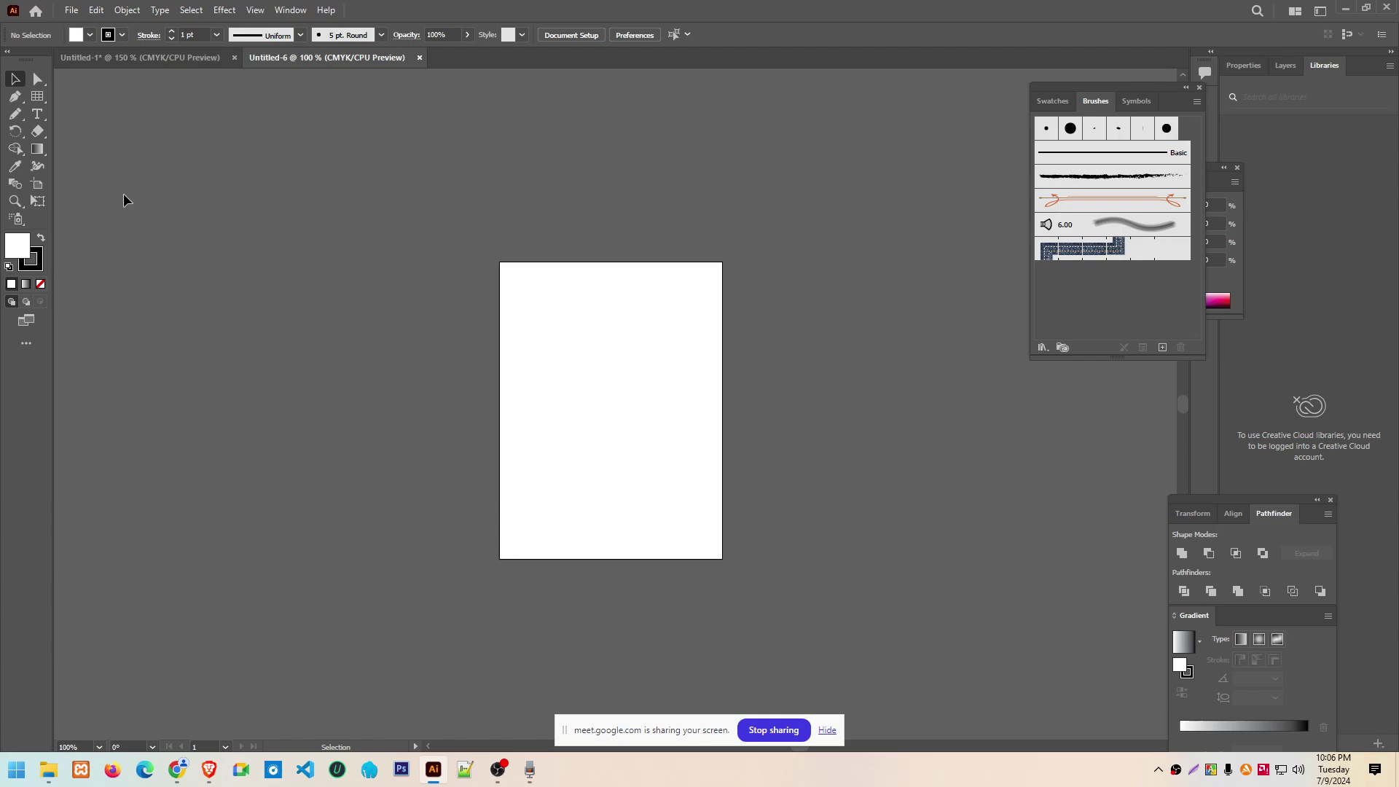
pyautogui.moveTo(15, 97); pyautogui.dragTo(90, 109)
pyautogui.press('alt')
pyautogui.scroll(1, 602, 386)
pyautogui.scroll(1, 602, 387)
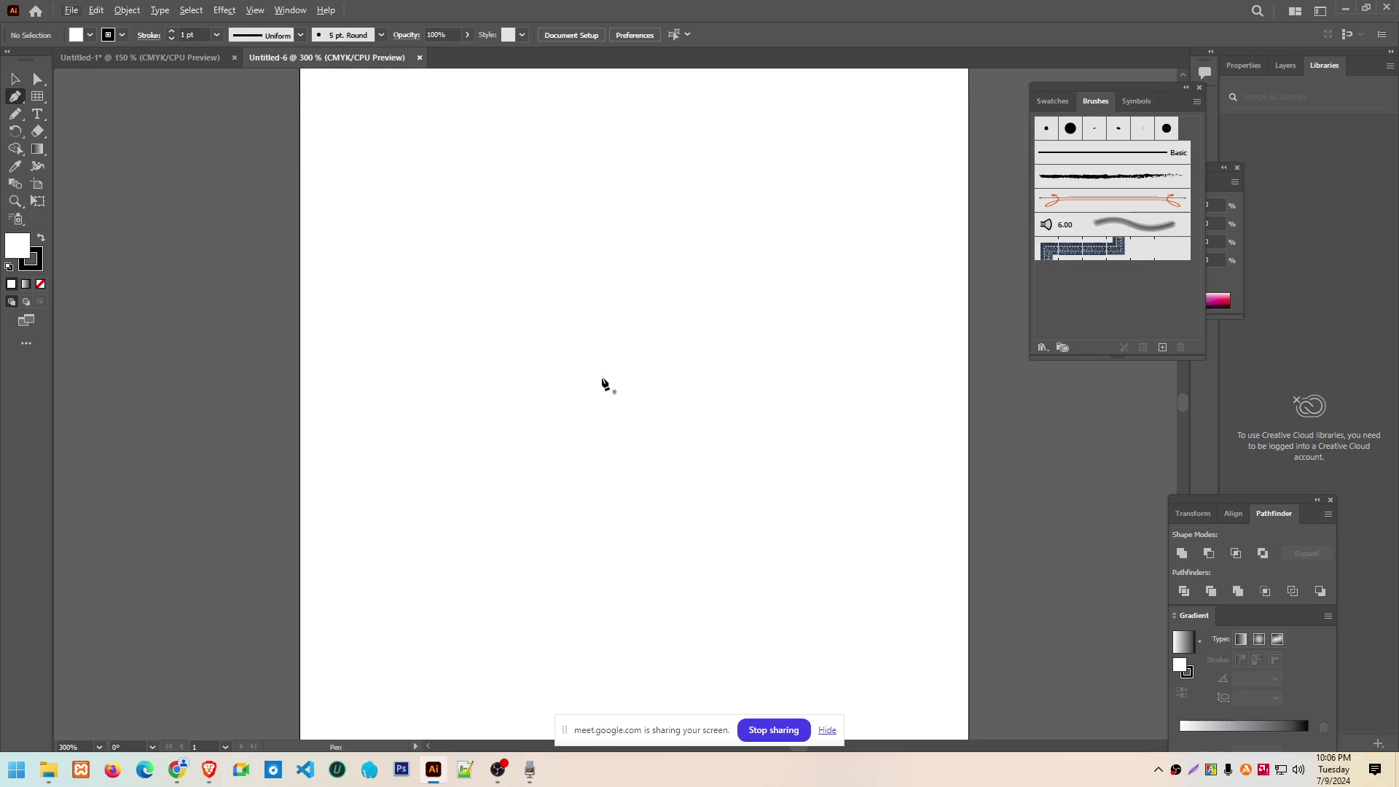
pyautogui.keyDown('alt'); pyautogui.scroll(-1, 602, 385); pyautogui.keyUp('alt')
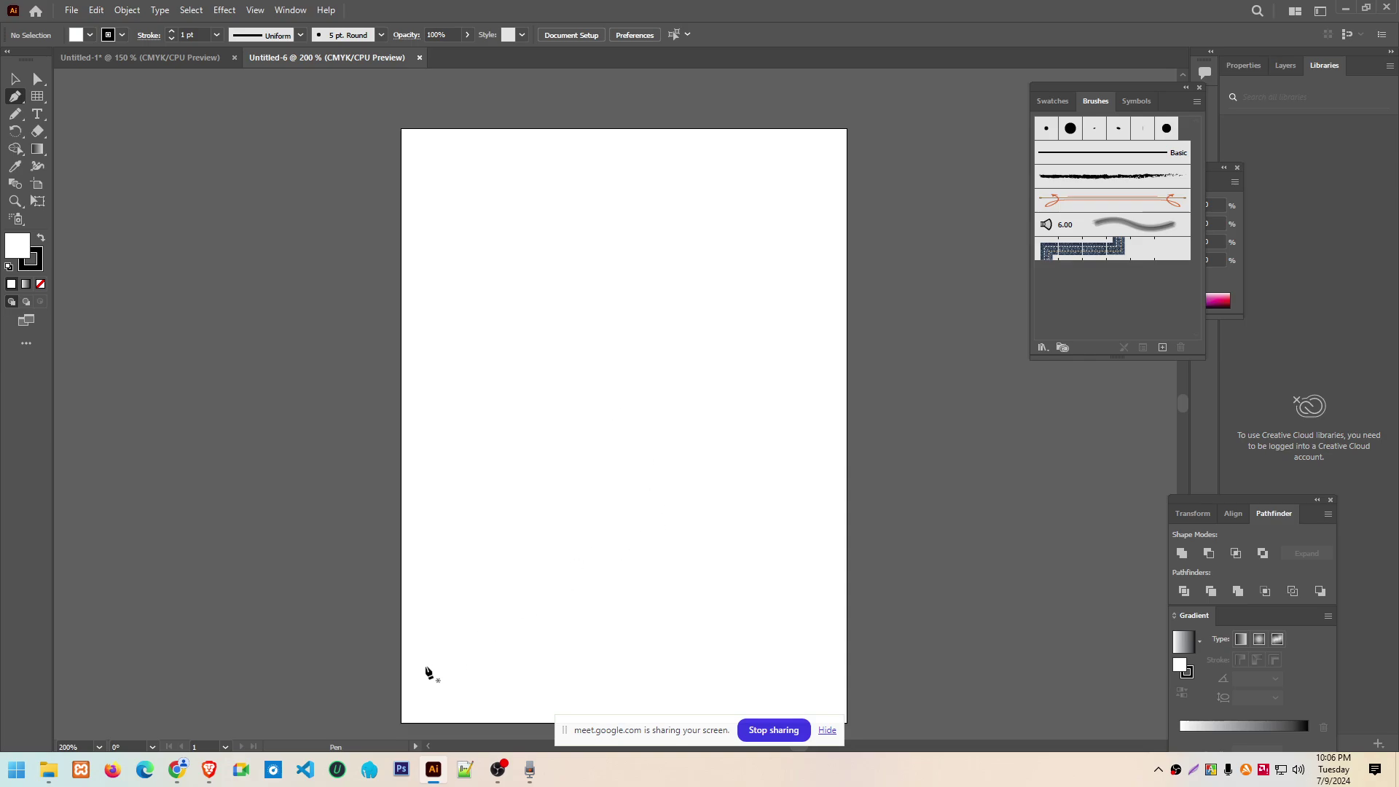
pyautogui.scroll(-3, 549, 534)
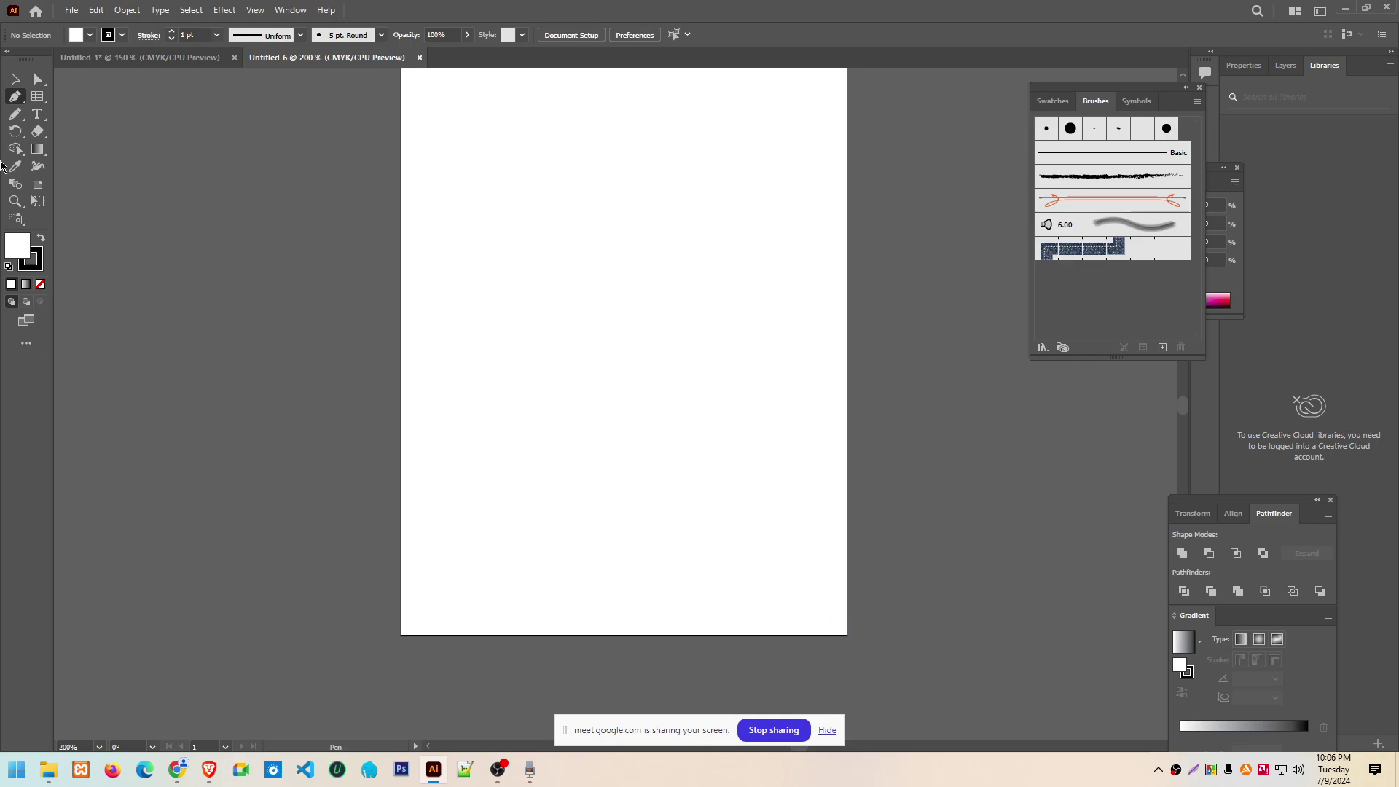
pyautogui.press('v')
# Draw a full-width rectangle along the artboard bottom with green fill and no stroke
pyautogui.rightClick(37, 97)
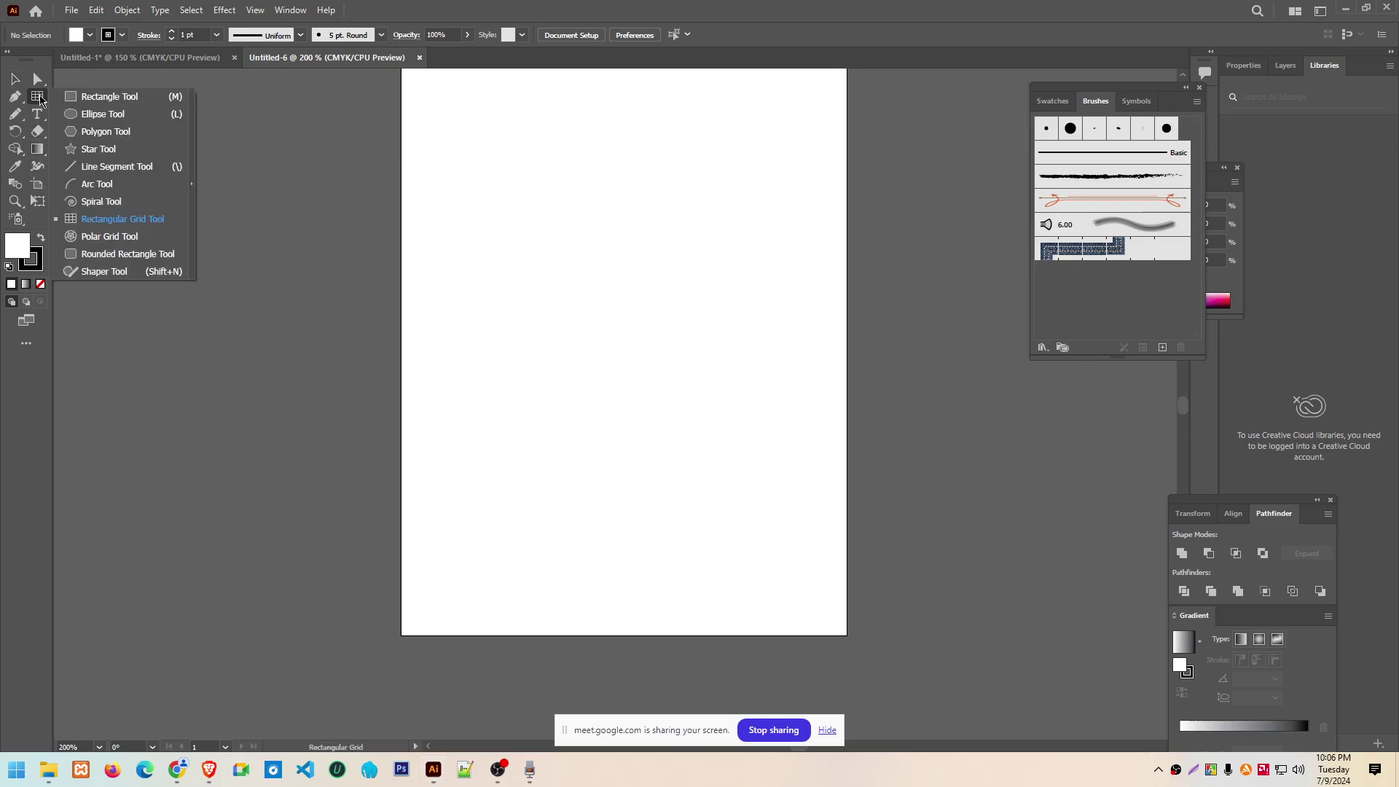
pyautogui.click(95, 96)
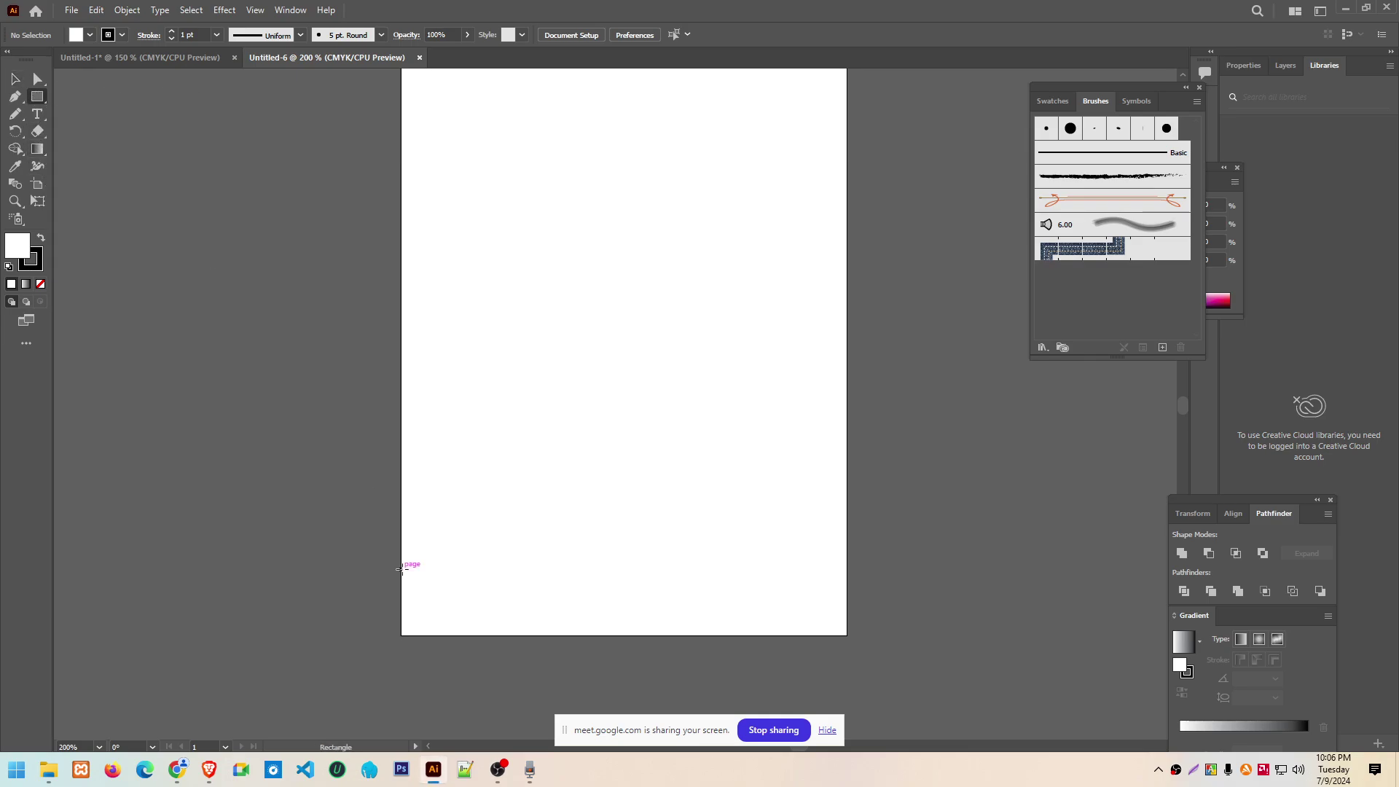
pyautogui.moveTo(401, 569); pyautogui.dragTo(847, 635)
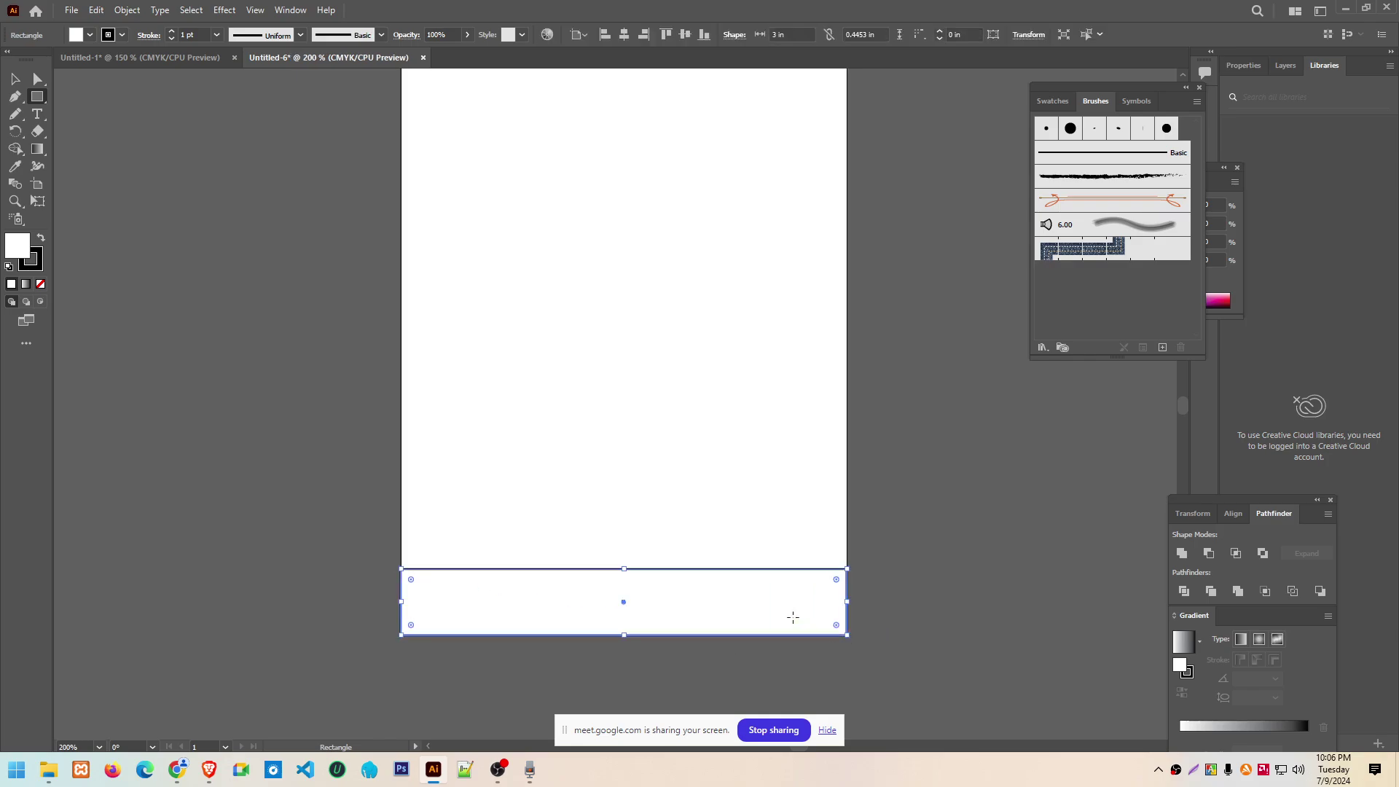
pyautogui.click(90, 35)
pyautogui.click(71, 59)
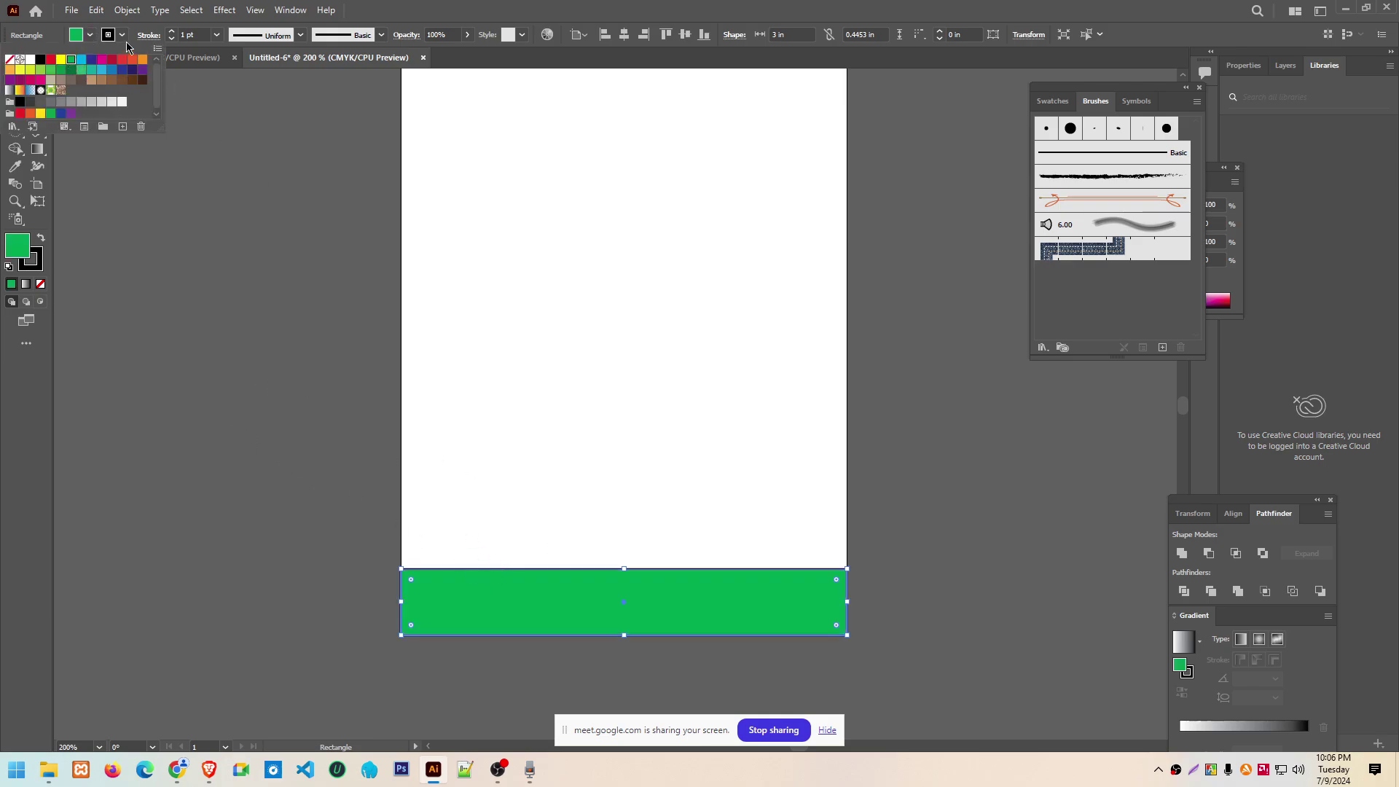
pyautogui.click(171, 38)
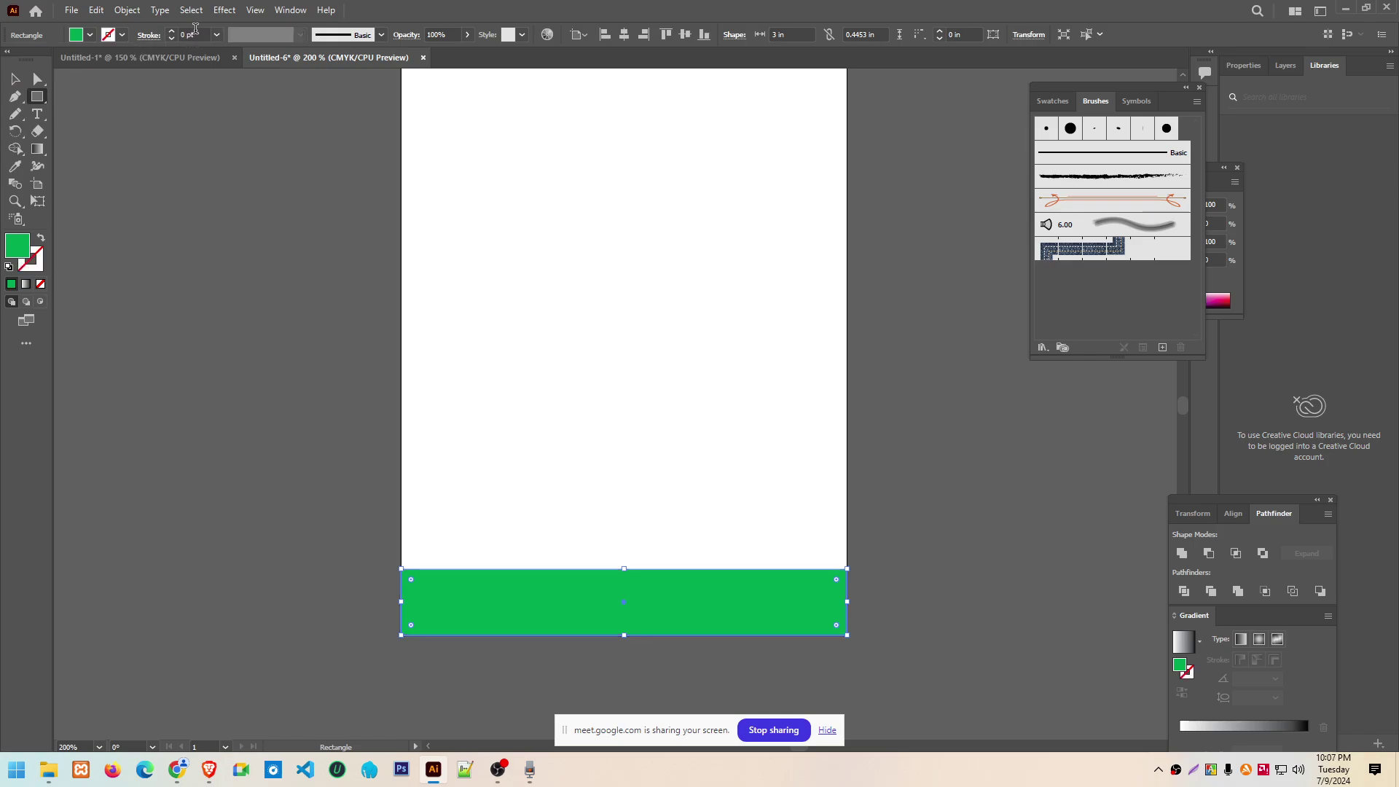
# Draw a second, larger rectangle directly above the green band
pyautogui.click(16, 78)
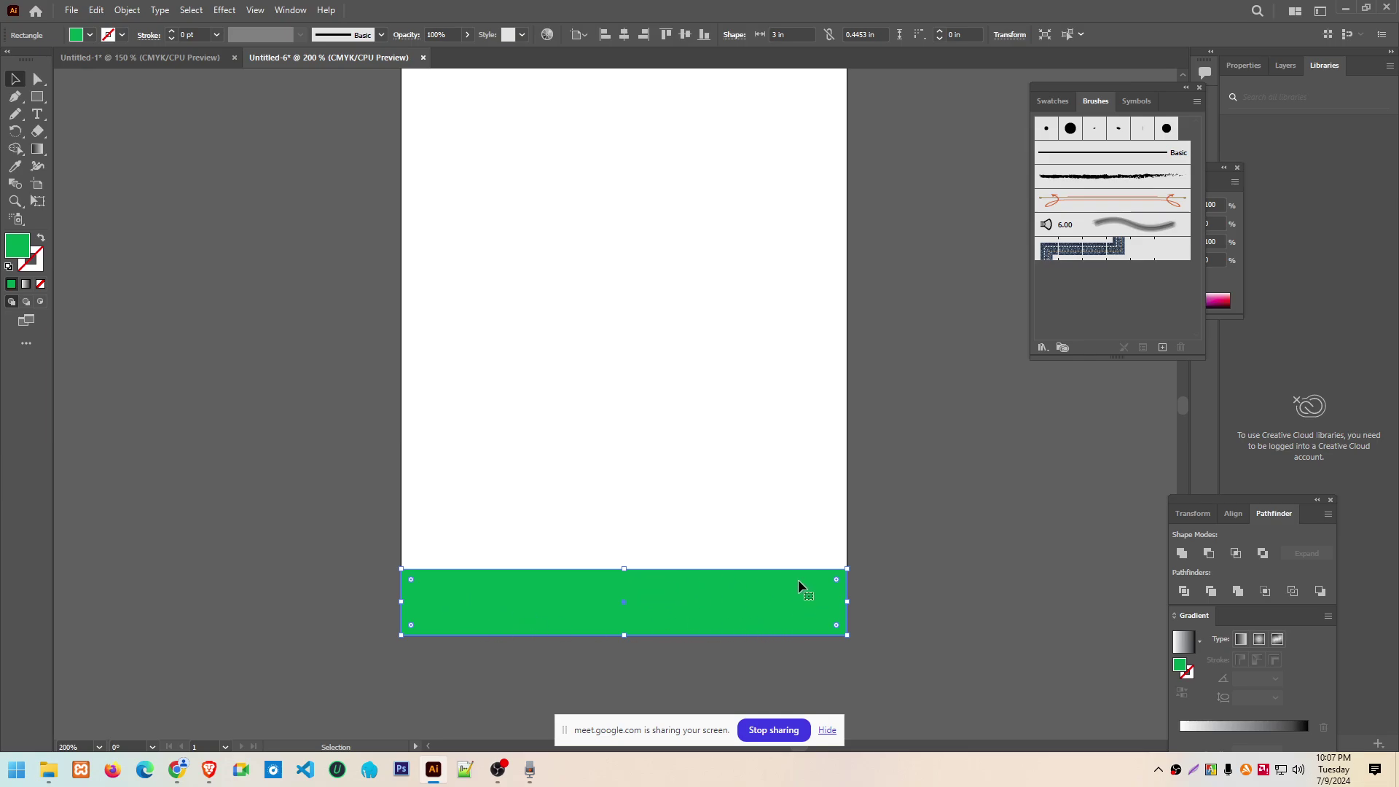
pyautogui.scroll(1, 631, 422)
pyautogui.scroll(-1, 633, 419)
pyautogui.click(37, 96)
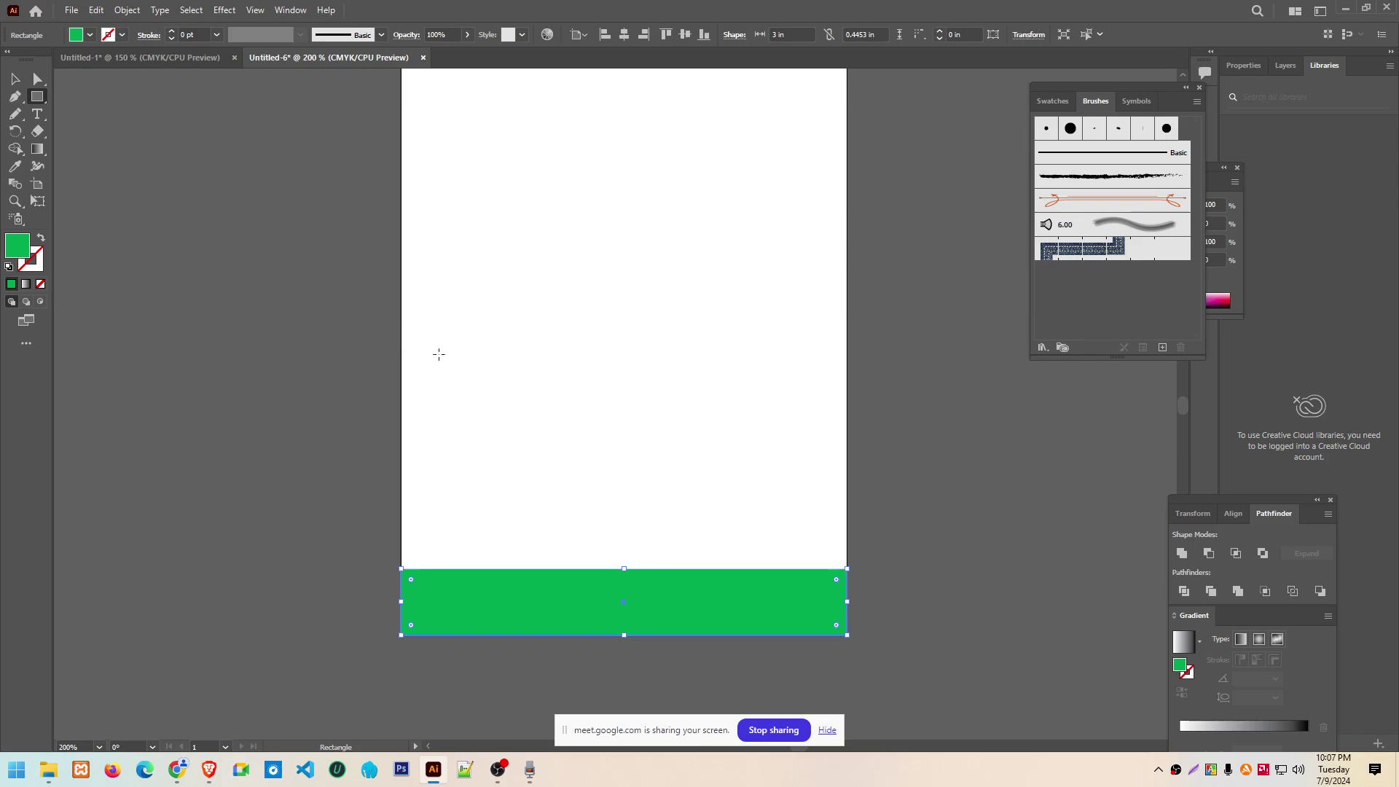
pyautogui.moveTo(400, 236); pyautogui.dragTo(847, 569)
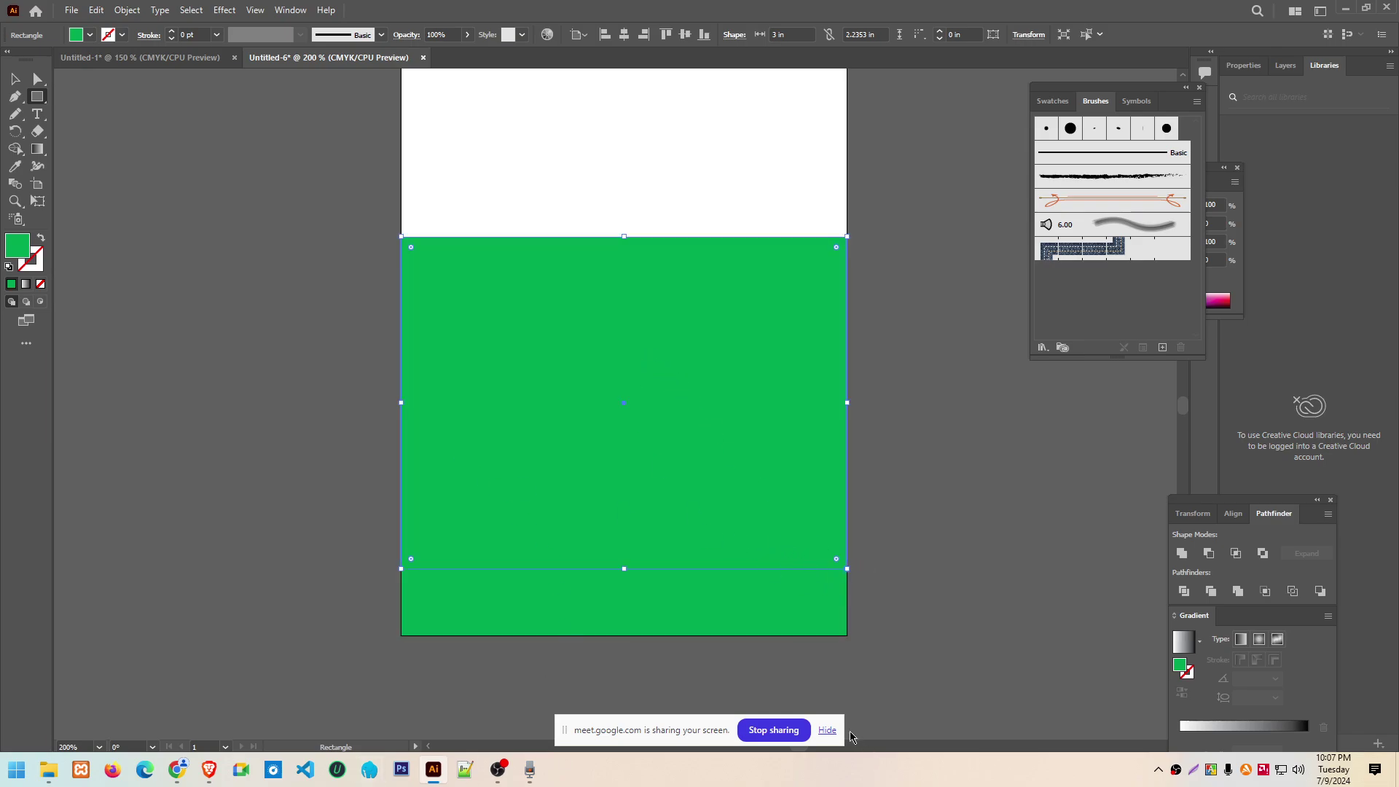
# Fill the upper rectangle dark blue and drag its top edge down to shorten it
pyautogui.scroll(2, 555, 382)
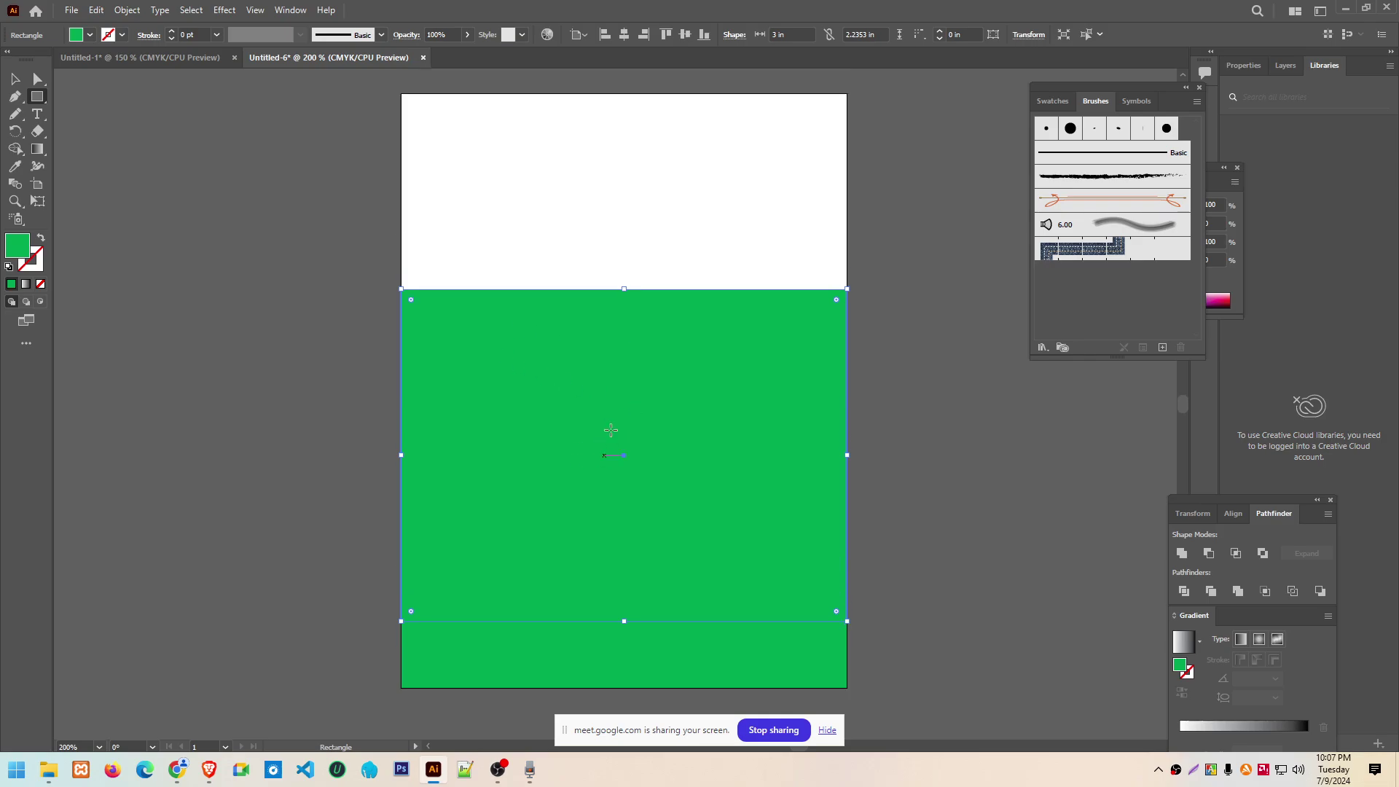
pyautogui.click(90, 35)
pyautogui.click(92, 60)
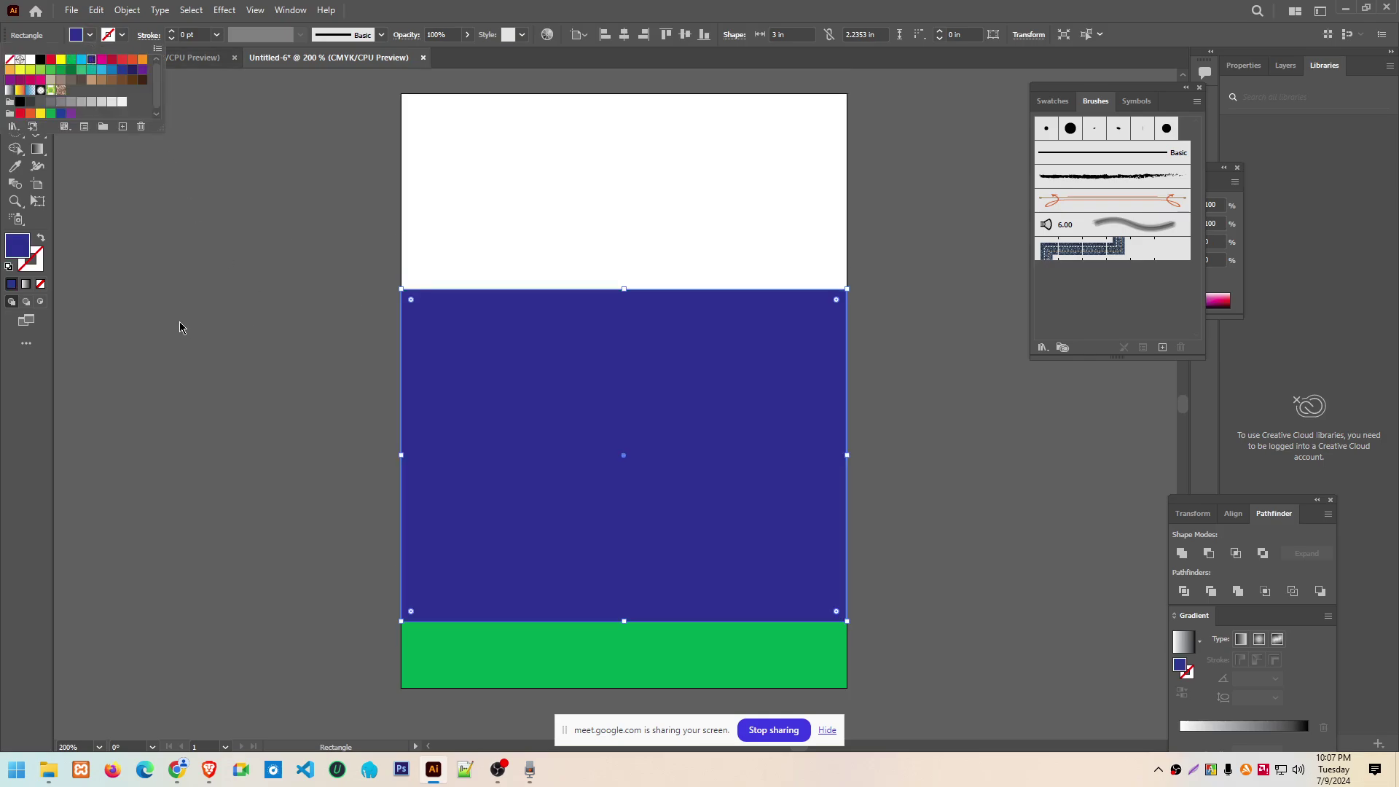
pyautogui.click(95, 197)
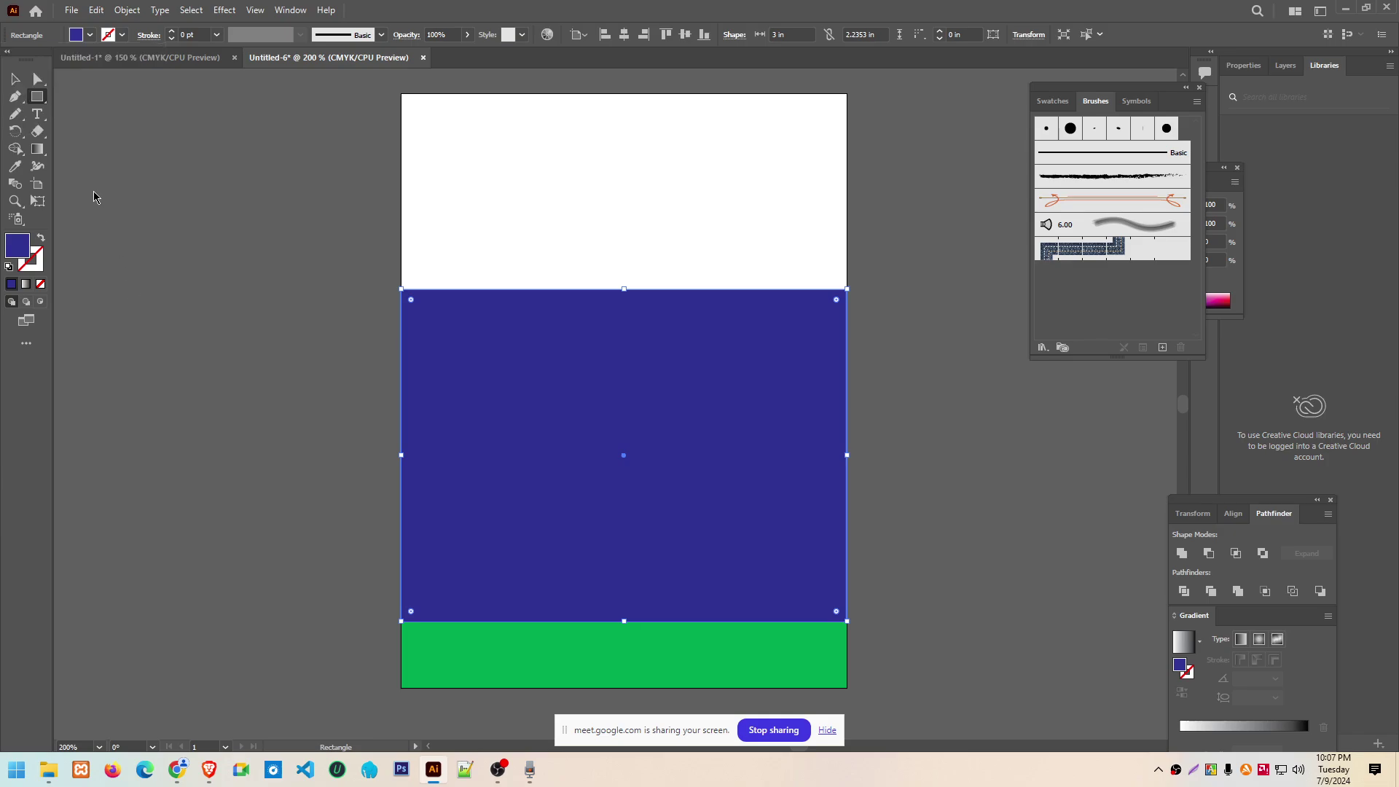
pyautogui.scroll(3, 597, 428)
pyautogui.scroll(-3, 598, 428)
pyautogui.moveTo(624, 289); pyautogui.dragTo(622, 337)
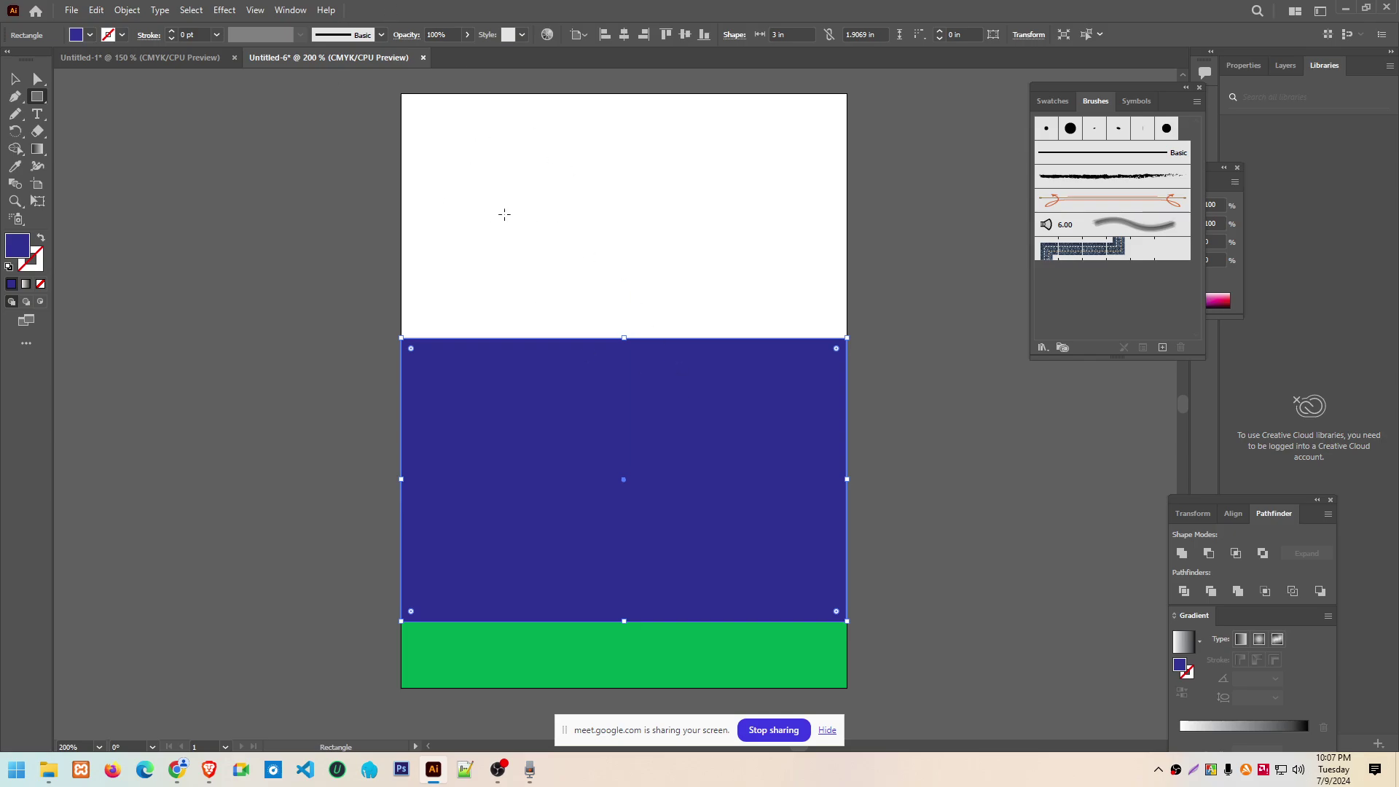
pyautogui.click(14, 98)
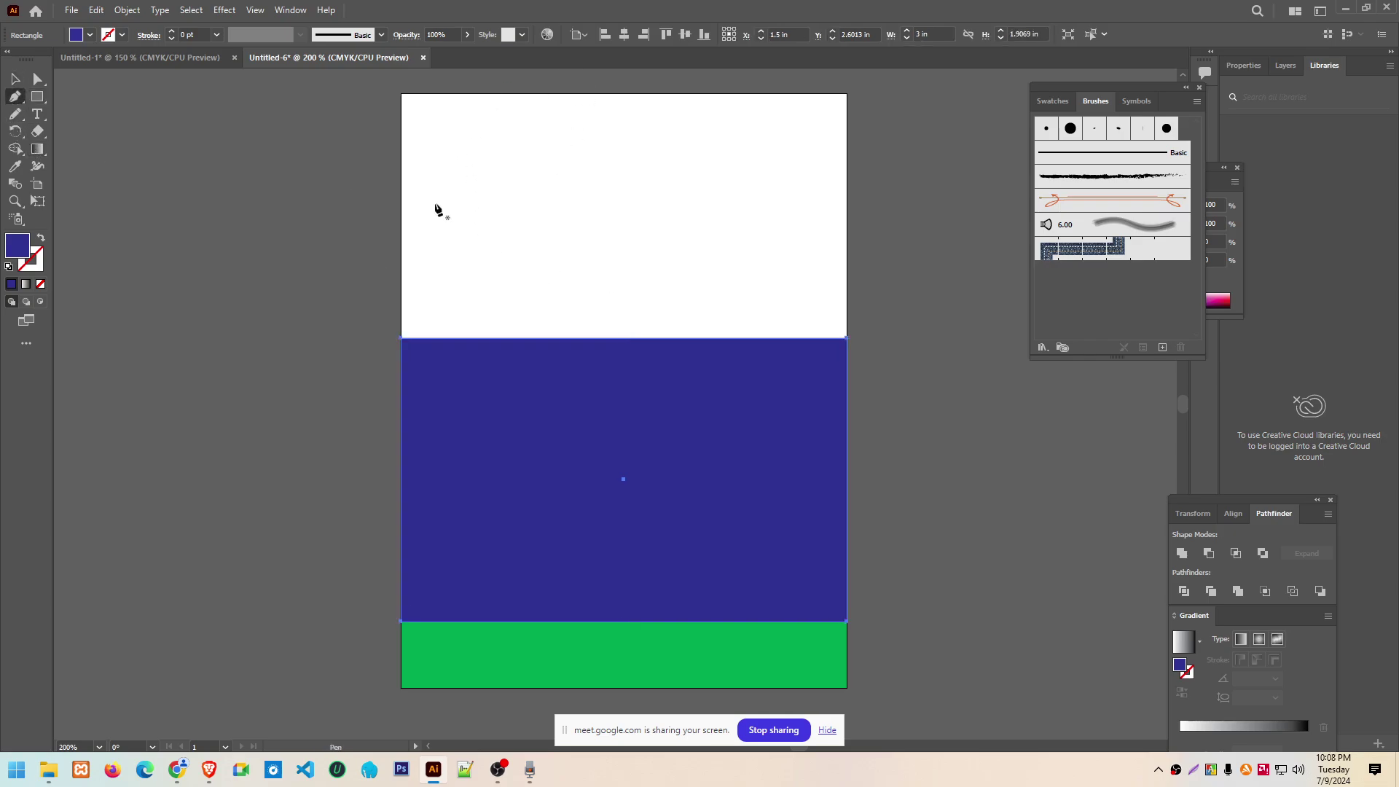
# Show rulers with Ctrl+R and pull a horizontal guide down from the top ruler
pyautogui.press('v')
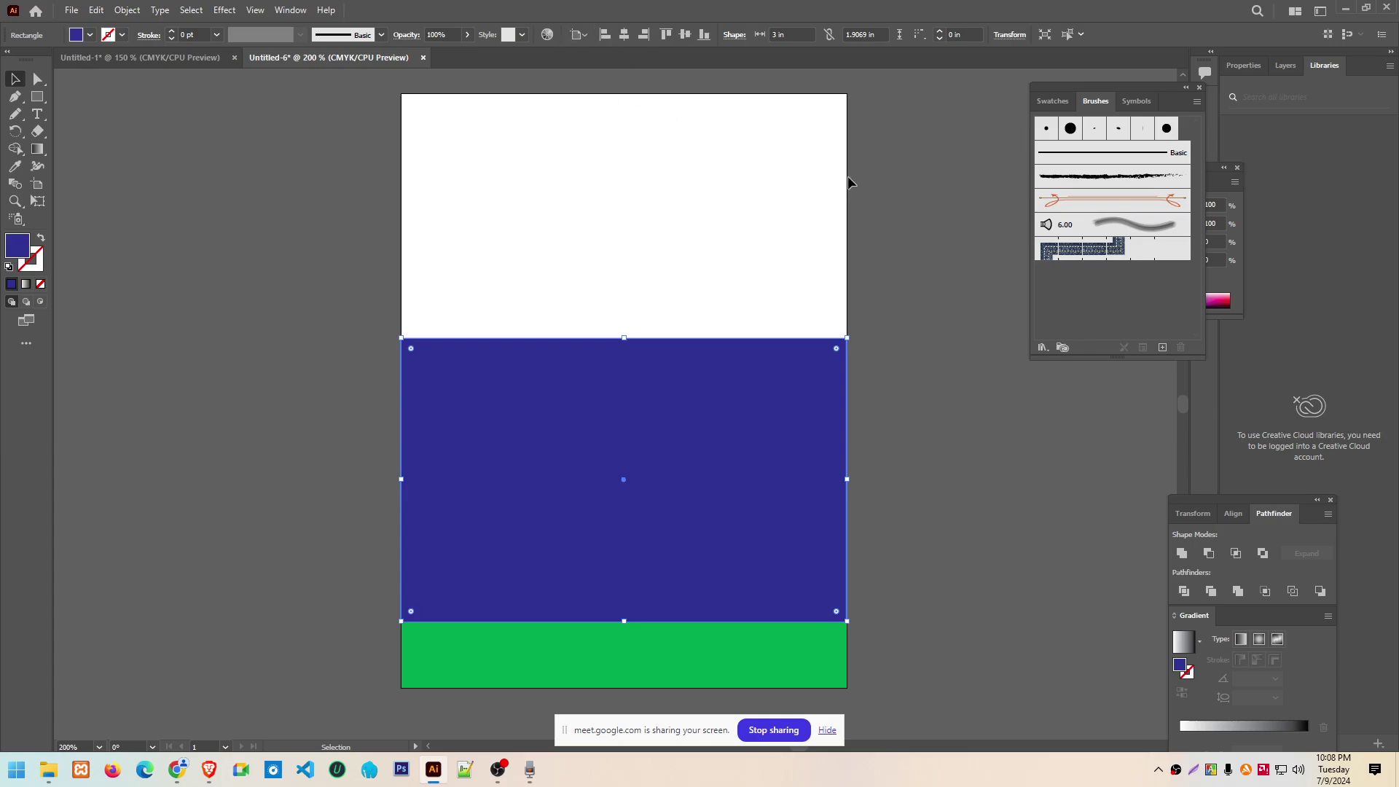
pyautogui.press('a')
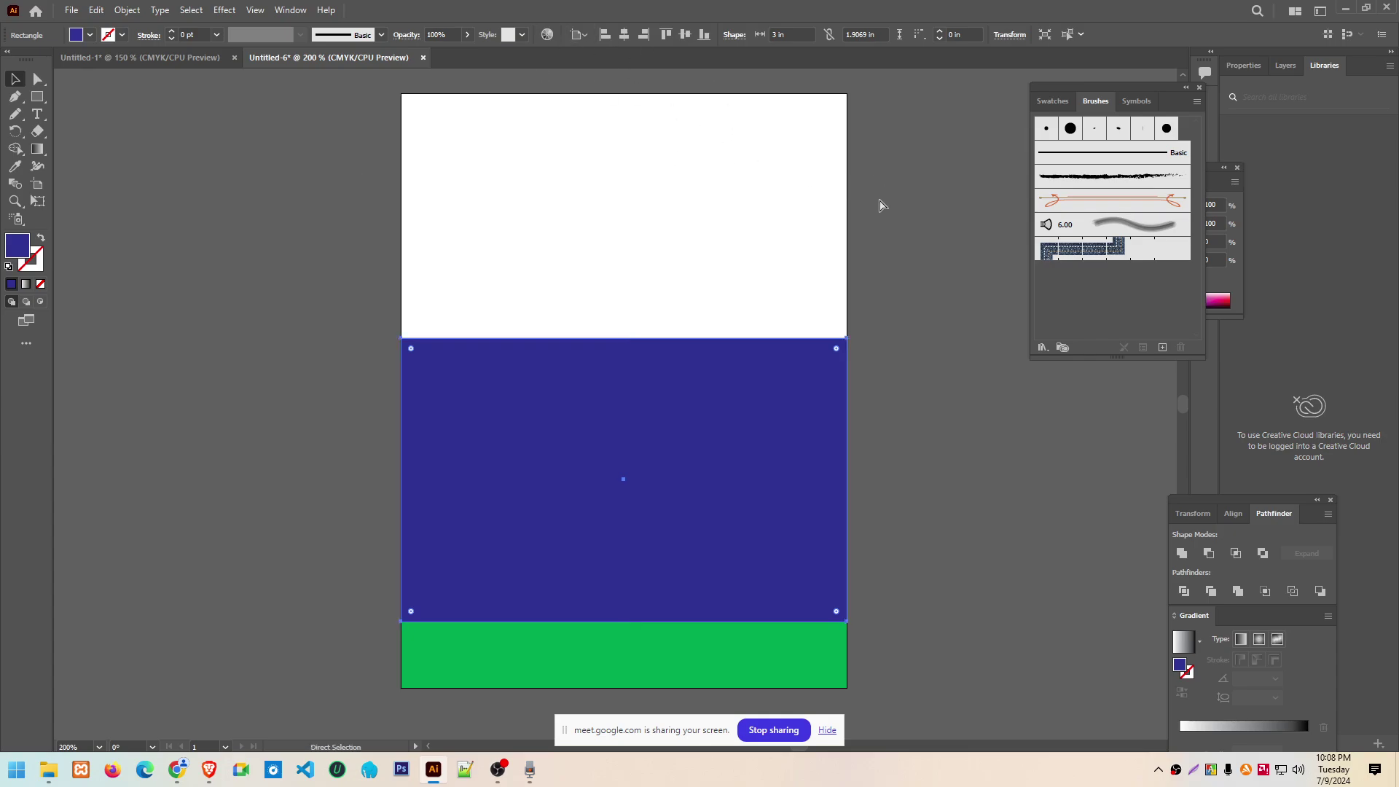
pyautogui.hotkey('ctrl', 'r')
pyautogui.press('v')
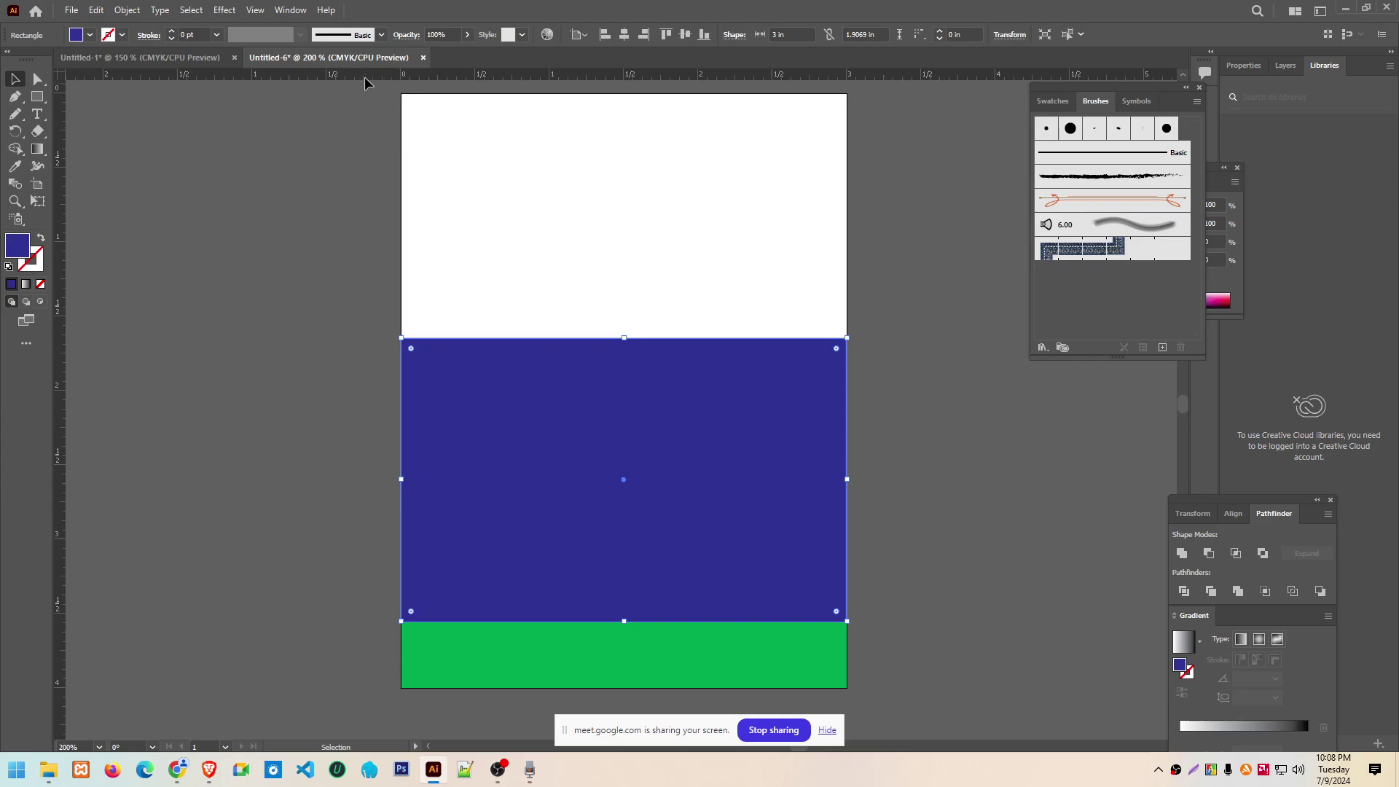
pyautogui.moveTo(365, 77); pyautogui.dragTo(366, 128)
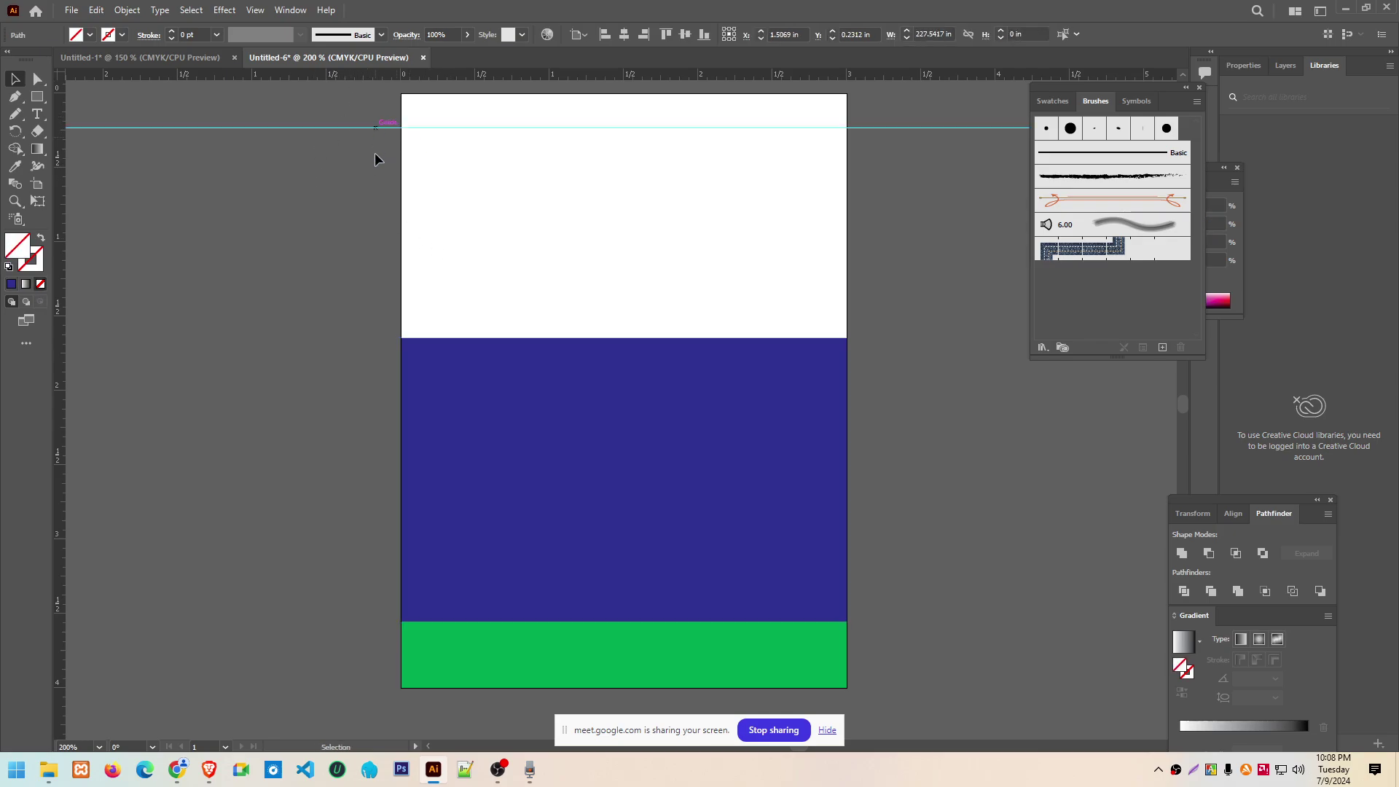
pyautogui.scroll(3, 366, 218)
pyautogui.moveTo(365, 216); pyautogui.dragTo(362, 146)
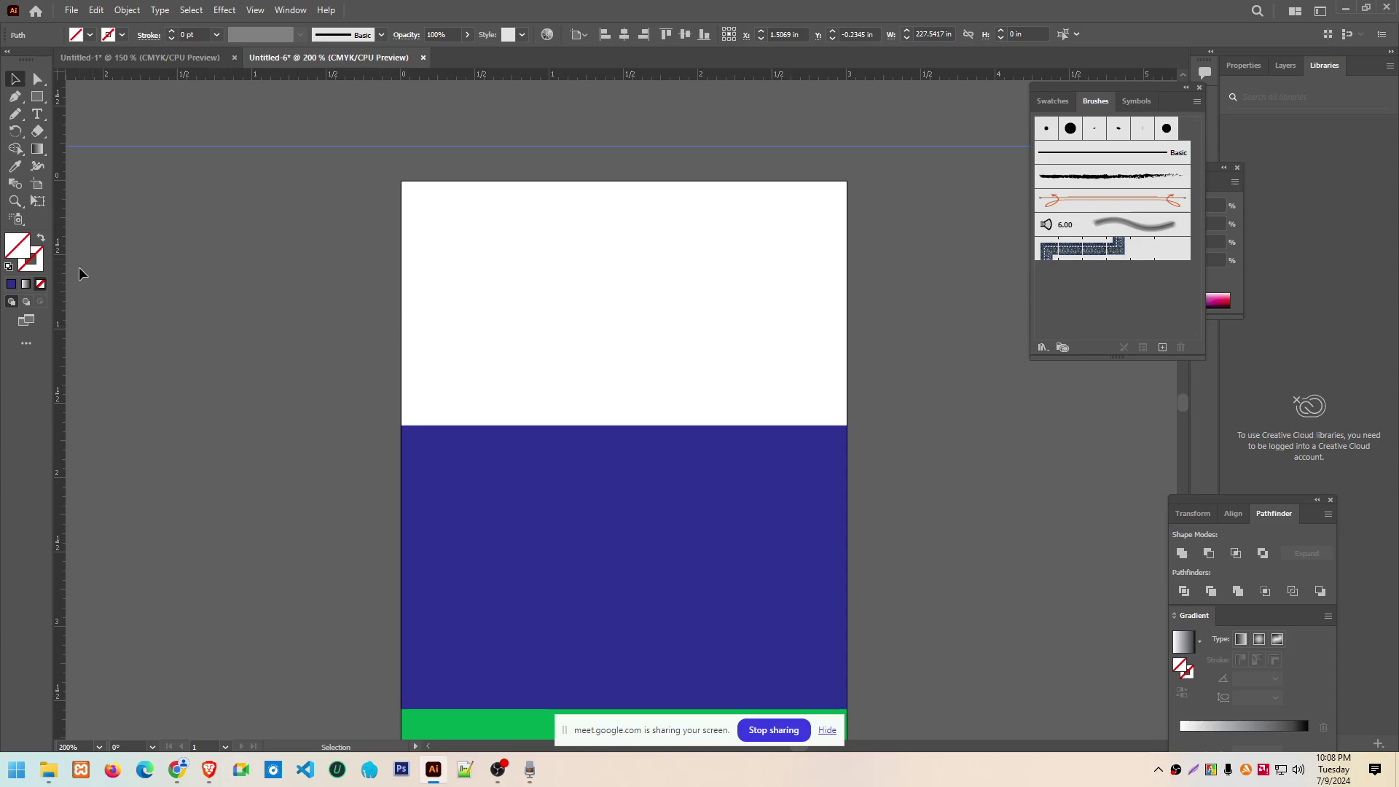
# Place vertical guides on the artboard's left and right sides and align the horizontal guide with the blue block's top
pyautogui.moveTo(60, 291); pyautogui.dragTo(106, 294)
pyautogui.moveTo(323, 319); pyautogui.dragTo(410, 317)
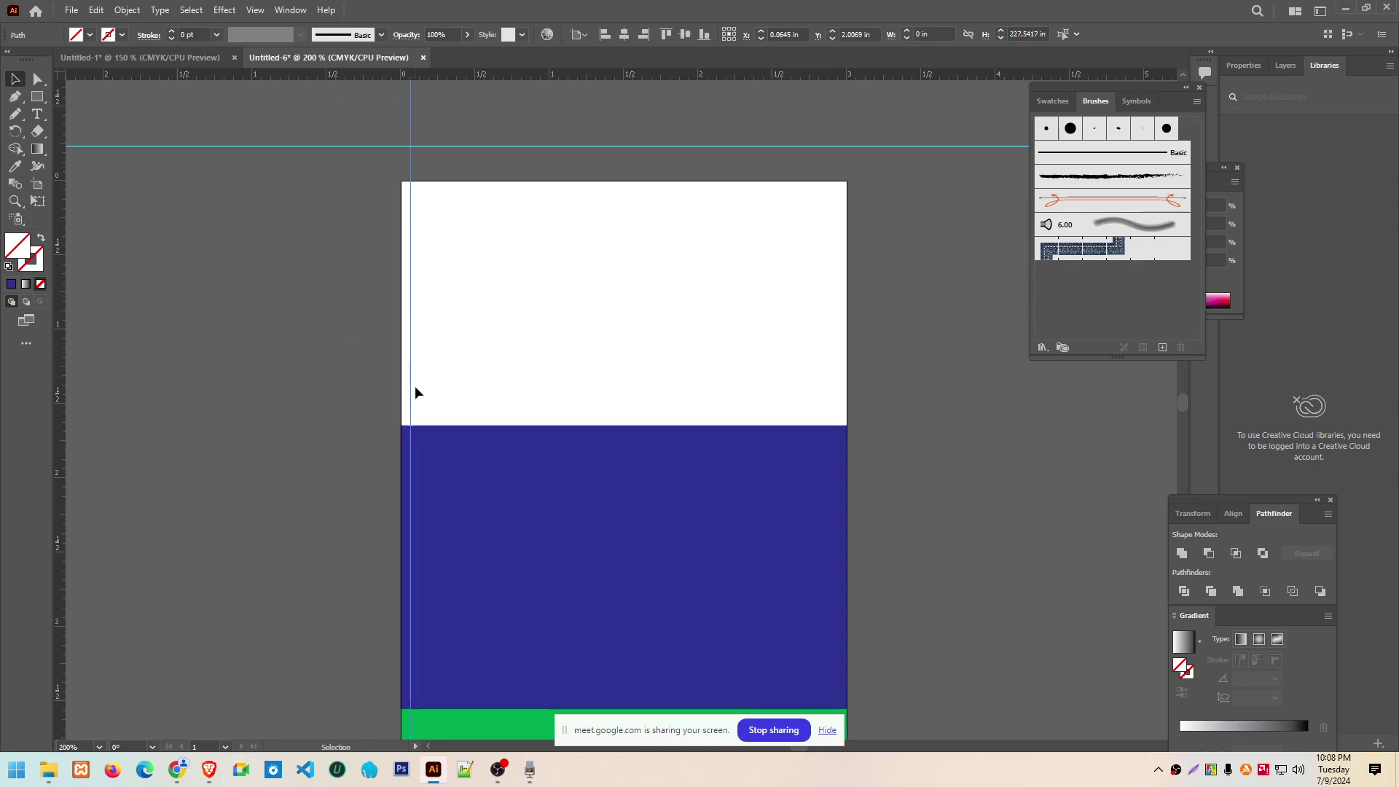
pyautogui.moveTo(62, 388); pyautogui.dragTo(838, 464)
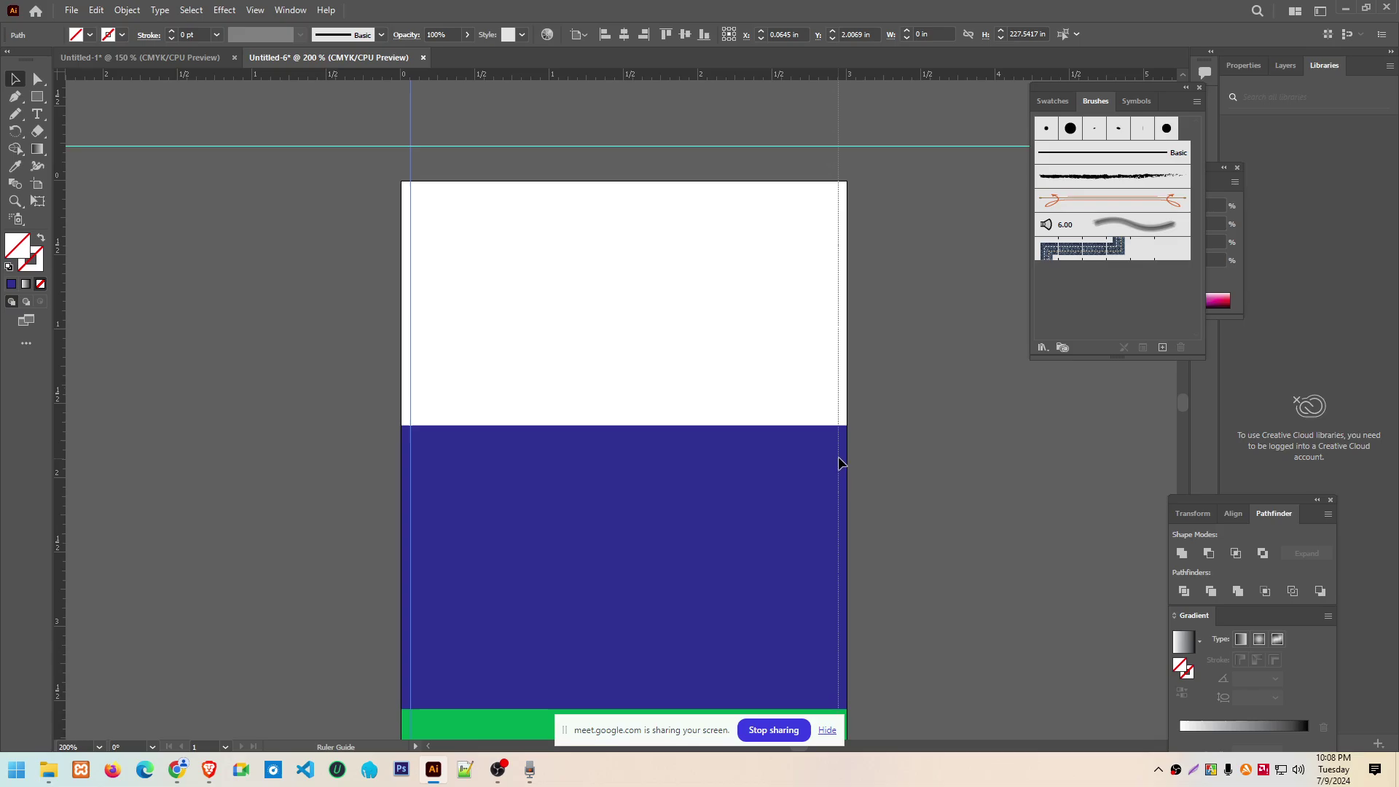
pyautogui.moveTo(838, 460); pyautogui.dragTo(838, 456)
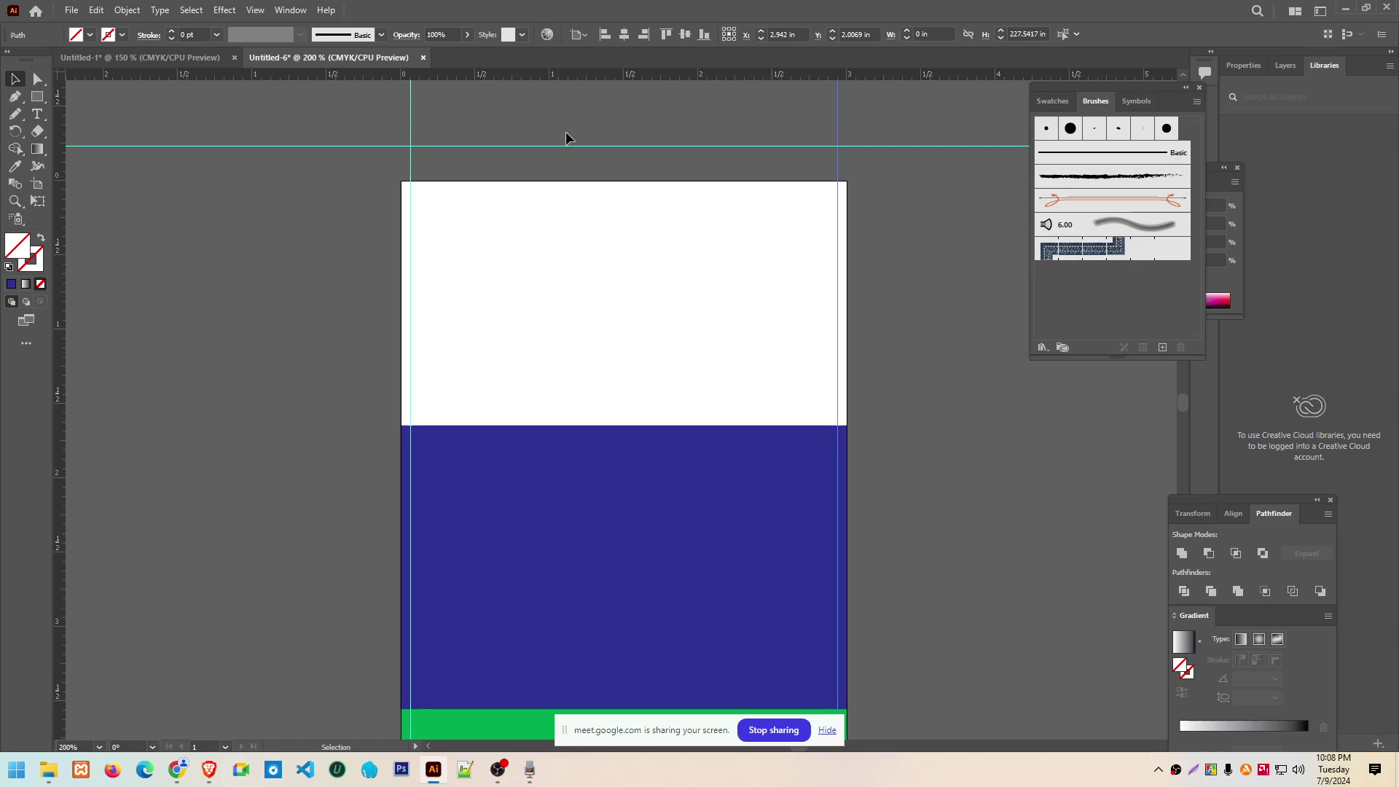
pyautogui.scroll(-3, 566, 138)
pyautogui.moveTo(538, 93); pyautogui.dragTo(563, 373)
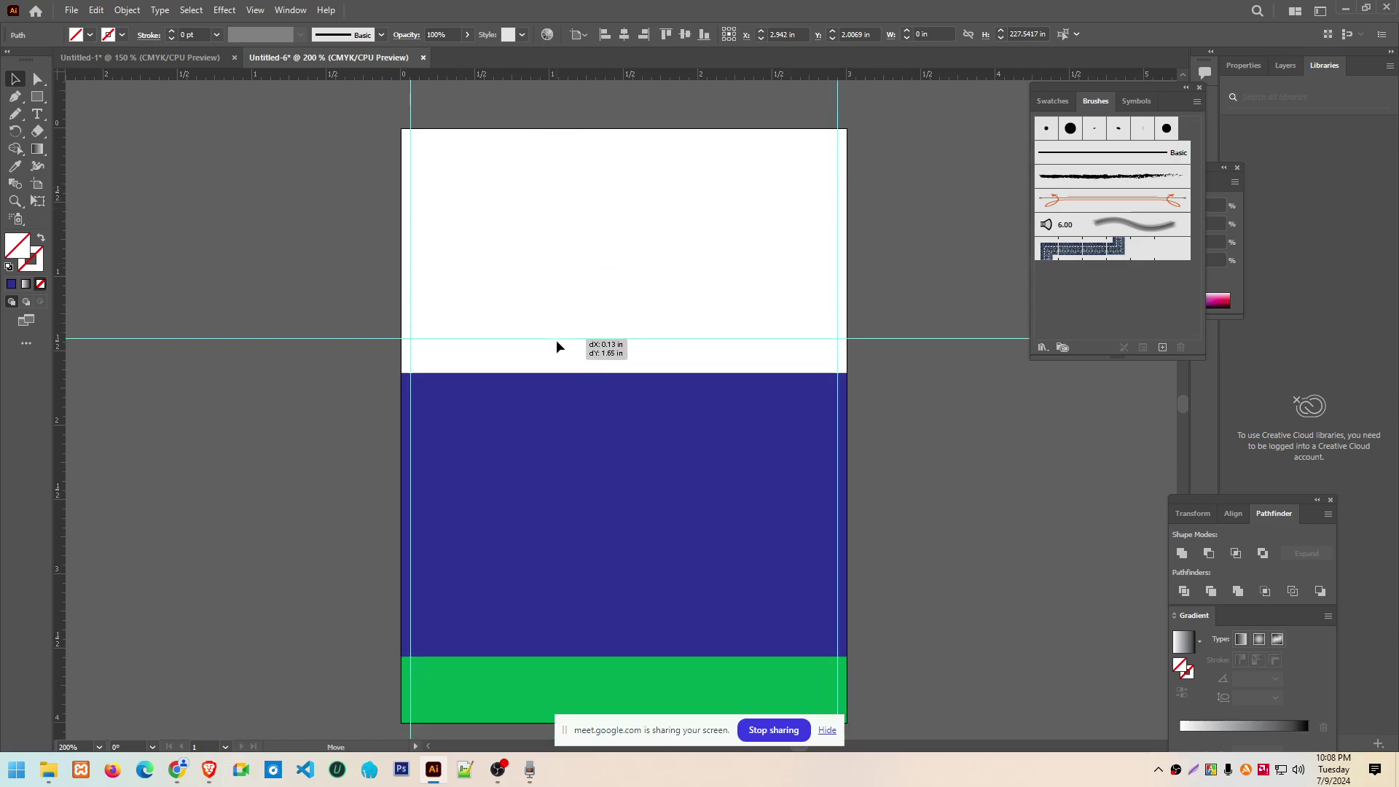
pyautogui.scroll(3, 755, 386)
pyautogui.scroll(1, 754, 385)
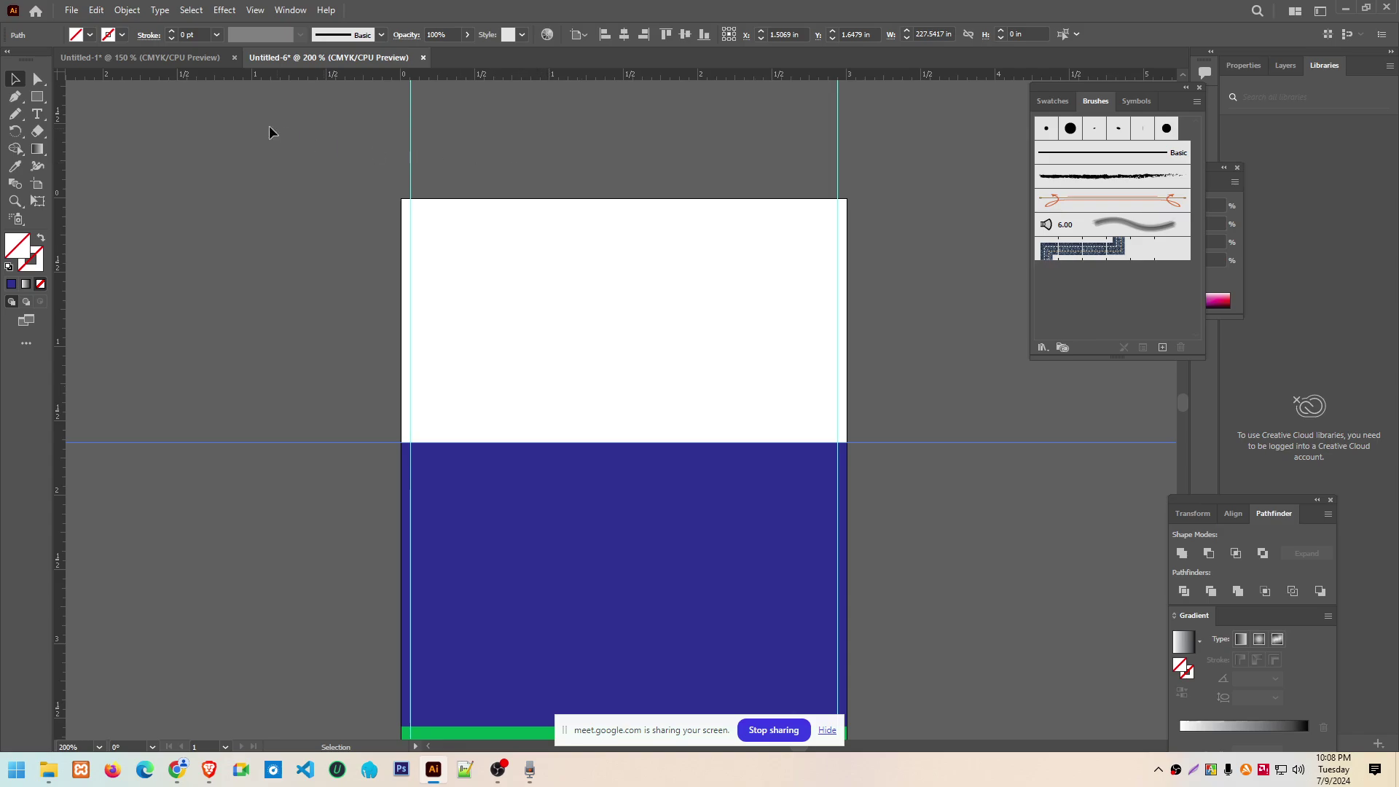
# Draw a closed V-shaped path with the Pen tool spanning the artboard's top edge
pyautogui.click(16, 99)
pyautogui.click(542, 395)
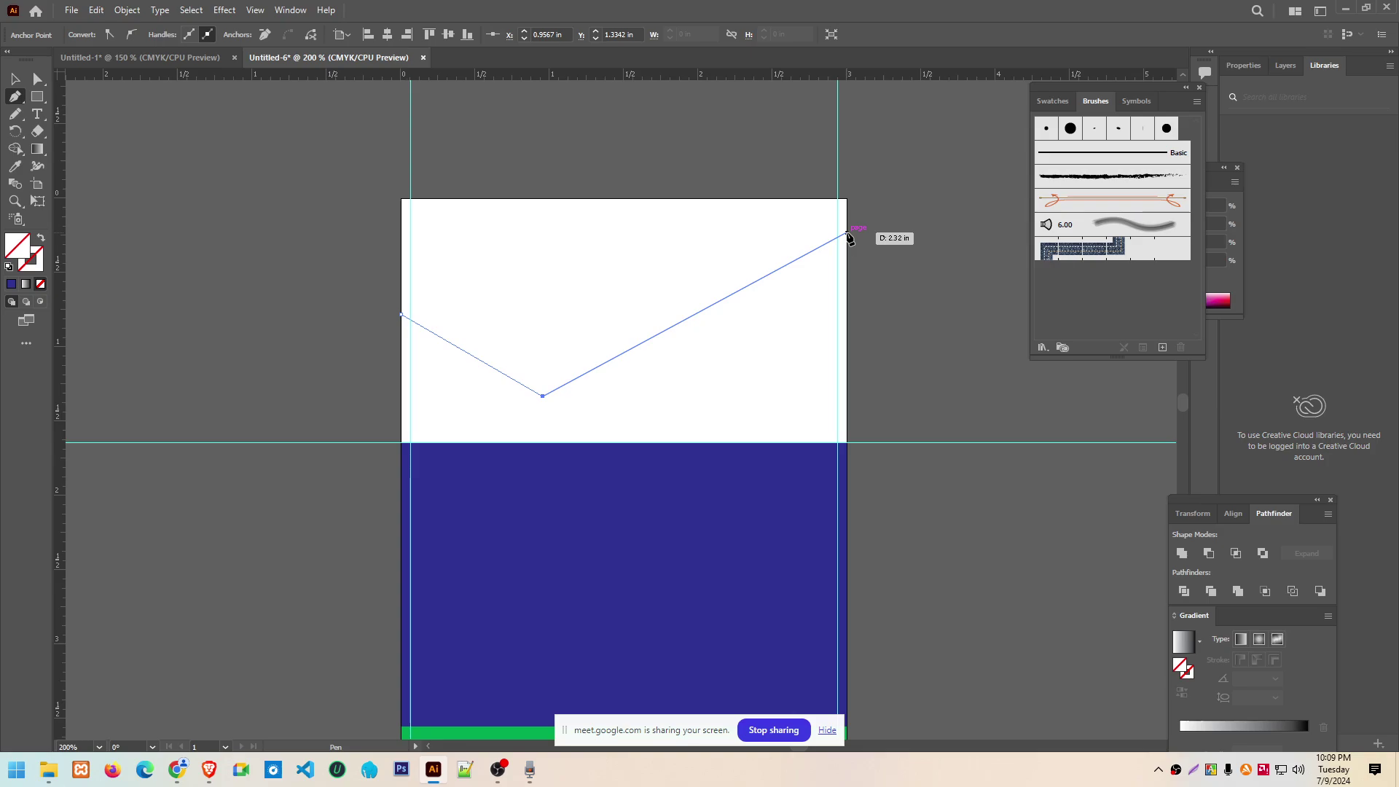
pyautogui.click(847, 234)
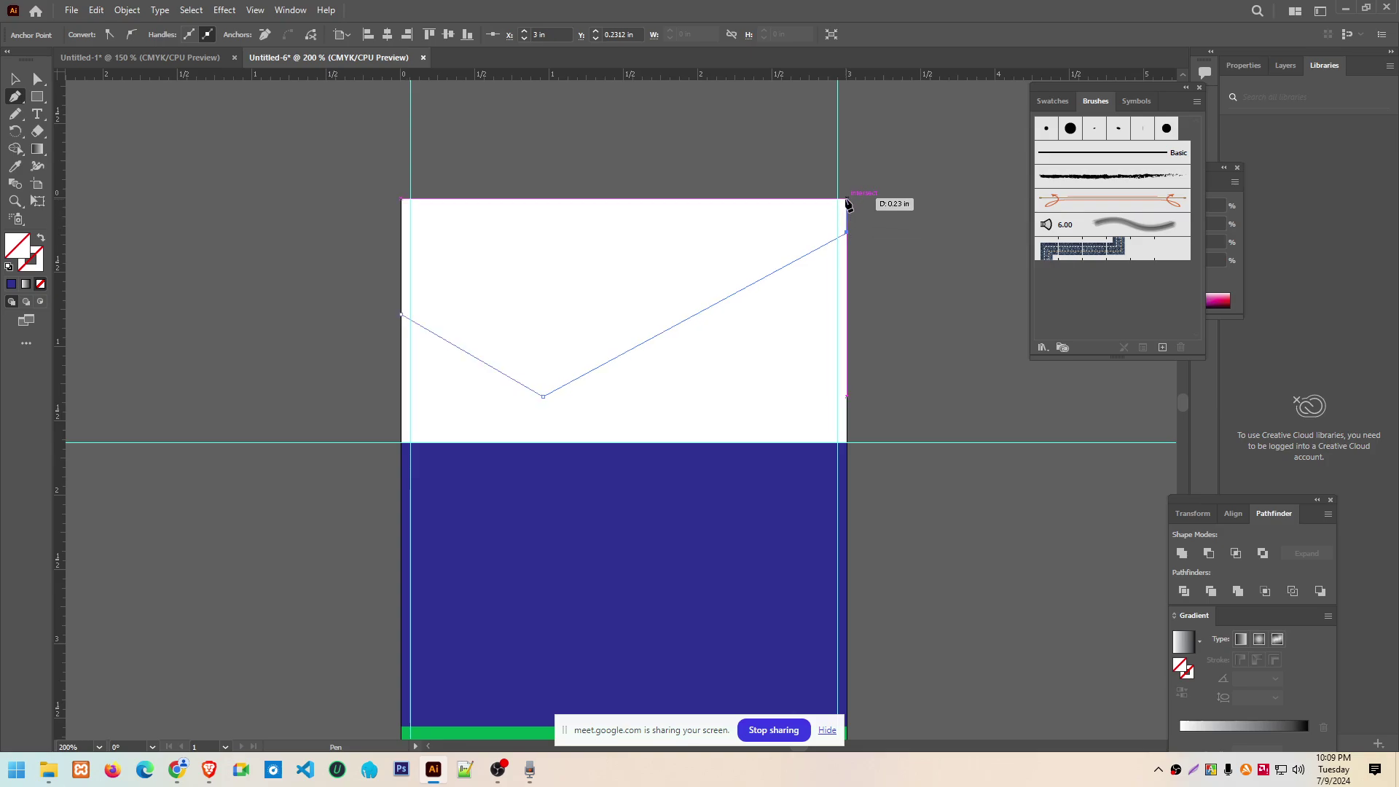
pyautogui.click(846, 198)
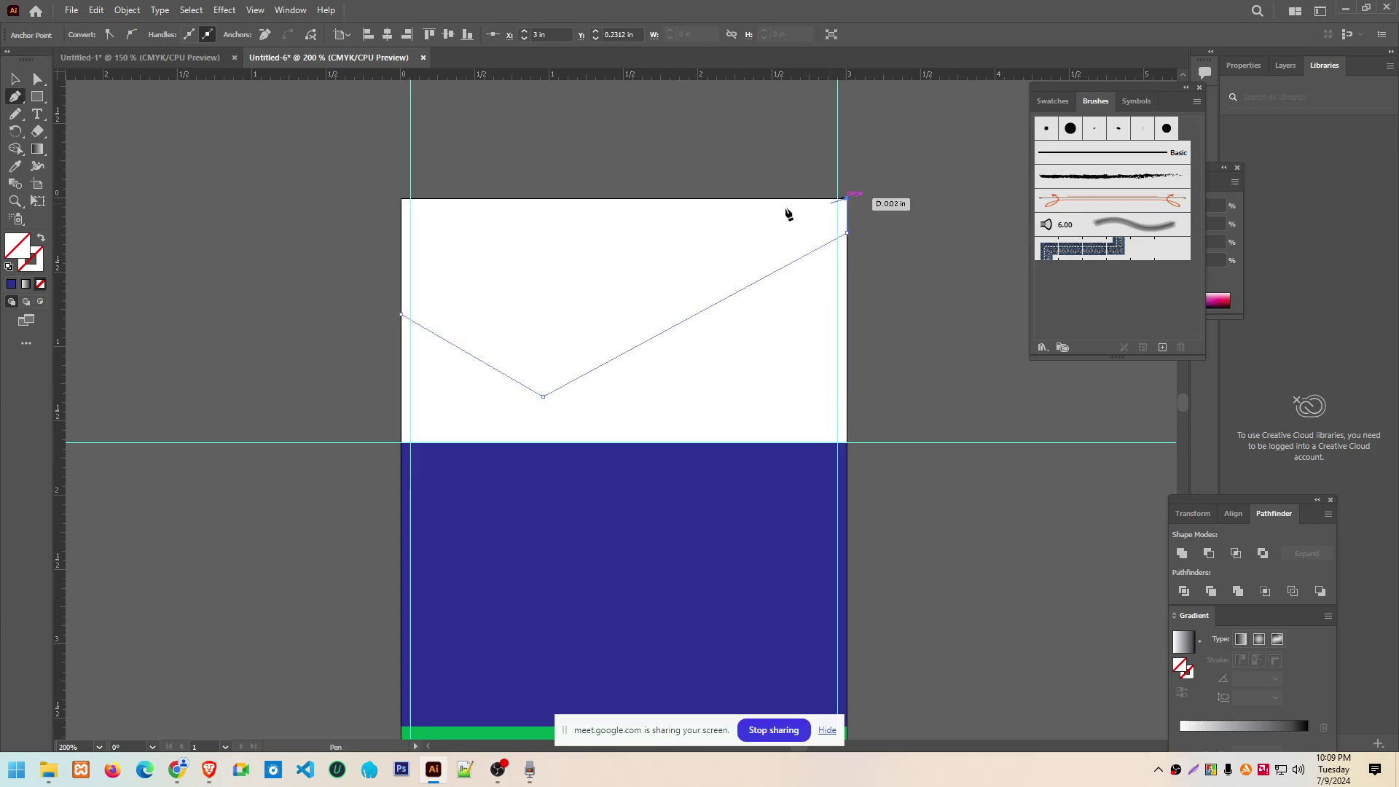
pyautogui.click(401, 199)
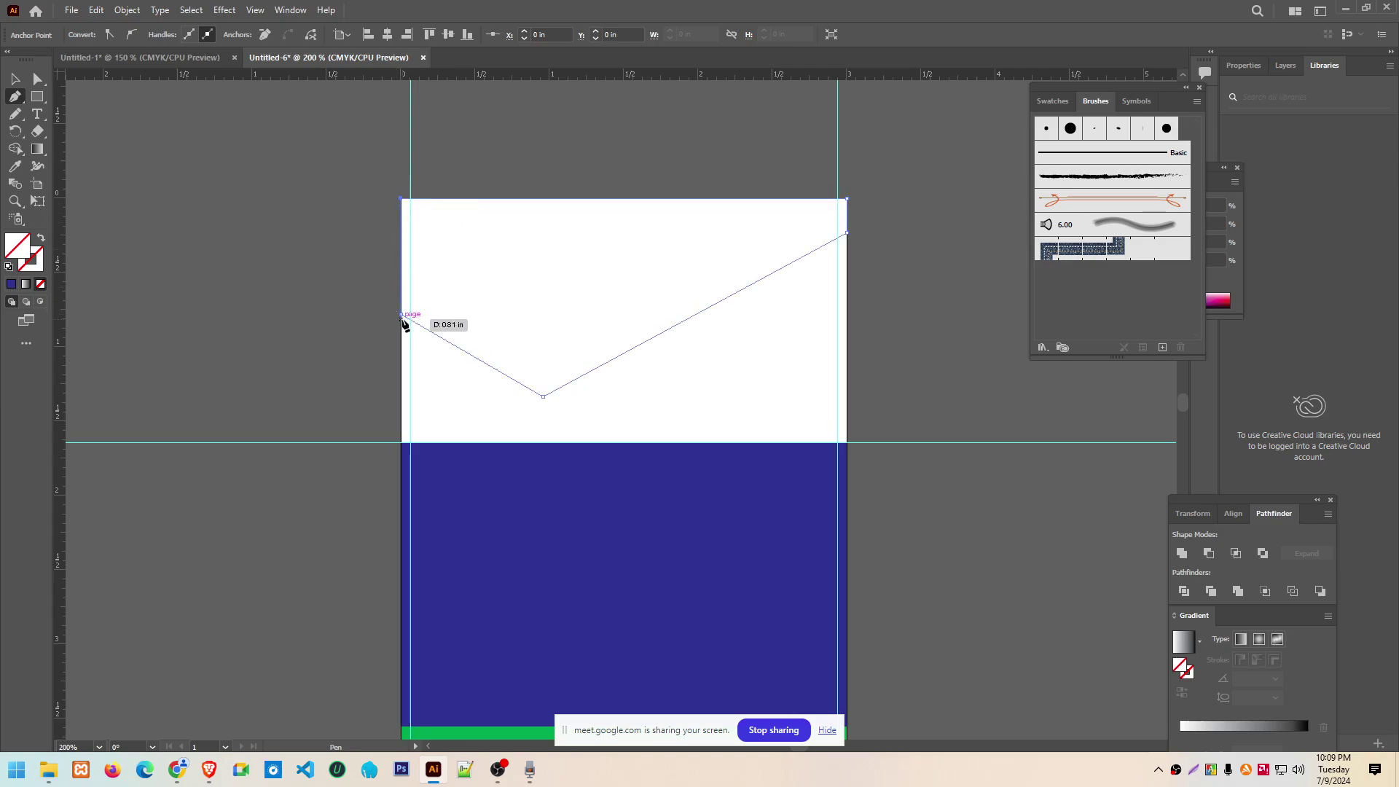
pyautogui.click(402, 315)
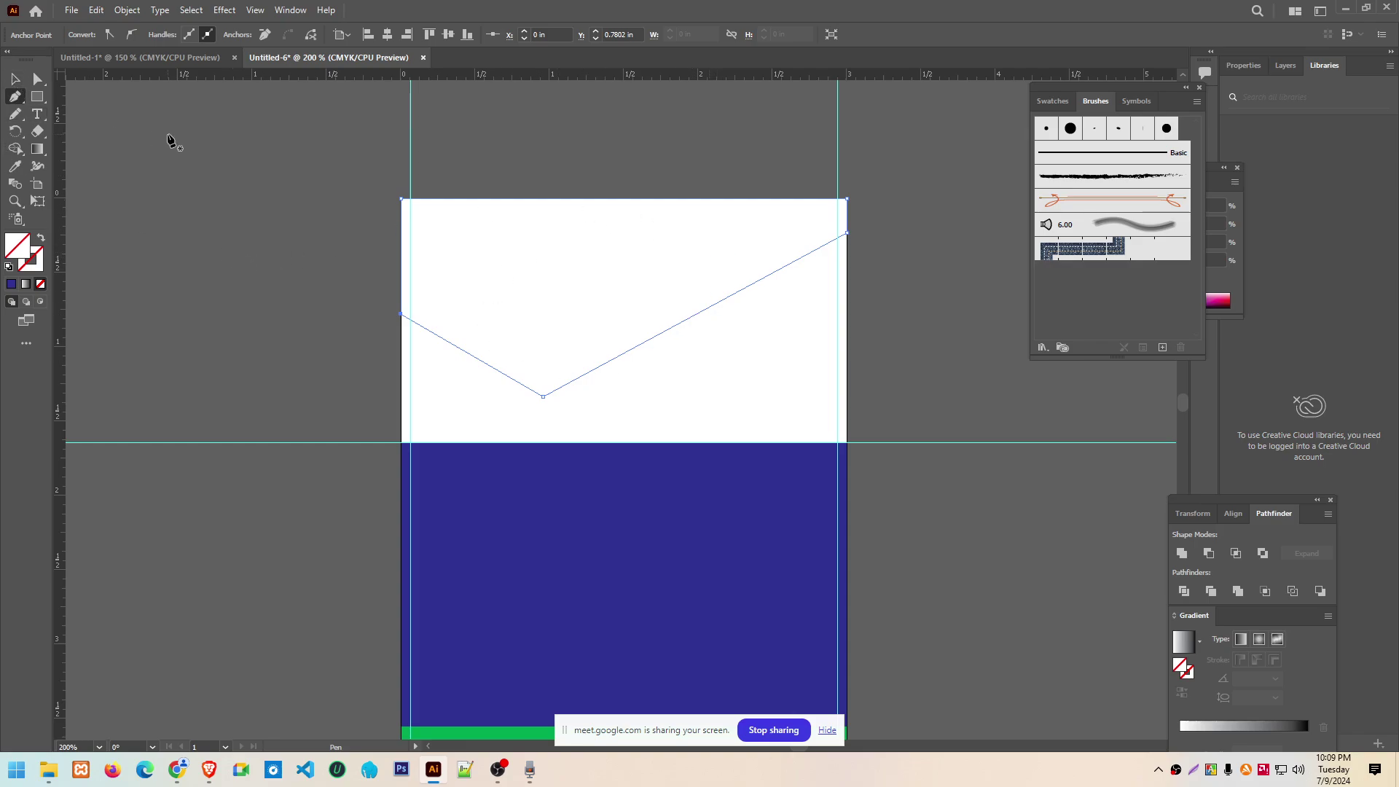
pyautogui.click(14, 82)
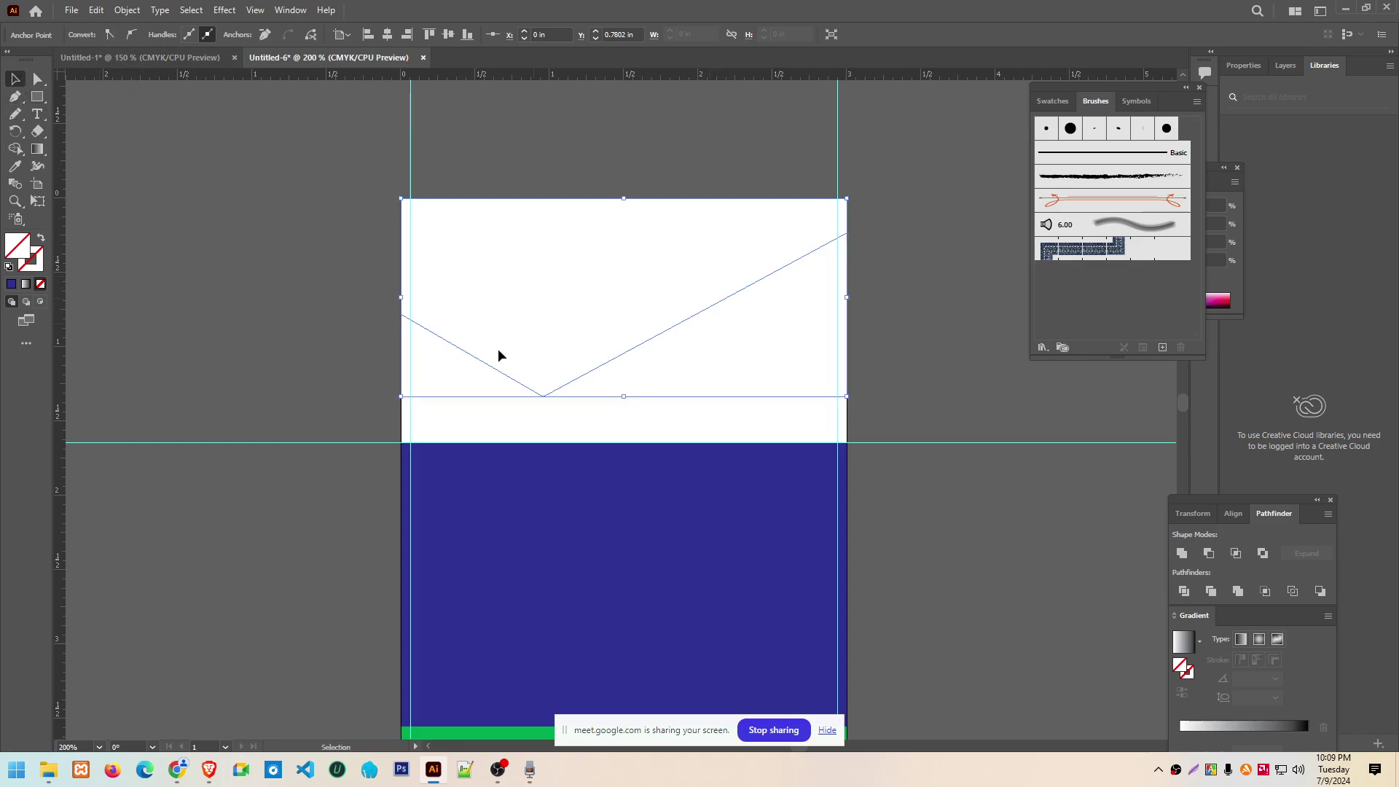
pyautogui.click(81, 218)
# Select the V shape and fill it with the orange-red swatch
pyautogui.click(475, 357)
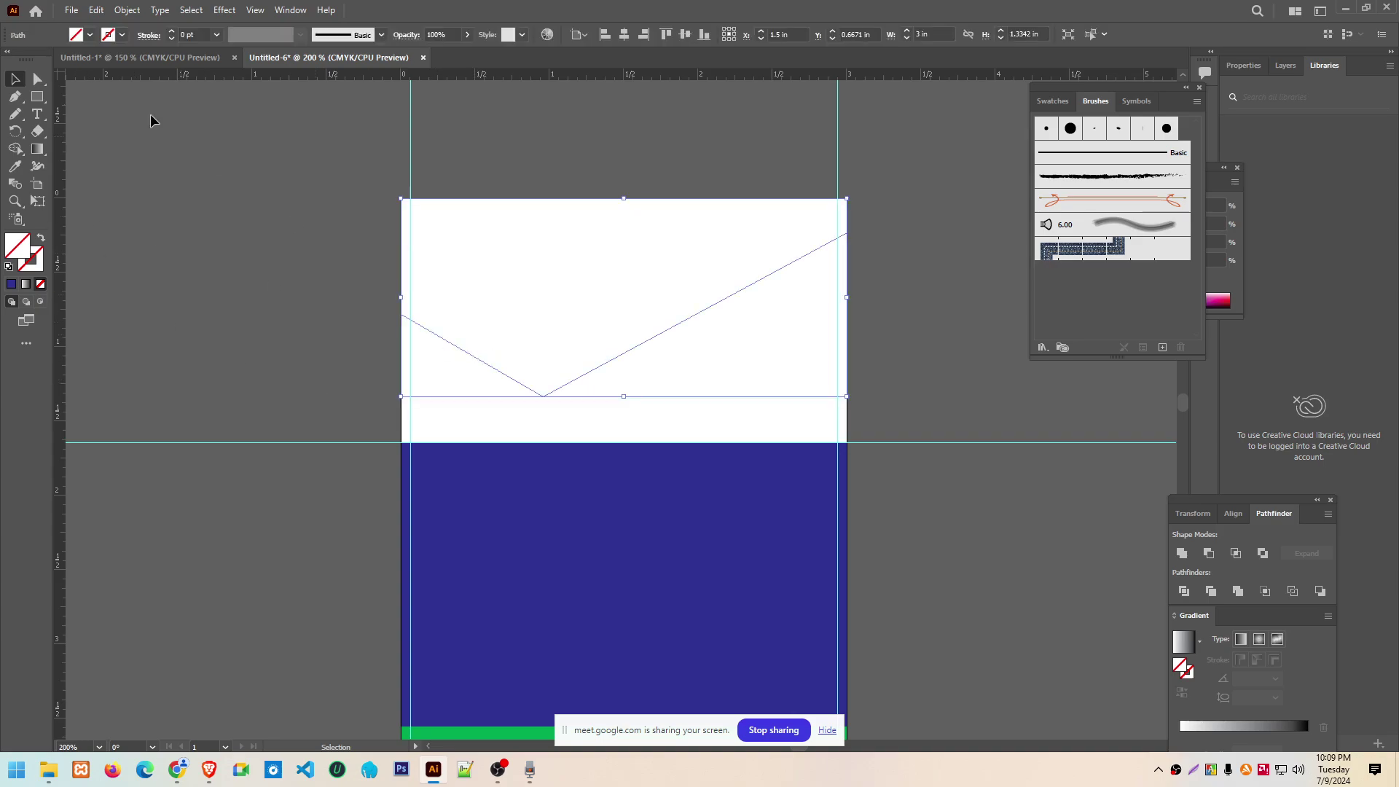
pyautogui.click(90, 35)
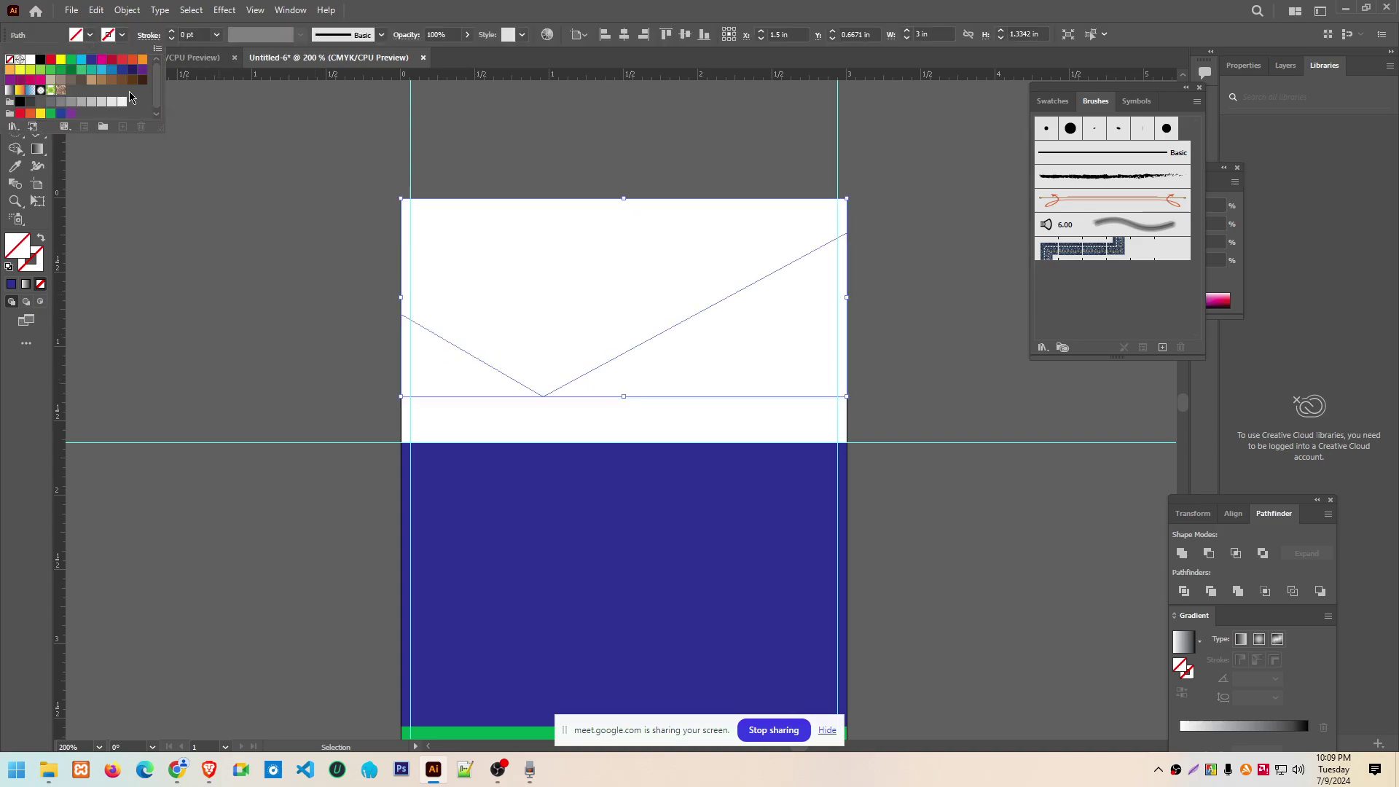
pyautogui.click(130, 60)
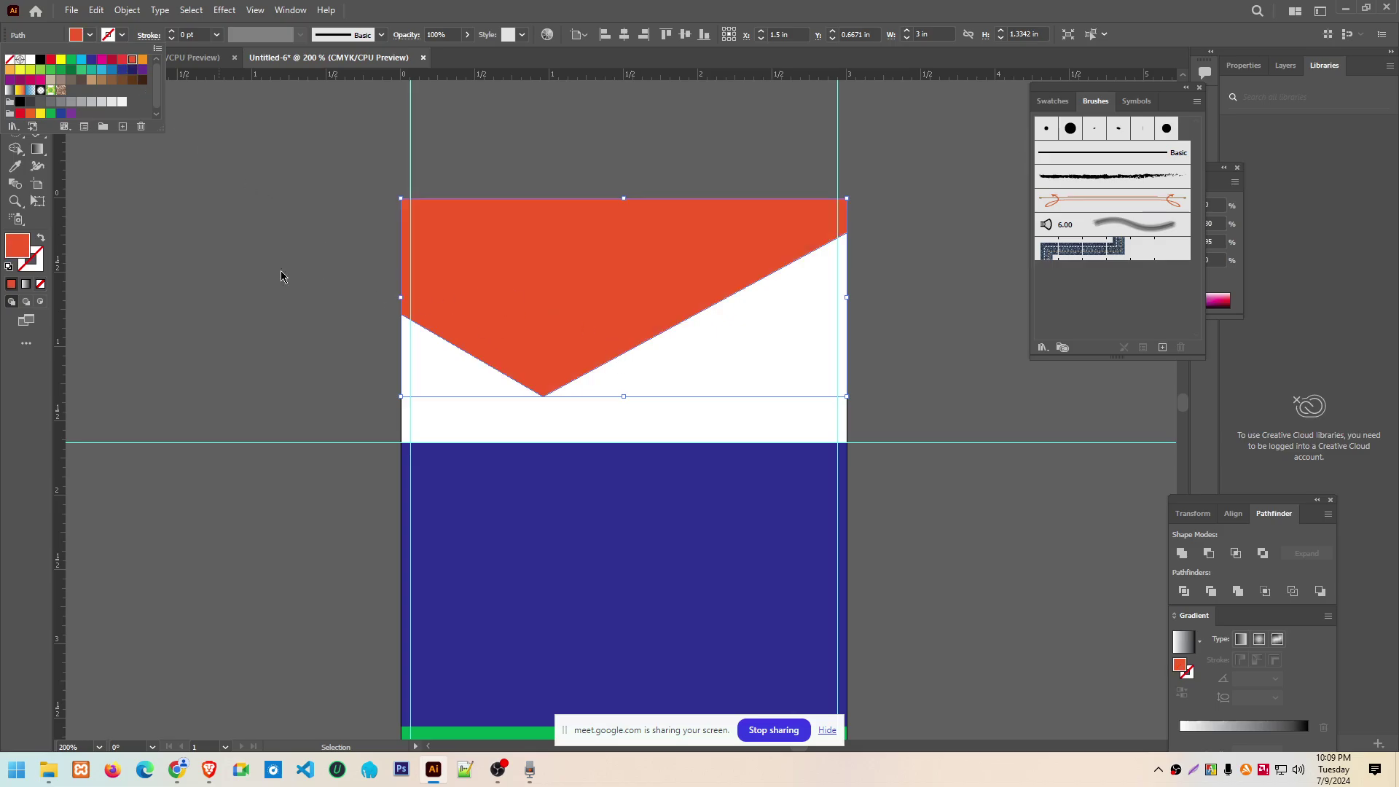
pyautogui.click(233, 245)
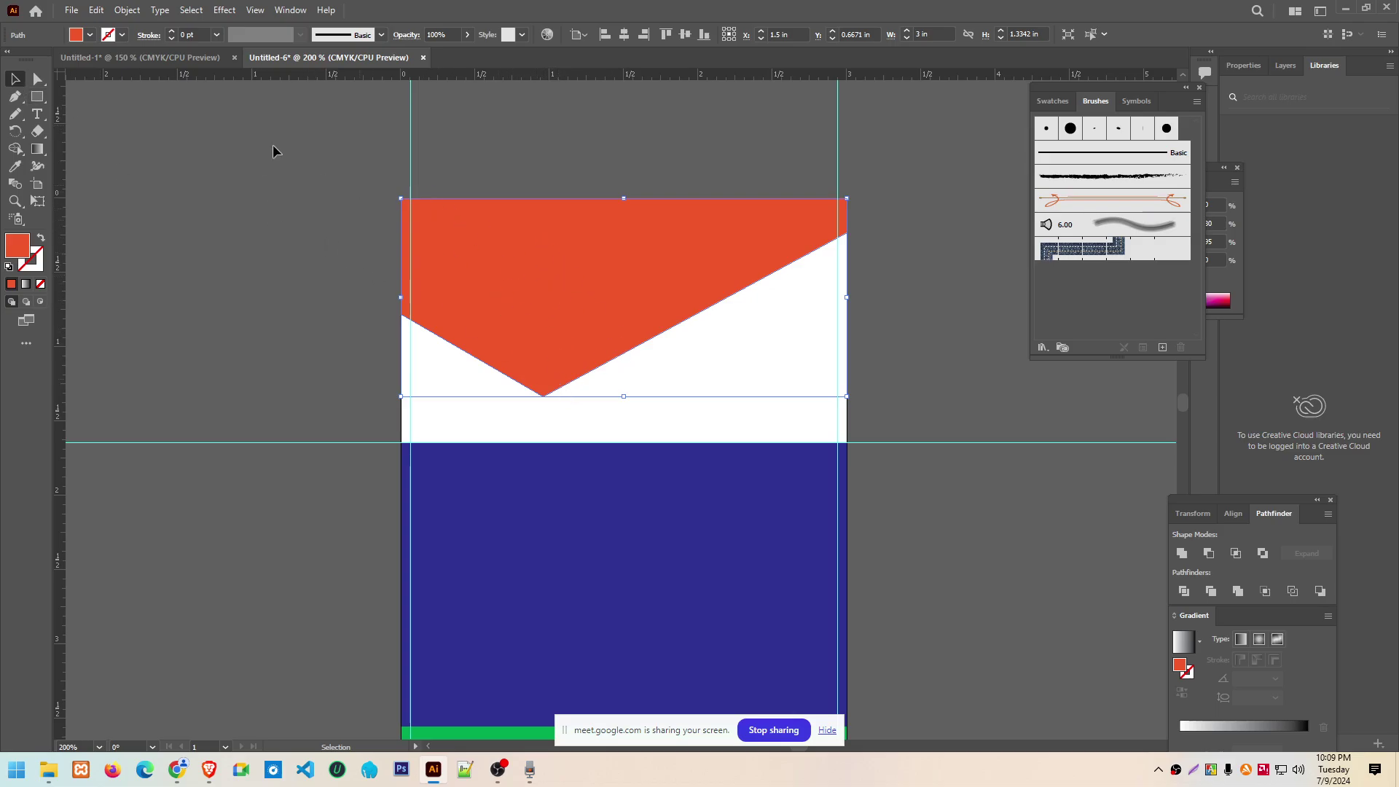
pyautogui.click(38, 79)
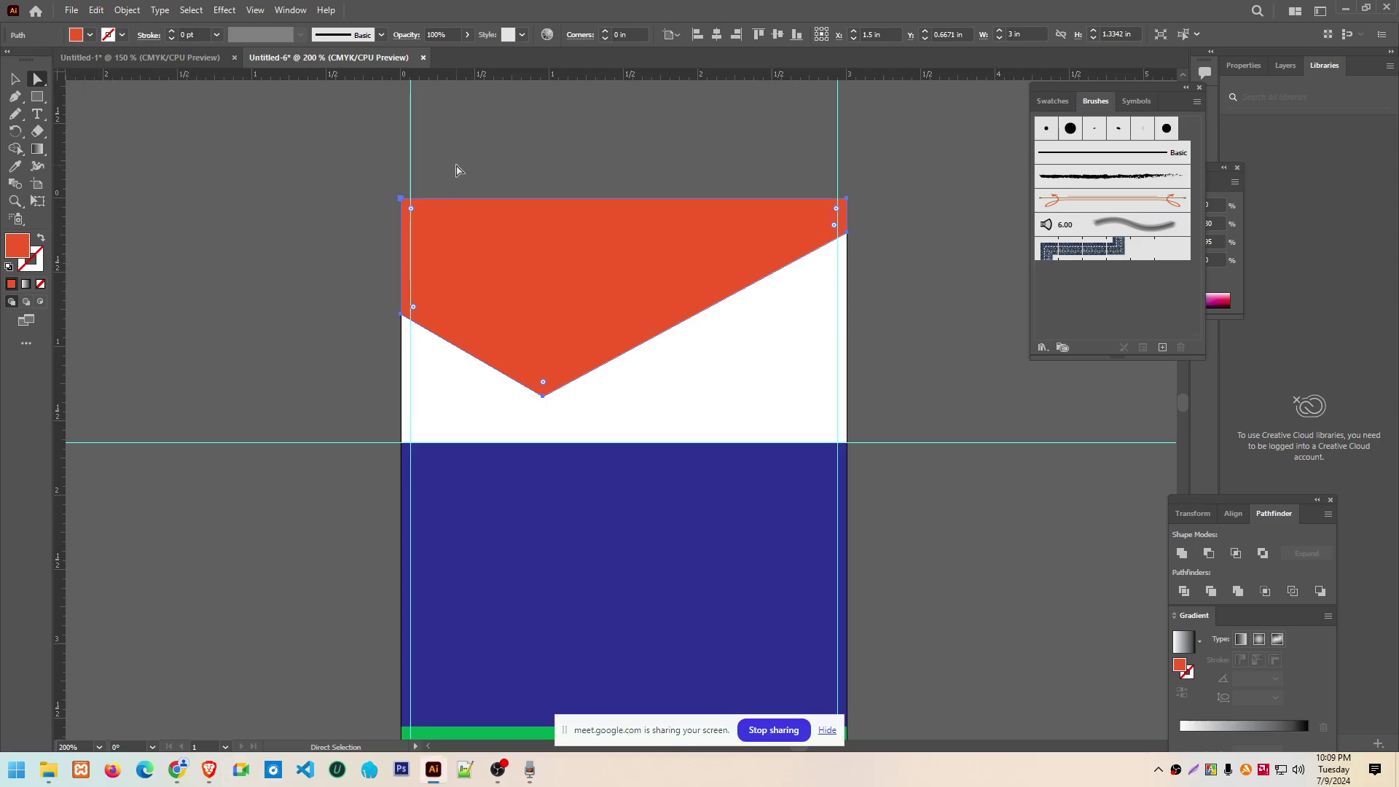
# Round only the orange-red V's bottom tip, undoing an attempt that rounded all corners
pyautogui.click(567, 307)
pyautogui.moveTo(368, 226); pyautogui.dragTo(456, 284)
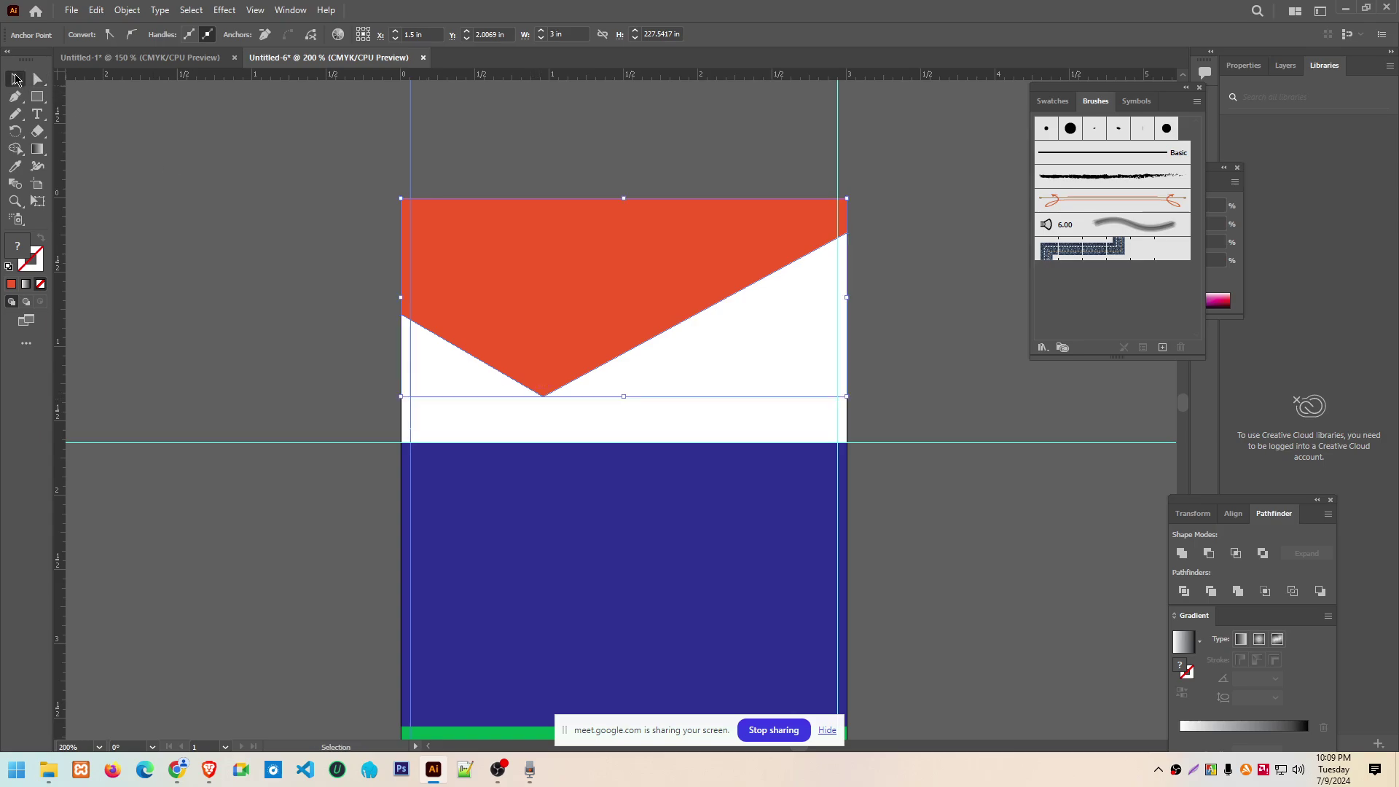
pyautogui.click(457, 239)
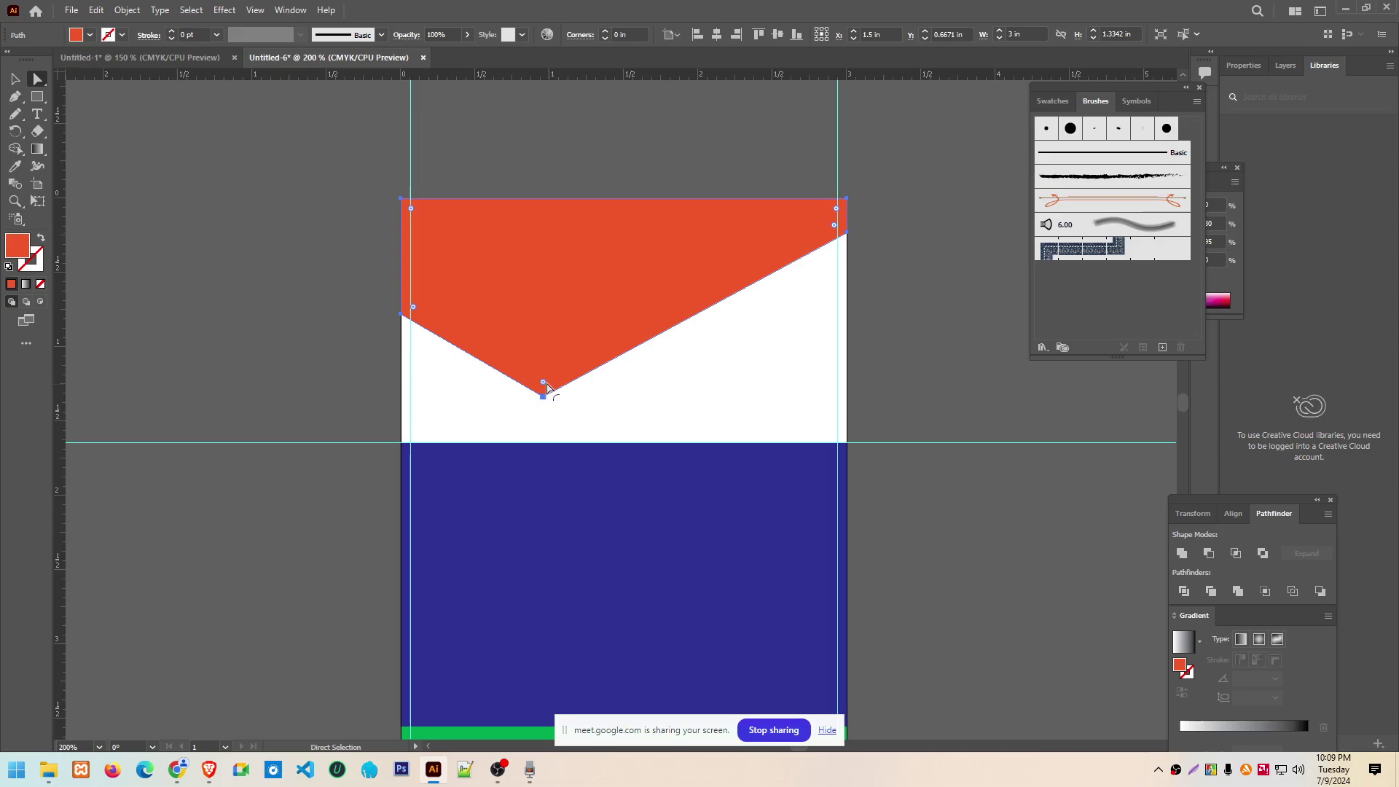
pyautogui.moveTo(543, 384); pyautogui.dragTo(546, 378)
pyautogui.hotkey('ctrl', 'z')
pyautogui.moveTo(545, 385); pyautogui.dragTo(548, 368)
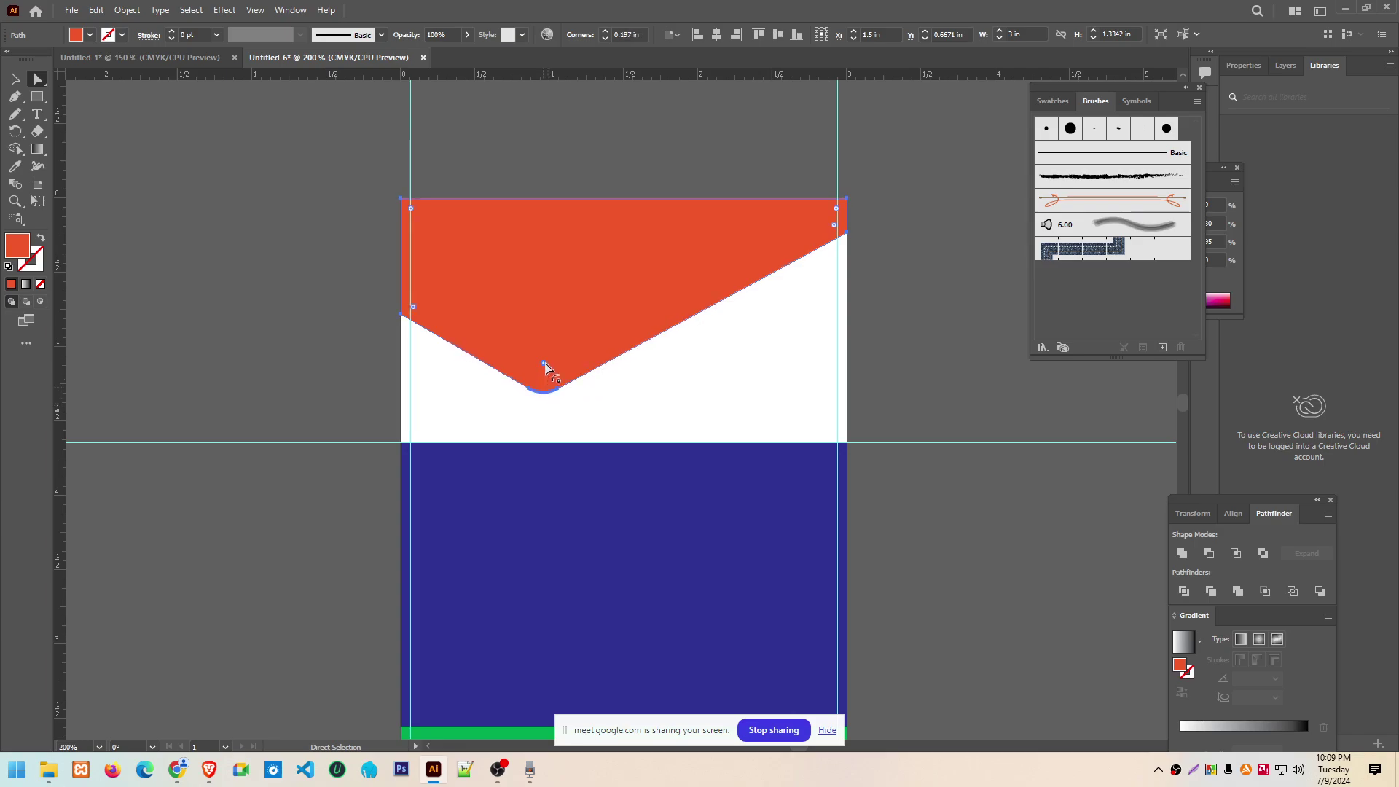
pyautogui.click(15, 78)
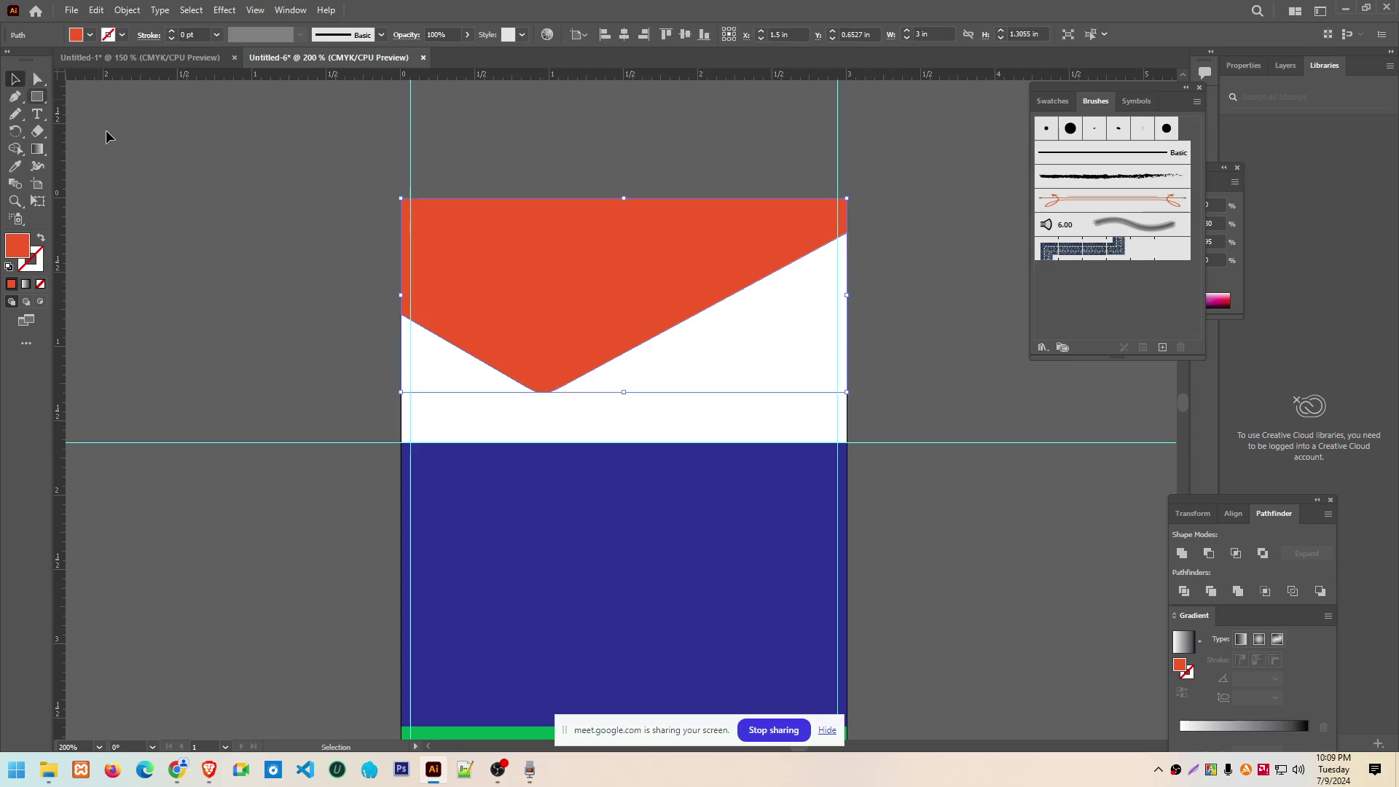
pyautogui.click(348, 342)
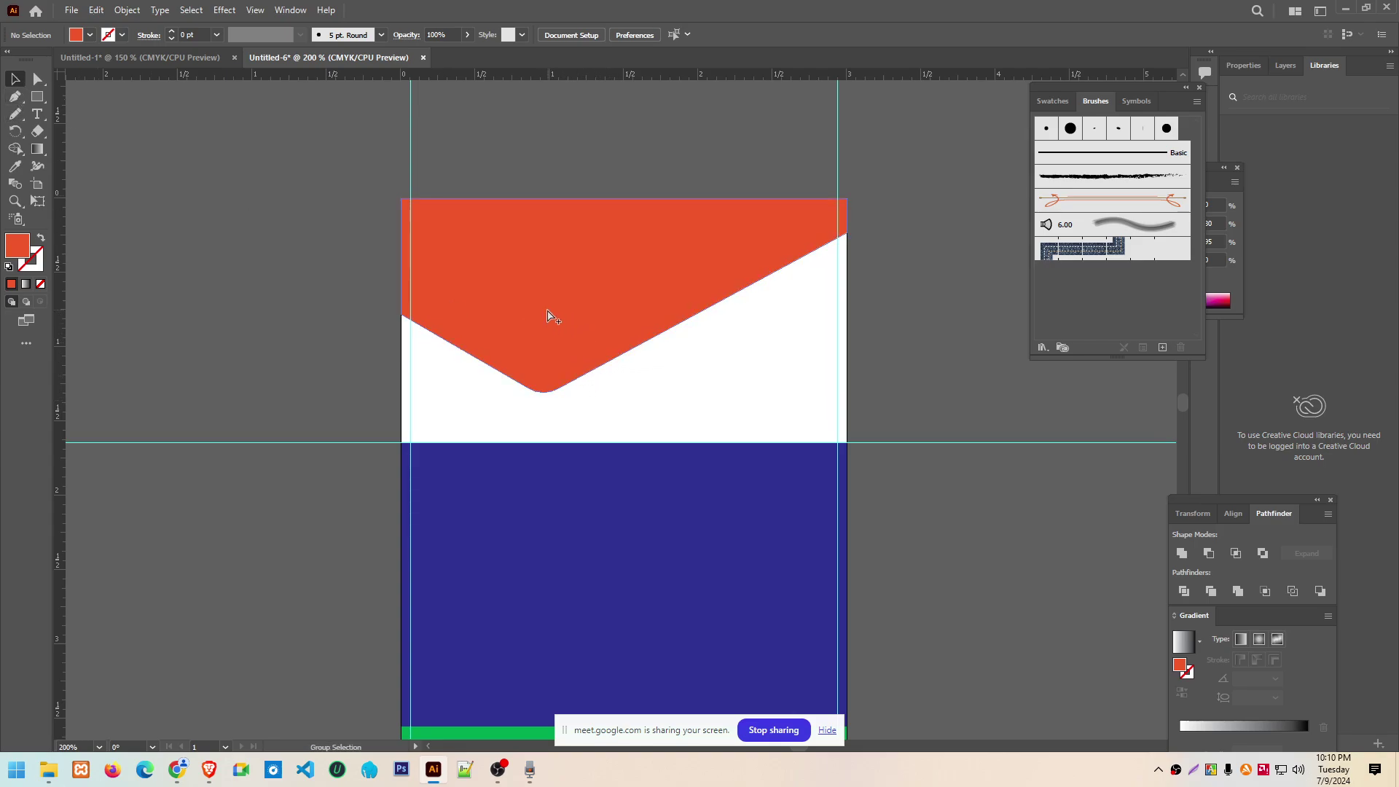
# Duplicate the orange-red V slightly to the right and adjust the copy's top-left corner
pyautogui.moveTo(532, 311)
pyautogui.mouseDown()
pyautogui.moveTo(580, 311)
pyautogui.moveTo(560, 312)
pyautogui.mouseUp()
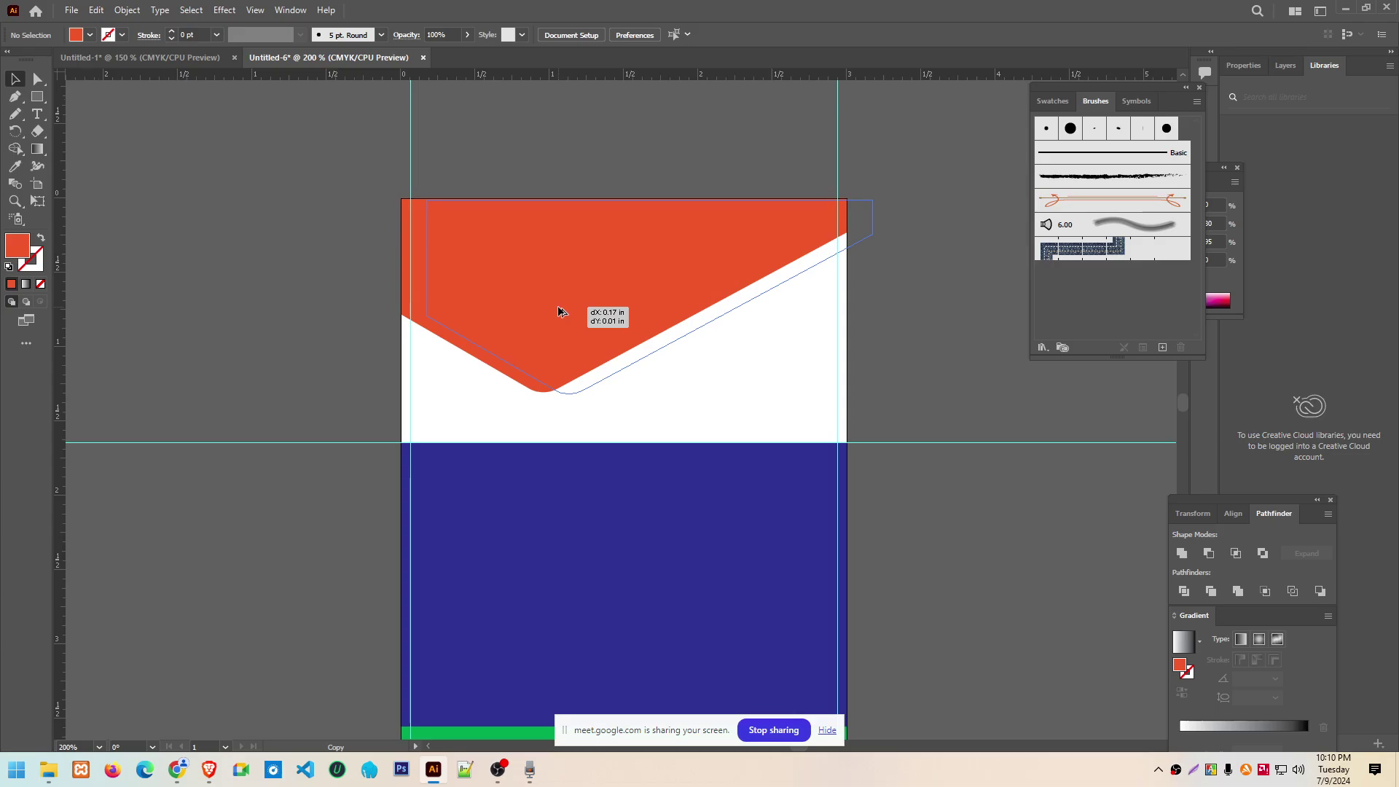
pyautogui.moveTo(561, 312); pyautogui.dragTo(569, 318)
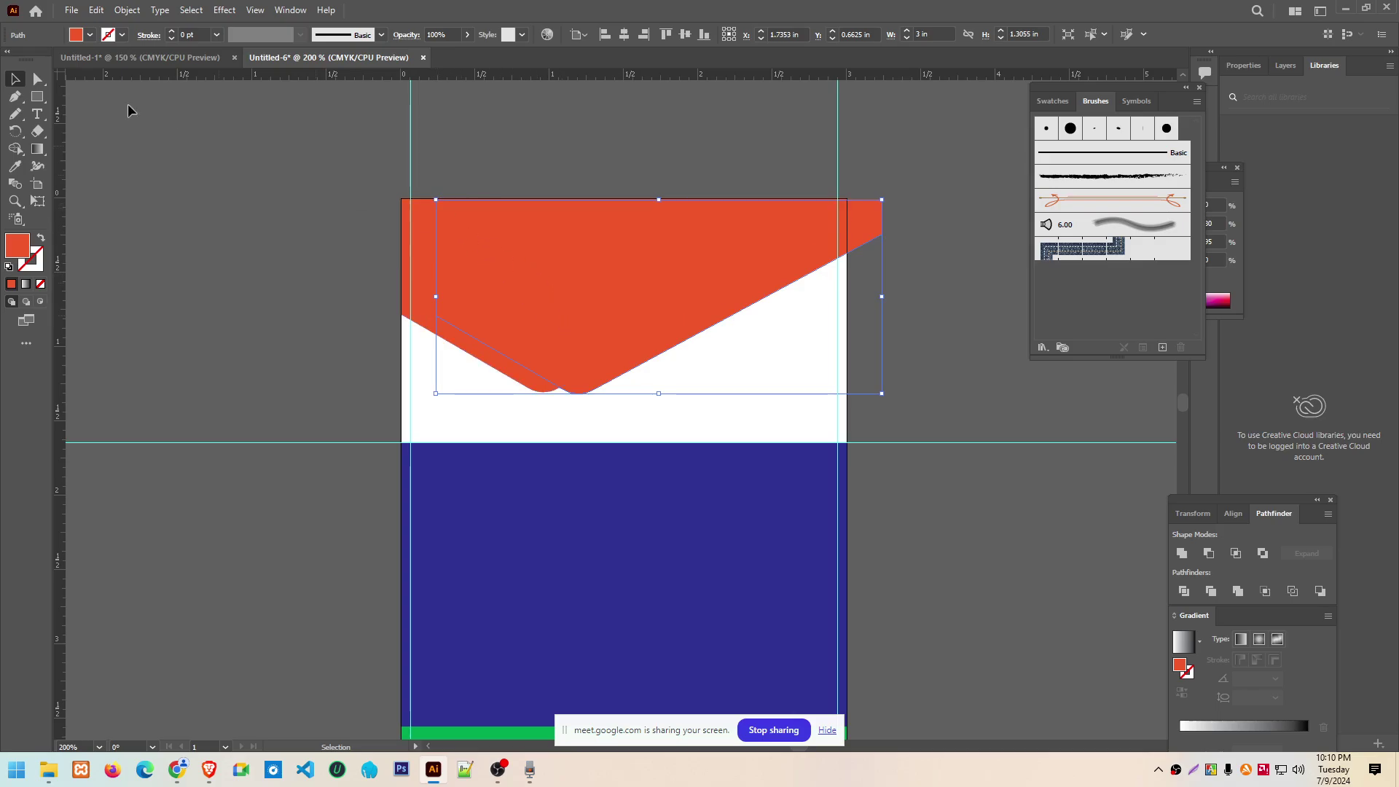
pyautogui.click(37, 78)
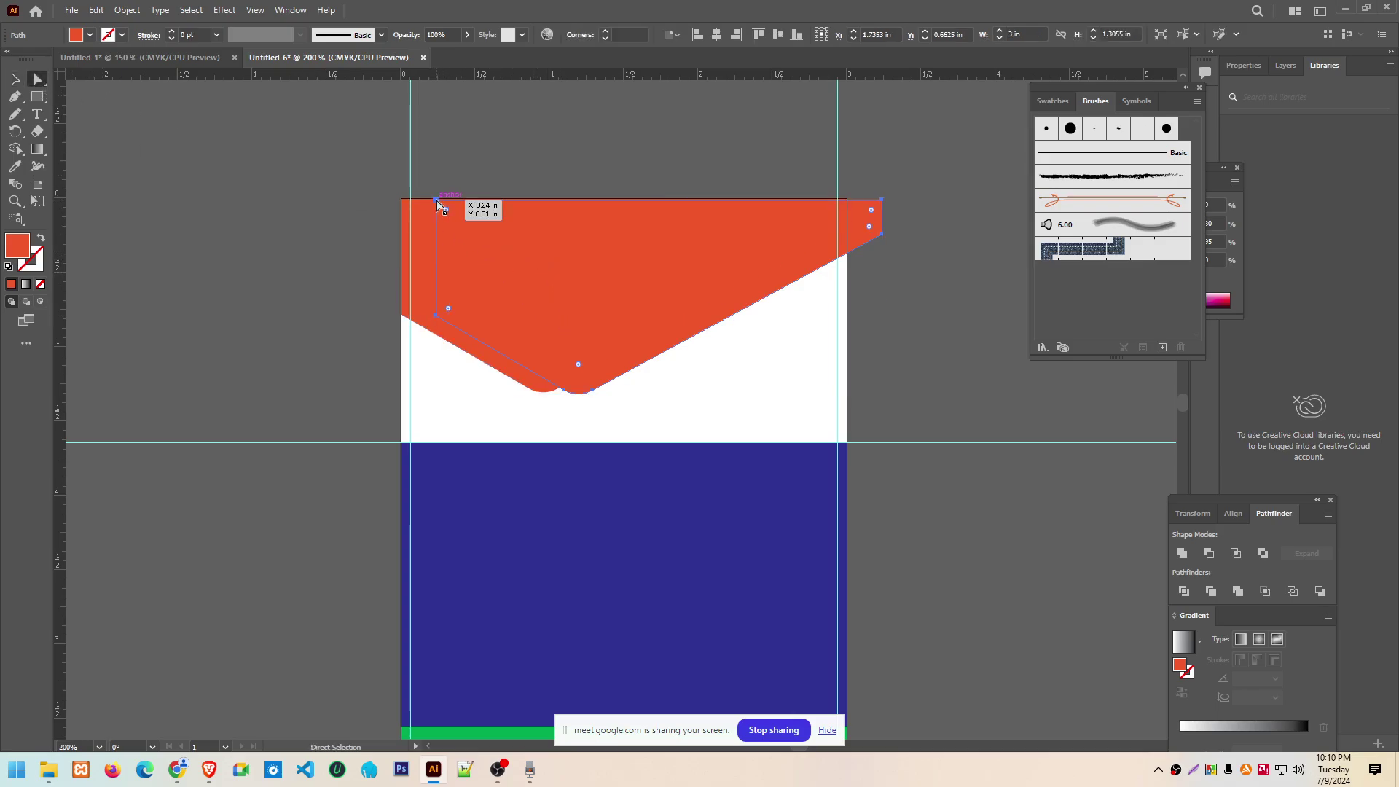
pyautogui.moveTo(437, 204); pyautogui.dragTo(402, 207)
pyautogui.moveTo(401, 318); pyautogui.dragTo(401, 316)
# Shift the copy slightly right and fill it with black
pyautogui.press('v')
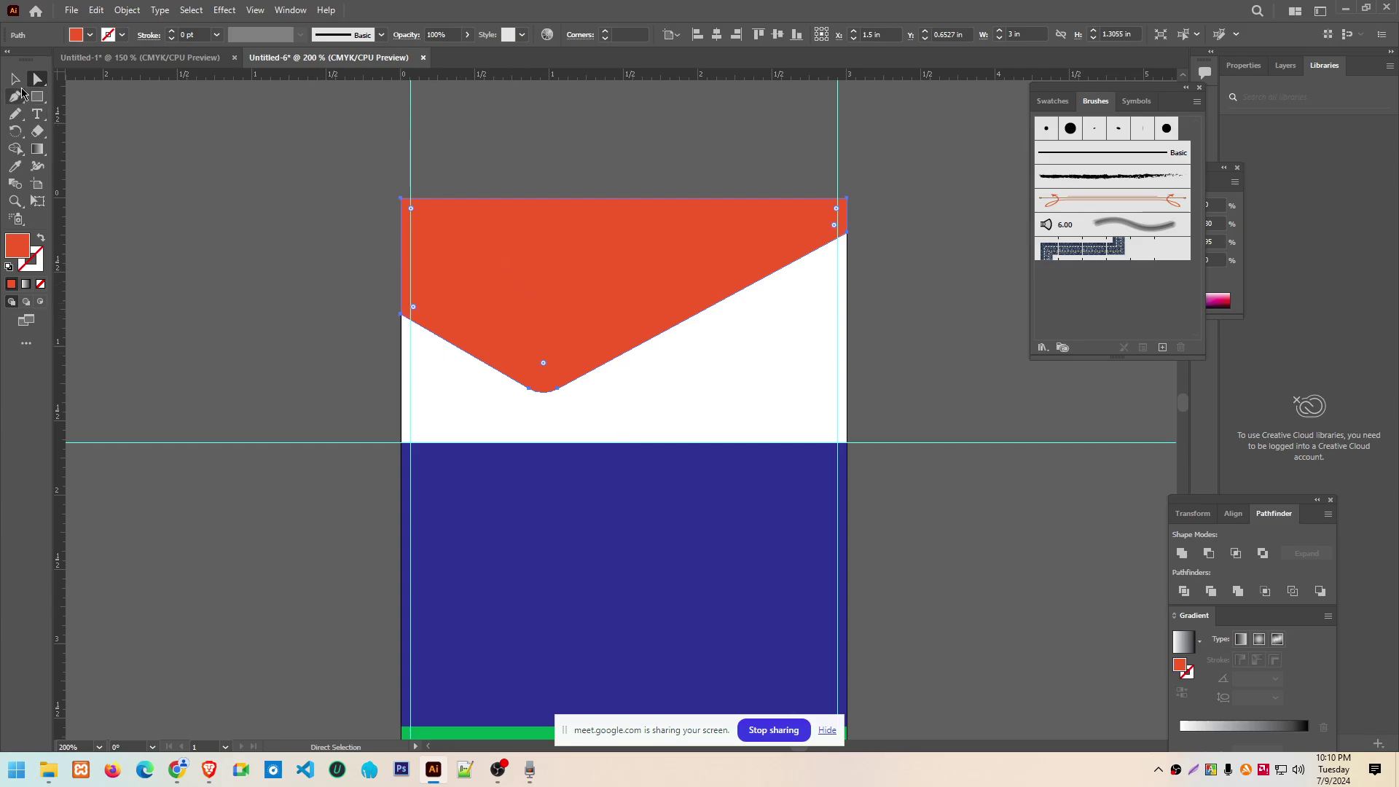
pyautogui.moveTo(511, 266); pyautogui.dragTo(522, 265)
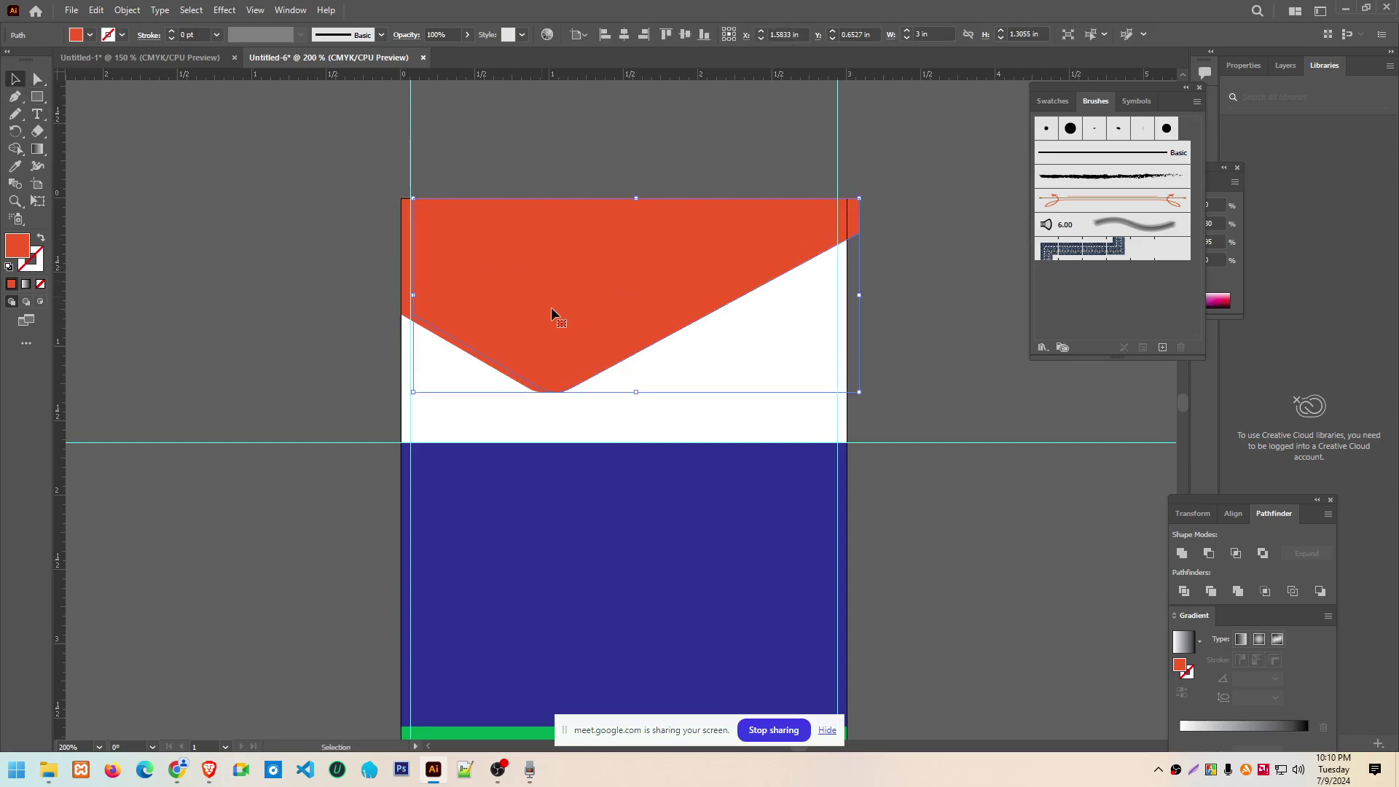
pyautogui.click(90, 34)
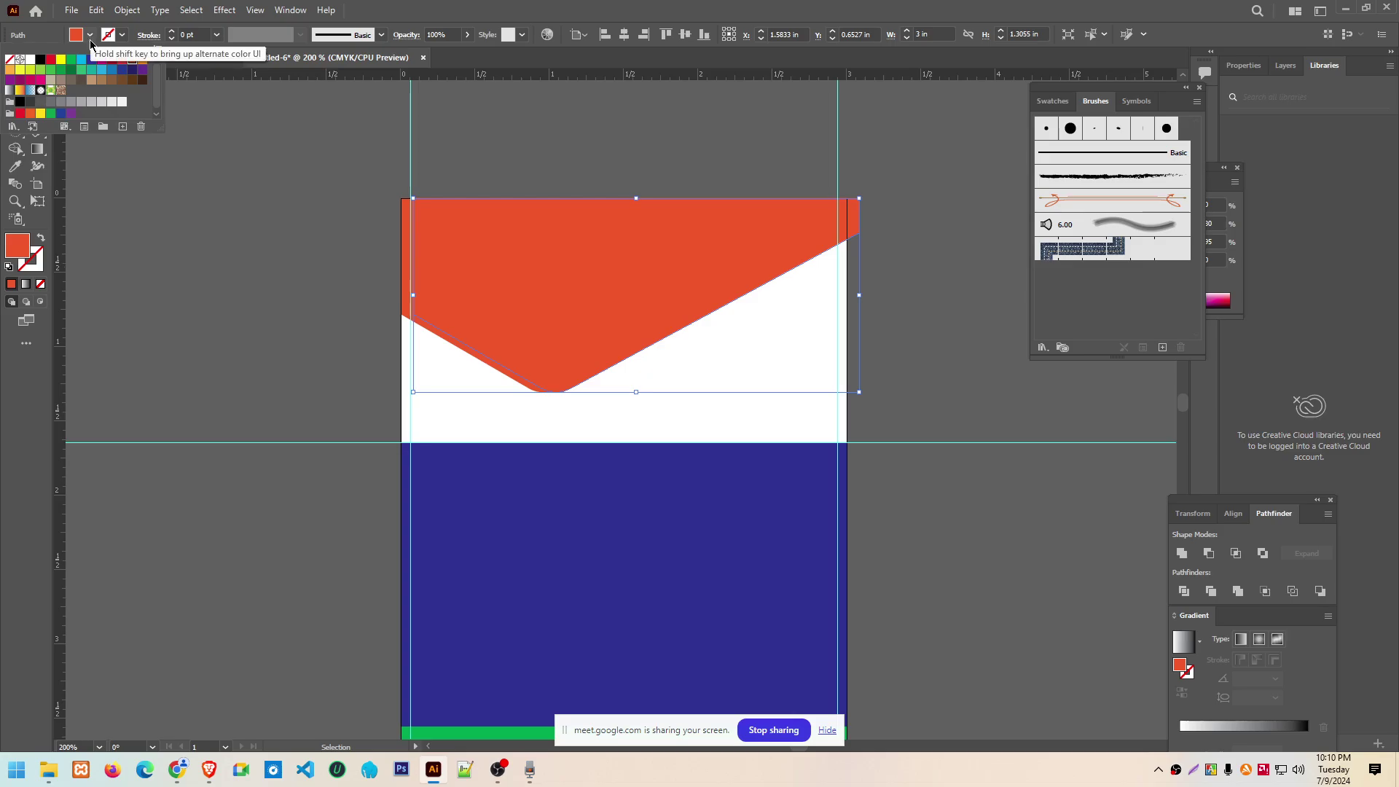
pyautogui.click(41, 60)
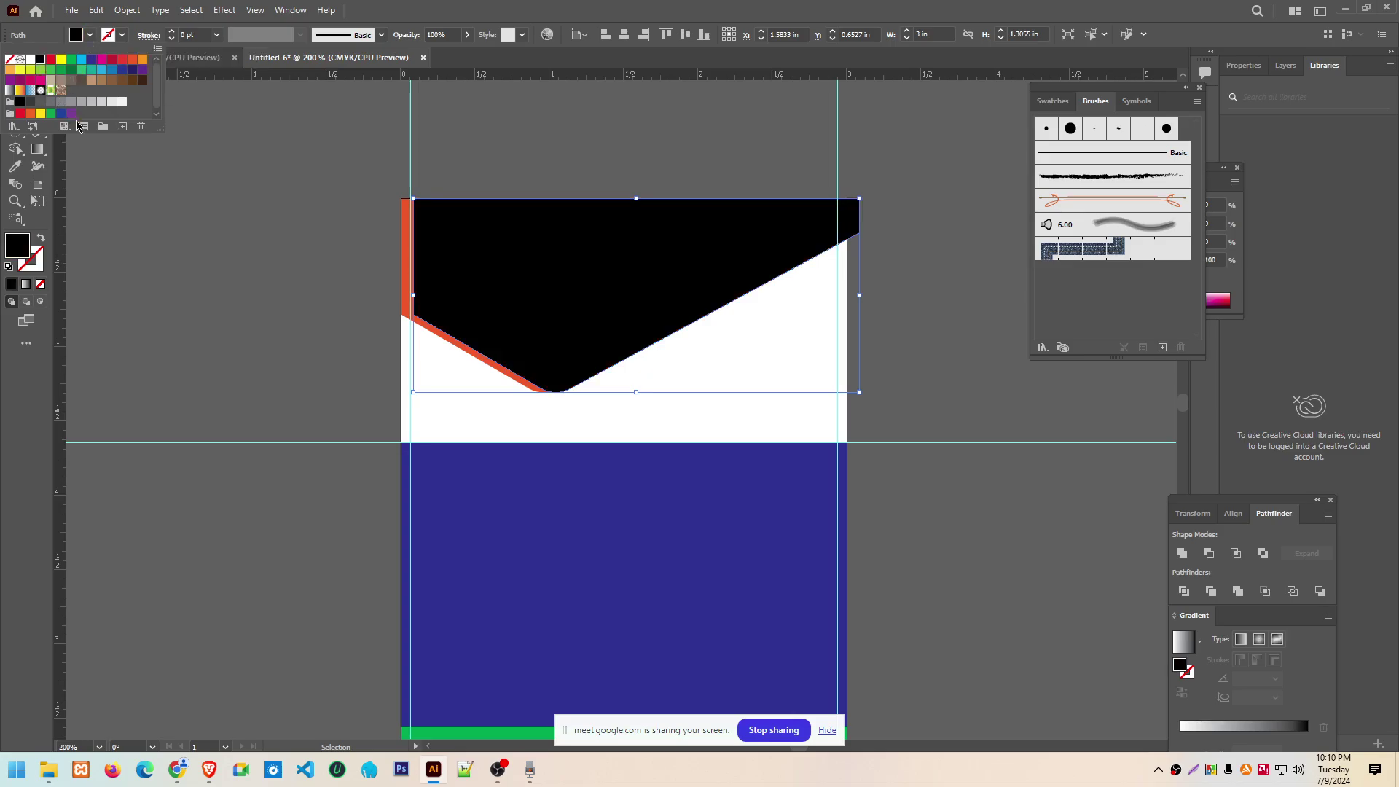
# Nudge the black copy one step right and check how it overlaps the orange-red shape
pyautogui.press('Escape')
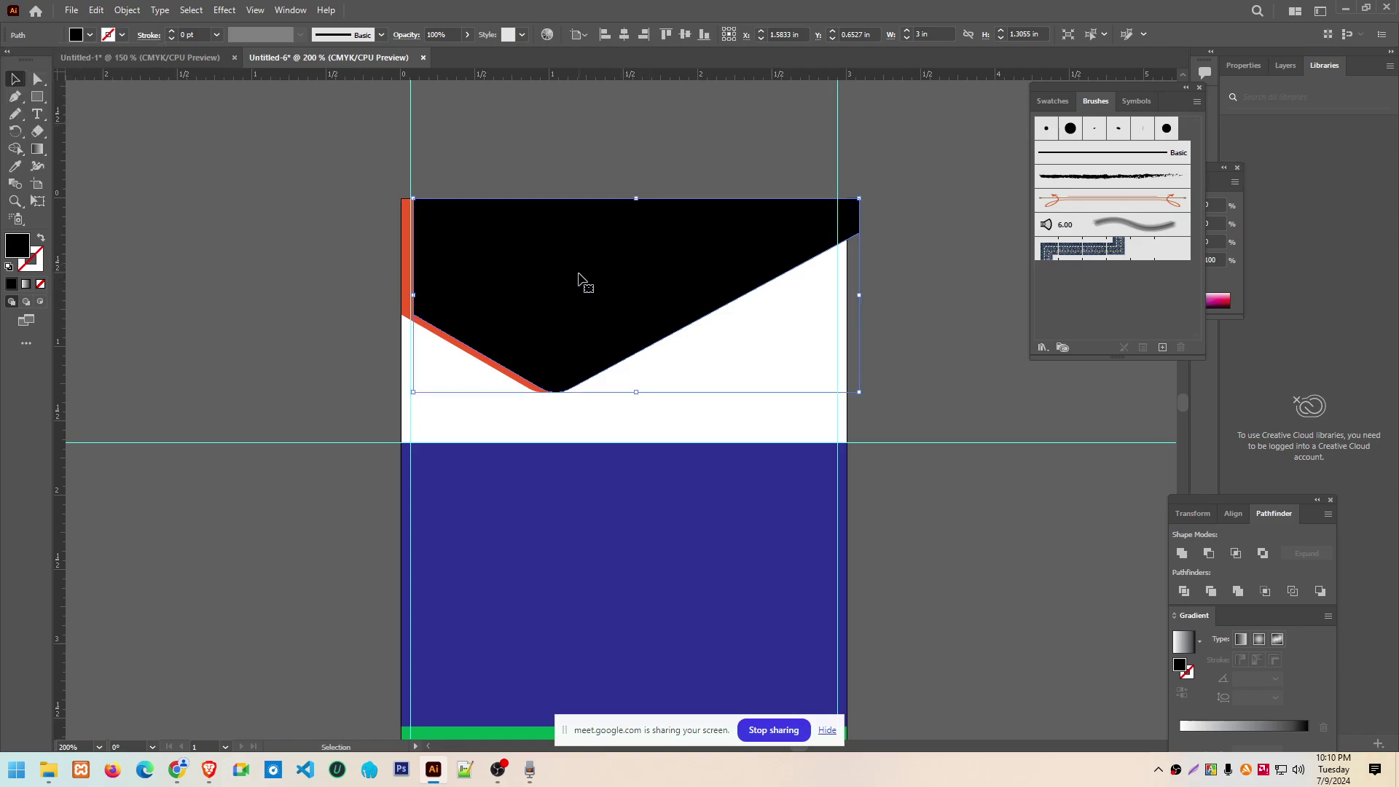
pyautogui.press('Right')
pyautogui.press('Right')
pyautogui.press('Right')
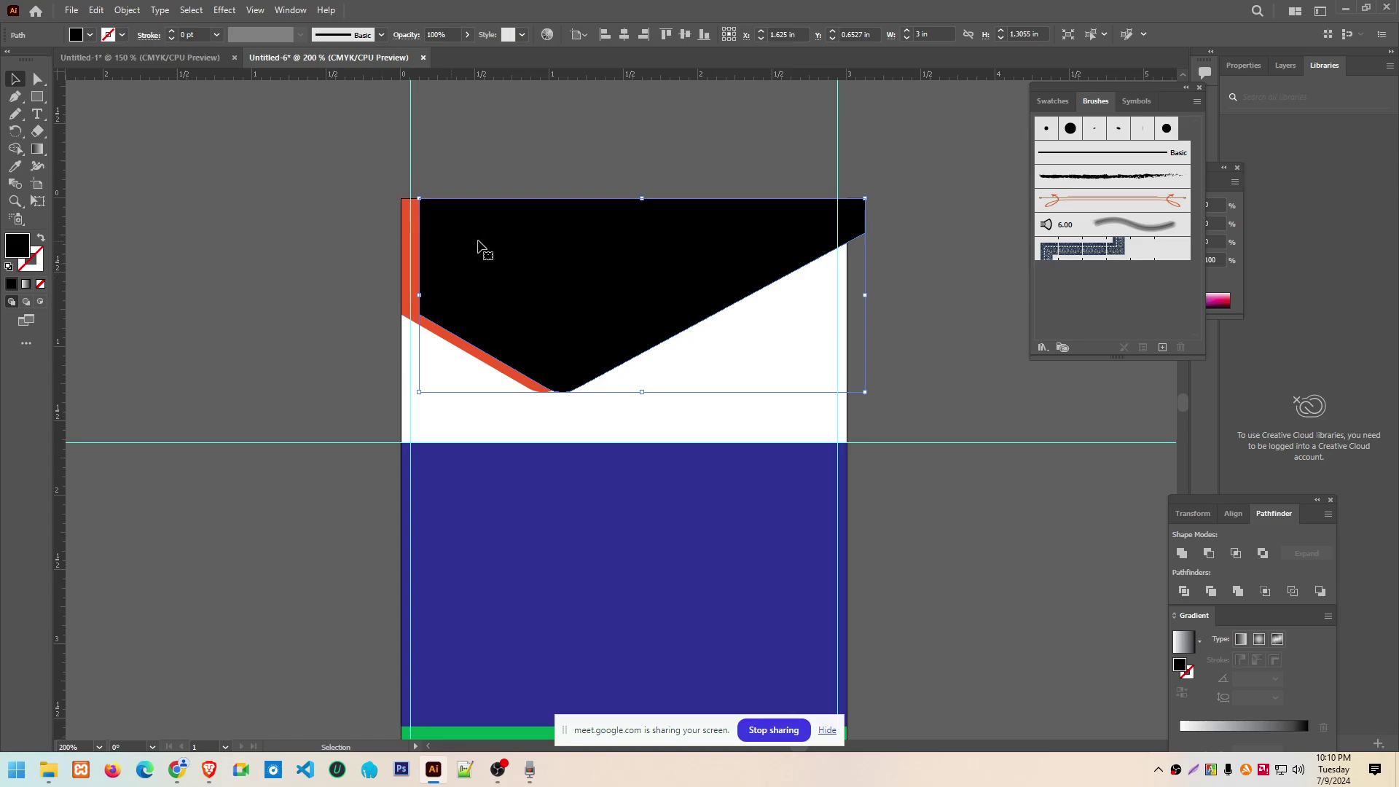
pyautogui.click(921, 134)
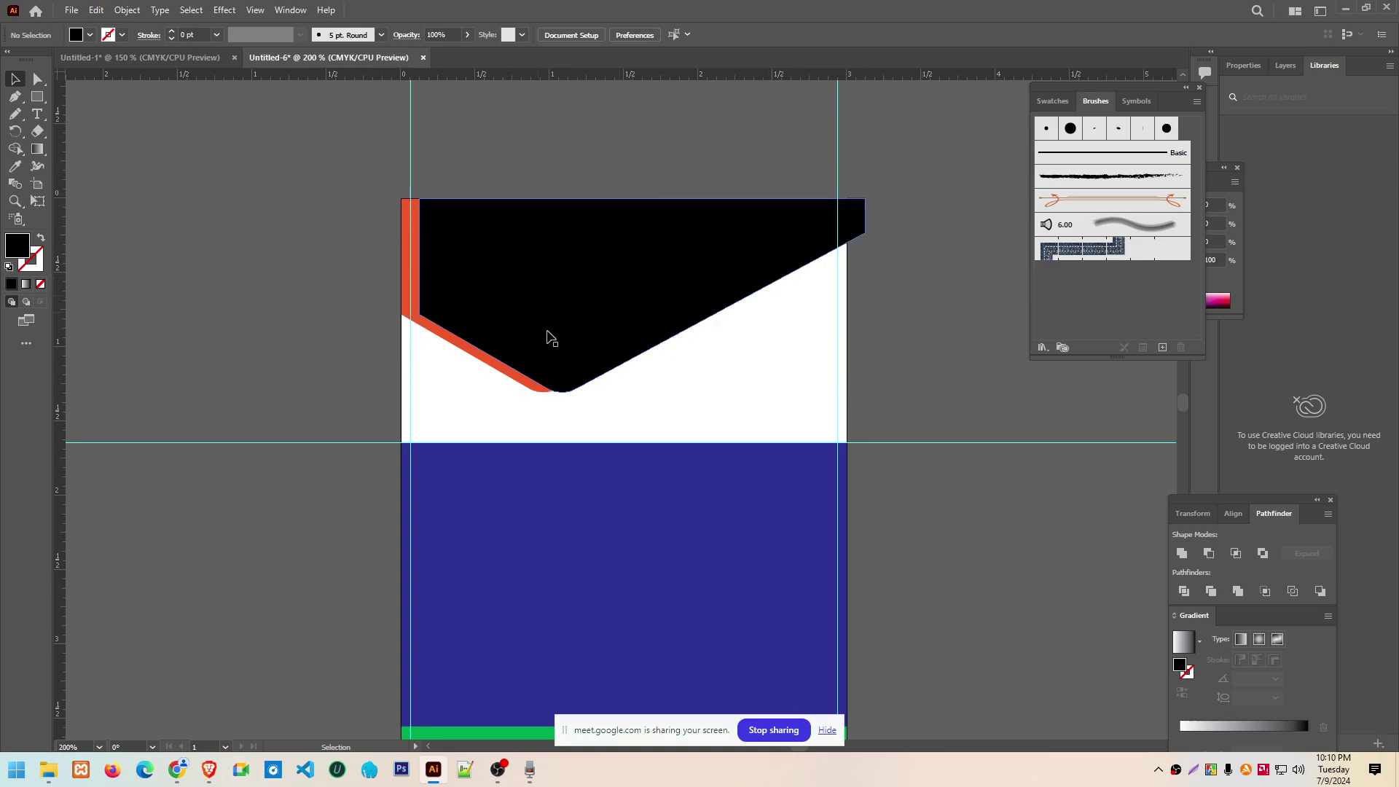
pyautogui.click(640, 246)
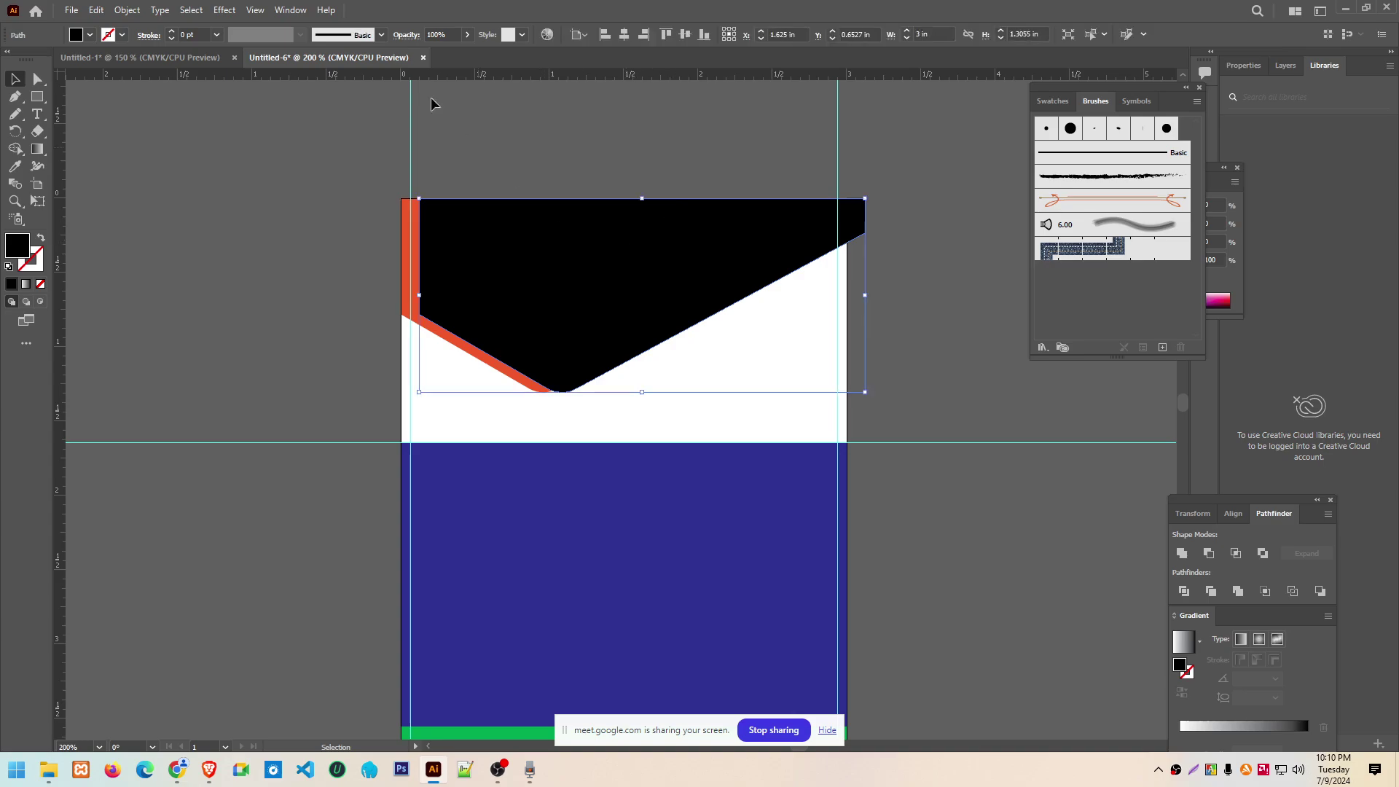
# Lower the black copy's opacity to 21% and deselect to view the translucent result
pyautogui.click(442, 35)
pyautogui.scroll(-4, 442, 34)
pyautogui.scroll(-4, 442, 35)
pyautogui.scroll(-4, 443, 35)
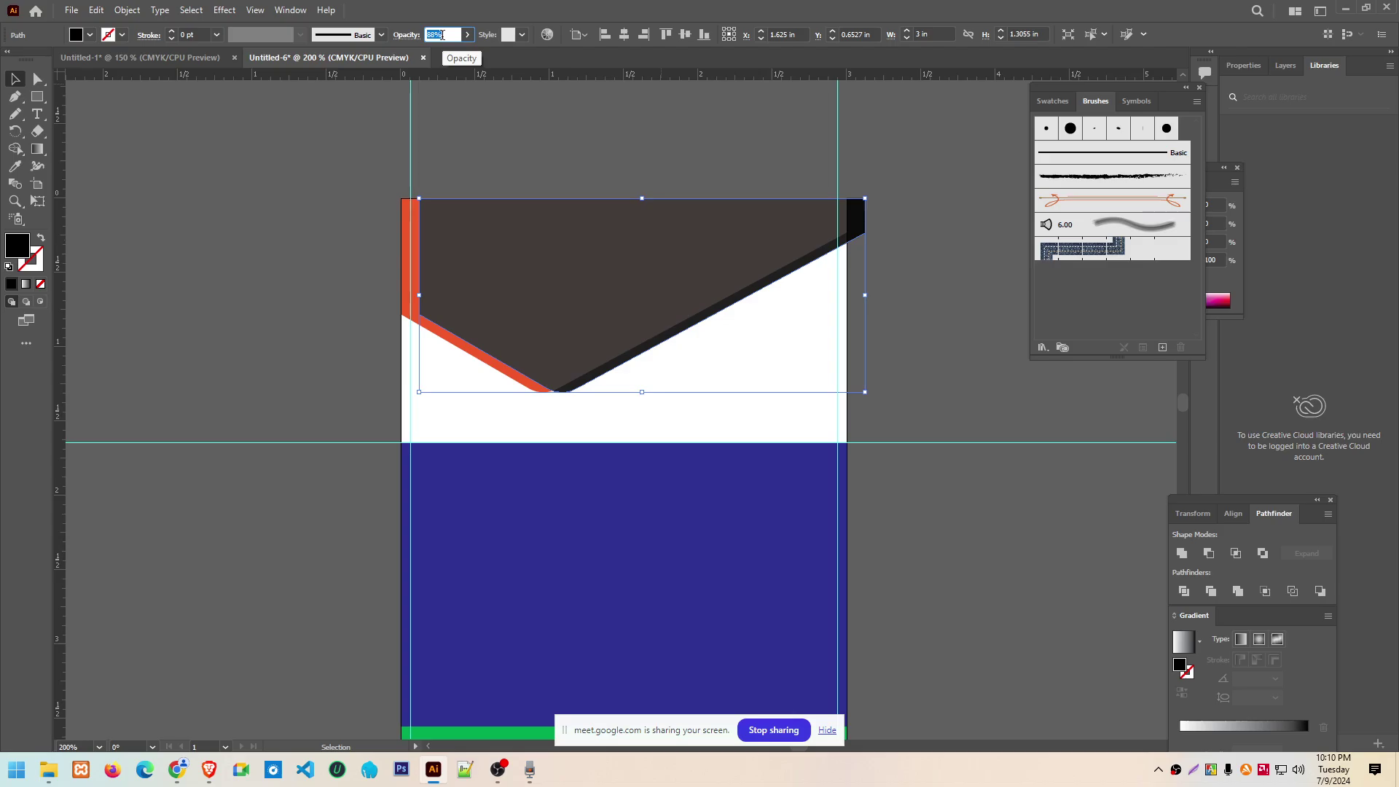
pyautogui.scroll(-6, 442, 35)
pyautogui.scroll(-6, 442, 35)
pyautogui.scroll(-6, 443, 35)
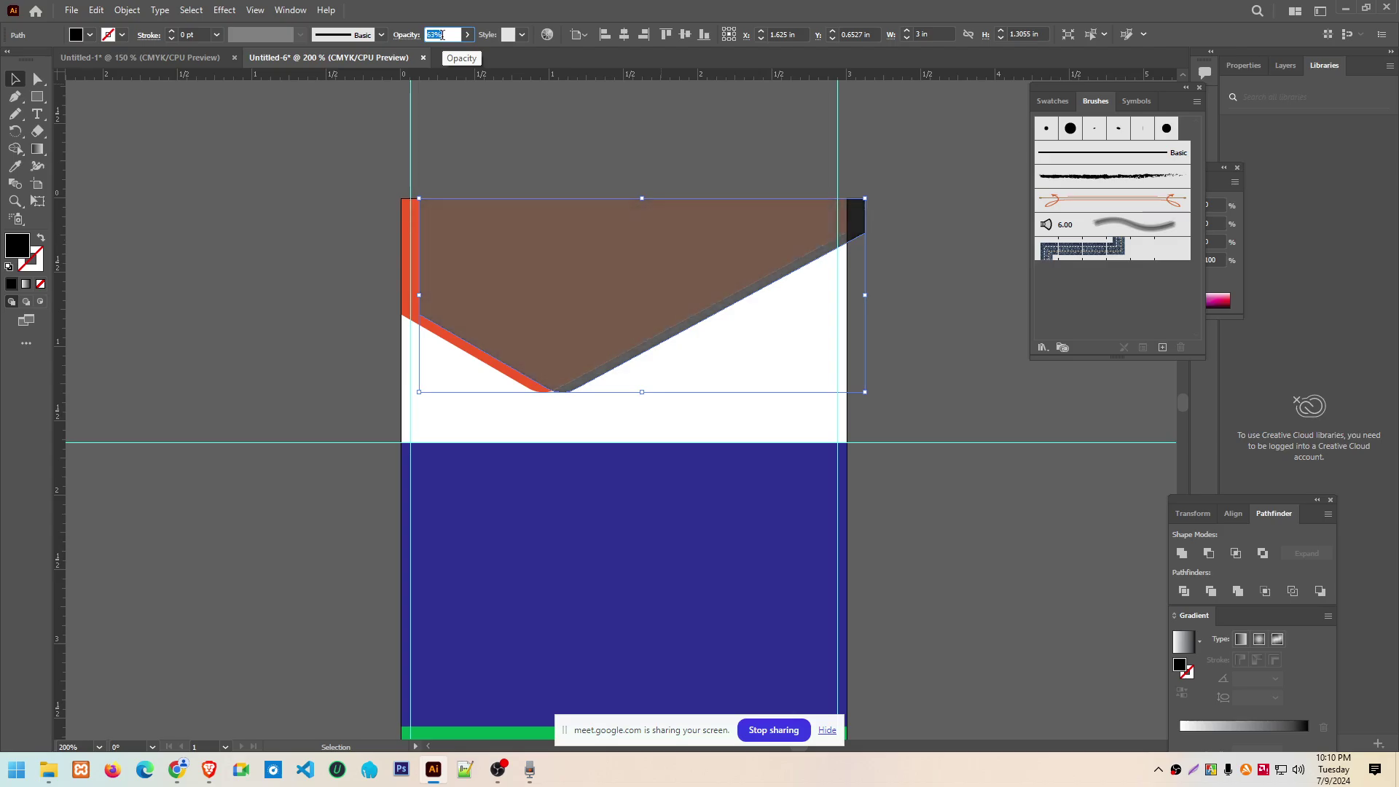
pyautogui.scroll(-6, 442, 35)
pyautogui.scroll(-5, 442, 35)
pyautogui.scroll(-6, 444, 35)
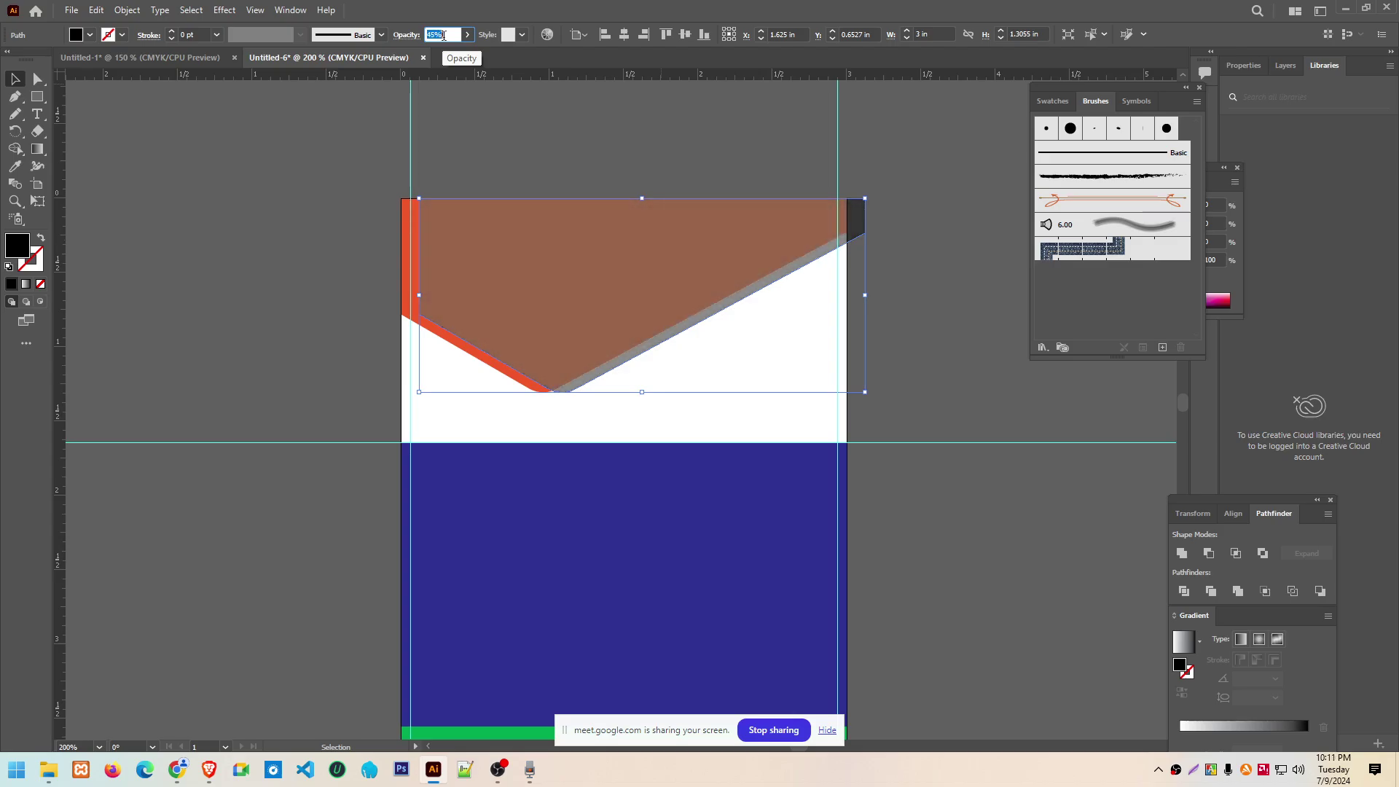
pyautogui.scroll(-8, 444, 35)
pyautogui.scroll(-8, 444, 35)
pyautogui.scroll(-4, 444, 35)
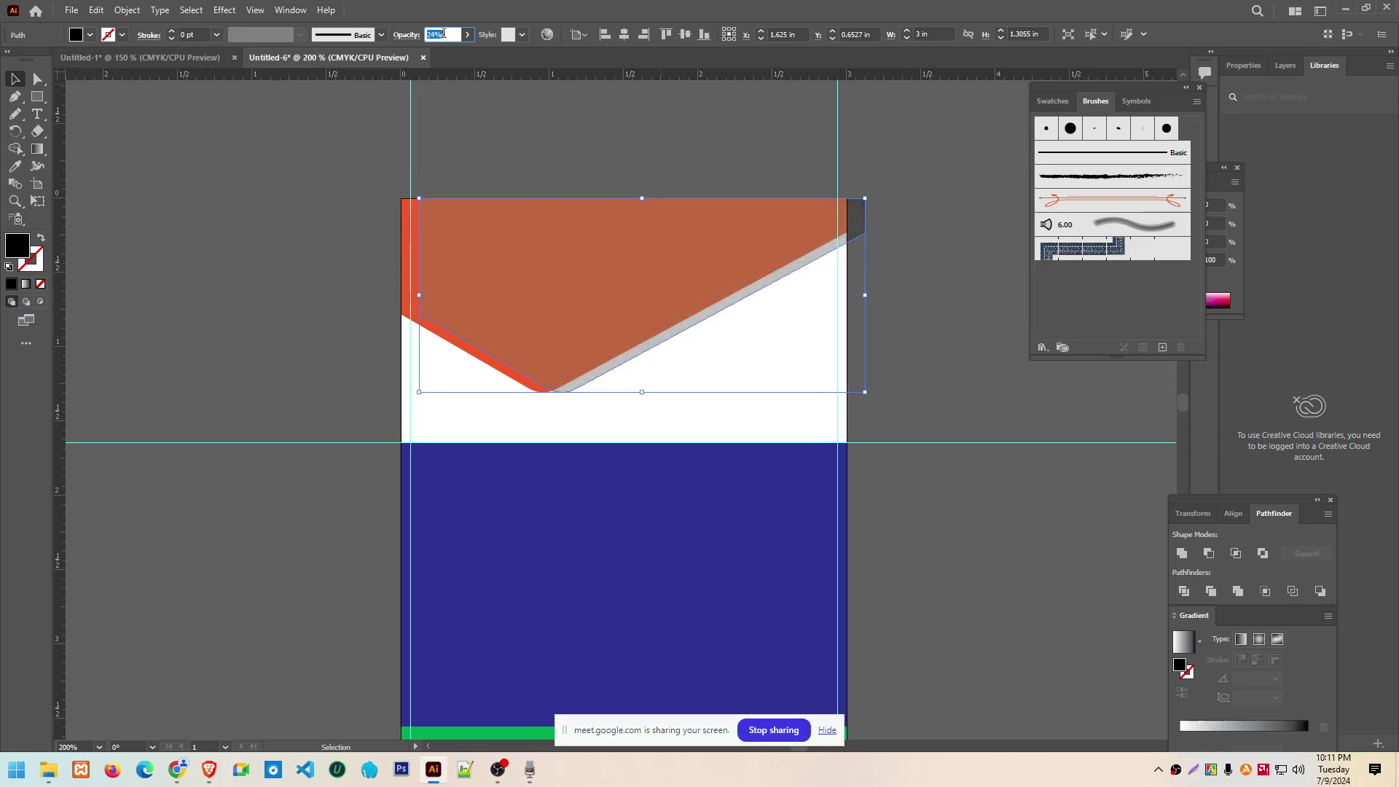
pyautogui.scroll(-3, 444, 33)
pyautogui.click(172, 187)
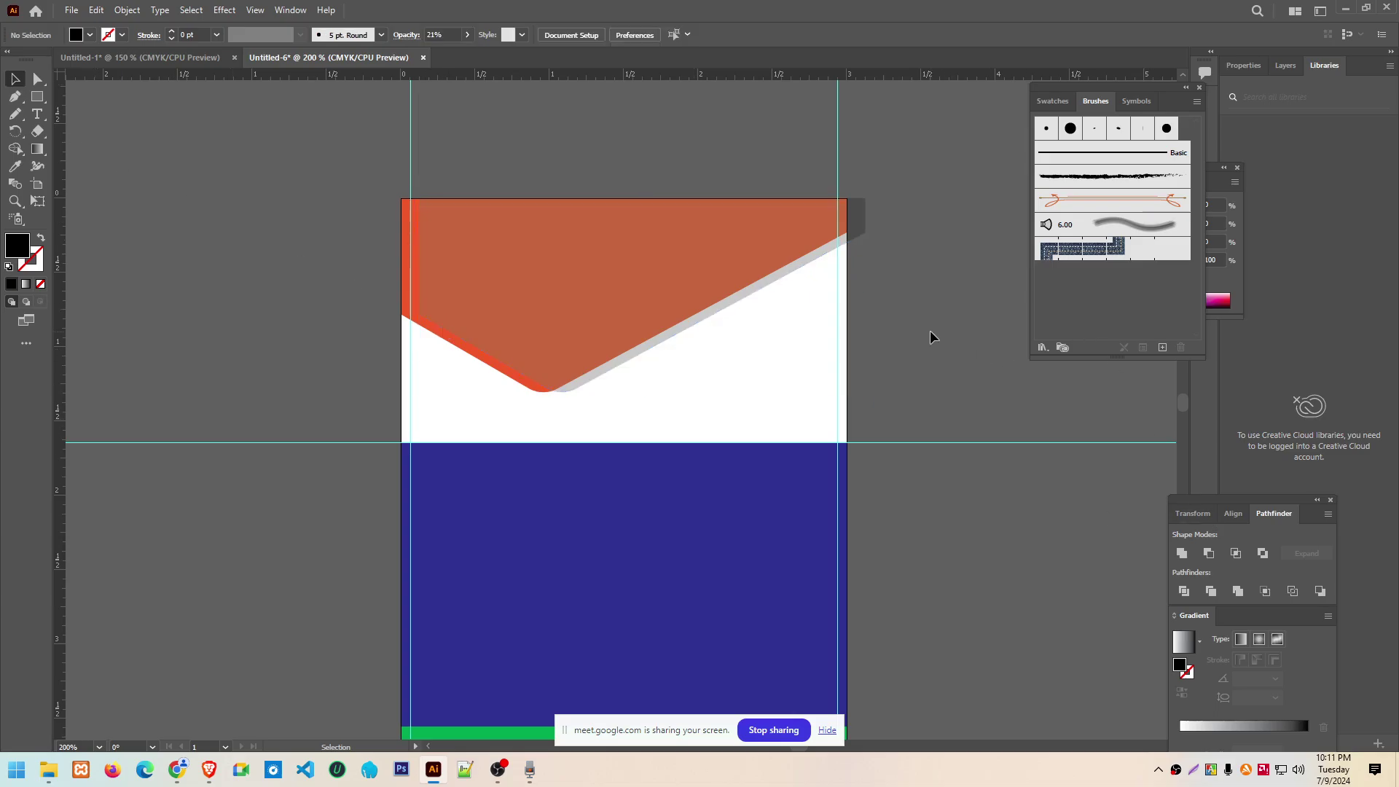
# Start a Pen path down the header's left edge, then abandon it and restart
pyautogui.click(15, 97)
pyautogui.click(419, 198)
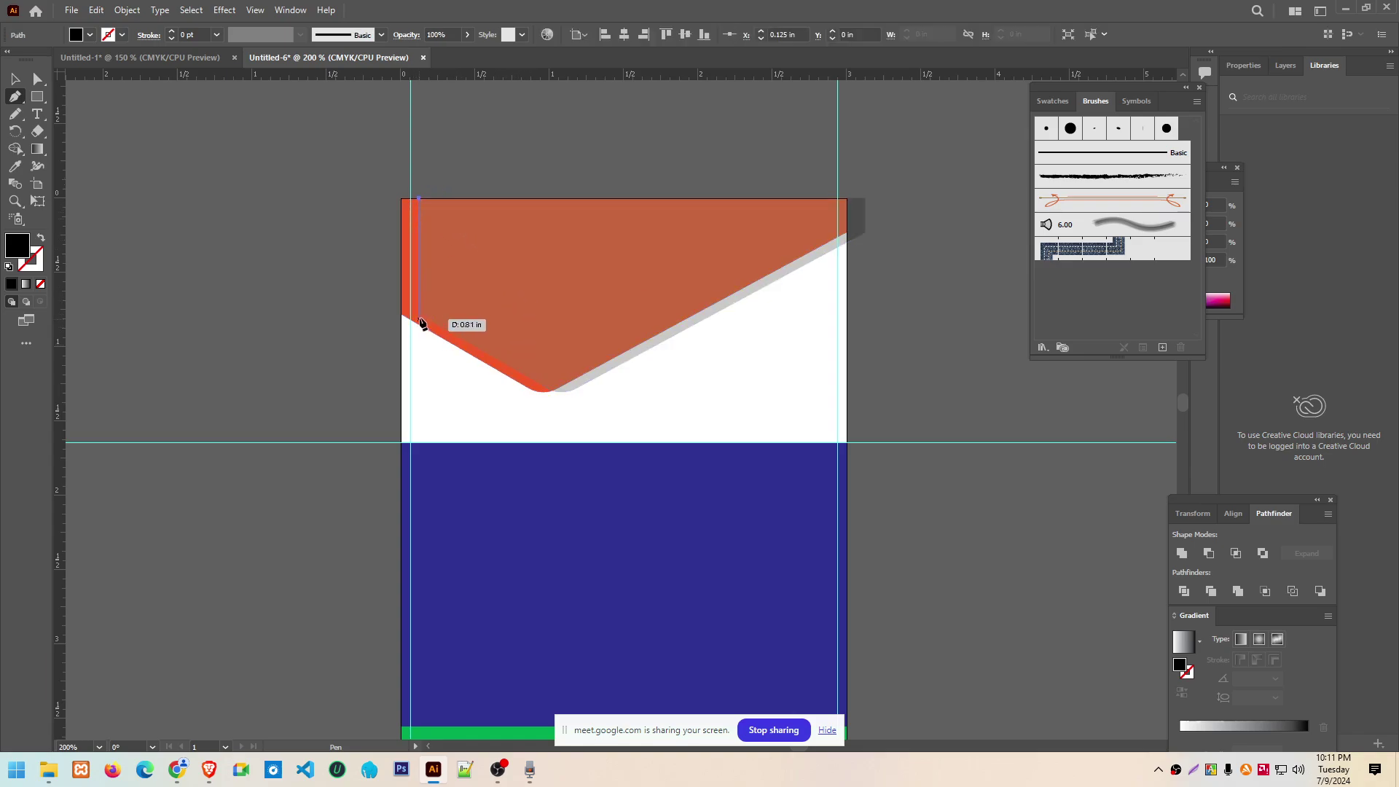
pyautogui.click(420, 317)
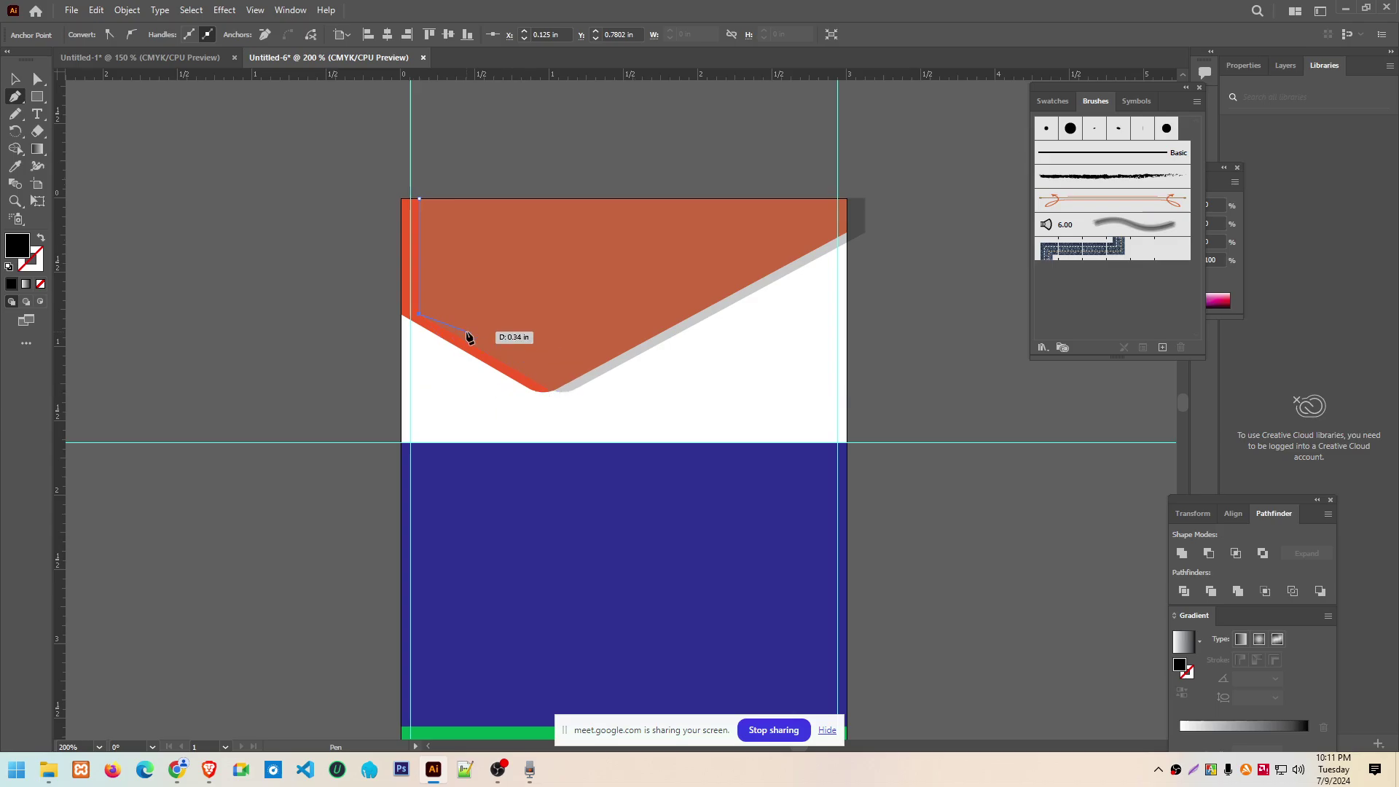
pyautogui.press('Escape')
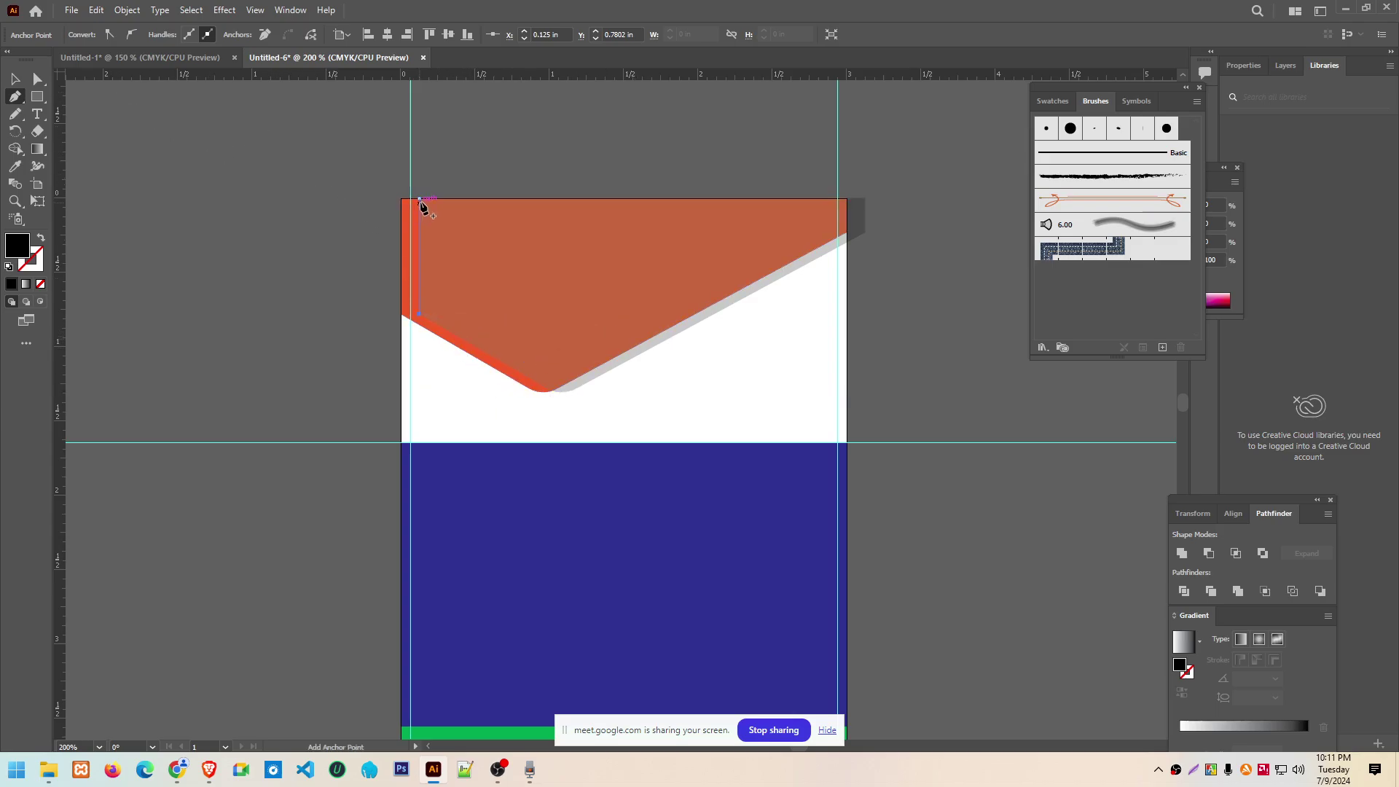
pyautogui.click(420, 199)
pyautogui.click(128, 134)
pyautogui.press('v')
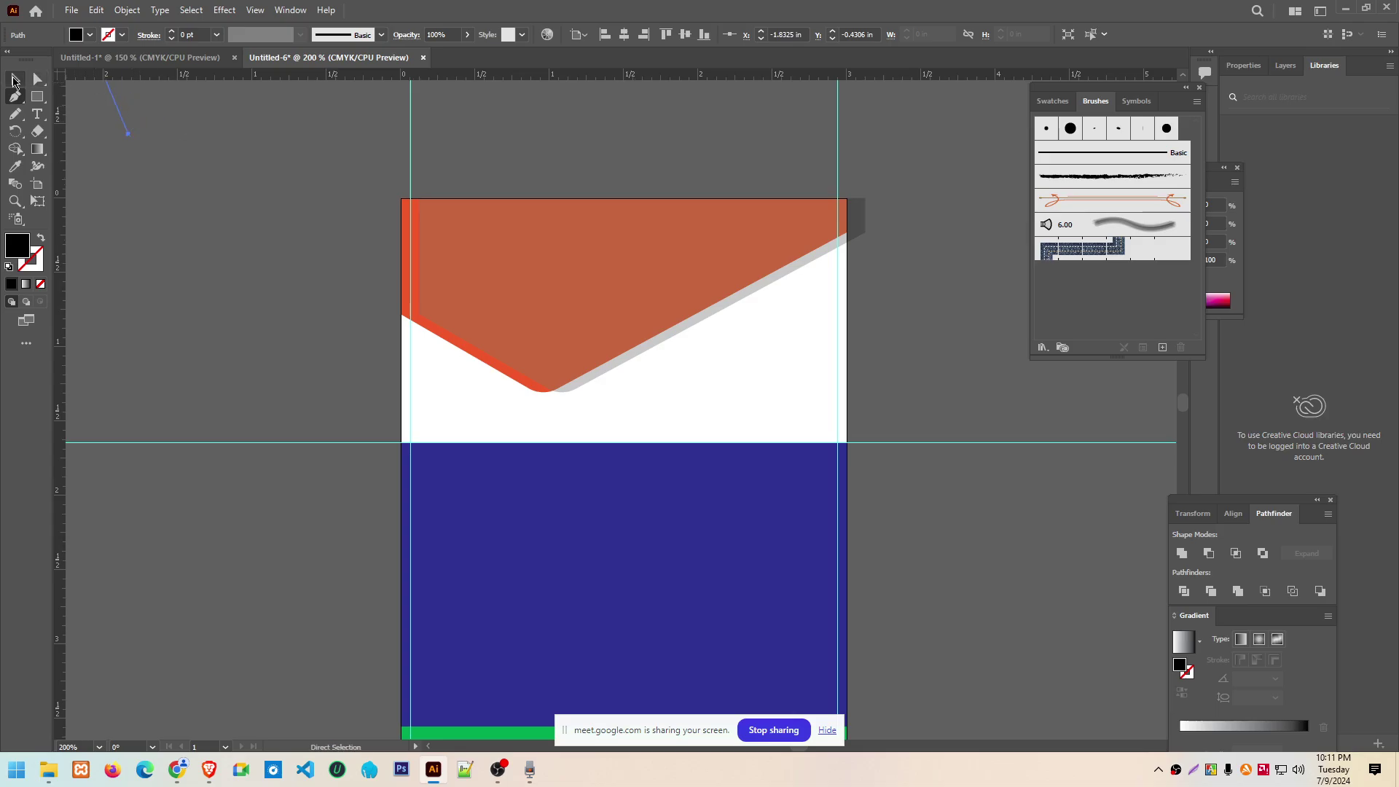
pyautogui.press('p')
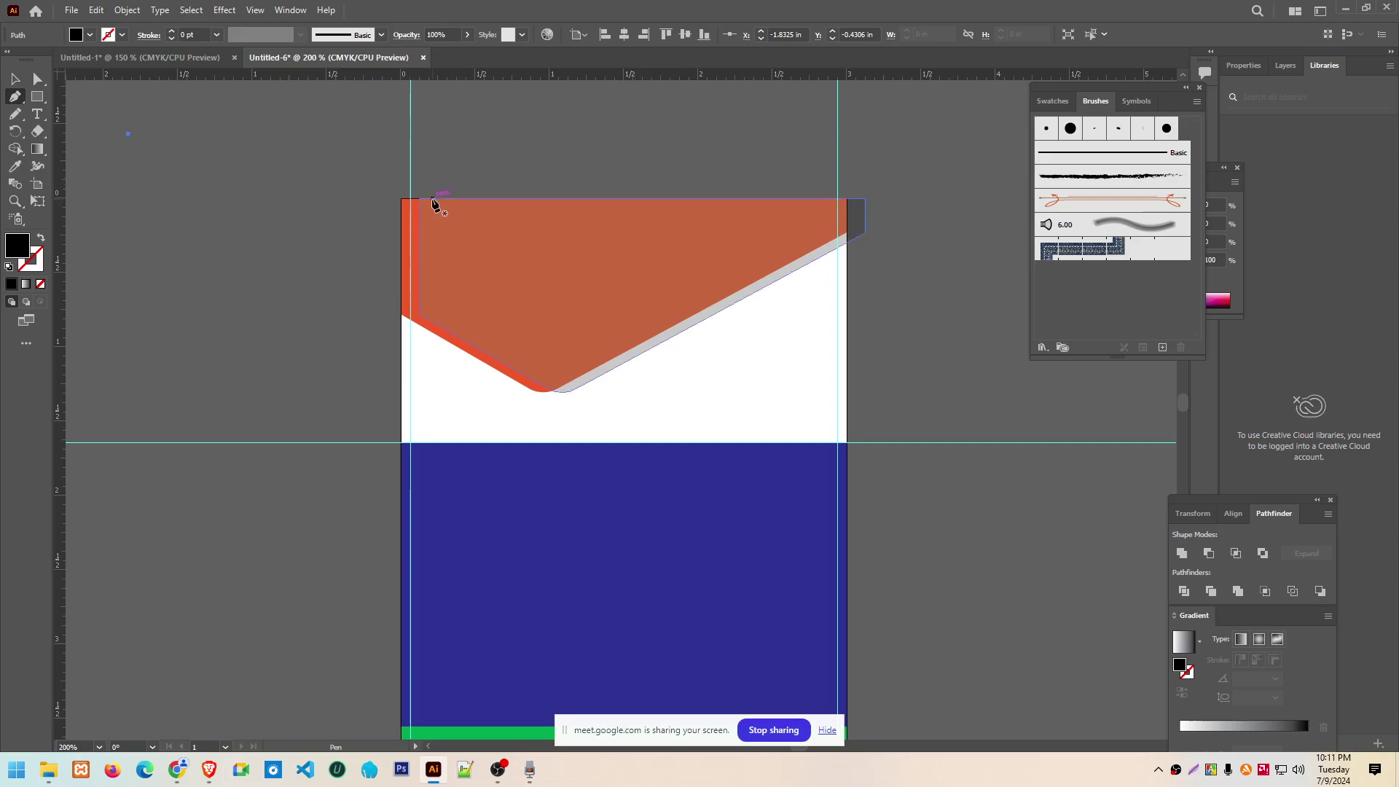
# Draw a closed black V shape: left edge, bottom point, right edge, top-right corner
pyautogui.click(432, 198)
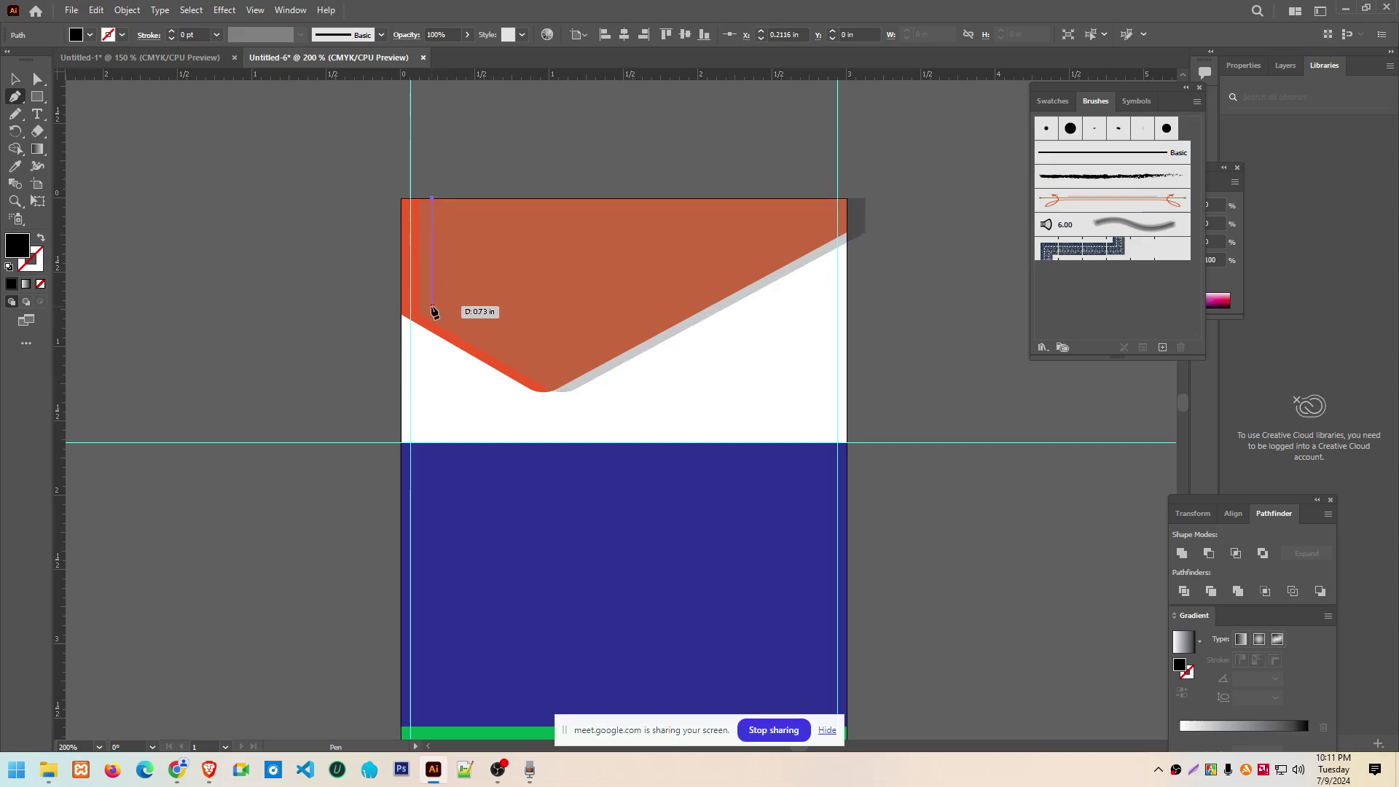
pyautogui.click(432, 306)
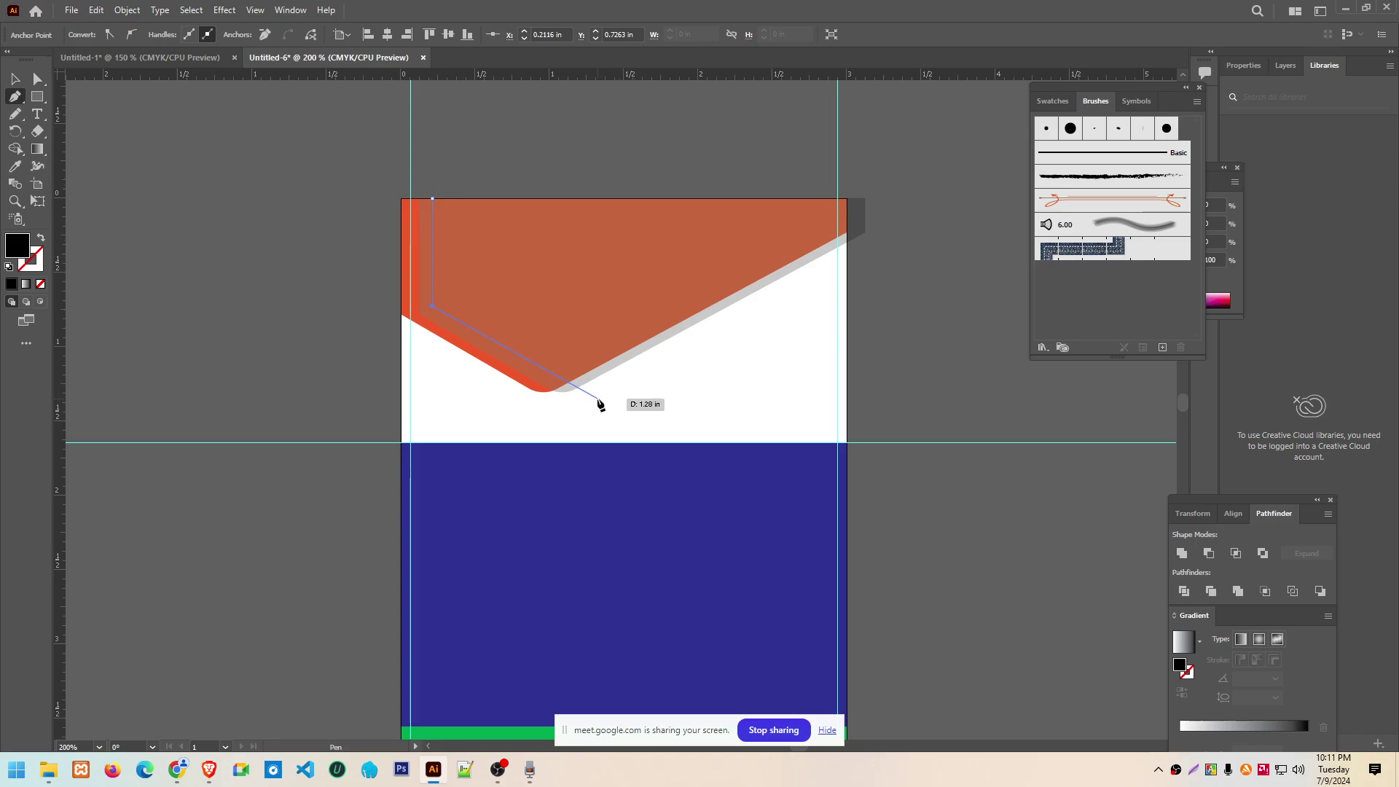
pyautogui.click(595, 399)
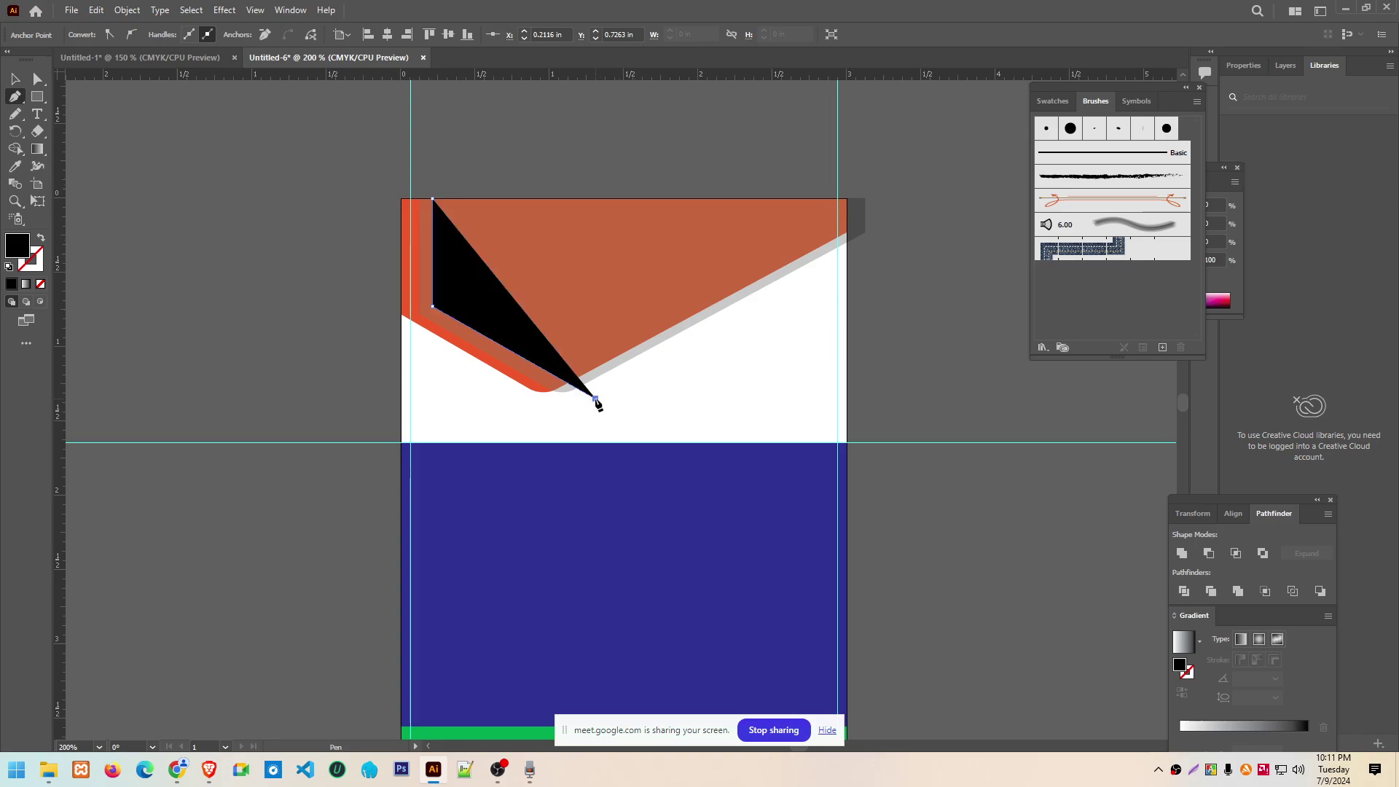
pyautogui.click(854, 257)
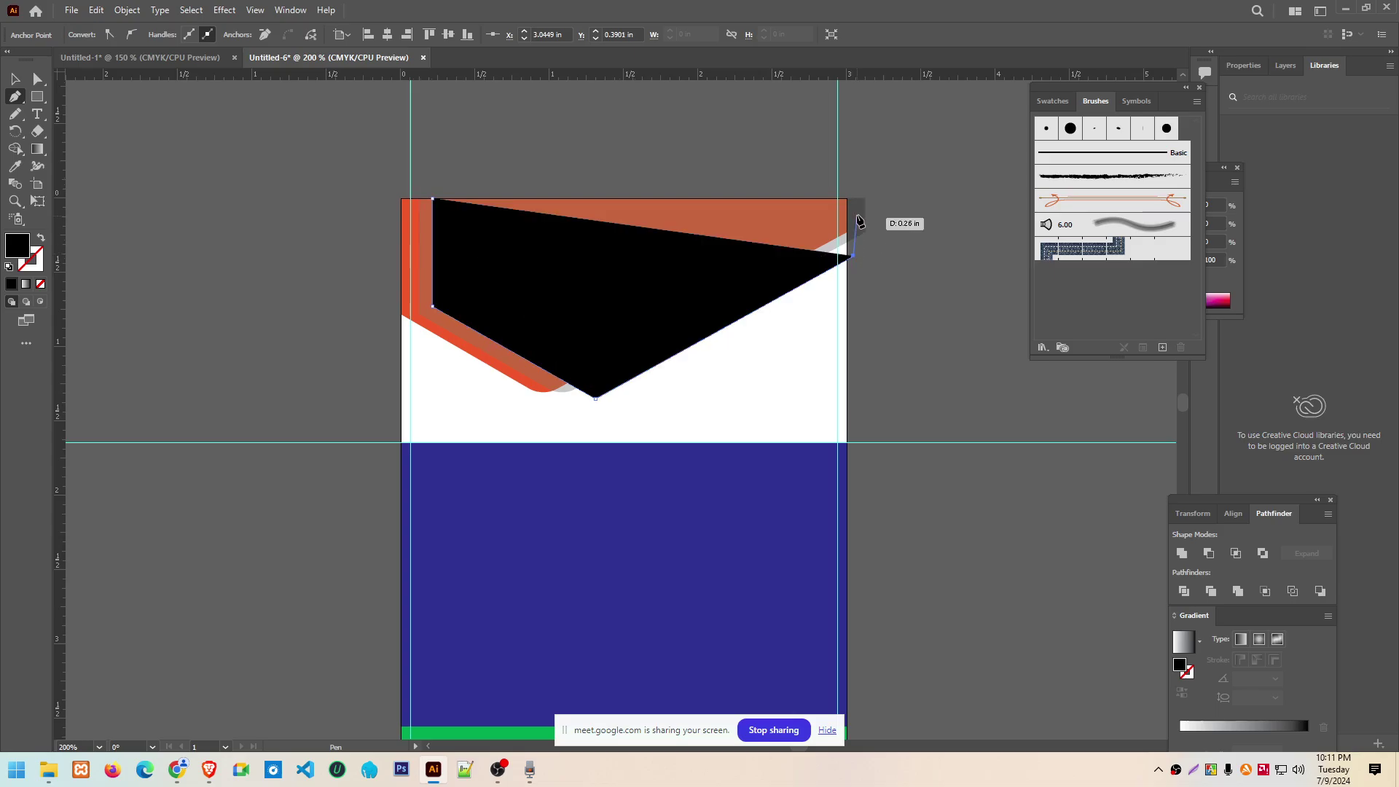
pyautogui.click(853, 199)
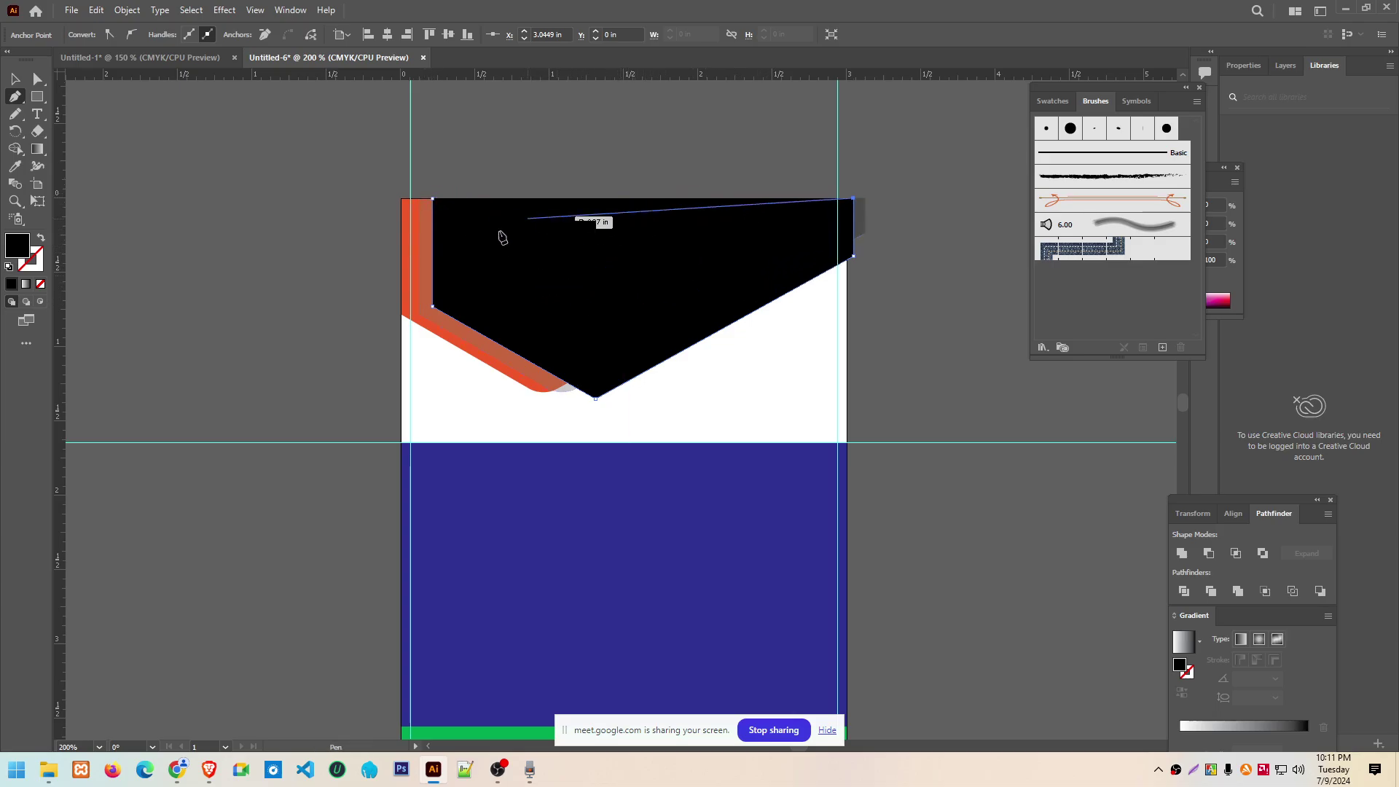
pyautogui.click(432, 198)
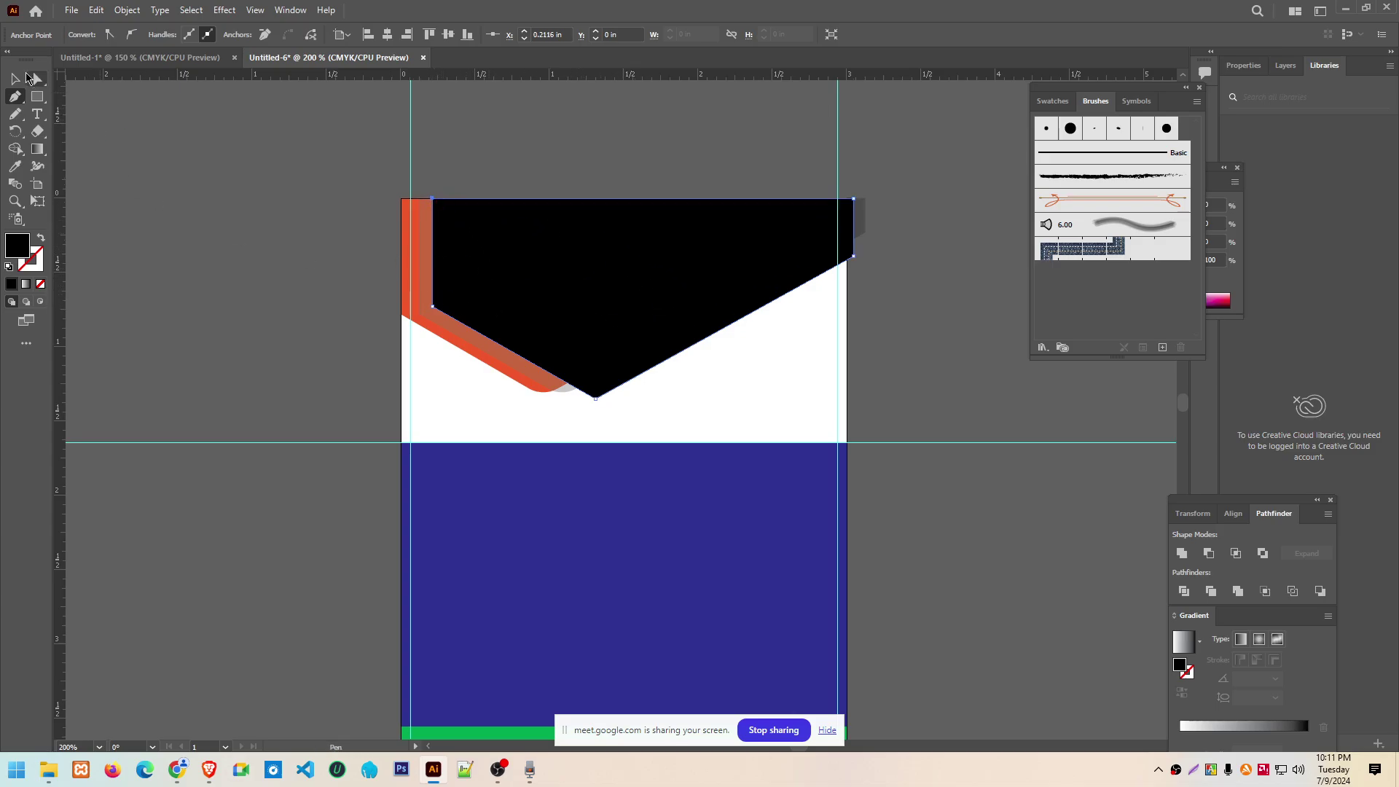
pyautogui.click(16, 78)
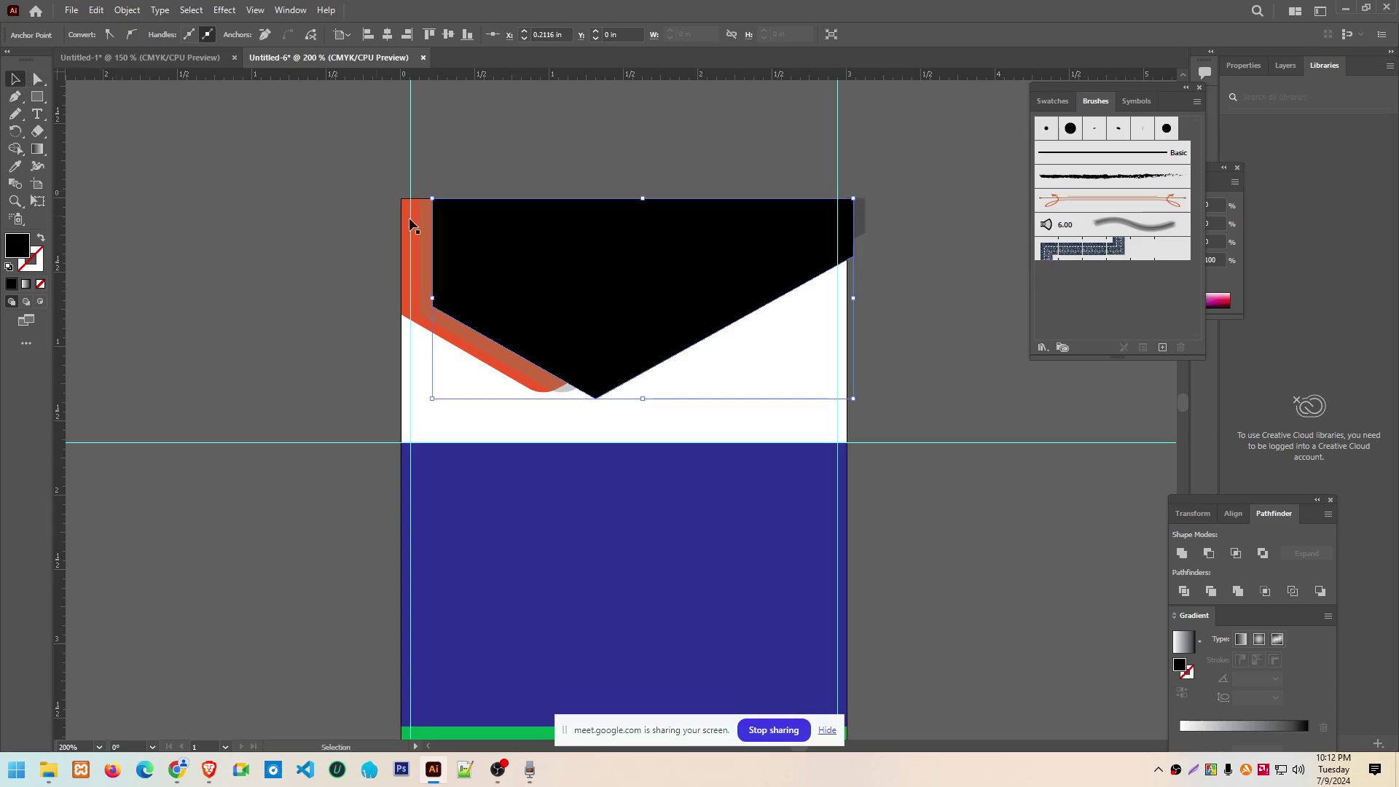
# Round the black V shape's bottom tip with Direct Selection, then deselect it
pyautogui.click(39, 81)
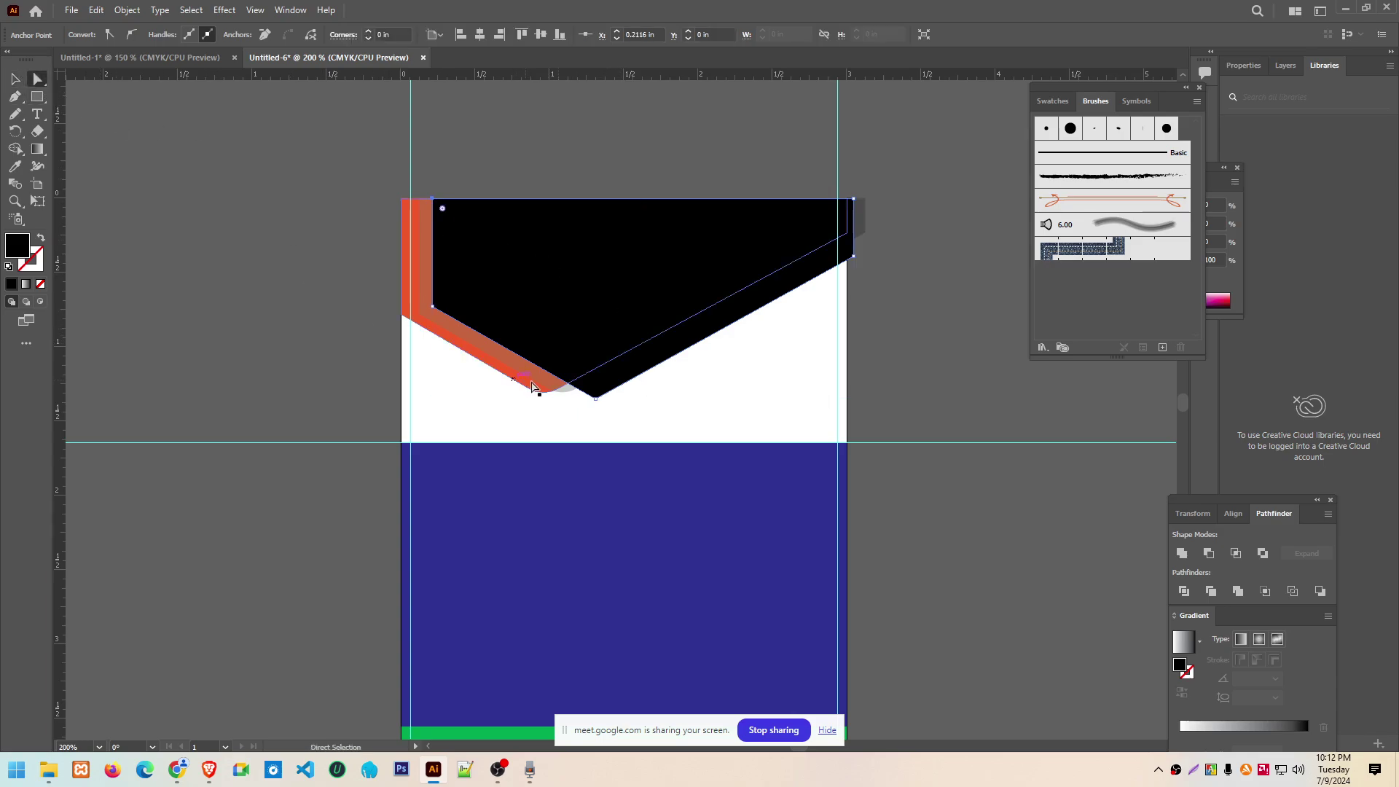
pyautogui.click(510, 263)
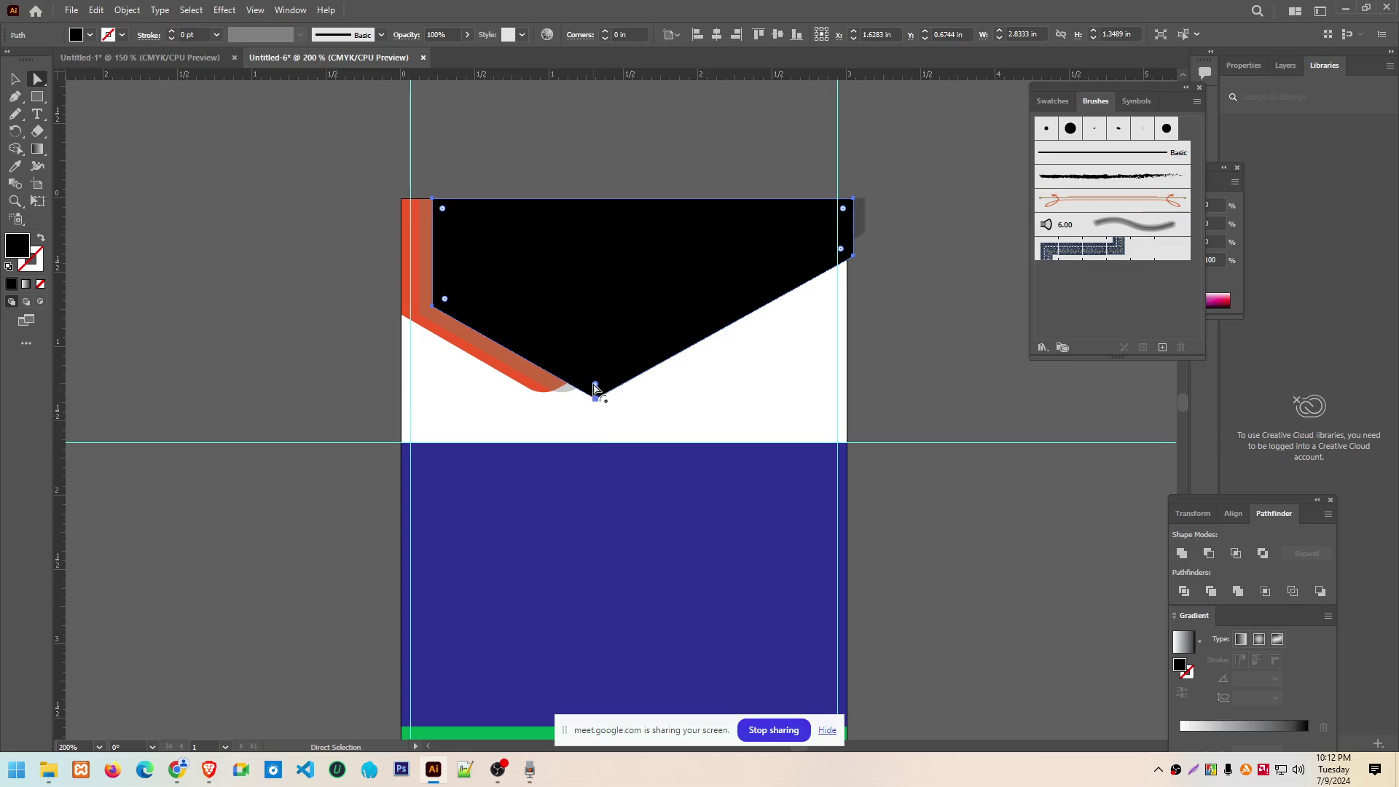
pyautogui.moveTo(594, 385); pyautogui.dragTo(595, 357)
pyautogui.click(15, 79)
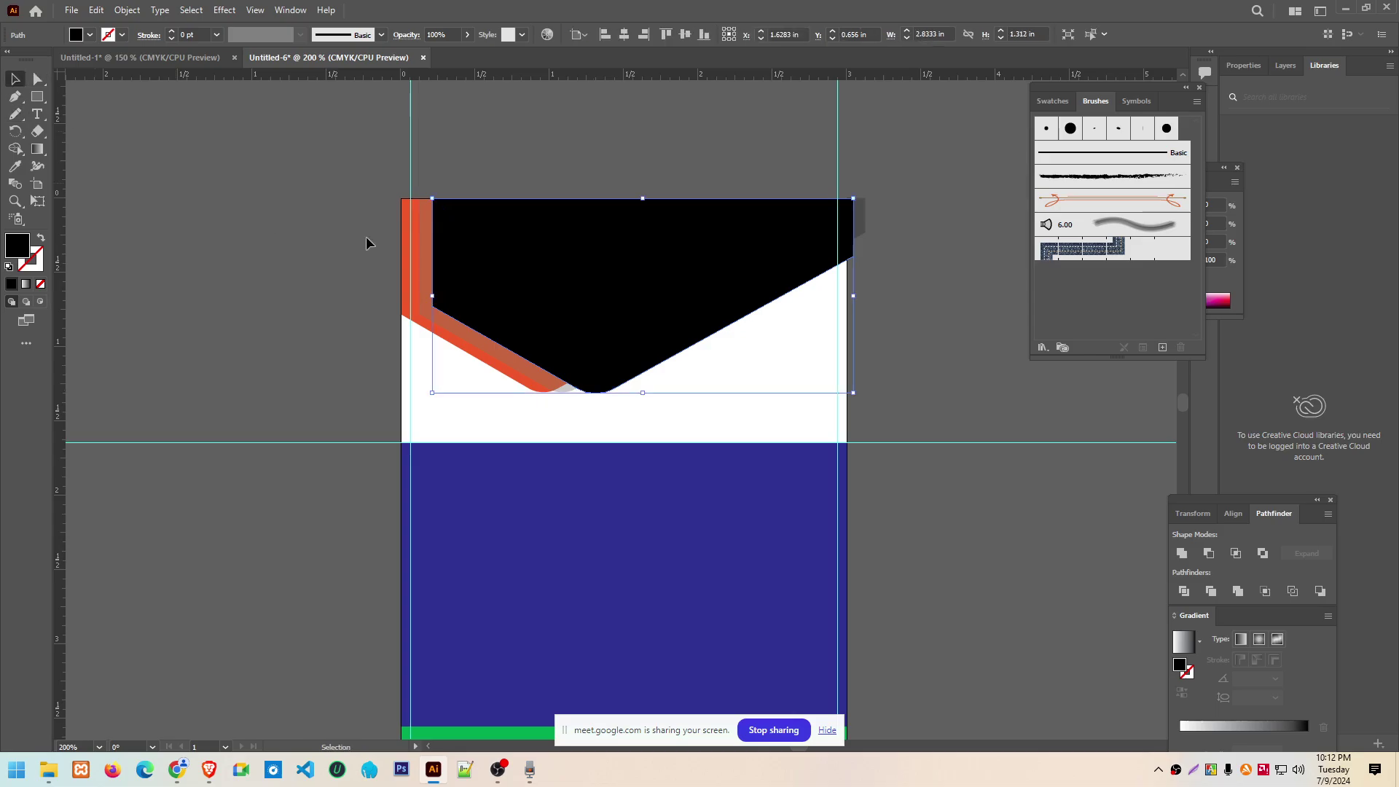
pyautogui.click(934, 274)
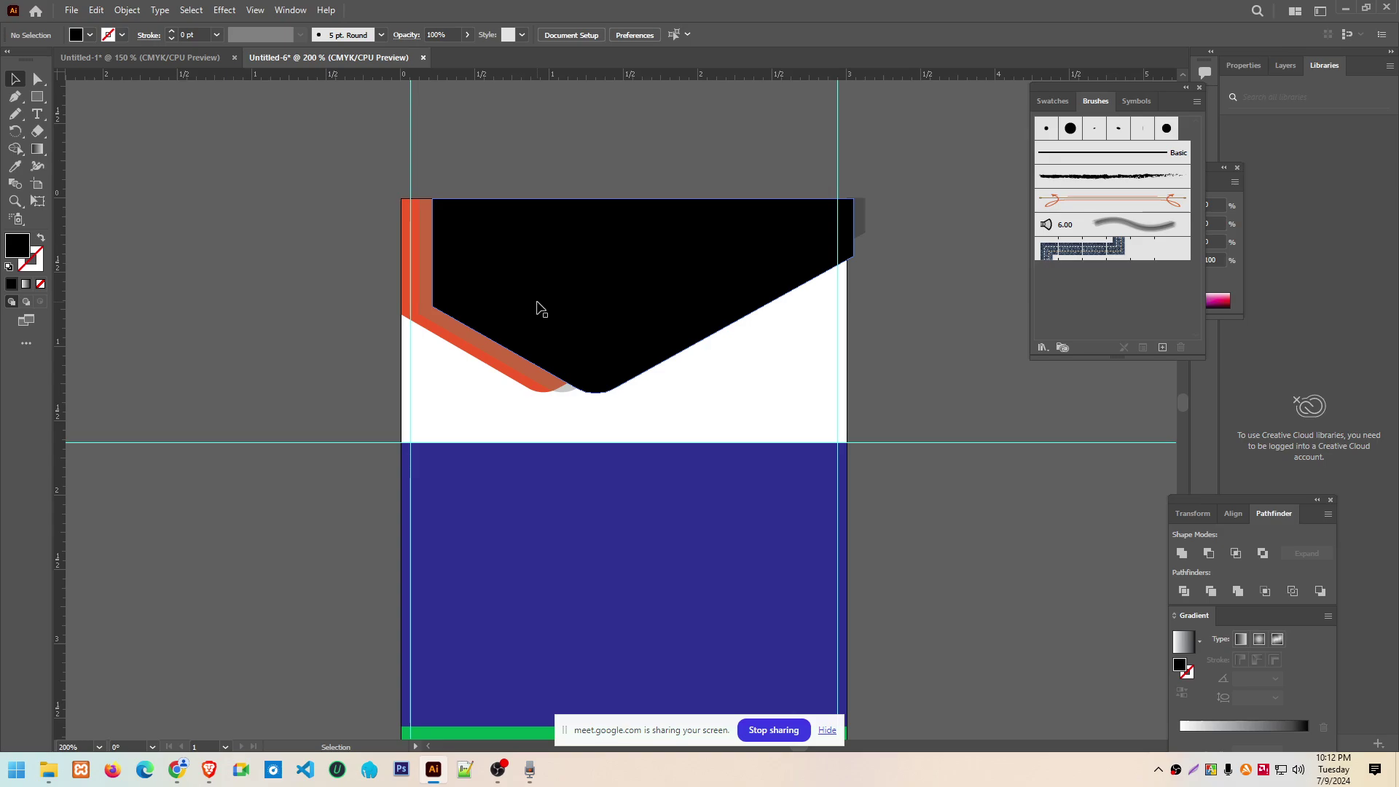
# Place a spare copy of the black shape off the artboard and make an offset duplicate
pyautogui.moveTo(552, 315); pyautogui.dragTo(1019, 554)
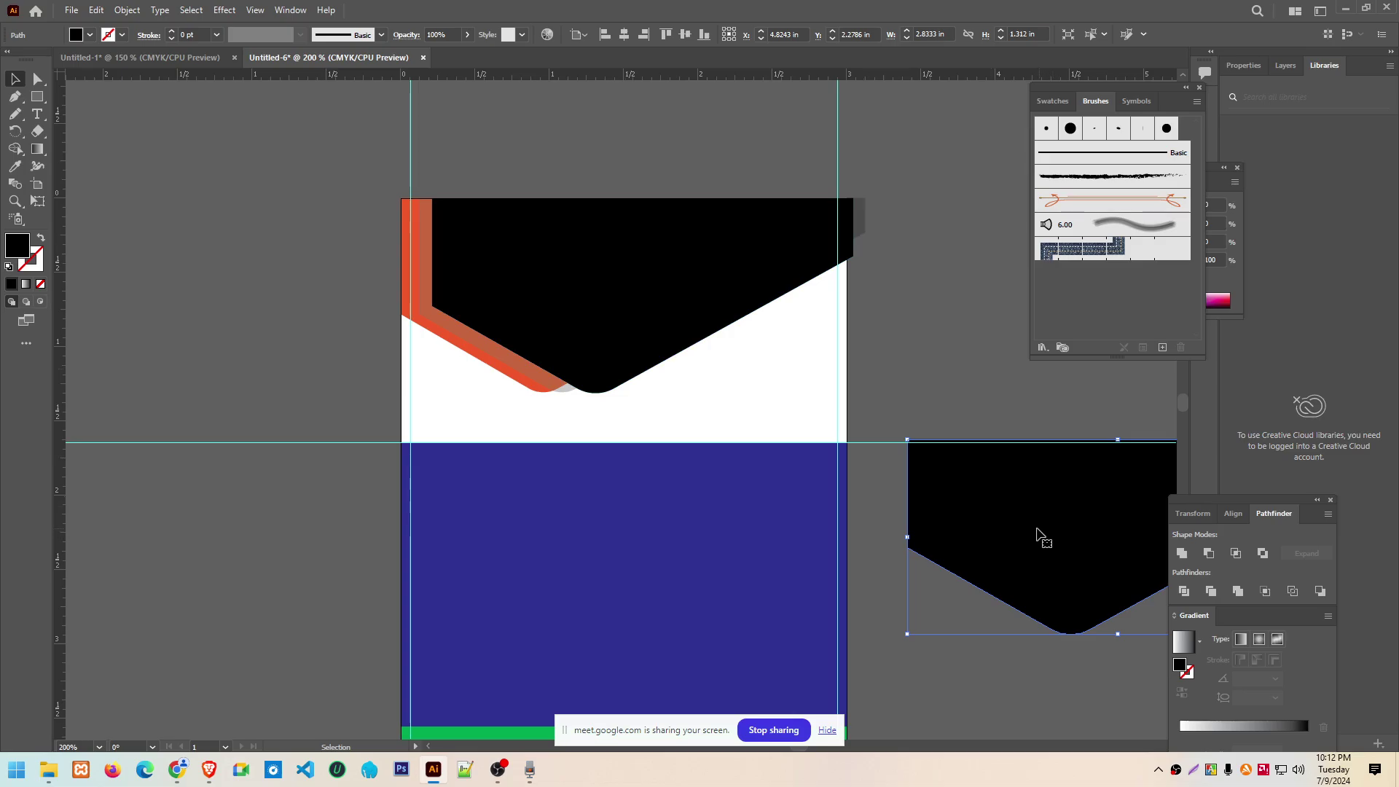
pyautogui.click(548, 288)
pyautogui.press('a')
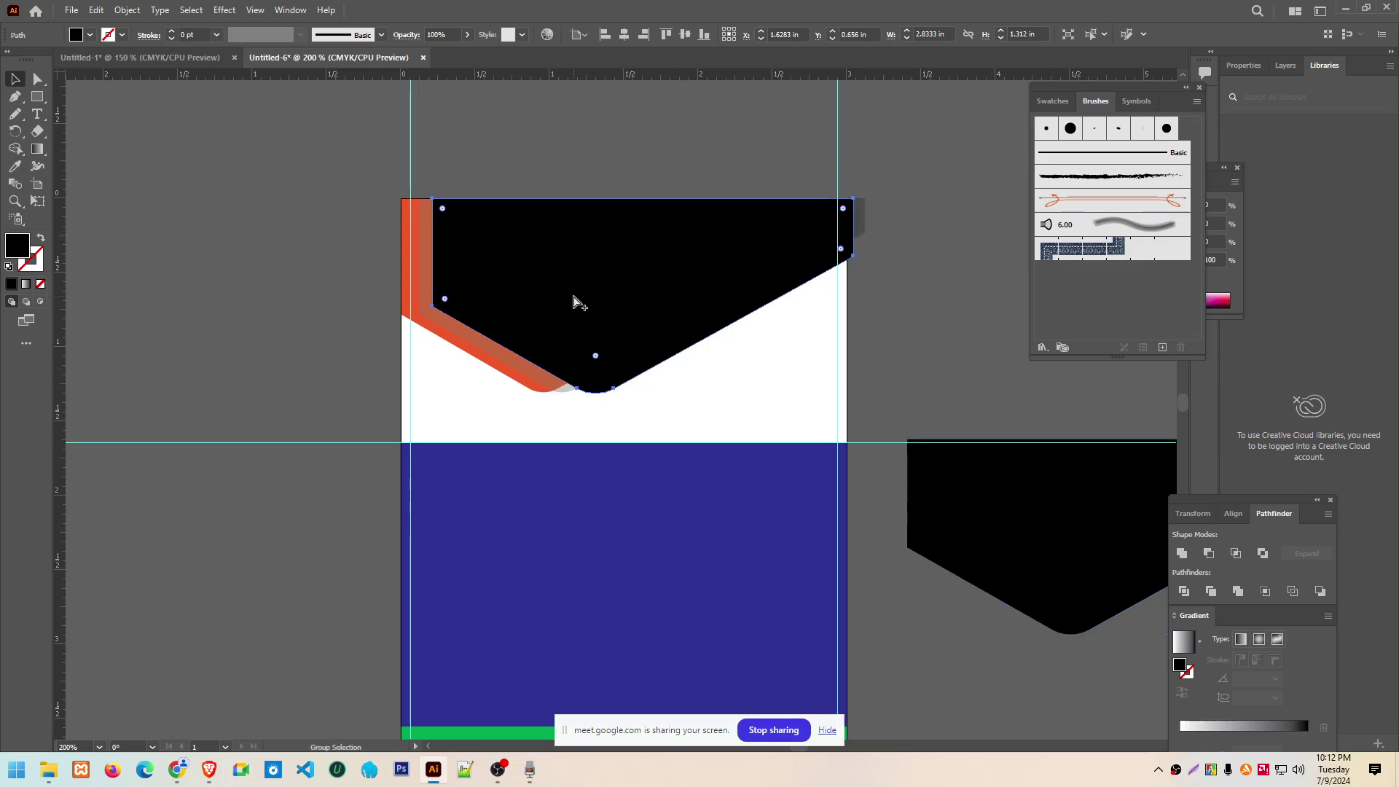
pyautogui.moveTo(573, 301); pyautogui.dragTo(588, 299)
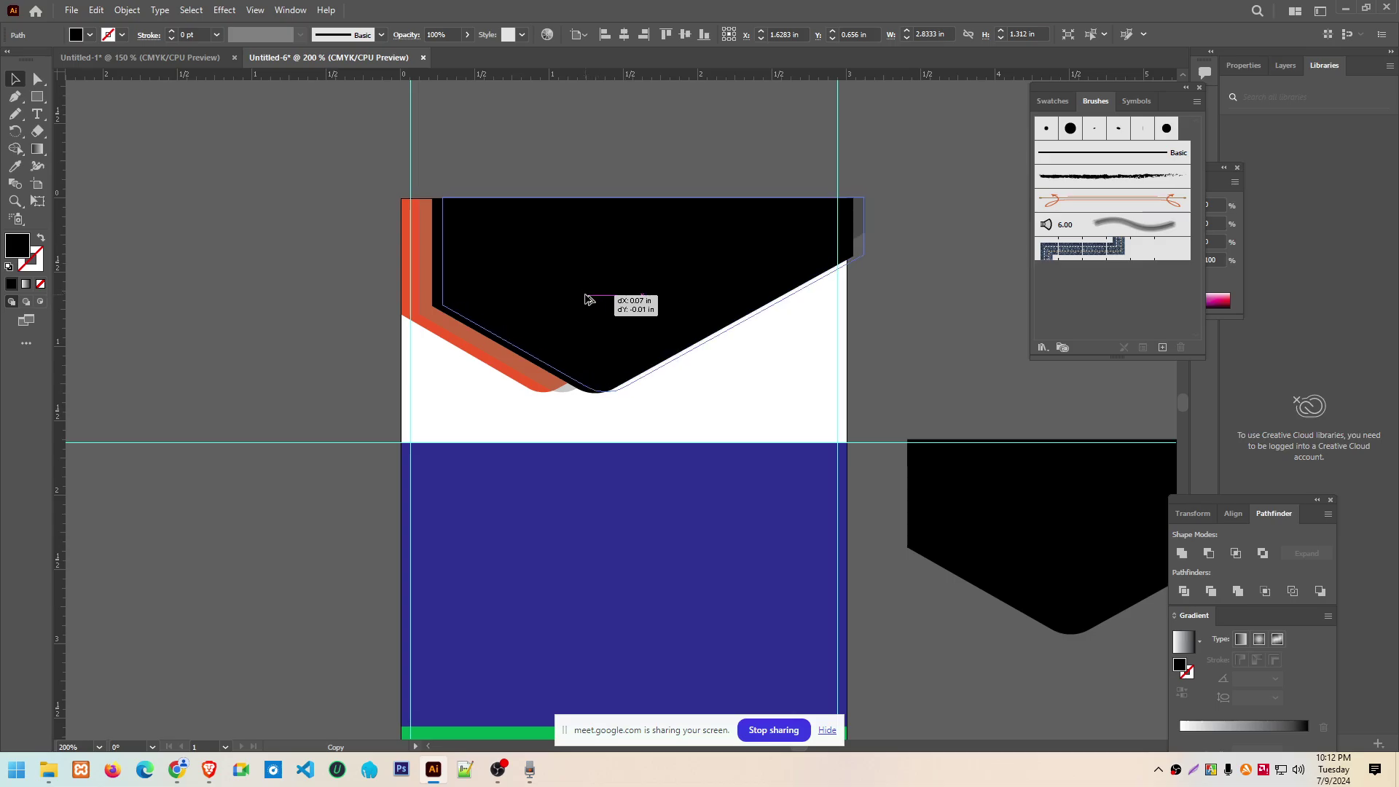
pyautogui.moveTo(589, 299); pyautogui.dragTo(589, 298)
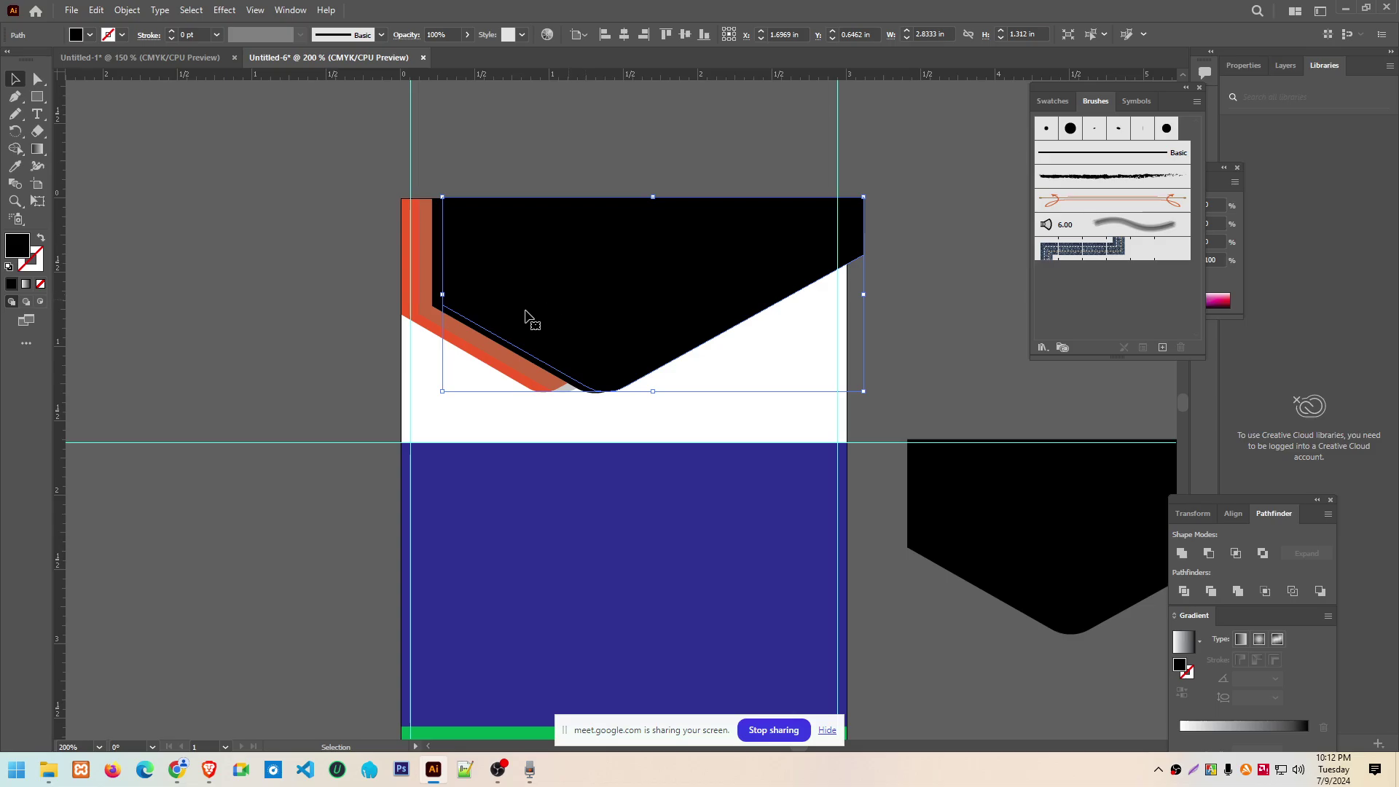
# Move the black shape aside and round the translucent shape's lower corner
pyautogui.click(419, 296)
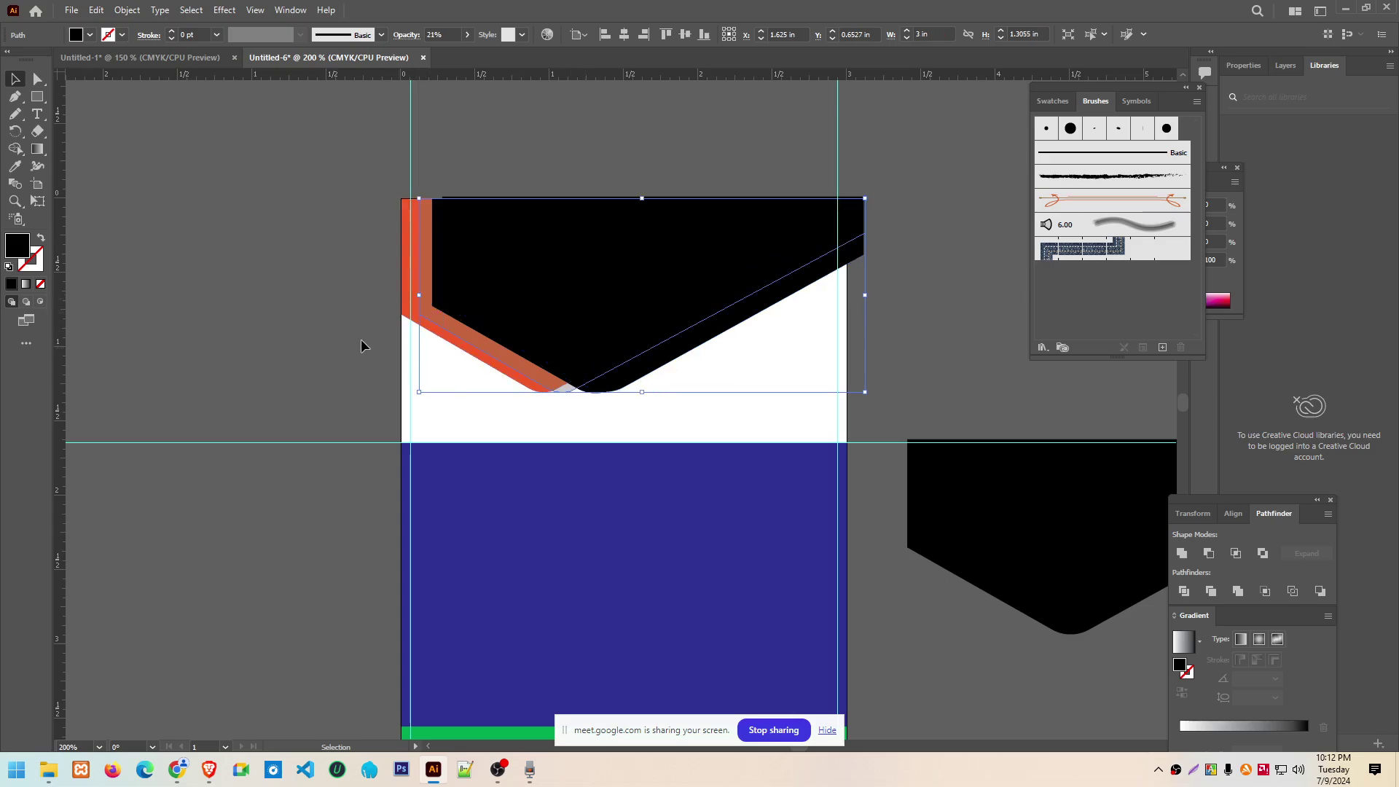
pyautogui.click(38, 79)
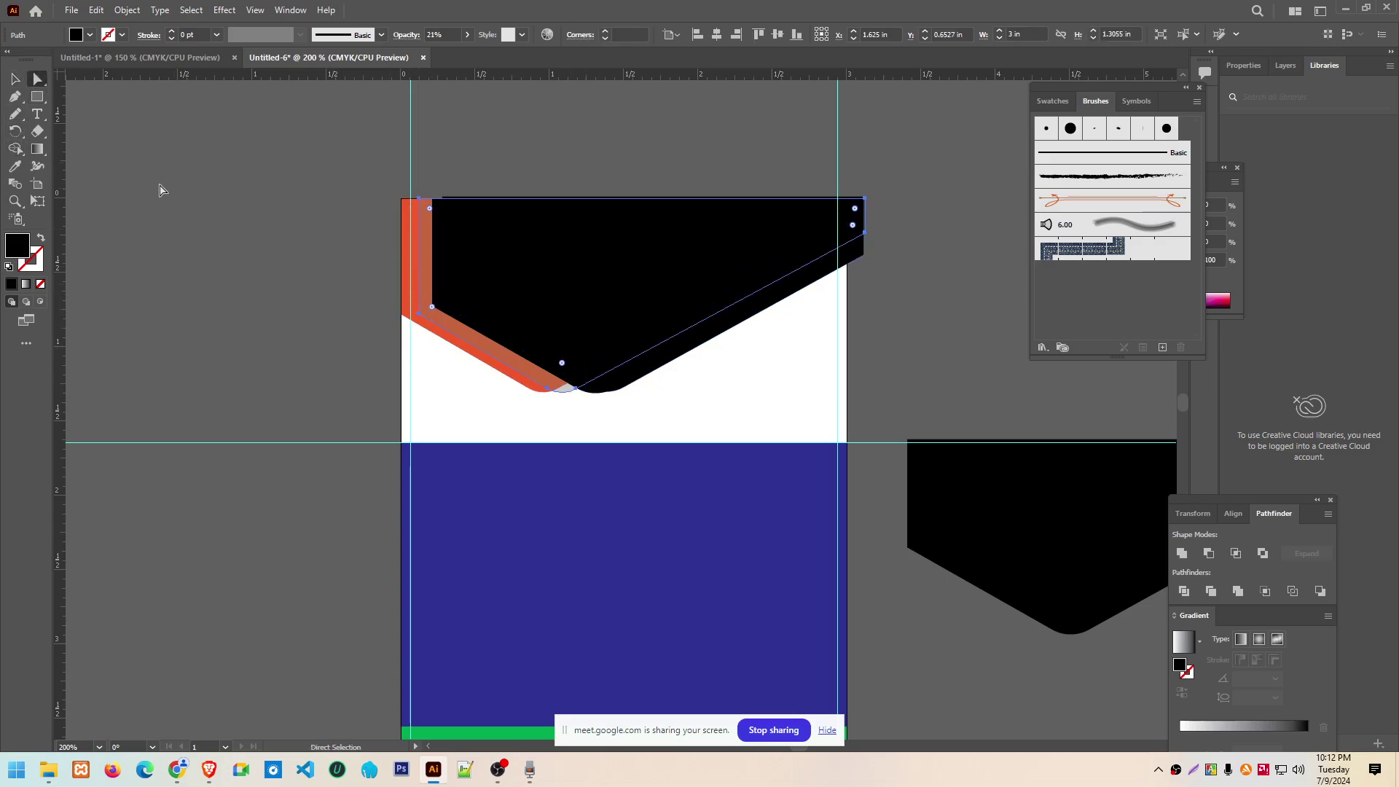
pyautogui.click(15, 79)
pyautogui.moveTo(556, 274); pyautogui.dragTo(794, 251)
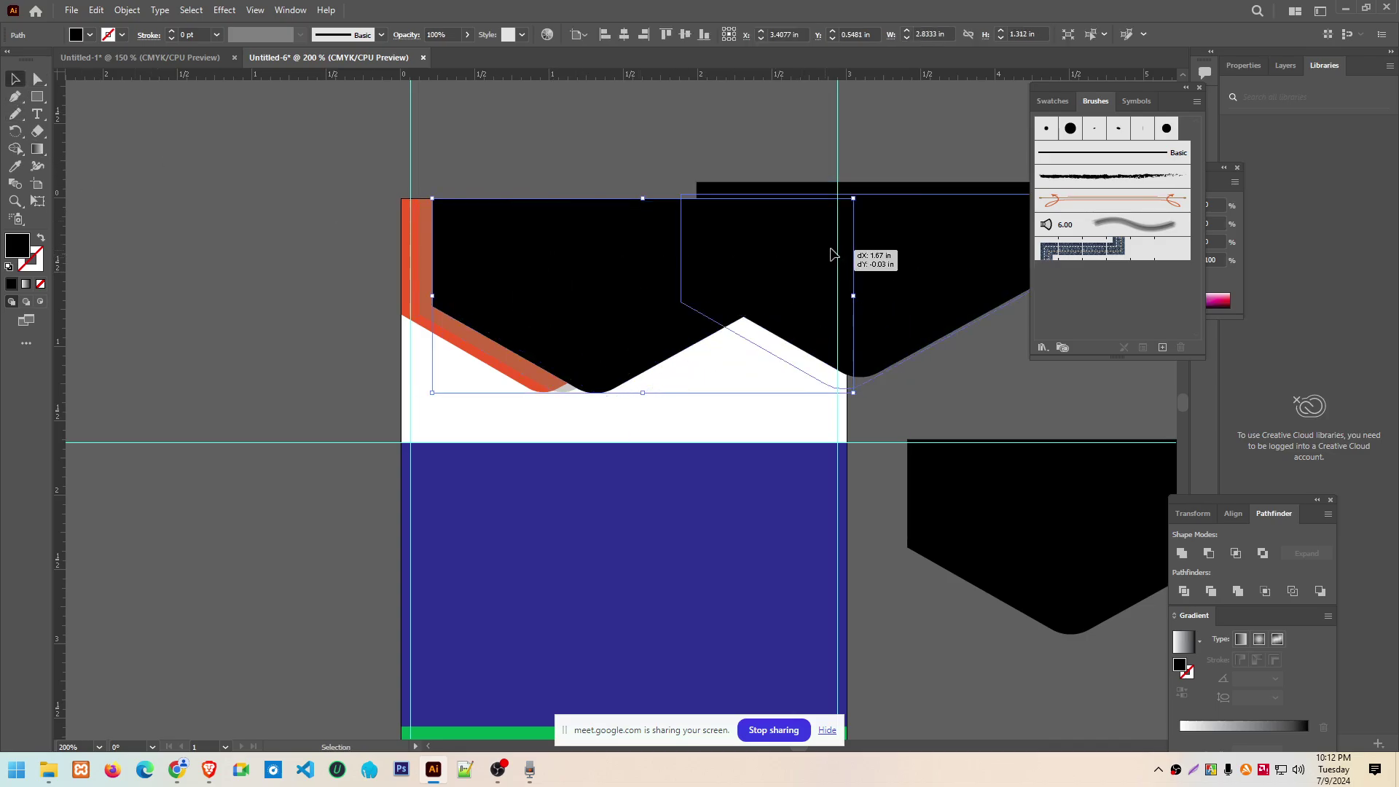
pyautogui.click(430, 310)
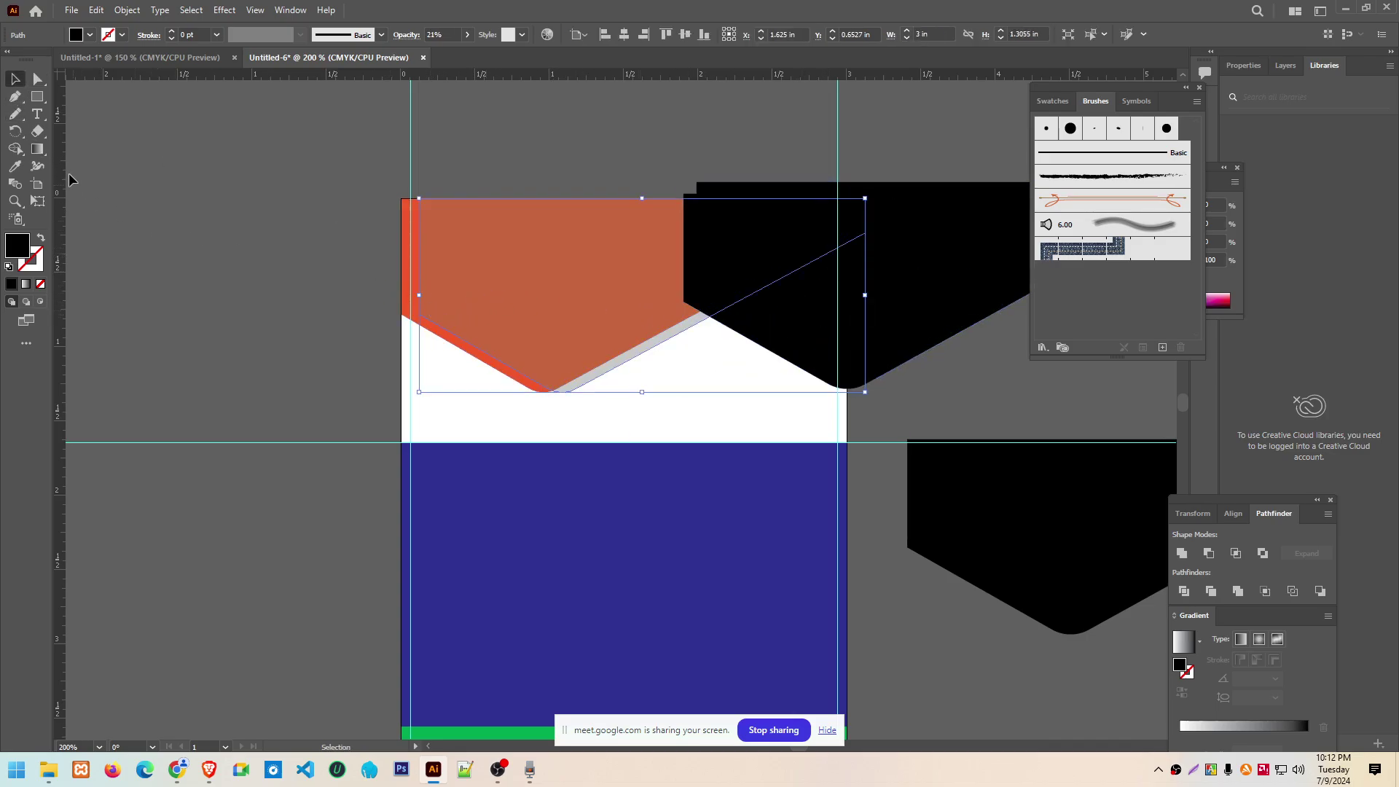
pyautogui.click(38, 79)
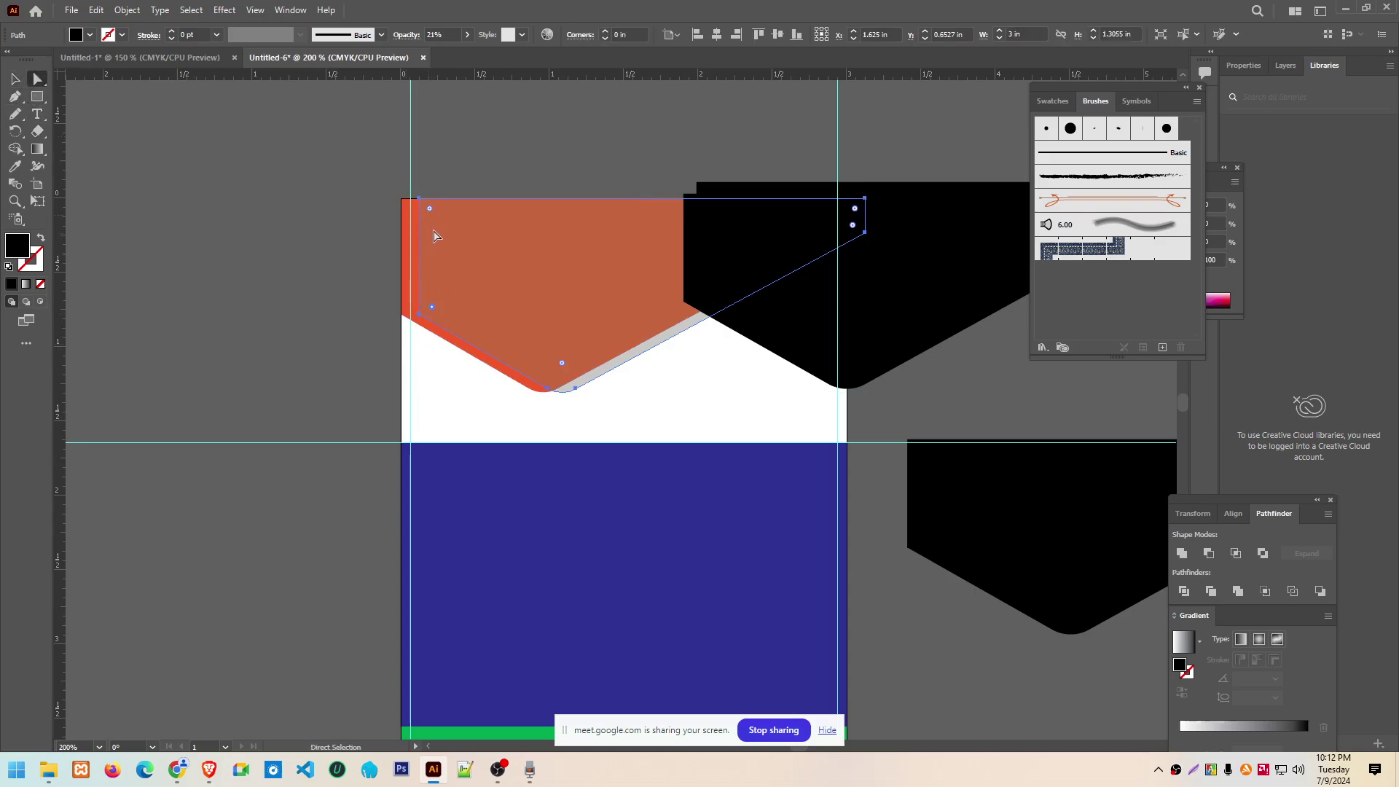
pyautogui.moveTo(433, 309); pyautogui.dragTo(429, 336)
# Move the black shape back over the header and park the extra copy off the artboard
pyautogui.press('v')
pyautogui.click(241, 302)
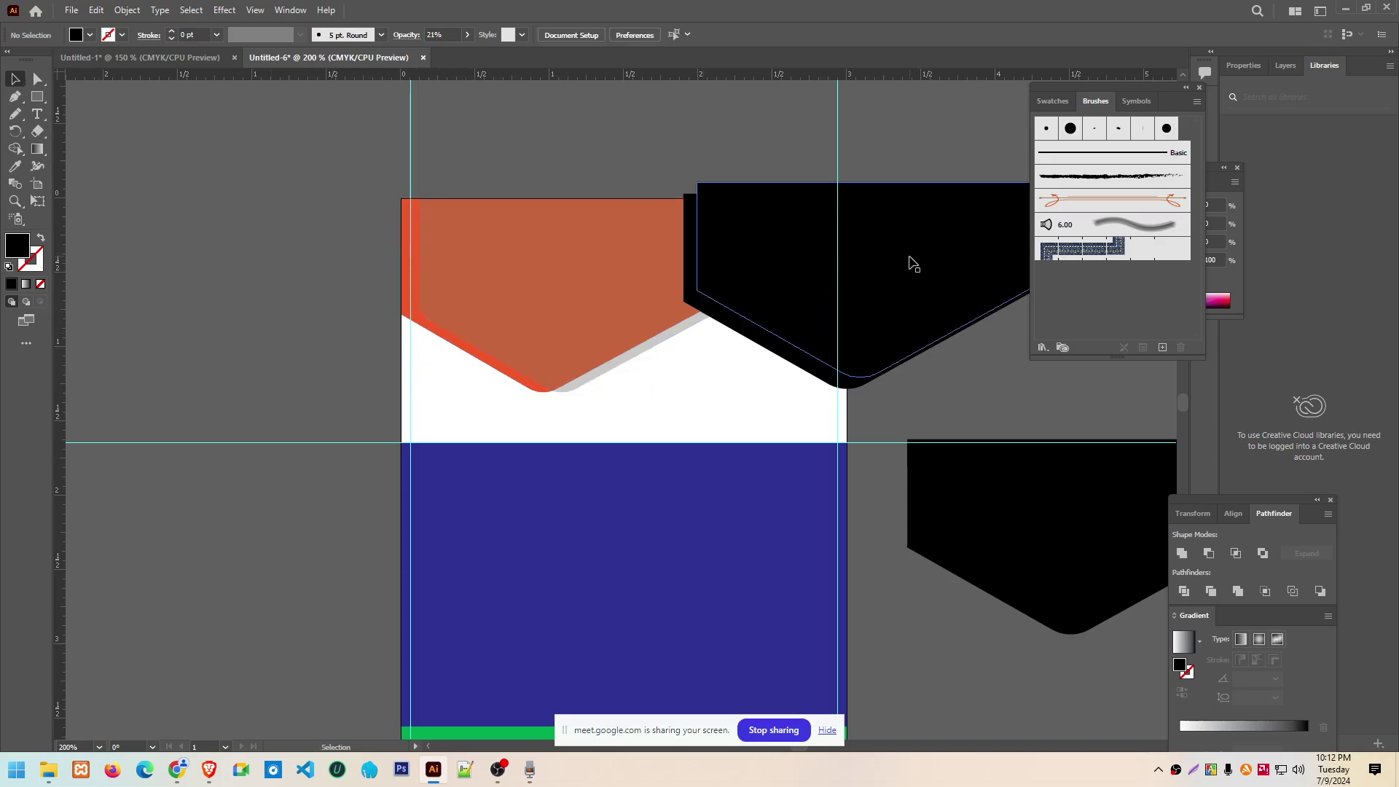
pyautogui.moveTo(914, 263); pyautogui.dragTo(643, 281)
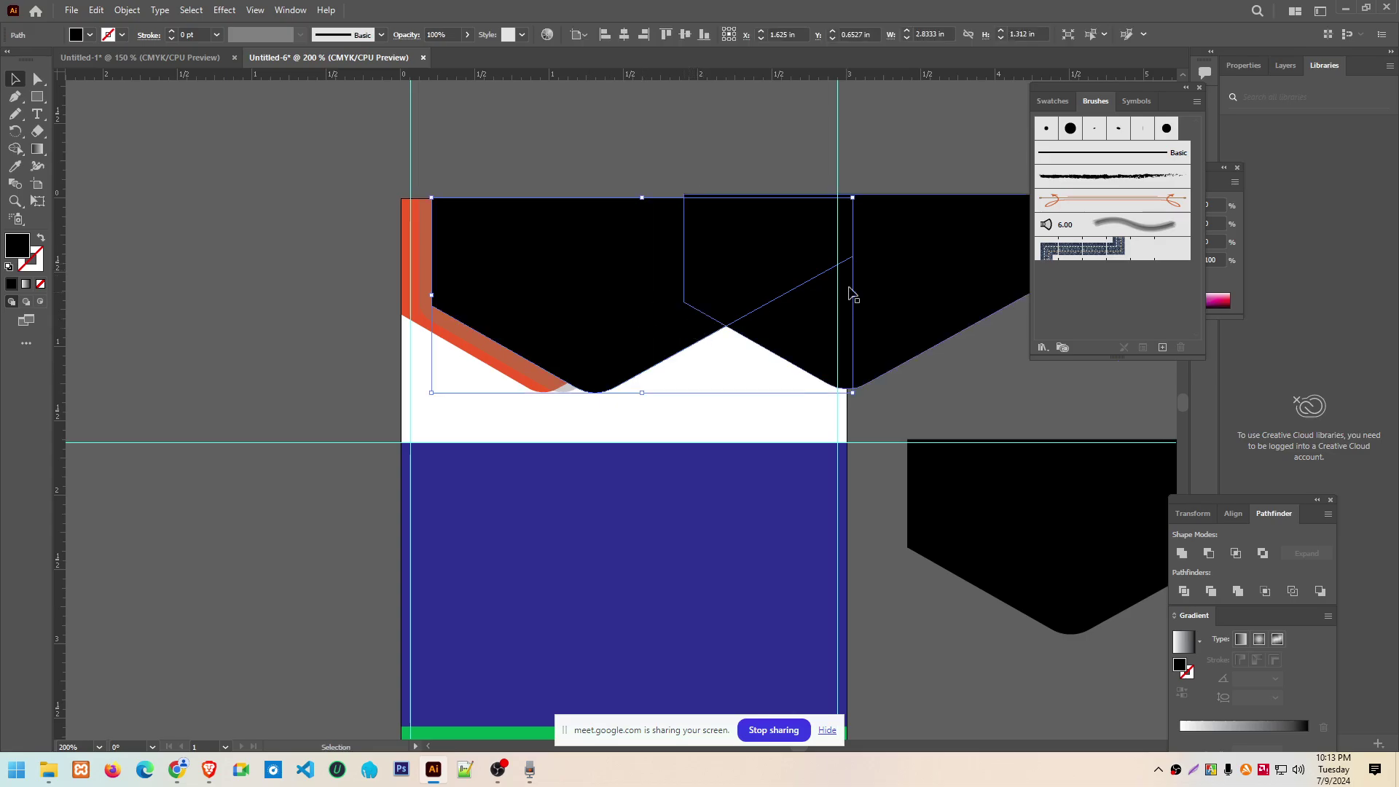
pyautogui.moveTo(693, 325); pyautogui.dragTo(1166, 736)
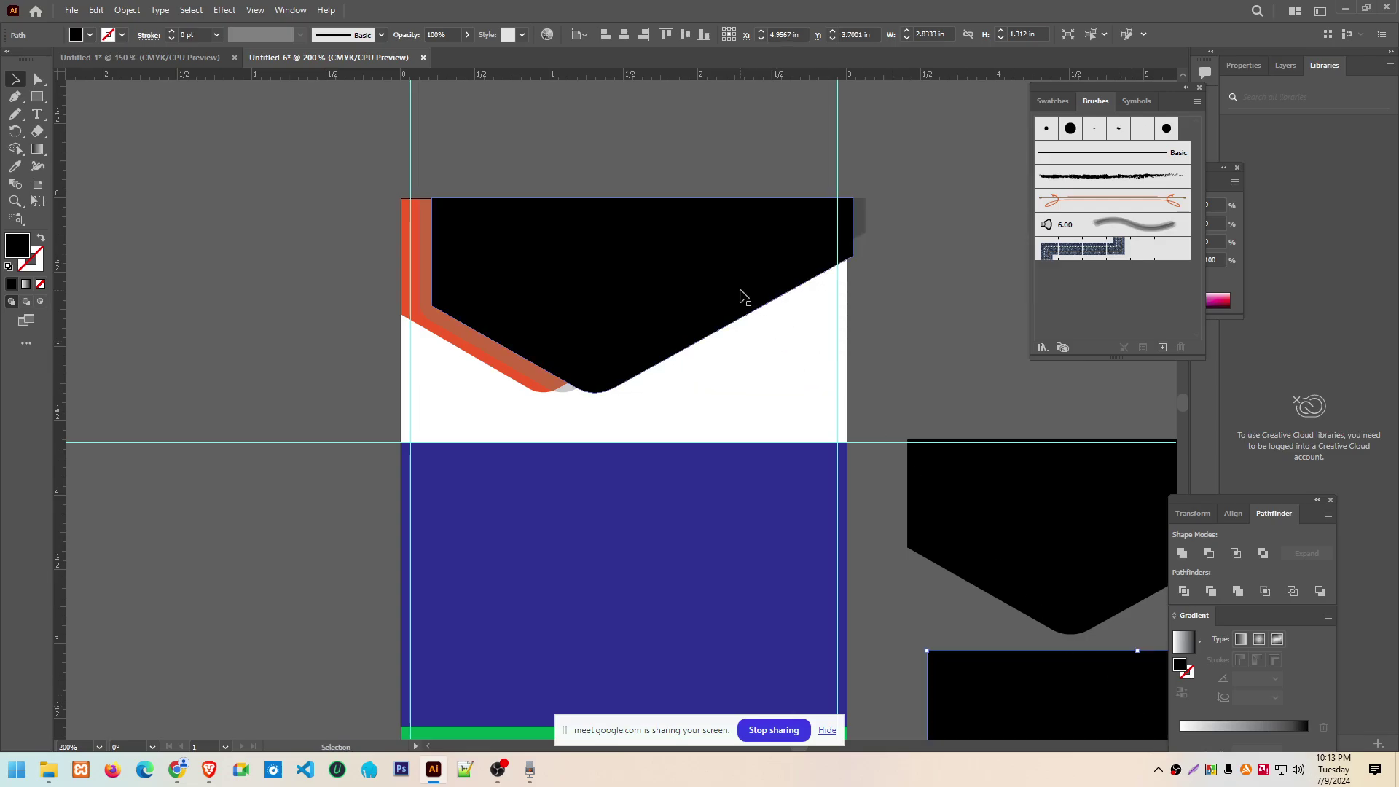
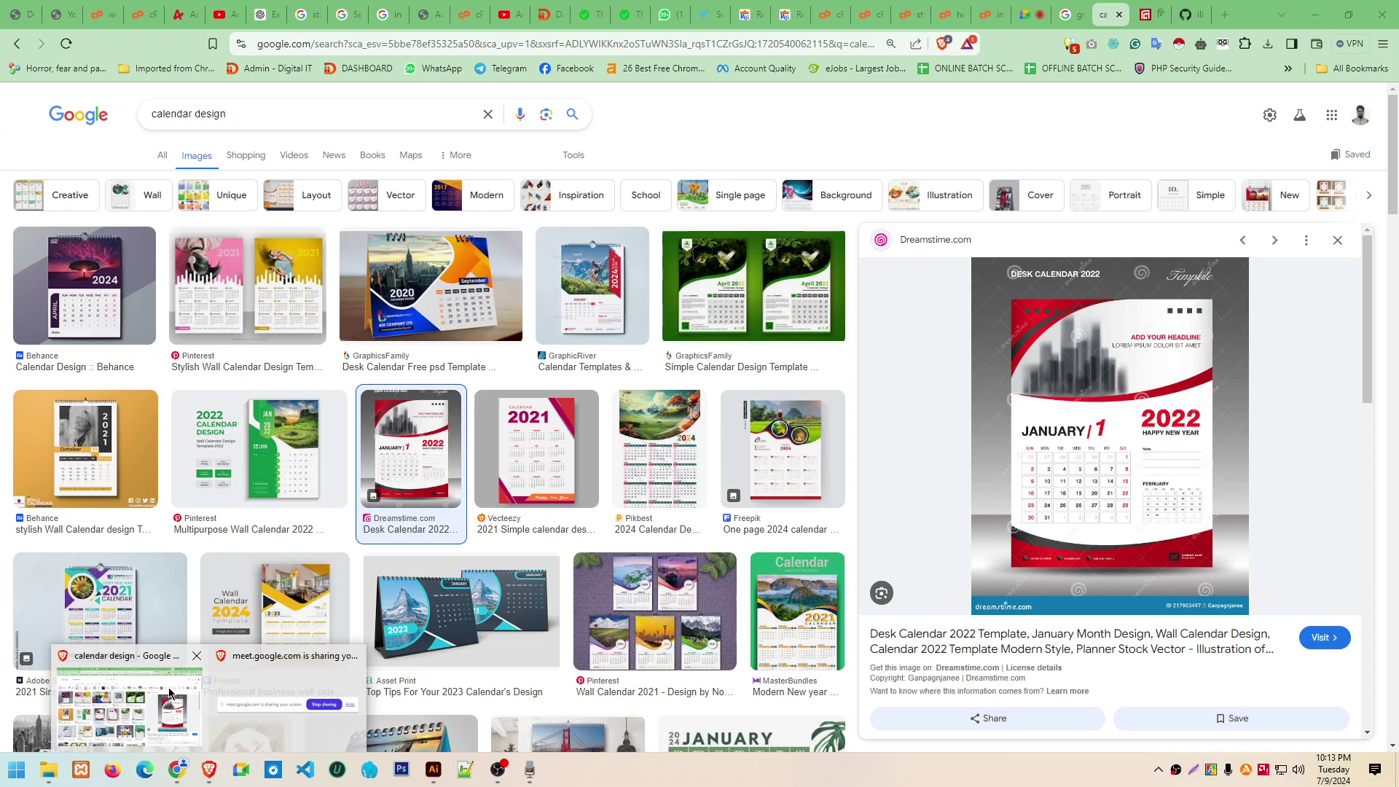
# Replace the Google Images query with 'city background hd' and run the search
pyautogui.click(169, 693)
pyautogui.click(260, 107)
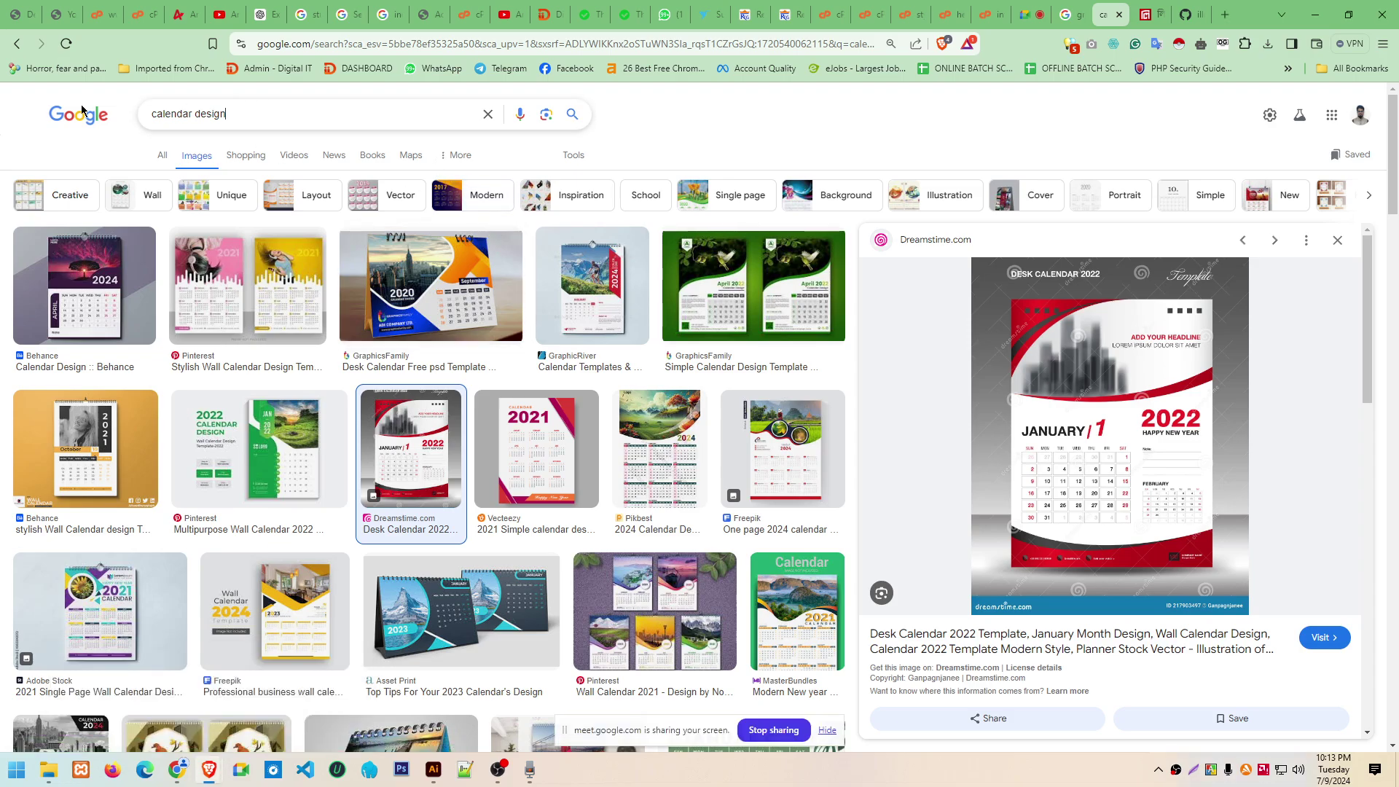
pyautogui.hotkey('ctrl', 'a')
pyautogui.write('s')
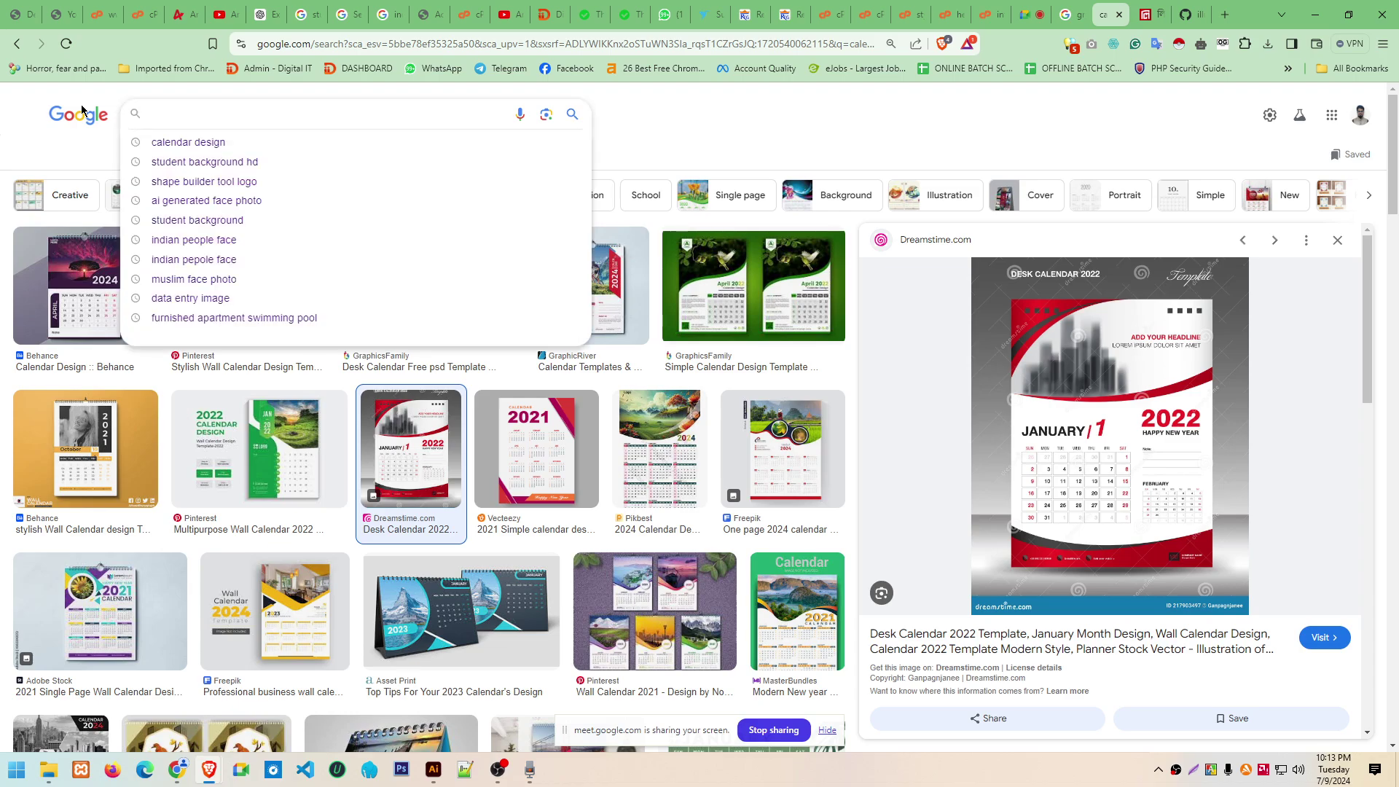
pyautogui.press('BackSpace')
pyautogui.write('city ')
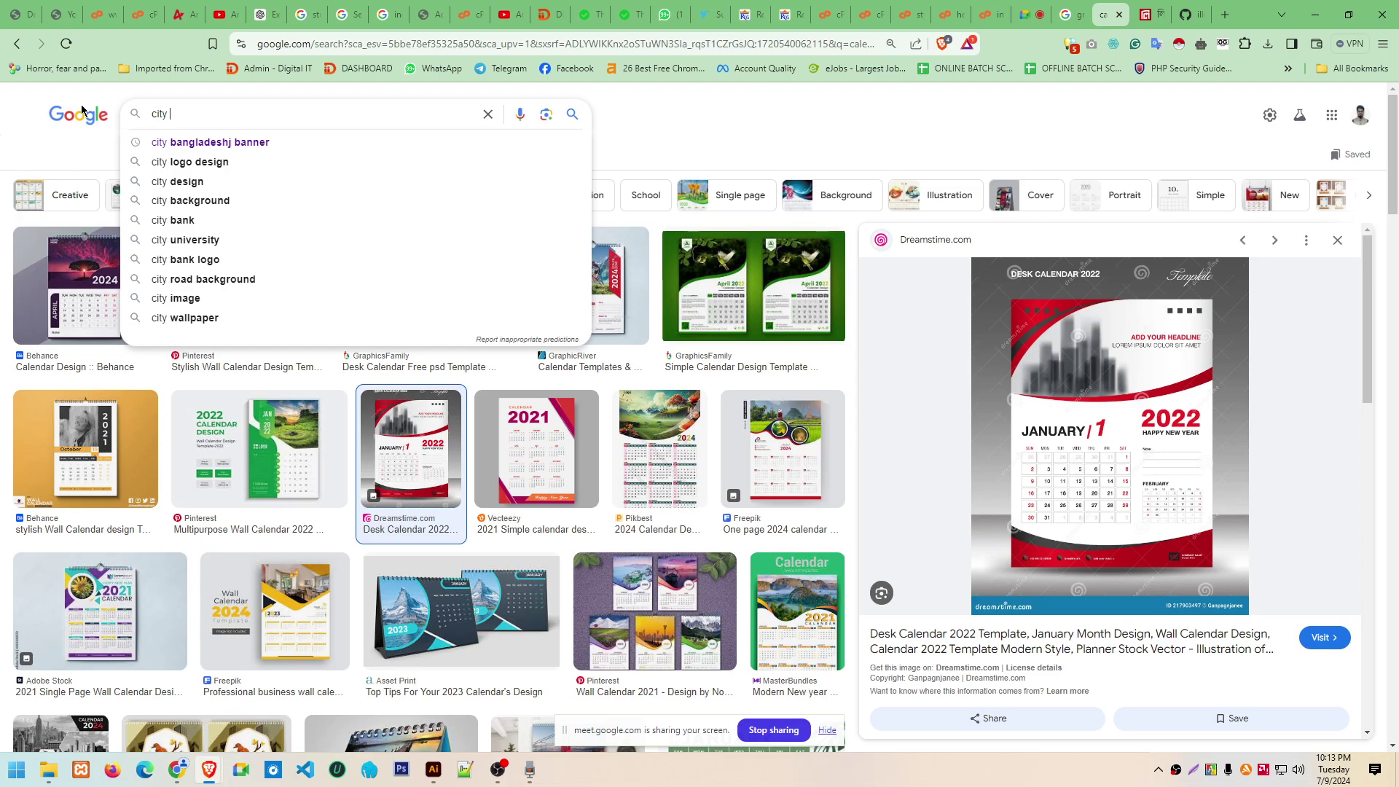
pyautogui.write('background')
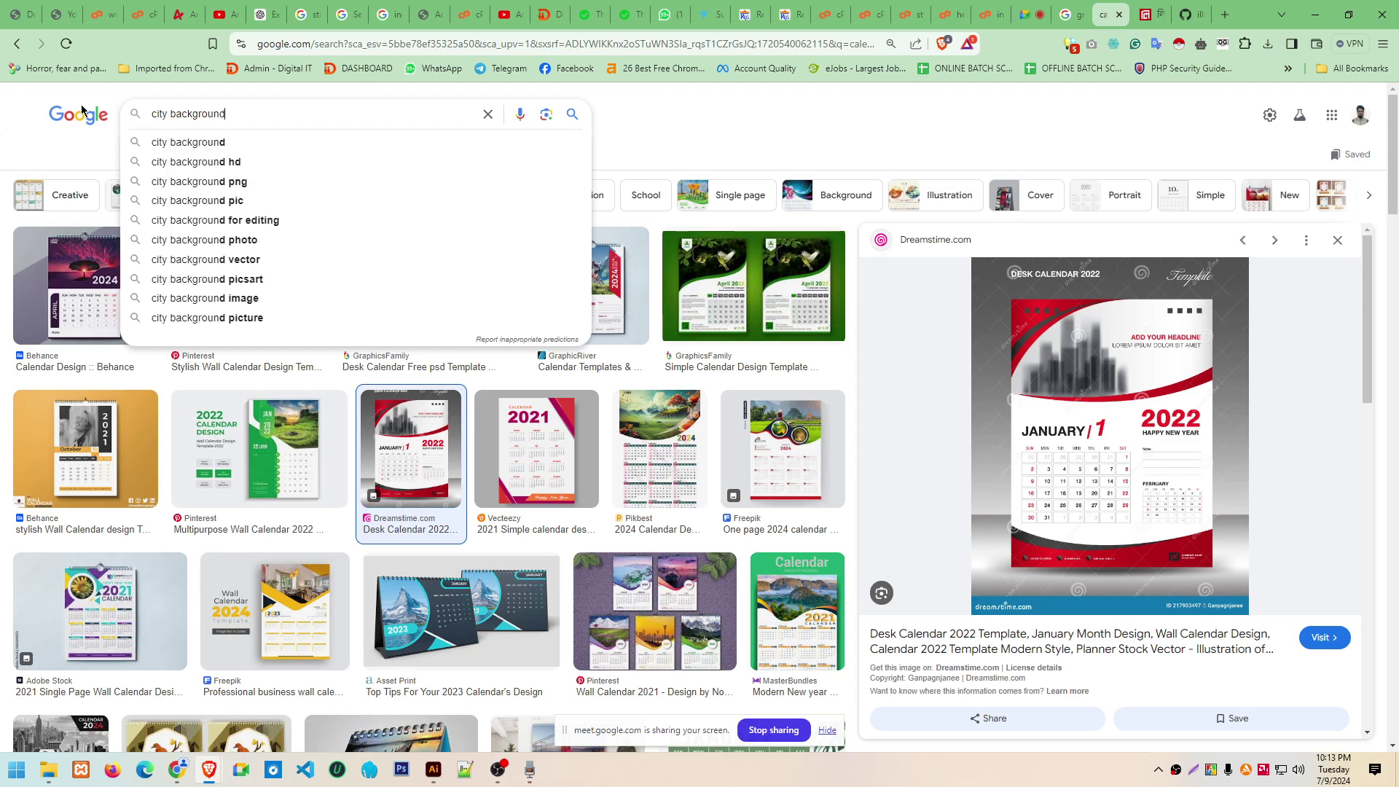
pyautogui.write(' hd')
pyautogui.press('Return')
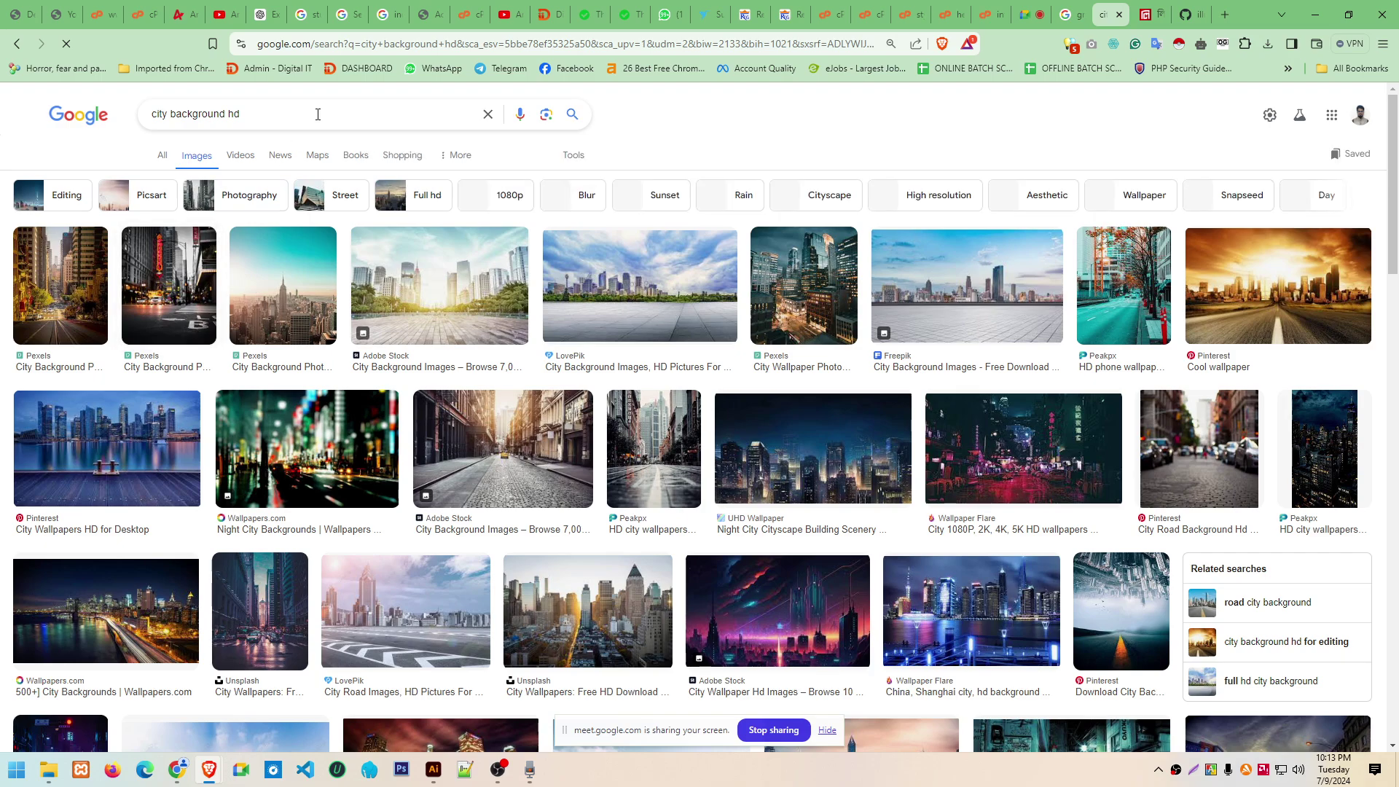
# Browse the results and preview the Peakpx HD night-city skyline wallpaper
pyautogui.scroll(-1, 830, 400)
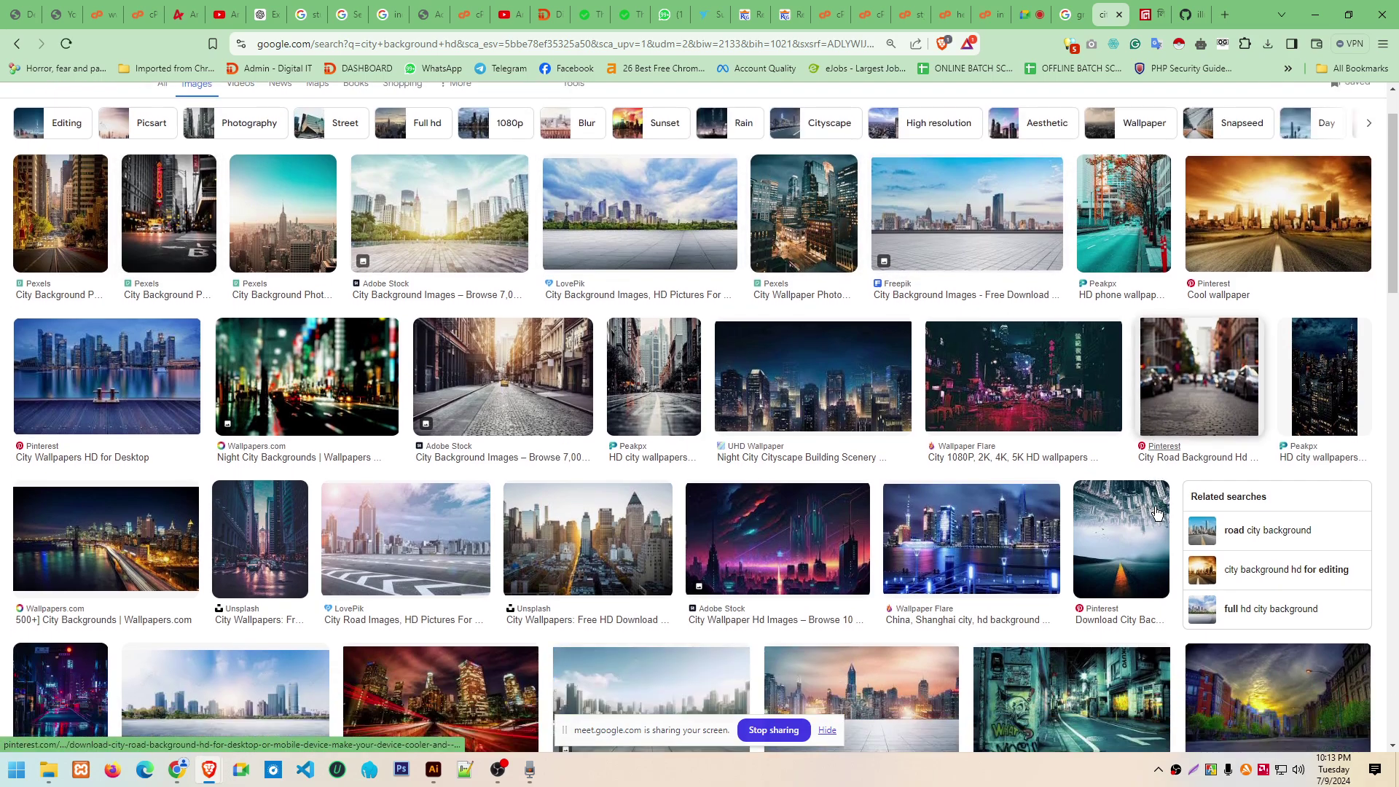
pyautogui.scroll(-1, 830, 401)
pyautogui.scroll(-1, 829, 400)
pyautogui.click(969, 409)
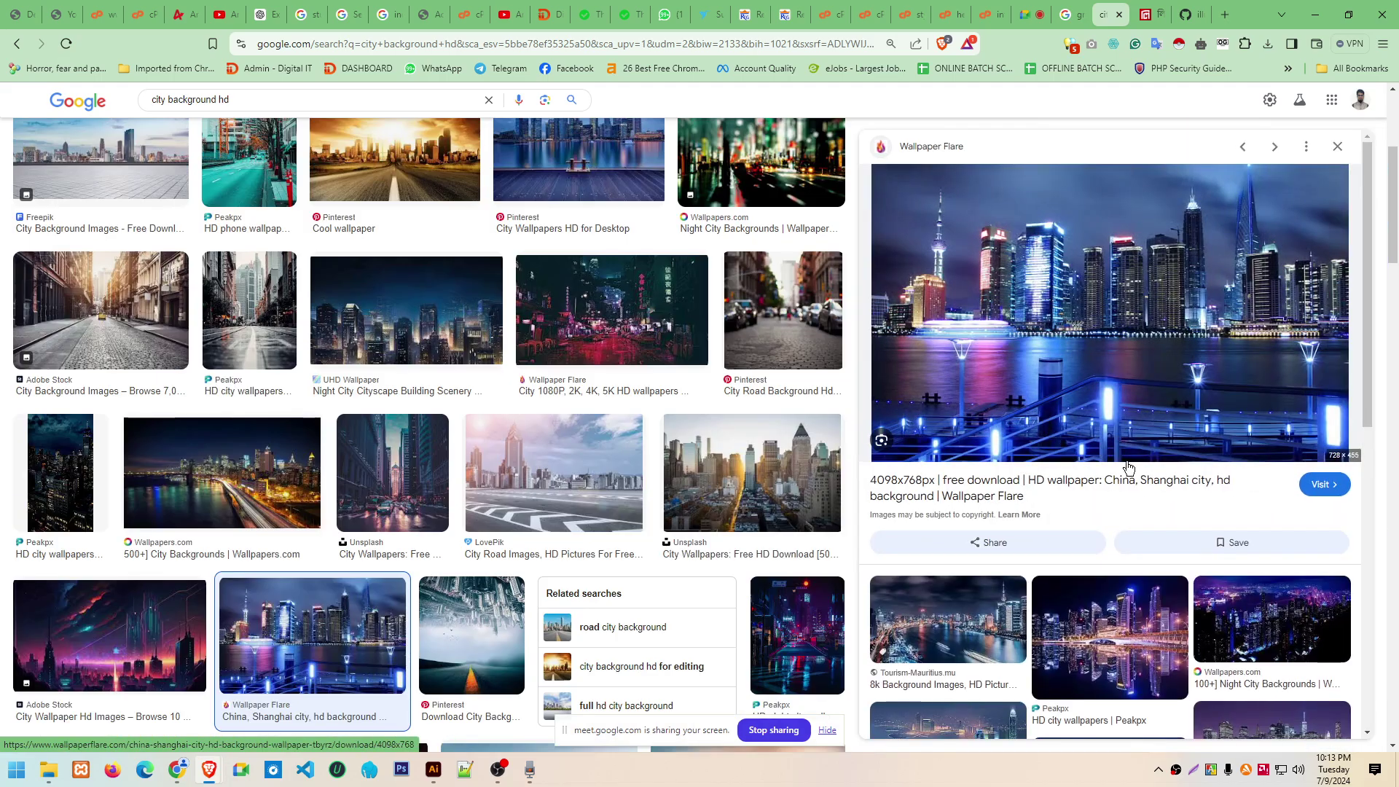
pyautogui.scroll(-1, 1110, 519)
pyautogui.click(1110, 543)
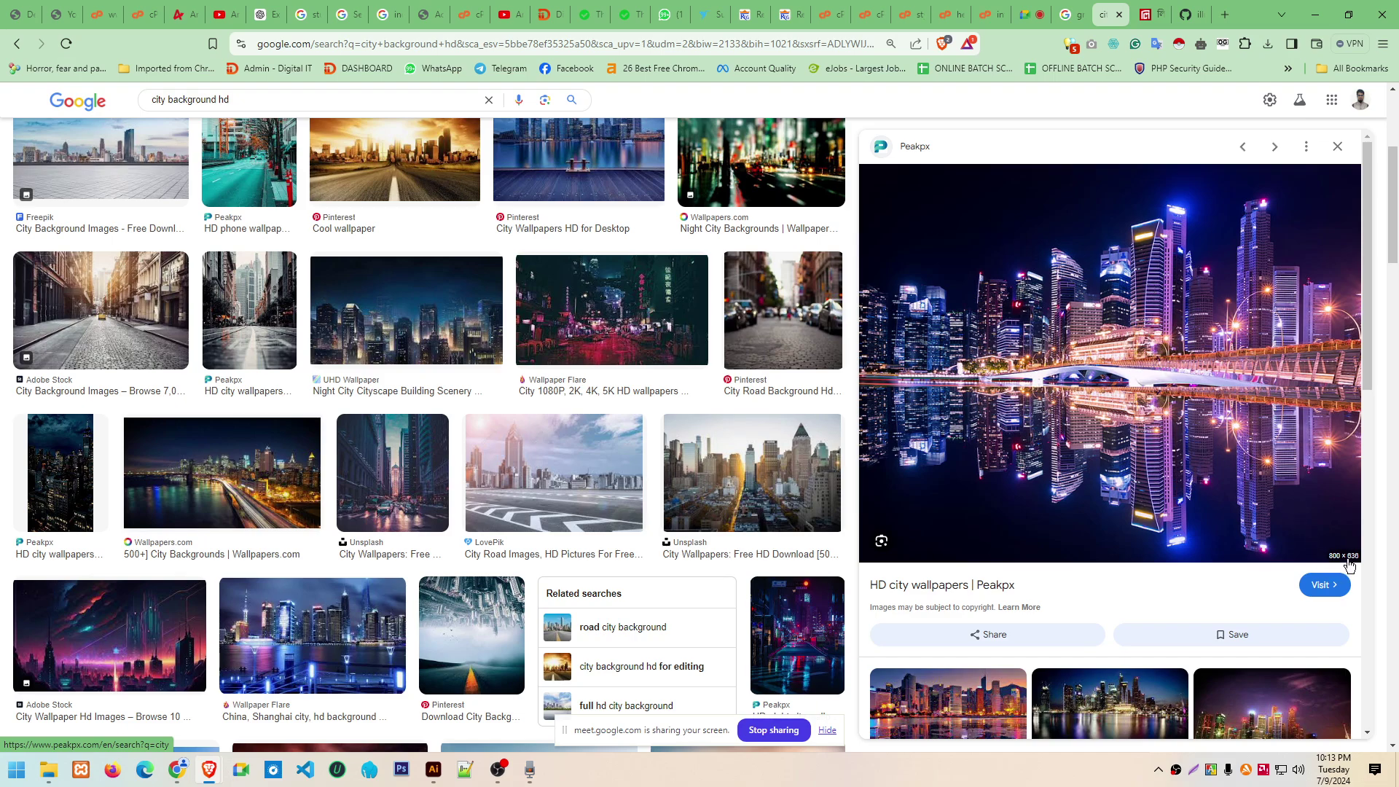
# Drag the night-city wallpaper from the browser preview onto the desktop
pyautogui.doubleClick(1255, 15)
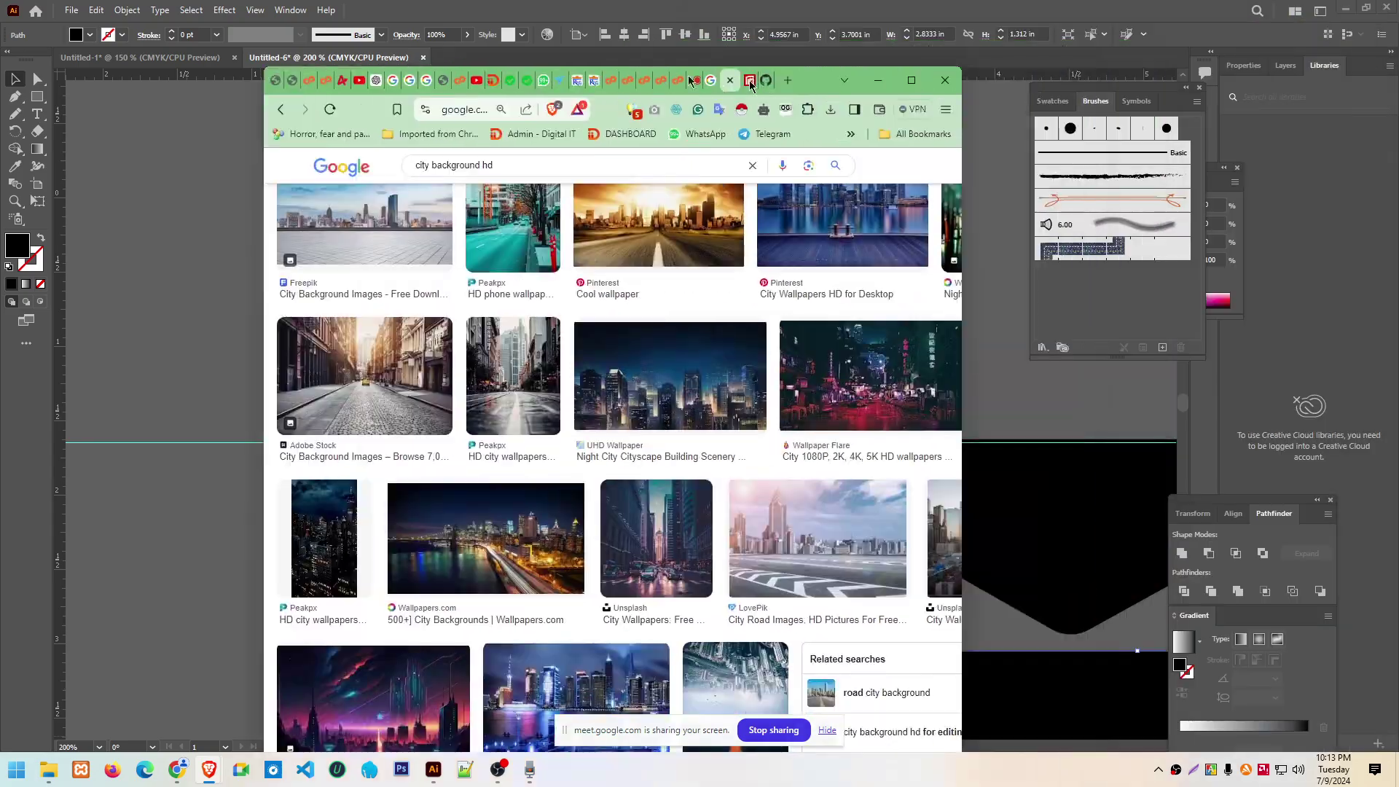
pyautogui.moveTo(689, 80); pyautogui.dragTo(414, 35)
pyautogui.click(1343, 8)
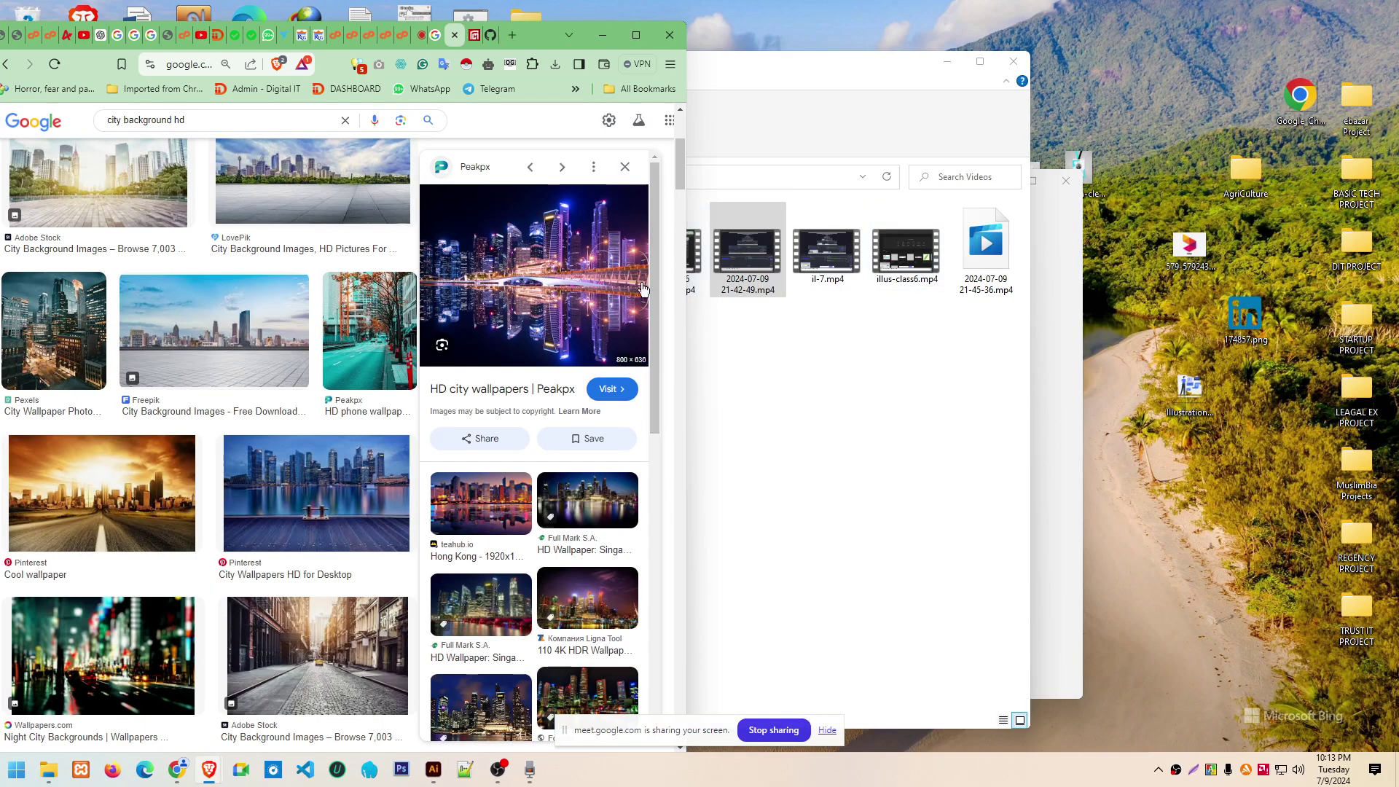
pyautogui.moveTo(639, 284); pyautogui.dragTo(1194, 123)
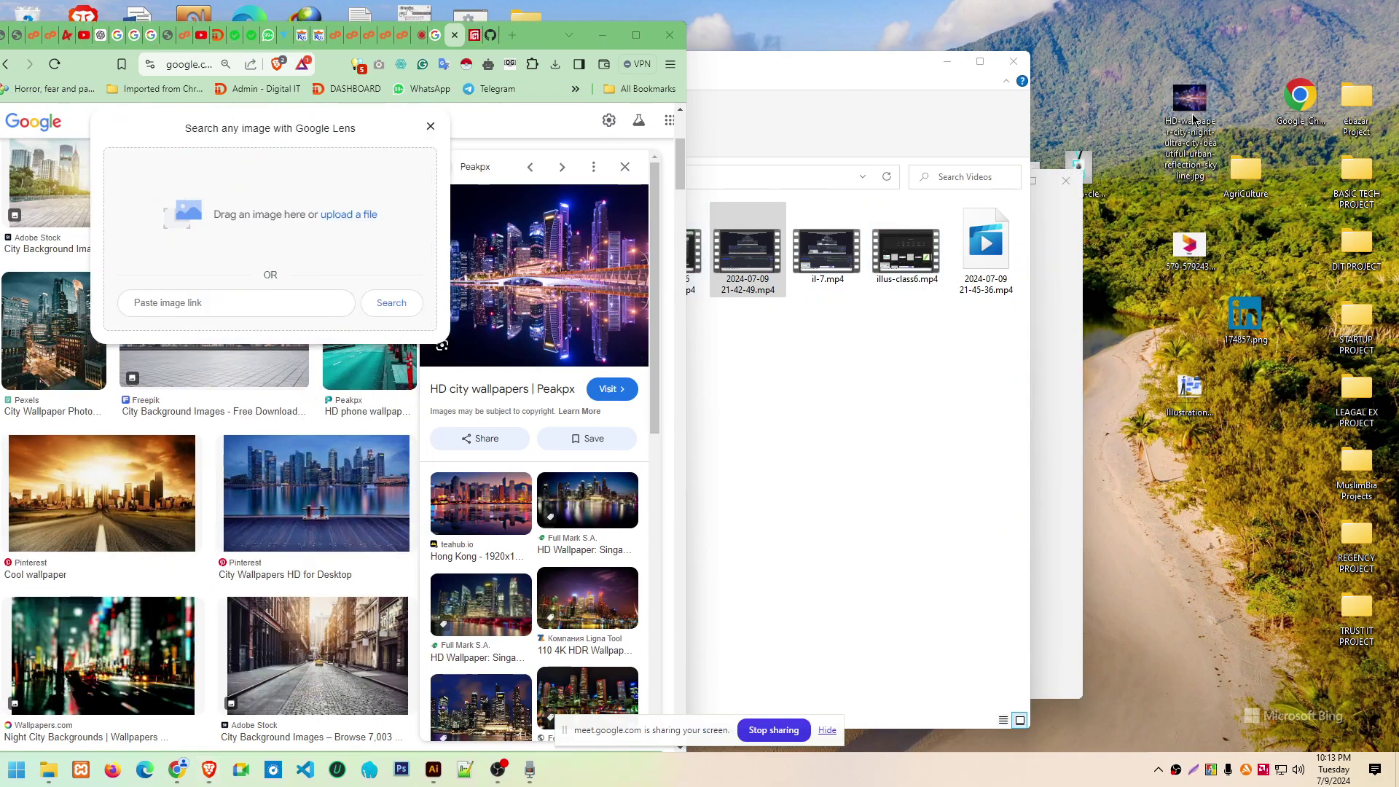
pyautogui.click(908, 75)
pyautogui.click(947, 61)
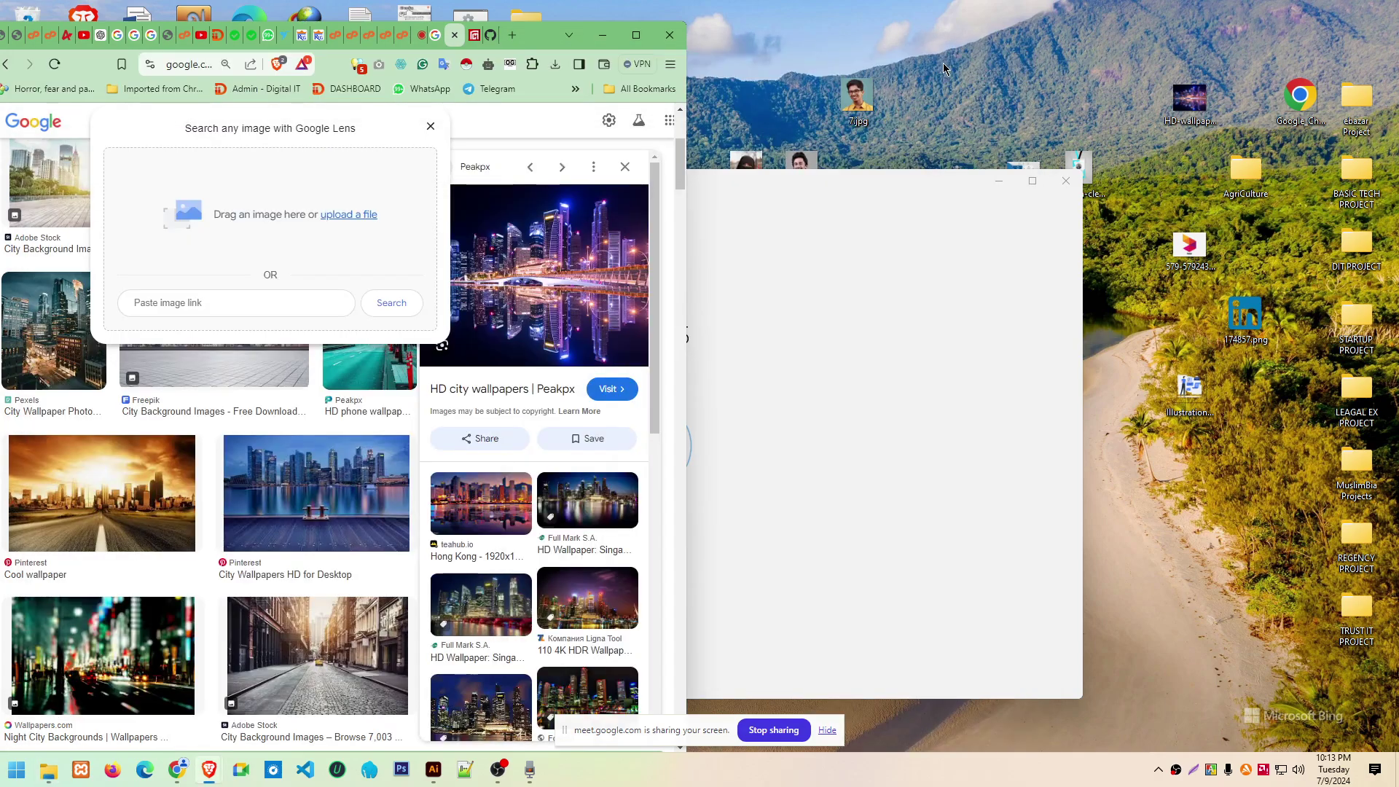
pyautogui.click(938, 225)
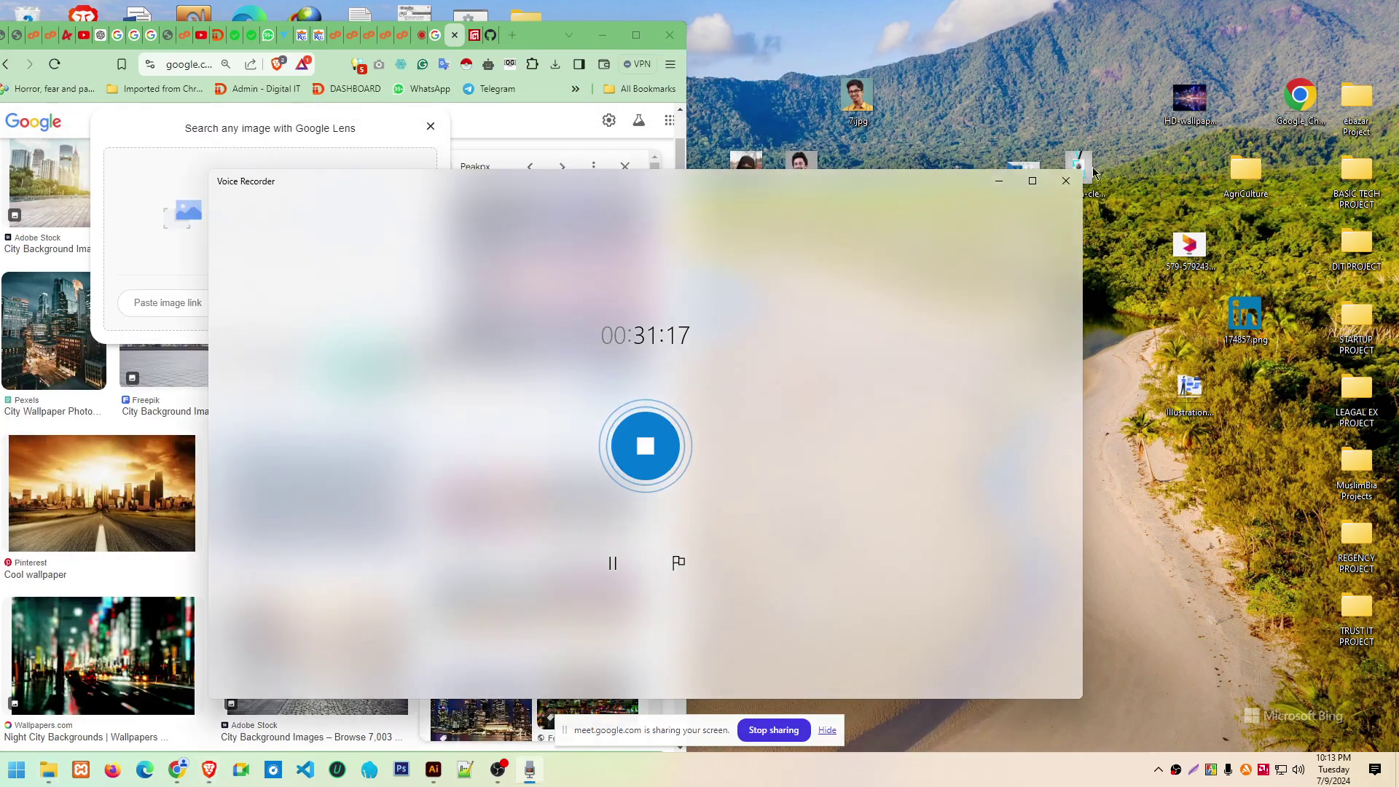
pyautogui.click(1074, 184)
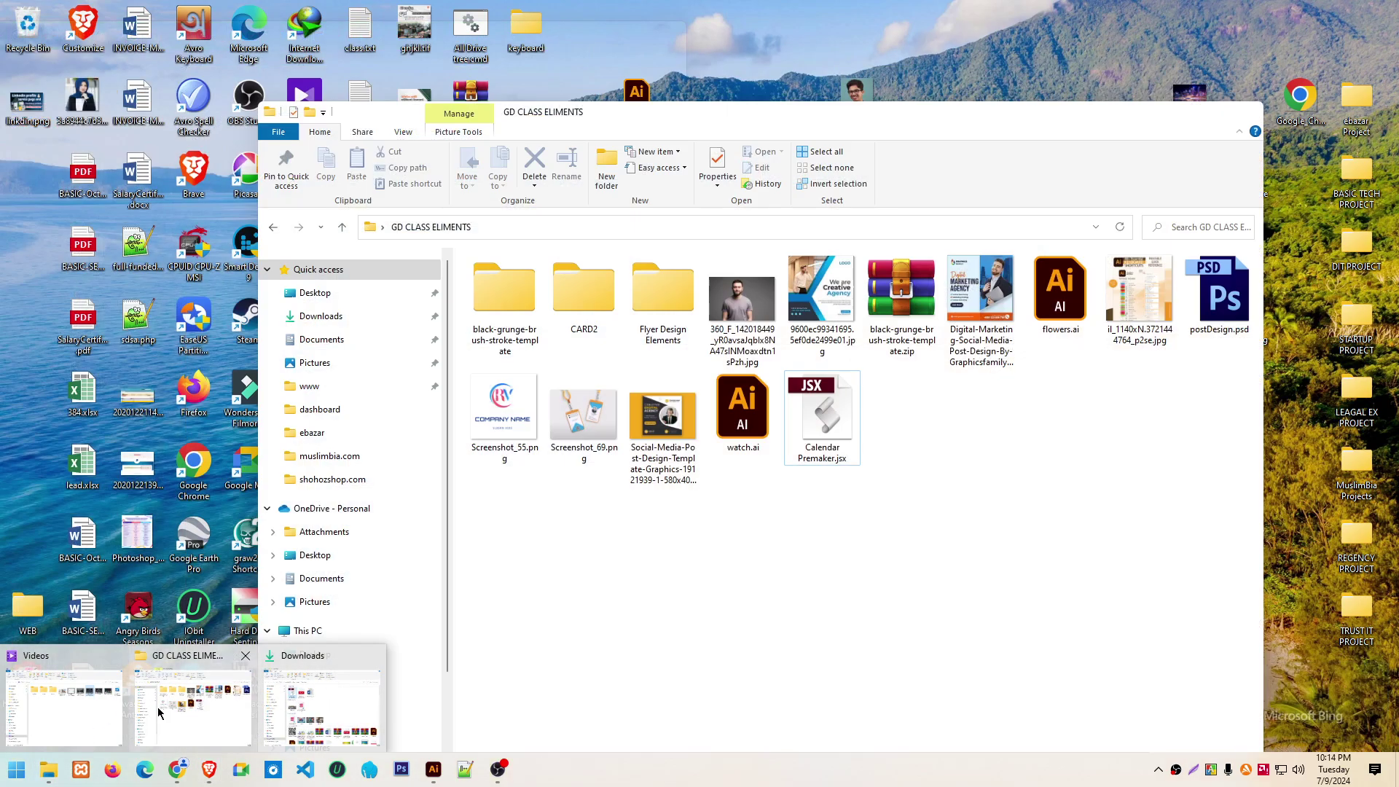
# Move the wallpaper into GD CLASS ELIMENTS, view it full size, and return to Illustrator
pyautogui.click(198, 707)
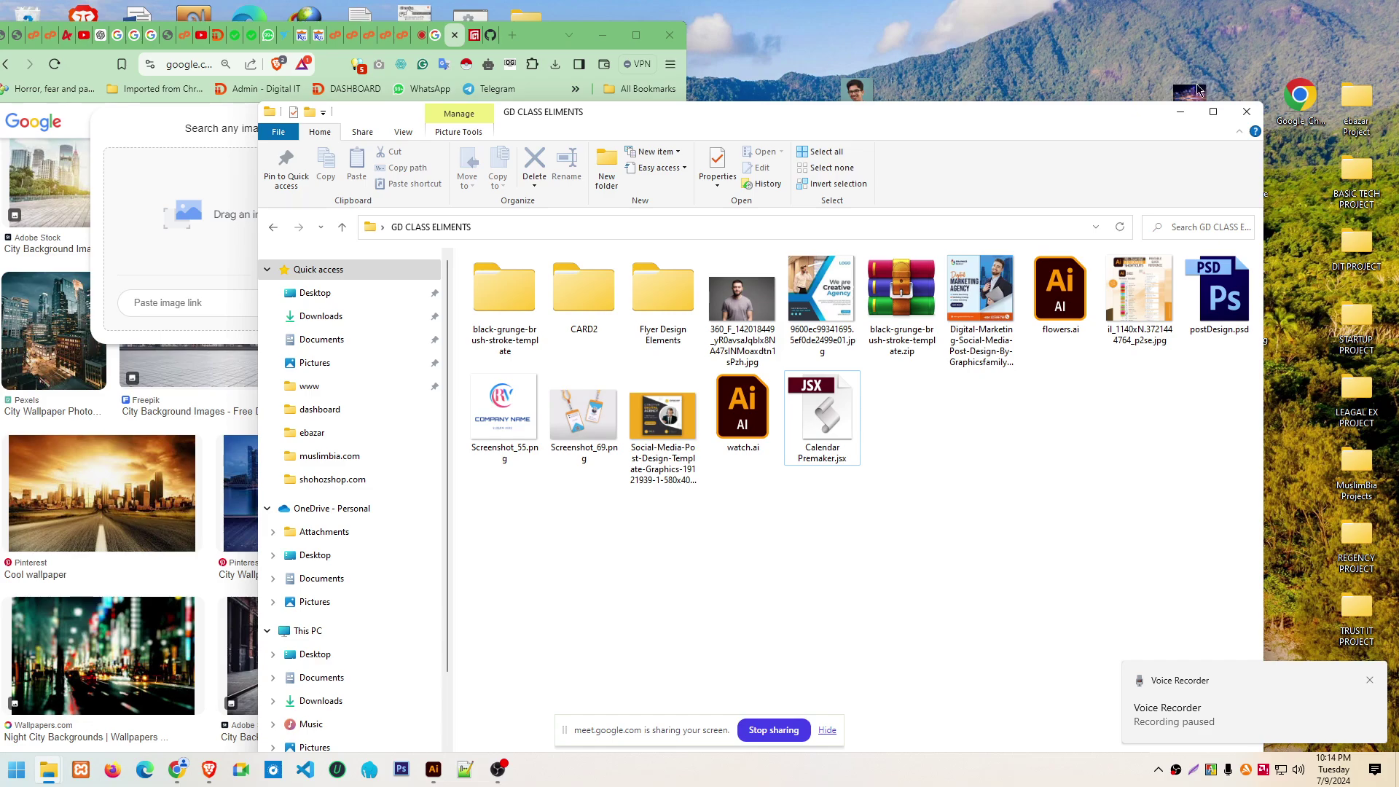
pyautogui.moveTo(198, 707); pyautogui.dragTo(996, 416)
pyautogui.click(1072, 519)
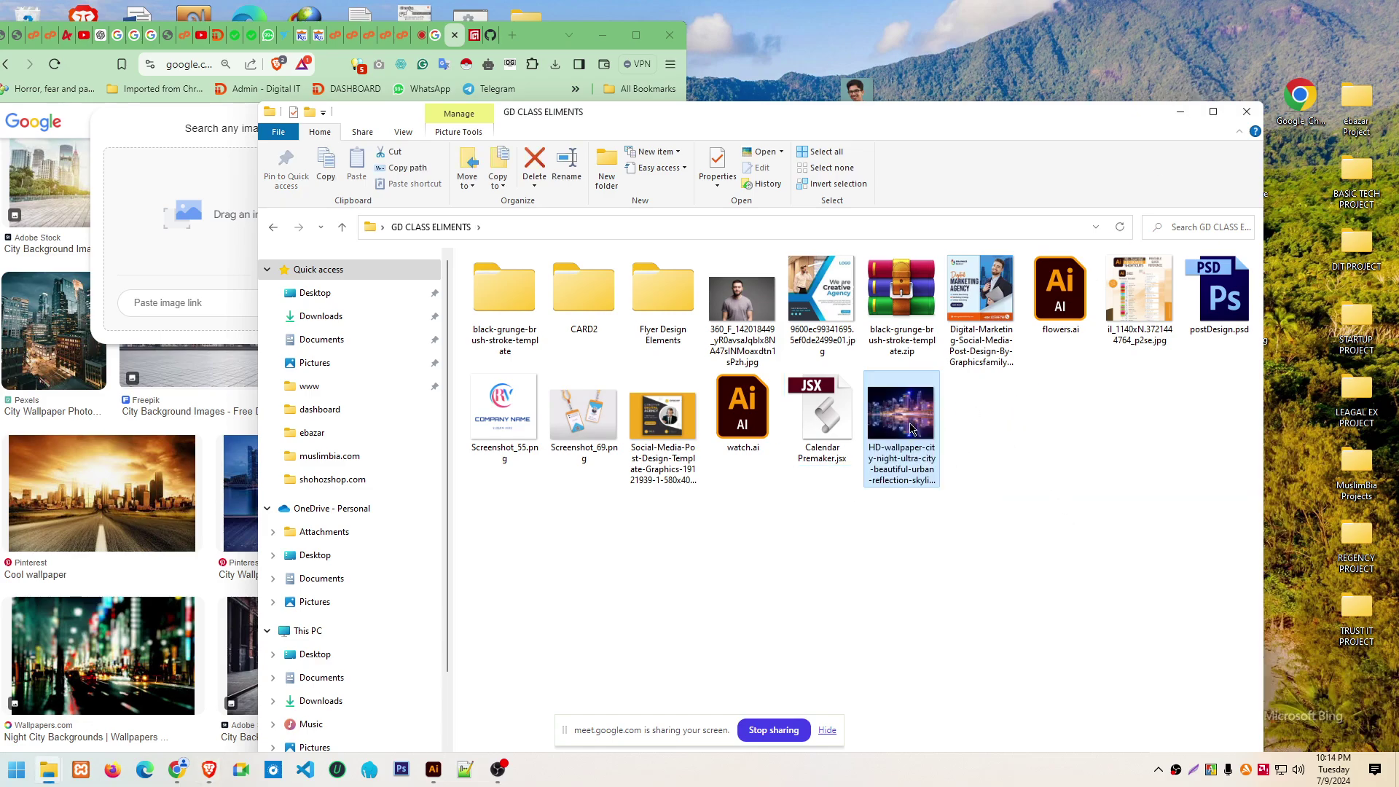
pyautogui.doubleClick(911, 429)
pyautogui.scroll(3, 941, 485)
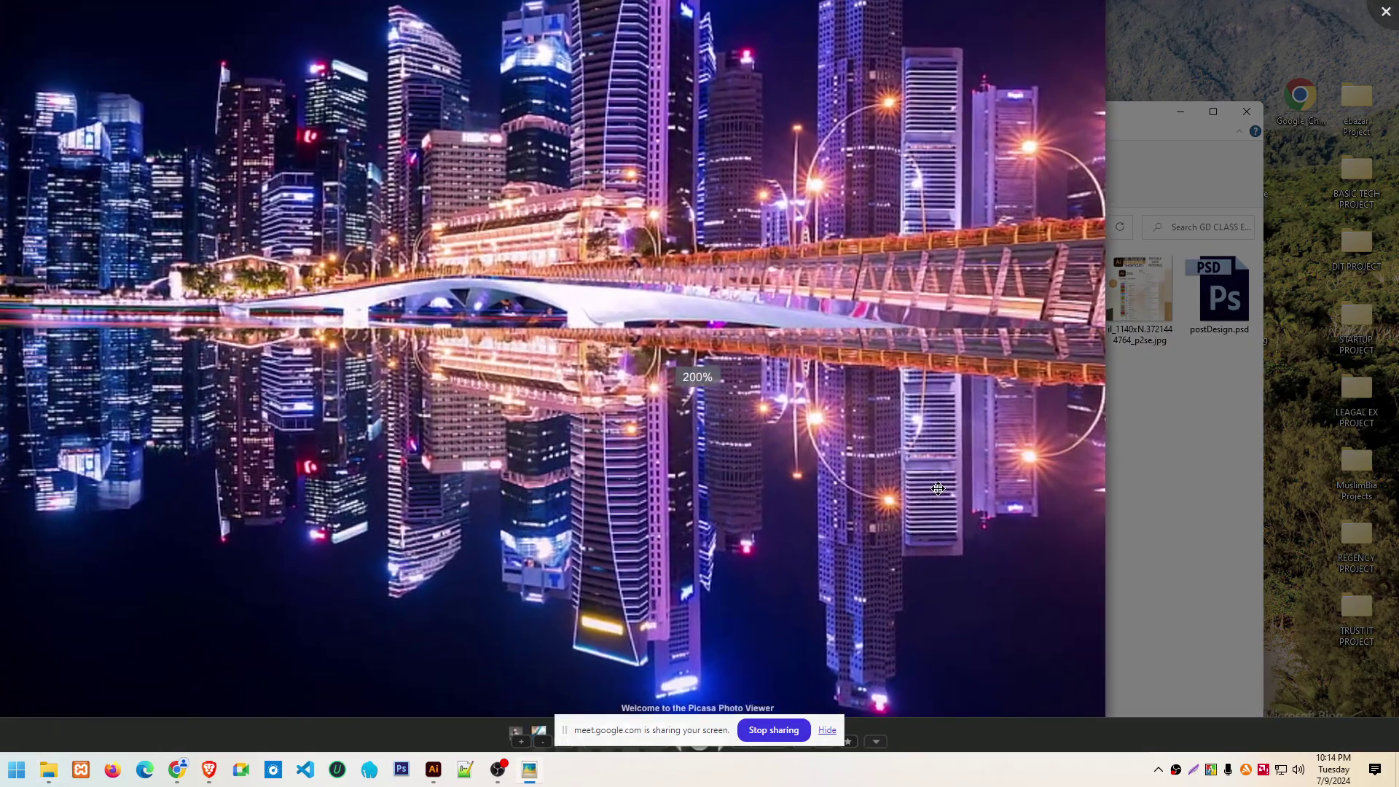
pyautogui.press('Escape')
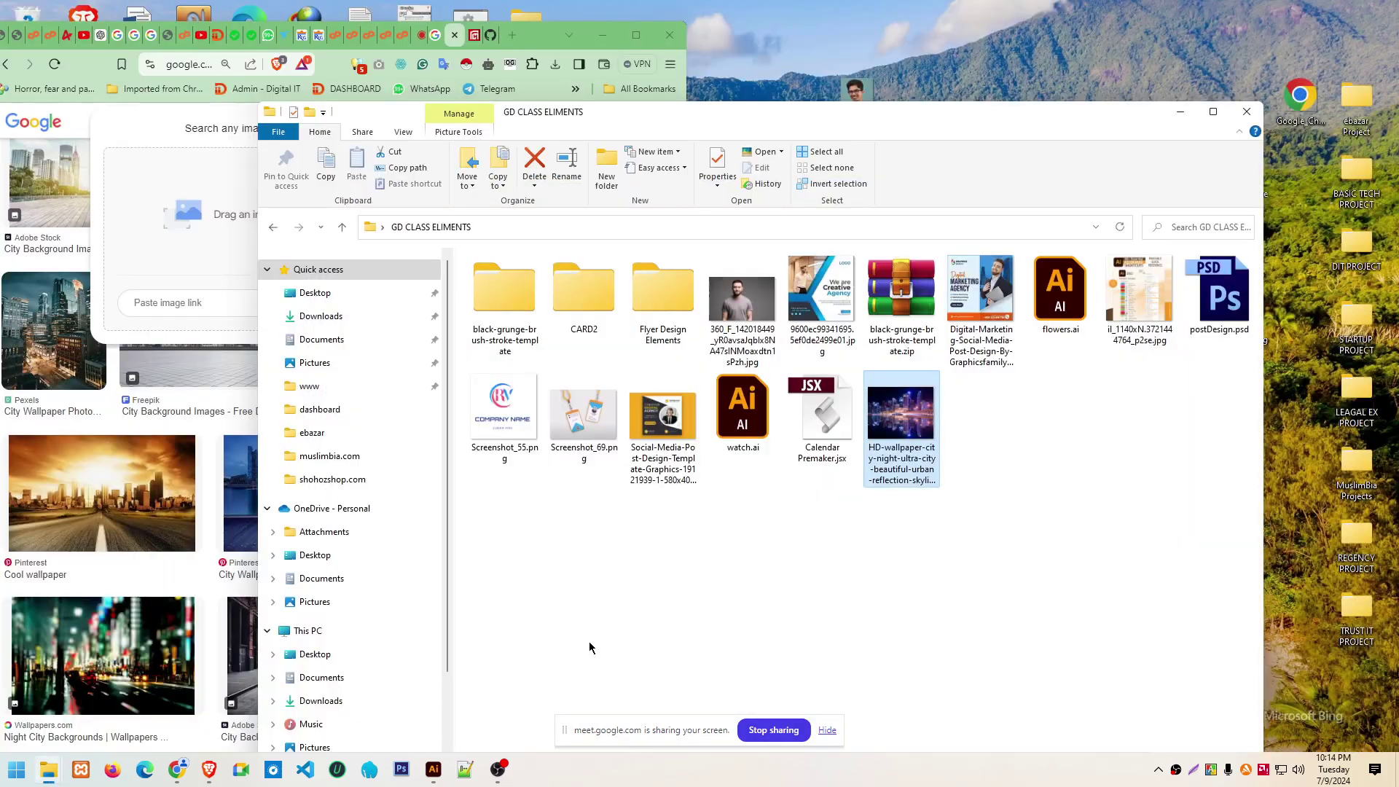
pyautogui.click(433, 770)
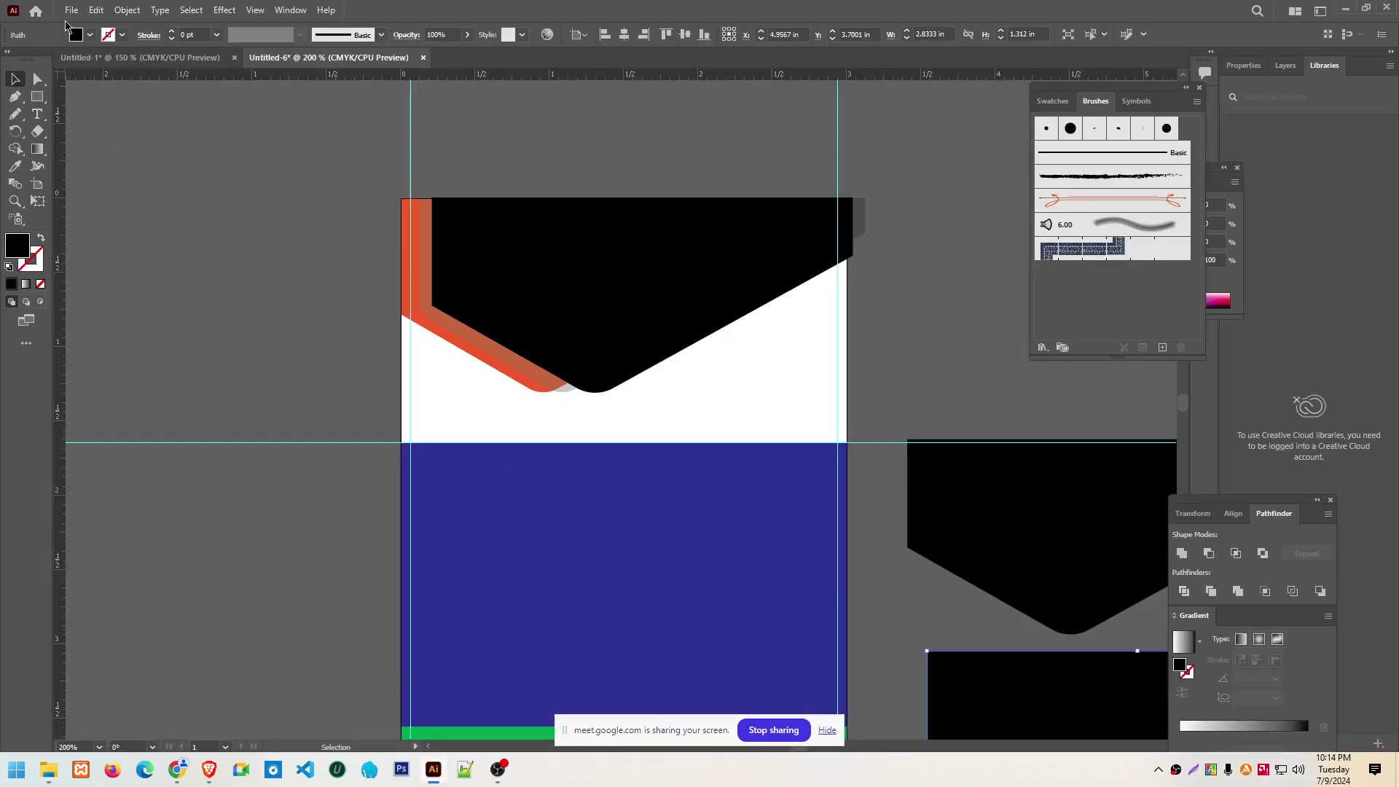
# Place the HD city wallpaper JPG from GD CLASS ELIMENTS over the cover's header
pyautogui.click(71, 10)
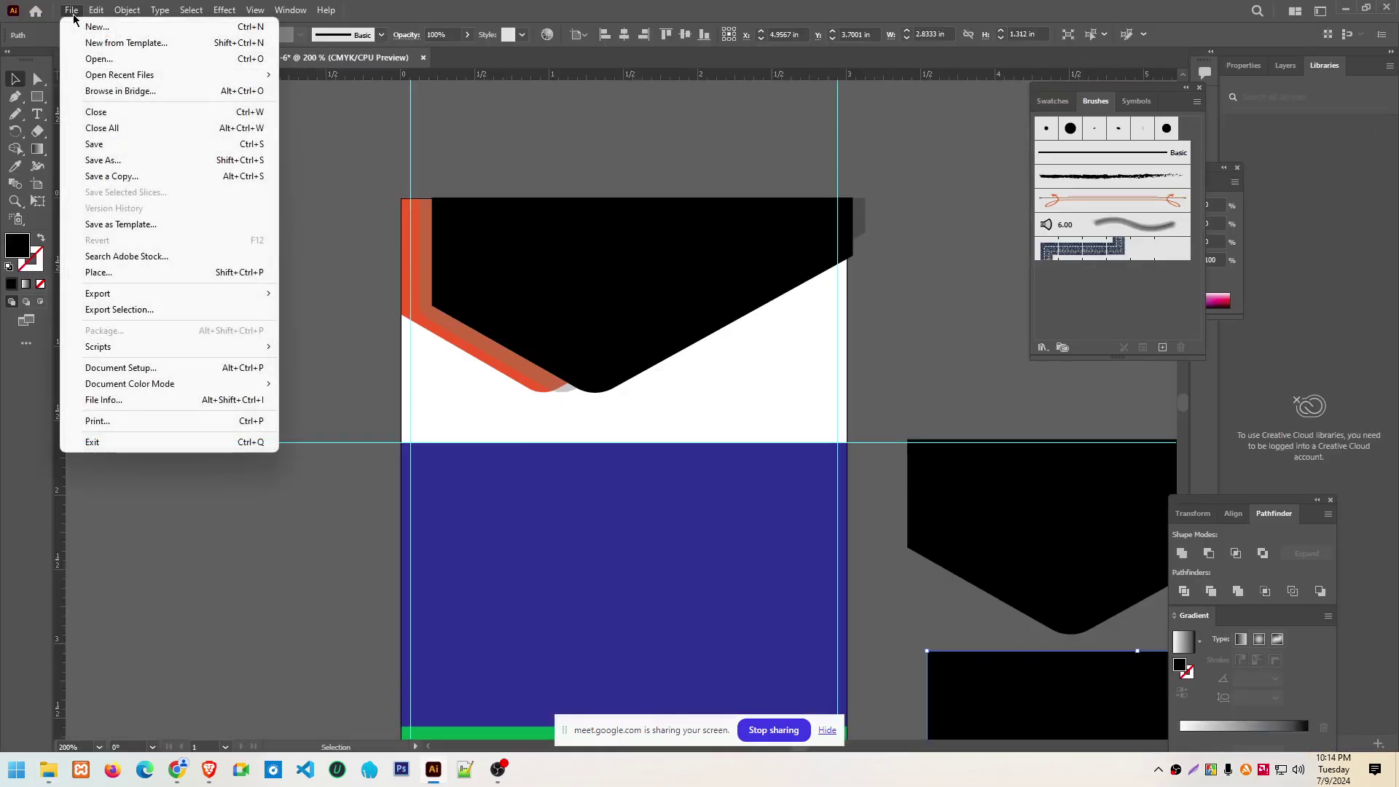
pyautogui.click(102, 273)
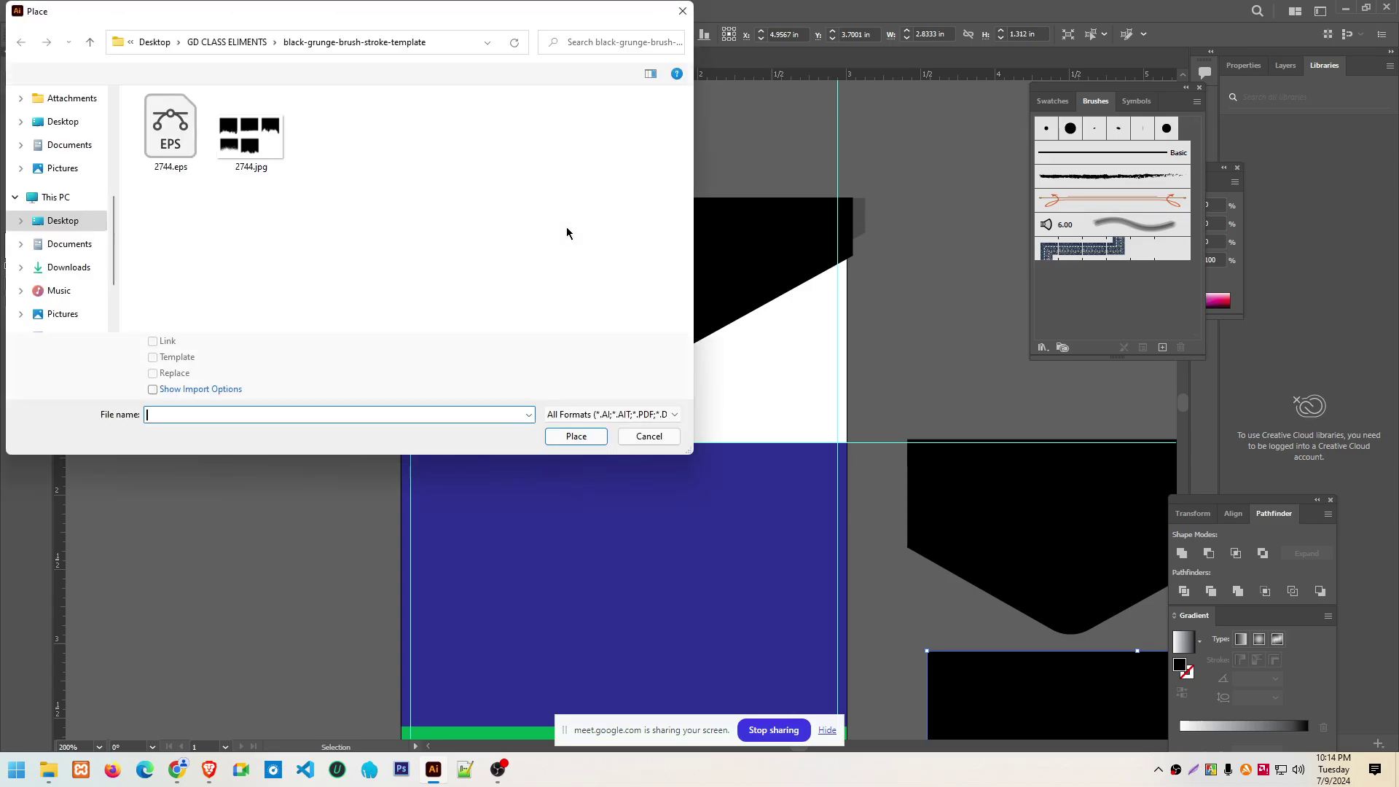
pyautogui.click(230, 42)
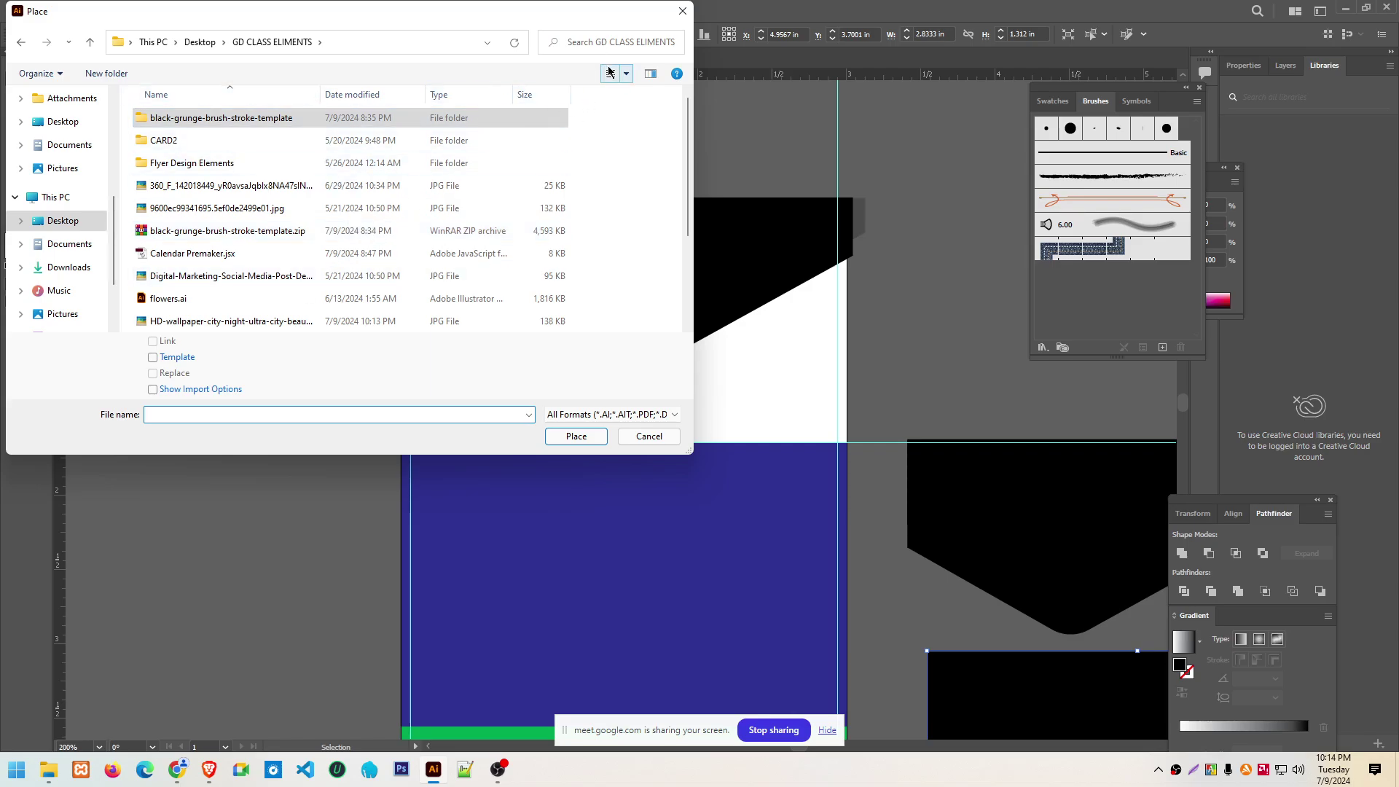
pyautogui.click(626, 74)
pyautogui.click(667, 62)
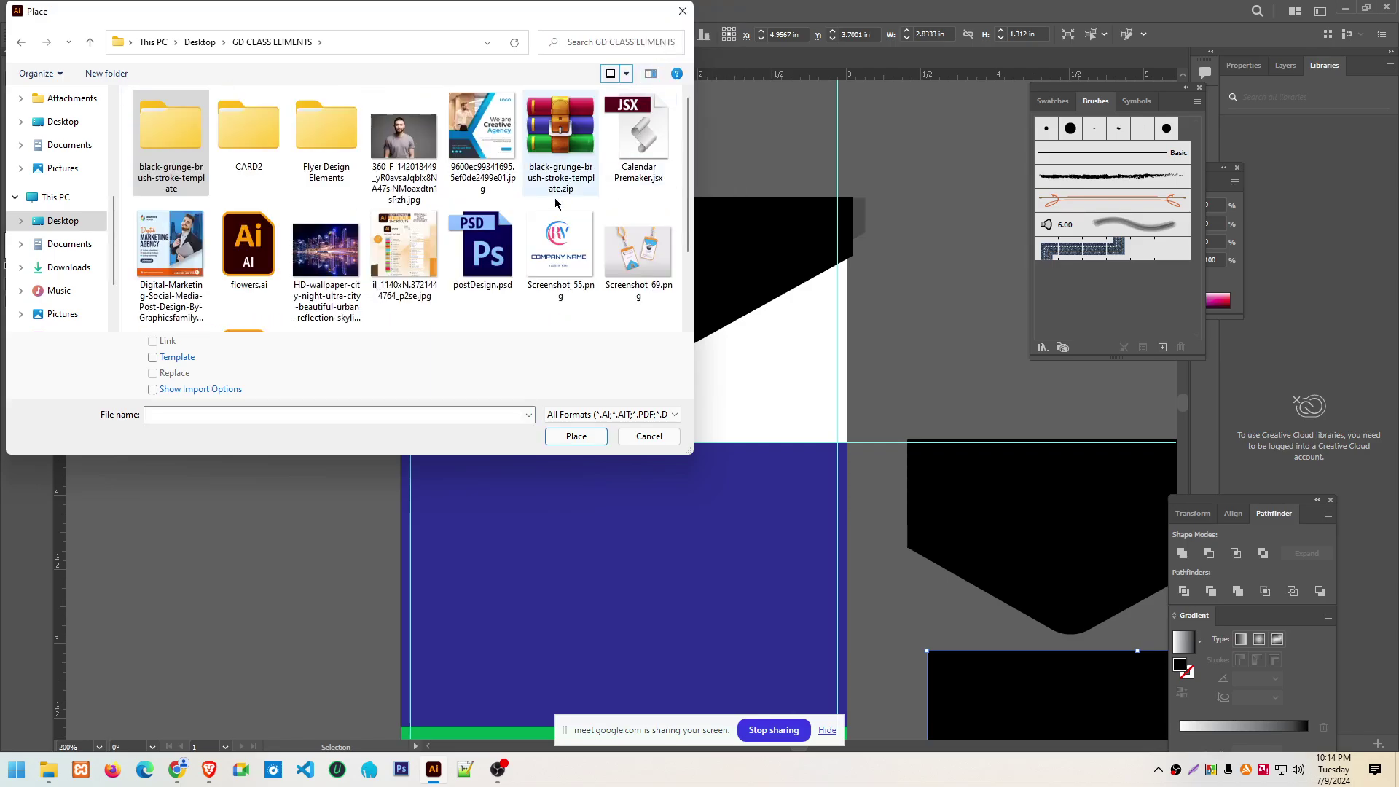
pyautogui.click(344, 253)
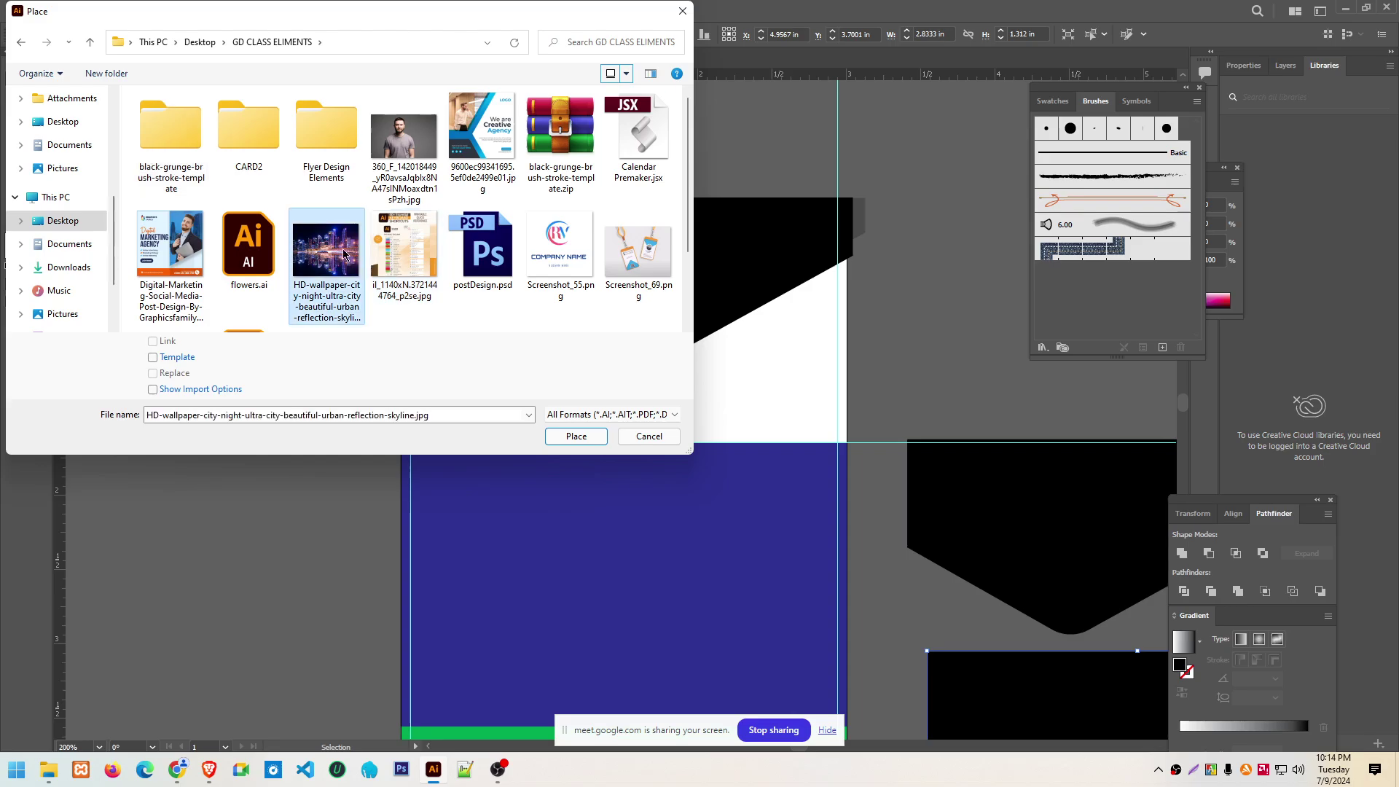
pyautogui.click(571, 436)
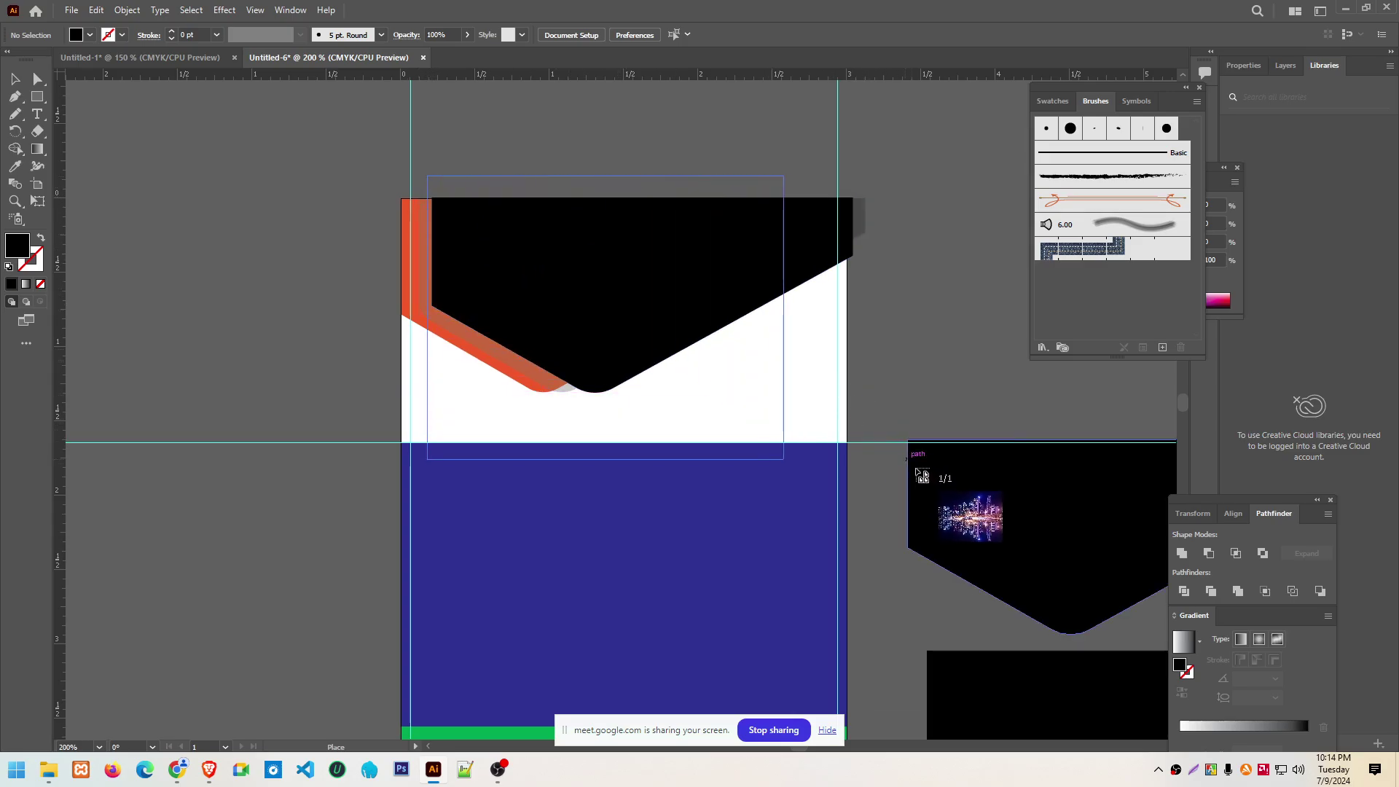
pyautogui.click(977, 521)
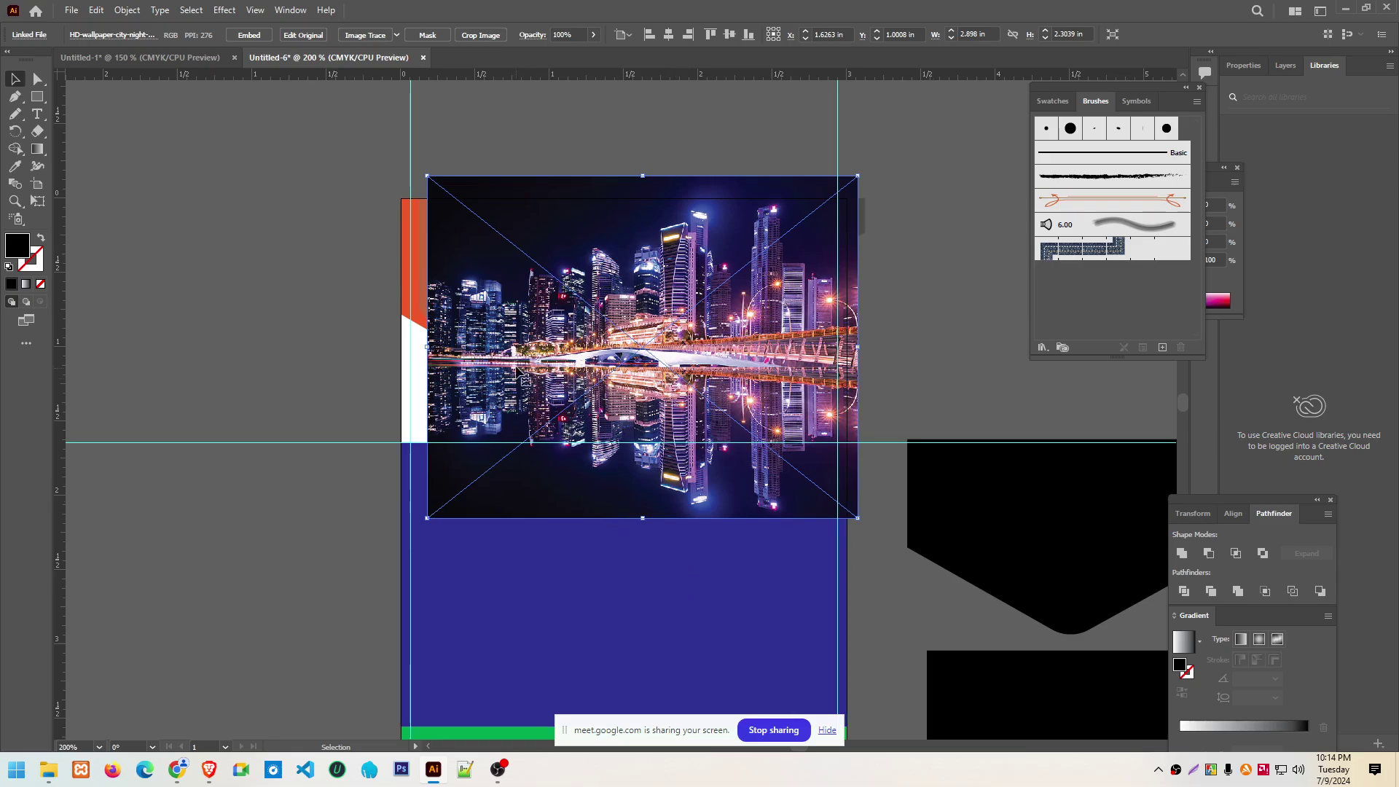
# Move the city photo and black envelope shape to the left of the artboard
pyautogui.moveTo(526, 368); pyautogui.dragTo(156, 368)
pyautogui.moveTo(624, 268); pyautogui.dragTo(295, 319)
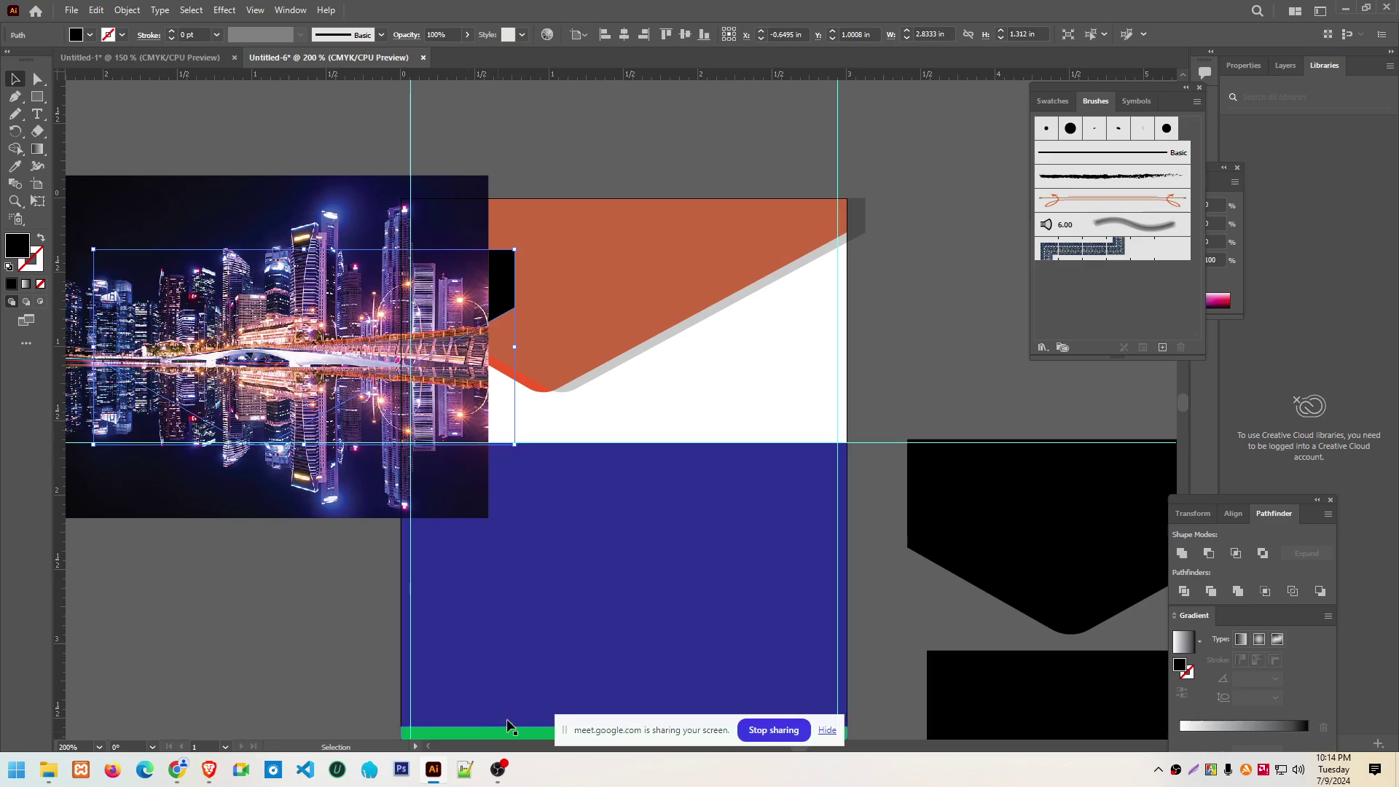
pyautogui.hscroll(-2, 32, 556)
pyautogui.hotkey('ctrl', 'shift', 'a')
pyautogui.hscroll(-2, 7, 597)
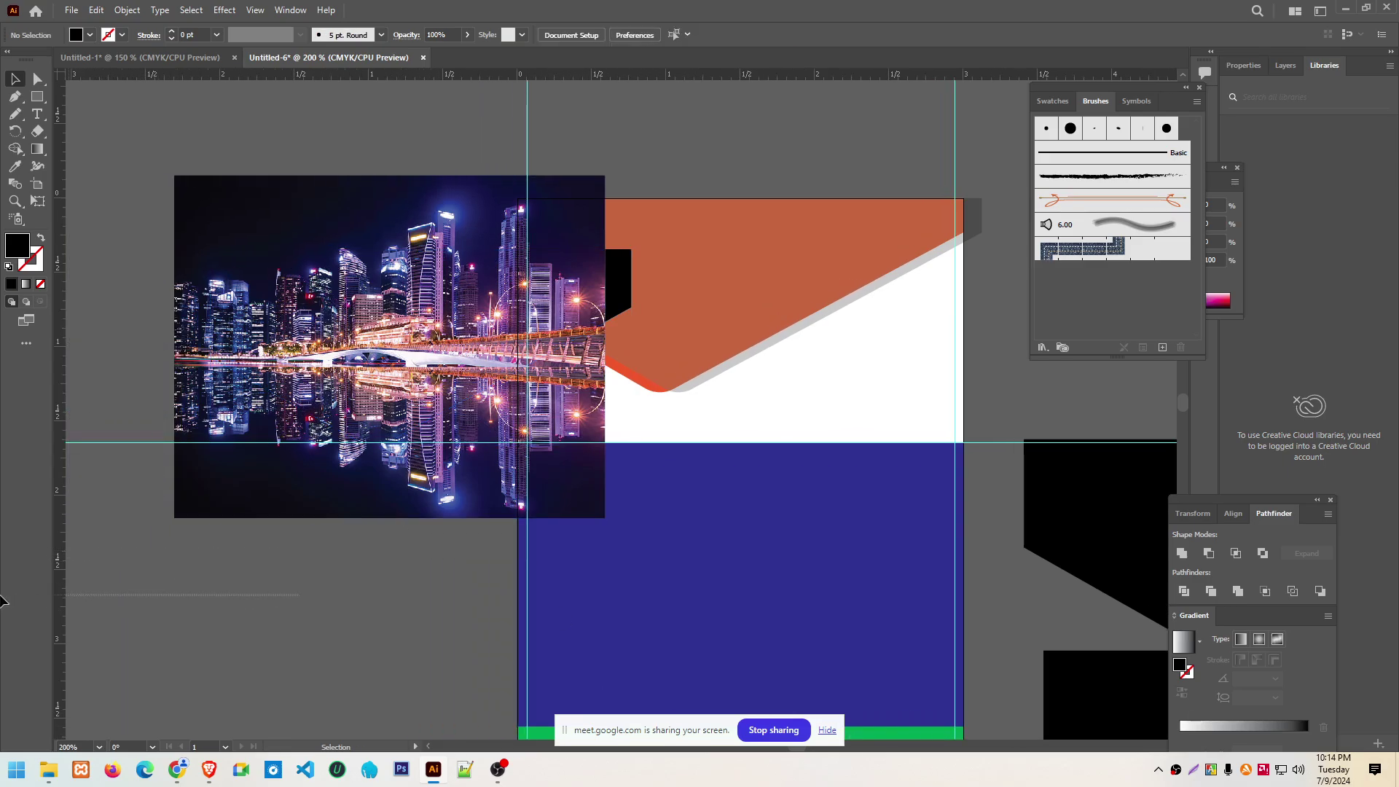
pyautogui.hscroll(-2, 304, 581)
pyautogui.hscroll(-2, 304, 582)
pyautogui.moveTo(426, 286); pyautogui.dragTo(258, 290)
pyautogui.moveTo(600, 293)
pyautogui.mouseDown()
pyautogui.moveTo(447, 279)
pyautogui.moveTo(434, 227)
pyautogui.mouseUp()
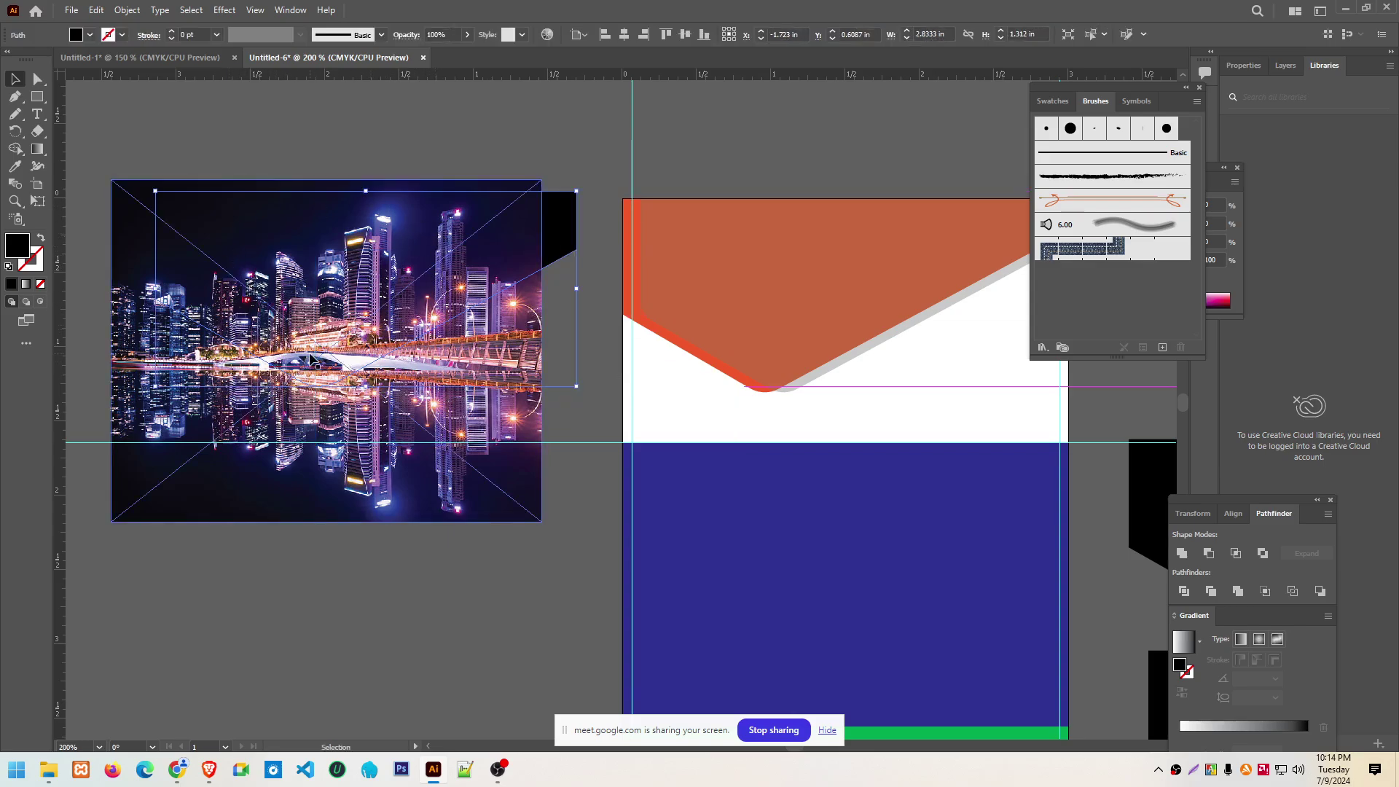
# Try clipping the photo to the black shape and dismiss the clipping-mask error
pyautogui.moveTo(251, 146); pyautogui.dragTo(362, 282)
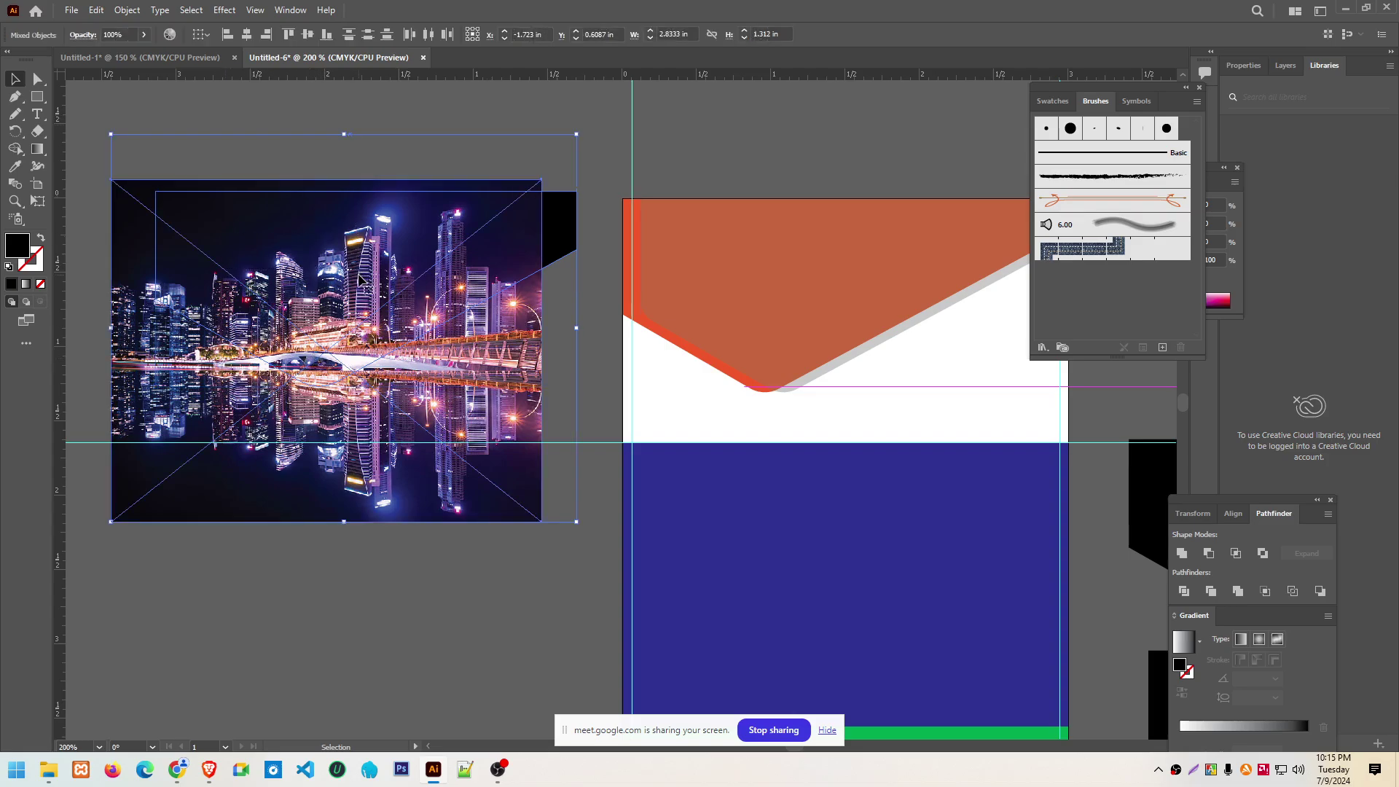
pyautogui.rightClick(338, 251)
pyautogui.click(389, 378)
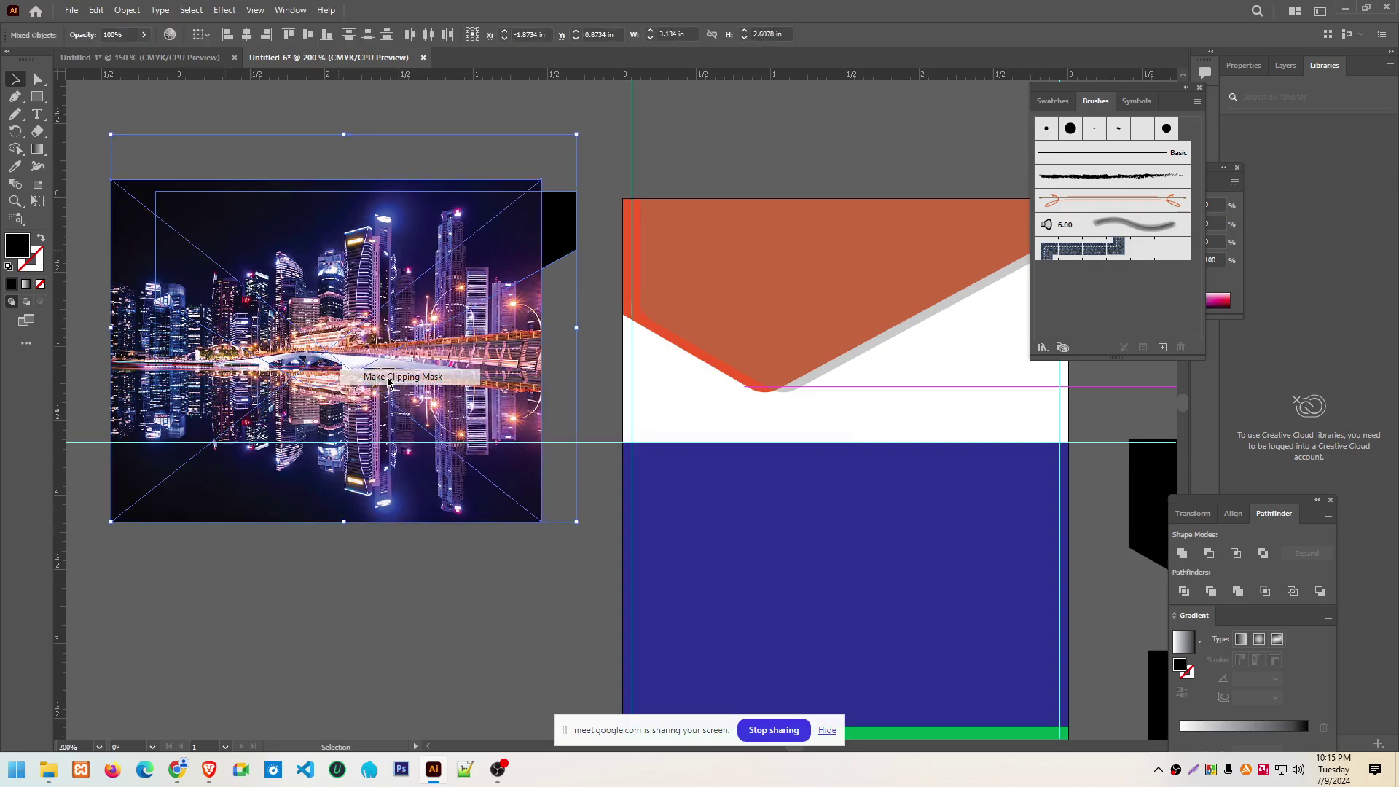
pyautogui.click(835, 411)
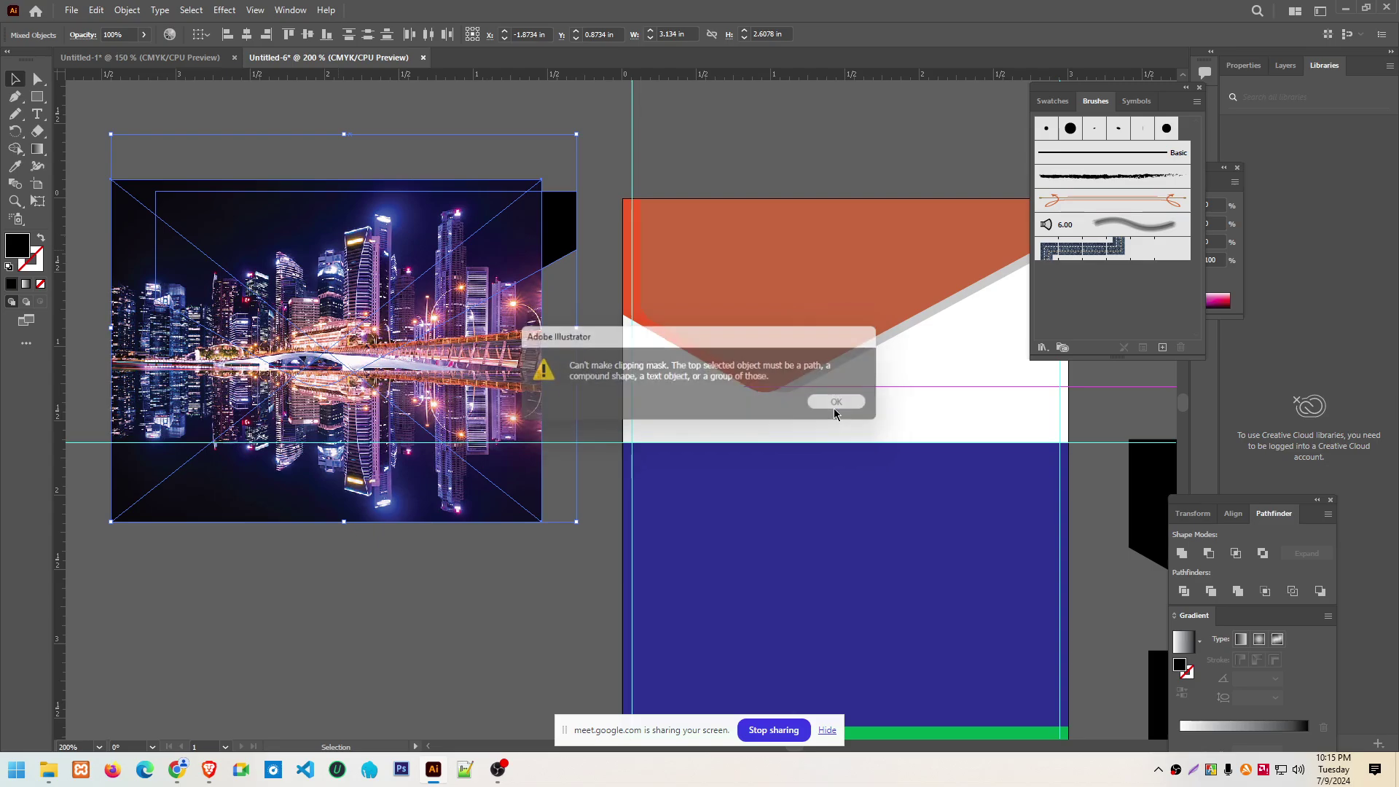
# Reselect the city photo and bring up its context menu
pyautogui.click(593, 269)
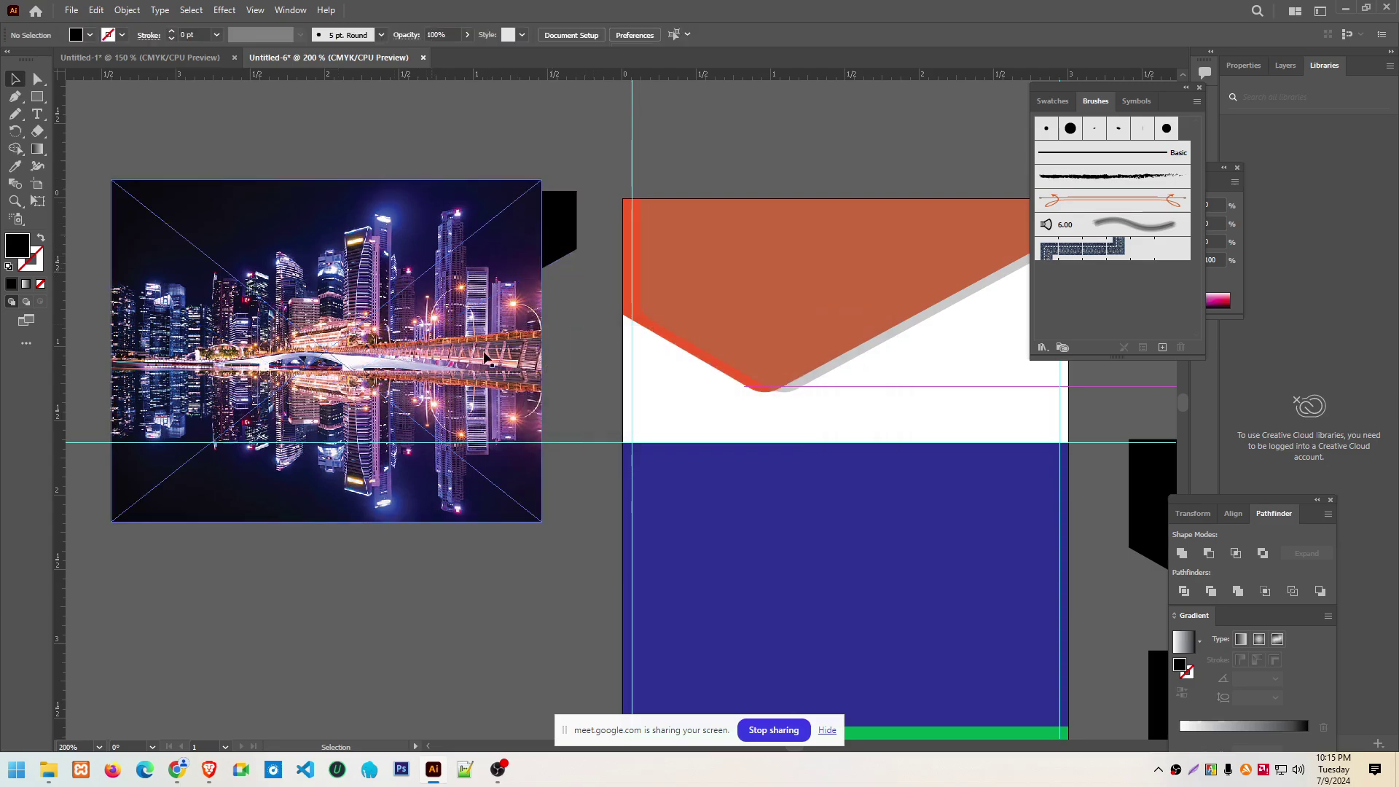
pyautogui.click(557, 234)
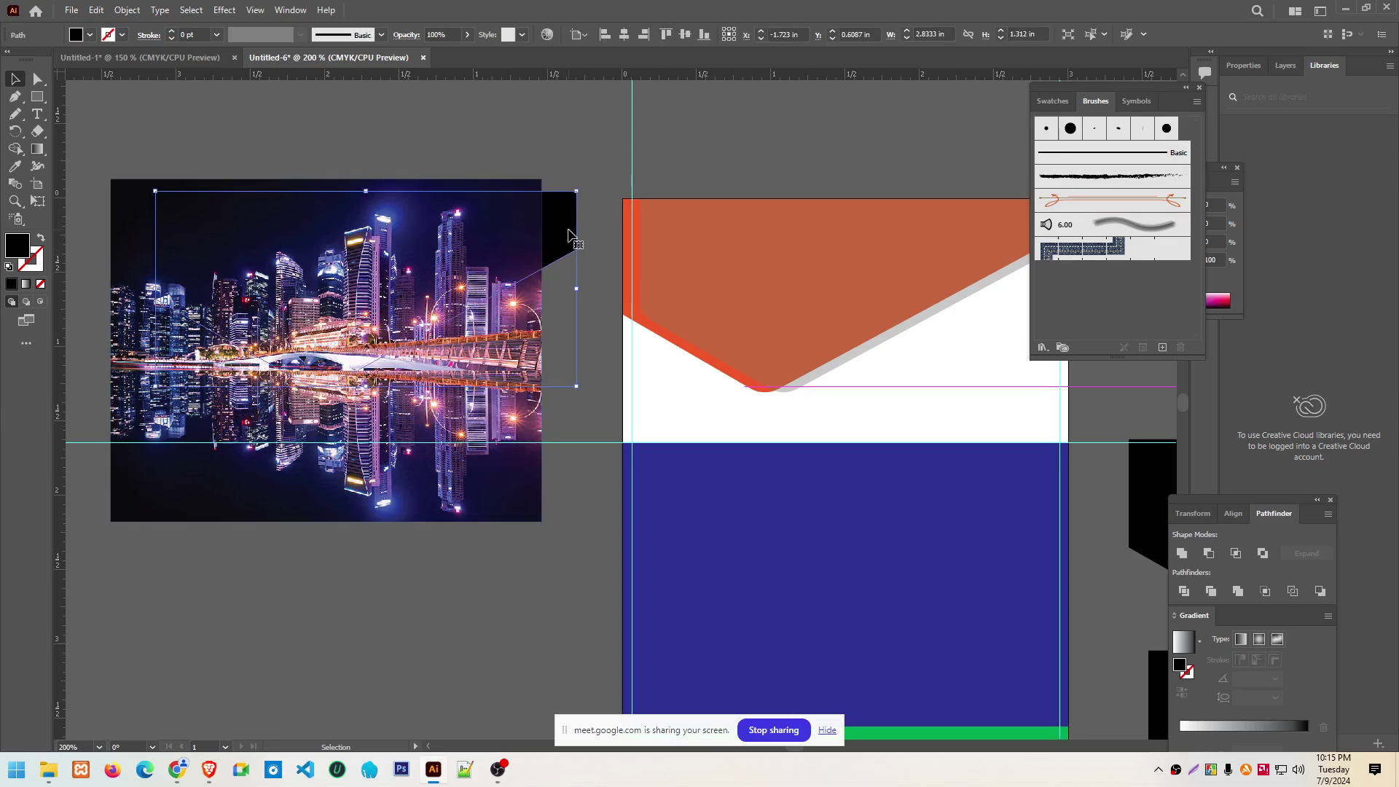
pyautogui.click(143, 227)
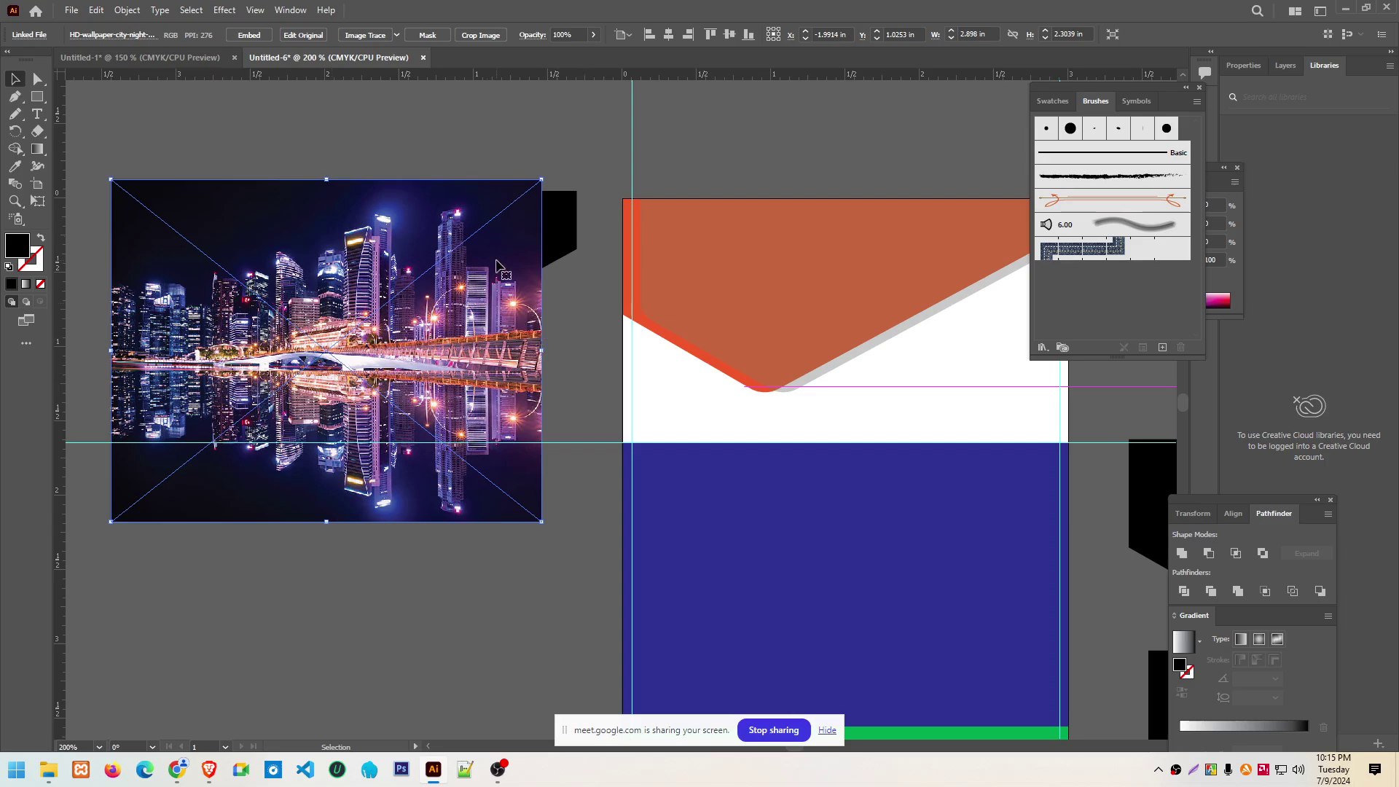
pyautogui.click(566, 211)
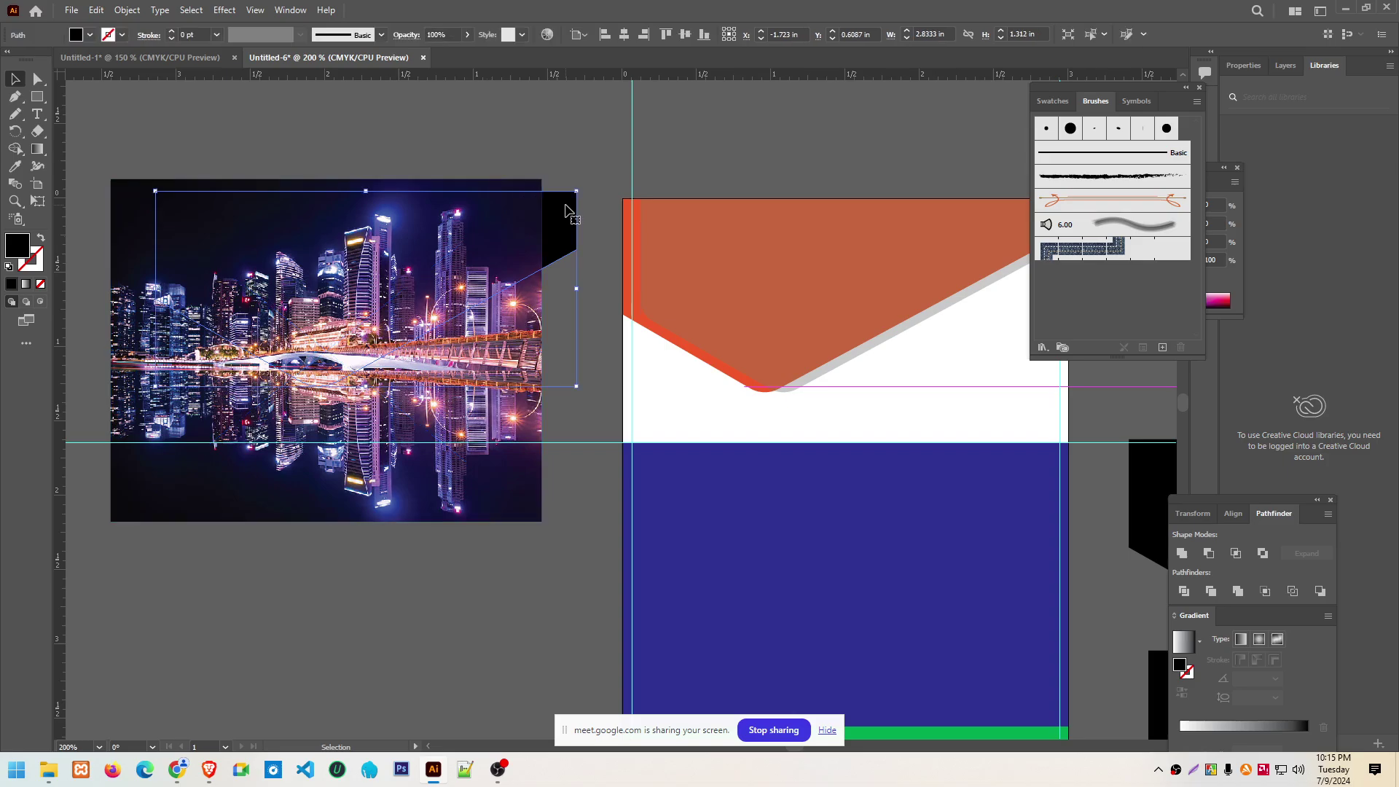
pyautogui.click(521, 471)
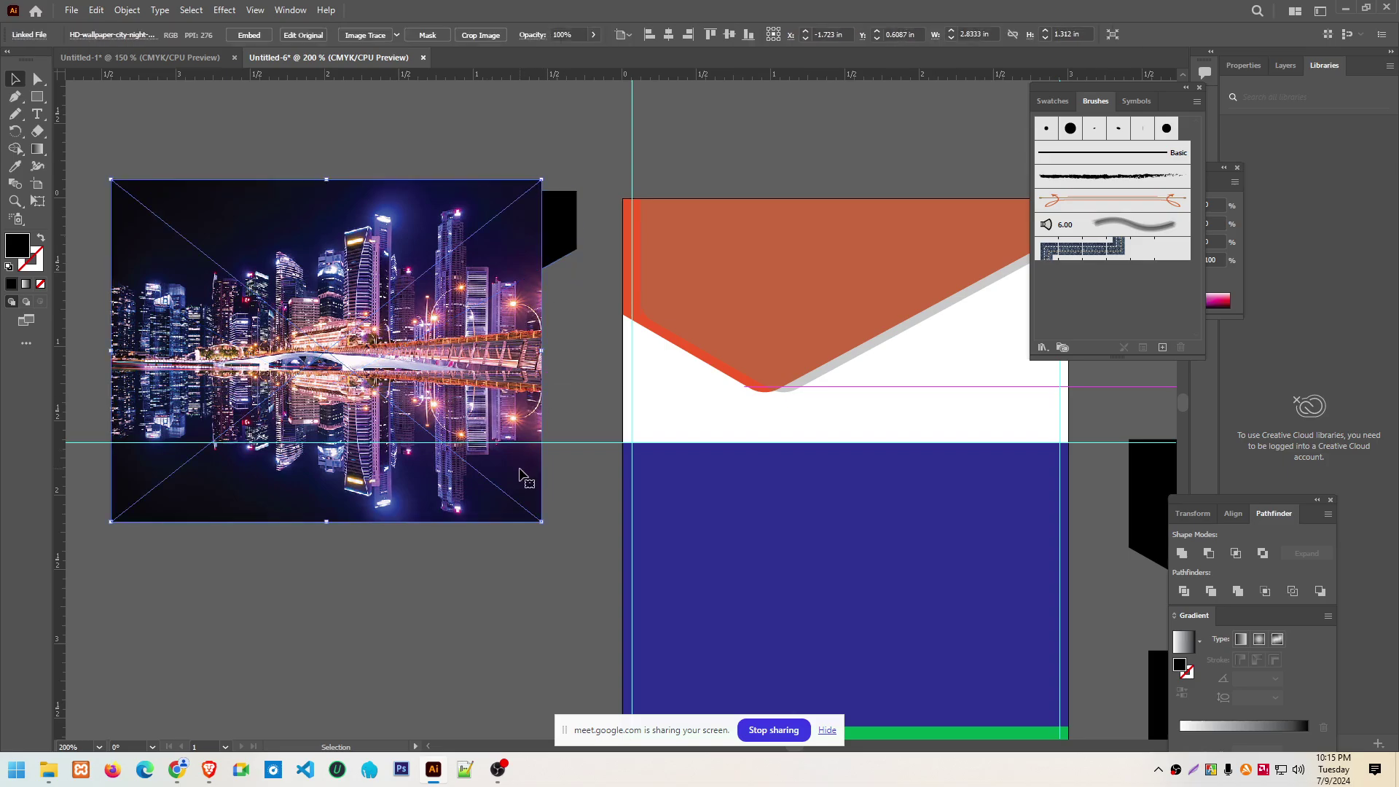
pyautogui.rightClick(520, 474)
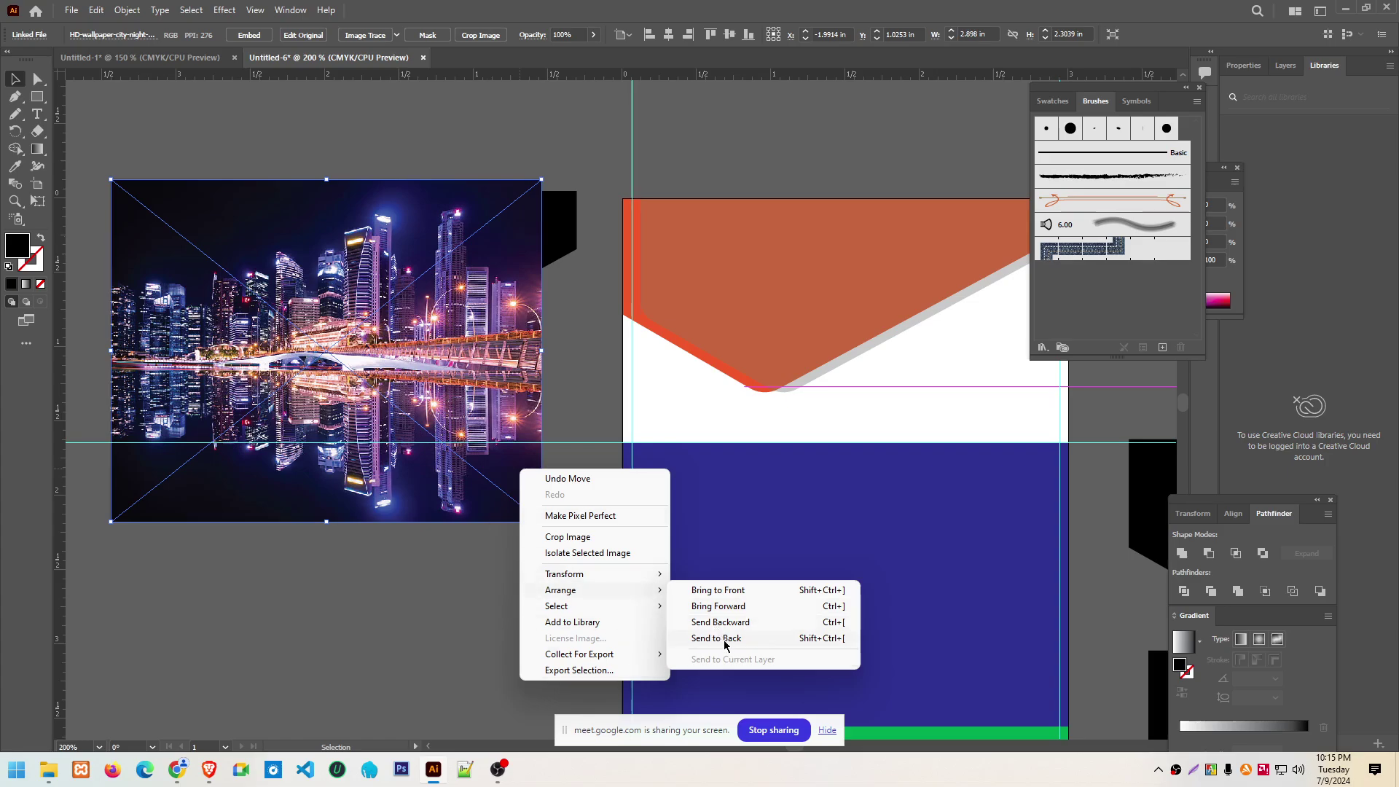
# Send the city photo to the back, then select it together with the black chevron
pyautogui.moveTo(590, 590)
pyautogui.press('Escape')
pyautogui.click(718, 638)
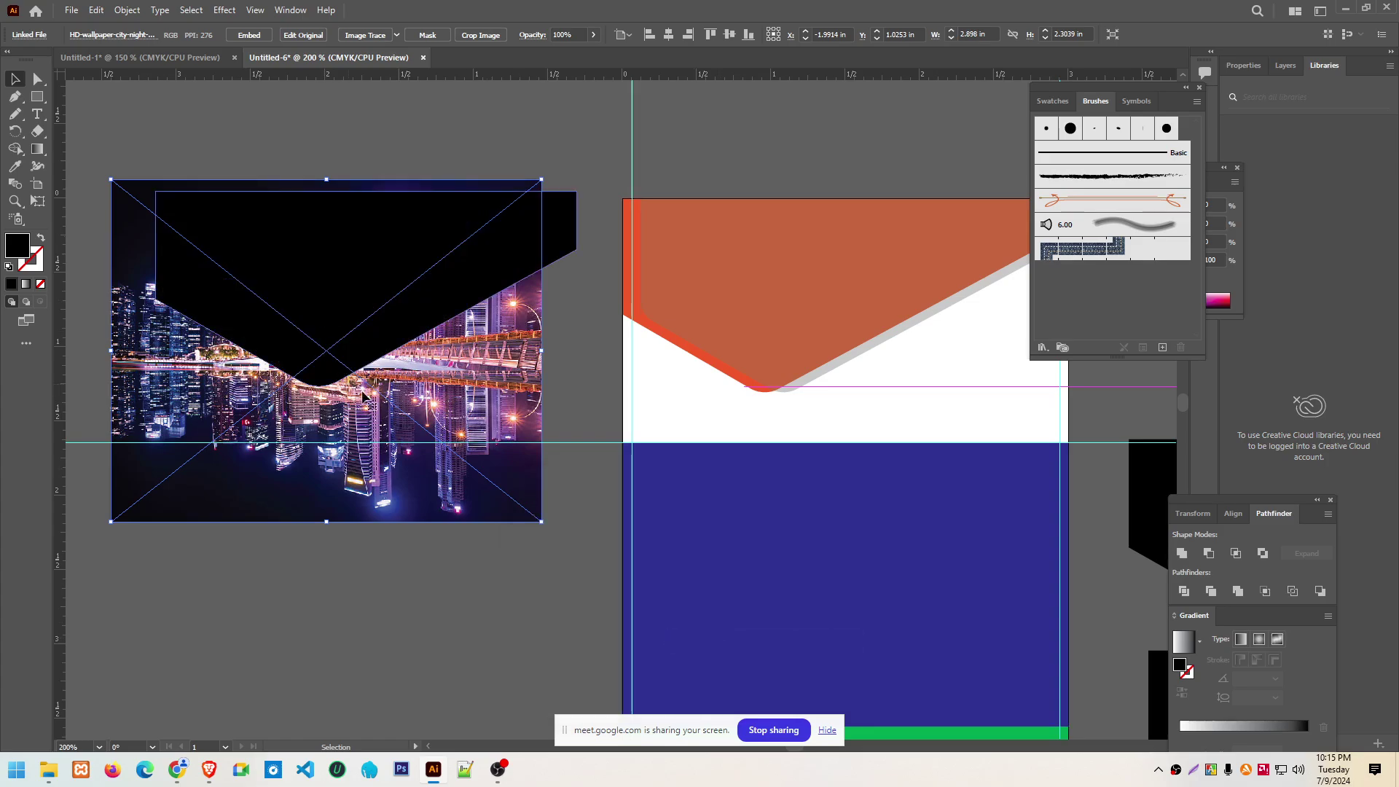
pyautogui.moveTo(314, 138); pyautogui.dragTo(437, 276)
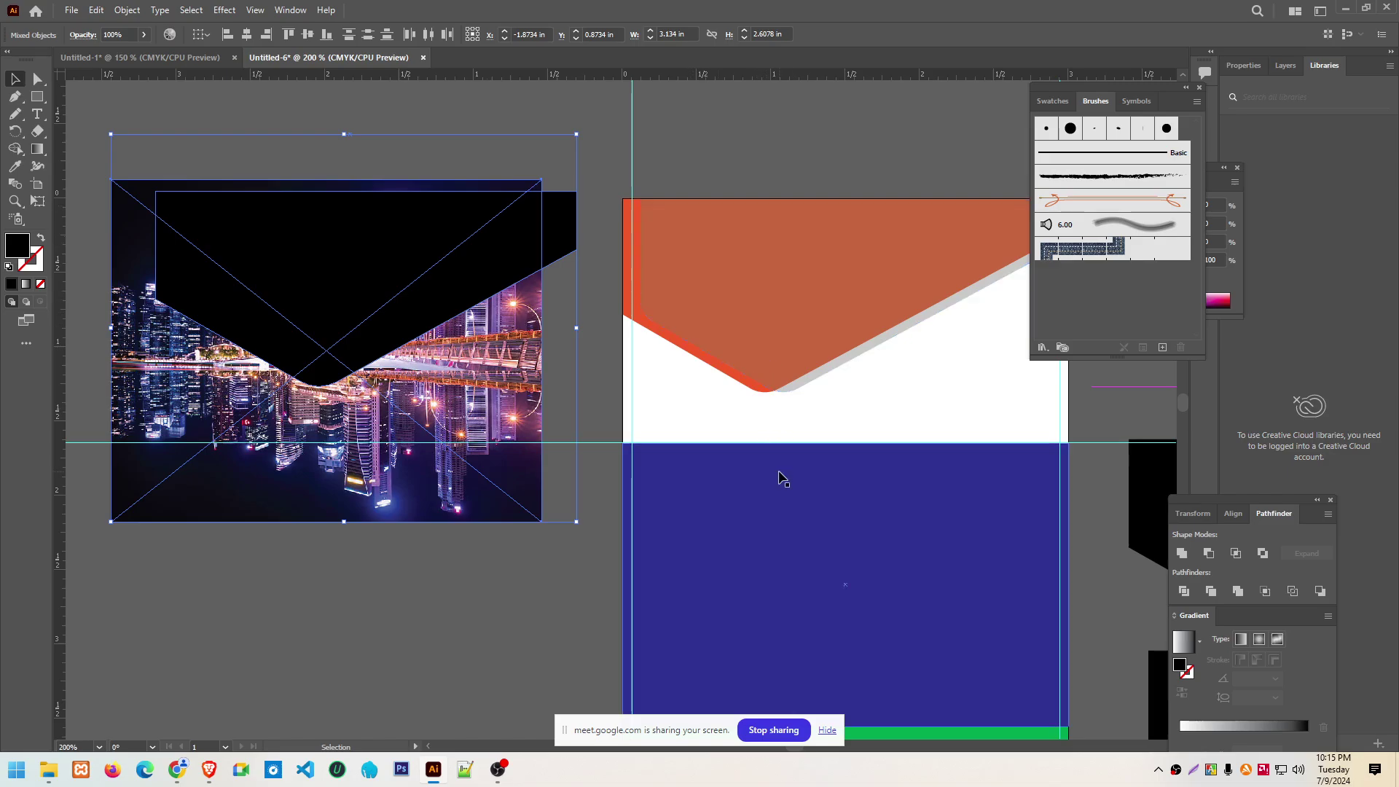
# Select the green bottom bar and lock it with Object > Lock > Selection
pyautogui.scroll(-3, 775, 478)
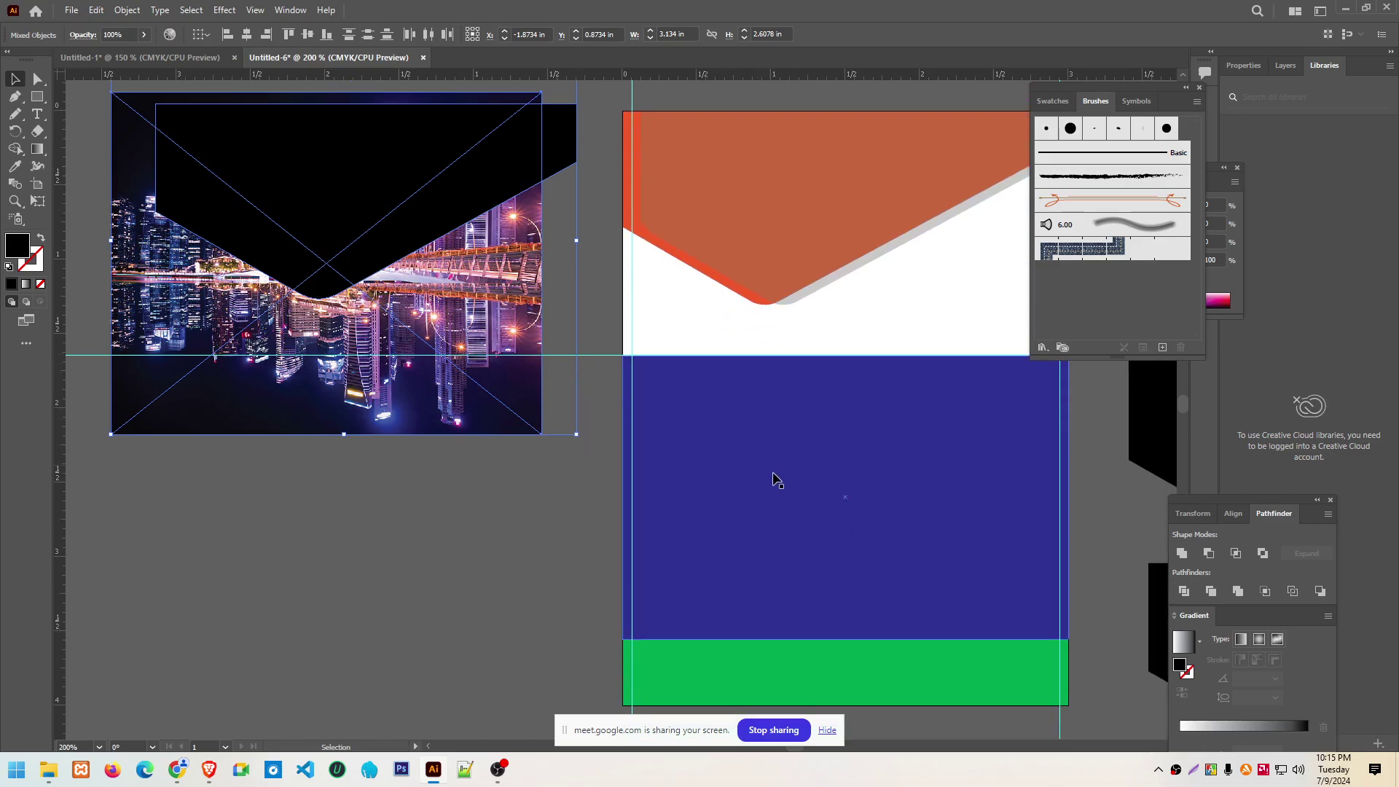
pyautogui.scroll(-3, 661, 575)
pyautogui.click(697, 596)
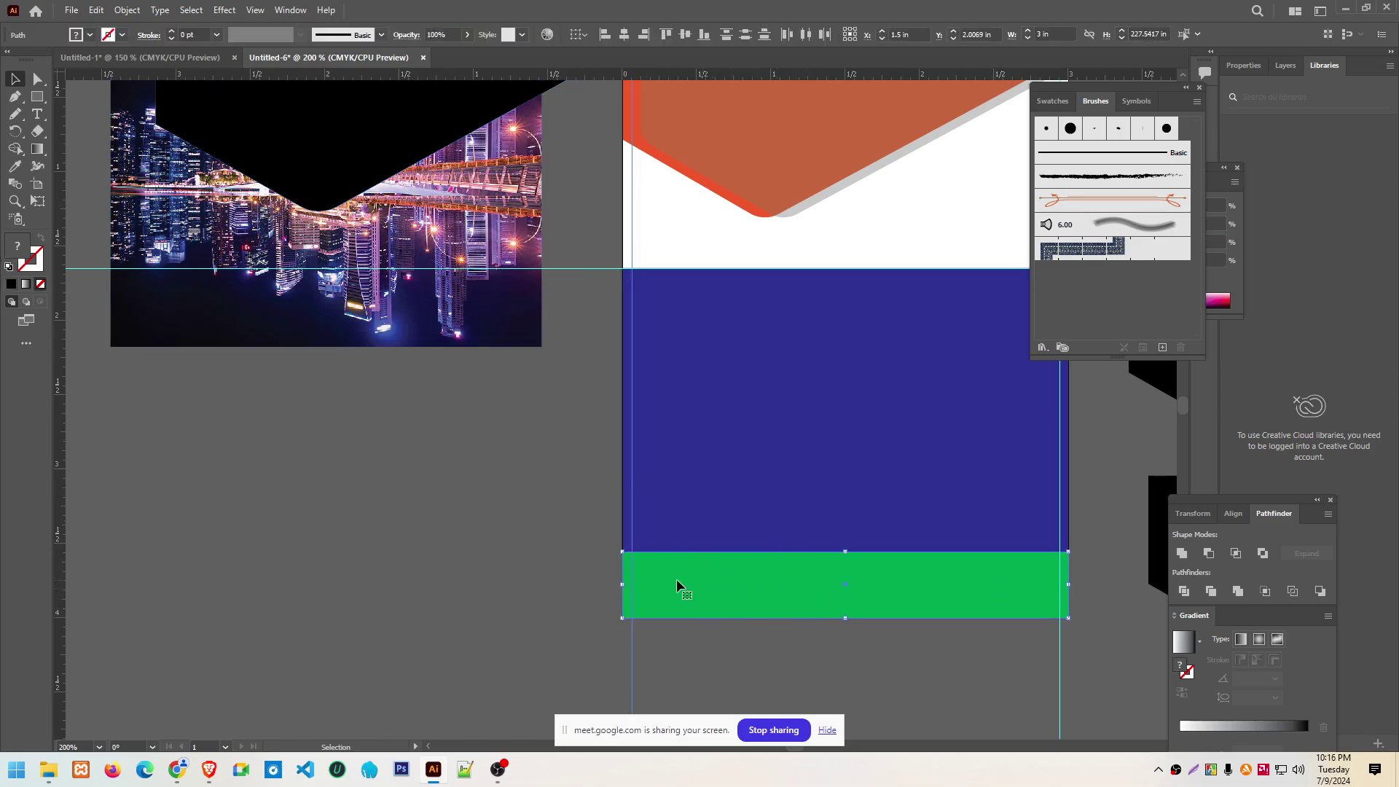
pyautogui.click(528, 576)
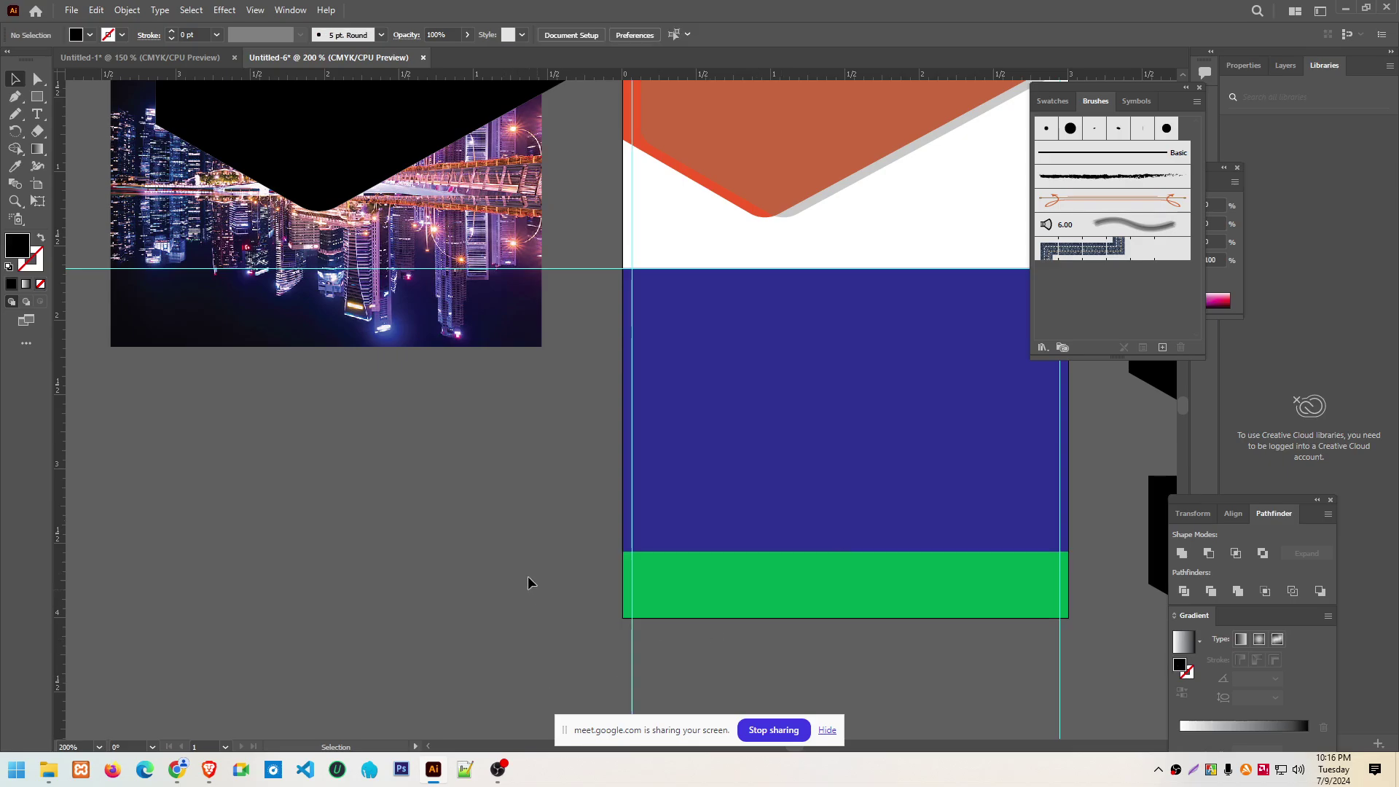
pyautogui.moveTo(713, 617); pyautogui.dragTo(713, 616)
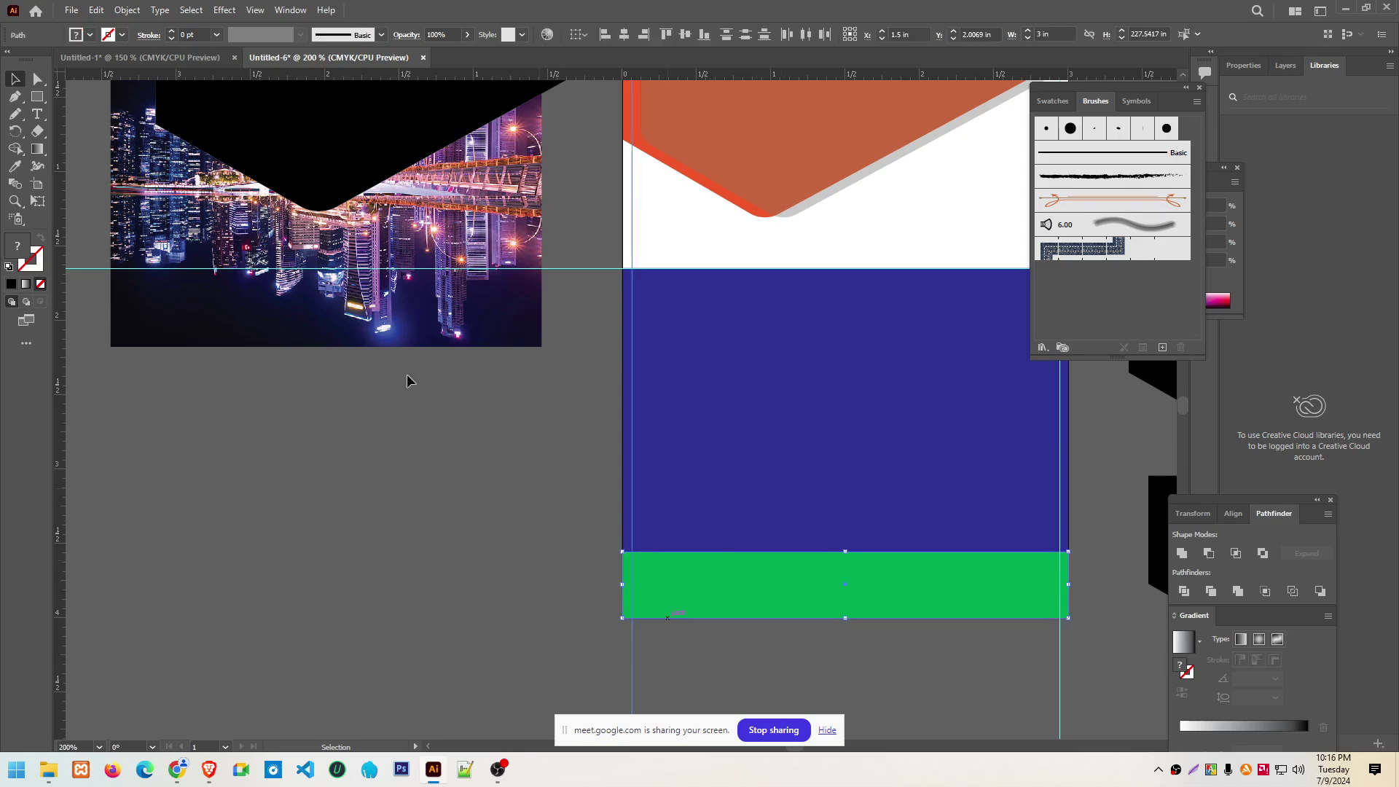
pyautogui.click(129, 10)
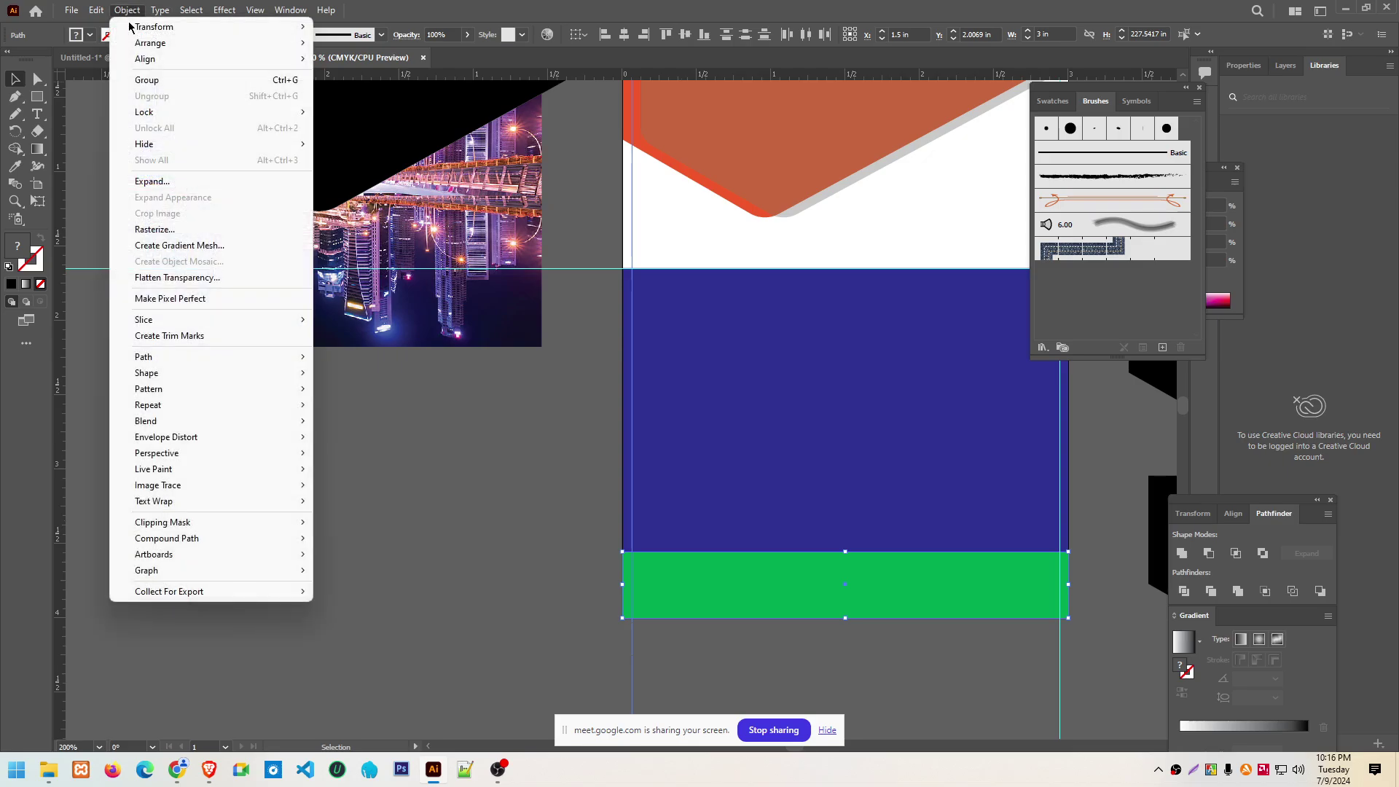
pyautogui.moveTo(144, 111)
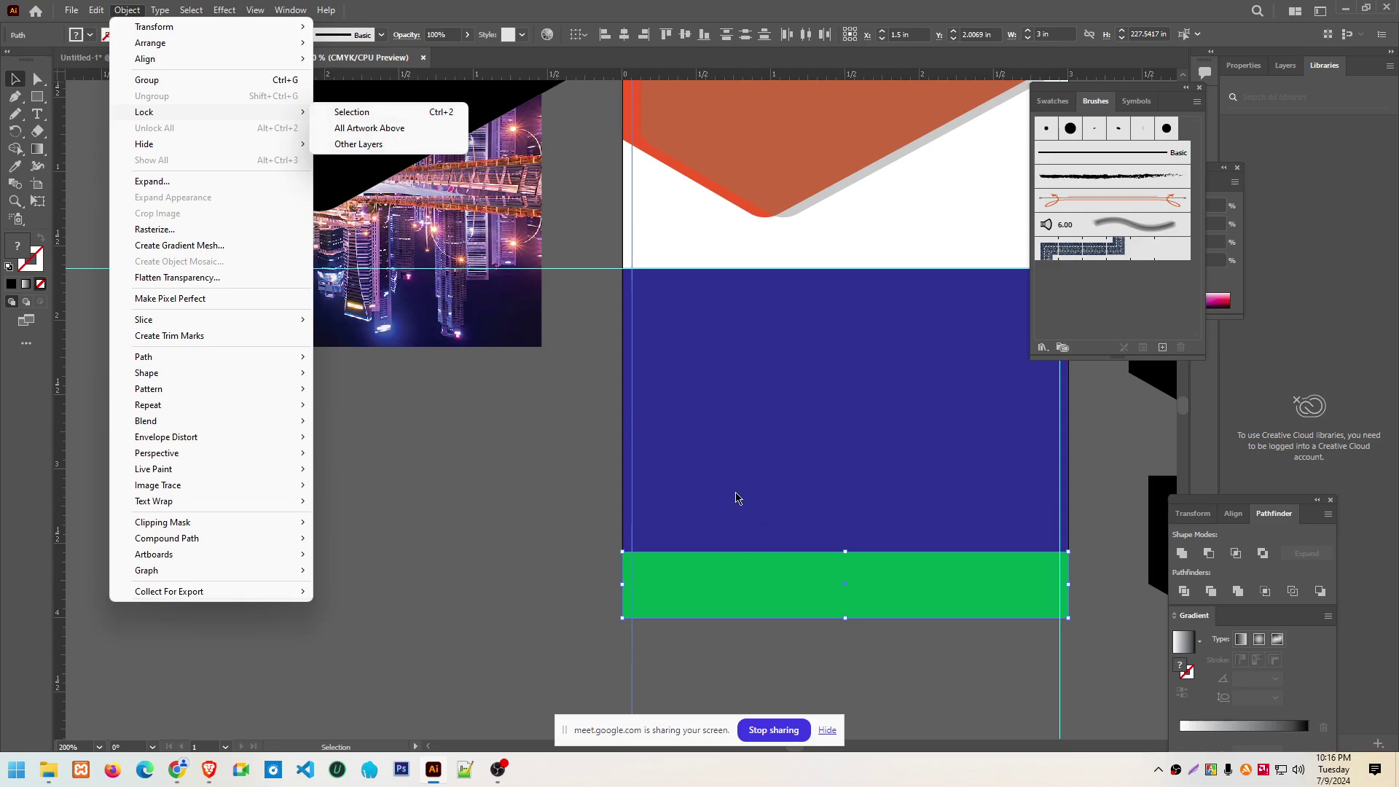
pyautogui.click(469, 493)
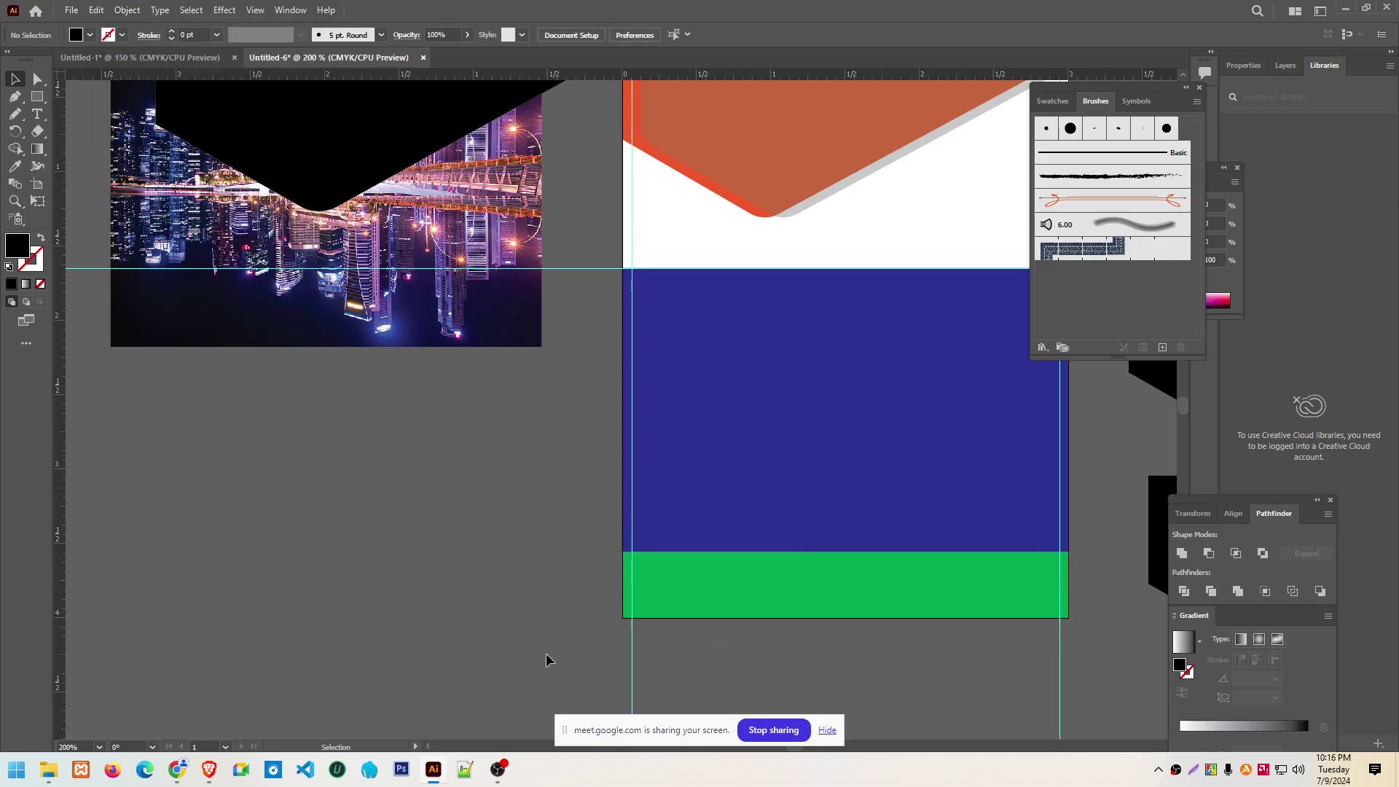
pyautogui.scroll(5, 546, 653)
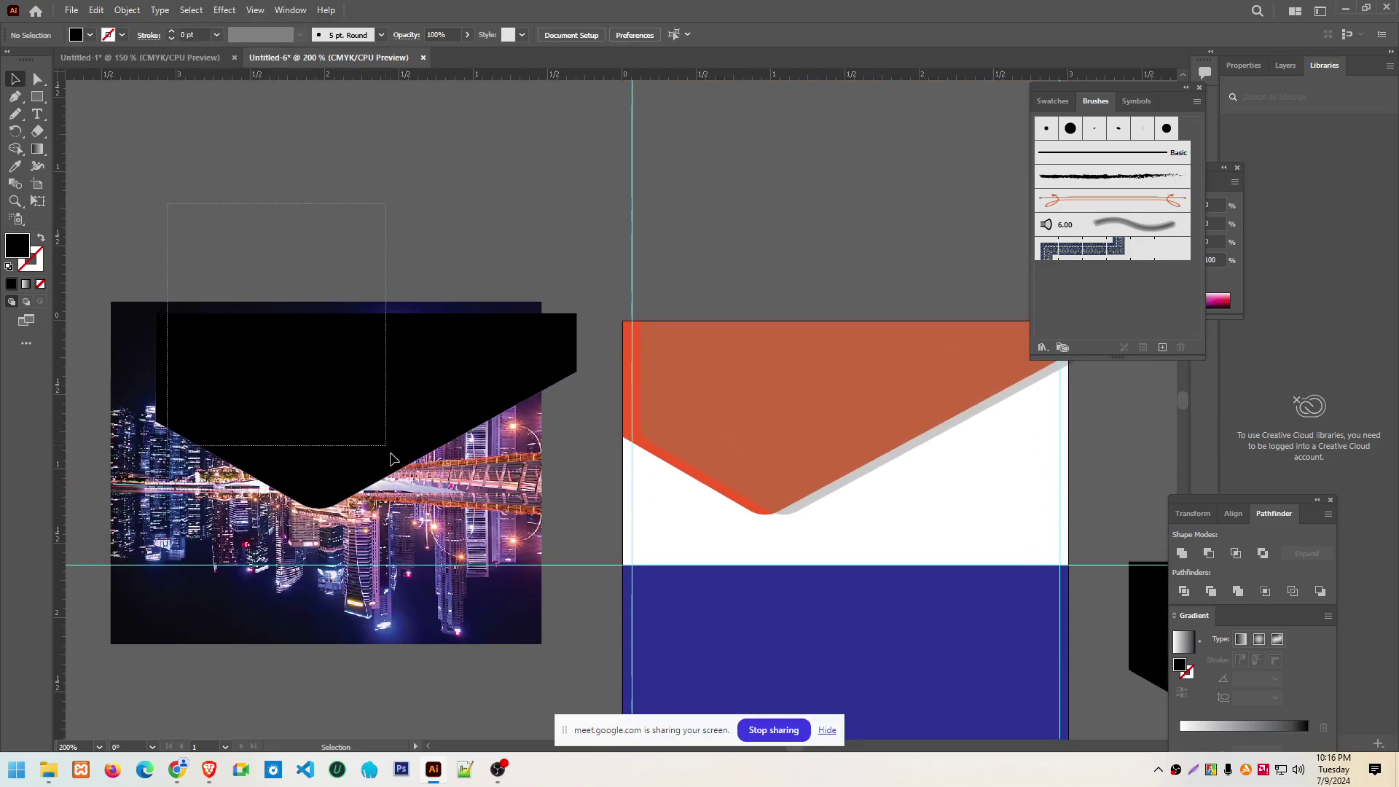
pyautogui.moveTo(167, 202); pyautogui.dragTo(393, 455)
pyautogui.rightClick(353, 342)
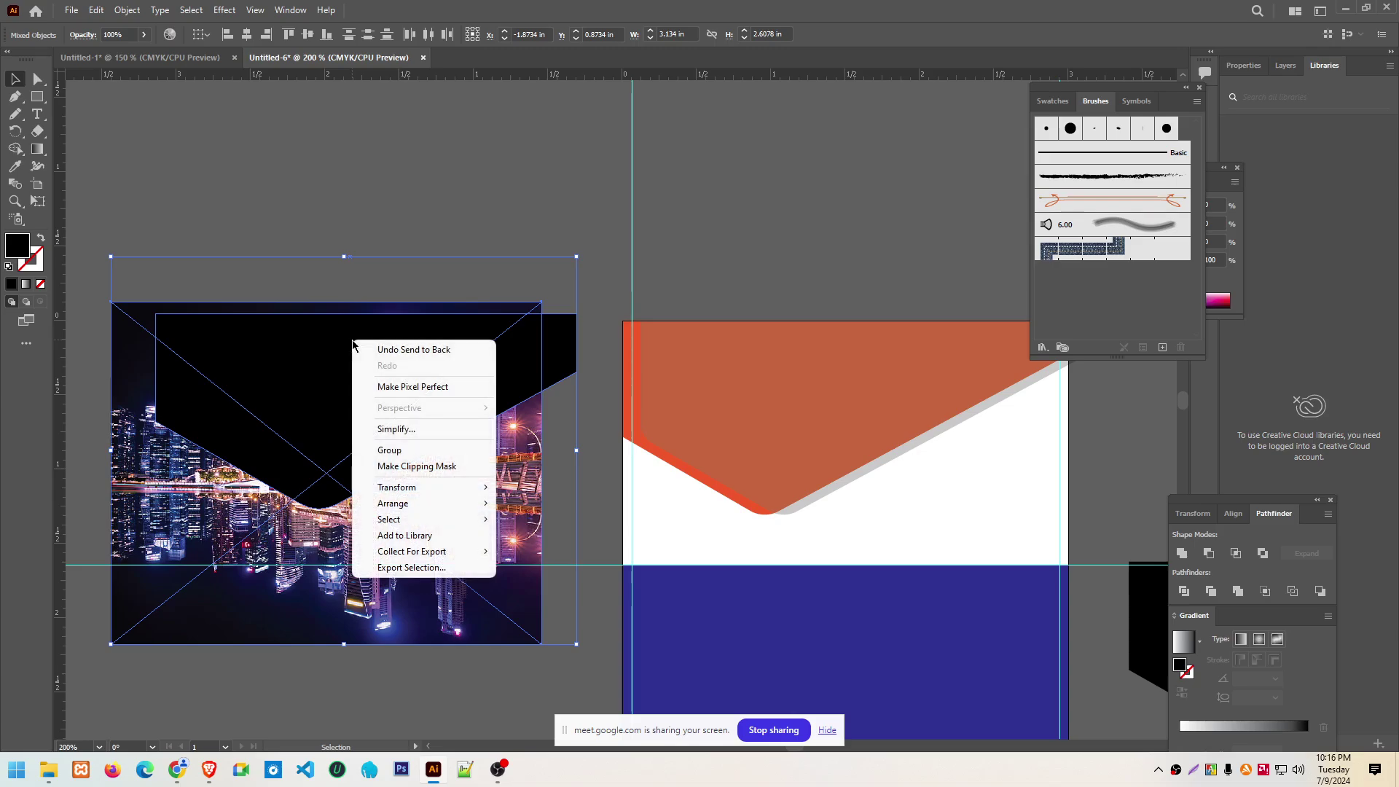
pyautogui.click(396, 470)
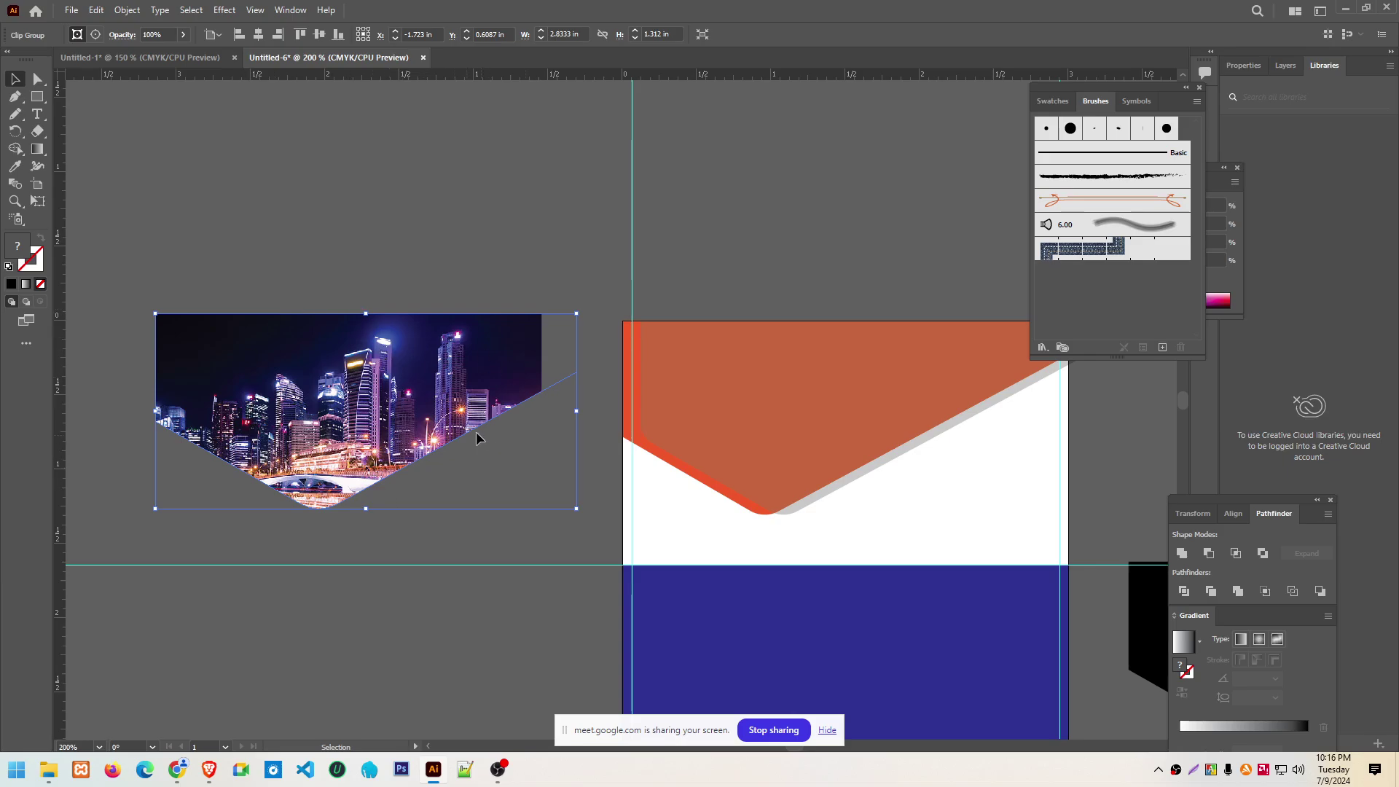
pyautogui.click(493, 538)
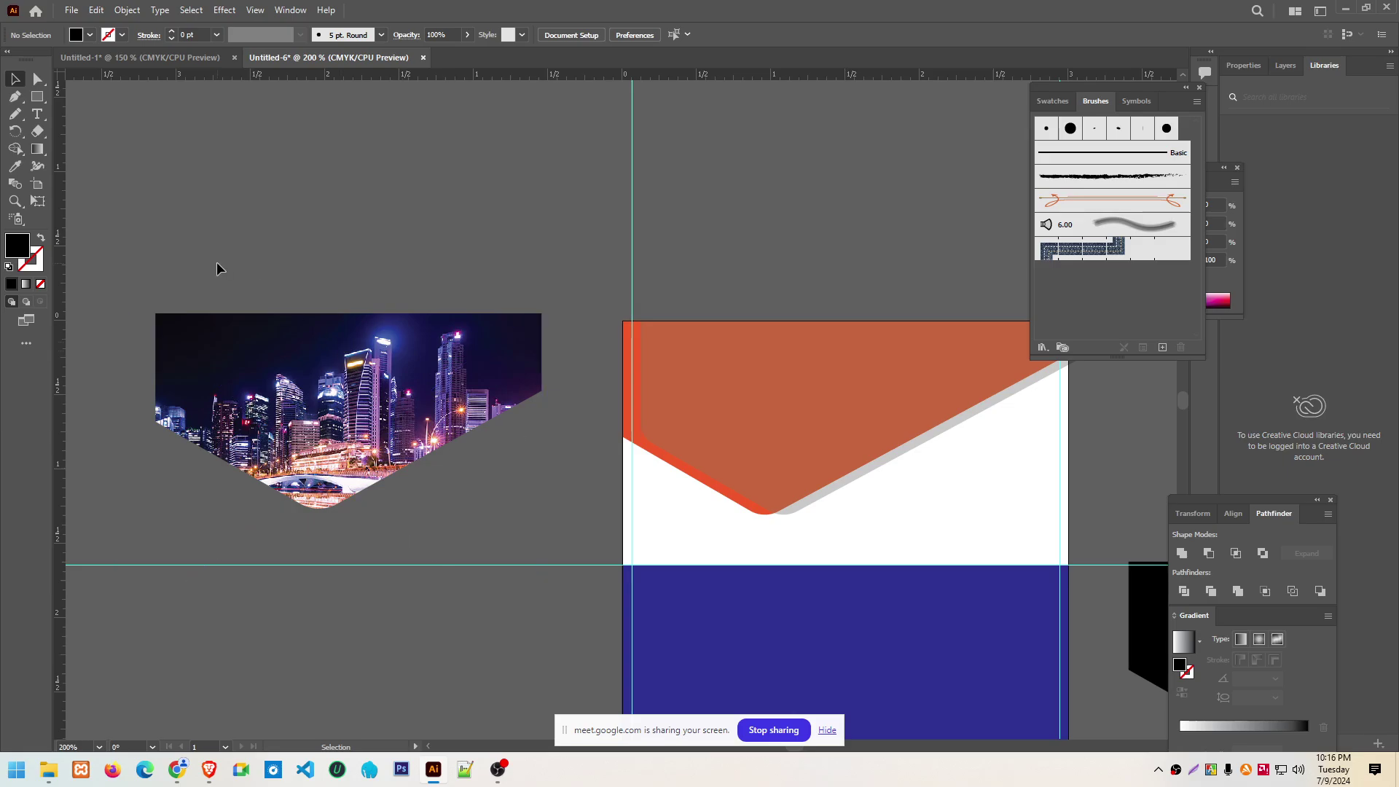
pyautogui.moveTo(268, 365)
pyautogui.mouseDown()
pyautogui.moveTo(805, 403)
pyautogui.moveTo(754, 375)
pyautogui.mouseUp()
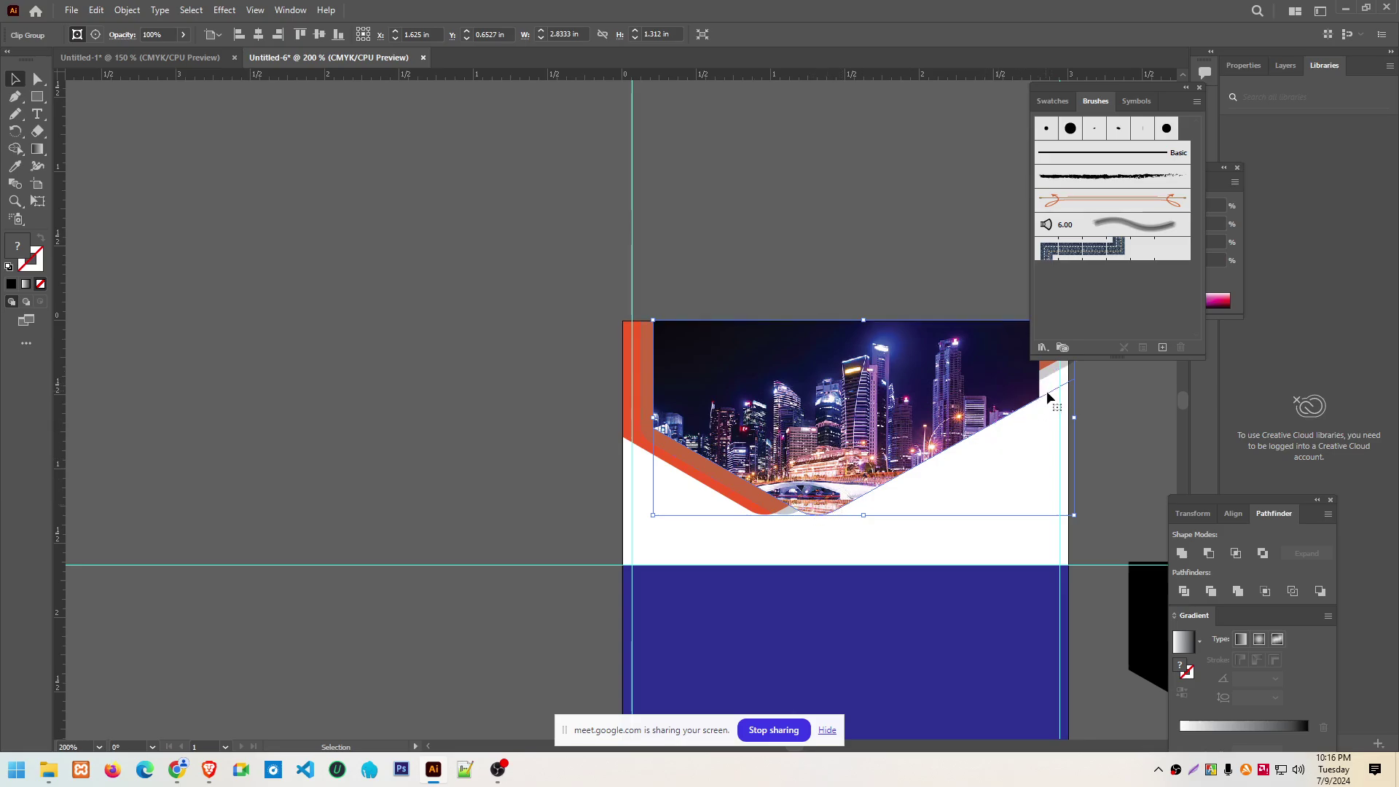
pyautogui.scroll(2, 1038, 555)
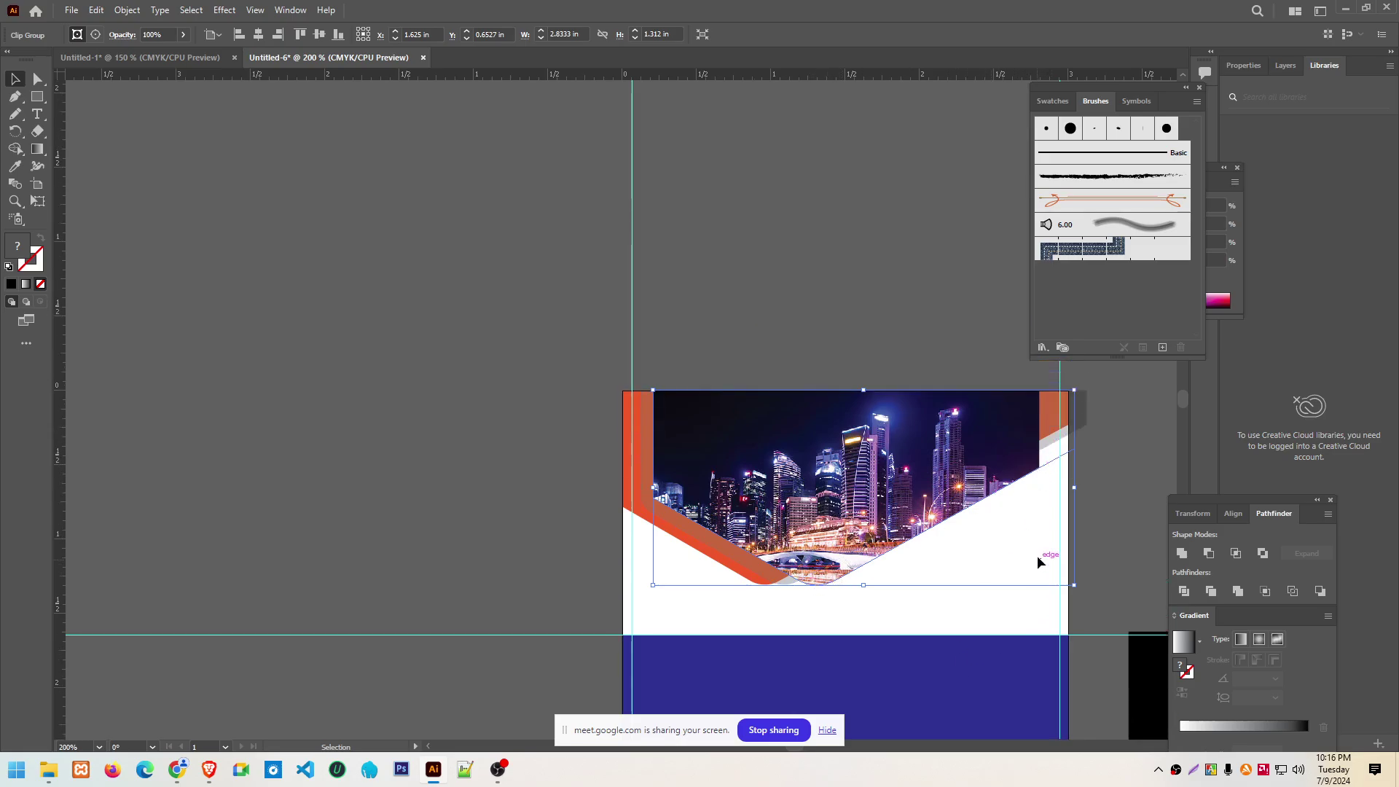
pyautogui.click(321, 285)
pyautogui.hotkey('ctrl', 'z')
pyautogui.hotkey('ctrl', 'z')
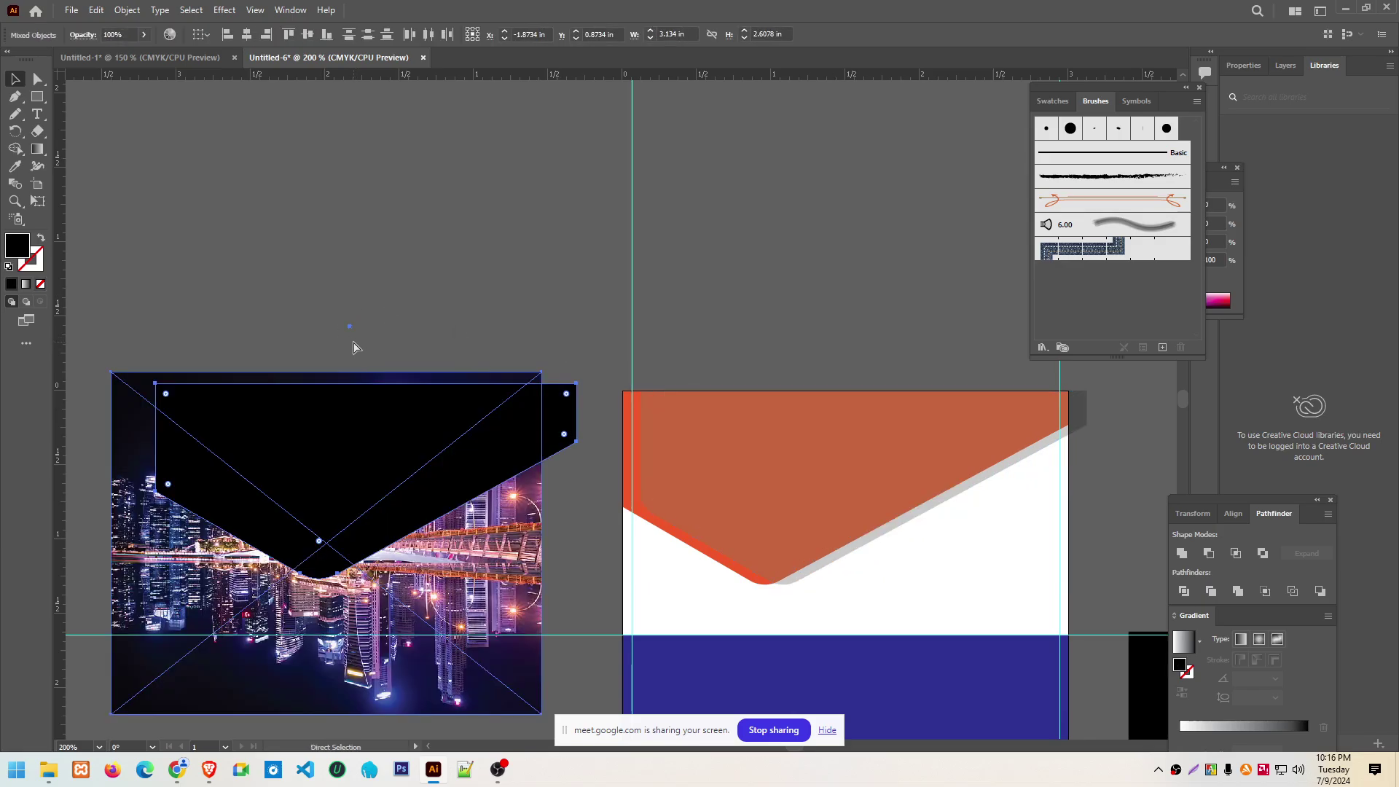
pyautogui.scroll(-1, 505, 486)
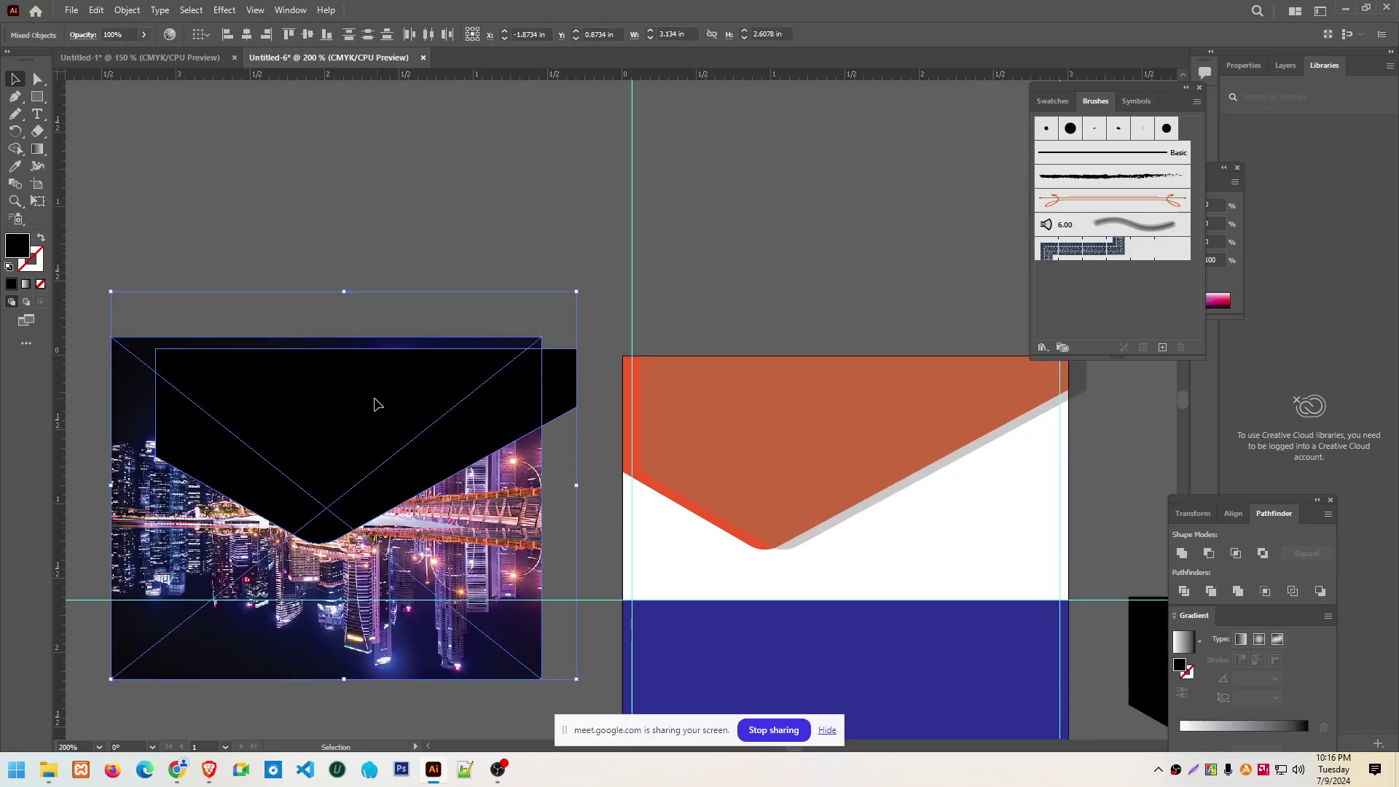
pyautogui.moveTo(379, 406)
pyautogui.mouseDown()
pyautogui.moveTo(366, 413)
pyautogui.moveTo(562, 384)
pyautogui.moveTo(531, 387)
pyautogui.mouseUp()
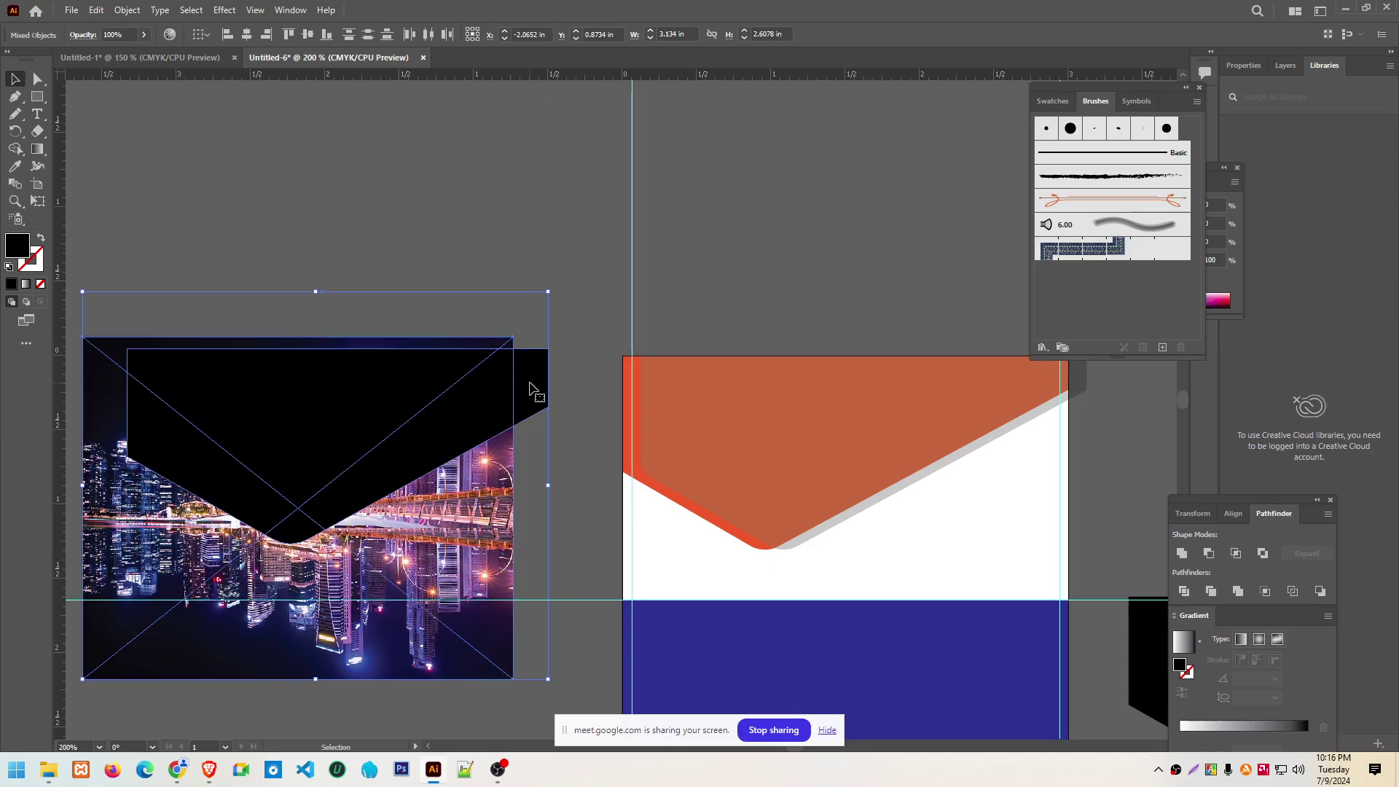
pyautogui.click(479, 219)
pyautogui.moveTo(478, 346); pyautogui.dragTo(508, 346)
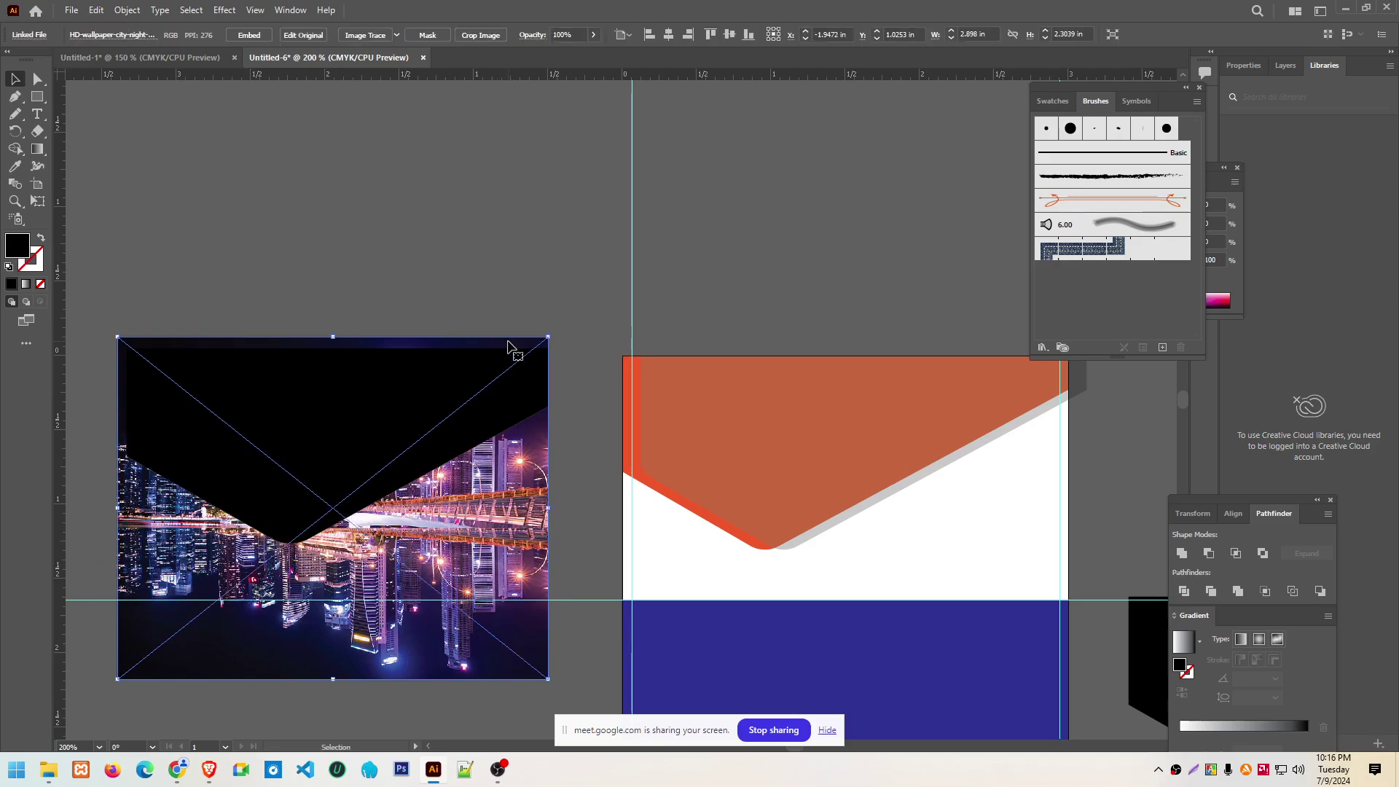
pyautogui.click(502, 286)
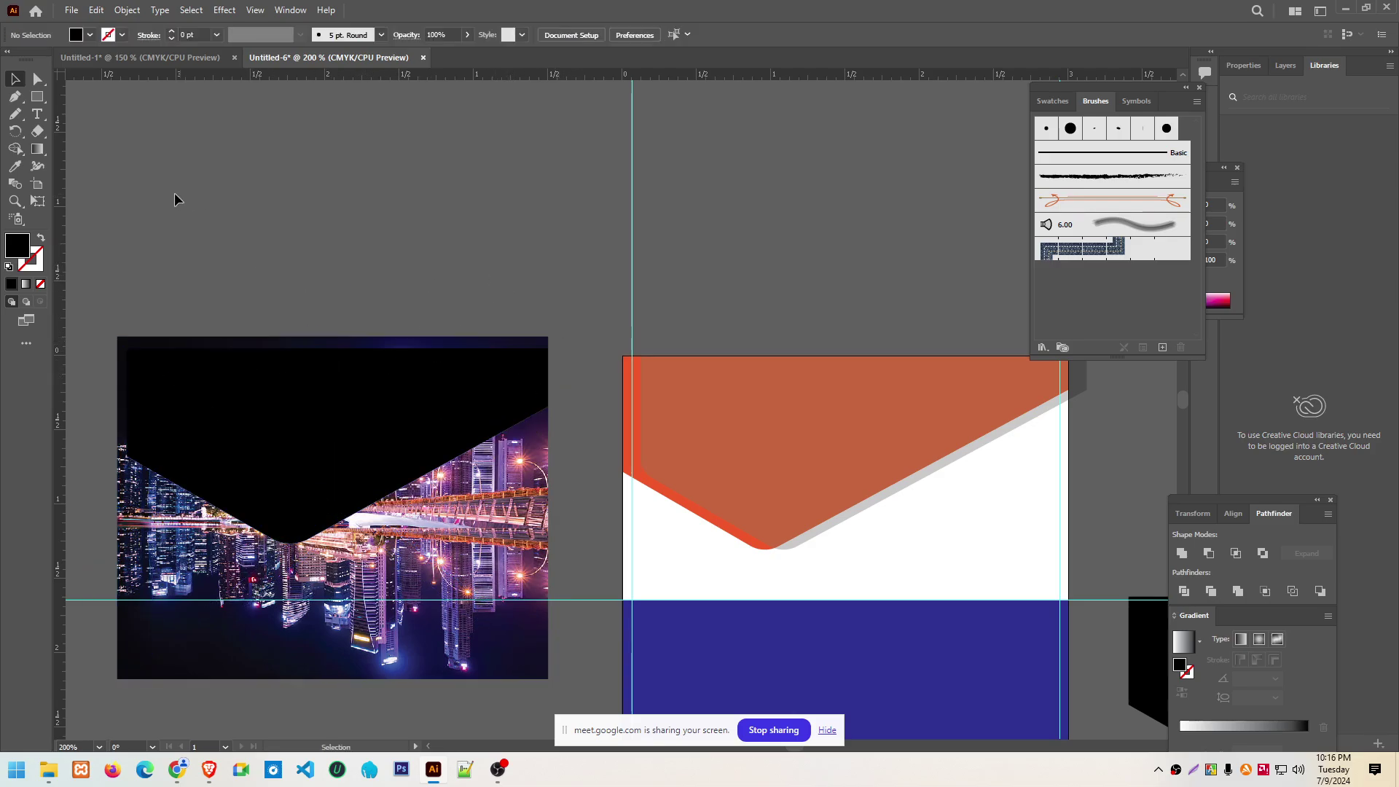
pyautogui.moveTo(161, 197); pyautogui.dragTo(452, 513)
pyautogui.rightClick(381, 406)
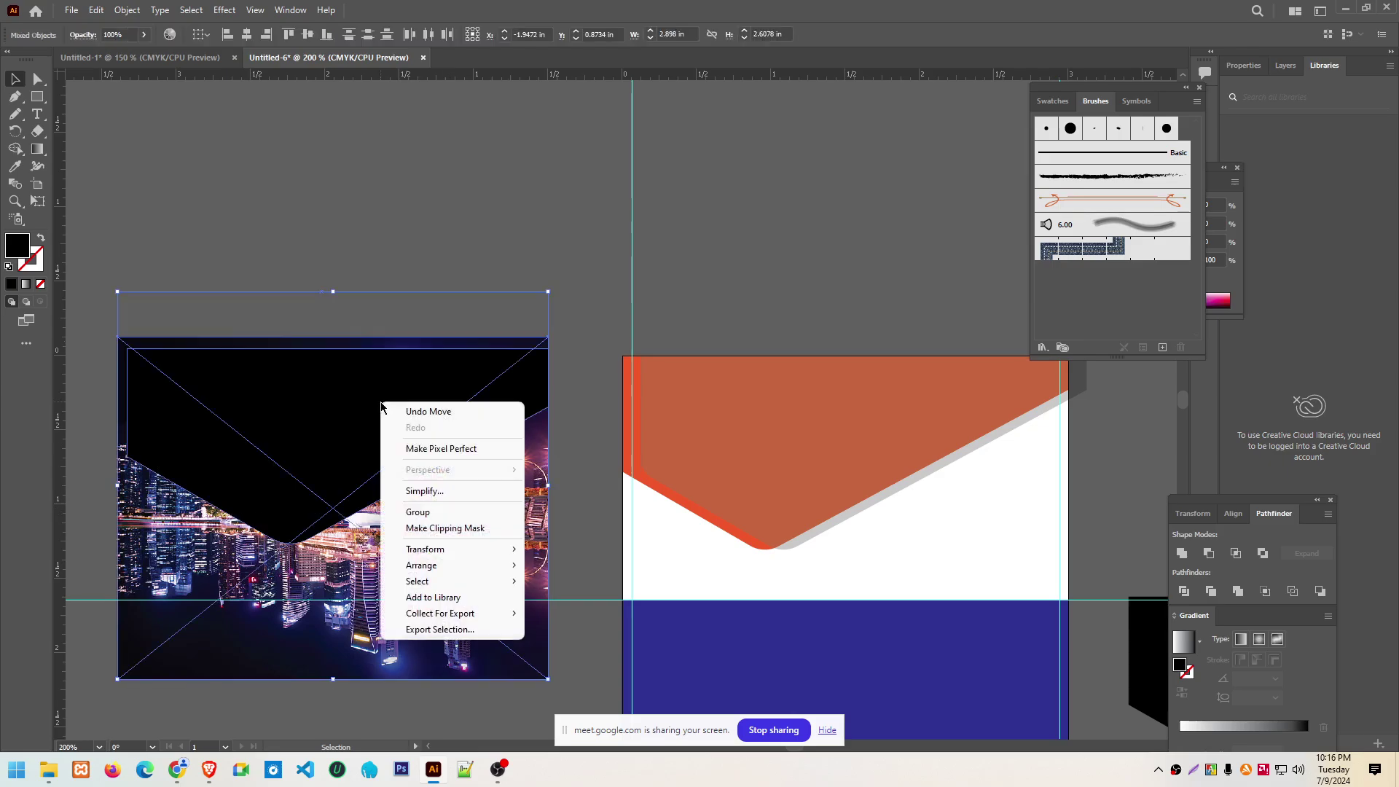
pyautogui.click(445, 528)
pyautogui.click(408, 246)
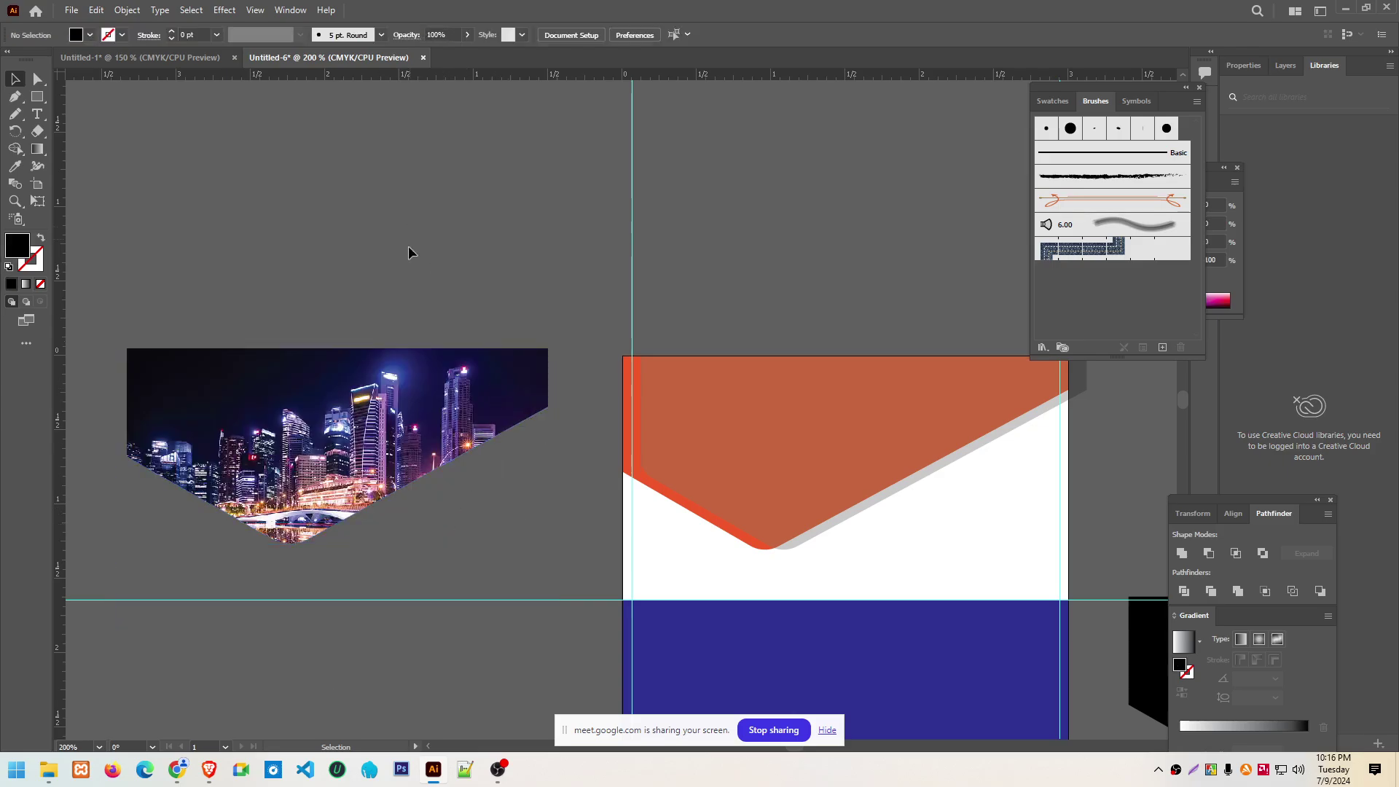
pyautogui.moveTo(325, 436)
pyautogui.mouseDown()
pyautogui.moveTo(858, 465)
pyautogui.moveTo(847, 439)
pyautogui.mouseUp()
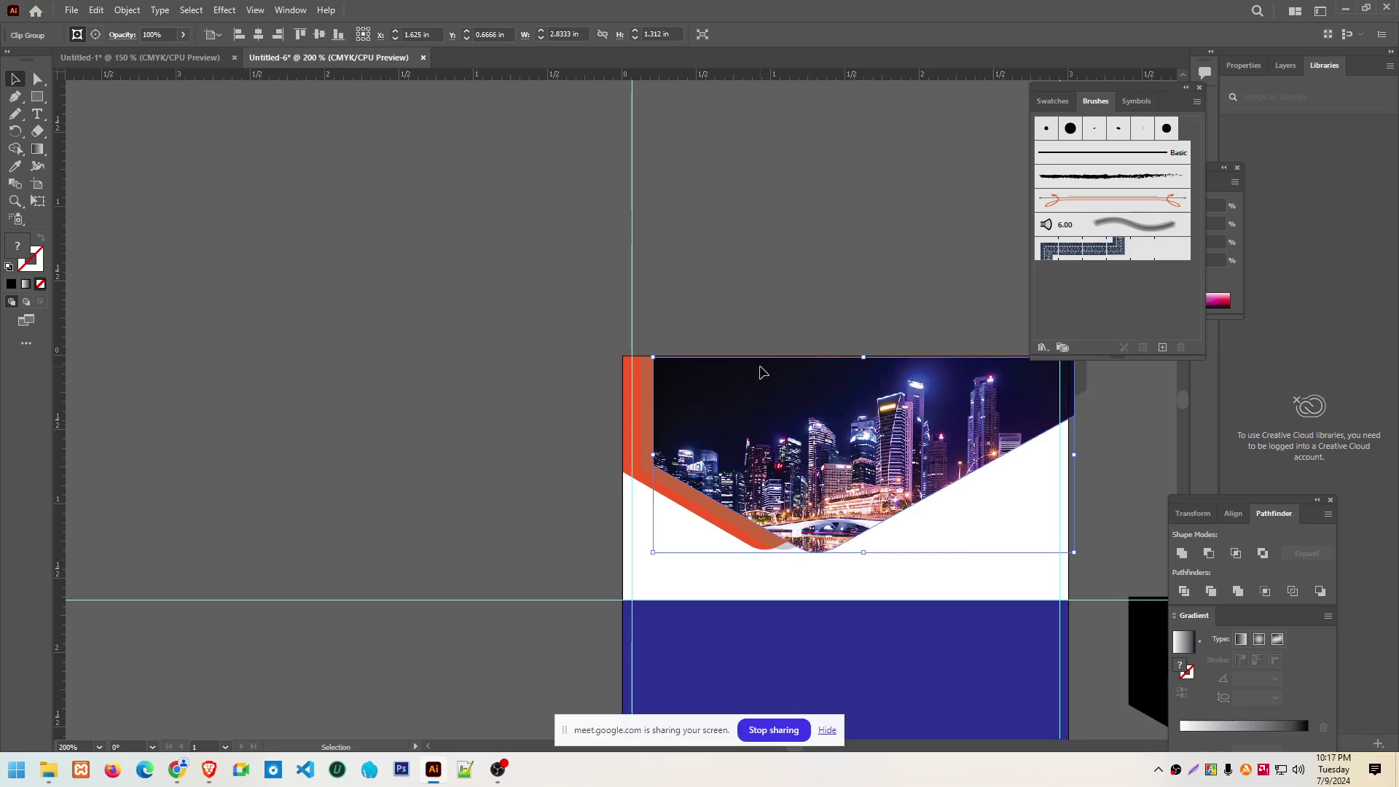
pyautogui.click(732, 226)
pyautogui.click(740, 386)
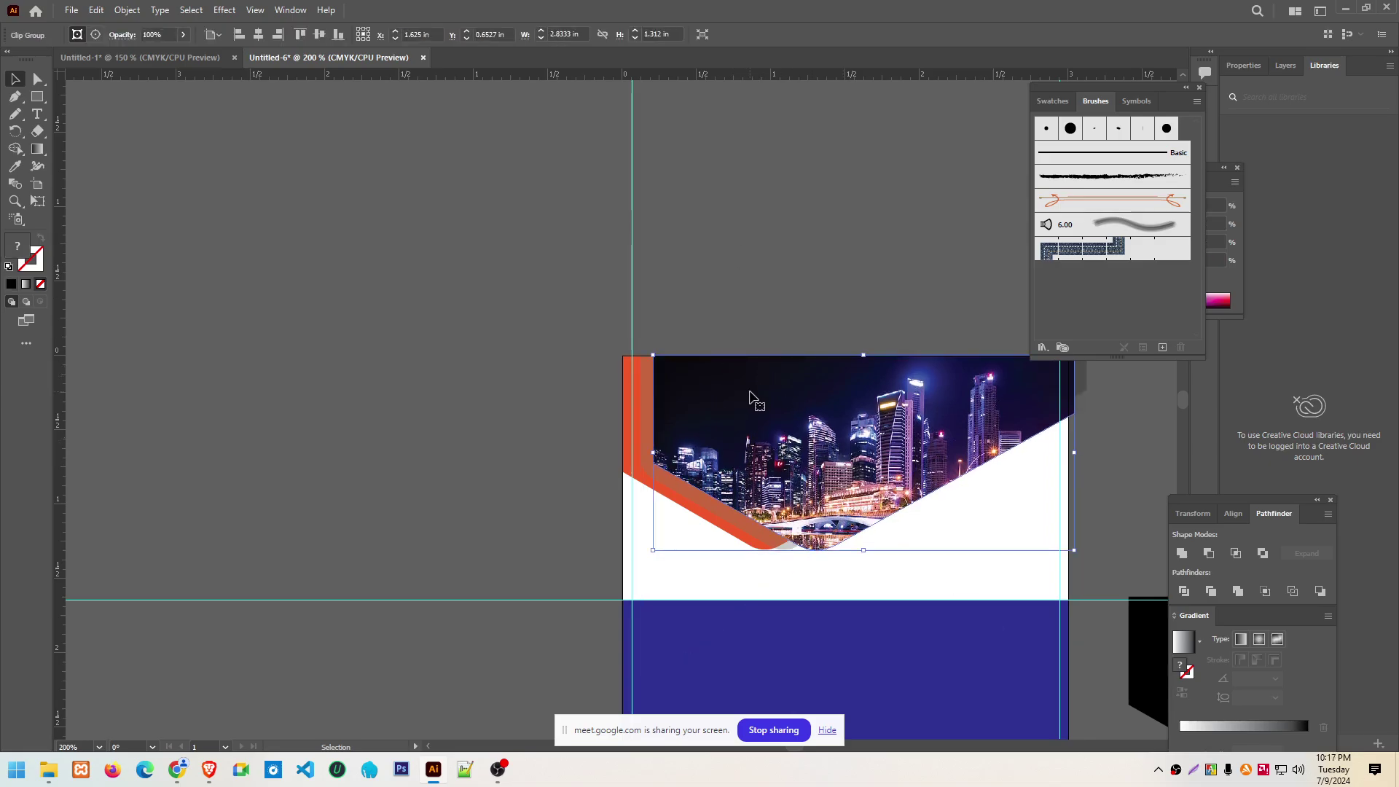
pyautogui.click(737, 216)
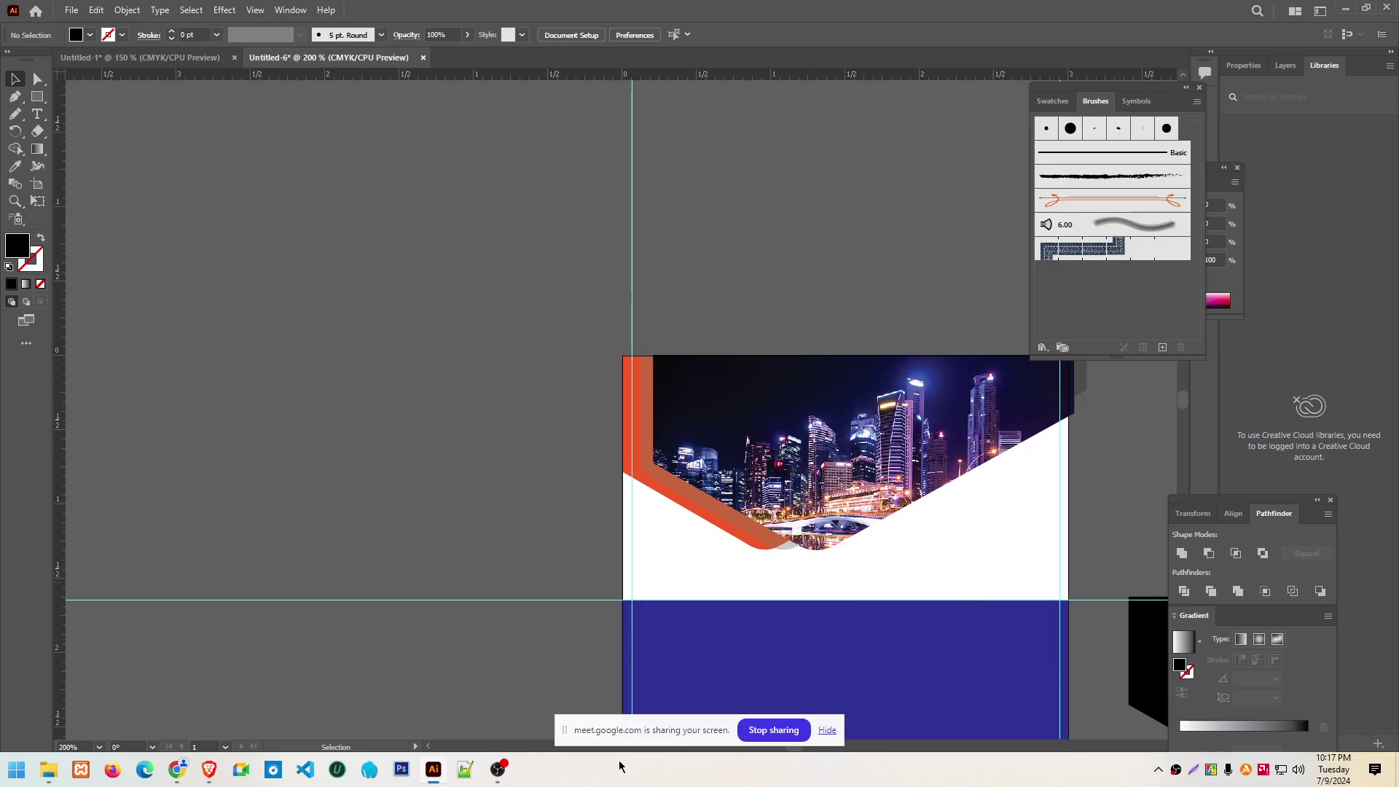
pyautogui.scroll(-1, 834, 625)
pyautogui.scroll(-3, 934, 550)
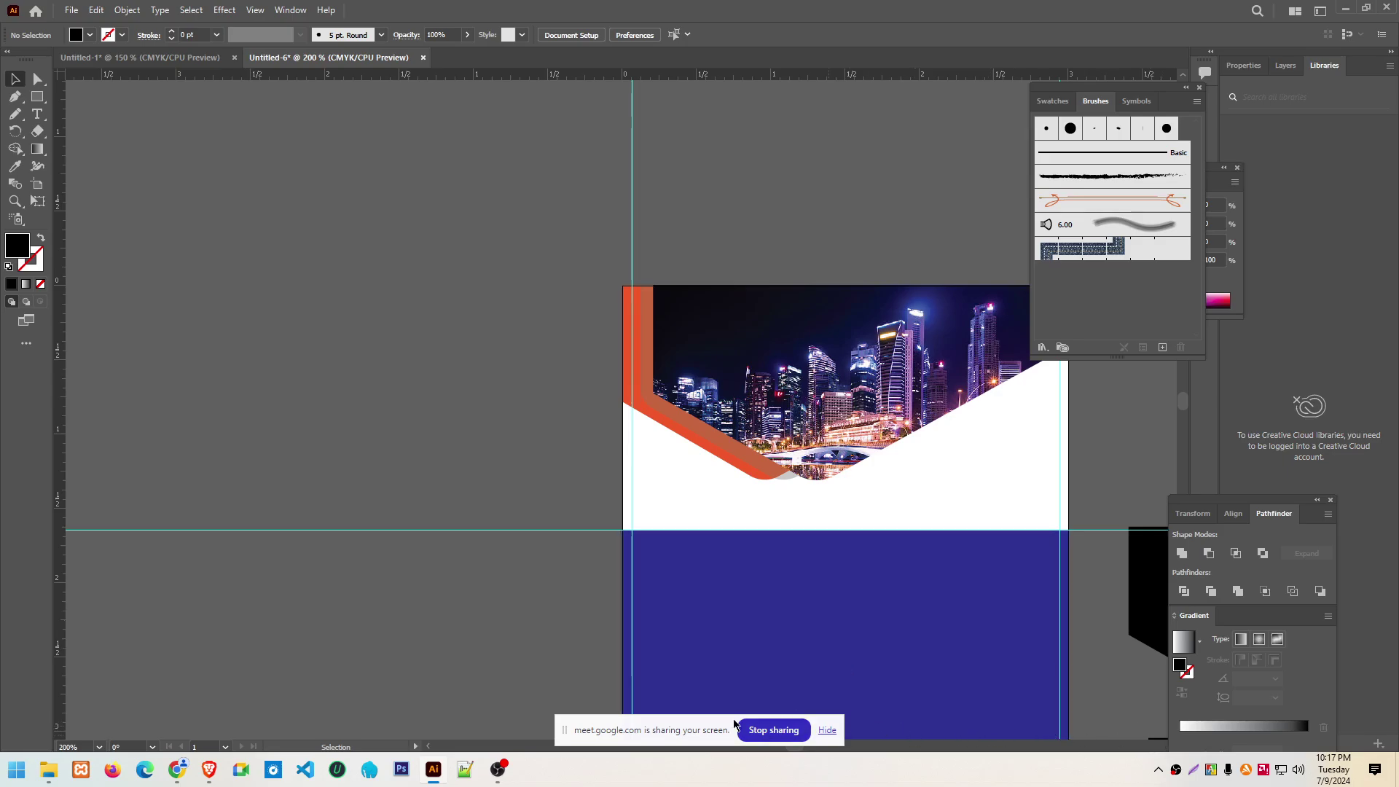
pyautogui.click(827, 730)
# Move the black V shape over the city photo and send it backward behind the photo
pyautogui.moveTo(798, 748); pyautogui.dragTo(801, 748)
pyautogui.click(807, 648)
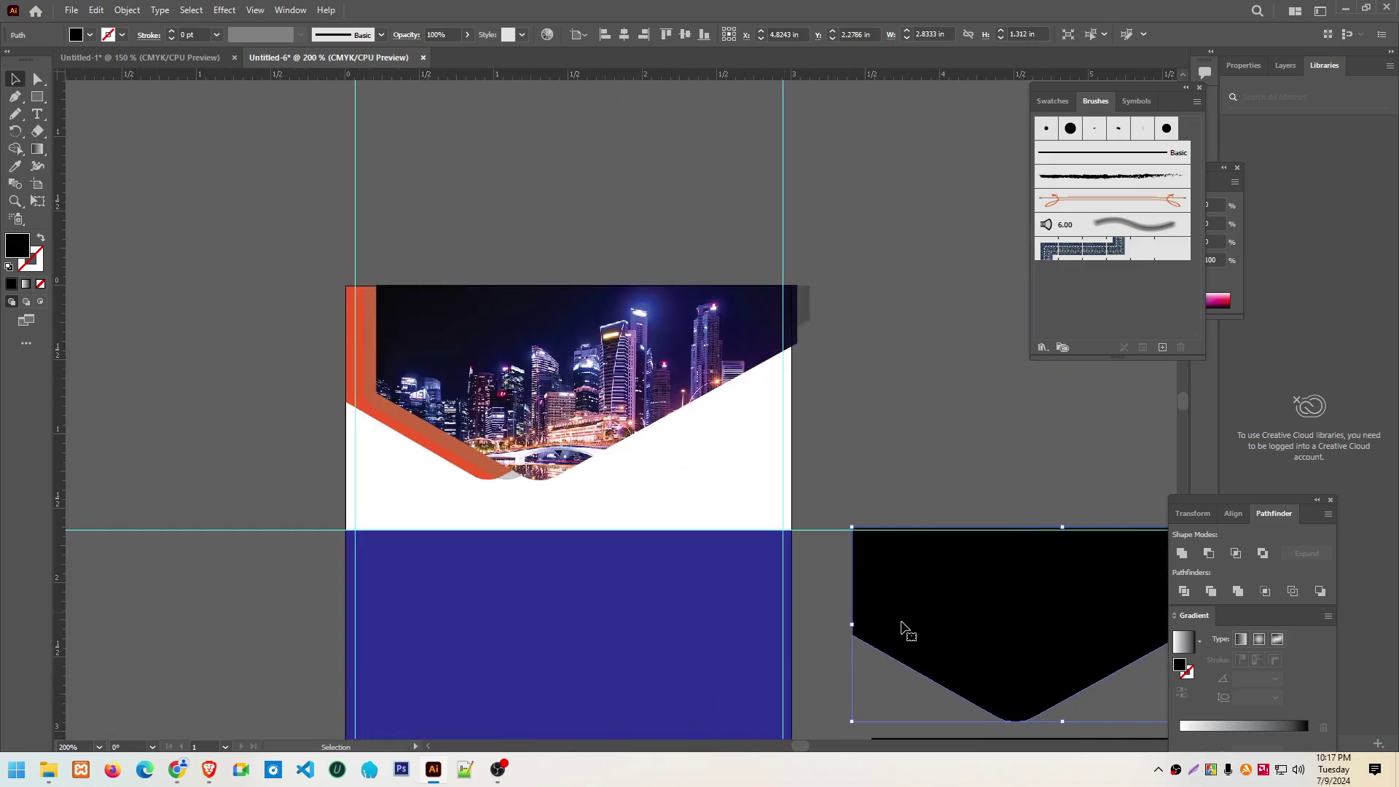
pyautogui.moveTo(912, 617)
pyautogui.mouseDown()
pyautogui.moveTo(664, 405)
pyautogui.moveTo(585, 373)
pyautogui.mouseUp()
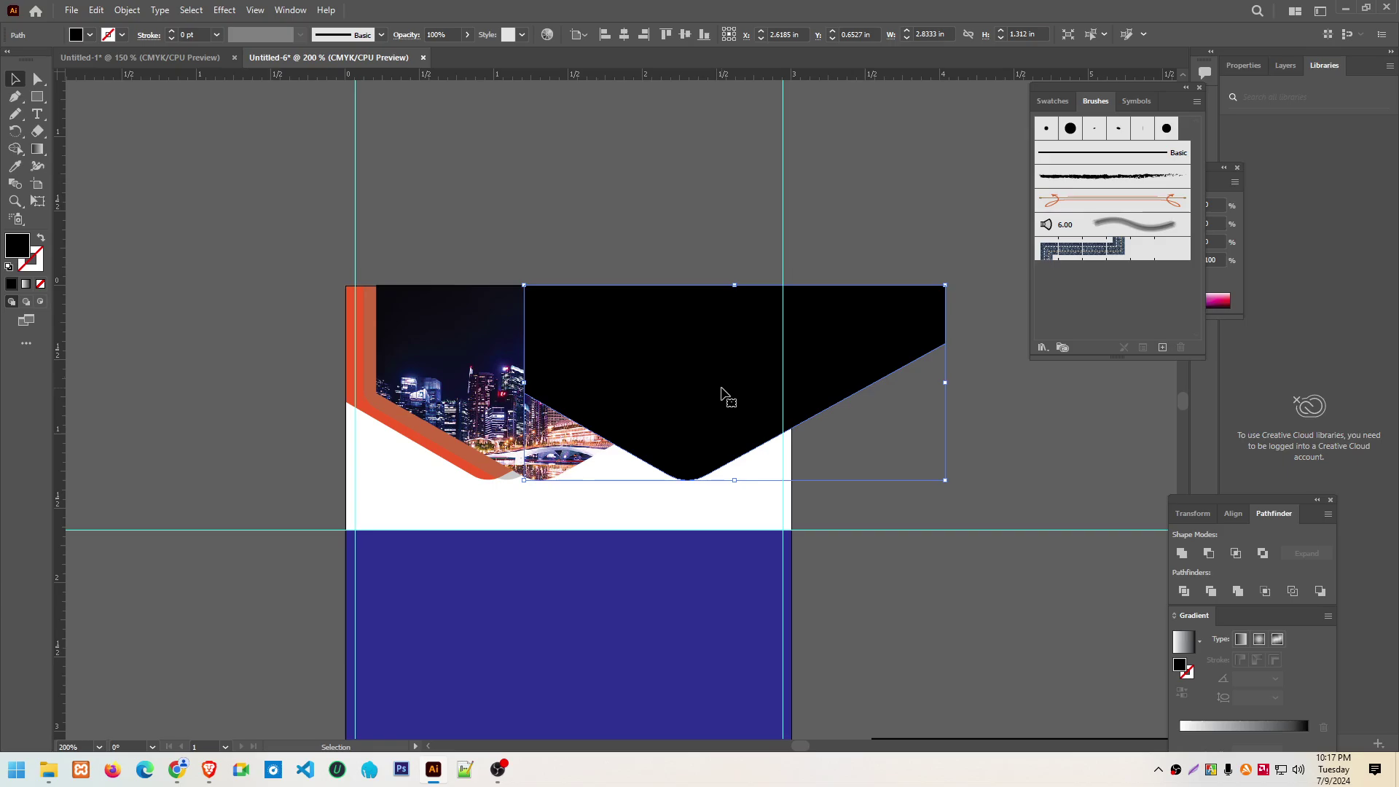
pyautogui.rightClick(881, 354)
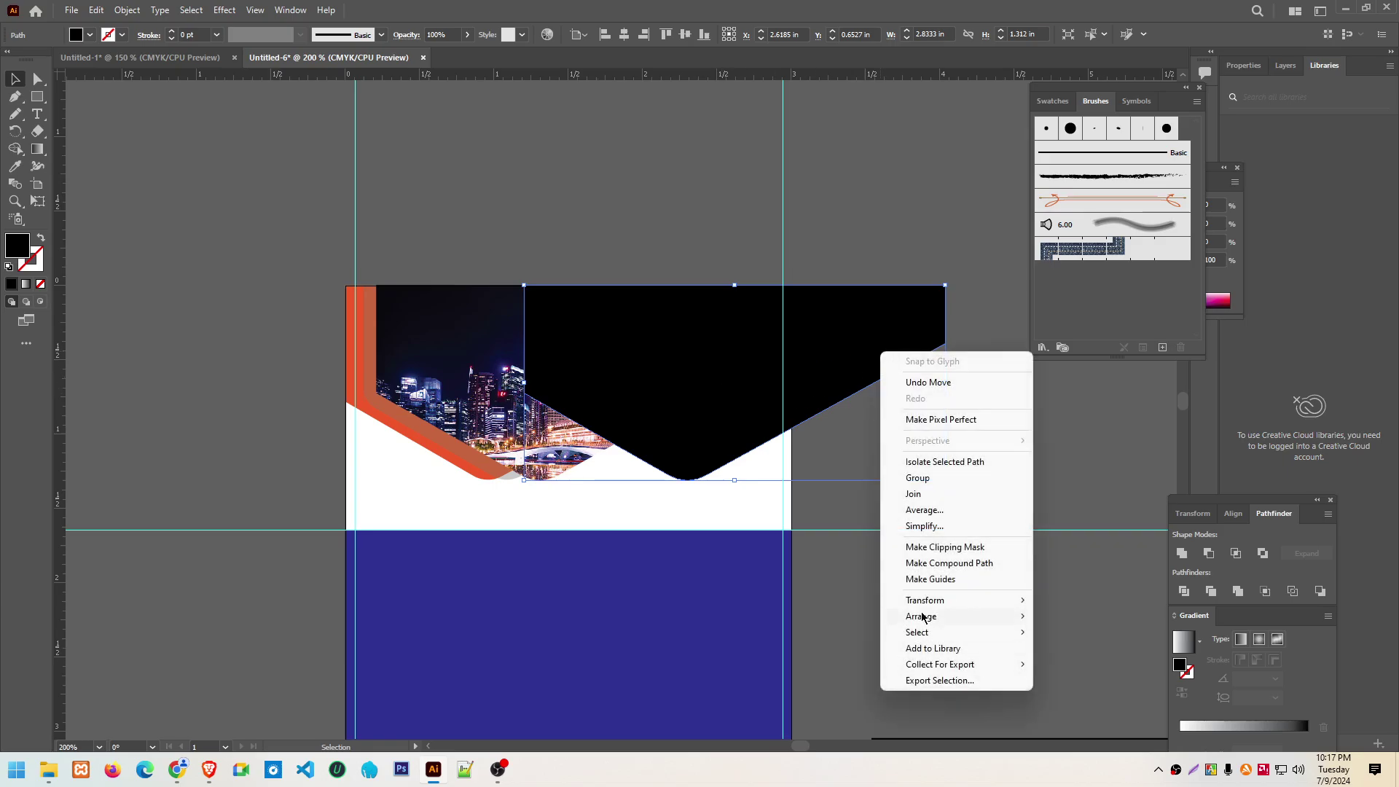
pyautogui.moveTo(921, 616)
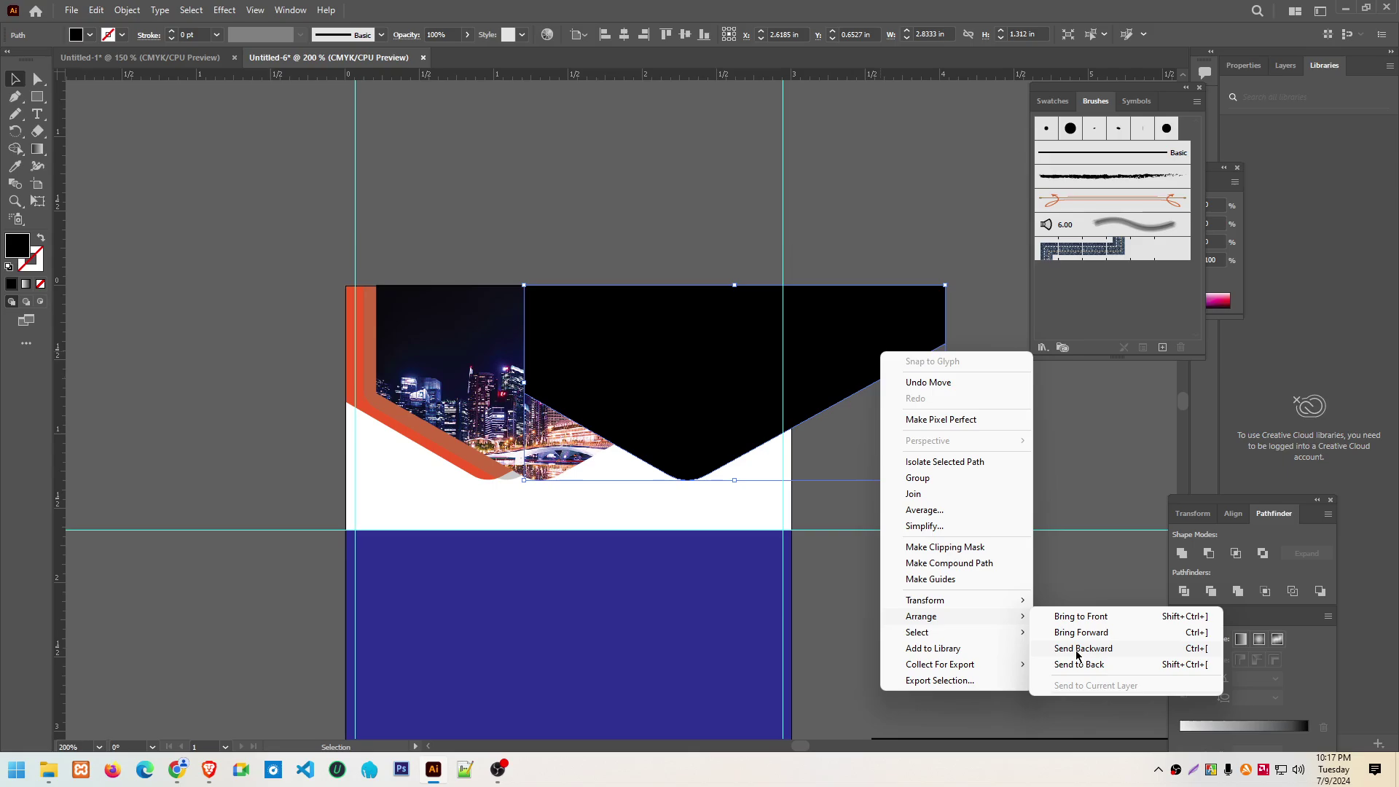
pyautogui.click(1077, 651)
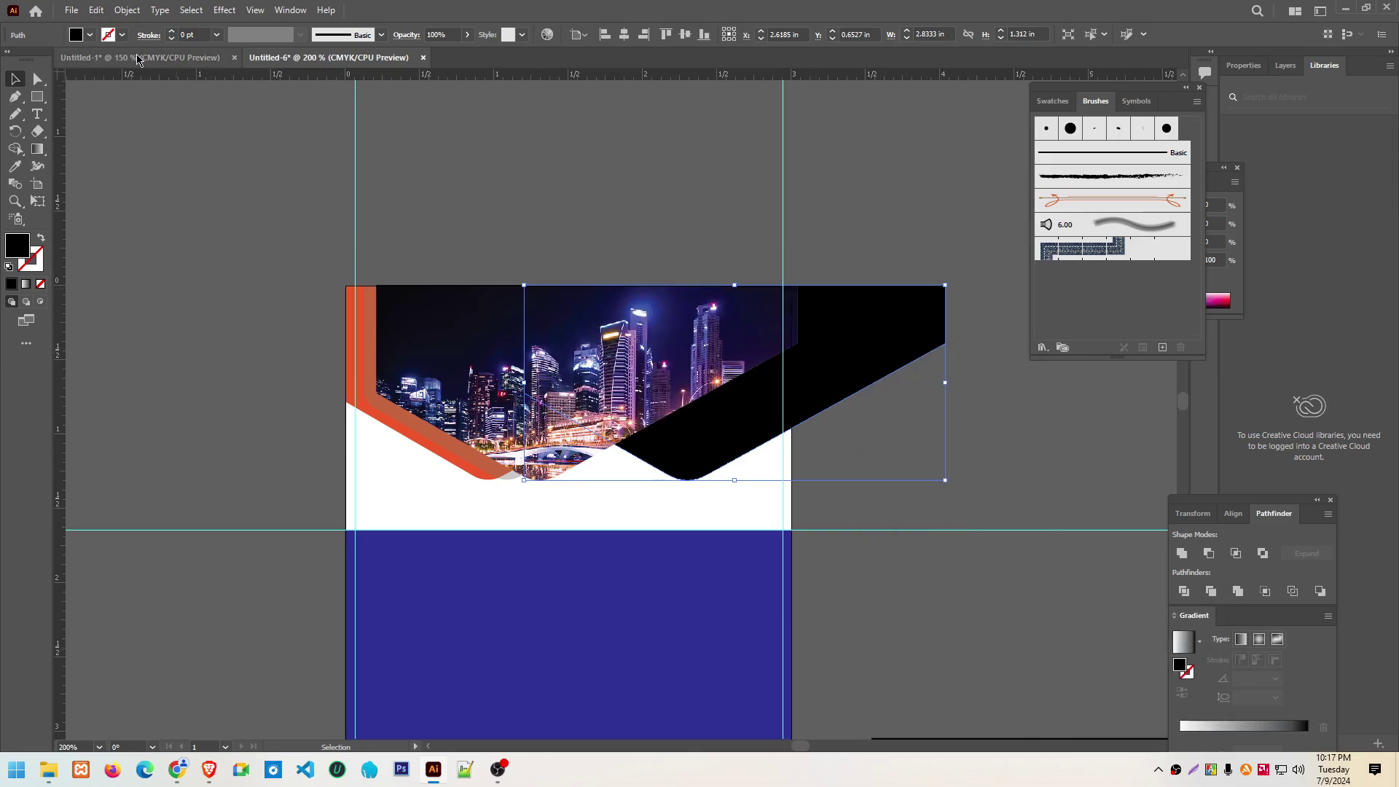
# Fill the V shape with white and nudge it into line under the photo
pyautogui.click(90, 36)
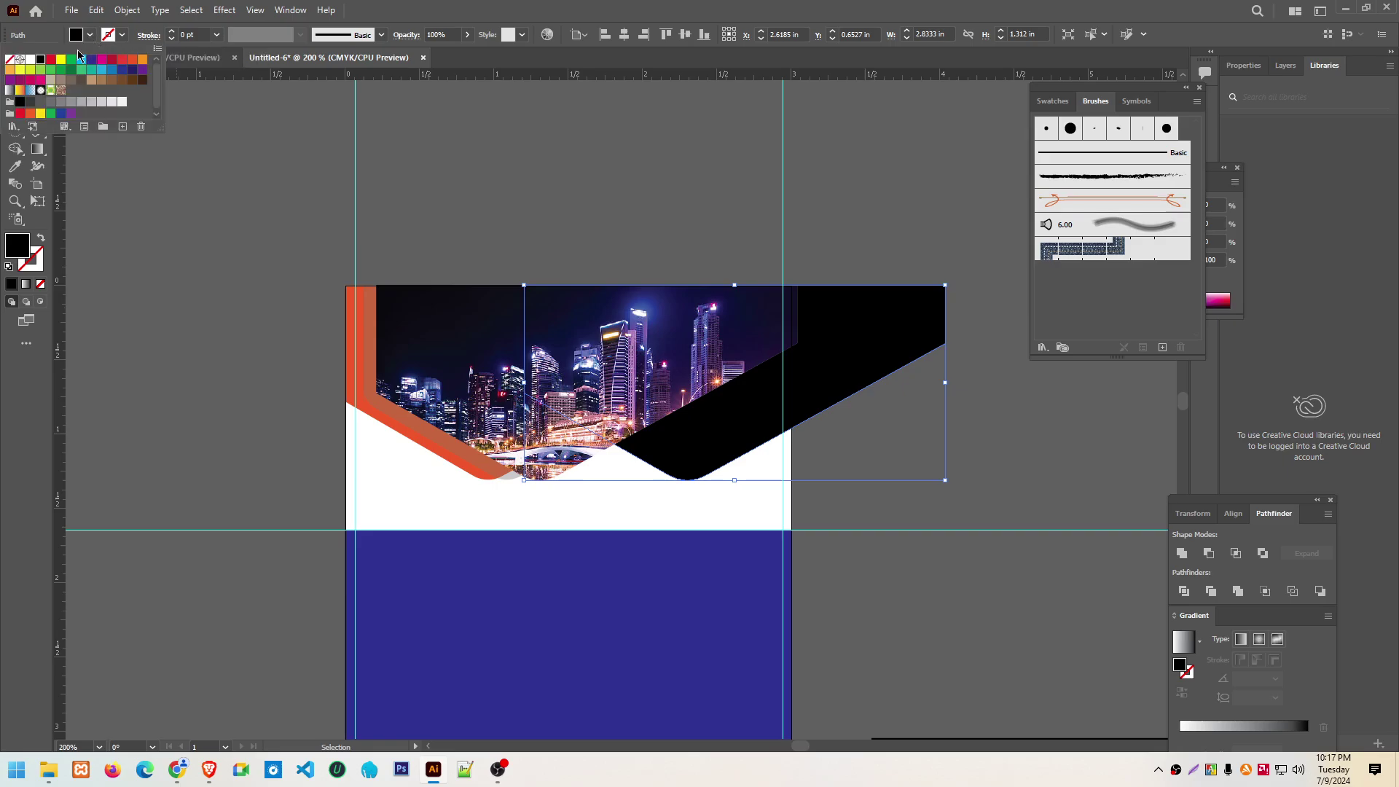
pyautogui.click(30, 60)
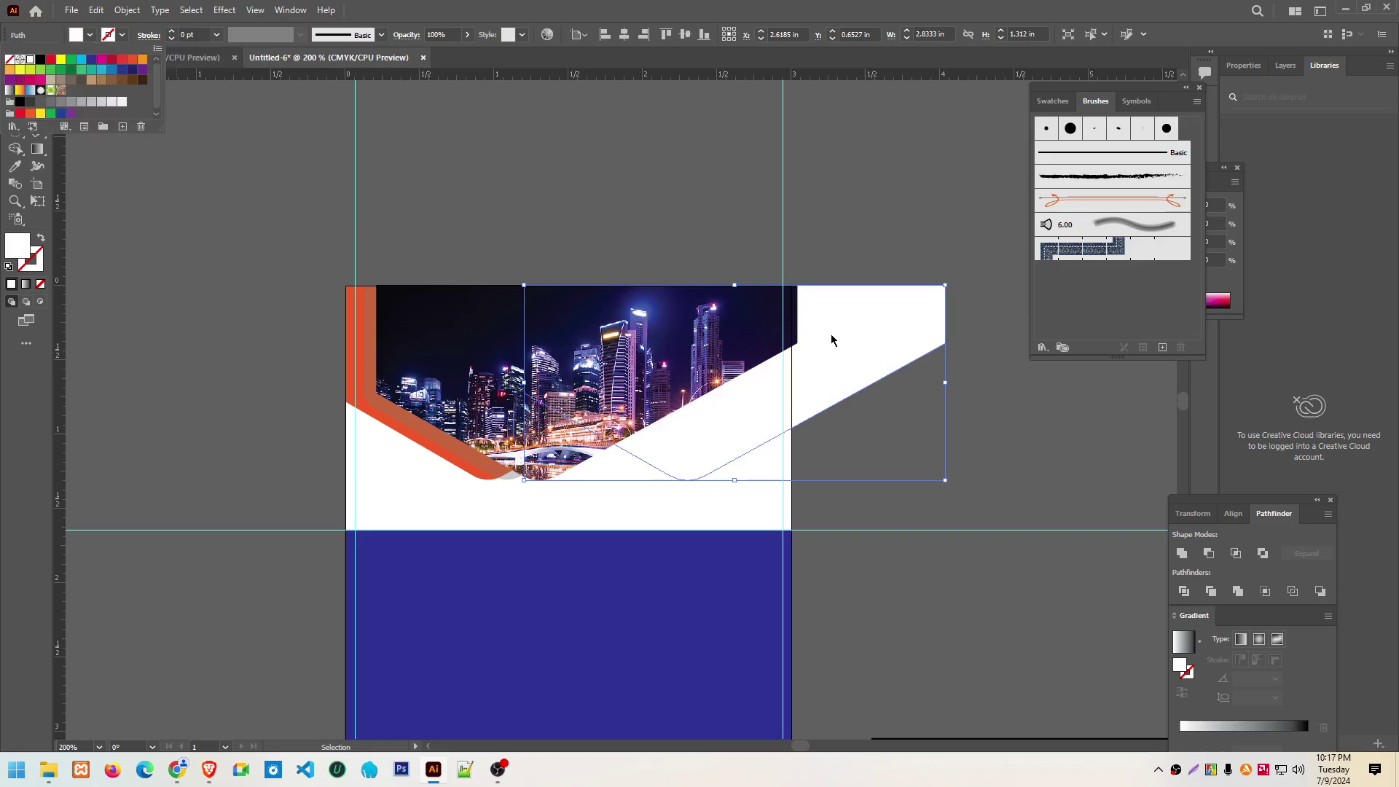
pyautogui.click(750, 337)
pyautogui.moveTo(853, 340); pyautogui.dragTo(707, 339)
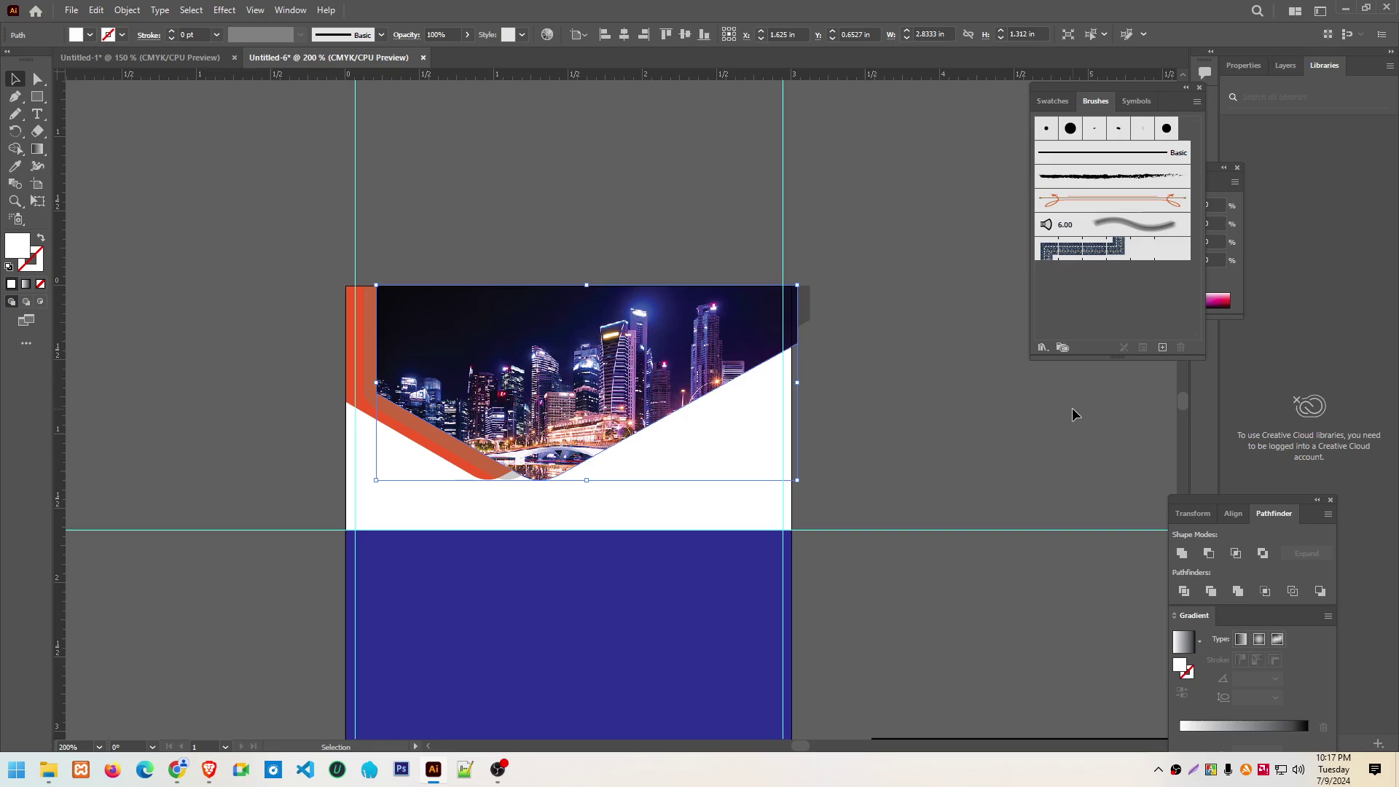
pyautogui.press('Left')
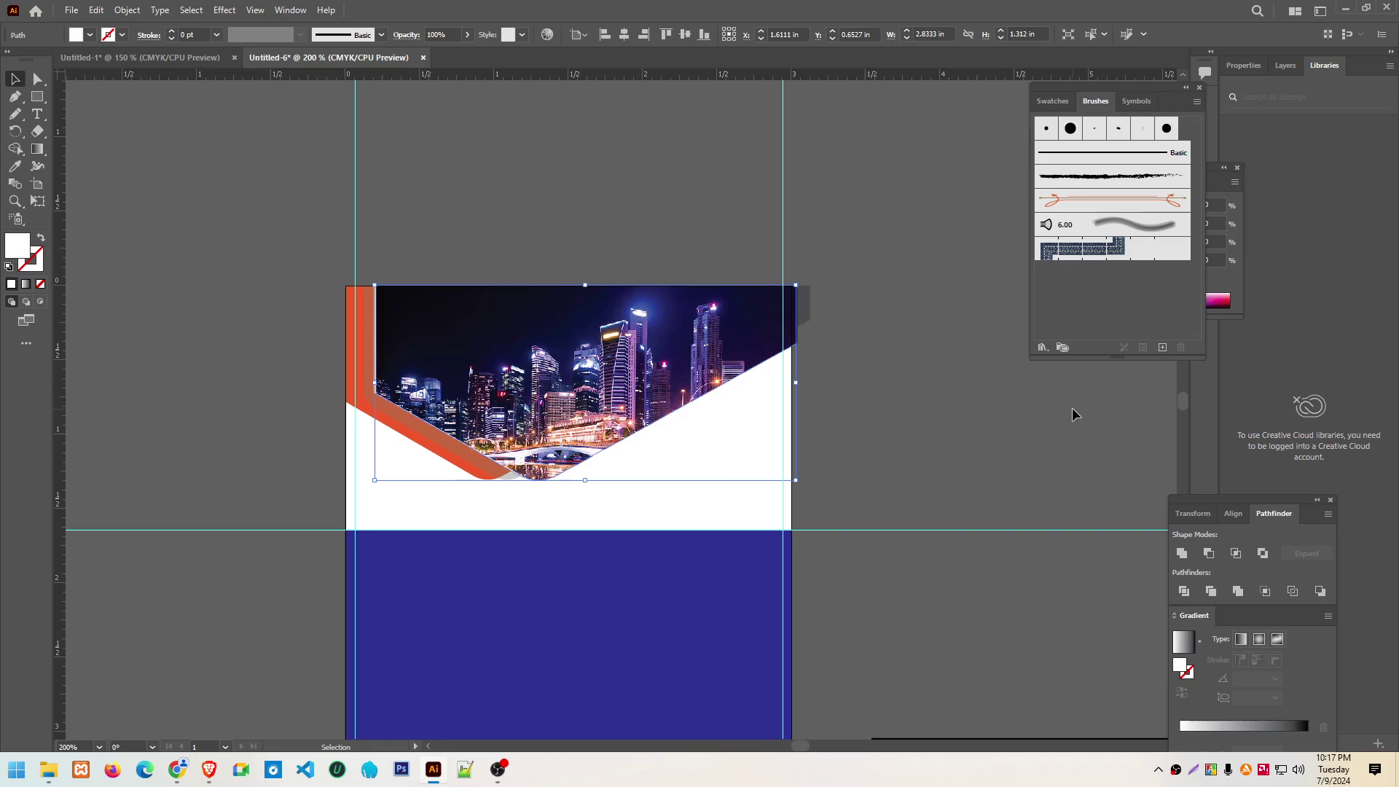
pyautogui.press('Down')
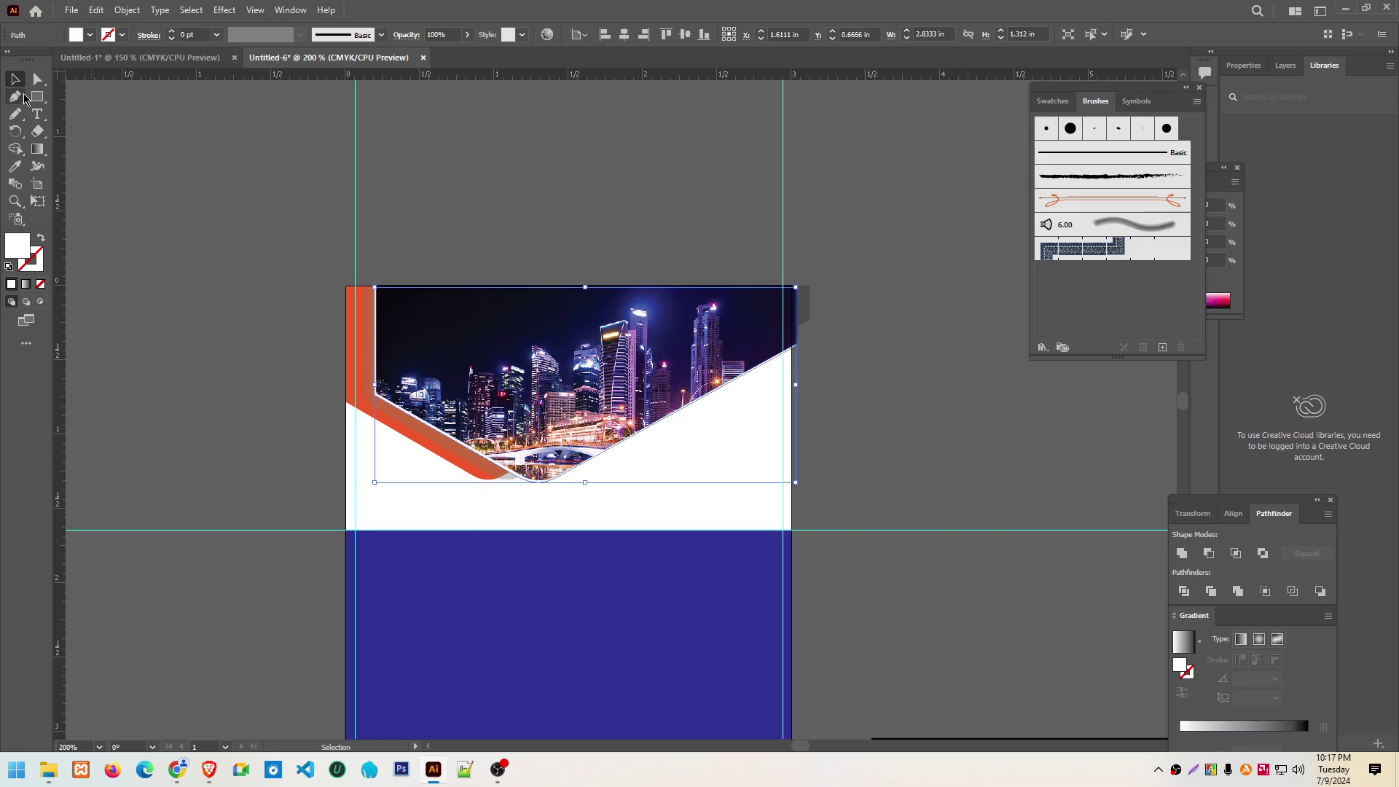
pyautogui.click(127, 129)
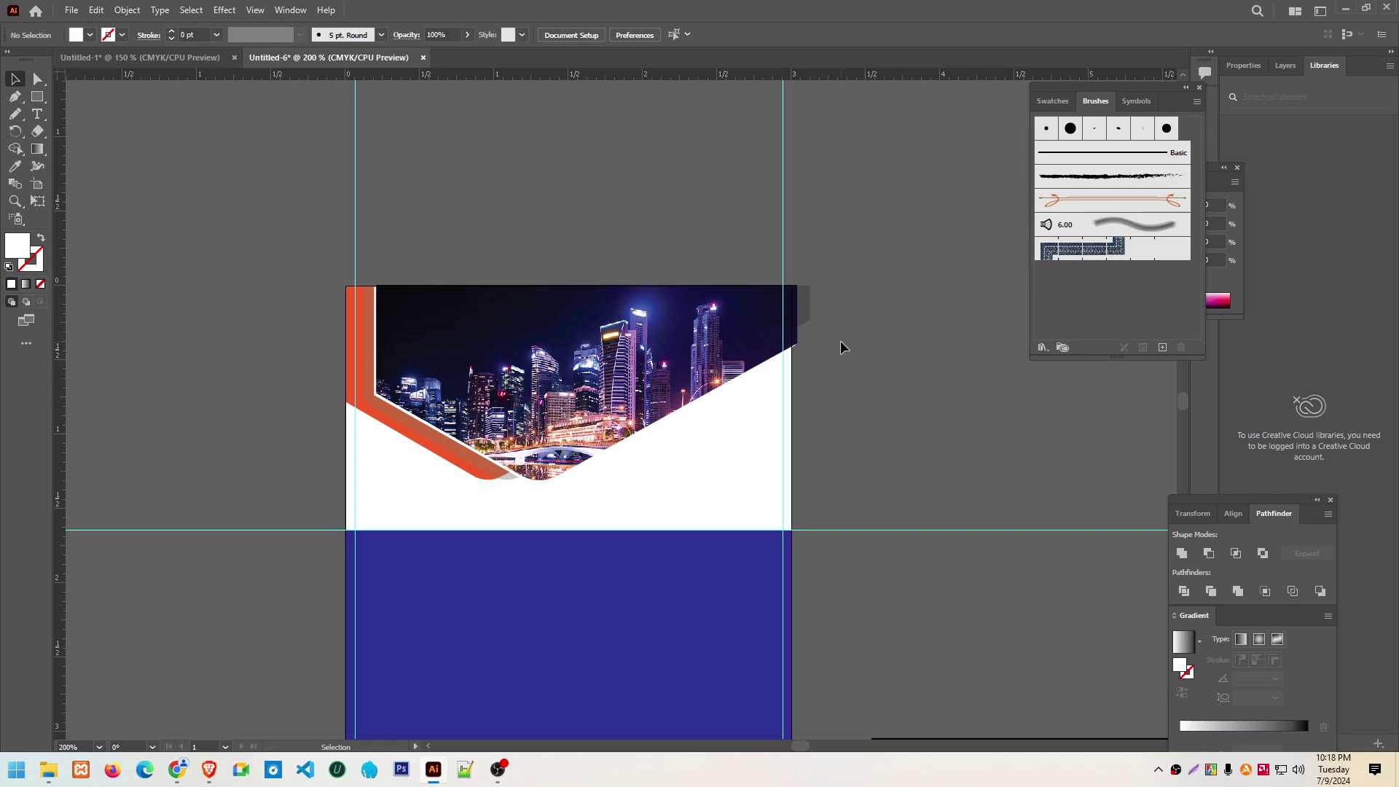
# Round the city photo's left corner with the Direct Selection corner widget
pyautogui.moveTo(763, 372); pyautogui.dragTo(763, 373)
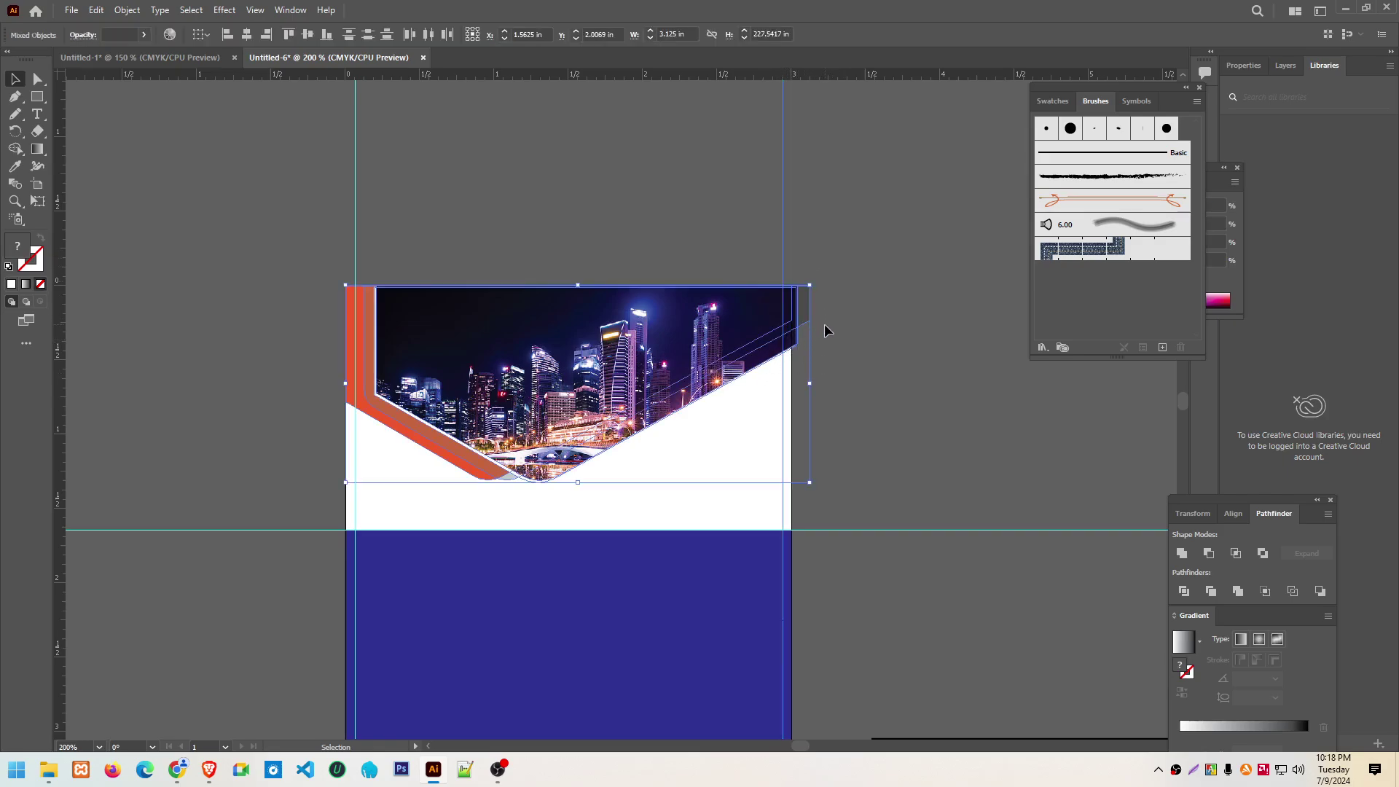
pyautogui.click(135, 112)
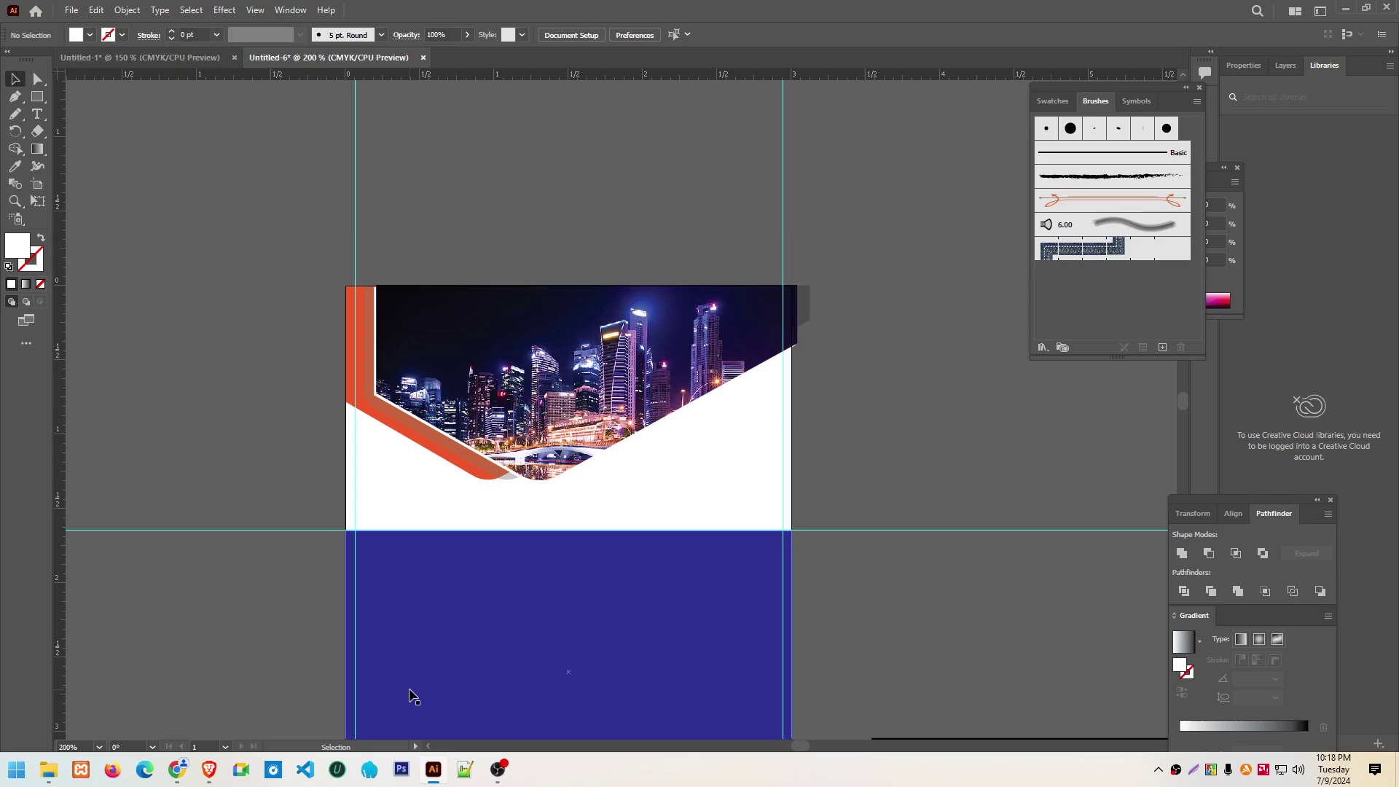
pyautogui.click(375, 399)
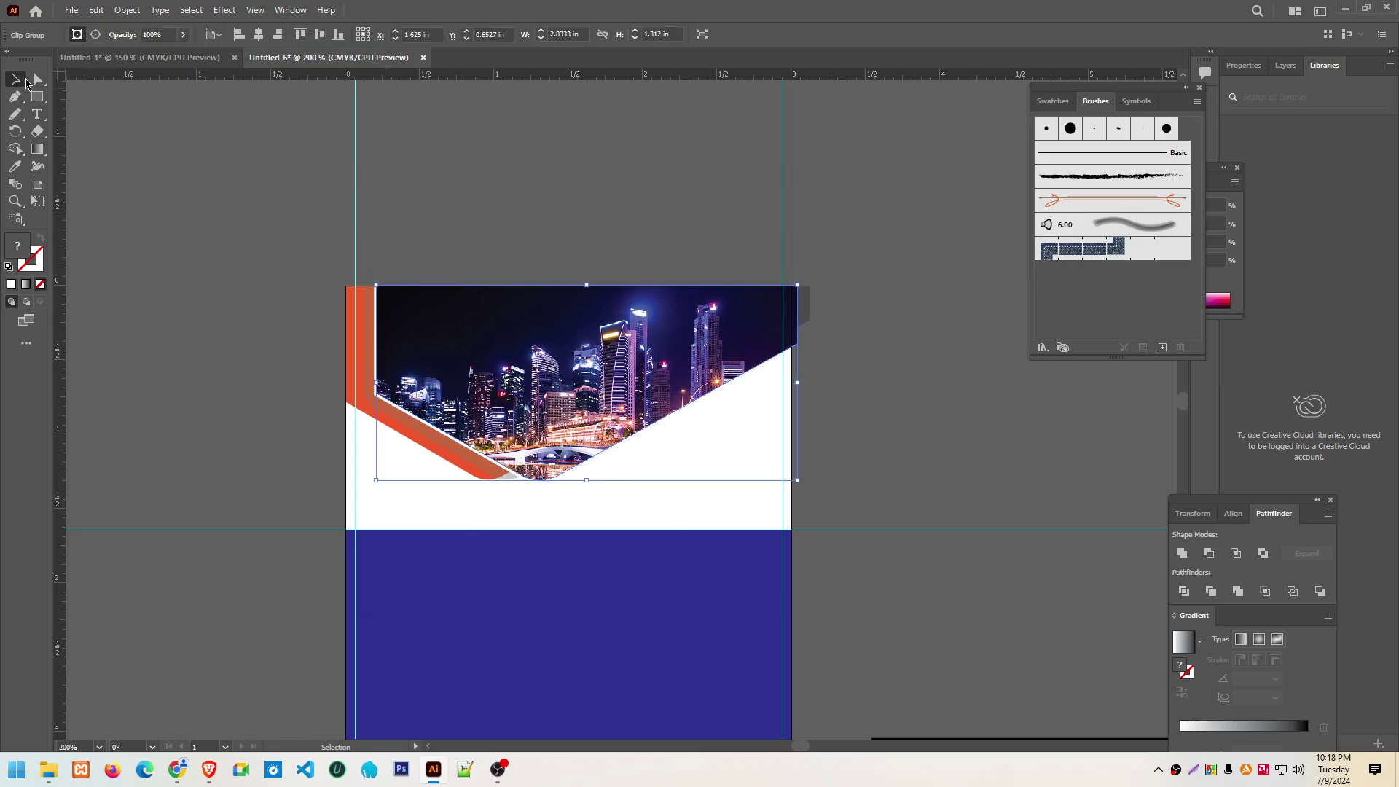
pyautogui.click(37, 79)
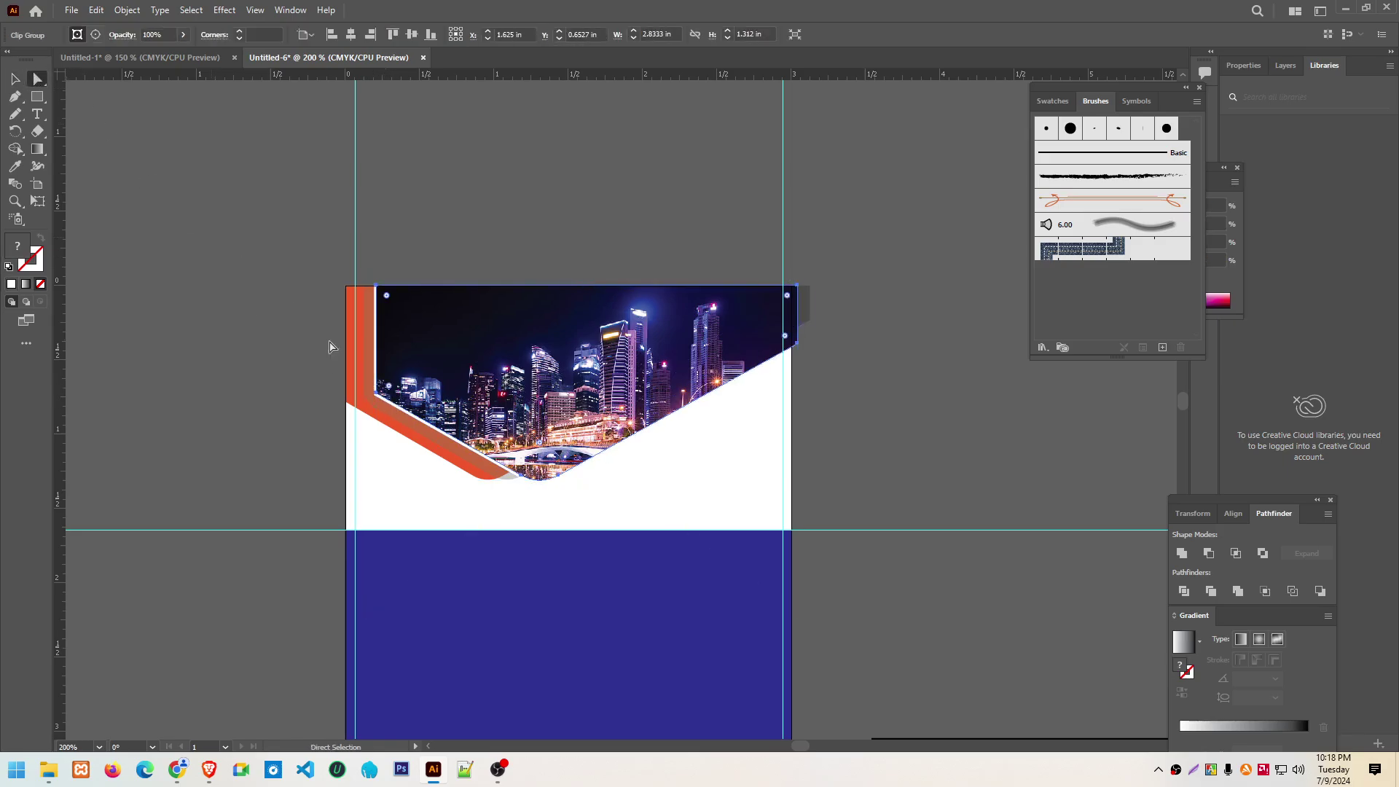
pyautogui.click(389, 392)
pyautogui.moveTo(394, 393); pyautogui.dragTo(436, 399)
pyautogui.click(406, 200)
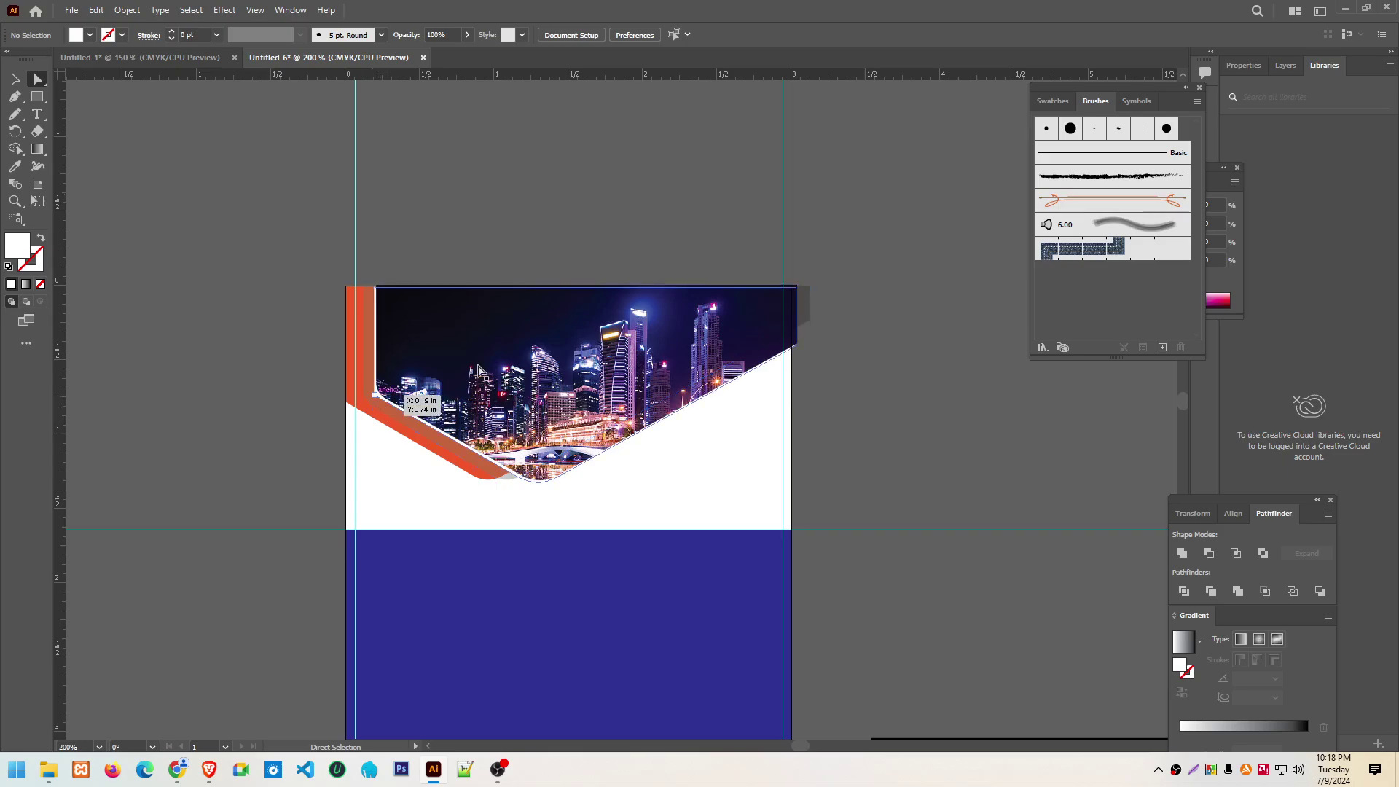
# Round the white shape's left corner, then clip the photo inside it with Ctrl+7
pyautogui.press('v')
pyautogui.moveTo(484, 358); pyautogui.dragTo(670, 255)
pyautogui.click(448, 370)
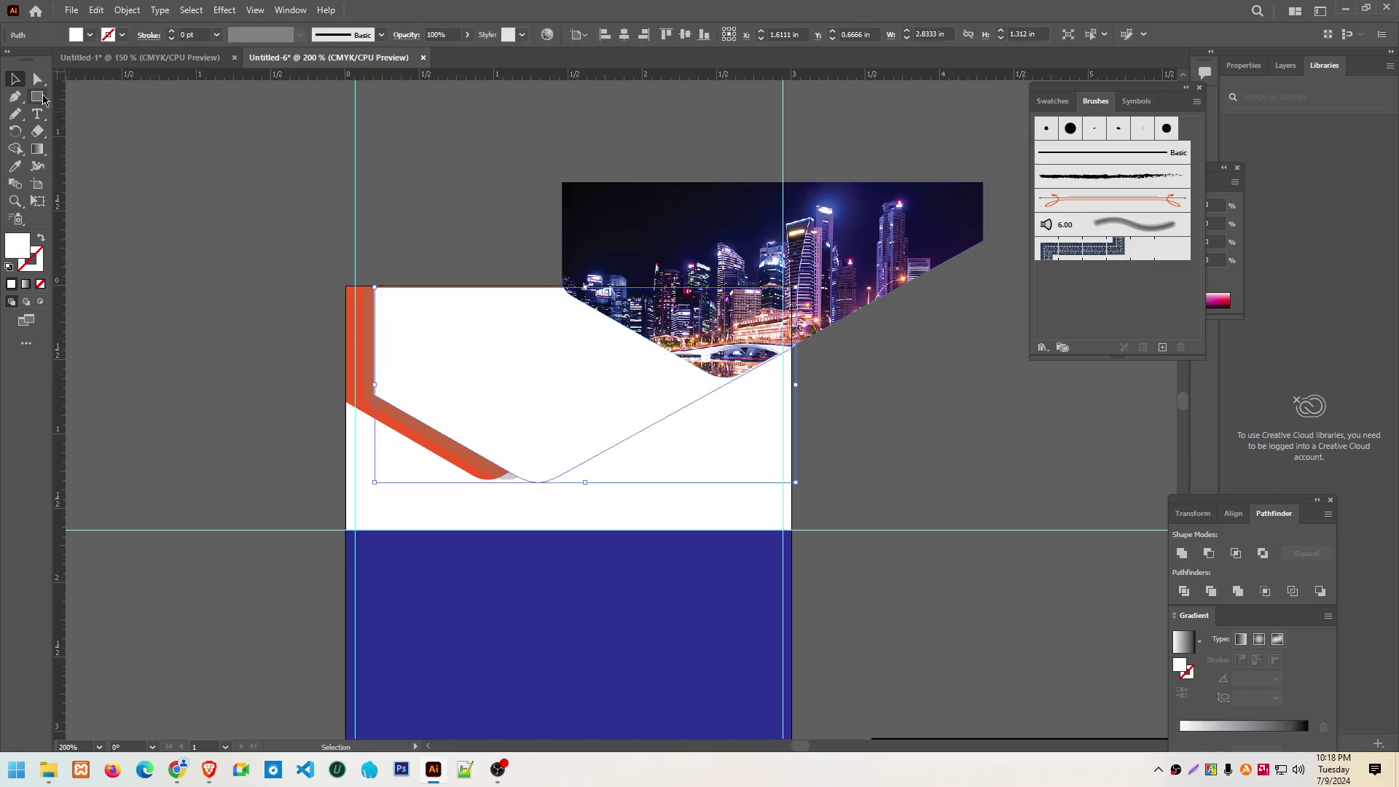
pyautogui.press('a')
pyautogui.click(387, 392)
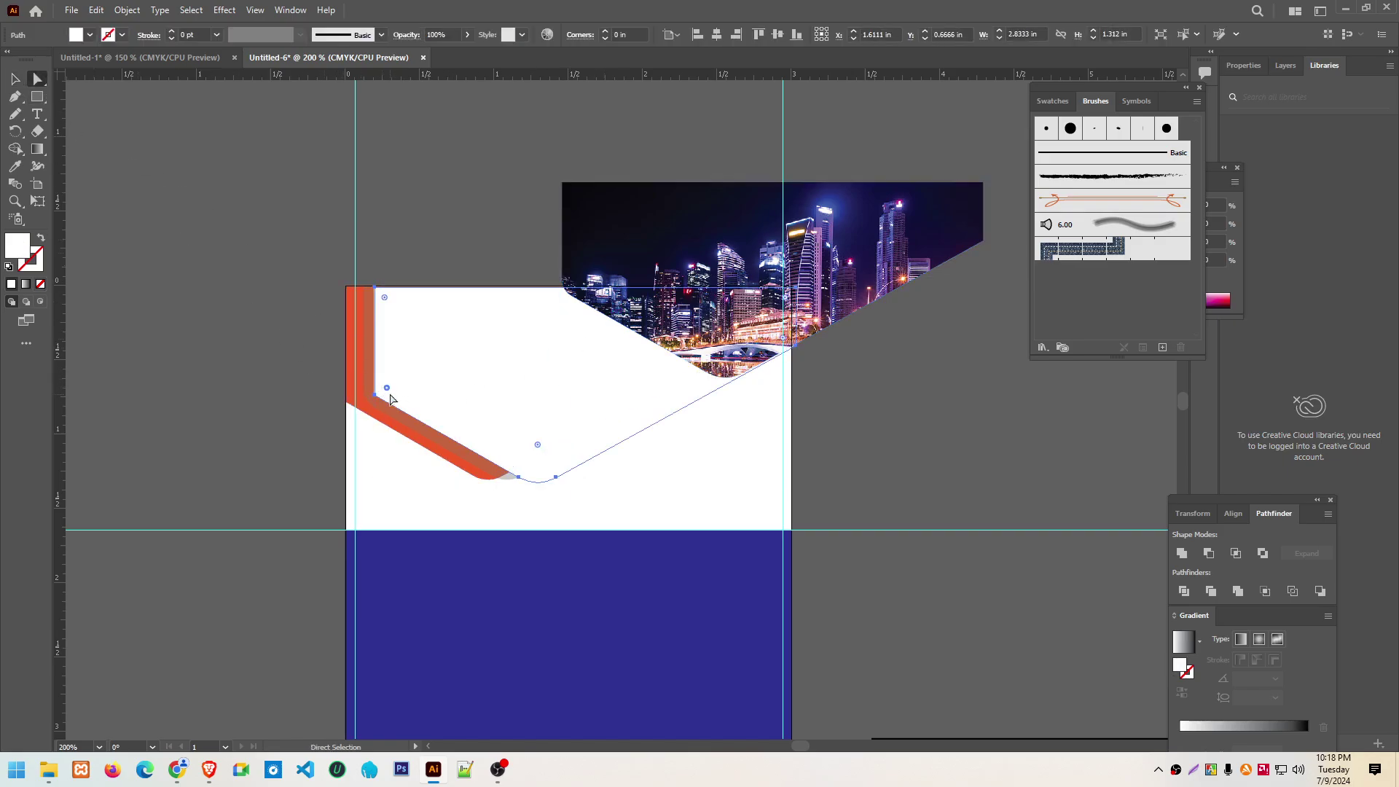
pyautogui.moveTo(387, 391); pyautogui.dragTo(399, 393)
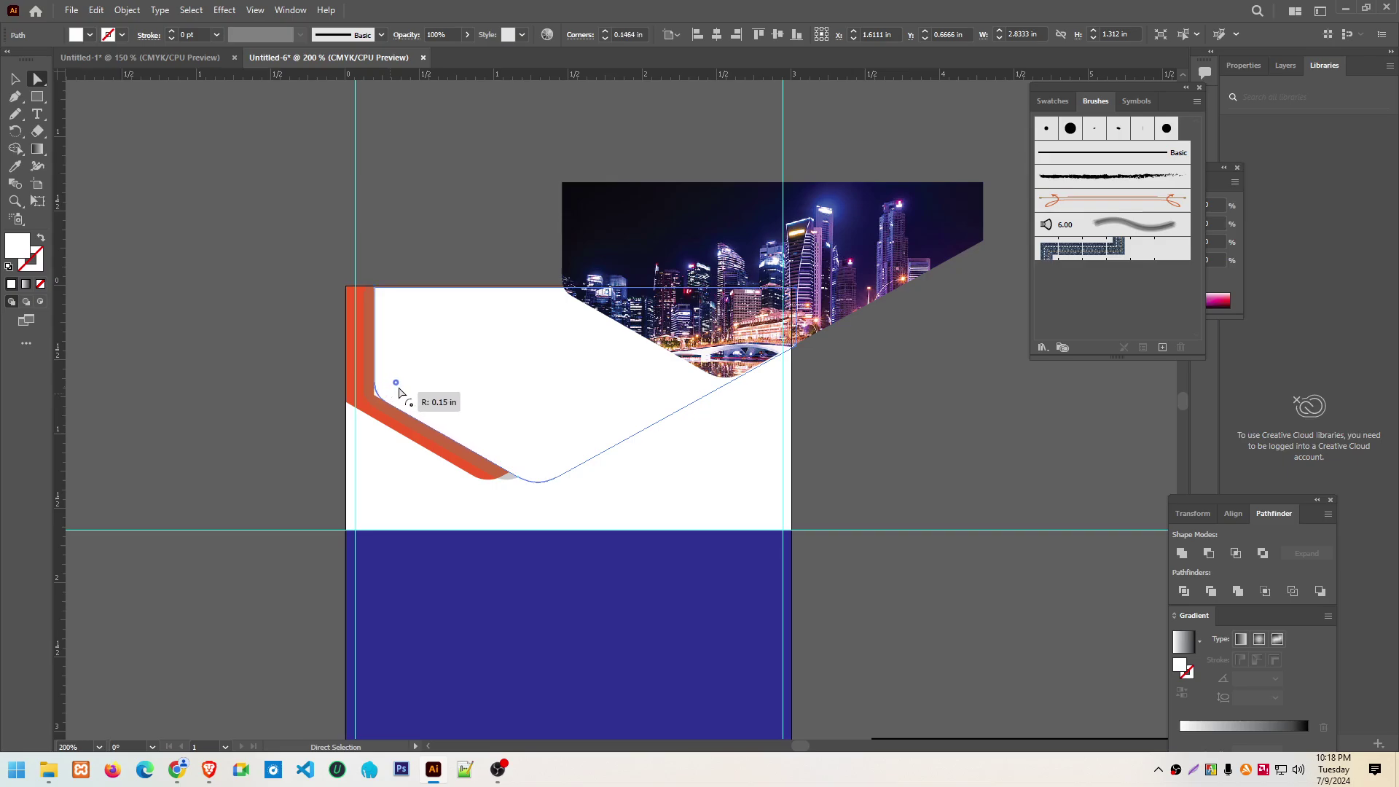
pyautogui.press('v')
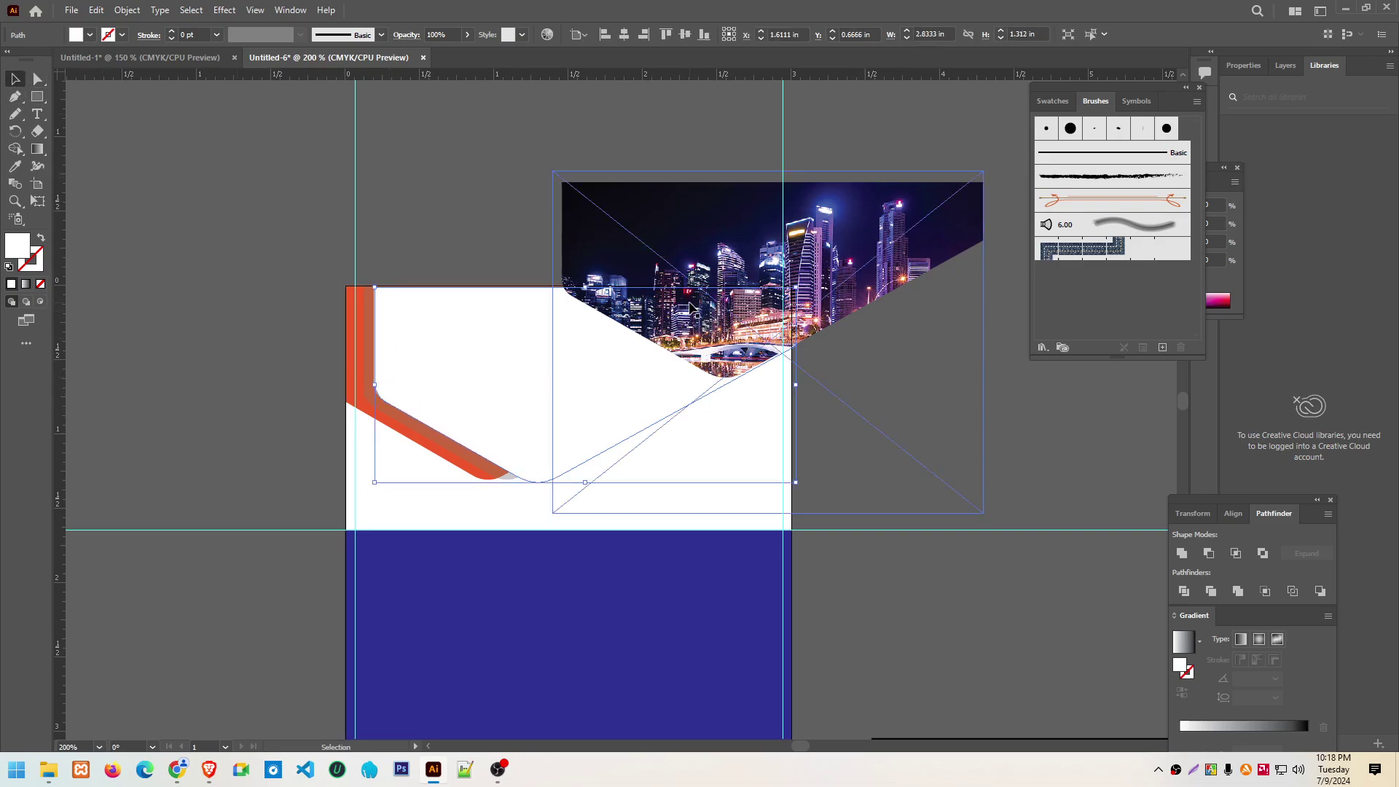
pyautogui.keyDown('shift'); pyautogui.click(691, 310); pyautogui.keyUp('shift')
pyautogui.hotkey('ctrl', '7')
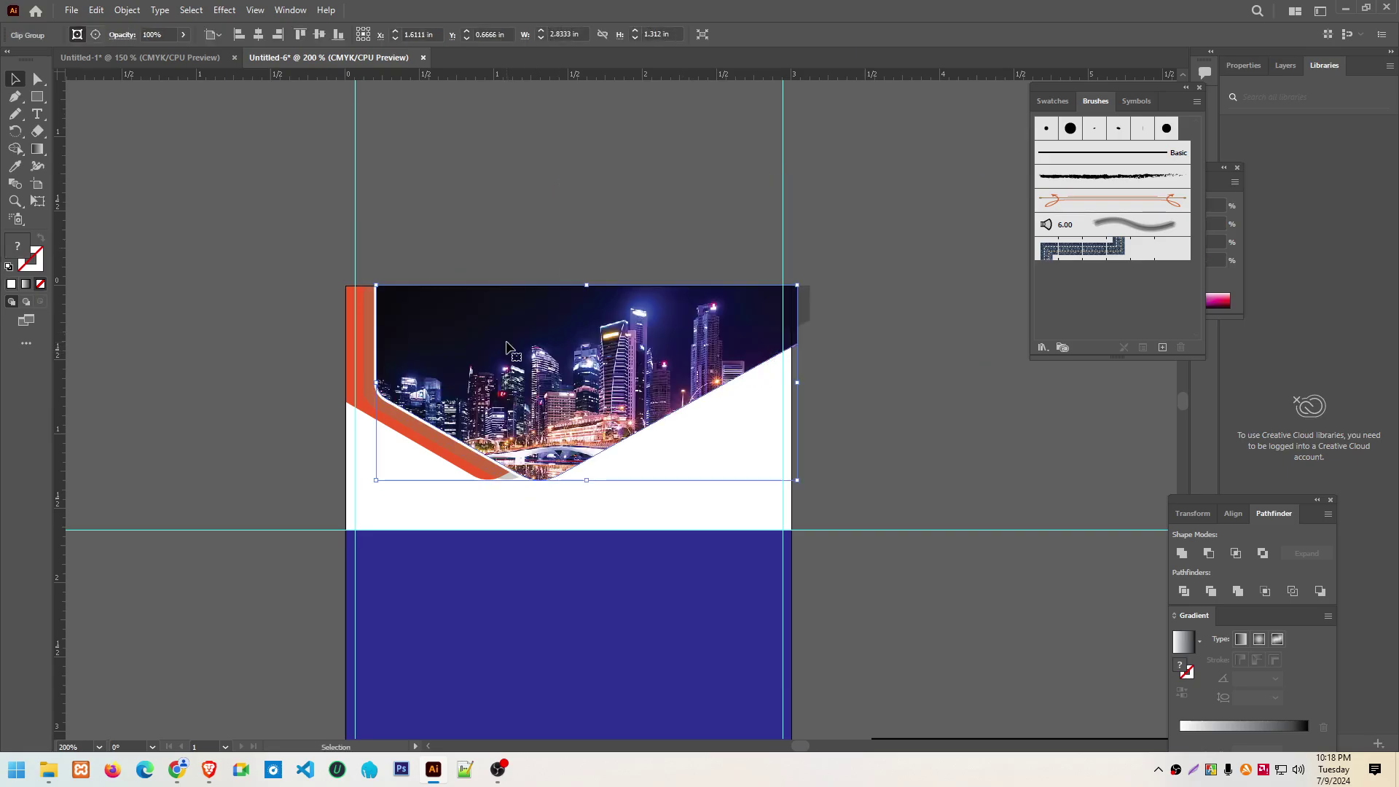
pyautogui.click(879, 379)
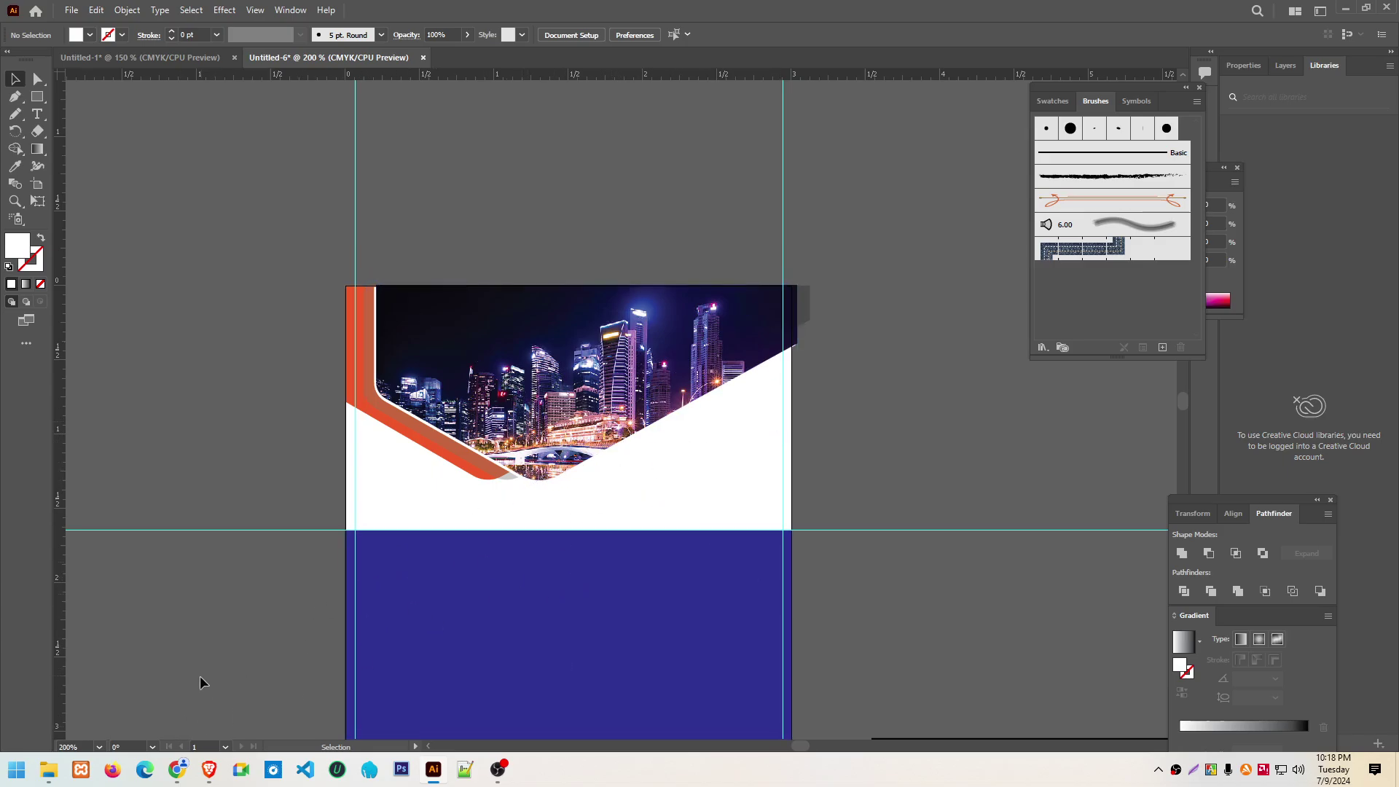
pyautogui.moveTo(208, 770)
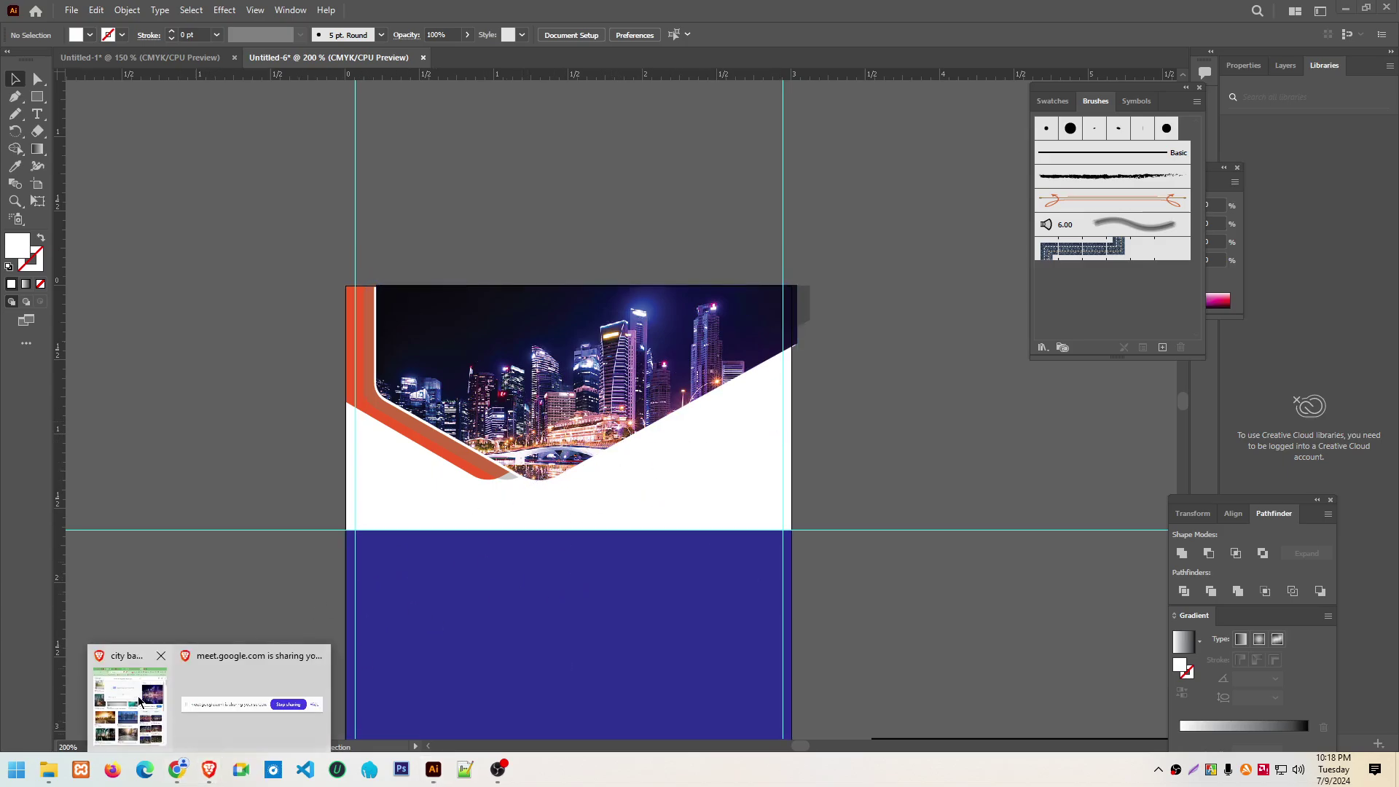
pyautogui.click(139, 702)
pyautogui.click(638, 34)
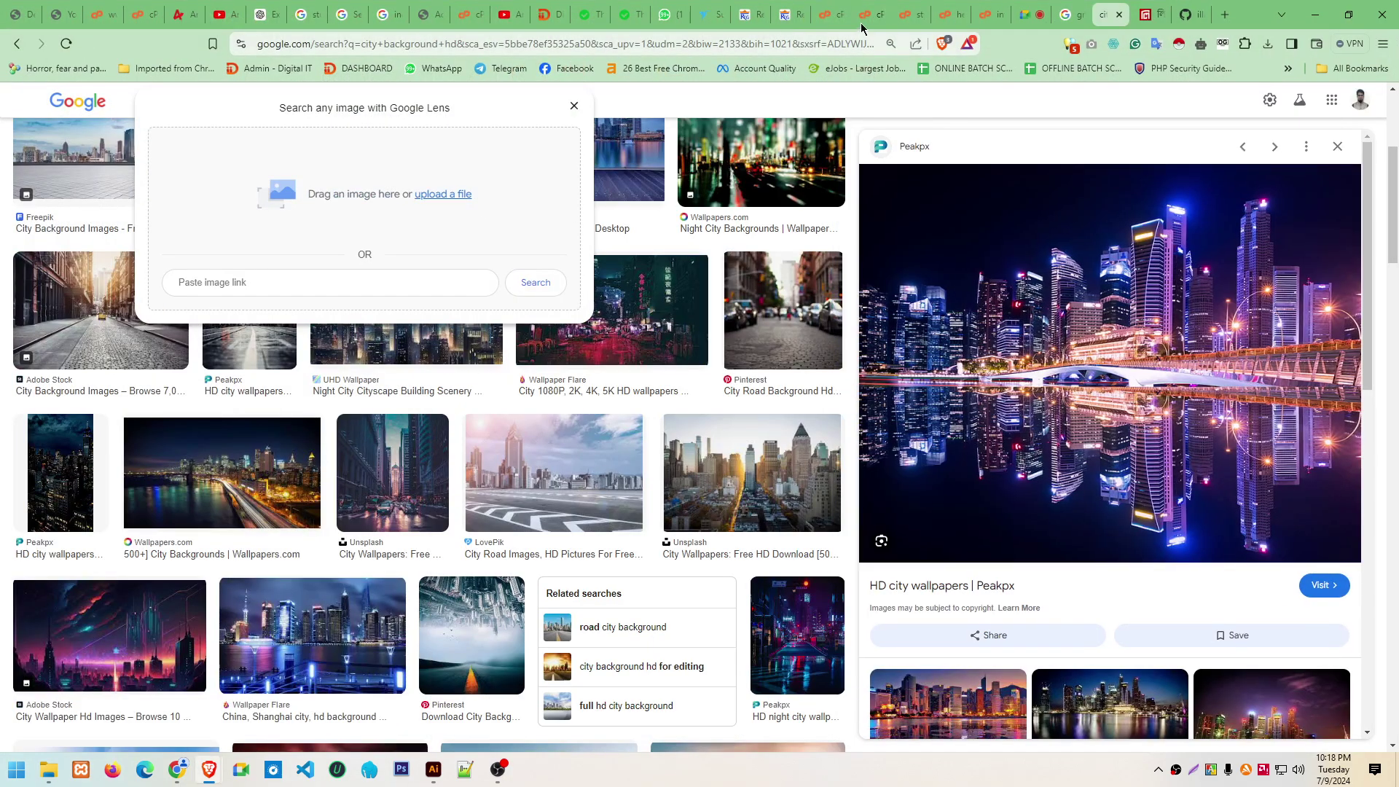
pyautogui.click(1031, 14)
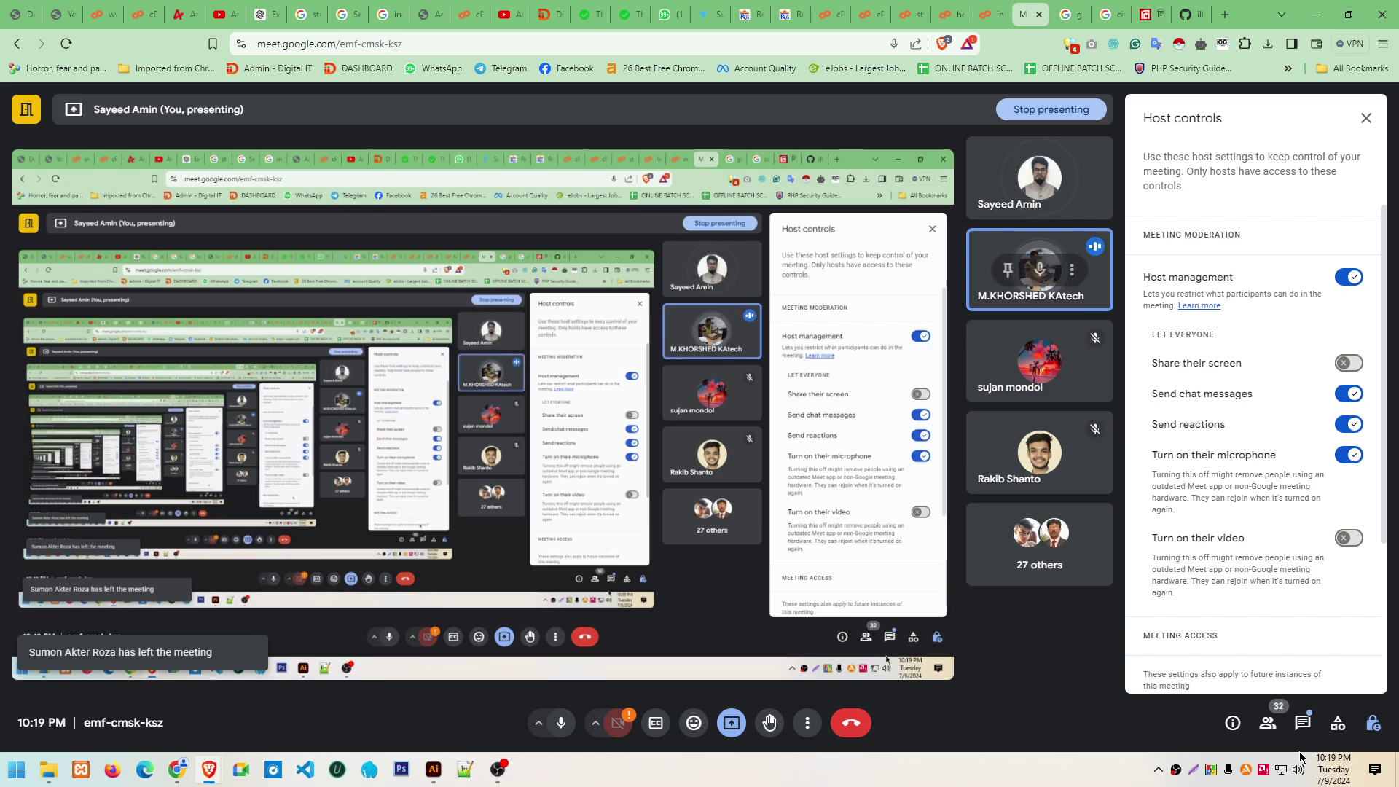
pyautogui.click(1298, 727)
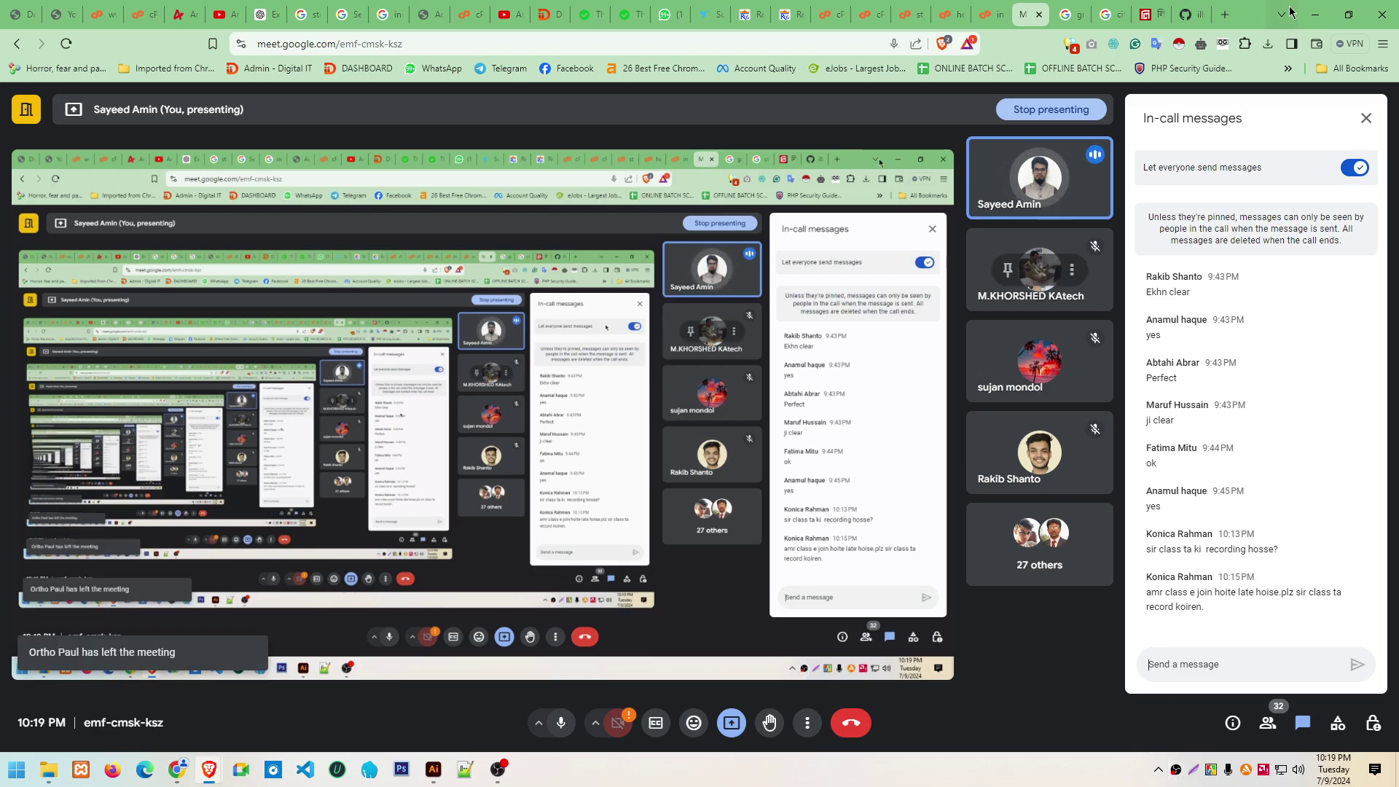
pyautogui.click(1315, 14)
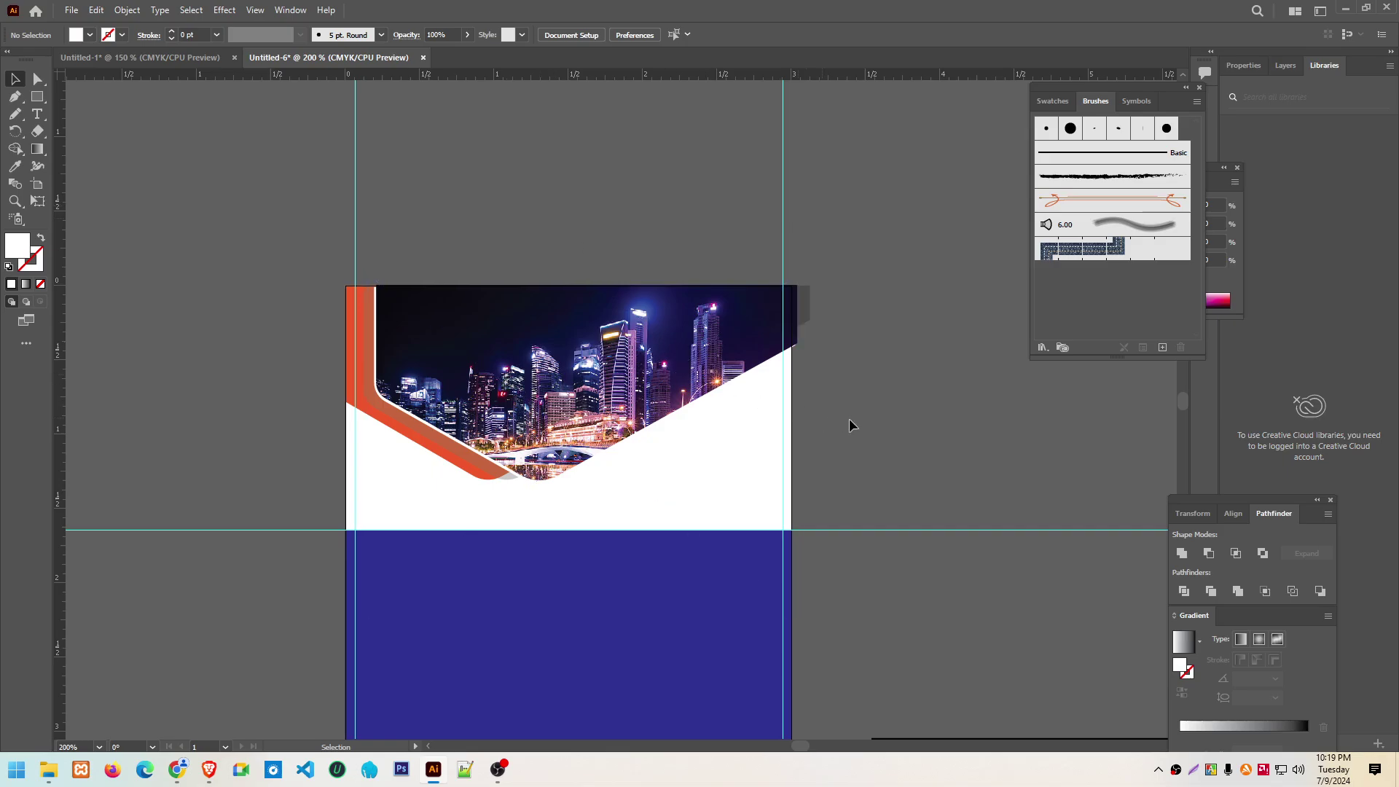
# Draw a hexagon with the Polygon tool and move it beside the artboard
pyautogui.click(37, 97)
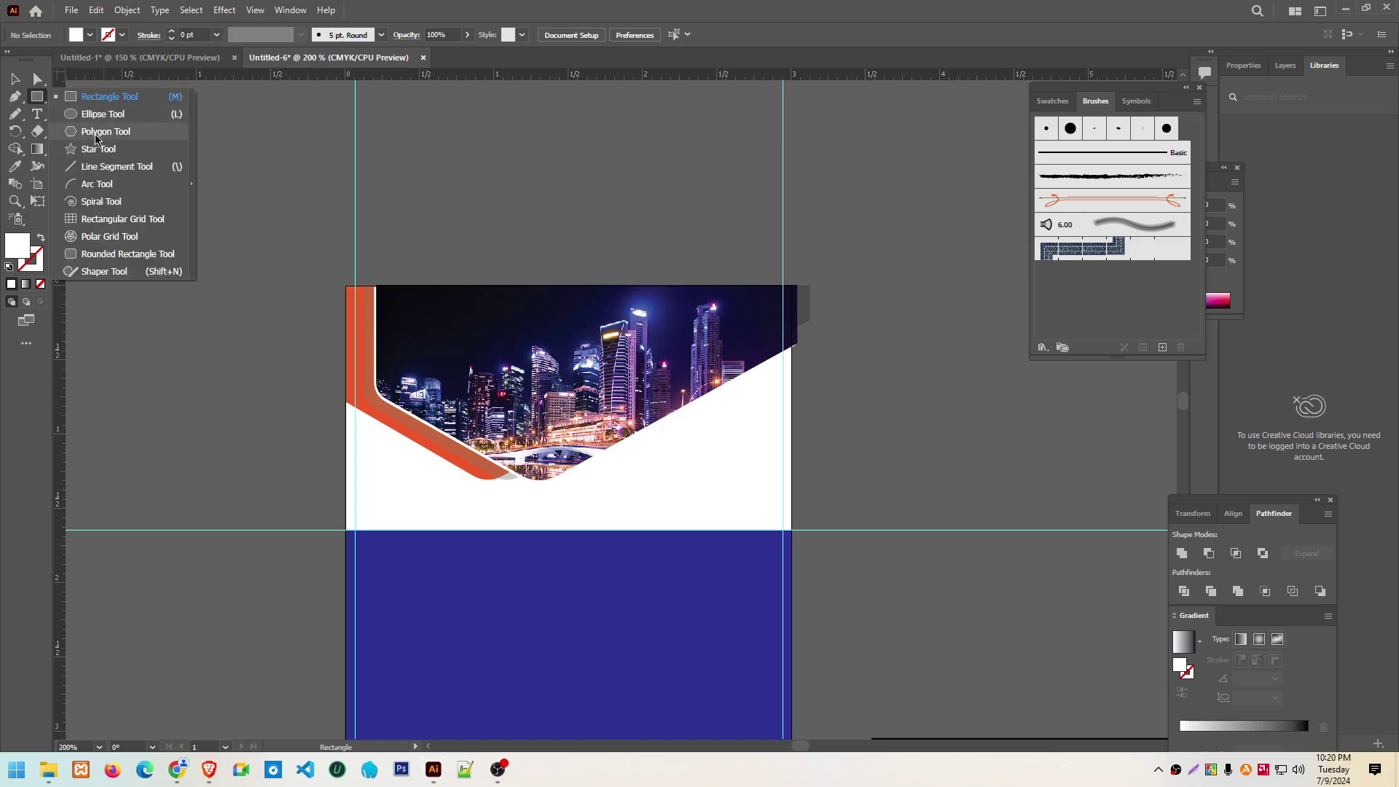
pyautogui.click(97, 132)
pyautogui.moveTo(208, 255)
pyautogui.mouseDown()
pyautogui.moveTo(279, 322)
pyautogui.moveTo(285, 303)
pyautogui.mouseUp()
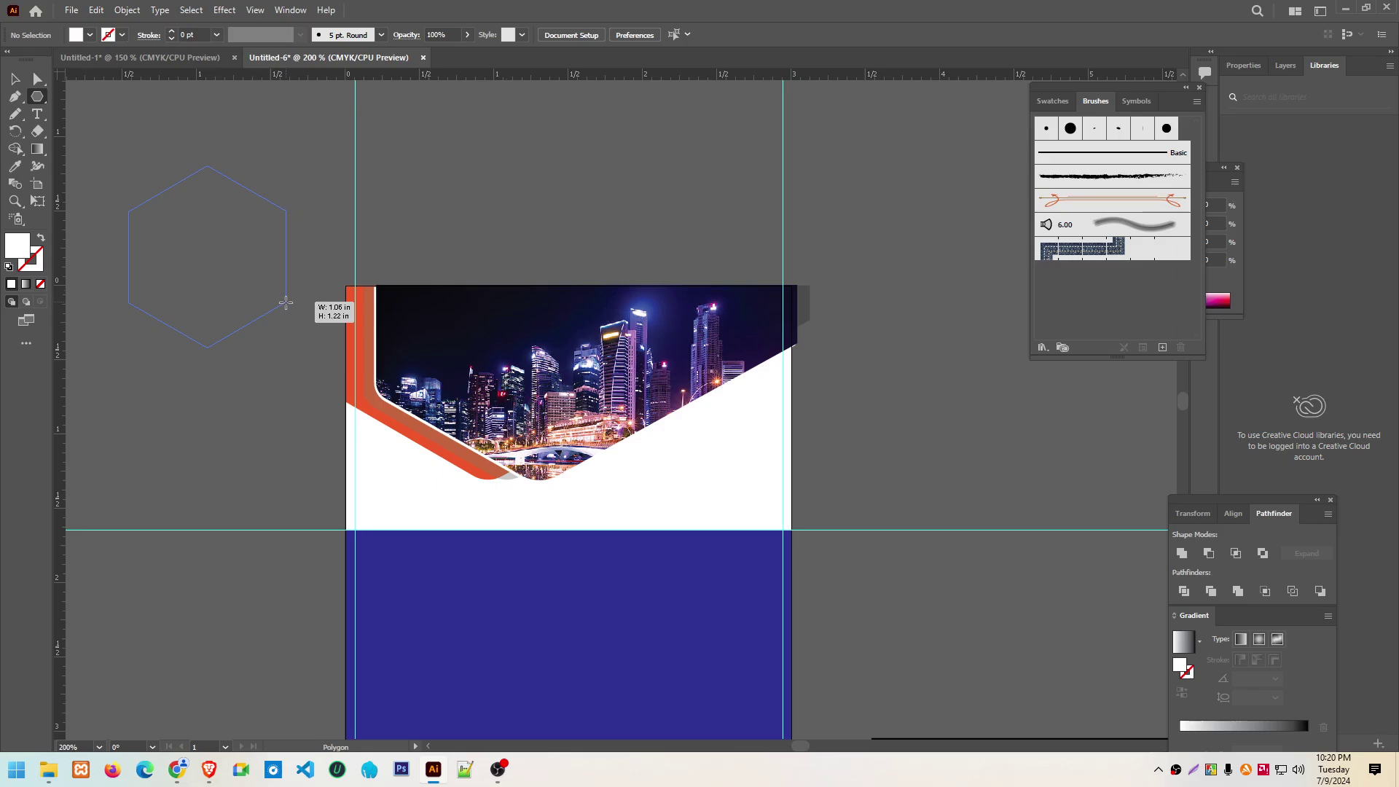
pyautogui.moveTo(286, 303); pyautogui.dragTo(286, 303)
pyautogui.press('v')
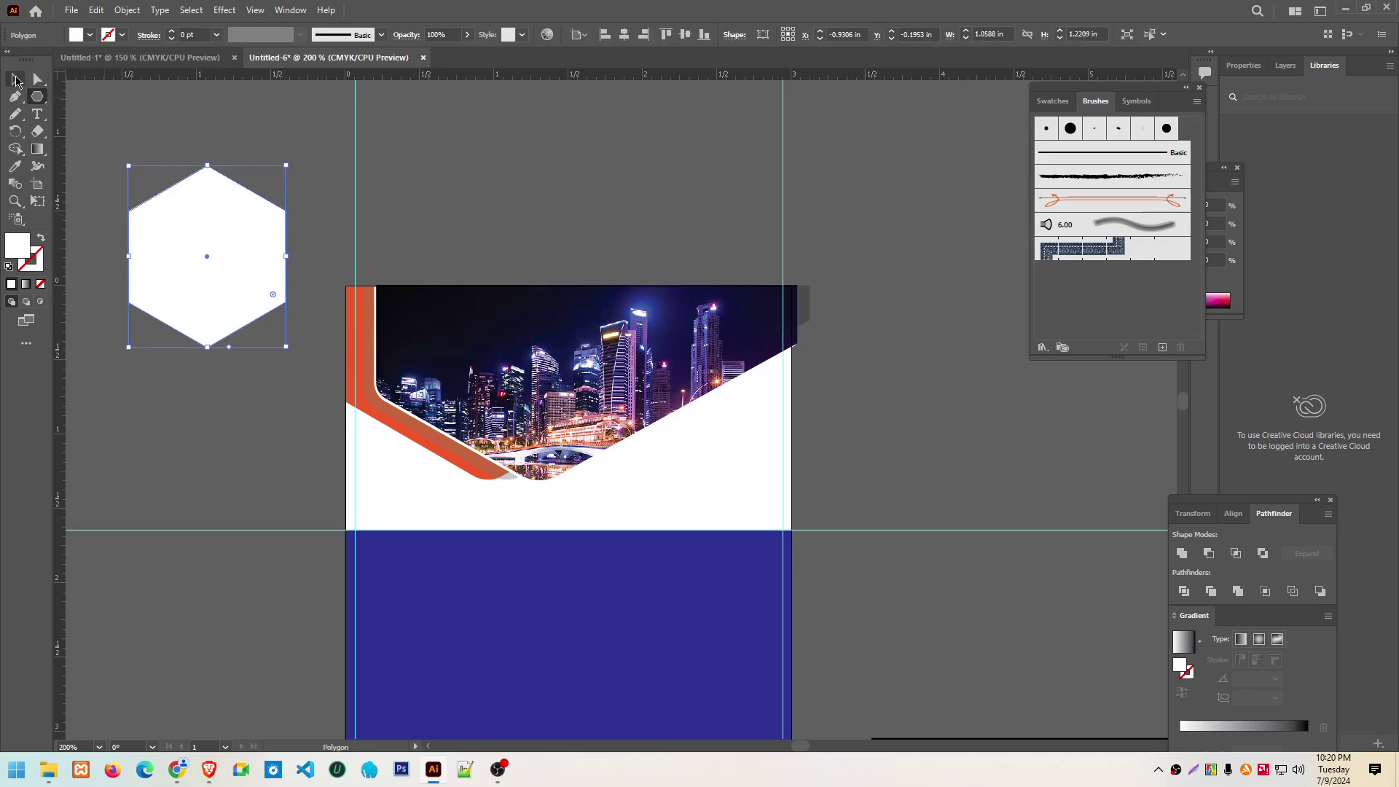
pyautogui.moveTo(218, 225); pyautogui.dragTo(900, 203)
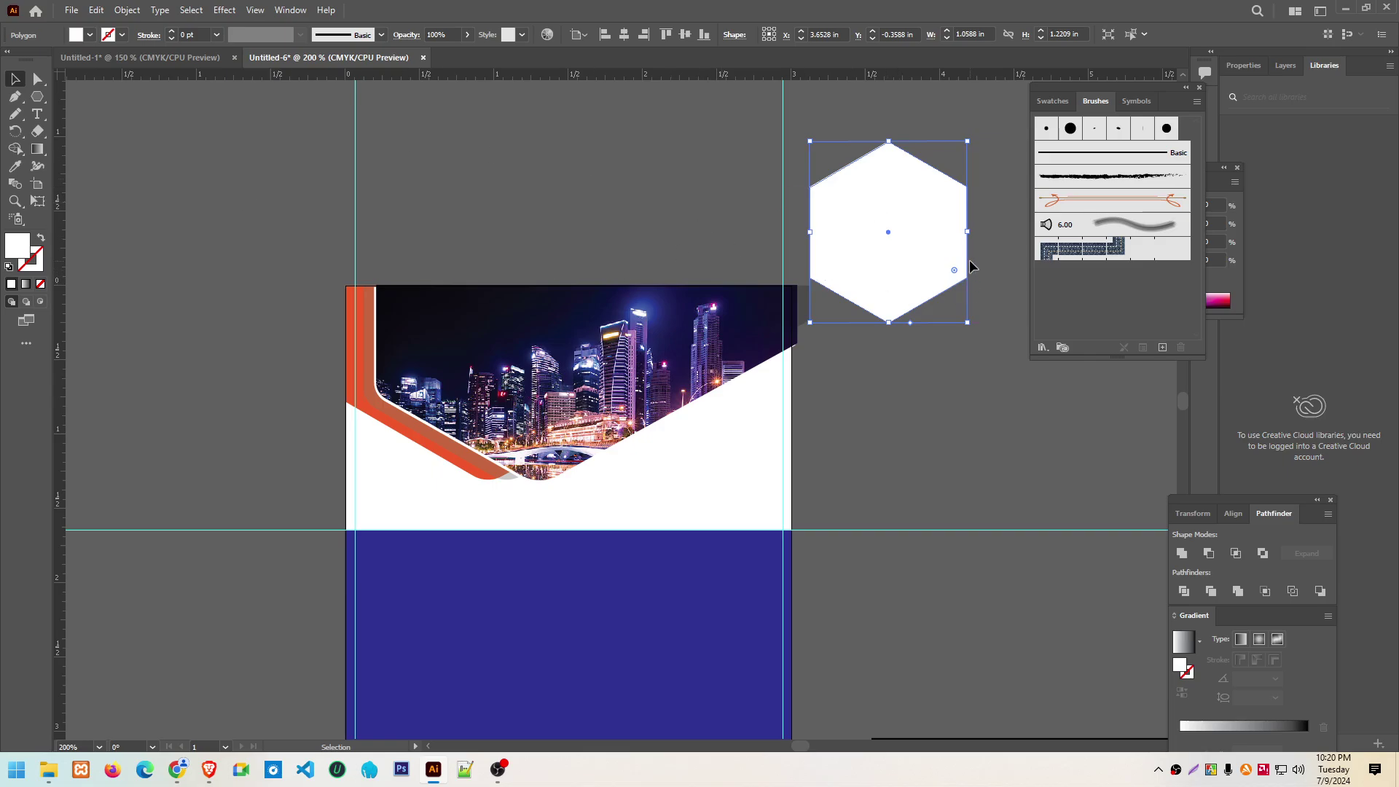
pyautogui.moveTo(910, 223); pyautogui.dragTo(741, 398)
pyautogui.click(876, 375)
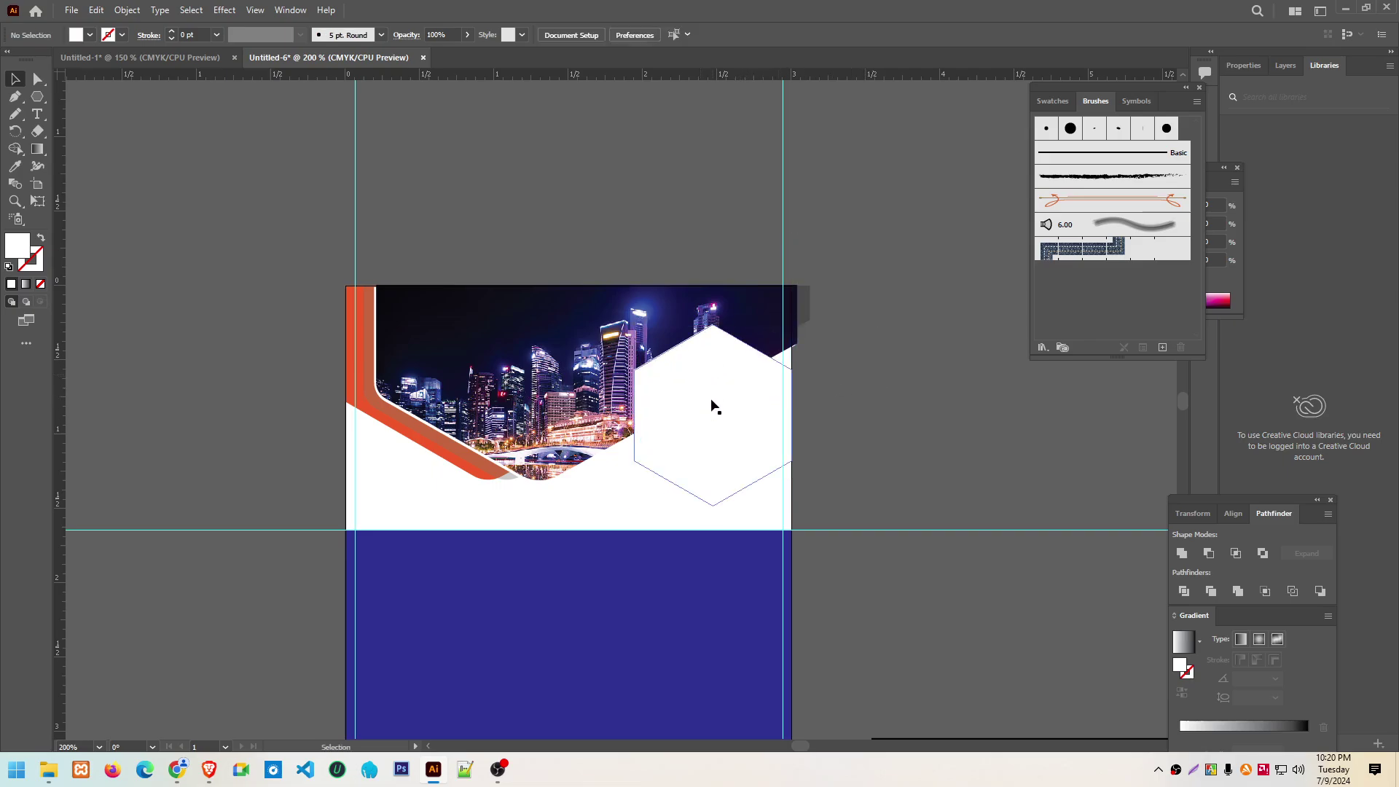
# Reposition the hexagon above the city photo, deleting stray hexagon copies
pyautogui.click(737, 415)
pyautogui.moveTo(714, 416)
pyautogui.mouseDown()
pyautogui.moveTo(920, 361)
pyautogui.moveTo(983, 554)
pyautogui.moveTo(962, 470)
pyautogui.mouseUp()
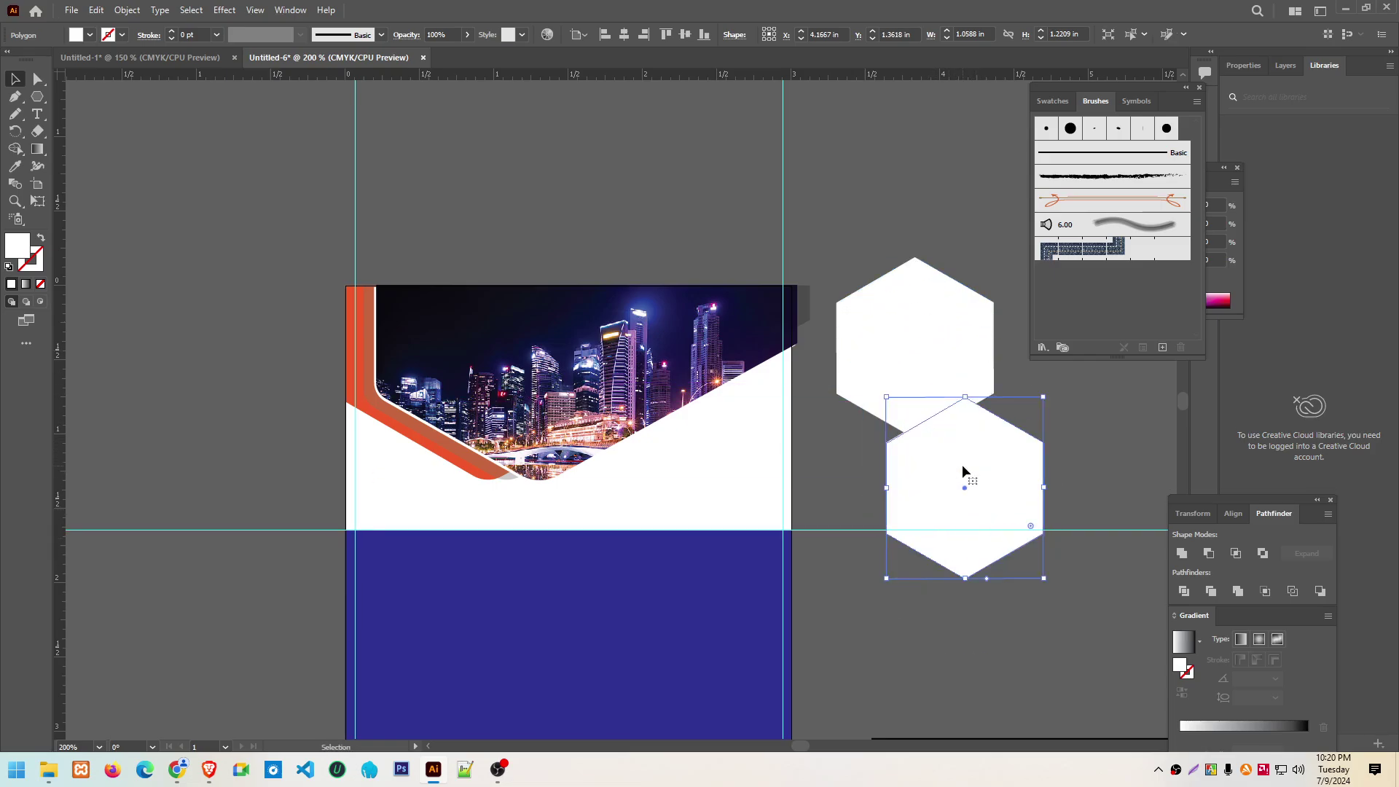
pyautogui.press('Delete')
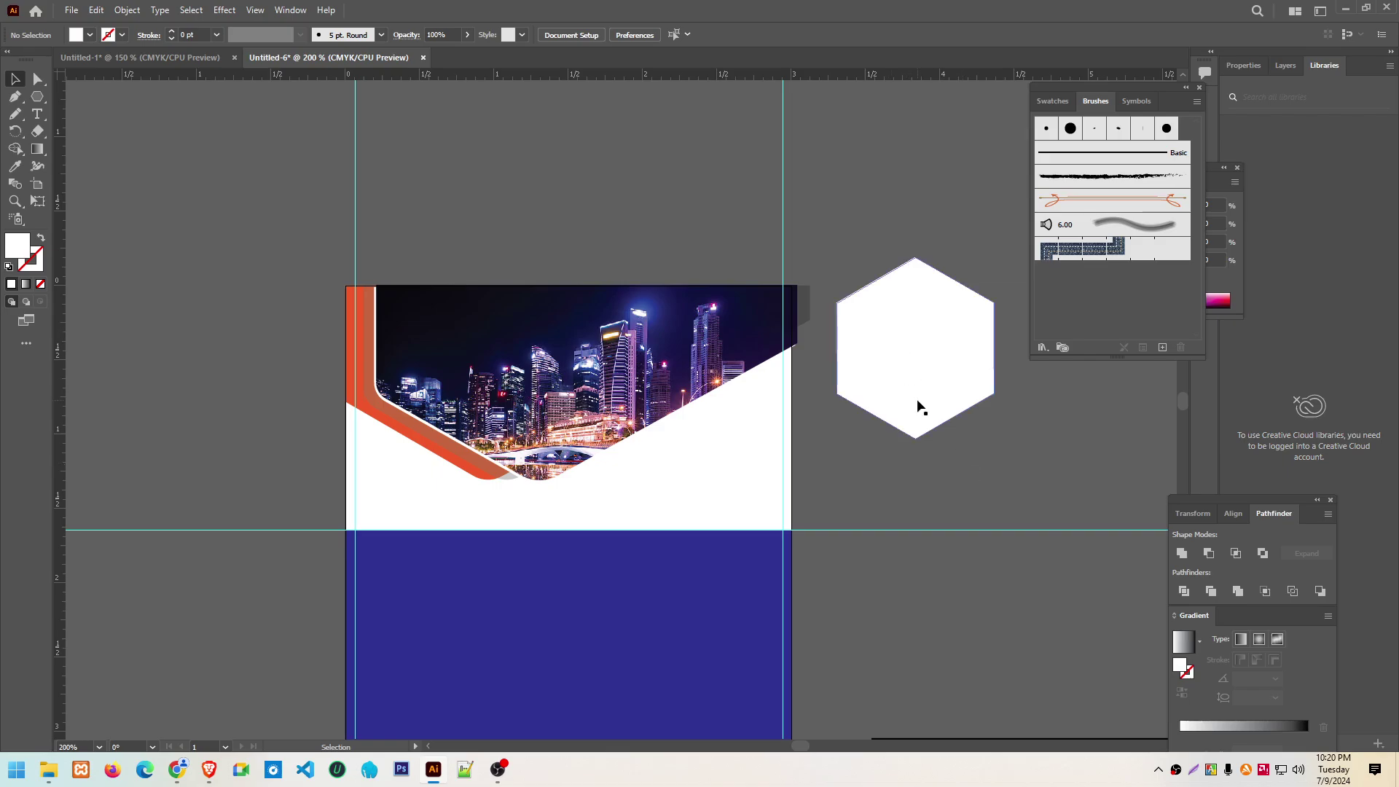
pyautogui.moveTo(886, 346); pyautogui.dragTo(605, 169)
pyautogui.scroll(2, 605, 172)
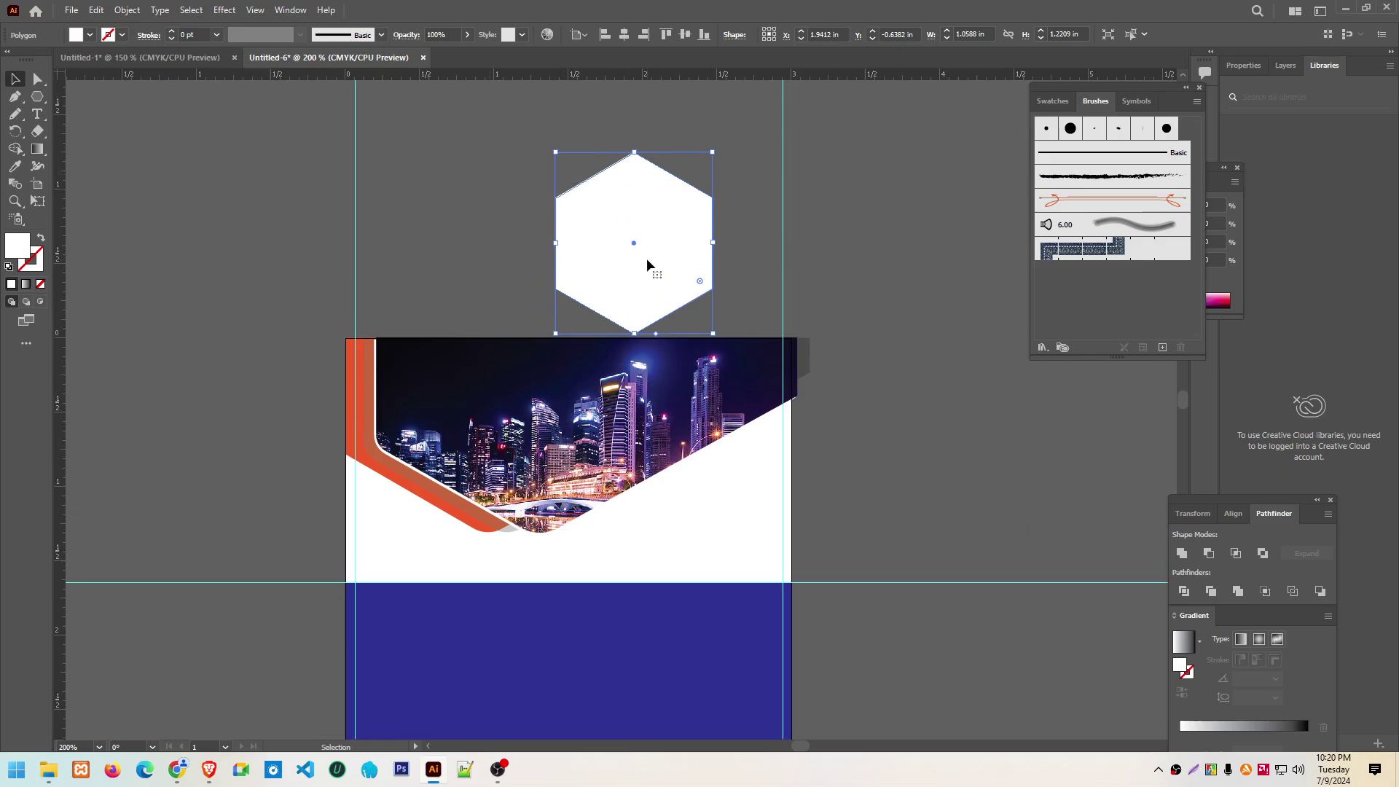
pyautogui.press('a')
pyautogui.press('v')
pyautogui.hotkey('ctrl', 'c')
pyautogui.hotkey('ctrl', 'v')
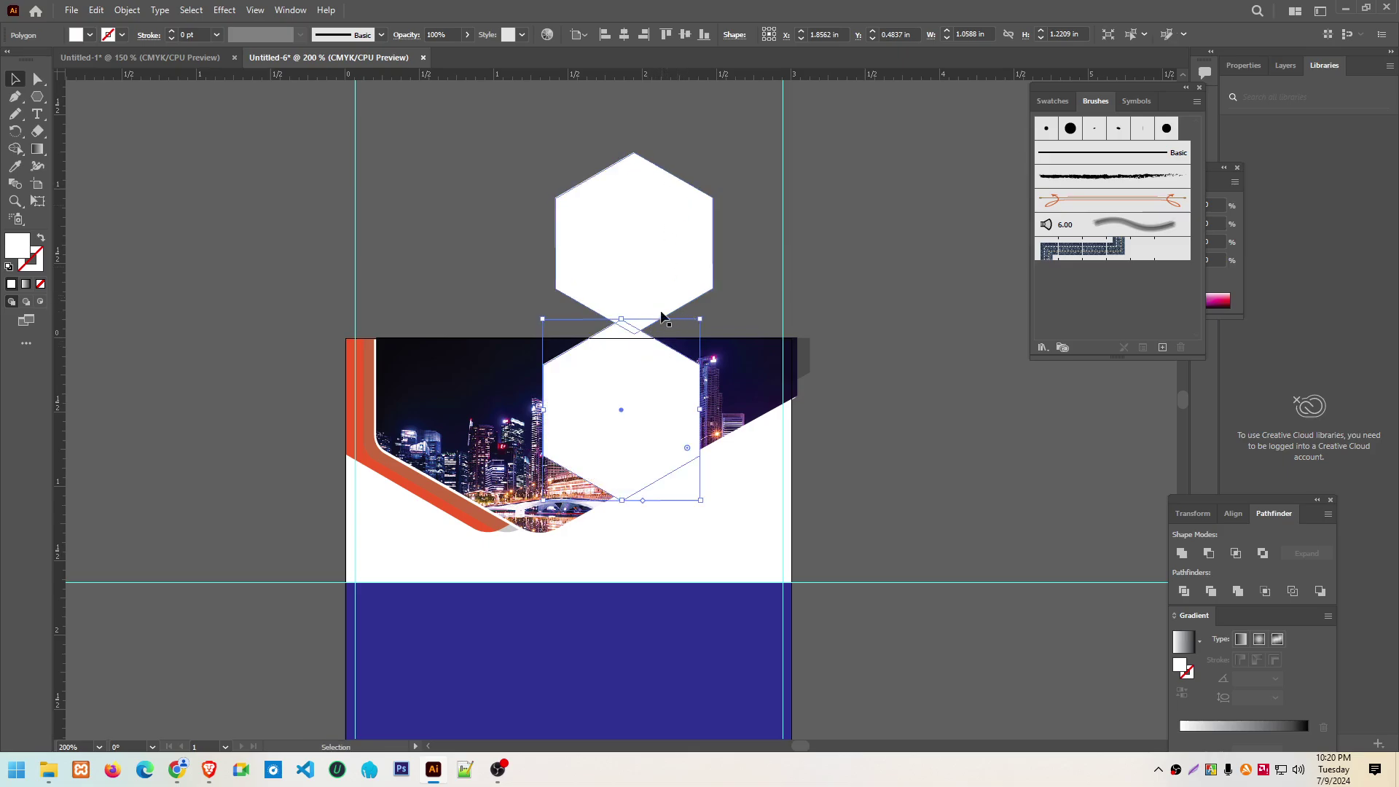
pyautogui.moveTo(636, 376)
pyautogui.mouseDown()
pyautogui.moveTo(874, 317)
pyautogui.moveTo(855, 308)
pyautogui.mouseUp()
pyautogui.press('Delete')
# Try duplicating the hexagon, then undo and delete the extra copies
pyautogui.moveTo(500, 129); pyautogui.dragTo(667, 281)
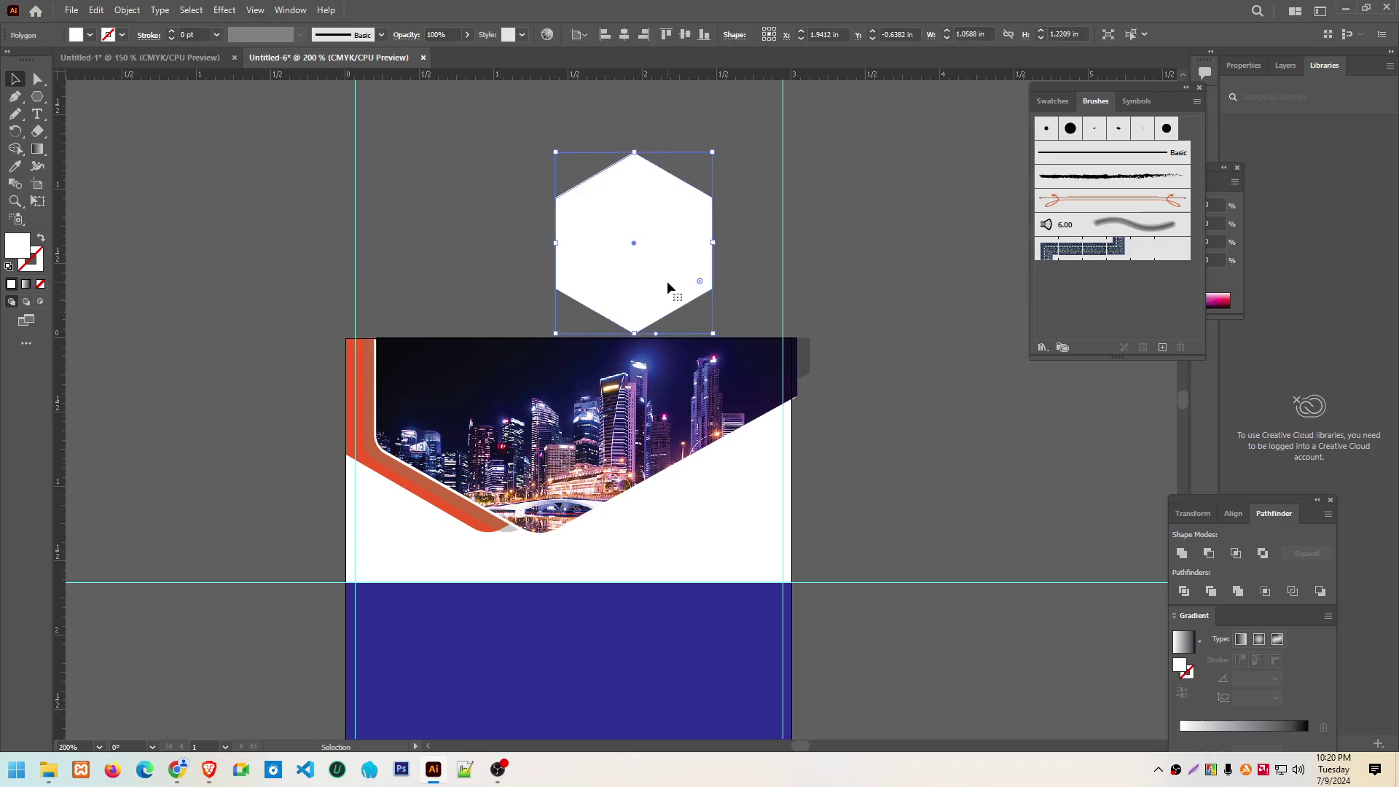
pyautogui.press('a')
pyautogui.press('v')
pyautogui.press('a')
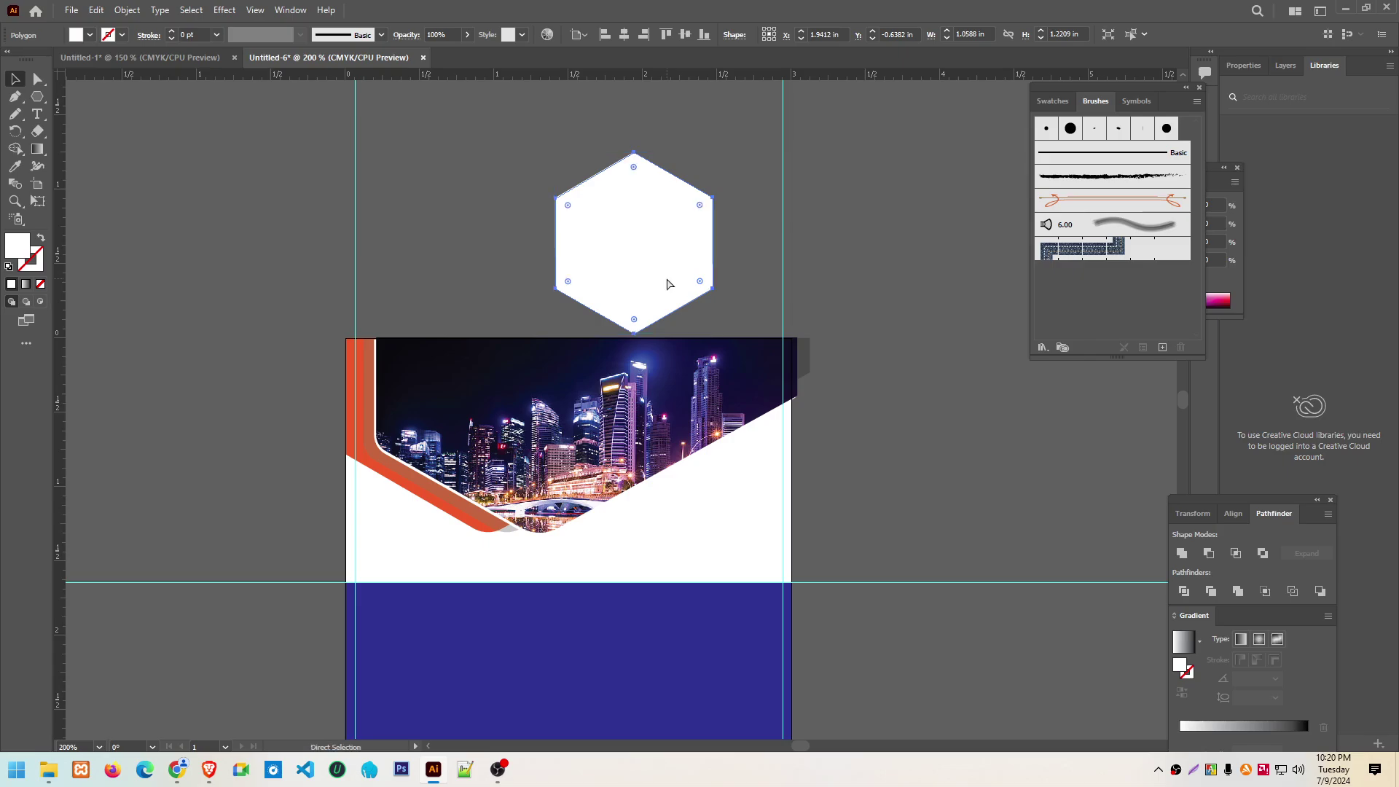
pyautogui.press('v')
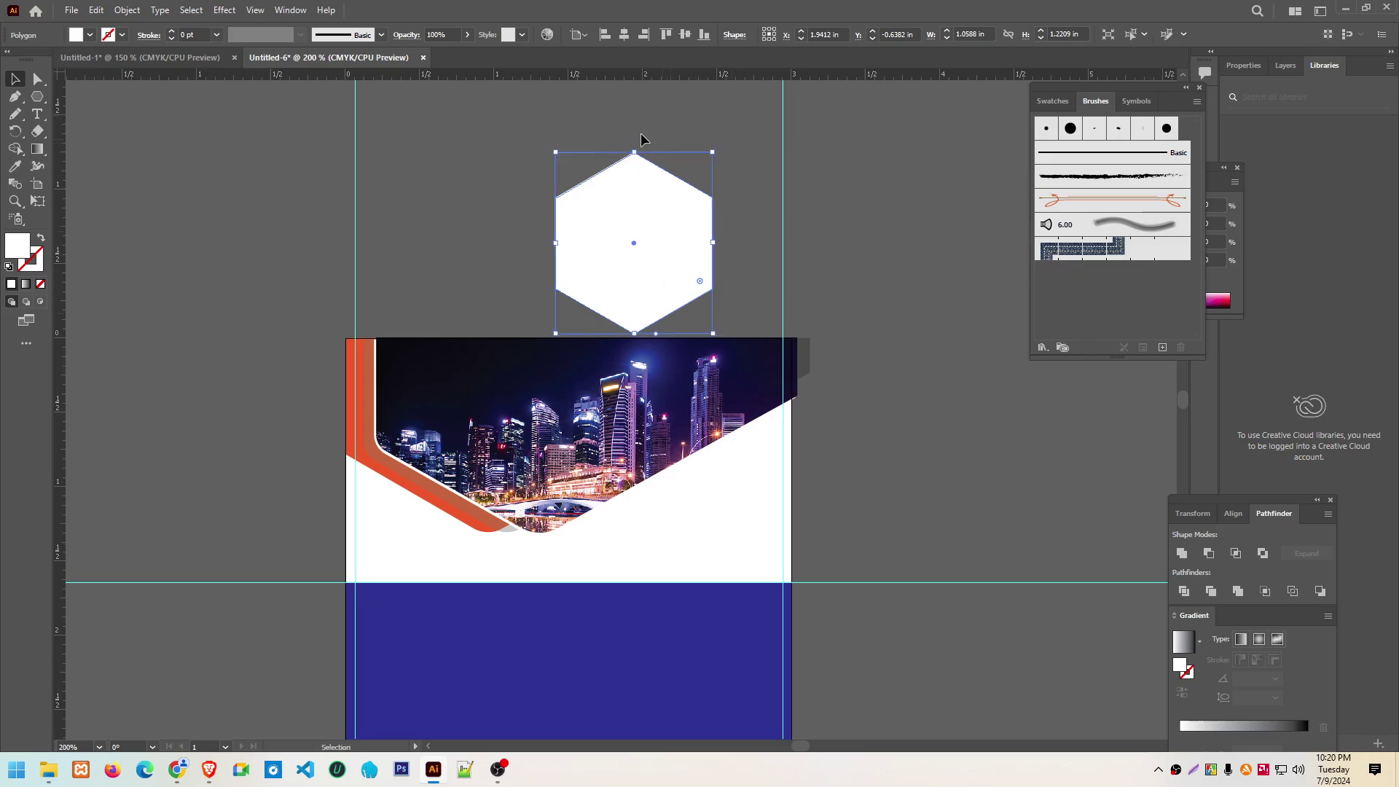
pyautogui.hotkey('ctrl', 'd')
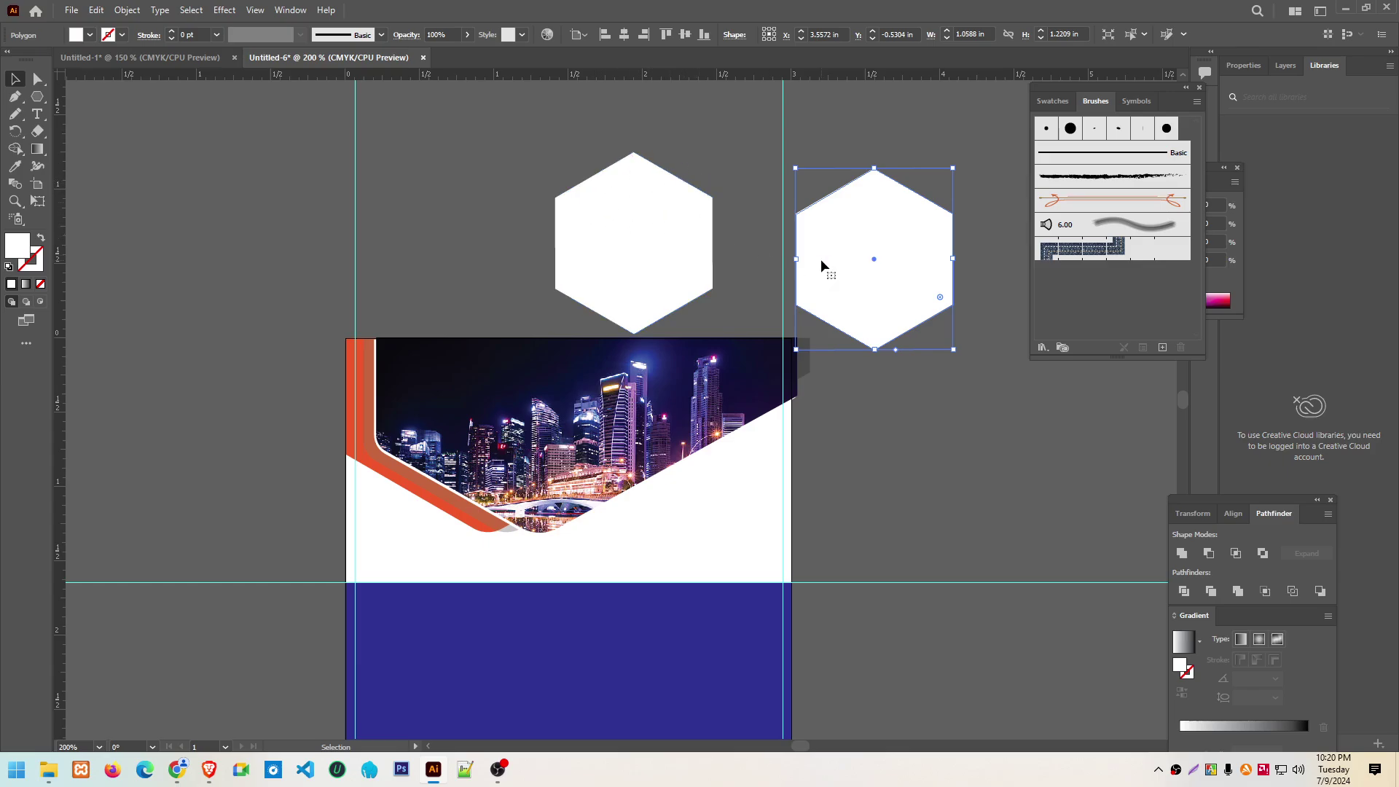
pyautogui.hotkey('ctrl', 'z')
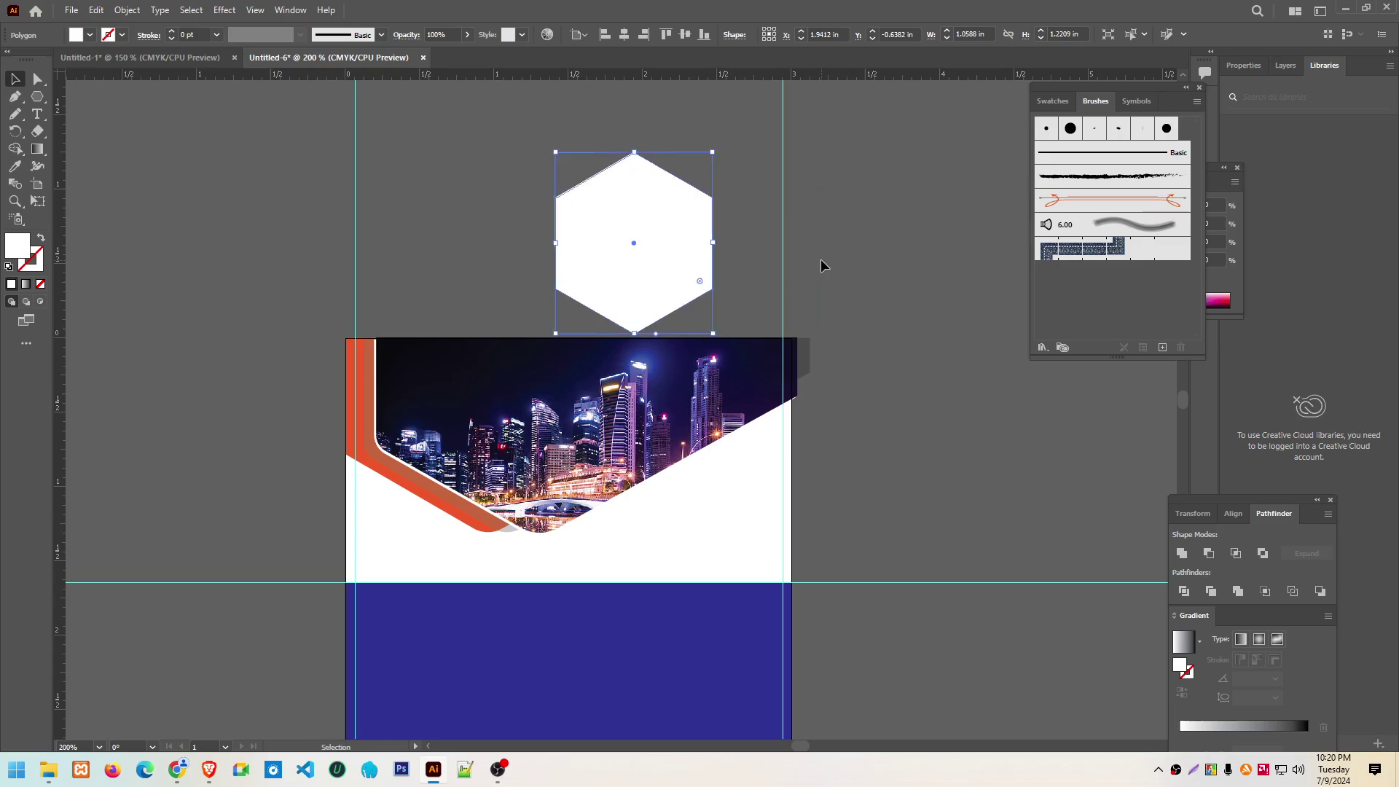
pyautogui.moveTo(691, 279); pyautogui.dragTo(924, 305)
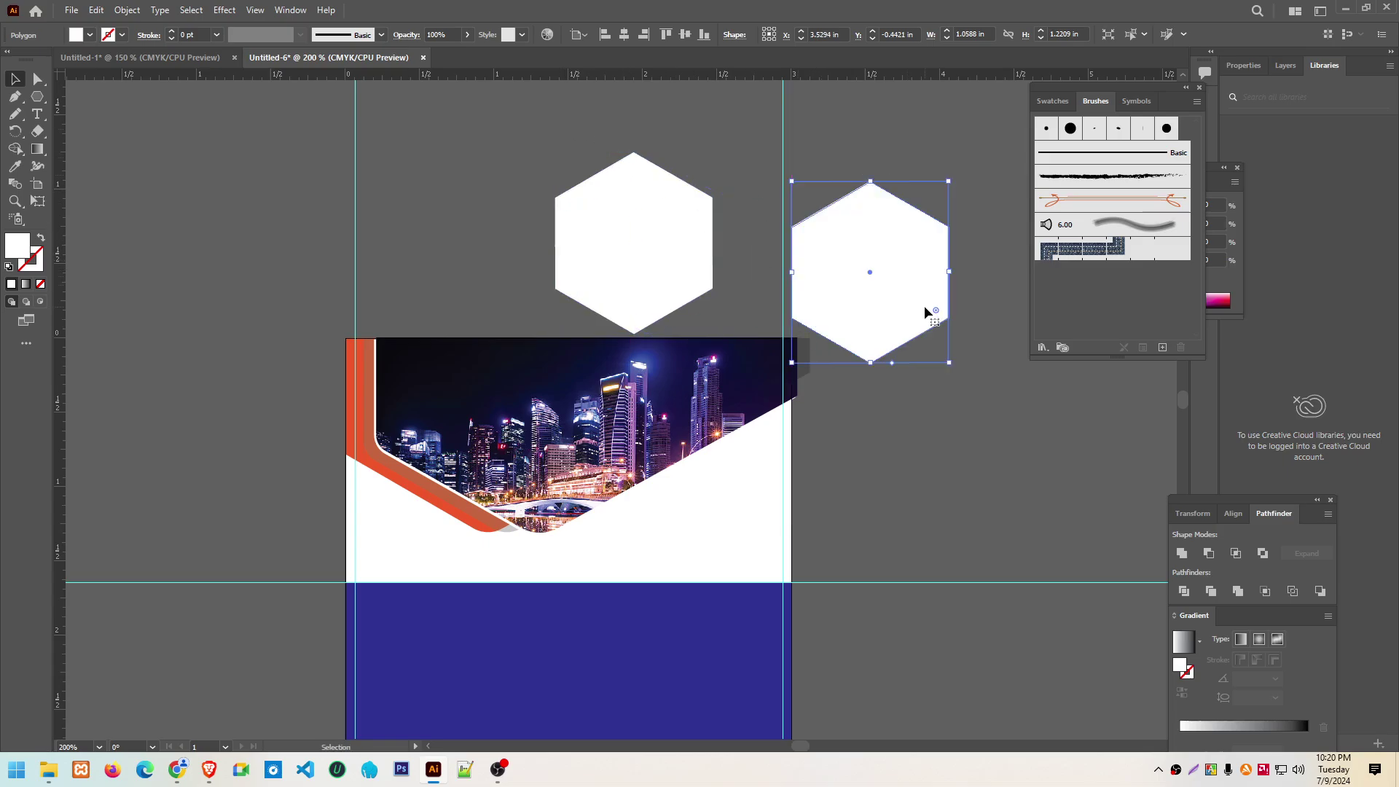
pyautogui.press('Delete')
# Shrink the hexagon and place it just right of the artboard
pyautogui.moveTo(680, 253); pyautogui.dragTo(713, 468)
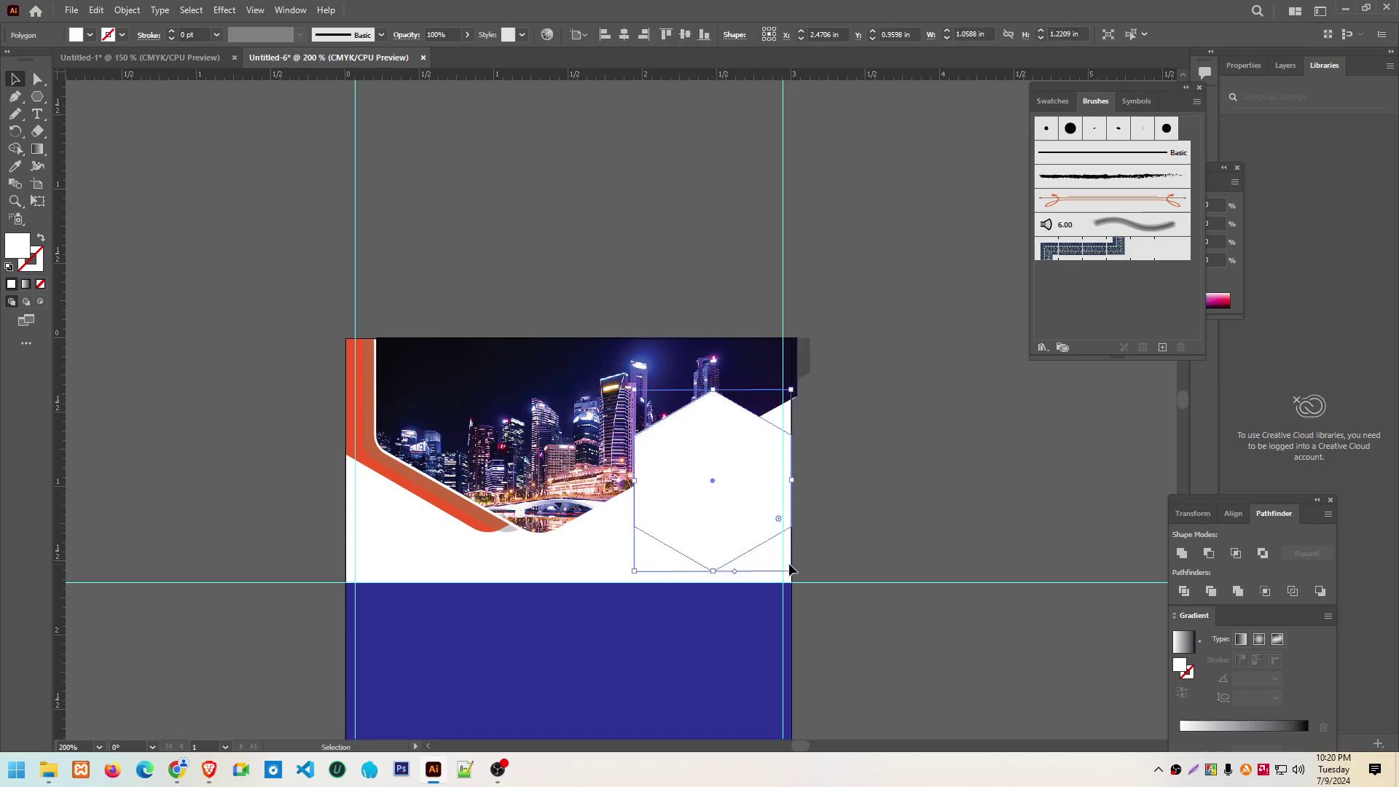
pyautogui.moveTo(791, 570); pyautogui.dragTo(765, 534)
pyautogui.moveTo(708, 436)
pyautogui.mouseDown()
pyautogui.moveTo(732, 452)
pyautogui.moveTo(963, 397)
pyautogui.mouseUp()
pyautogui.click(1031, 440)
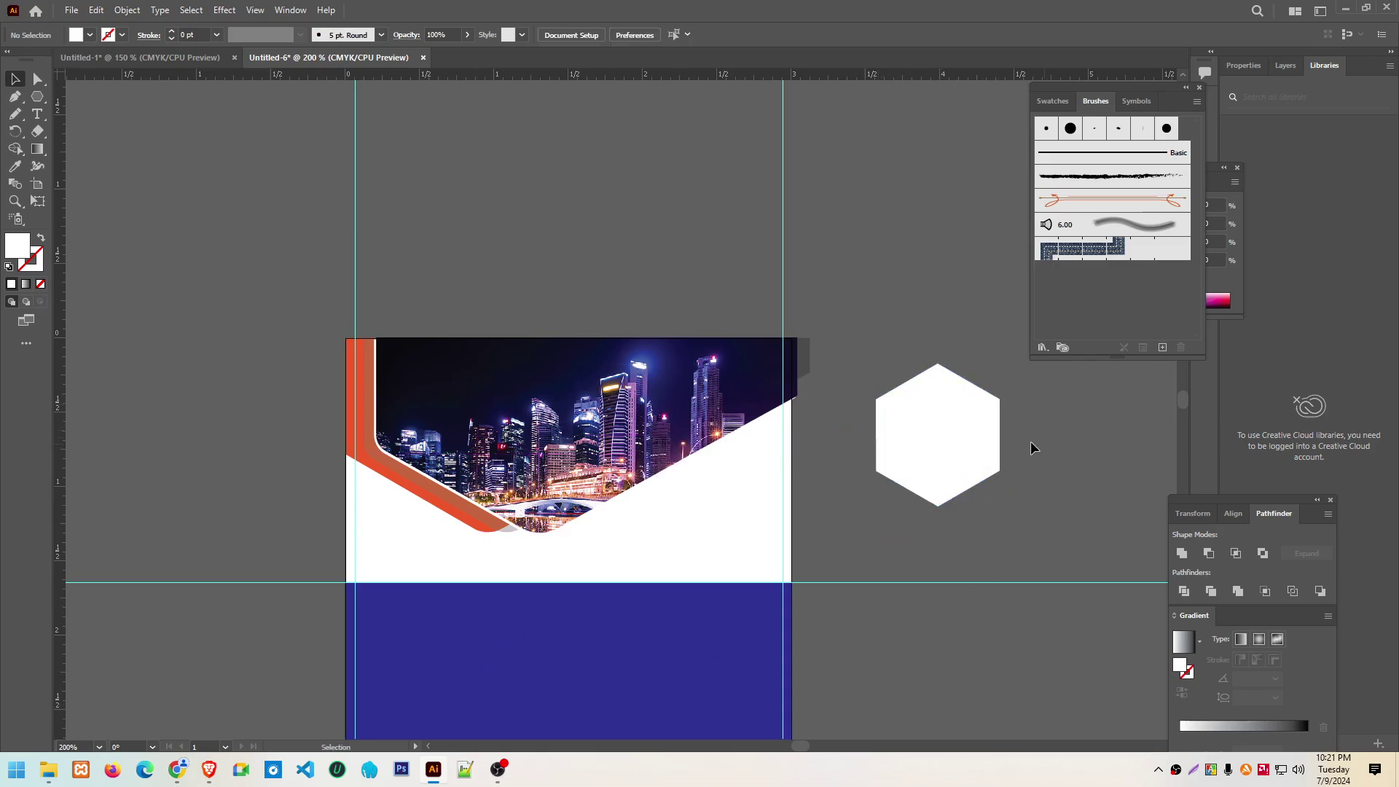
pyautogui.click(996, 475)
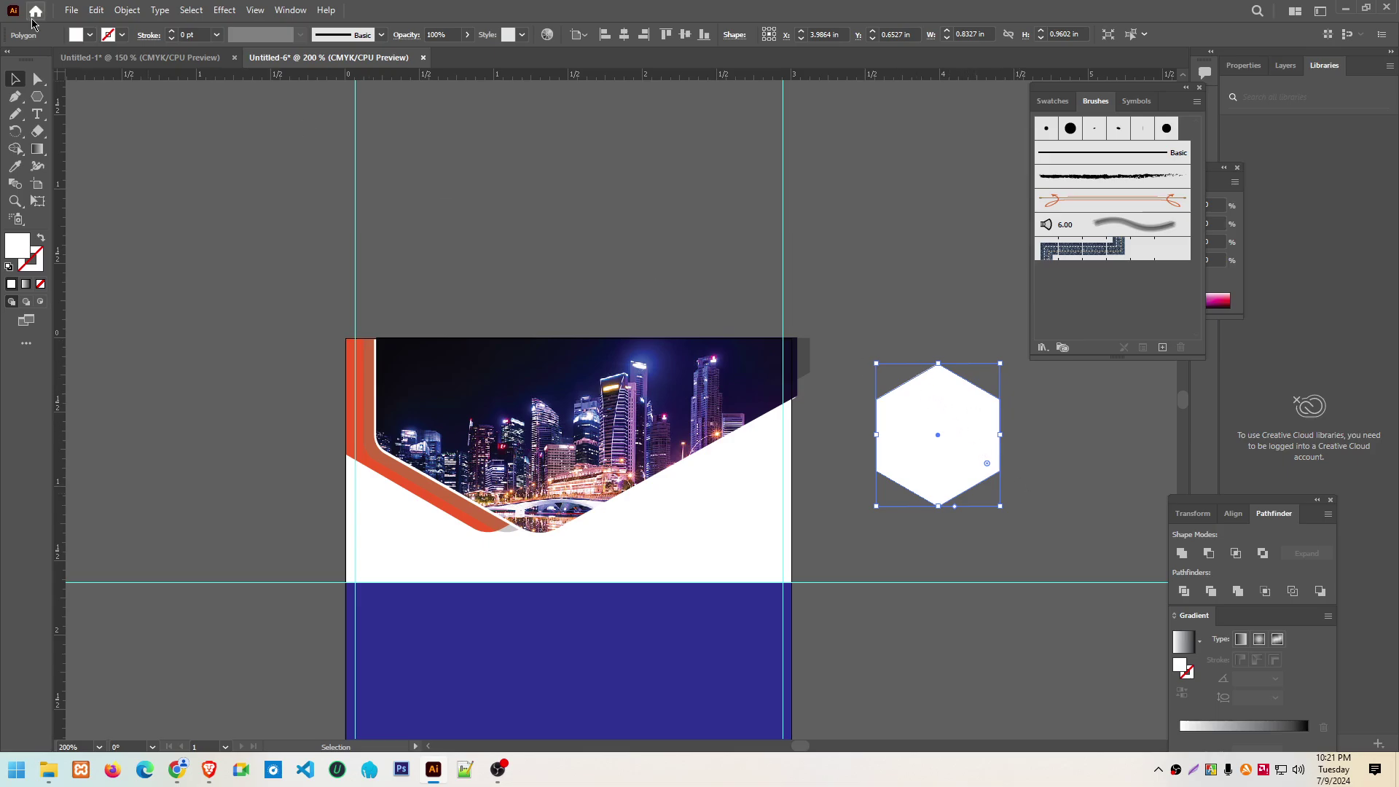
# Drag a live-corner widget inward to round all six hexagon corners, then reselect it
pyautogui.click(37, 79)
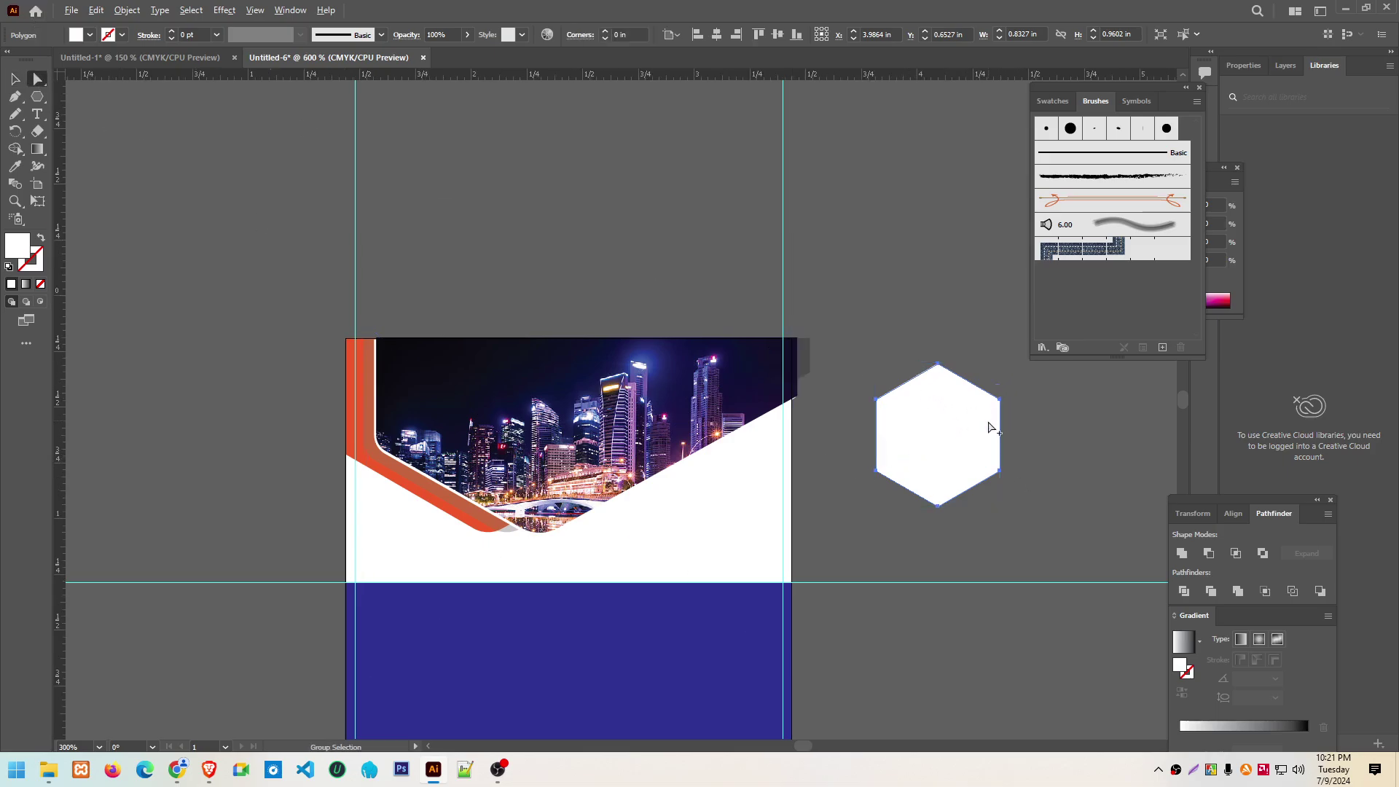
pyautogui.scroll(3, 986, 423)
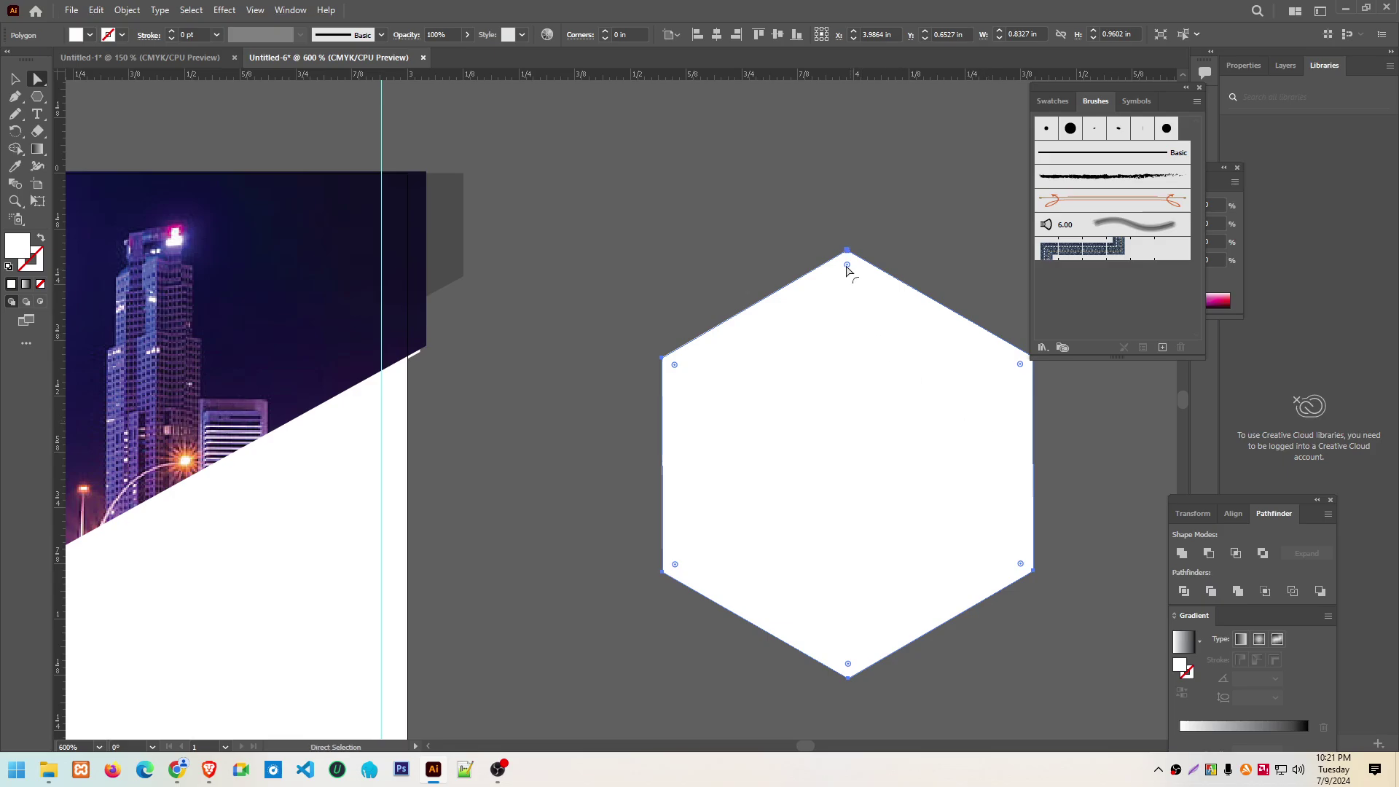
pyautogui.moveTo(847, 266); pyautogui.dragTo(848, 295)
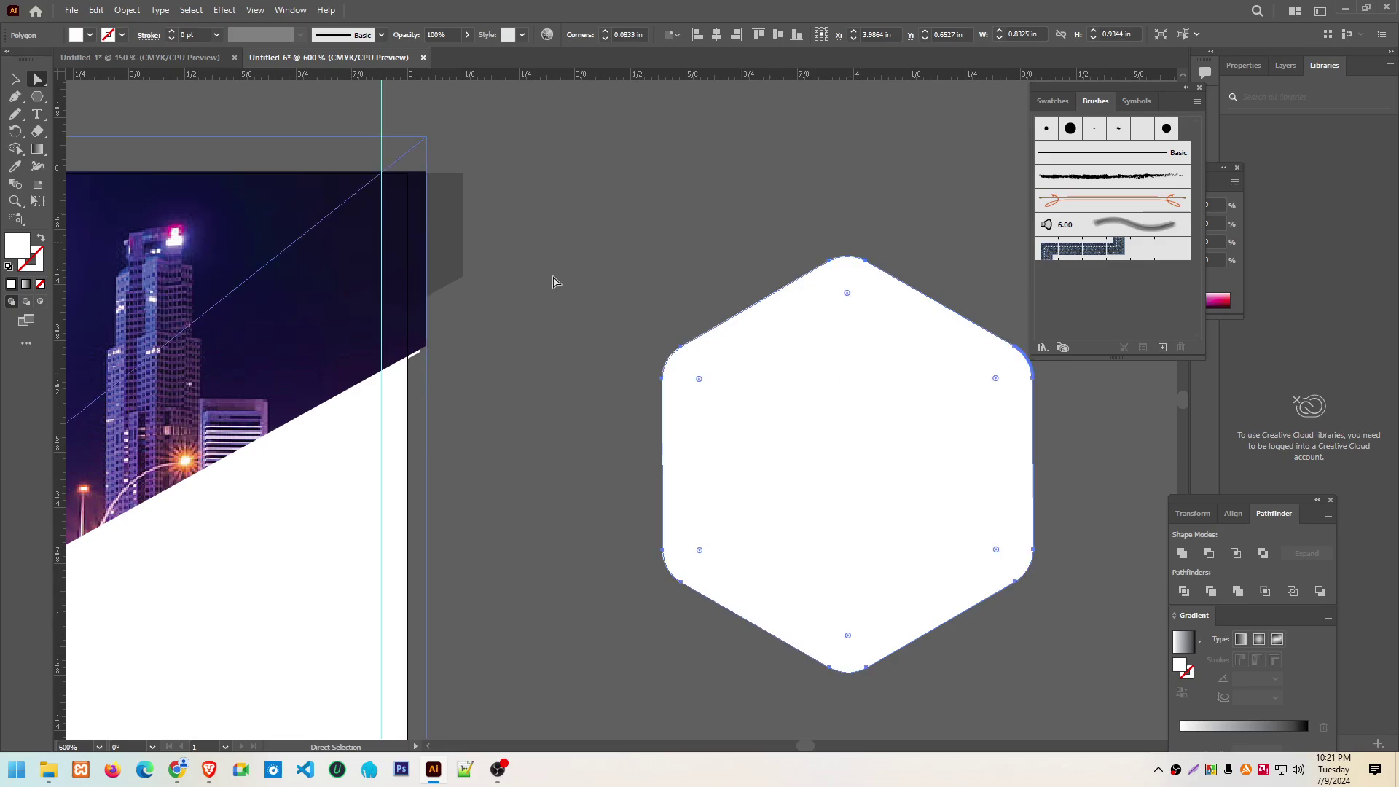
pyautogui.click(16, 79)
pyautogui.click(605, 200)
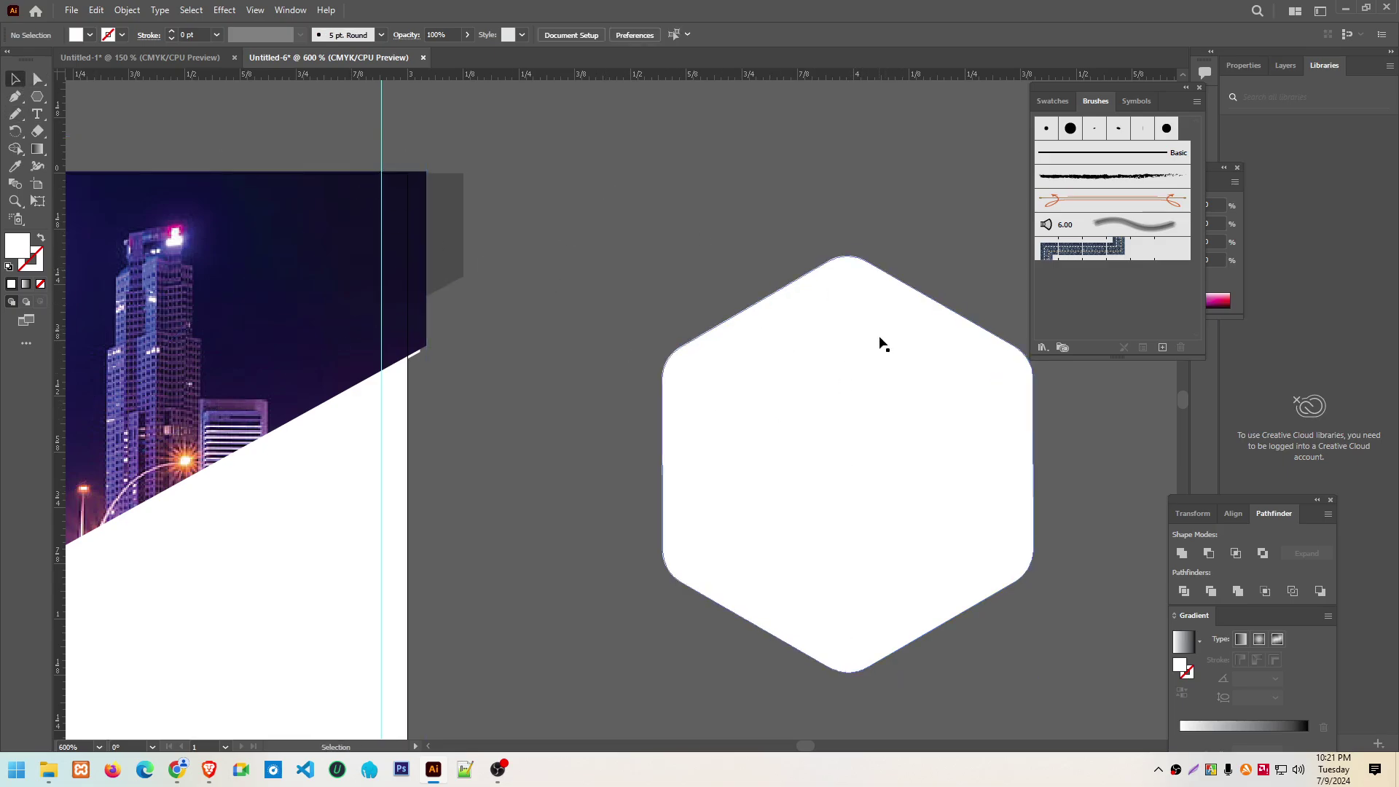
pyautogui.click(949, 472)
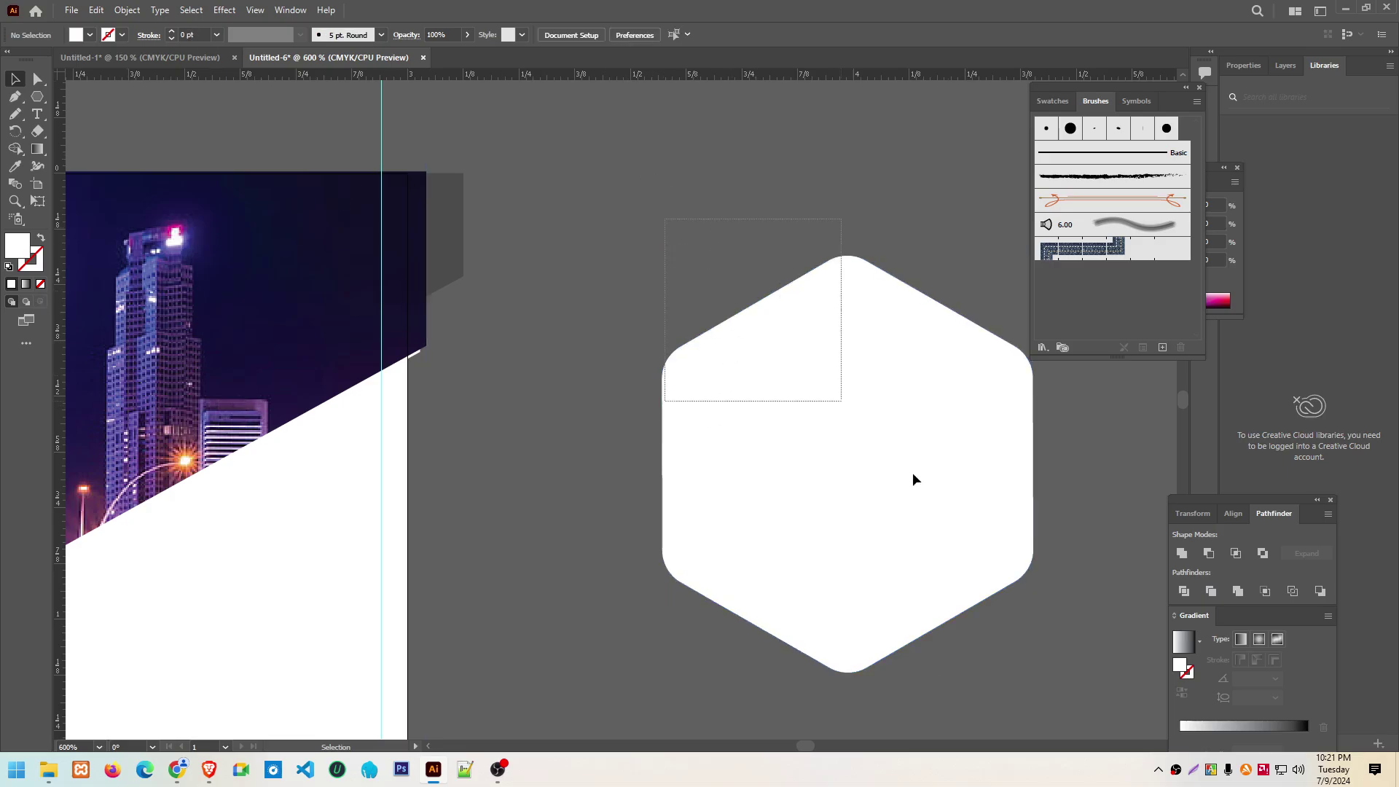
pyautogui.moveTo(627, 151); pyautogui.dragTo(908, 470)
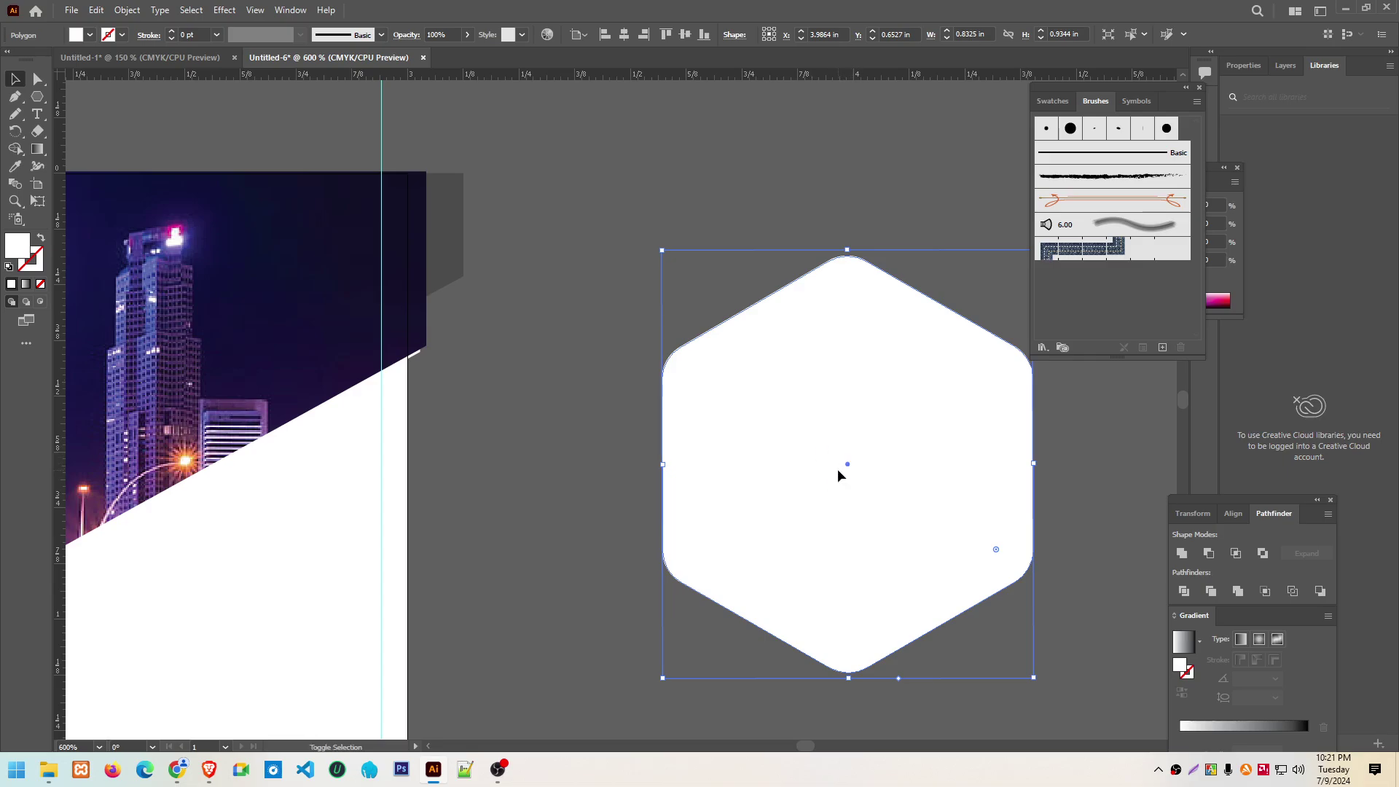
# Draw a smaller hexagon inside the white one and fill it dark blue
pyautogui.moveTo(1034, 678)
pyautogui.mouseDown()
pyautogui.moveTo(985, 599)
pyautogui.moveTo(1023, 631)
pyautogui.moveTo(971, 581)
pyautogui.moveTo(1021, 659)
pyautogui.mouseUp()
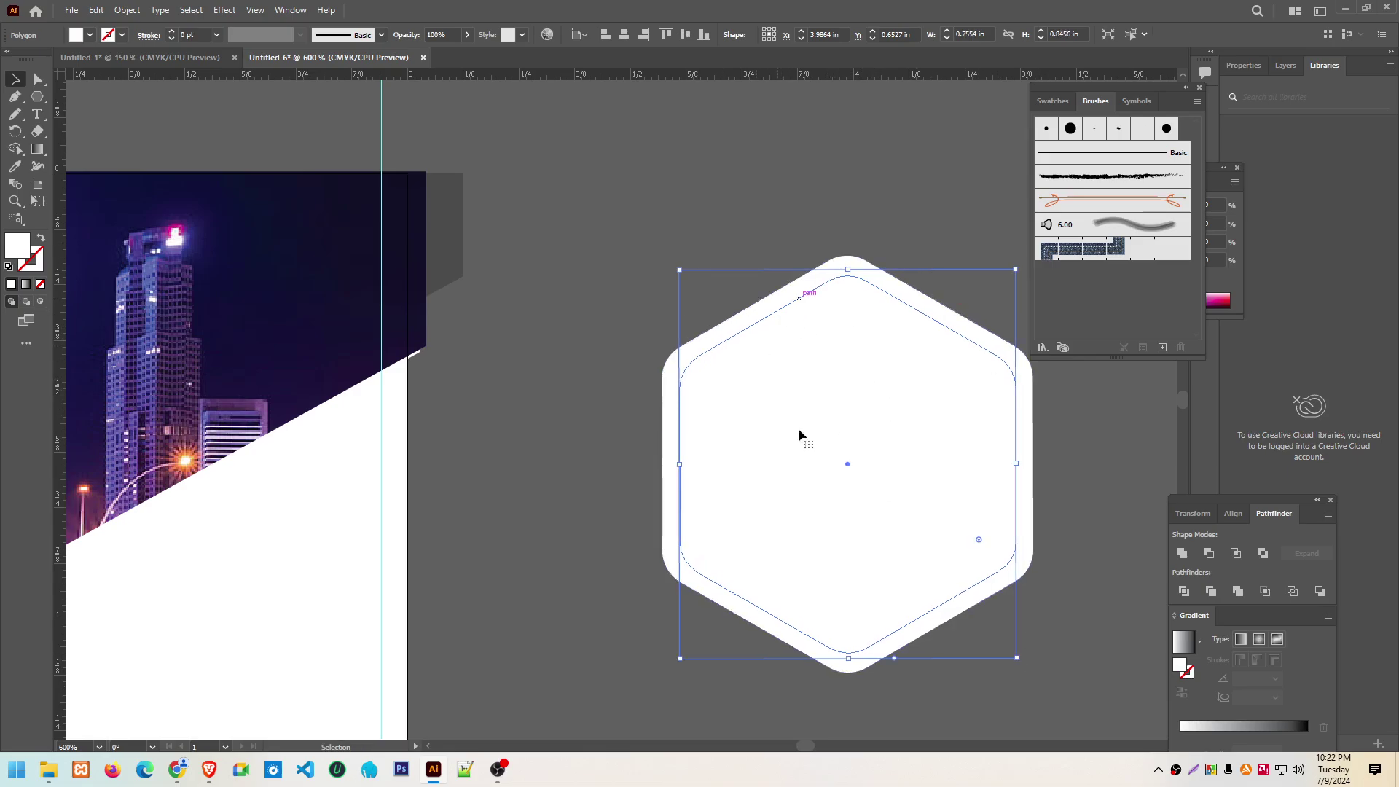
pyautogui.click(91, 37)
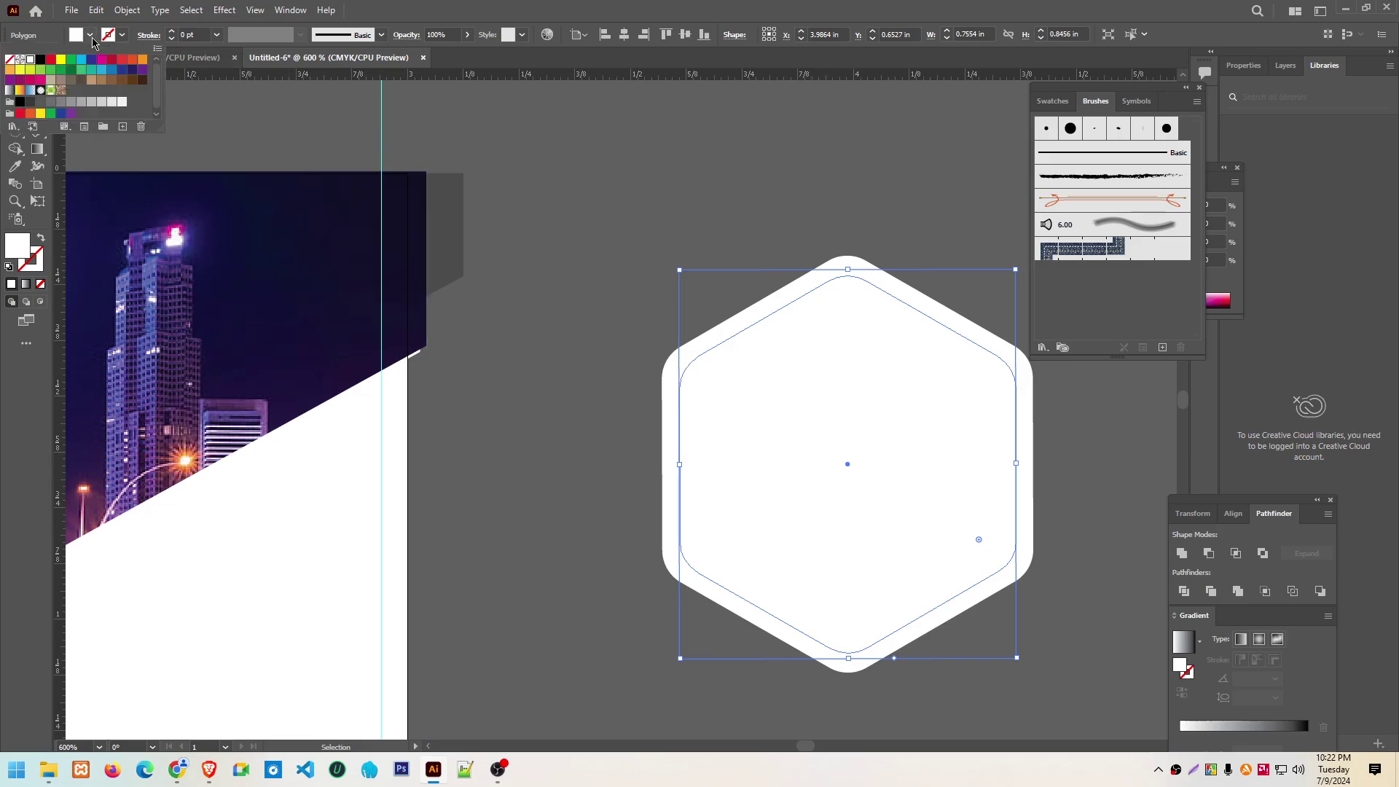
pyautogui.click(91, 60)
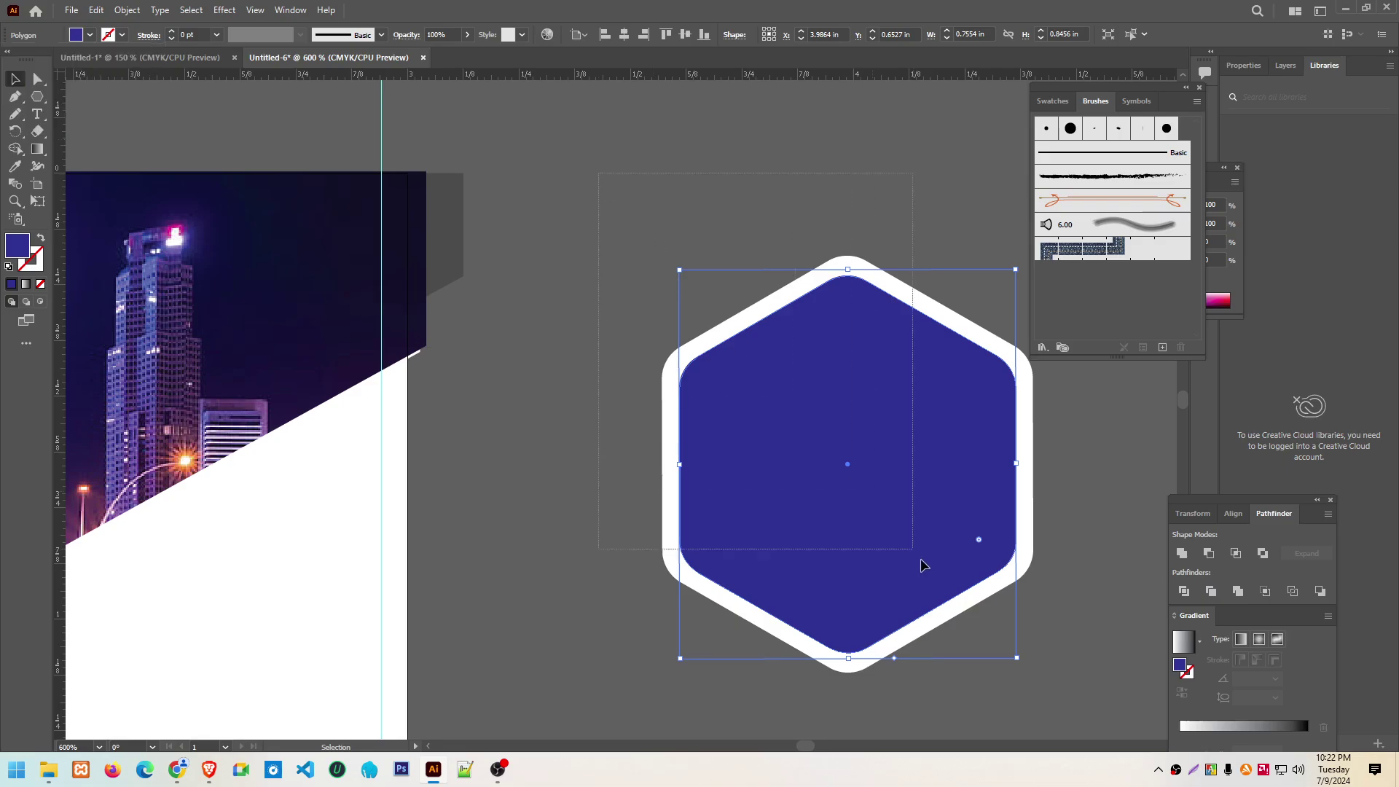
pyautogui.moveTo(600, 173); pyautogui.dragTo(924, 567)
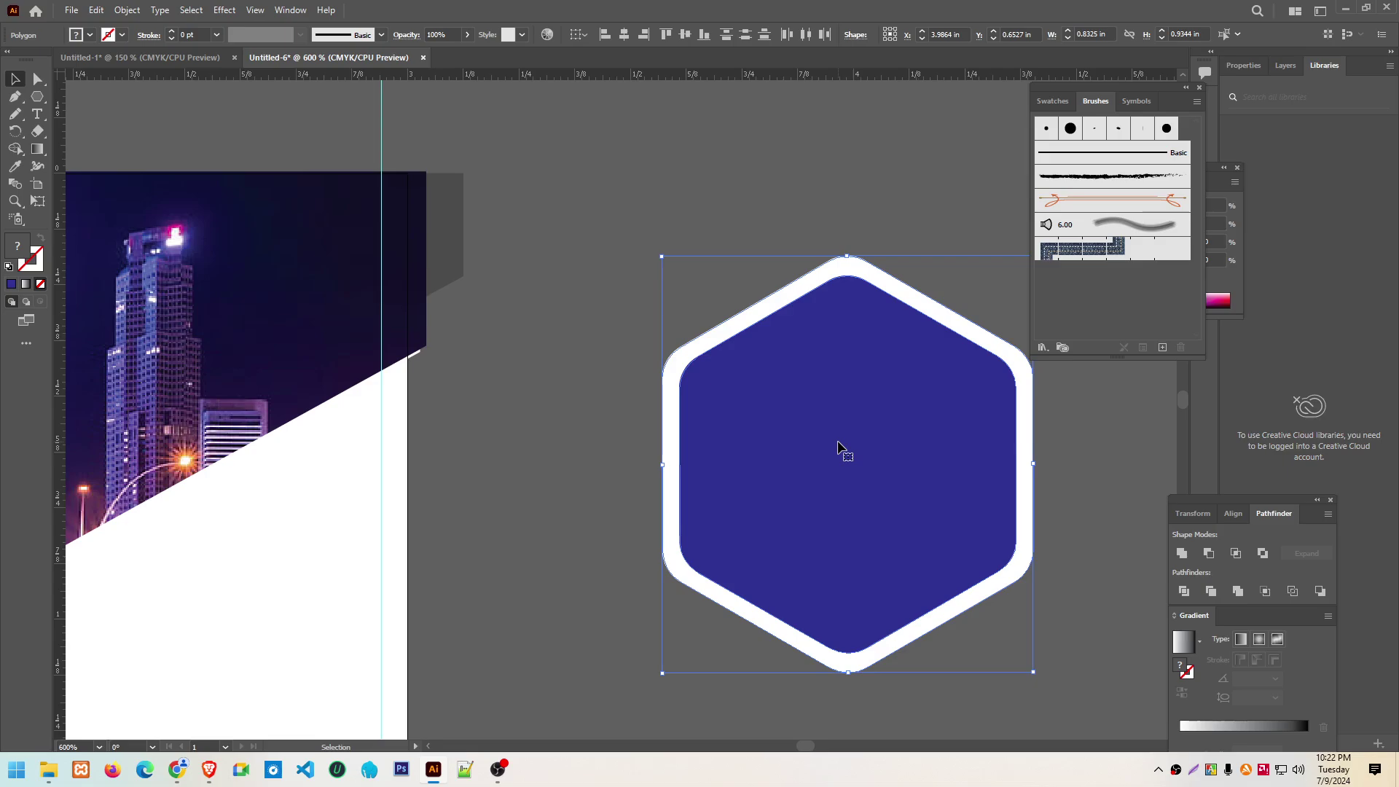
pyautogui.click(819, 406)
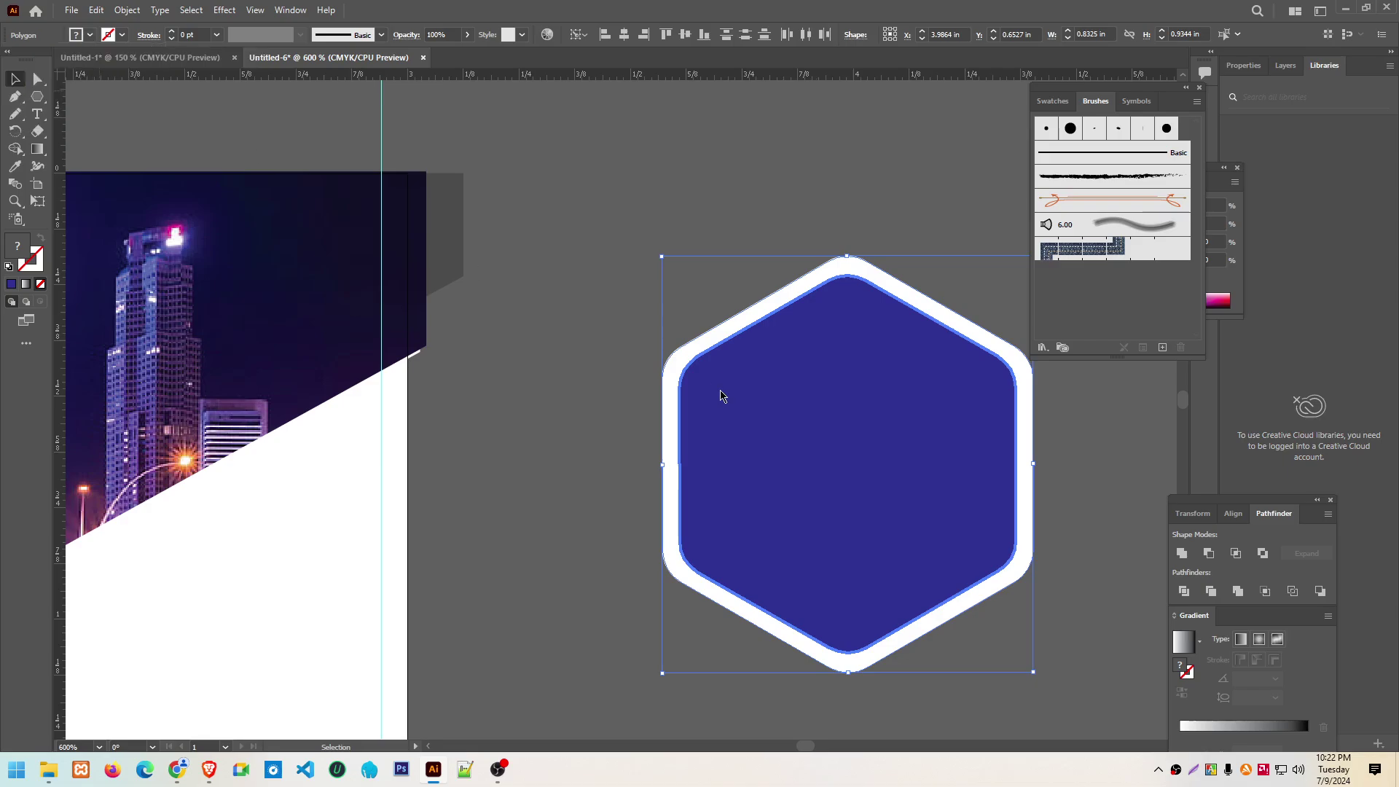
# Refill the inner hexagon red-orange, leaving a white border around it, then deselect
pyautogui.click(641, 180)
pyautogui.click(816, 400)
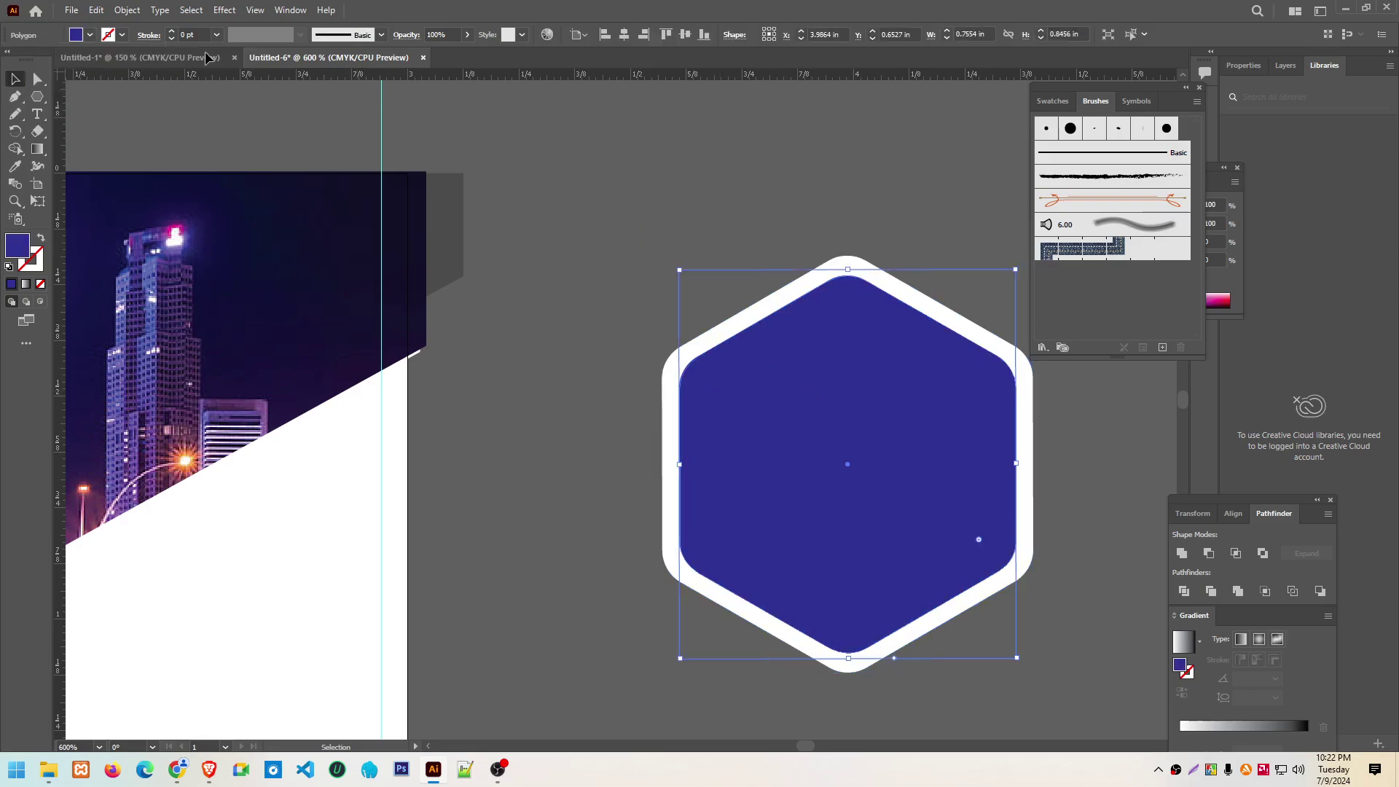
pyautogui.click(89, 35)
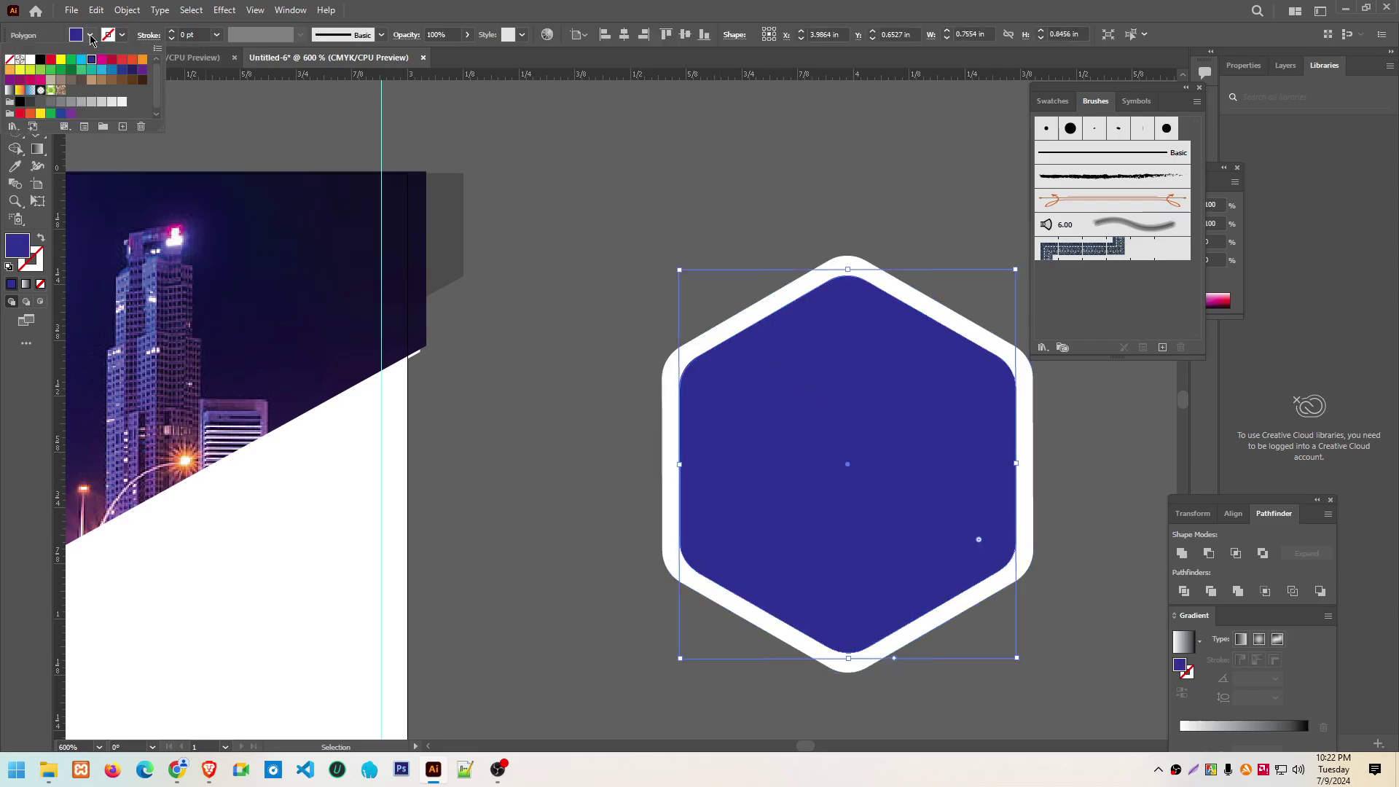
pyautogui.click(133, 60)
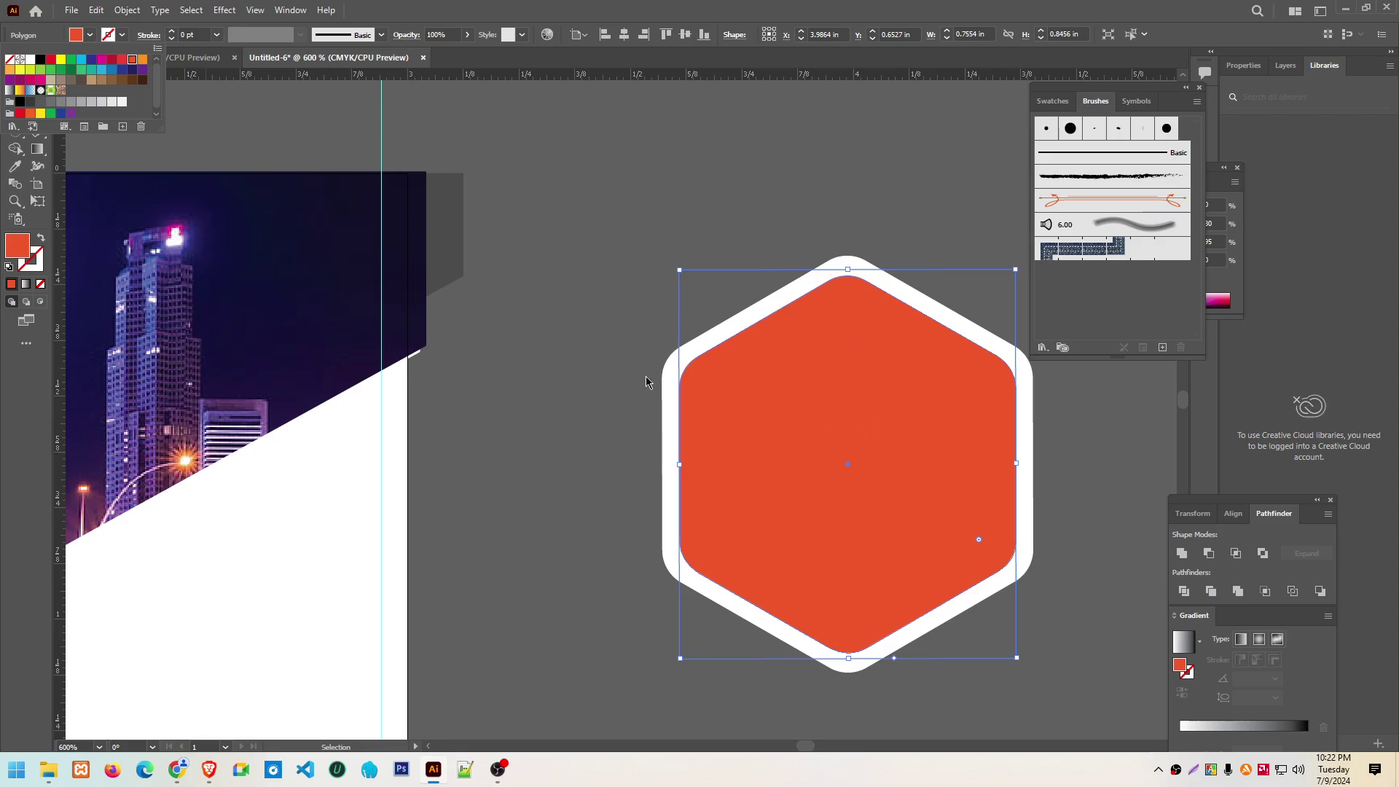
pyautogui.press('Escape')
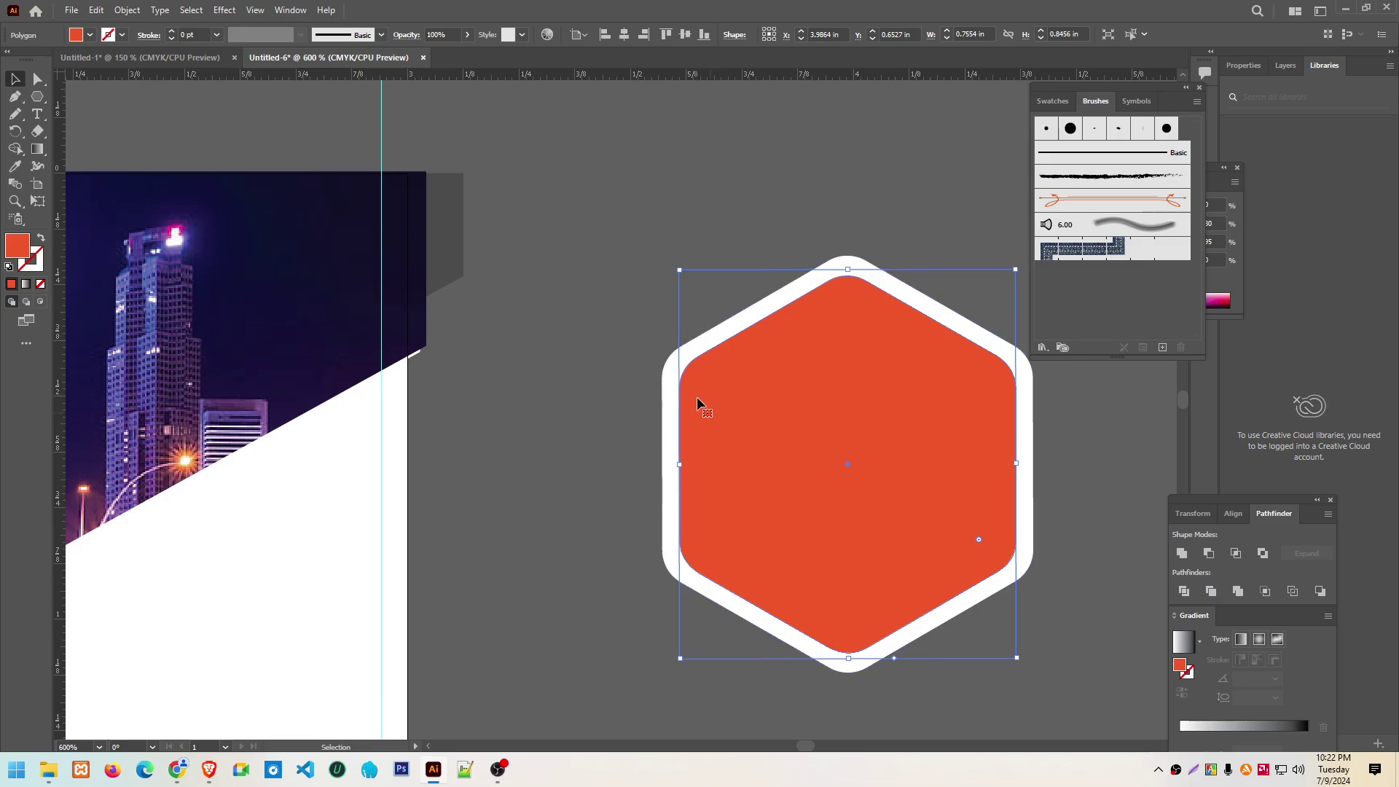
pyautogui.press('a')
pyautogui.hscroll(1, 685, 386)
pyautogui.press('v')
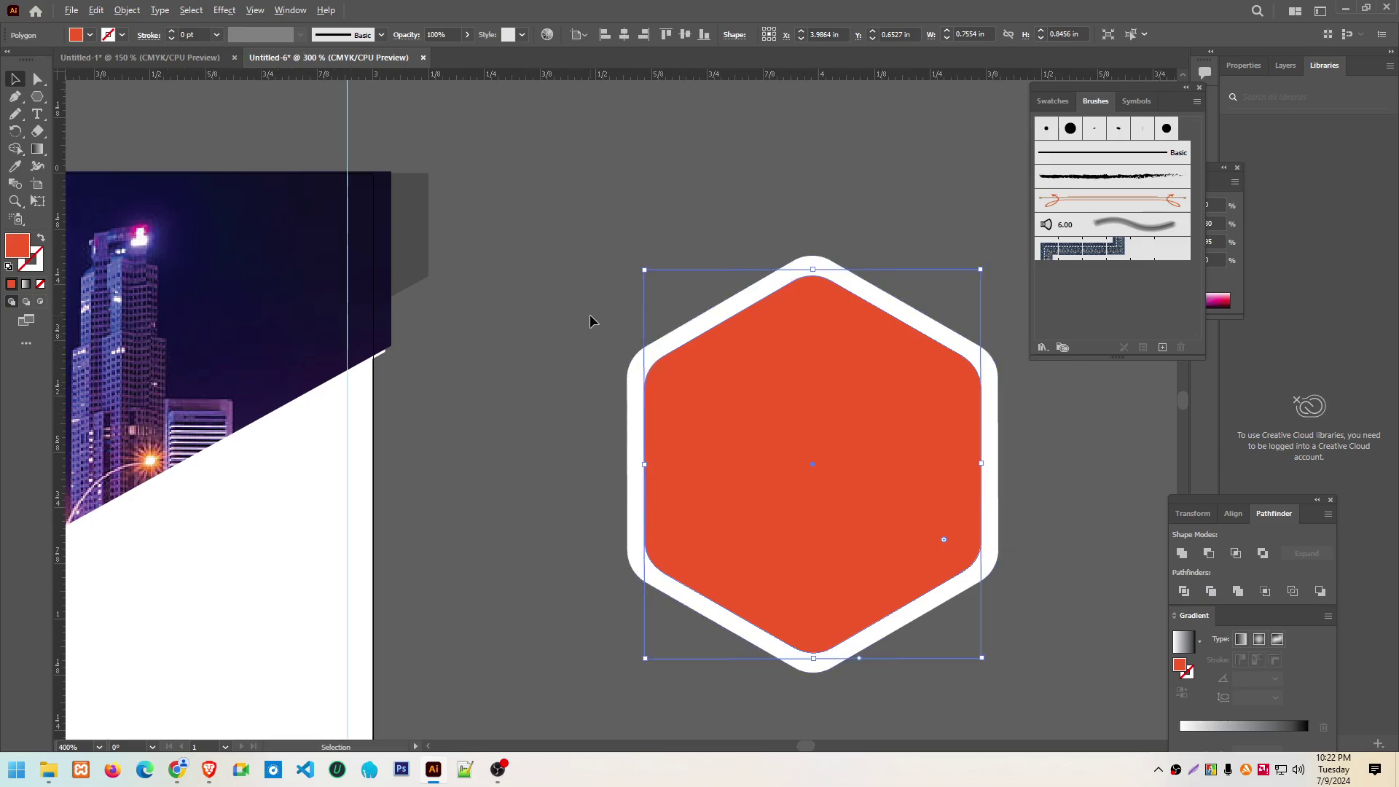
pyautogui.scroll(-3, 589, 313)
pyautogui.click(605, 231)
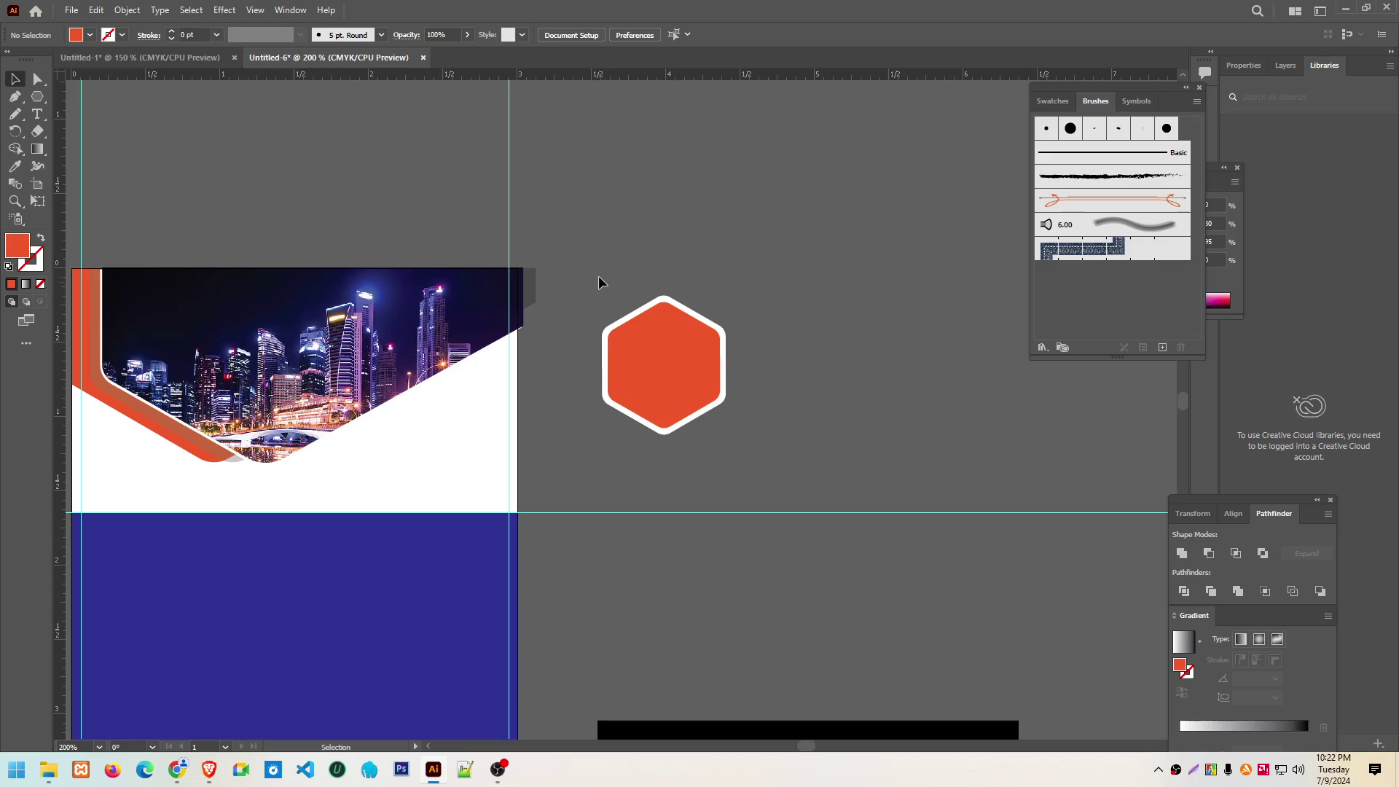
# Group the orange hexagon with its white border hexagon
pyautogui.moveTo(598, 275); pyautogui.dragTo(685, 398)
pyautogui.rightClick(648, 305)
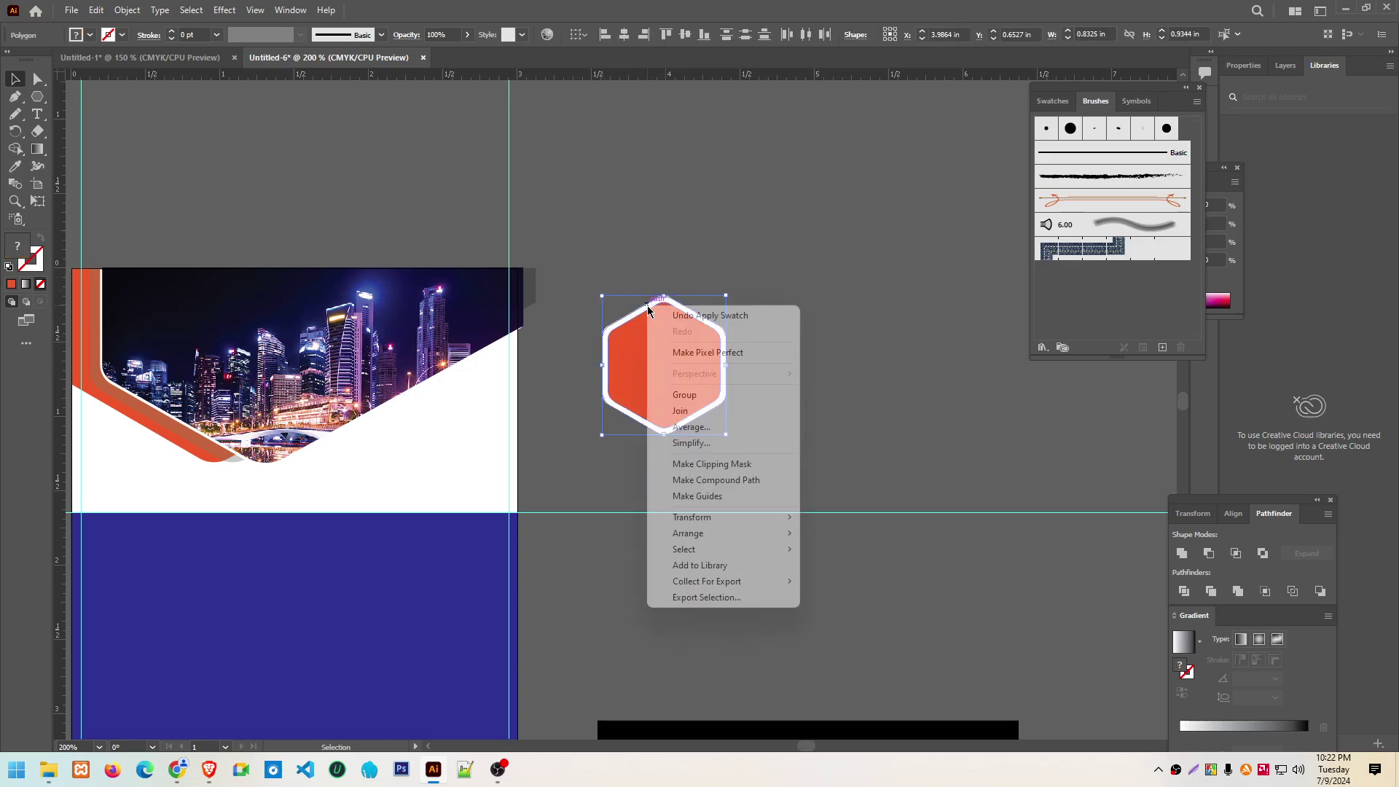
pyautogui.click(684, 395)
pyautogui.click(797, 361)
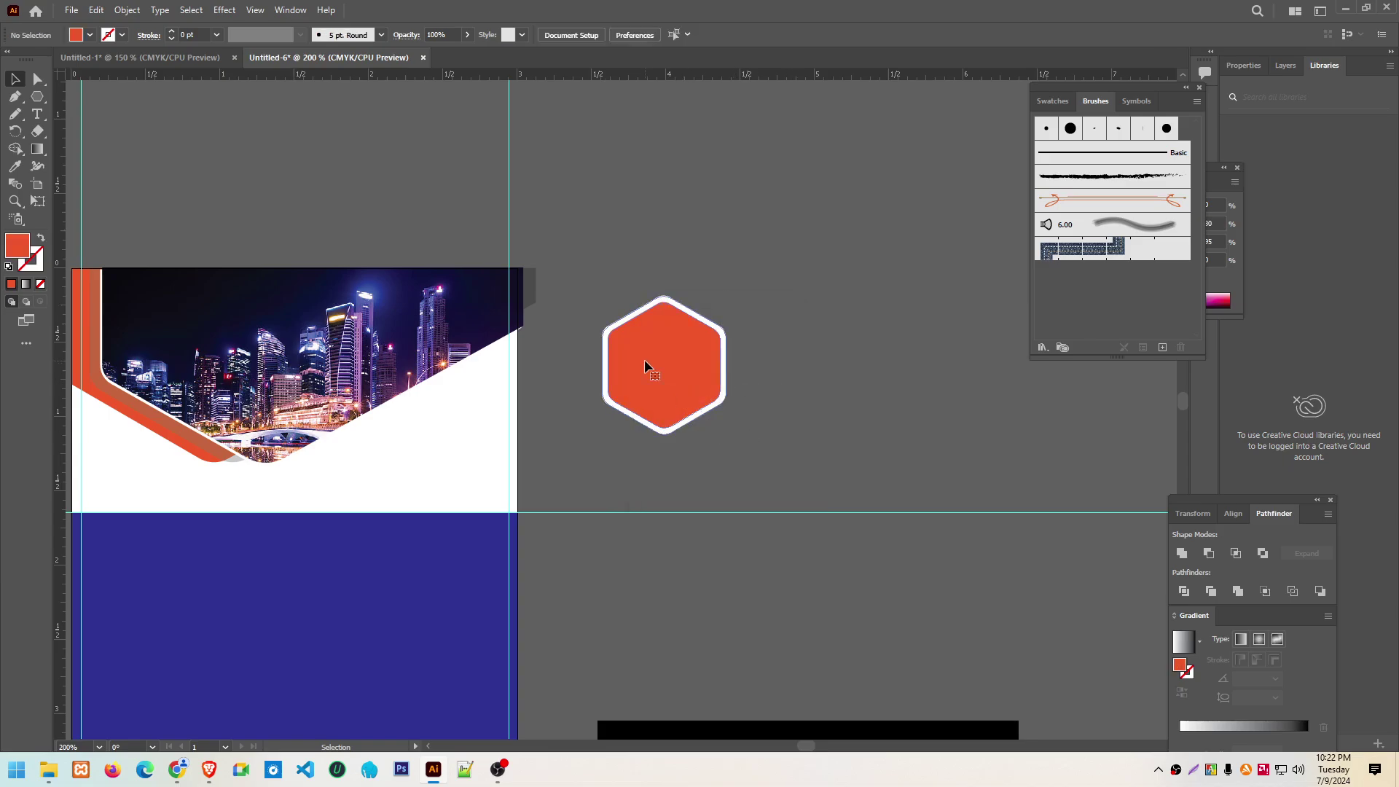
# Enlarge the hexagon group slightly and position it on the header's right side
pyautogui.moveTo(720, 313)
pyautogui.mouseDown()
pyautogui.moveTo(770, 289)
pyautogui.moveTo(800, 387)
pyautogui.moveTo(816, 384)
pyautogui.mouseUp()
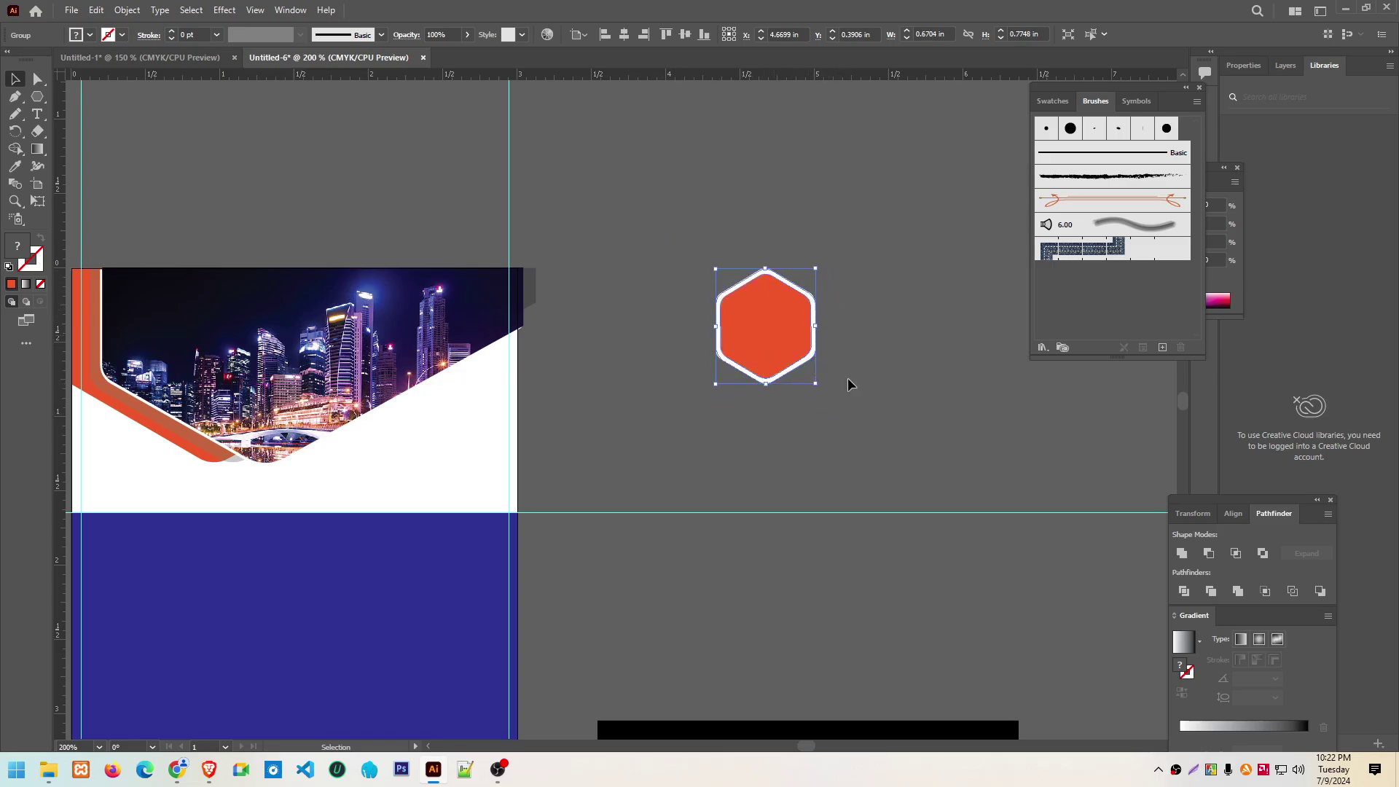
pyautogui.hotkey('ctrl', 'z')
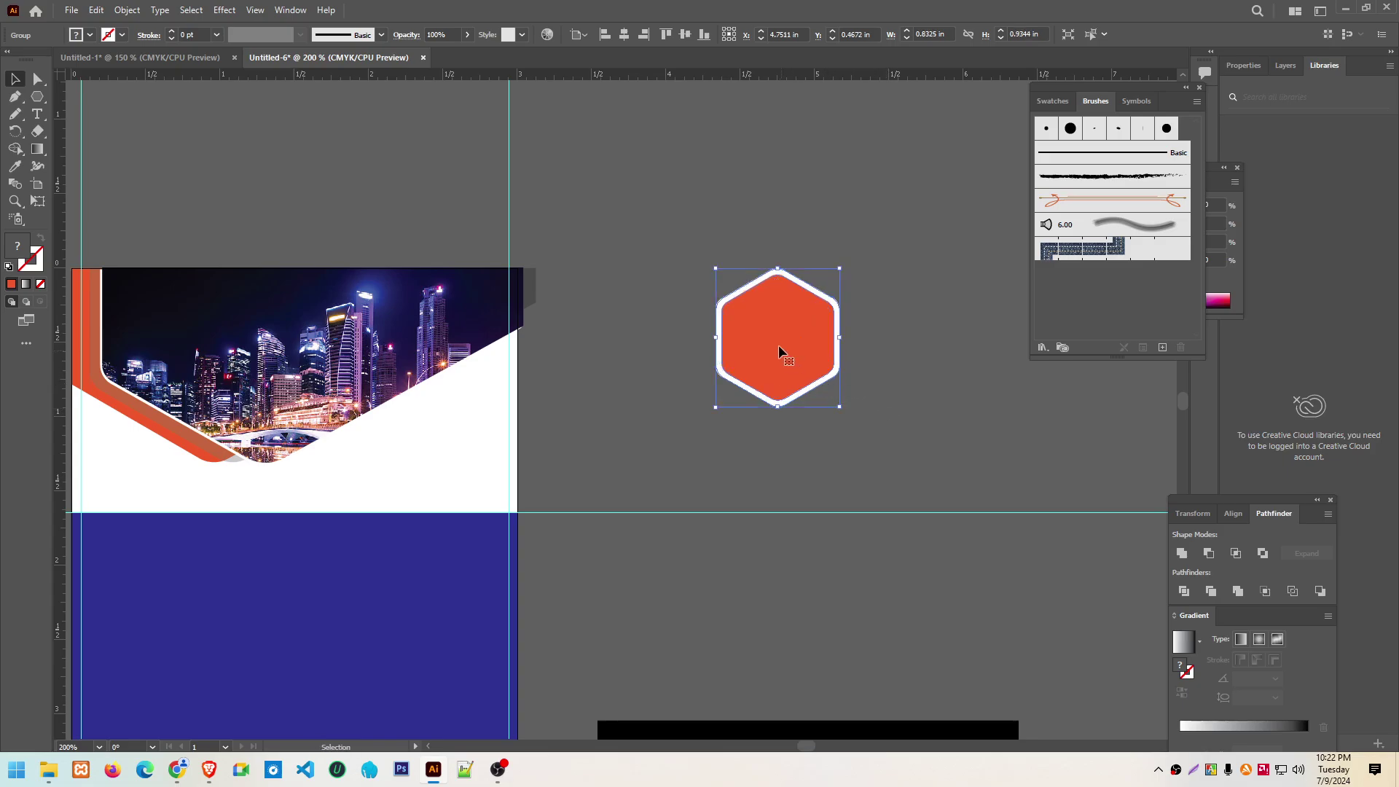
pyautogui.moveTo(776, 341)
pyautogui.mouseDown()
pyautogui.moveTo(505, 411)
pyautogui.moveTo(446, 413)
pyautogui.moveTo(449, 395)
pyautogui.moveTo(401, 422)
pyautogui.mouseUp()
pyautogui.click(646, 369)
pyautogui.click(614, 362)
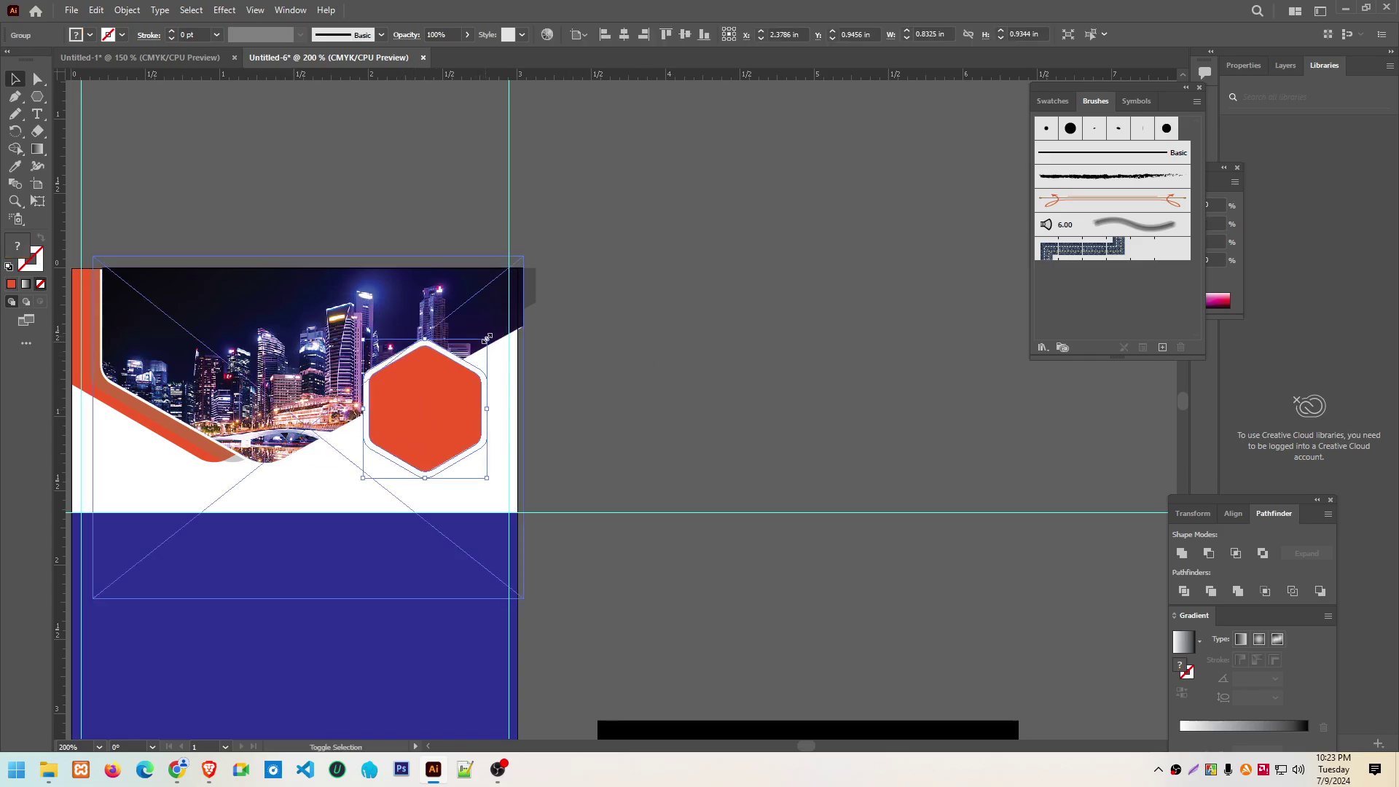
pyautogui.moveTo(487, 337); pyautogui.dragTo(498, 326)
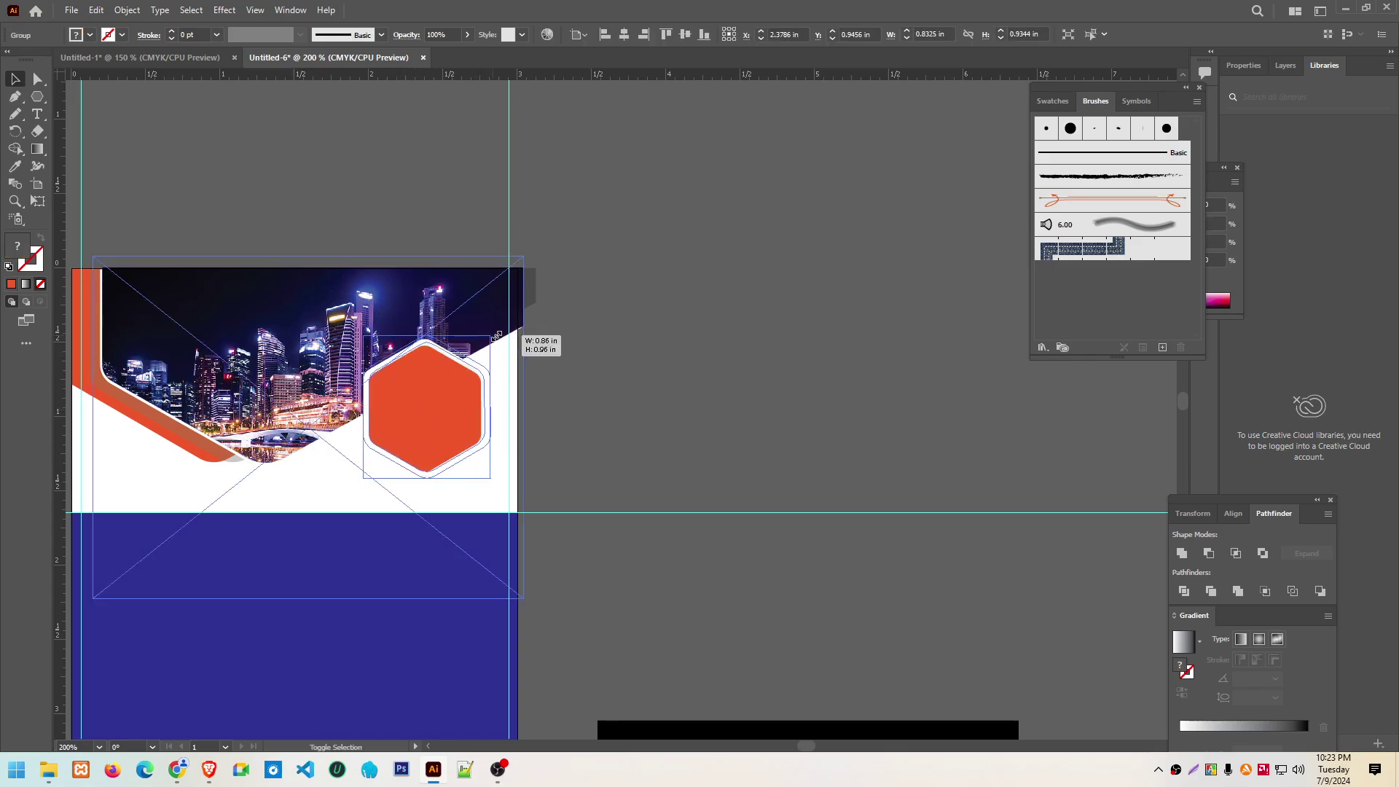
pyautogui.click(677, 375)
pyautogui.moveTo(430, 392); pyautogui.dragTo(416, 397)
pyautogui.click(691, 351)
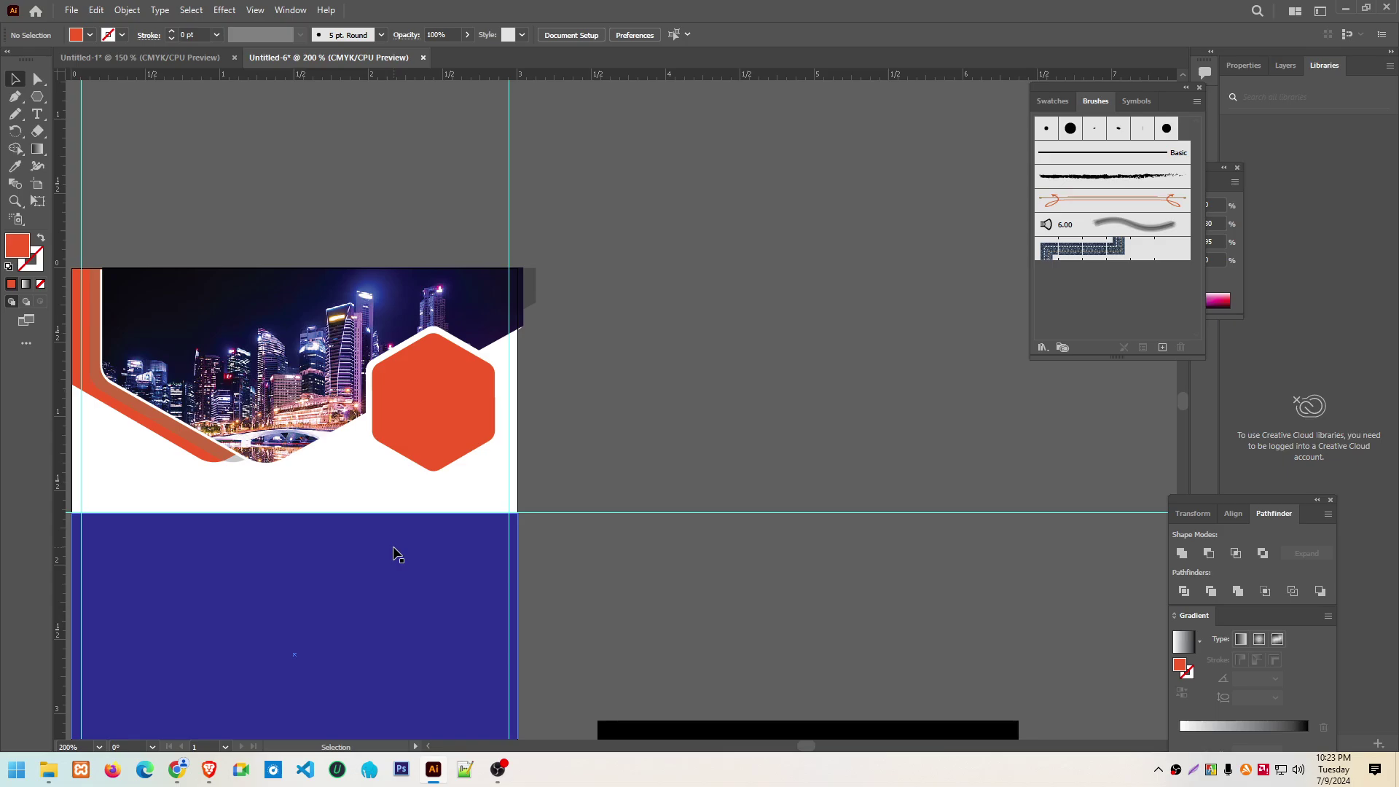
pyautogui.click(442, 382)
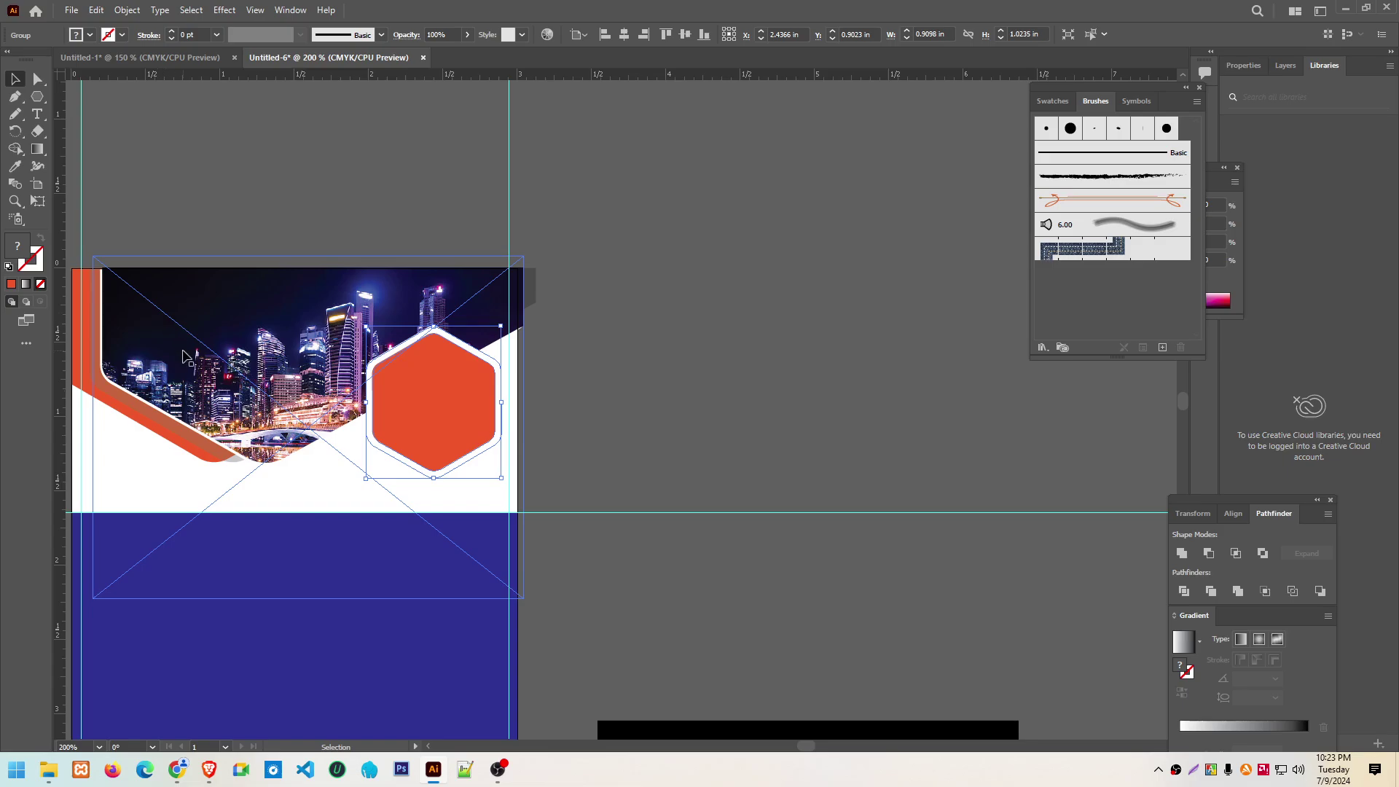
# Add a '2024' text object inside the orange hexagon
pyautogui.click(37, 114)
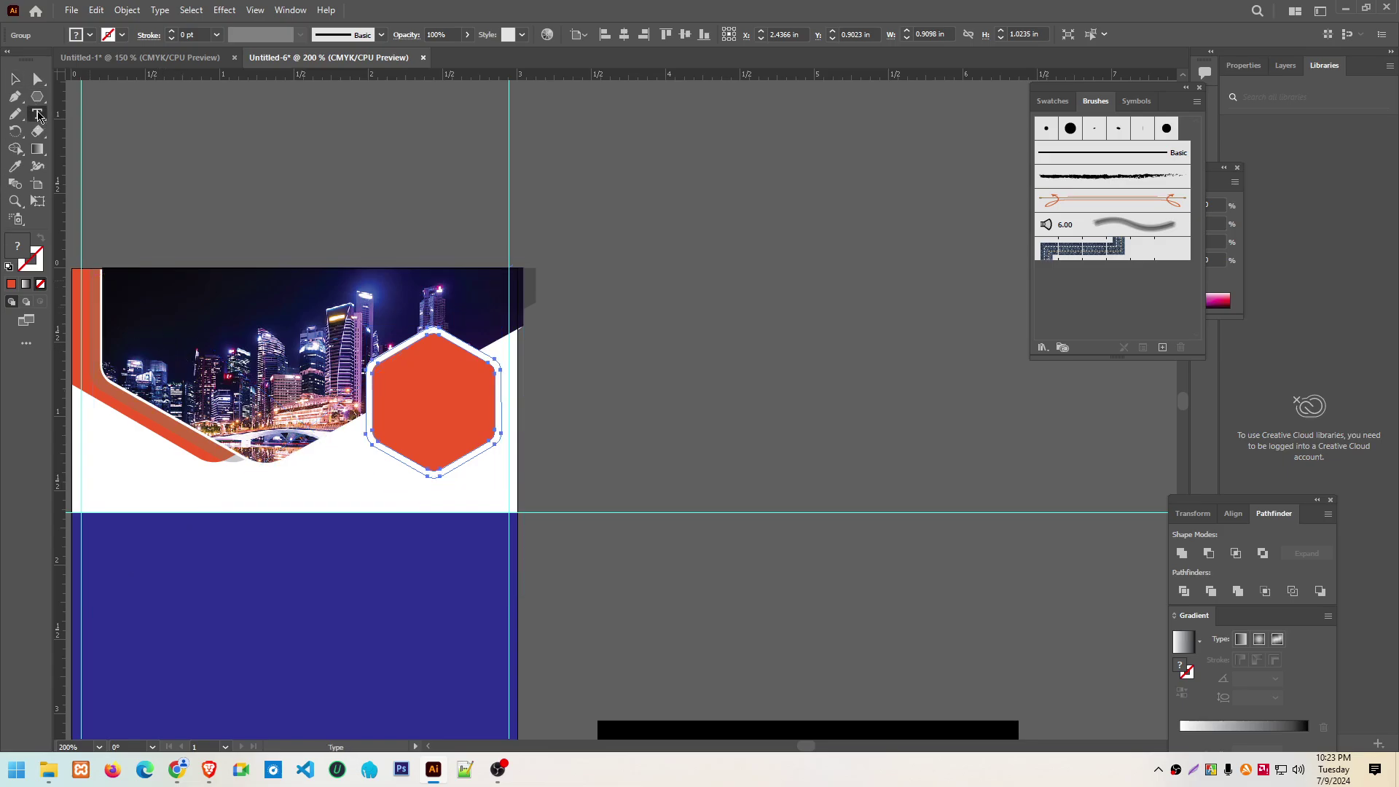
pyautogui.click(410, 380)
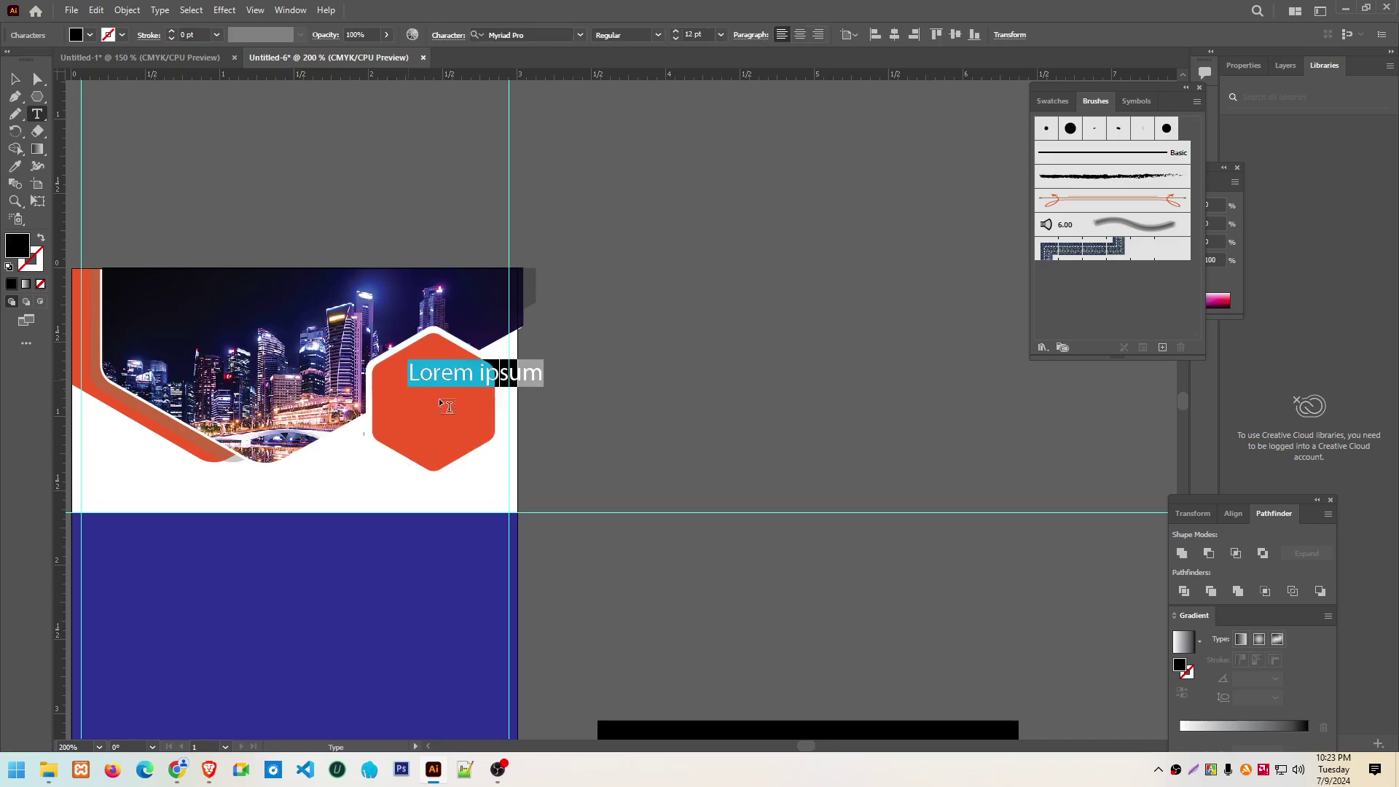
pyautogui.write('202')
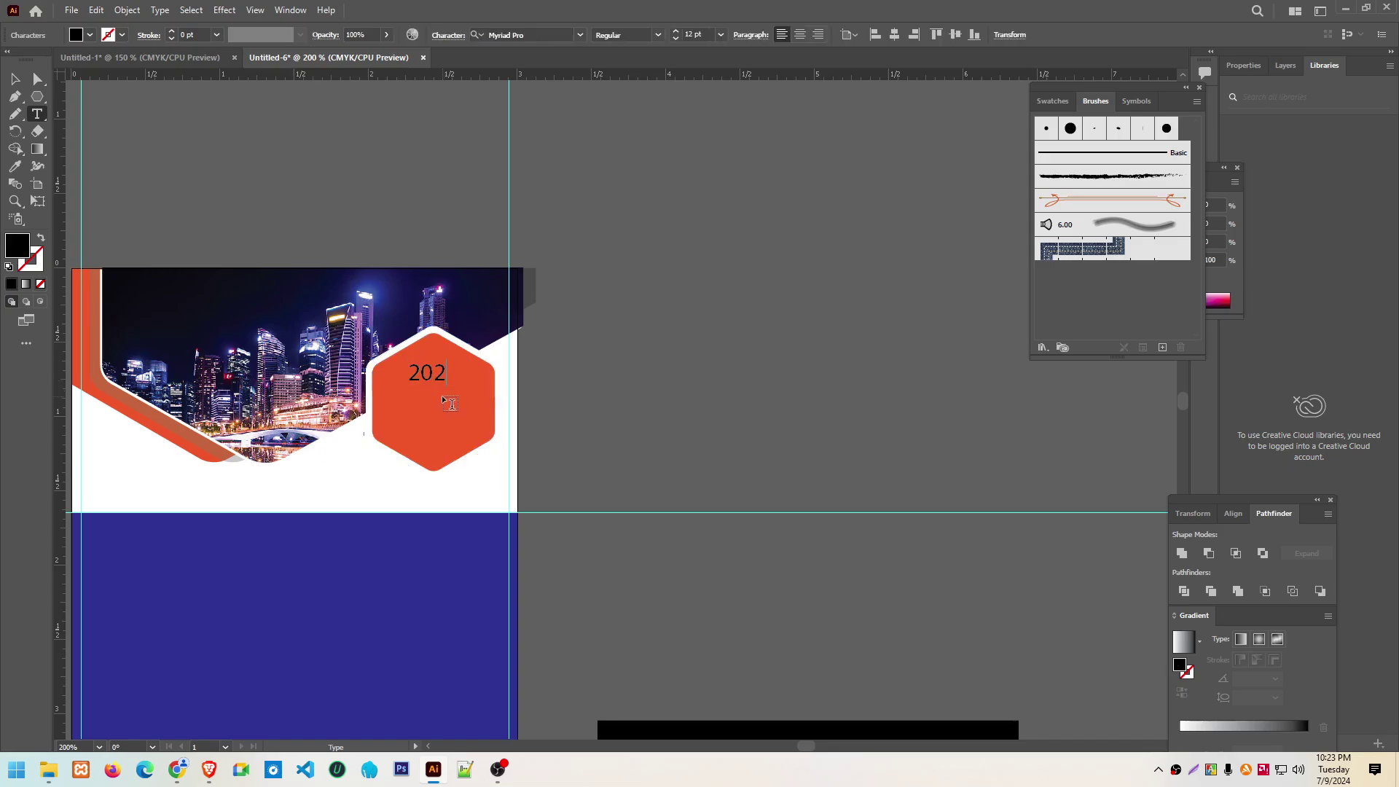
pyautogui.write('4')
pyautogui.press('Escape')
# Make the 2024 text white and select its characters
pyautogui.doubleClick(437, 375)
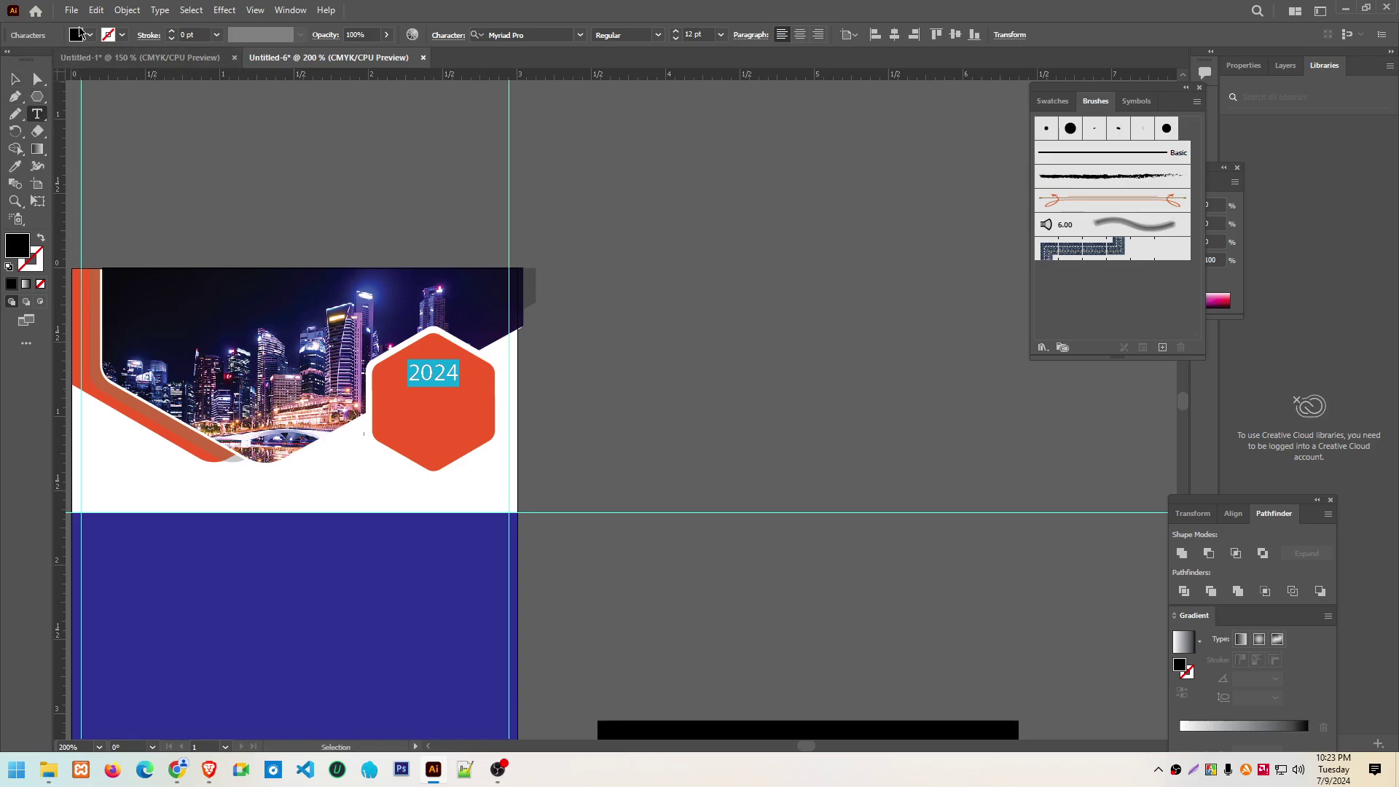
pyautogui.click(89, 35)
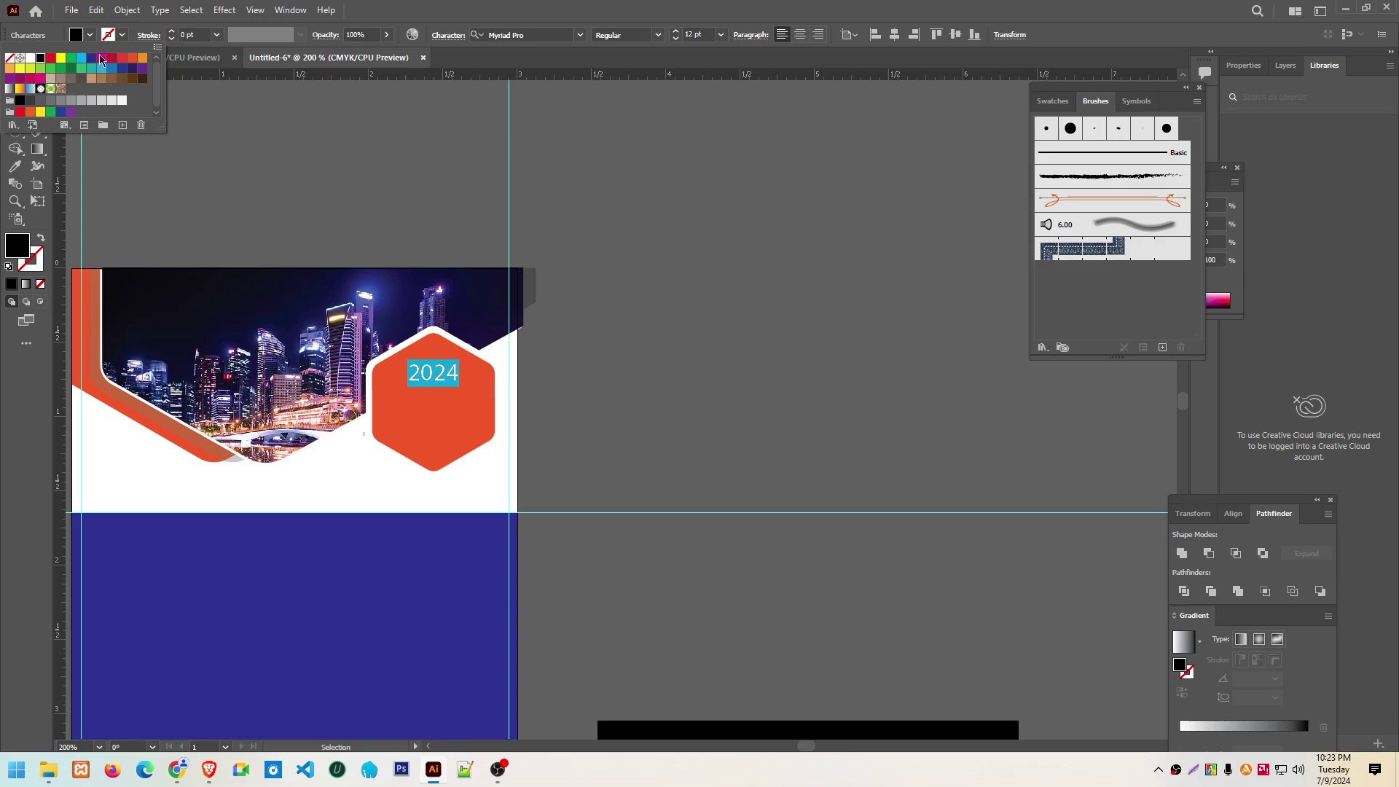
pyautogui.click(129, 101)
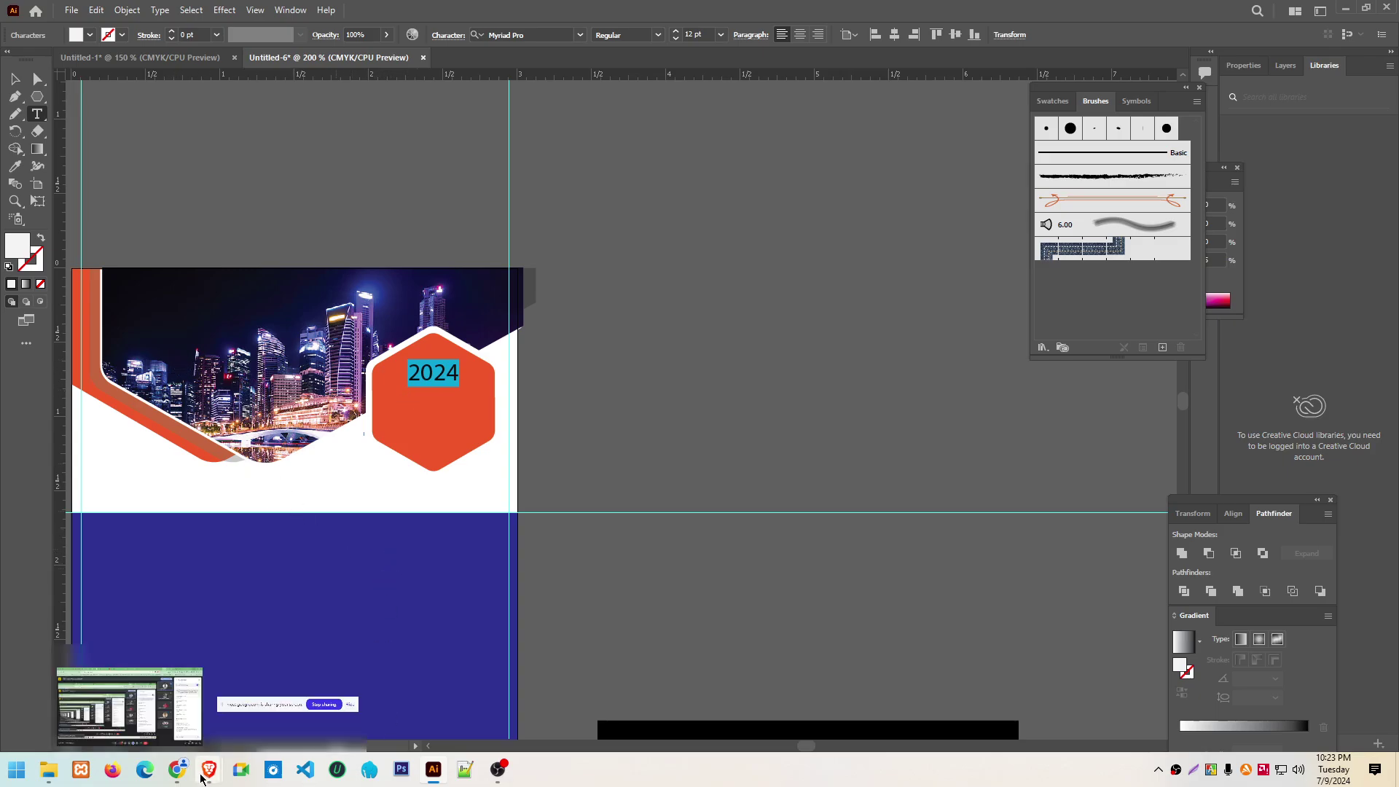
pyautogui.moveTo(209, 770)
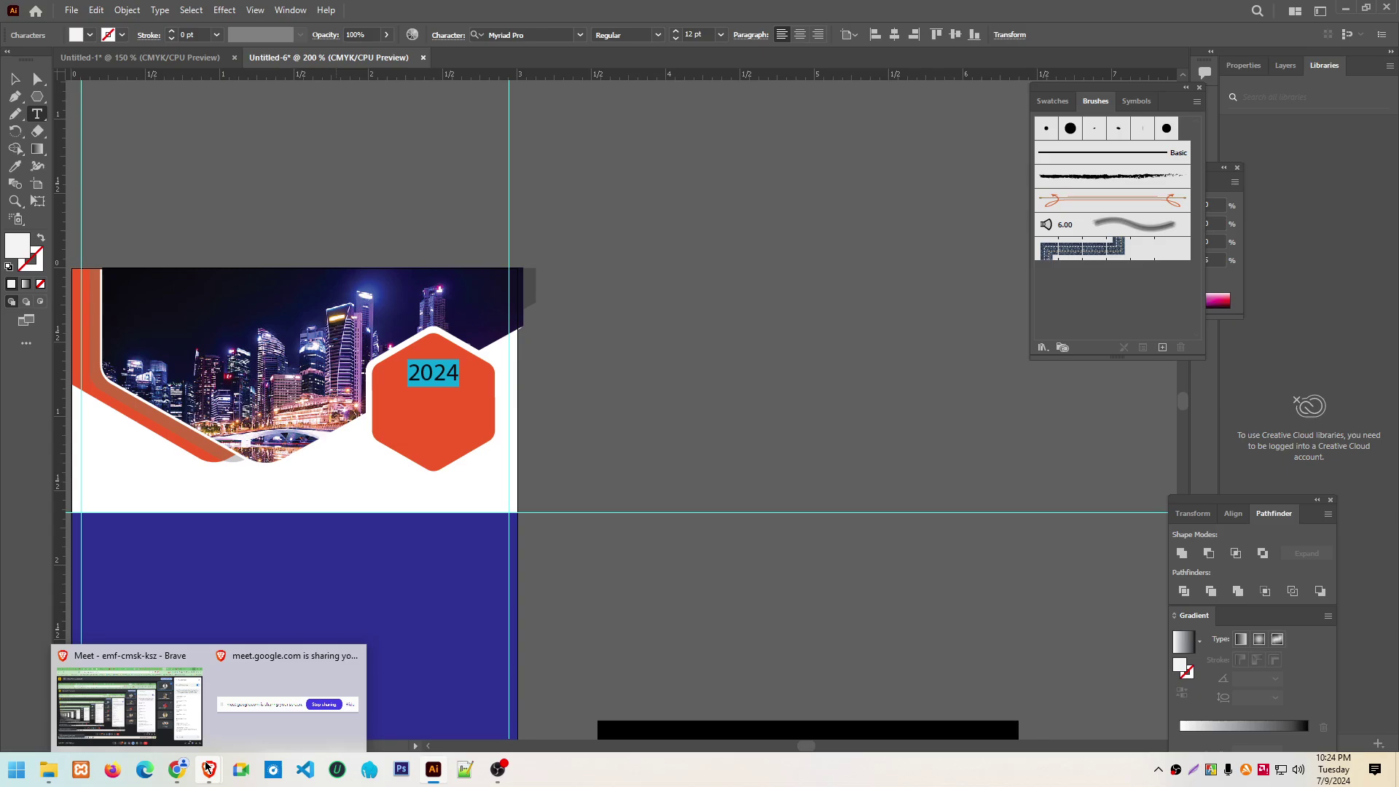
pyautogui.click(581, 560)
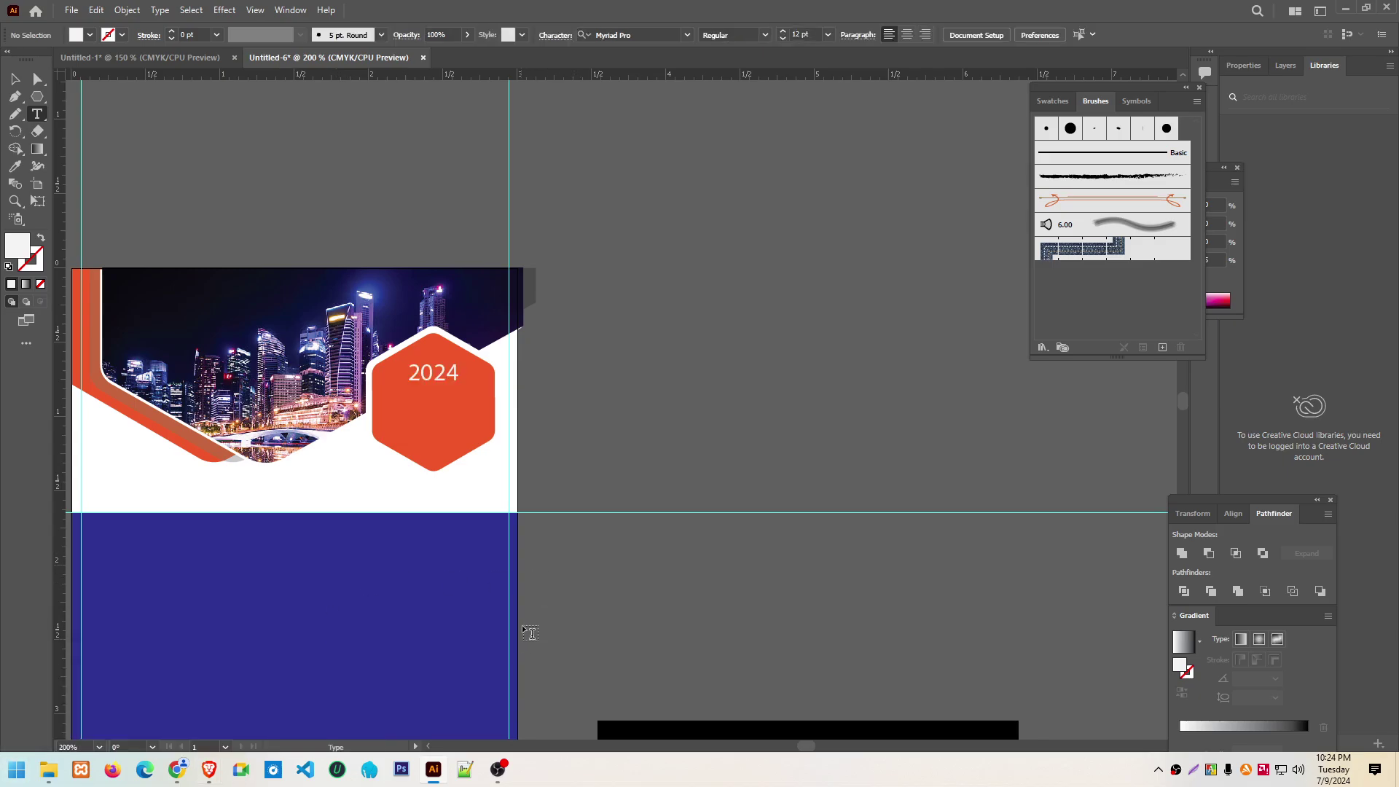
pyautogui.click(436, 377)
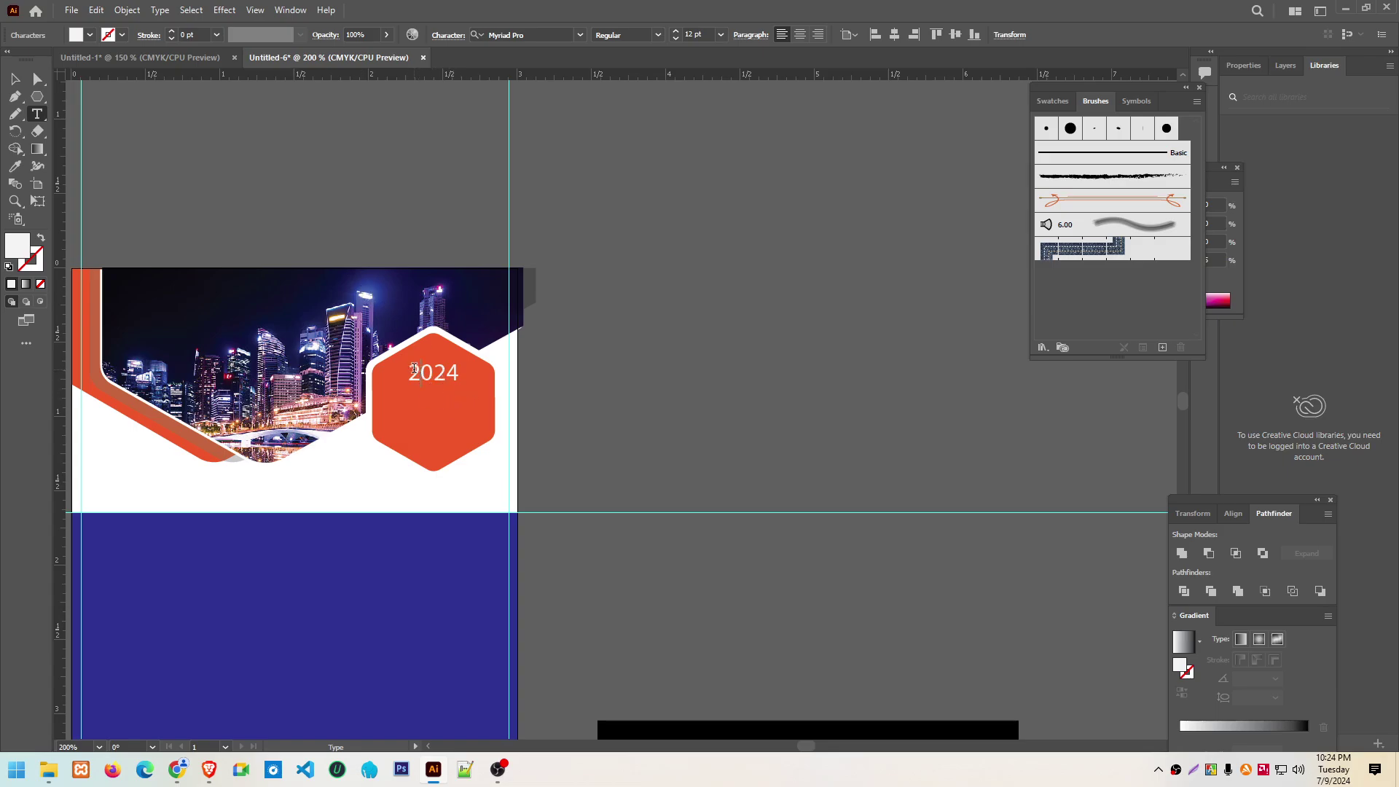
pyautogui.moveTo(408, 372); pyautogui.dragTo(460, 373)
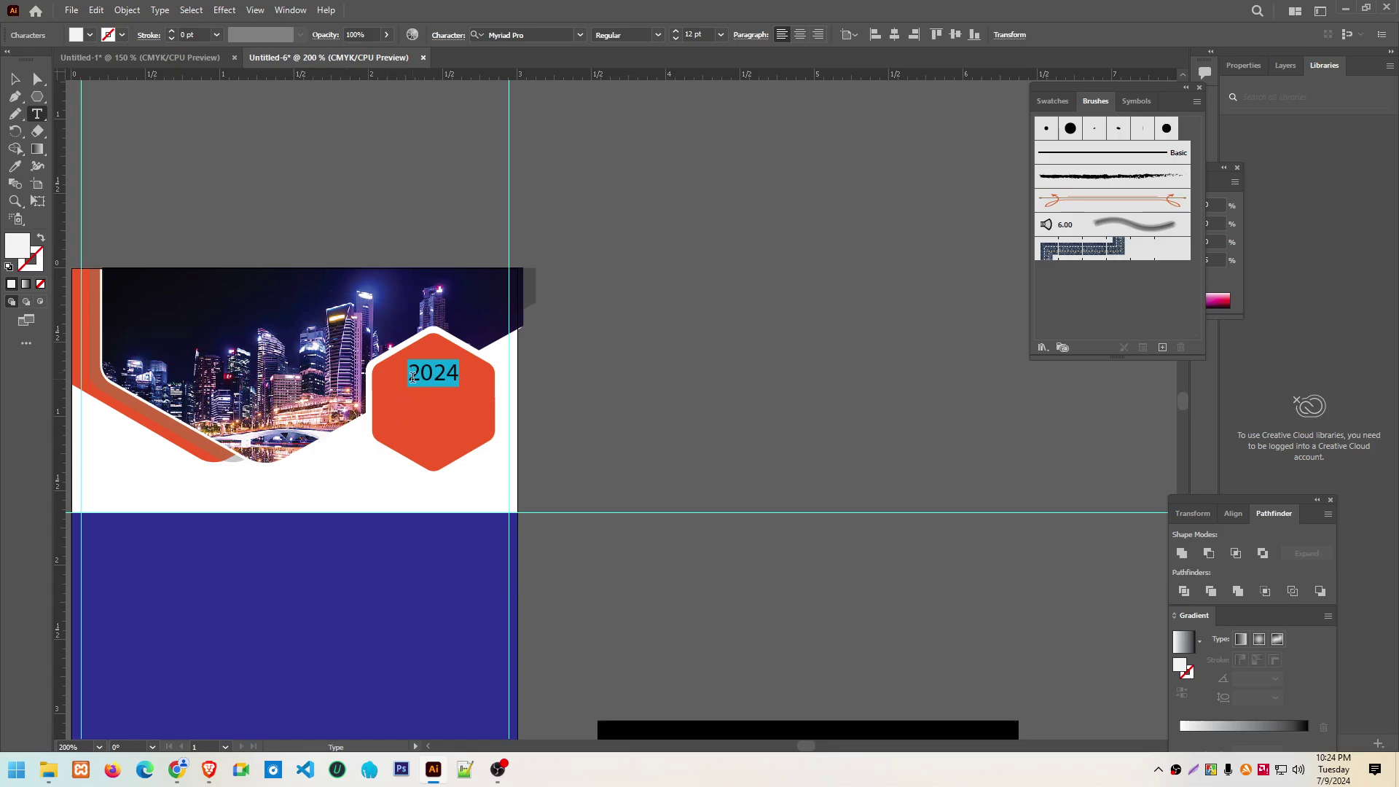
pyautogui.click(516, 33)
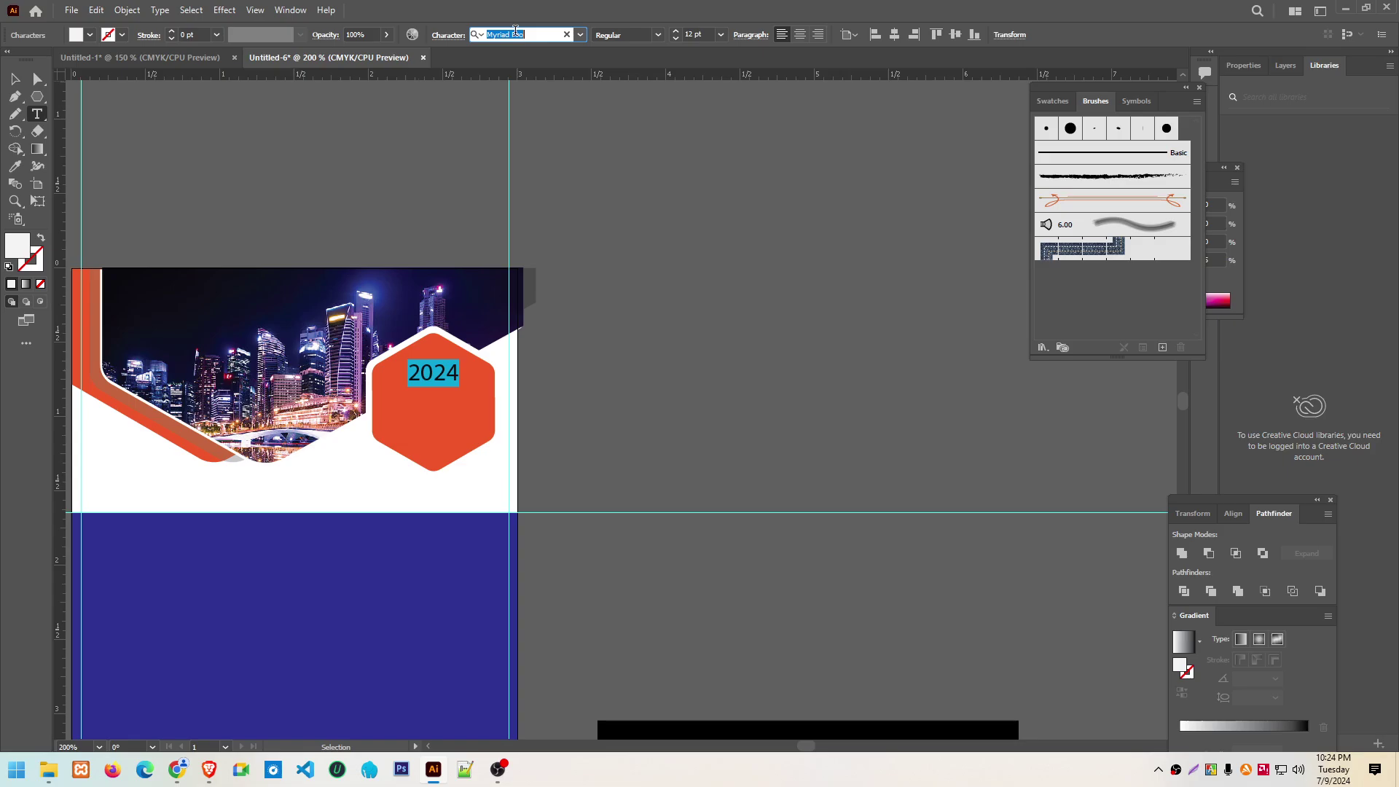
# Set the 2024 text's font to Nueva Std Bold
pyautogui.press('Down')
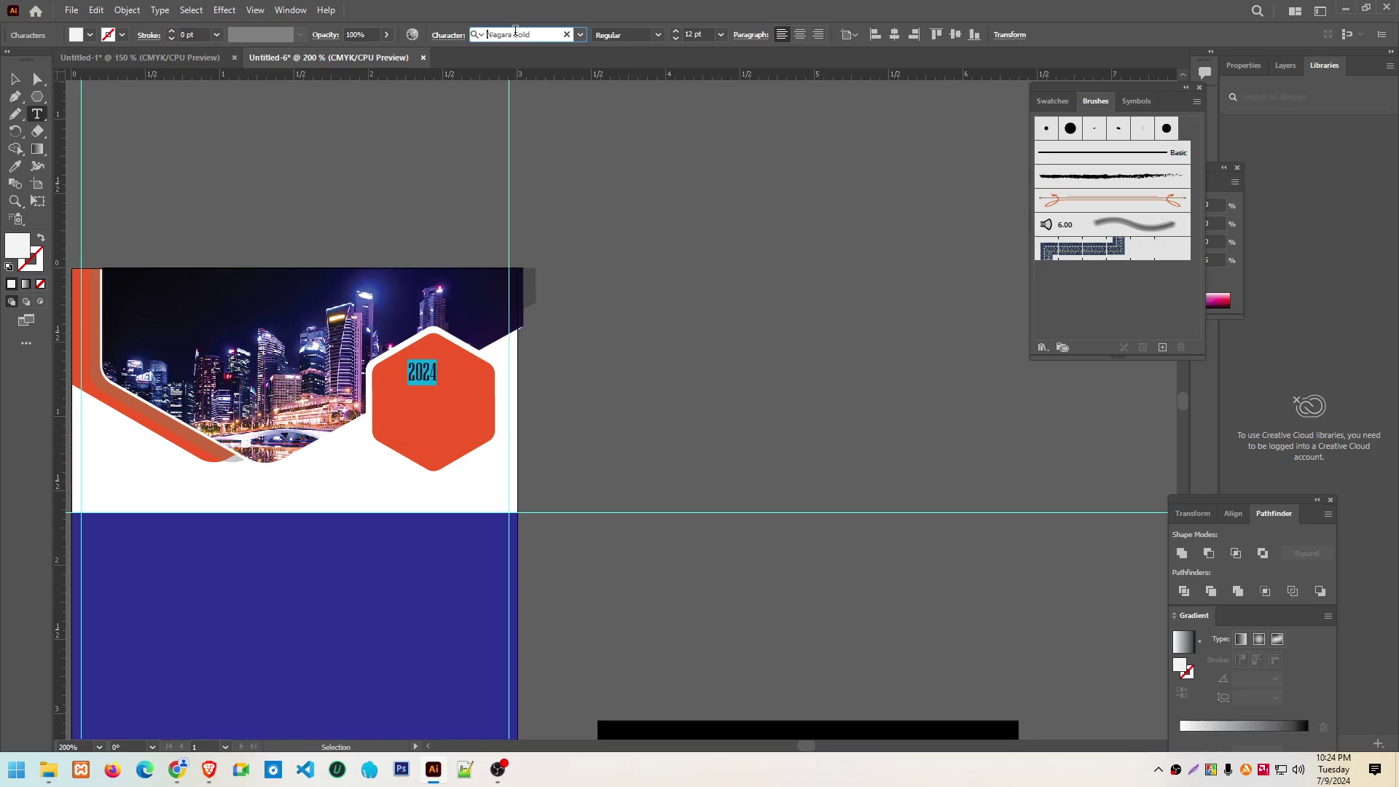
pyautogui.write('Nueva')
pyautogui.press('Return')
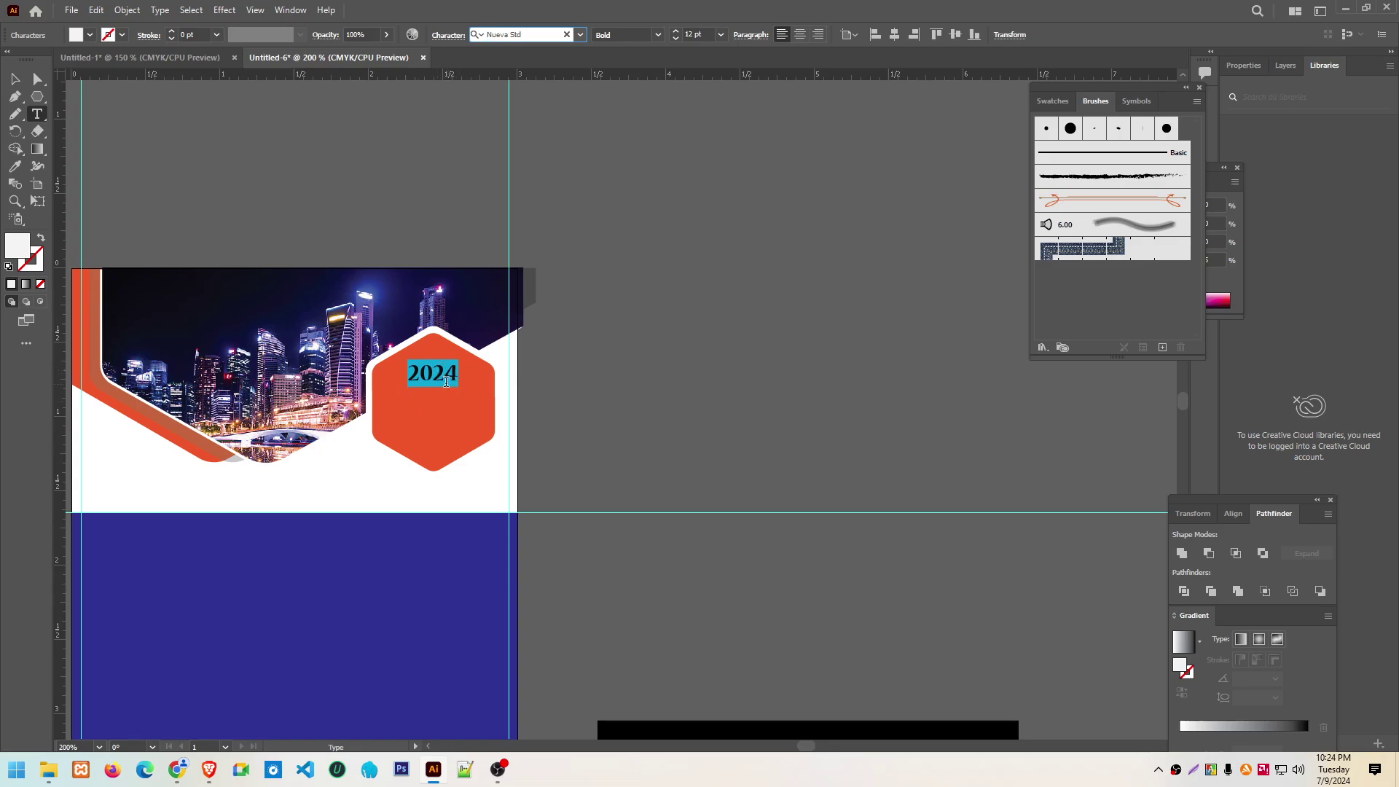
pyautogui.press('Escape')
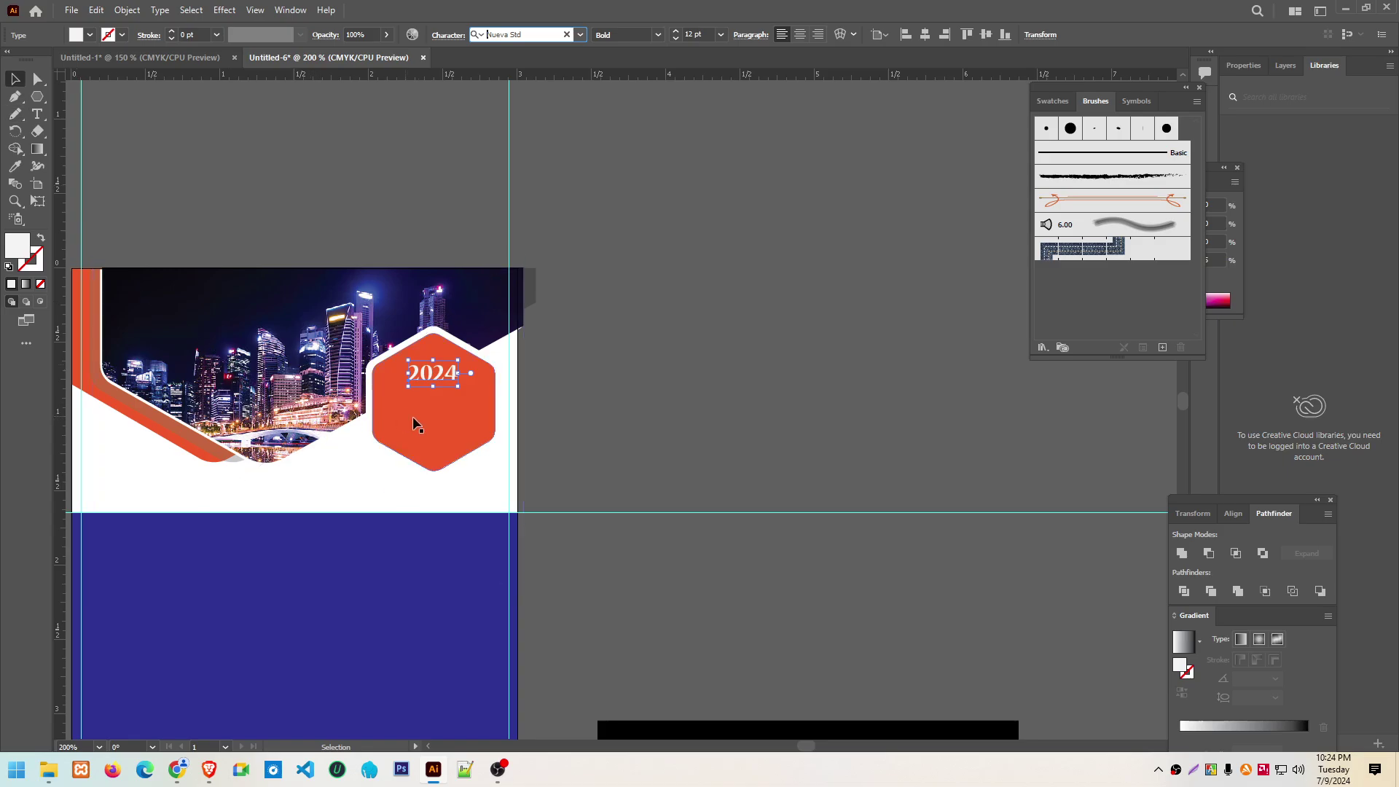
# Enlarge the 2024 text and nudge it into the hexagon's upper part
pyautogui.moveTo(450, 393)
pyautogui.mouseDown()
pyautogui.moveTo(475, 395)
pyautogui.moveTo(428, 387)
pyautogui.mouseUp()
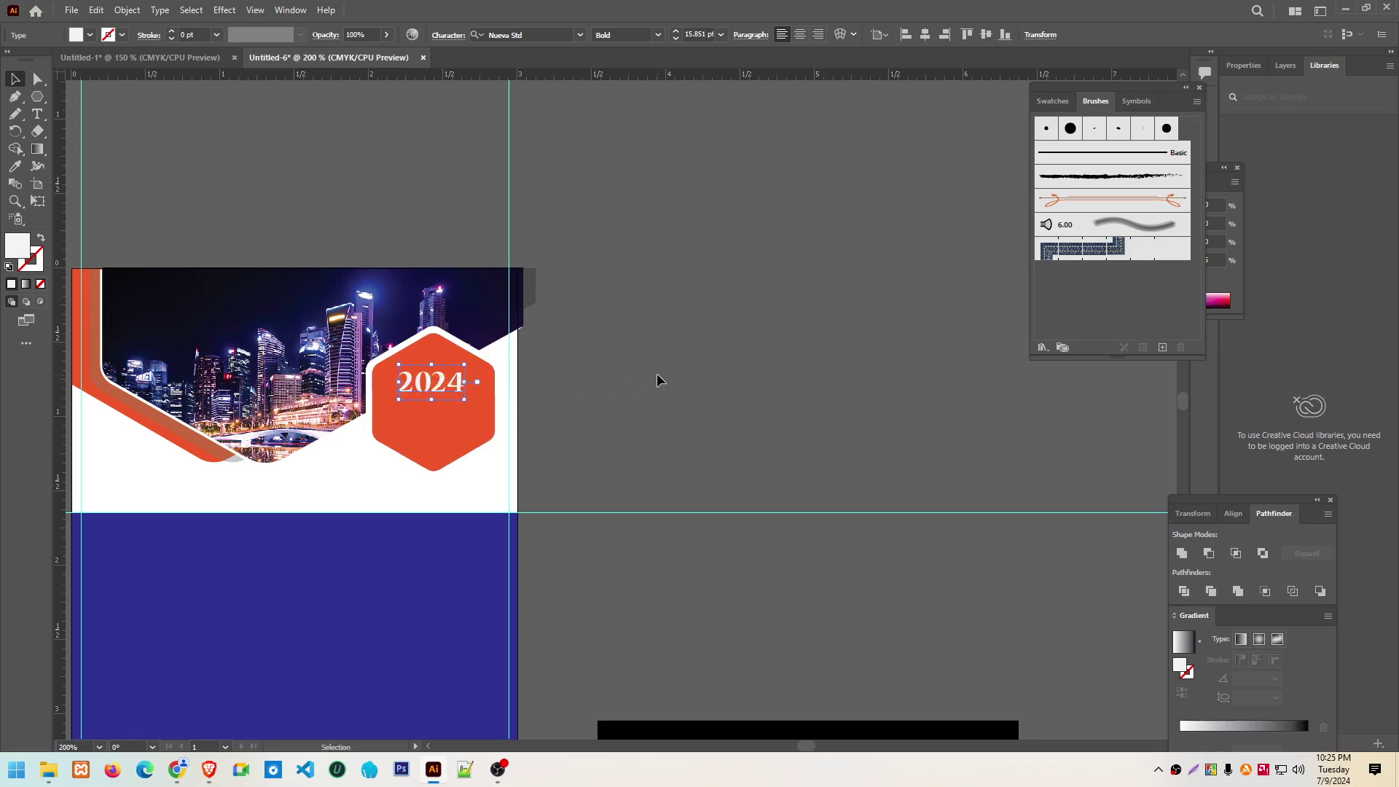
pyautogui.press('Right')
pyautogui.press('Down')
pyautogui.press('Up')
pyautogui.press('Up')
pyautogui.click(628, 370)
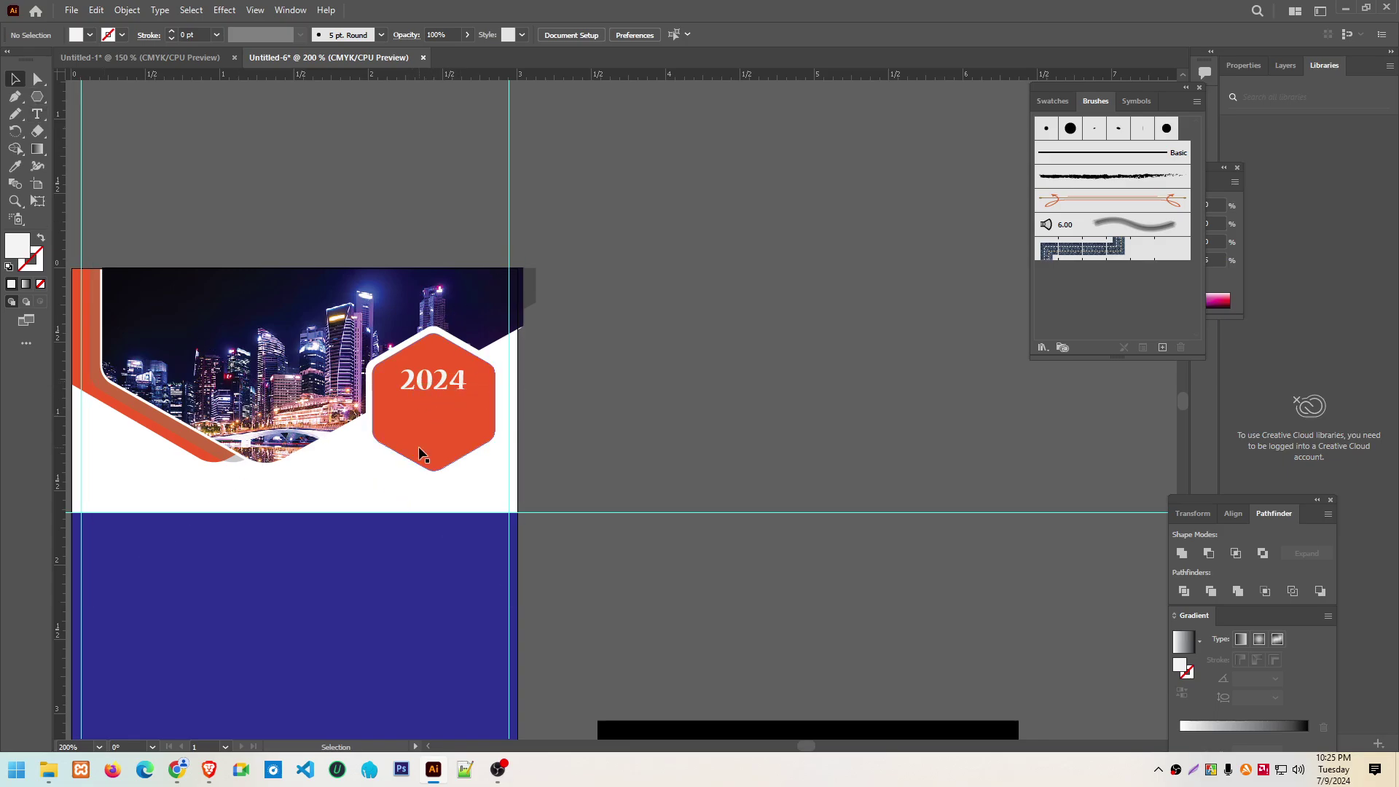
pyautogui.keyDown('alt'); pyautogui.click(37, 79); pyautogui.keyUp('alt')
# Duplicate the 2024 text and place the copy just below the original
pyautogui.click(443, 385)
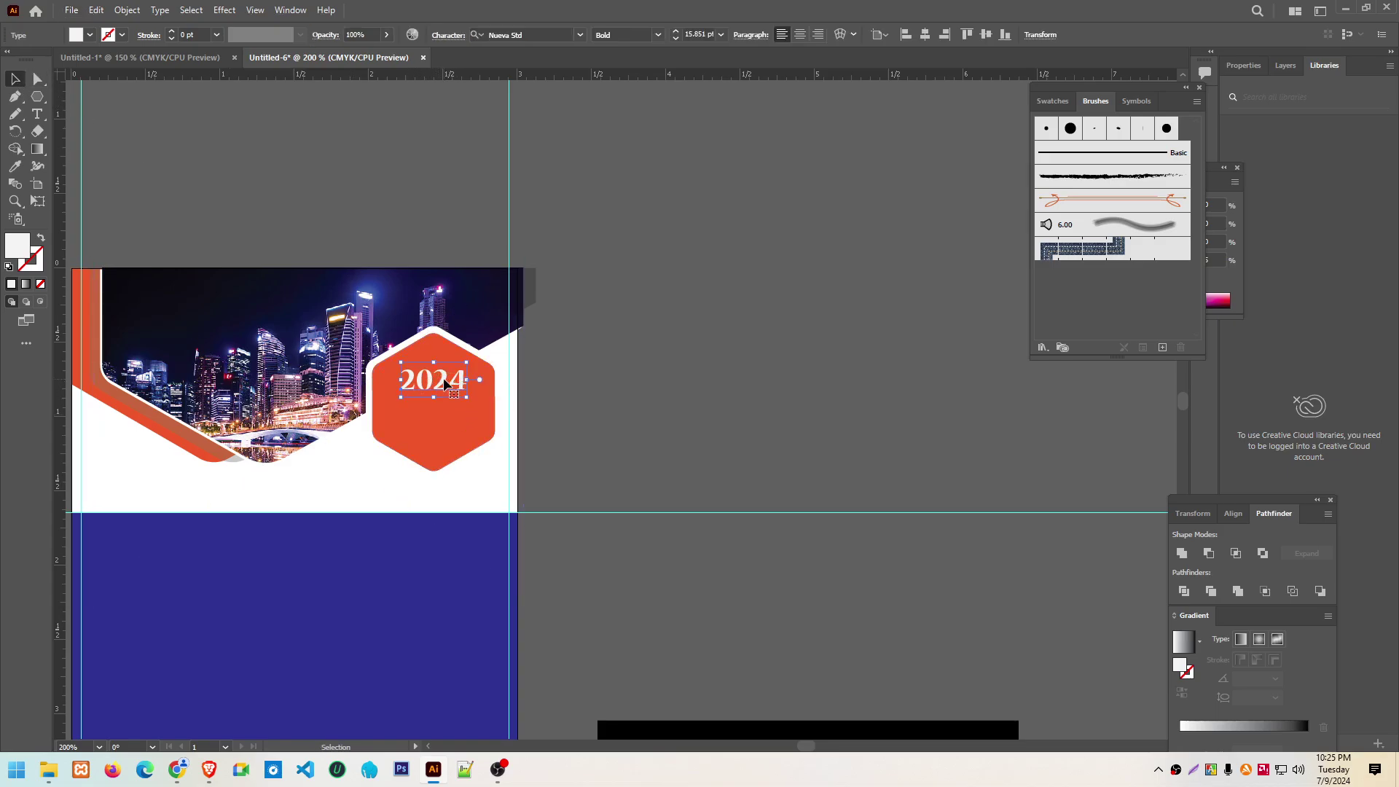
pyautogui.moveTo(443, 386)
pyautogui.mouseDown()
pyautogui.moveTo(573, 429)
pyautogui.moveTo(443, 426)
pyautogui.mouseUp()
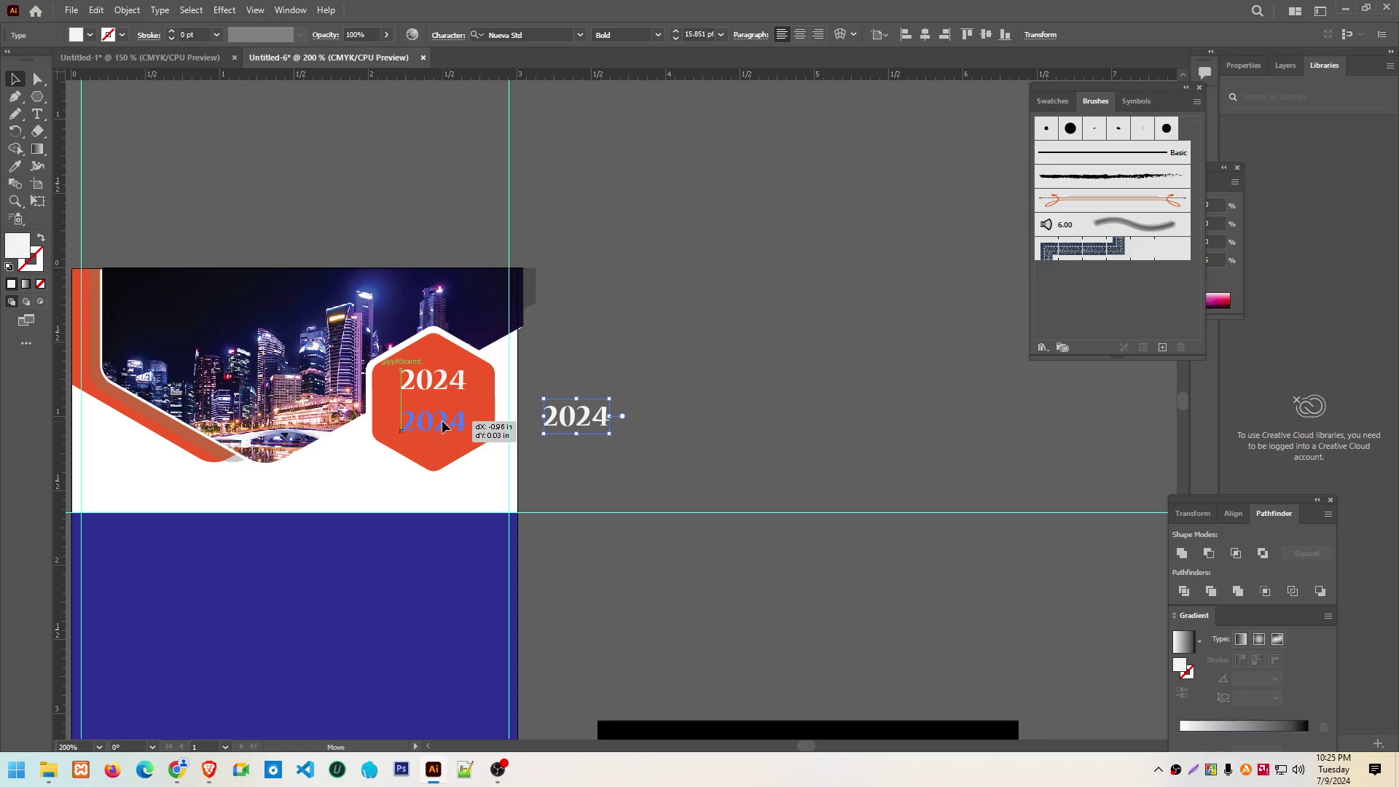
pyautogui.moveTo(443, 426); pyautogui.dragTo(440, 419)
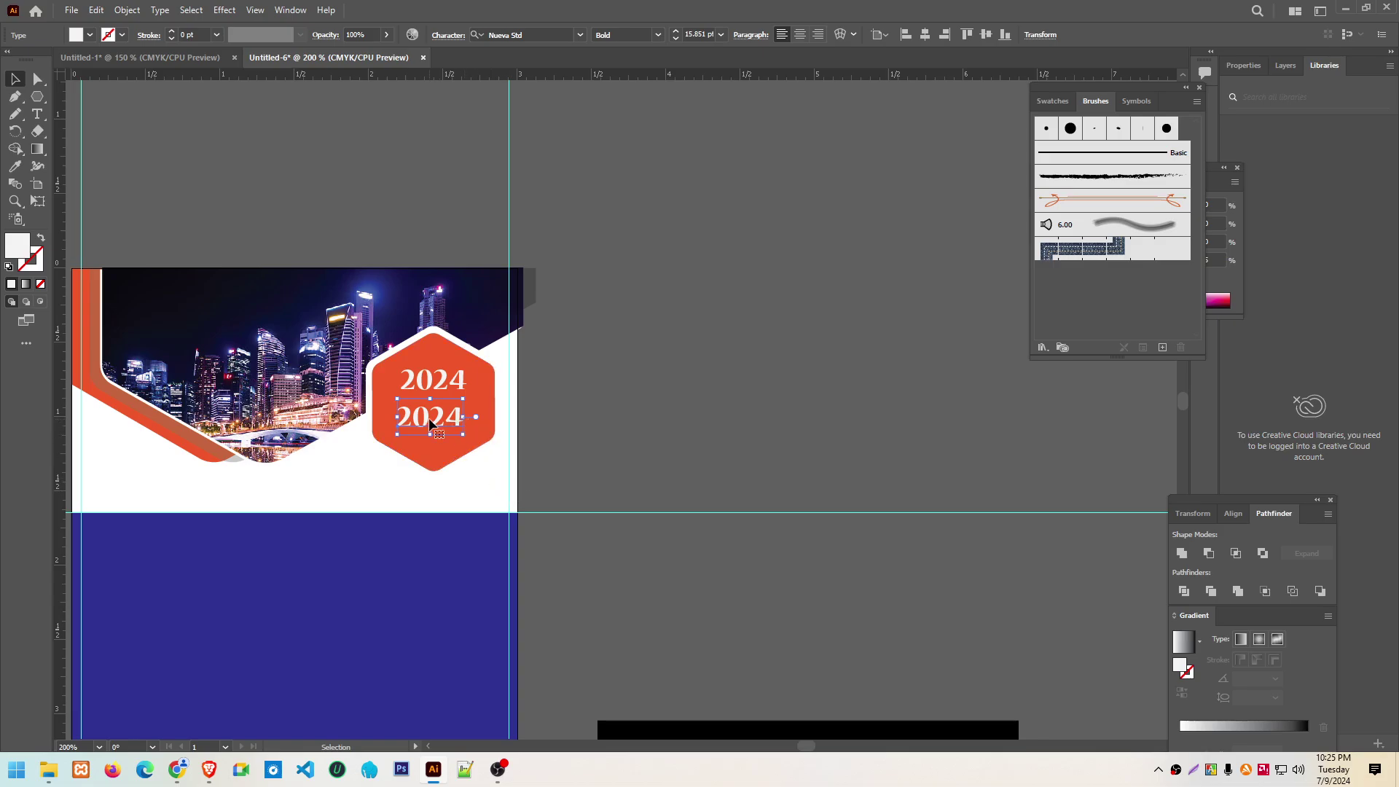
# Retype the copied line as 'CALENDAR'
pyautogui.press('t')
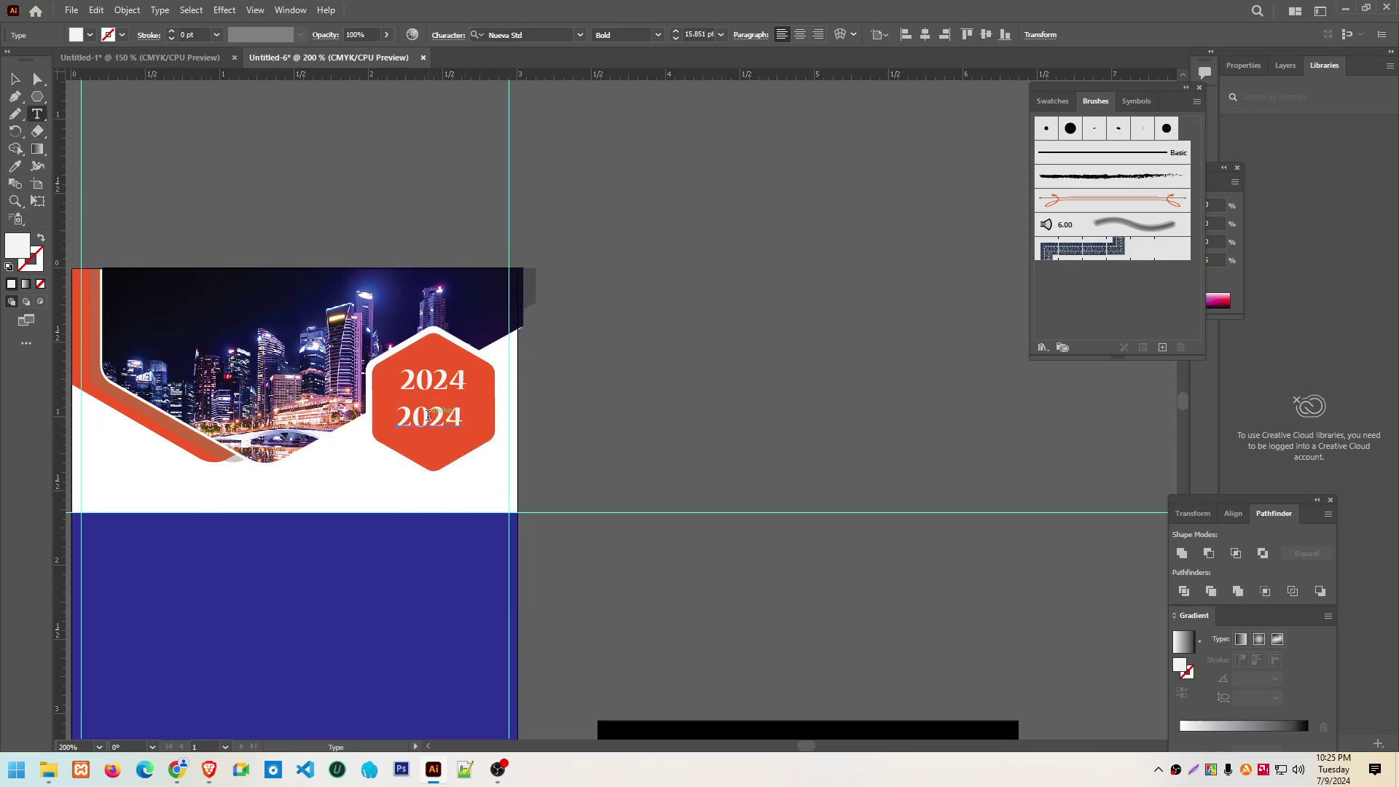
pyautogui.click(427, 415)
pyautogui.press('BackSpace')
pyautogui.press('BackSpace')
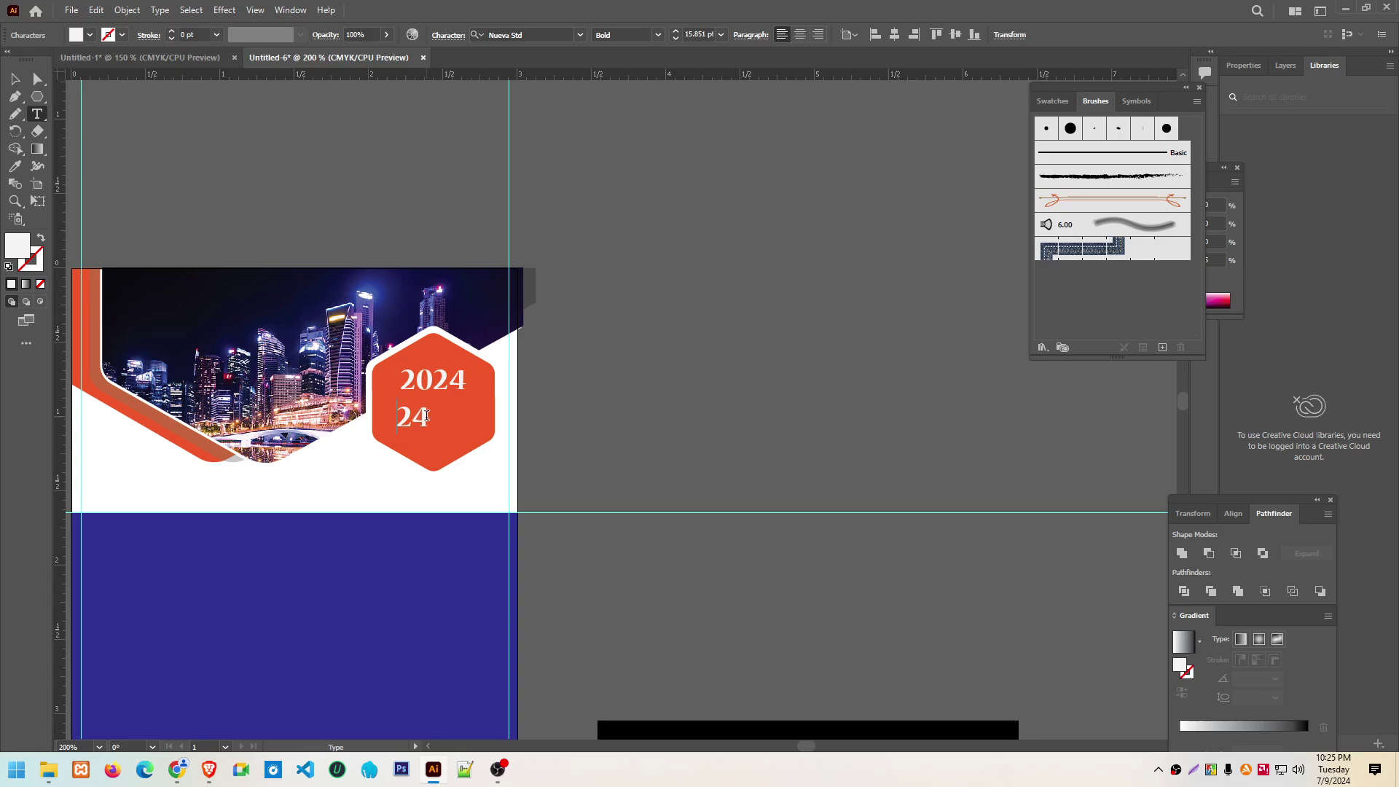
pyautogui.press('Delete')
pyautogui.press('Delete')
pyautogui.write('CA')
pyautogui.write('LE')
pyautogui.write('NDA')
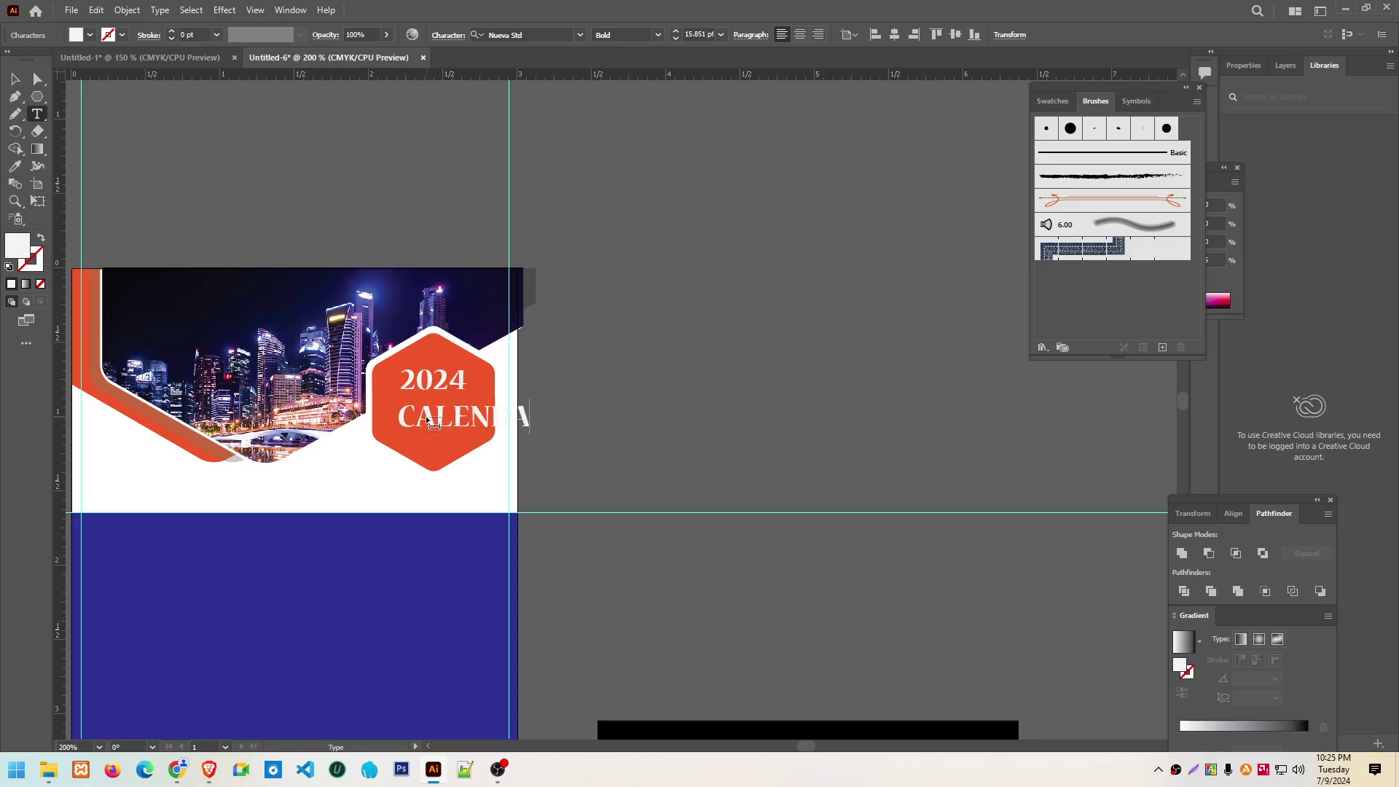
pyautogui.write('R')
pyautogui.click(18, 79)
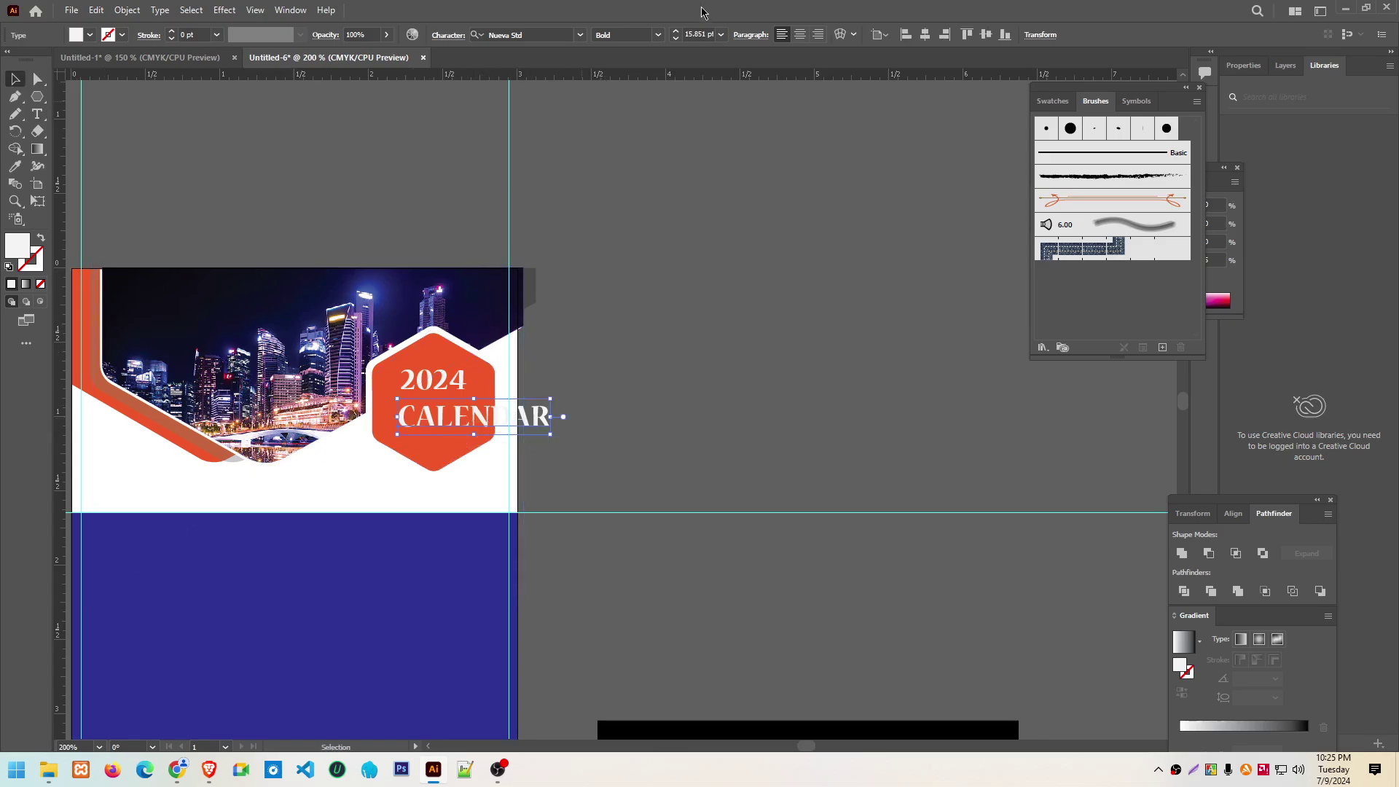
# Reduce CALENDAR to about 8 pt and nudge it neatly beneath 2024
pyautogui.click(695, 33)
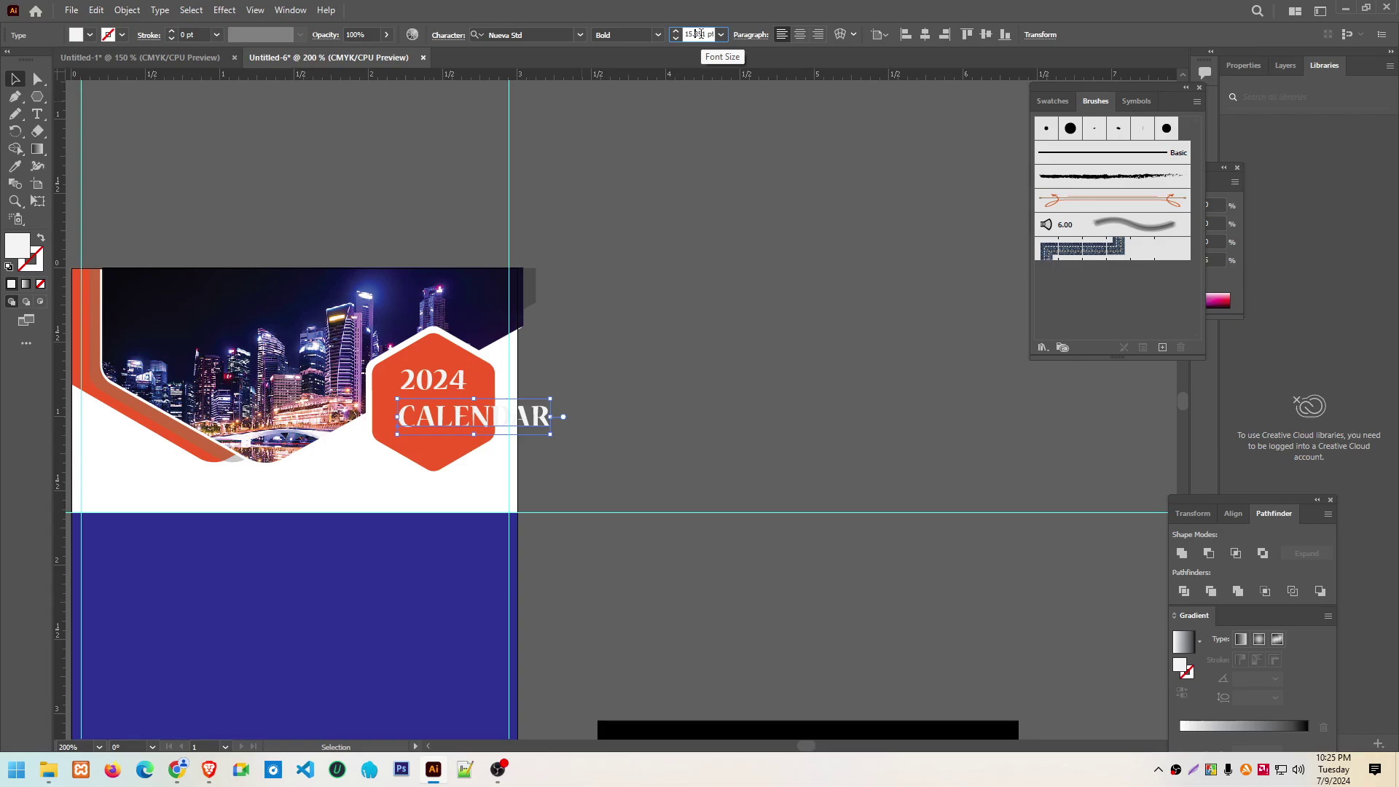
pyautogui.scroll(-4, 700, 34)
pyautogui.scroll(-4, 700, 33)
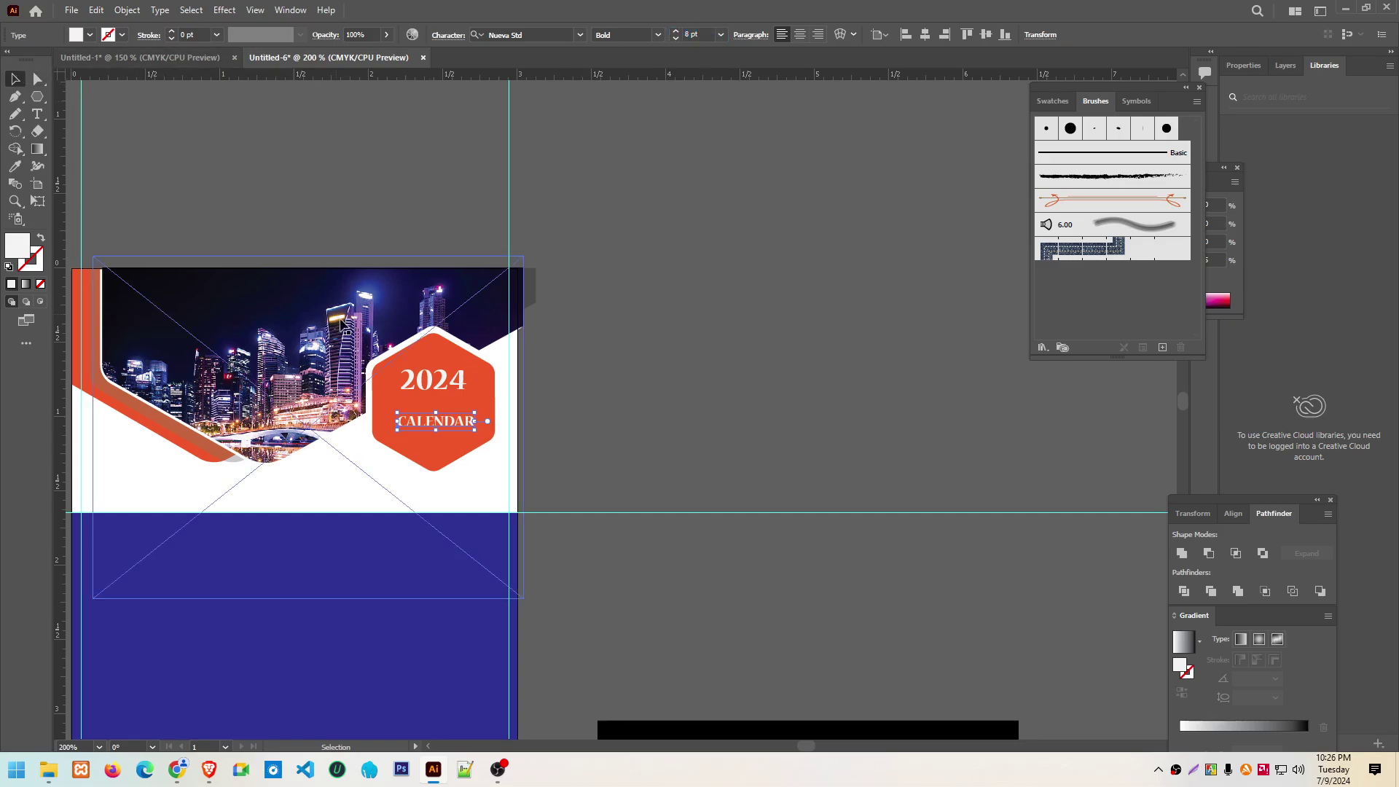
pyautogui.press('Up')
pyautogui.press('Up')
pyautogui.press('Up')
pyautogui.press('Up')
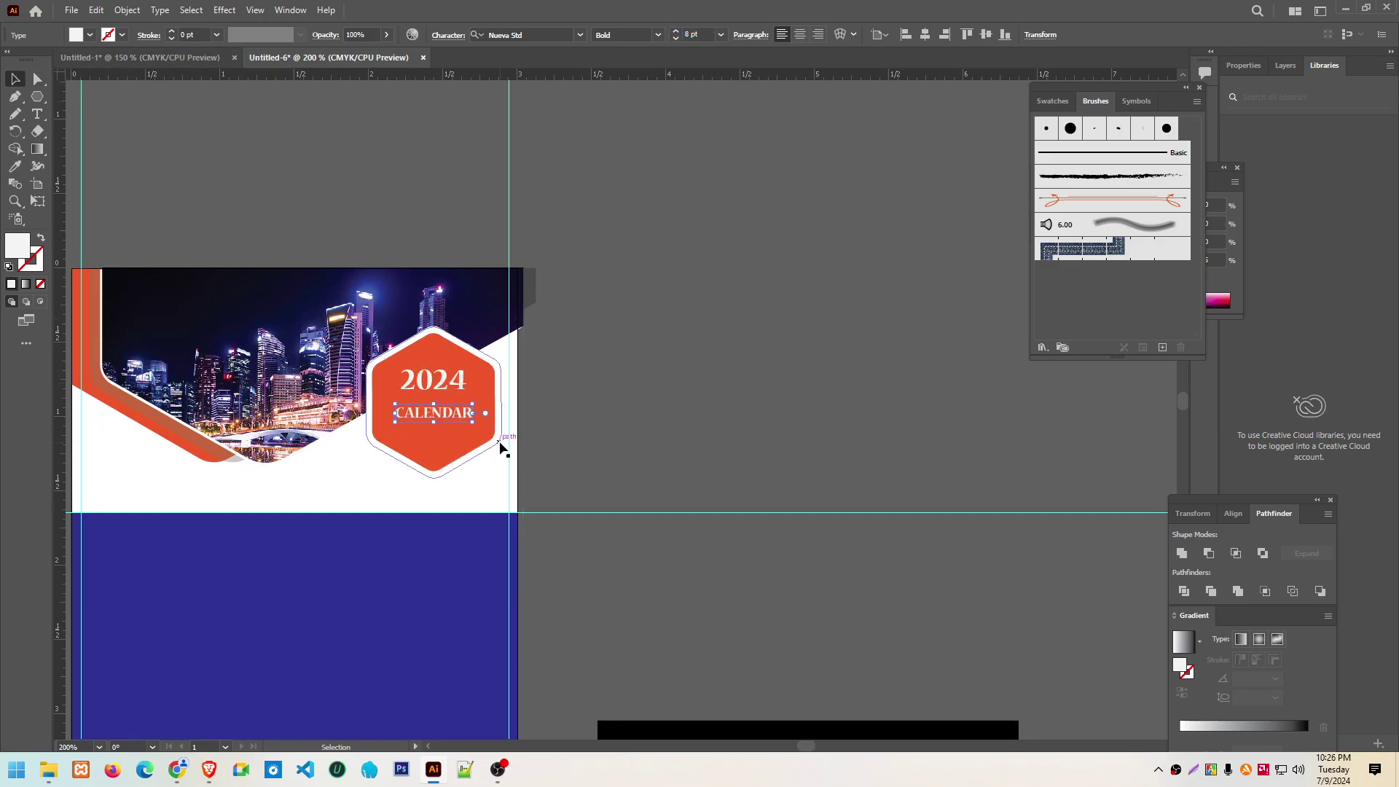
pyautogui.press('Down')
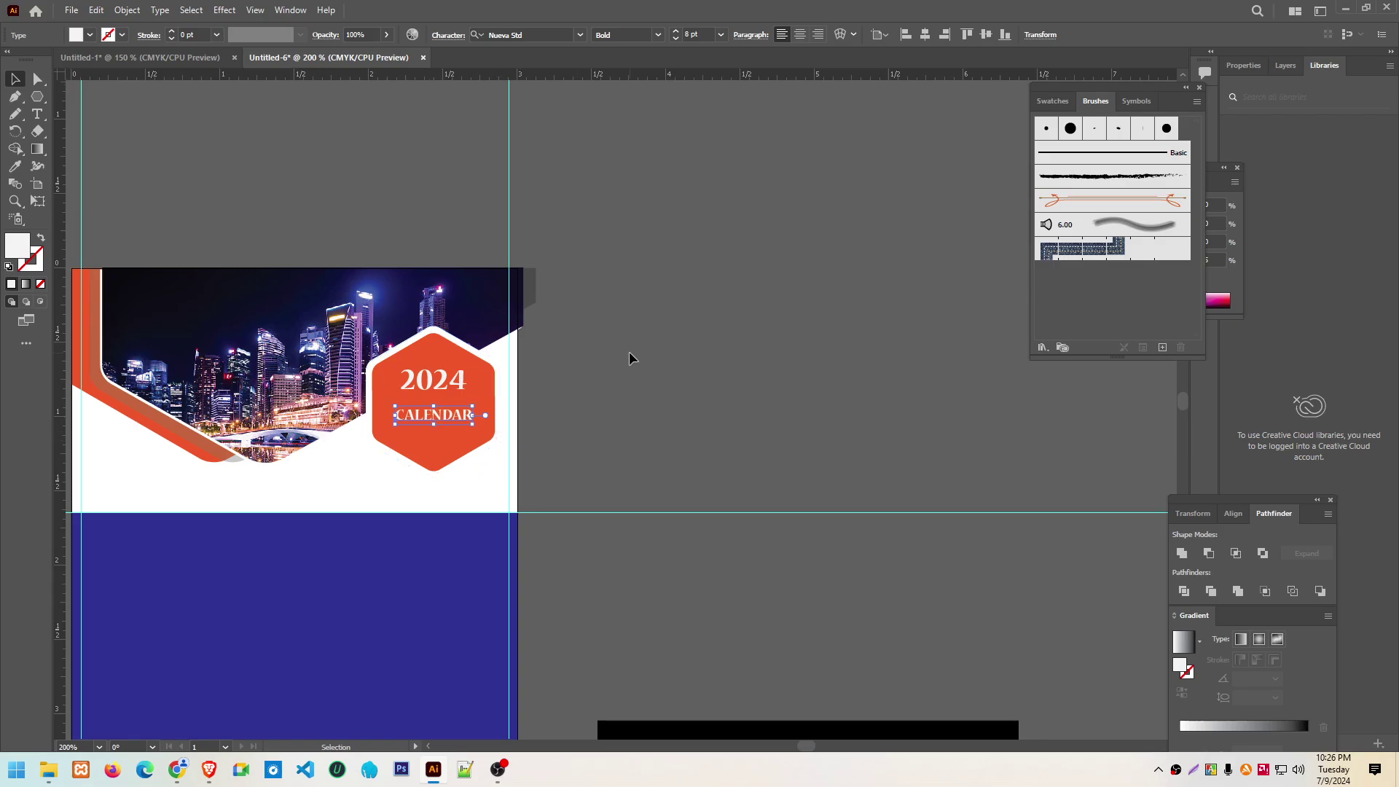
pyautogui.click(628, 351)
pyautogui.click(432, 384)
pyautogui.click(758, 328)
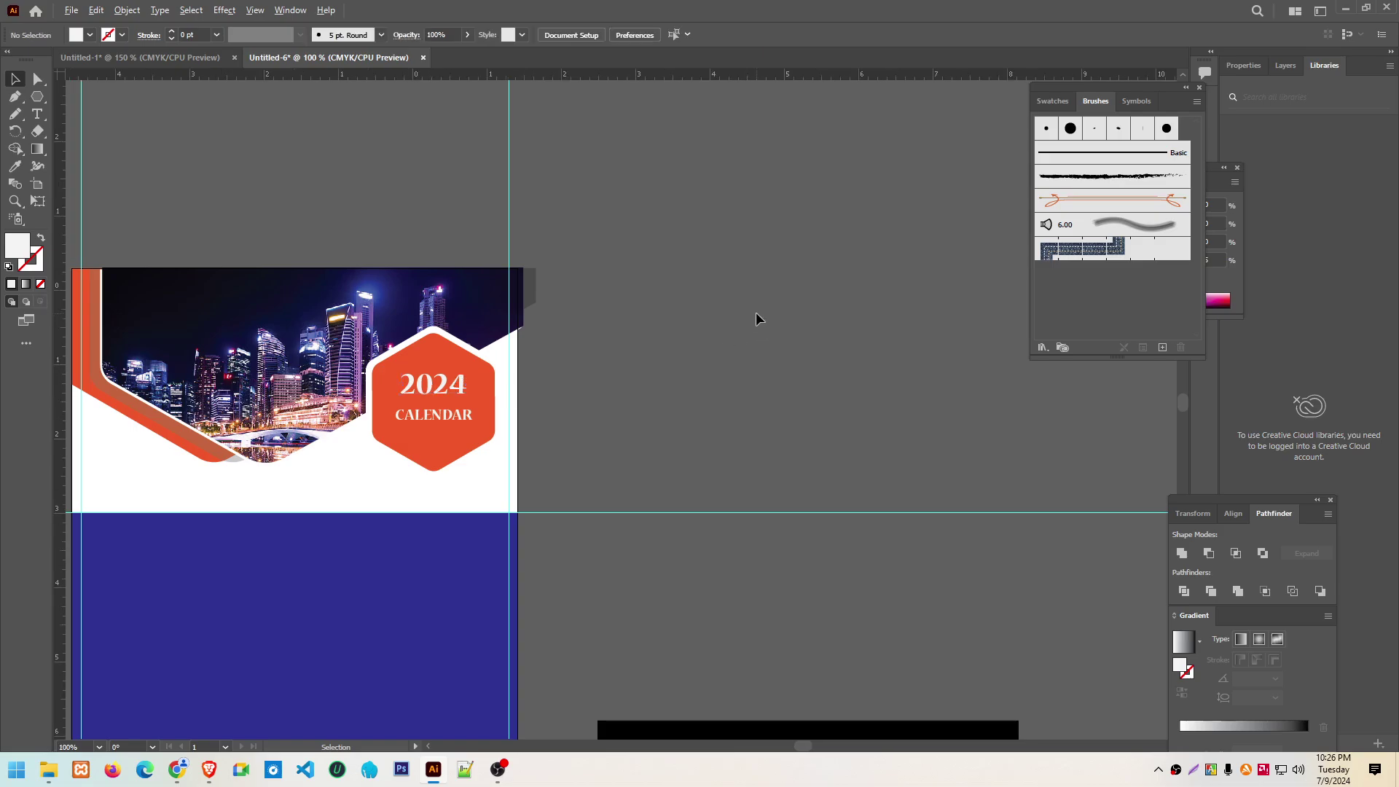
# Draw a small rectangle straddling the blue band's top edge at the left guide intersection
pyautogui.scroll(-2, 755, 312)
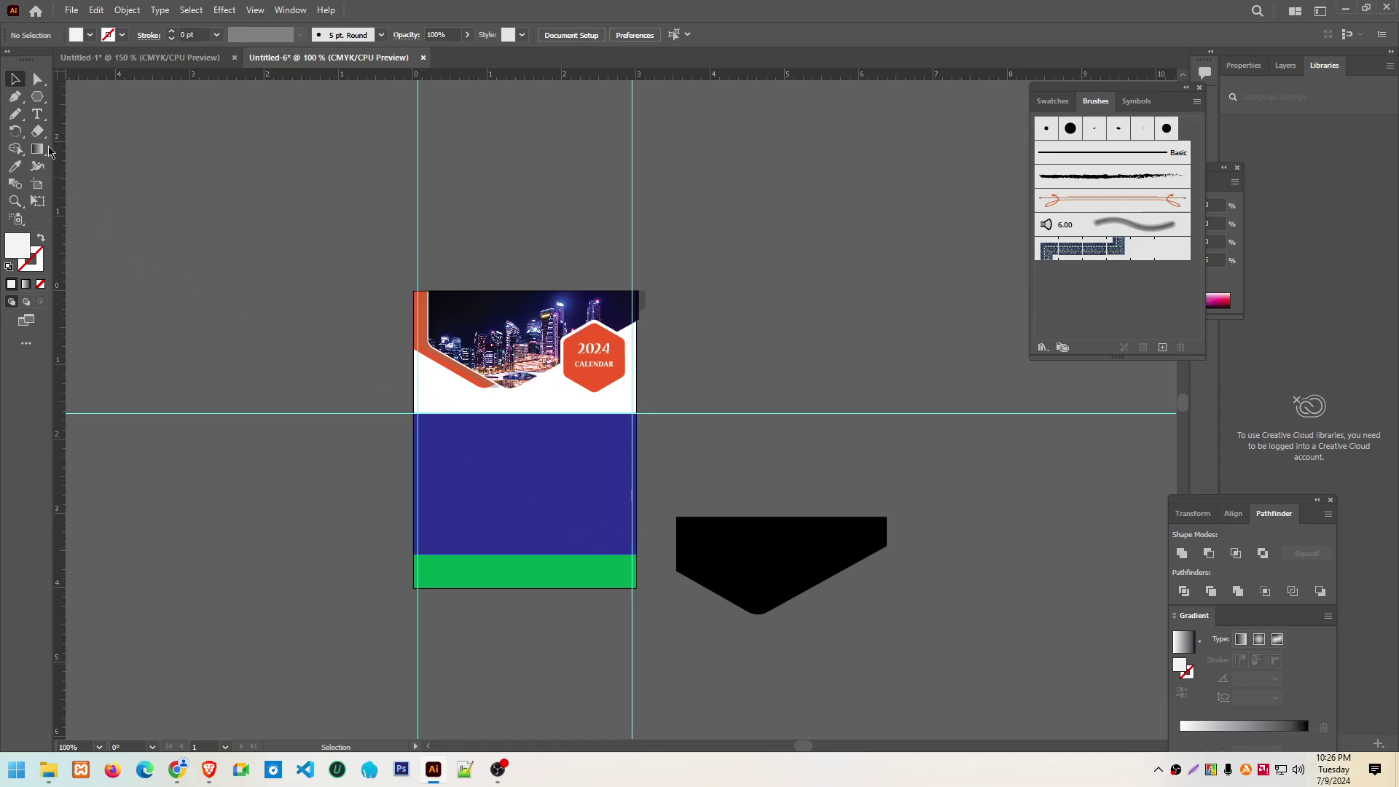
pyautogui.moveTo(38, 99); pyautogui.dragTo(76, 96)
pyautogui.moveTo(415, 402); pyautogui.dragTo(513, 418)
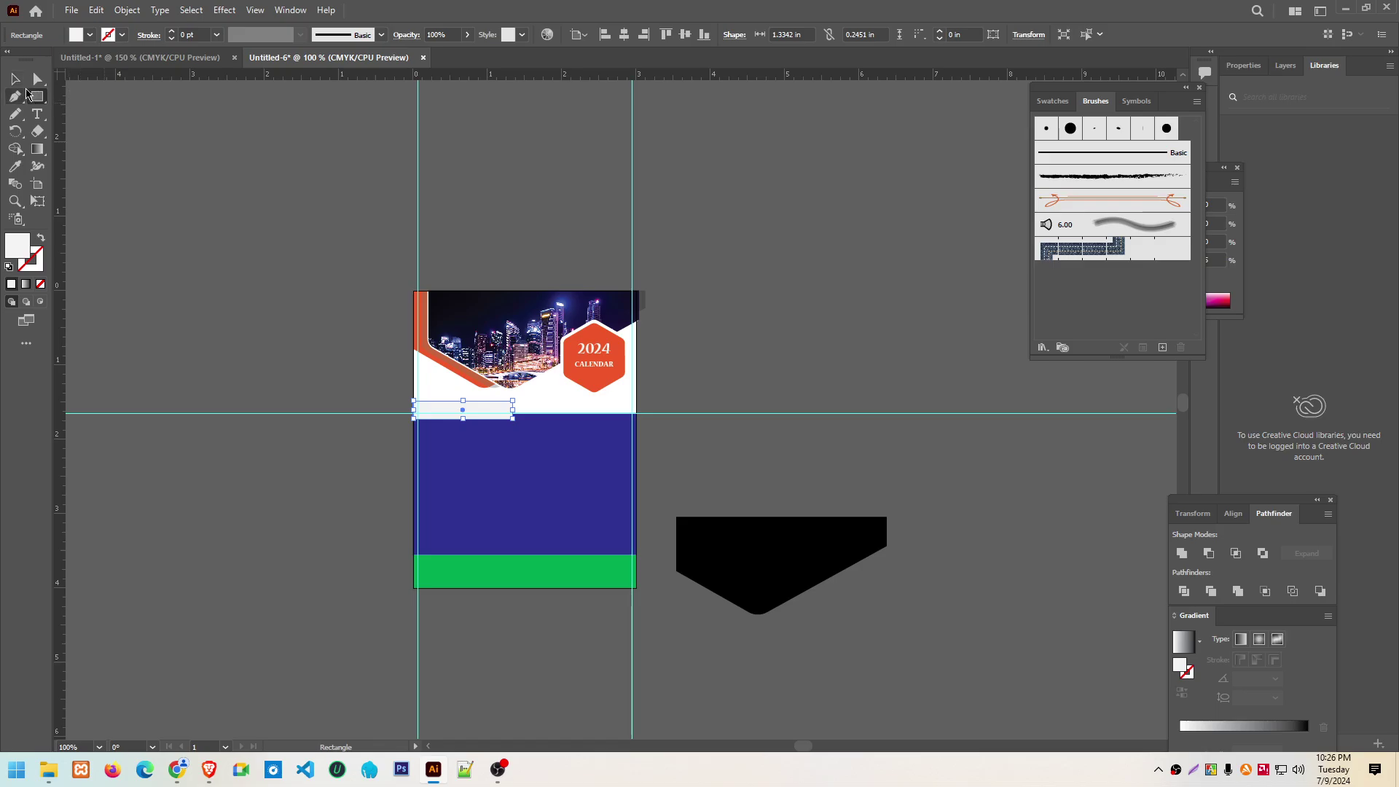
pyautogui.click(14, 78)
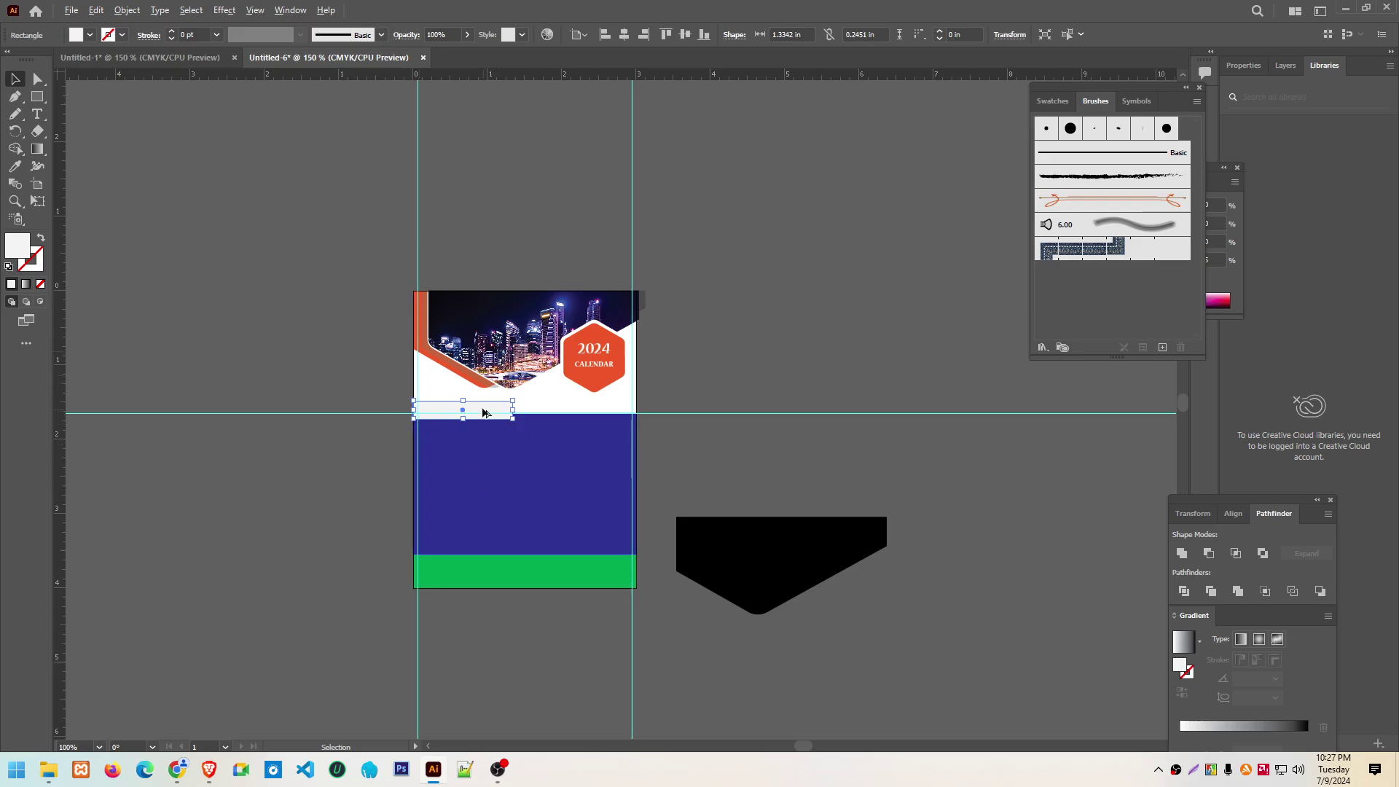
# Move the light rectangle slightly right and round its two right-hand corners
pyautogui.scroll(3, 481, 409)
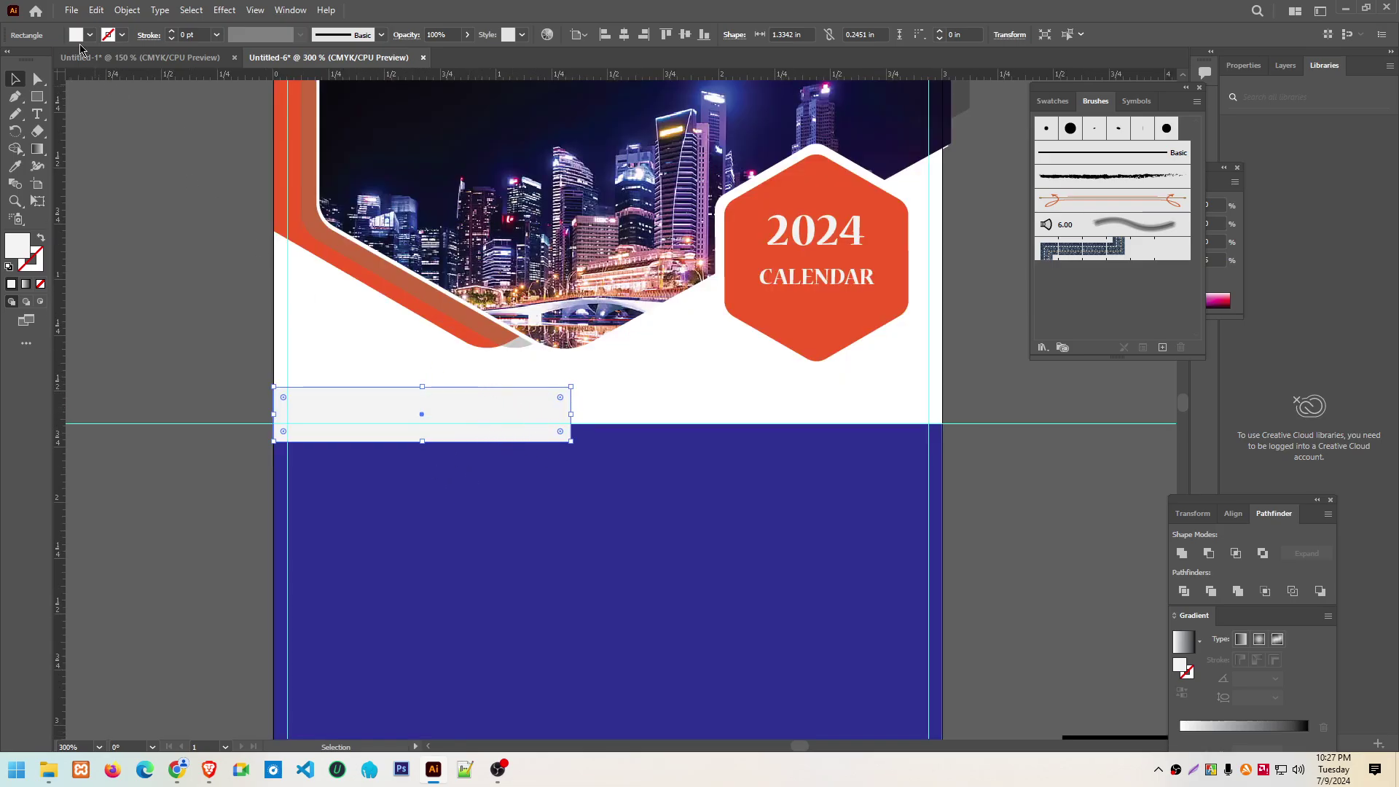
pyautogui.click(365, 347)
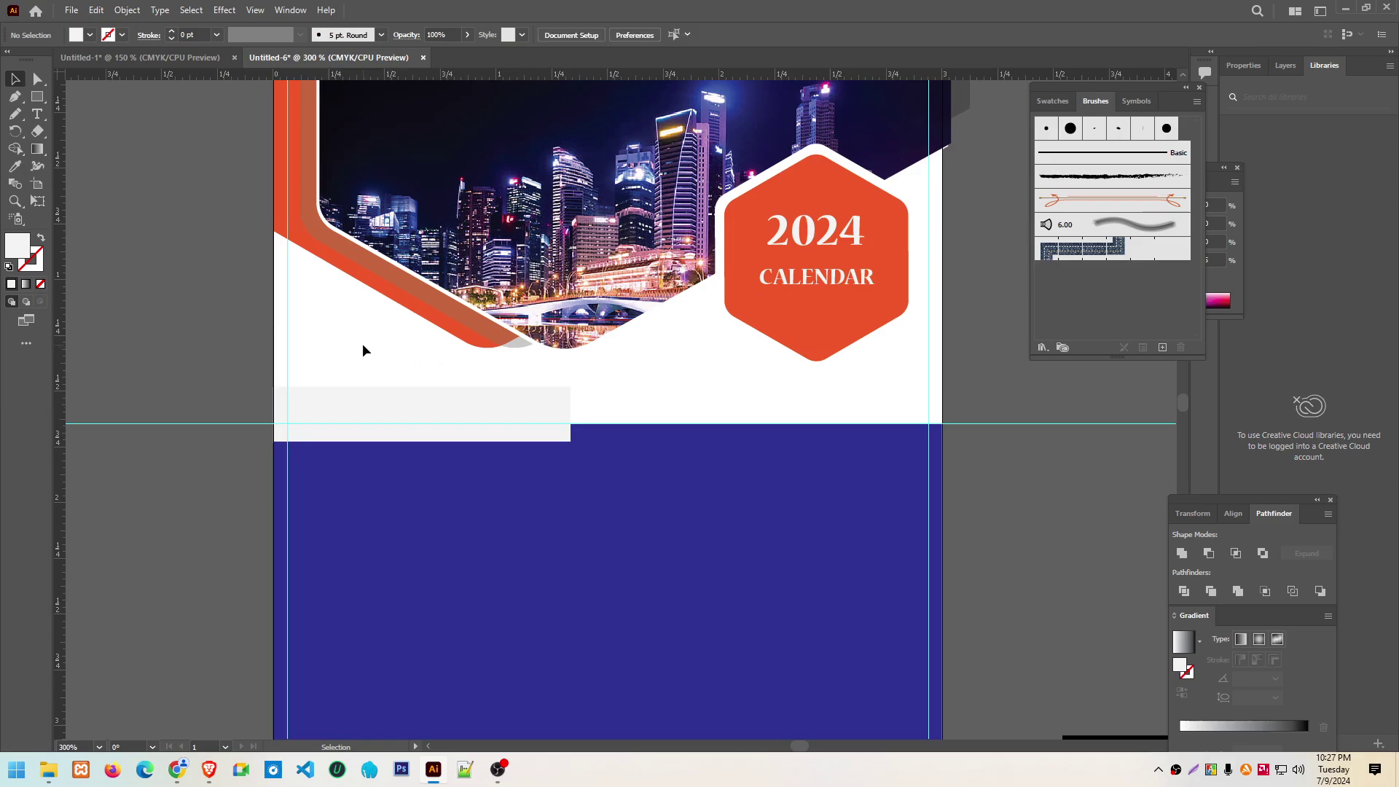
pyautogui.moveTo(447, 406); pyautogui.dragTo(484, 403)
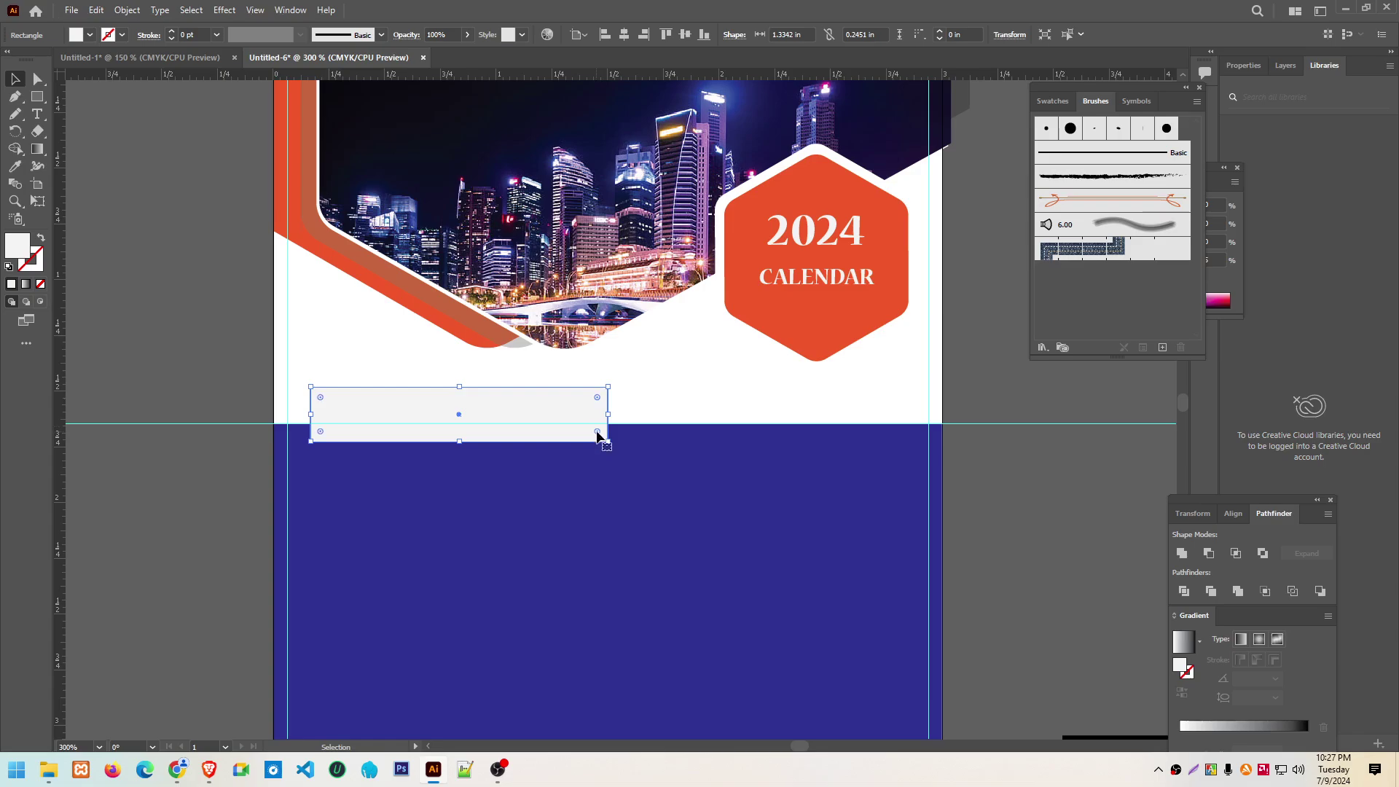
pyautogui.press('a')
pyautogui.click(598, 399)
pyautogui.press('v')
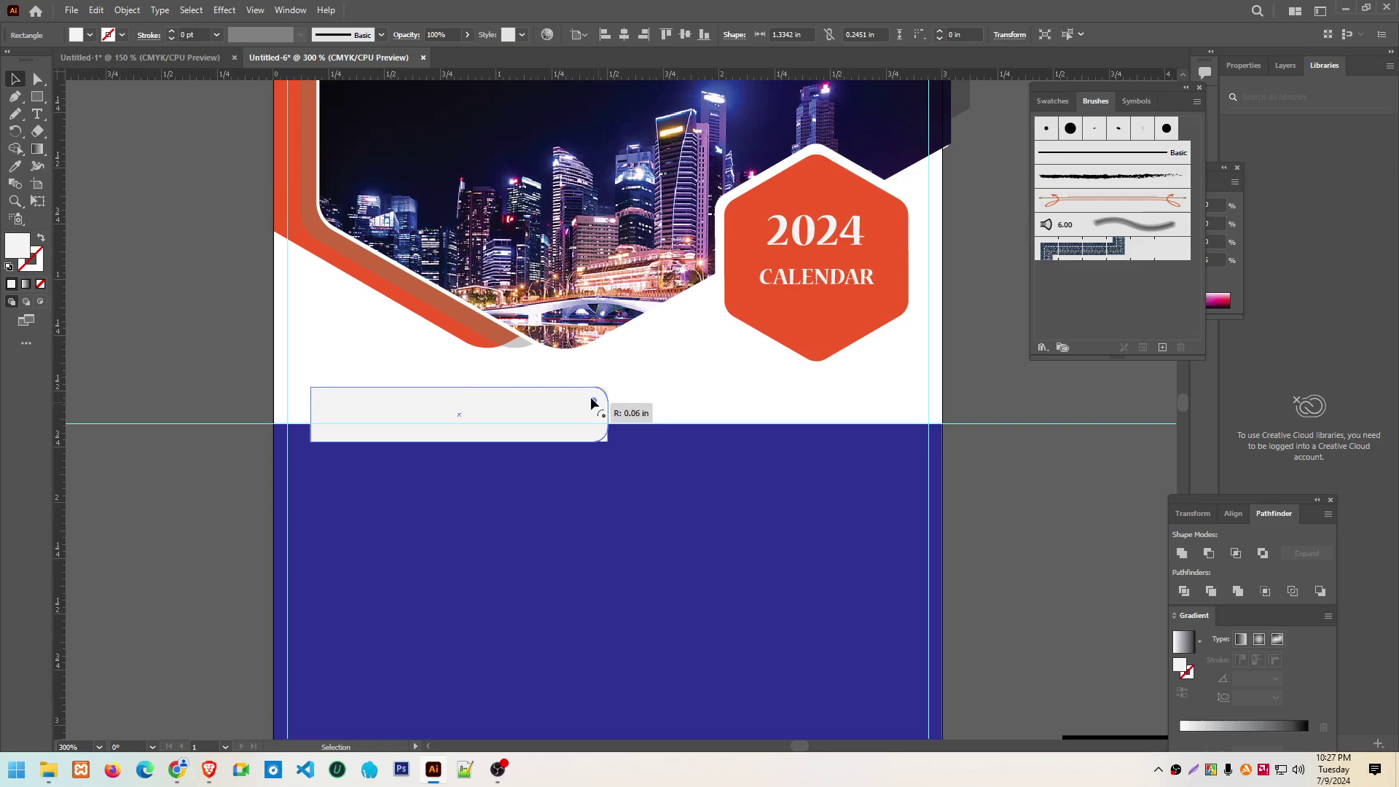
pyautogui.moveTo(597, 398); pyautogui.dragTo(593, 401)
pyautogui.click(980, 478)
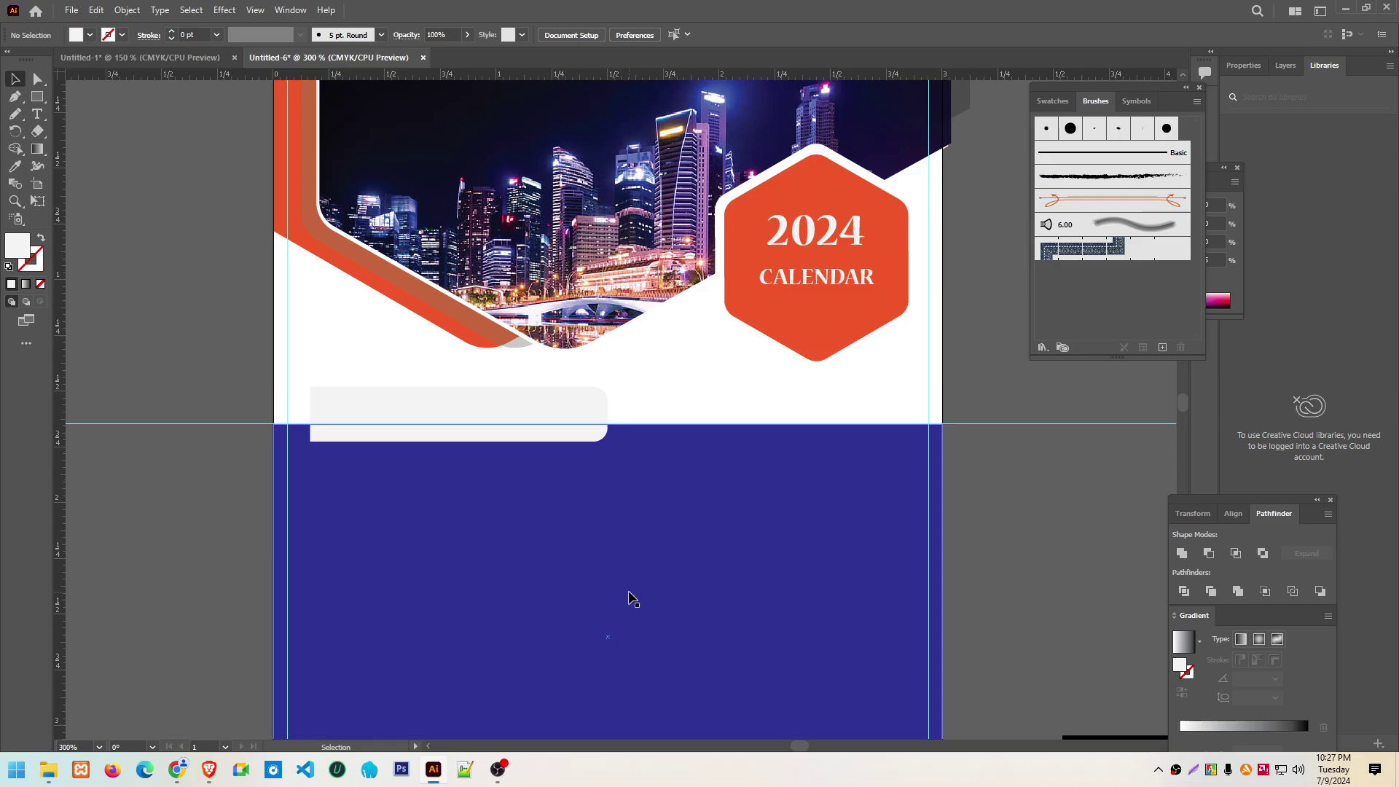
pyautogui.moveTo(208, 770)
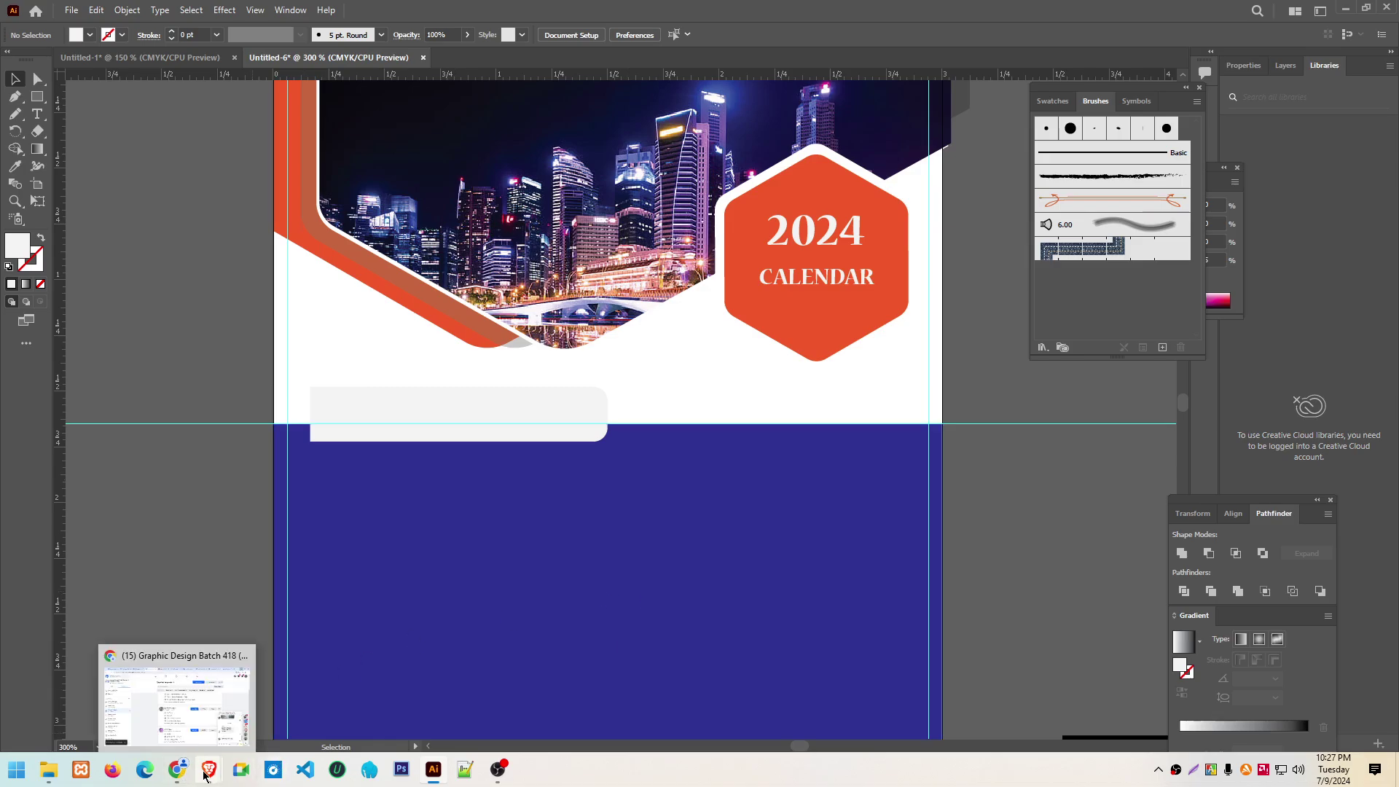
# In Google Meet host controls, turn off participants' ability to turn on their microphones
pyautogui.click(132, 696)
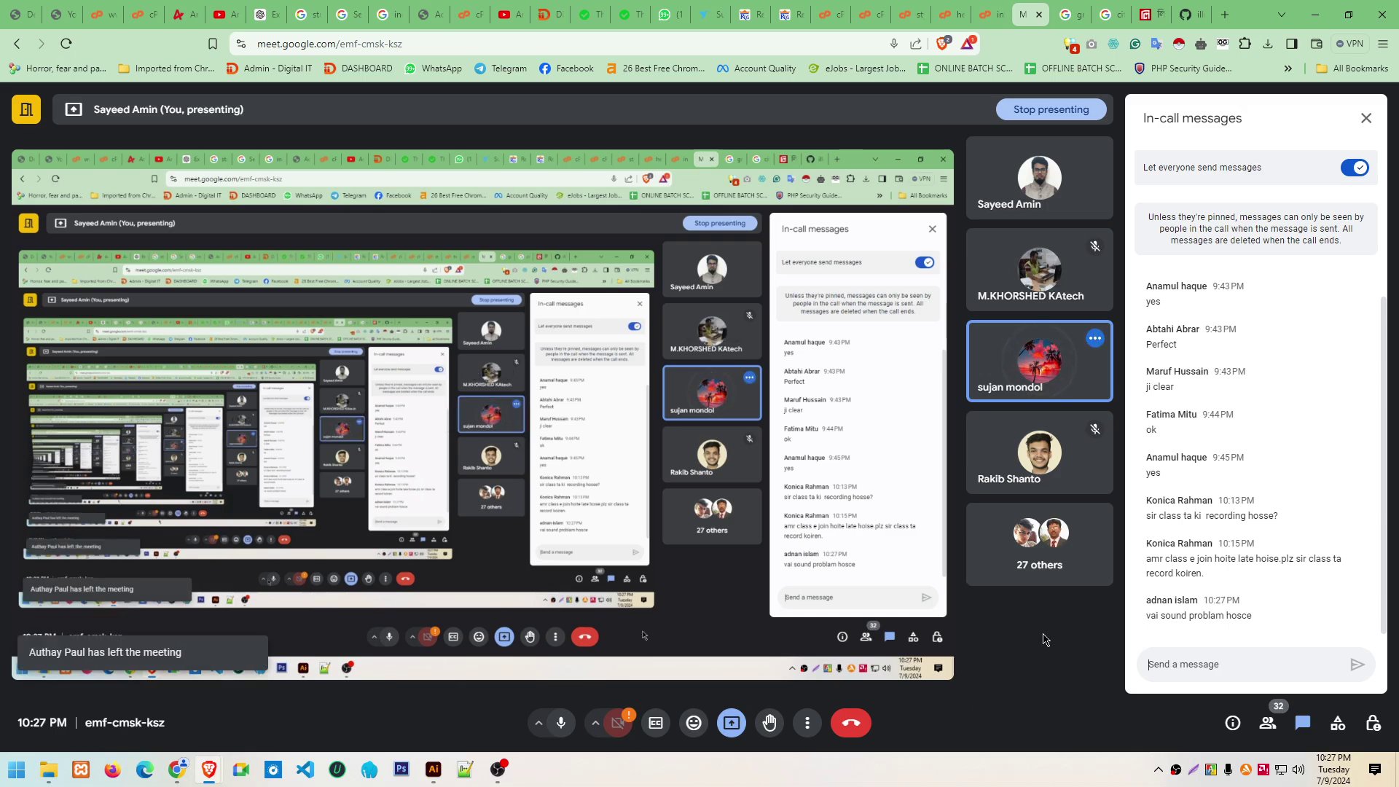
pyautogui.click(1374, 724)
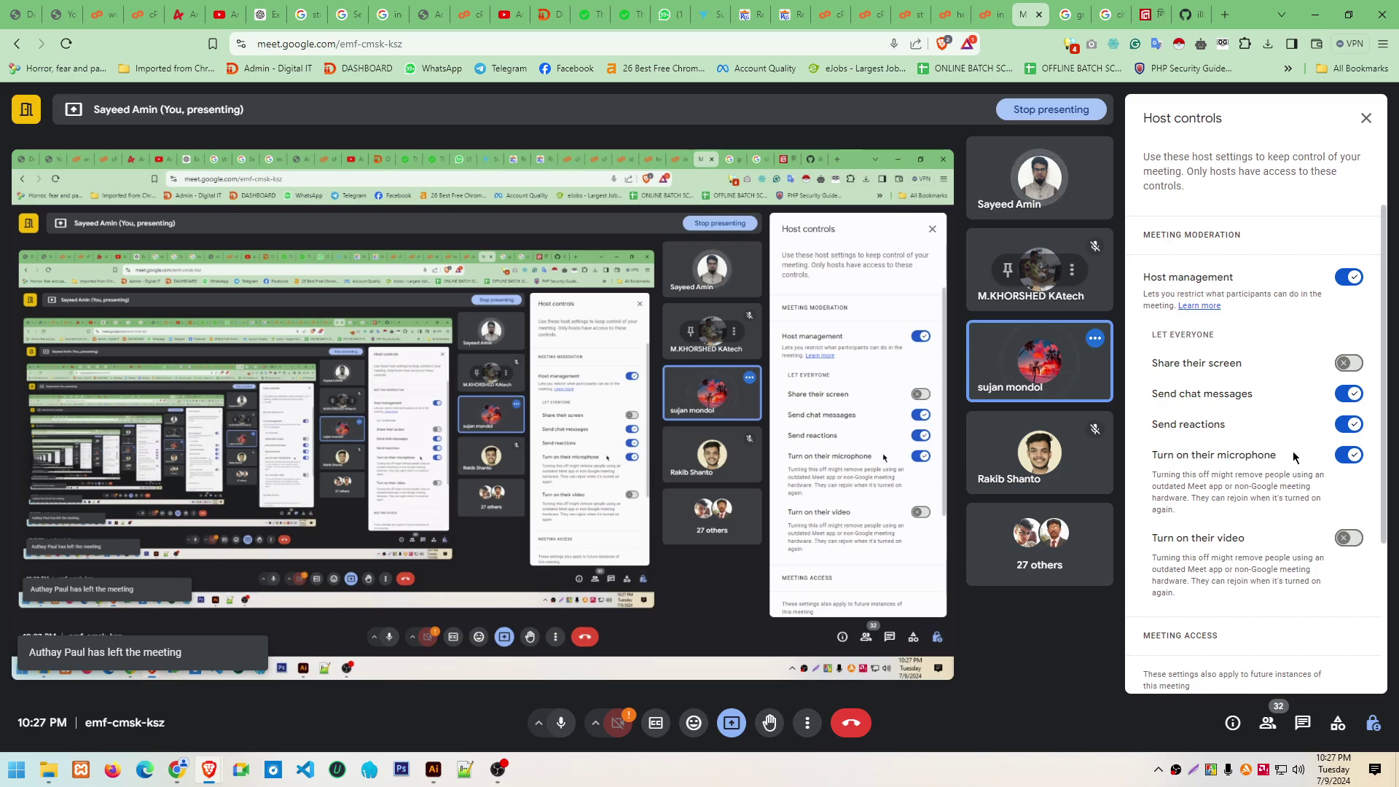
pyautogui.click(1345, 459)
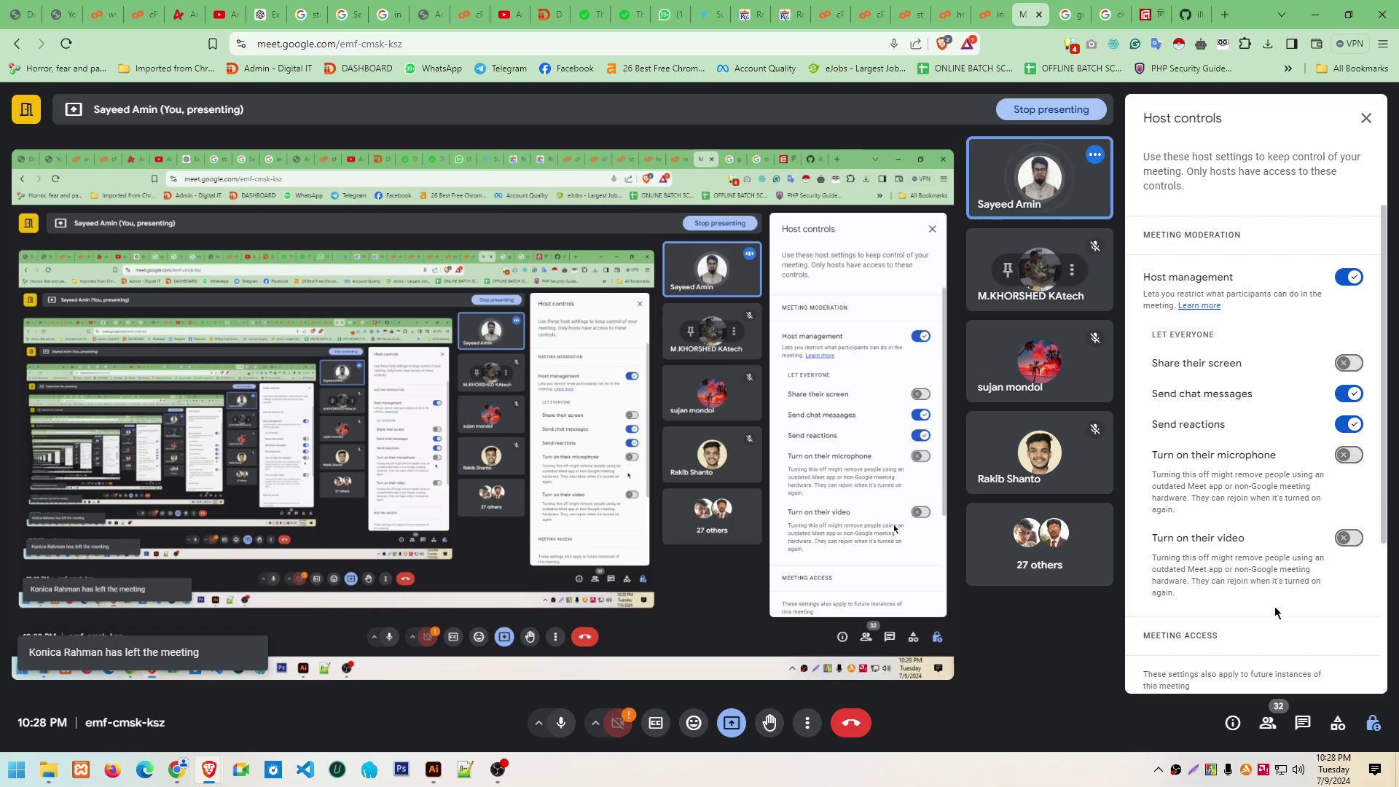
pyautogui.click(1310, 729)
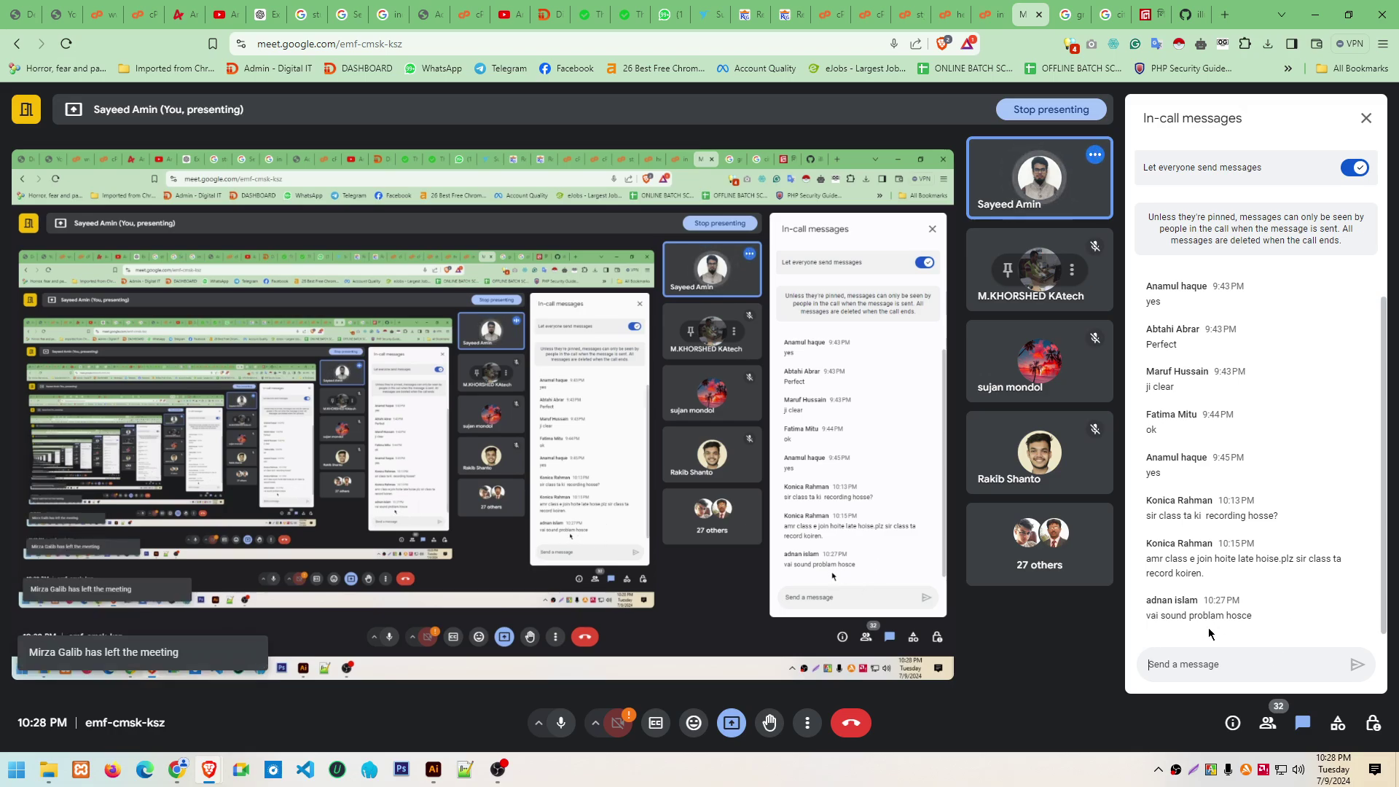
# Check the Meet chat, minimise the recording software and return to Illustrator's light bar
pyautogui.click(1220, 656)
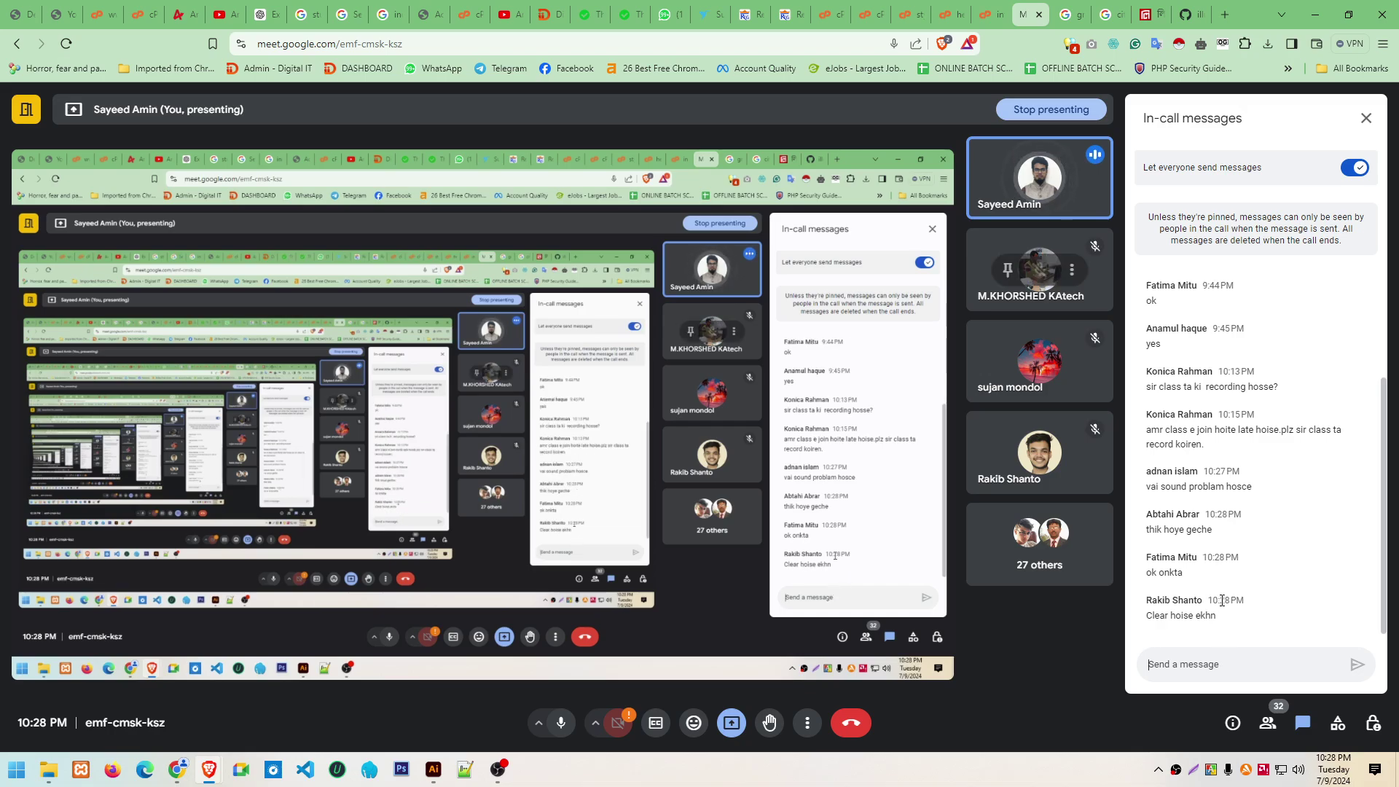
pyautogui.moveTo(499, 769)
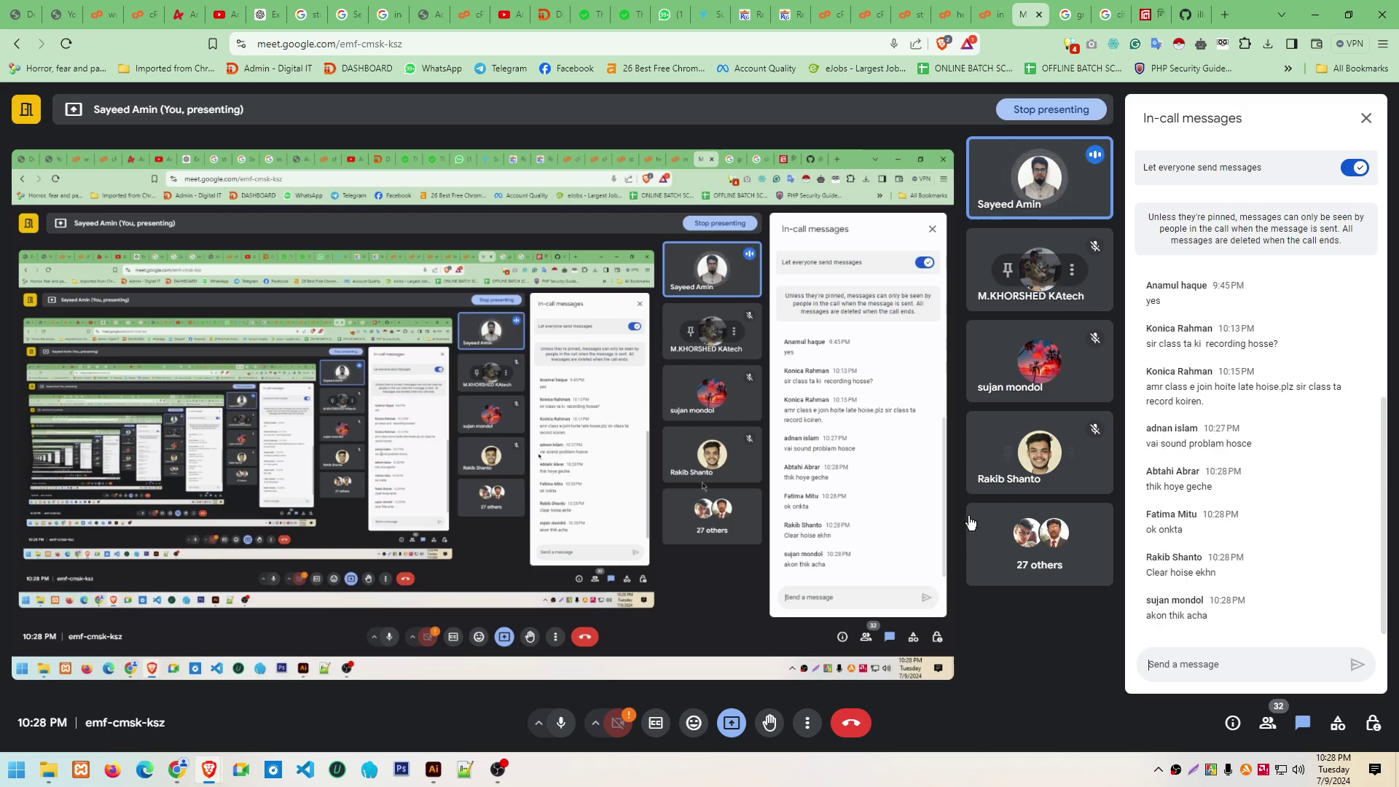
pyautogui.click(495, 774)
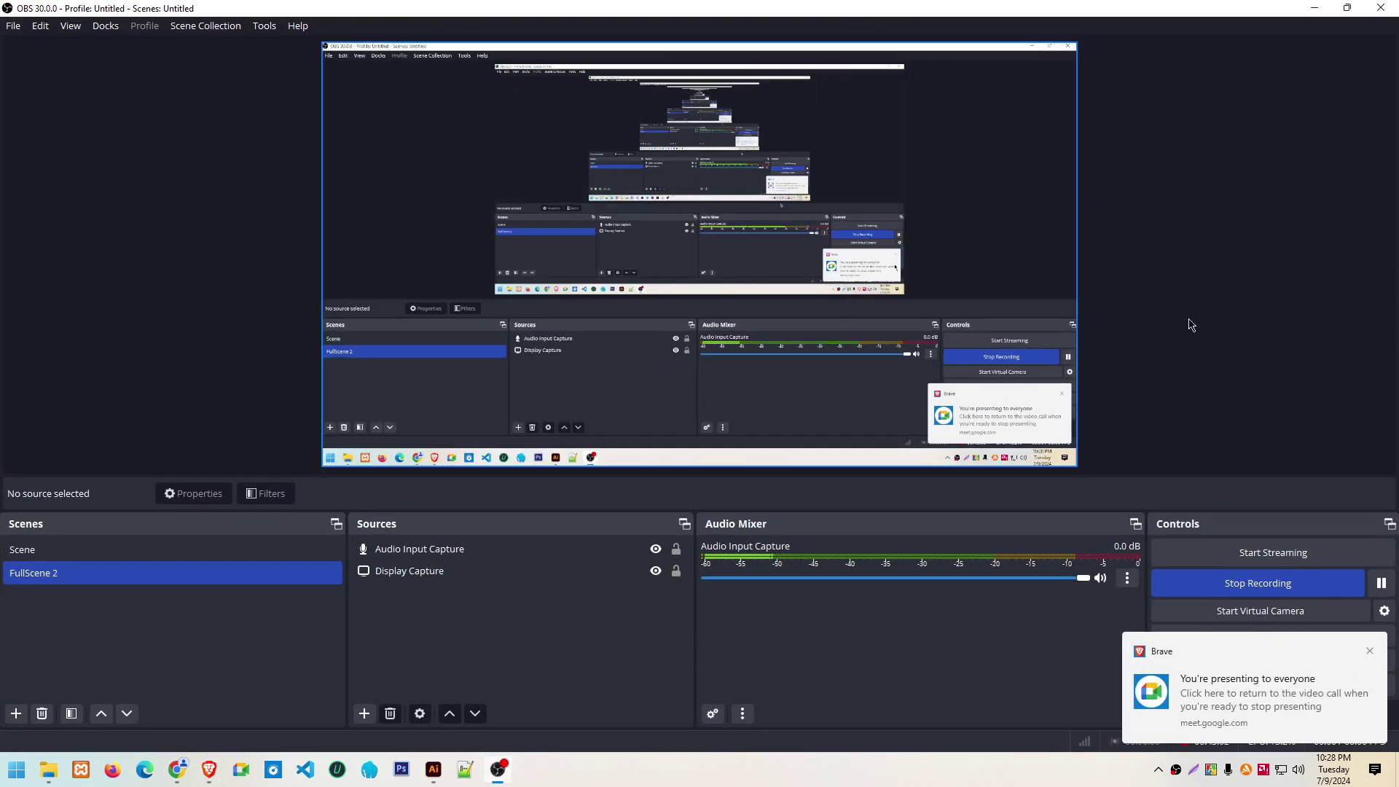
pyautogui.click(1315, 8)
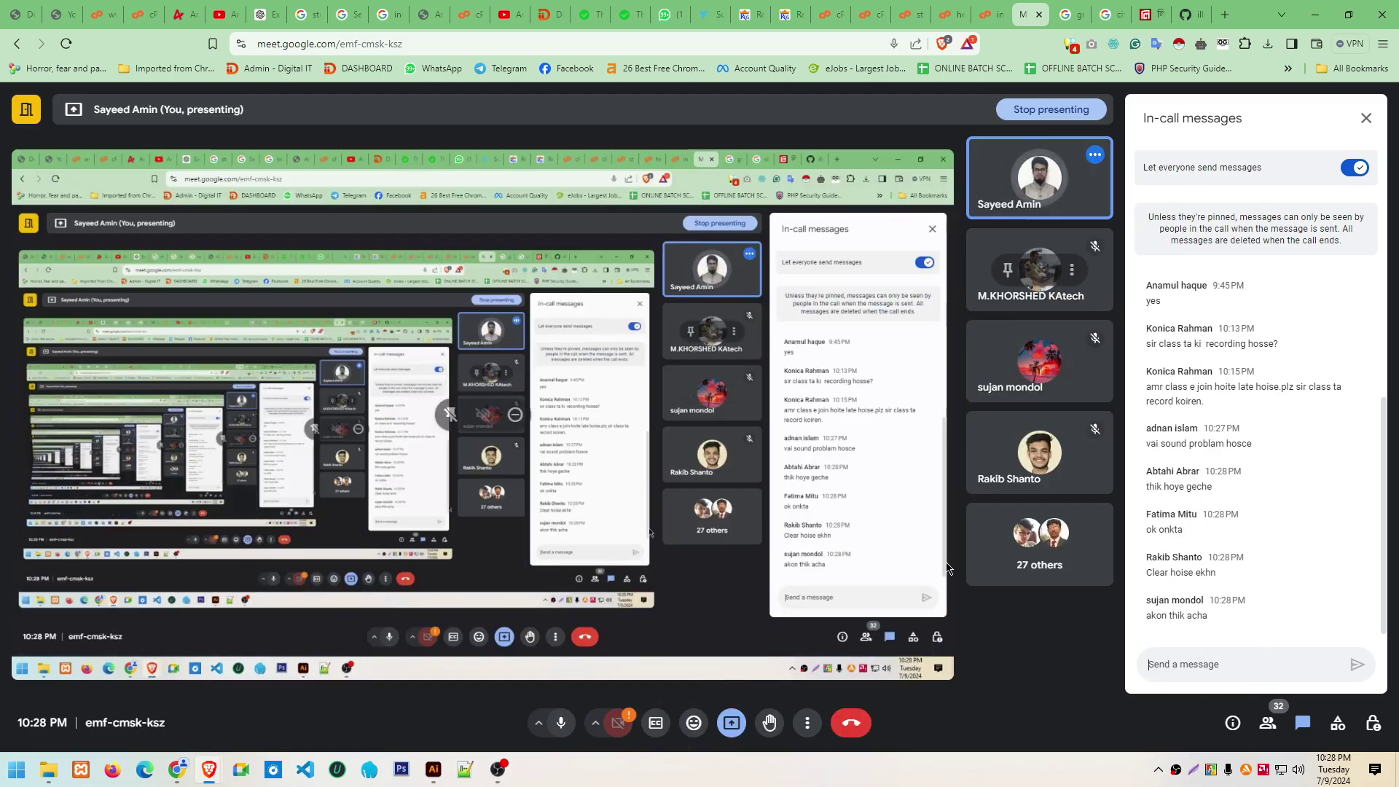
pyautogui.click(1149, 664)
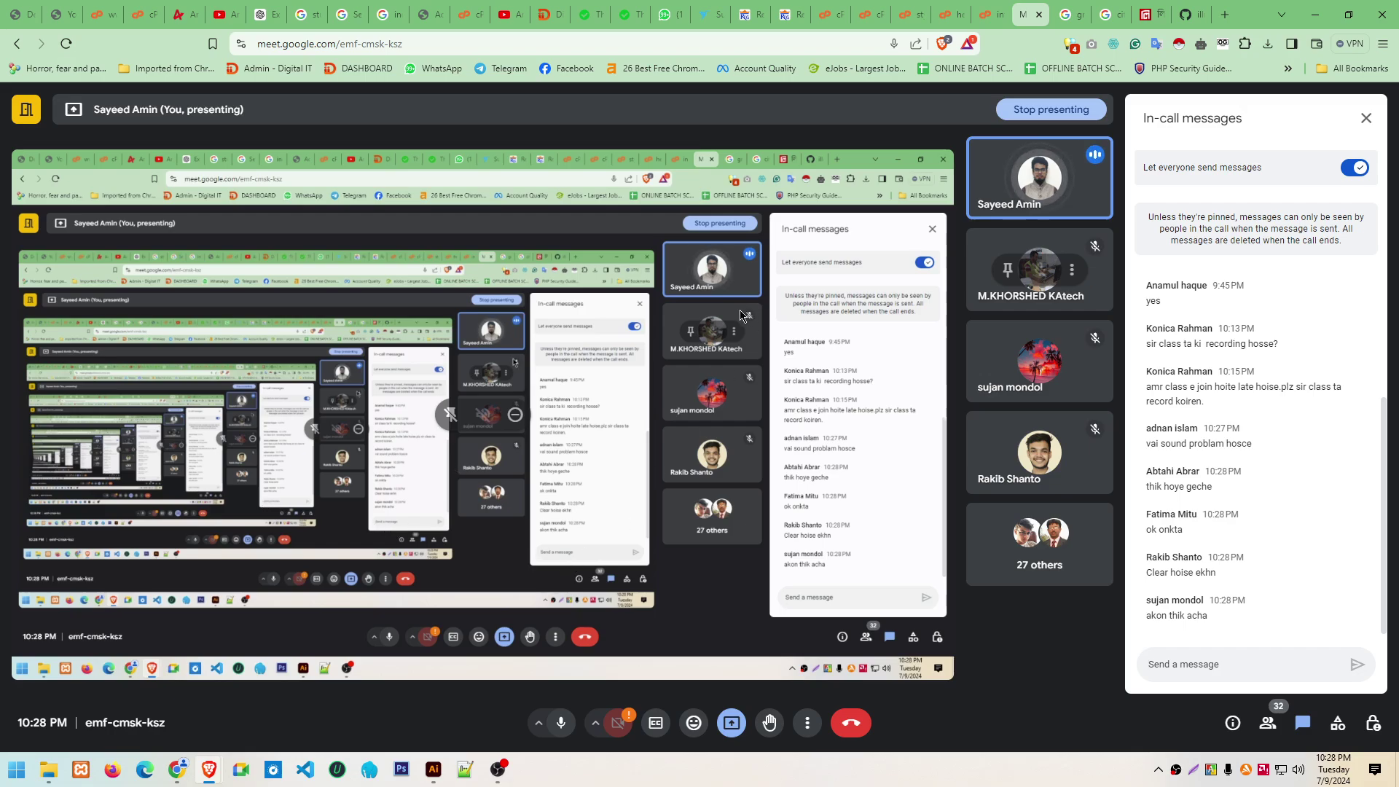
pyautogui.click(433, 769)
pyautogui.click(376, 397)
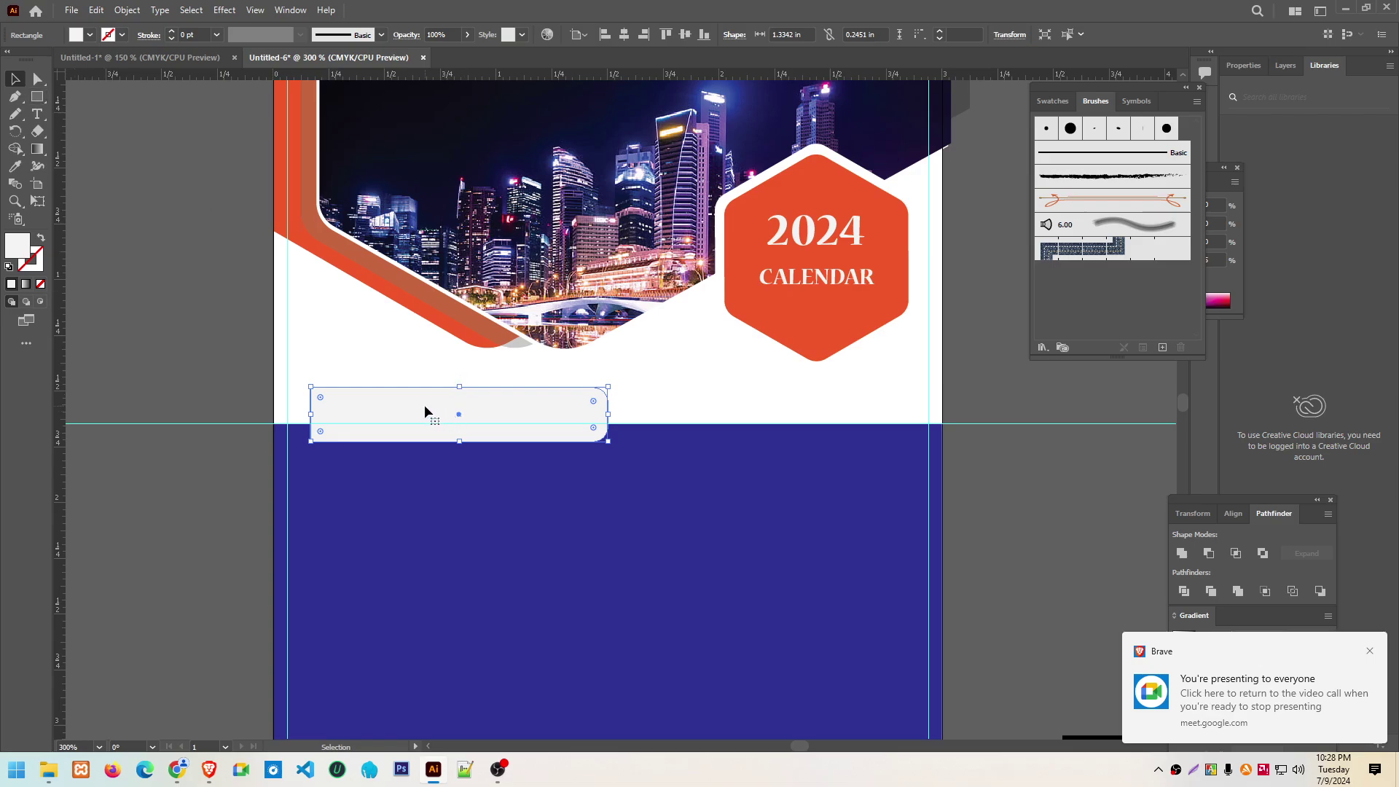
# Draw a small box over the bar's left end and eyedrop the stripe's orange onto it
pyautogui.moveTo(34, 105); pyautogui.dragTo(95, 99)
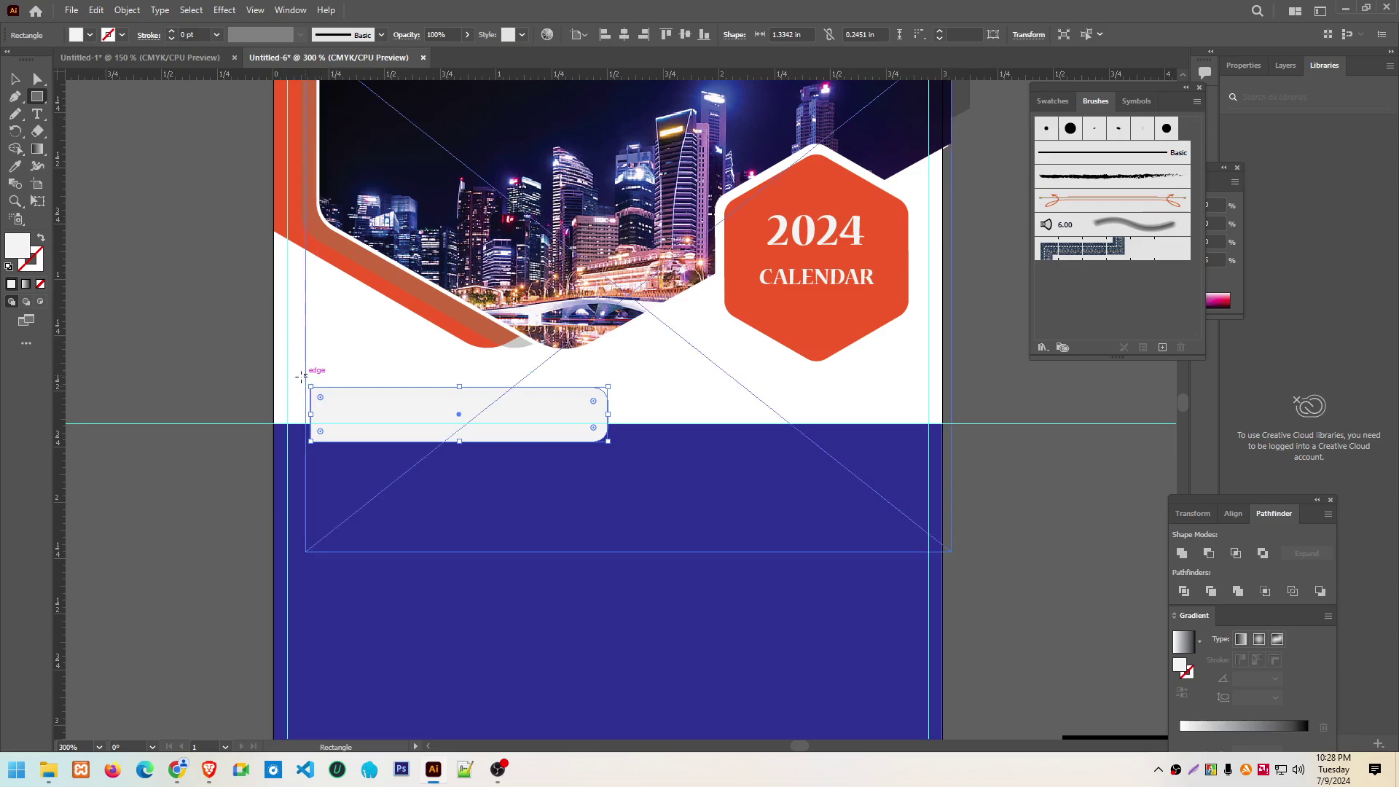
pyautogui.moveTo(297, 387); pyautogui.dragTo(389, 442)
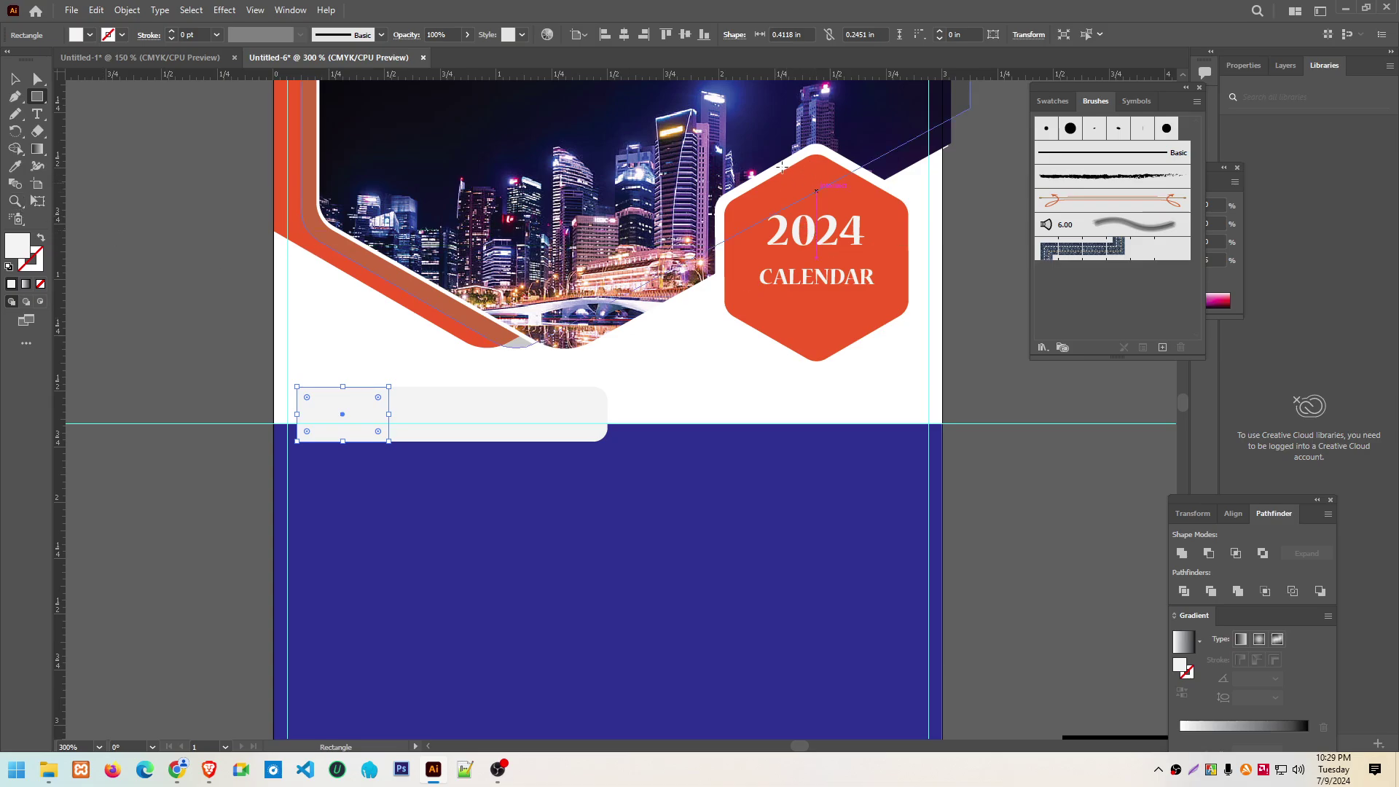
pyautogui.scroll(1, 161, 254)
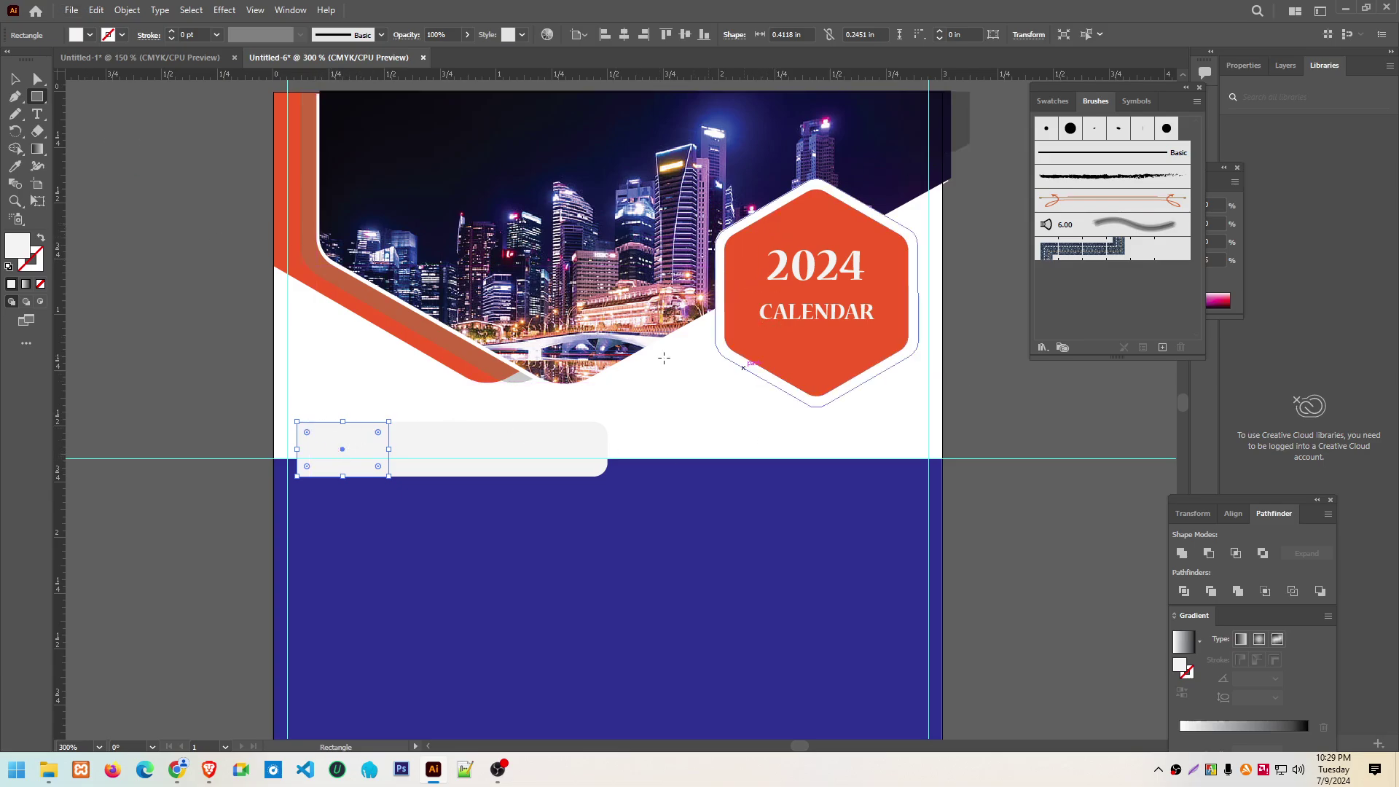
pyautogui.click(13, 169)
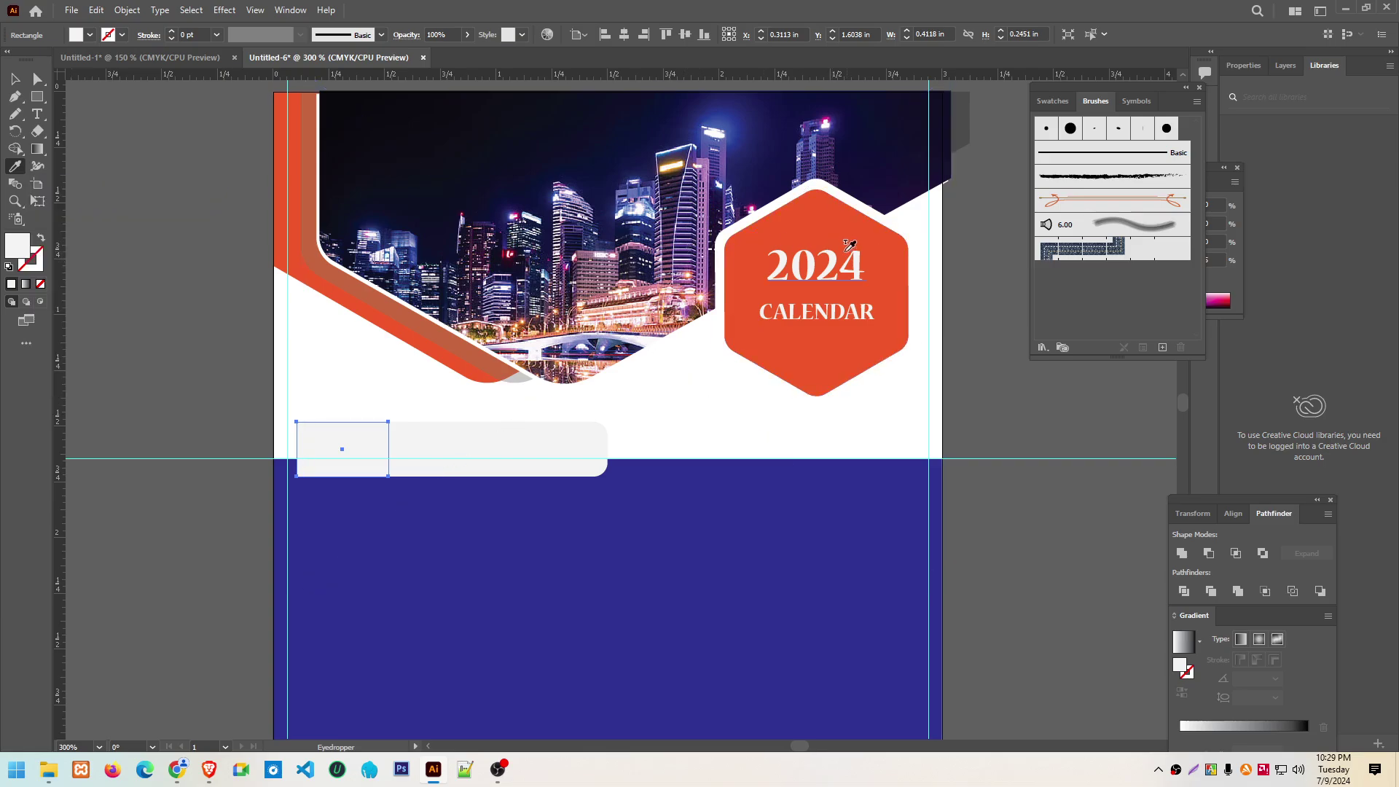
pyautogui.click(369, 305)
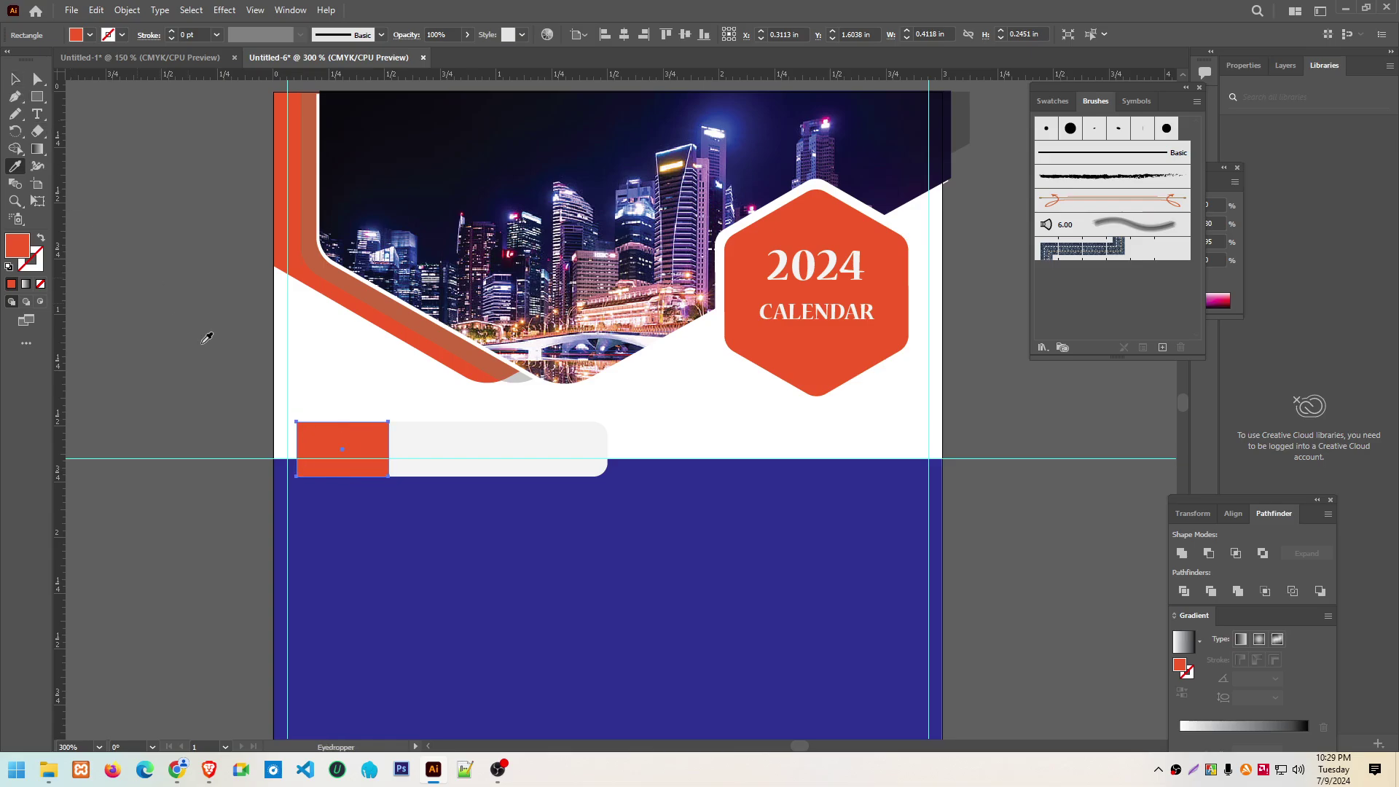
pyautogui.click(15, 79)
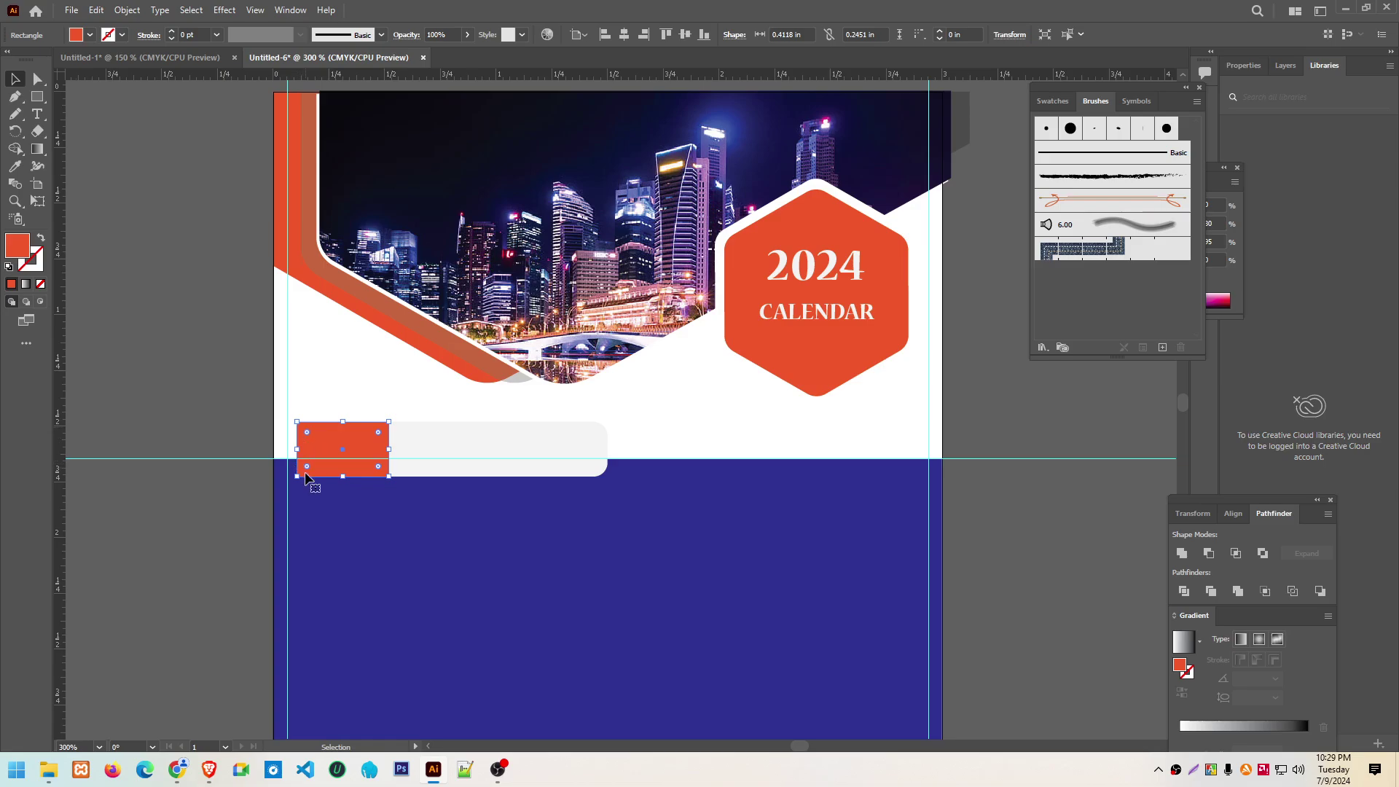
# Slightly round the orange box's corners
pyautogui.moveTo(279, 396); pyautogui.dragTo(408, 525)
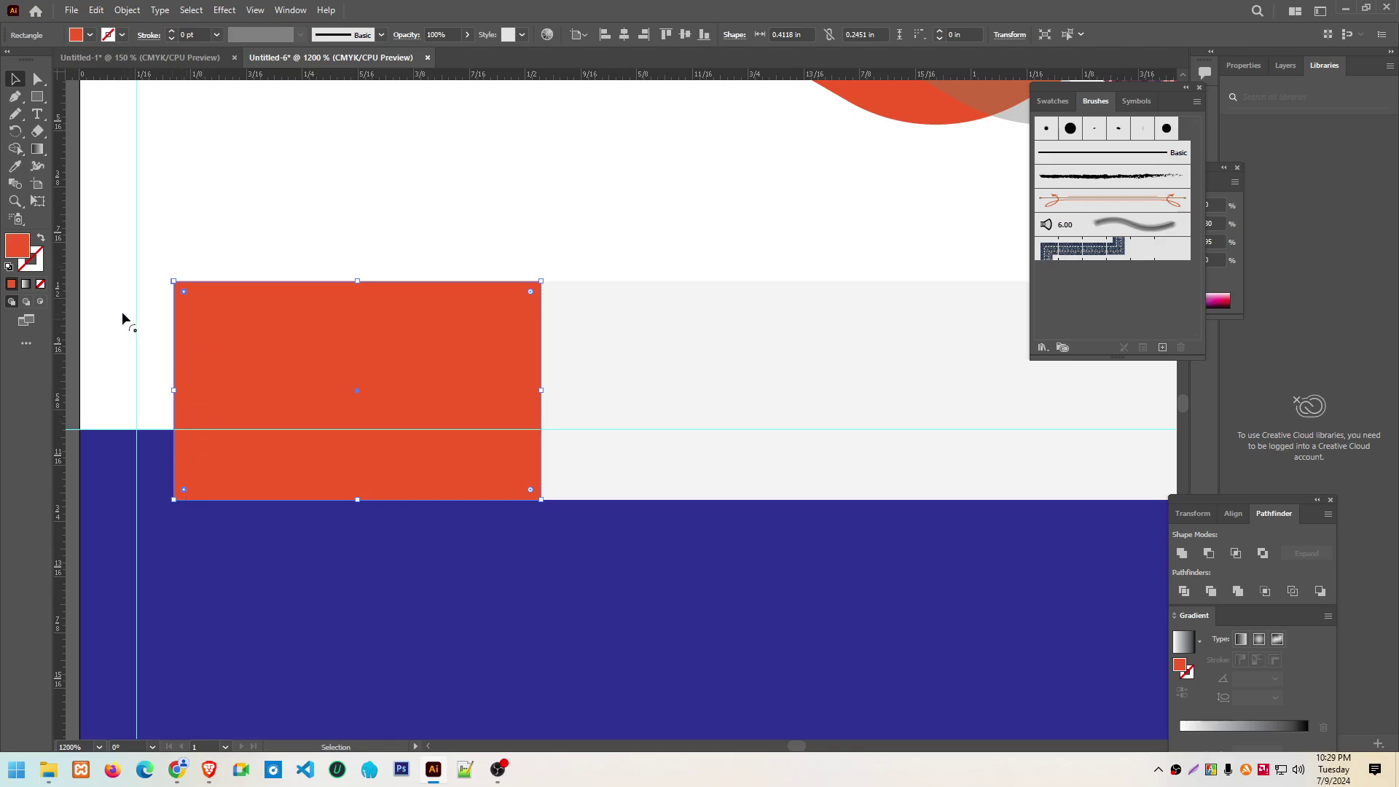
pyautogui.moveTo(184, 291); pyautogui.dragTo(202, 309)
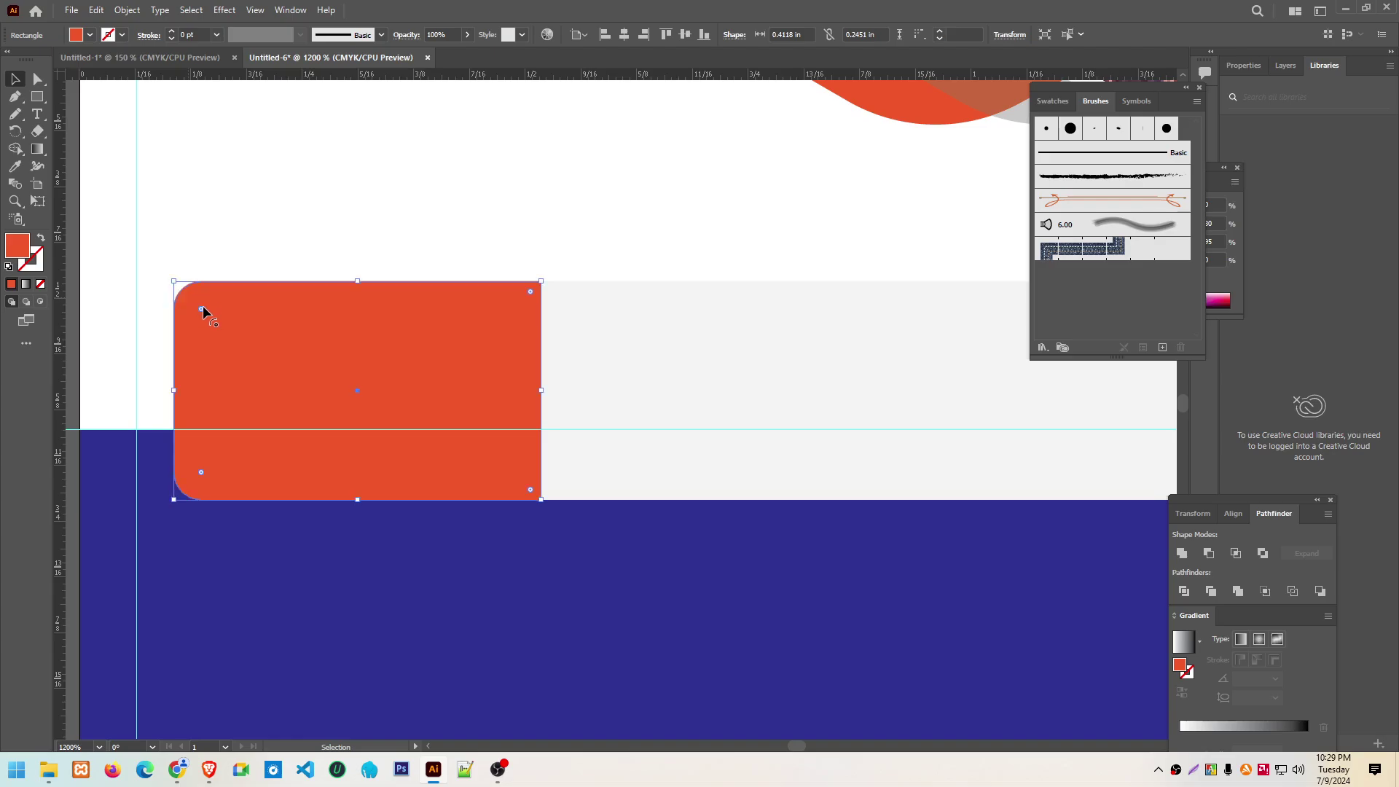
pyautogui.click(311, 201)
pyautogui.scroll(-2, 417, 360)
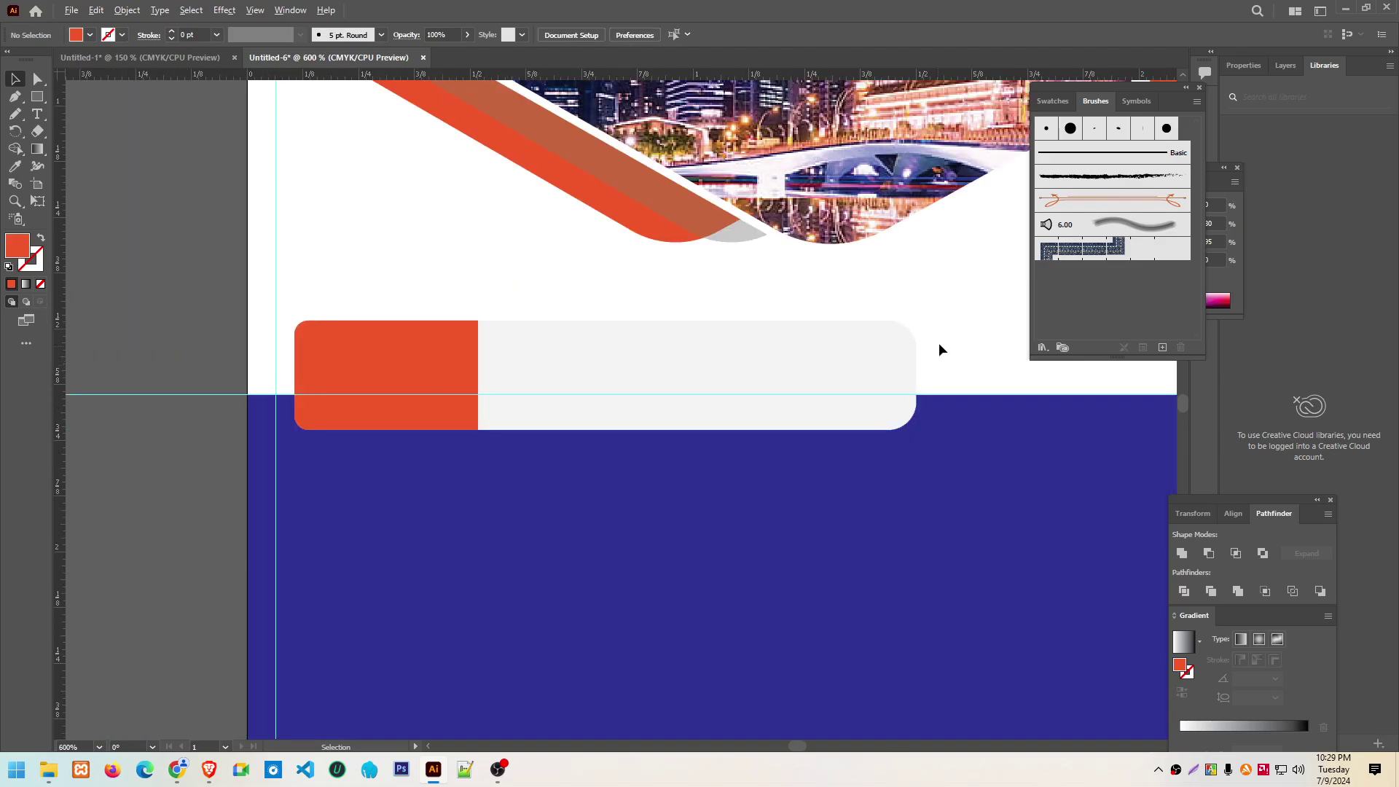
pyautogui.scroll(-1, 554, 344)
pyautogui.scroll(-1, 555, 358)
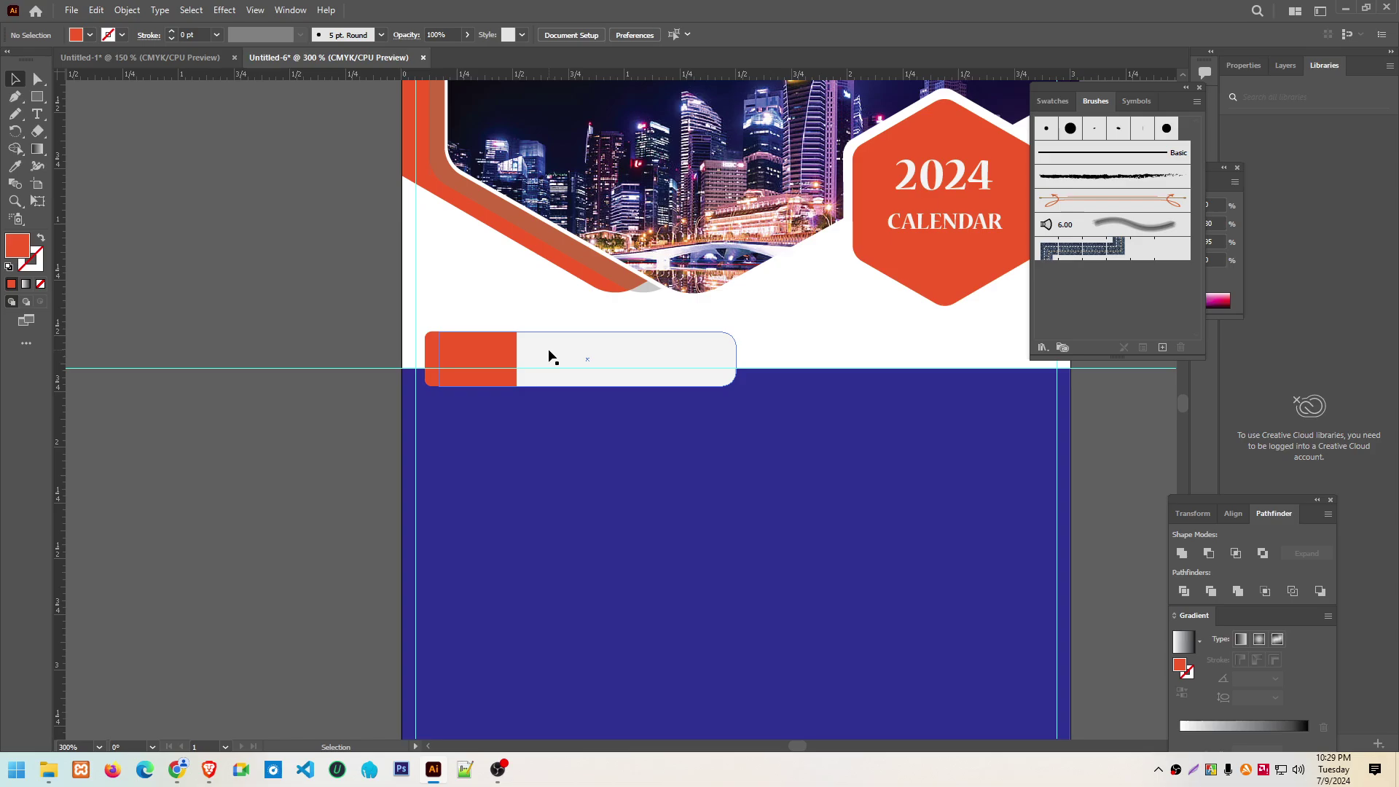
# Alt-drag a copy of the 2024 text onto the orange box and bring it forward
pyautogui.click(977, 186)
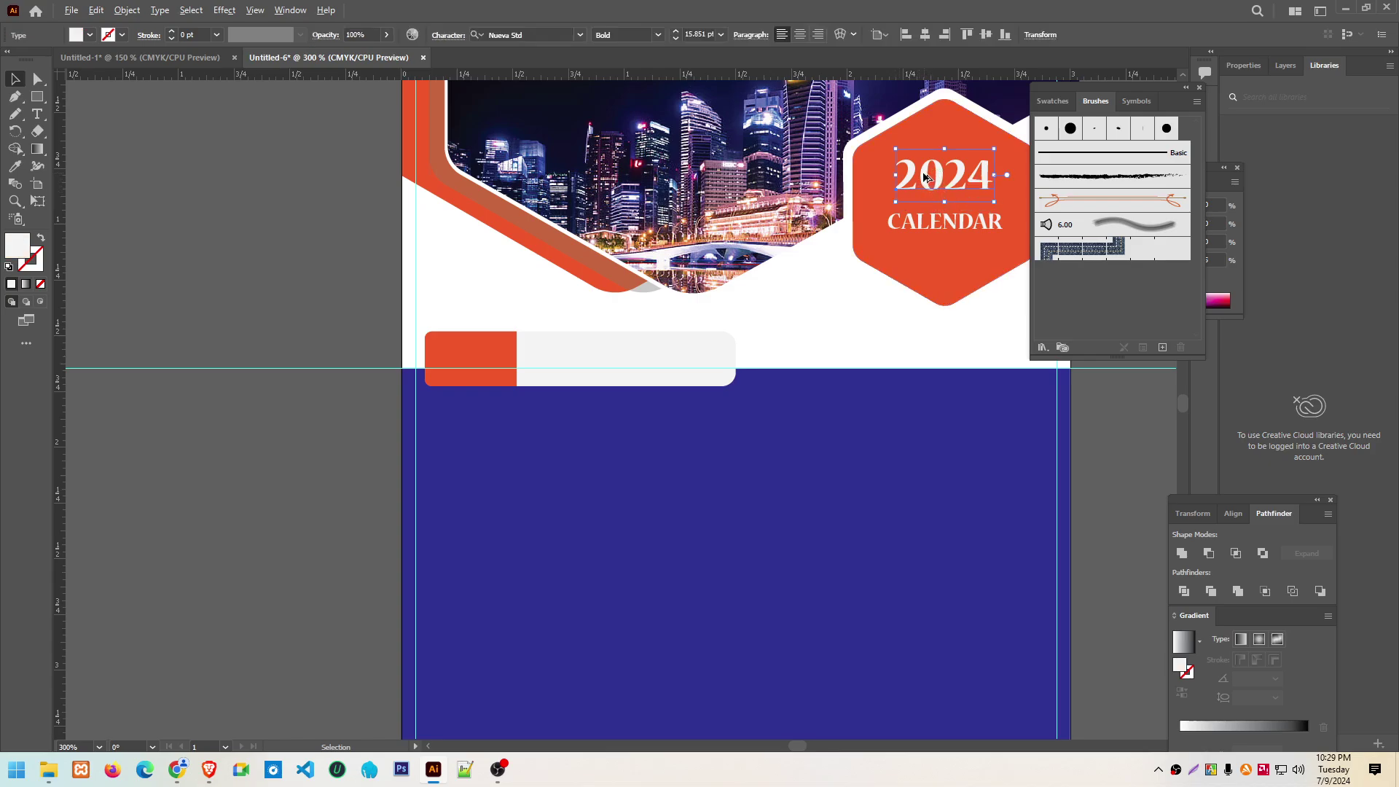
pyautogui.moveTo(920, 178); pyautogui.dragTo(463, 362)
pyautogui.rightClick(462, 341)
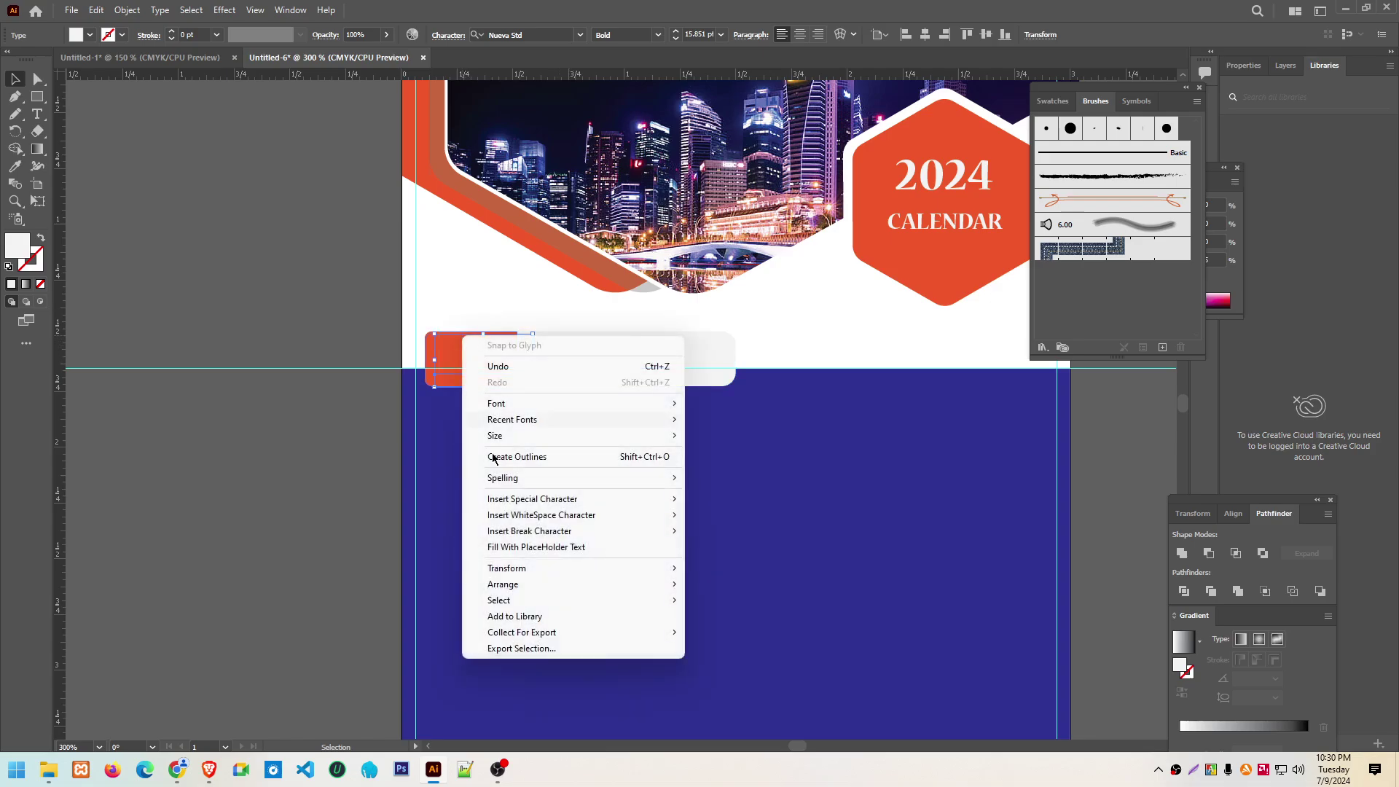
pyautogui.moveTo(503, 584)
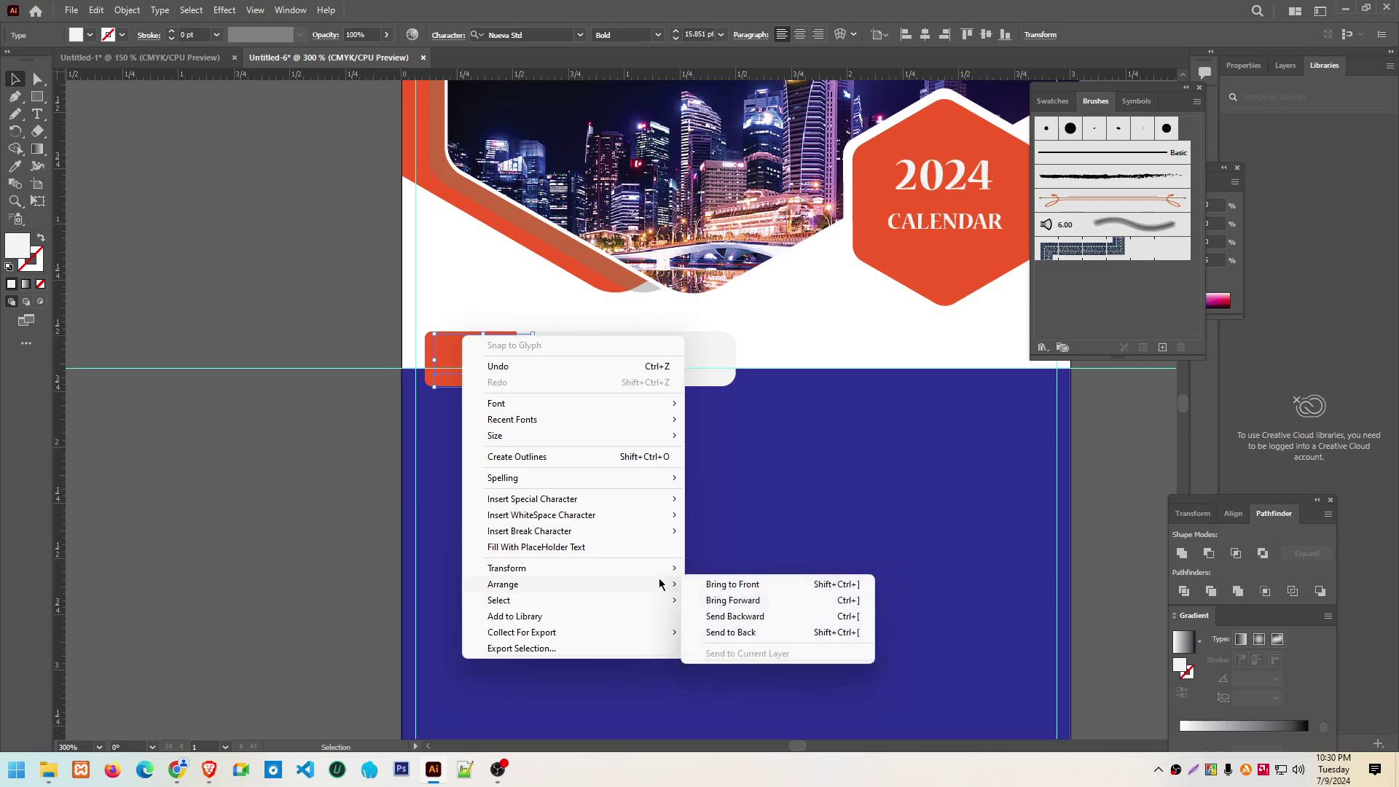
pyautogui.click(754, 602)
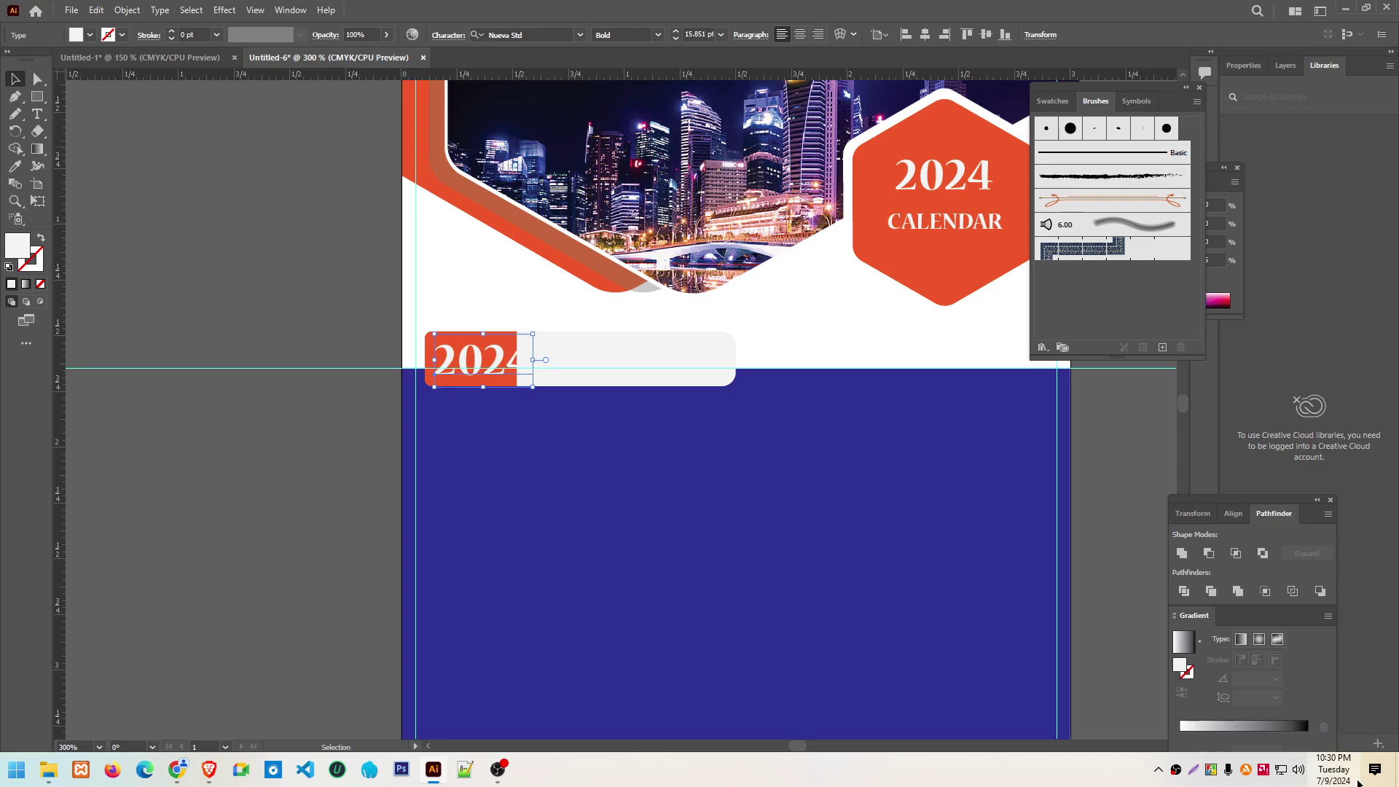
# Replace the 2024 text in the orange box with 07
pyautogui.click(37, 114)
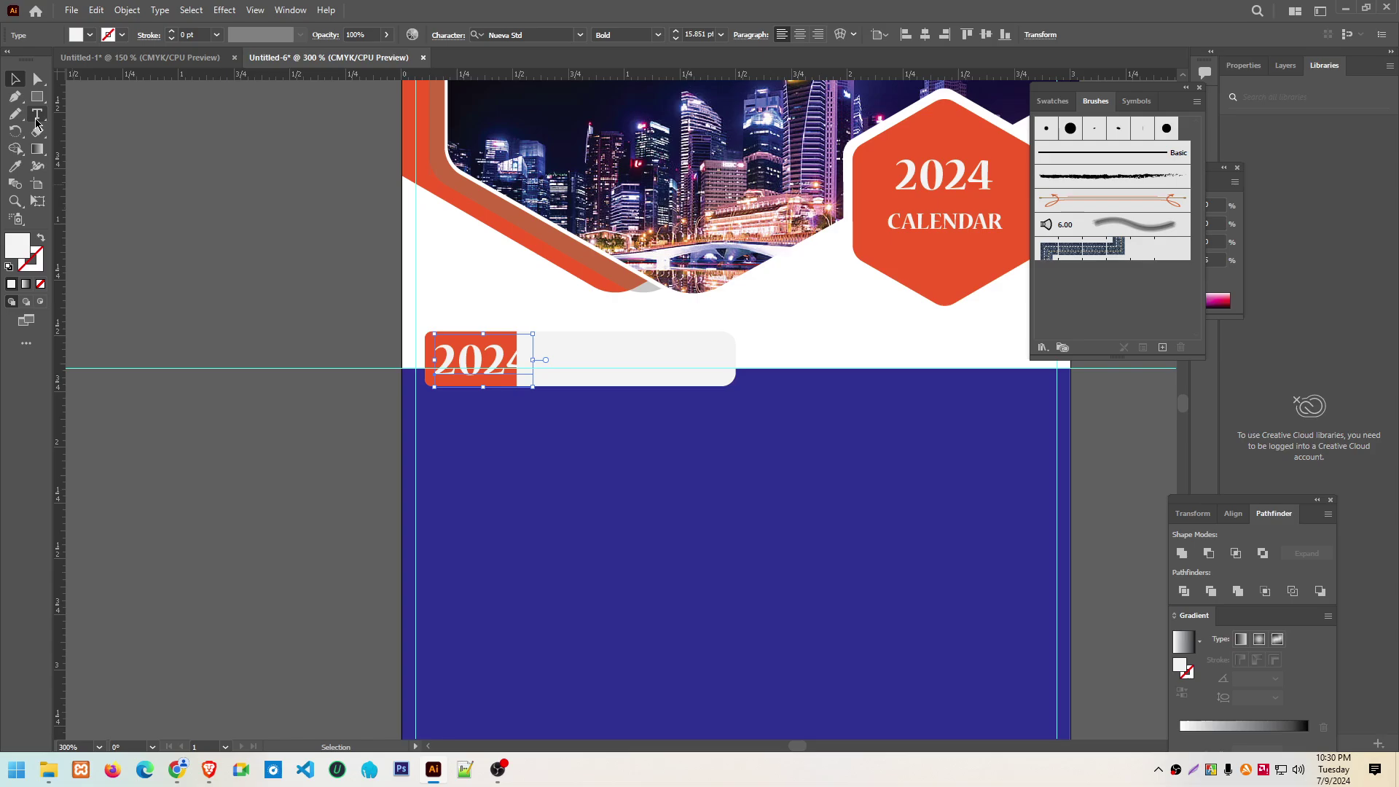
pyautogui.moveTo(441, 354); pyautogui.dragTo(509, 358)
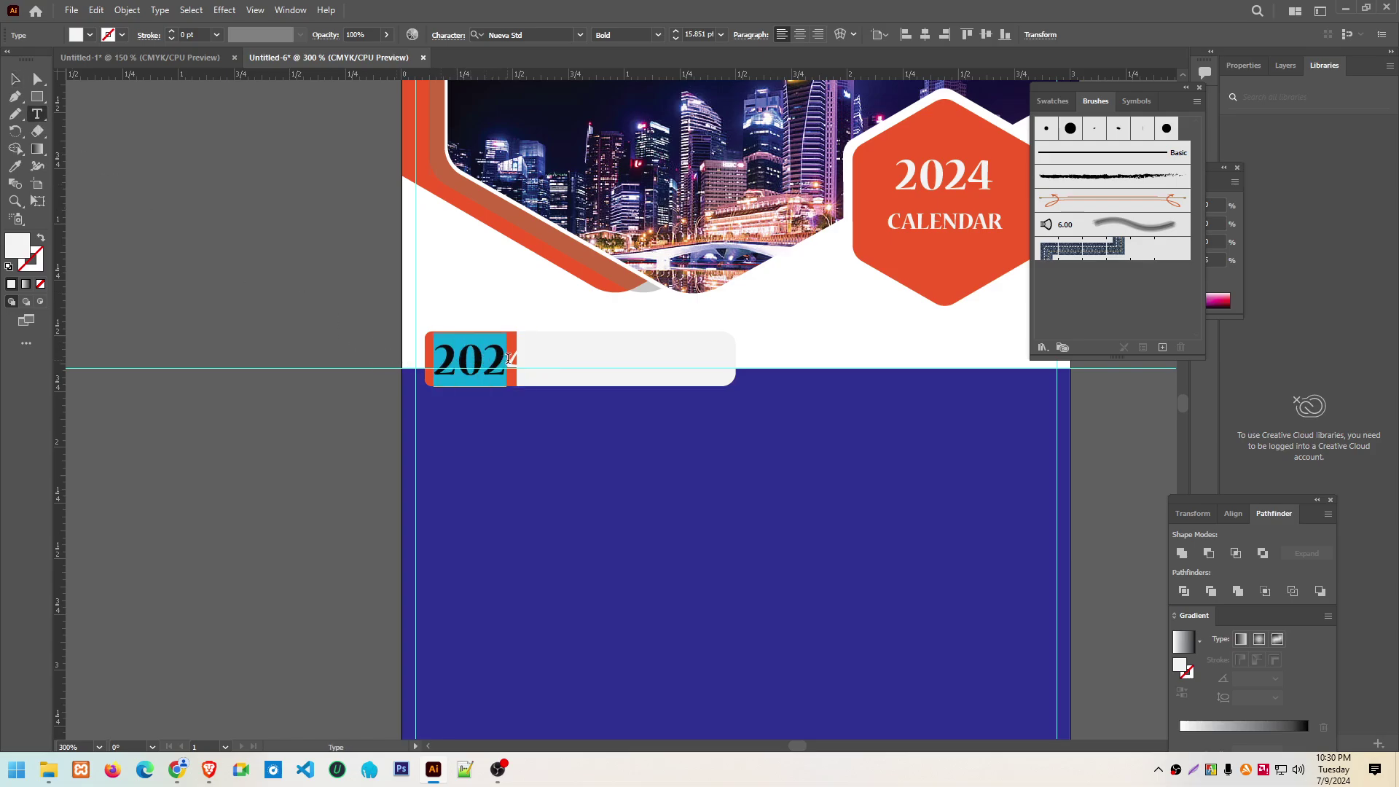
pyautogui.press('BackSpace')
pyautogui.press('Delete')
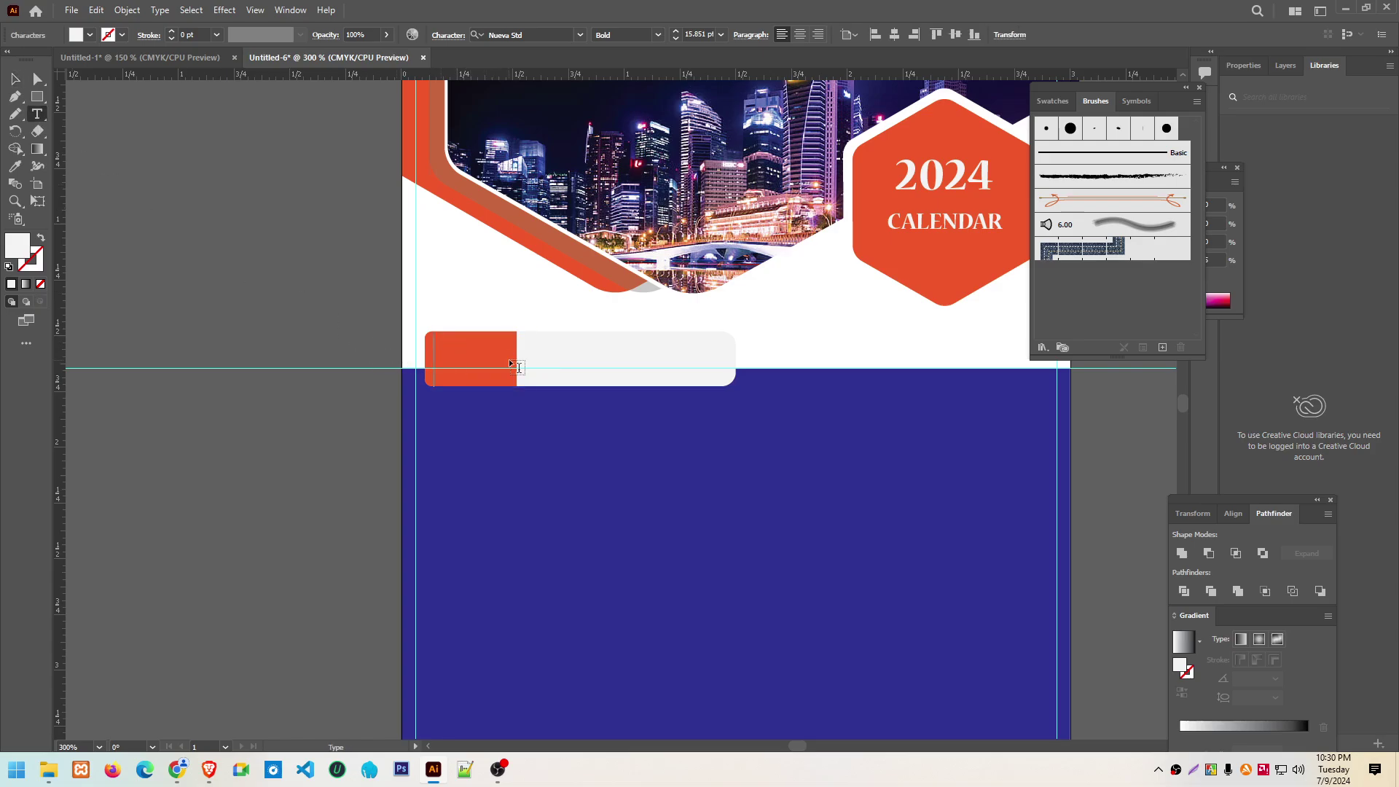
pyautogui.write('07')
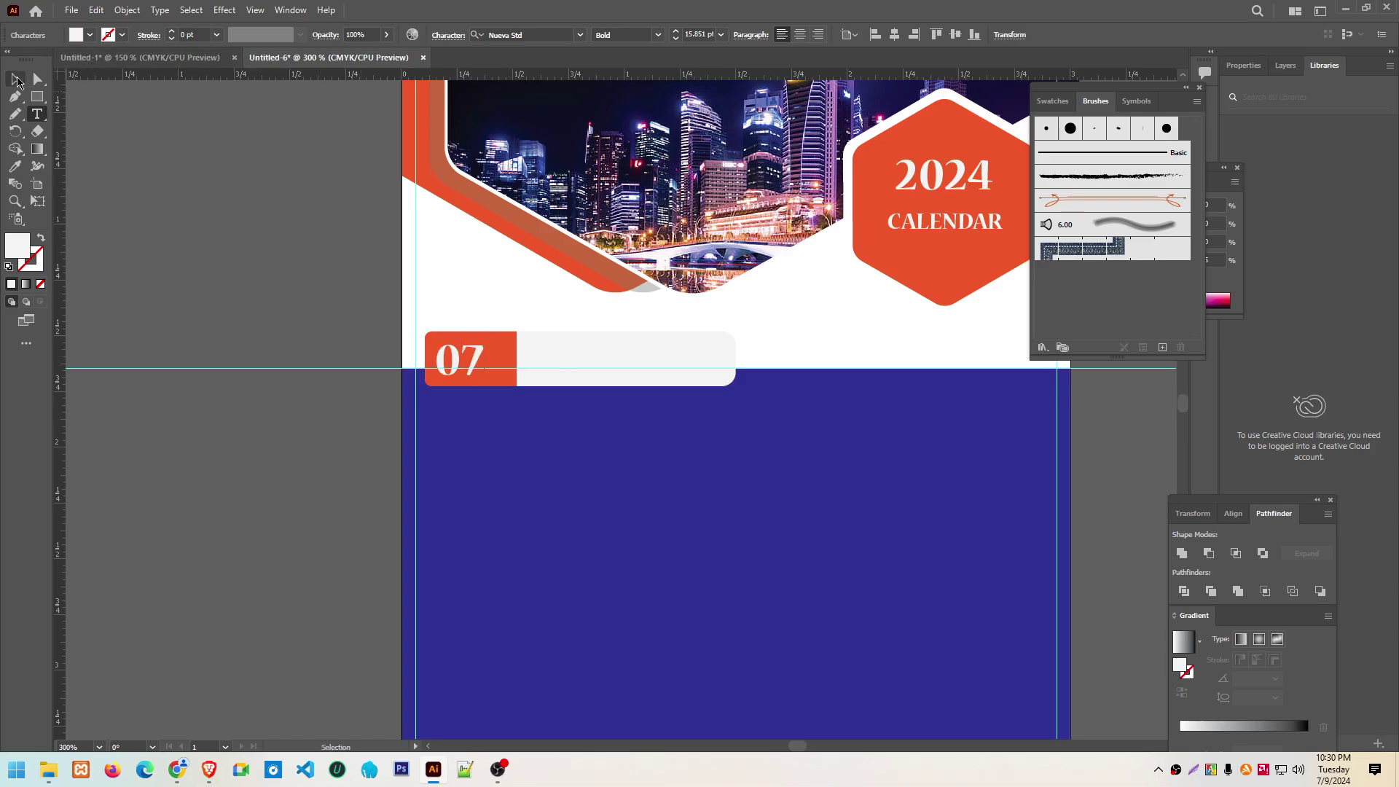
# Nudge the 07 text and centre it vertically on the label bar, keeping its horizontal position
pyautogui.click(16, 80)
pyautogui.press('Right')
pyautogui.press('Right')
pyautogui.press('Right')
pyautogui.press('Right')
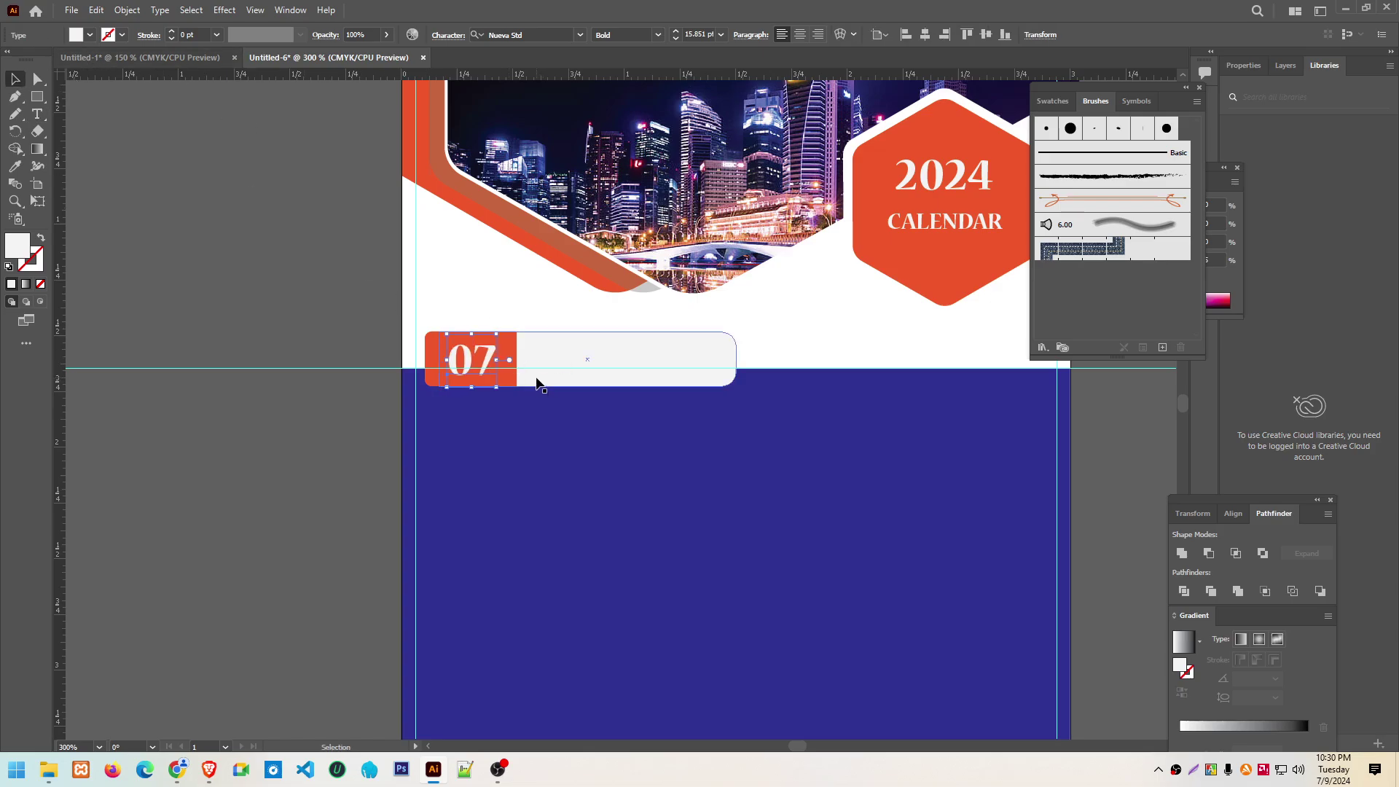
pyautogui.press('Left')
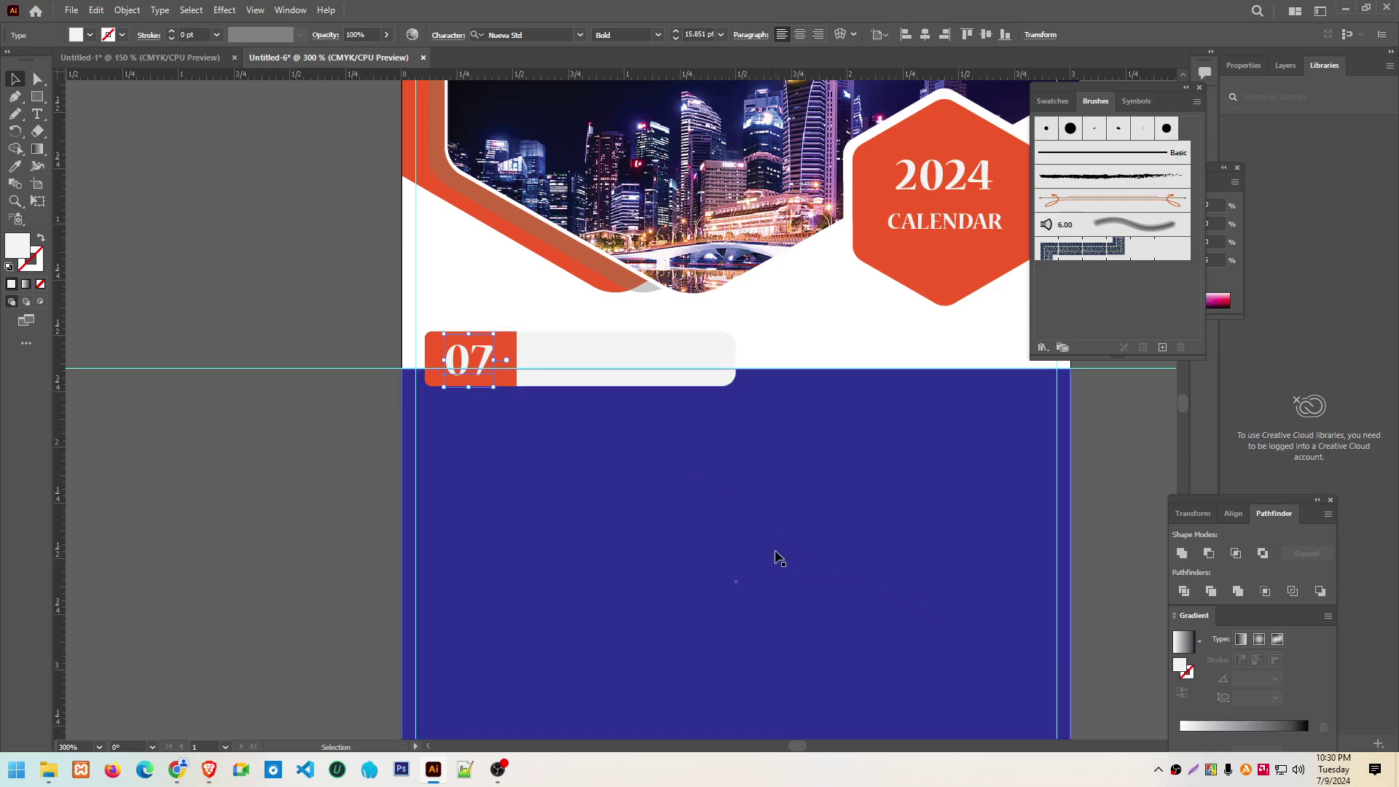
pyautogui.press('Left')
pyautogui.press('Left')
pyautogui.press('Right')
pyautogui.press('Up')
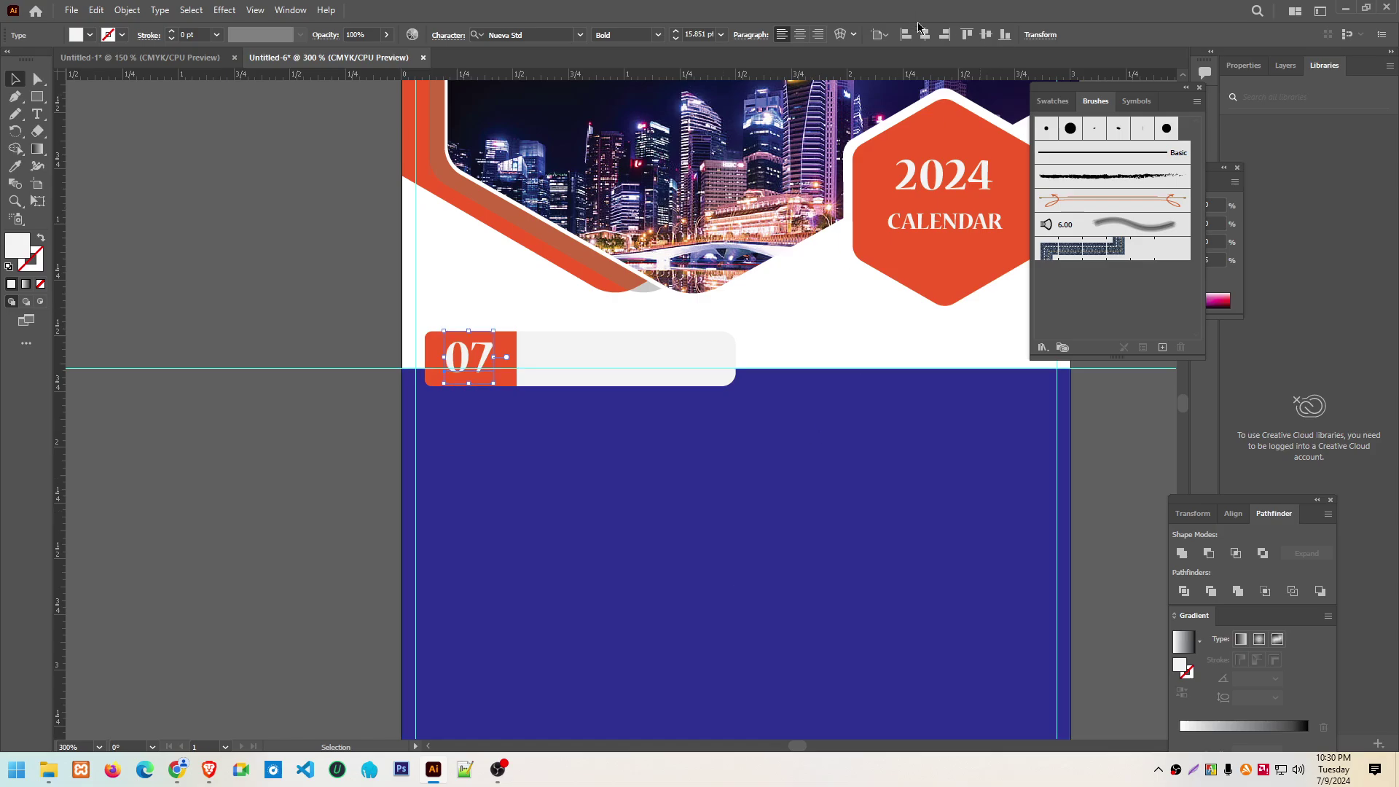
pyautogui.keyDown('shift'); pyautogui.click(458, 365); pyautogui.keyUp('shift')
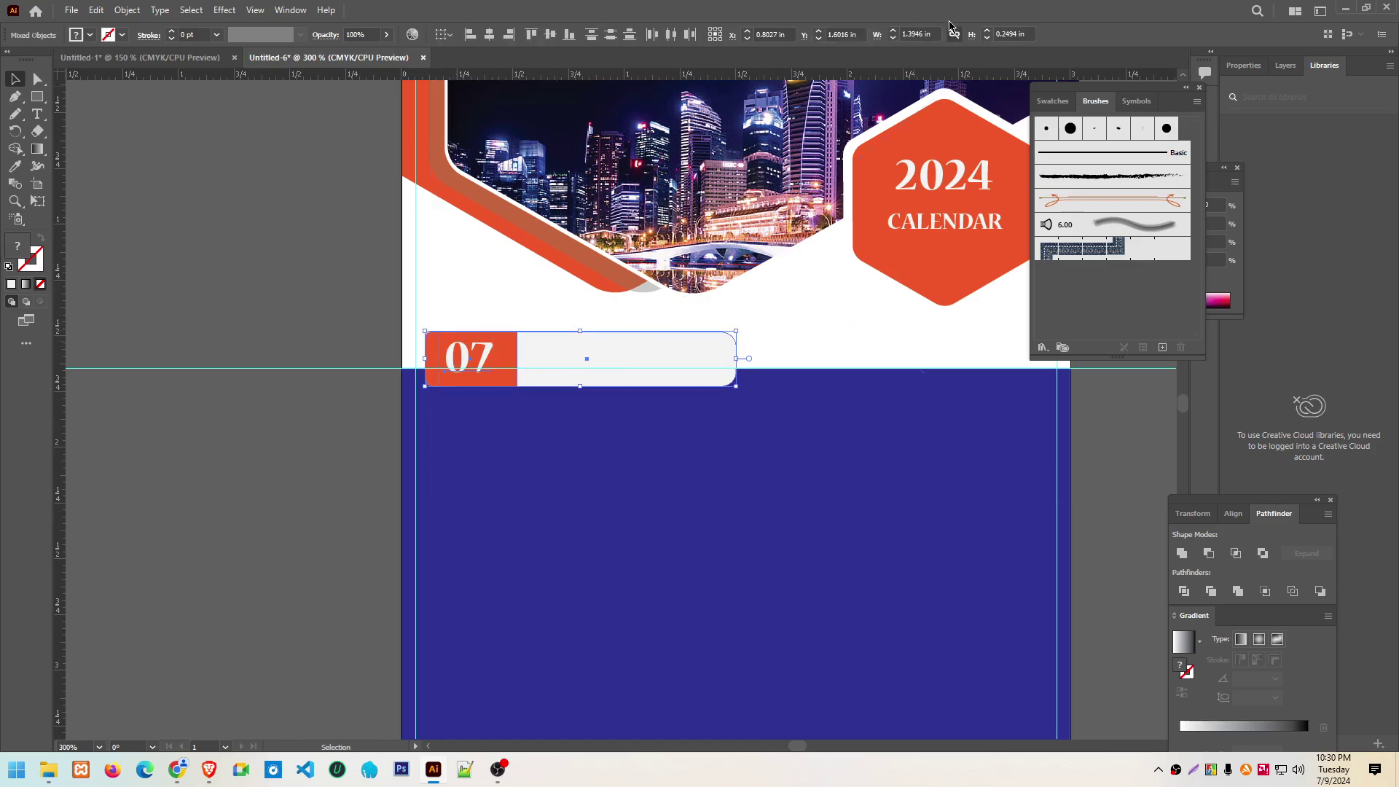
pyautogui.click(552, 35)
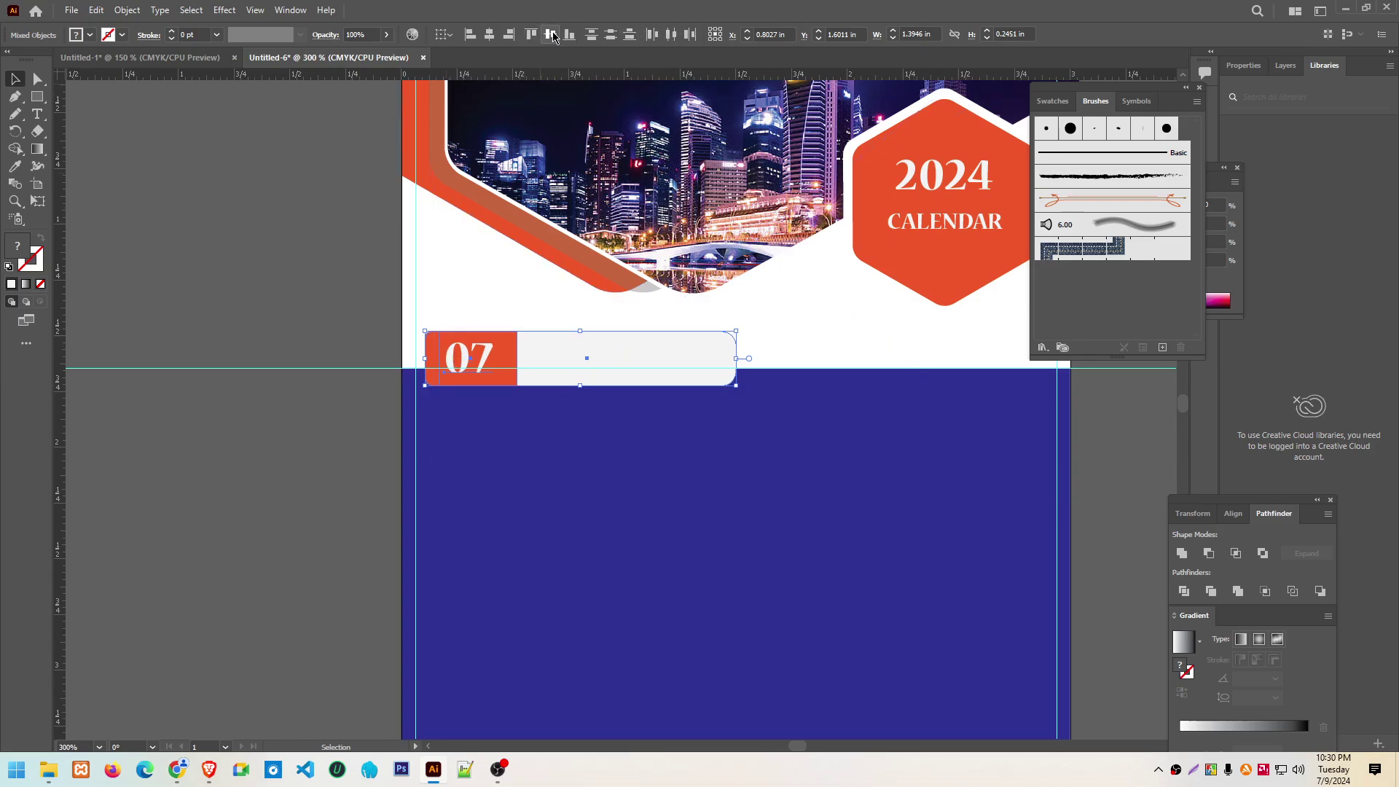
pyautogui.click(489, 34)
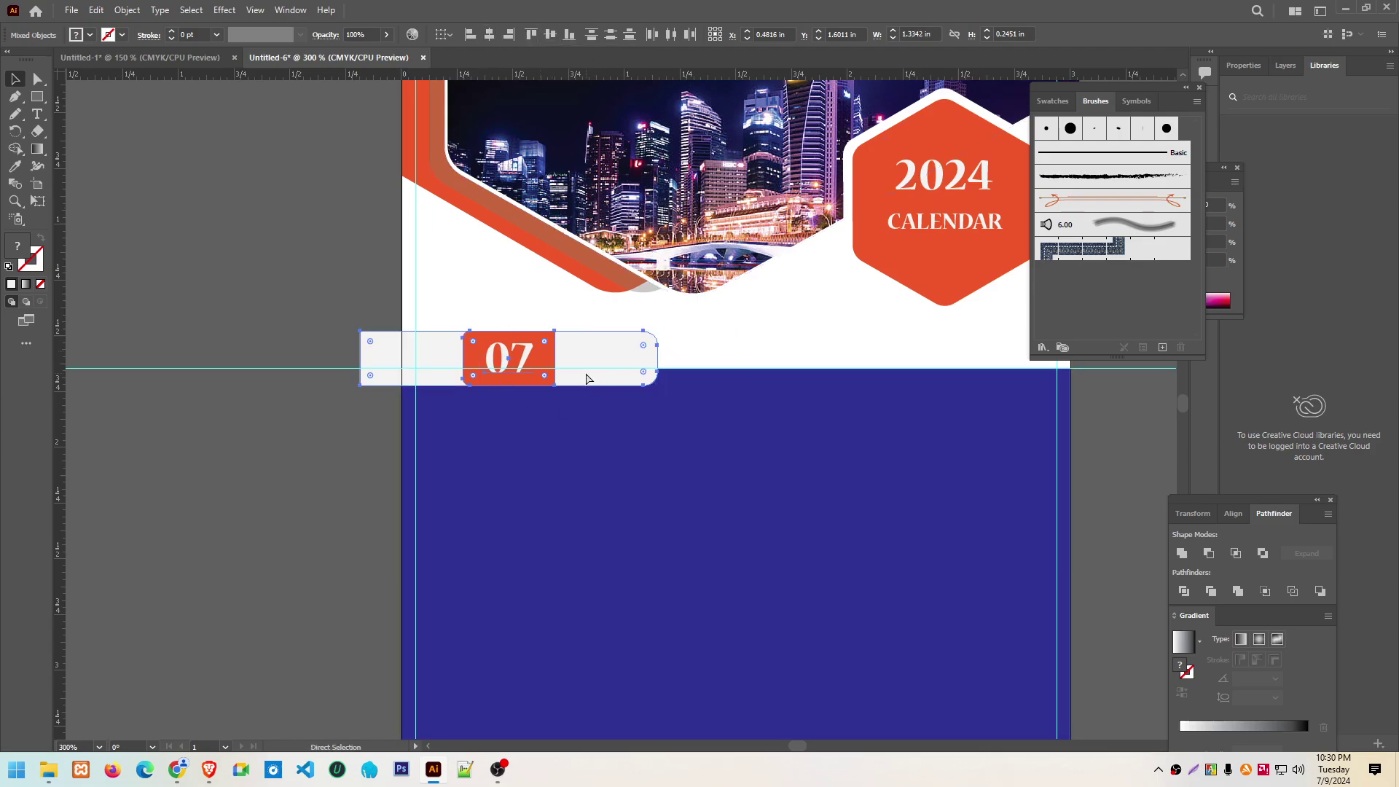
pyautogui.hotkey('ctrl', 'z')
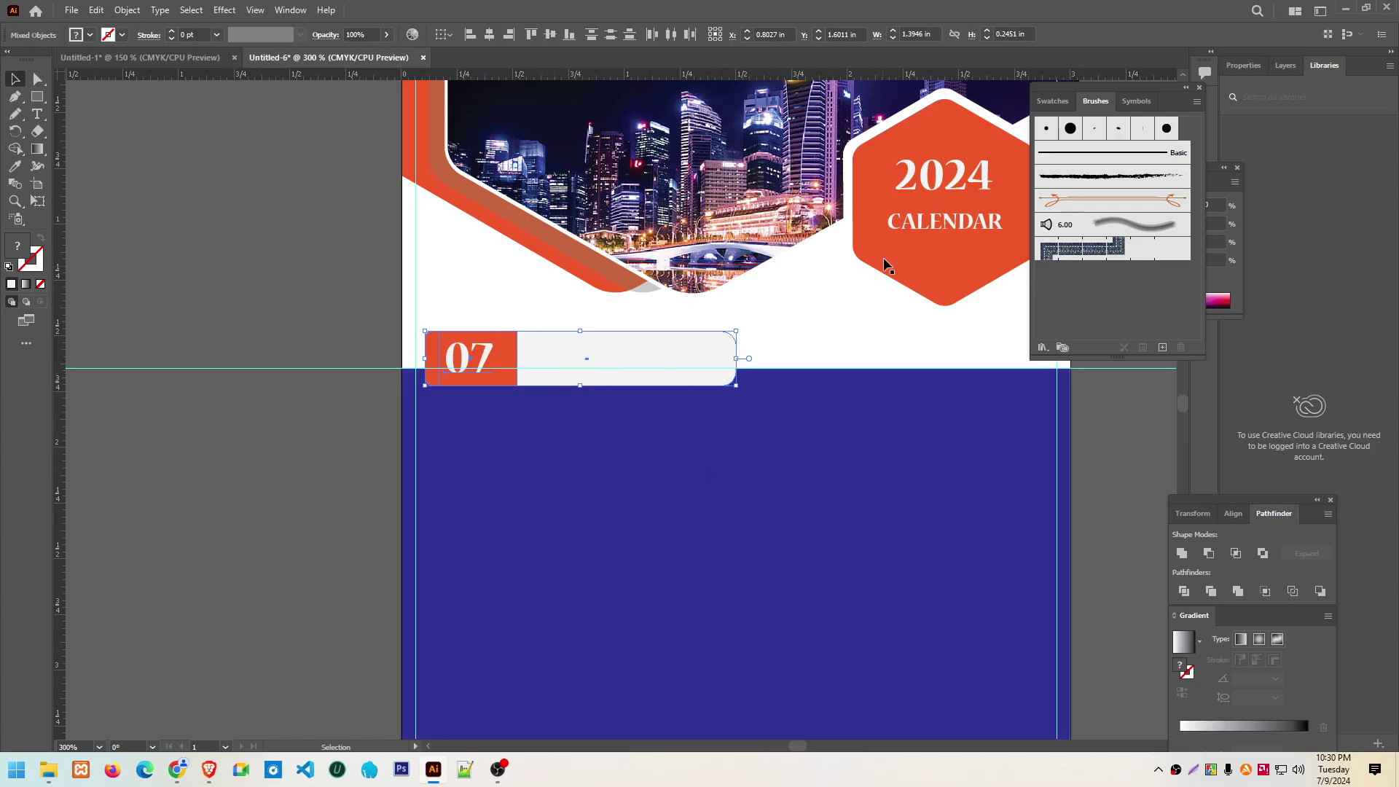
# Place a copy of CALENDAR on the label bar and delete the horizontal guide
pyautogui.click(911, 222)
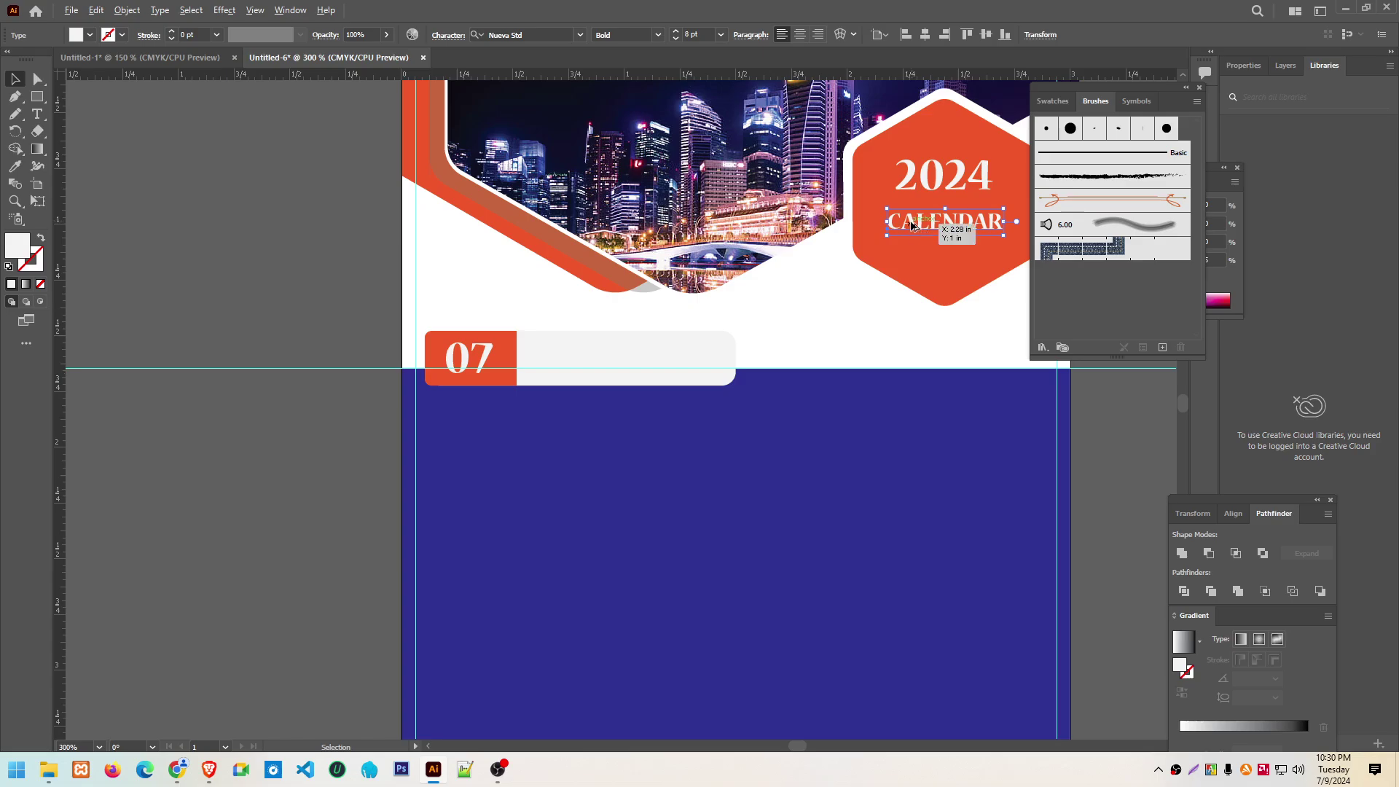
pyautogui.moveTo(911, 225); pyautogui.dragTo(568, 357)
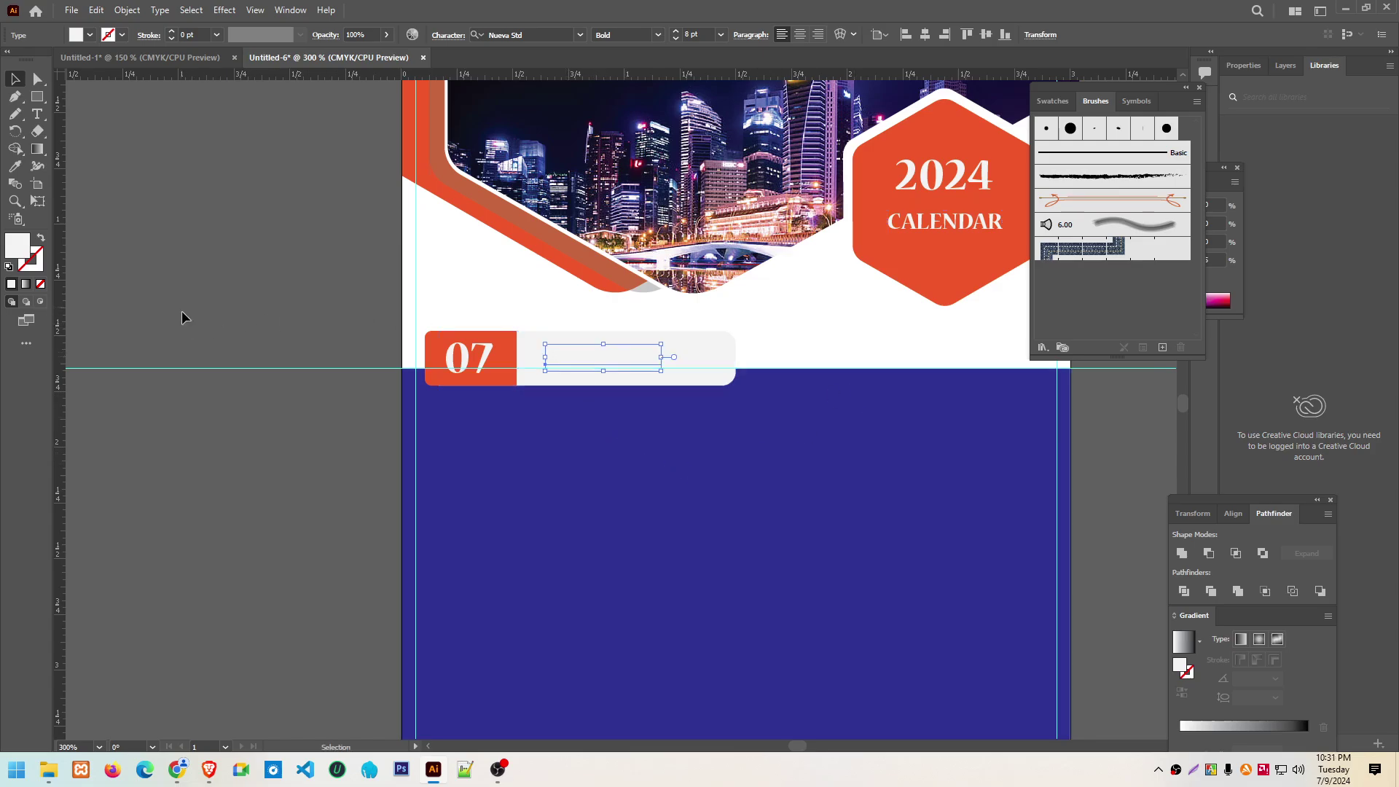
pyautogui.click(195, 369)
pyautogui.press('Delete')
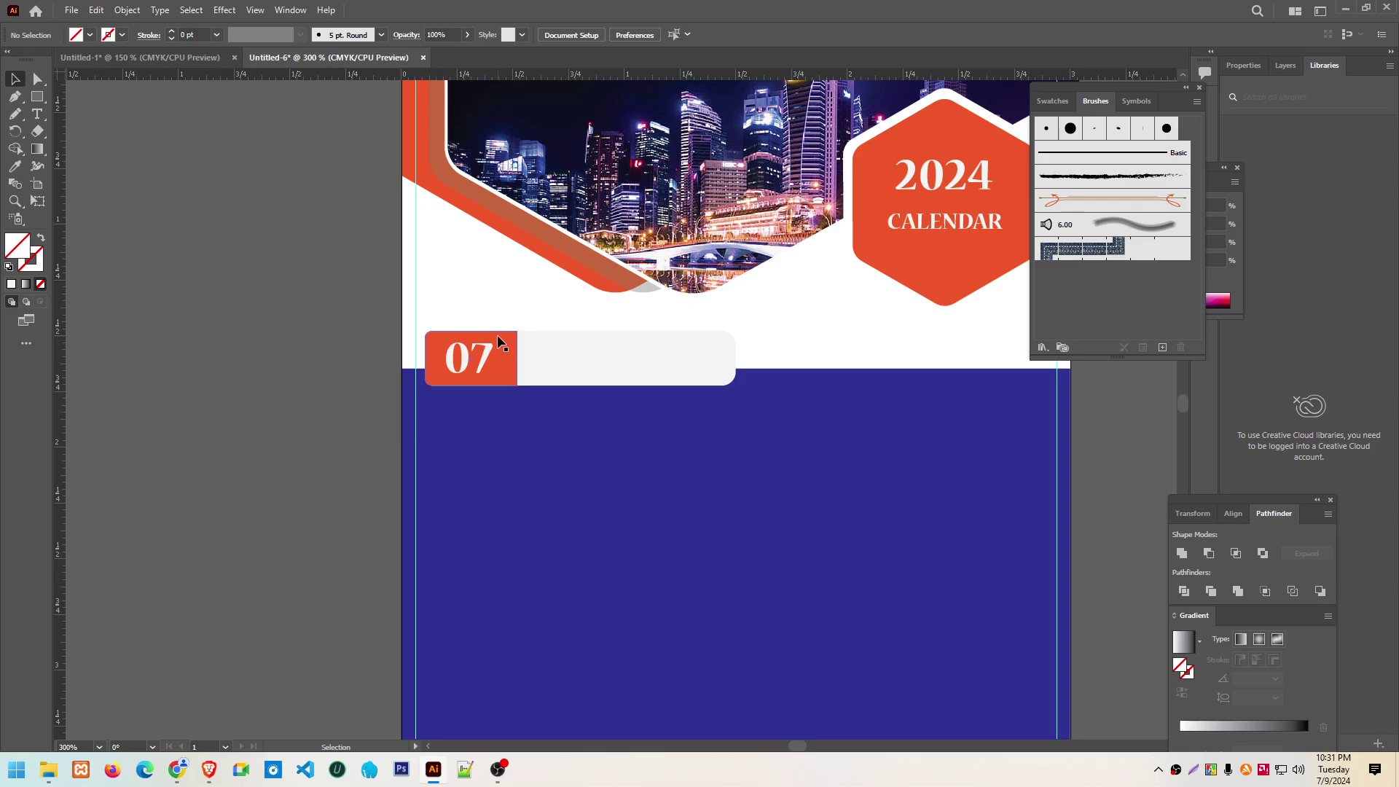
pyautogui.moveTo(614, 358); pyautogui.dragTo(722, 368)
# Bring the CALENDAR copy forward, fill it black, and move the grey bar back behind it
pyautogui.click(562, 352)
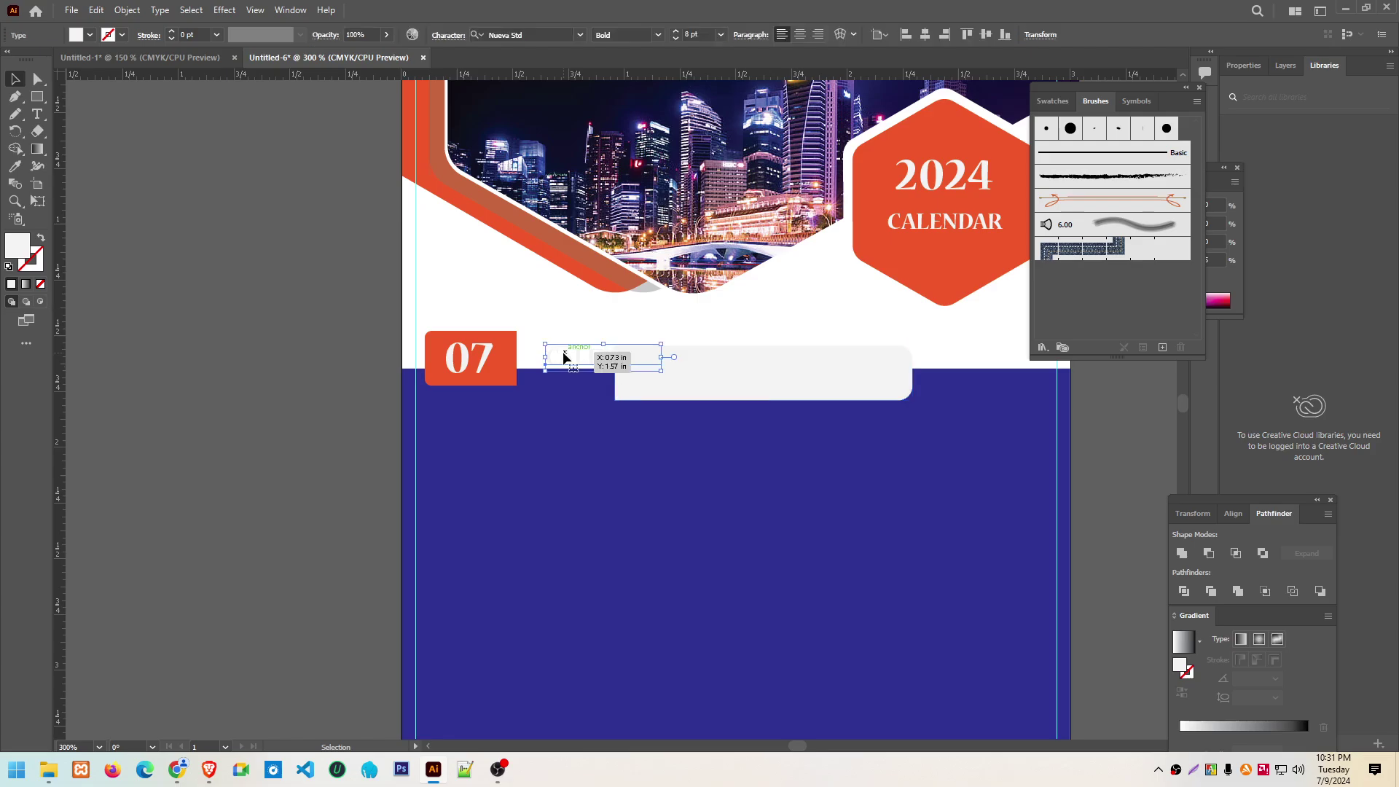
pyautogui.rightClick(557, 354)
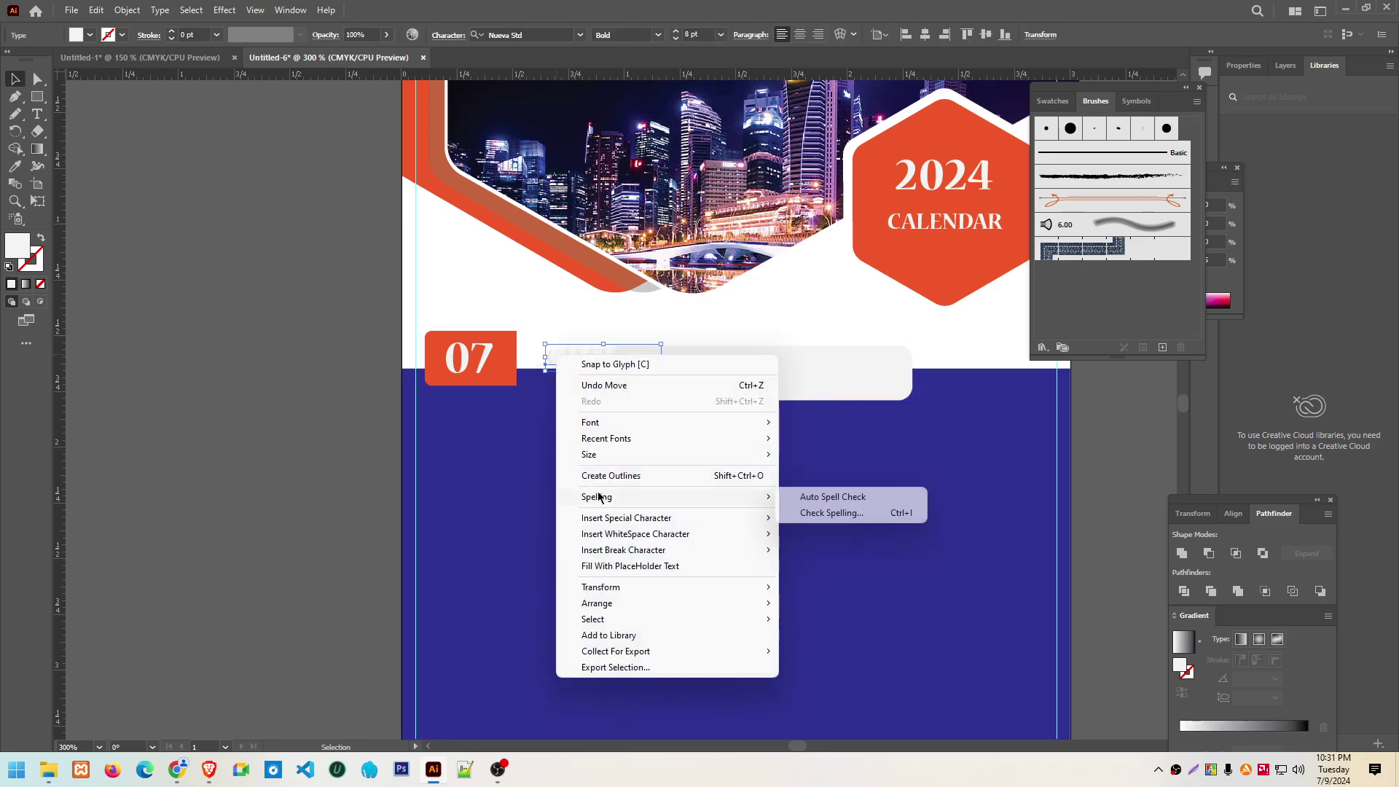
pyautogui.moveTo(597, 604)
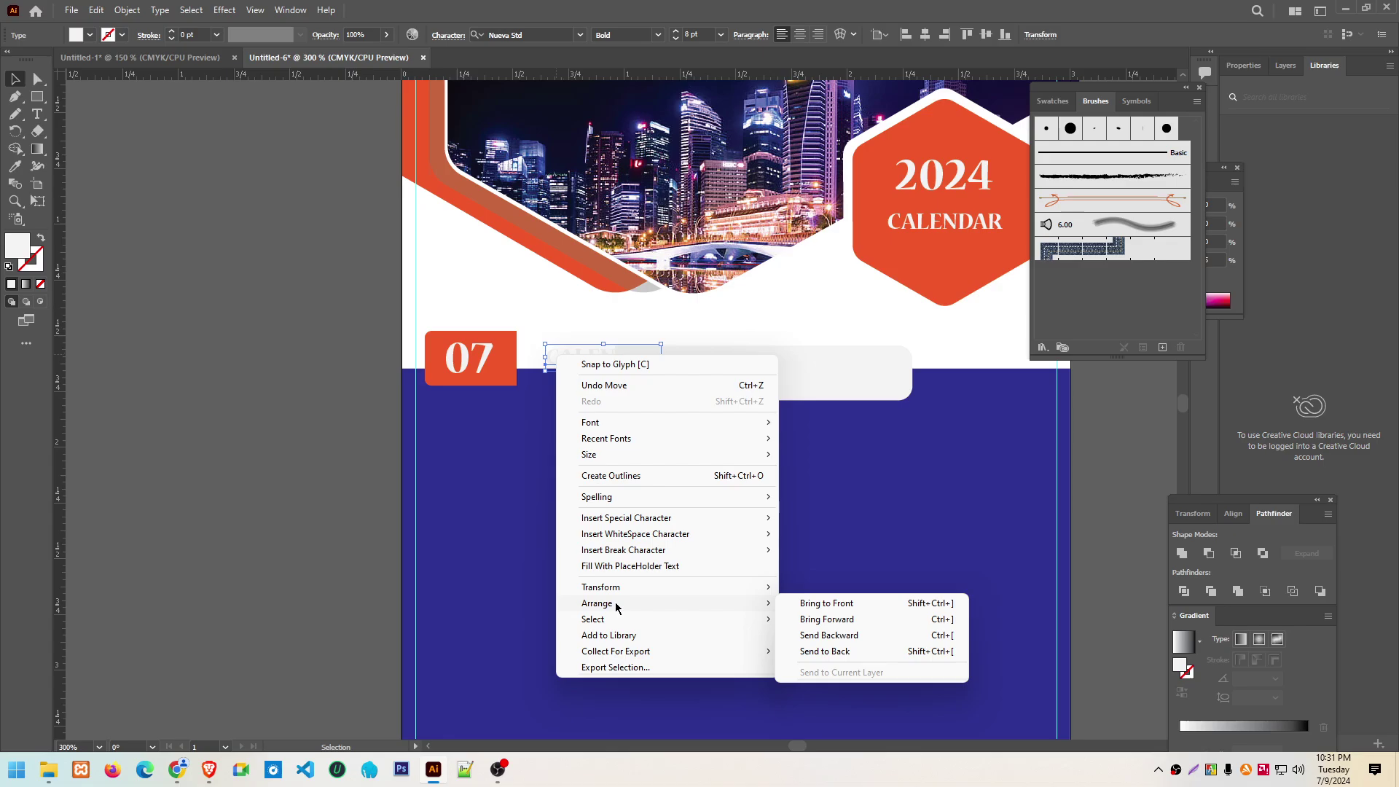
pyautogui.click(839, 625)
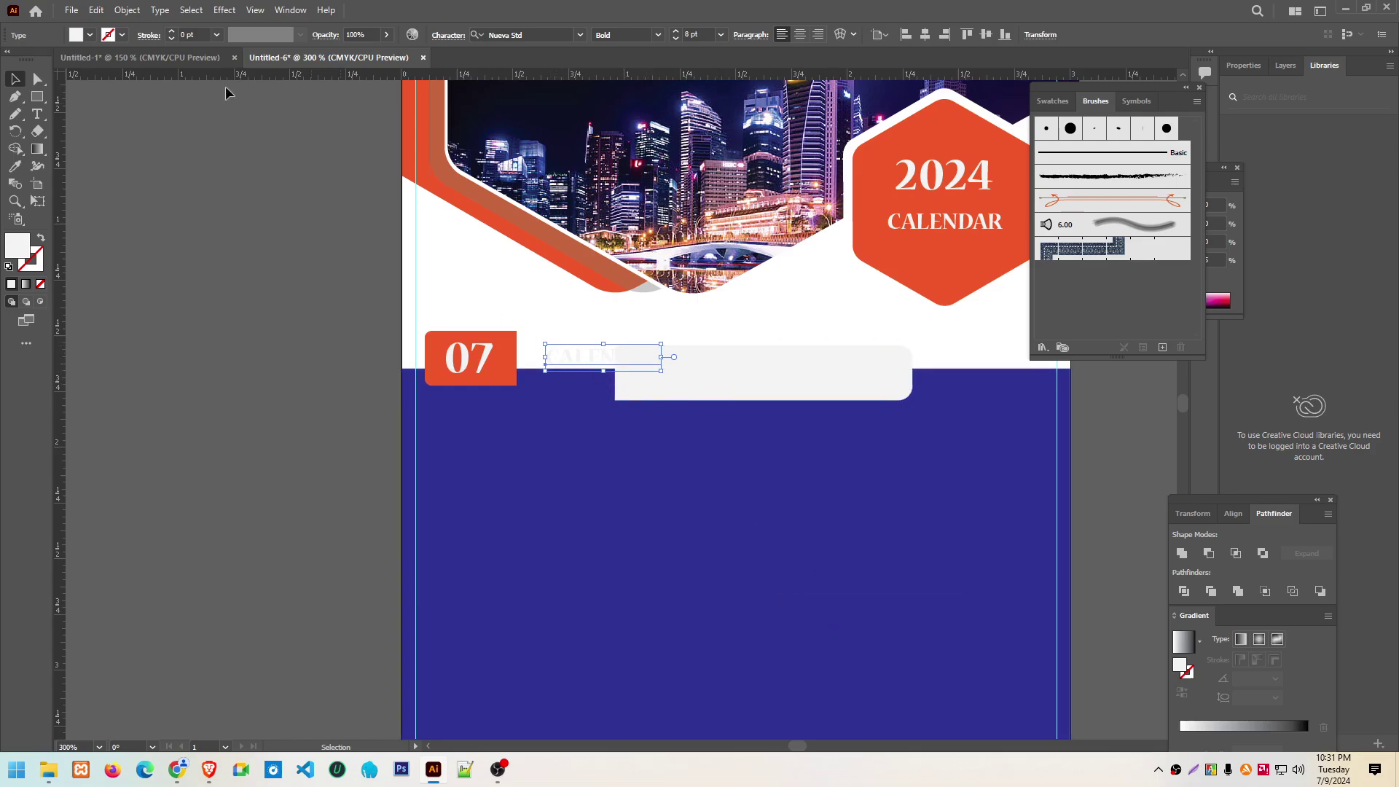
pyautogui.click(90, 35)
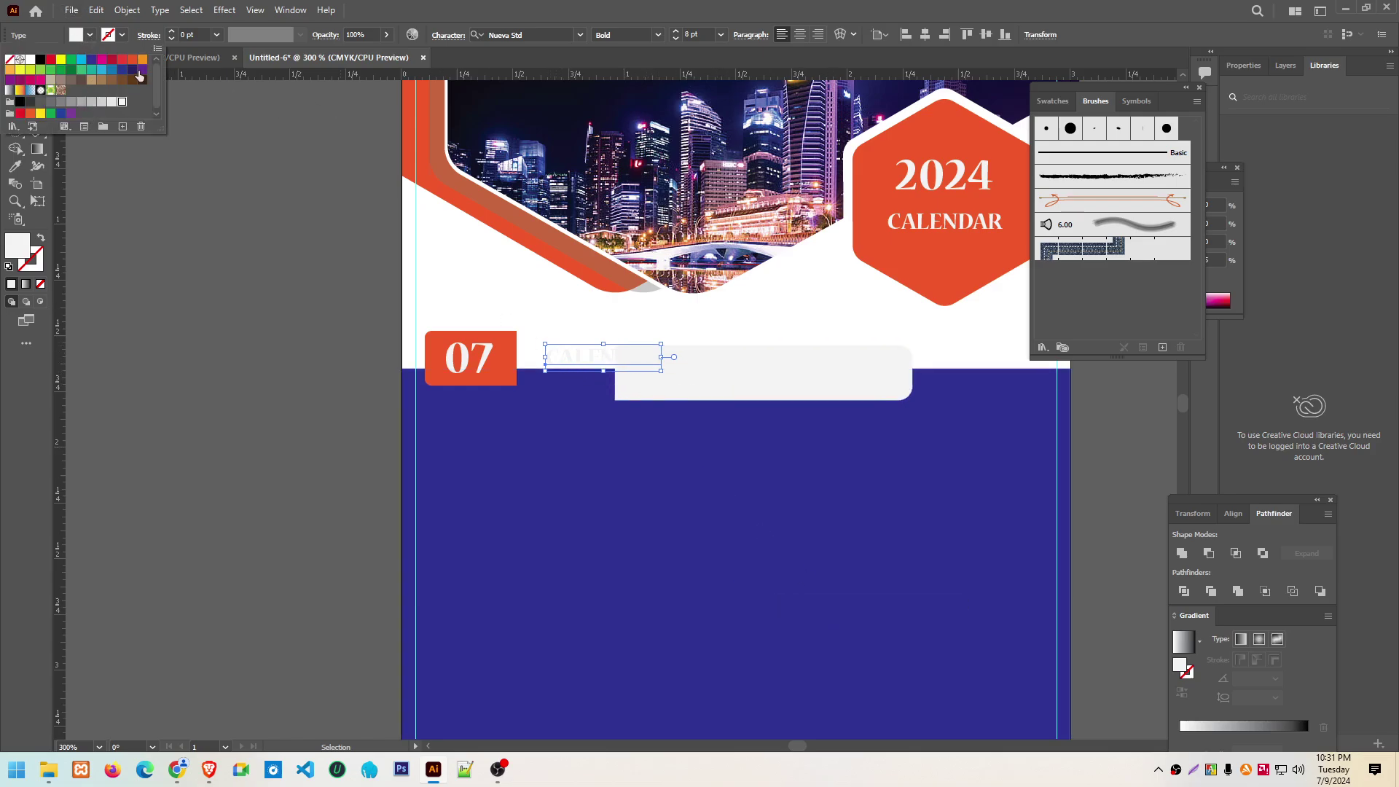
pyautogui.click(40, 60)
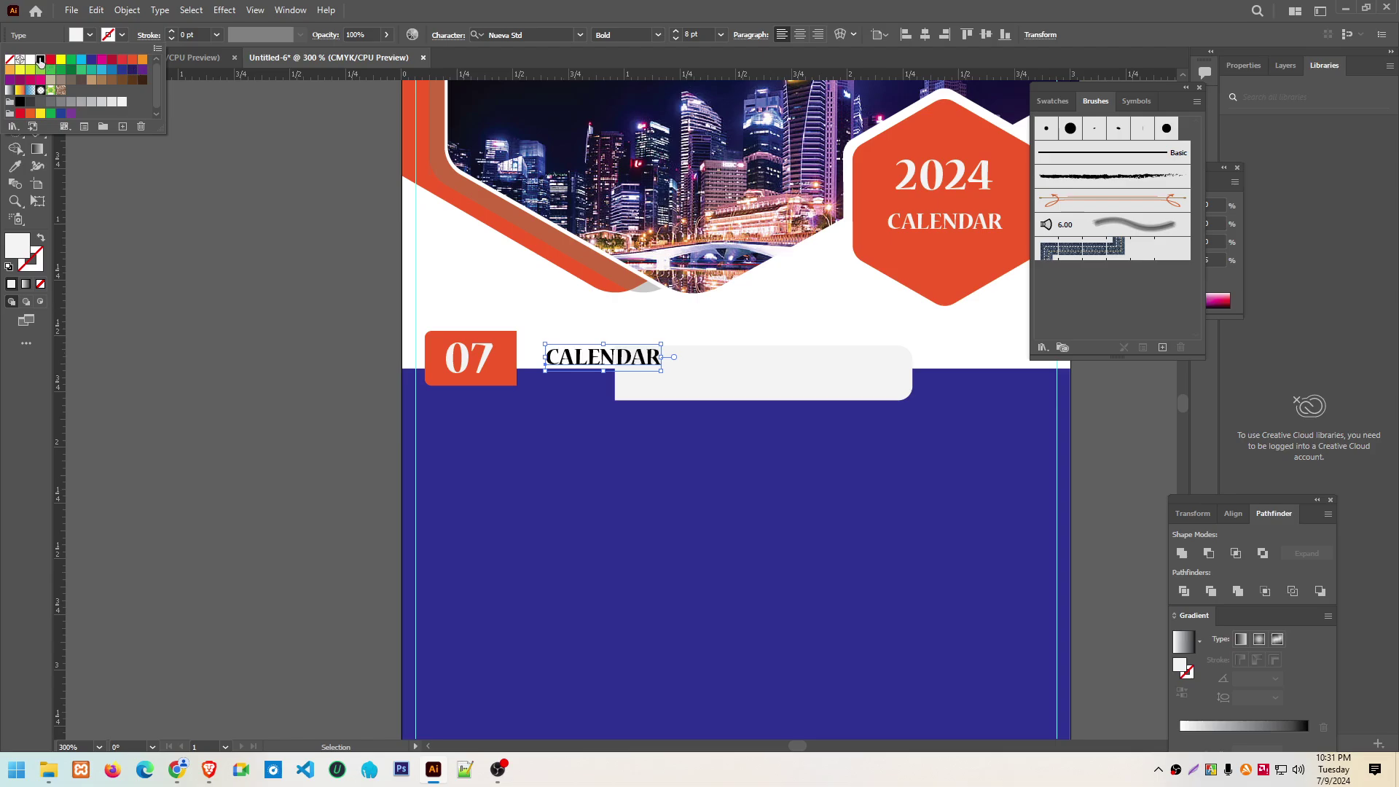
pyautogui.click(176, 264)
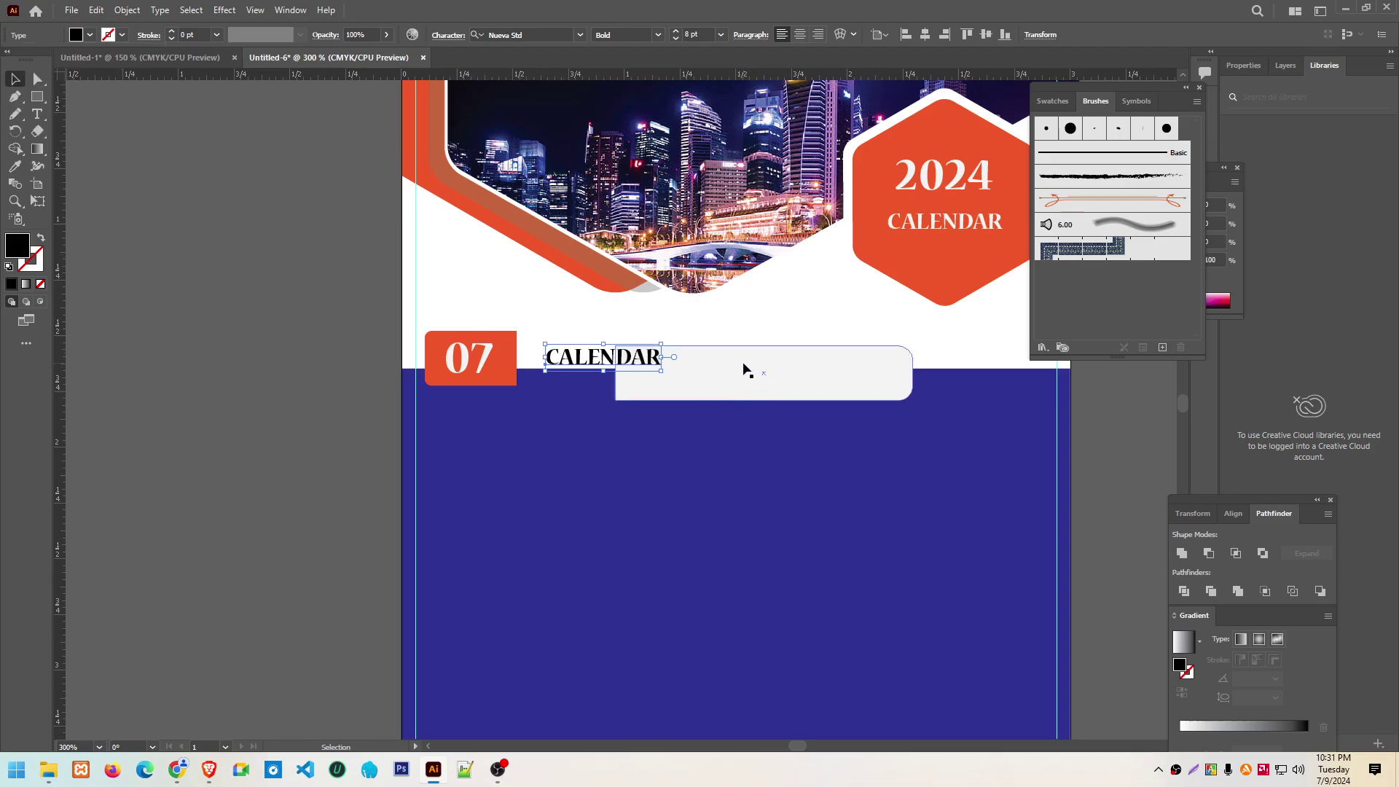
pyautogui.moveTo(745, 368); pyautogui.dragTo(577, 348)
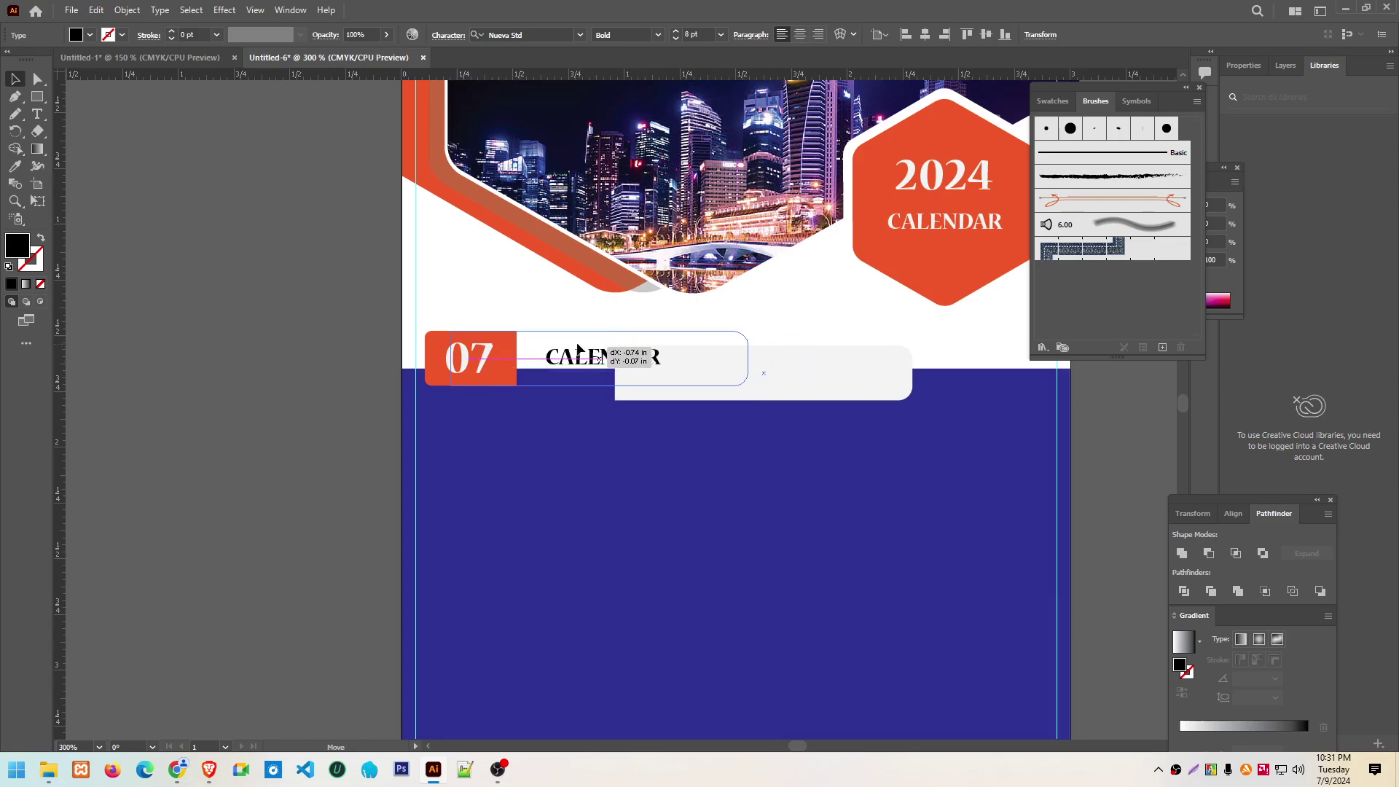
pyautogui.moveTo(578, 349); pyautogui.dragTo(577, 348)
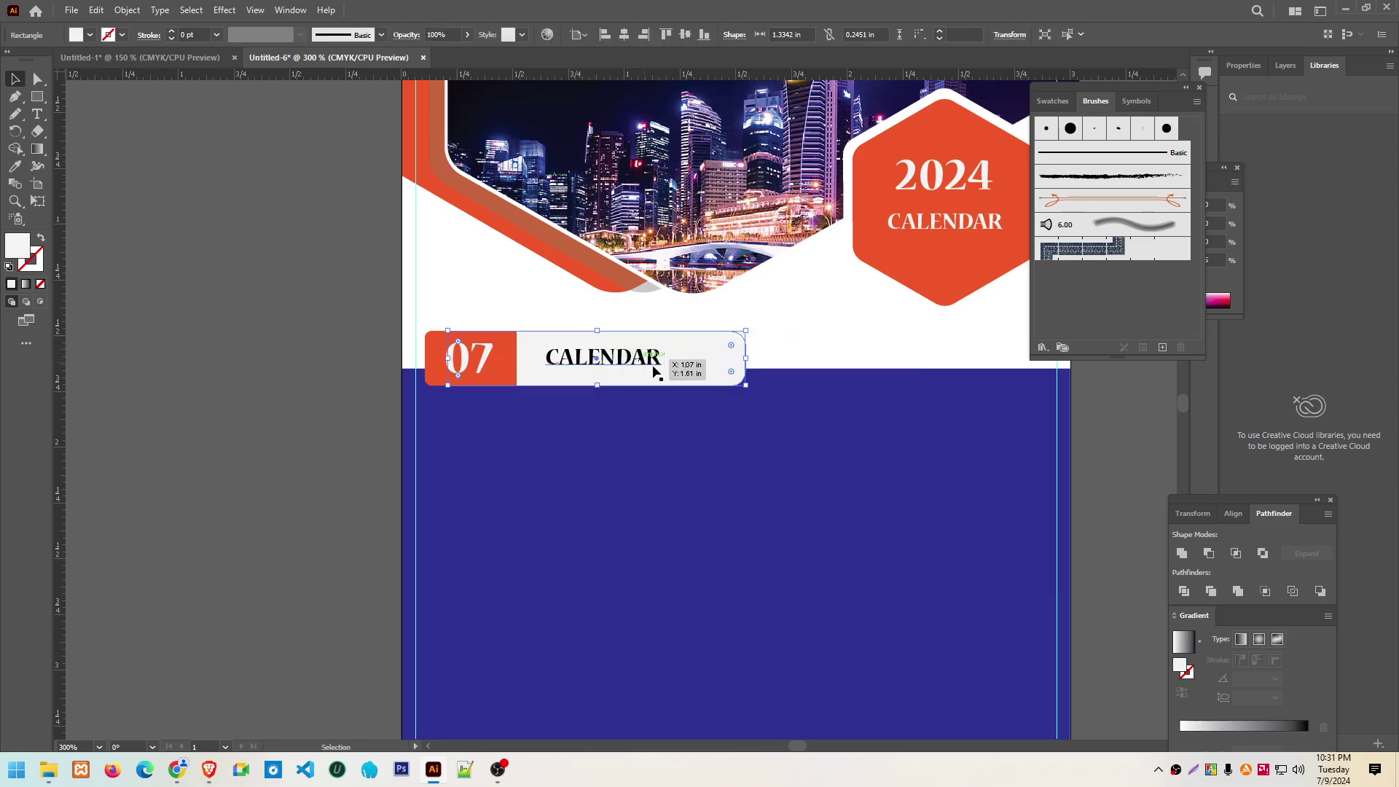
pyautogui.click(613, 359)
# Change the bar's CALENDAR text to July, widen it slightly and nudge it up
pyautogui.click(38, 118)
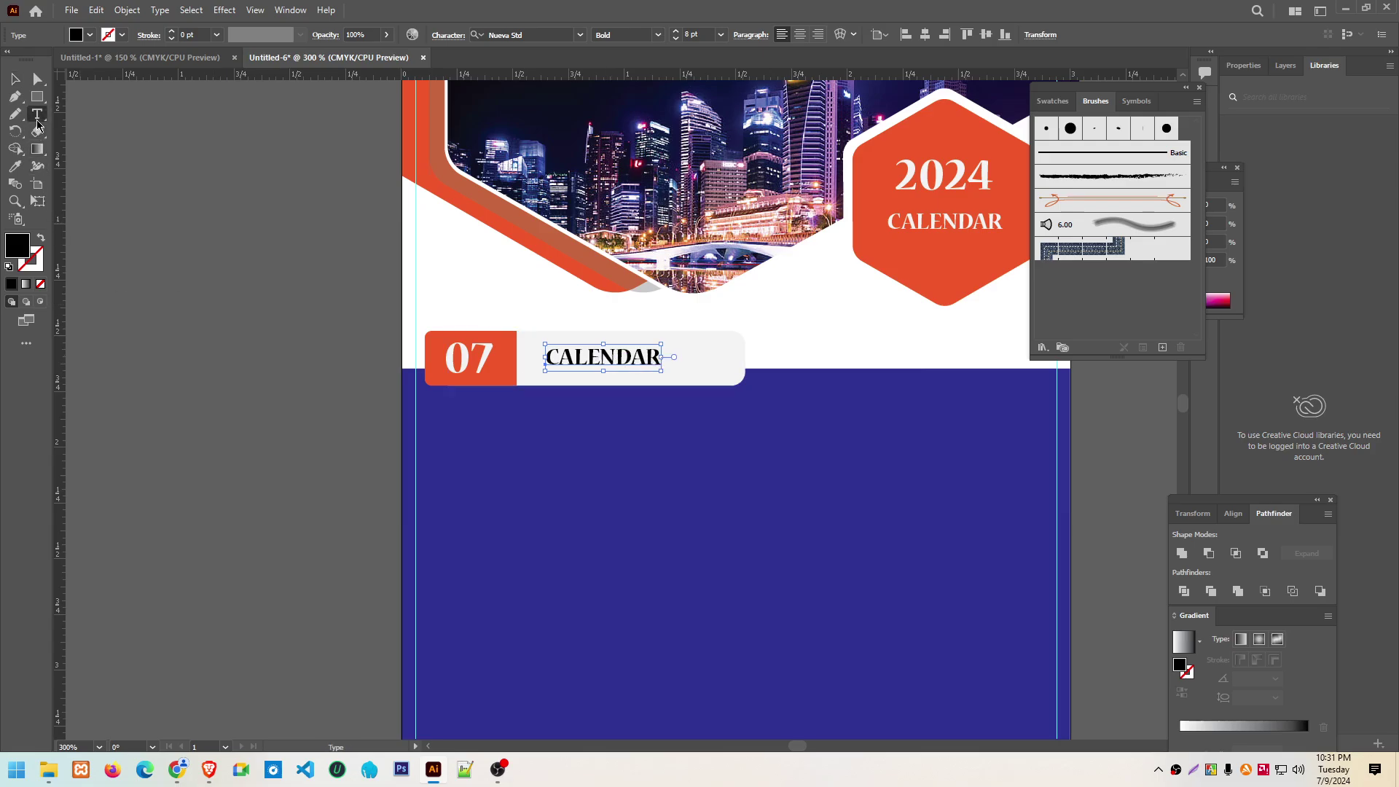
pyautogui.moveTo(552, 357); pyautogui.dragTo(713, 365)
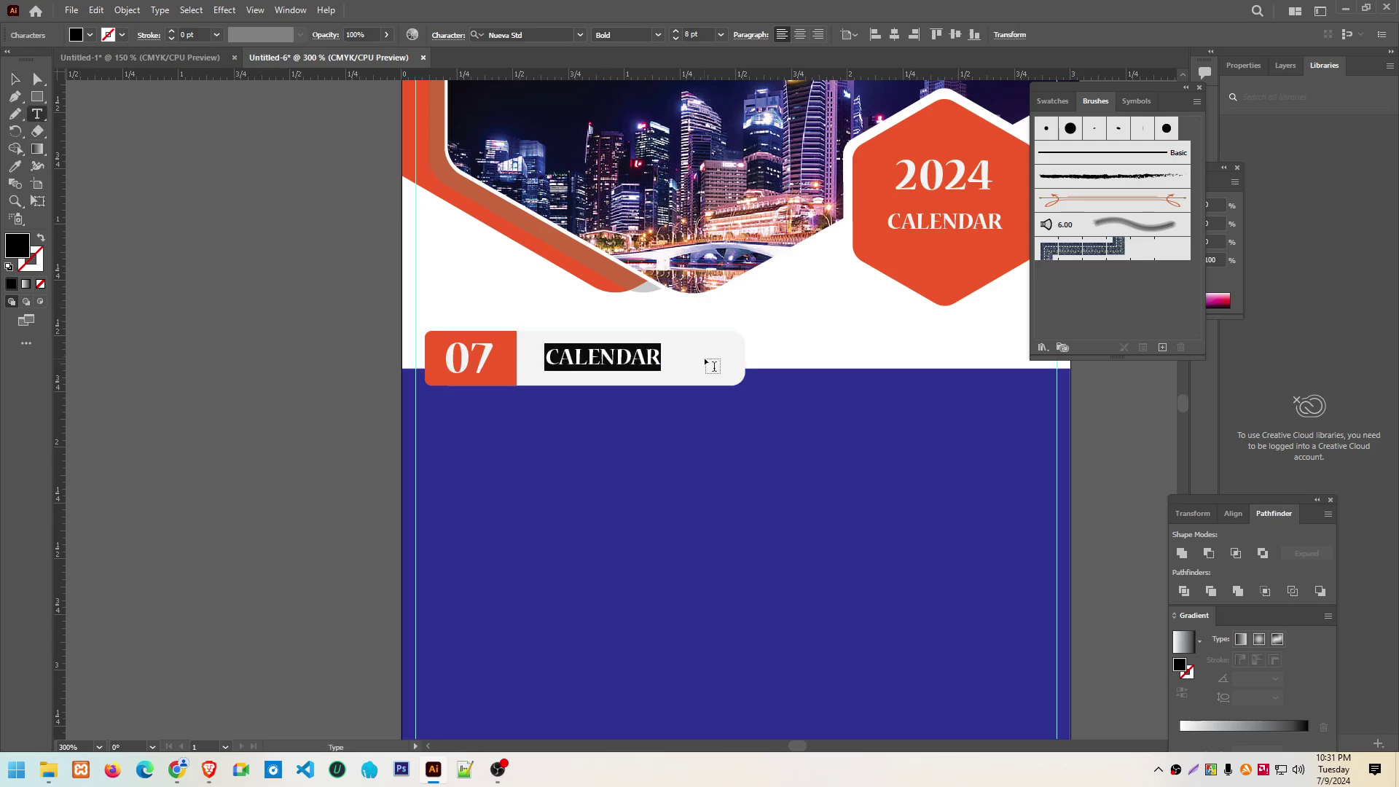
pyautogui.write('July')
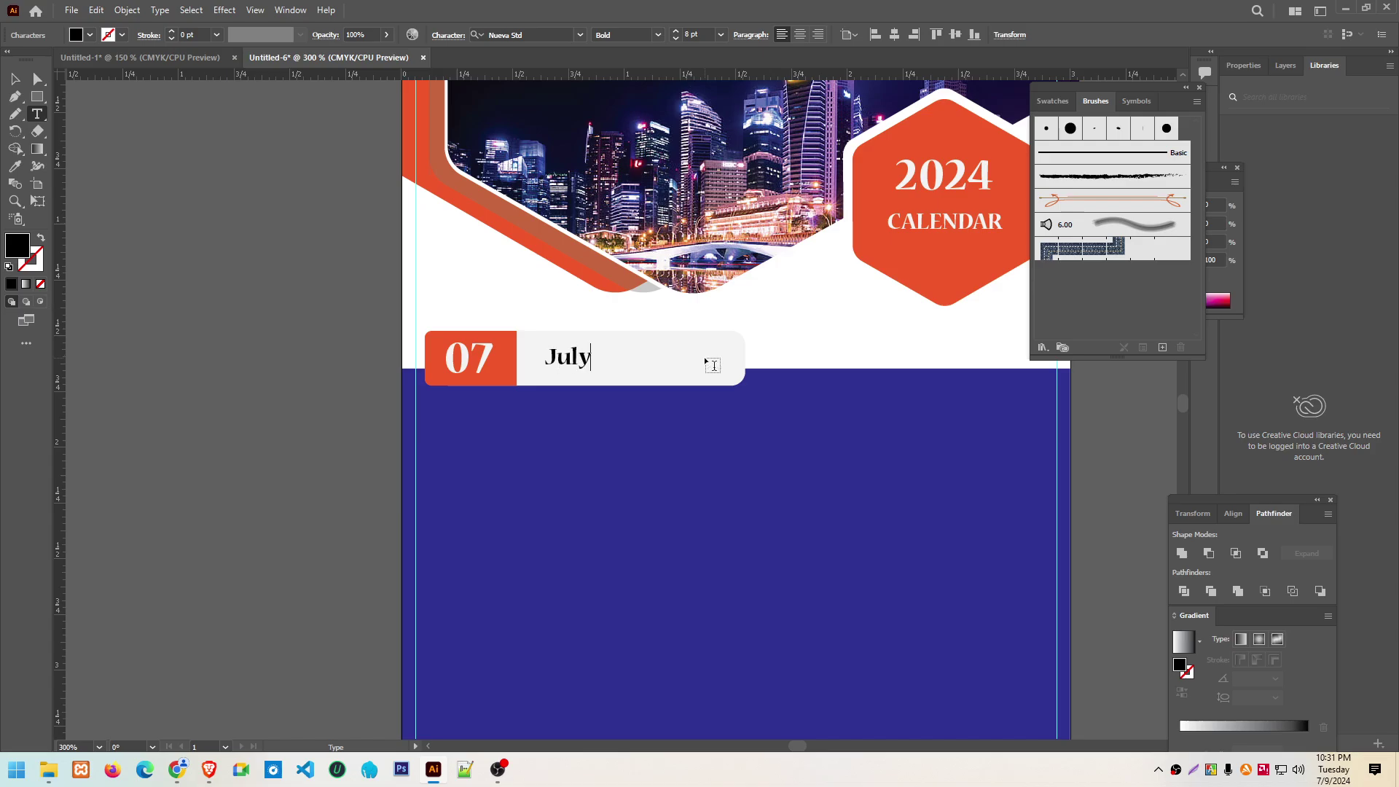
pyautogui.click(14, 79)
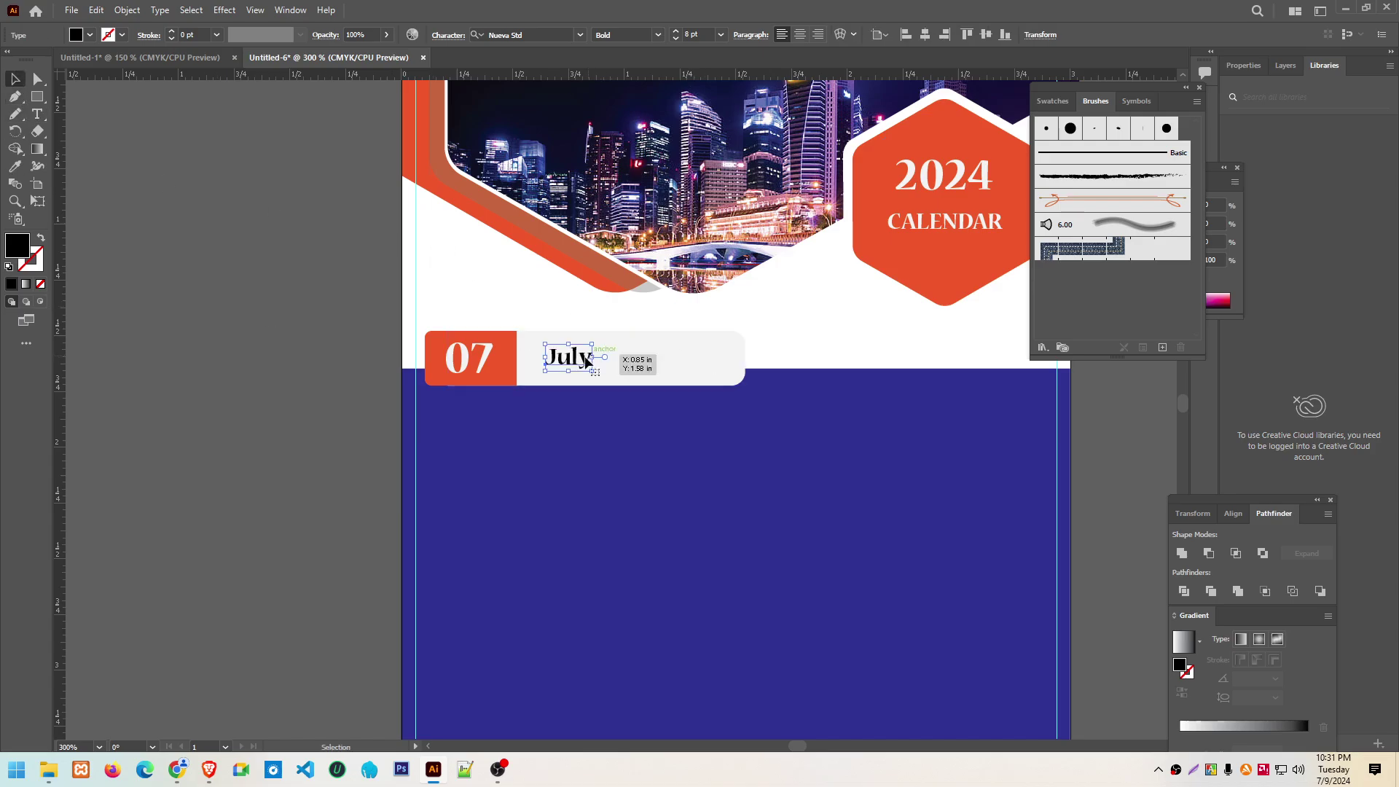
pyautogui.moveTo(594, 361)
pyautogui.mouseDown()
pyautogui.moveTo(629, 356)
pyautogui.moveTo(577, 365)
pyautogui.moveTo(619, 359)
pyautogui.mouseUp()
pyautogui.press('Up')
pyautogui.press('Up')
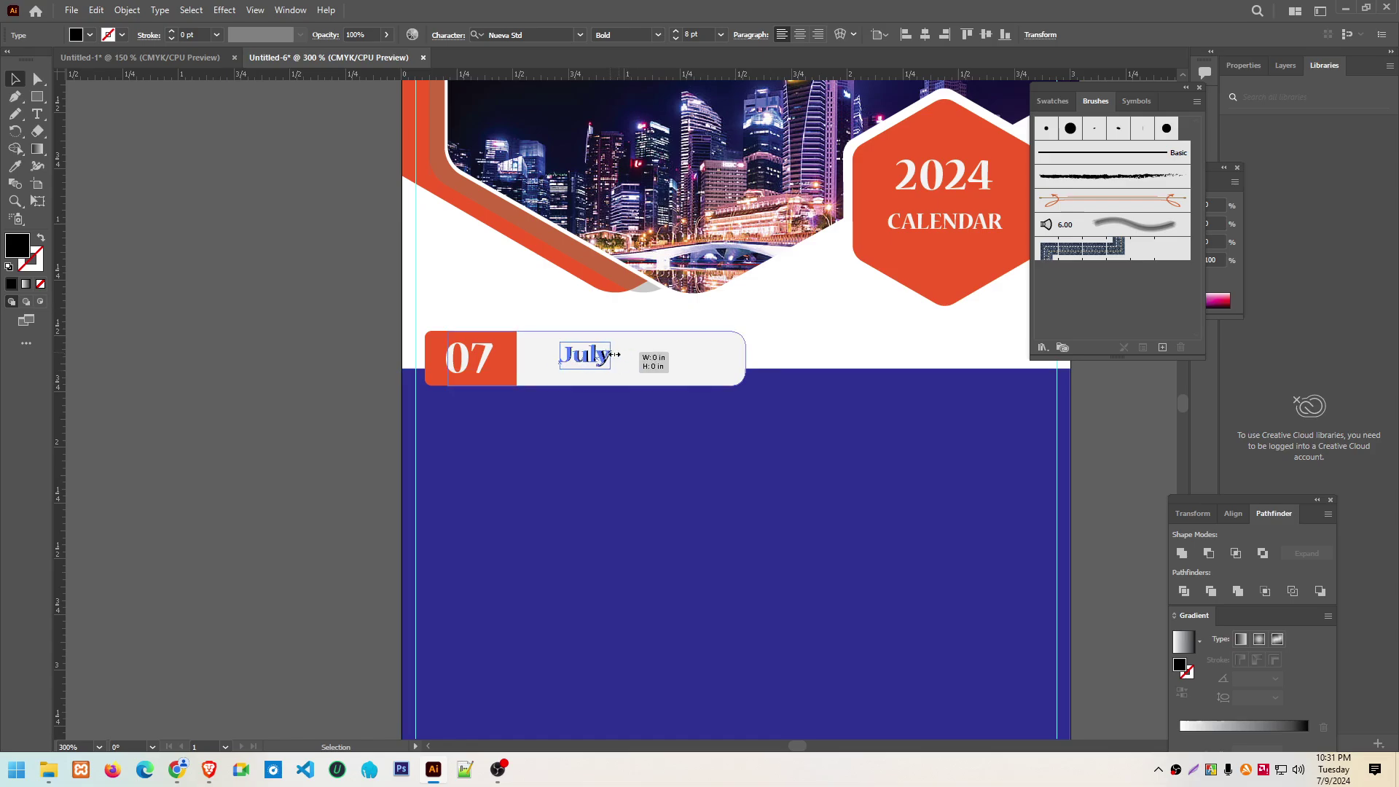
pyautogui.click(42, 116)
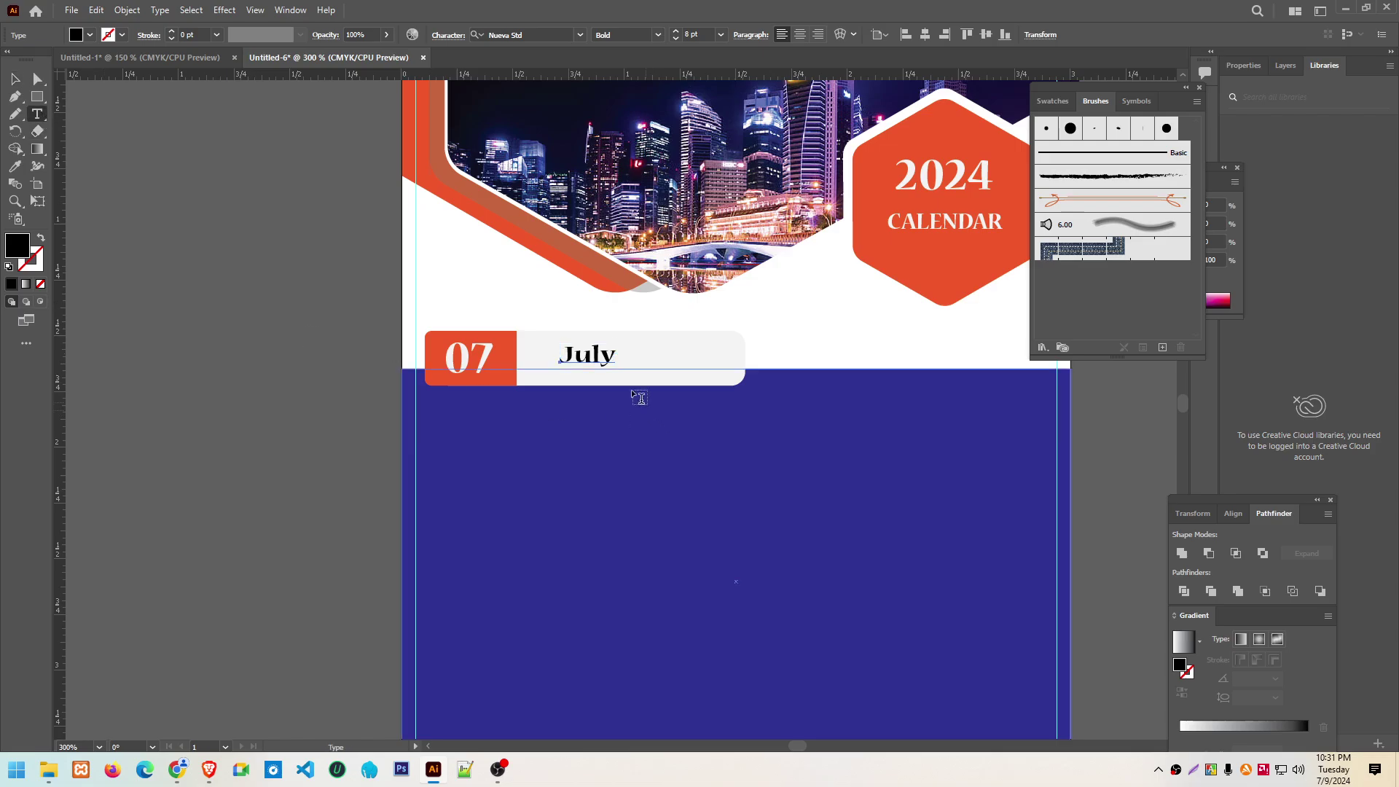
pyautogui.moveTo(560, 354); pyautogui.dragTo(614, 353)
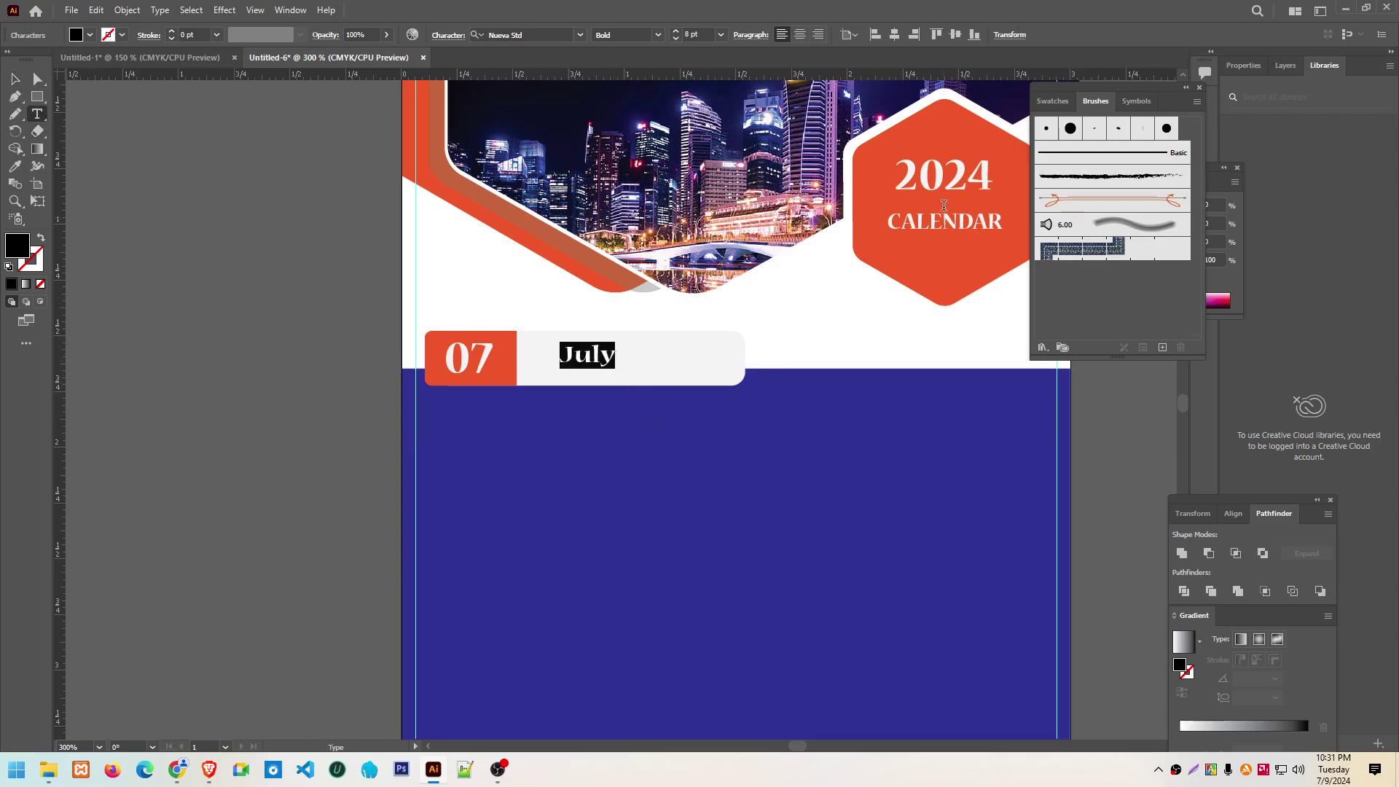
# Eyedropper the red of the 07 box onto the July text
pyautogui.click(15, 166)
pyautogui.click(485, 335)
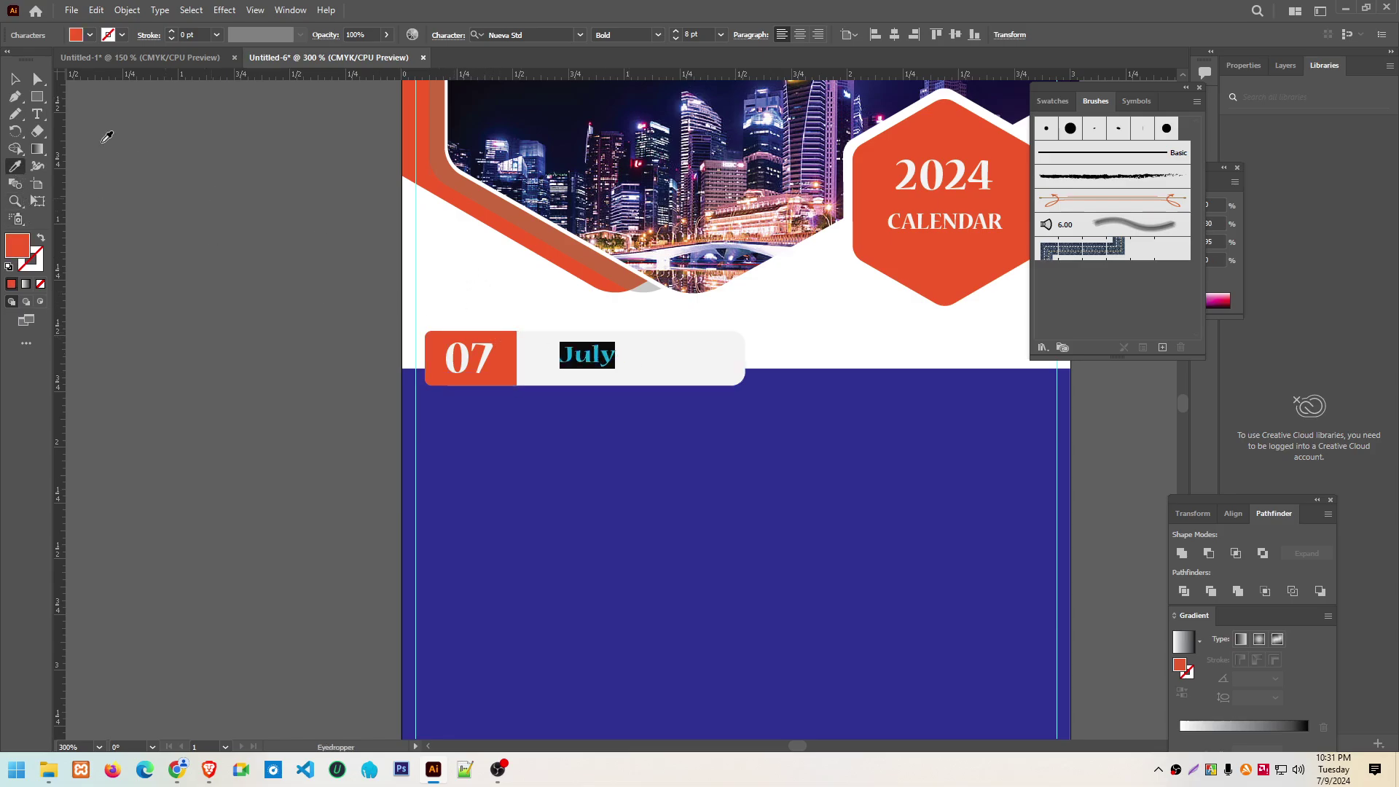
pyautogui.click(15, 78)
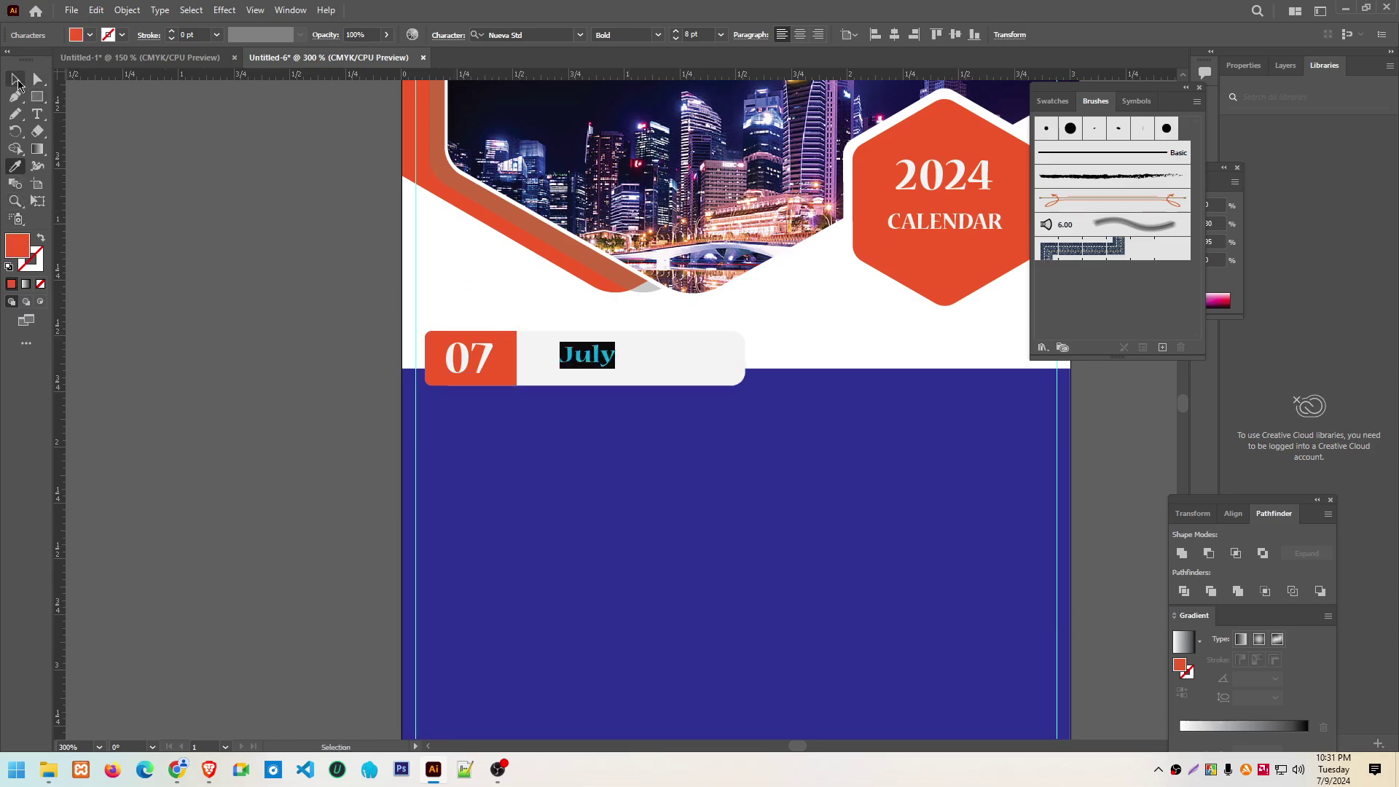
# Set the July text in the Pristina script font
pyautogui.click(37, 114)
pyautogui.click(569, 355)
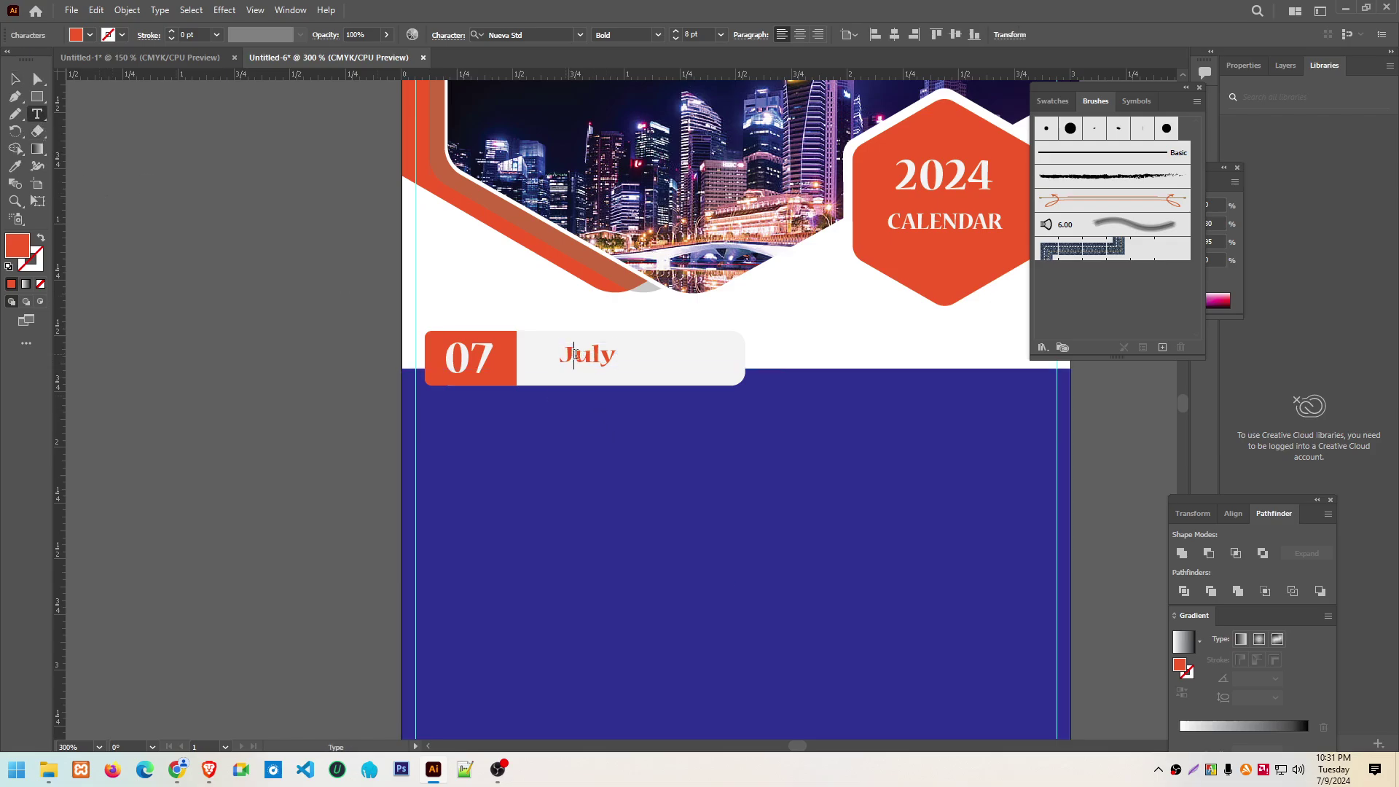
pyautogui.doubleClick(576, 355)
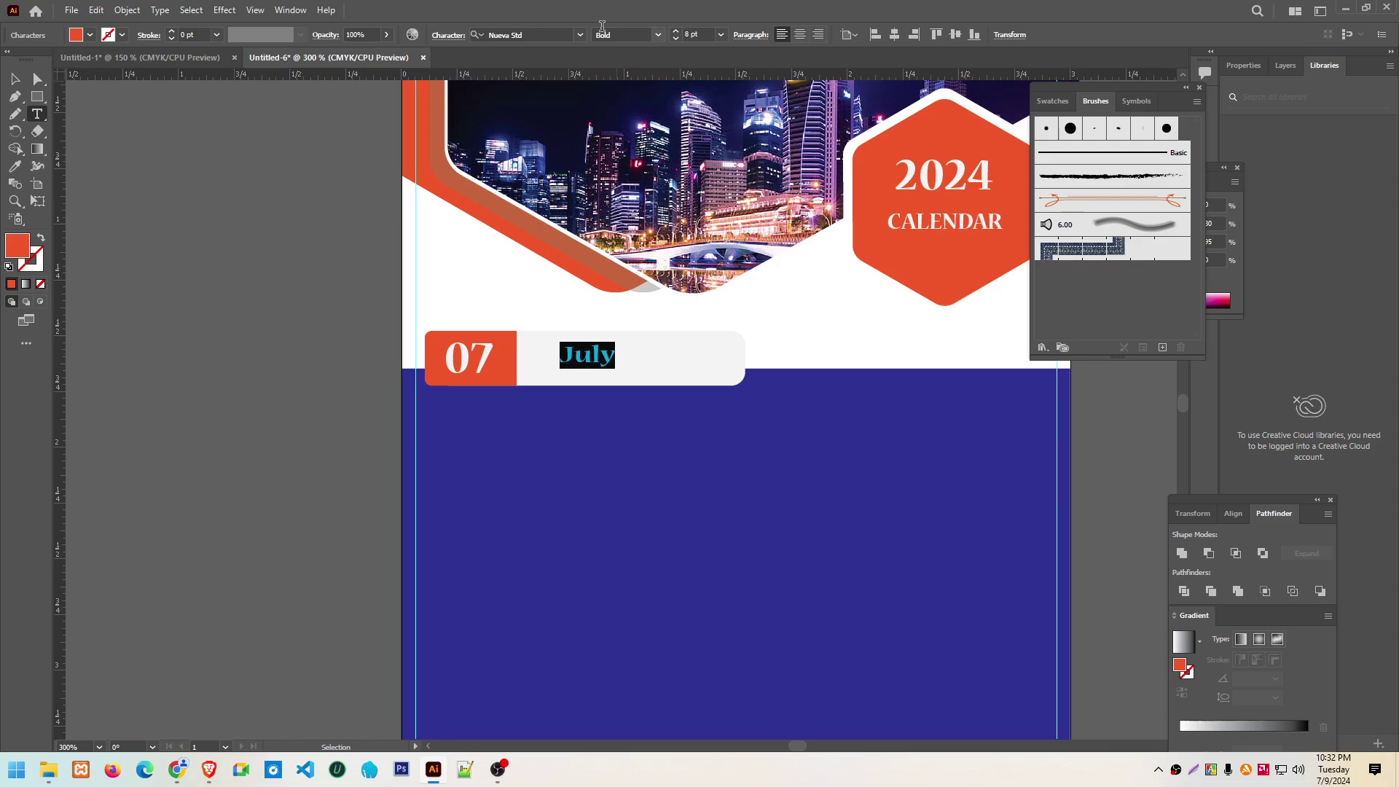
pyautogui.click(545, 35)
pyautogui.write('OCR A Std')
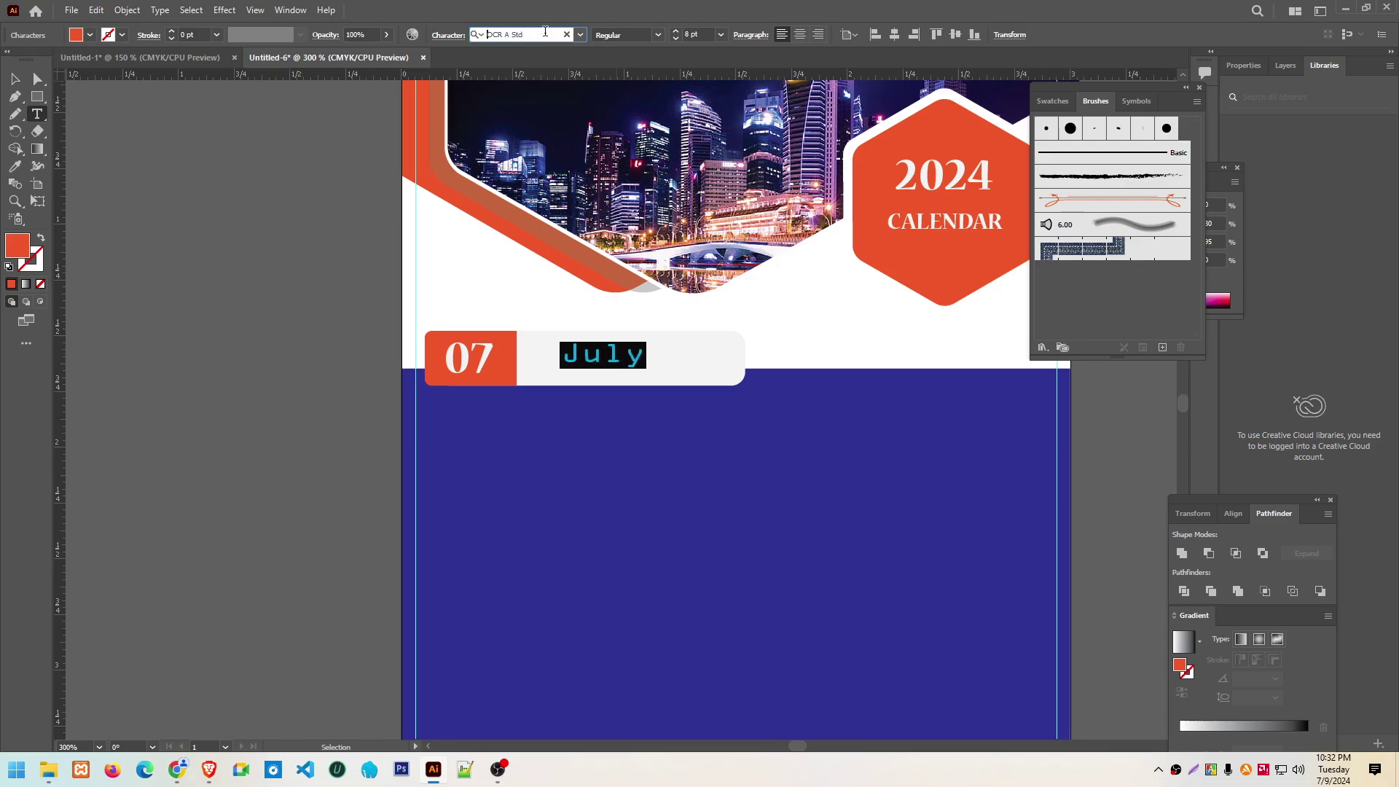
pyautogui.press('Down')
pyautogui.press('Down')
pyautogui.press('Down')
pyautogui.press('Down')
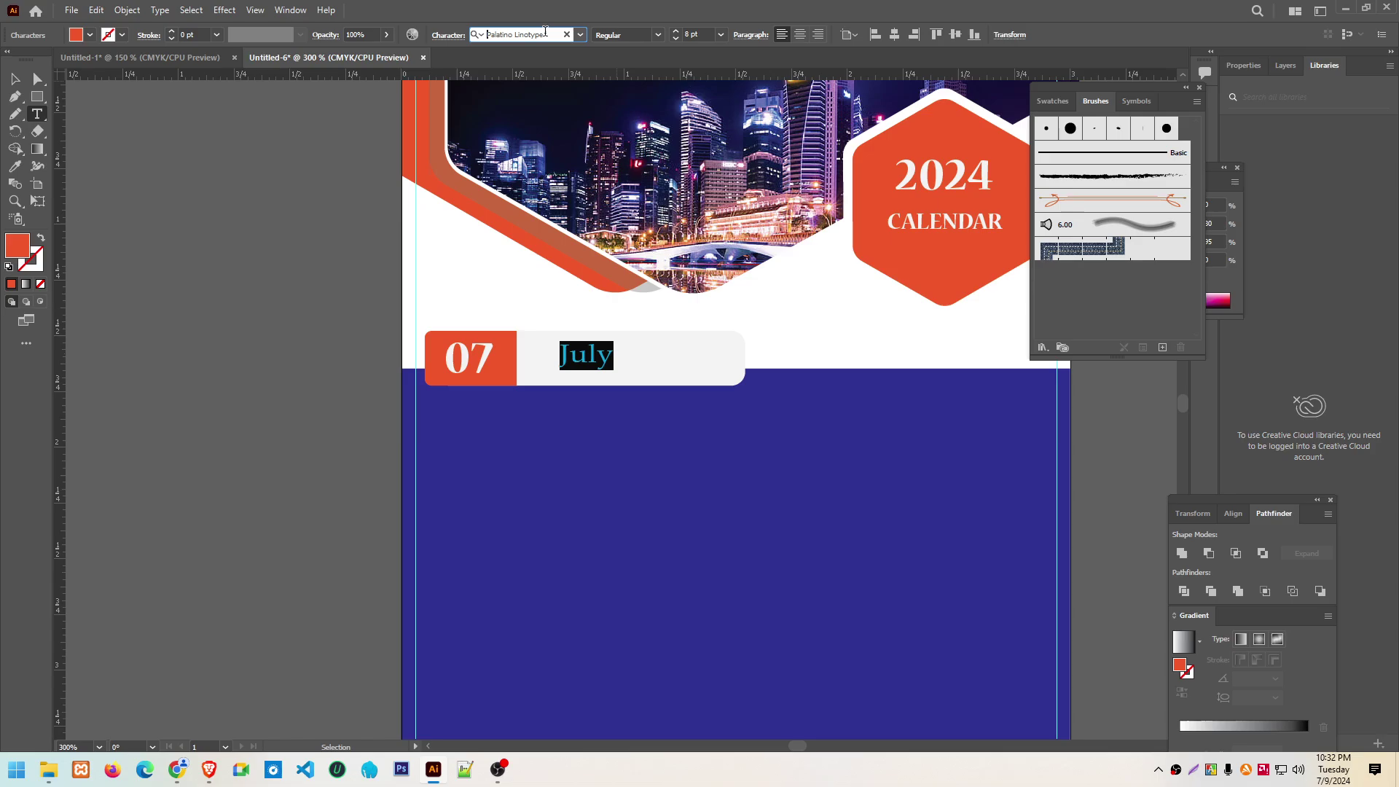
pyautogui.press('Down')
pyautogui.press('Down')
pyautogui.press('Down')
pyautogui.press('Down')
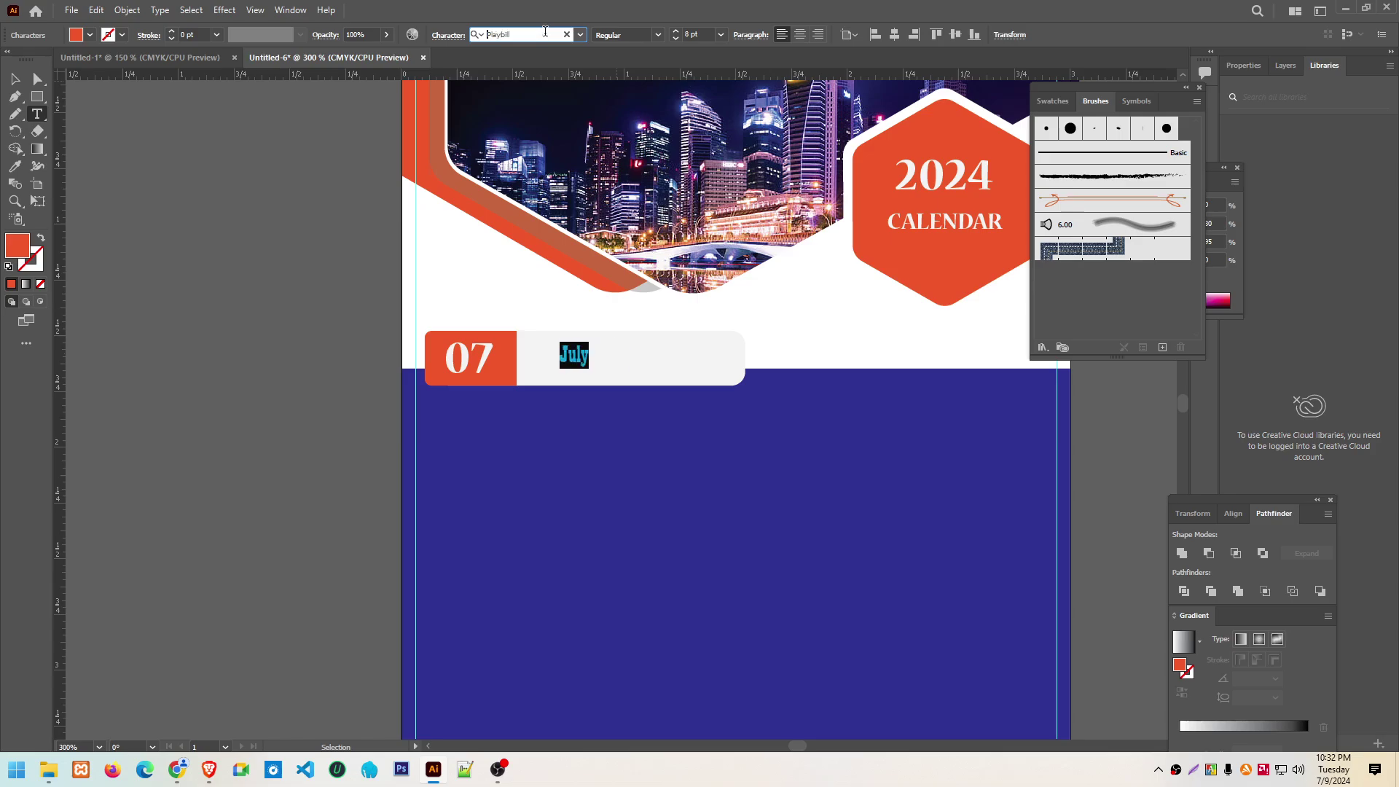
pyautogui.press('Down')
pyautogui.press('Down')
pyautogui.press('Down')
pyautogui.press('Down')
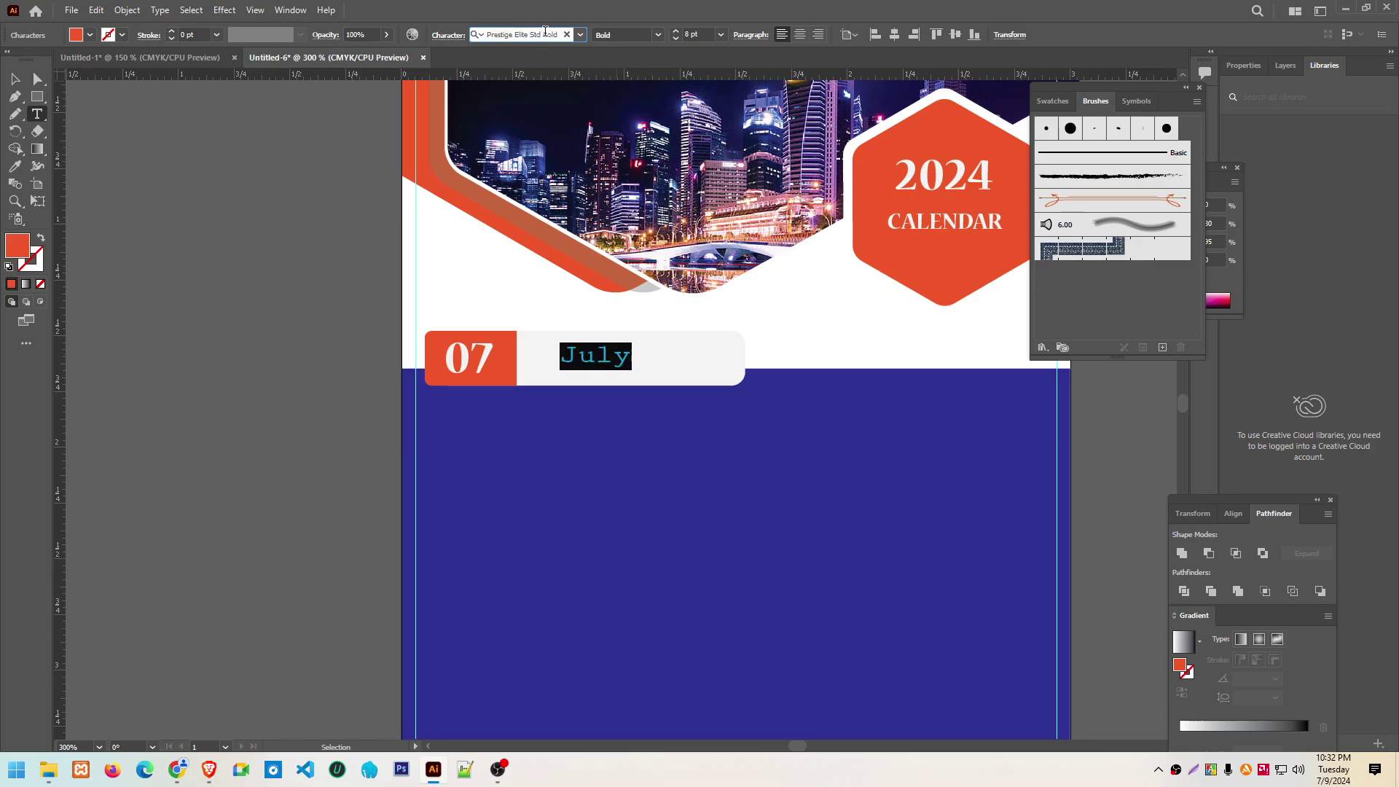
pyautogui.press('Down')
pyautogui.press('Down')
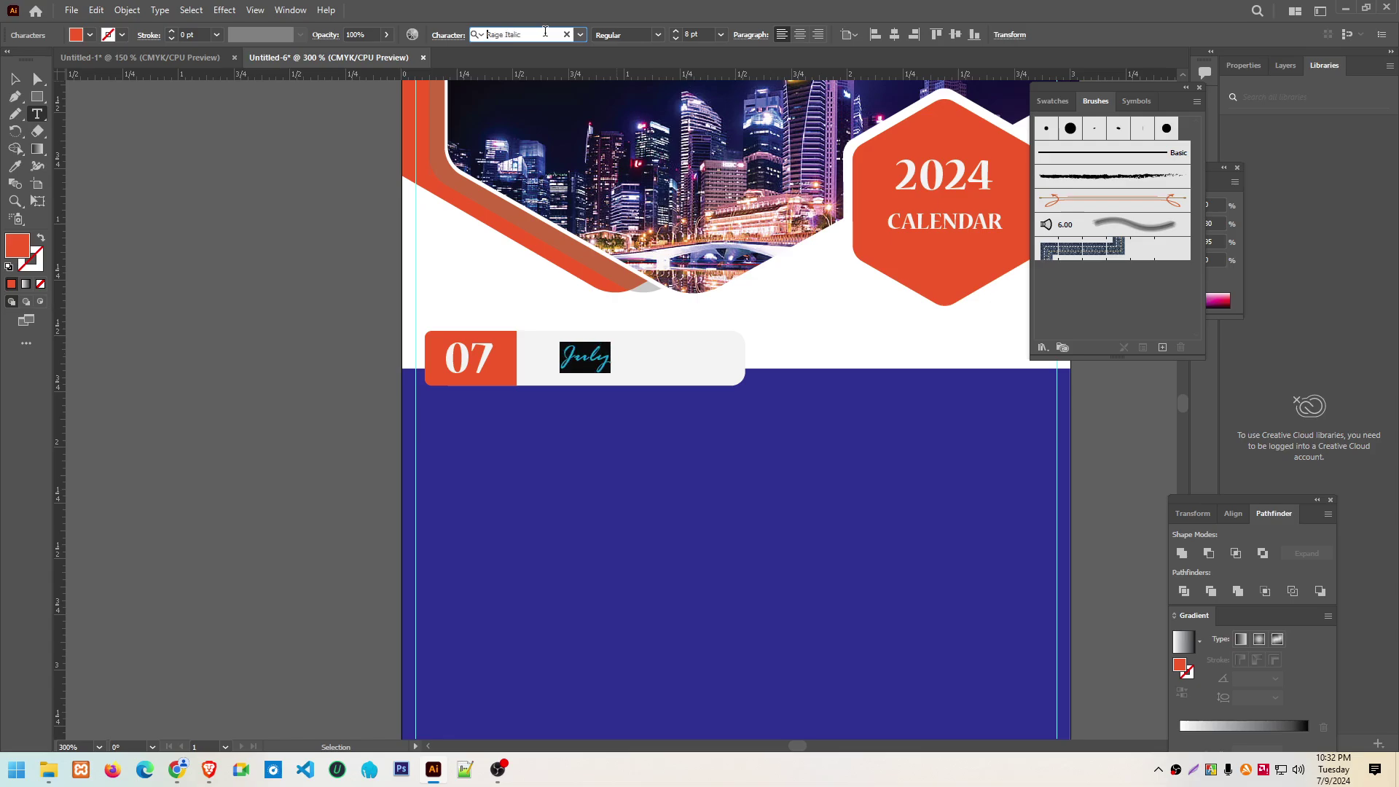
pyautogui.press('Down')
pyautogui.press('Down')
pyautogui.press('Down')
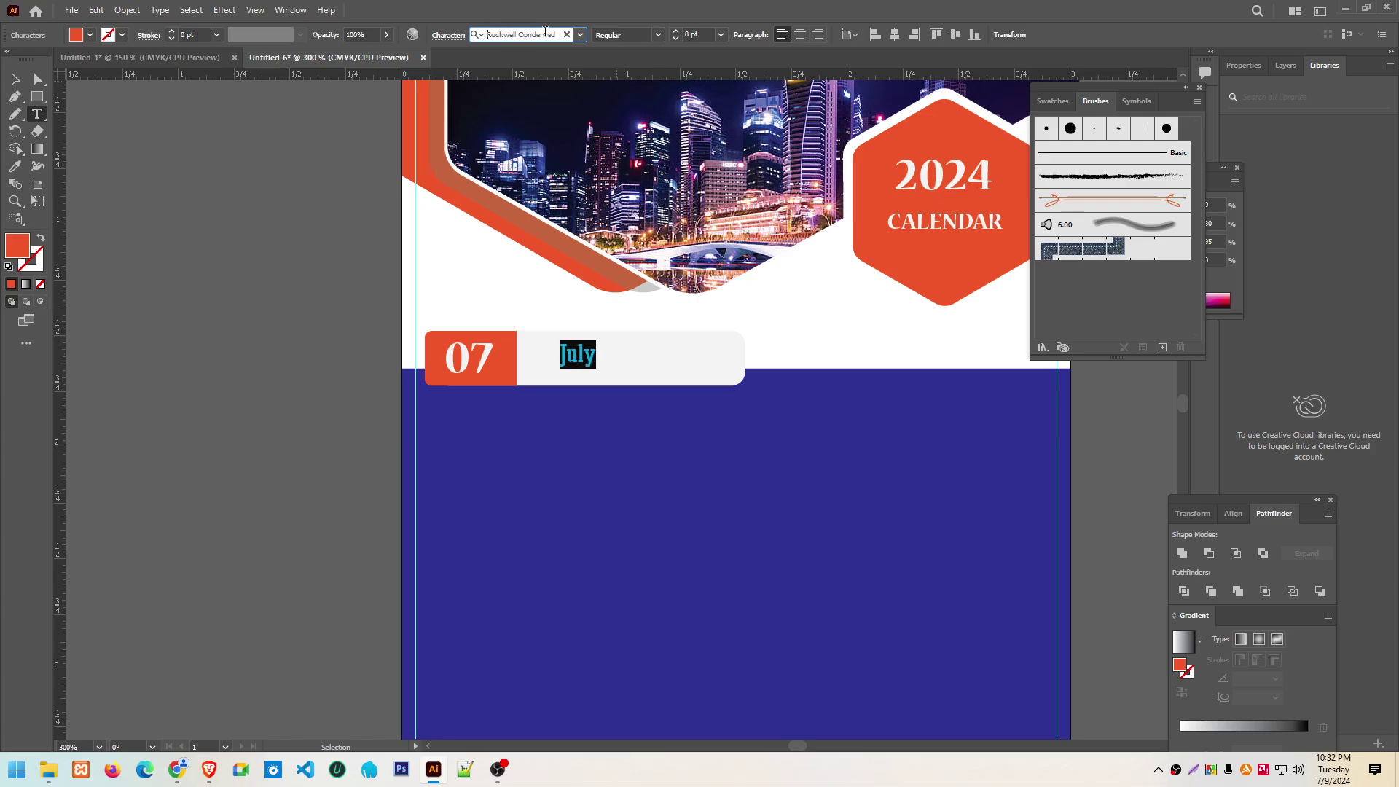
pyautogui.press('Down')
pyautogui.press('Down')
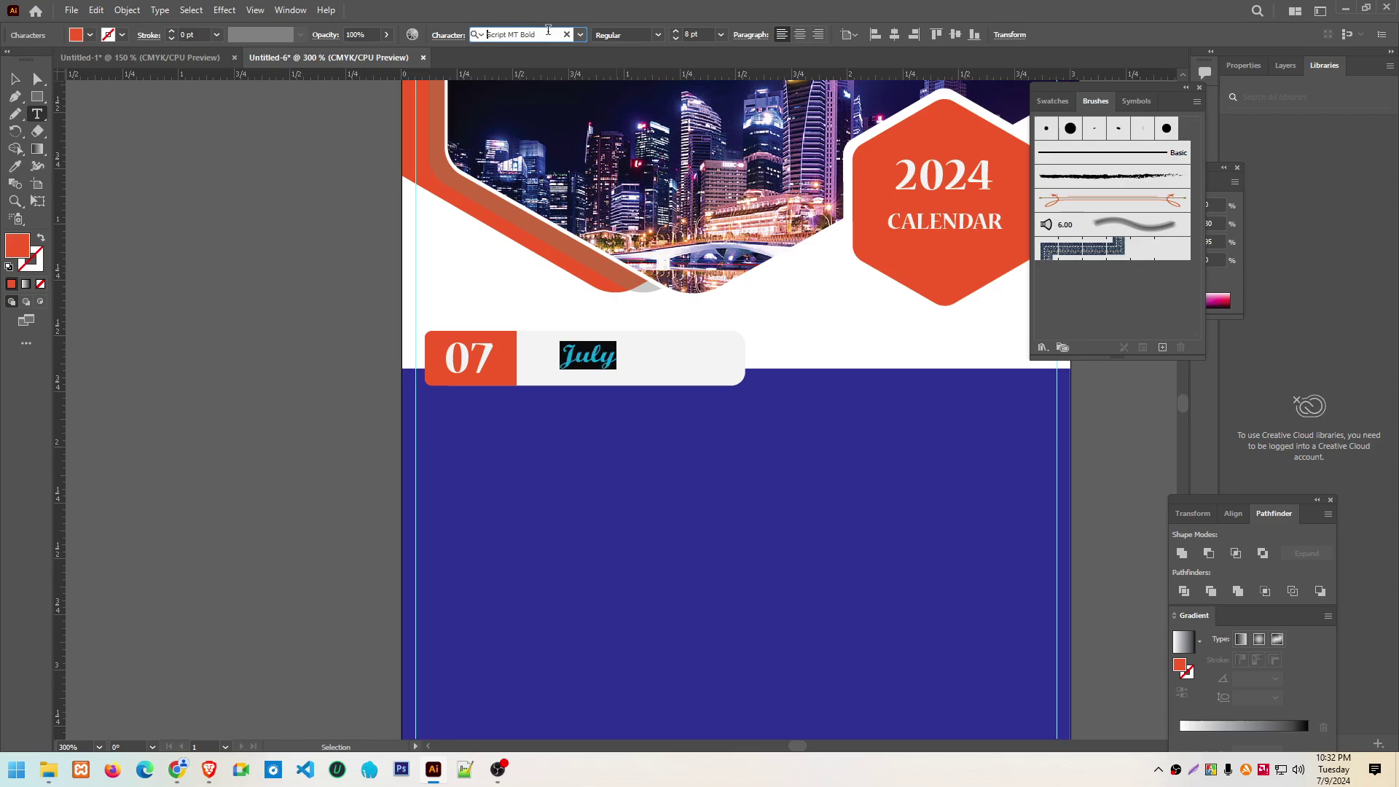
pyautogui.press('Up')
pyautogui.press('Up')
pyautogui.press('Up')
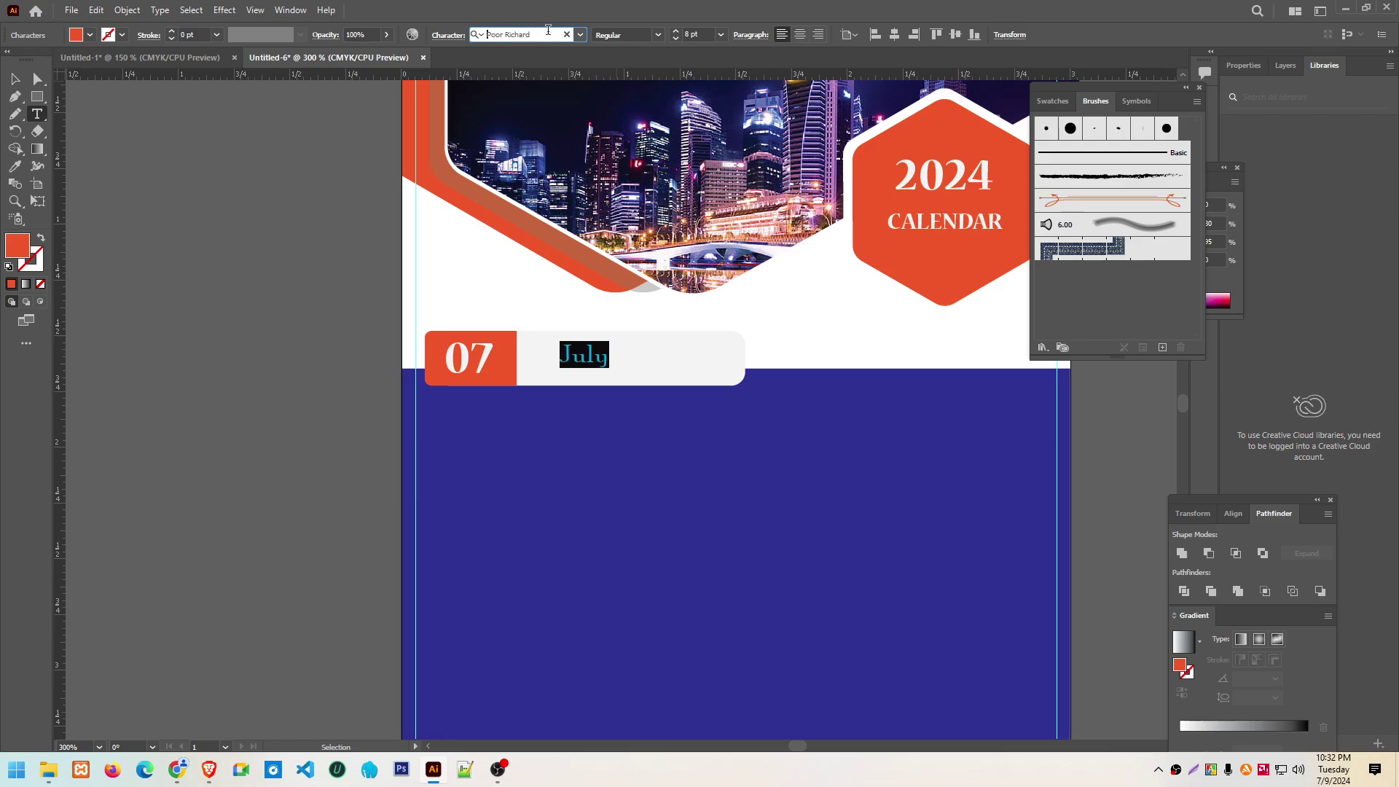
pyautogui.press('Up')
pyautogui.press('Down')
pyautogui.press('Down')
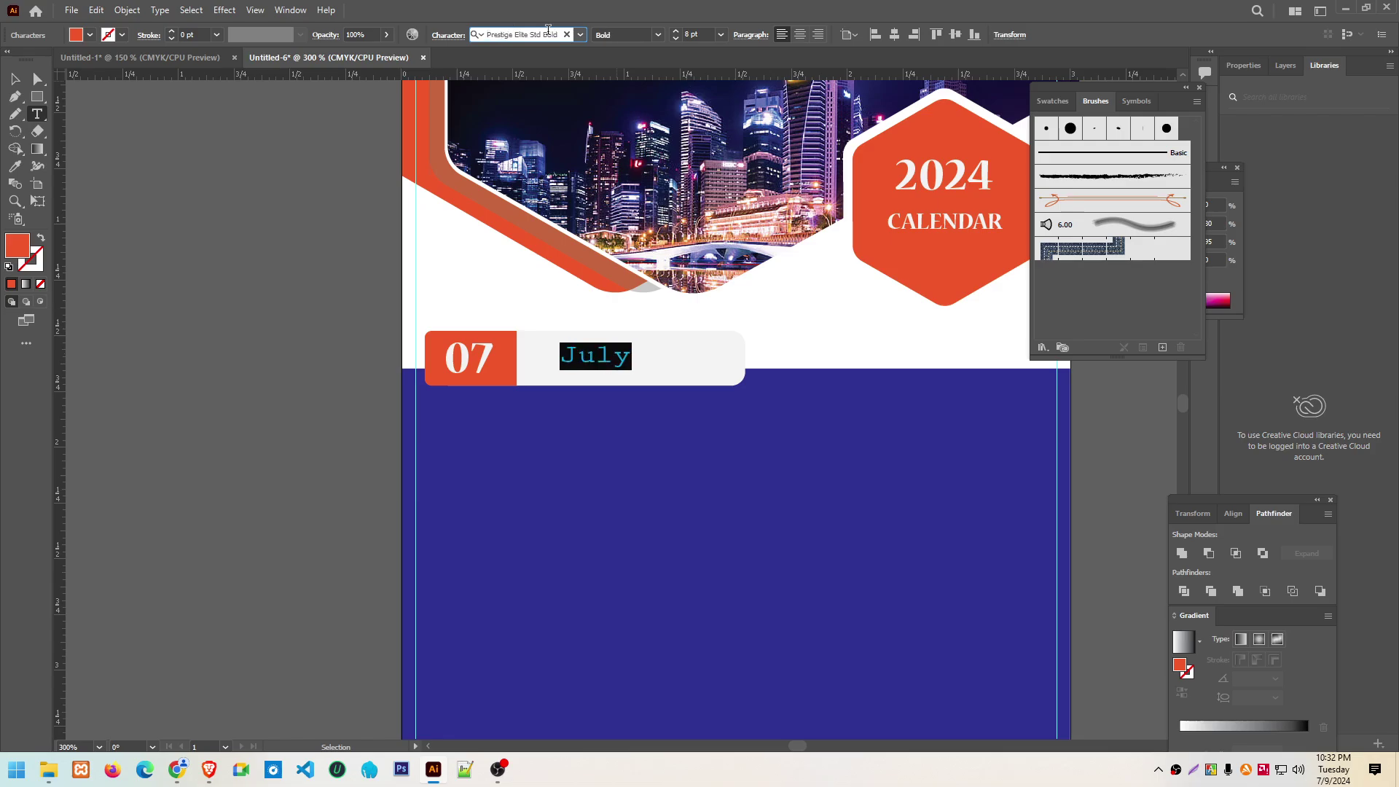
pyautogui.press('Down')
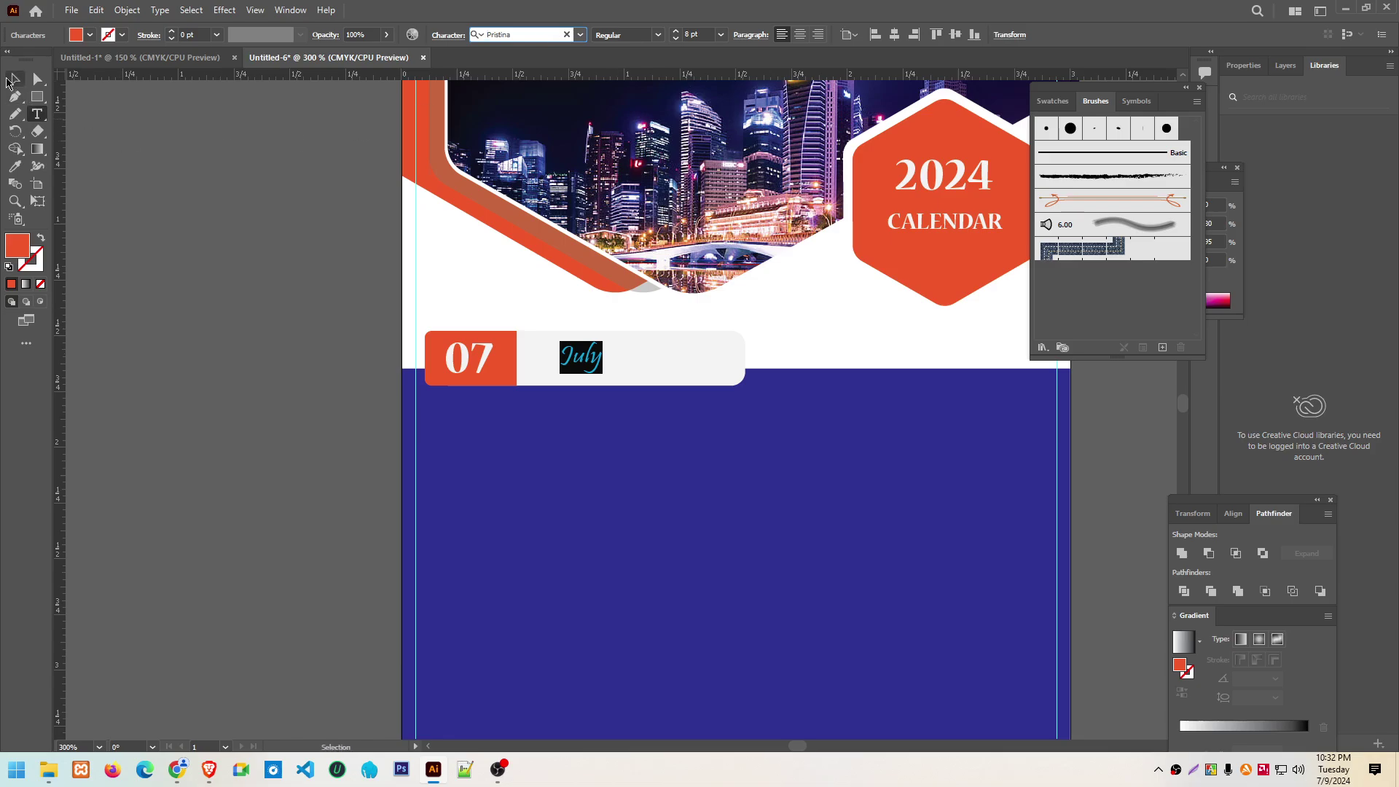
# Shift July slightly left in the bar and deselect to review the result
pyautogui.click(14, 78)
pyautogui.moveTo(597, 368); pyautogui.dragTo(577, 368)
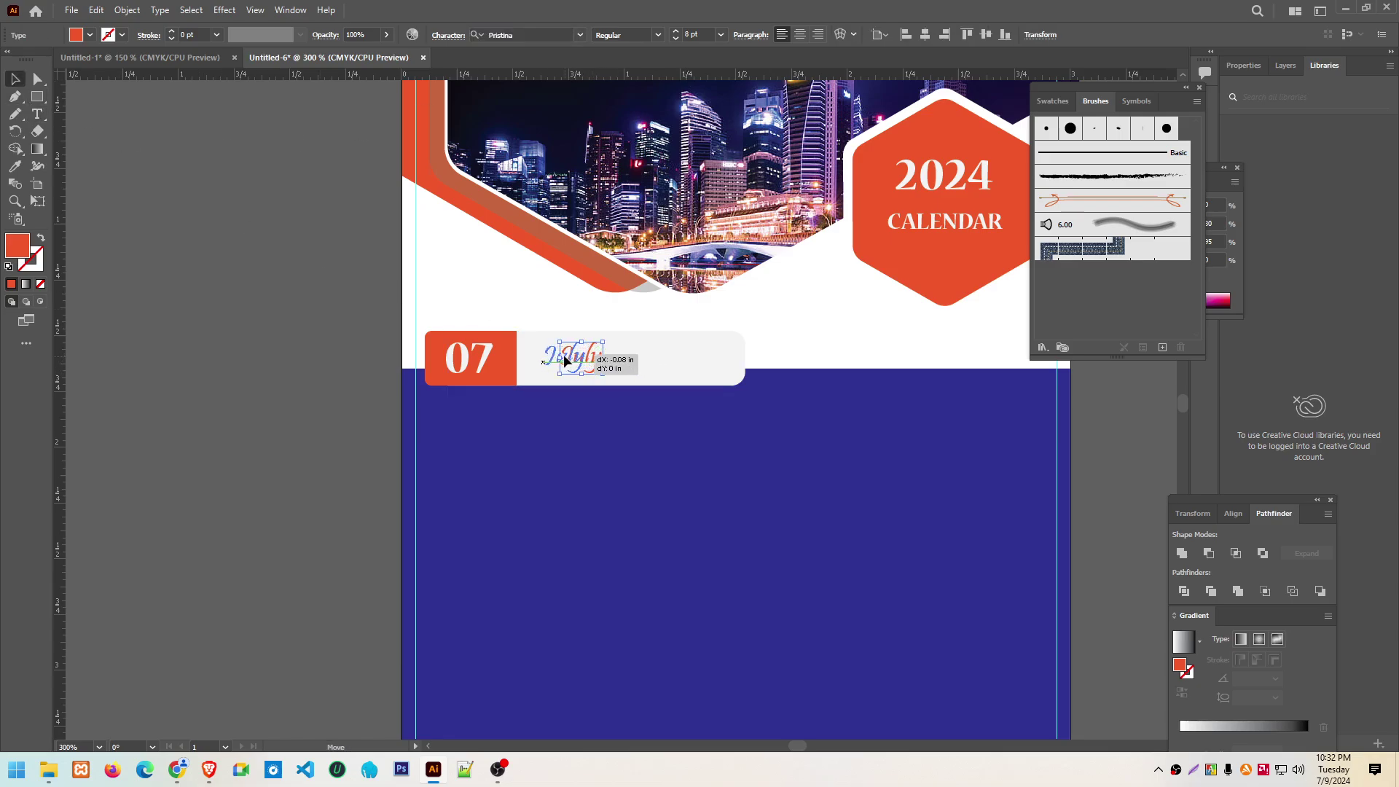
pyautogui.click(783, 318)
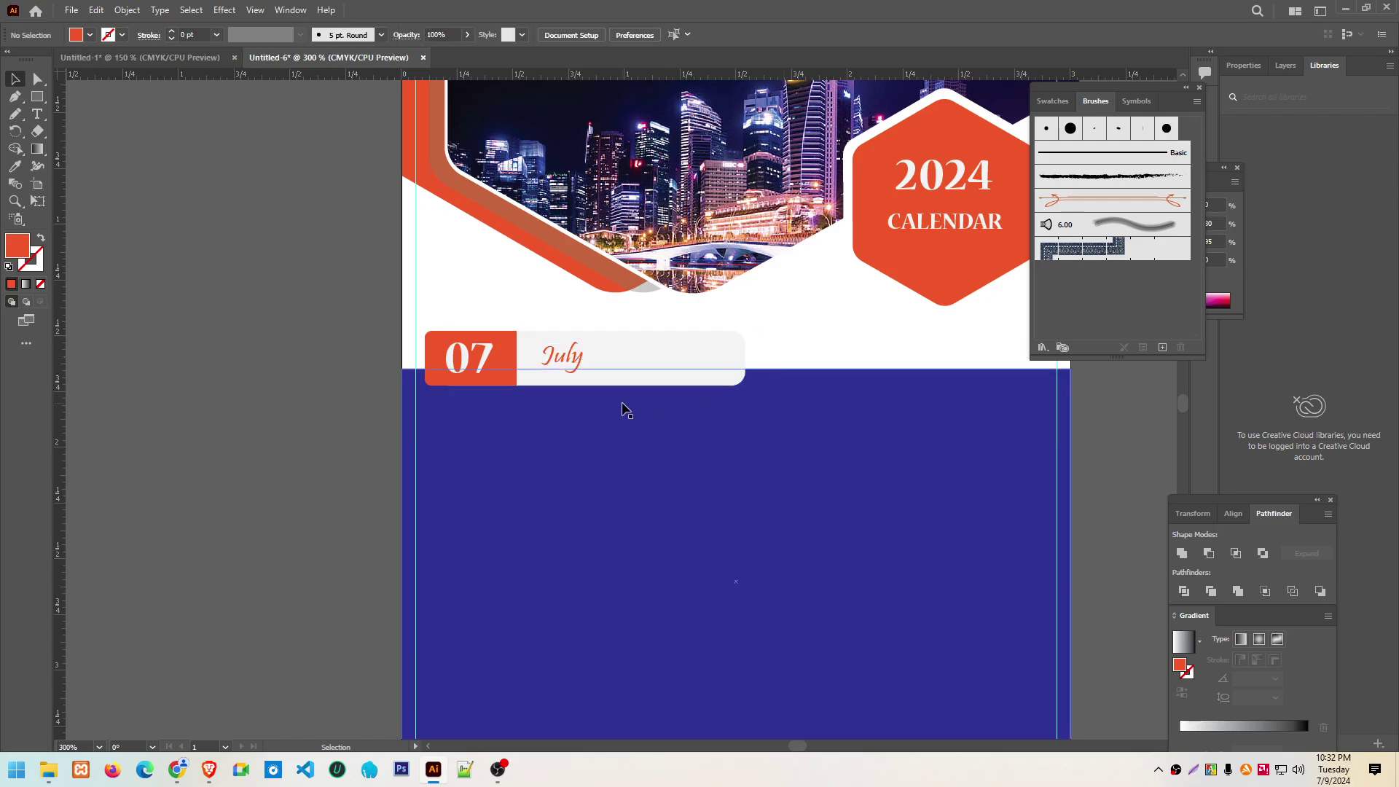
pyautogui.scroll(1, 660, 477)
pyautogui.scroll(4, 662, 478)
pyautogui.scroll(-3, 662, 478)
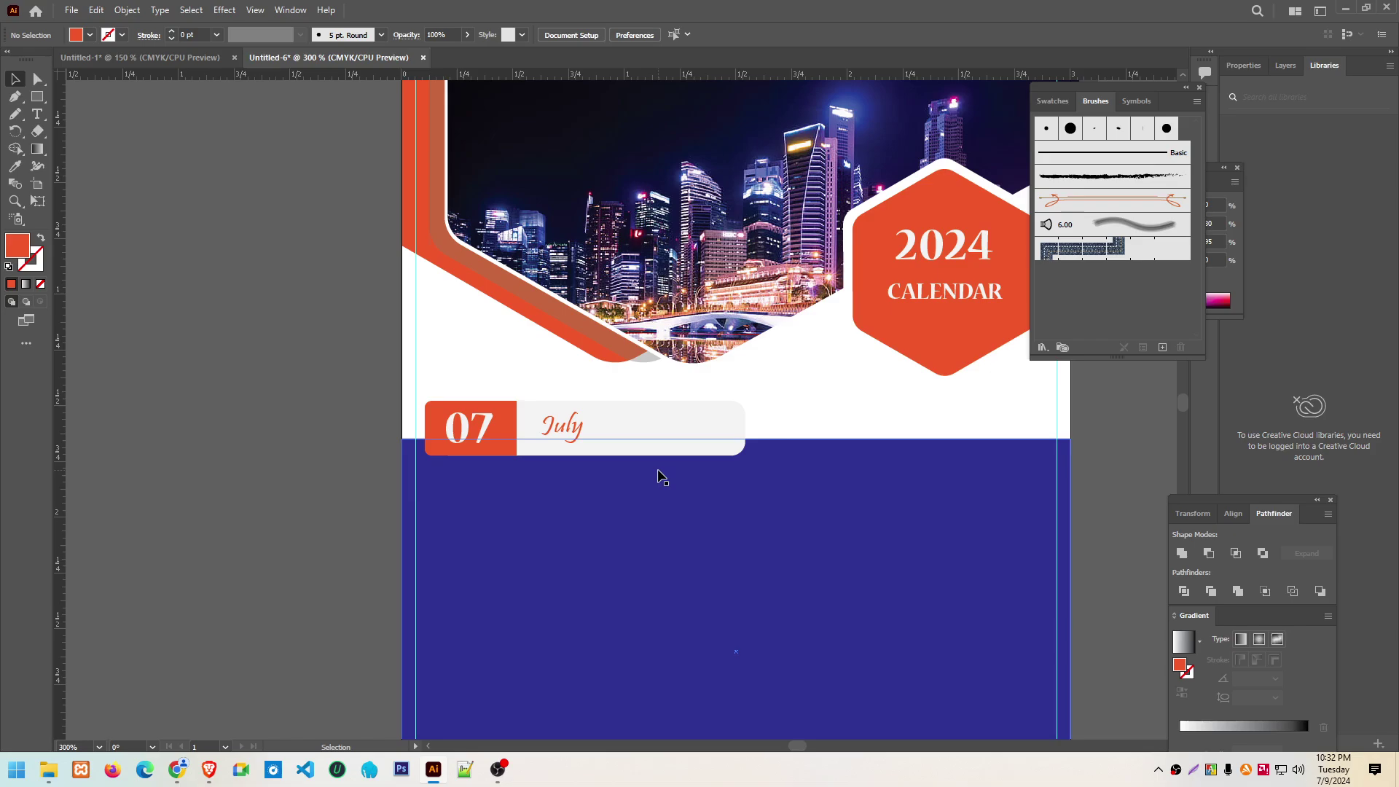
pyautogui.scroll(-4, 807, 514)
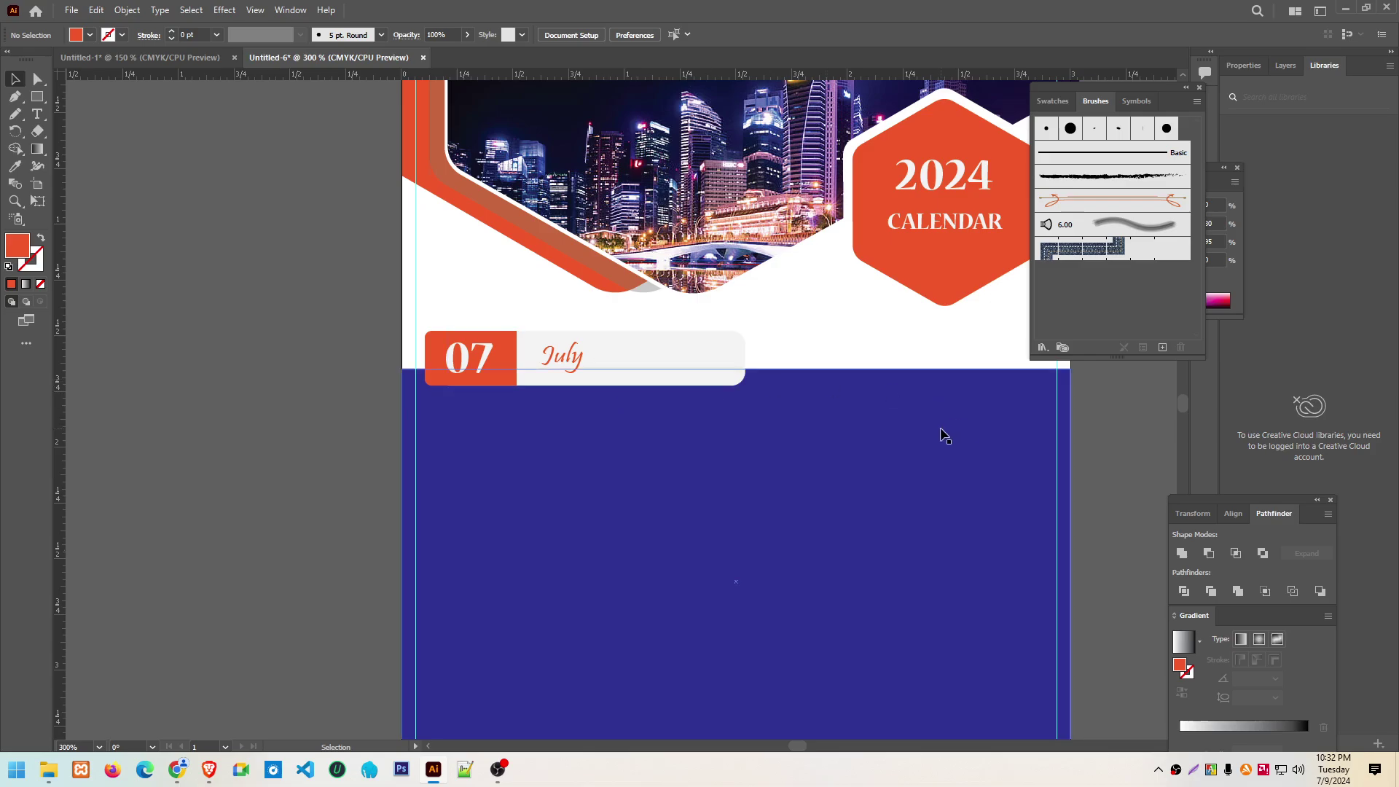
# In the Untitled-1 month-grid document, select the whole July weekday and date grid
pyautogui.scroll(-1, 911, 438)
pyautogui.scroll(-3, 861, 423)
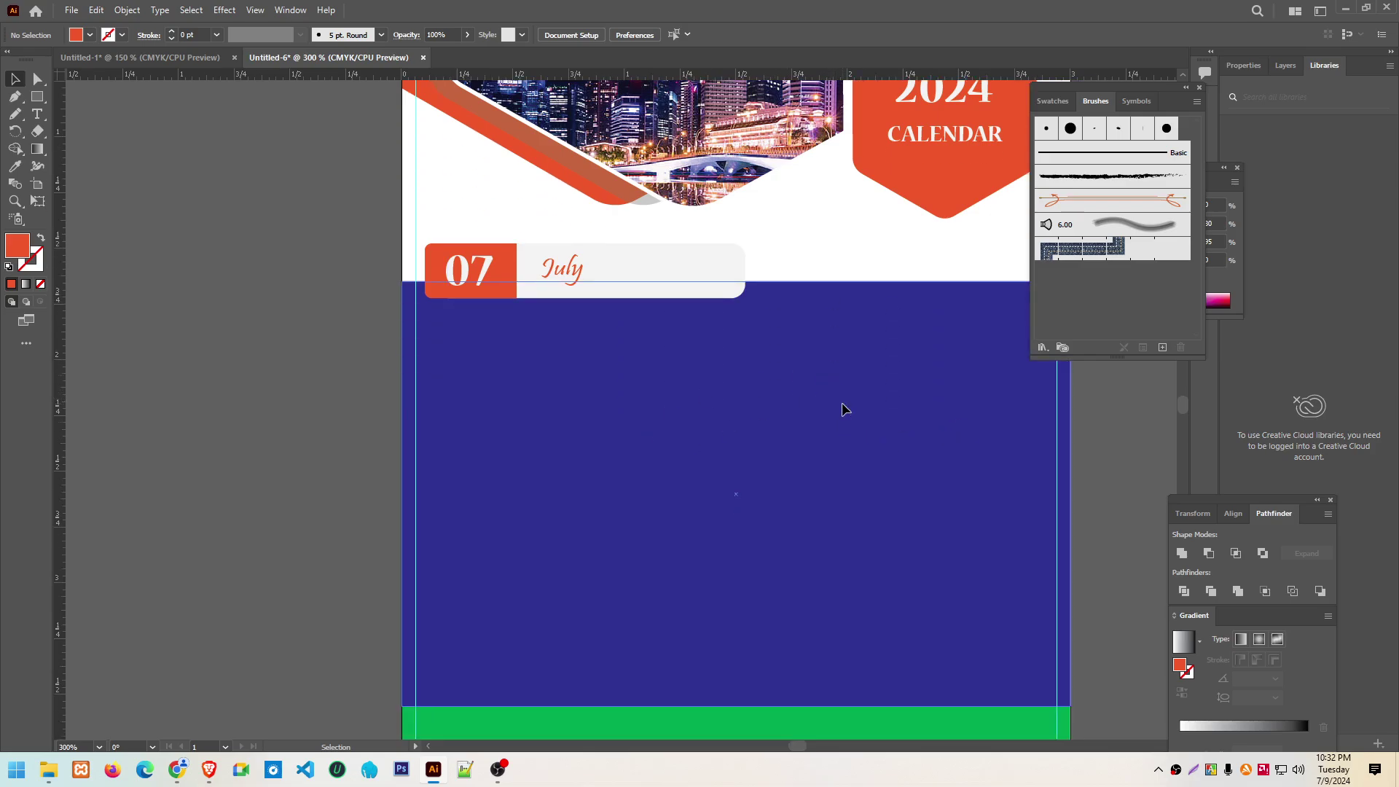
pyautogui.click(842, 405)
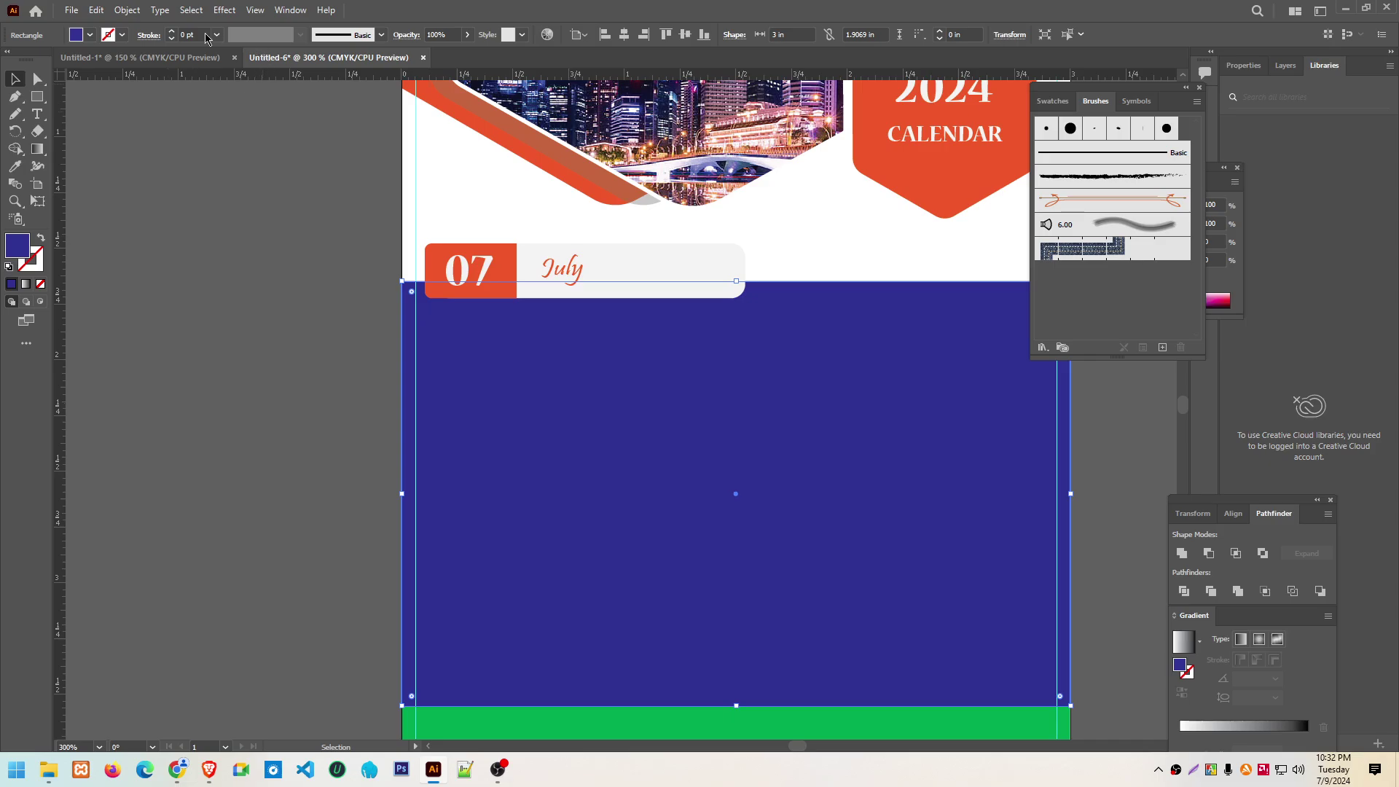
pyautogui.click(186, 58)
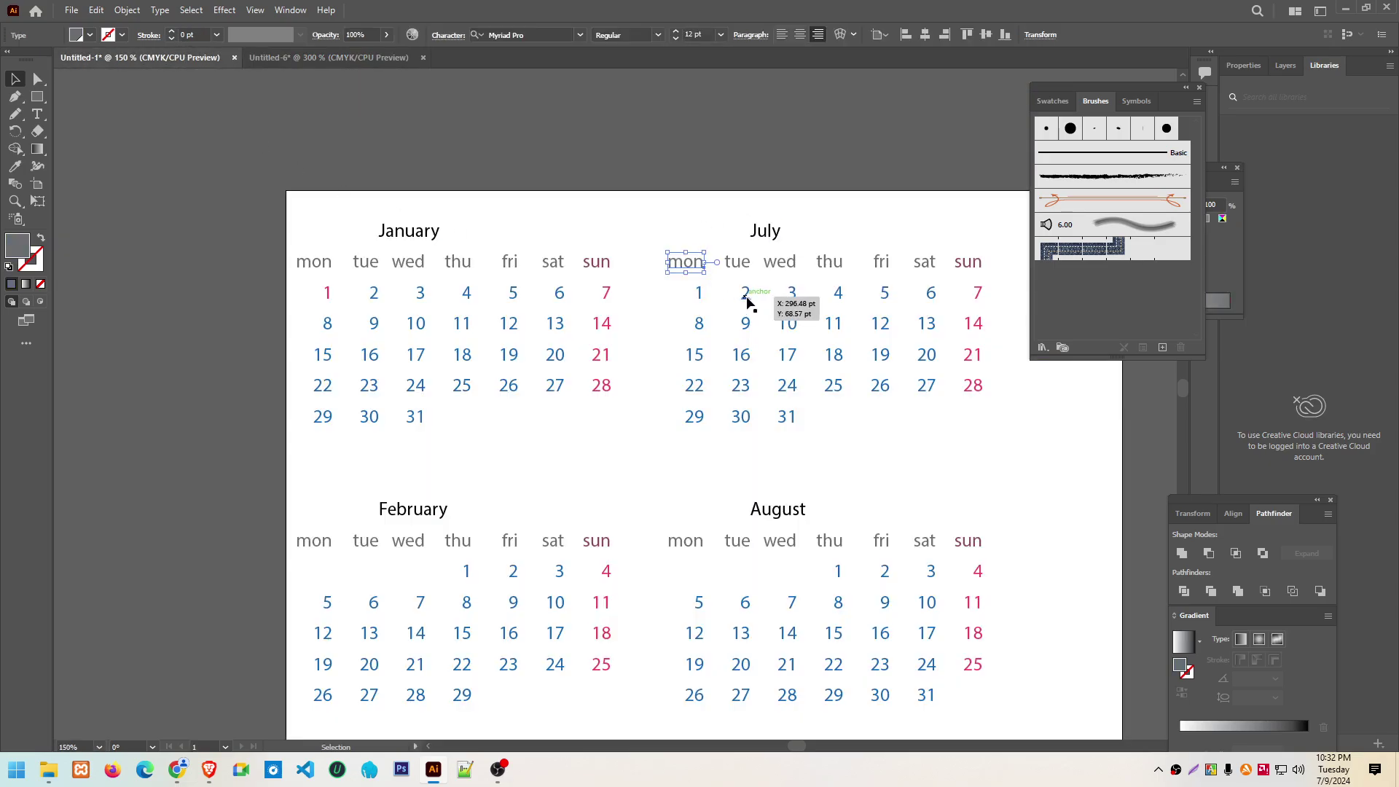
pyautogui.click(950, 474)
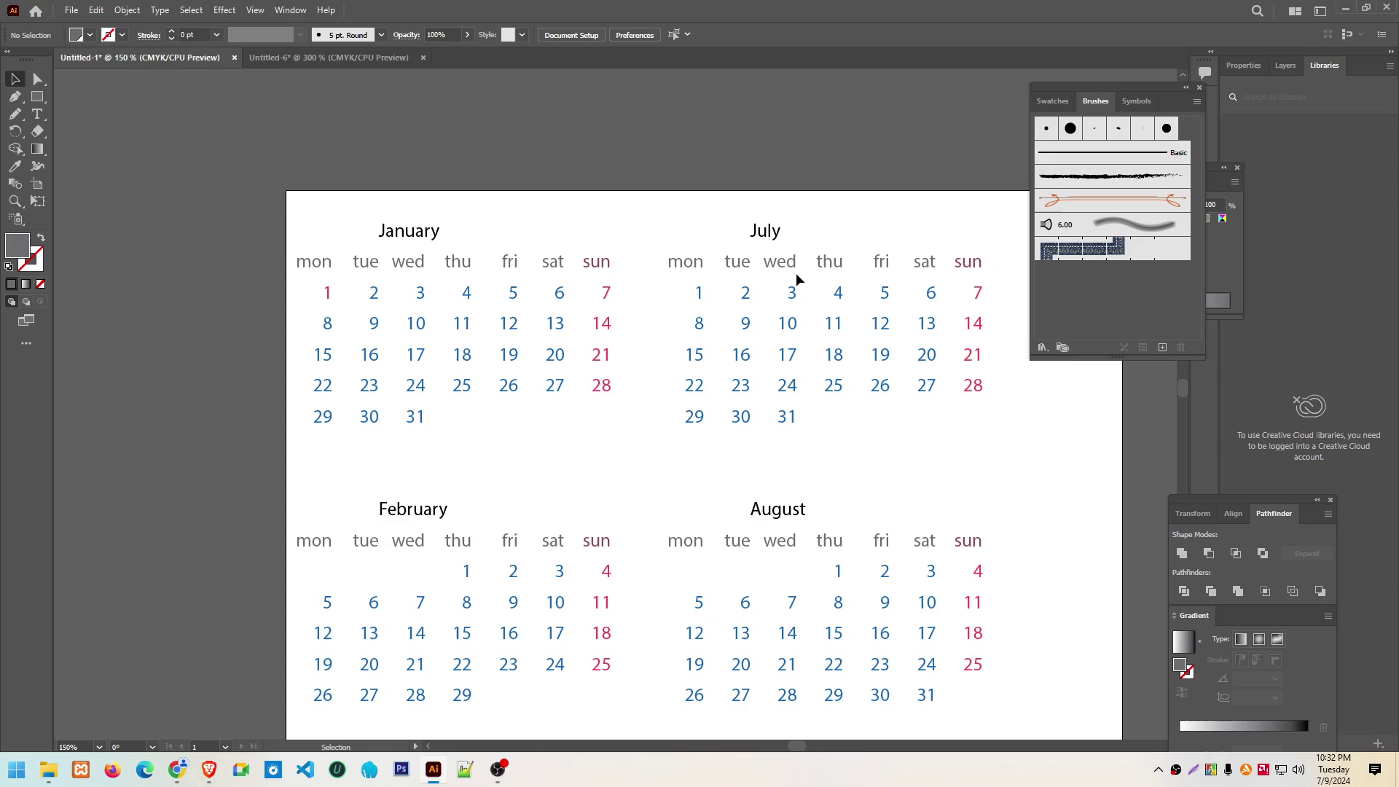
pyautogui.click(1183, 88)
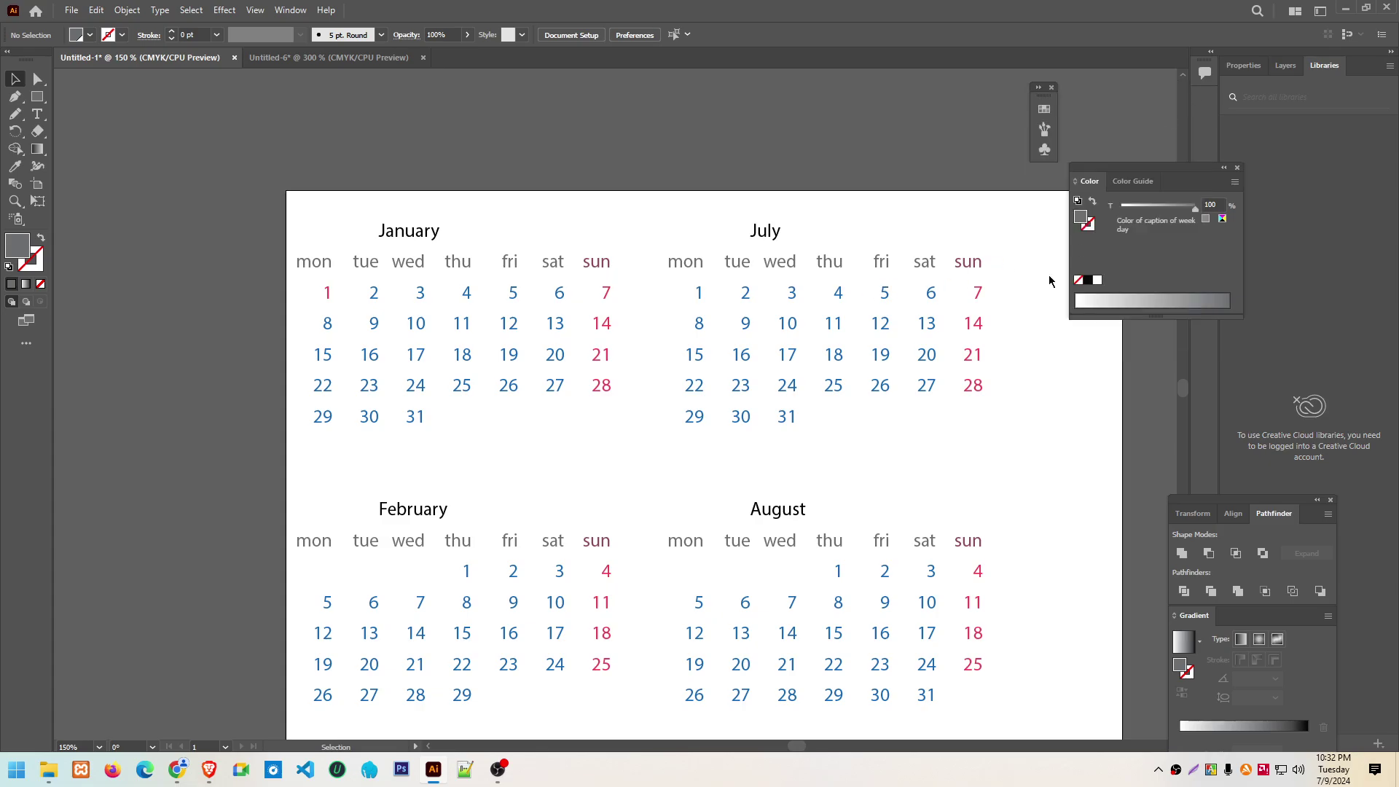
pyautogui.moveTo(1013, 256); pyautogui.dragTo(673, 449)
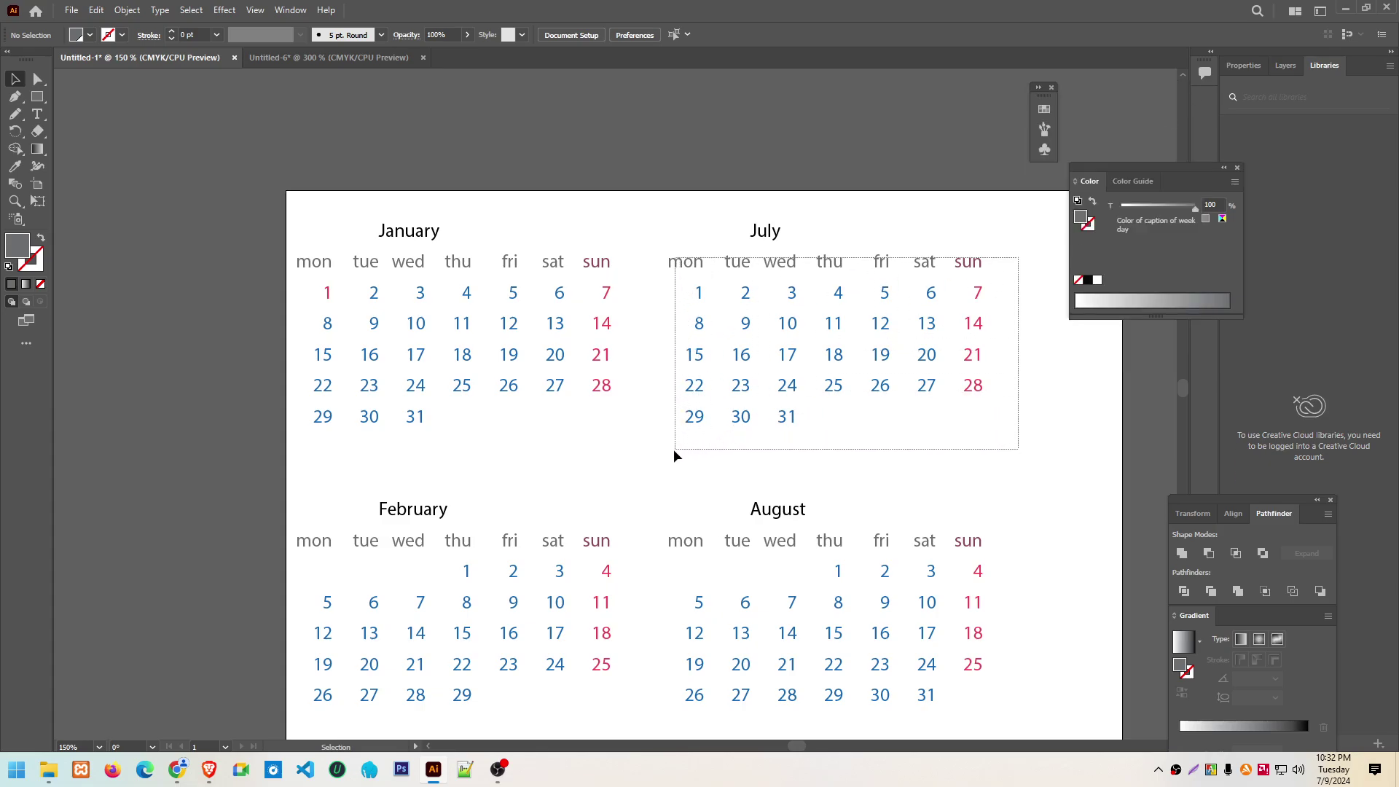
# Paste the July grid onto the Untitled-6 calendar page and scale it smaller
pyautogui.press('a')
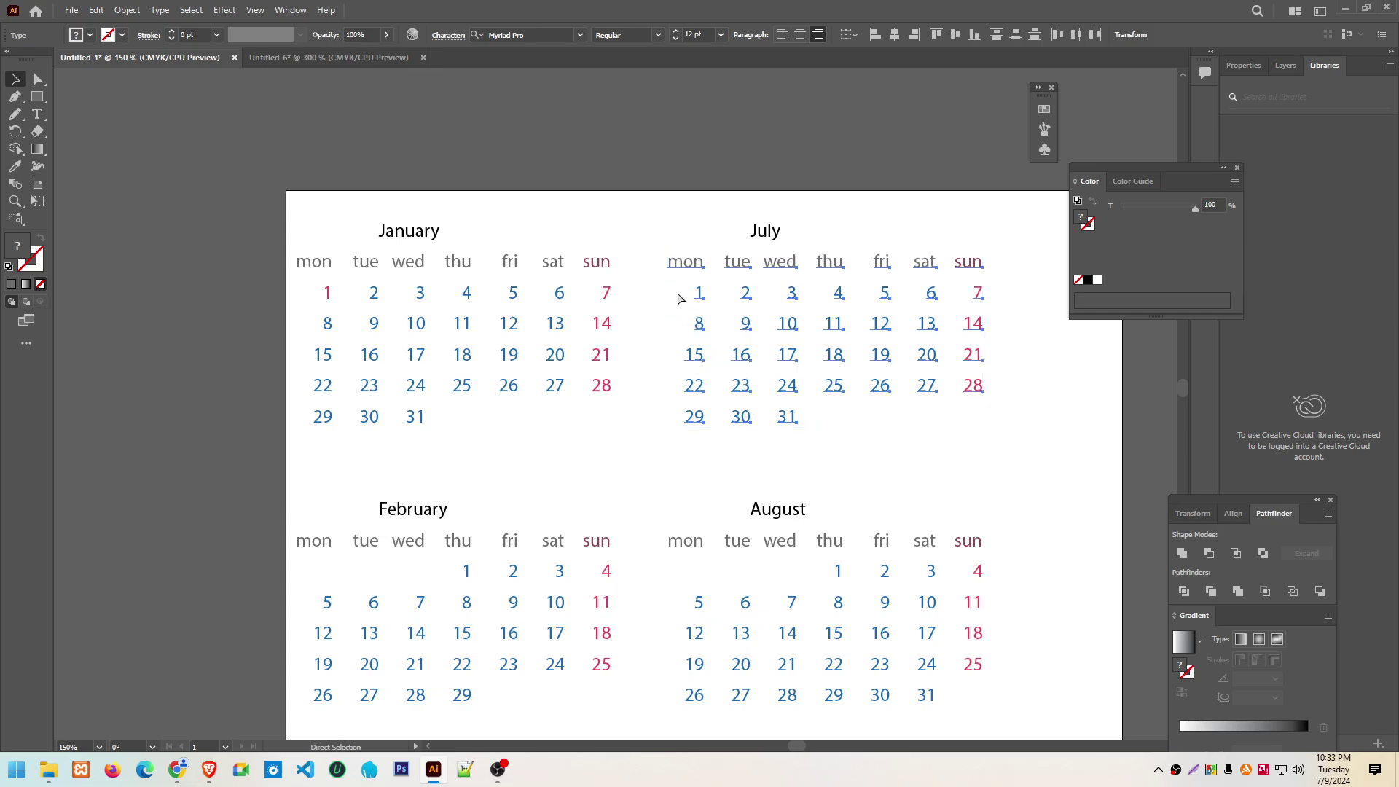
pyautogui.press('v')
pyautogui.click(328, 57)
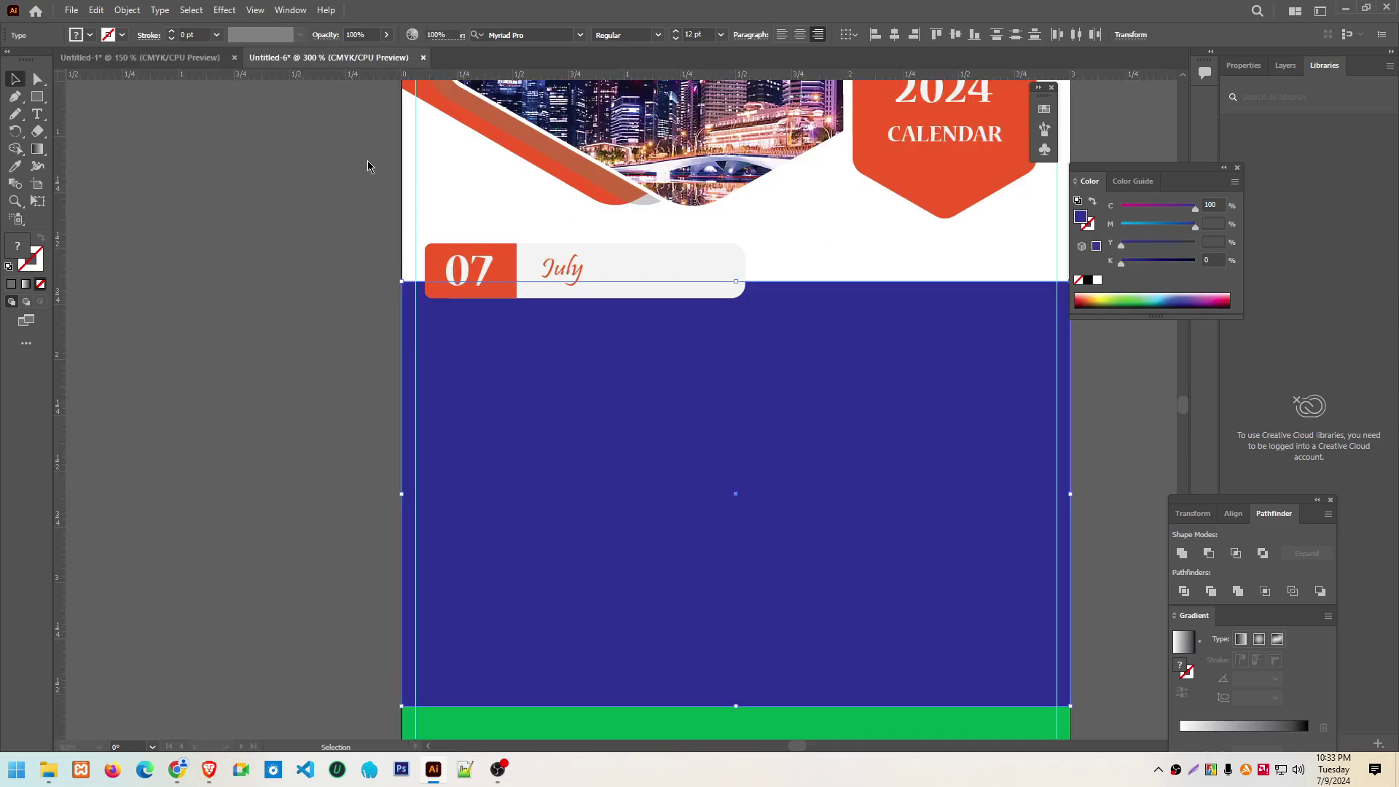
pyautogui.click(187, 353)
pyautogui.hotkey('ctrl', 'v')
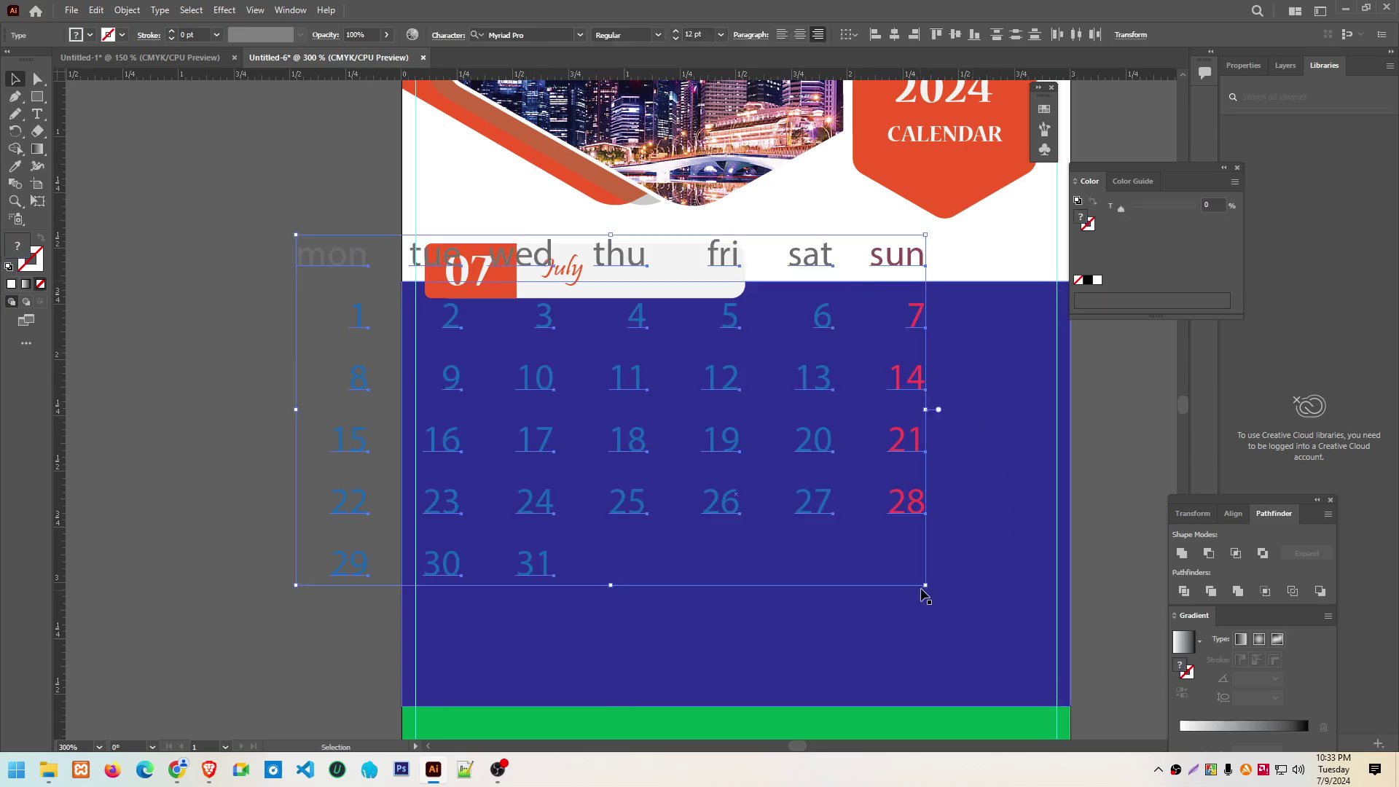
pyautogui.moveTo(924, 586); pyautogui.dragTo(704, 475)
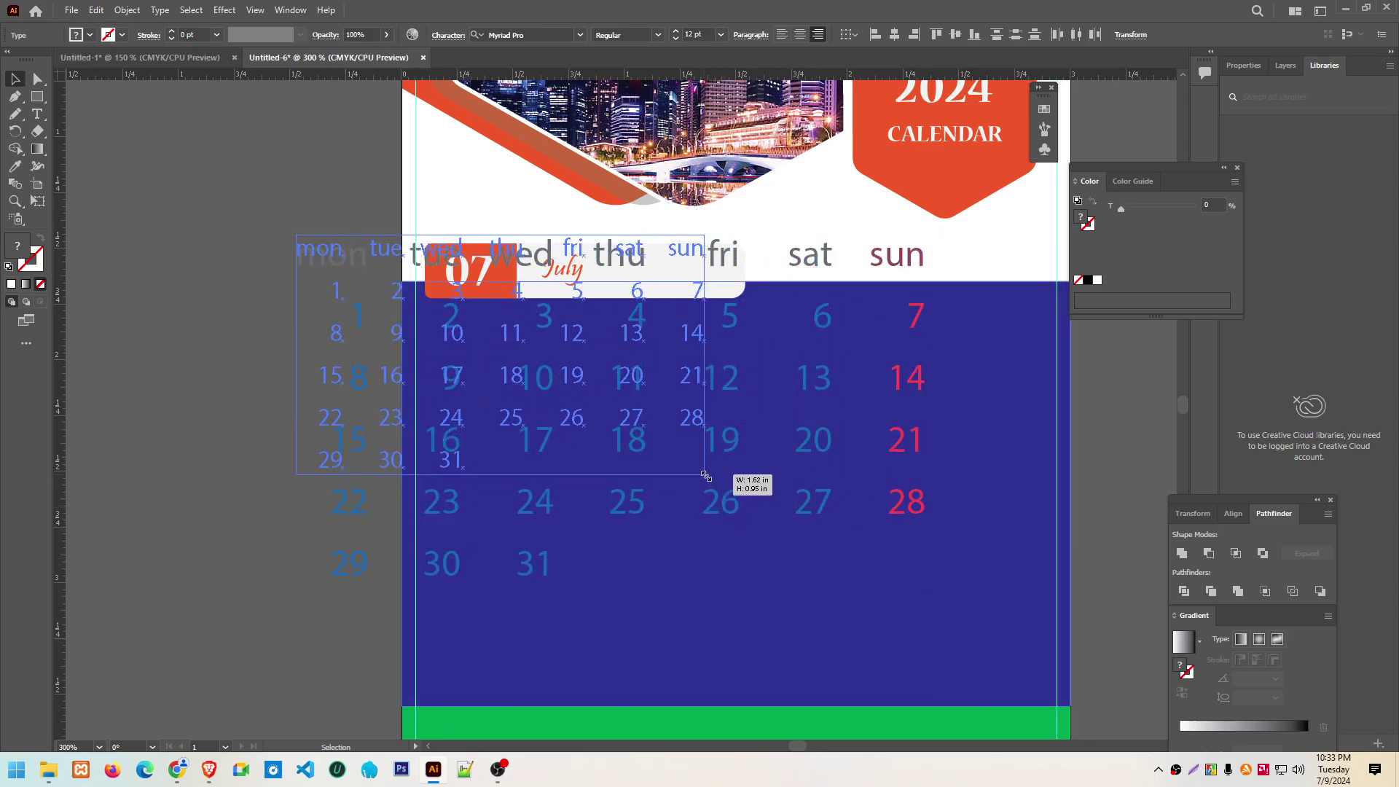
pyautogui.moveTo(704, 475); pyautogui.dragTo(754, 530)
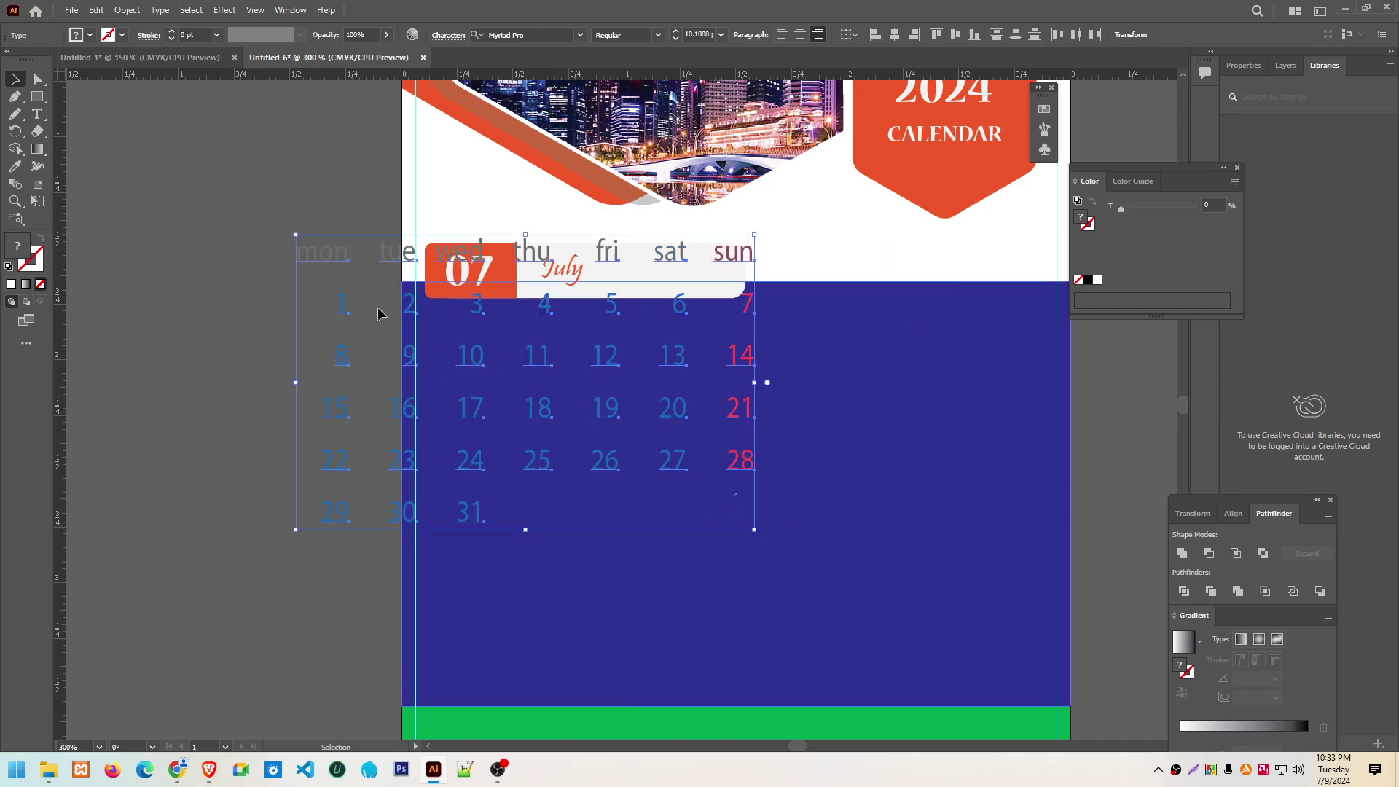
# Undo the last resize and delete the pasted July grid
pyautogui.moveTo(257, 355); pyautogui.dragTo(269, 212)
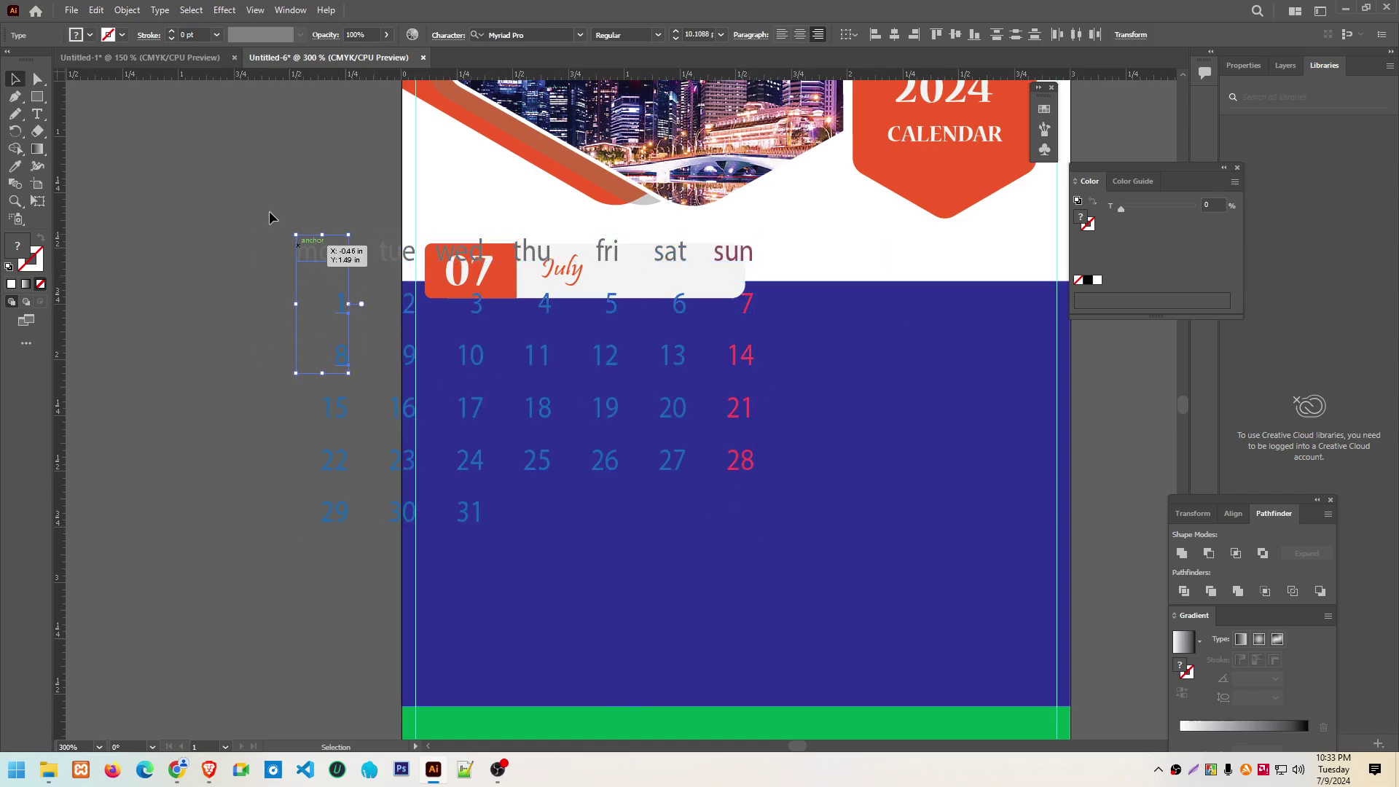
pyautogui.hotkey('ctrl', 'z')
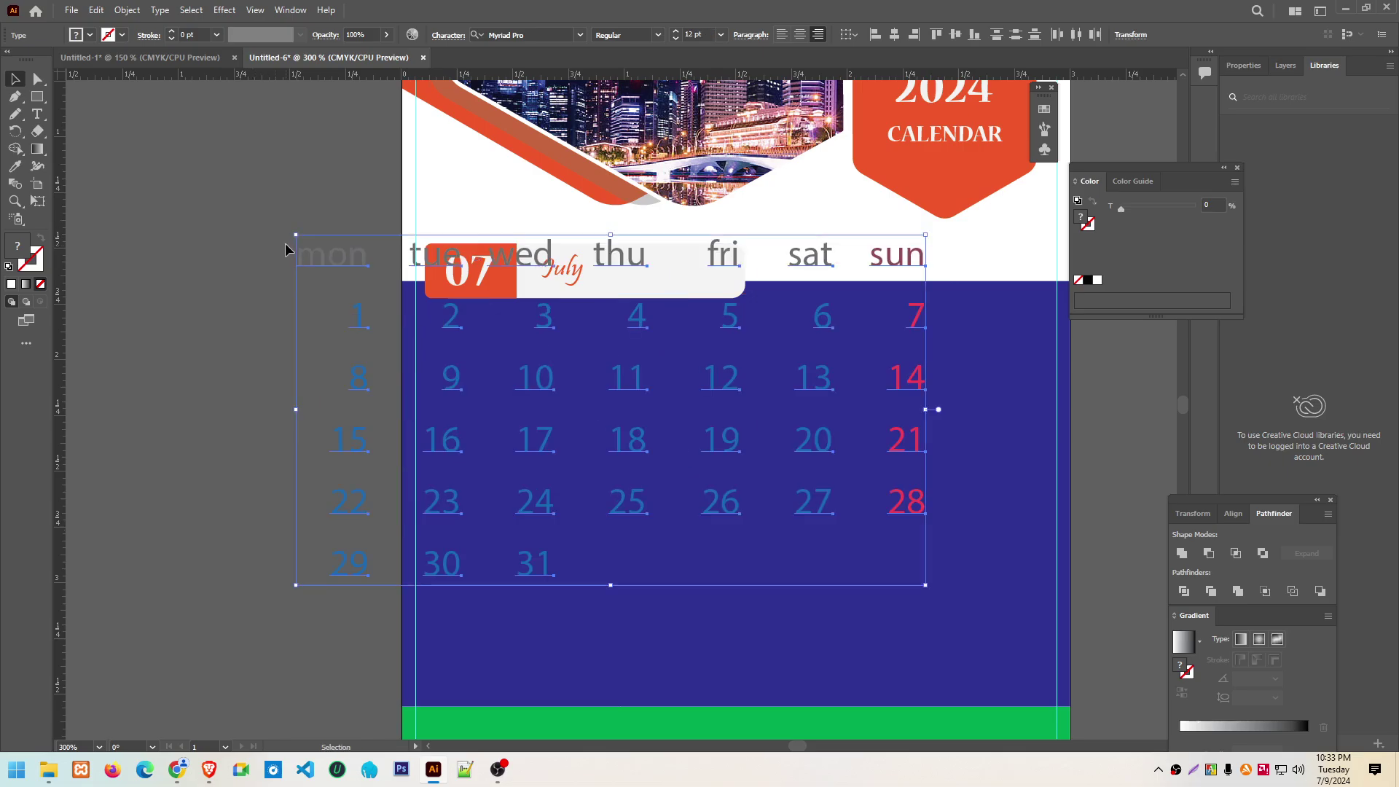
pyautogui.press('Delete')
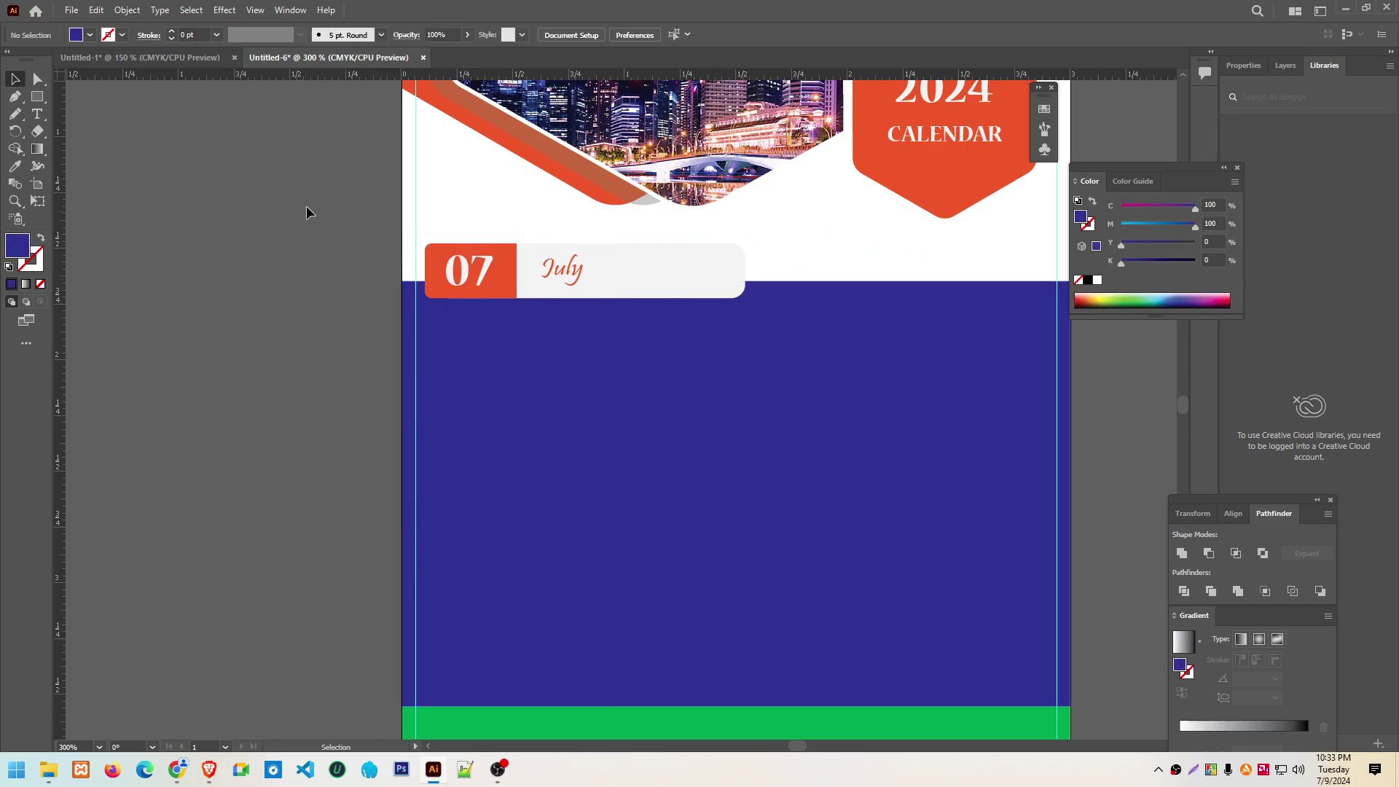
# Float the calendar page document in its own window, uncovering the Untitled-1 July grid
pyautogui.hscroll(2, 636, 446)
pyautogui.hscroll(1, 620, 430)
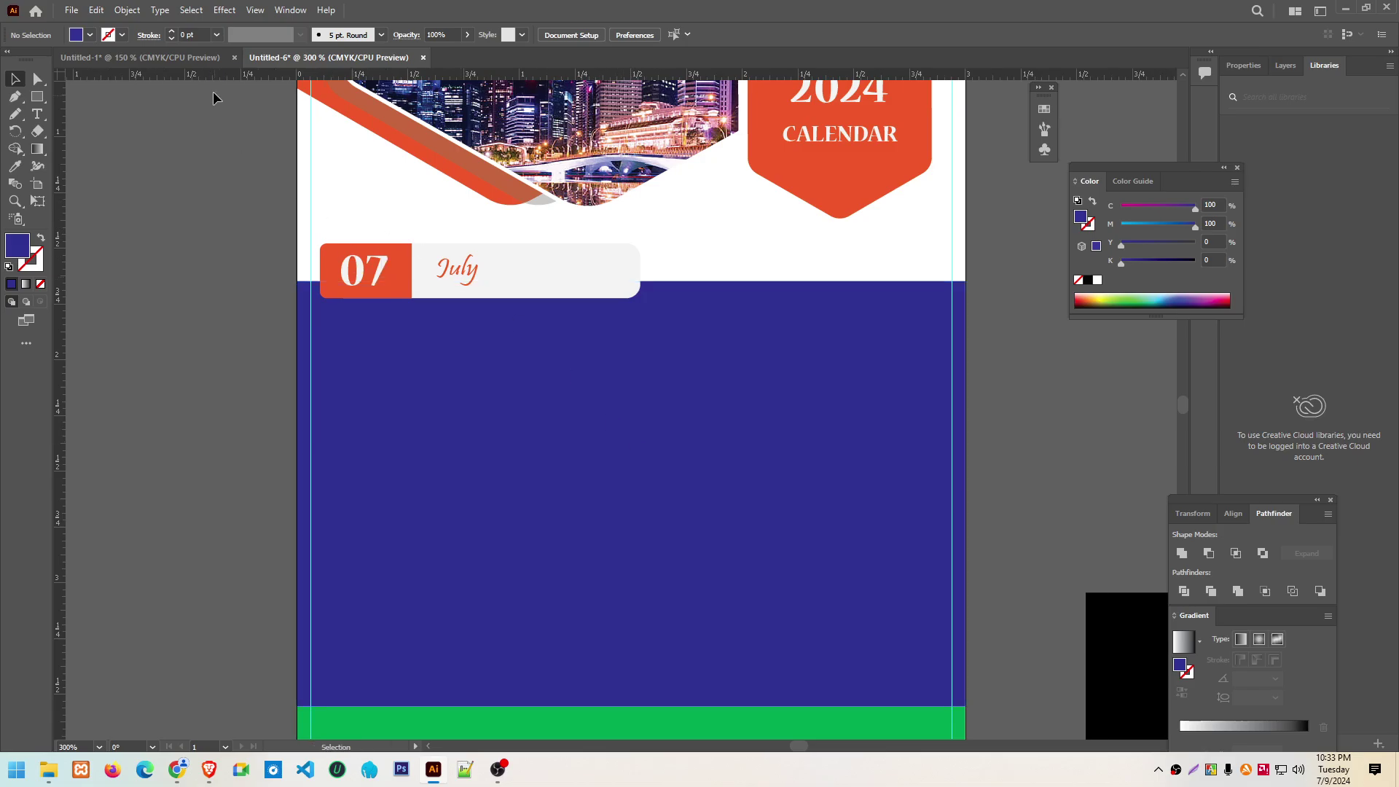
pyautogui.moveTo(340, 65); pyautogui.dragTo(440, 207)
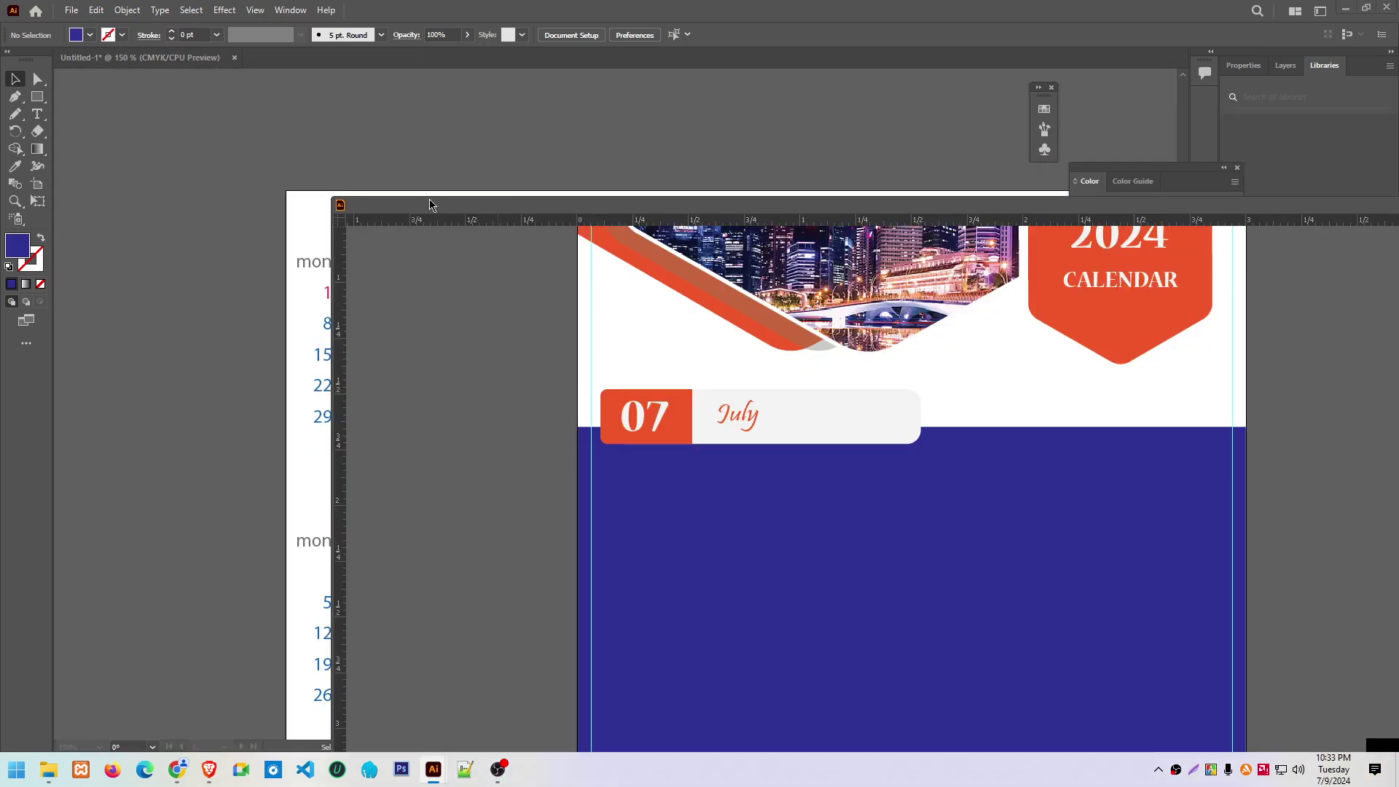
pyautogui.scroll(-4, 554, 357)
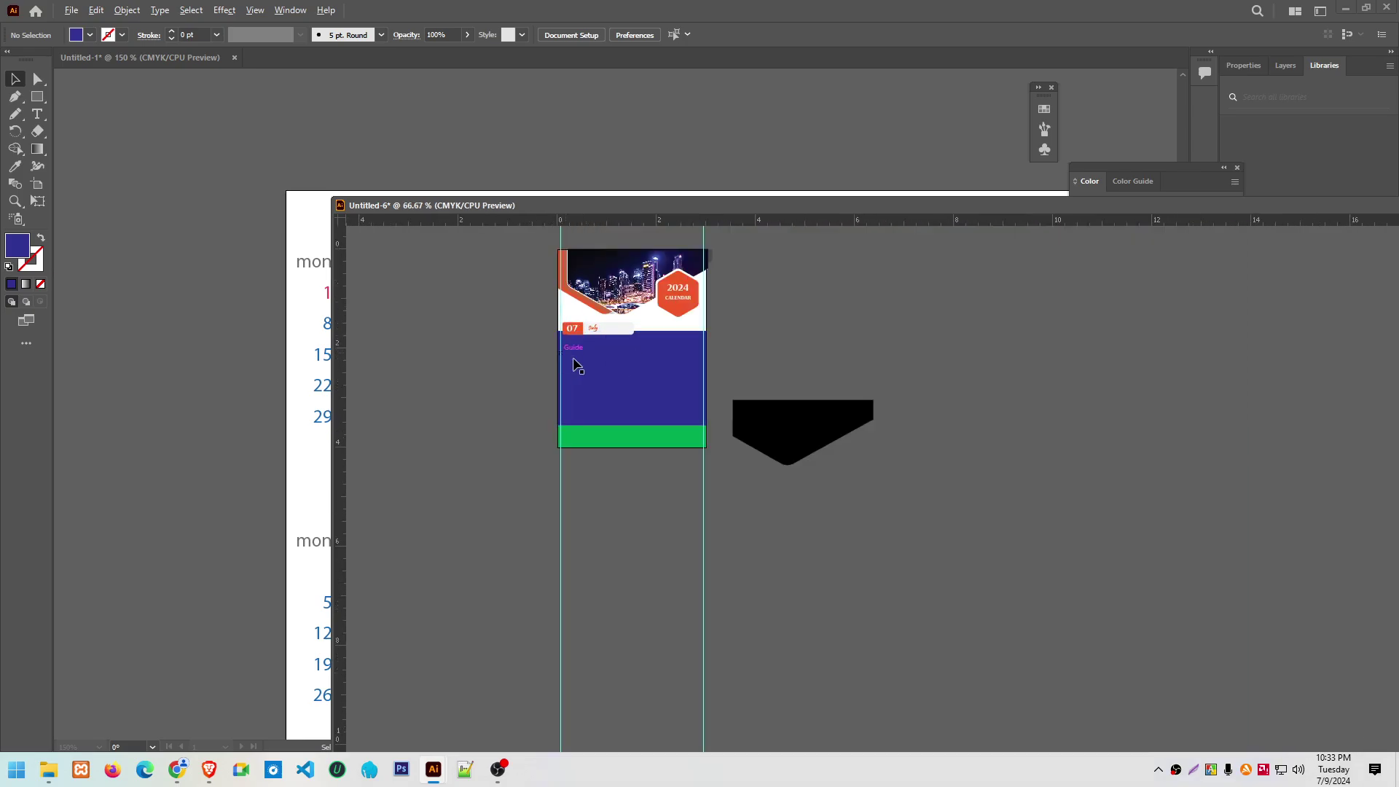
pyautogui.click(171, 57)
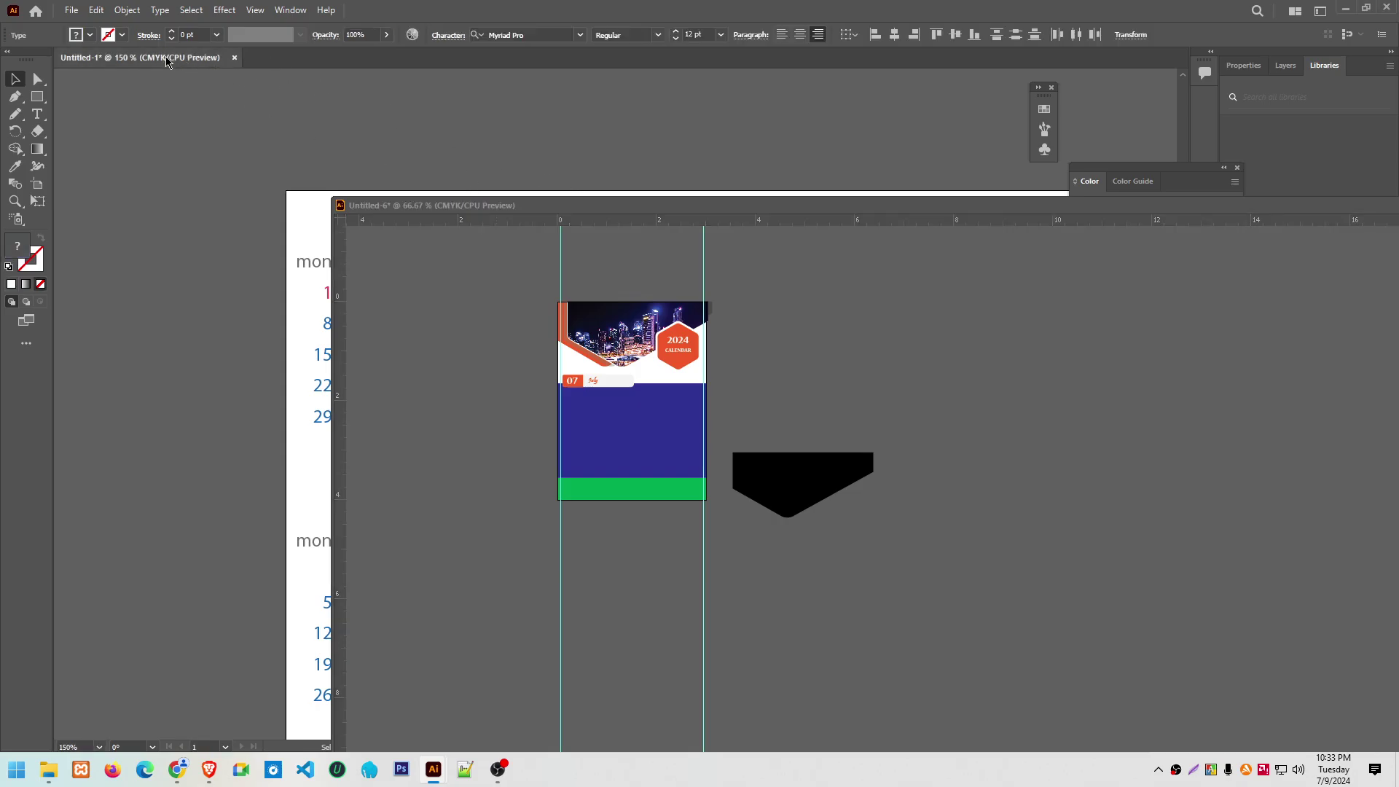
pyautogui.moveTo(671, 212); pyautogui.dragTo(485, 442)
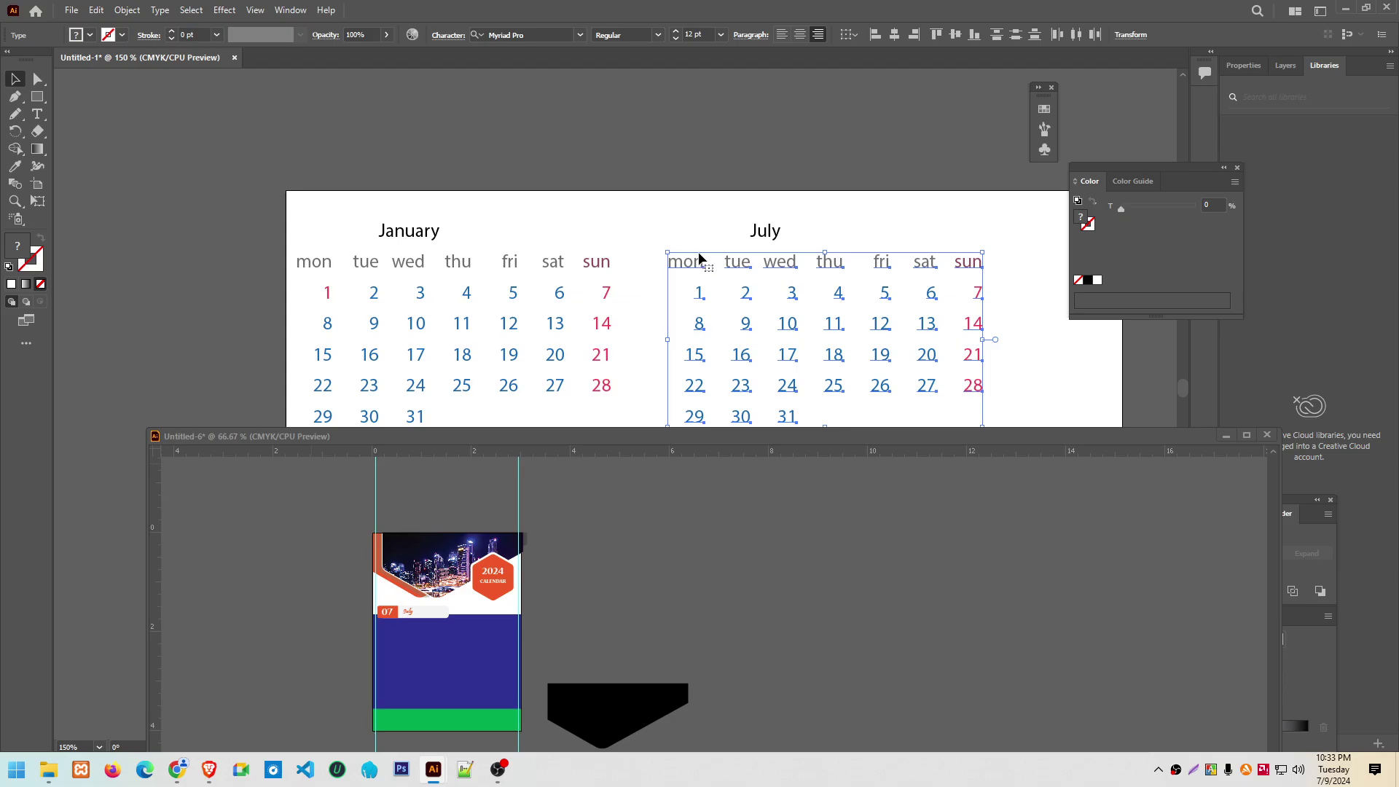
# Select the whole July weekday and date grid in Untitled-1 and copy it
pyautogui.moveTo(699, 251)
pyautogui.mouseDown()
pyautogui.moveTo(651, 246)
pyautogui.moveTo(691, 274)
pyautogui.mouseUp()
pyautogui.scroll(-1, 802, 277)
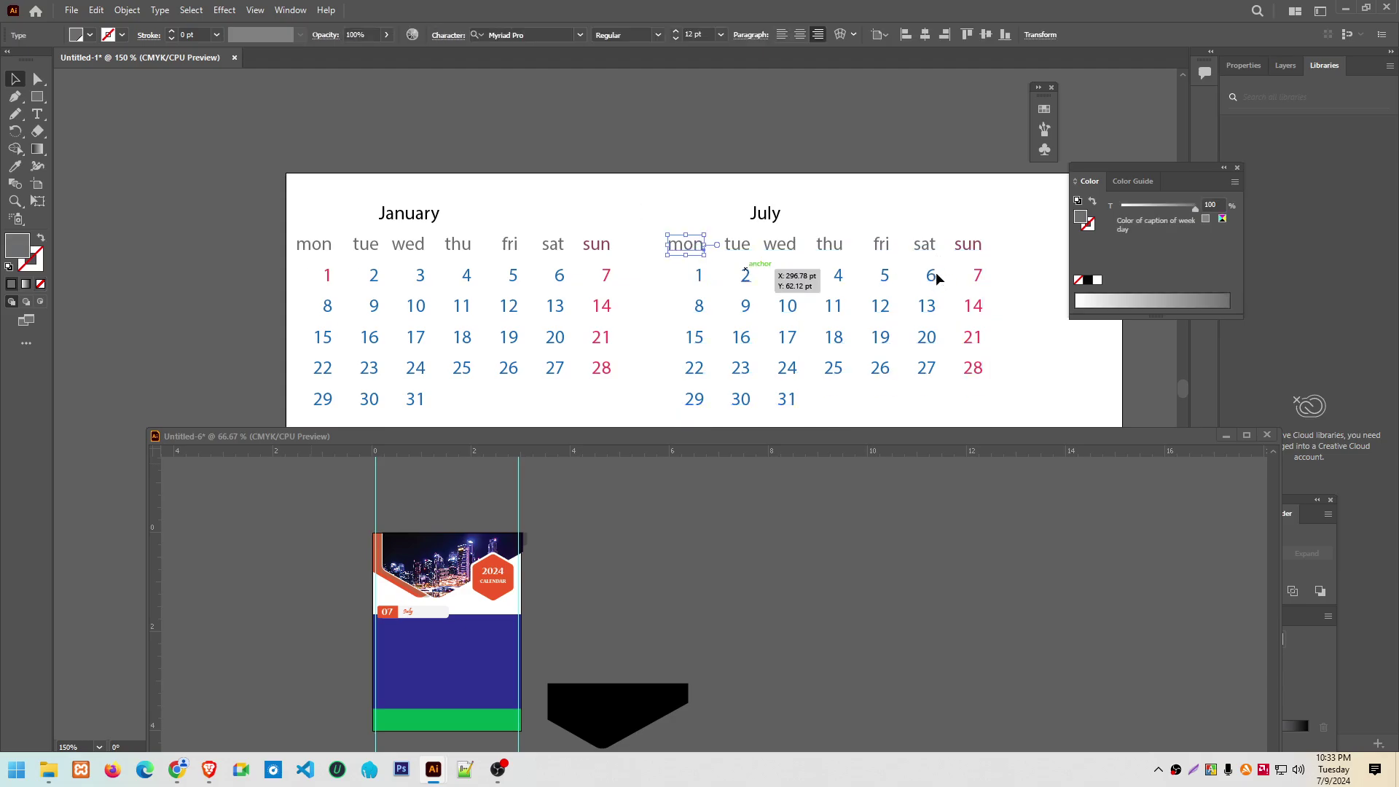
pyautogui.moveTo(1009, 217); pyautogui.dragTo(672, 390)
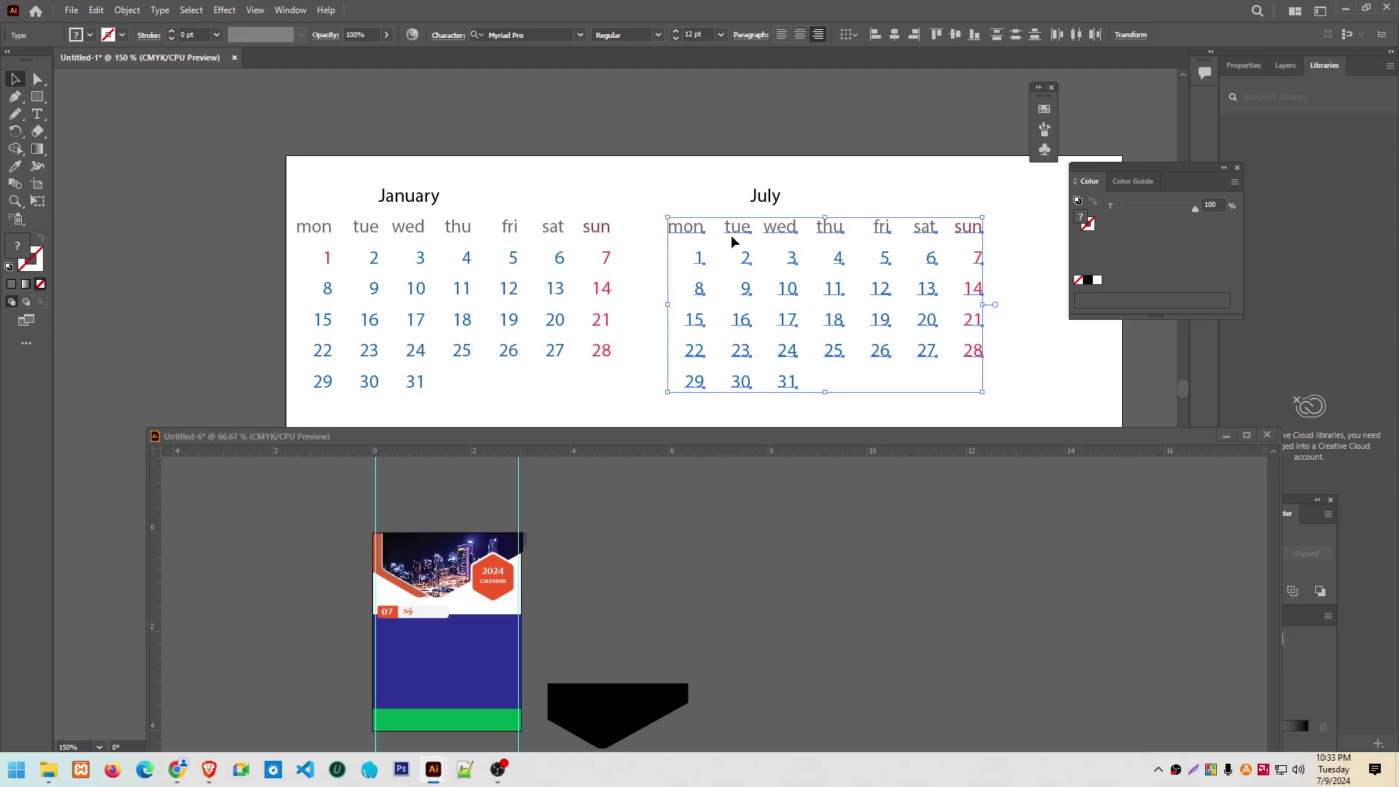
pyautogui.moveTo(726, 221); pyautogui.dragTo(834, 286)
pyautogui.moveTo(1010, 222); pyautogui.dragTo(656, 399)
pyautogui.click(1000, 219)
pyautogui.hotkey('ctrl', 'shift', 'b')
pyautogui.hotkey('ctrl', 'c')
# Paste the July grid into the calendar page window and dock it back
pyautogui.click(814, 531)
pyautogui.hotkey('ctrl', 'v')
pyautogui.scroll(-4, 815, 531)
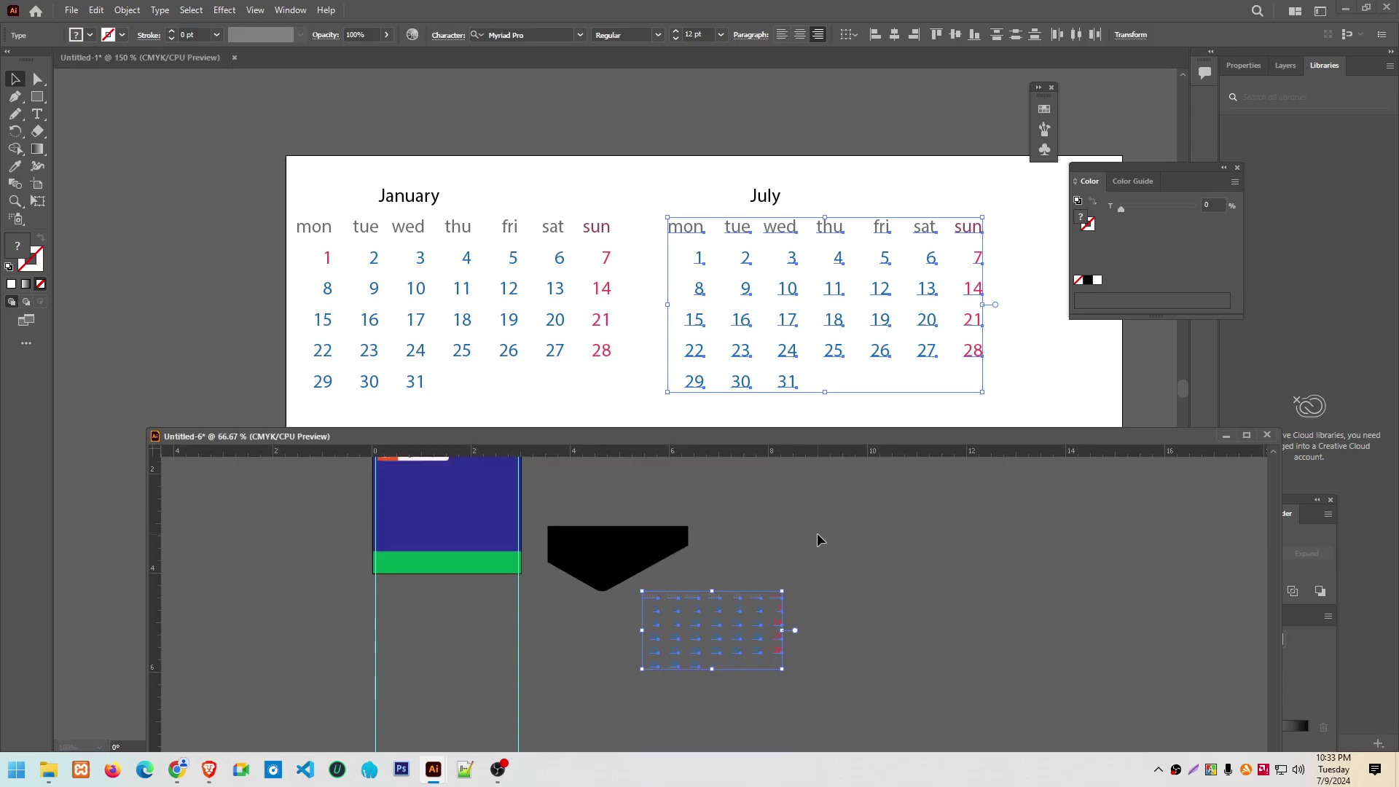
pyautogui.scroll(-1, 817, 532)
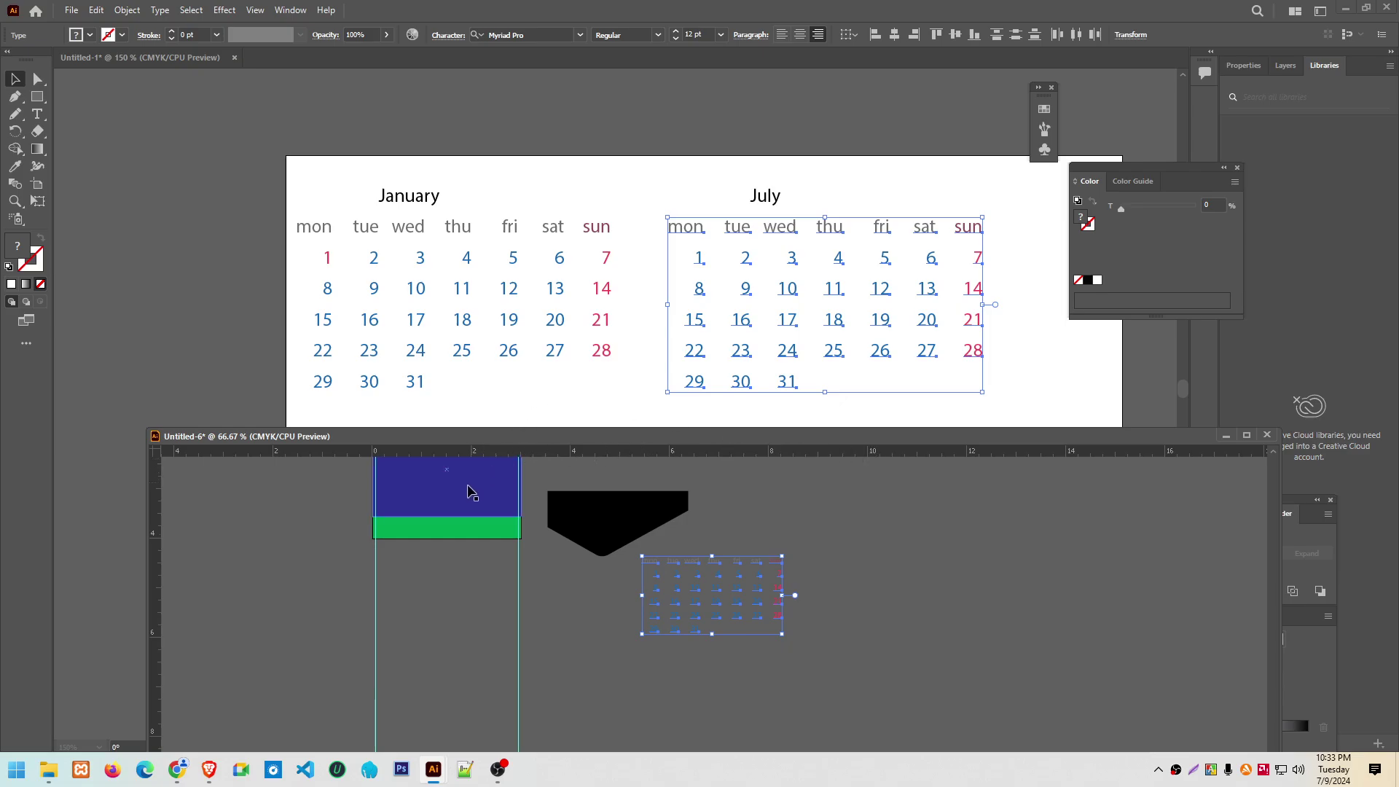
pyautogui.moveTo(388, 444); pyautogui.dragTo(373, 170)
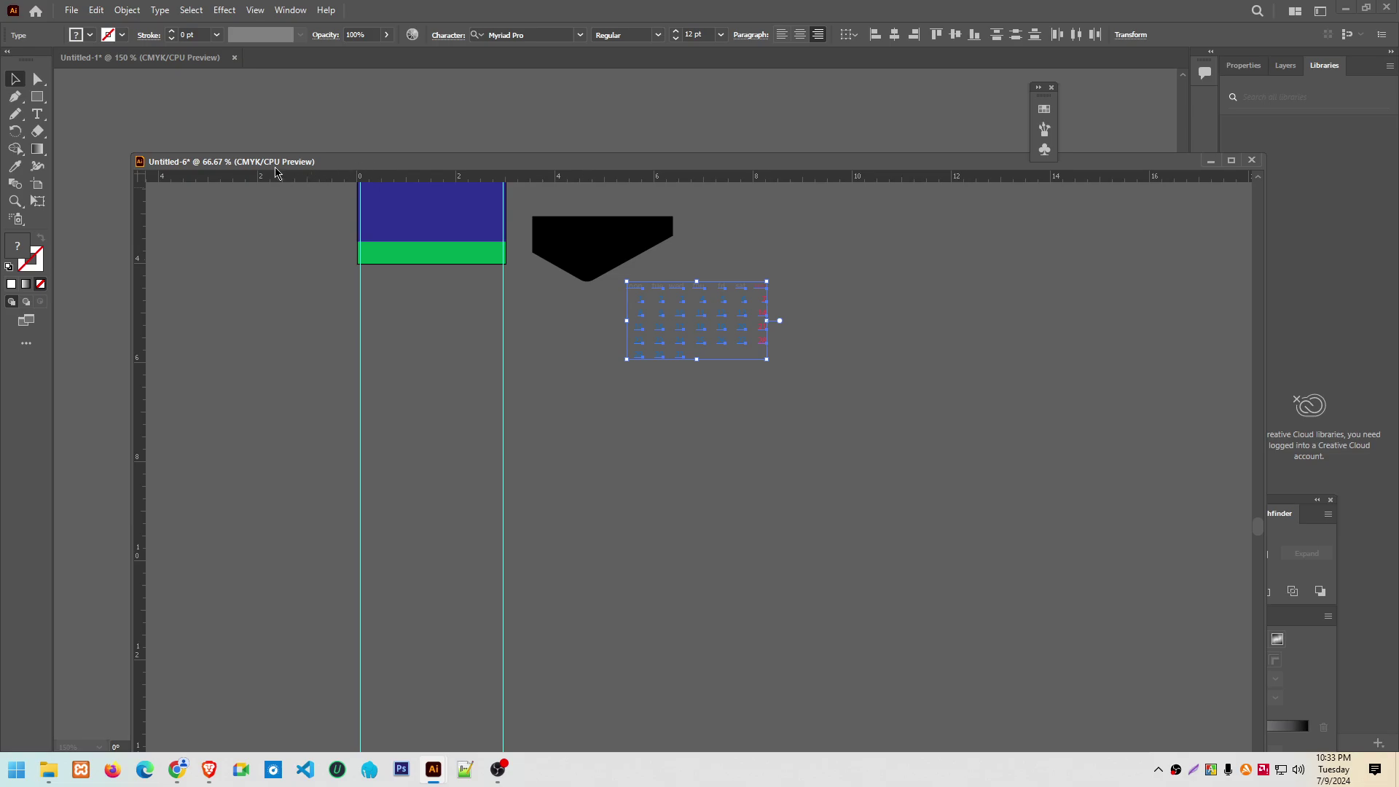
pyautogui.moveTo(323, 169); pyautogui.dragTo(307, 55)
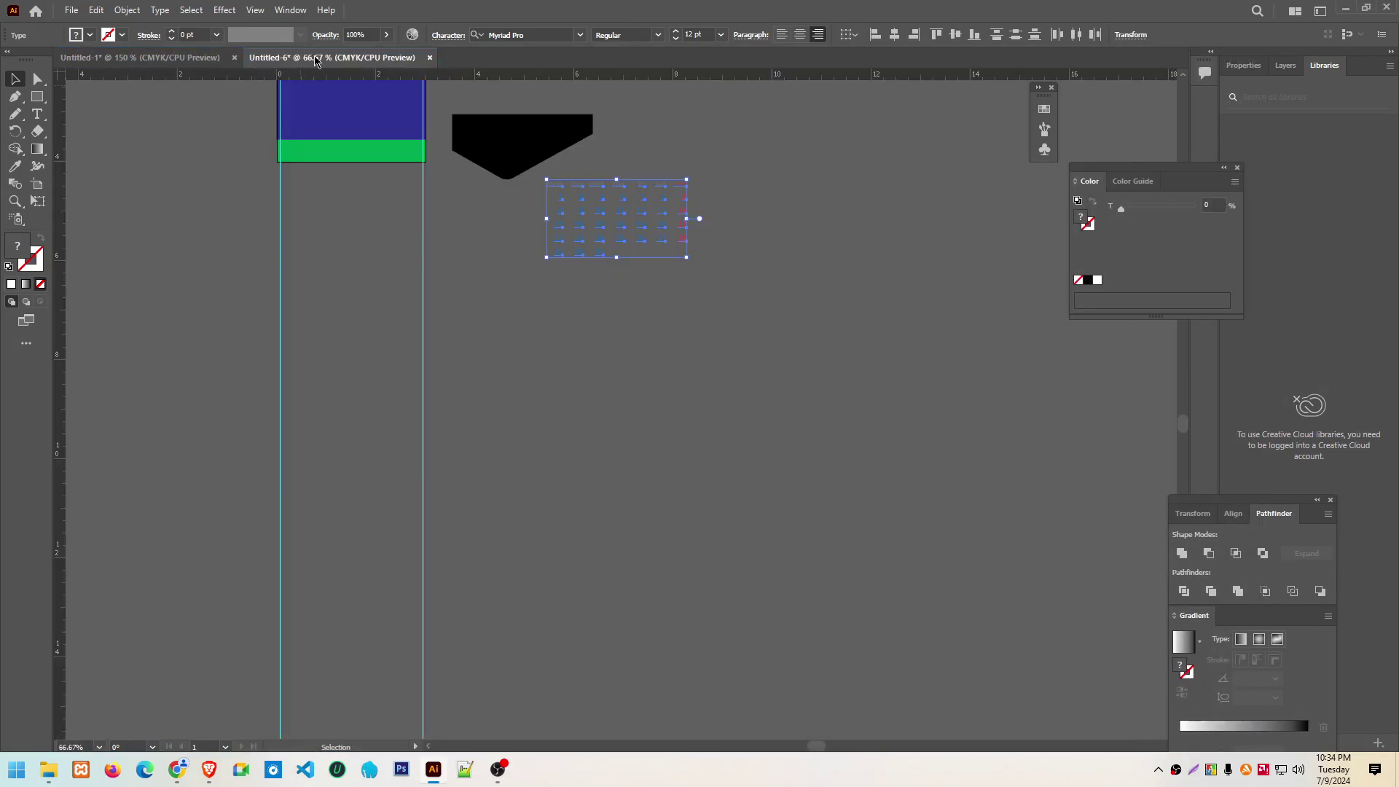
# Bring the docked calendar page to the front and move the black banner up and right
pyautogui.moveTo(308, 55); pyautogui.dragTo(283, 61)
pyautogui.click(266, 67)
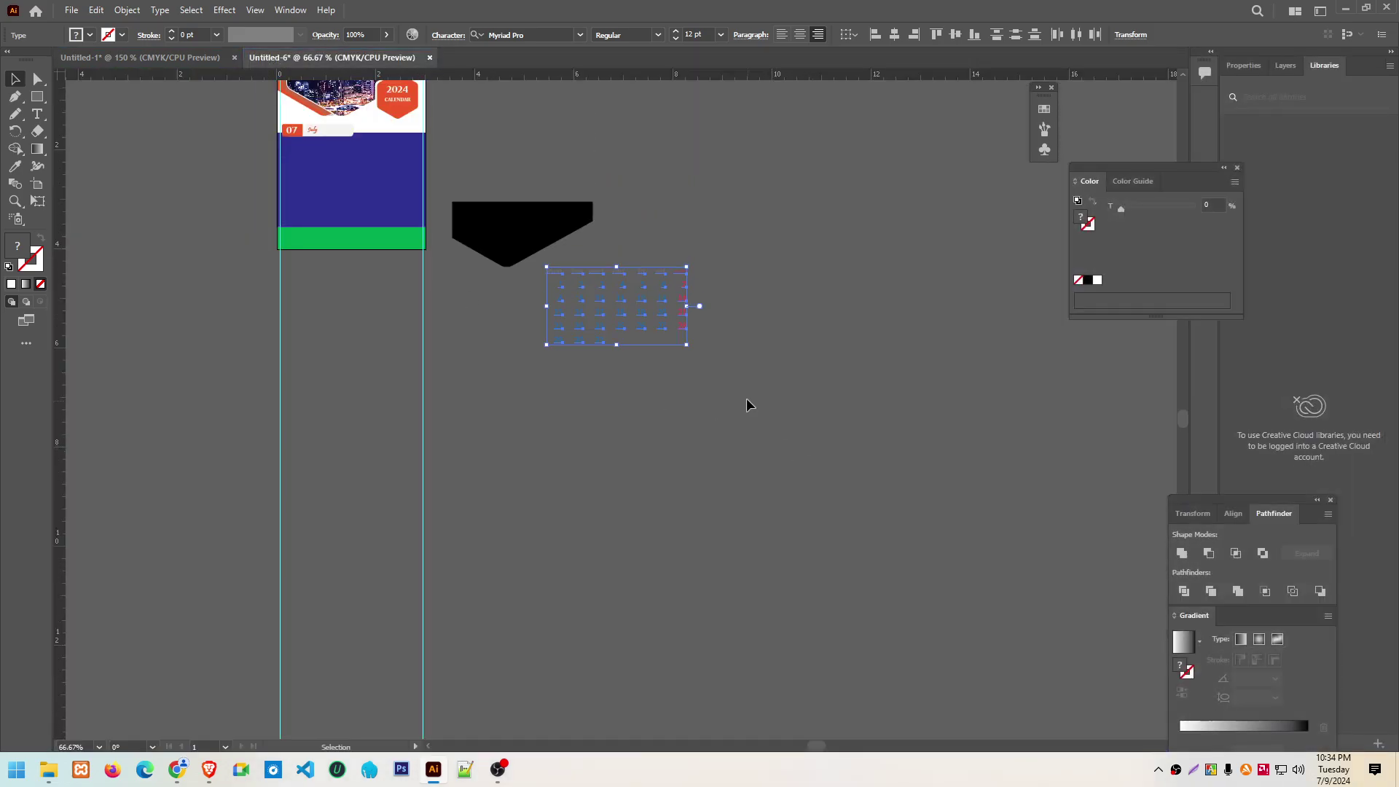
pyautogui.scroll(2, 751, 401)
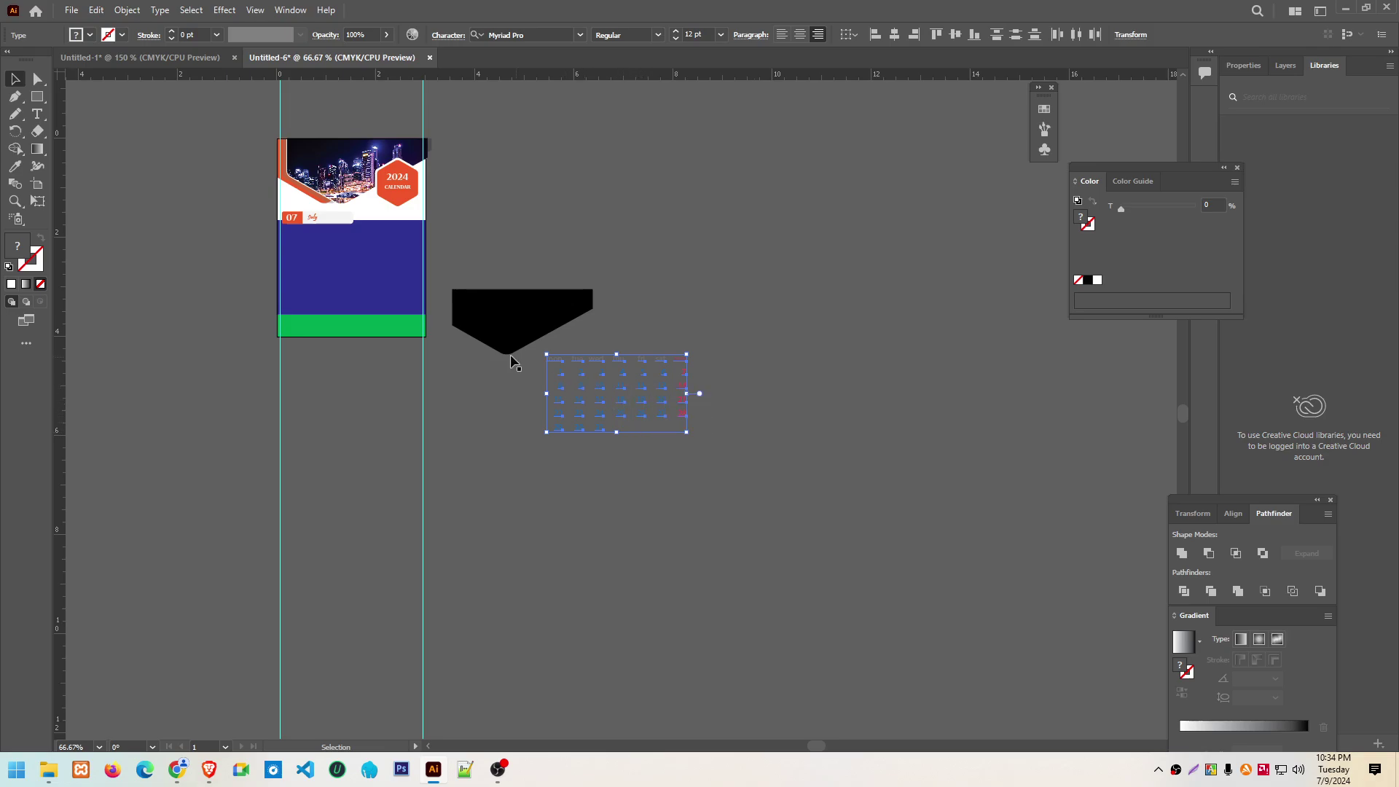
pyautogui.moveTo(536, 293); pyautogui.dragTo(625, 213)
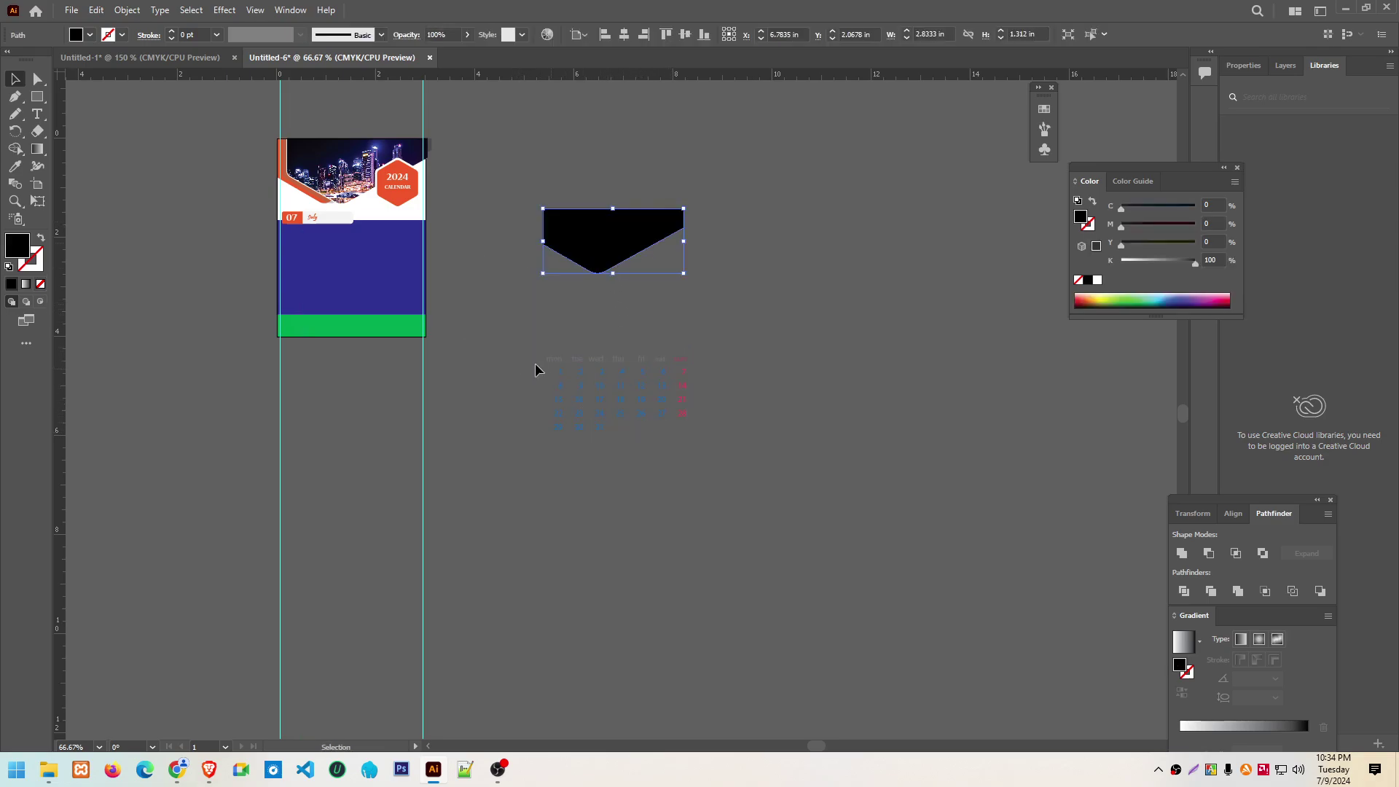
# Select the July calendar text block, inspect its context menu twice, then deselect it
pyautogui.moveTo(651, 437); pyautogui.dragTo(710, 480)
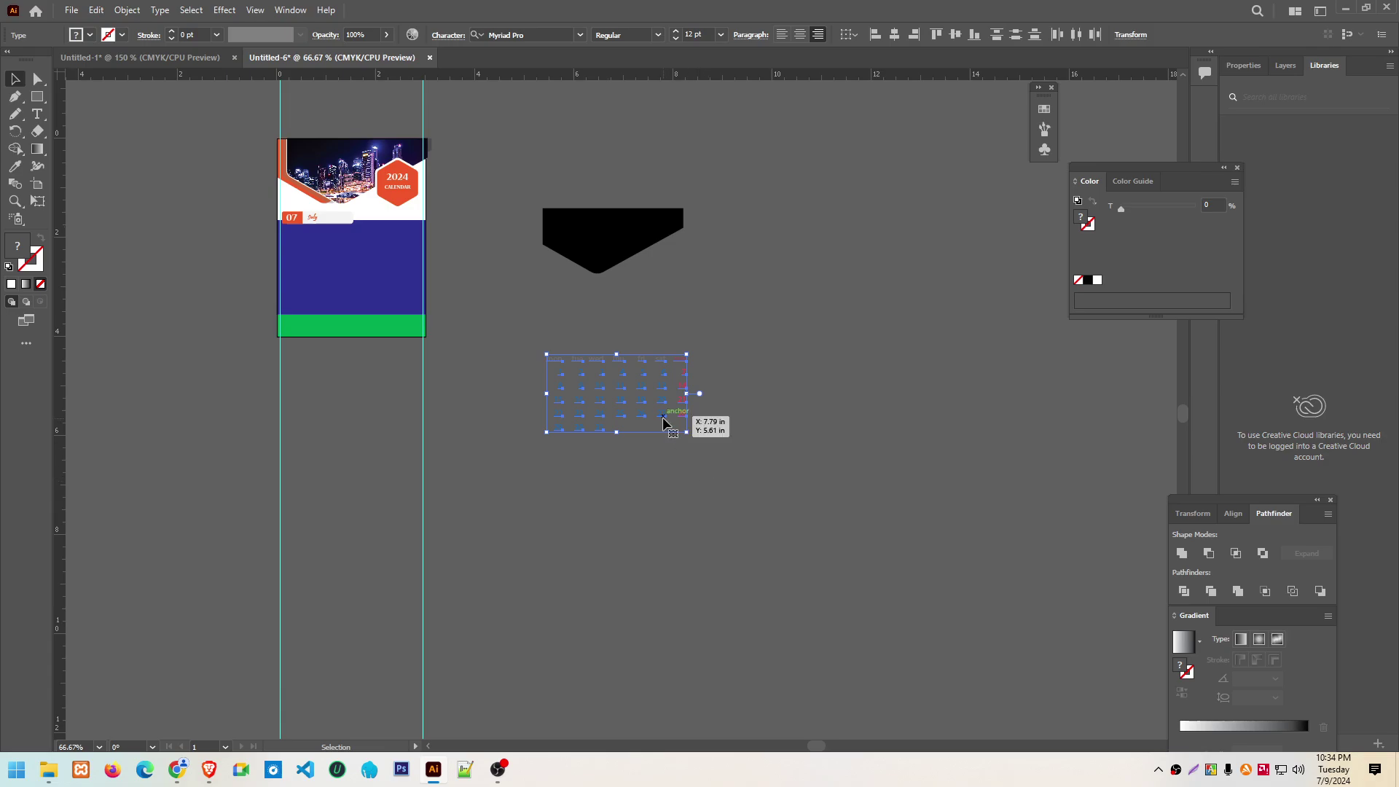
pyautogui.scroll(3, 658, 416)
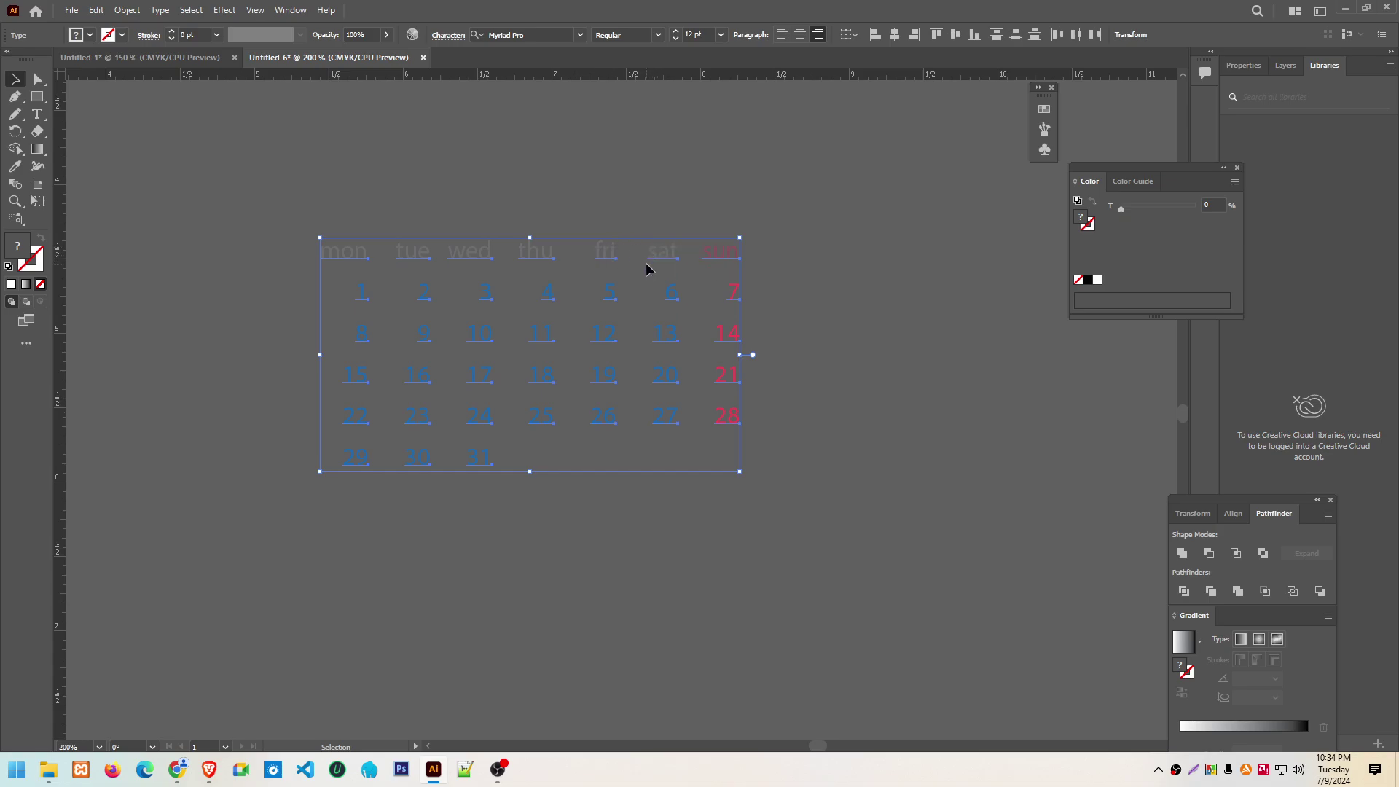
pyautogui.rightClick(608, 247)
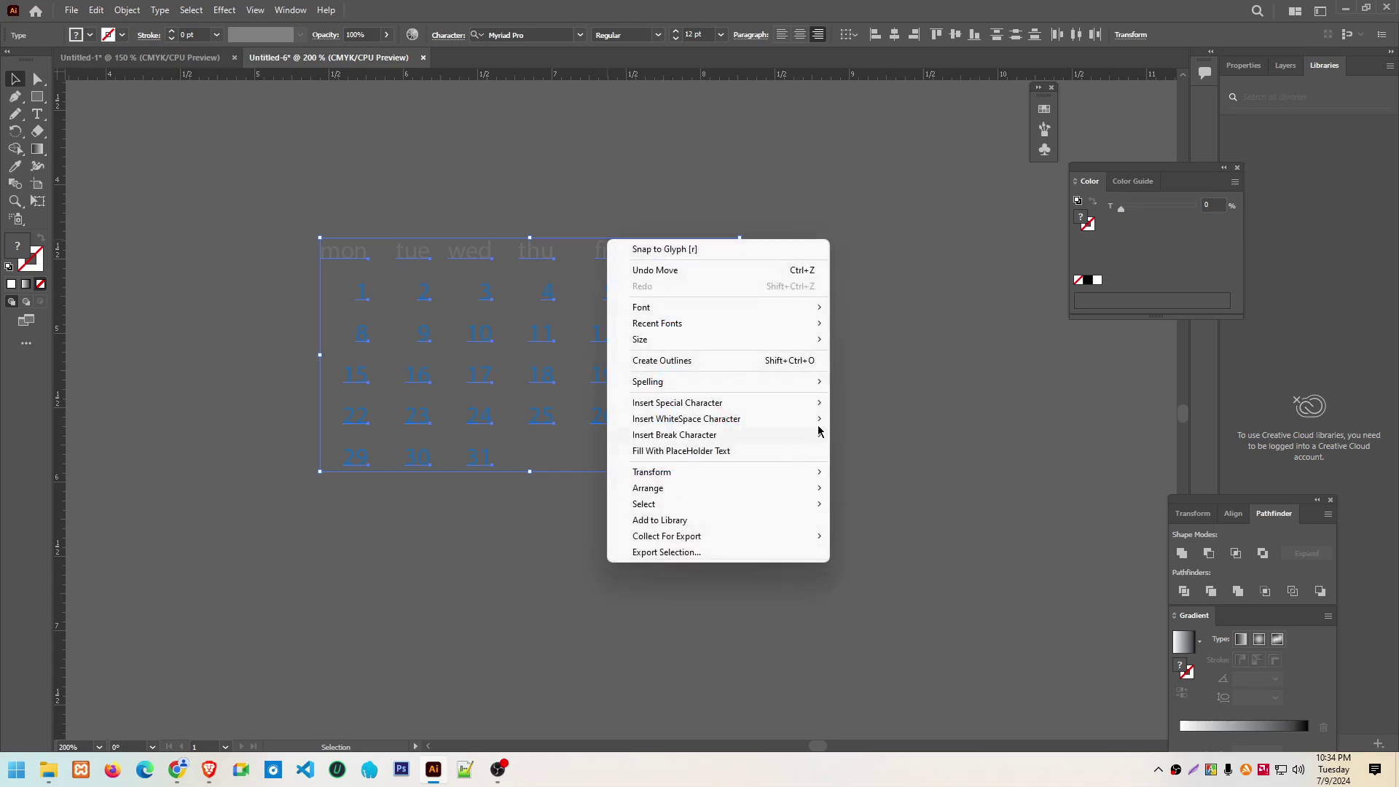
pyautogui.click(919, 419)
pyautogui.moveTo(328, 234); pyautogui.dragTo(740, 474)
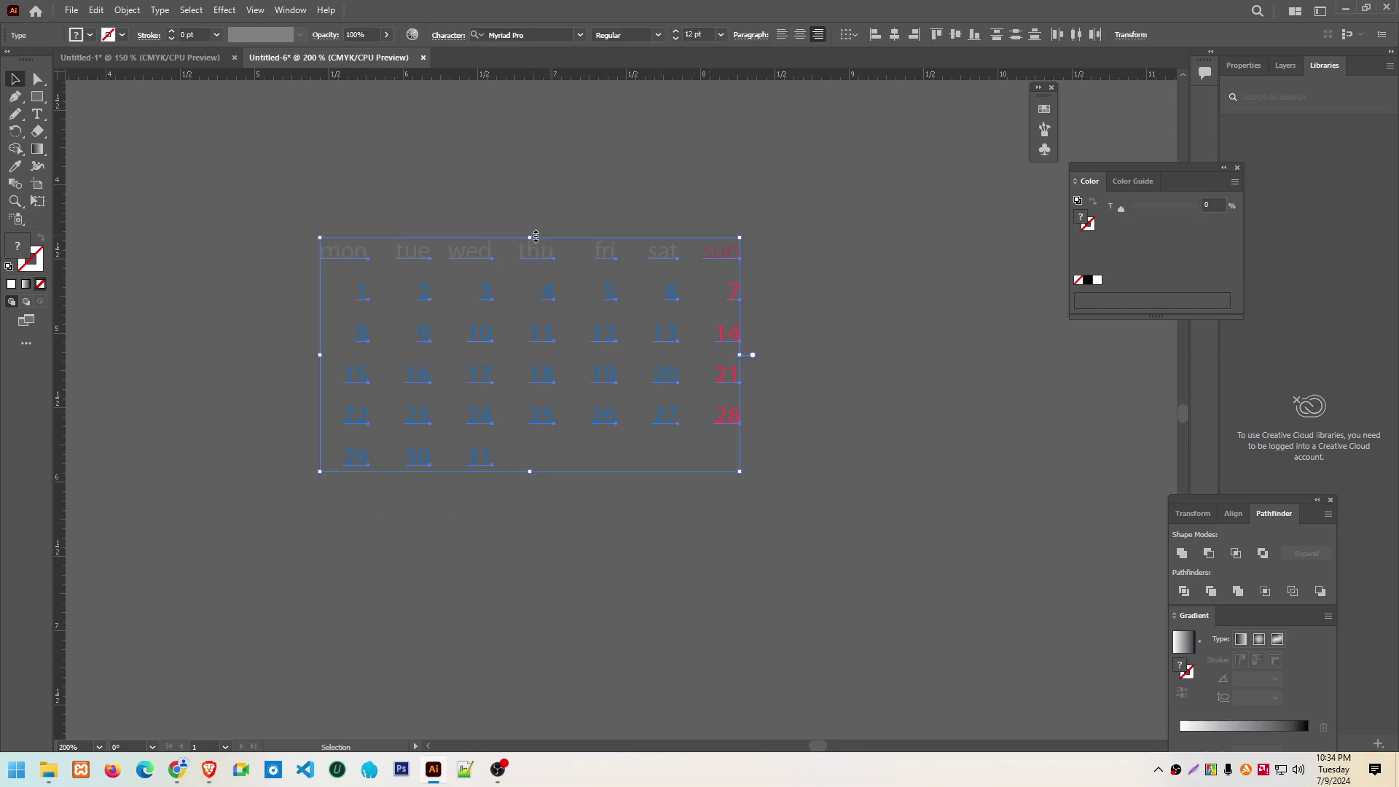
pyautogui.rightClick(543, 244)
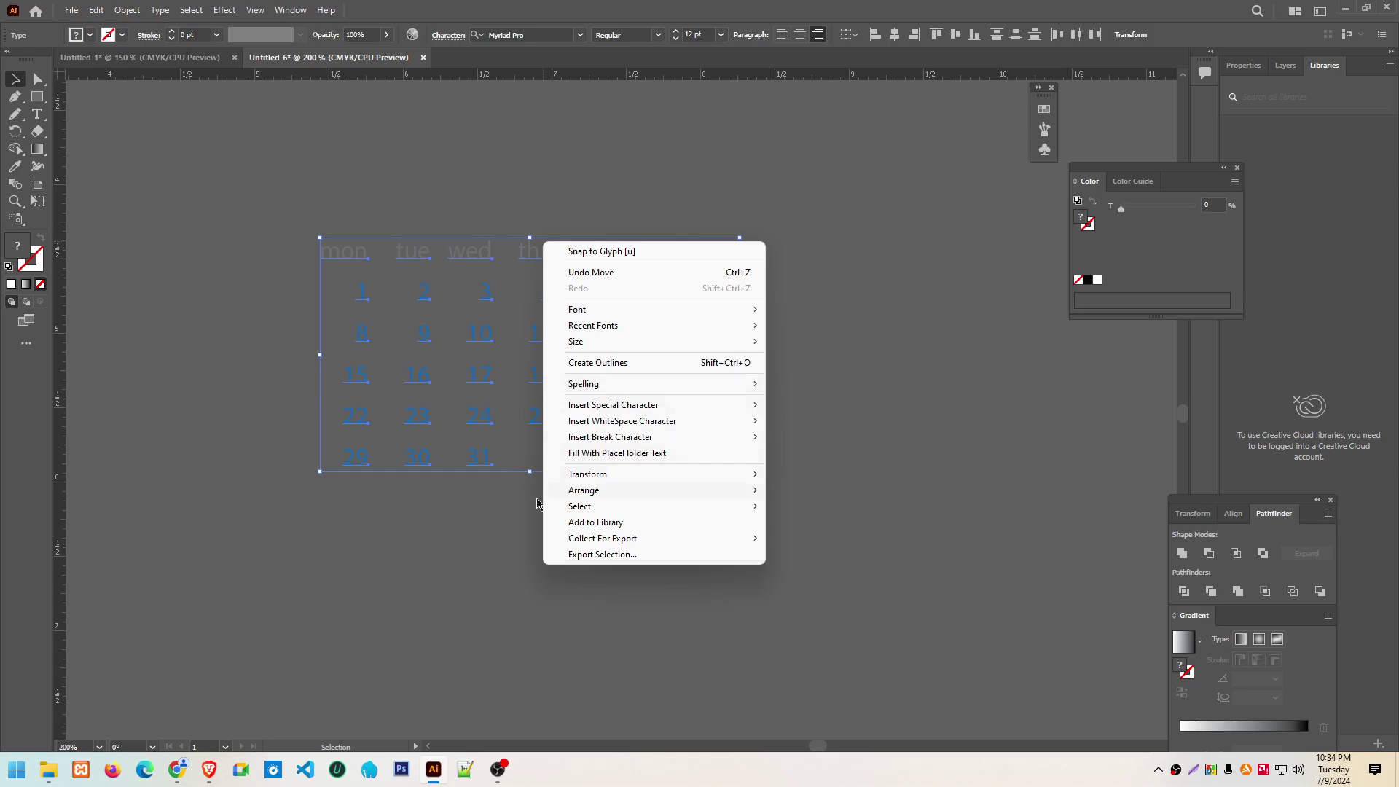
pyautogui.click(831, 392)
pyautogui.click(510, 525)
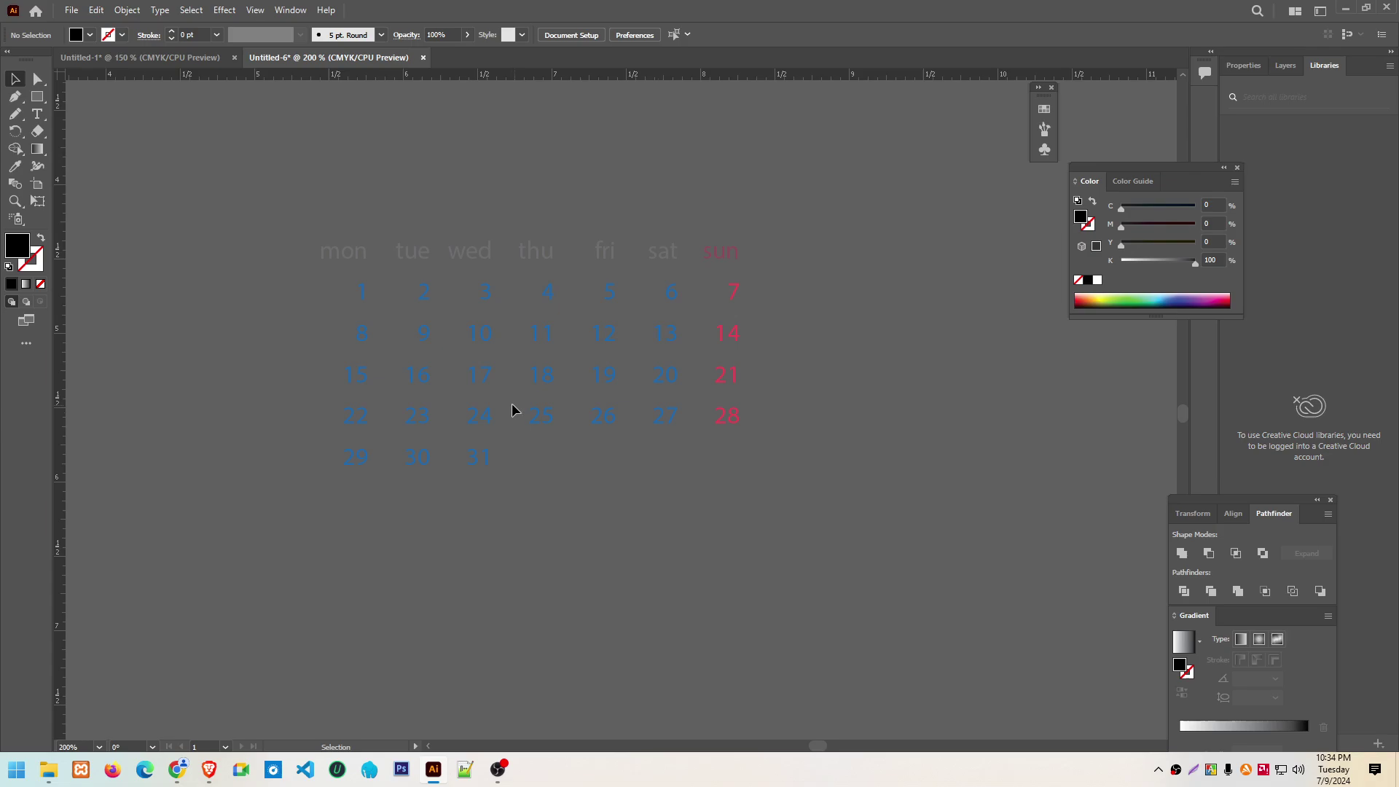
# Draw a rectangular grid right of the calendar with the Rectangular Grid Tool
pyautogui.click(38, 98)
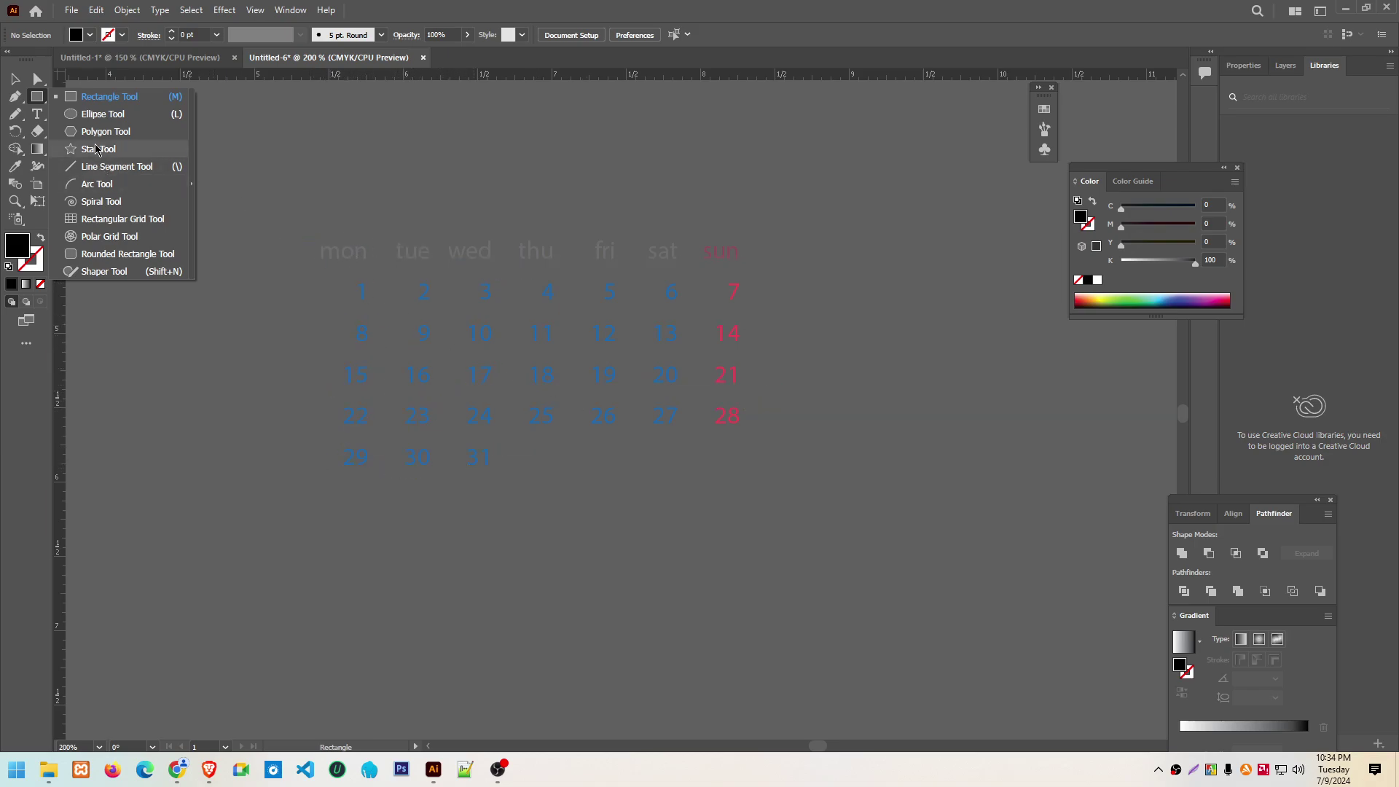
pyautogui.click(103, 226)
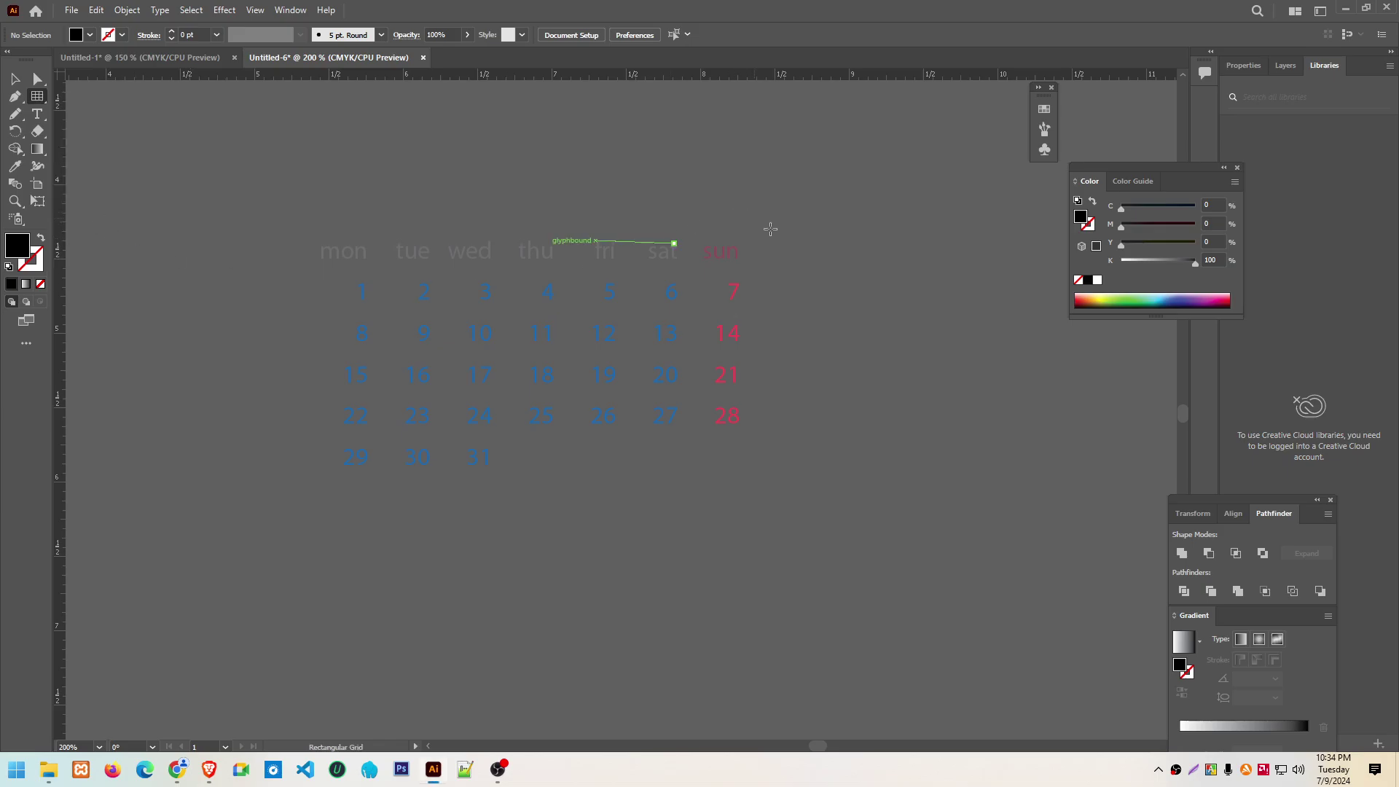
pyautogui.moveTo(805, 296); pyautogui.dragTo(1094, 493)
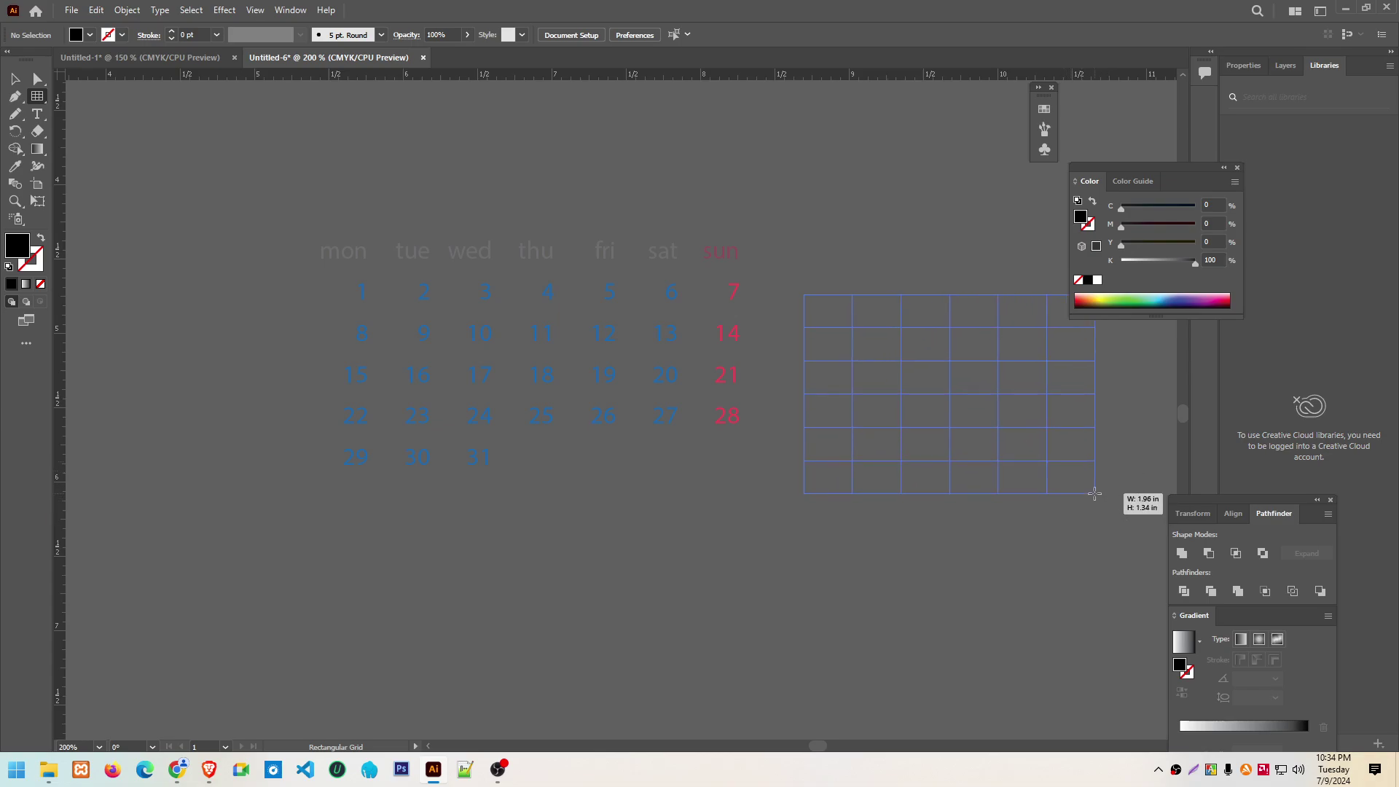
# Adjust the grid to seven columns and six rows and set its final size
pyautogui.press('Up')
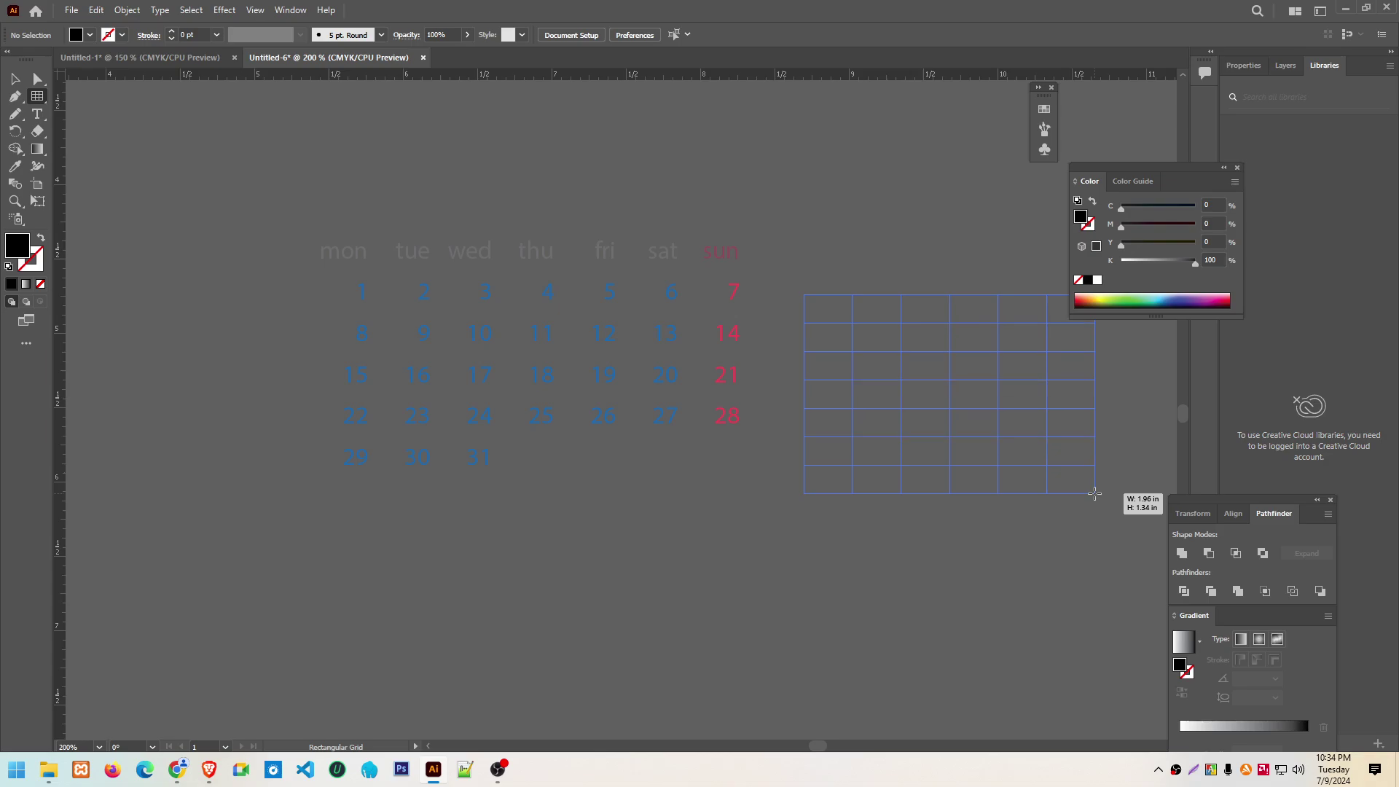
pyautogui.press('Up')
pyautogui.press('Up')
pyautogui.press('Up')
pyautogui.press('Up')
pyautogui.press('Up')
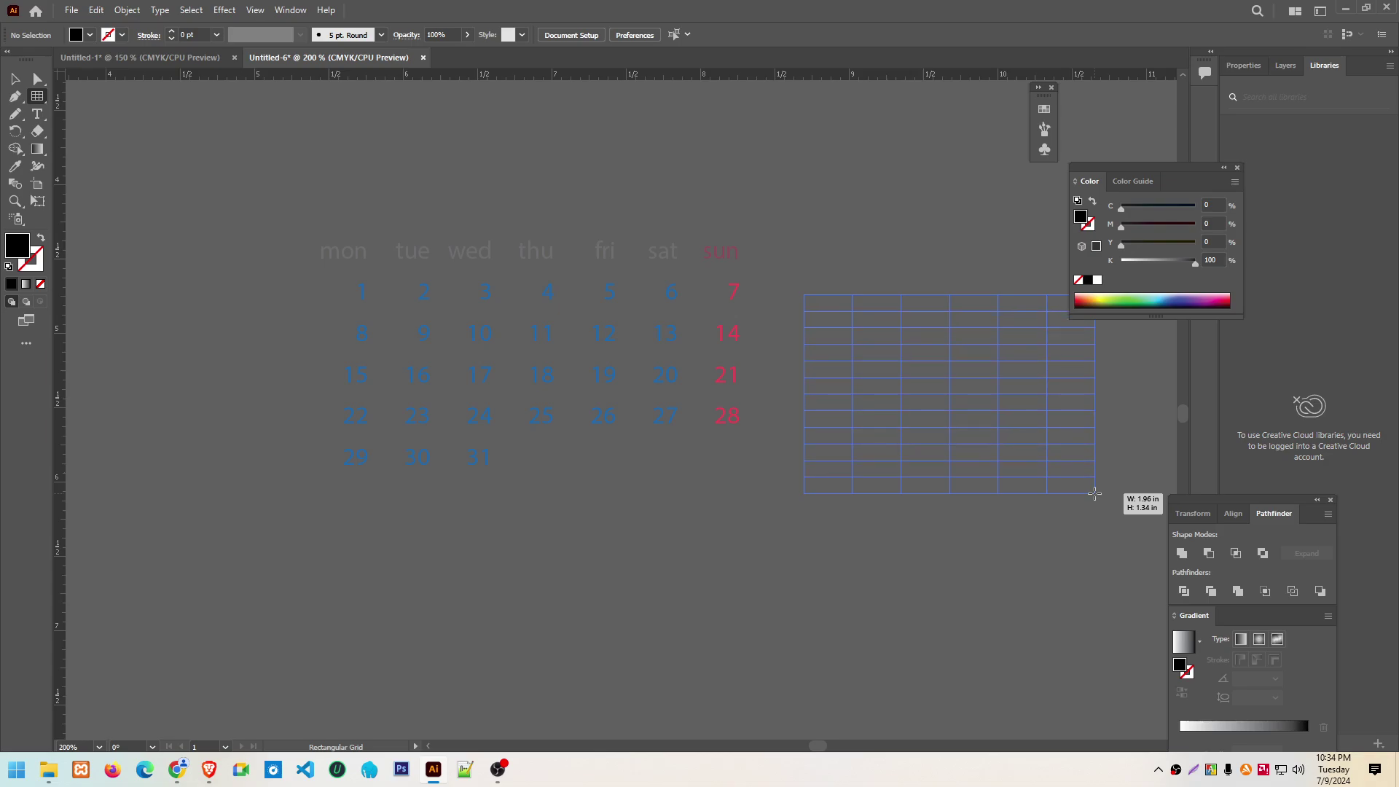
pyautogui.press('Down')
pyautogui.press('Down')
pyautogui.press('Down')
pyautogui.press('Down')
pyautogui.press('Down')
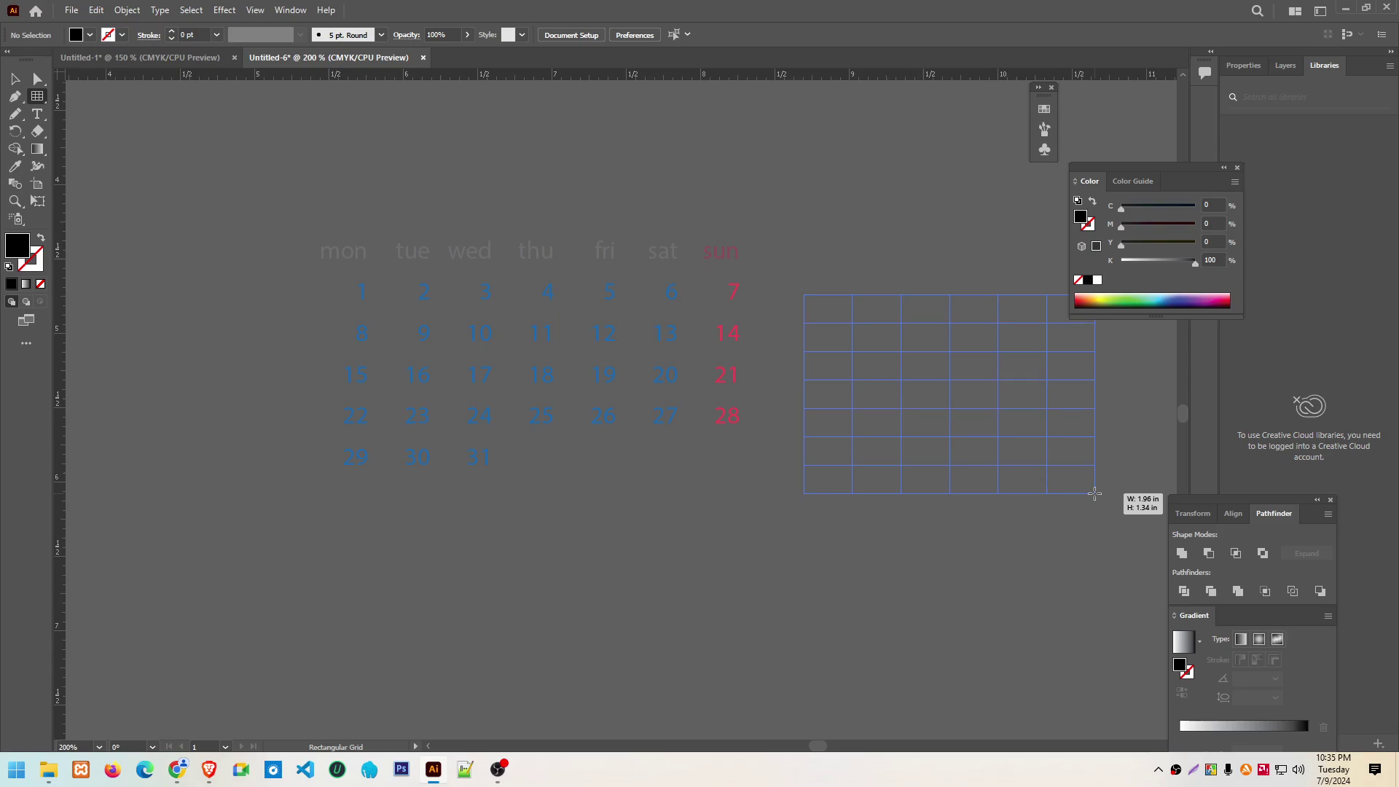
pyautogui.press('Right')
pyautogui.press('Right')
pyautogui.press('Right')
pyautogui.press('Right')
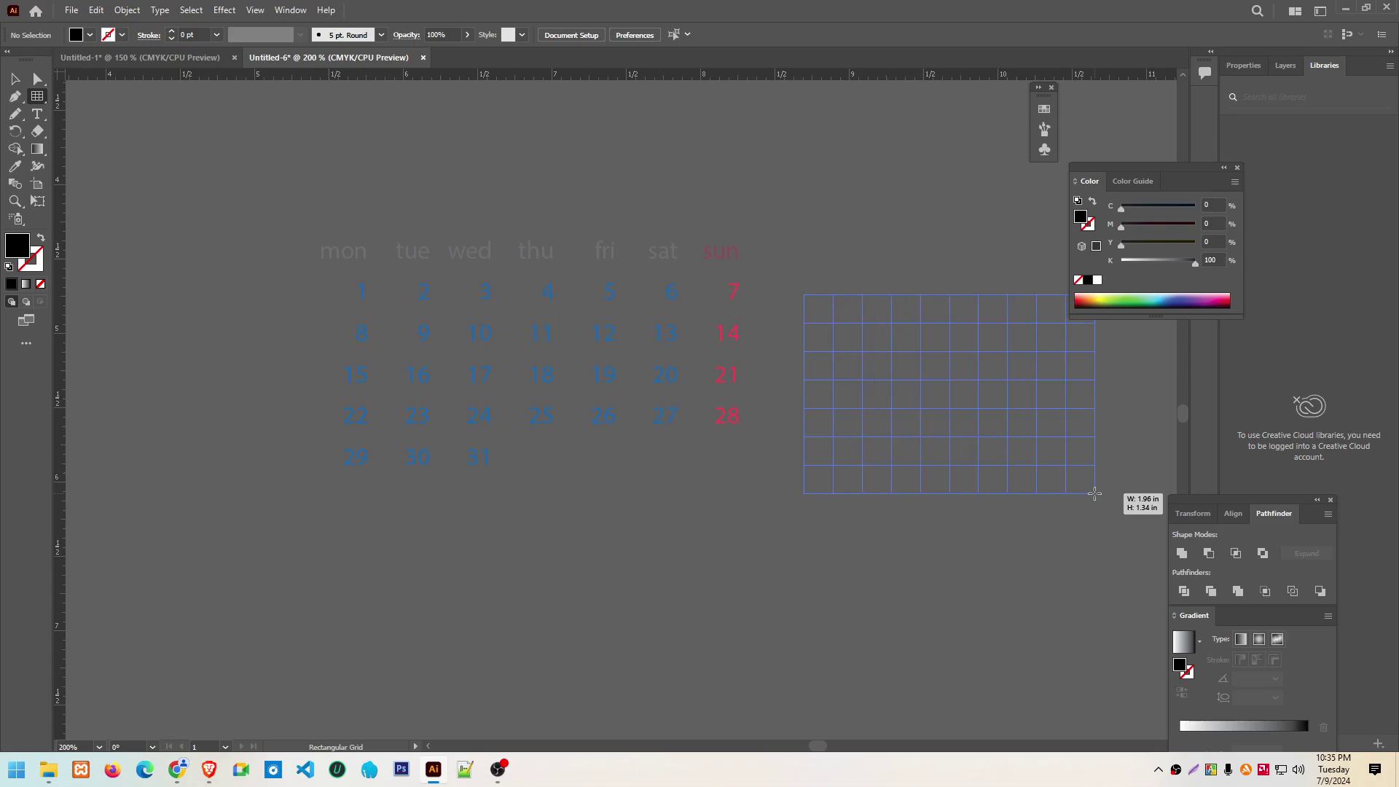
pyautogui.press('Left')
pyautogui.press('Left')
pyautogui.press('Left')
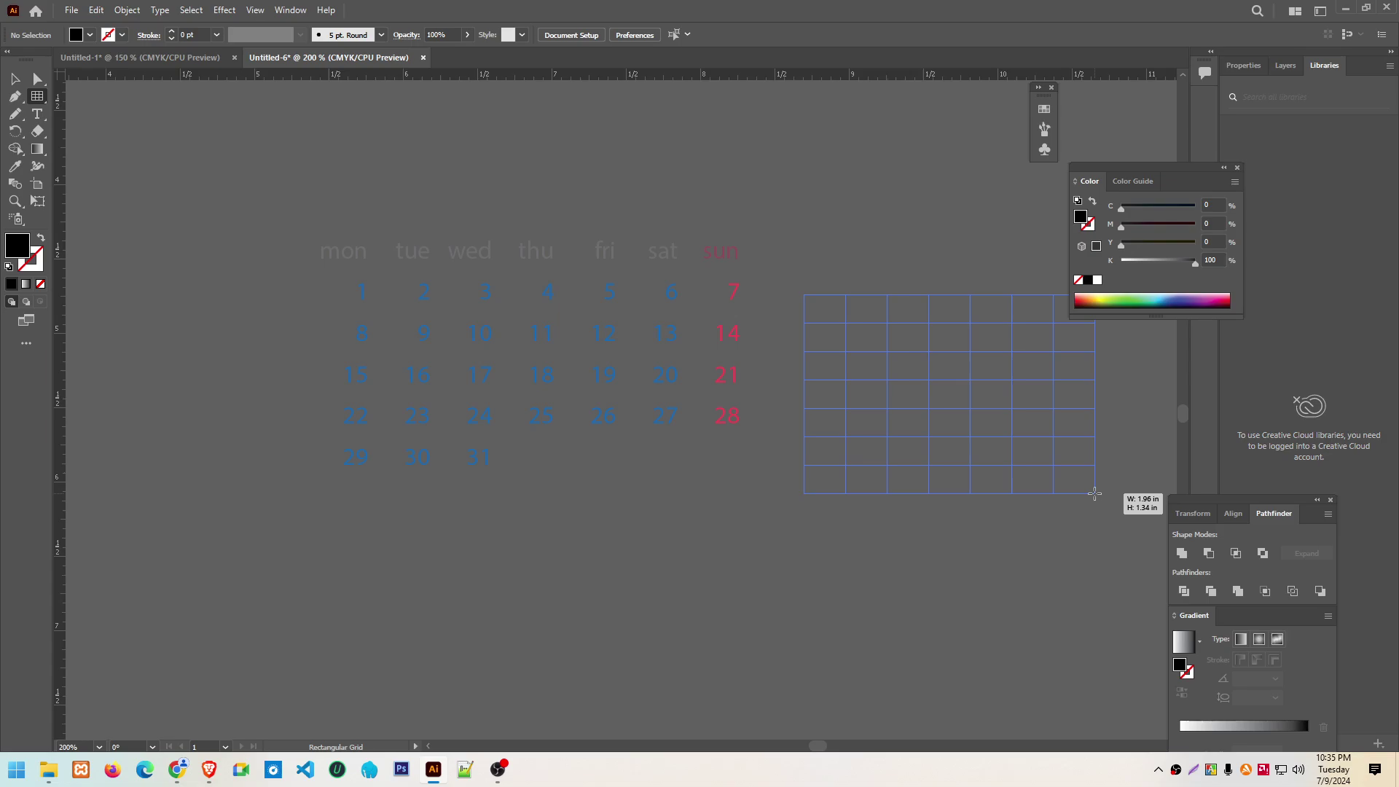
pyautogui.press('Left')
pyautogui.press('Left')
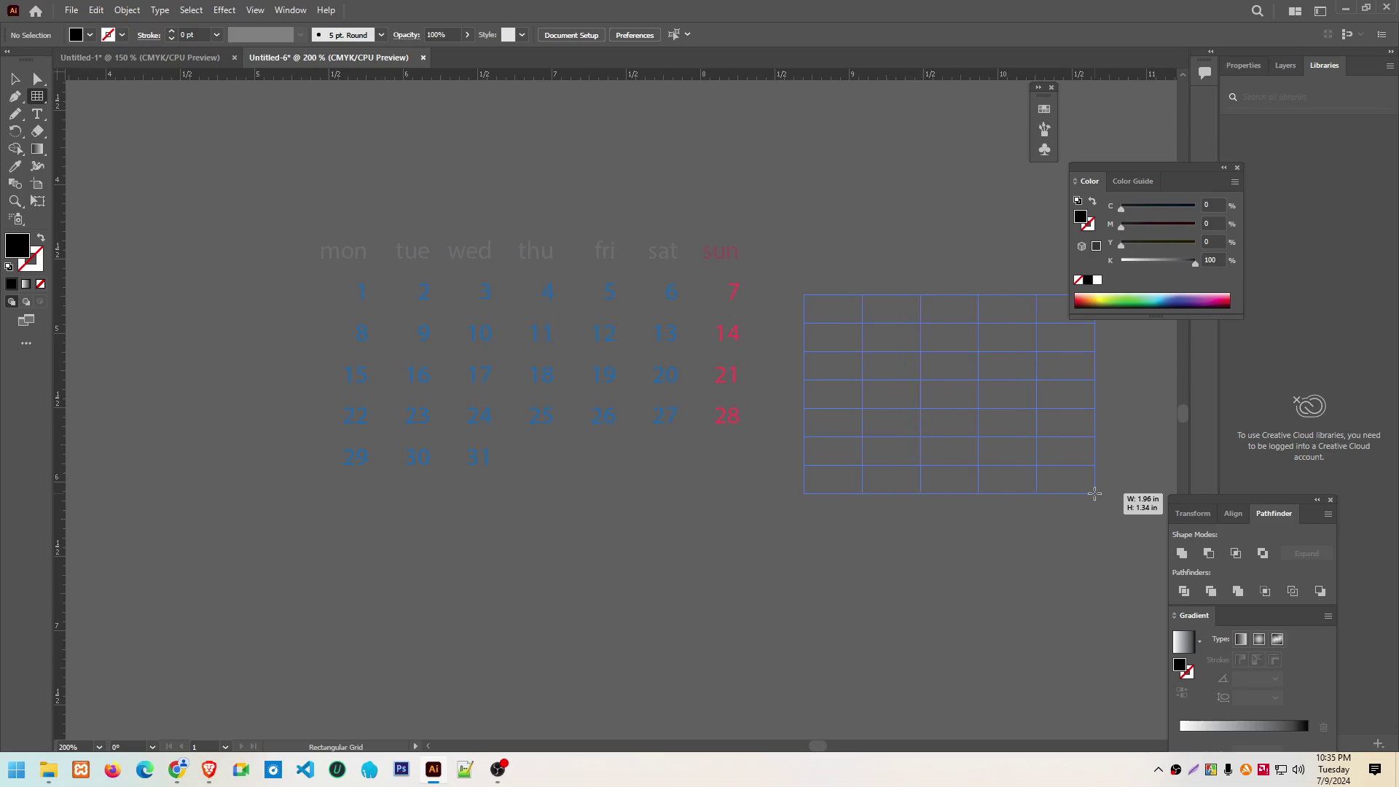
pyautogui.press('Left')
pyautogui.press('Right')
pyautogui.press('Right')
pyautogui.press('Left')
pyautogui.press('Right')
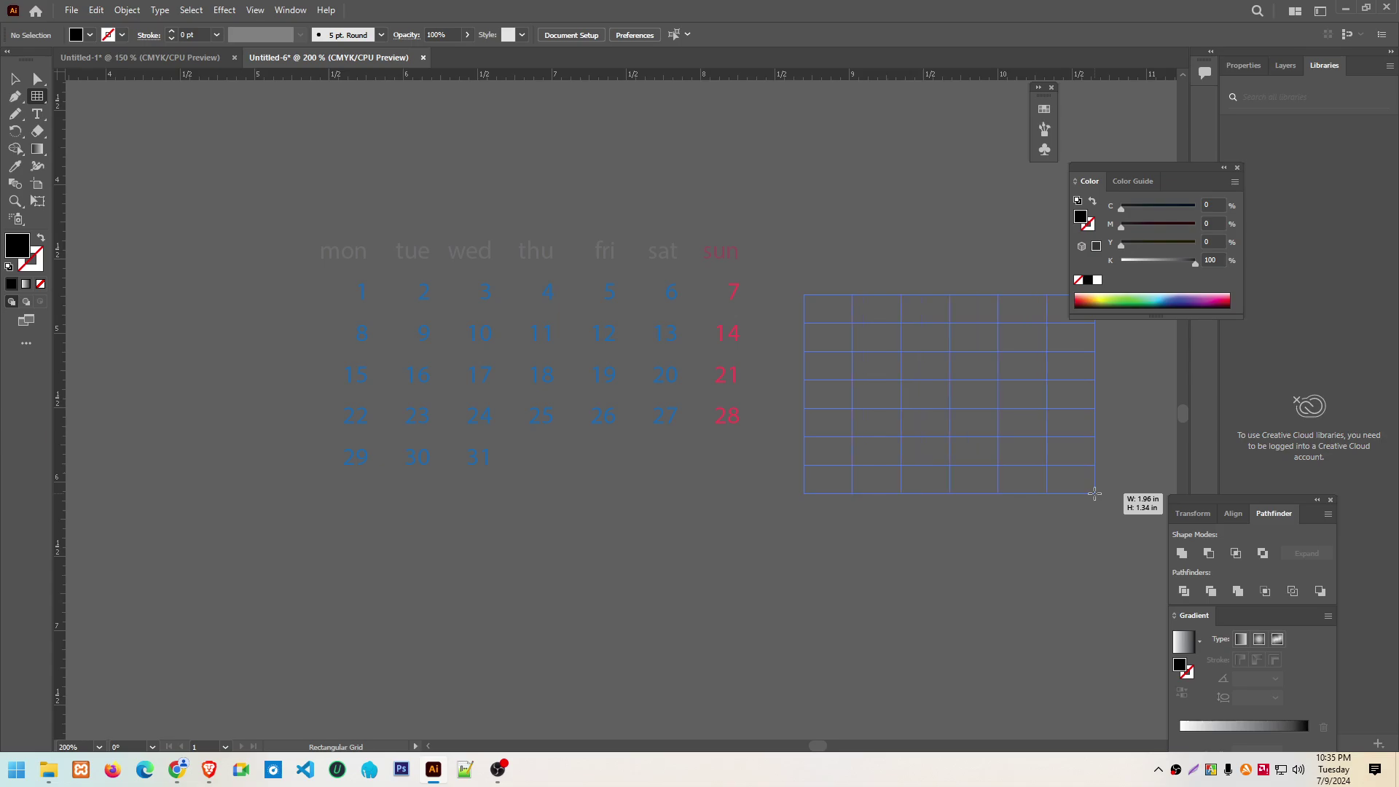
pyautogui.press('Right')
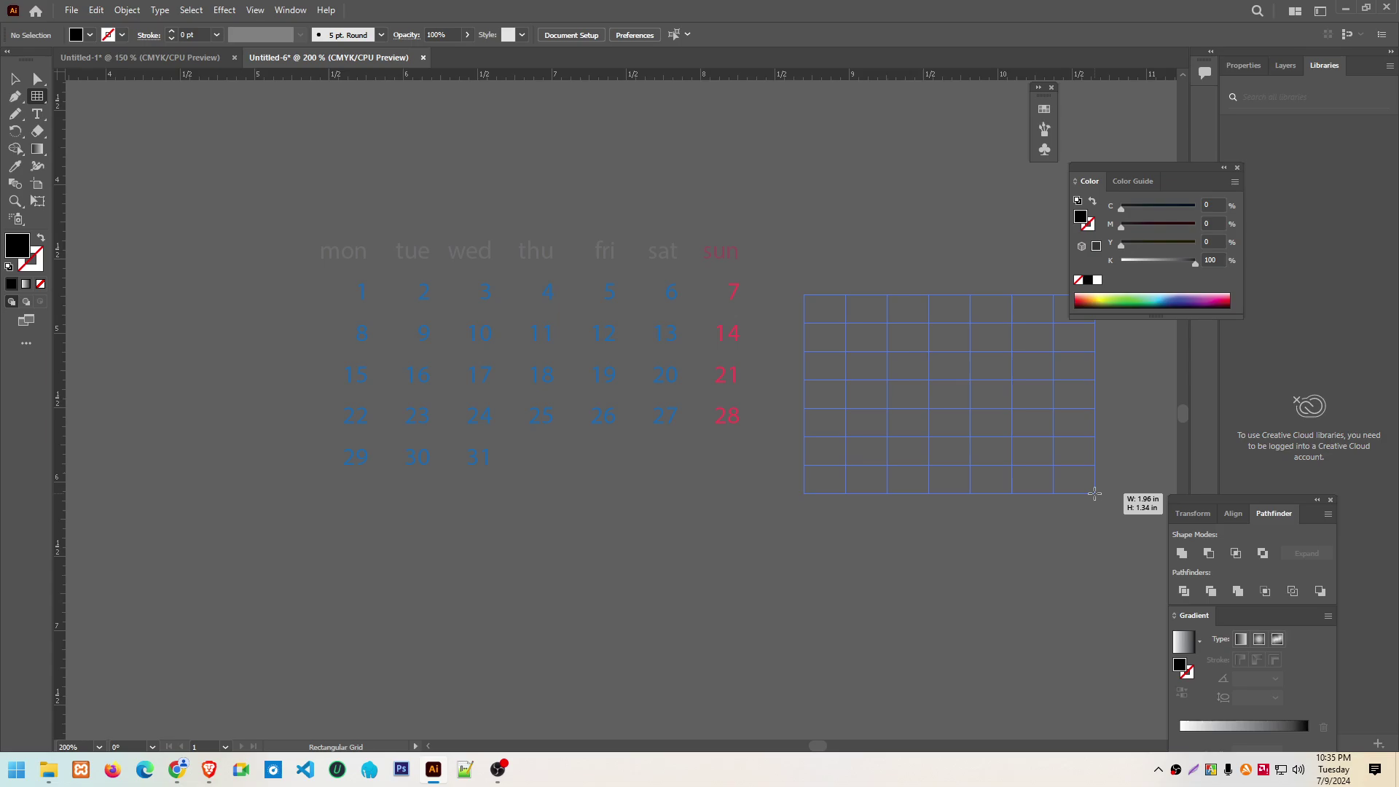
pyautogui.press('Up')
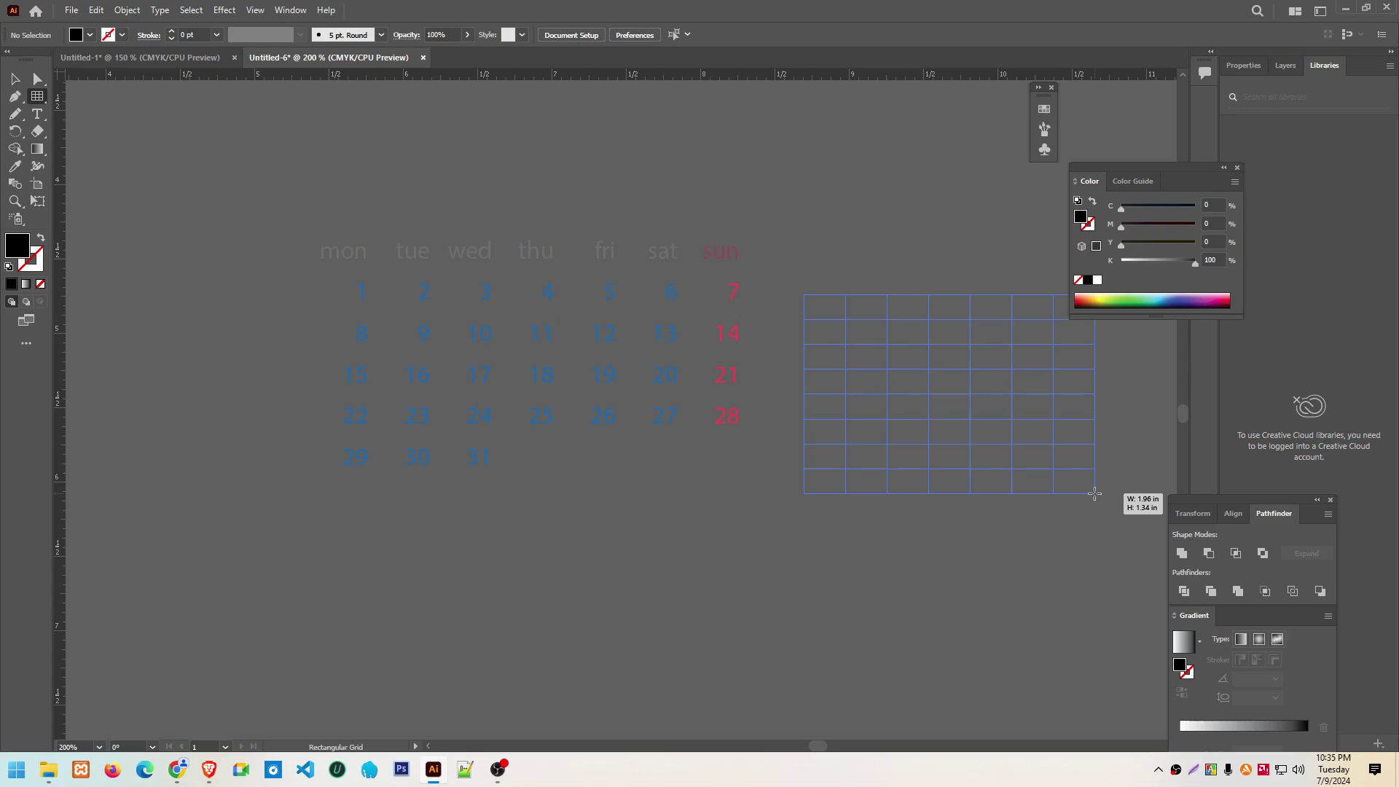
pyautogui.press('Down')
pyautogui.press('Down')
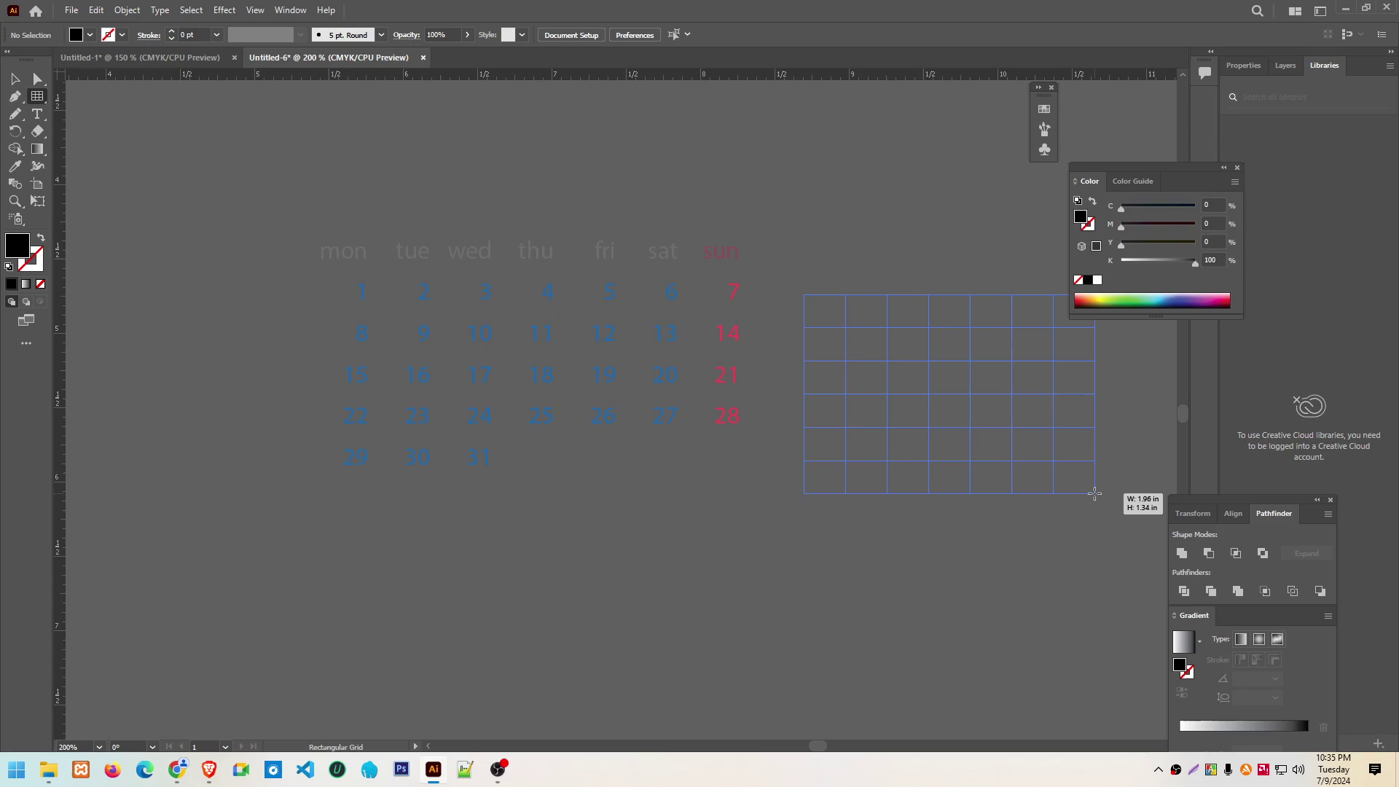
pyautogui.moveTo(1095, 494); pyautogui.dragTo(1127, 515)
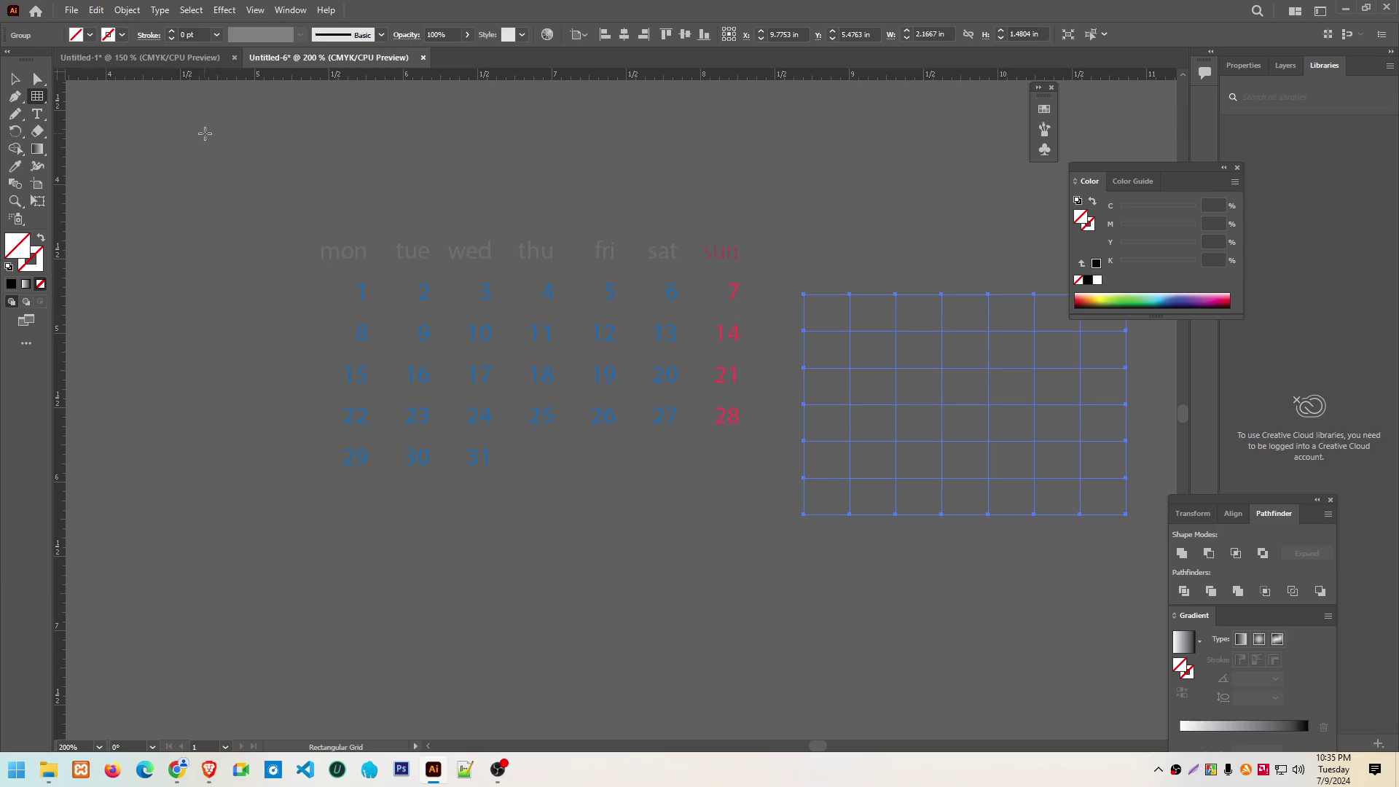
# Give the grid lines a grey 1 pt stroke swatch
pyautogui.click(90, 34)
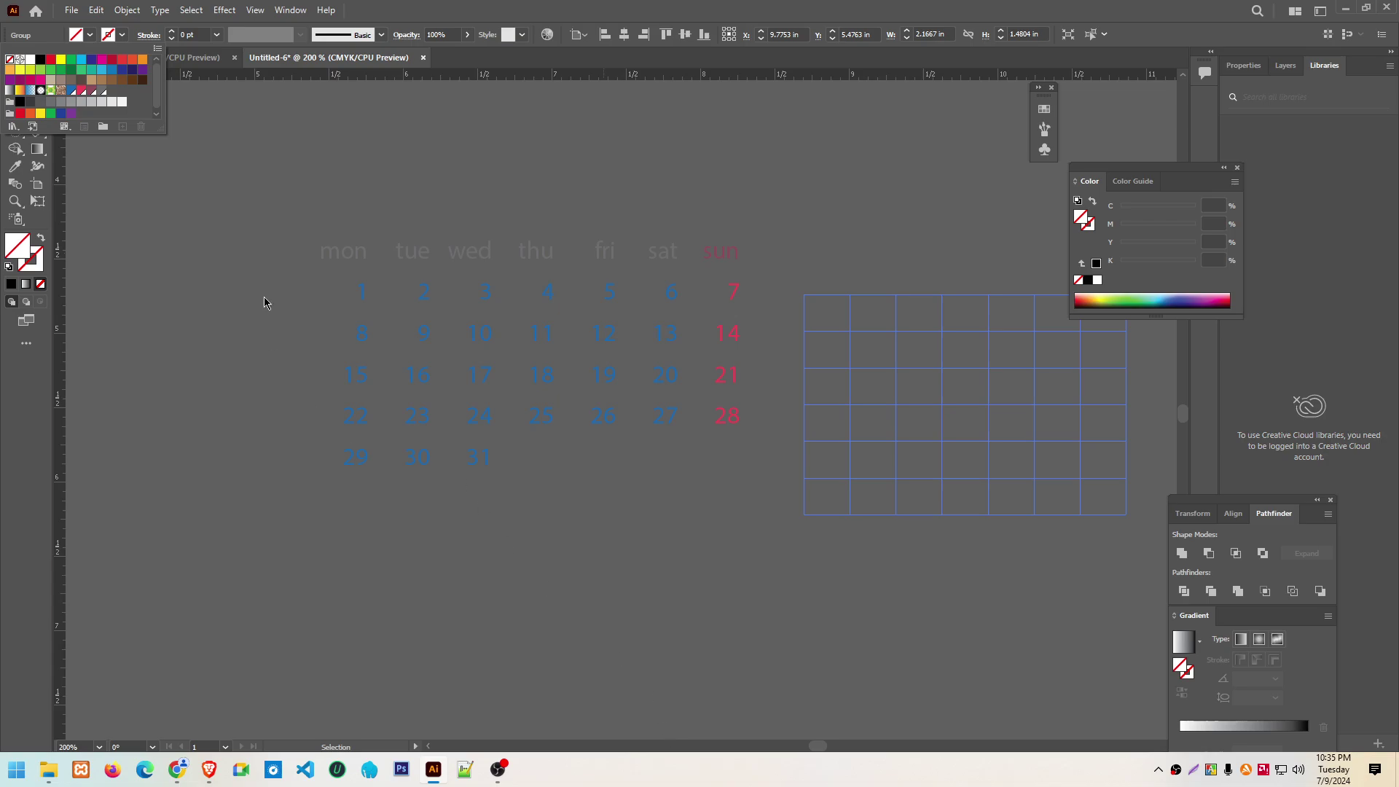
pyautogui.click(62, 102)
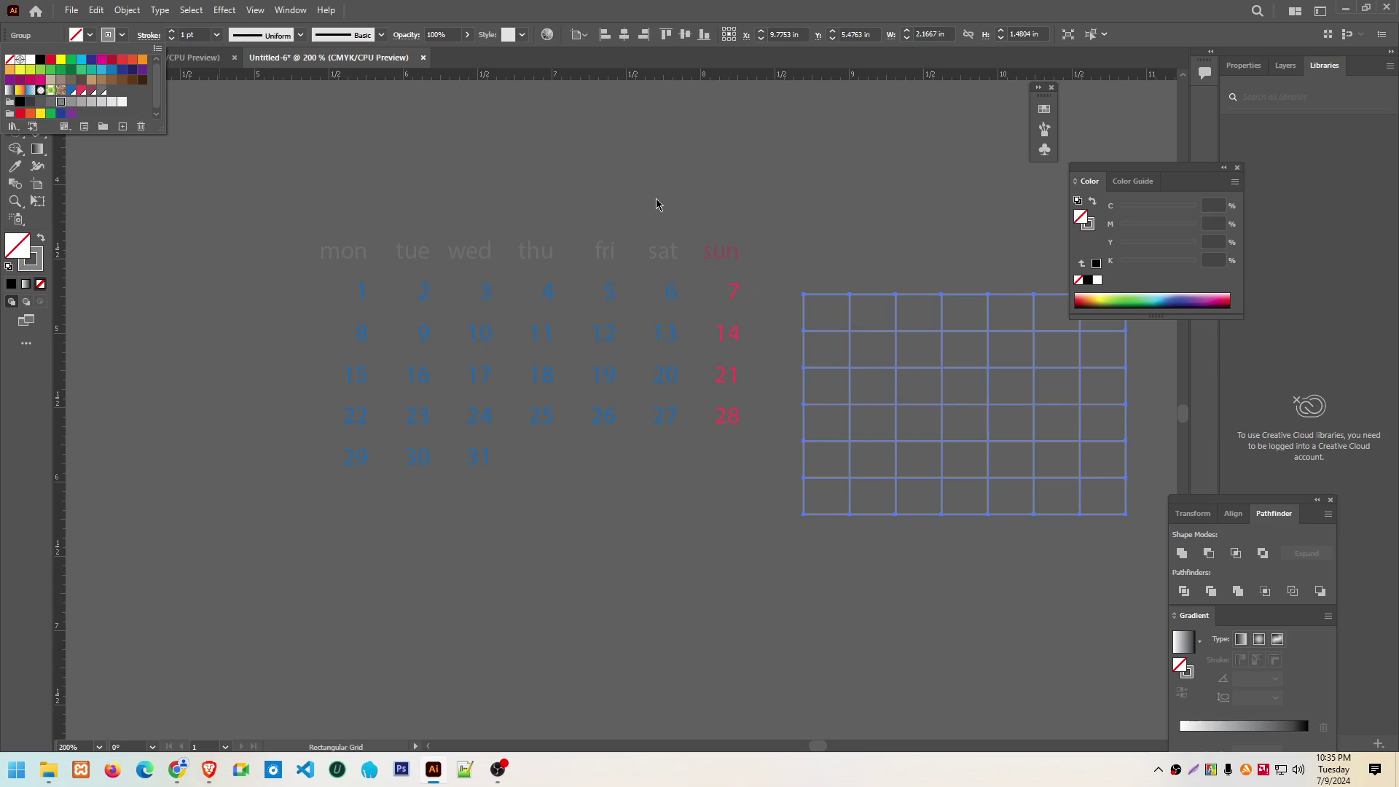
pyautogui.click(277, 135)
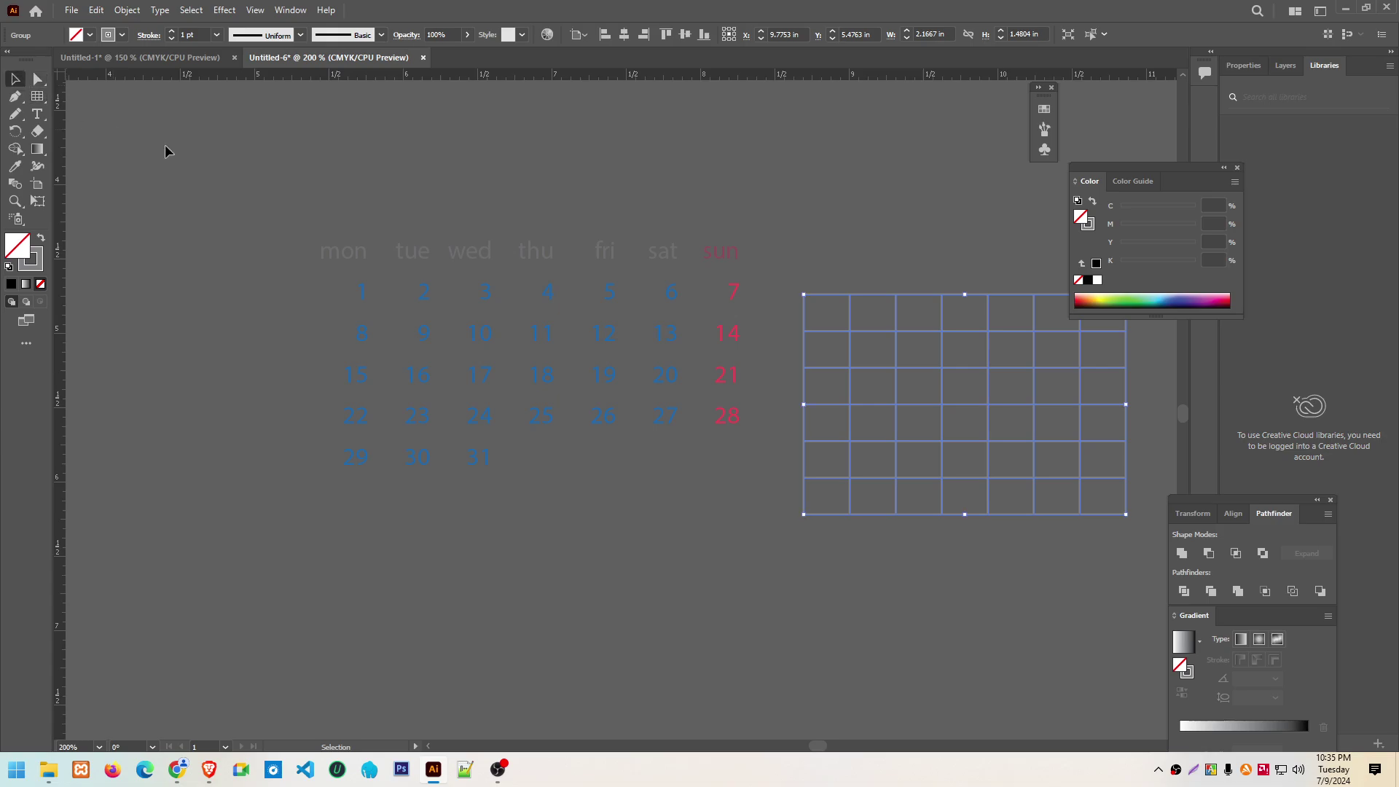
pyautogui.click(201, 148)
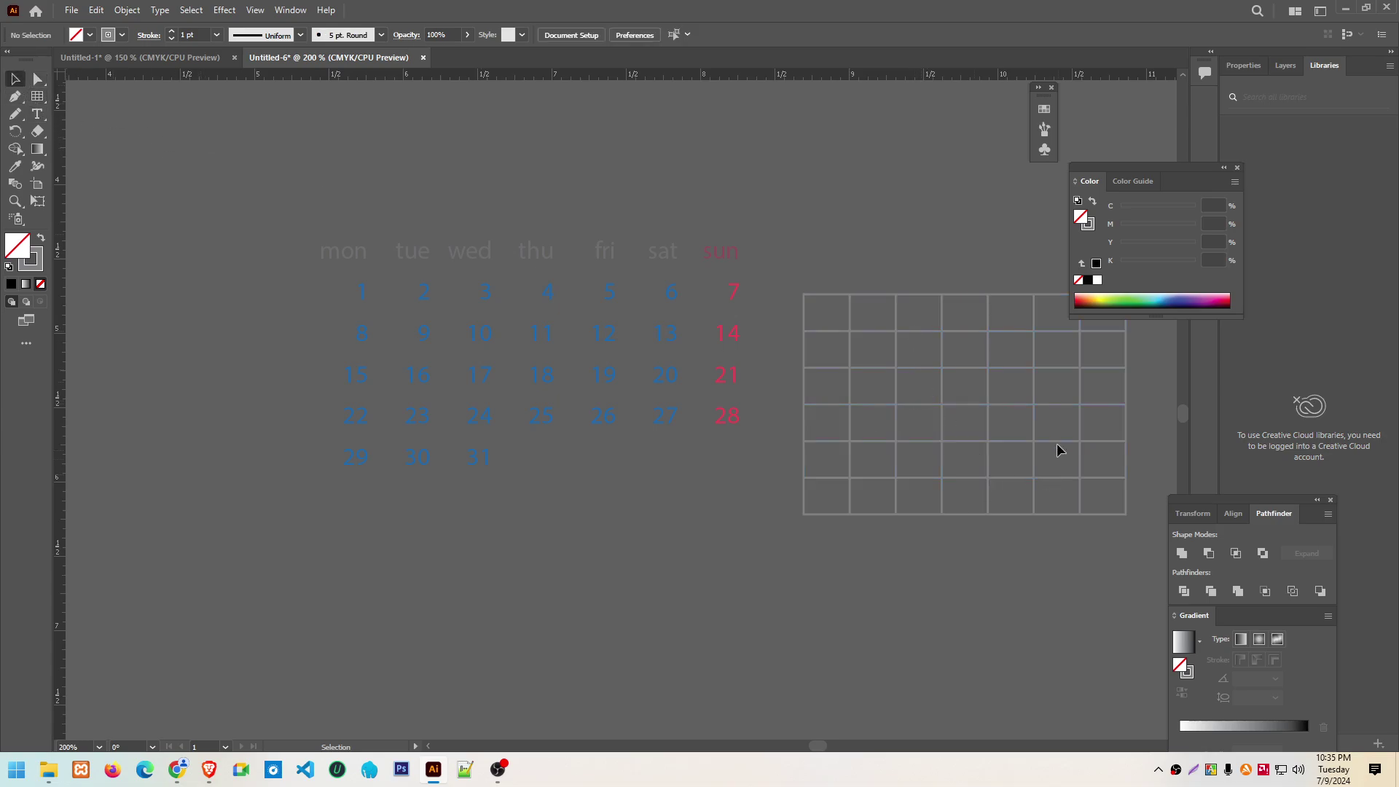
# Move and enlarge the grid over the July dates, nudging it up and right into place
pyautogui.click(990, 417)
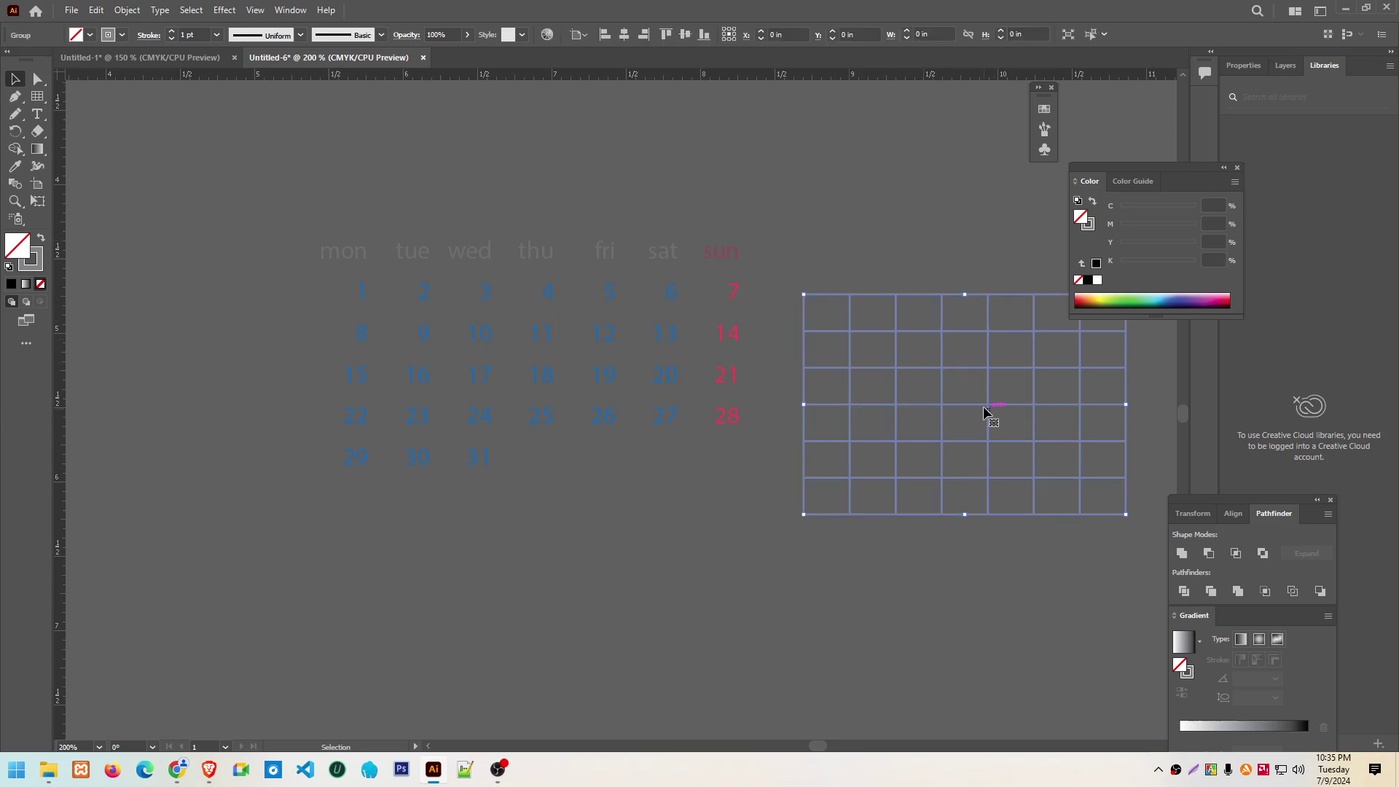
pyautogui.moveTo(918, 299)
pyautogui.mouseDown()
pyautogui.moveTo(878, 428)
pyautogui.moveTo(522, 284)
pyautogui.moveTo(458, 242)
pyautogui.mouseUp()
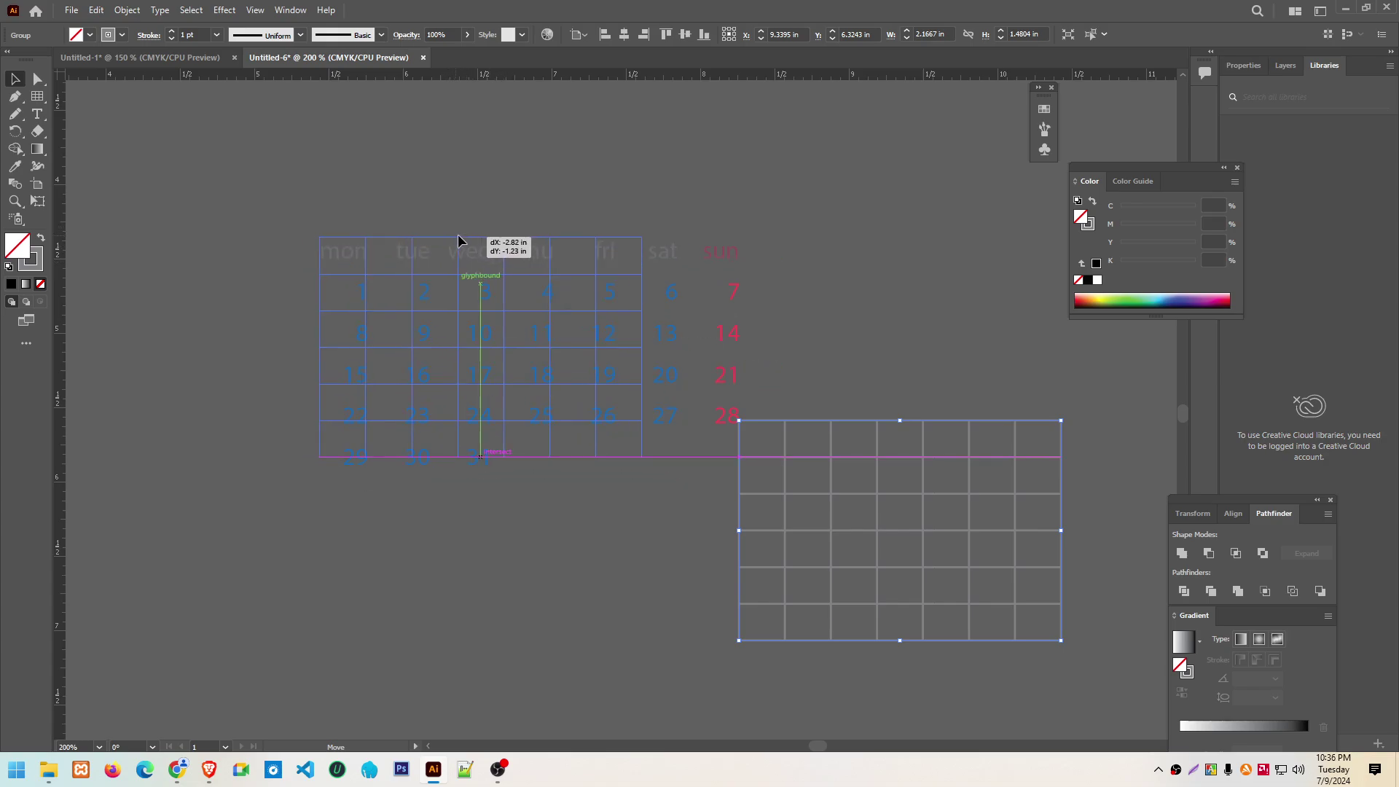
pyautogui.moveTo(457, 242); pyautogui.dragTo(458, 241)
pyautogui.moveTo(642, 457)
pyautogui.mouseDown()
pyautogui.moveTo(754, 479)
pyautogui.moveTo(717, 485)
pyautogui.mouseUp()
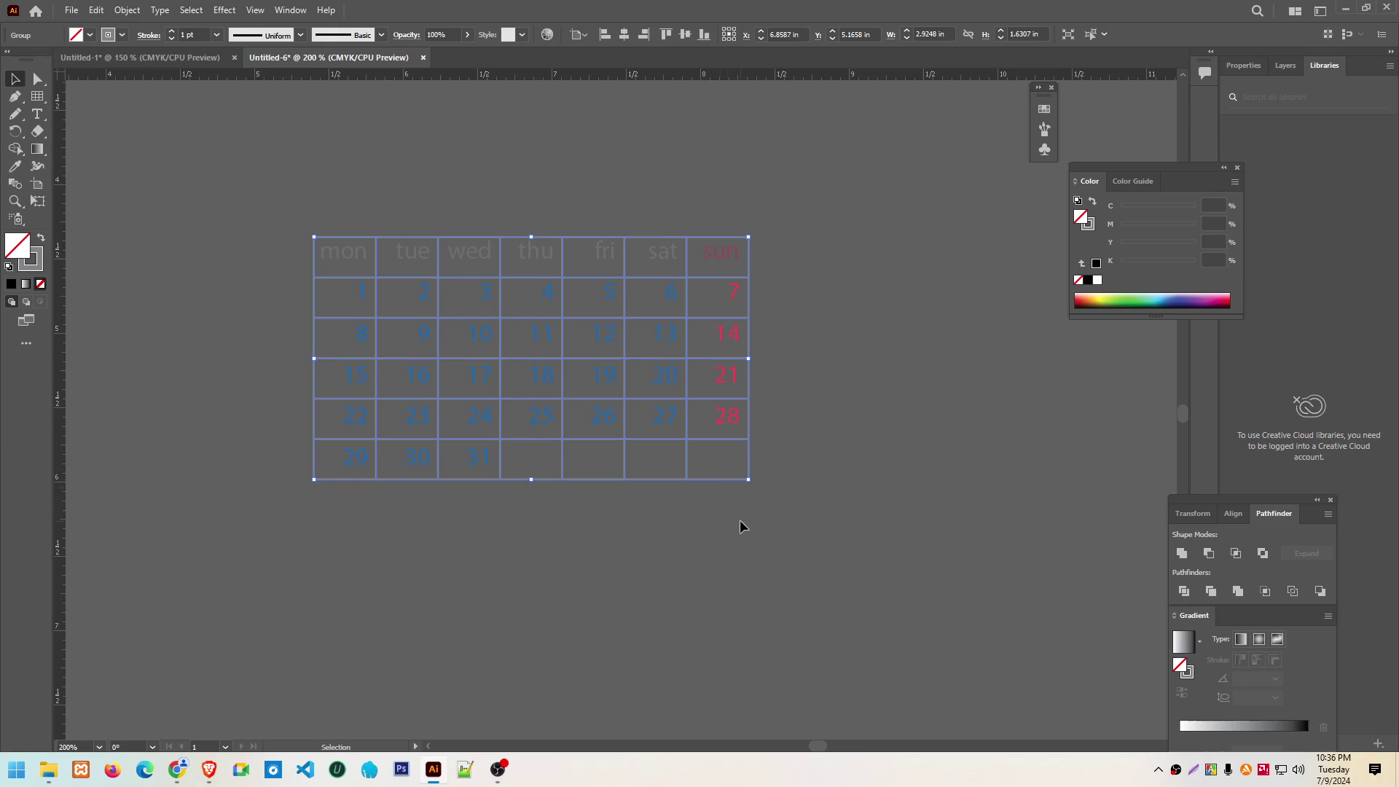
pyautogui.press('Up')
pyautogui.press('Up')
pyautogui.press('Right')
pyautogui.press('Right')
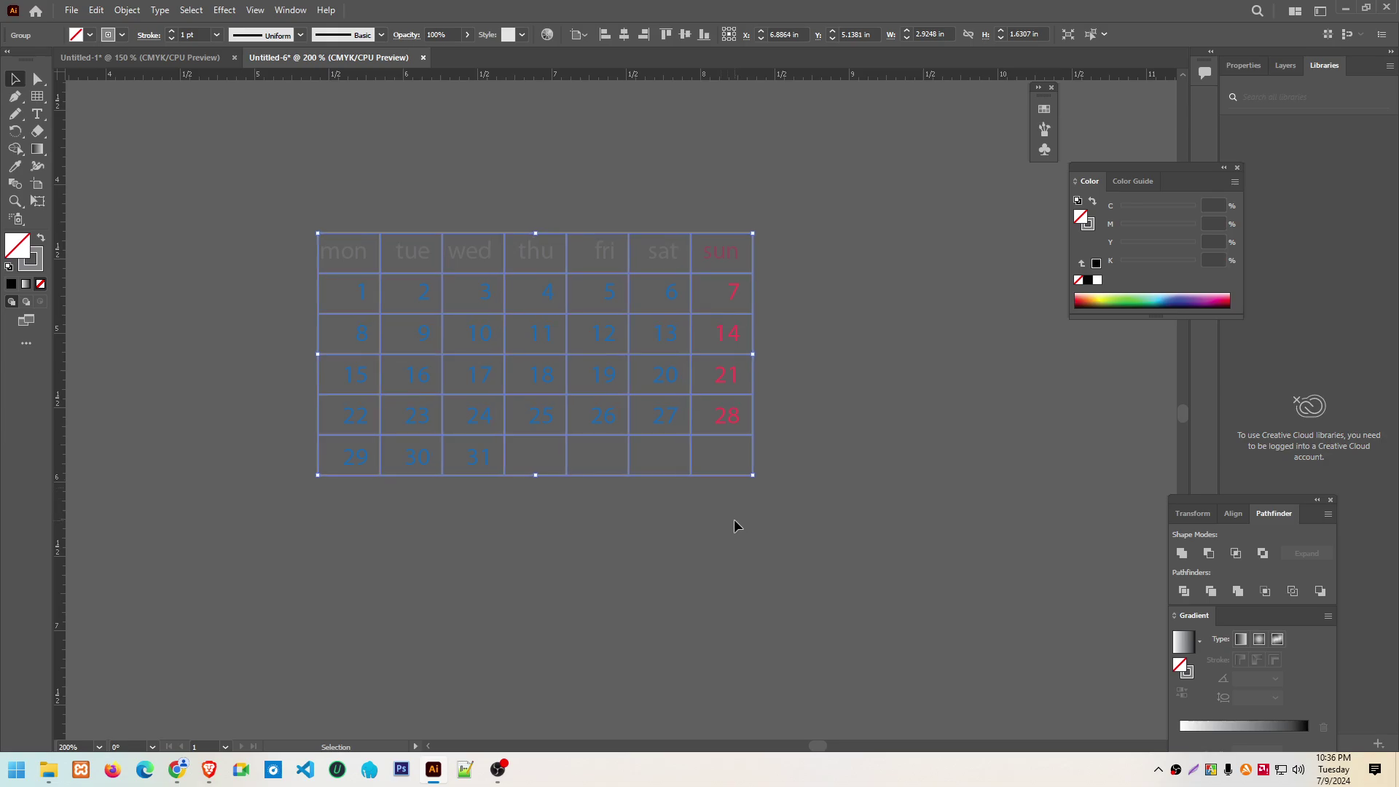
pyautogui.click(819, 492)
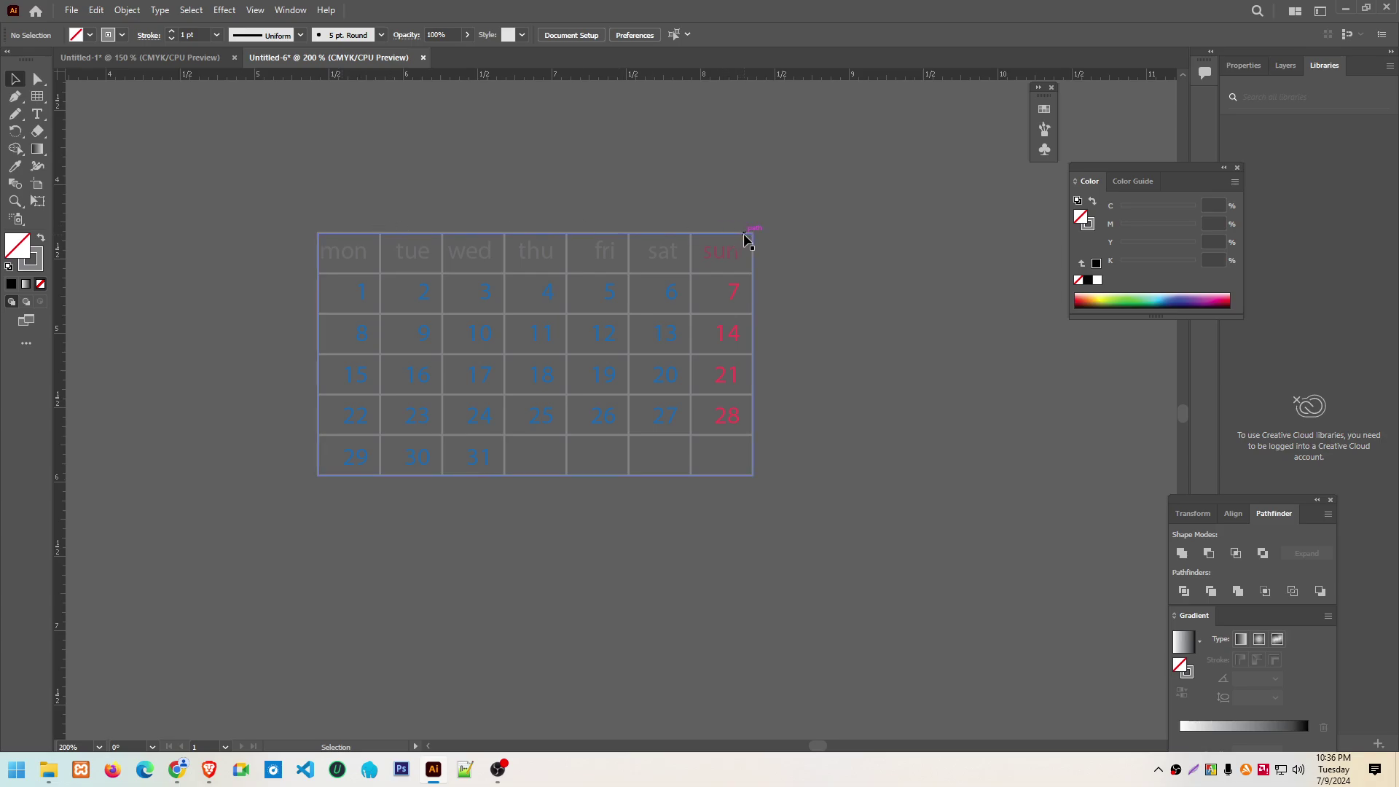
# Move the empty grid below the July calendar dates
pyautogui.moveTo(745, 235); pyautogui.dragTo(1131, 421)
pyautogui.click(728, 337)
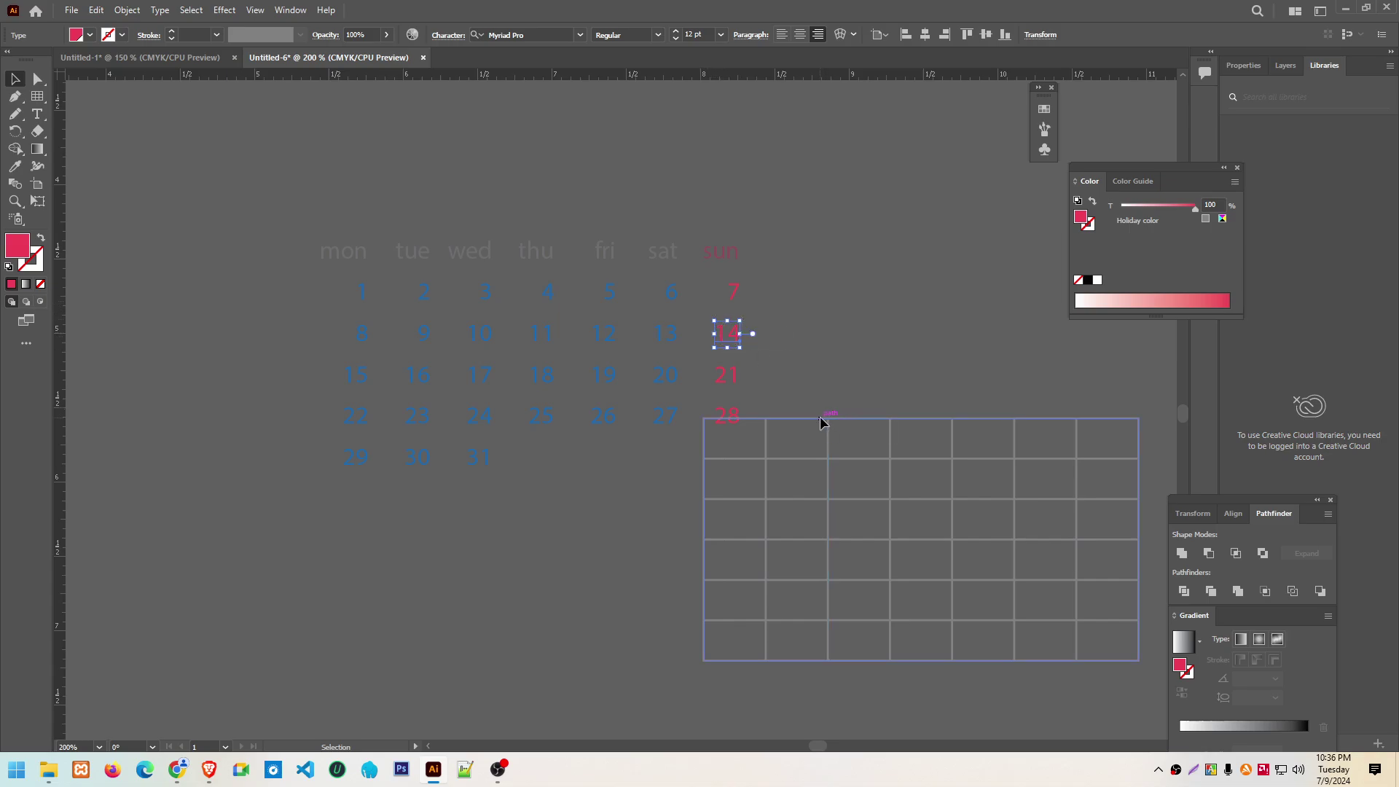
pyautogui.moveTo(821, 423); pyautogui.dragTo(772, 483)
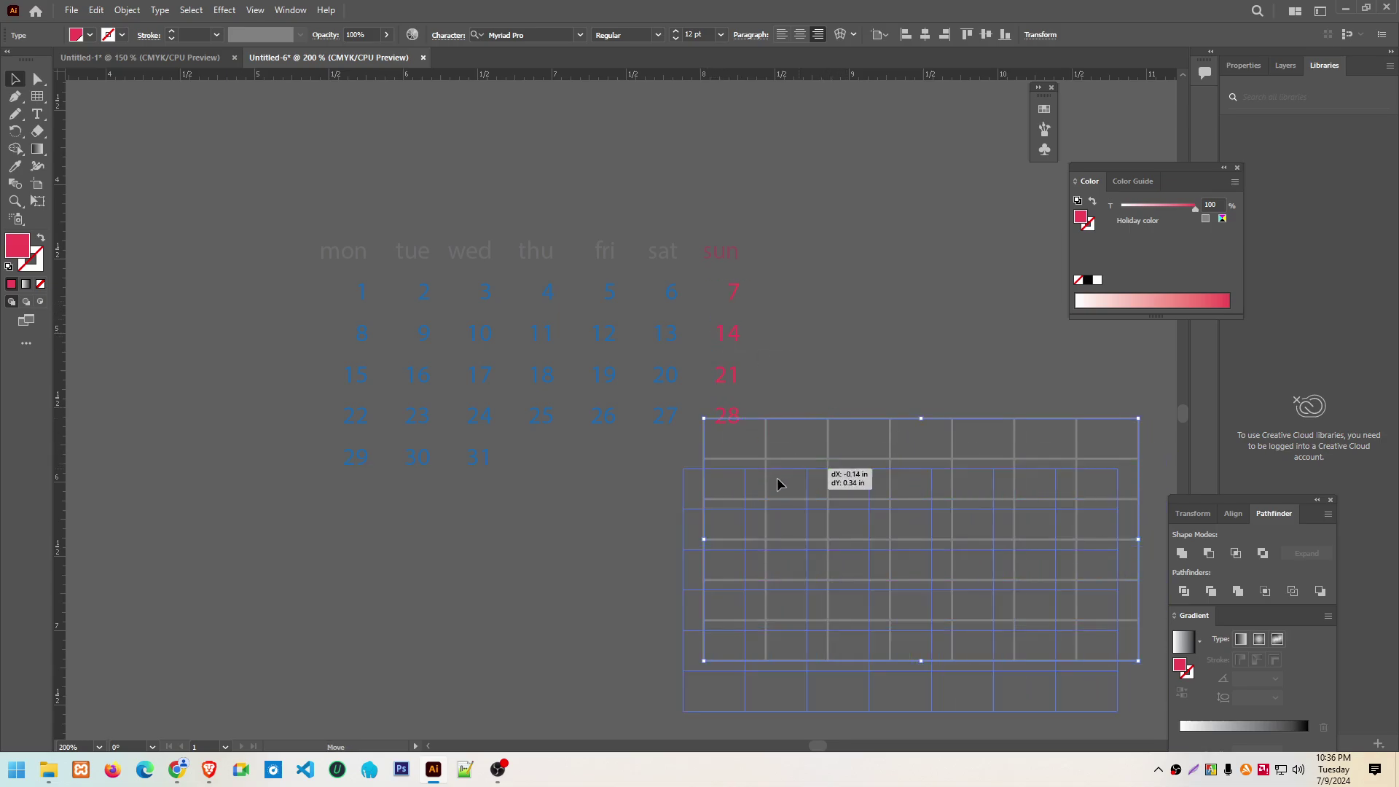
pyautogui.click(37, 97)
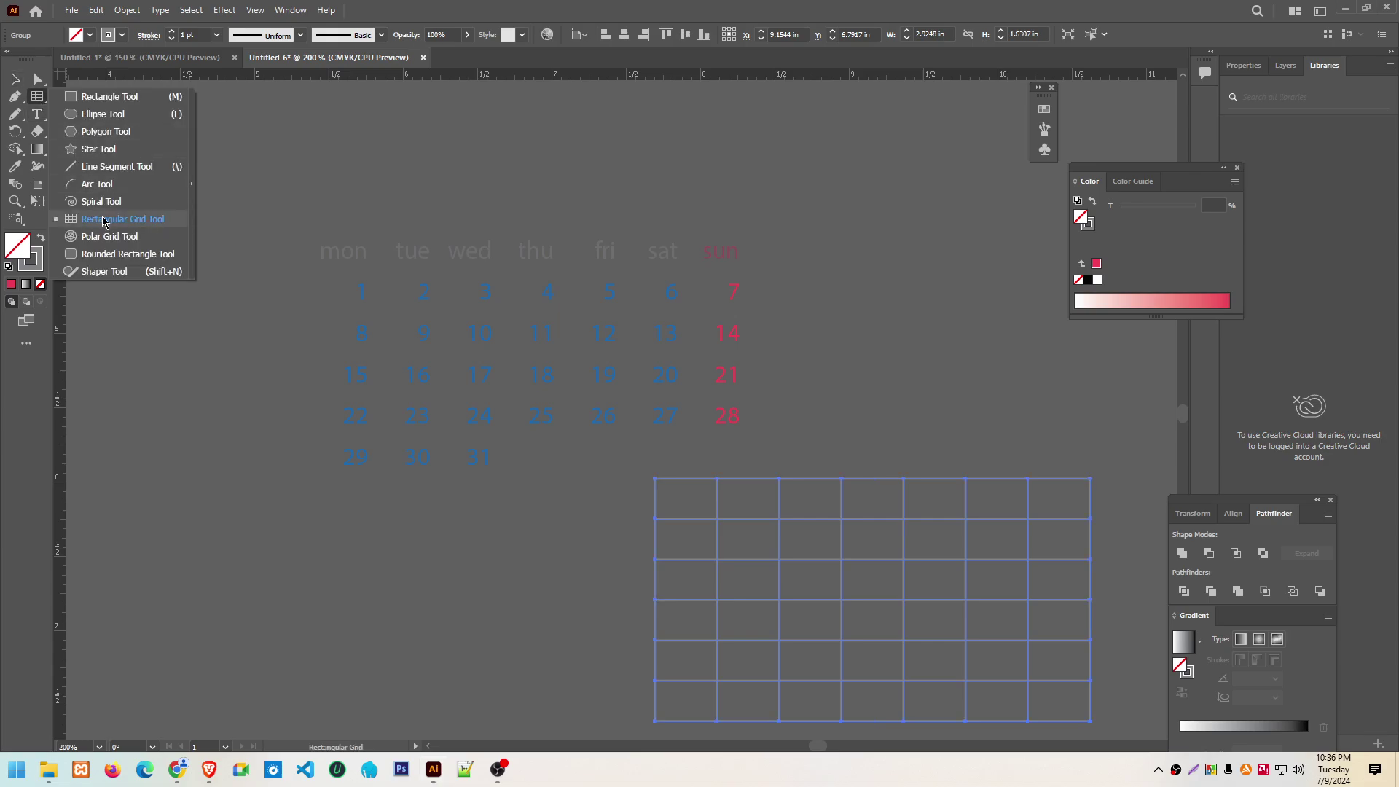
pyautogui.click(17, 79)
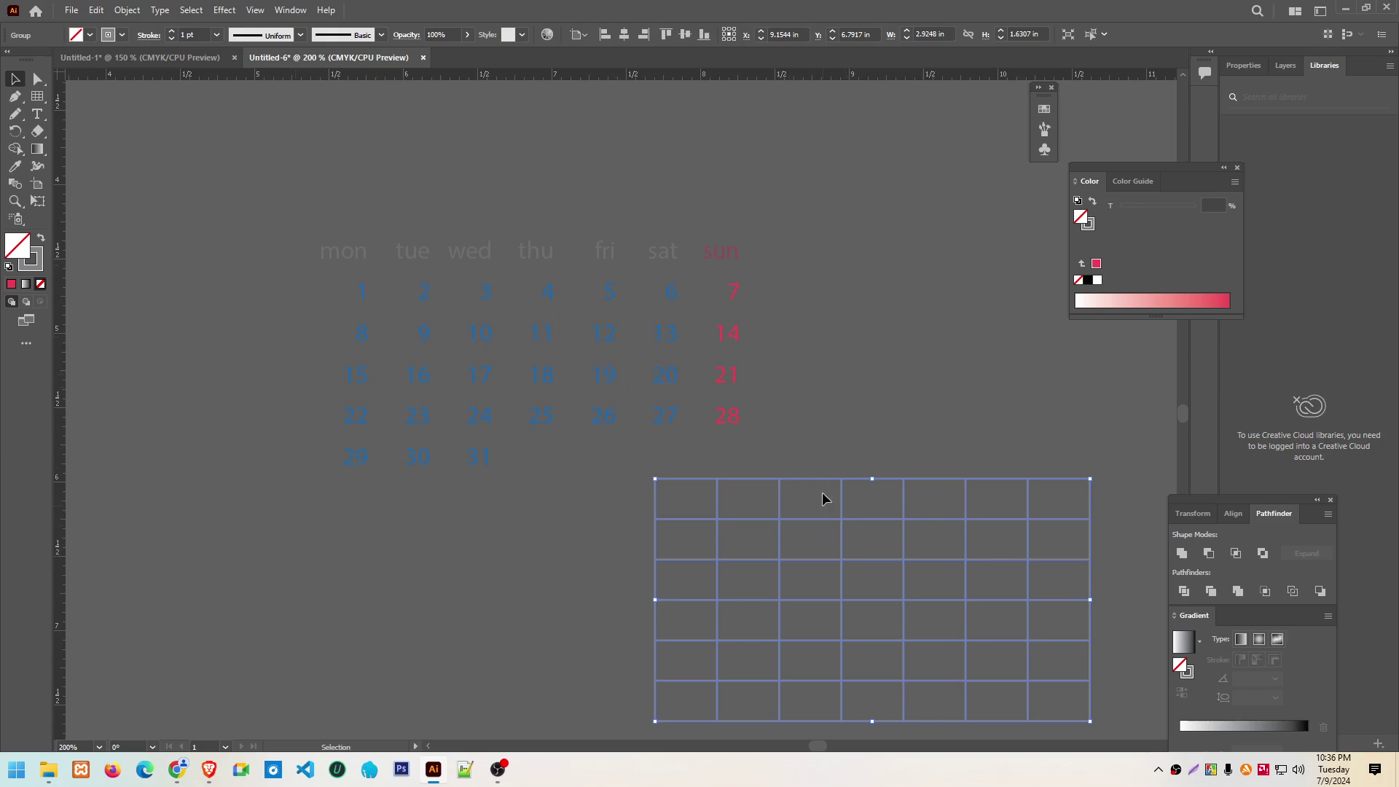
pyautogui.scroll(-3, 820, 474)
pyautogui.moveTo(806, 378); pyautogui.dragTo(650, 434)
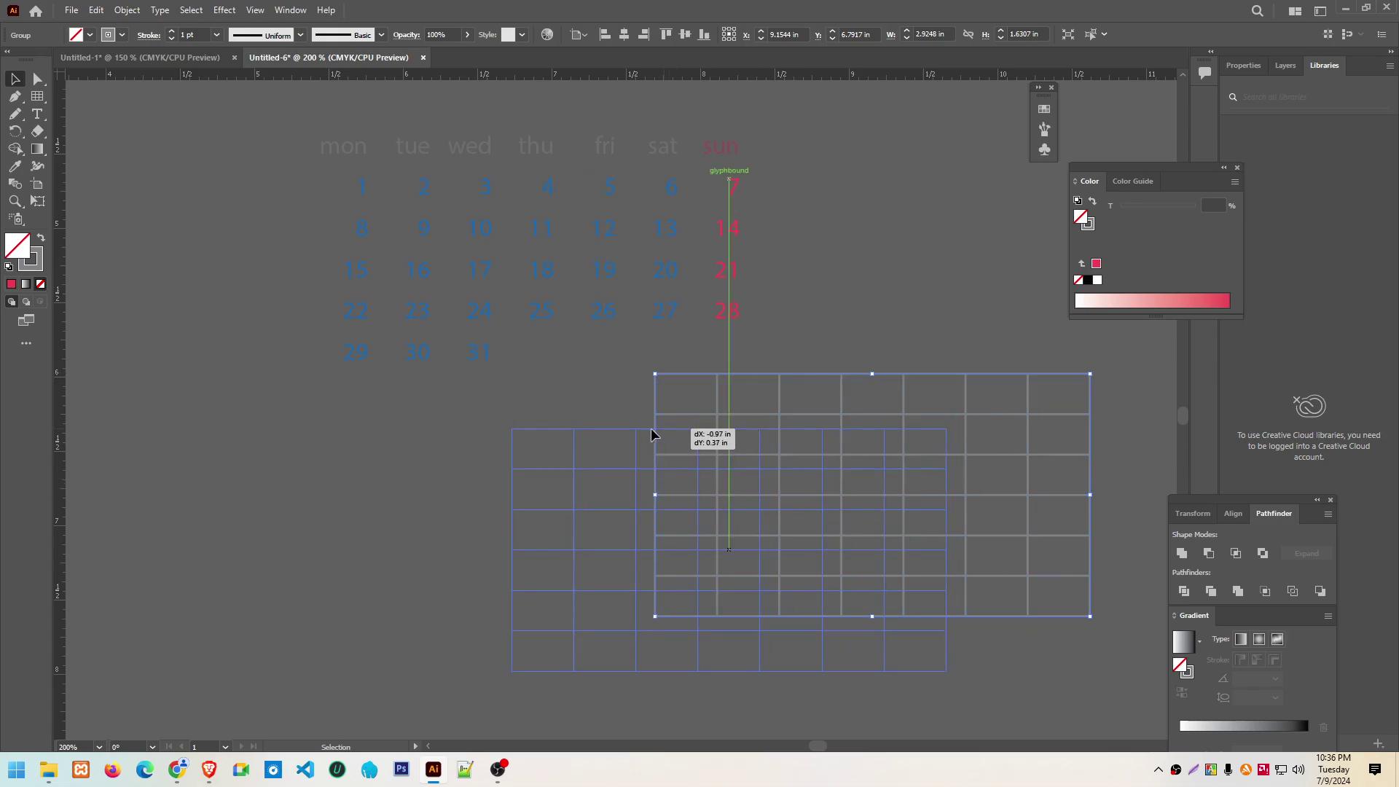
pyautogui.click(669, 485)
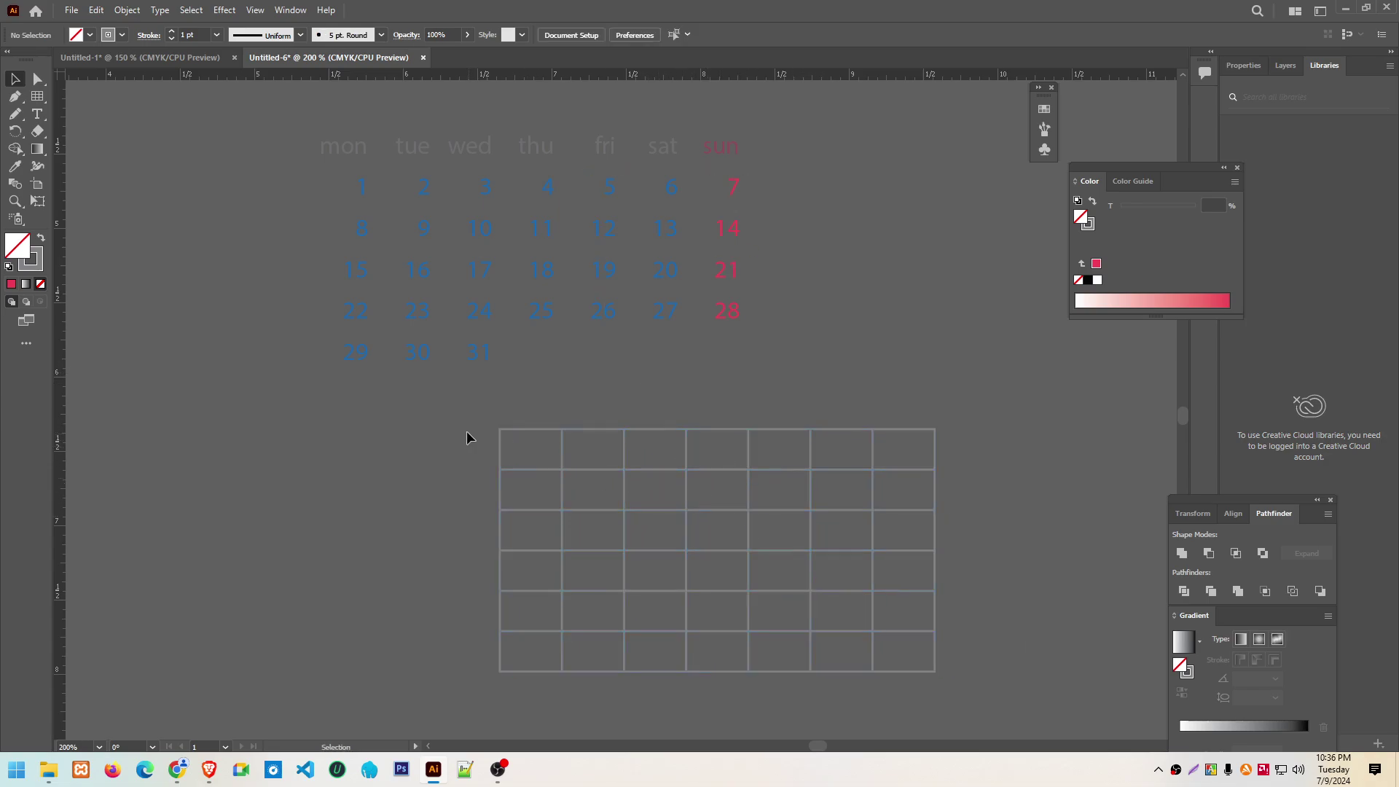
pyautogui.click(508, 433)
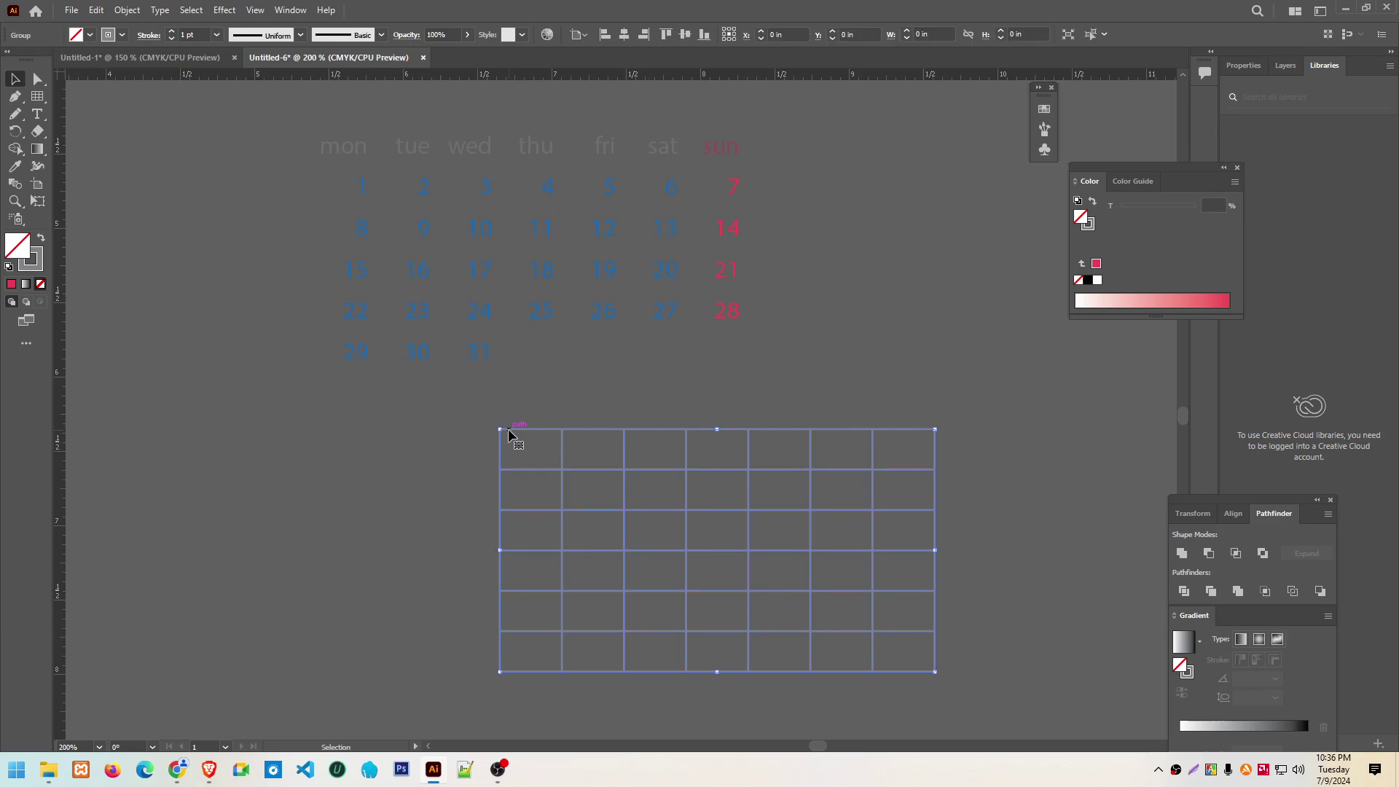
# Fill the grid cyan, then change its fill to teal
pyautogui.click(90, 35)
pyautogui.click(81, 61)
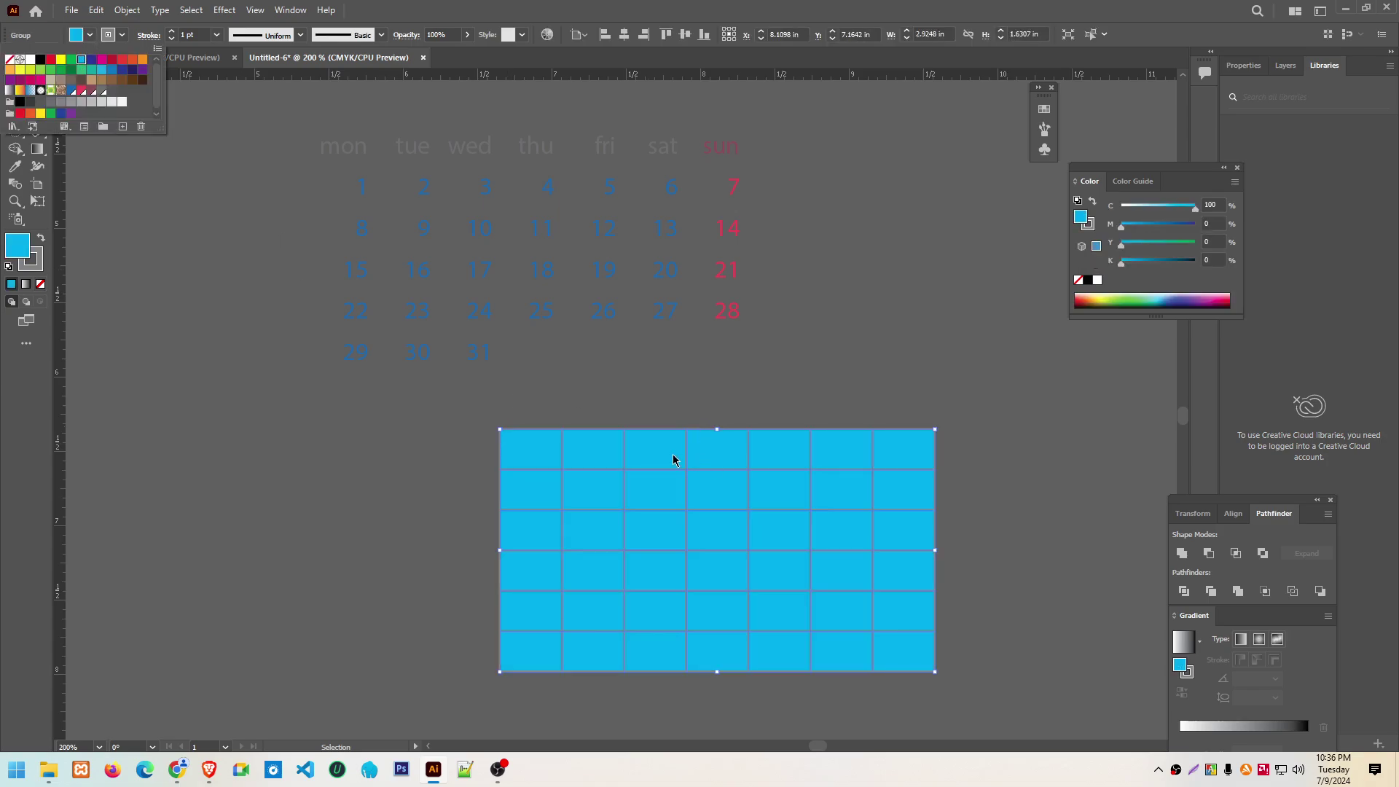
pyautogui.click(654, 500)
pyautogui.moveTo(631, 484); pyautogui.dragTo(627, 519)
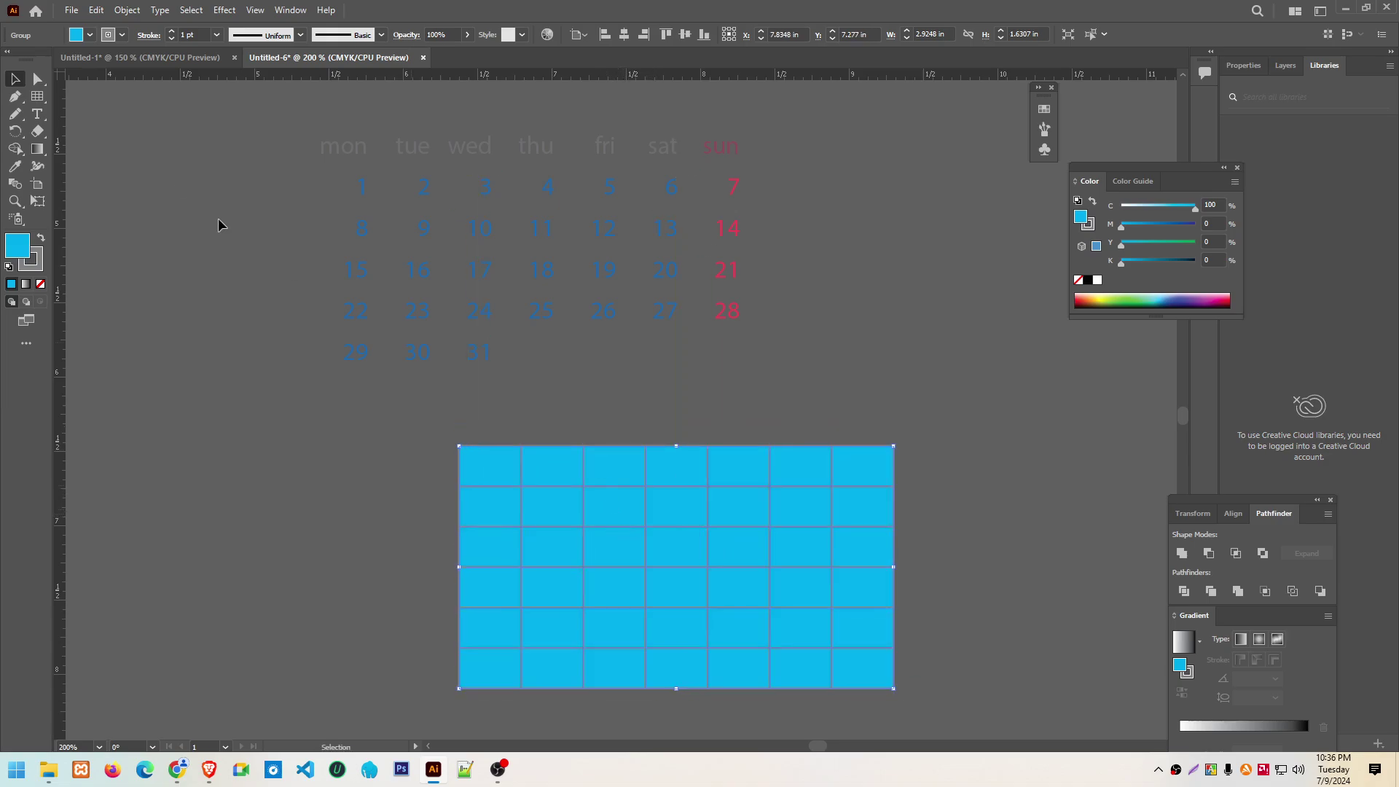
pyautogui.click(90, 34)
pyautogui.click(91, 69)
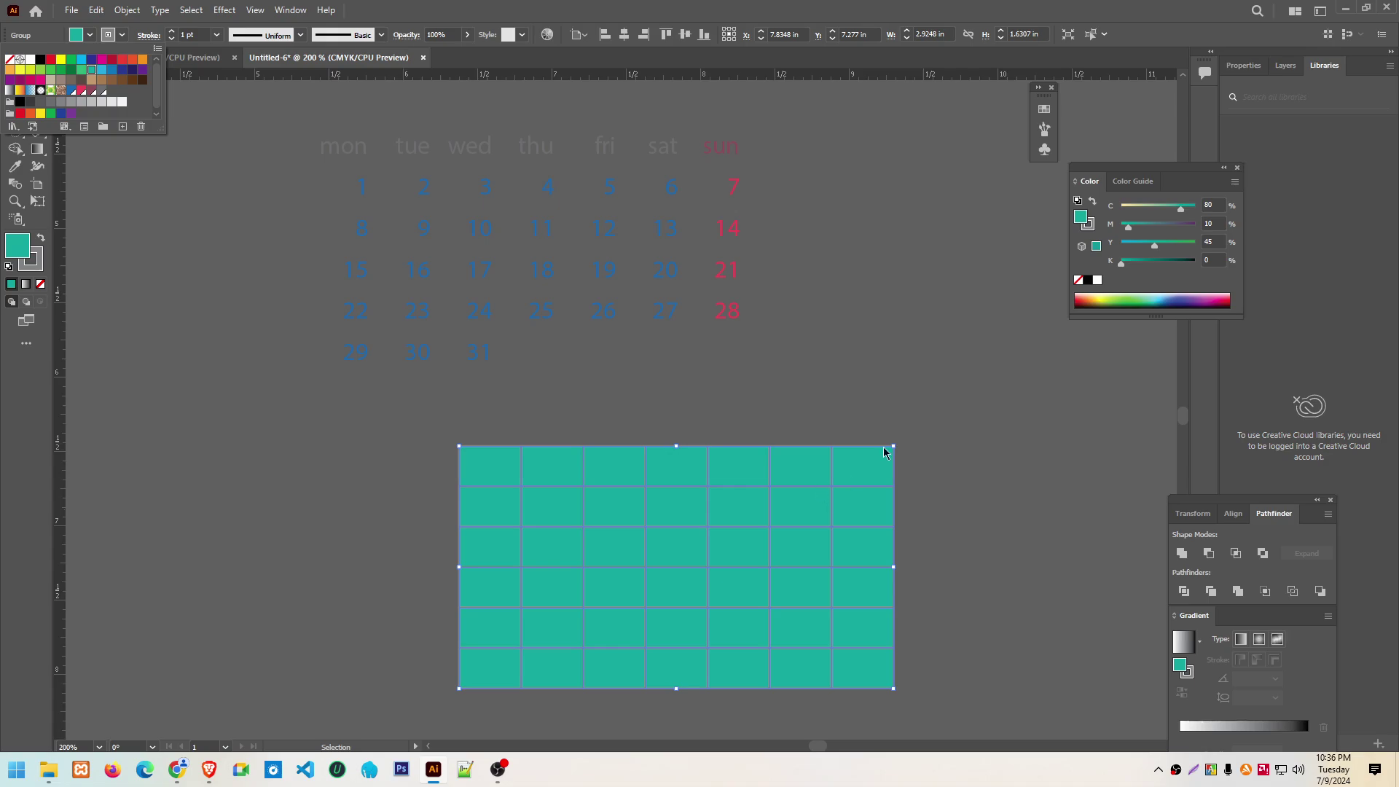
pyautogui.click(570, 431)
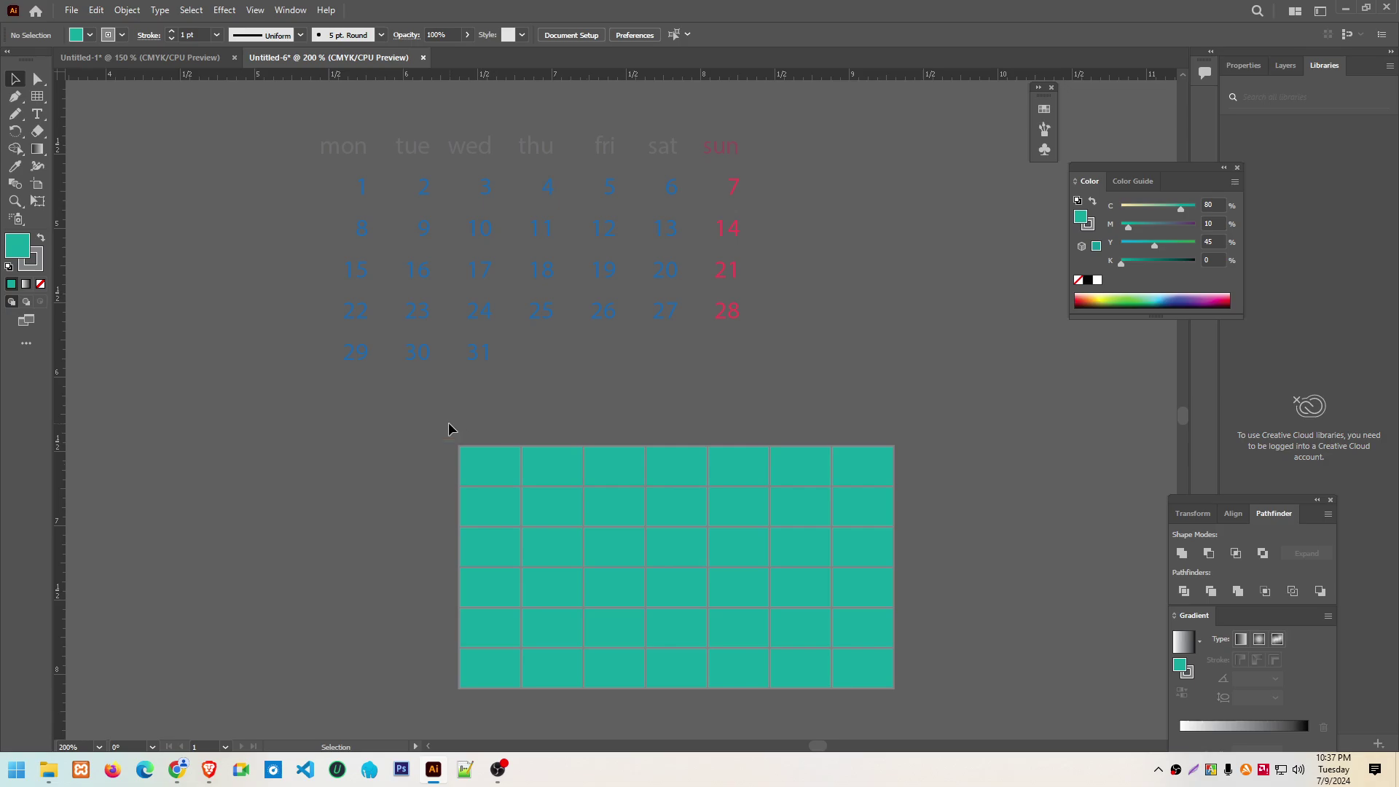
pyautogui.hotkey('ctrl', 'z')
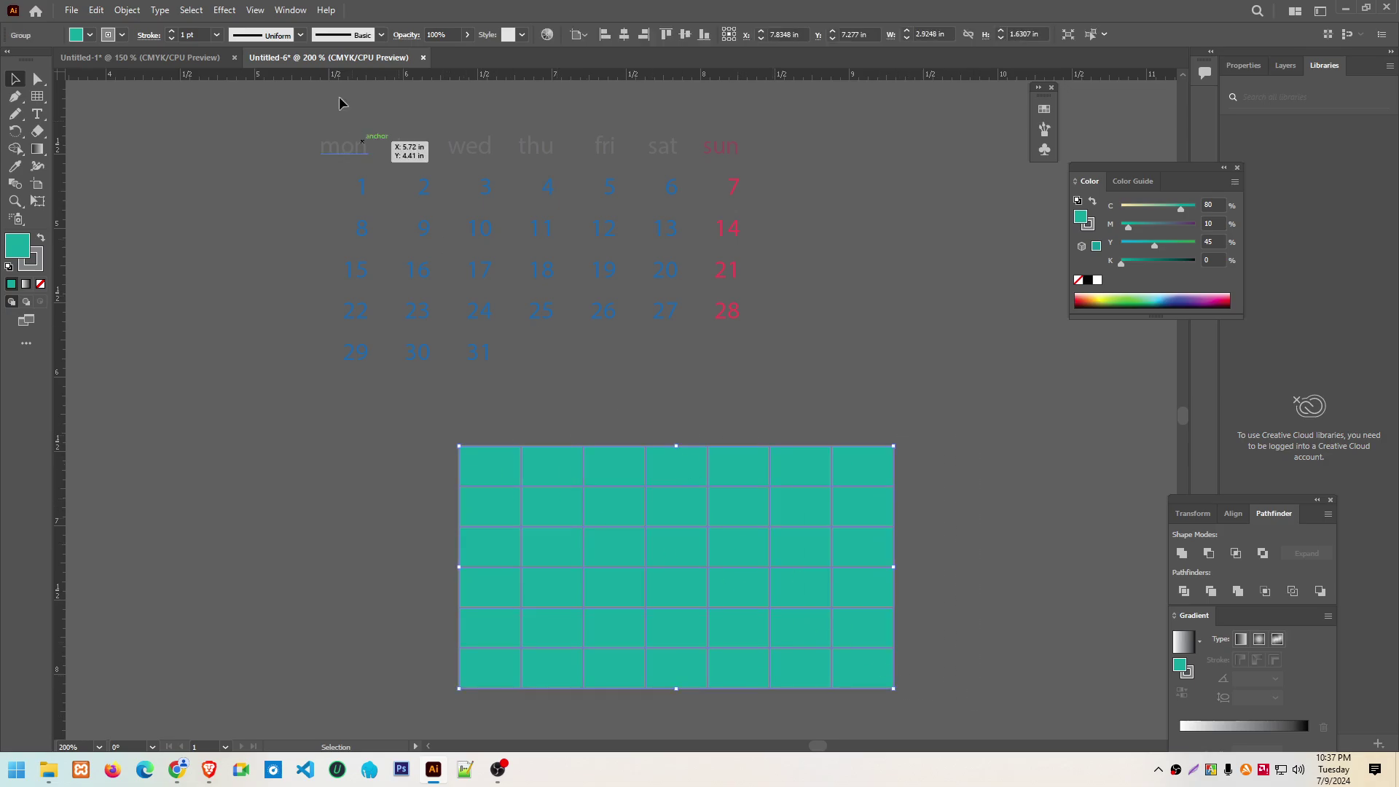
pyautogui.click(288, 10)
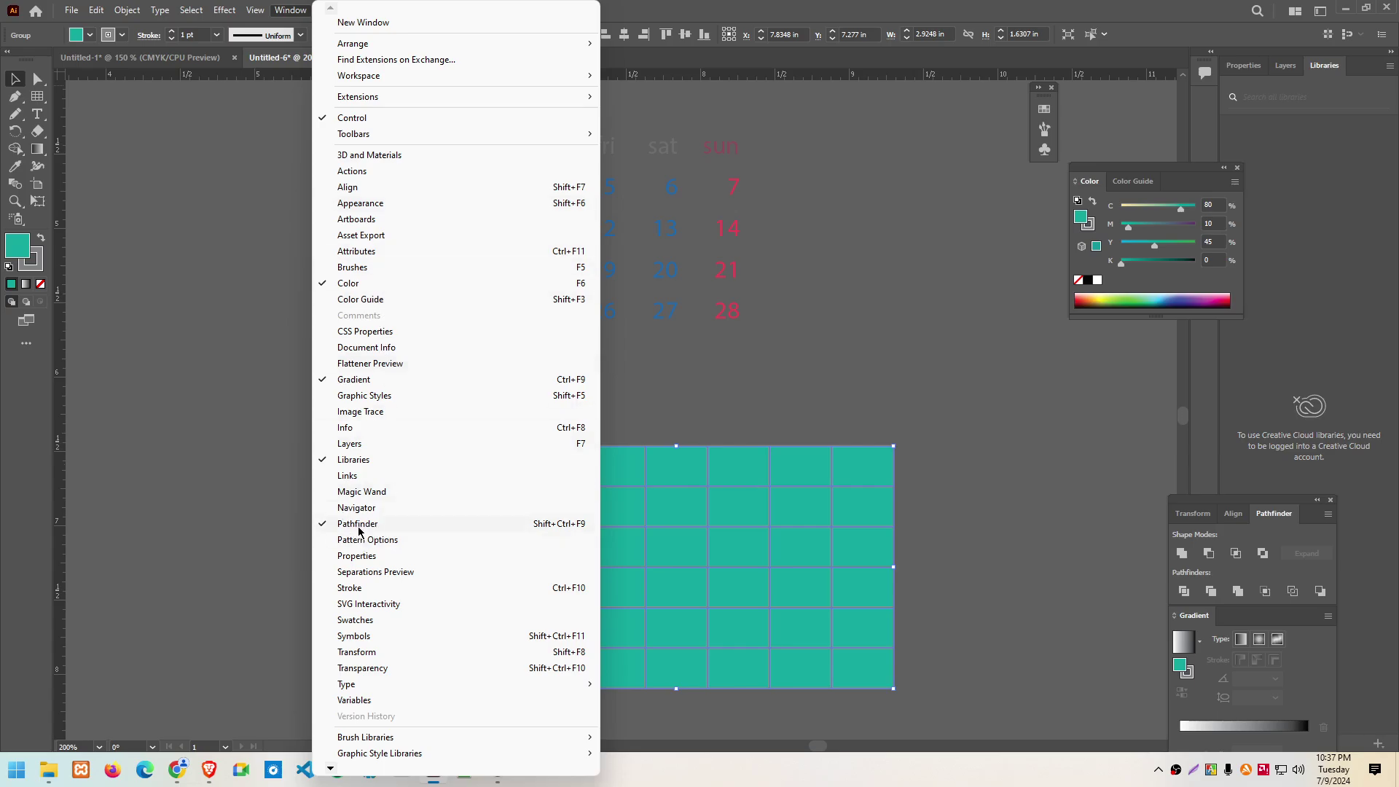
# Move the Pathfinder panel closer and shift the teal grid higher and right below the dates
pyautogui.click(1213, 498)
pyautogui.moveTo(1213, 498); pyautogui.dragTo(1019, 339)
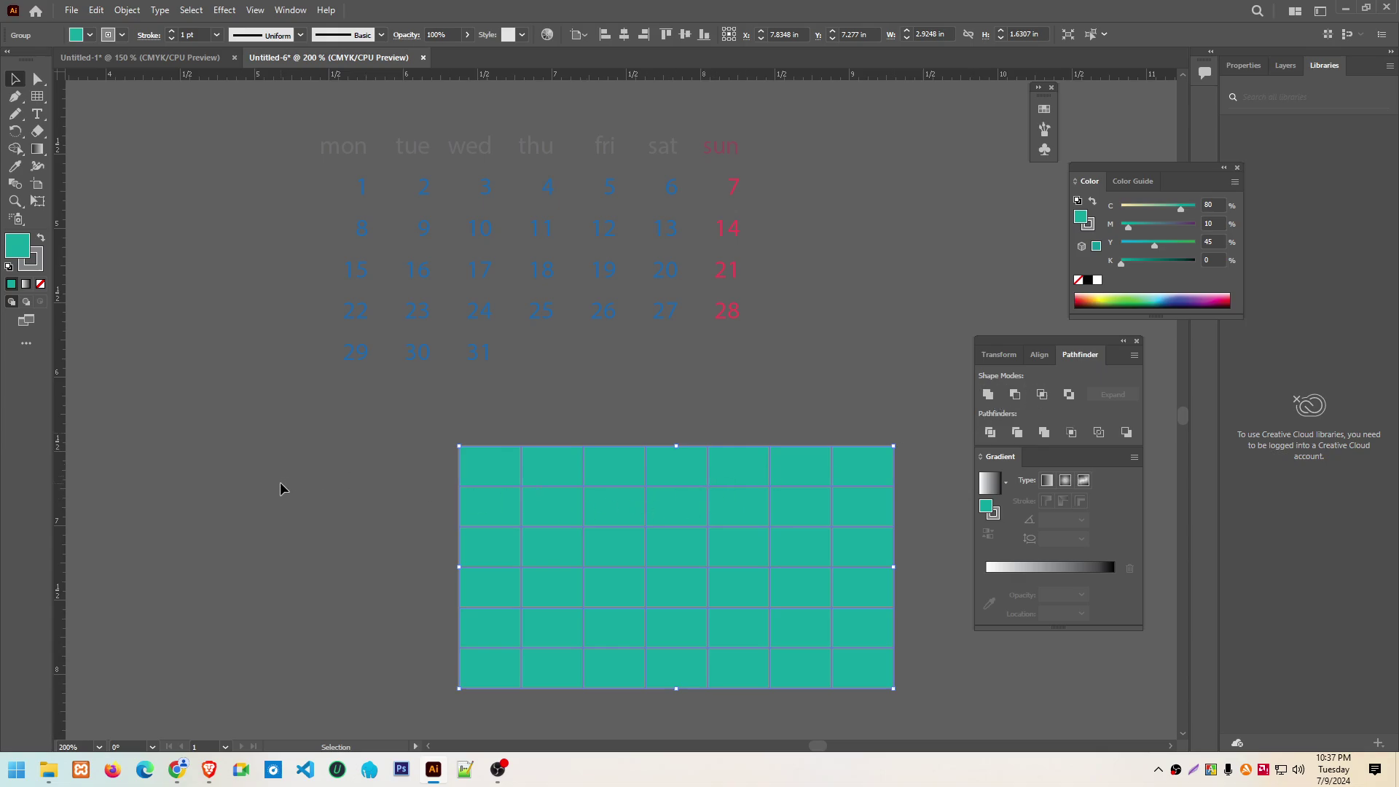
pyautogui.click(432, 486)
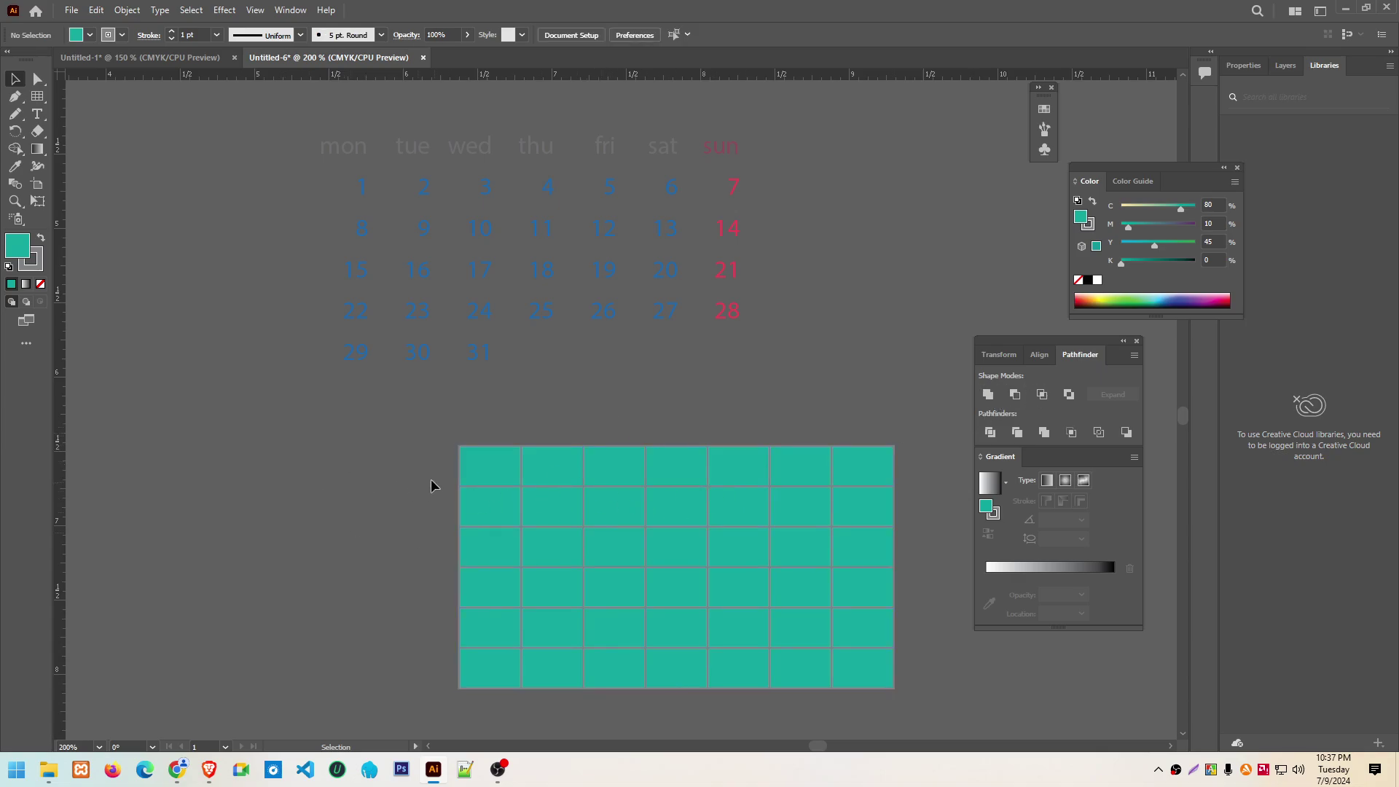
pyautogui.moveTo(833, 668); pyautogui.dragTo(775, 531)
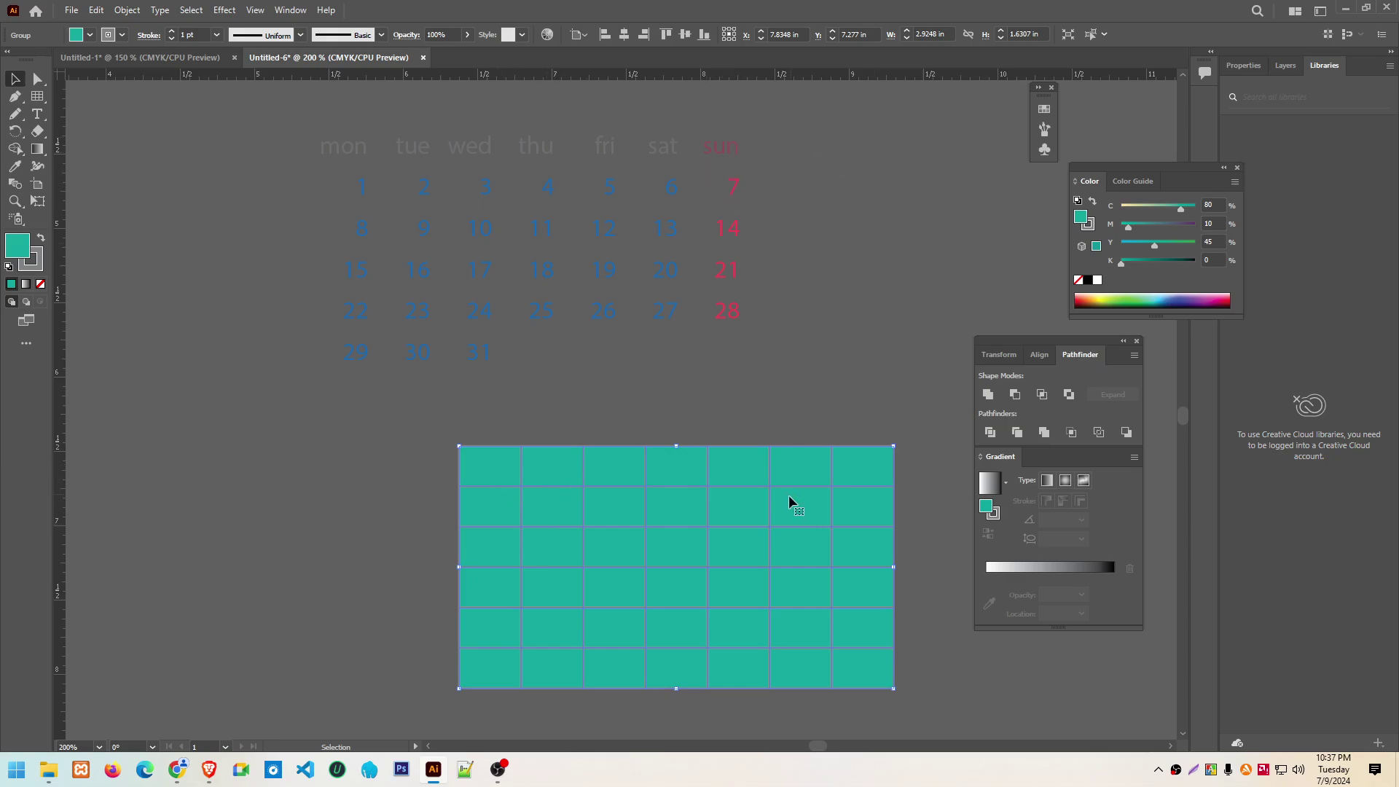
pyautogui.moveTo(745, 453); pyautogui.dragTo(610, 138)
pyautogui.moveTo(653, 360); pyautogui.dragTo(796, 643)
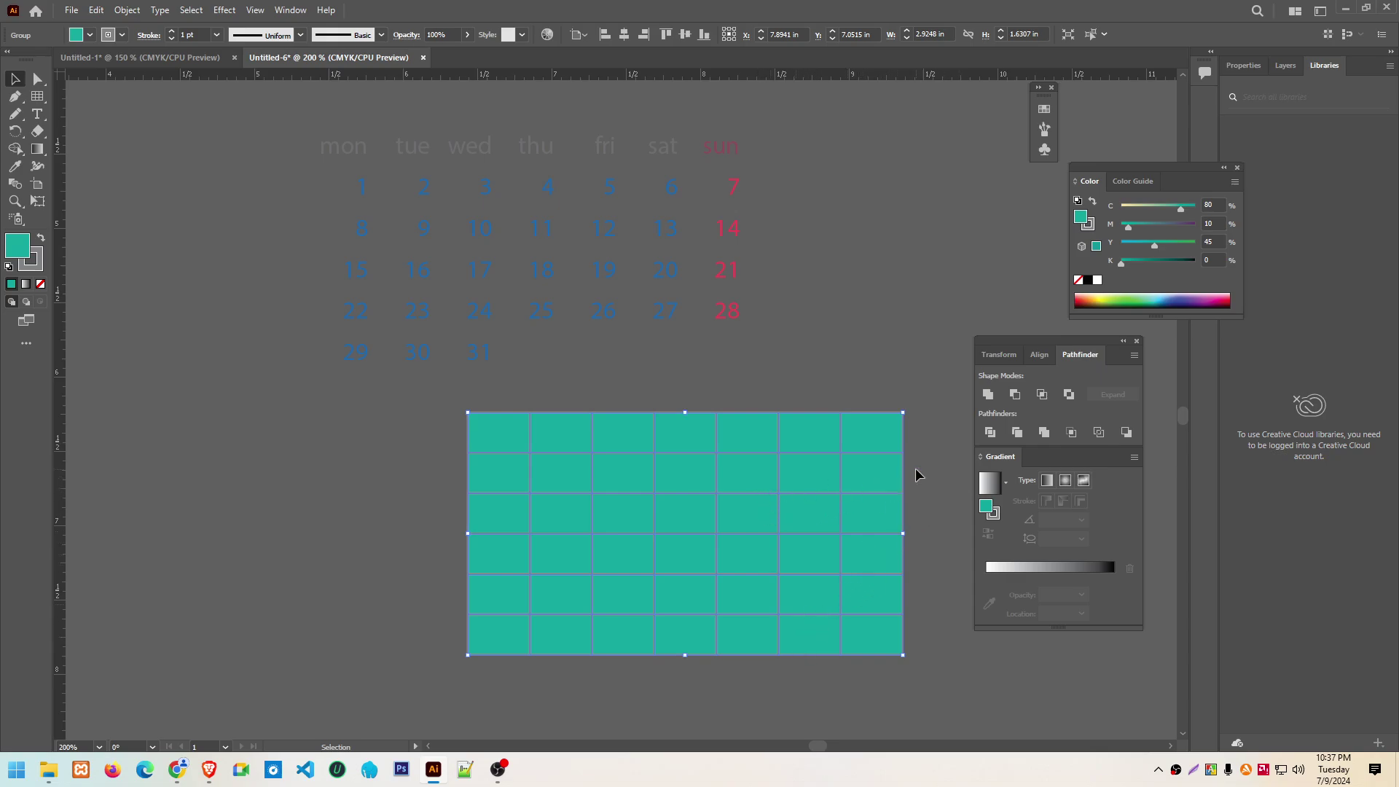
# Undo back to the unfilled grid and Alt-drag an empty copy off to the left
pyautogui.hotkey('ctrl', 'z')
pyautogui.hotkey('ctrl', 'z')
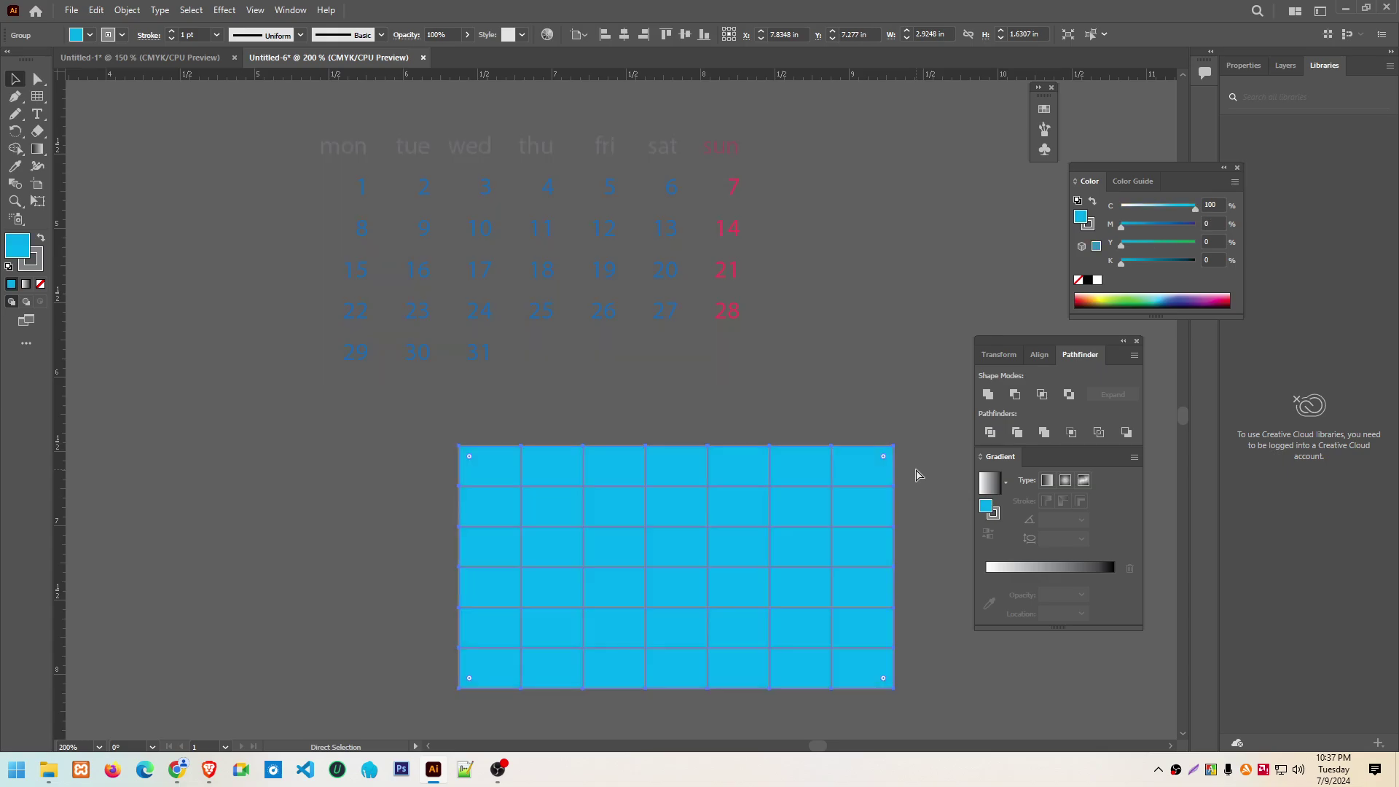
pyautogui.hotkey('ctrl', 'z')
pyautogui.hotkey('ctrl', 'z')
pyautogui.hotkey('ctrl', 'z')
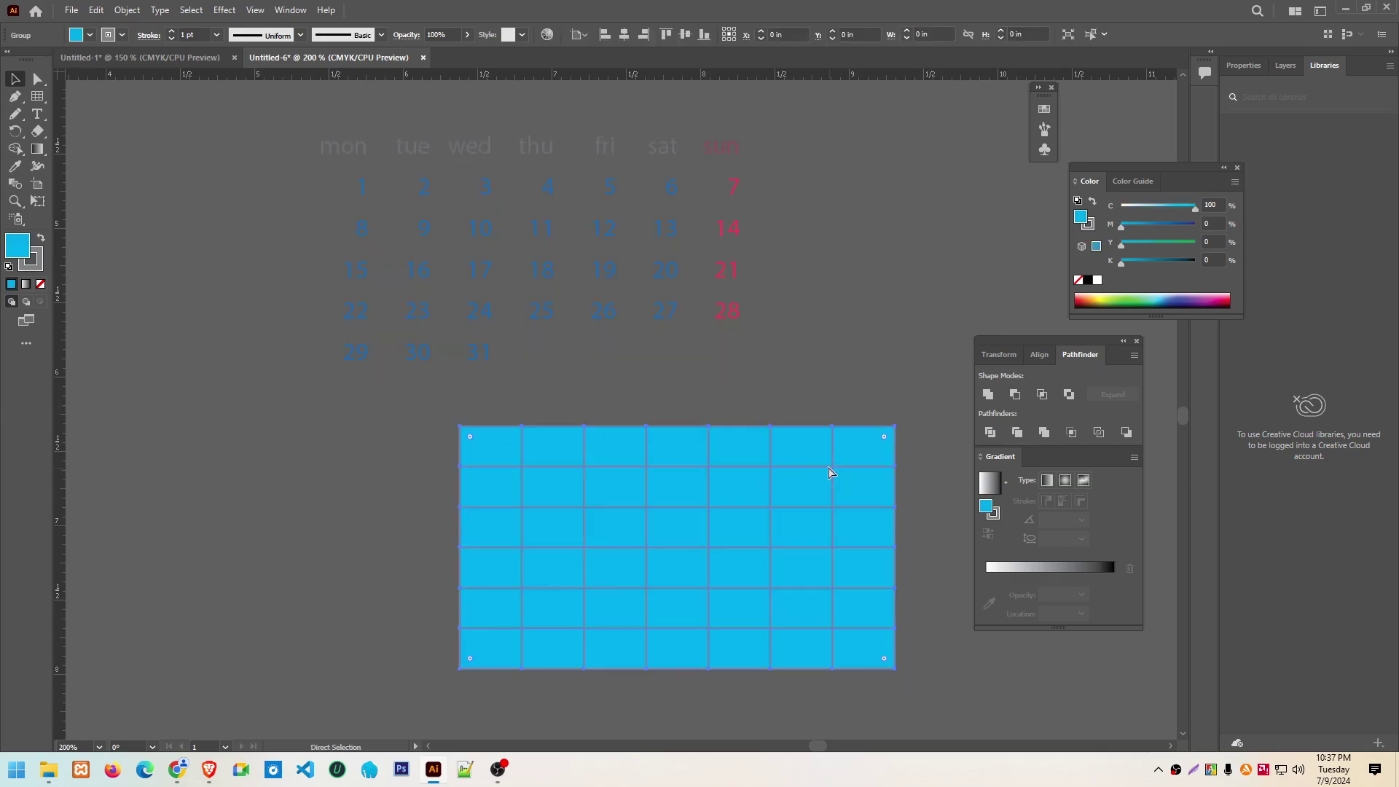
pyautogui.hotkey('ctrl', 'z')
pyautogui.hotkey('ctrl', 'z')
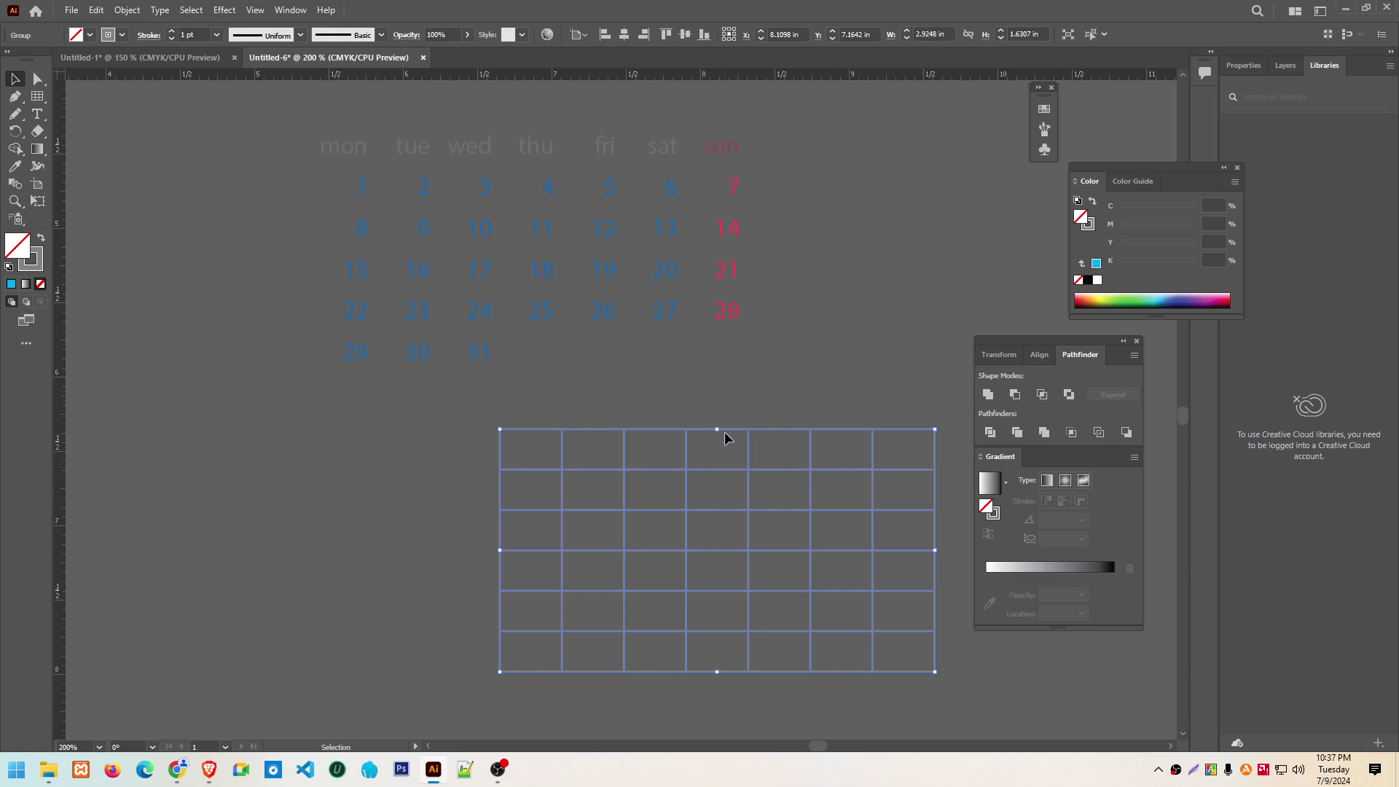
pyautogui.moveTo(734, 435)
pyautogui.mouseDown()
pyautogui.moveTo(331, 409)
pyautogui.moveTo(202, 465)
pyautogui.mouseUp()
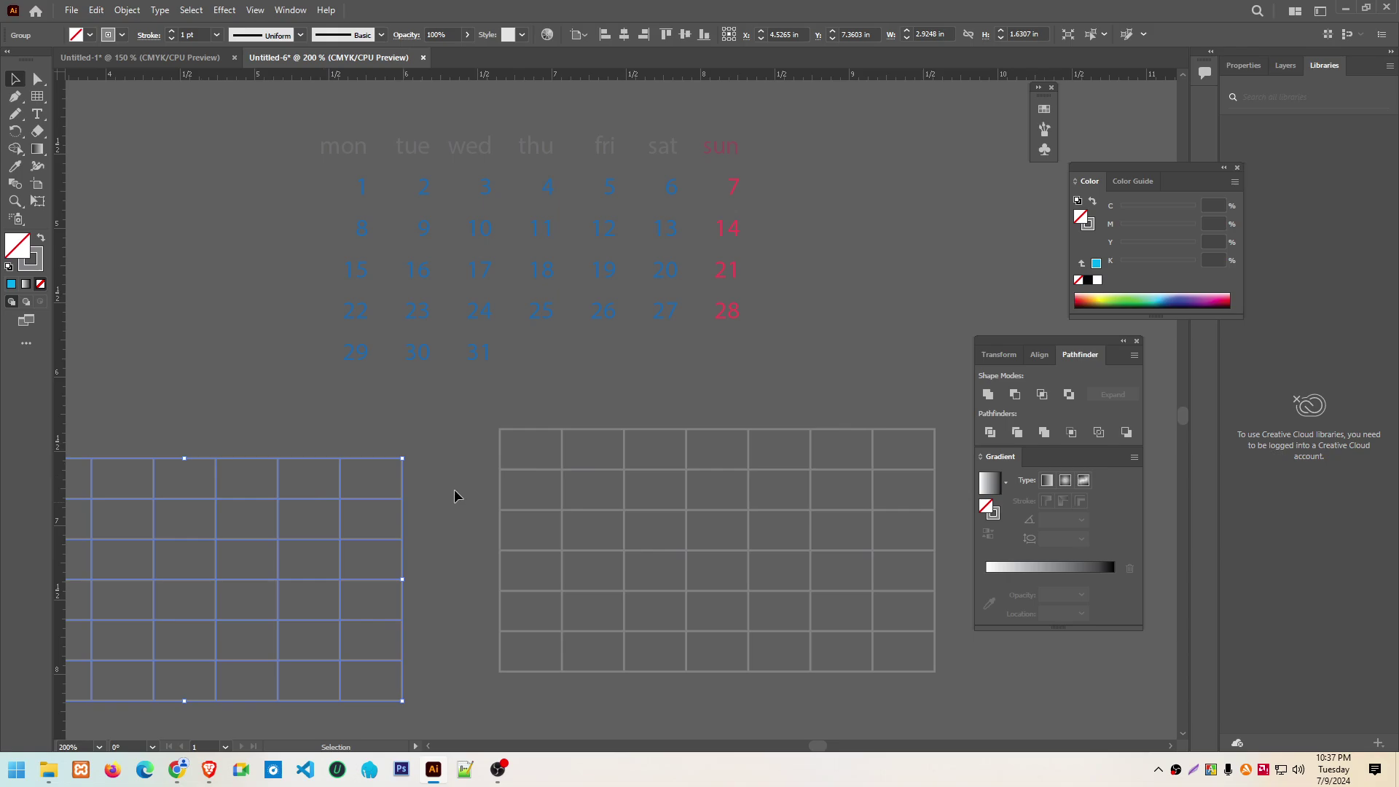
pyautogui.click(735, 425)
# Fill the original right-hand grid with white
pyautogui.moveTo(482, 403); pyautogui.dragTo(959, 707)
pyautogui.click(91, 35)
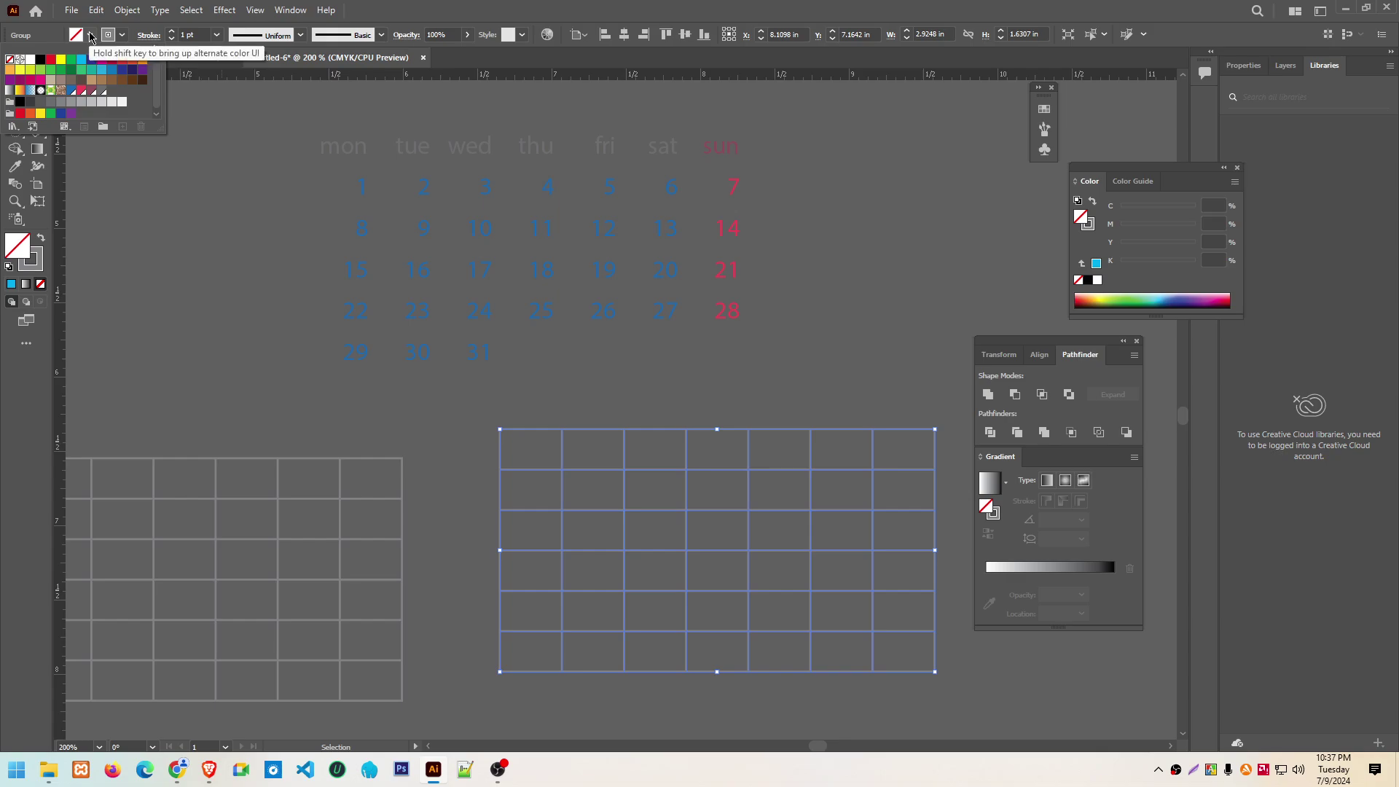
pyautogui.click(31, 60)
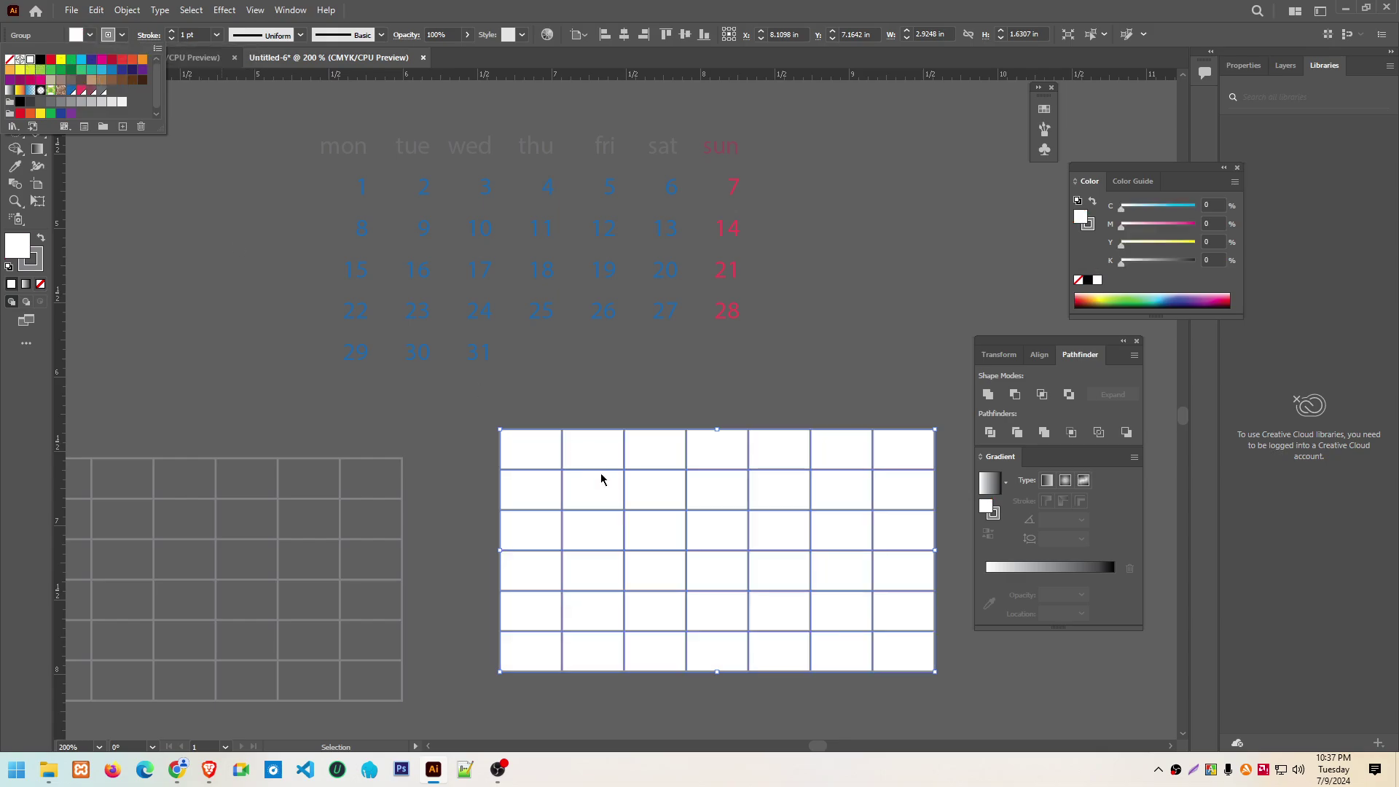
pyautogui.click(880, 352)
pyautogui.click(501, 407)
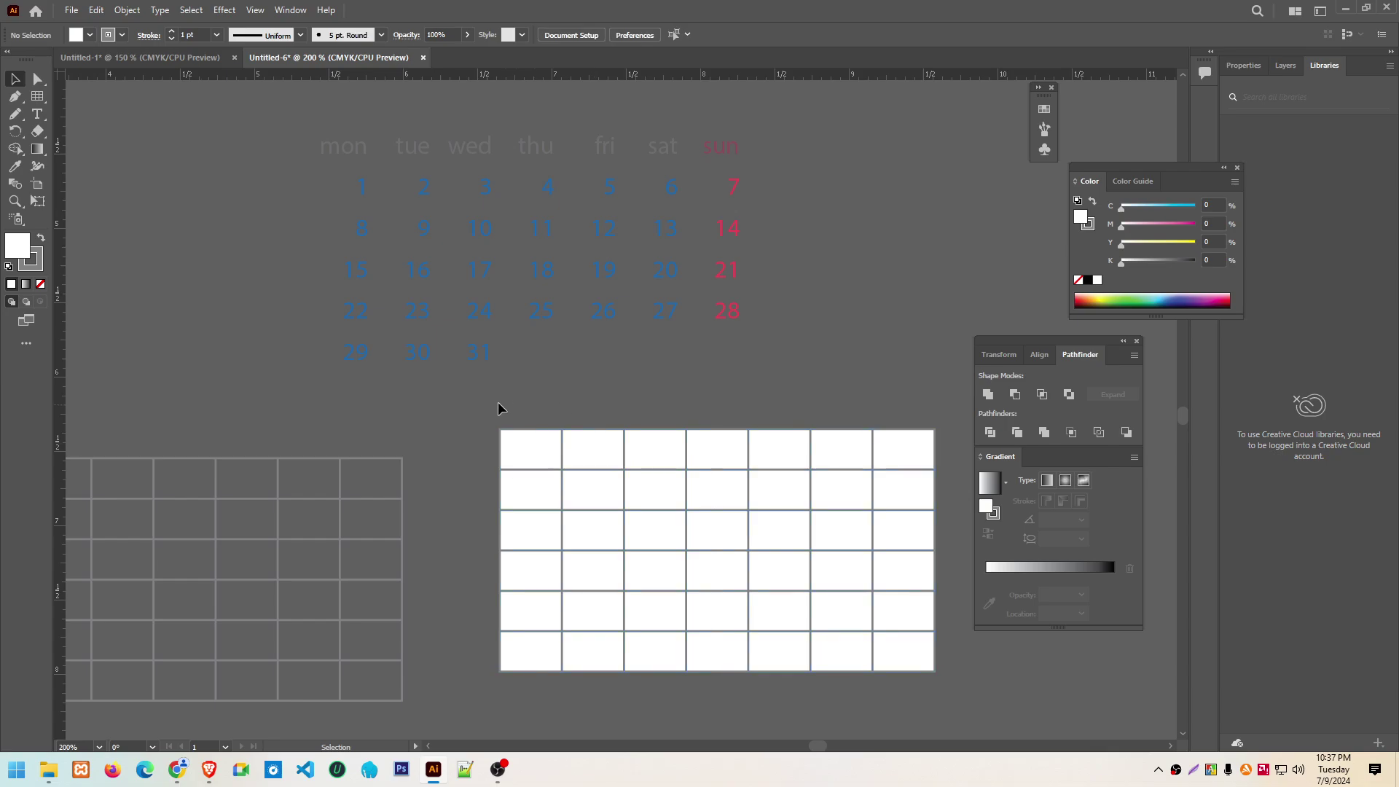
pyautogui.moveTo(940, 684); pyautogui.dragTo(935, 665)
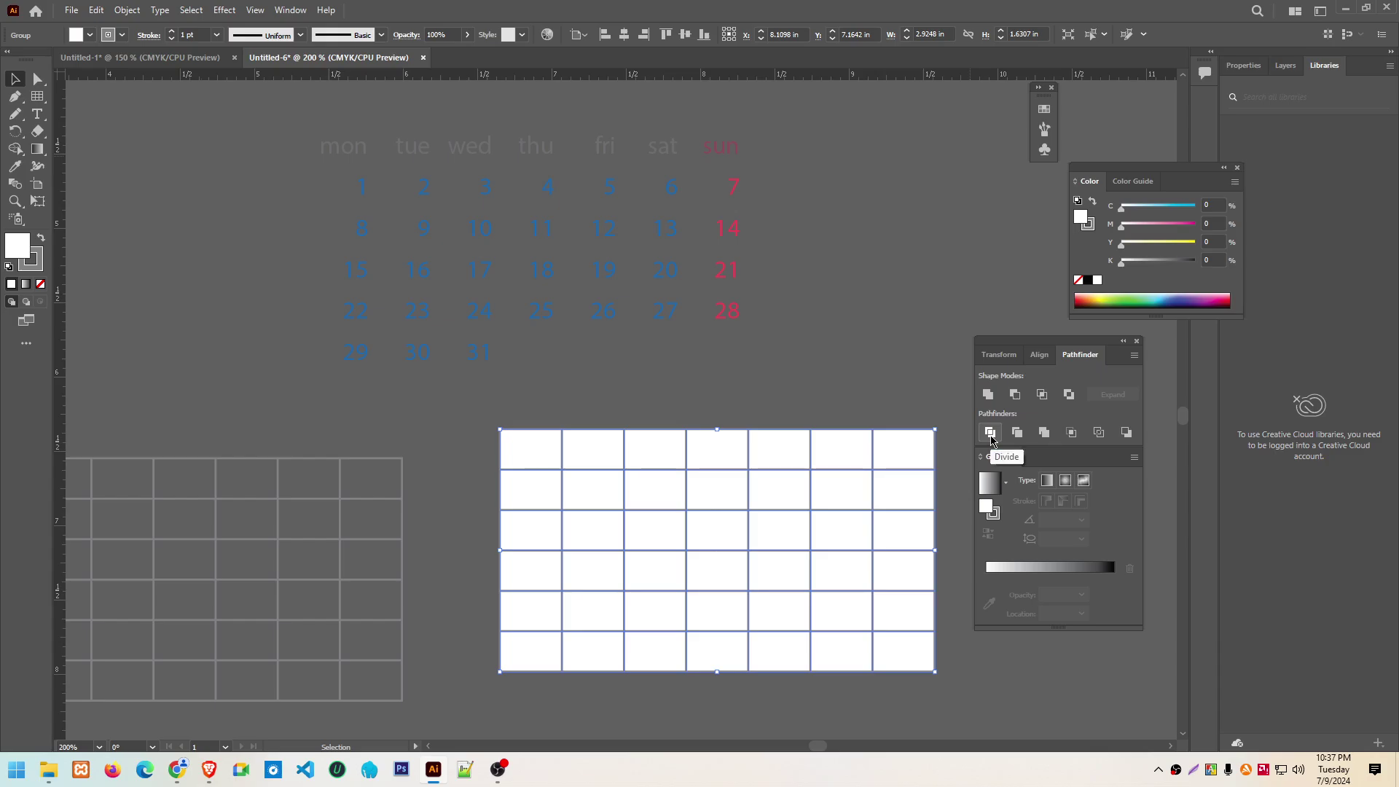
pyautogui.click(990, 433)
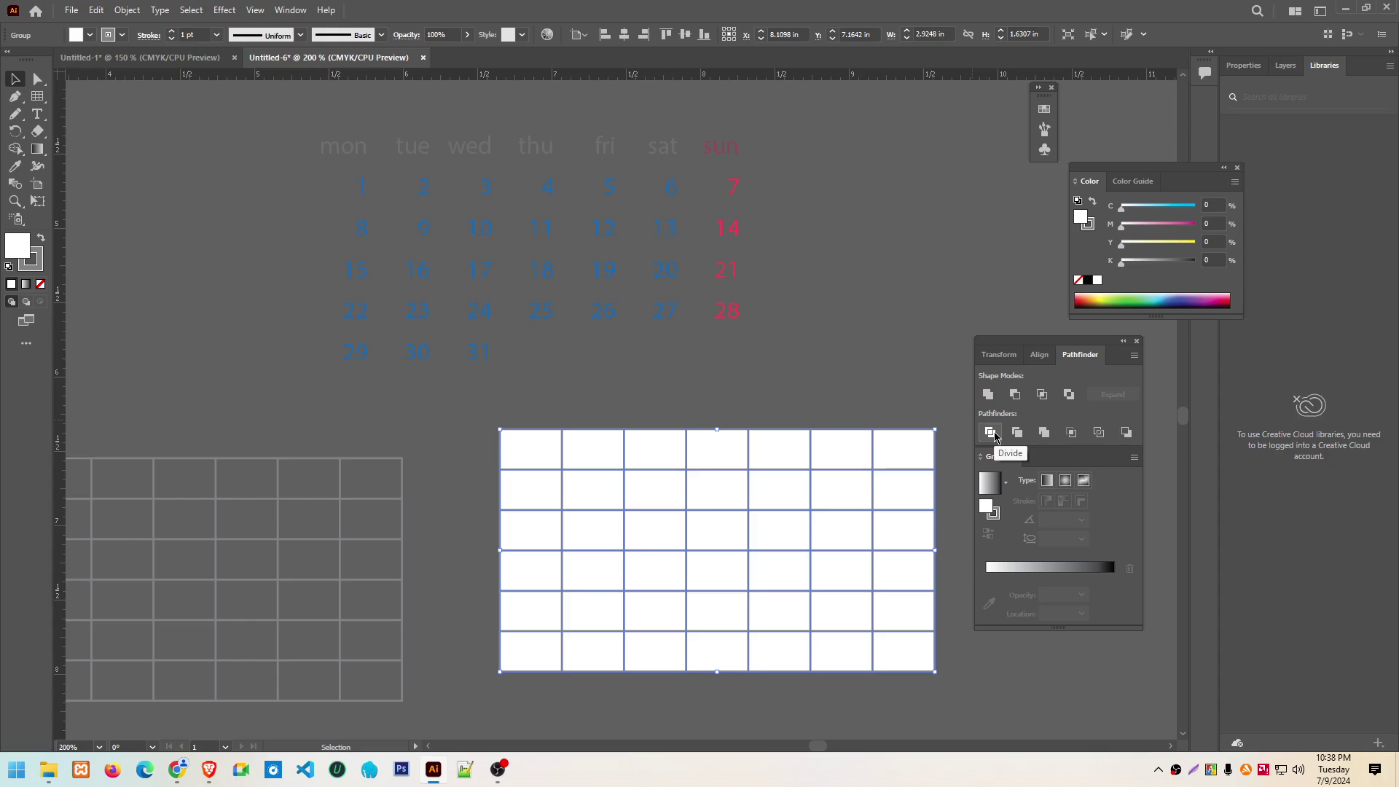
pyautogui.click(995, 436)
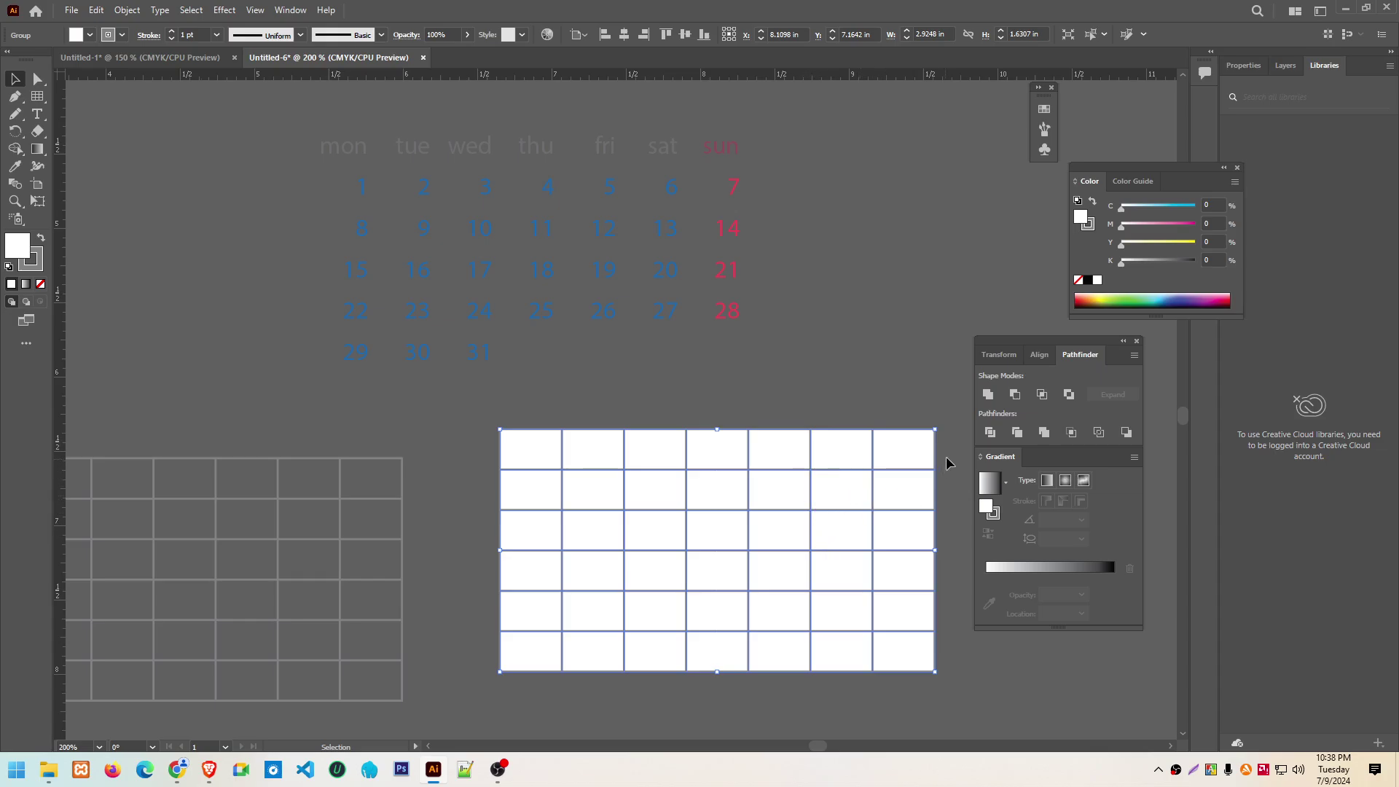
pyautogui.click(990, 434)
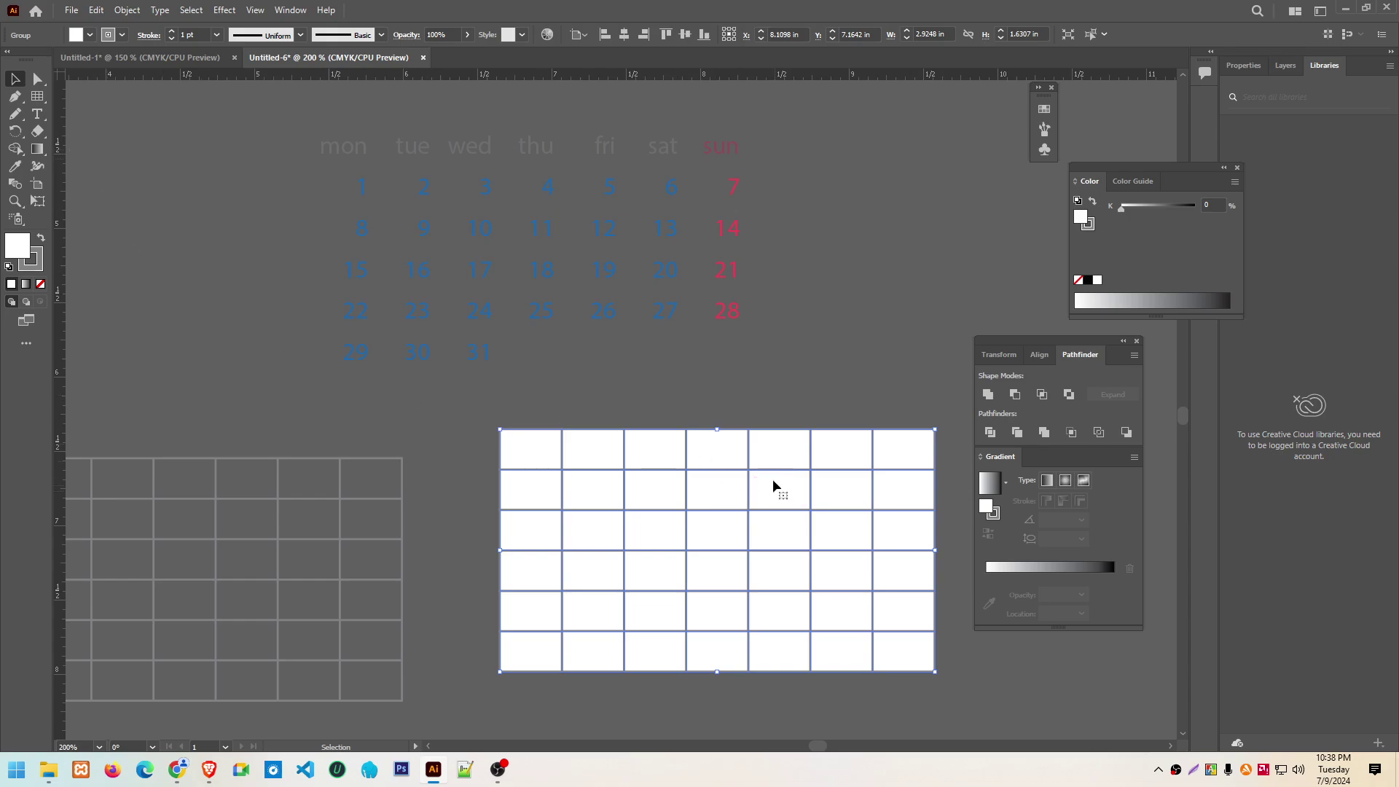
pyautogui.moveTo(777, 452)
pyautogui.mouseDown()
pyautogui.moveTo(788, 494)
pyautogui.moveTo(773, 508)
pyautogui.mouseUp()
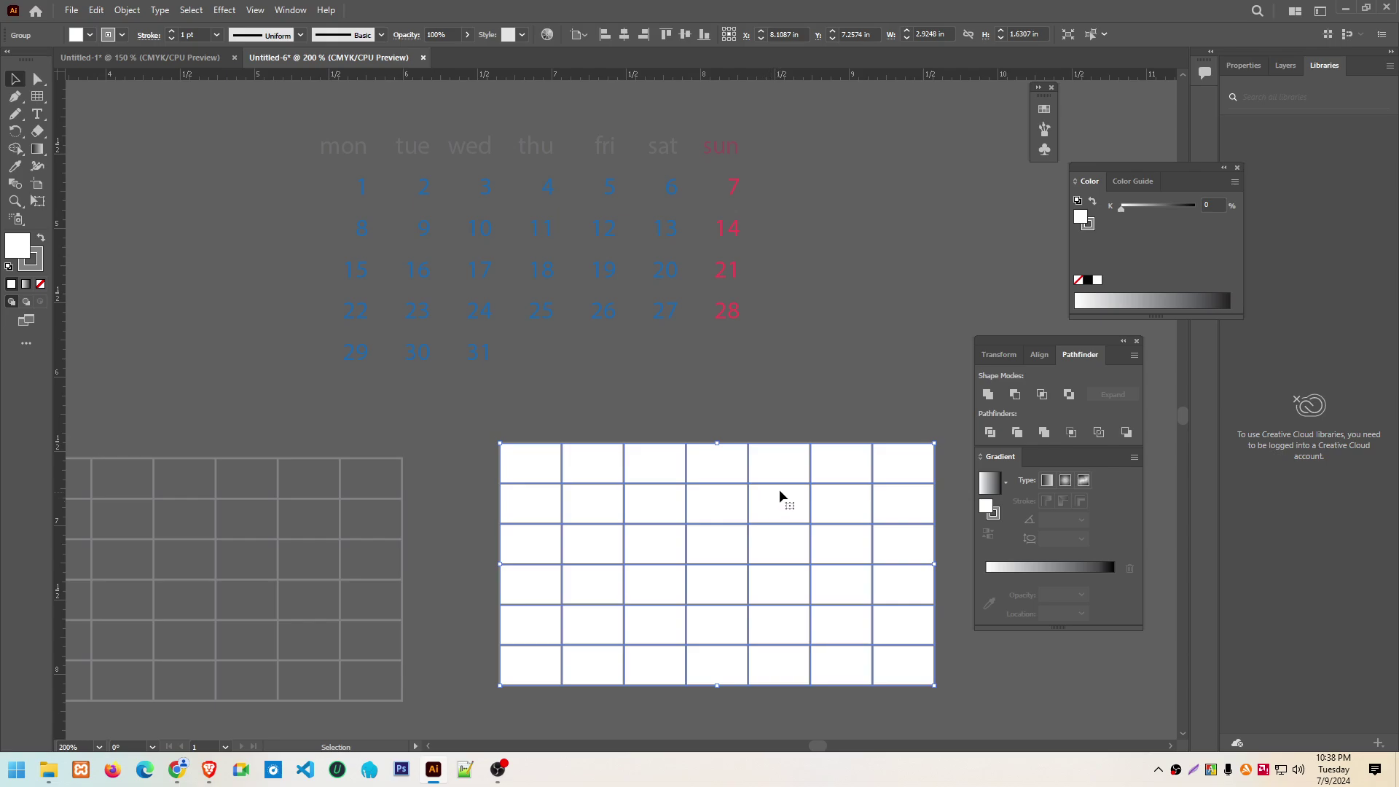
pyautogui.rightClick(696, 466)
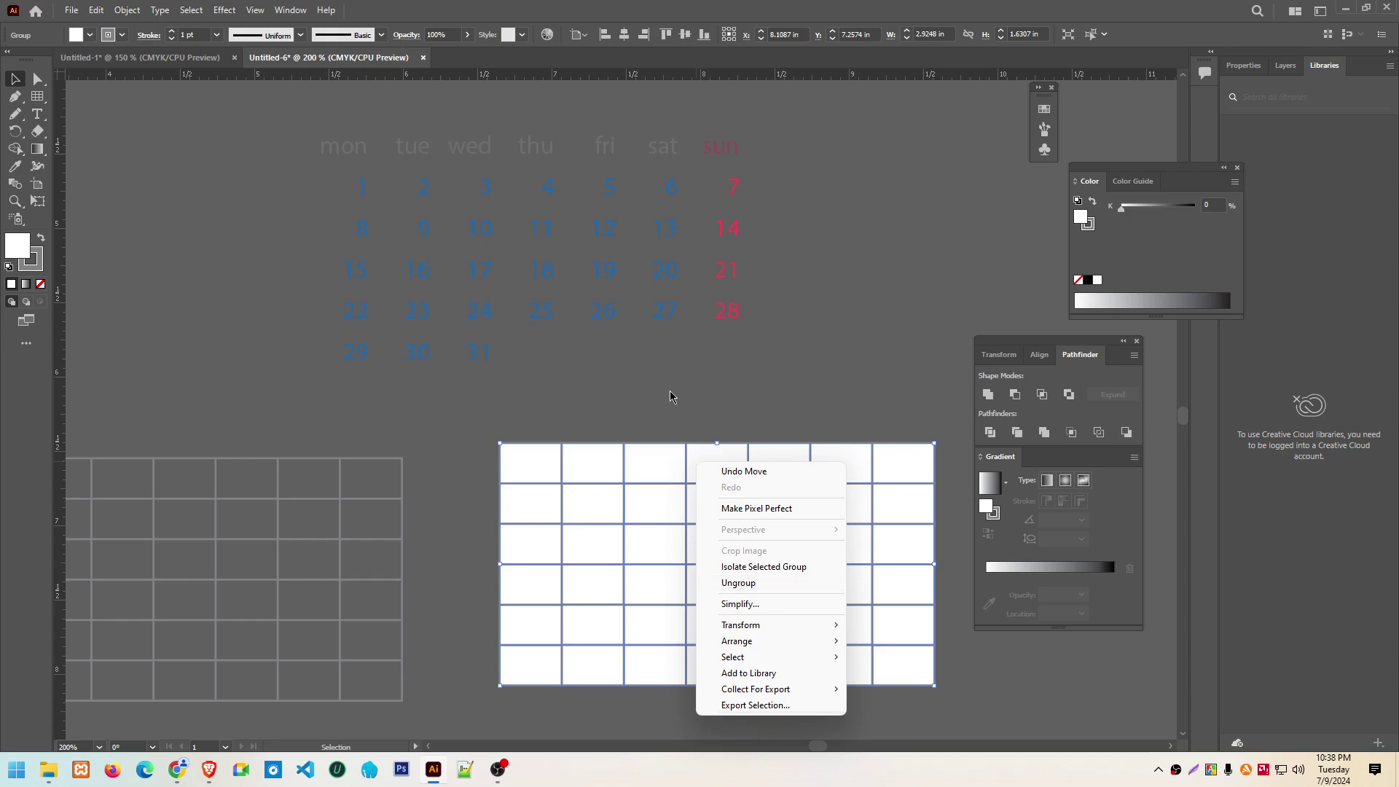
pyautogui.click(745, 583)
pyautogui.click(780, 435)
pyautogui.click(781, 461)
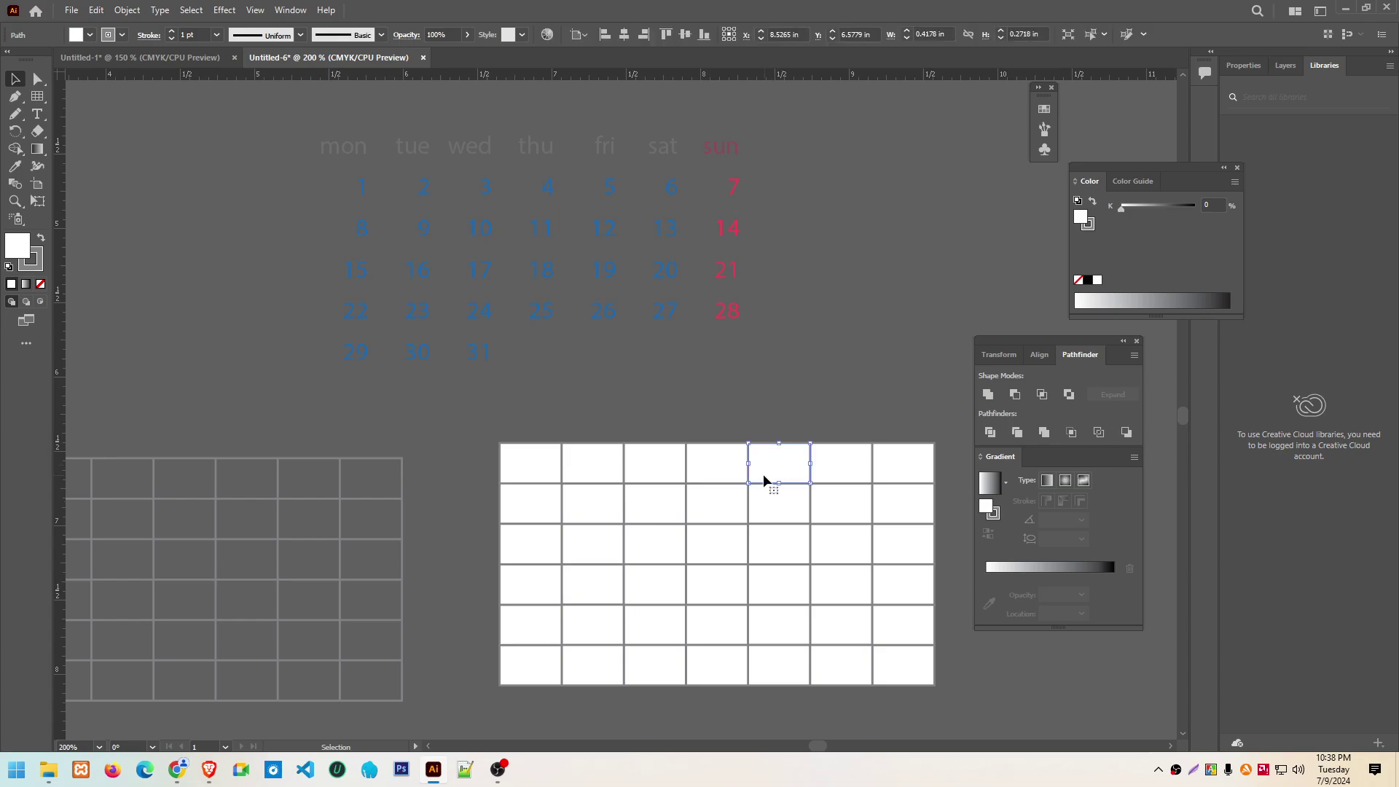
pyautogui.moveTo(765, 481); pyautogui.dragTo(811, 419)
pyautogui.moveTo(778, 503); pyautogui.dragTo(926, 632)
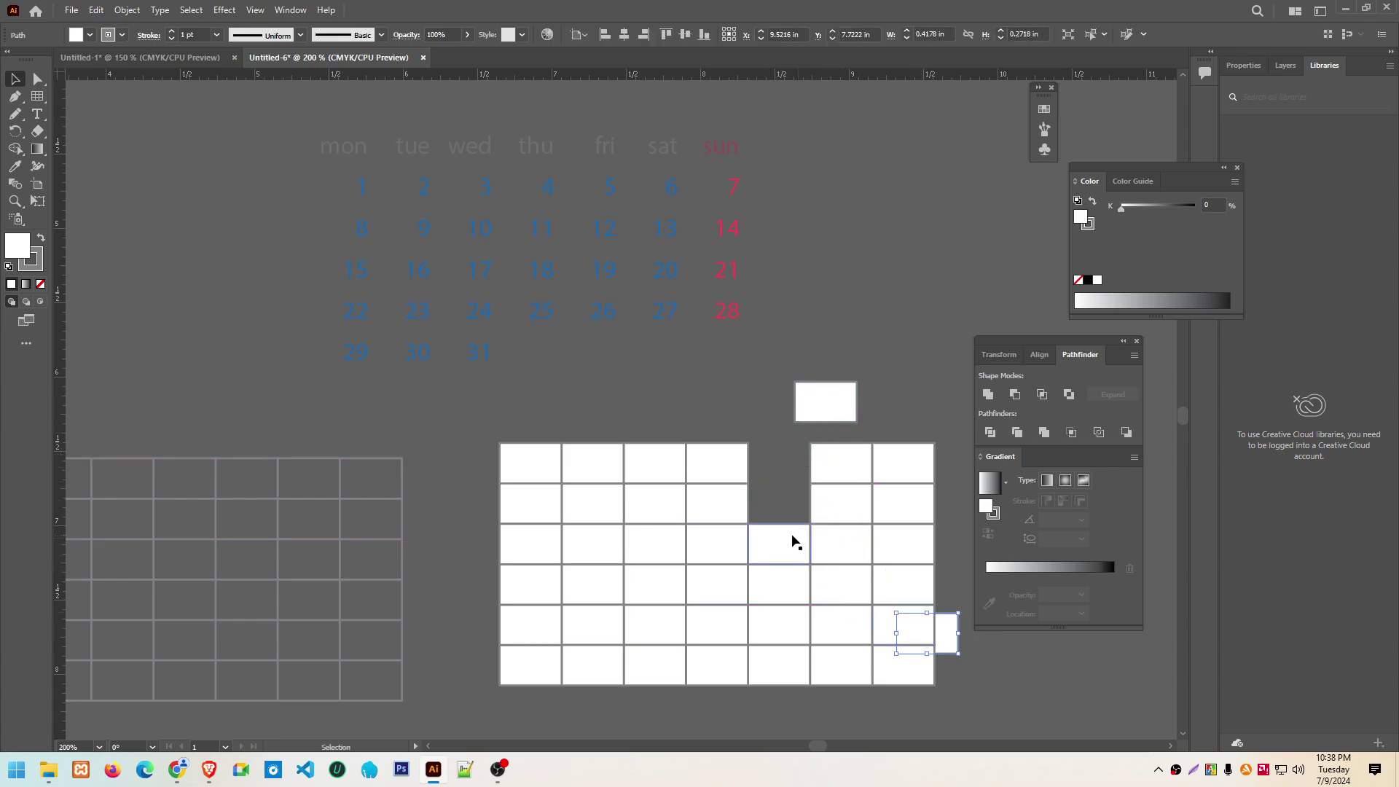
pyautogui.moveTo(795, 544); pyautogui.dragTo(872, 375)
pyautogui.moveTo(703, 469); pyautogui.dragTo(612, 444)
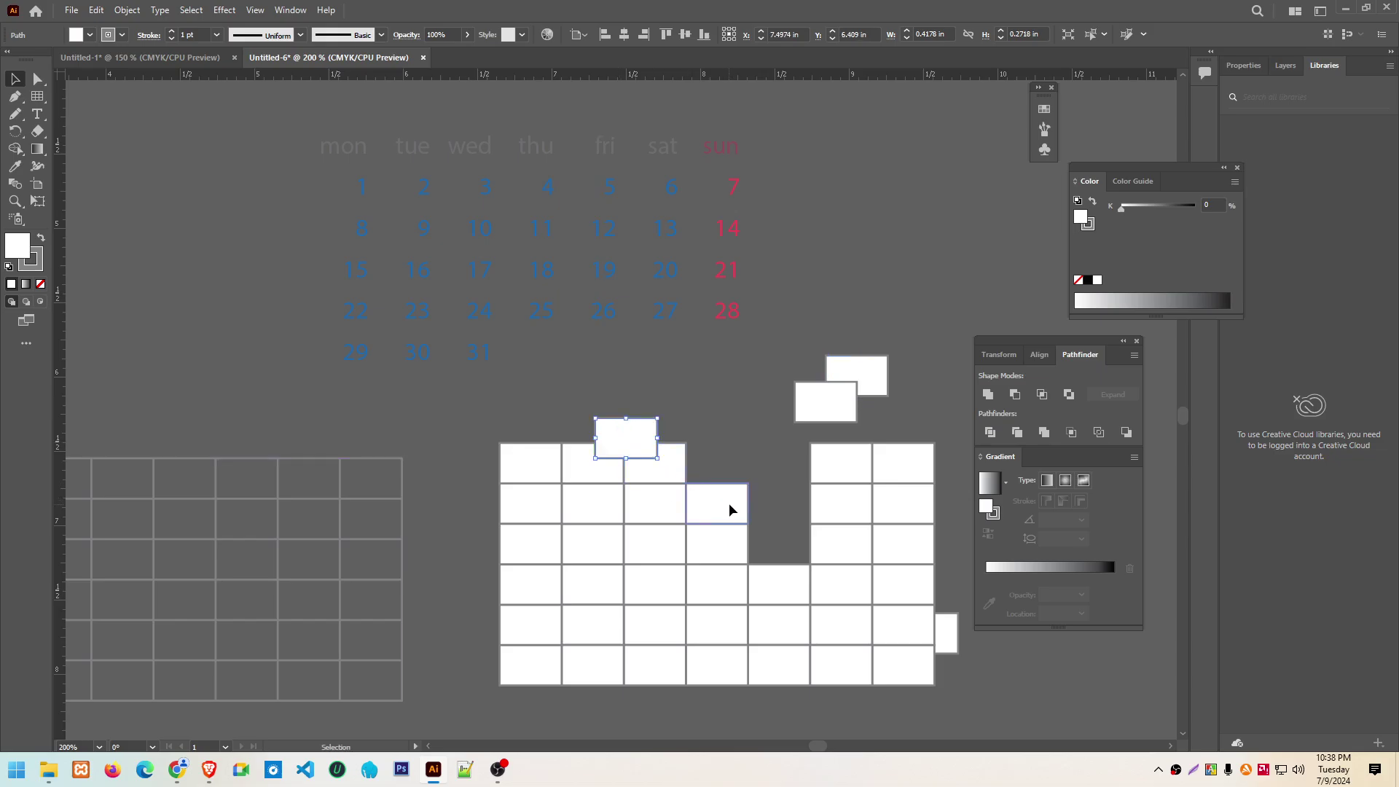
pyautogui.moveTo(731, 510); pyautogui.dragTo(919, 440)
pyautogui.moveTo(728, 584); pyautogui.dragTo(740, 614)
pyautogui.moveTo(646, 604); pyautogui.dragTo(598, 636)
pyautogui.moveTo(580, 589); pyautogui.dragTo(610, 633)
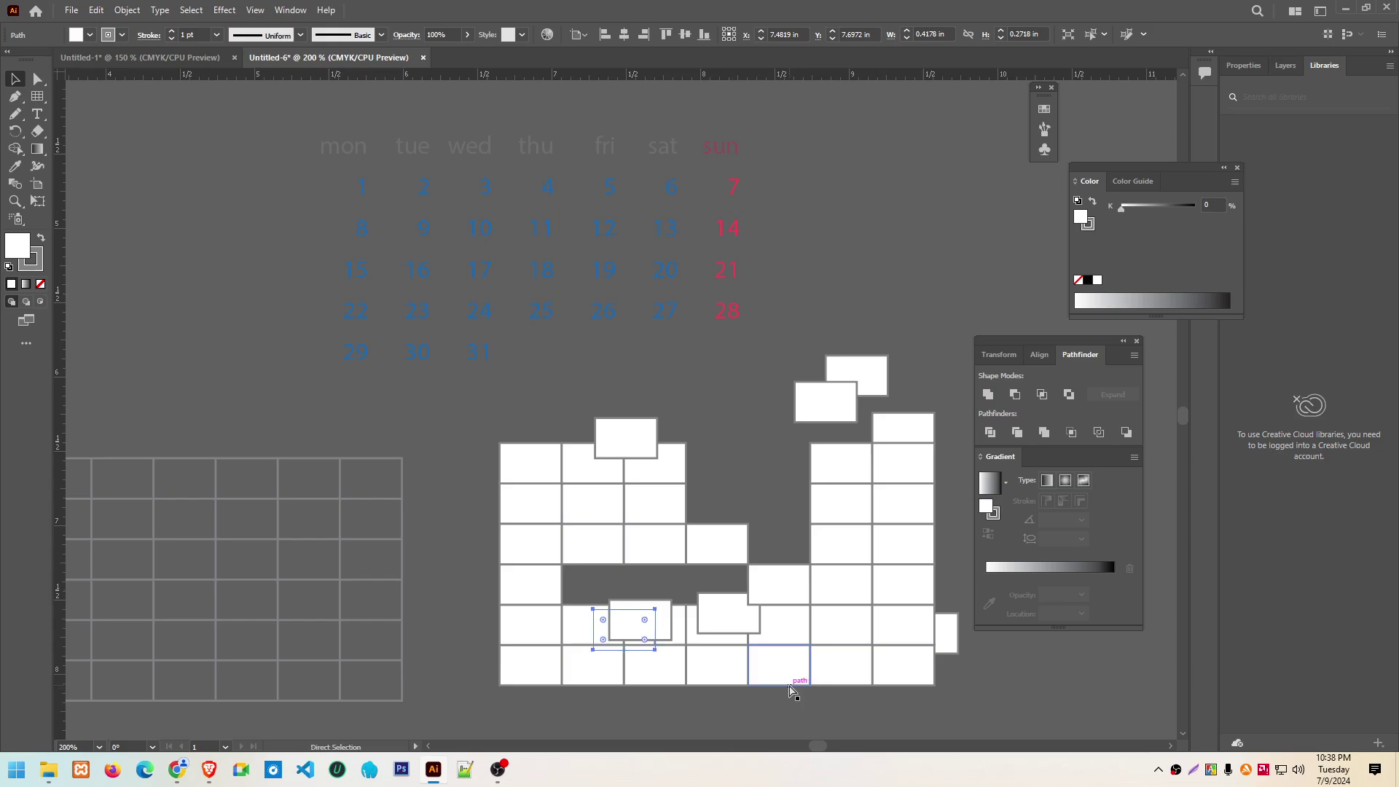
pyautogui.hotkey('ctrl', 'z')
pyautogui.hotkey('ctrl', 'z')
pyautogui.hotkey('ctrl', 'z')
pyautogui.hotkey('ctrl', 'z')
pyautogui.hotkey('ctrl', 'z')
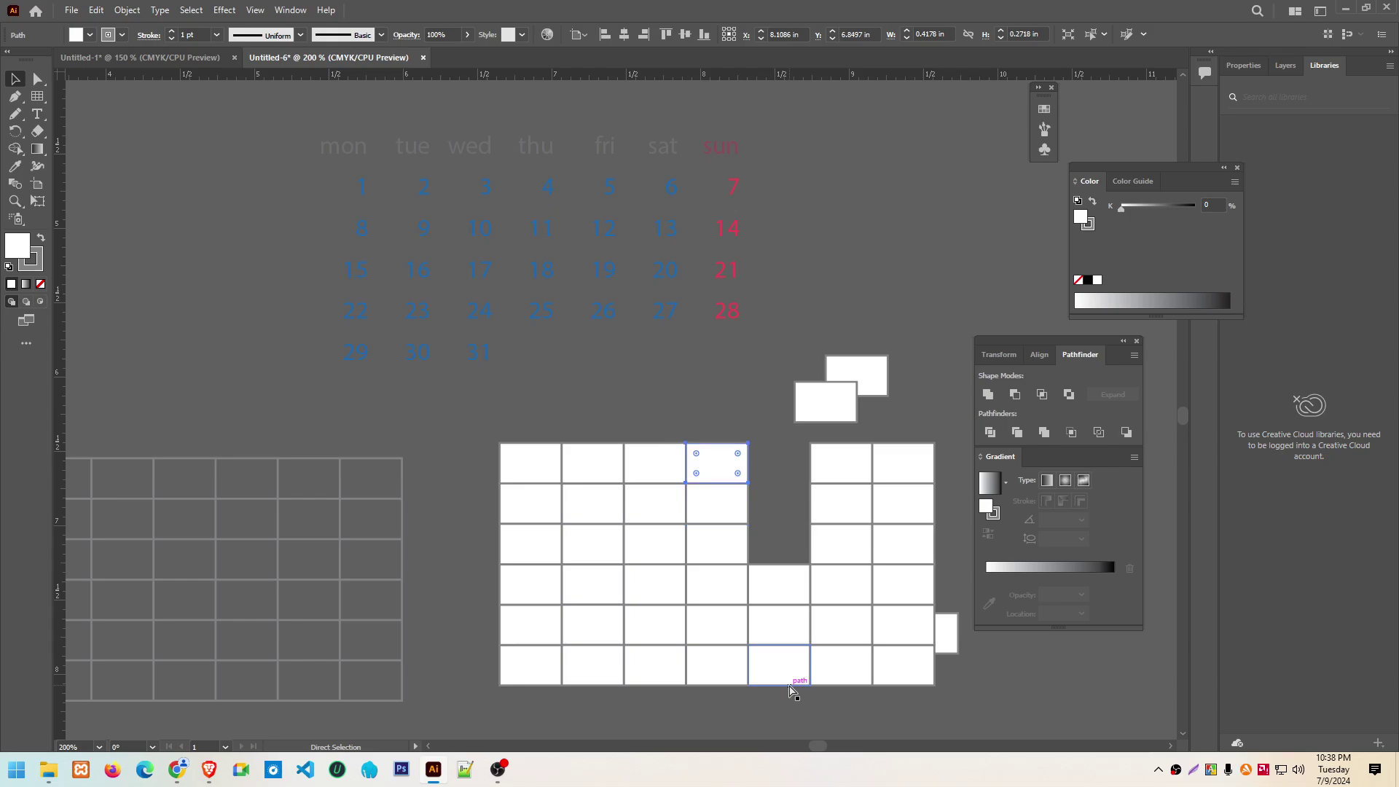
pyautogui.hotkey('ctrl', 'z')
pyautogui.hotkey('ctrl', 'z')
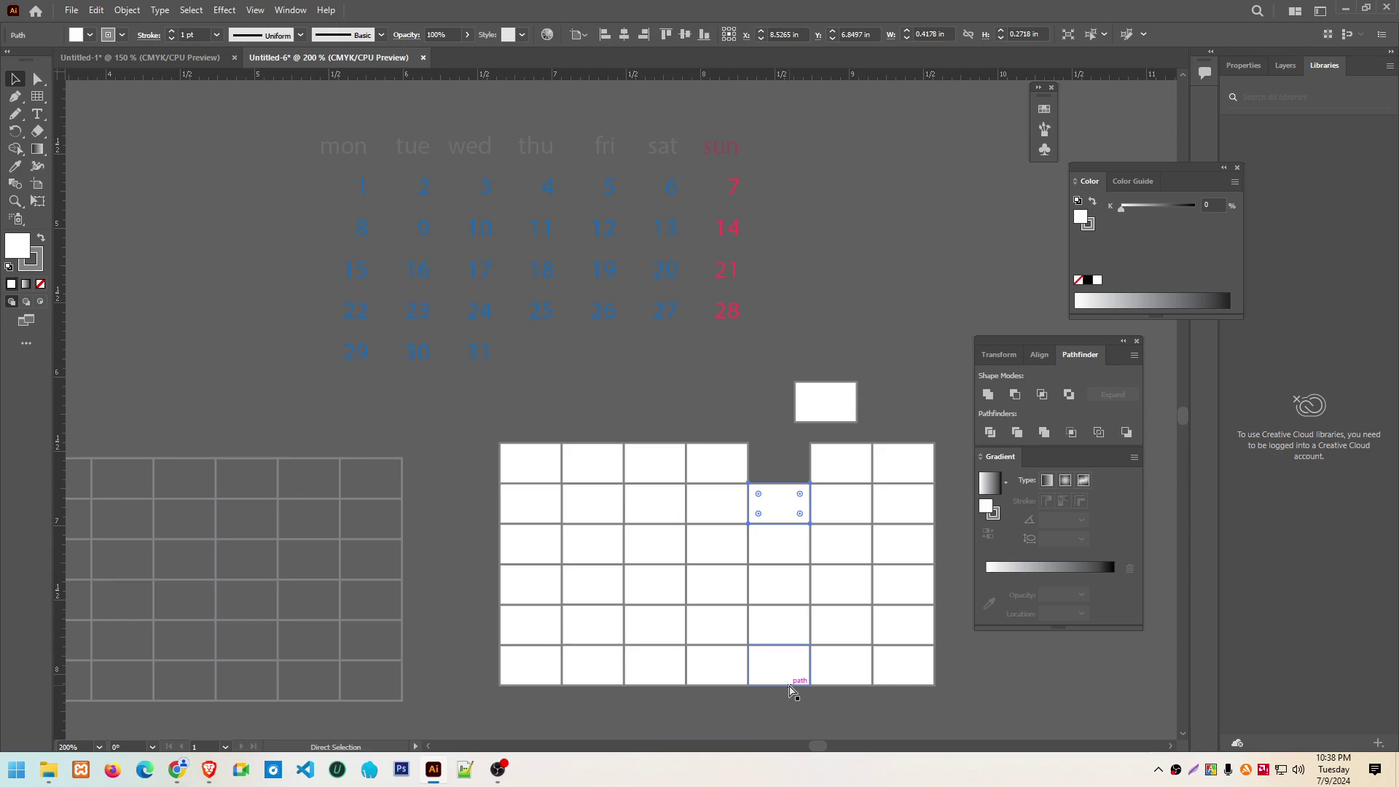
pyautogui.hotkey('ctrl', 'z')
pyautogui.press('v')
pyautogui.moveTo(787, 495)
pyautogui.mouseDown()
pyautogui.moveTo(803, 506)
pyautogui.moveTo(855, 457)
pyautogui.moveTo(837, 515)
pyautogui.mouseUp()
pyautogui.press('a')
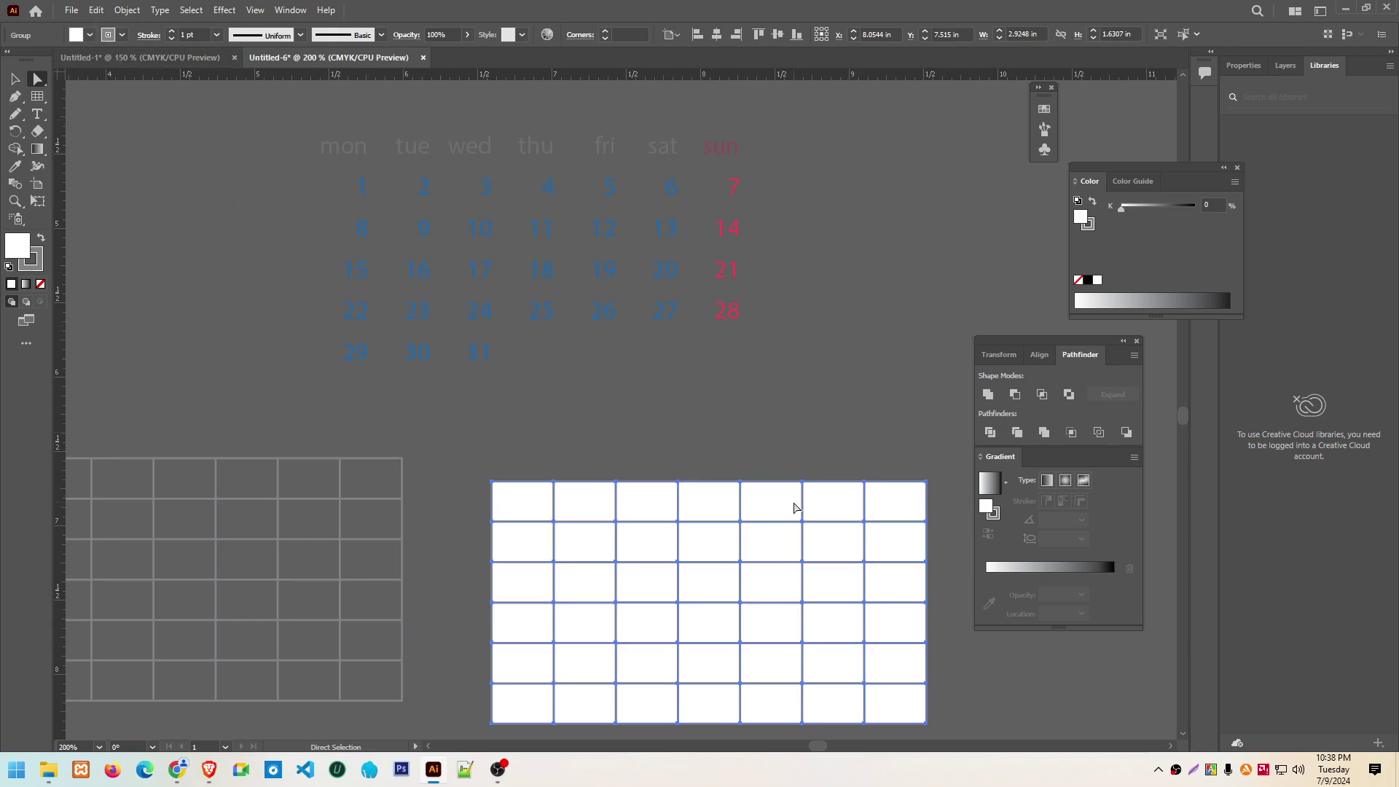
pyautogui.moveTo(756, 495); pyautogui.dragTo(776, 464)
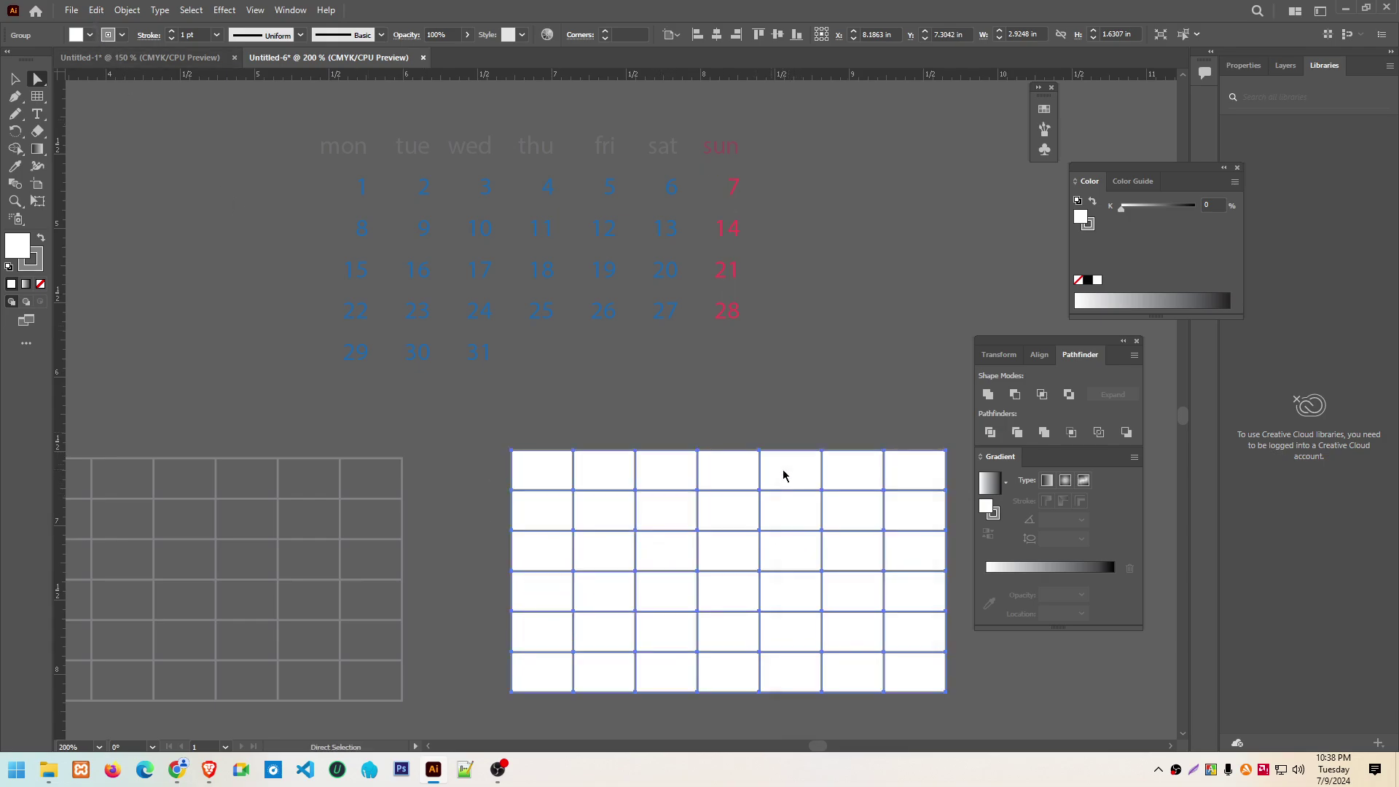
pyautogui.rightClick(782, 479)
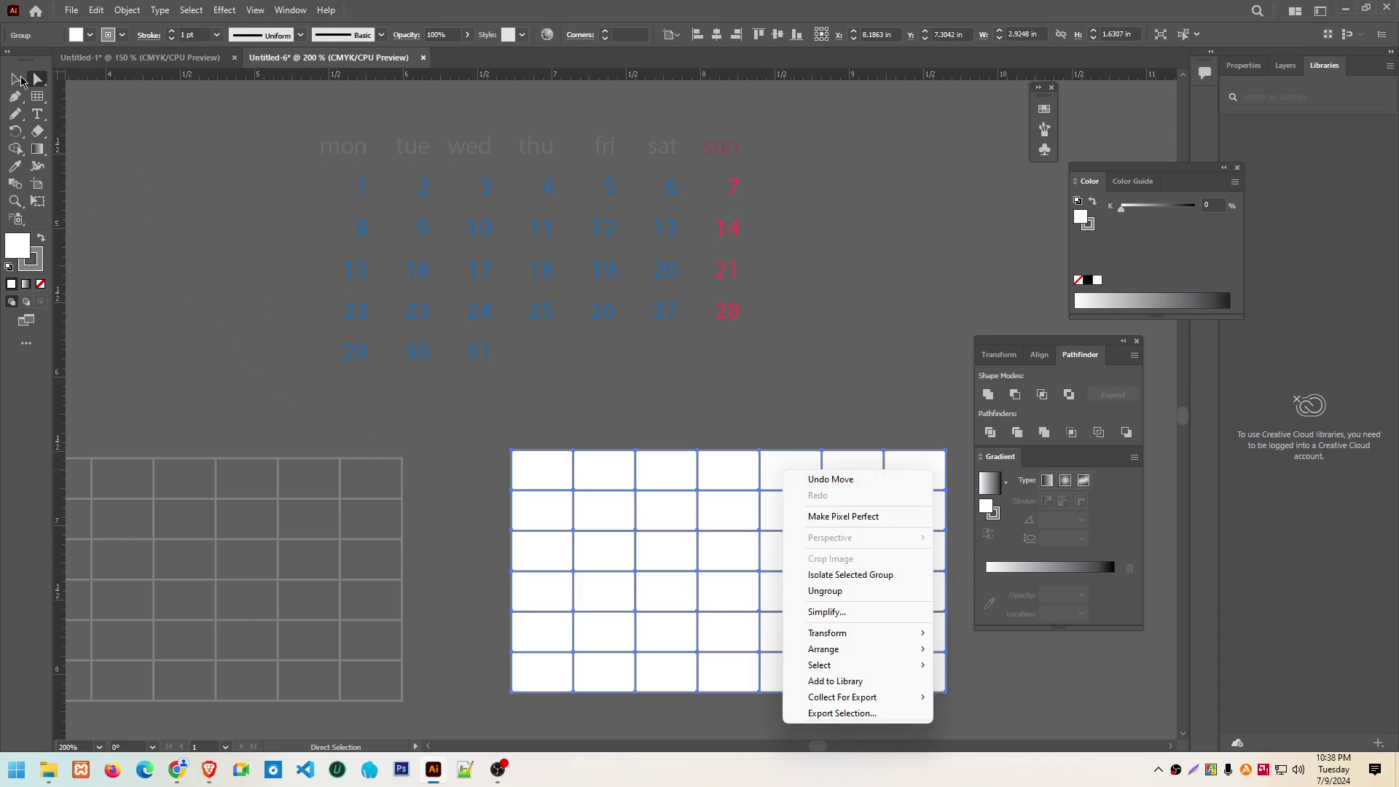
pyautogui.click(20, 79)
# Move the white grid over the July dates and send it to back behind the text
pyautogui.moveTo(682, 466); pyautogui.dragTo(477, 151)
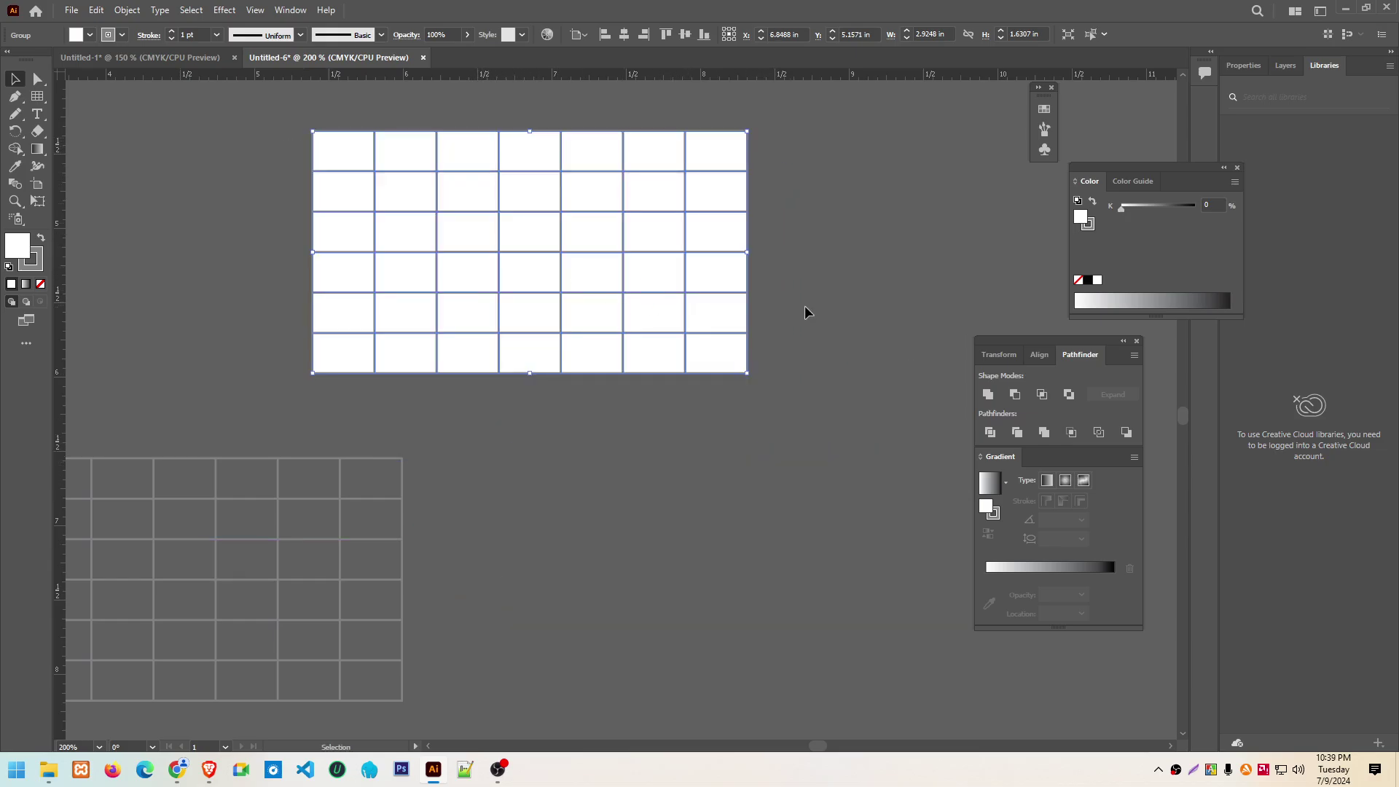
pyautogui.rightClick(726, 359)
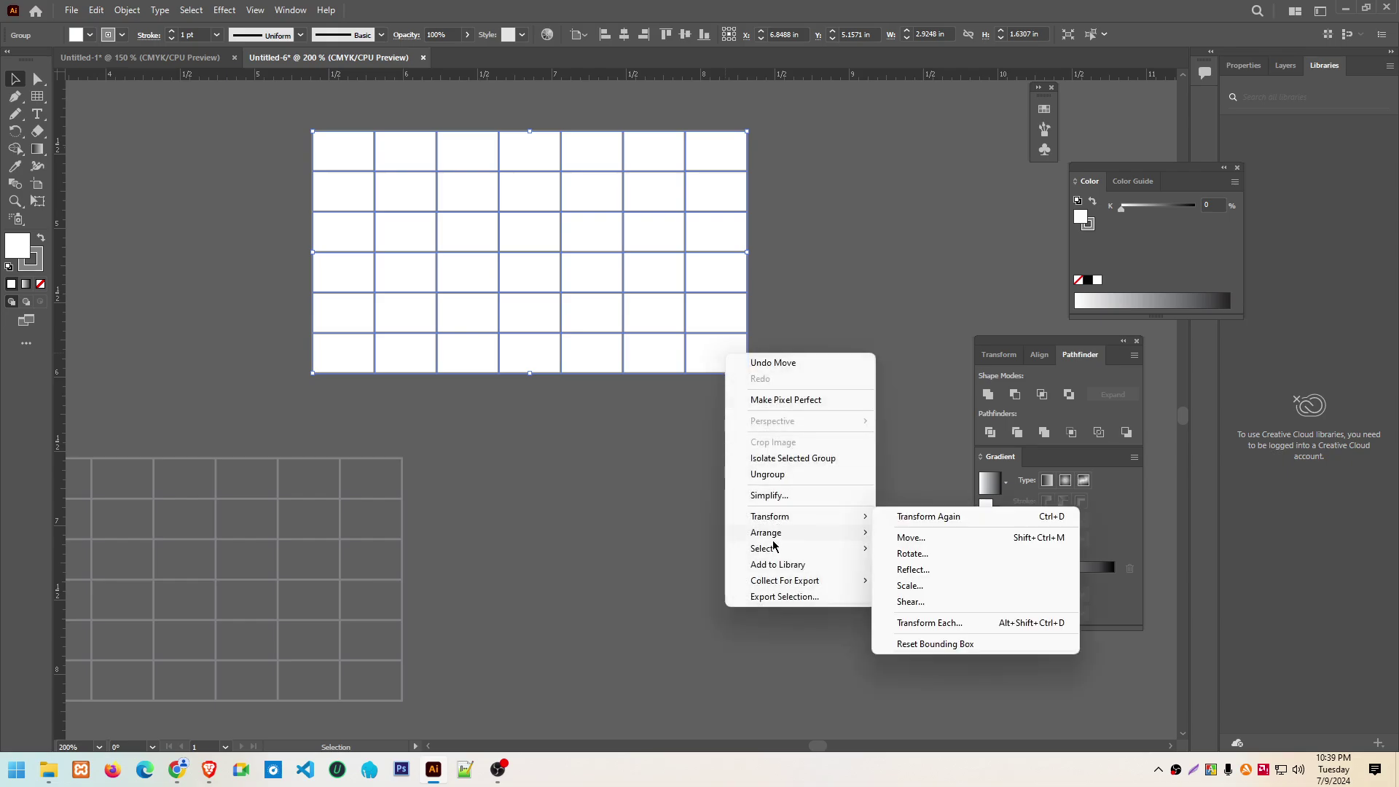
pyautogui.moveTo(767, 532)
pyautogui.click(928, 583)
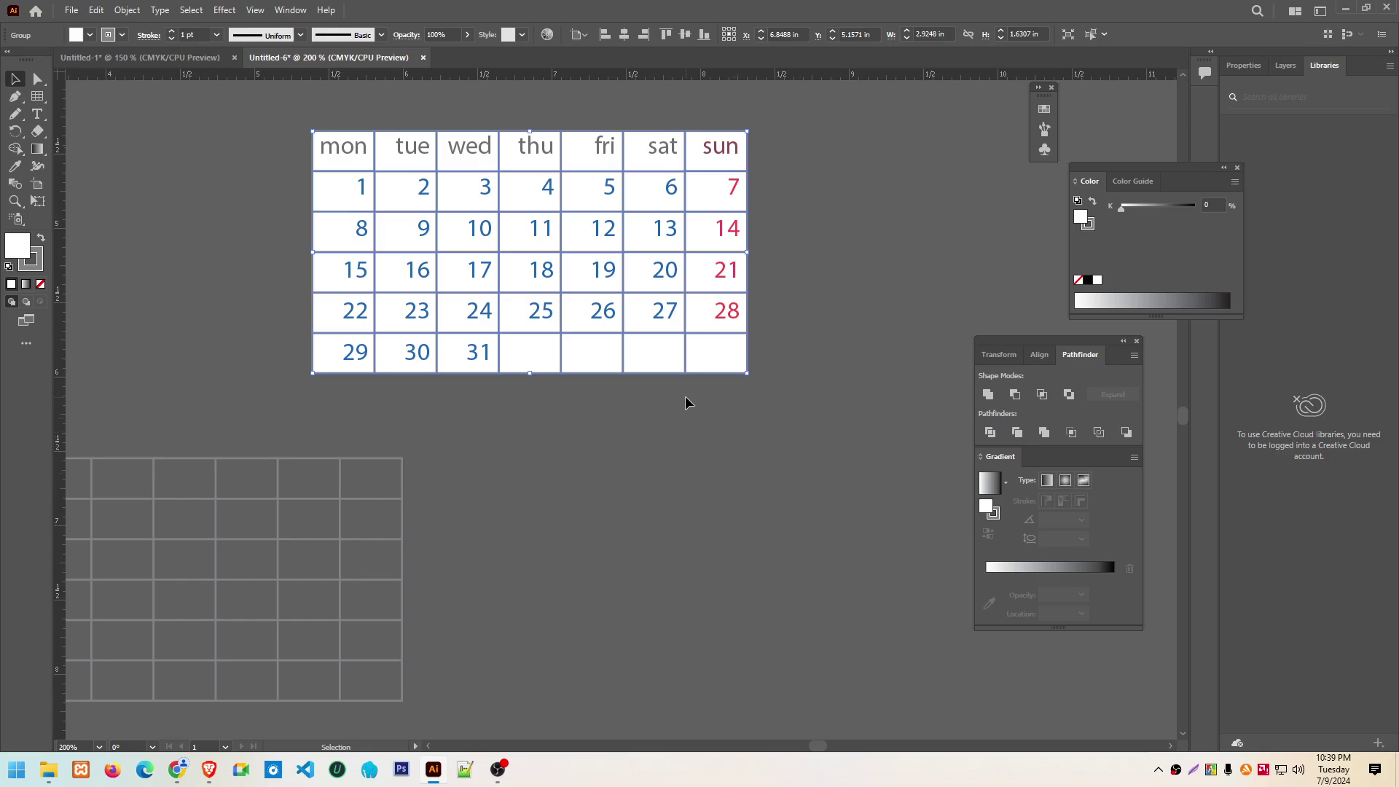
pyautogui.click(718, 475)
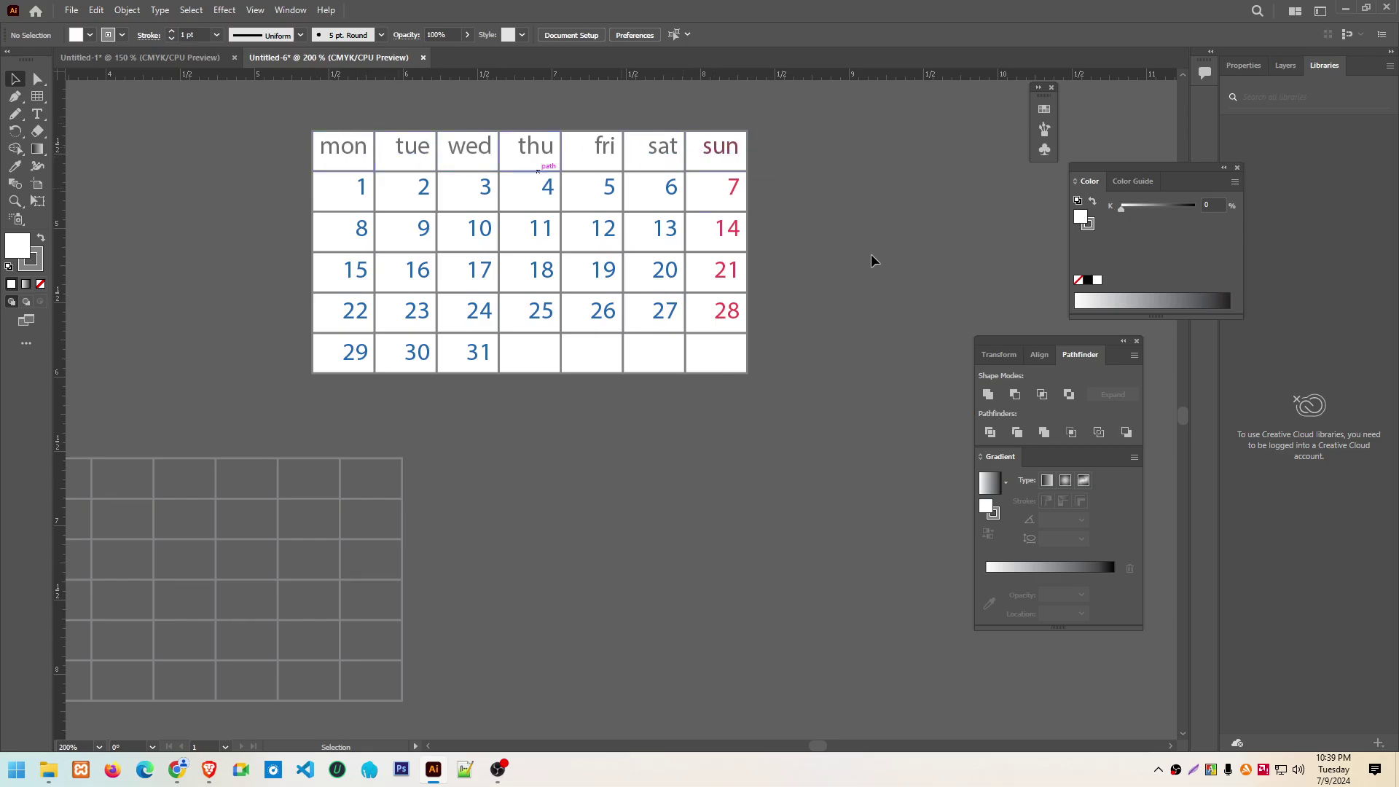
# Nudge the calendar table into alignment and select the whole table
pyautogui.scroll(1, 745, 426)
pyautogui.scroll(1, 745, 426)
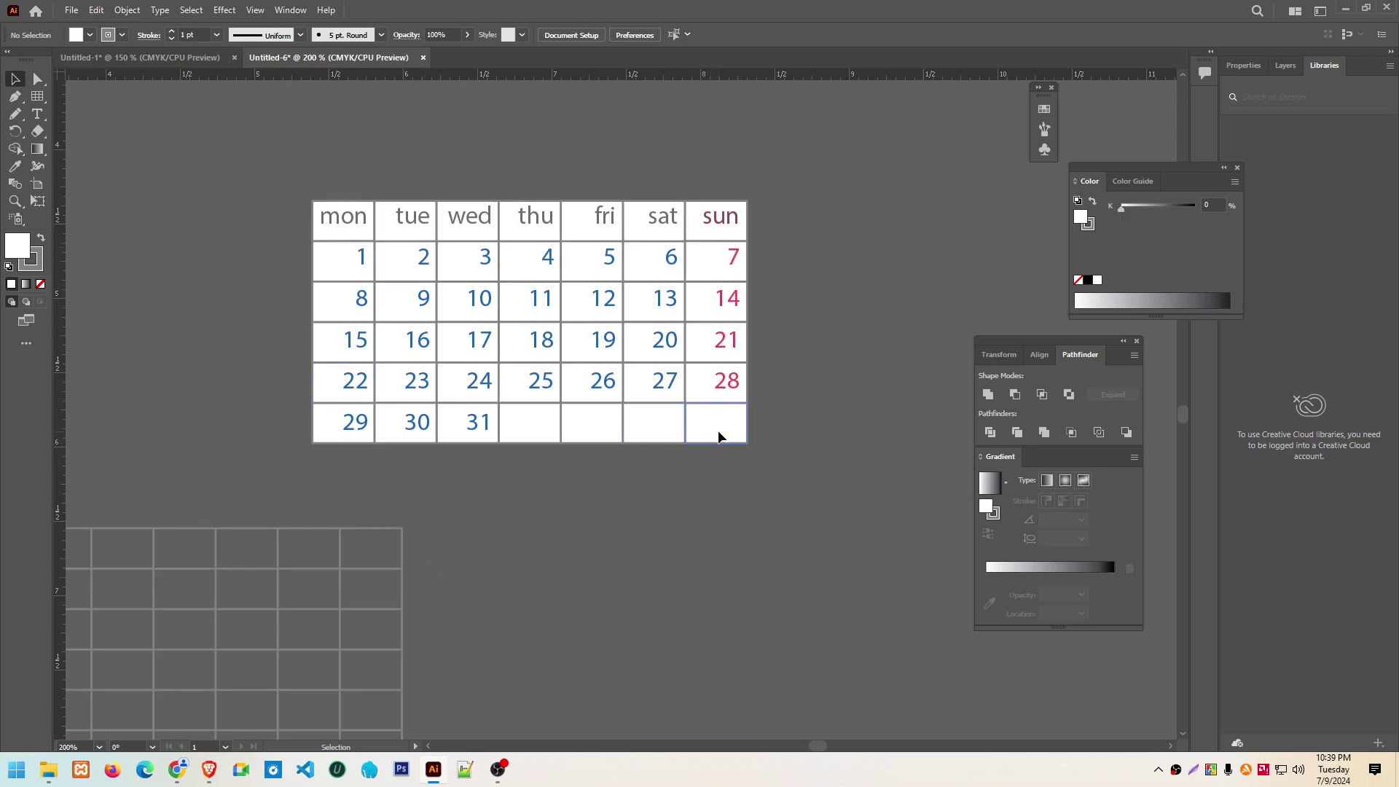
pyautogui.moveTo(718, 437); pyautogui.dragTo(715, 431)
pyautogui.press('Down')
pyautogui.press('Down')
pyautogui.press('Down')
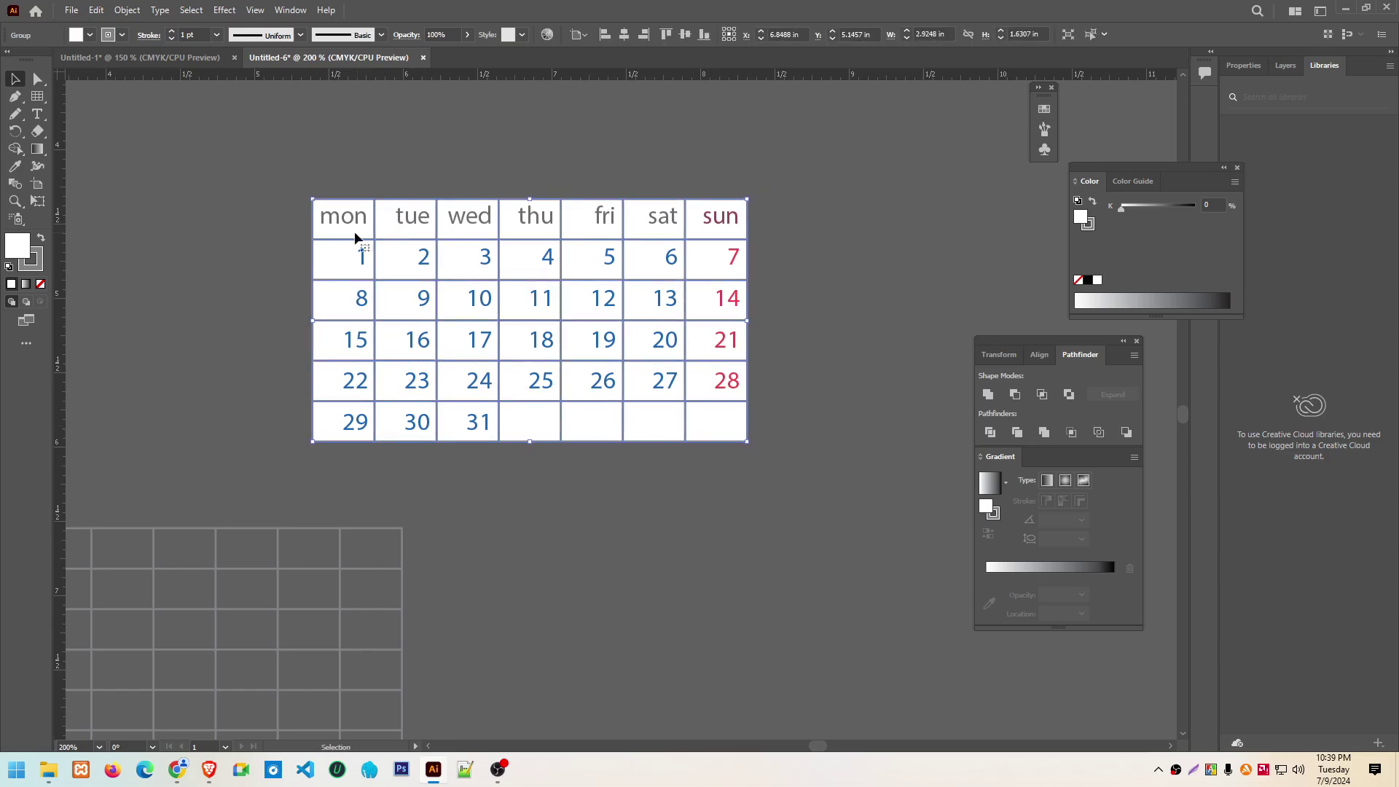
pyautogui.moveTo(255, 172); pyautogui.dragTo(756, 485)
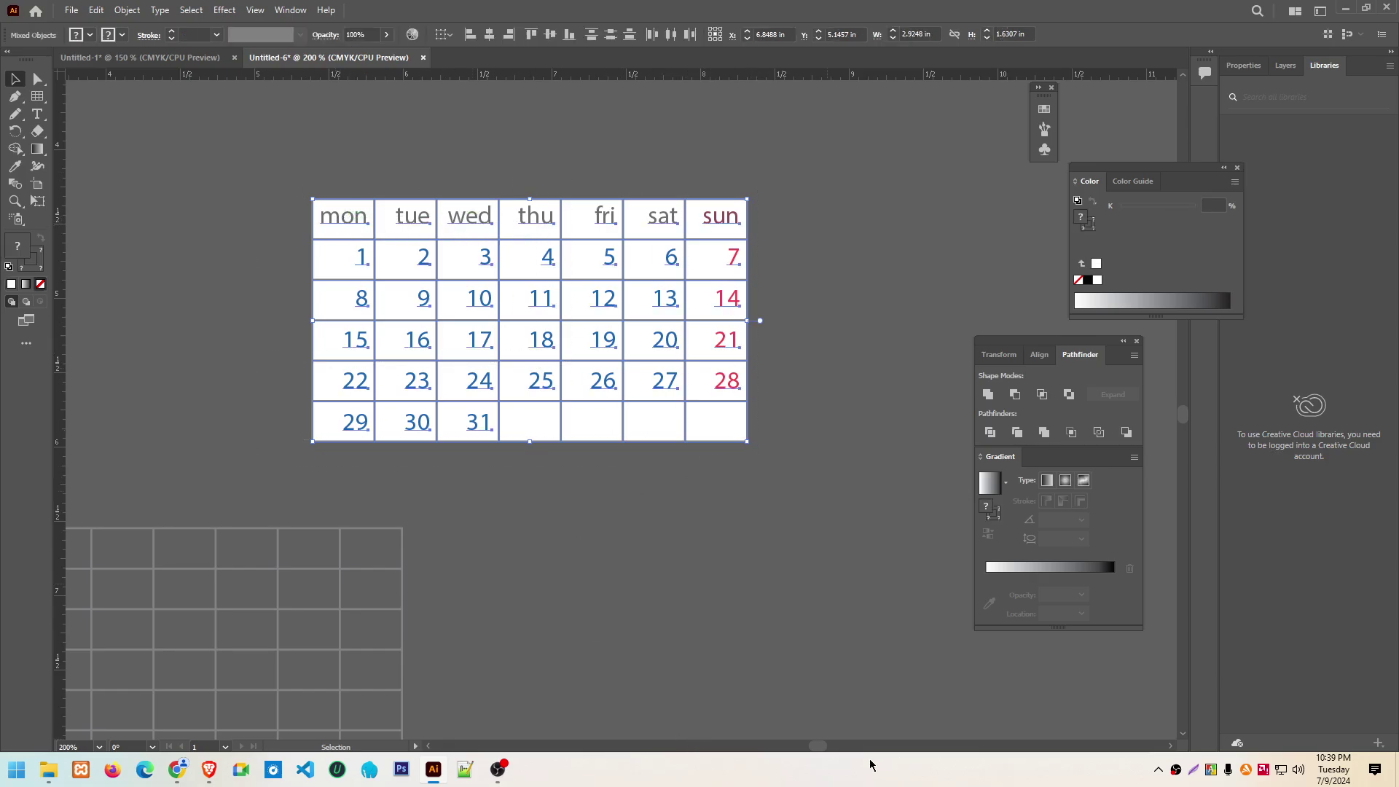
pyautogui.moveTo(818, 746); pyautogui.dragTo(796, 756)
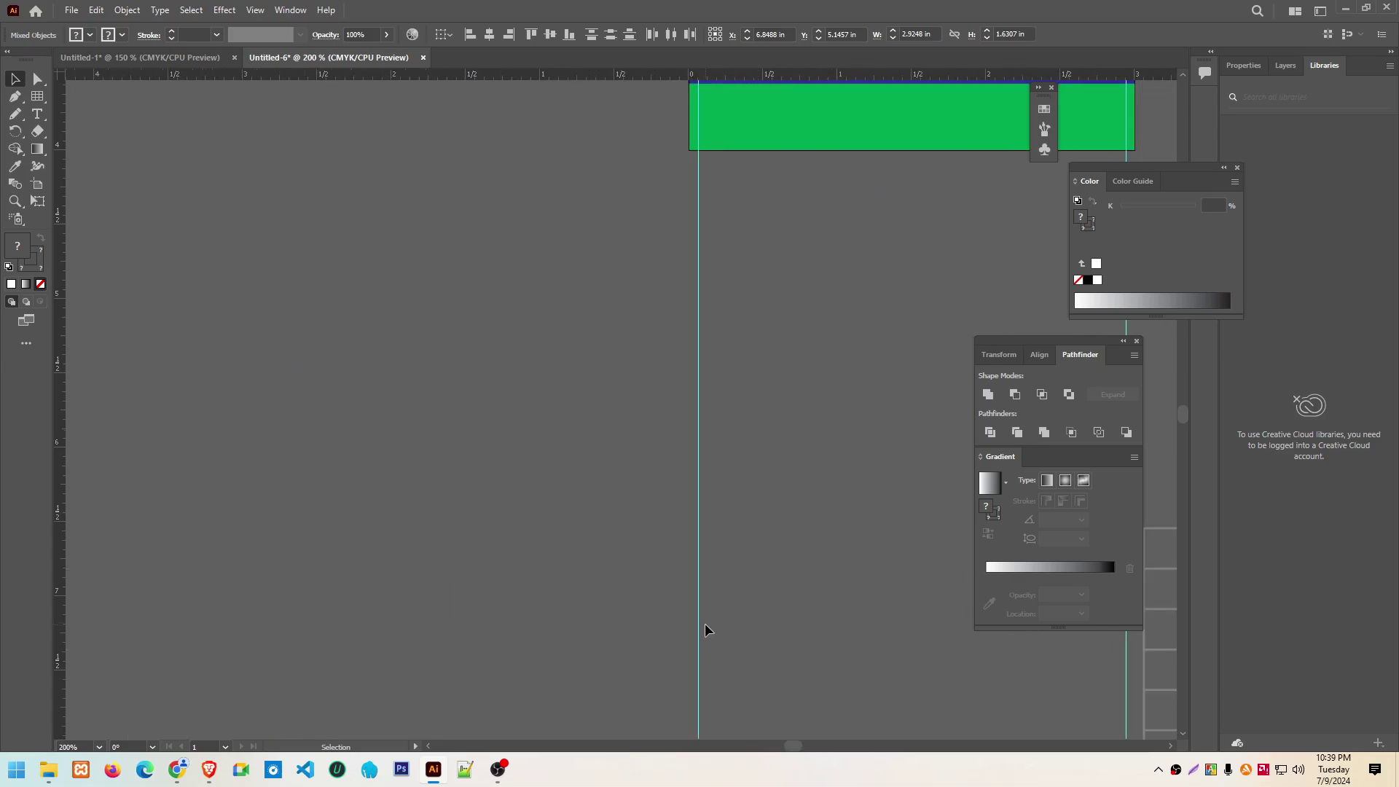
# Move the blue rectangle off the artboard to the left
pyautogui.scroll(-3, 713, 627)
pyautogui.scroll(1, 818, 523)
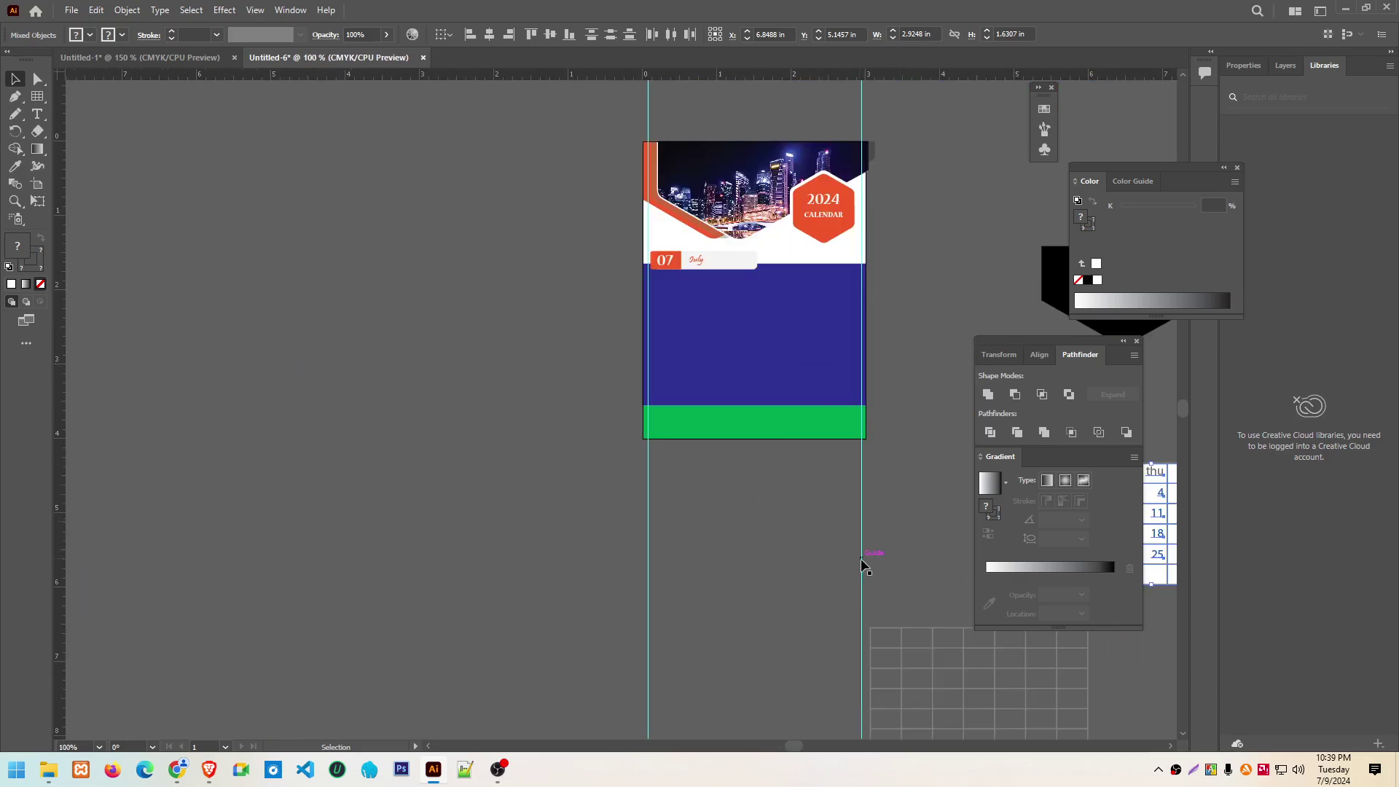
pyautogui.moveTo(1042, 341); pyautogui.dragTo(191, 386)
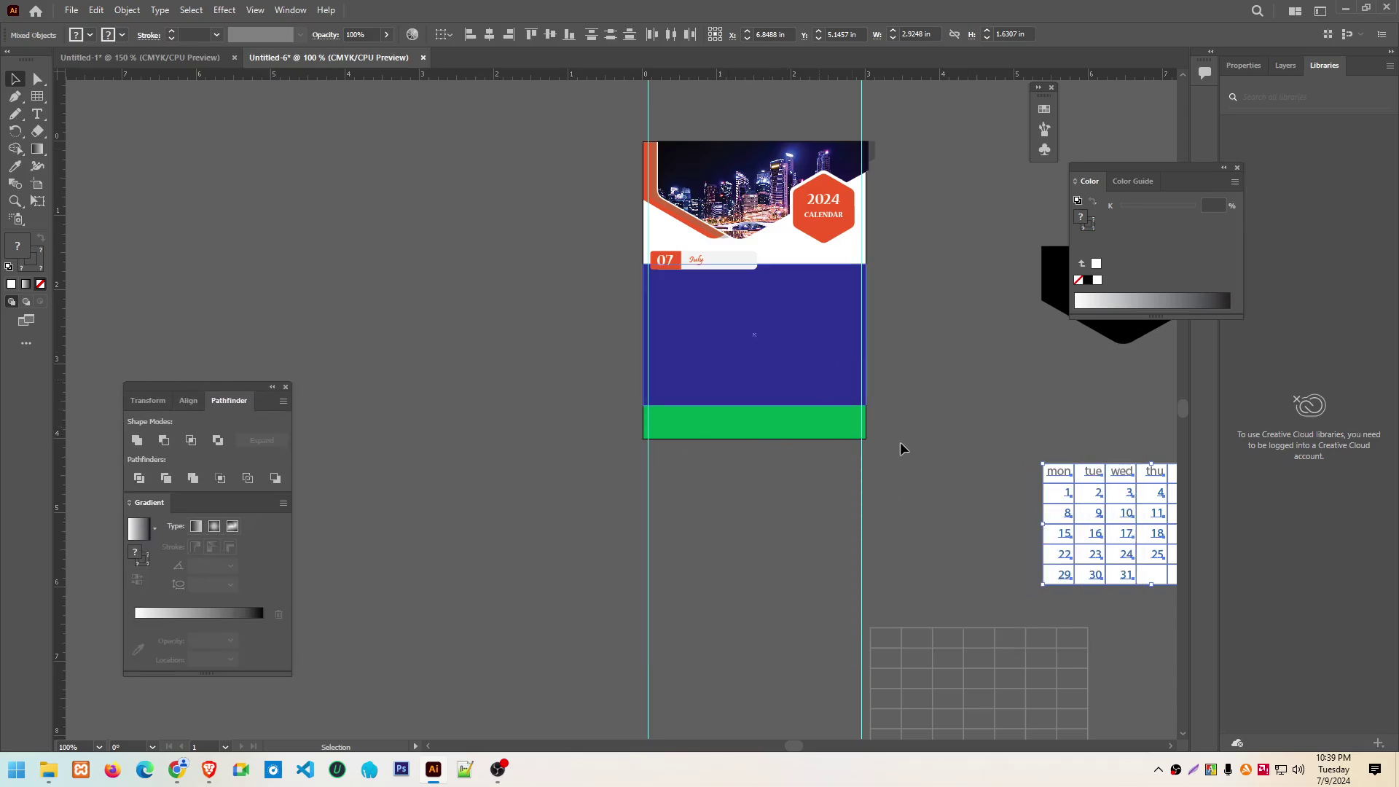
pyautogui.moveTo(821, 326); pyautogui.dragTo(388, 314)
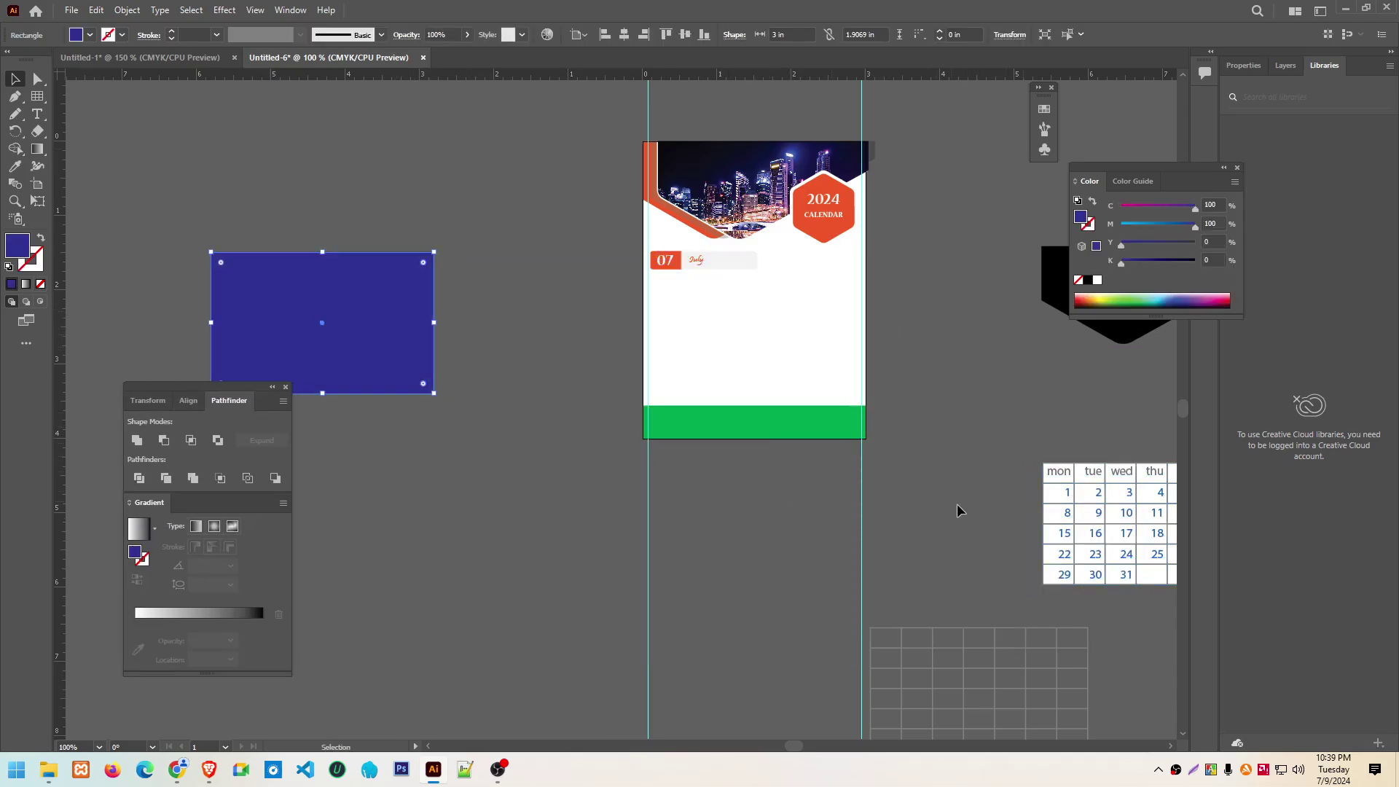
# Select all the calendar cells and dates and group them together
pyautogui.click(1126, 537)
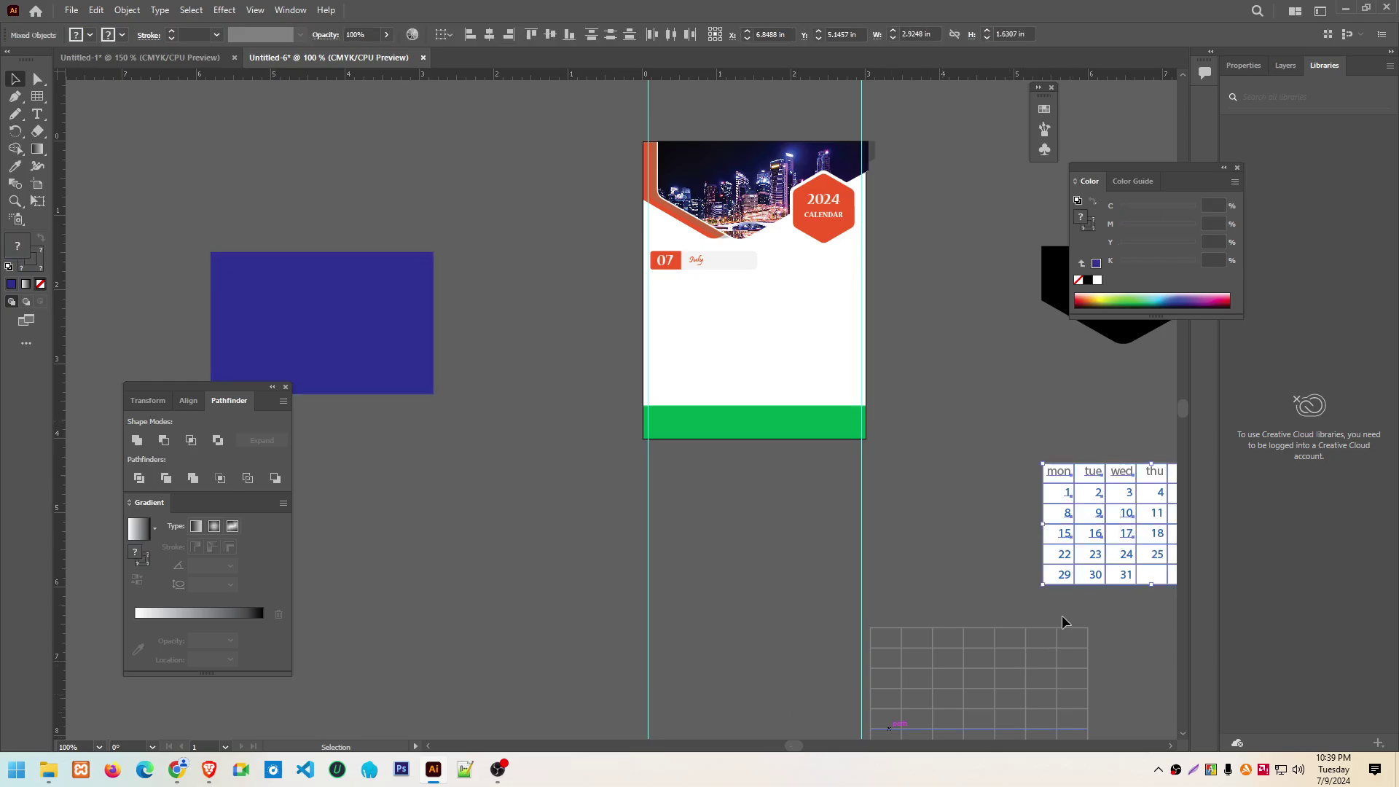
pyautogui.moveTo(795, 747); pyautogui.dragTo(809, 747)
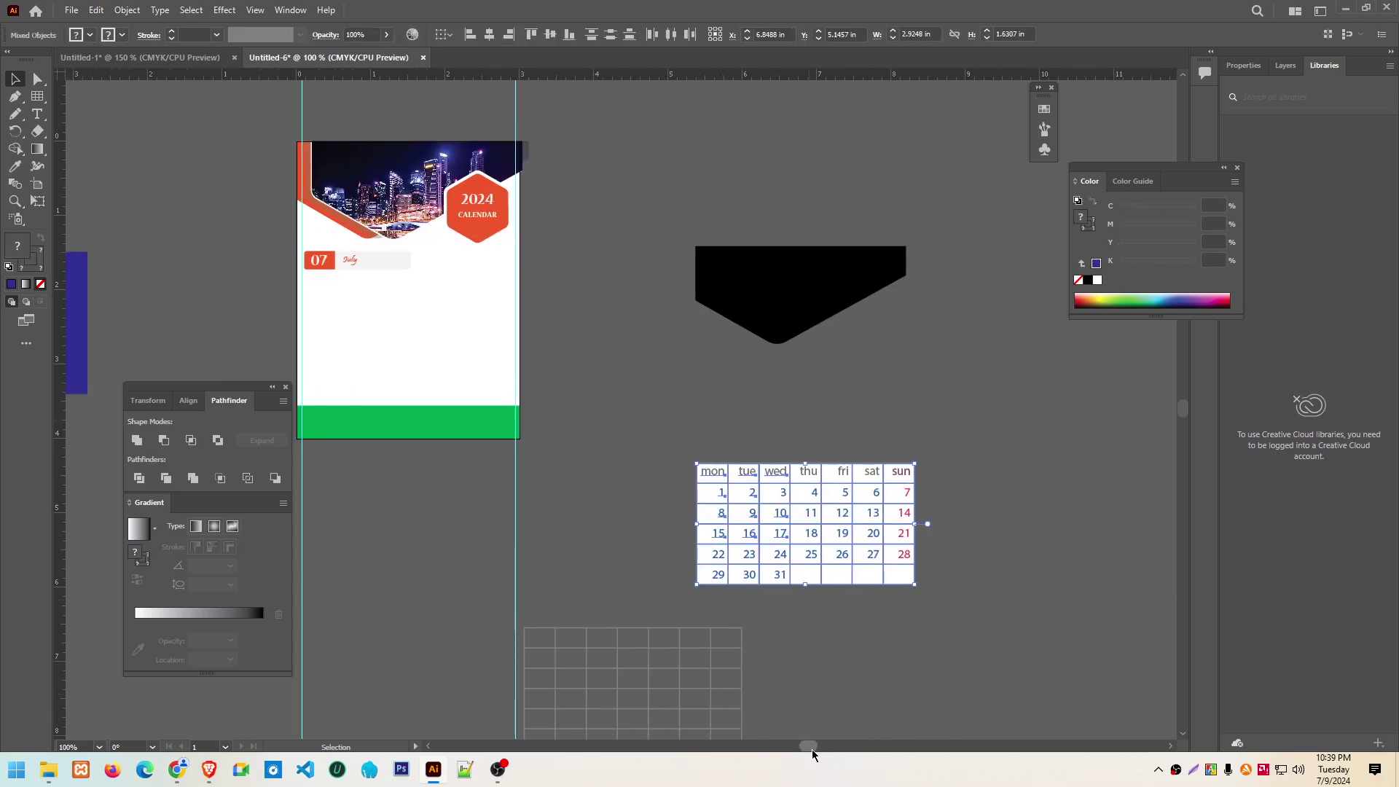
pyautogui.click(676, 423)
pyautogui.click(873, 509)
pyautogui.rightClick(842, 475)
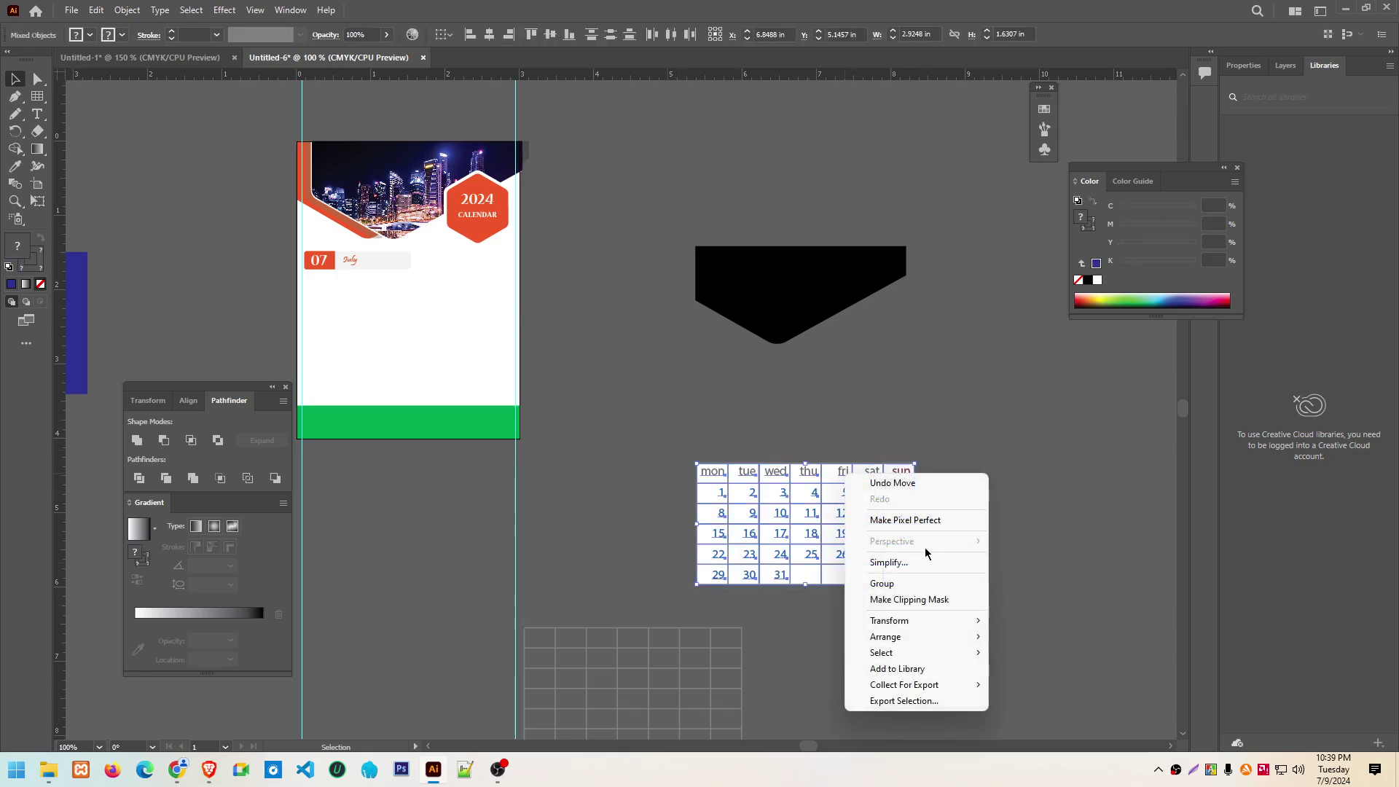
pyautogui.click(885, 587)
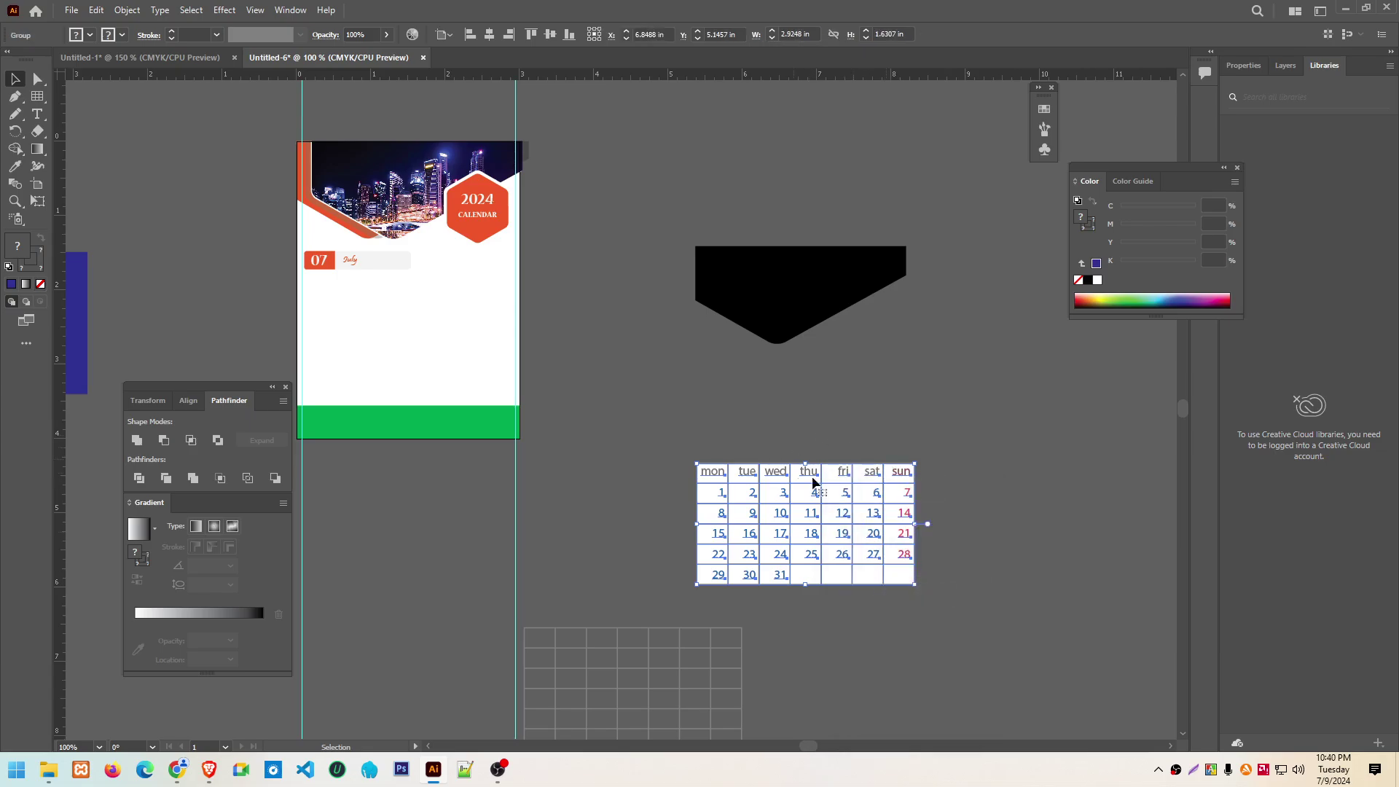
# Drag the grouped date table onto the page below the July label
pyautogui.click(976, 495)
pyautogui.moveTo(902, 477)
pyautogui.mouseDown()
pyautogui.moveTo(944, 433)
pyautogui.moveTo(774, 458)
pyautogui.moveTo(412, 292)
pyautogui.mouseUp()
pyautogui.click(589, 437)
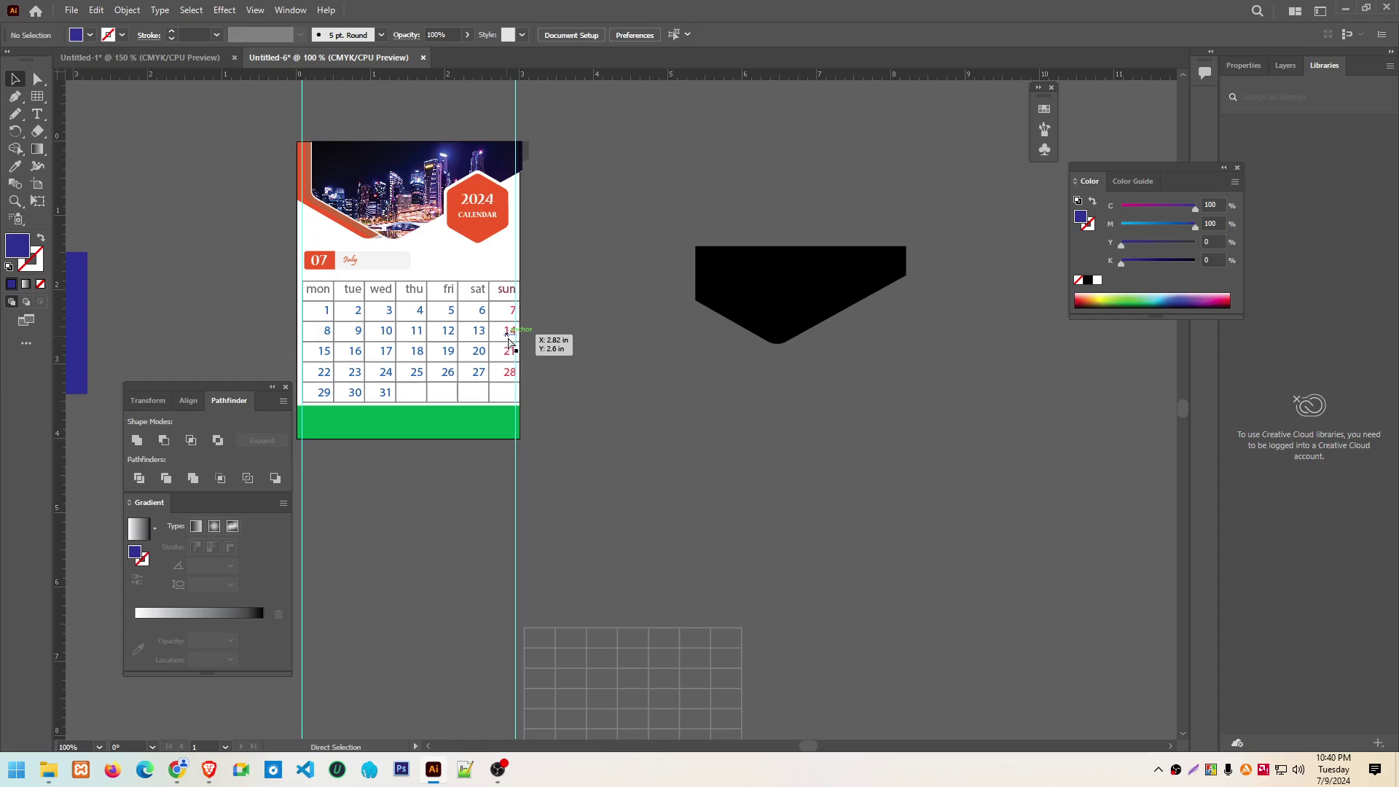
# Resize the calendar group to about 2.82×1.51 in so it spans the page width
pyautogui.hotkey('ctrl', 't')
pyautogui.click(1049, 204)
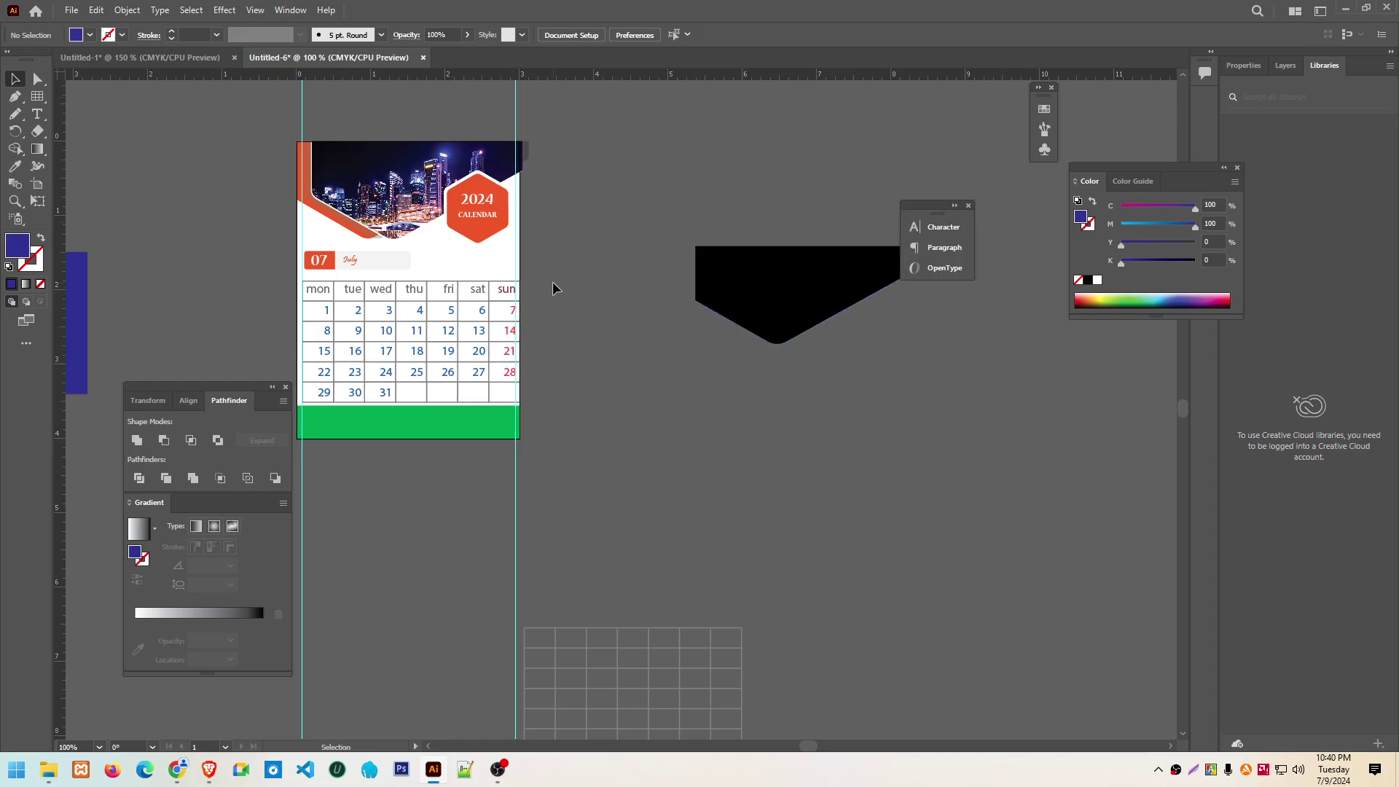
pyautogui.moveTo(552, 283); pyautogui.dragTo(457, 335)
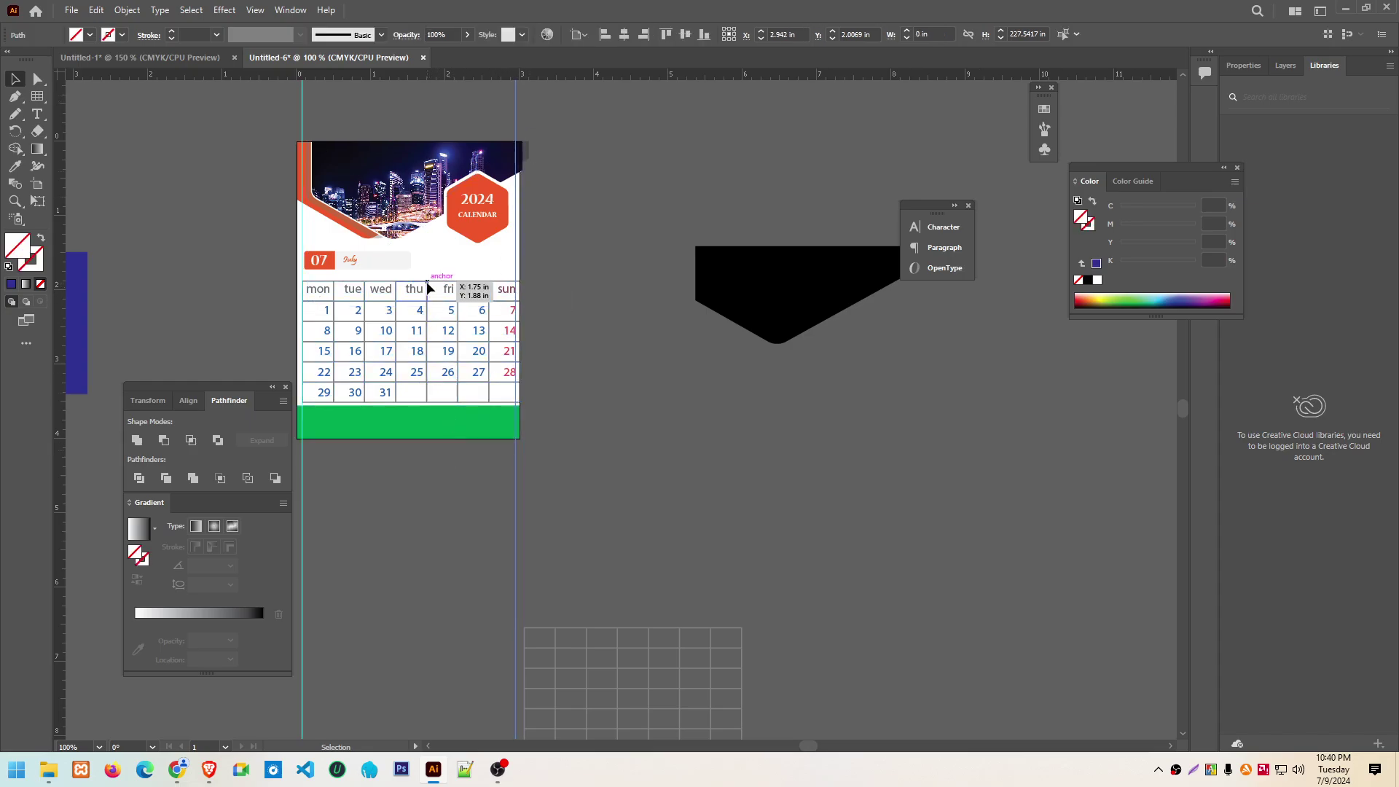
pyautogui.click(494, 392)
pyautogui.moveTo(519, 401); pyautogui.dragTo(489, 385)
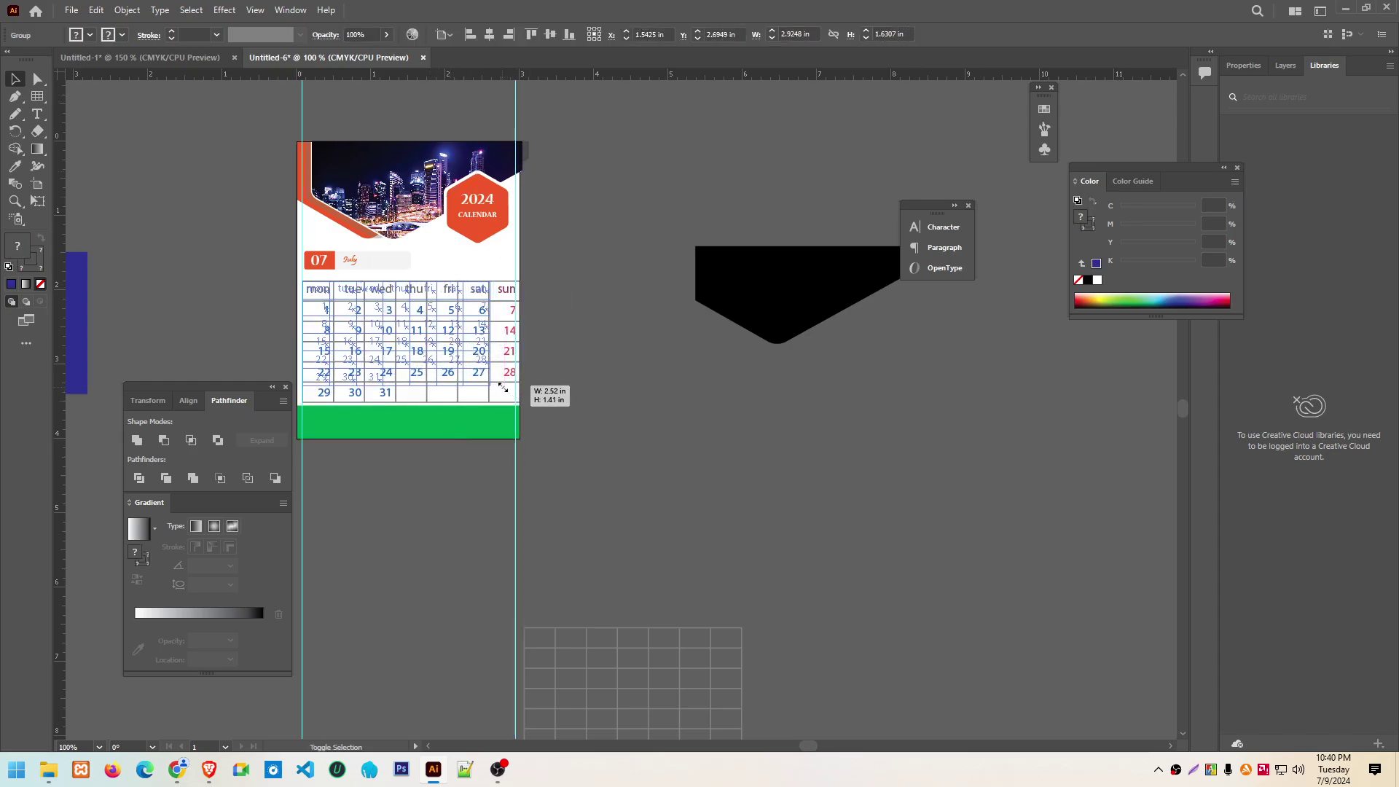
pyautogui.moveTo(438, 297); pyautogui.dragTo(446, 299)
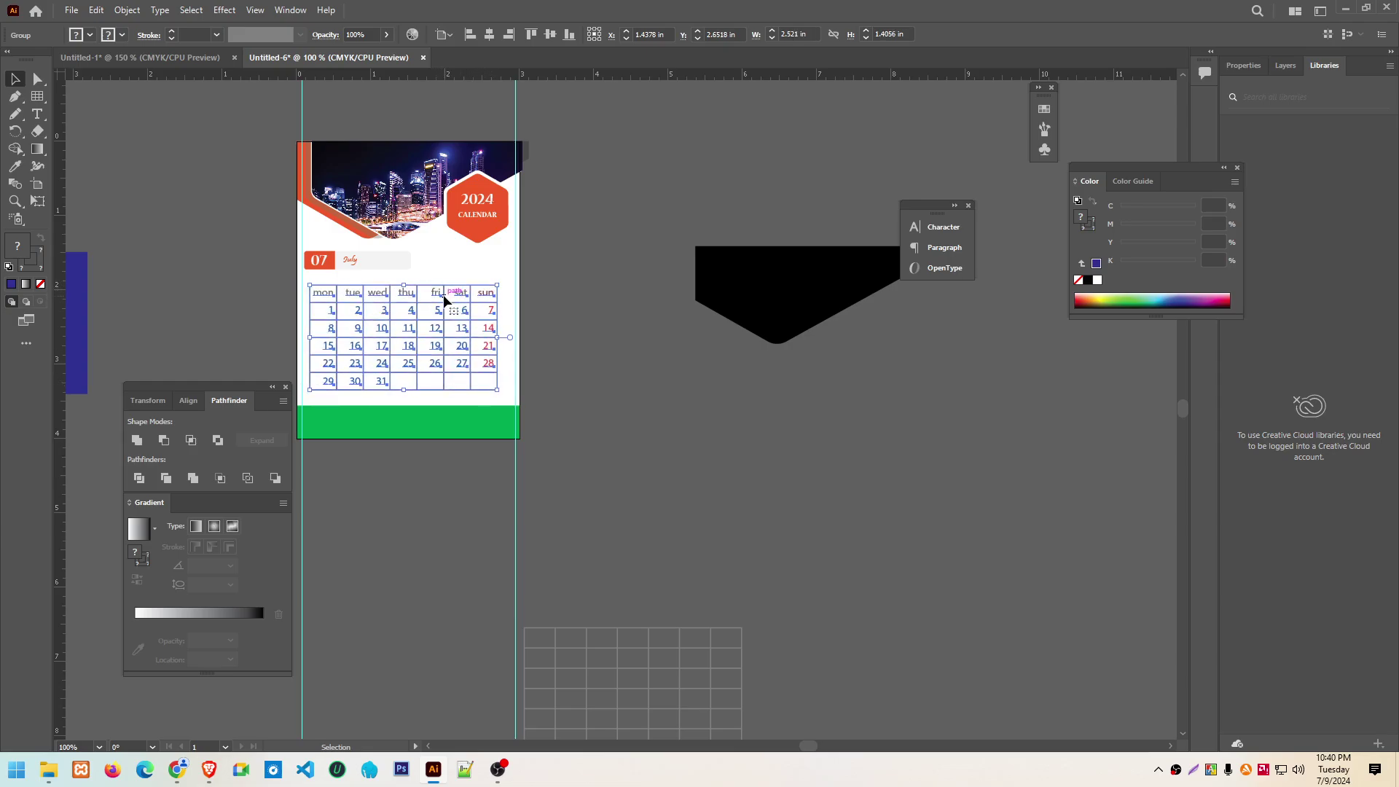
pyautogui.moveTo(445, 298); pyautogui.dragTo(440, 294)
pyautogui.moveTo(493, 382); pyautogui.dragTo(514, 391)
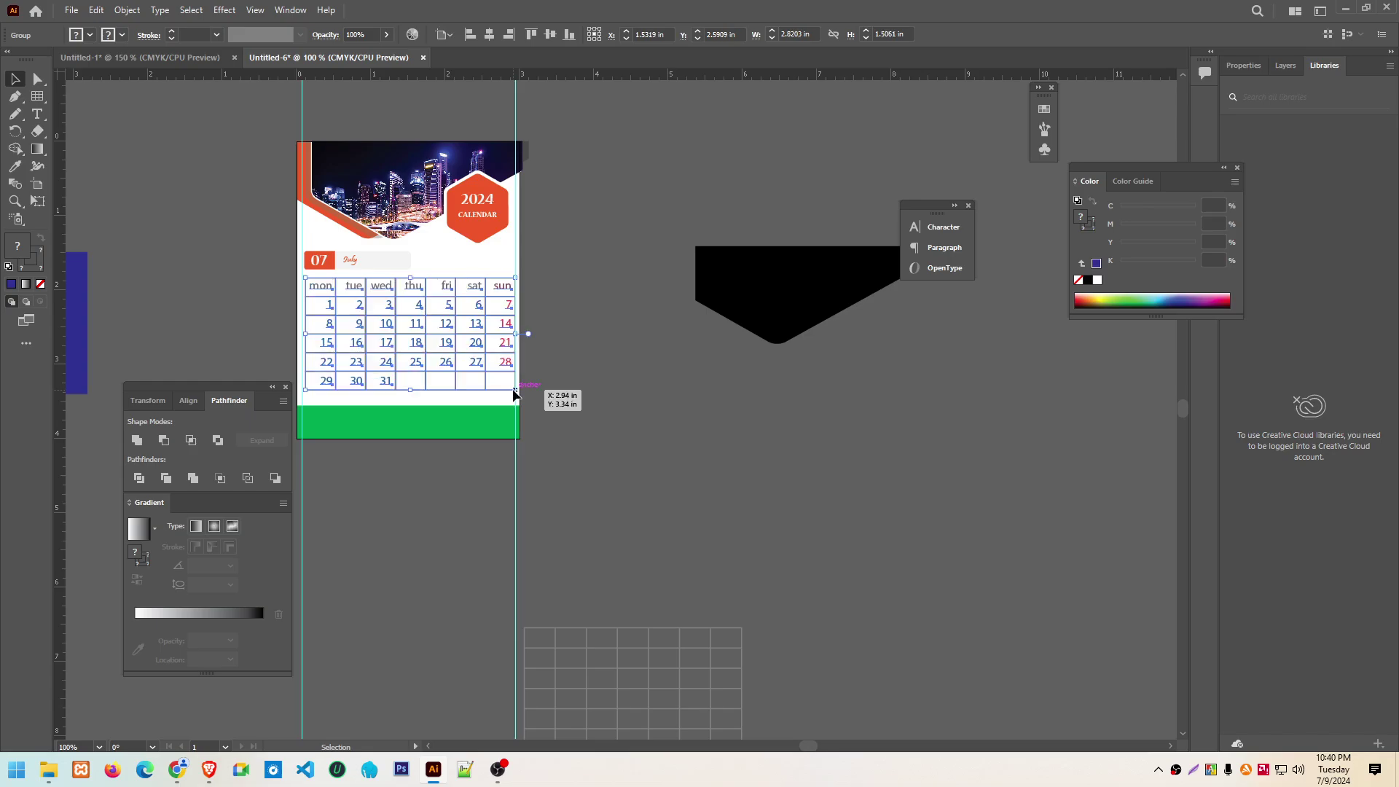
pyautogui.click(612, 372)
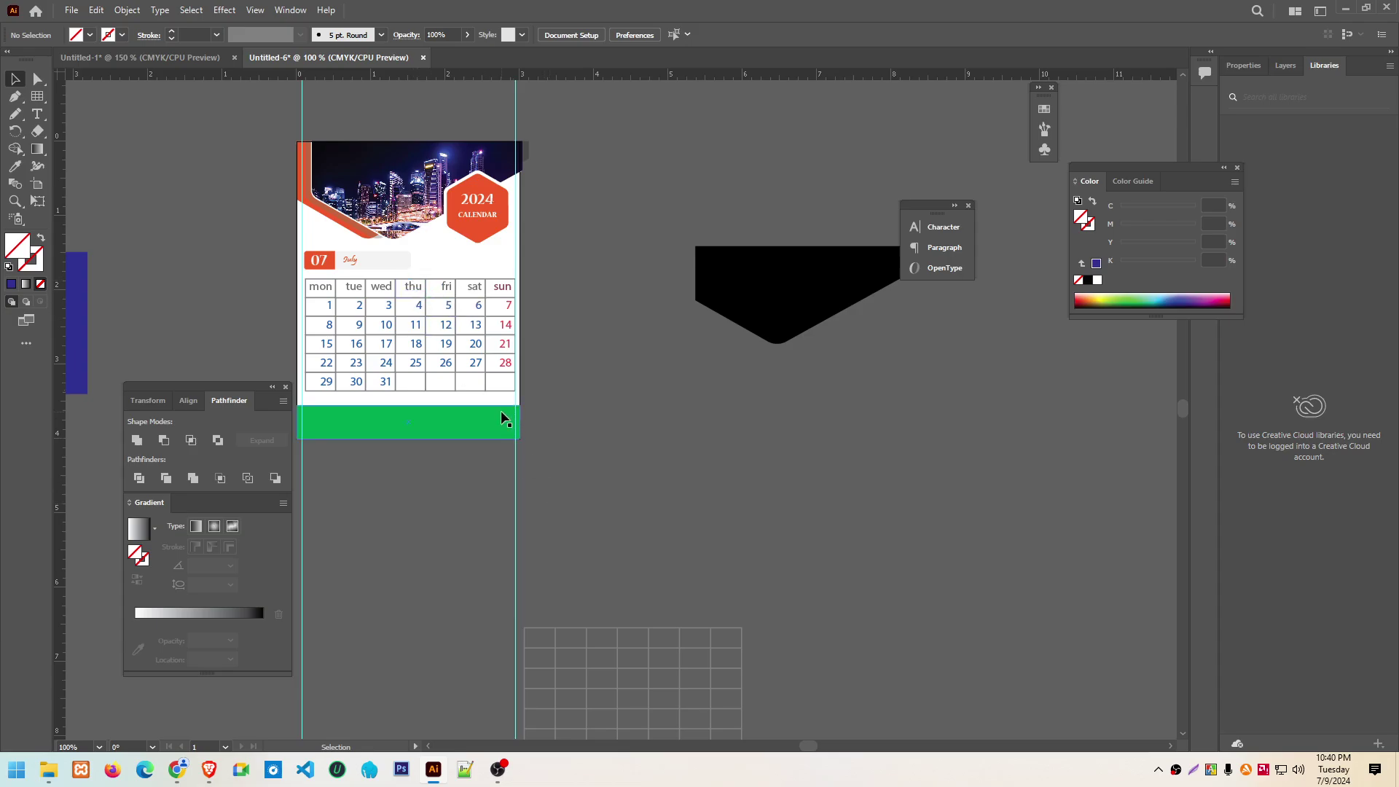
# Nudge the calendar table into place just above the green footer strip
pyautogui.click(343, 305)
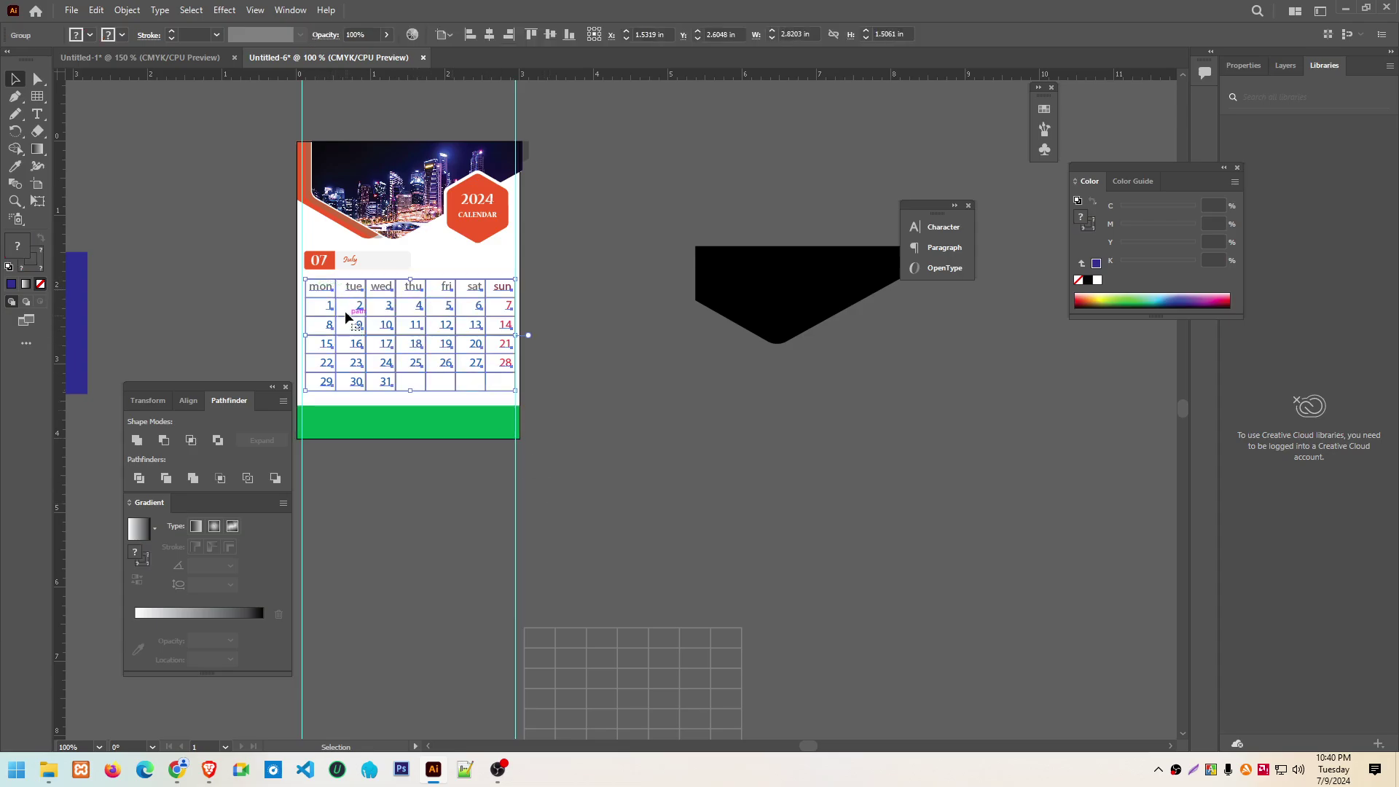
pyautogui.moveTo(385, 291); pyautogui.dragTo(388, 295)
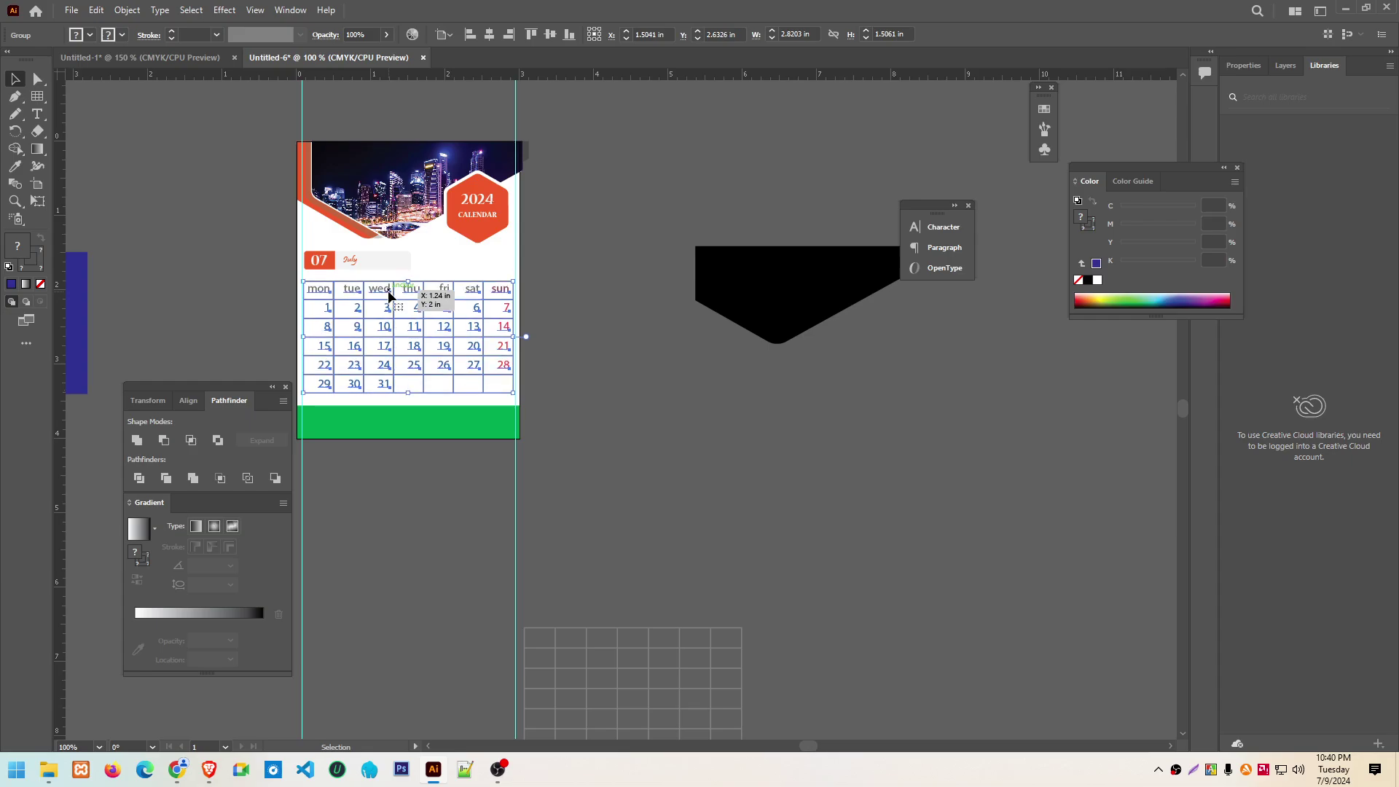
pyautogui.moveTo(389, 295); pyautogui.dragTo(388, 293)
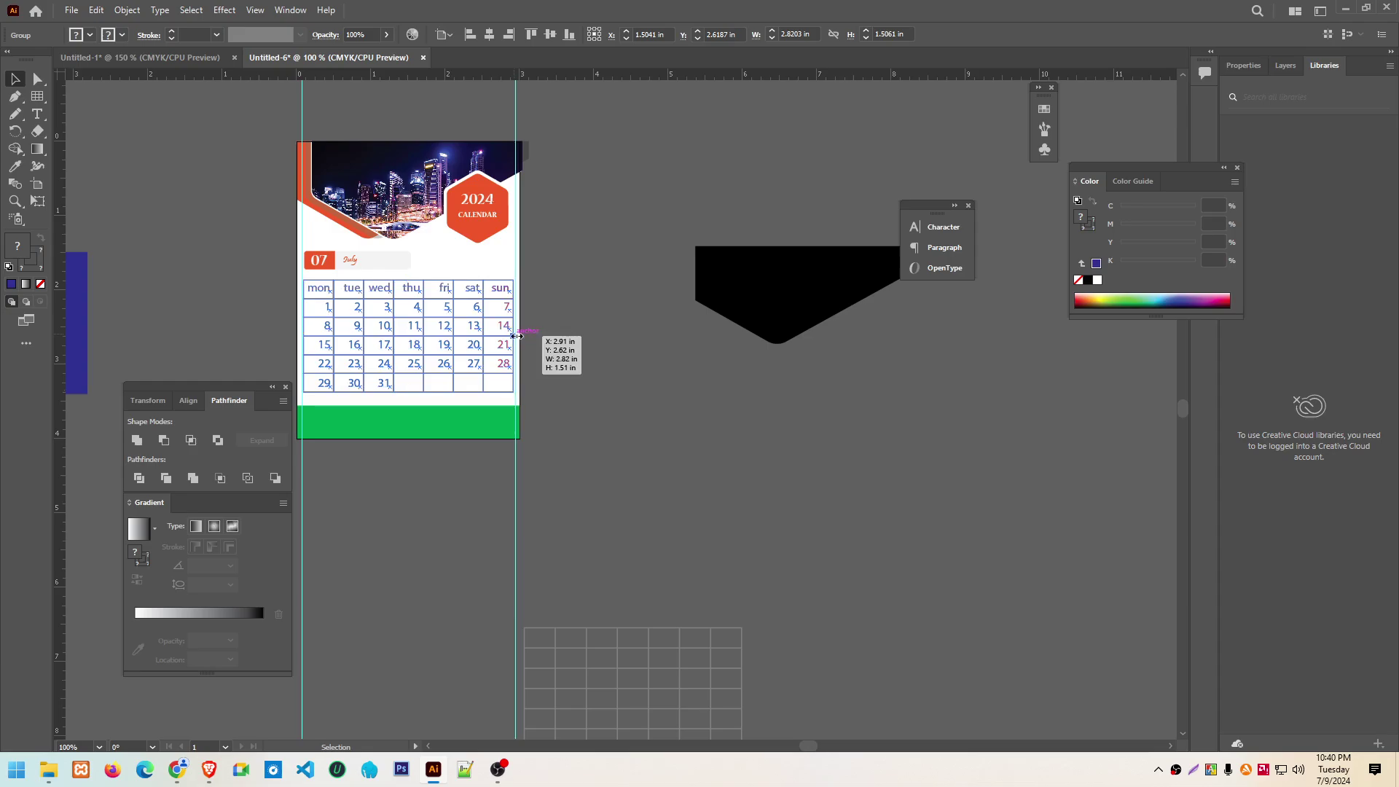
pyautogui.click(596, 362)
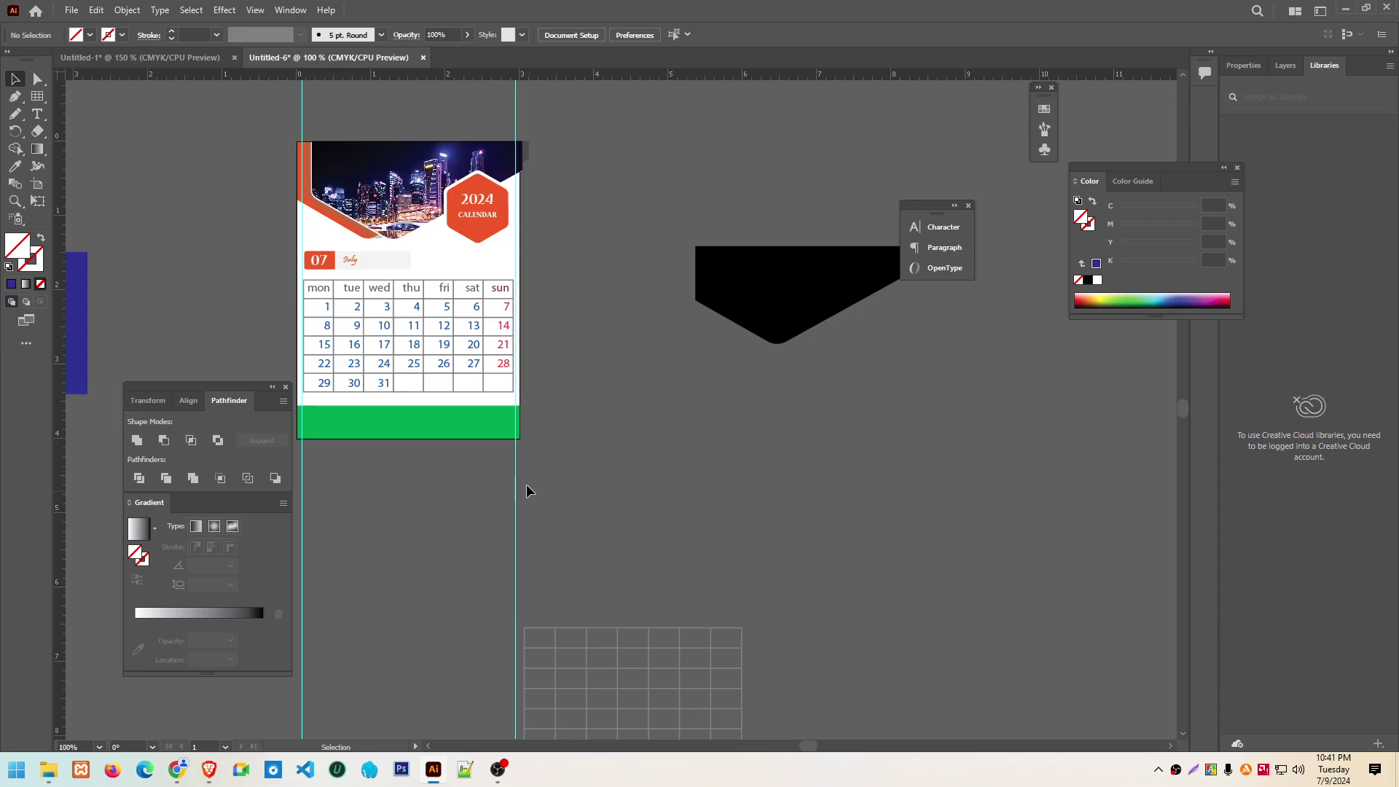
# Raise the calendar table slightly on the page
pyautogui.scroll(2, 384, 409)
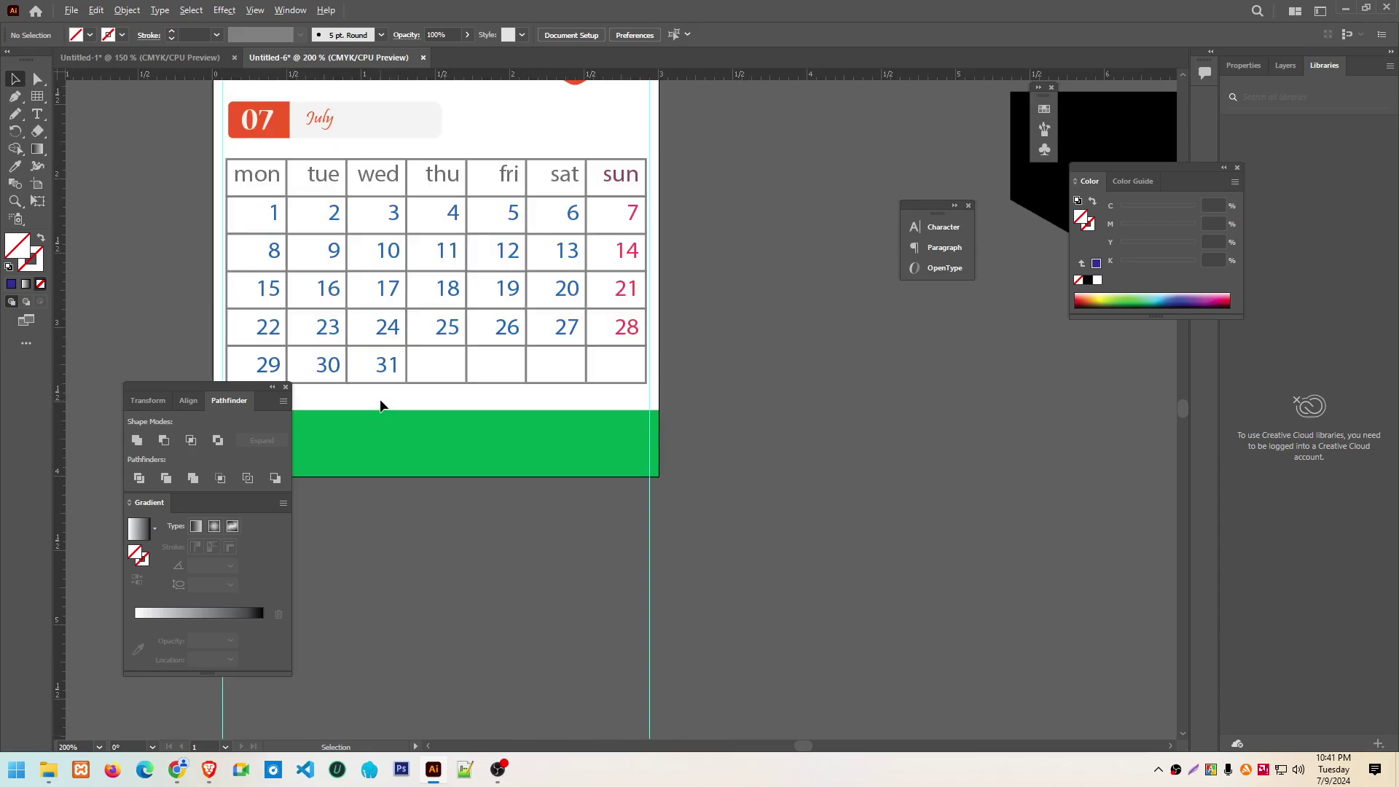
pyautogui.scroll(2, 430, 413)
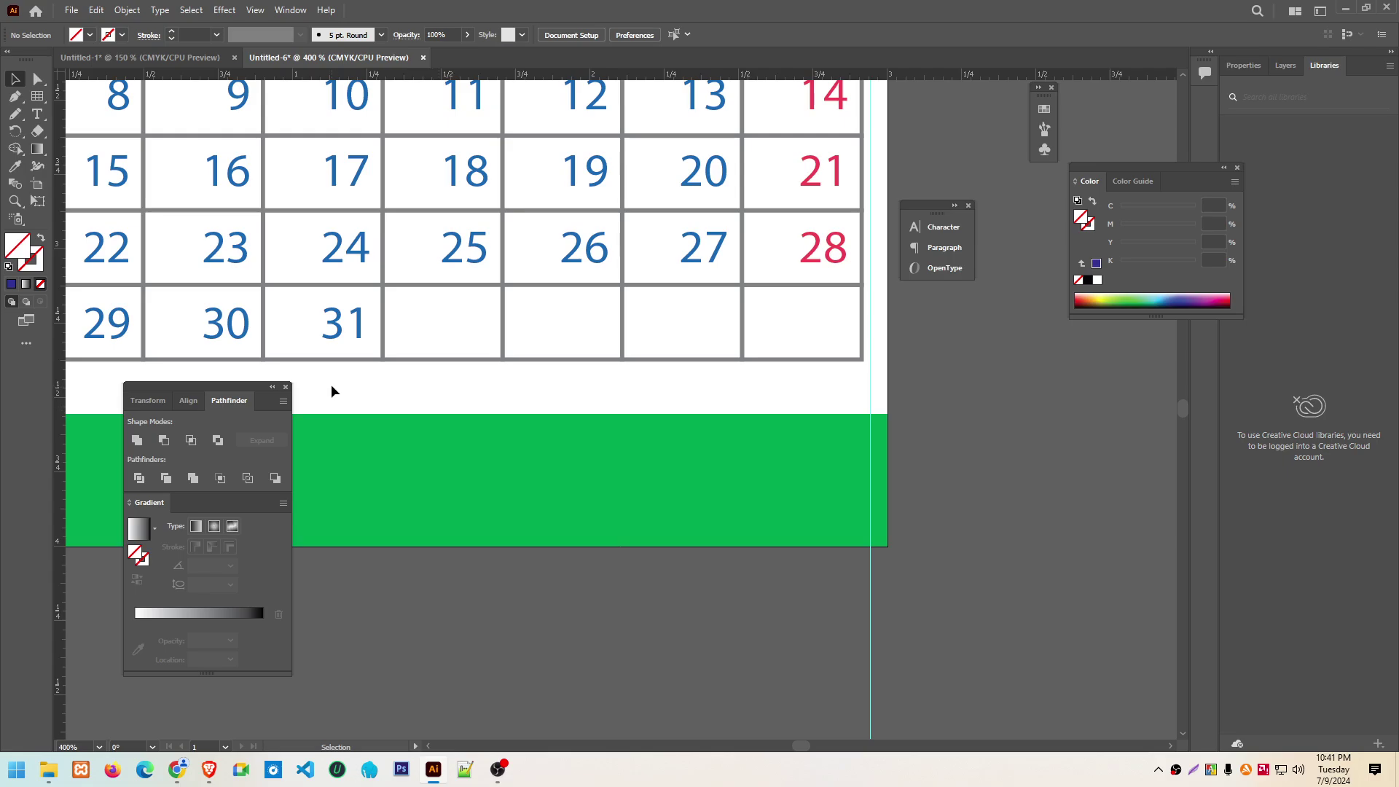
pyautogui.scroll(-3, 441, 409)
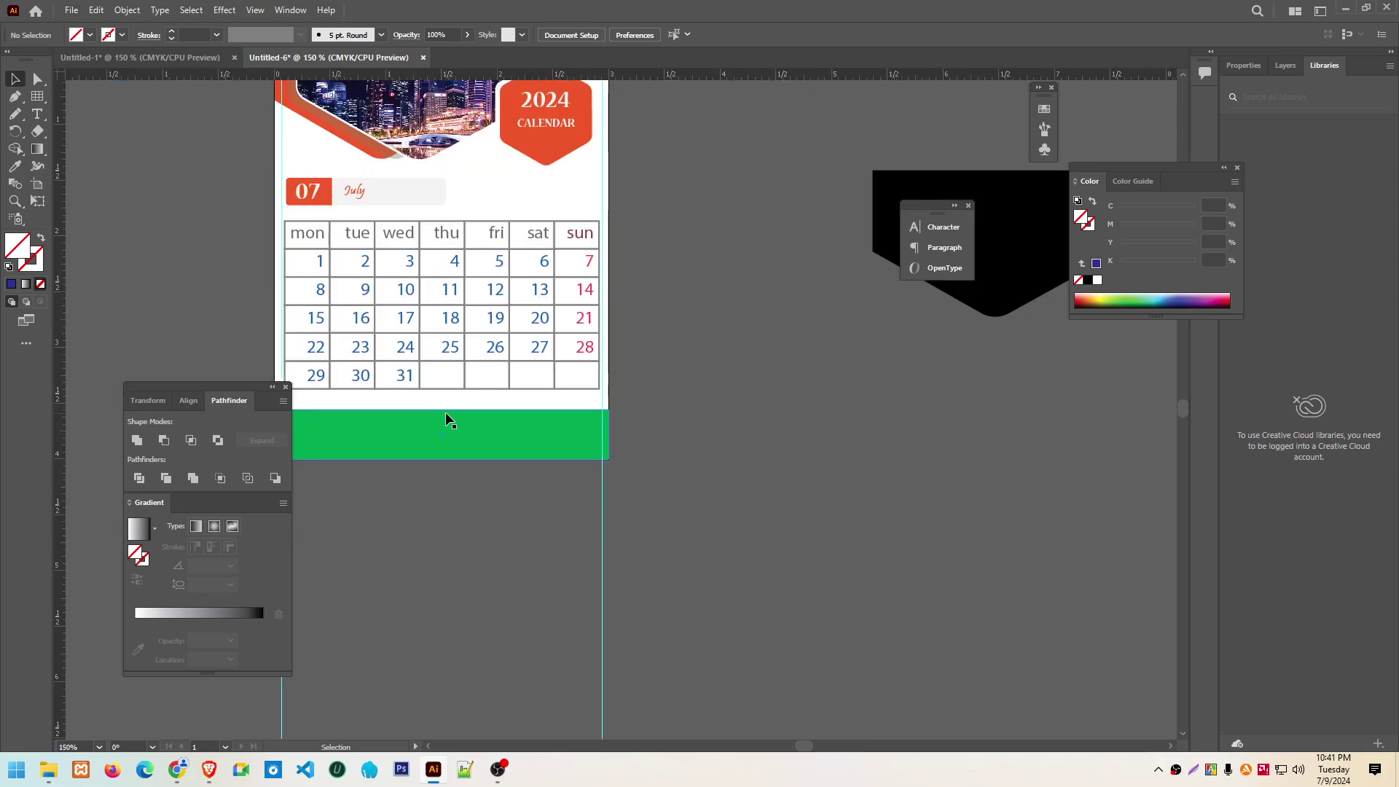
pyautogui.moveTo(458, 267); pyautogui.dragTo(458, 259)
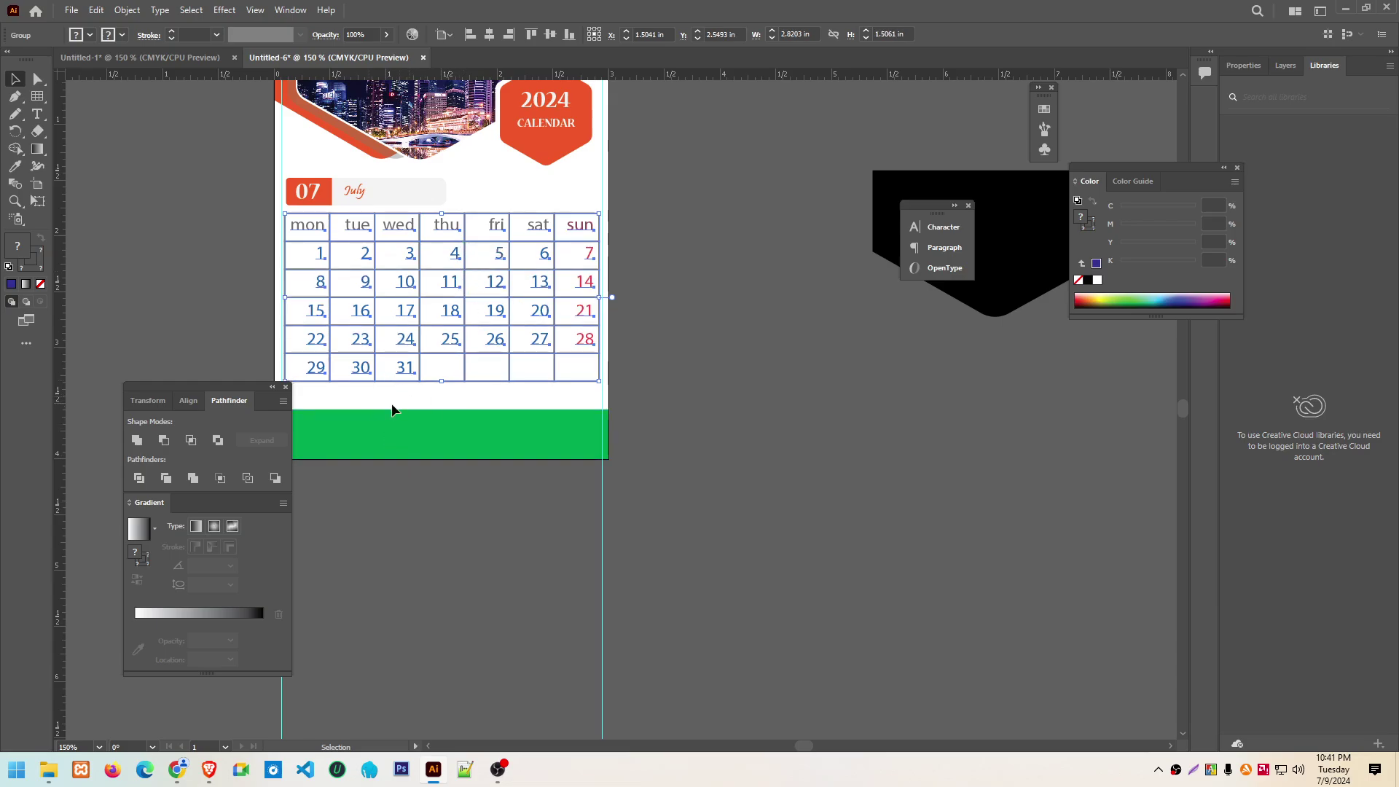
# Add the text note '12 July Eid ul Adha' below the calendar
pyautogui.click(37, 114)
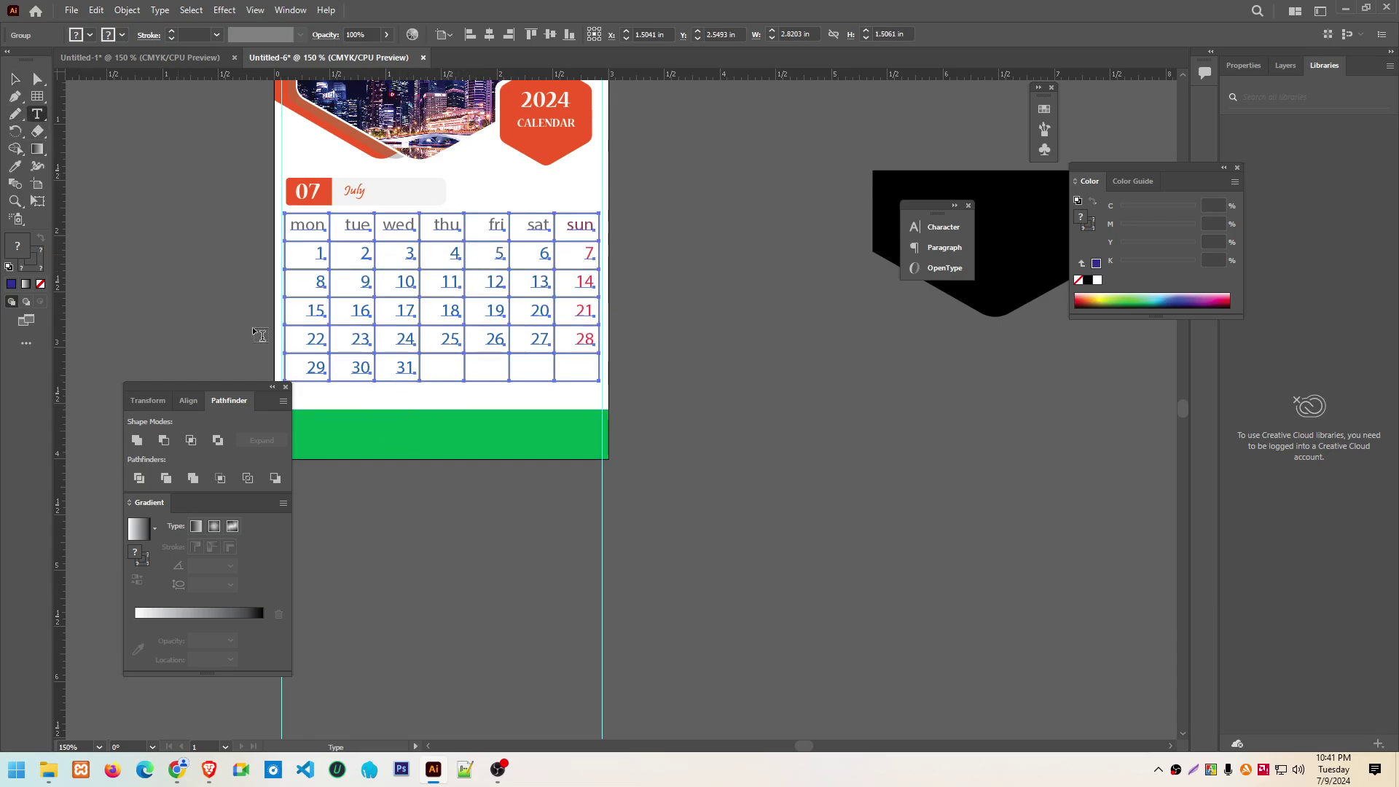
pyautogui.click(334, 394)
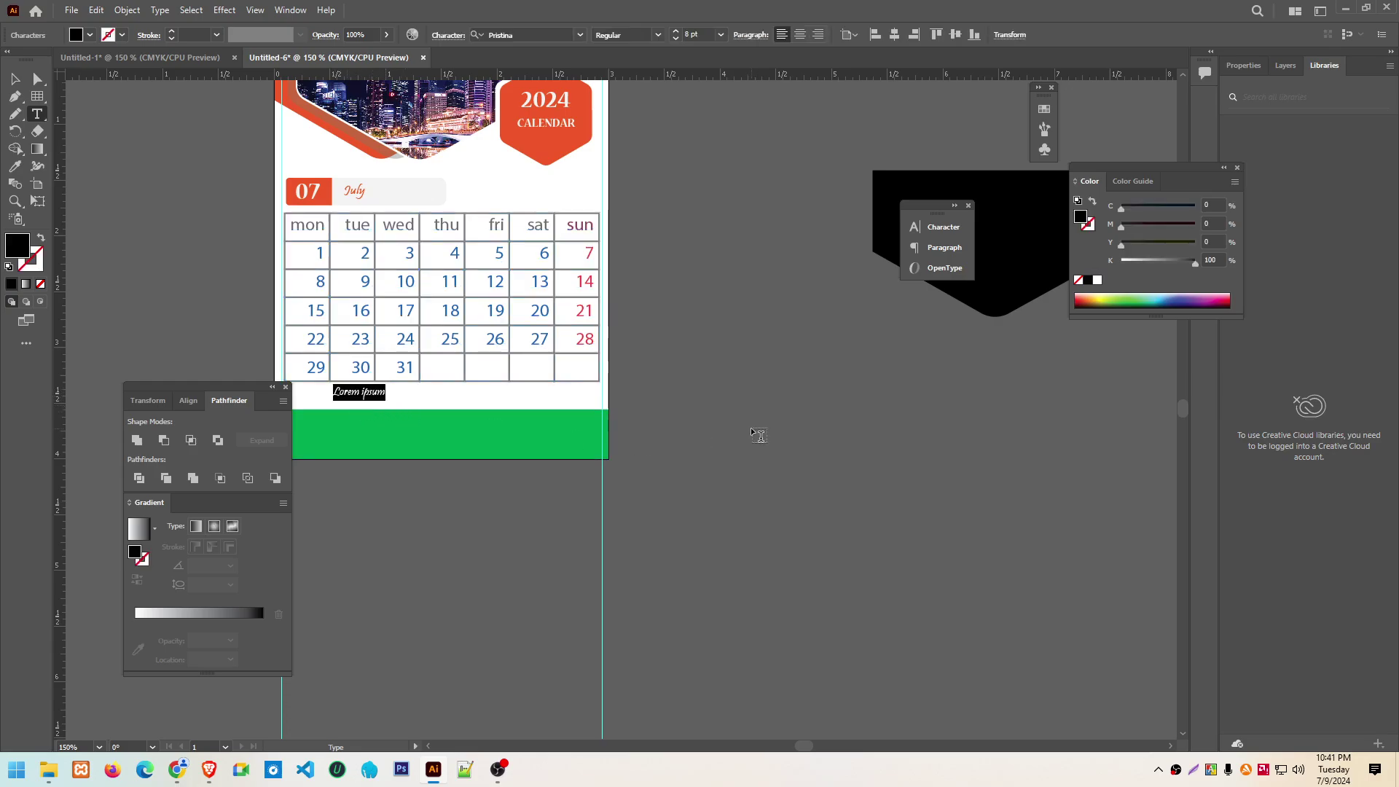
pyautogui.press('BackSpace')
pyautogui.write('12 July Eid')
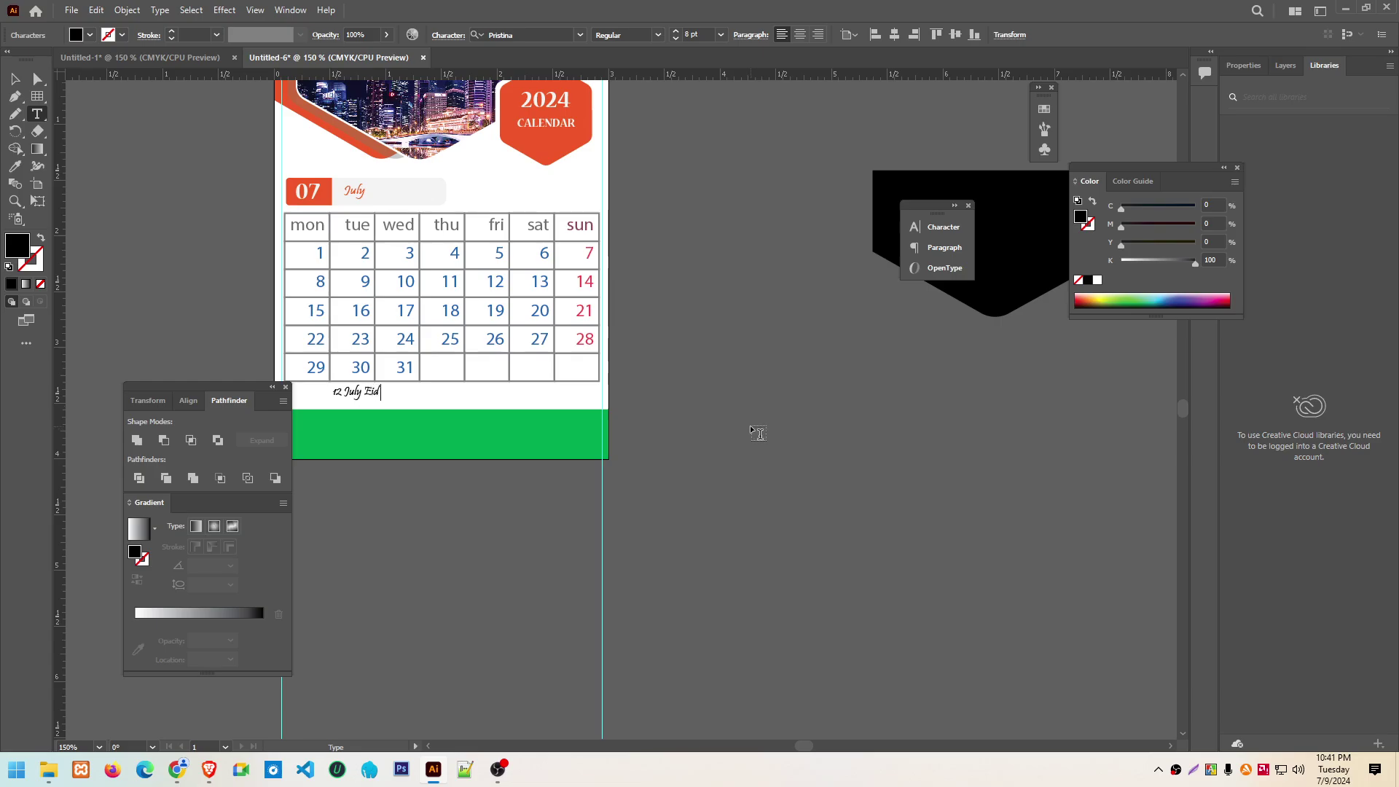
pyautogui.write(' ul Adha')
pyautogui.press('Escape')
# Position the holiday note centred beneath the calendar grid
pyautogui.click(16, 79)
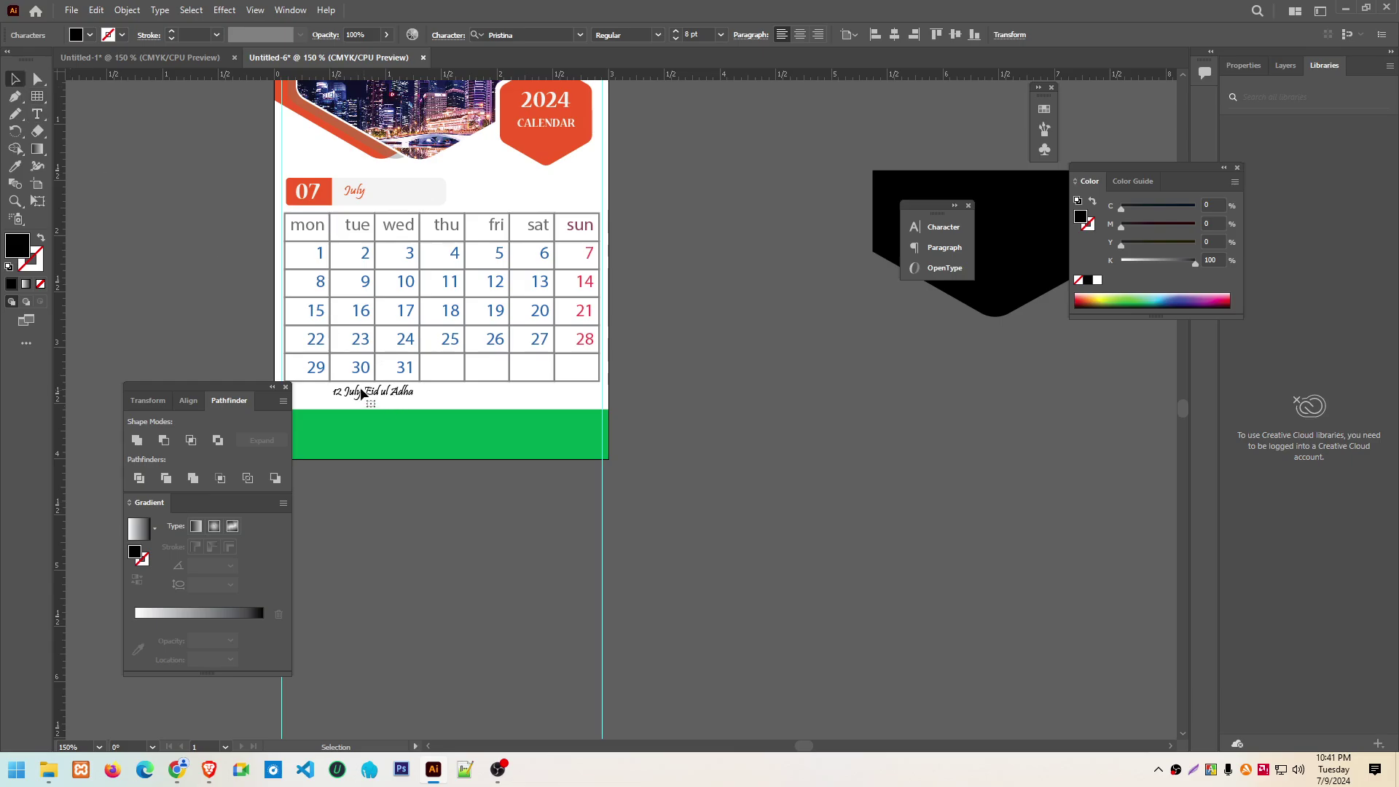
pyautogui.moveTo(384, 394); pyautogui.dragTo(454, 400)
pyautogui.press('Up')
pyautogui.press('Up')
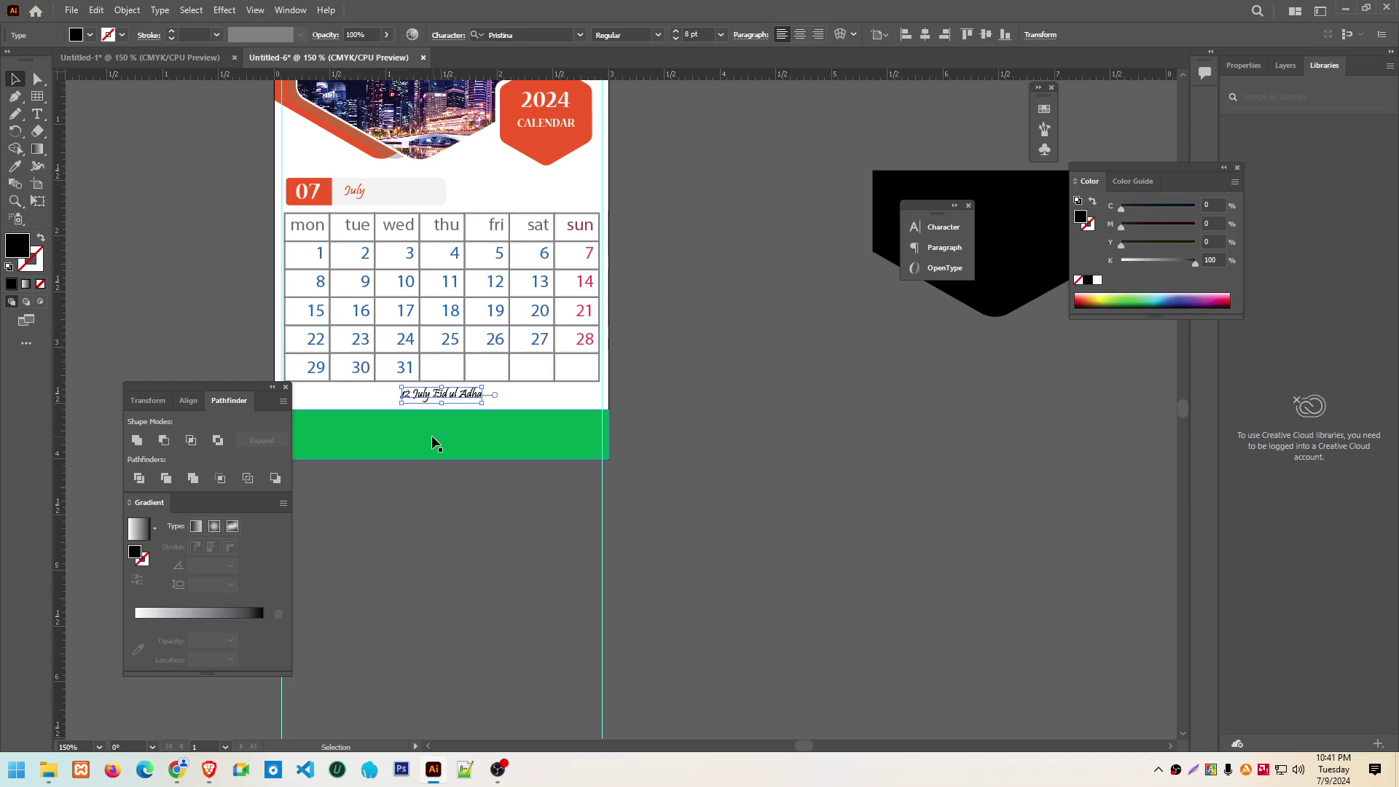
pyautogui.press('Left')
pyautogui.press('Left')
pyautogui.click(37, 96)
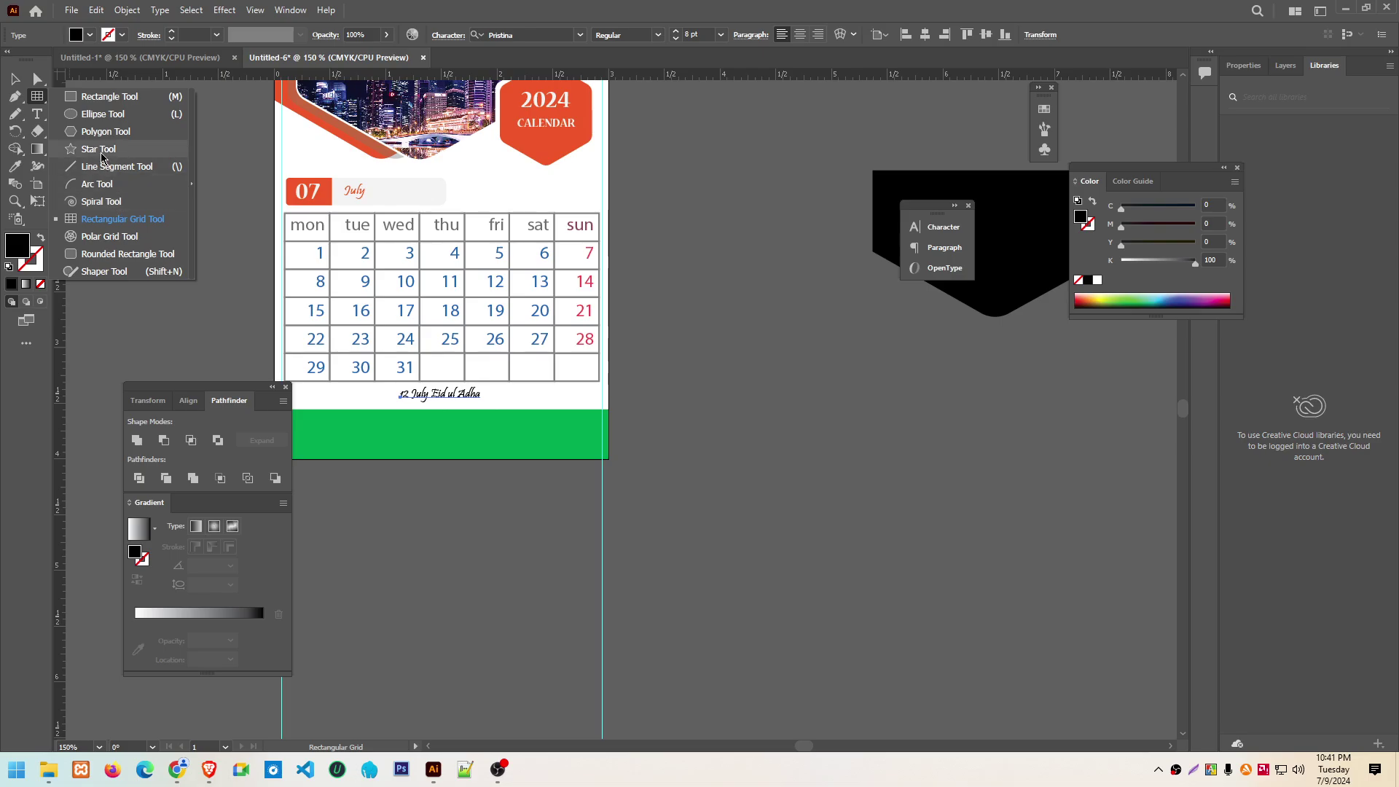
# Draw a tiny square bullet left of the Eid note and space the two apart
pyautogui.click(91, 98)
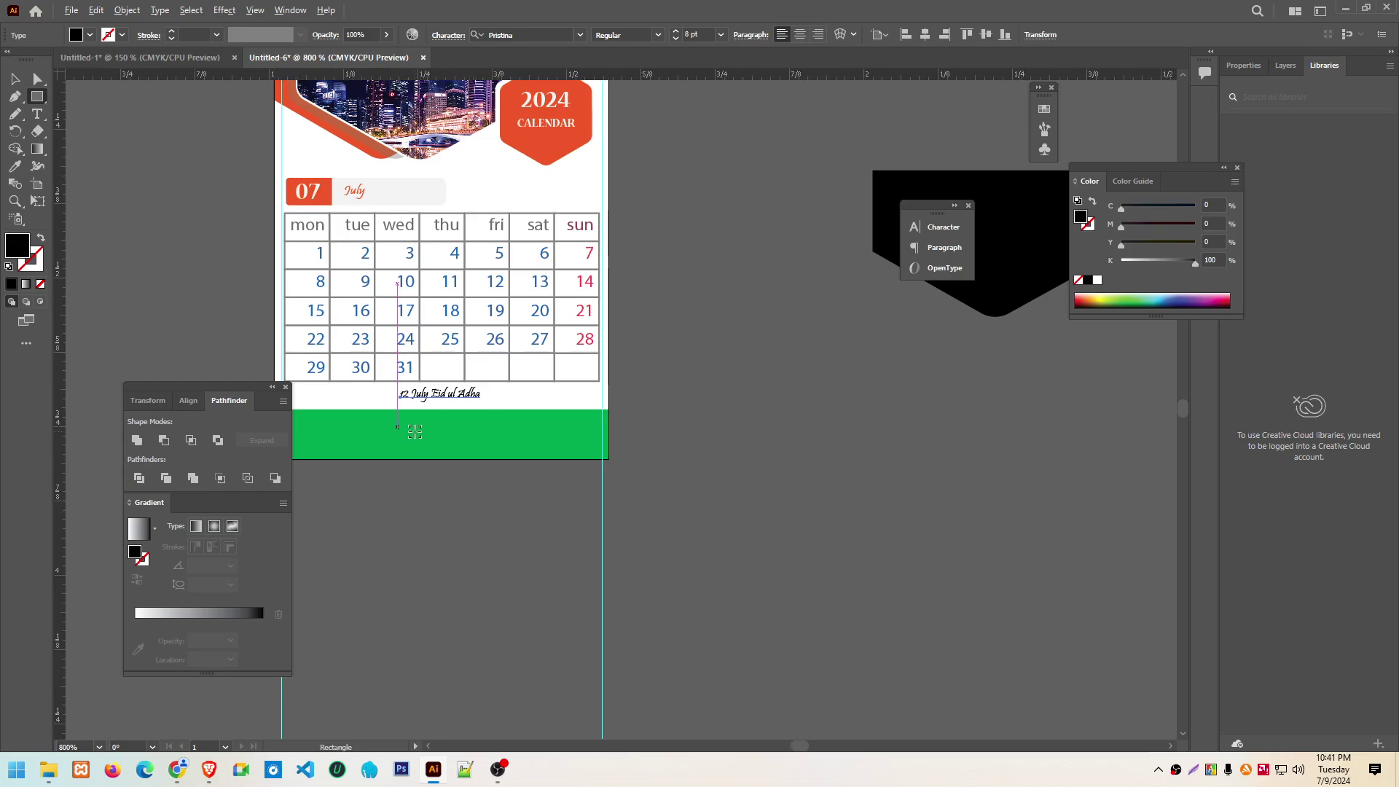
pyautogui.scroll(5, 407, 430)
pyautogui.moveTo(267, 204); pyautogui.dragTo(309, 247)
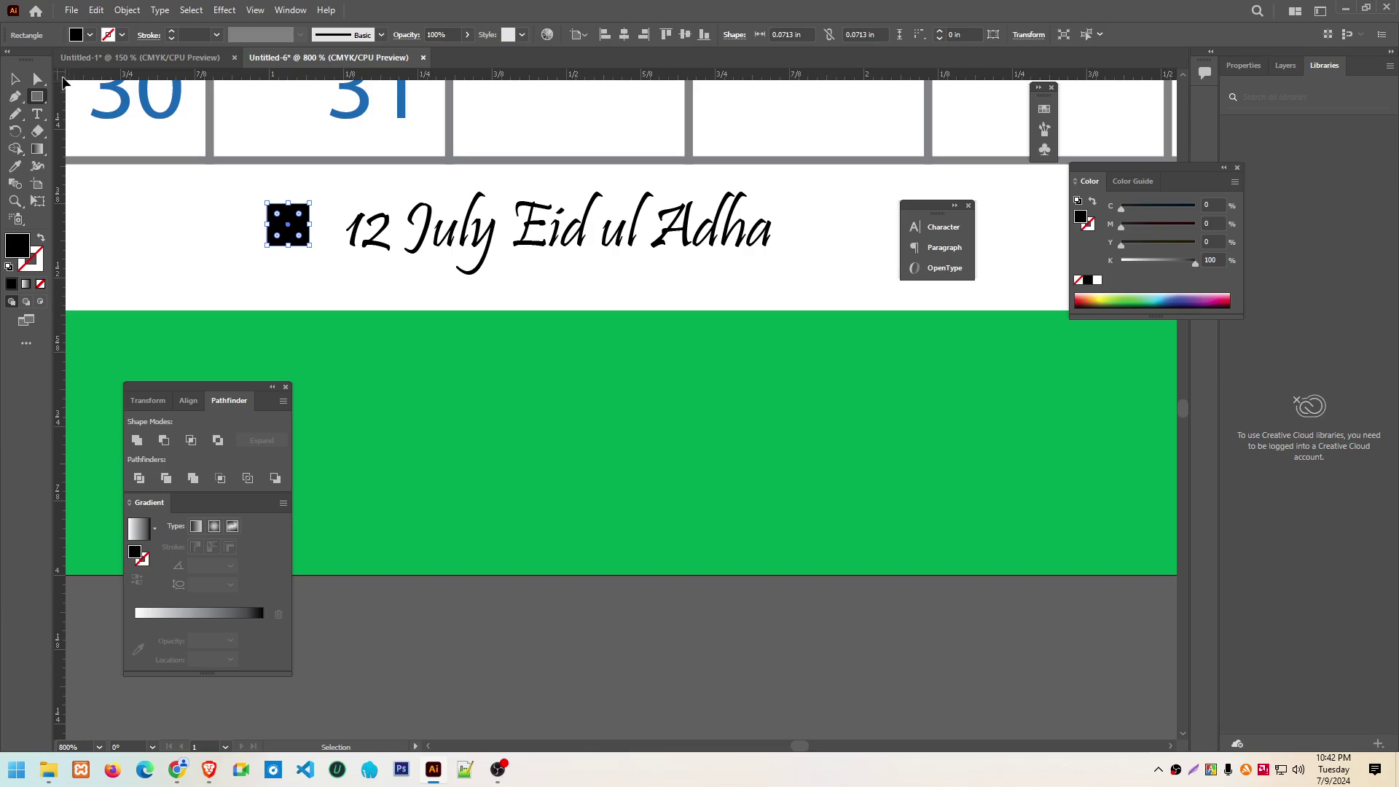
pyautogui.press('v')
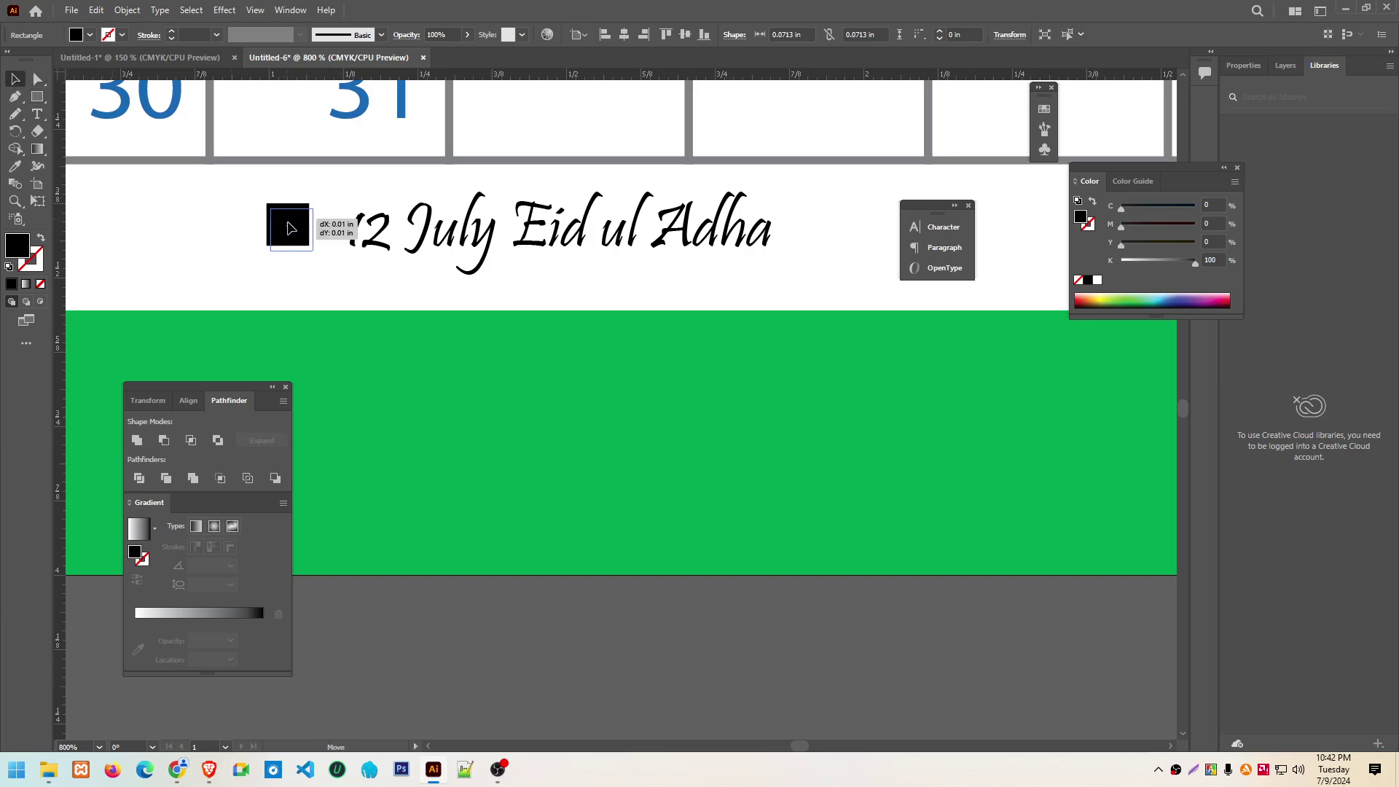
pyautogui.moveTo(285, 224); pyautogui.dragTo(289, 235)
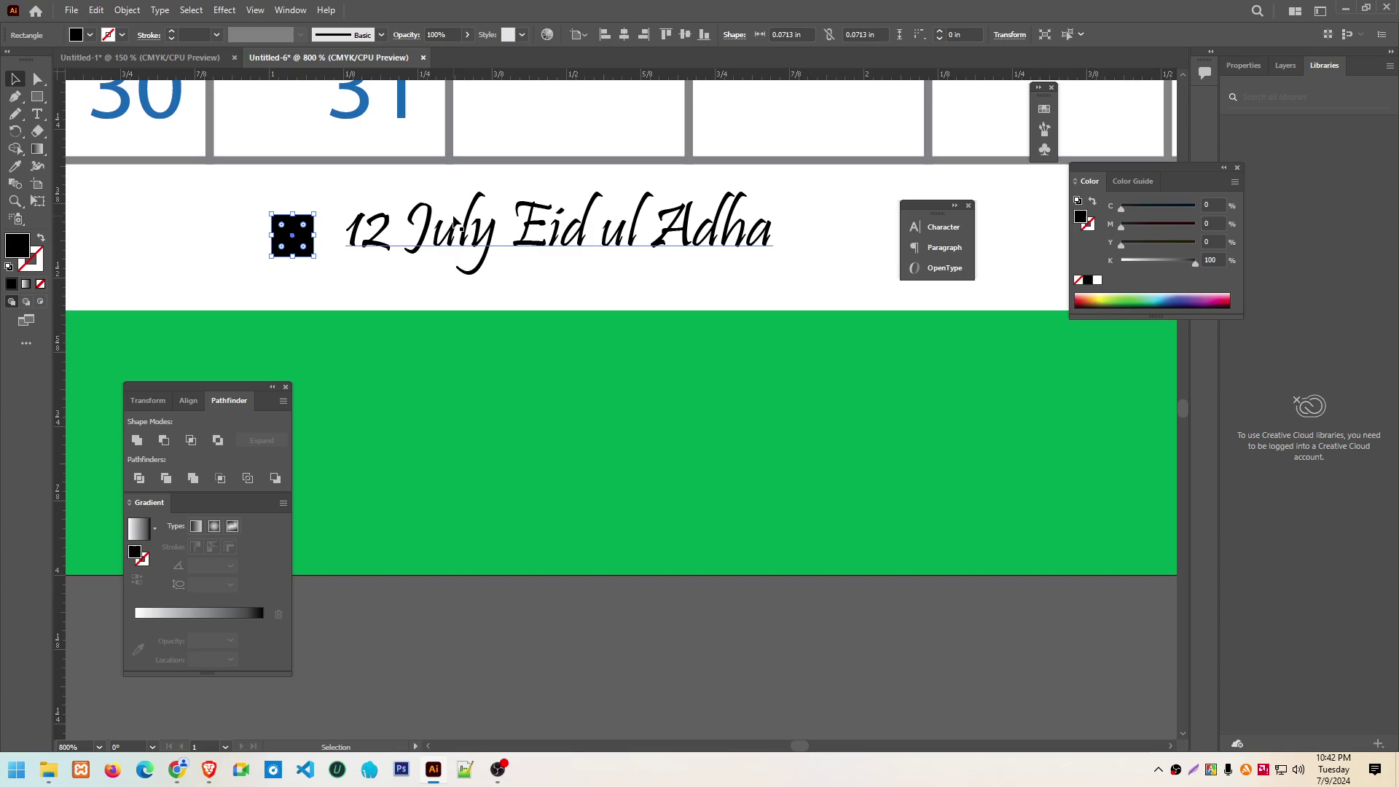
pyautogui.moveTo(467, 234); pyautogui.dragTo(478, 243)
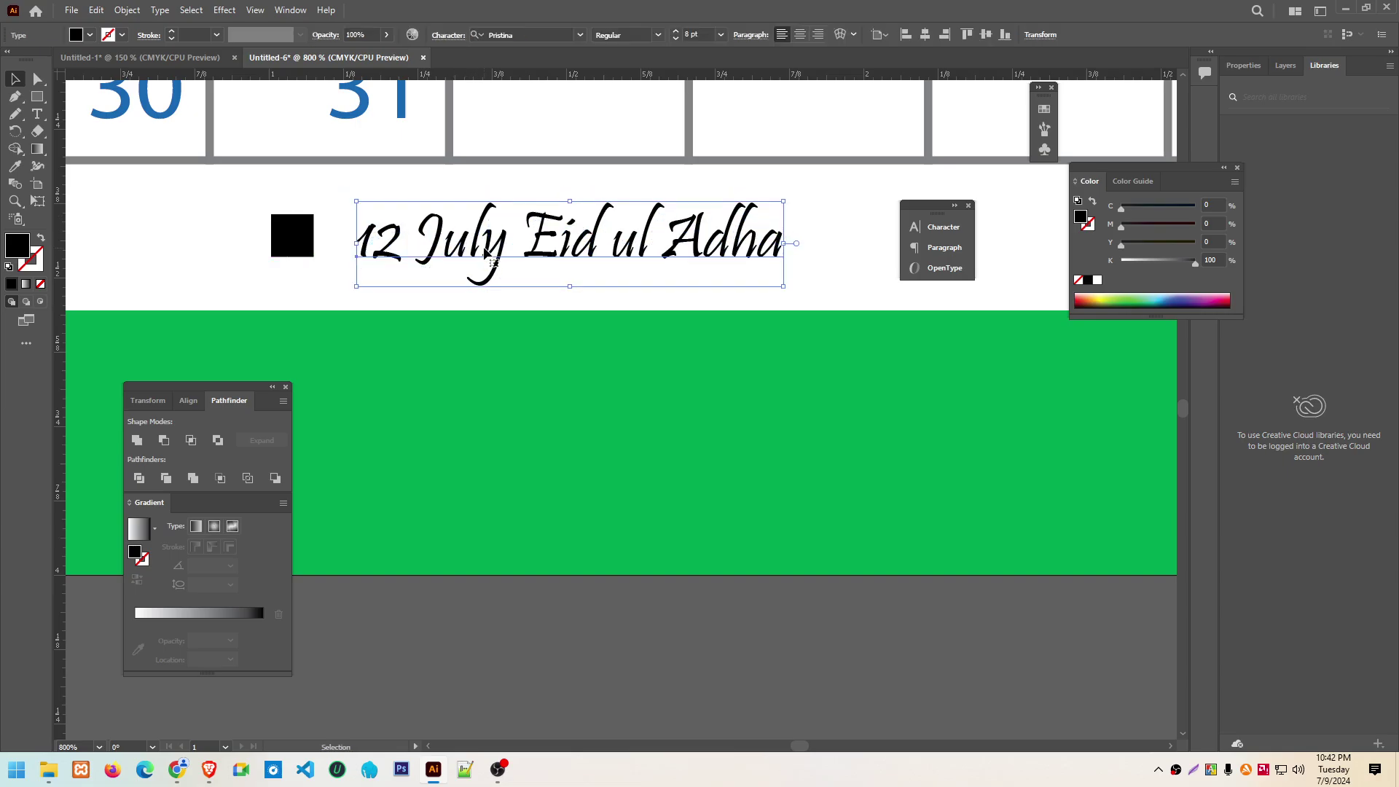
pyautogui.click(38, 114)
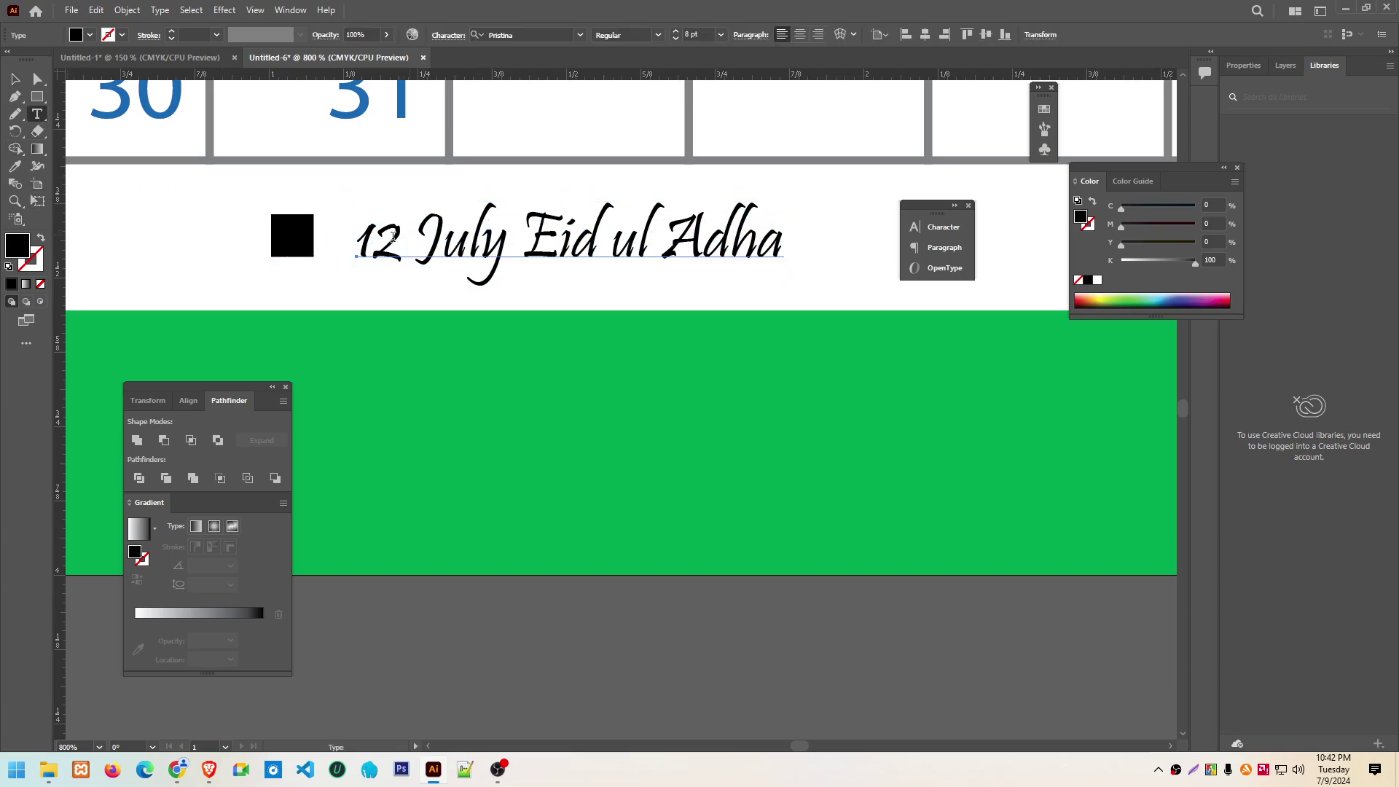
# Change the holiday note to read '12-16 July Eid ul Adha'
pyautogui.click(402, 237)
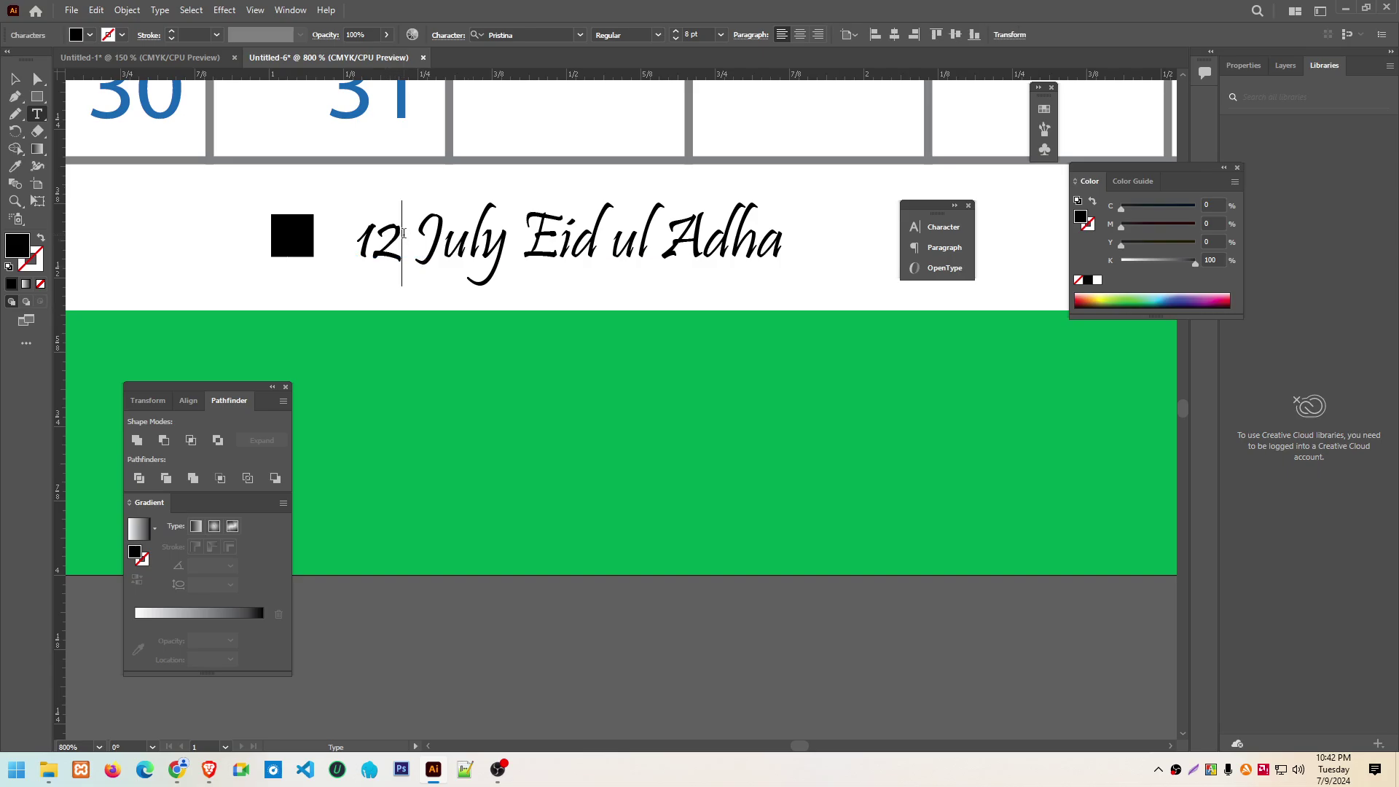
pyautogui.write('-')
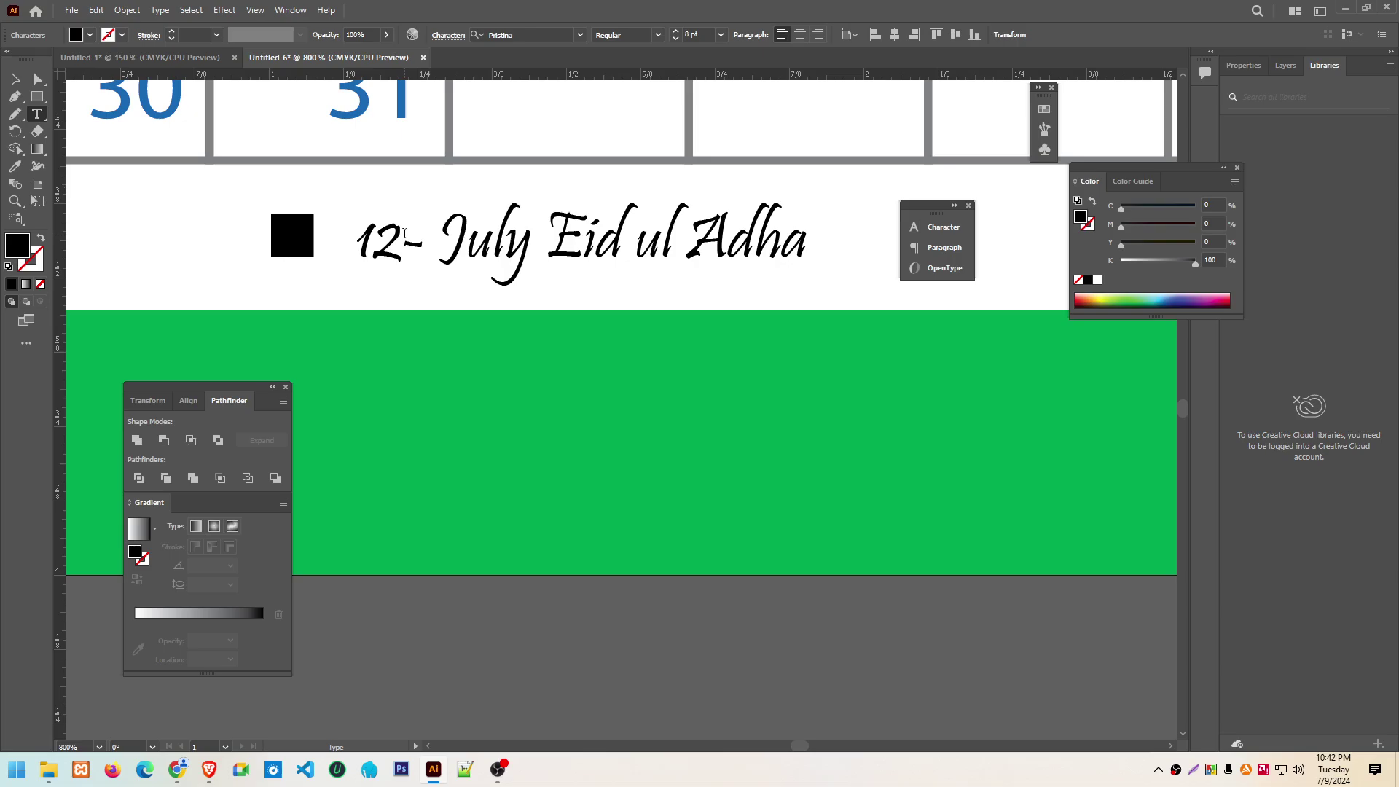
pyautogui.write('16')
pyautogui.hotkey('ctrl', 'a')
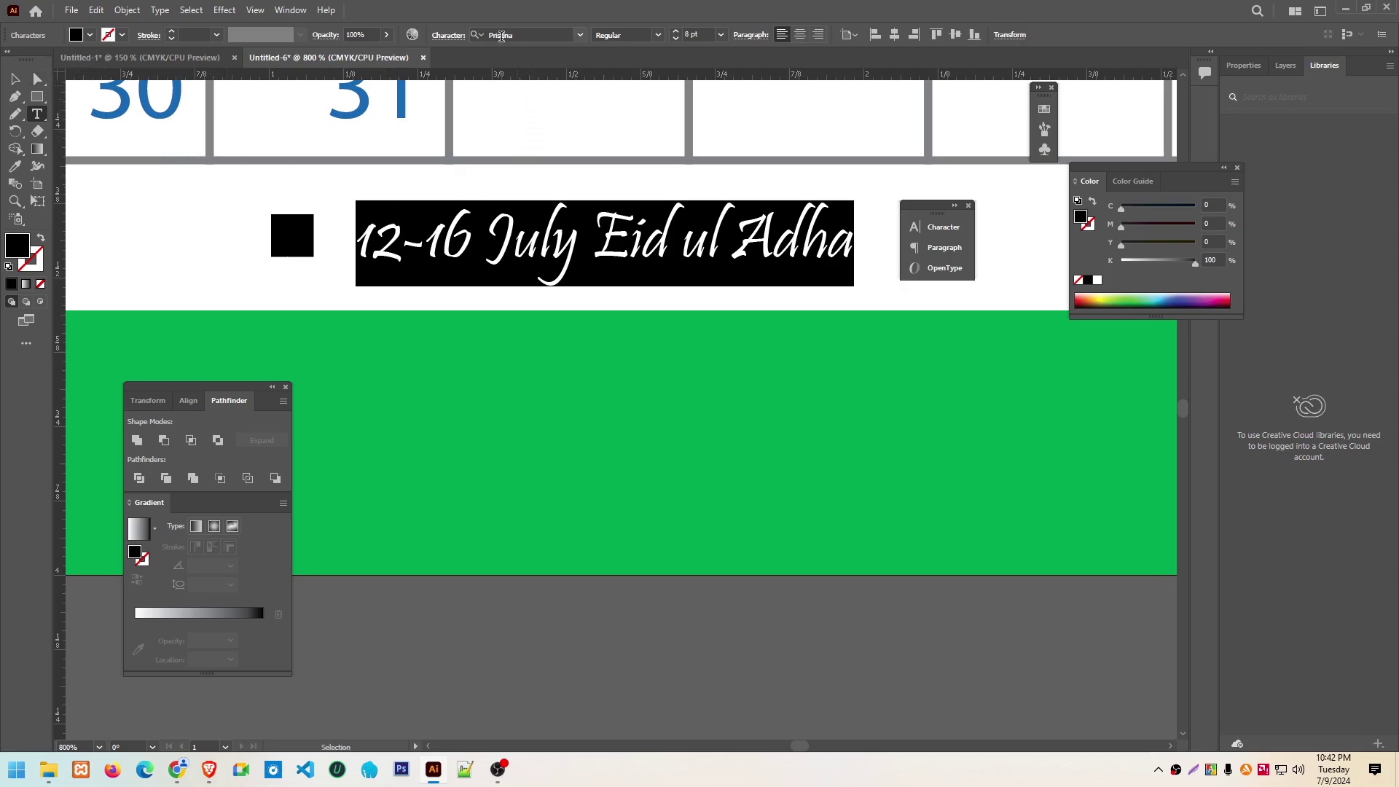
pyautogui.press('Escape')
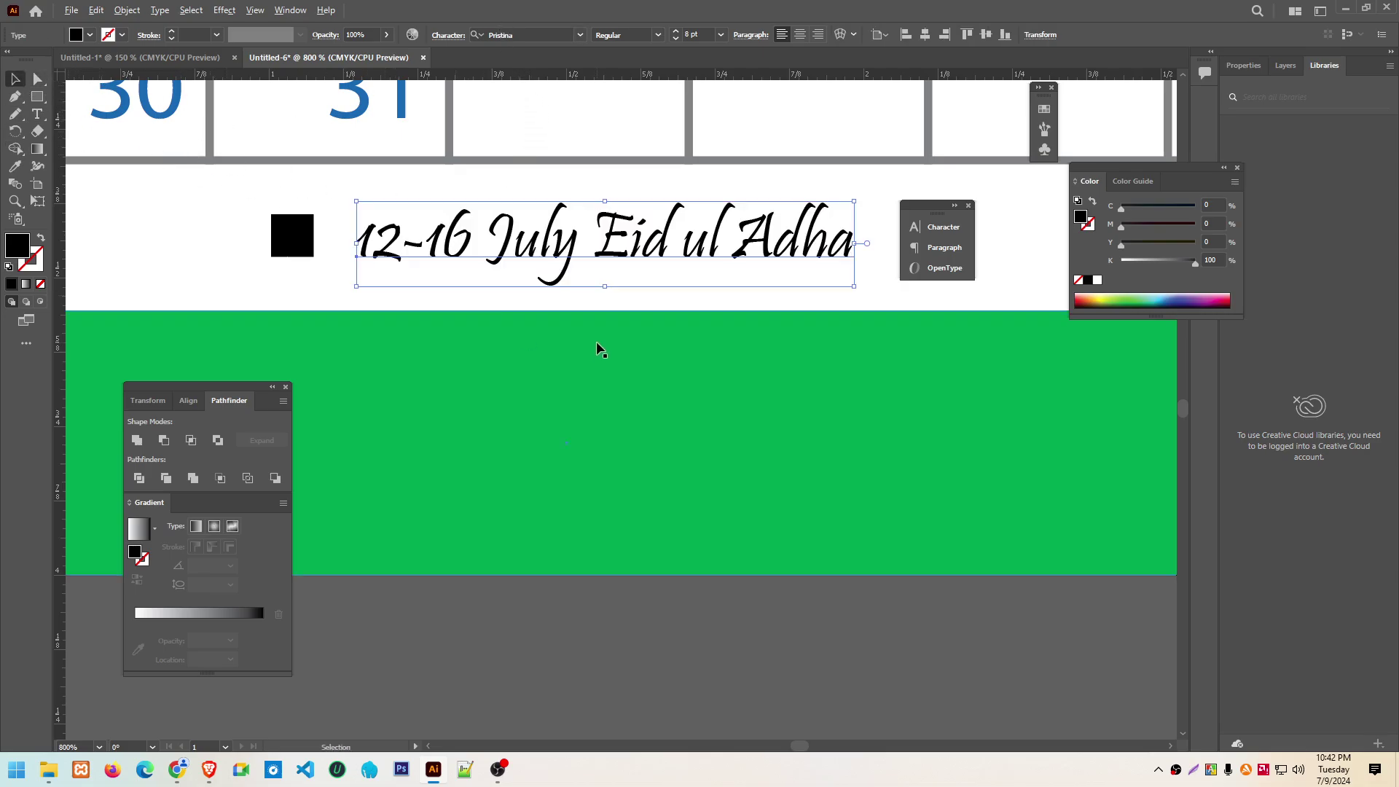
# Colour the bullet square orange-red by sampling the 07 box with the Eyedropper
pyautogui.scroll(-3, 596, 350)
pyautogui.scroll(-3, 623, 368)
pyautogui.scroll(3, 633, 378)
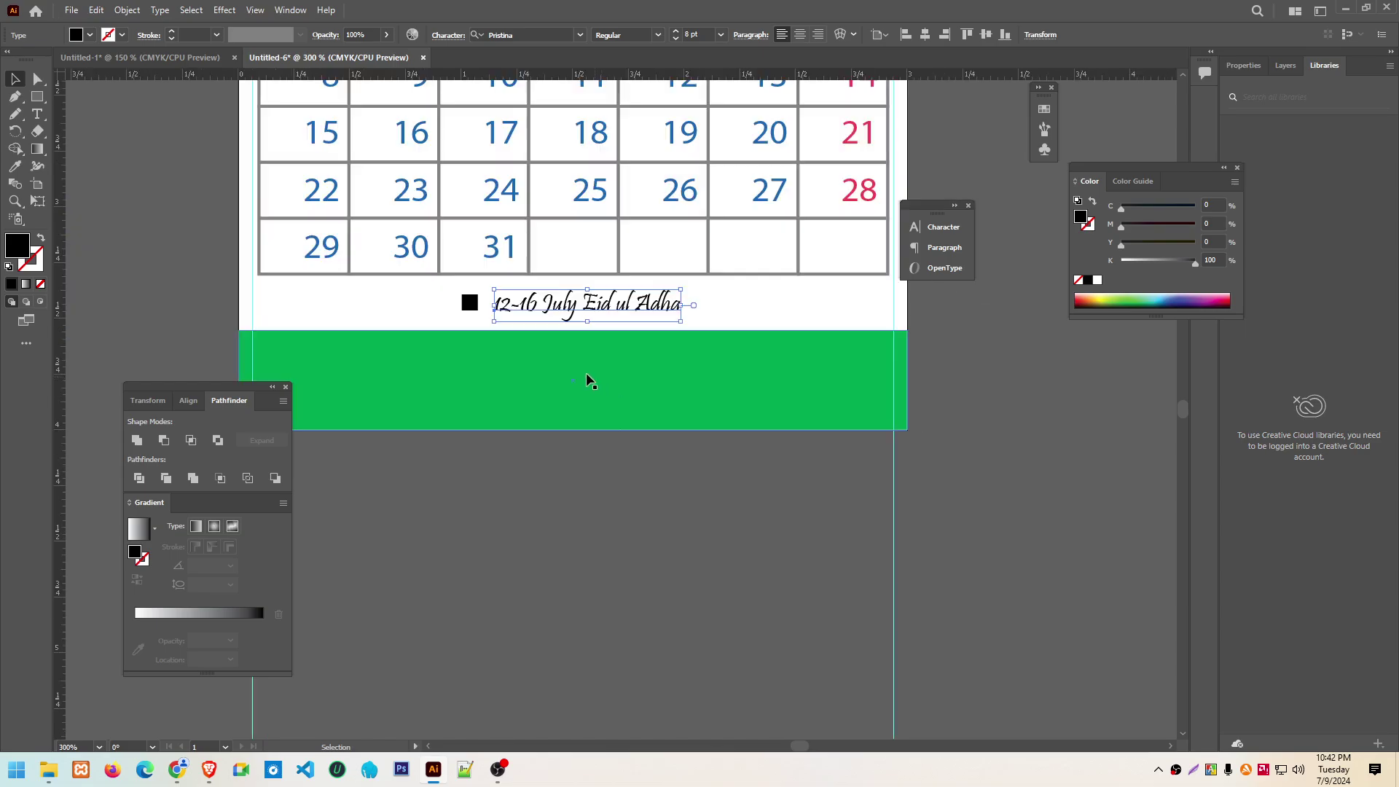
pyautogui.scroll(3, 587, 416)
pyautogui.scroll(3, 588, 416)
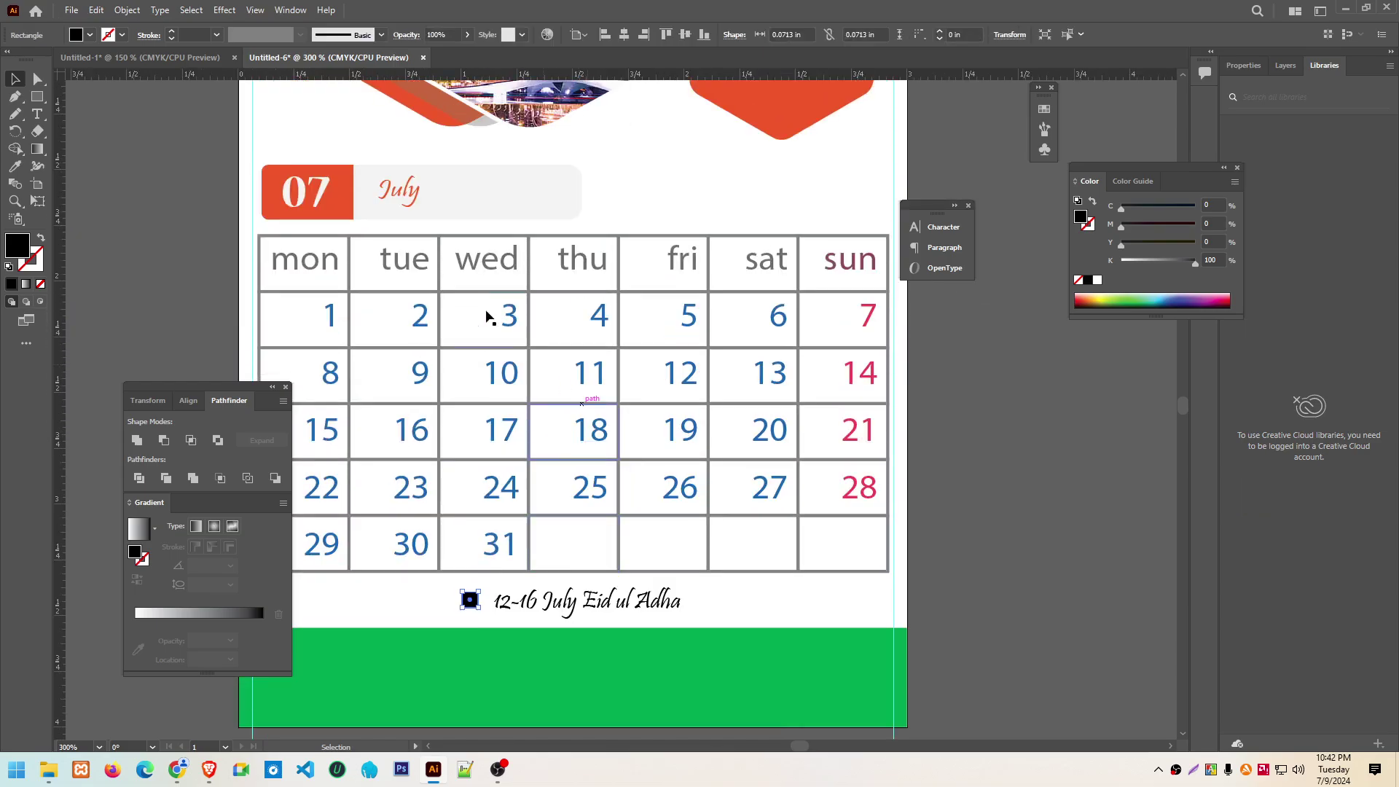
pyautogui.click(15, 166)
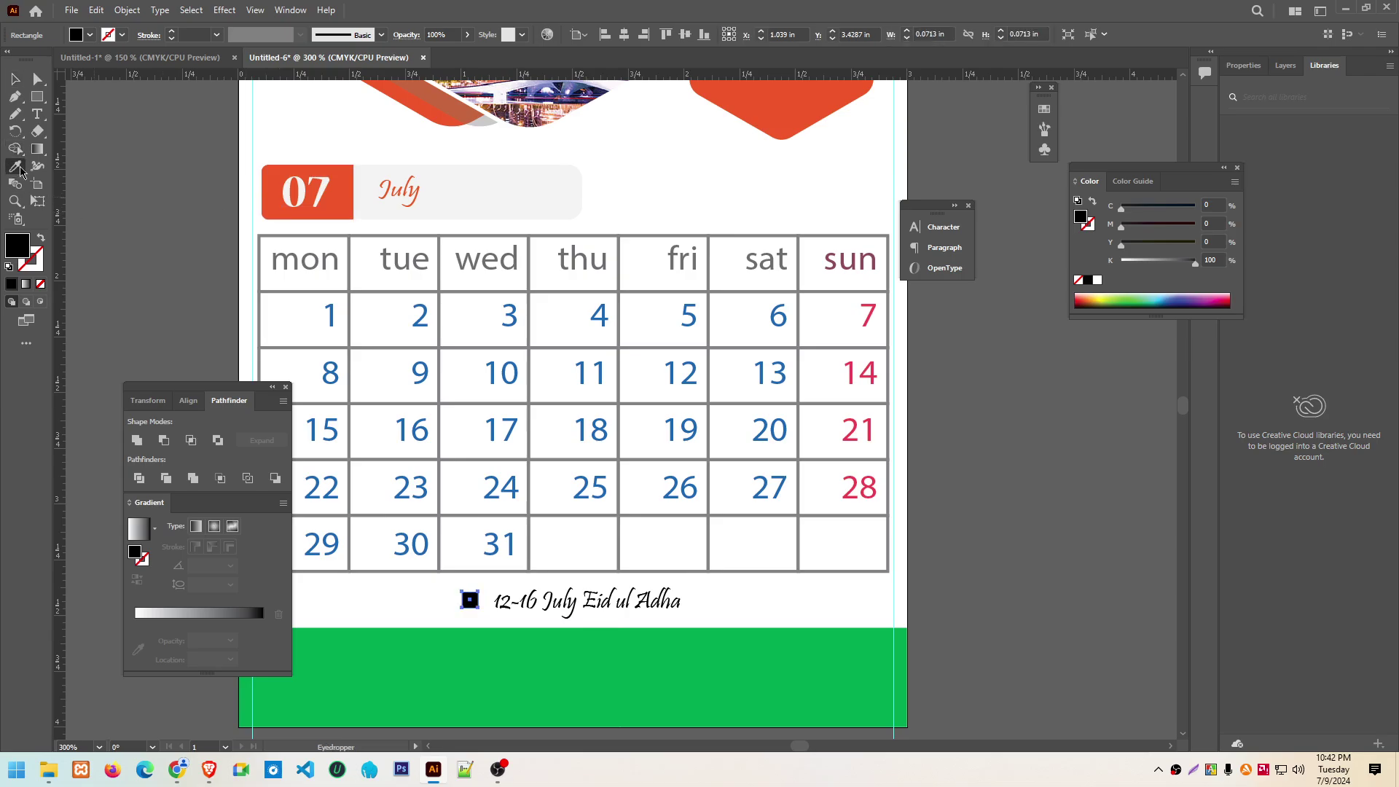
pyautogui.click(345, 172)
pyautogui.scroll(-1, 95, 111)
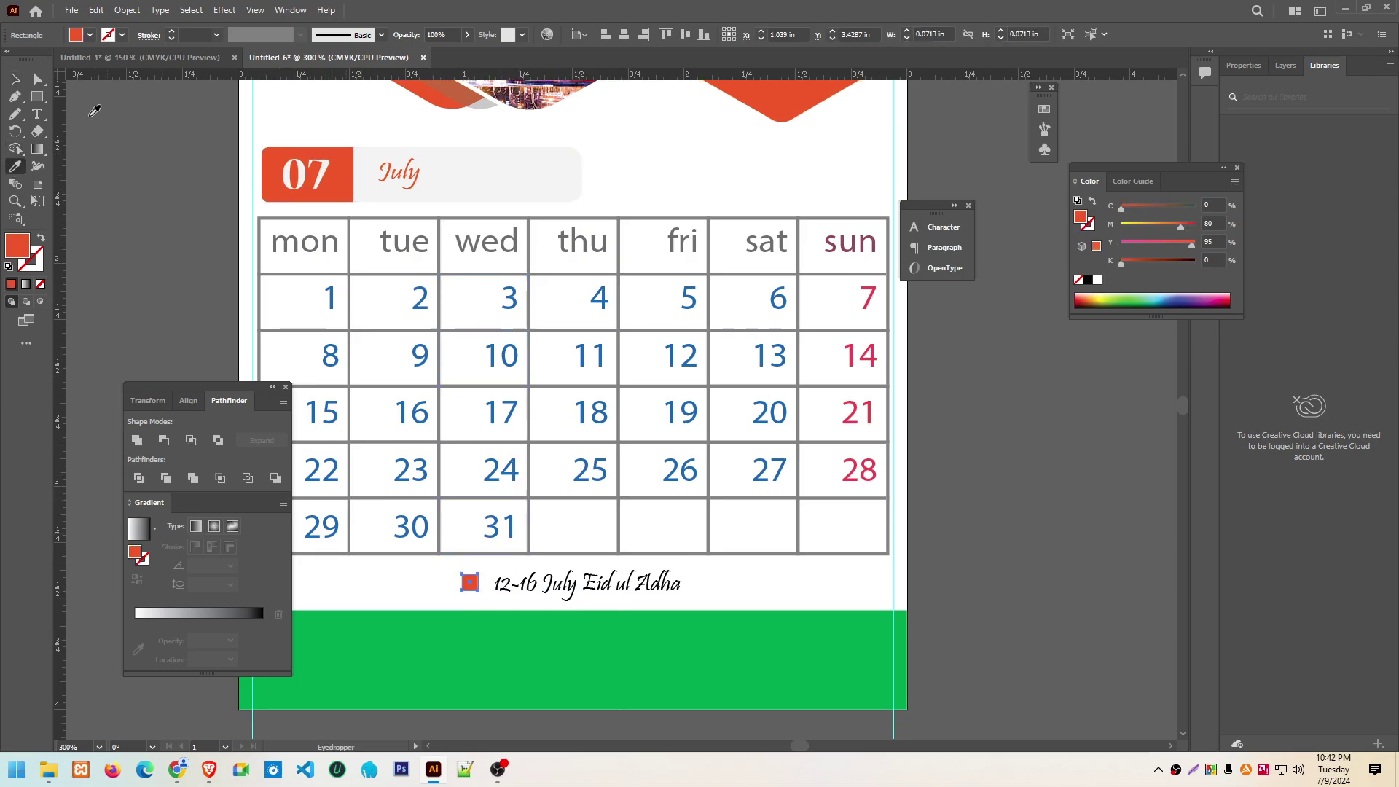
pyautogui.click(14, 79)
# Select the green footer band and move the floating panel group aside
pyautogui.scroll(-2, 510, 393)
pyautogui.scroll(-1, 670, 487)
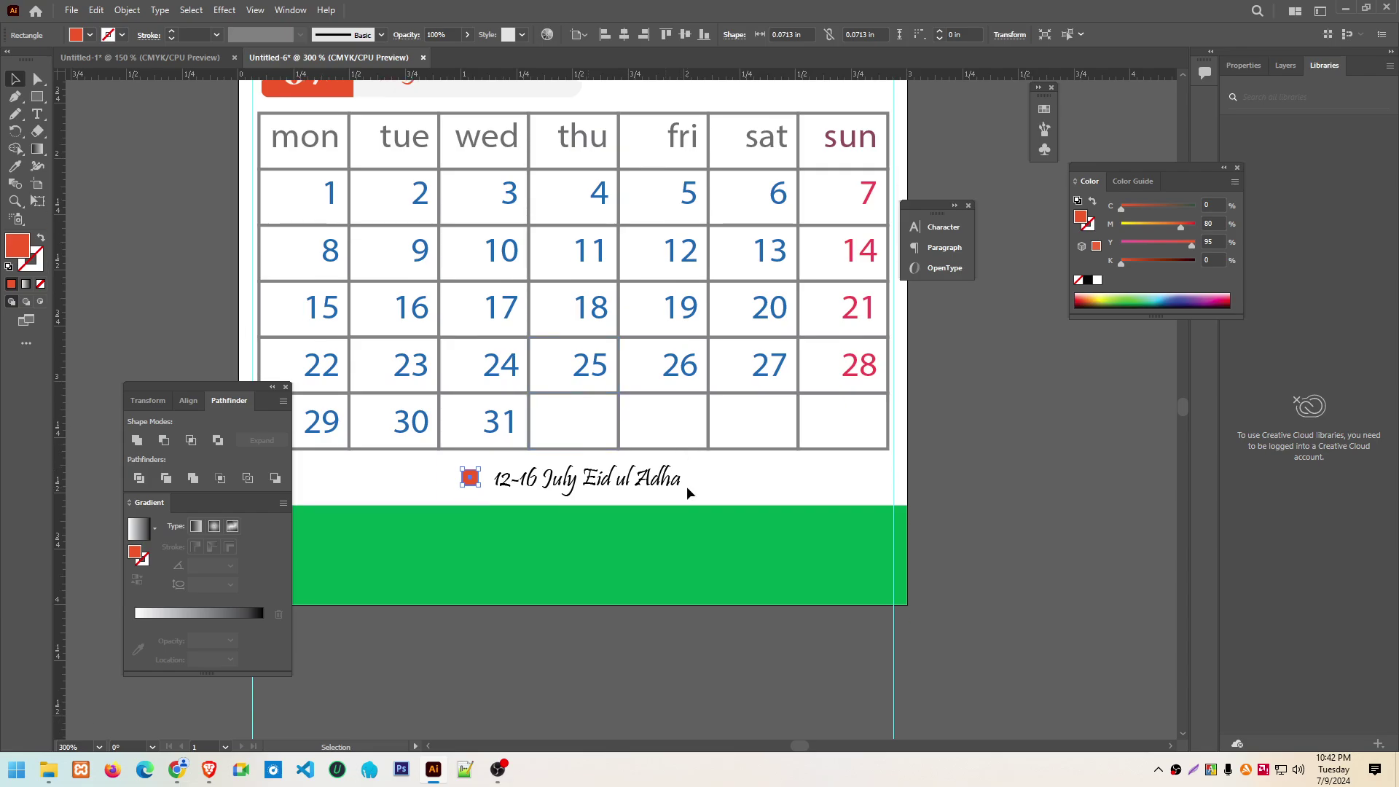
pyautogui.click(706, 576)
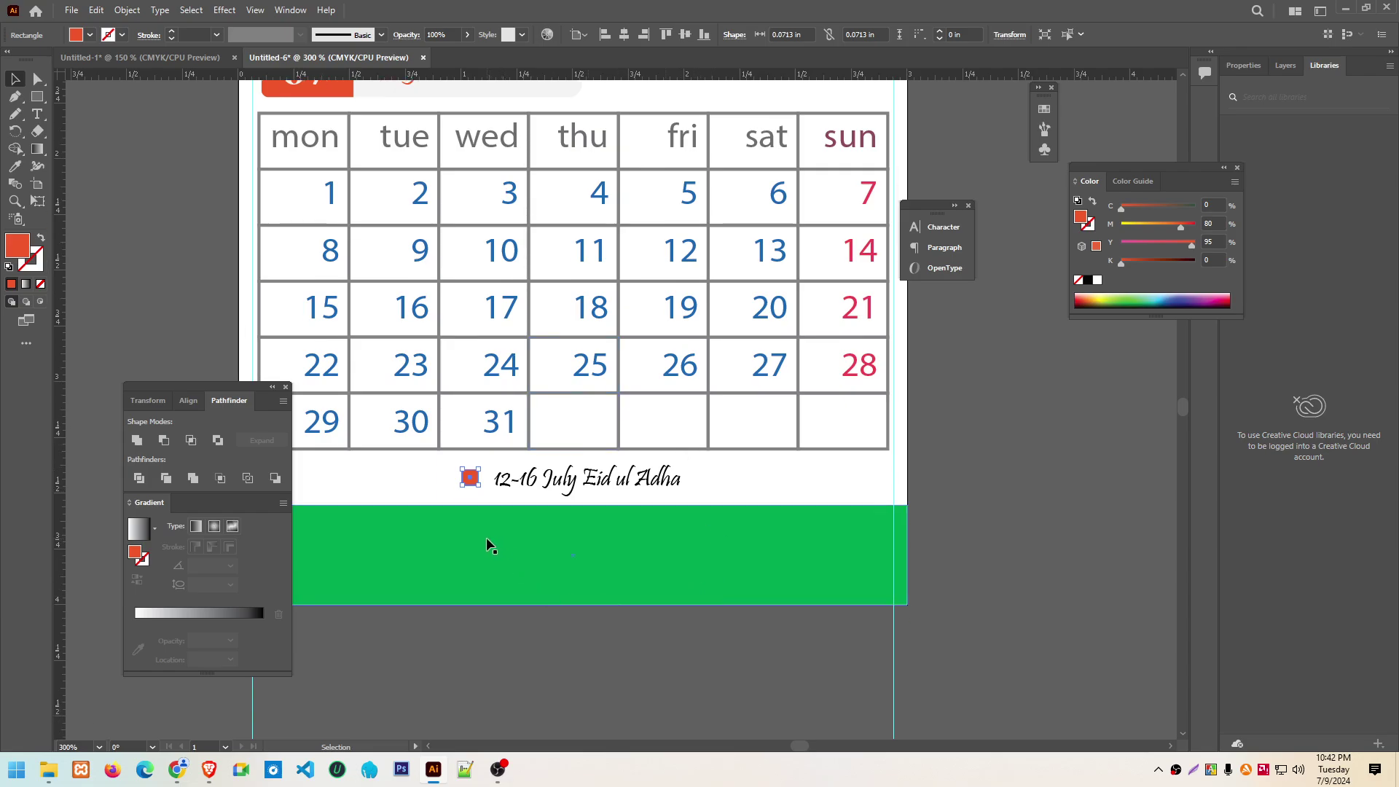
pyautogui.moveTo(204, 394); pyautogui.dragTo(1072, 378)
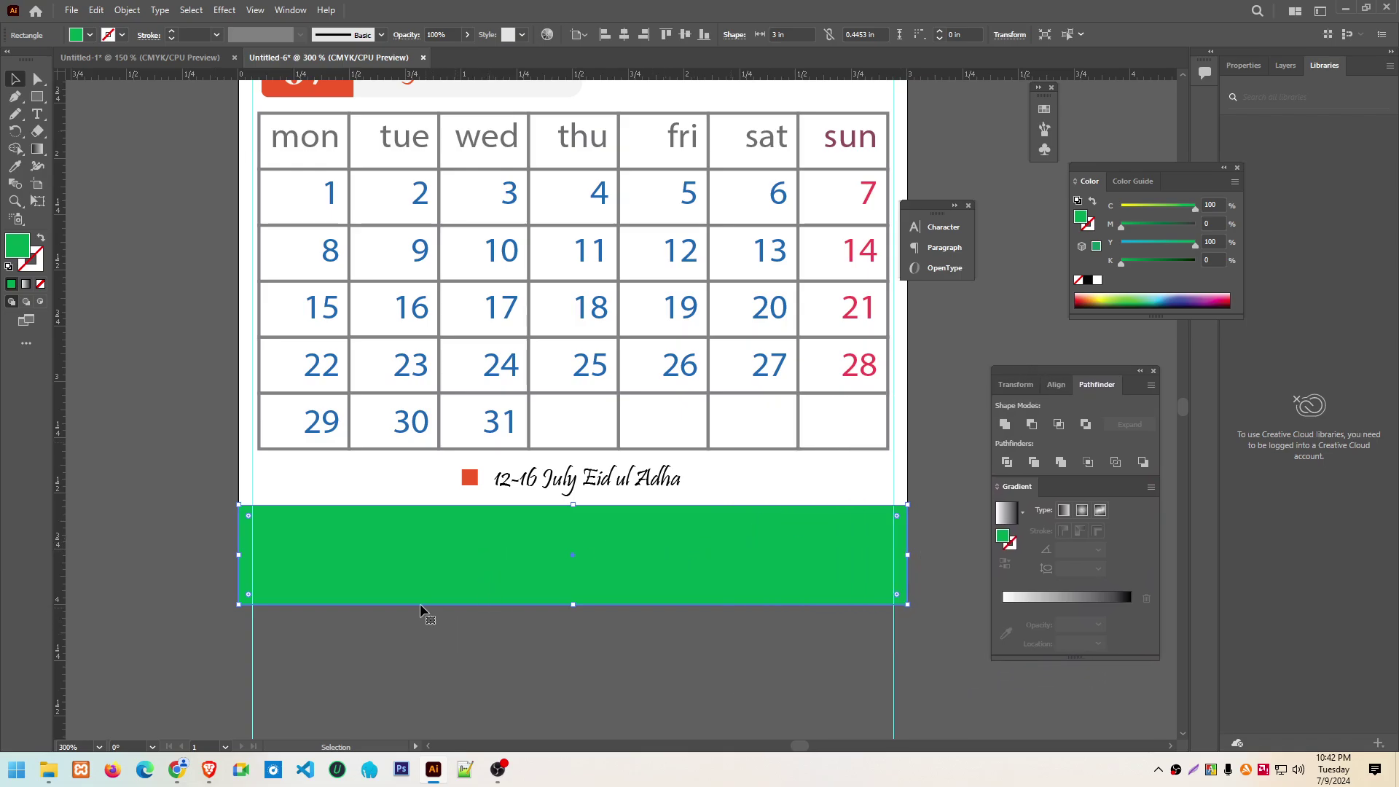
# Save the document as the Illustrator file CEL.ai with default options
pyautogui.click(71, 11)
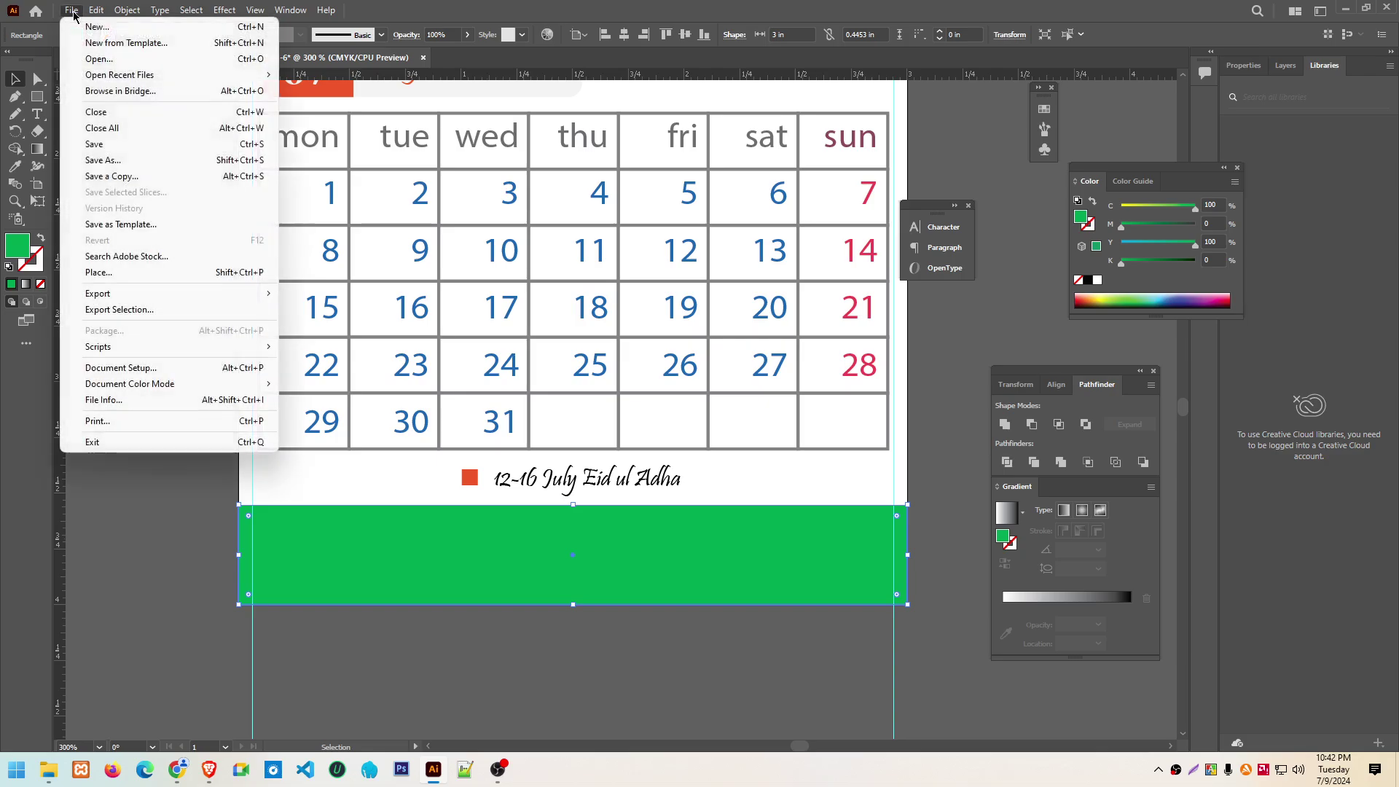
pyautogui.click(110, 161)
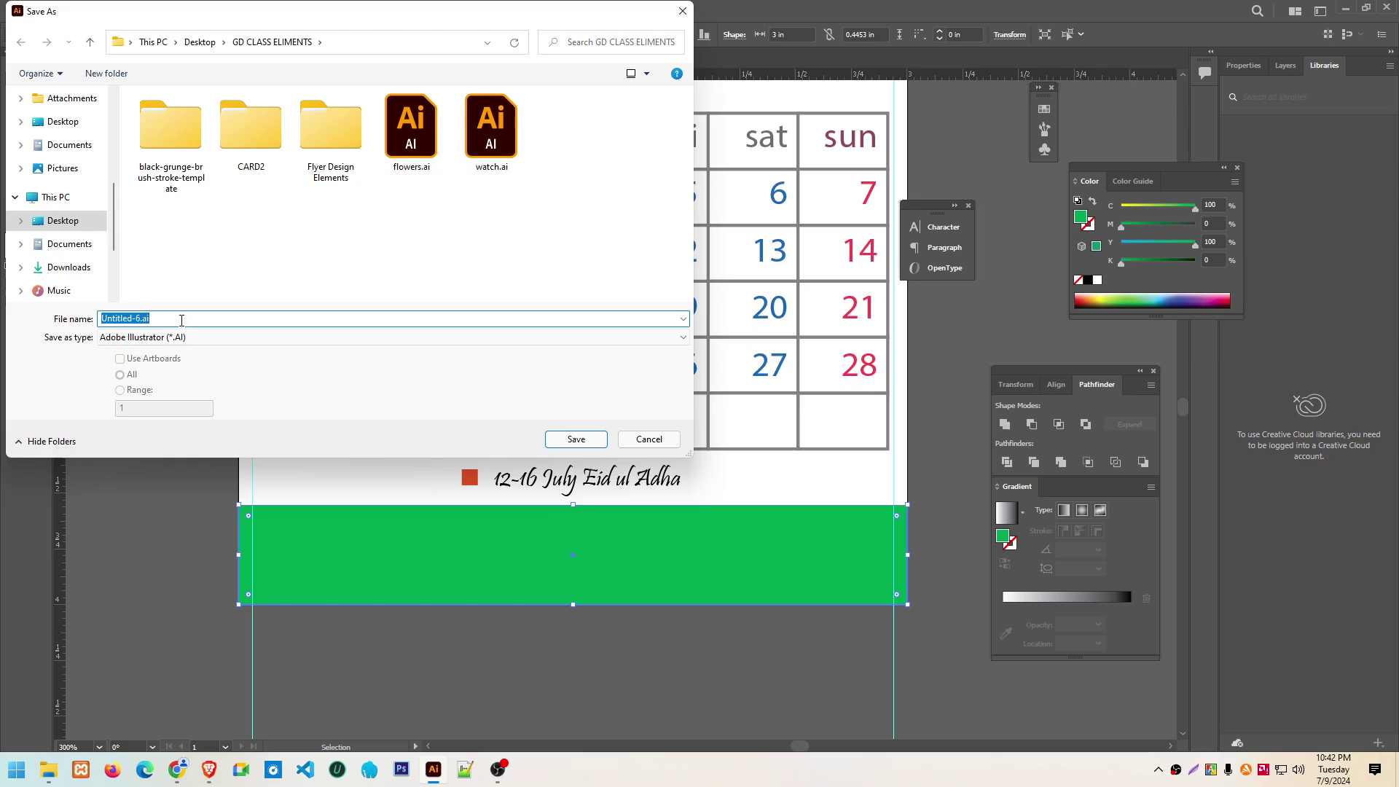
pyautogui.write('CEL')
pyautogui.click(572, 439)
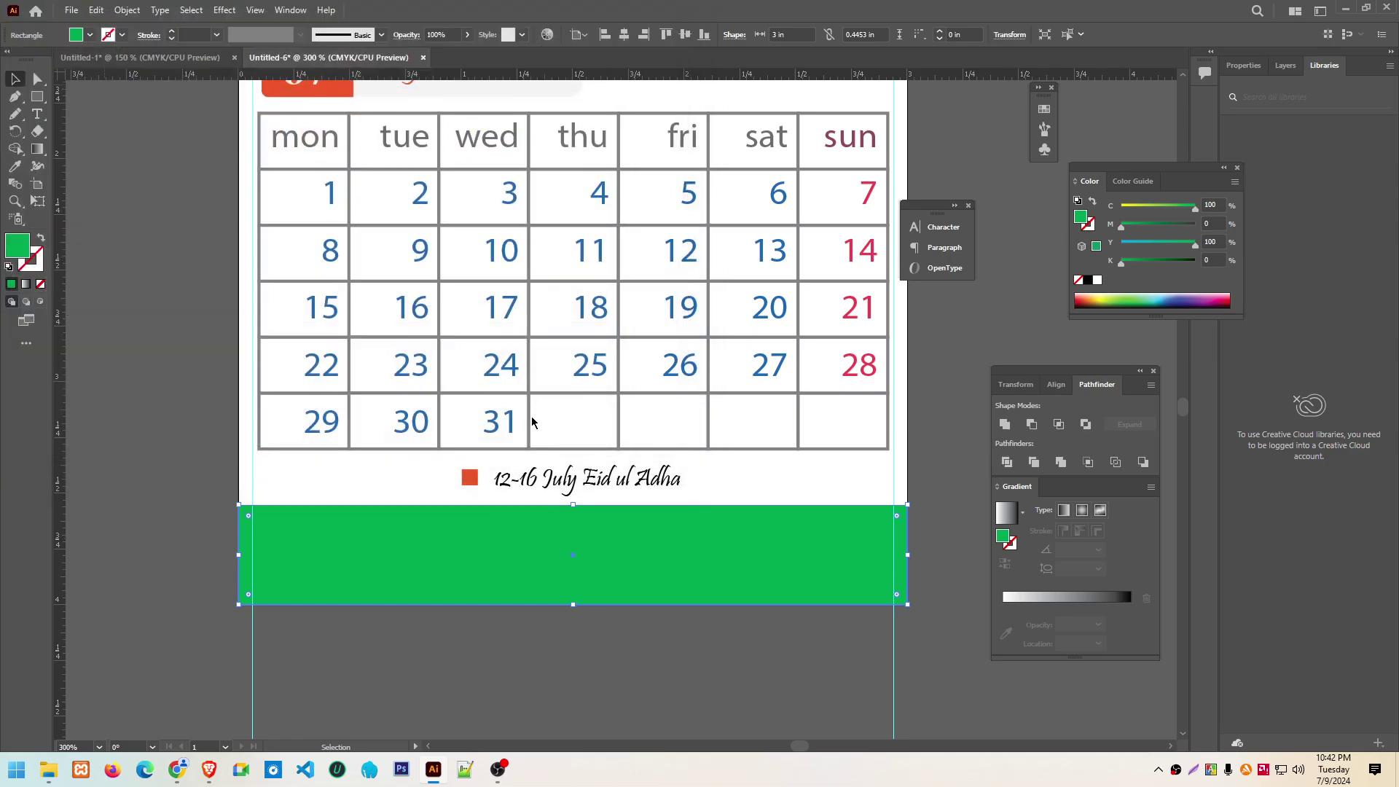
pyautogui.click(909, 591)
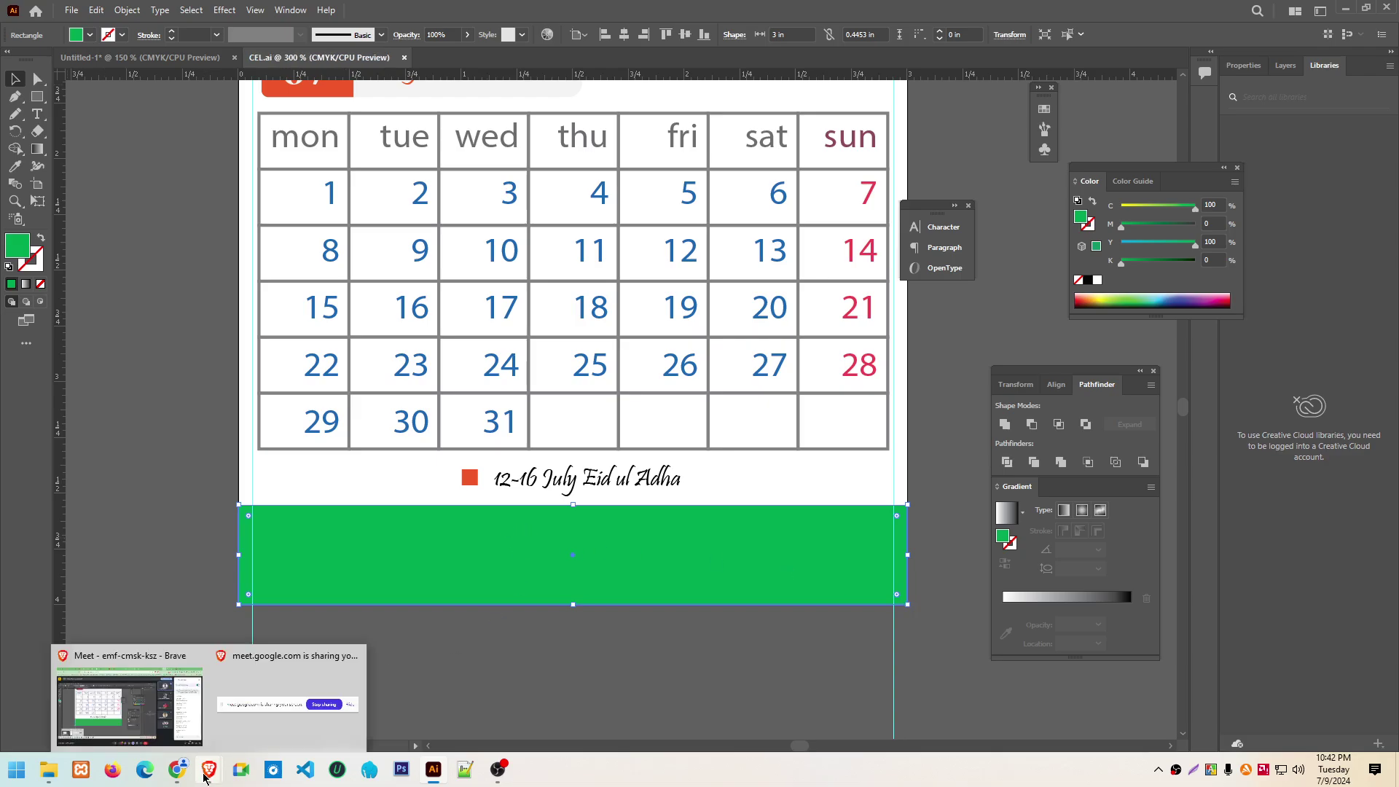
pyautogui.moveTo(48, 771)
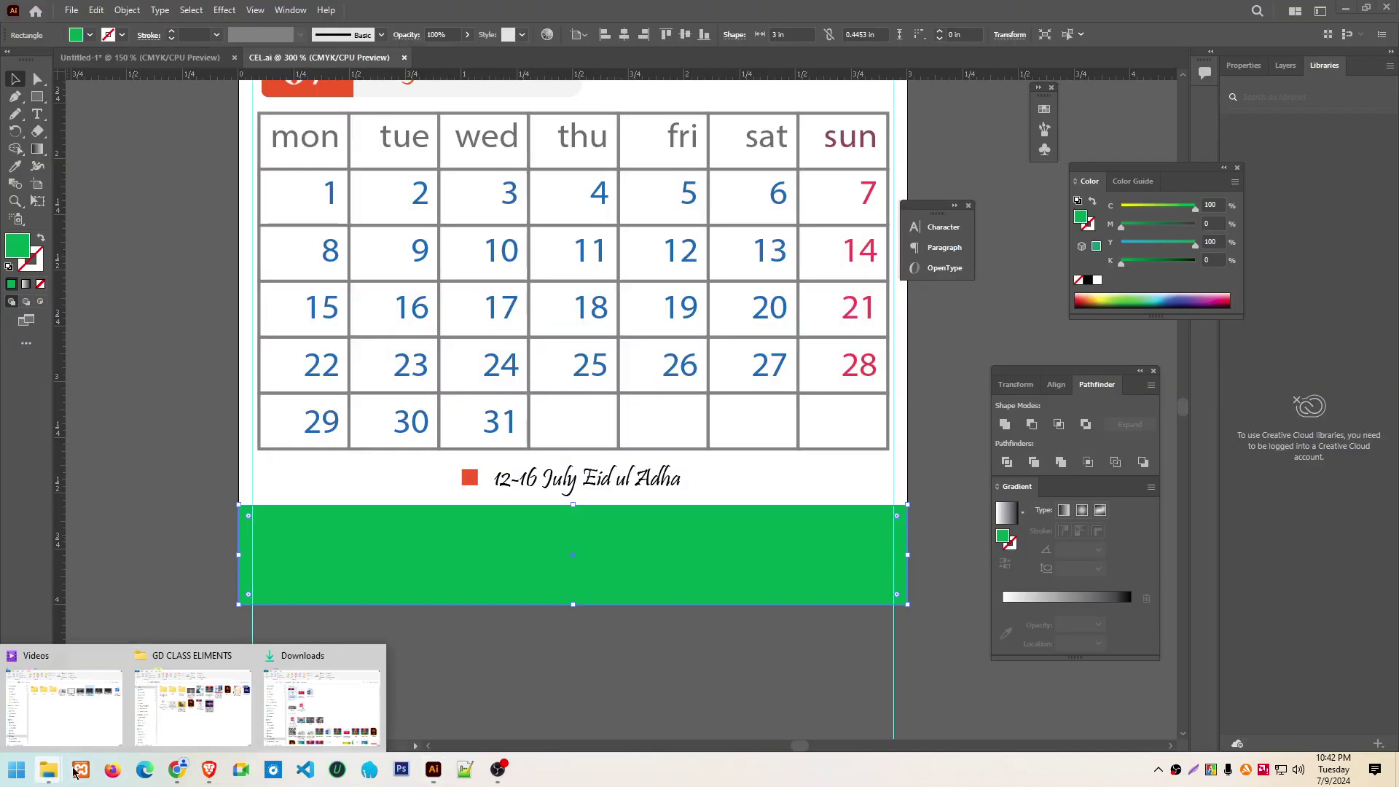
# Show the GD CLASS ELIMENTS folder, then bring the Brave Google Meet window forward
pyautogui.click(182, 729)
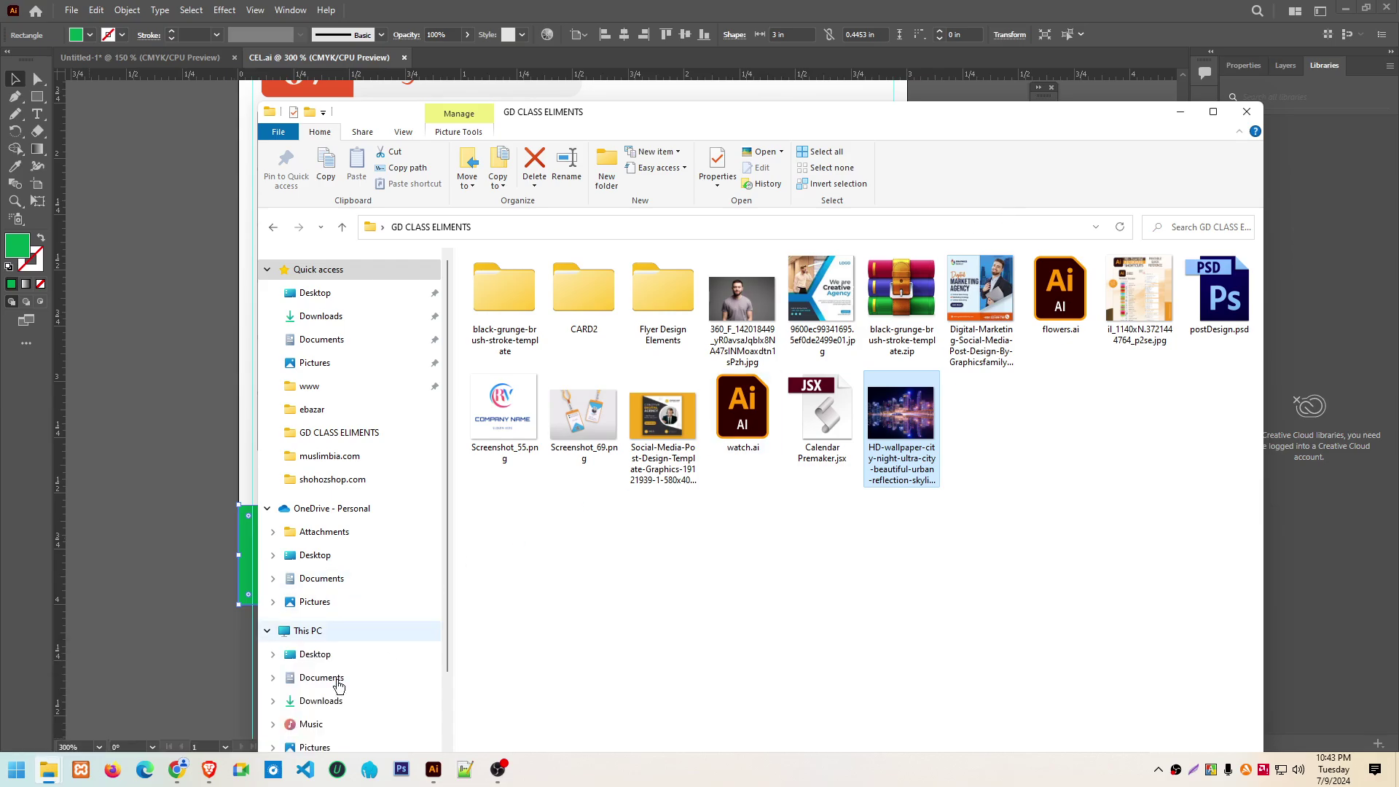
pyautogui.click(203, 777)
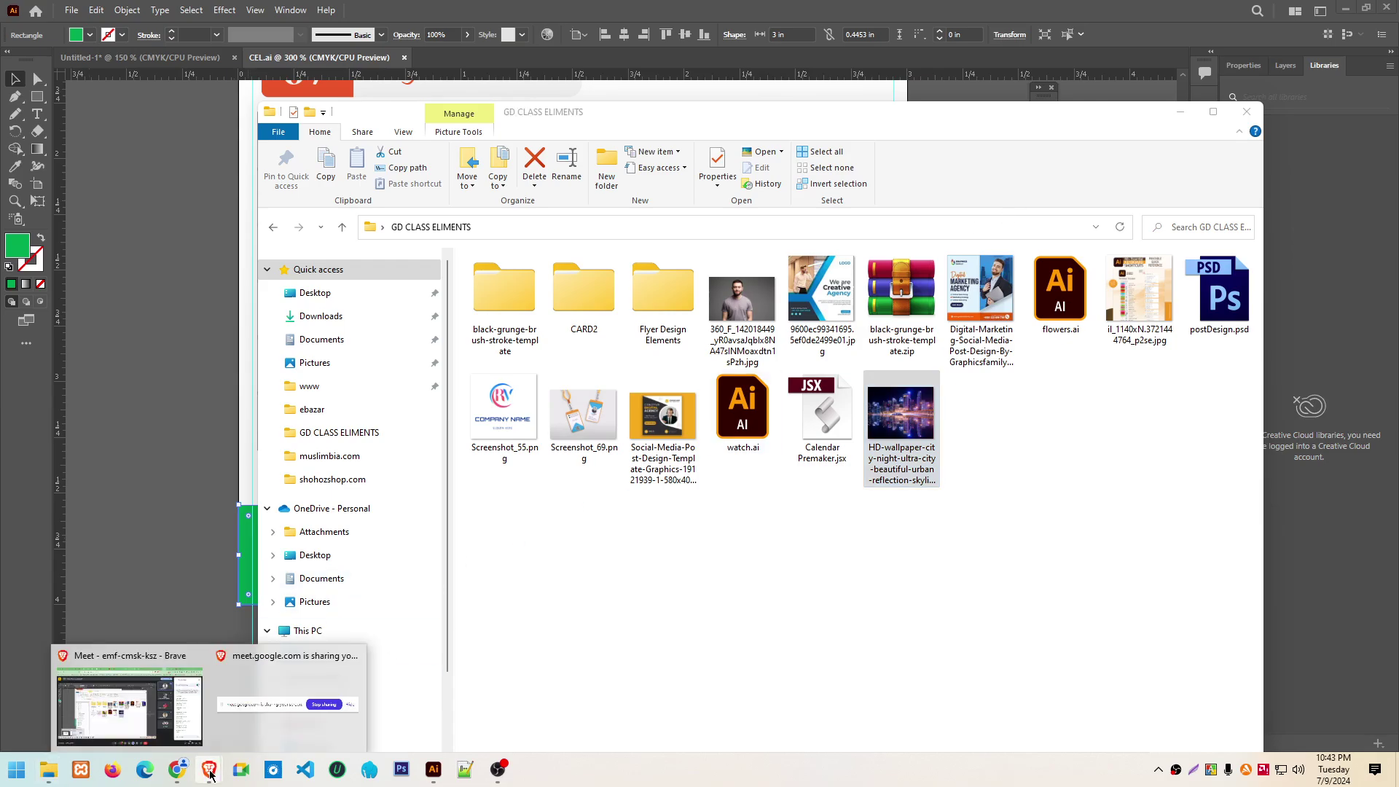
pyautogui.click(129, 704)
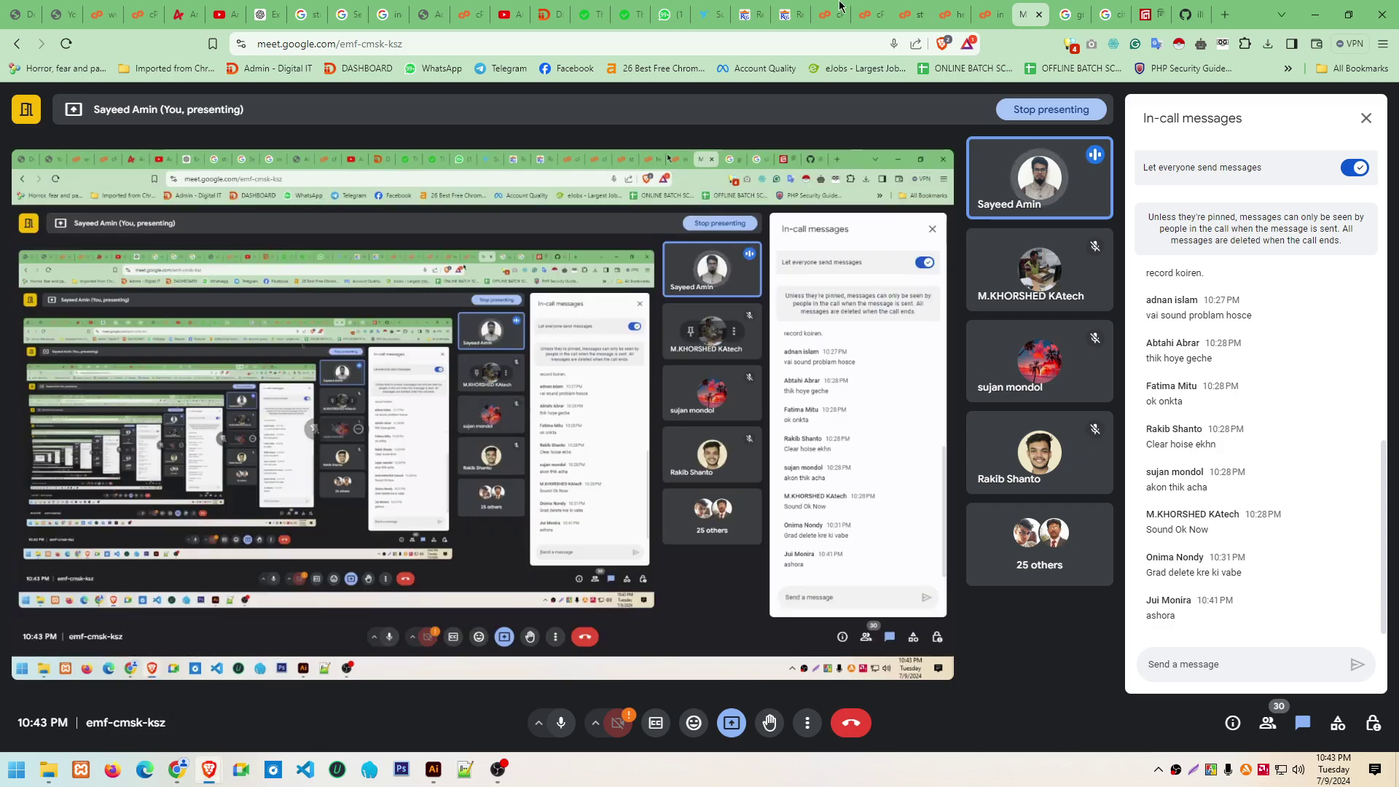
# Drag the logo from digitalit-inst.com into GD CLASS ELIMENTS as logo-wide.png
pyautogui.click(564, 8)
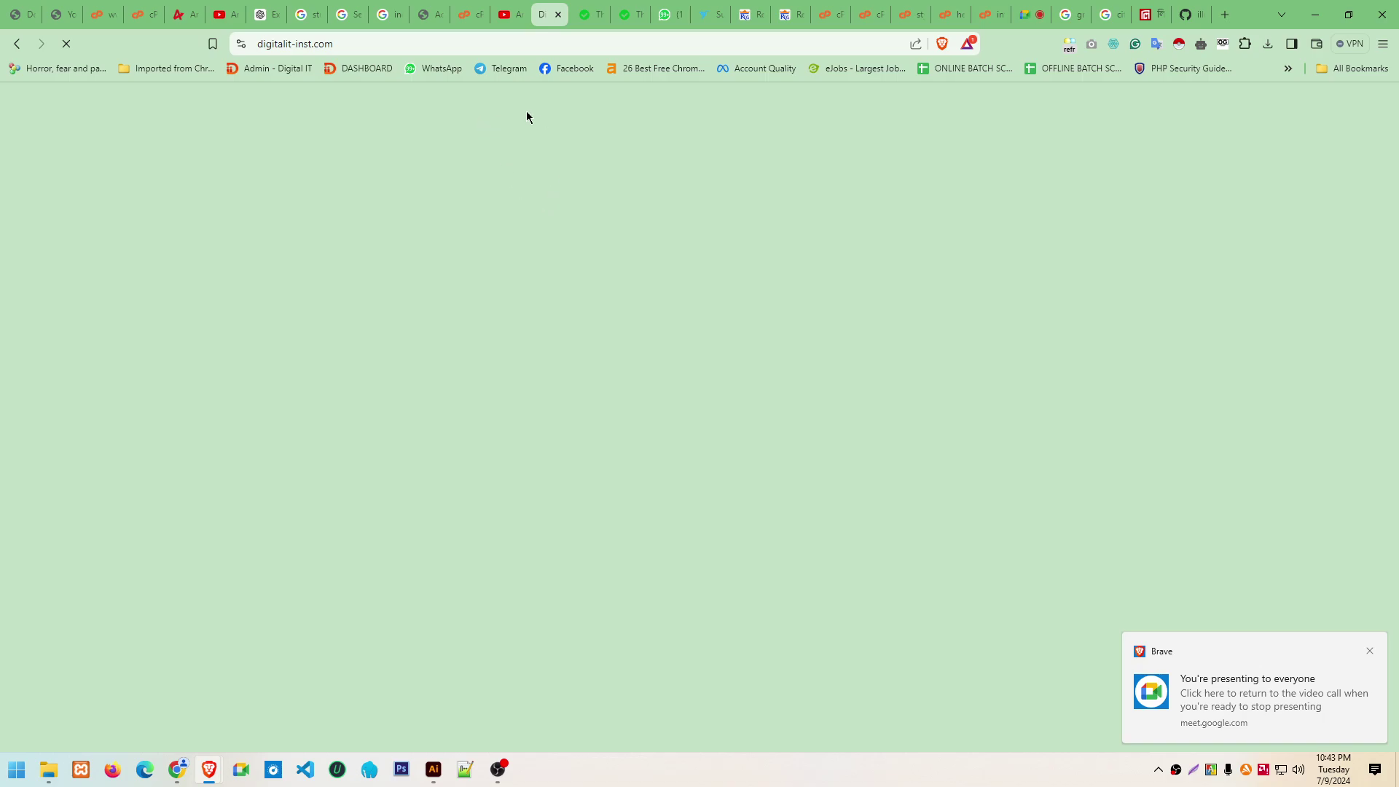
pyautogui.click(353, 49)
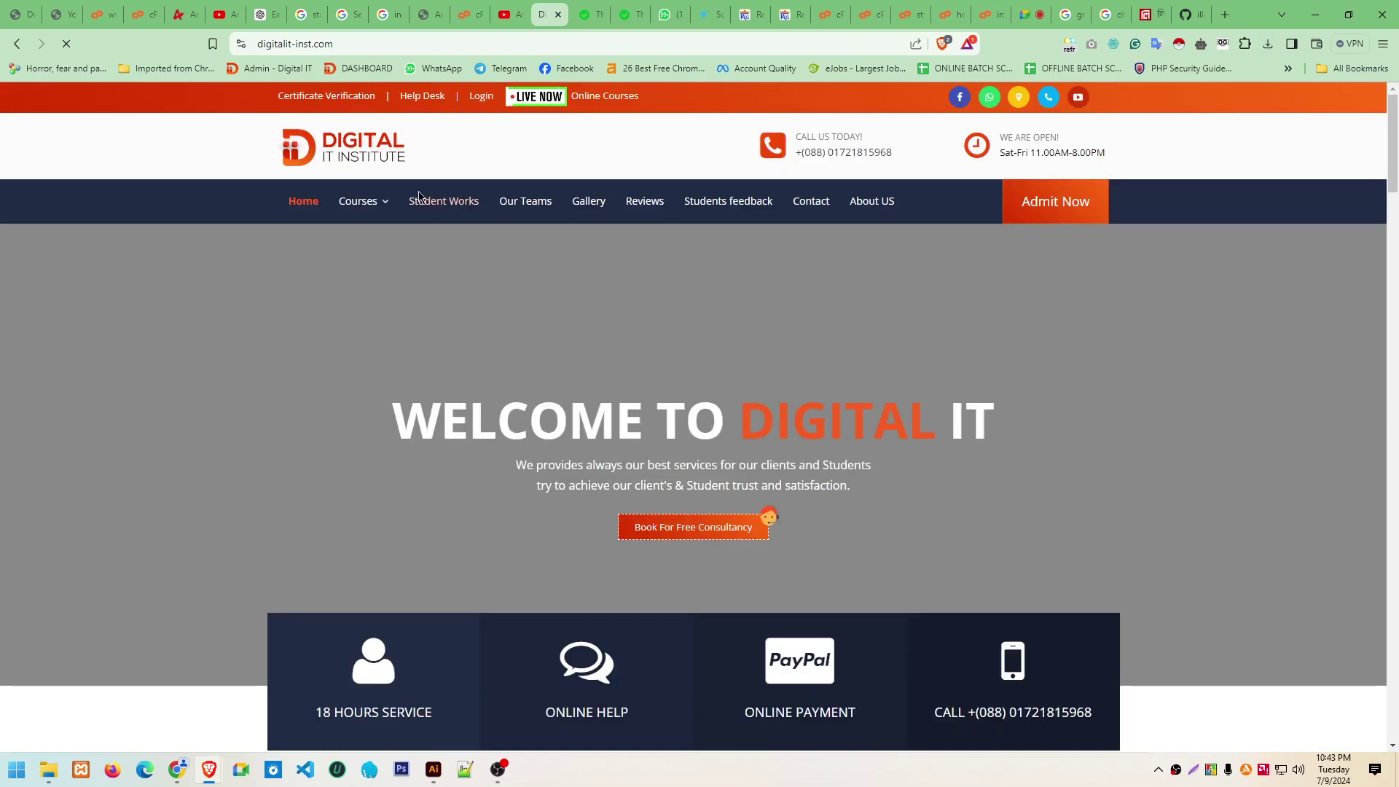
pyautogui.doubleClick(1255, 11)
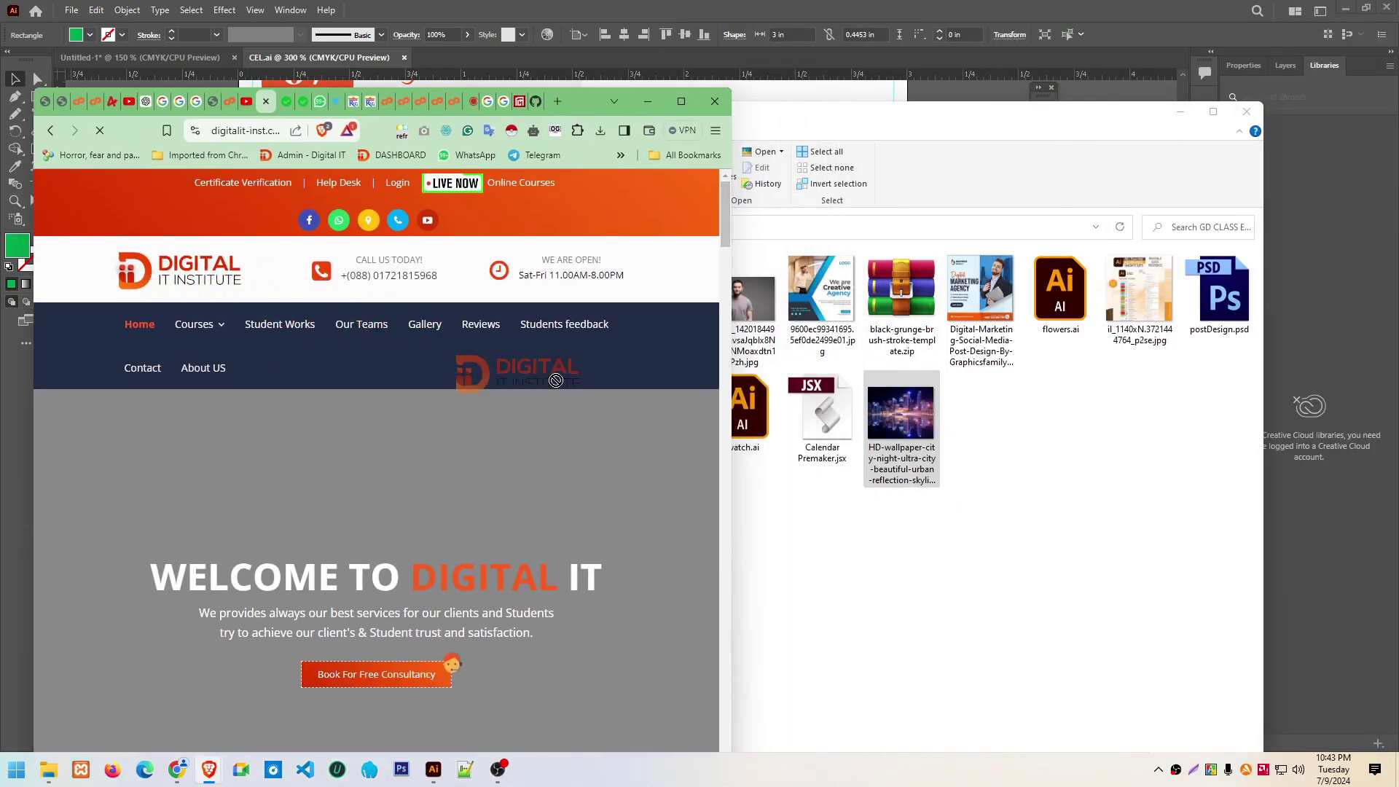
pyautogui.moveTo(186, 273); pyautogui.dragTo(1059, 534)
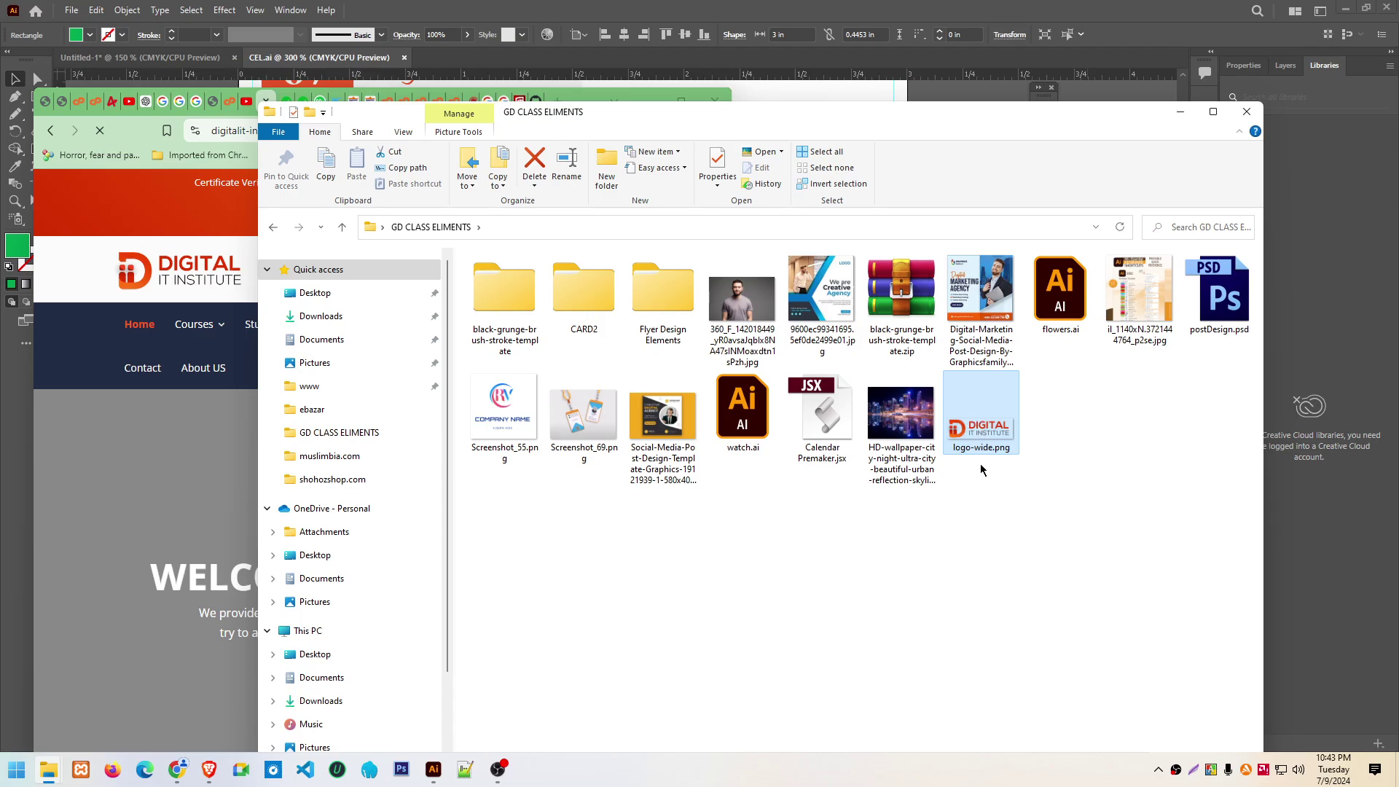
# Place logo-wide.png at the left end of the green footer band
pyautogui.click(433, 769)
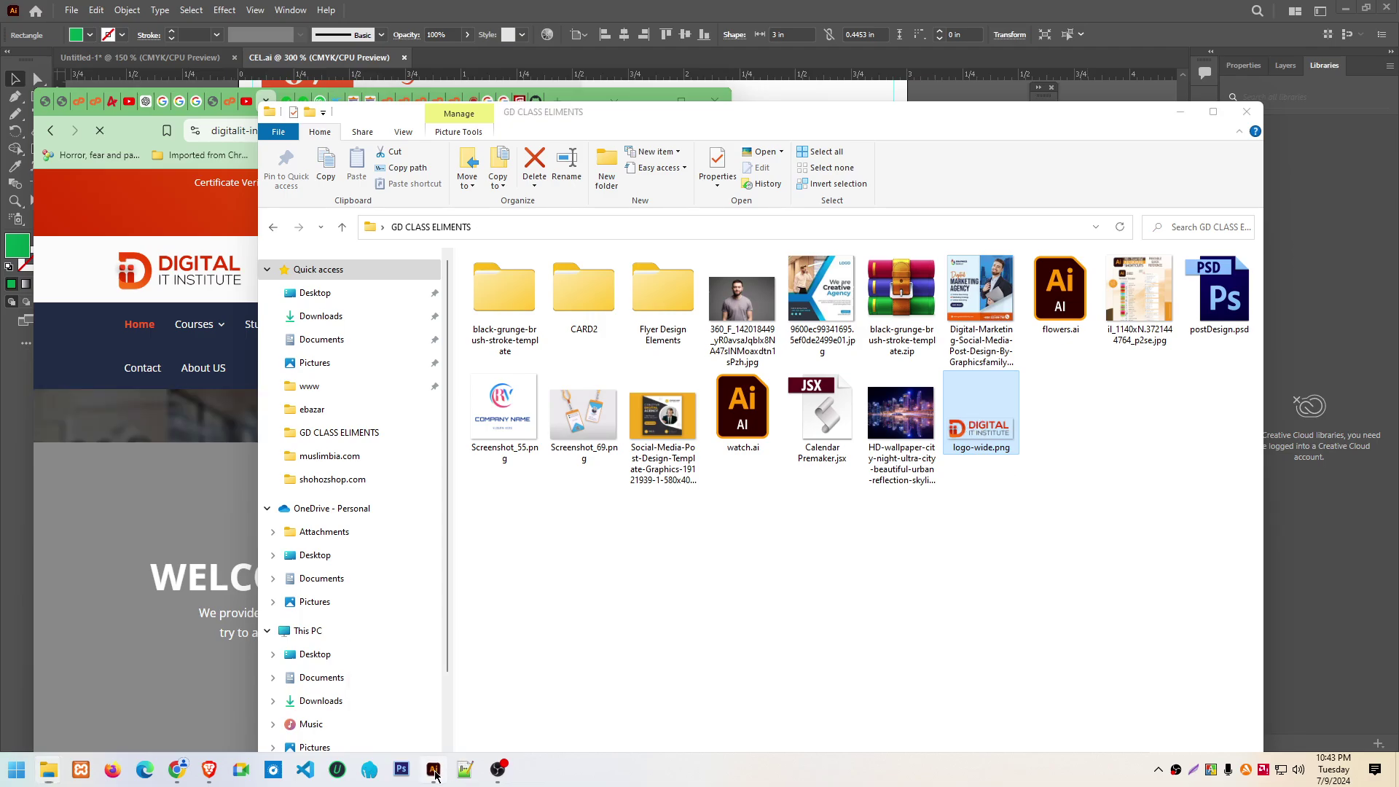
pyautogui.click(71, 11)
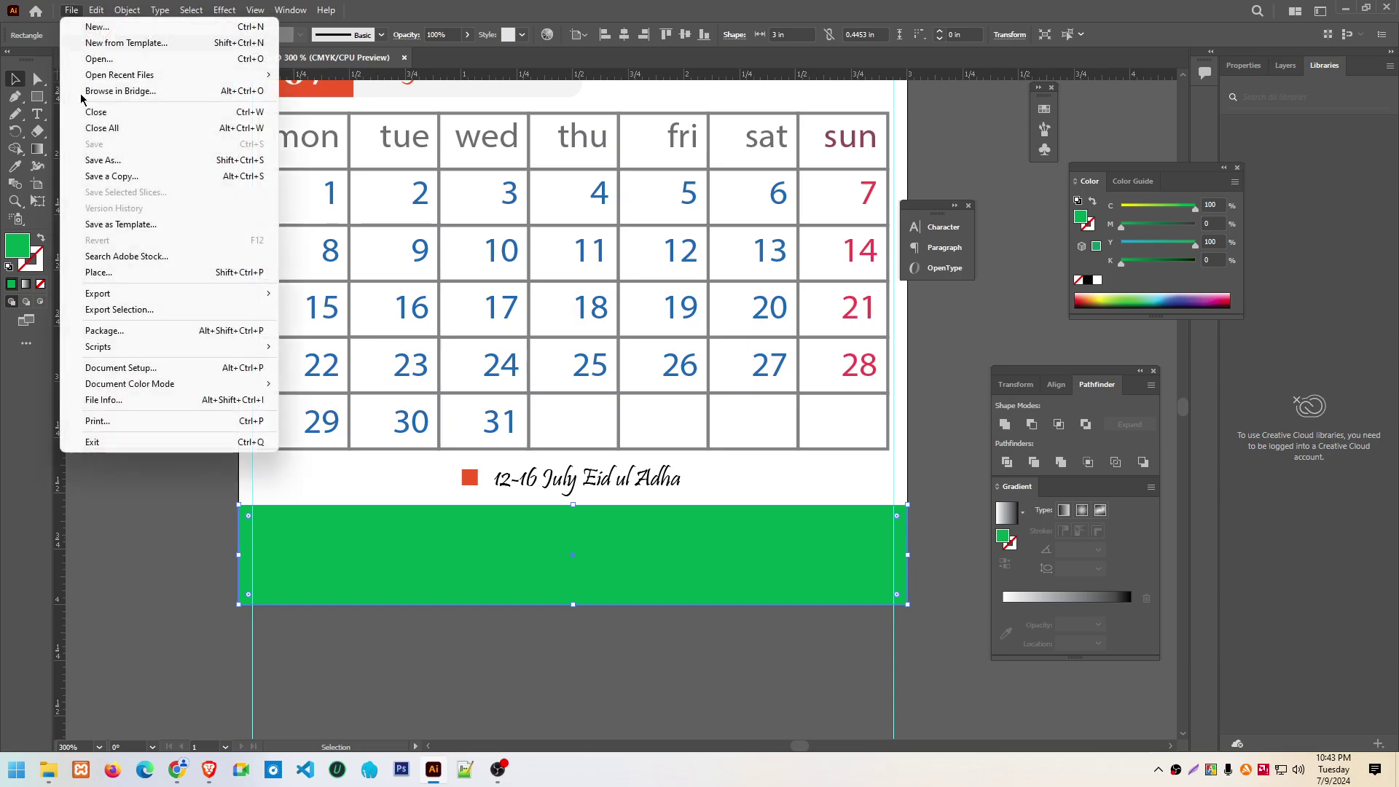
pyautogui.click(98, 274)
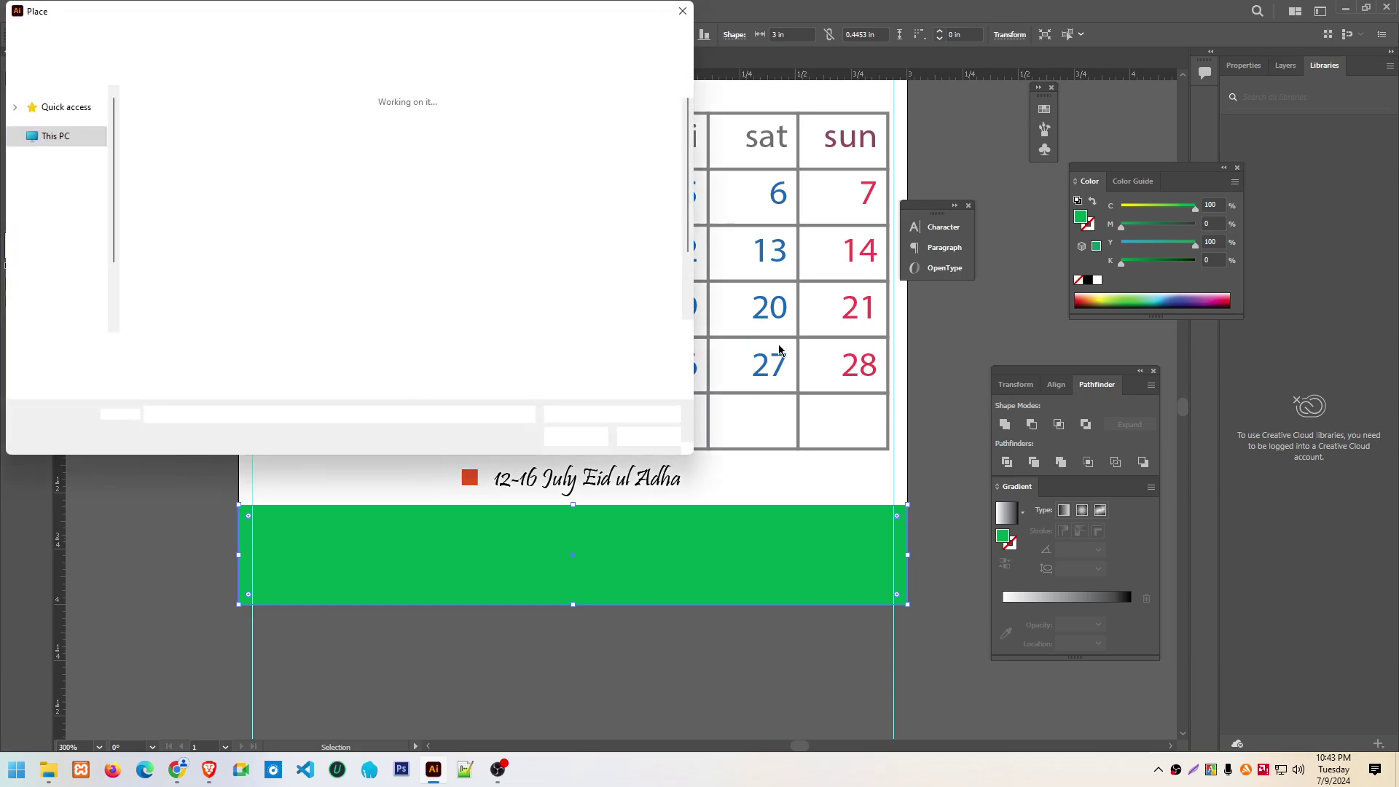
pyautogui.doubleClick(576, 252)
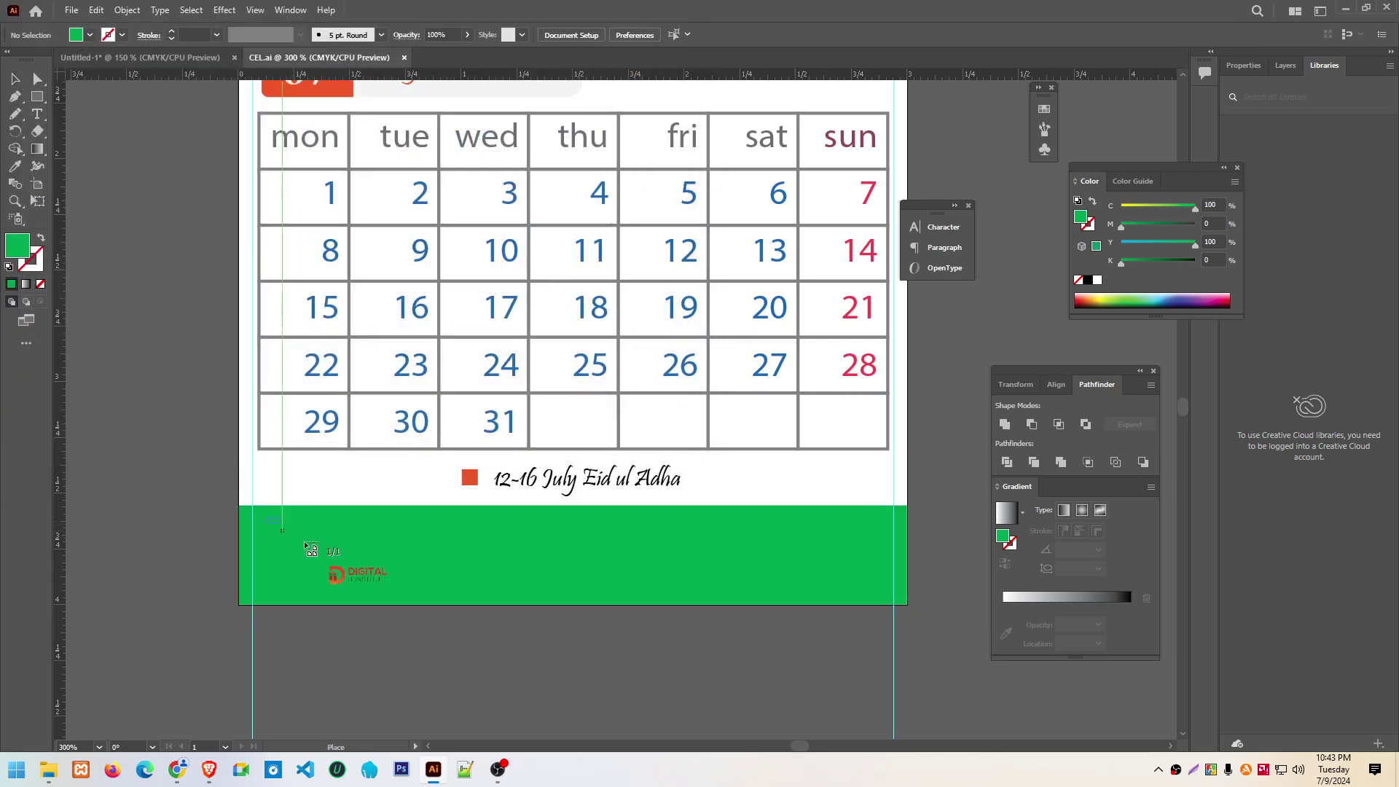
pyautogui.moveTo(266, 519); pyautogui.dragTo(434, 576)
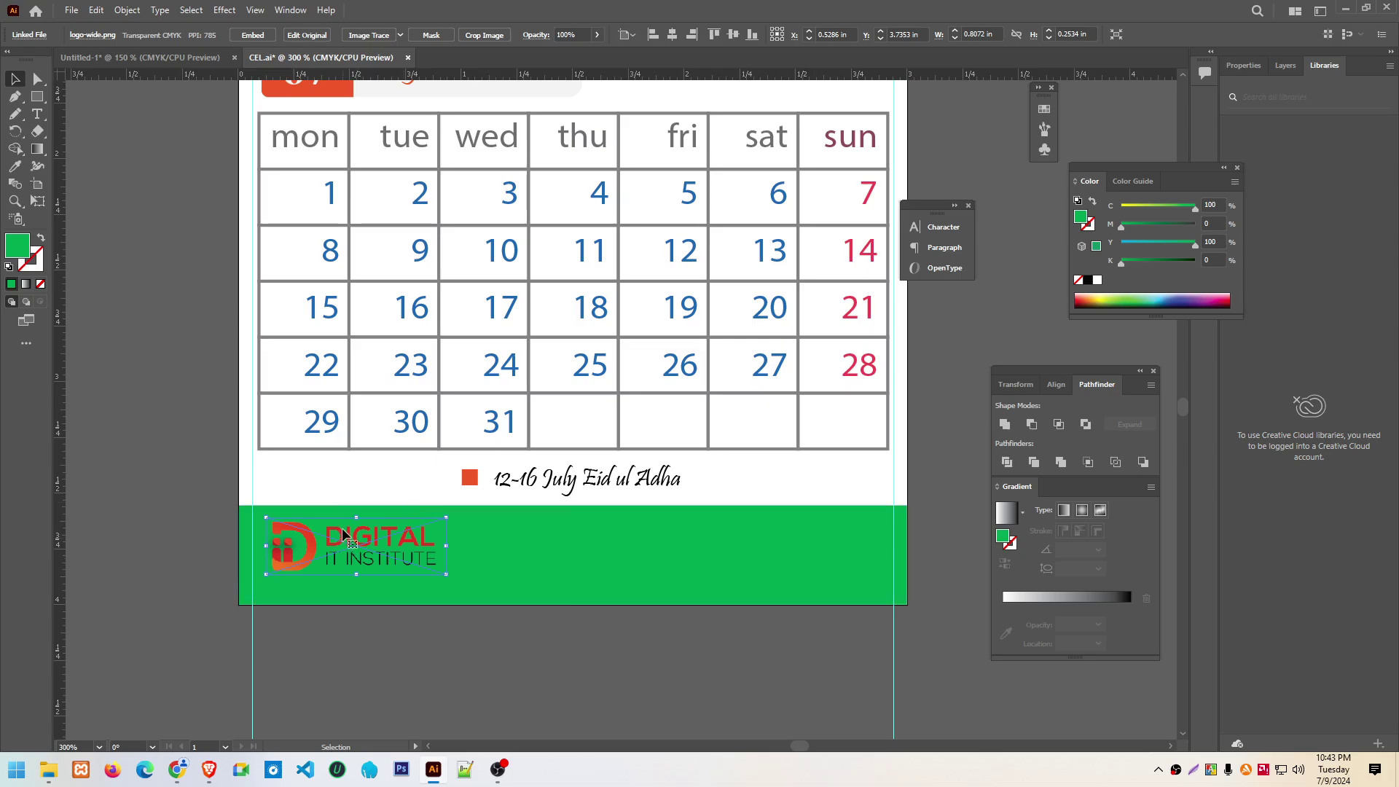
pyautogui.click(182, 284)
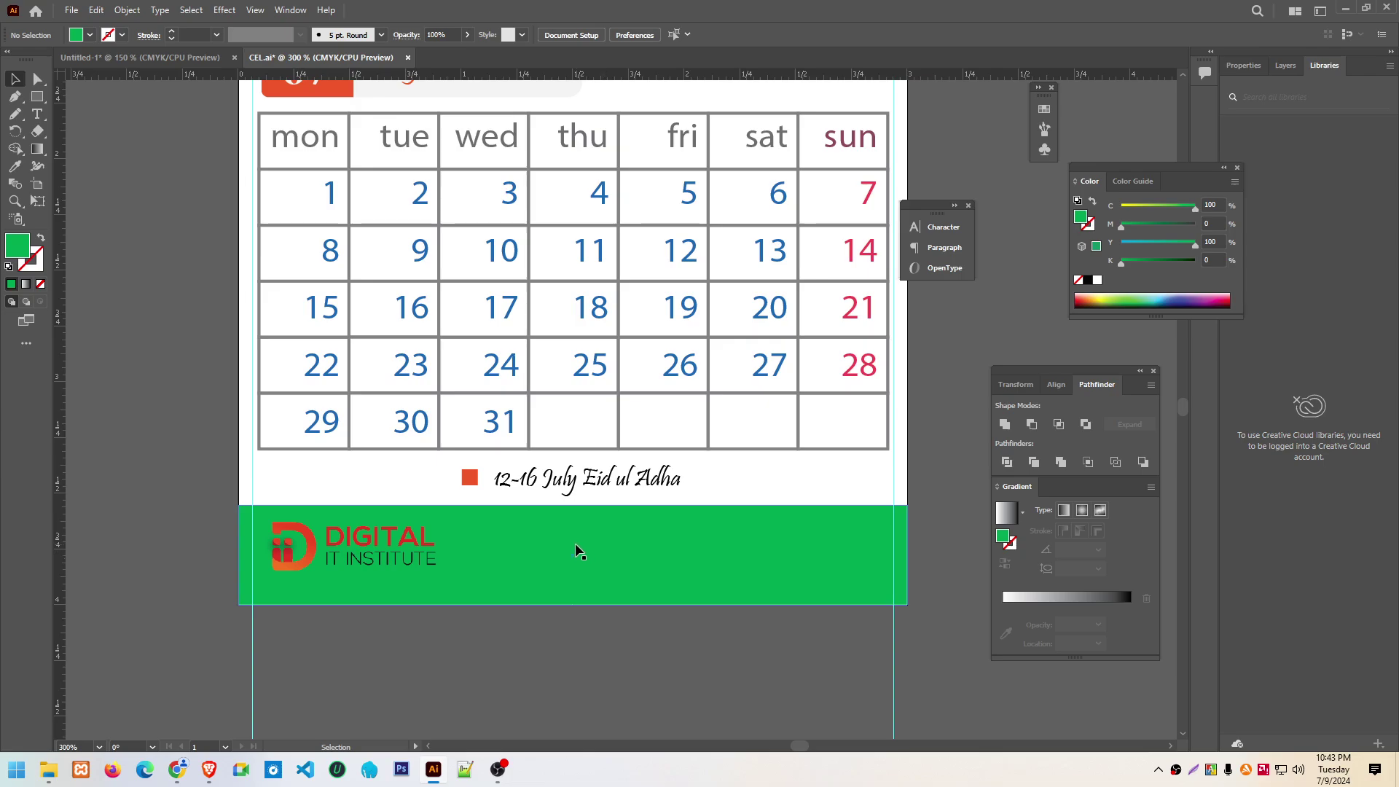
pyautogui.click(545, 538)
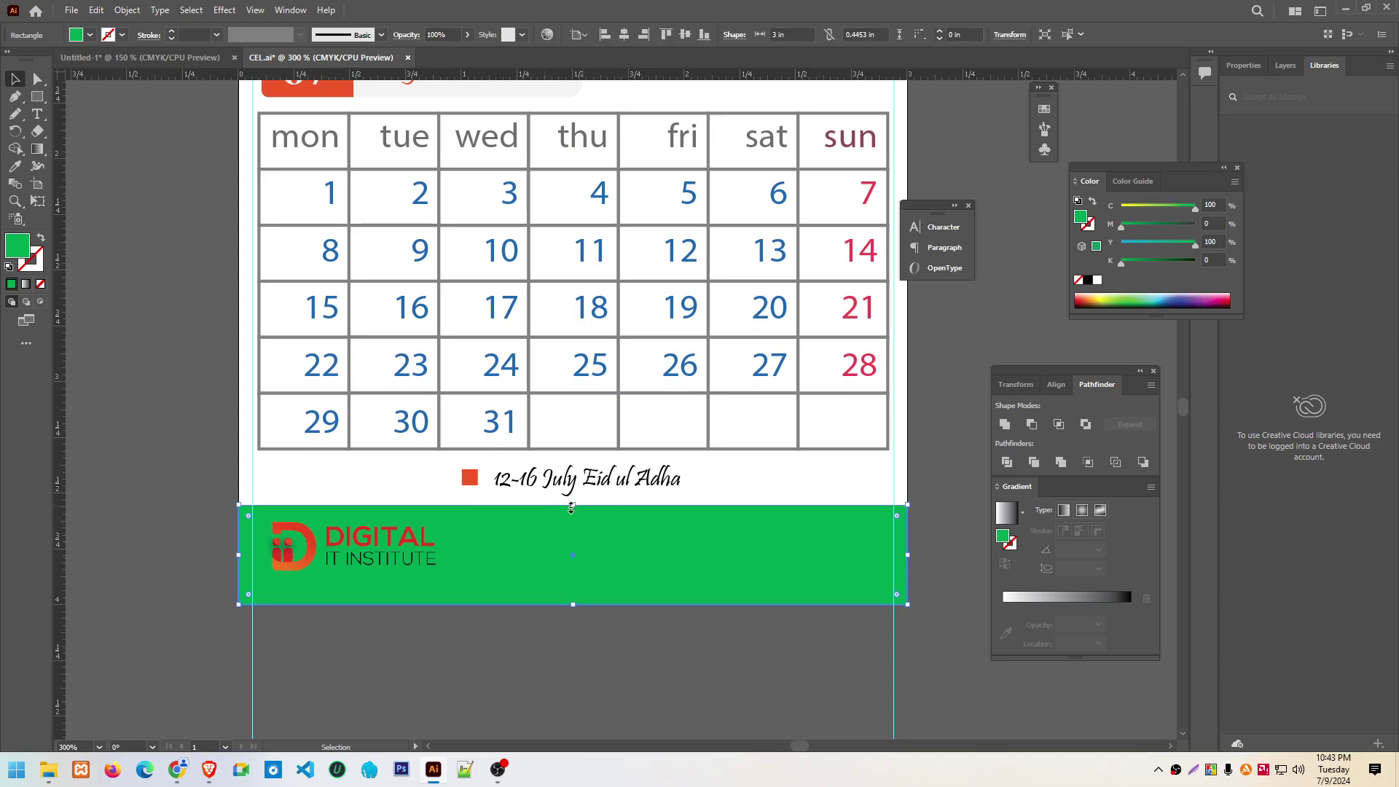
# Shrink the footer to a thin strip, colour it the 07 box's orange-red, and nudge the logo left
pyautogui.moveTo(572, 508); pyautogui.dragTo(572, 594)
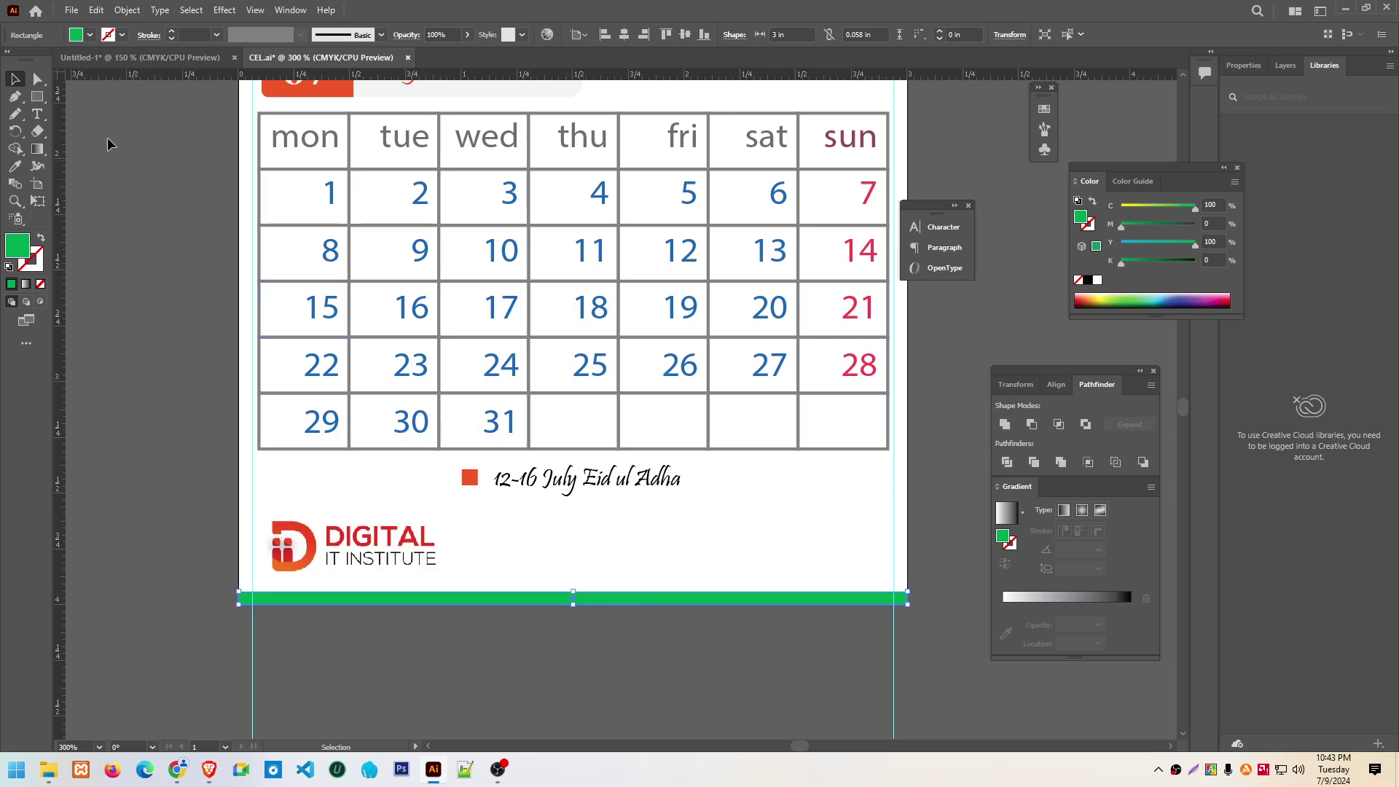
pyautogui.click(15, 166)
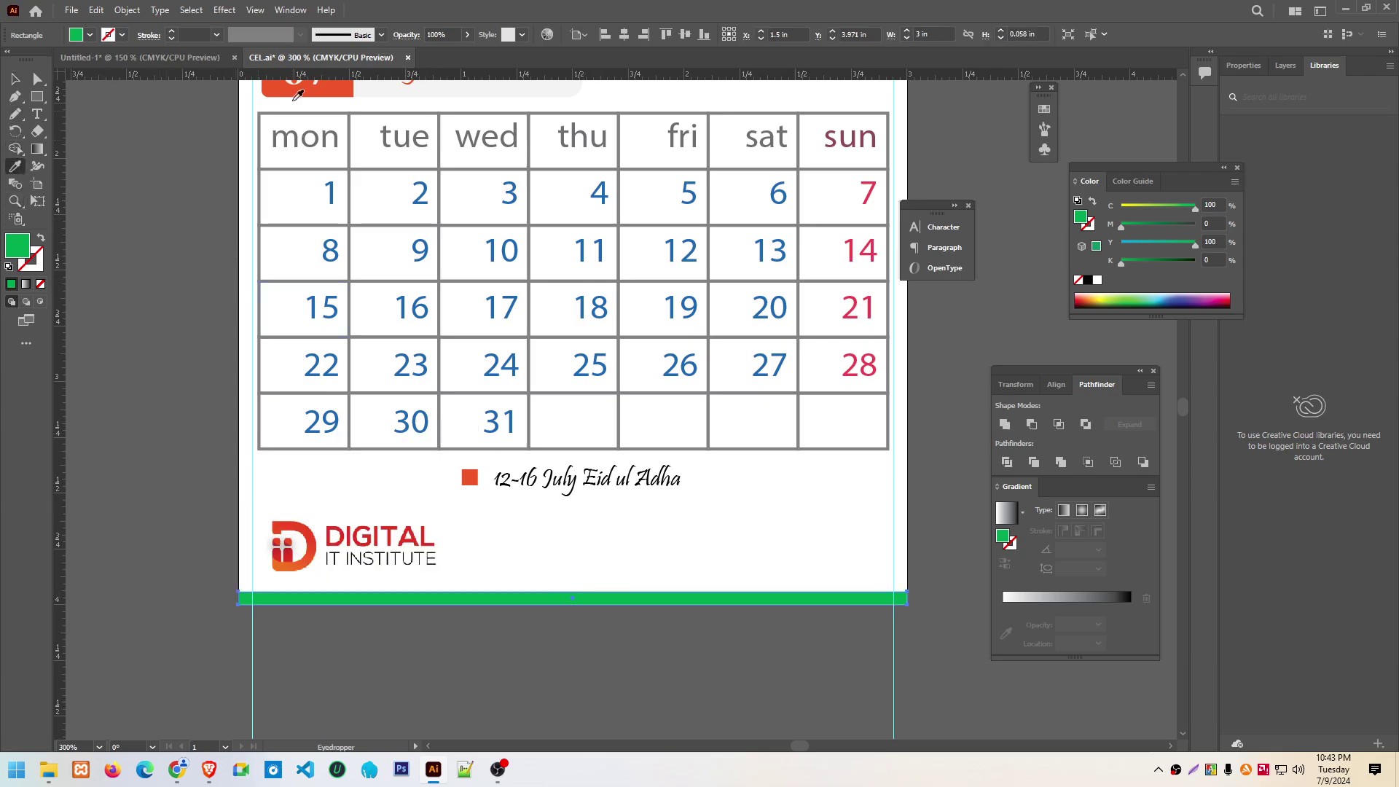
pyautogui.click(339, 113)
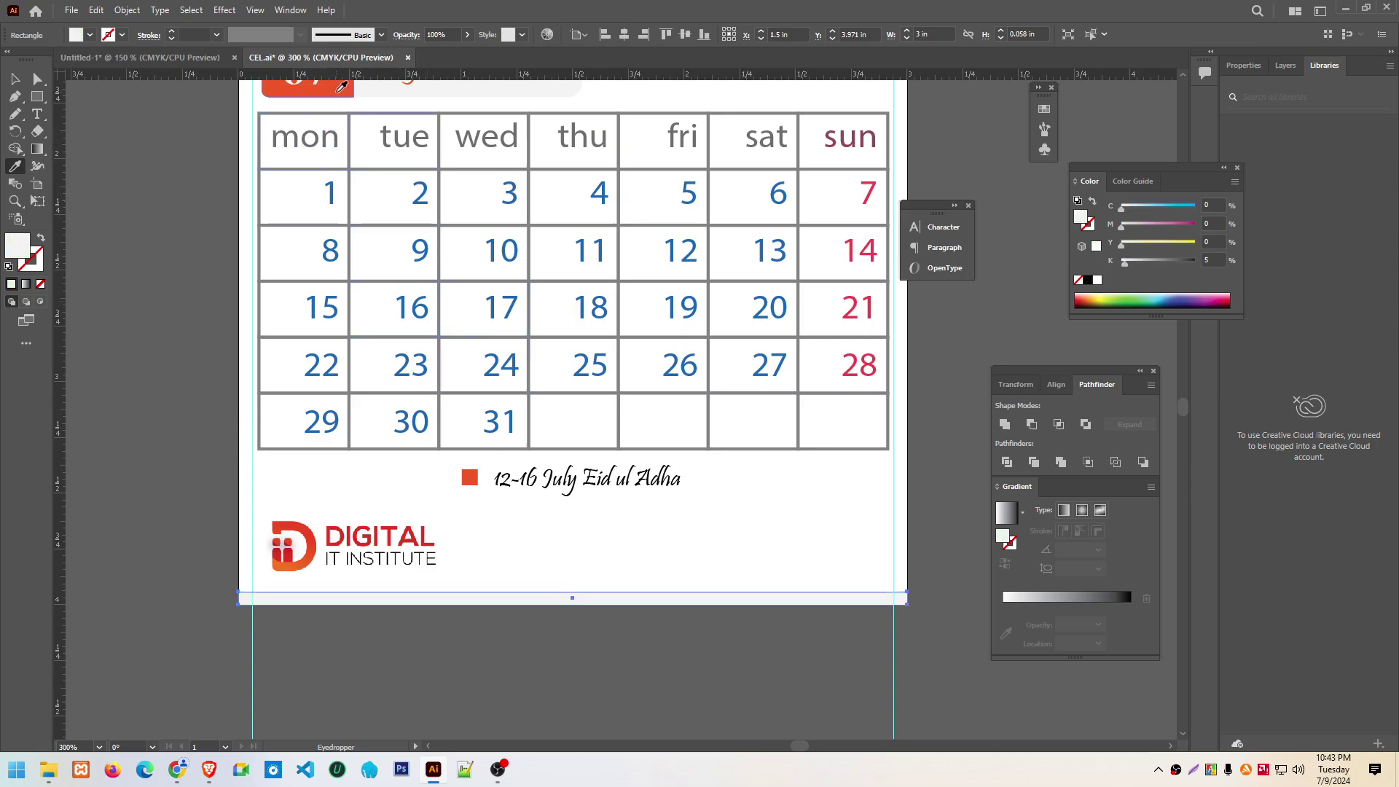
pyautogui.click(343, 86)
pyautogui.scroll(1, 441, 364)
pyautogui.click(15, 79)
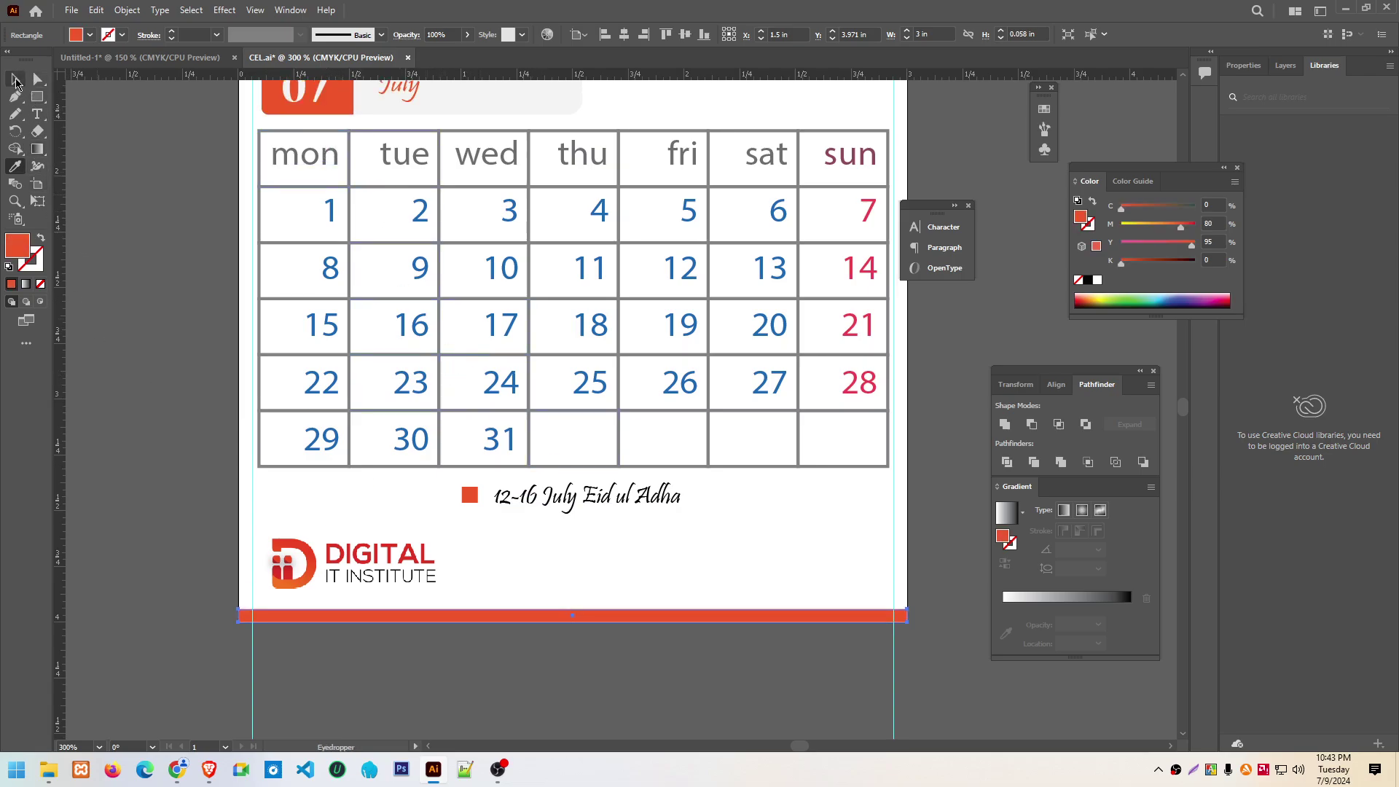
pyautogui.moveTo(307, 556); pyautogui.dragTo(280, 556)
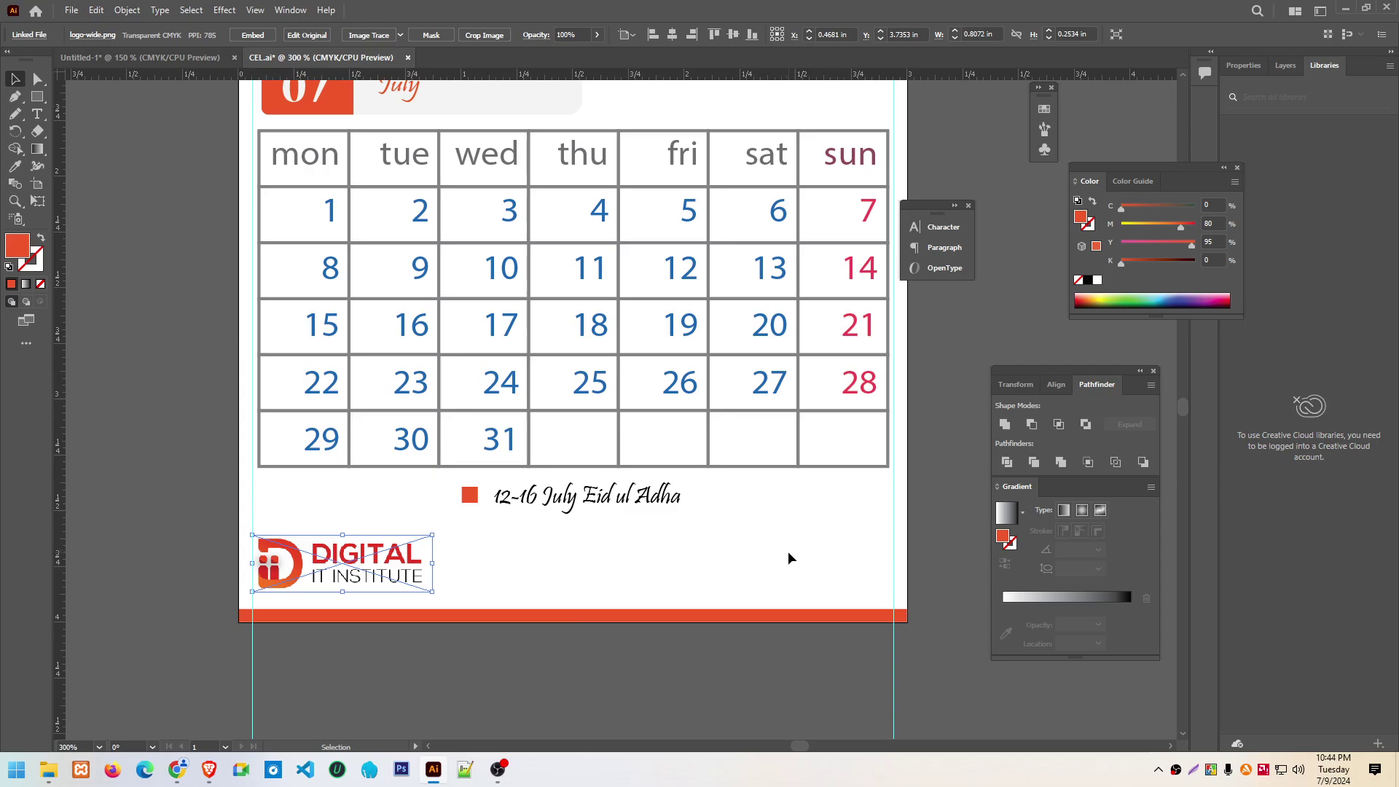
# Add a right-aligned text line reading 'asa' at the page's bottom right
pyautogui.click(131, 305)
pyautogui.click(37, 114)
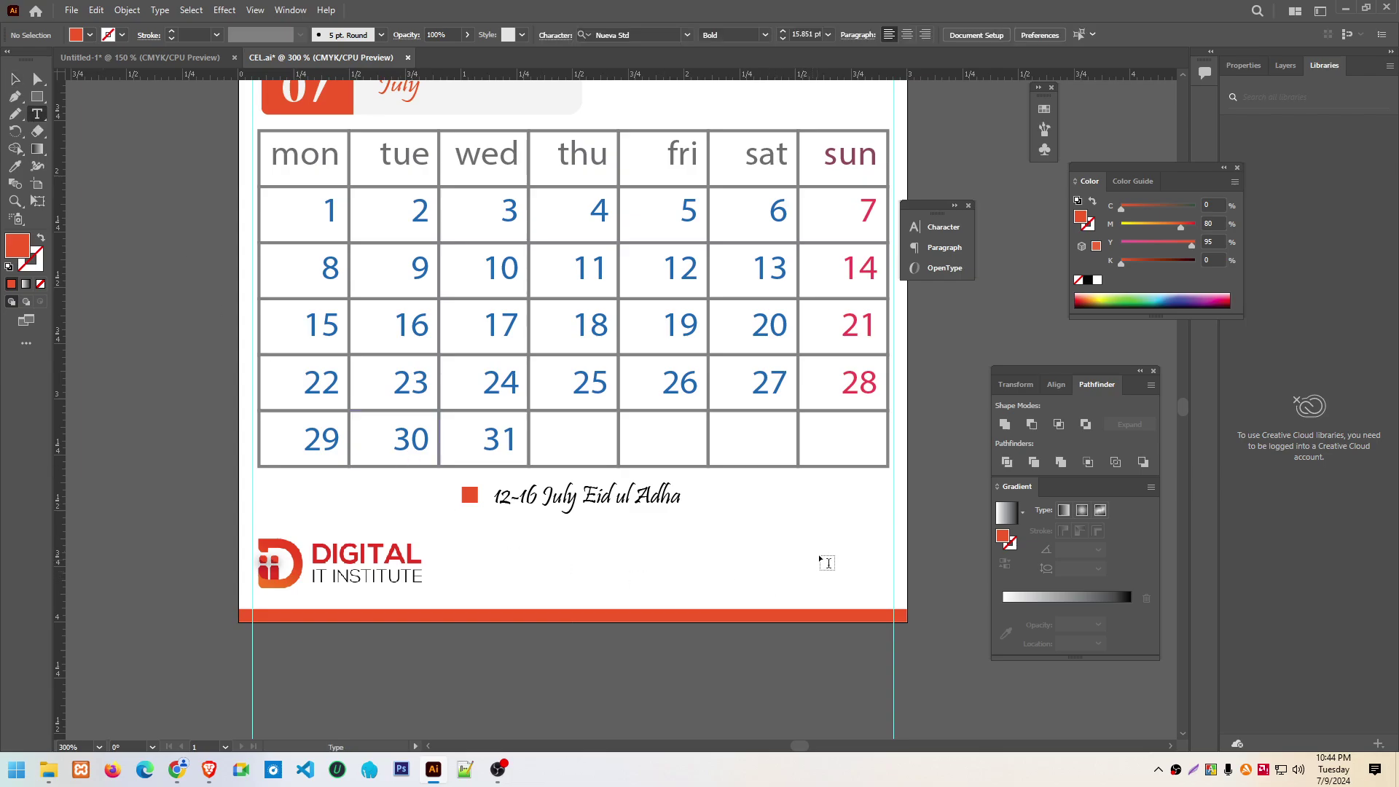
pyautogui.click(853, 546)
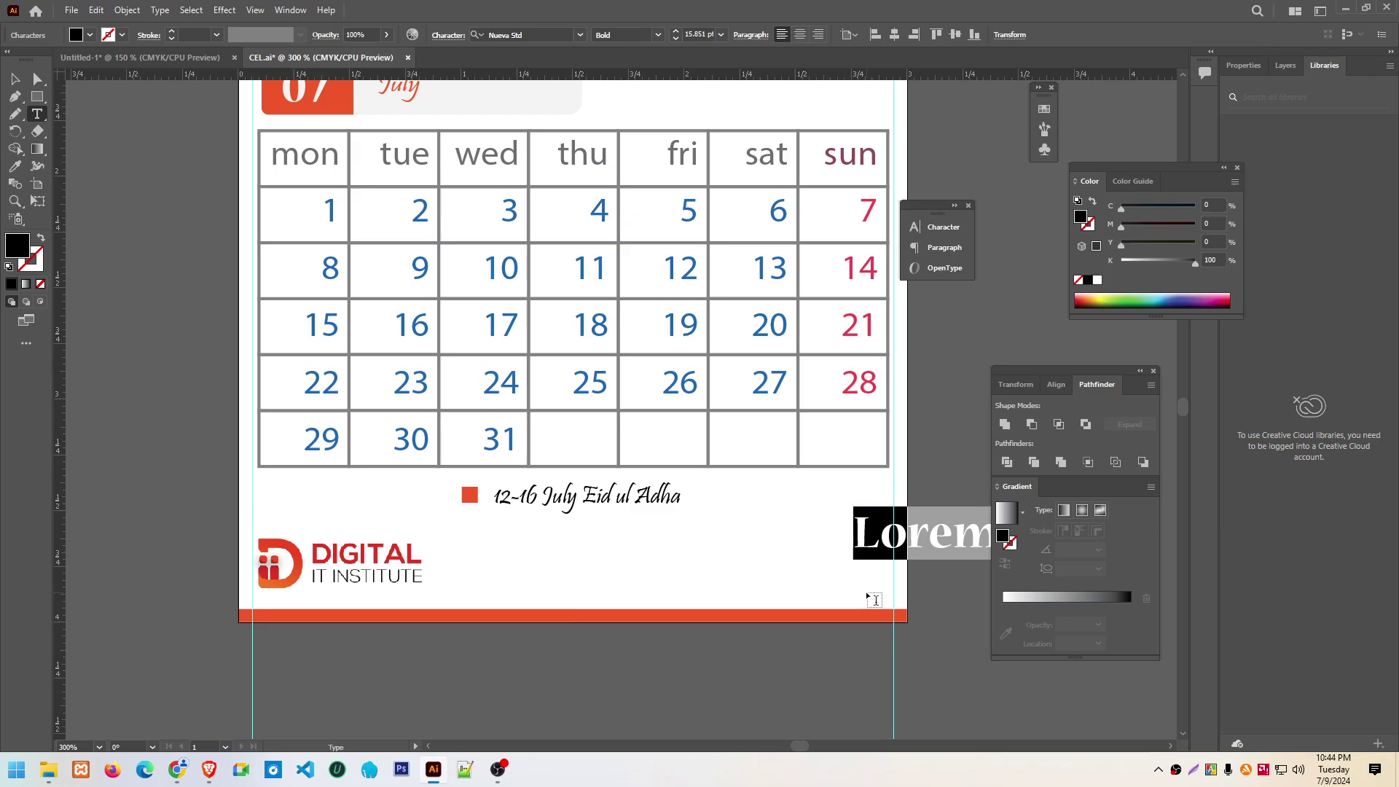
pyautogui.write('asa')
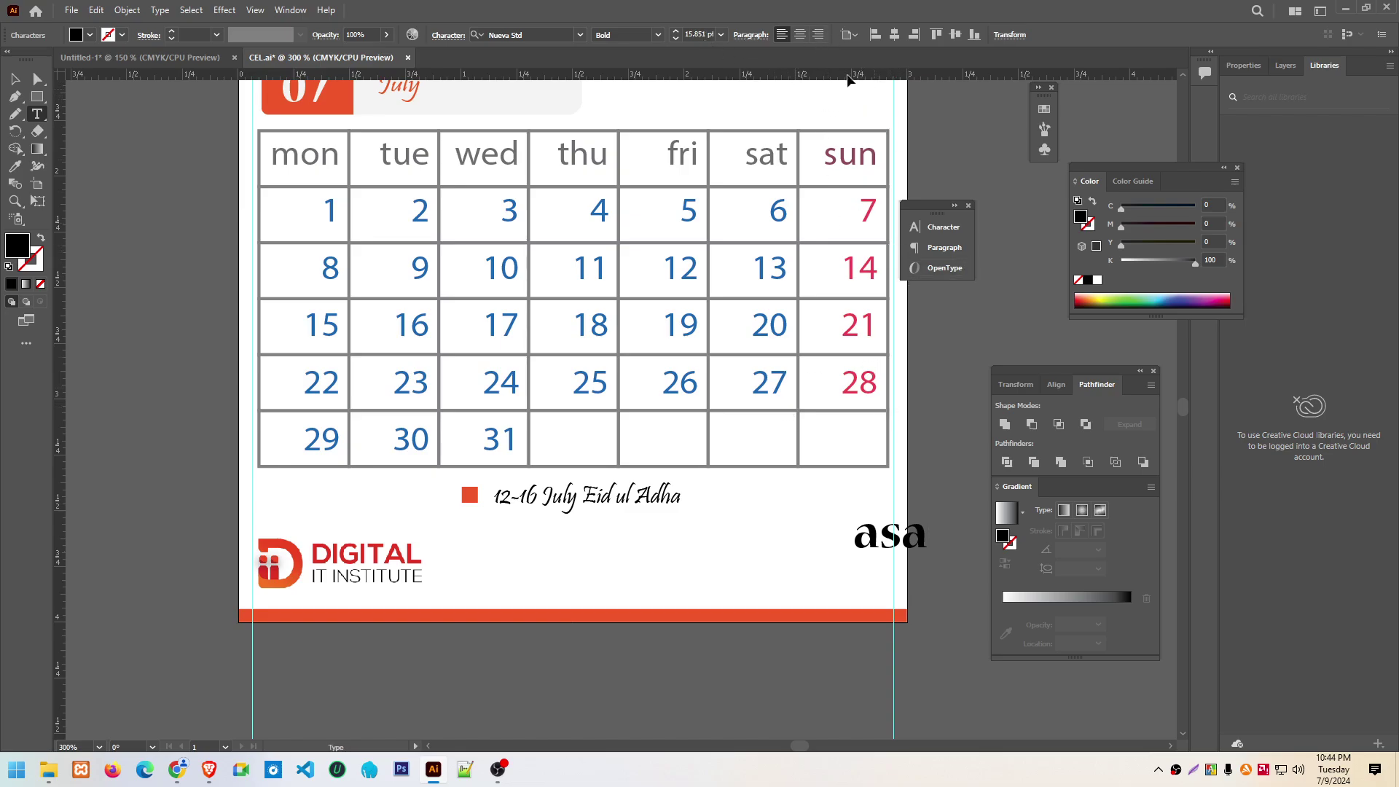
pyautogui.click(818, 34)
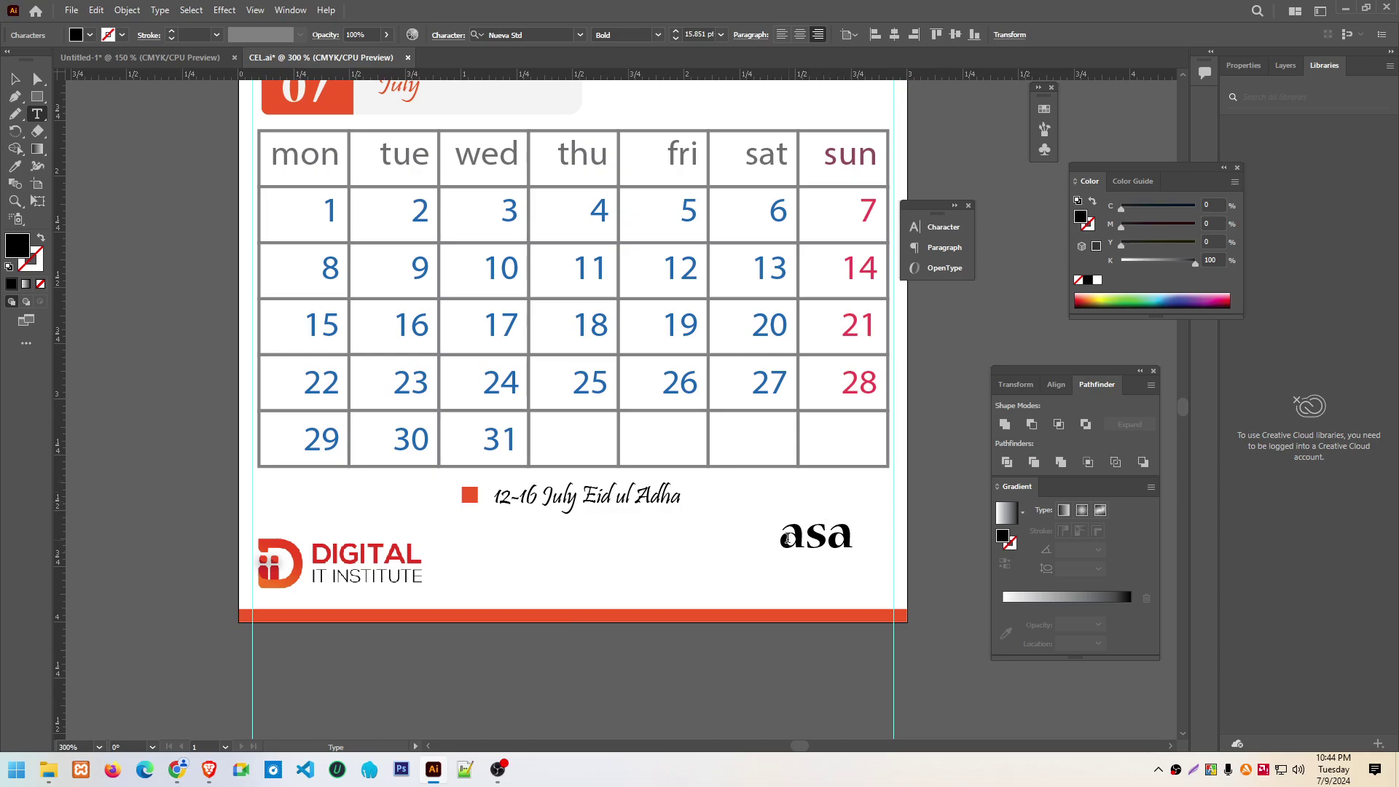
# Set the 'asa' text to a 6 pt font size
pyautogui.moveTo(788, 538); pyautogui.dragTo(854, 538)
pyautogui.click(706, 34)
pyautogui.write('9')
pyautogui.press('Return')
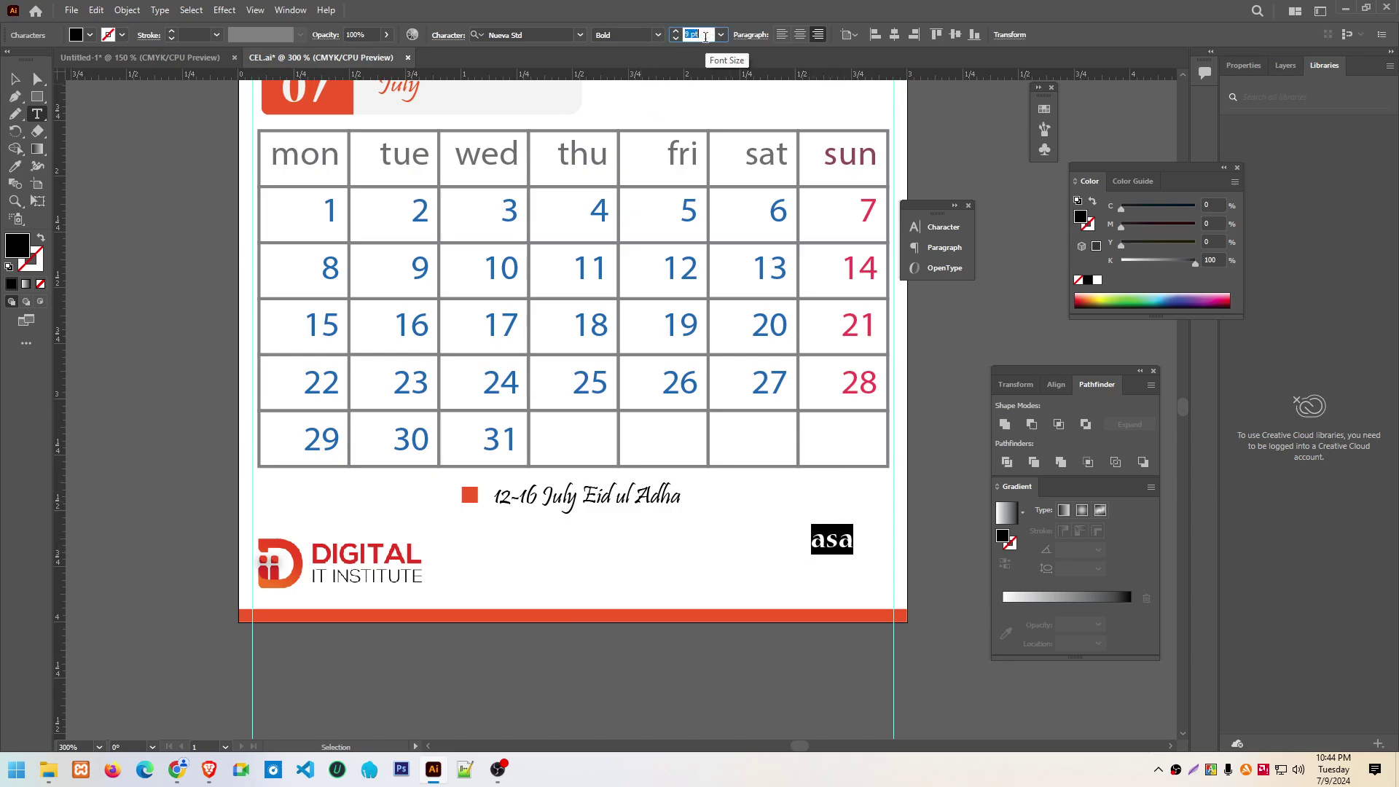
pyautogui.write('6')
pyautogui.press('Return')
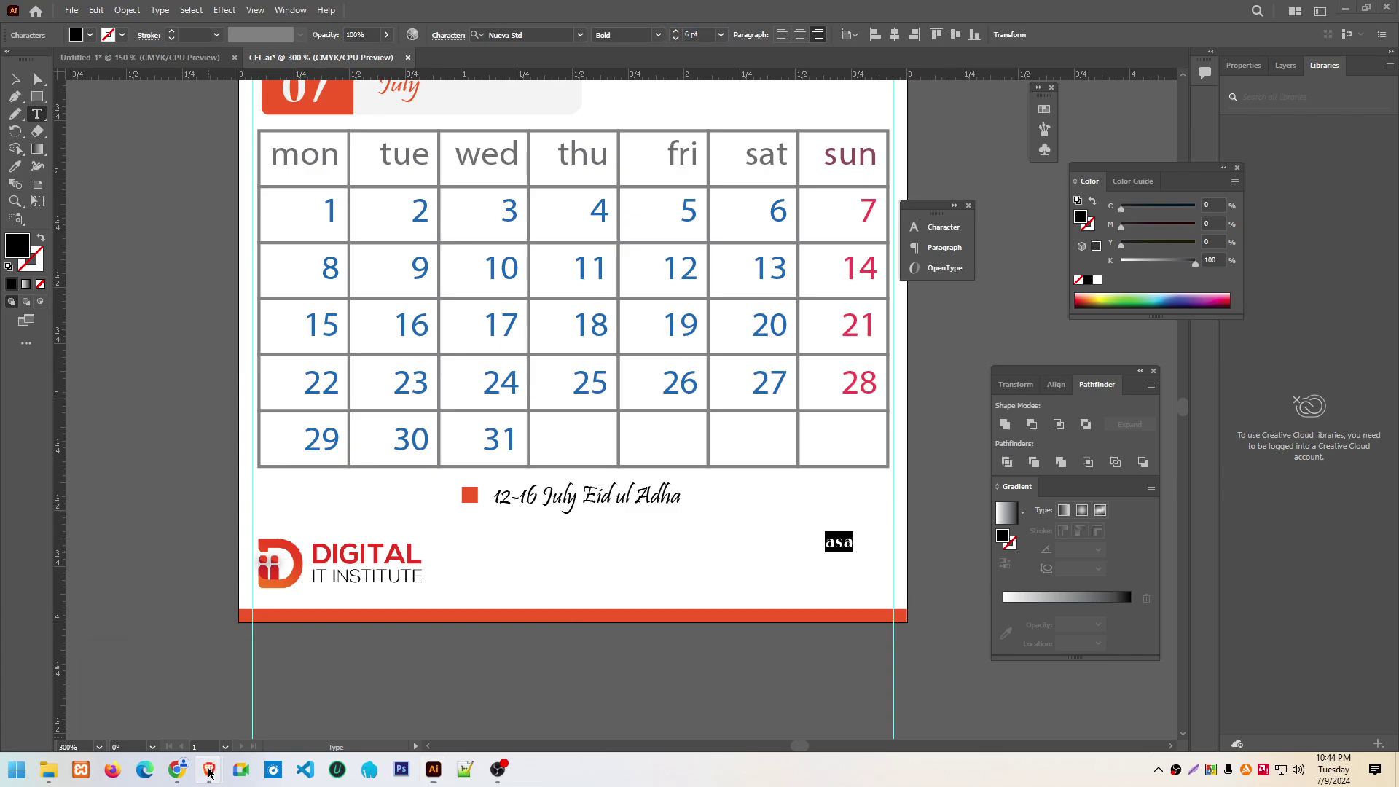
# Select the institute's Dhanmondi address in the Digital IT website footer in Brave
pyautogui.click(206, 771)
pyautogui.click(138, 722)
pyautogui.scroll(-5, 490, 443)
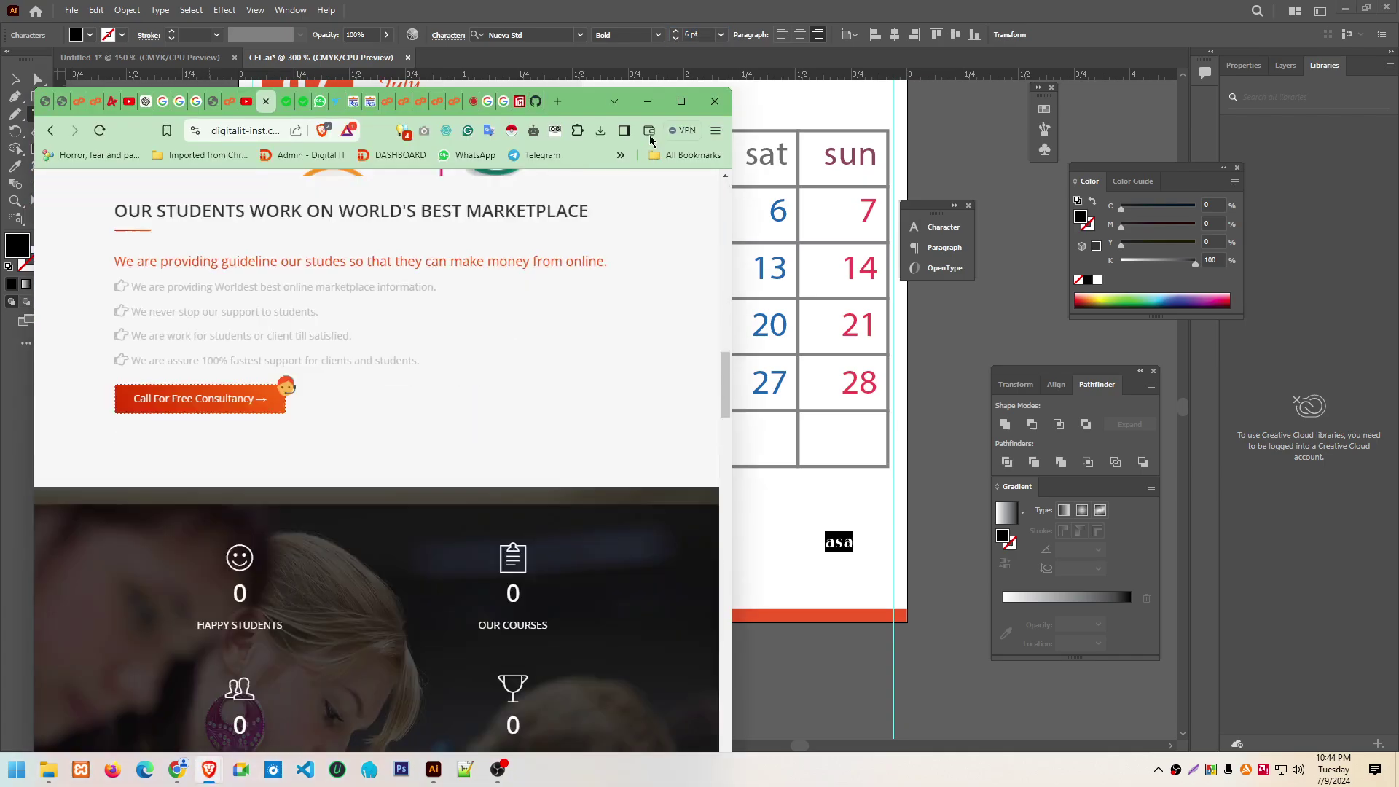
pyautogui.scroll(-5, 481, 452)
pyautogui.scroll(-5, 474, 463)
pyautogui.scroll(-5, 464, 475)
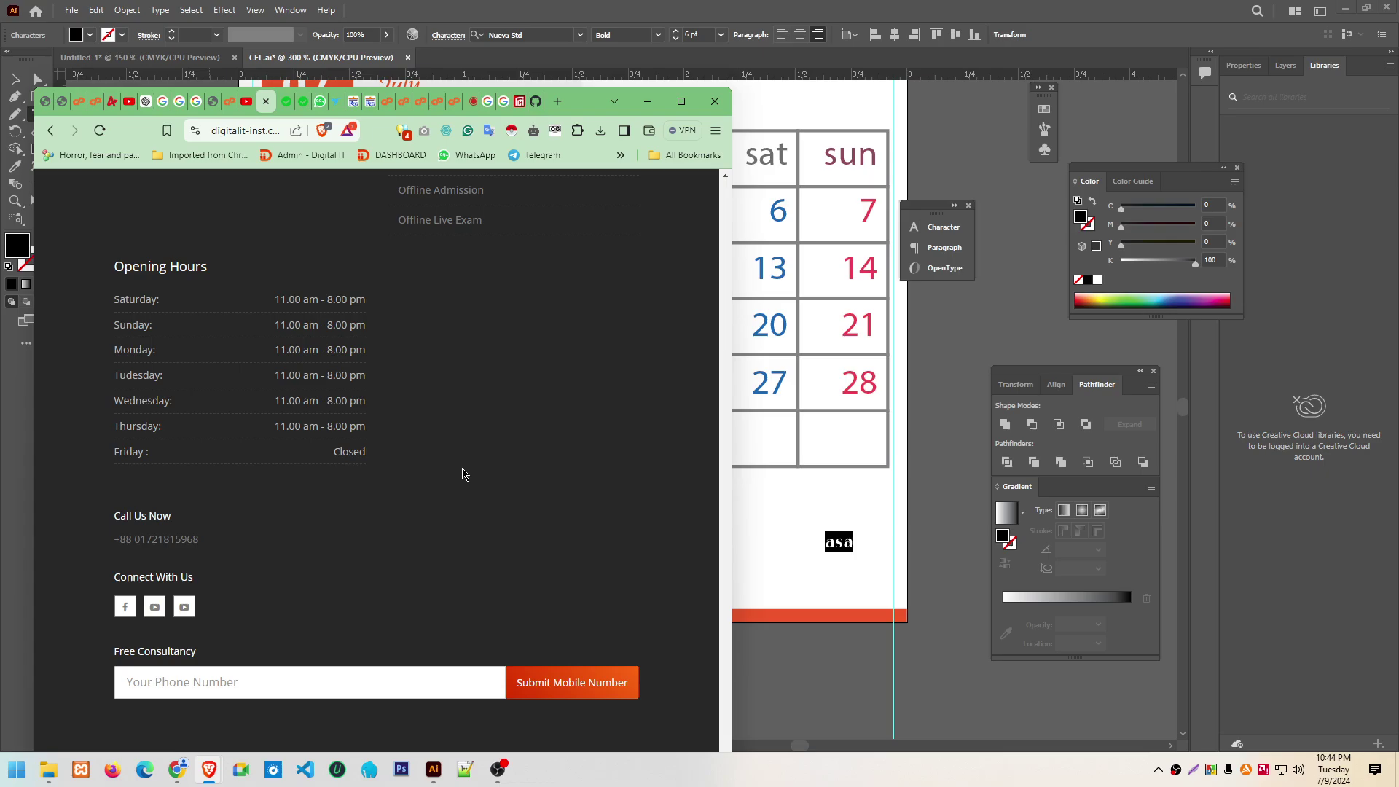
pyautogui.scroll(1, 464, 475)
pyautogui.scroll(6, 326, 508)
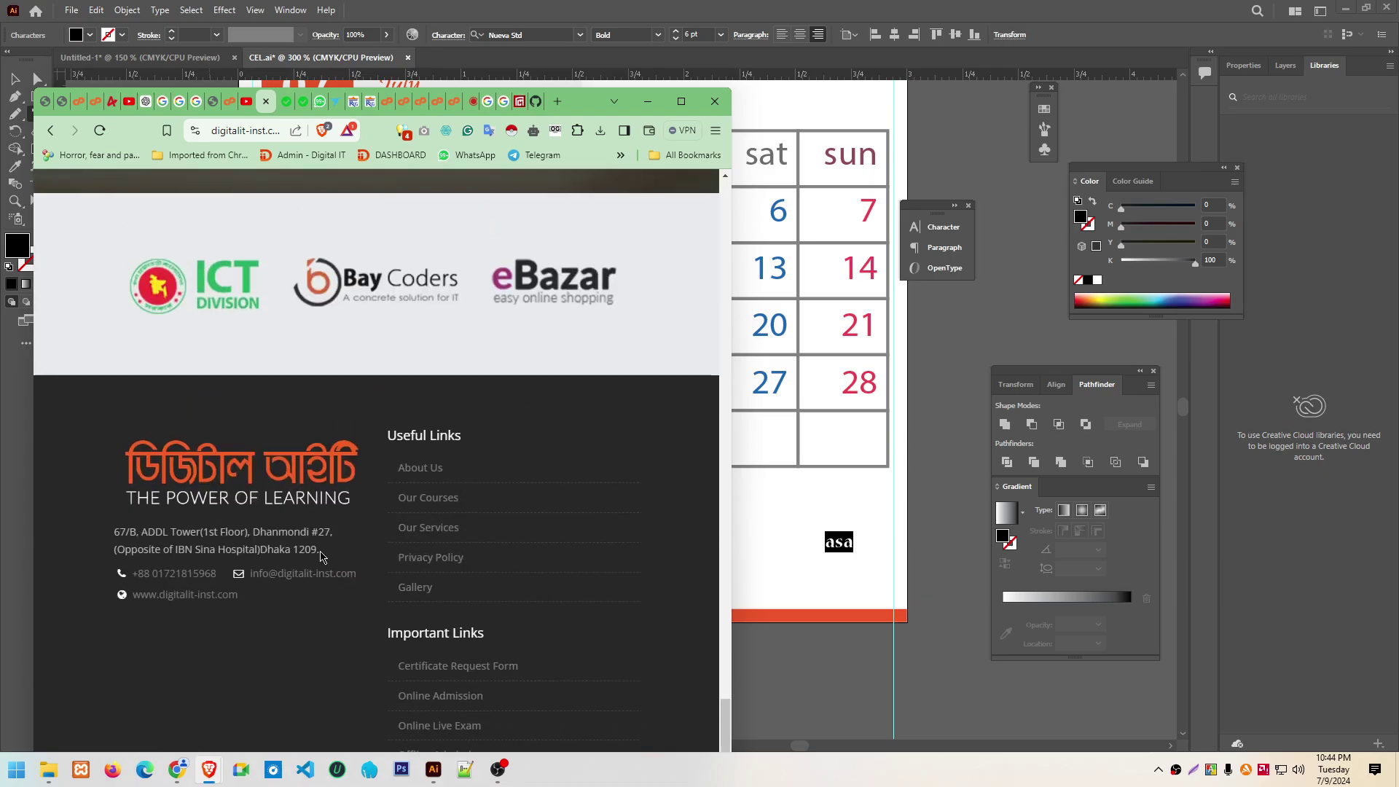
pyautogui.moveTo(320, 557); pyautogui.dragTo(115, 541)
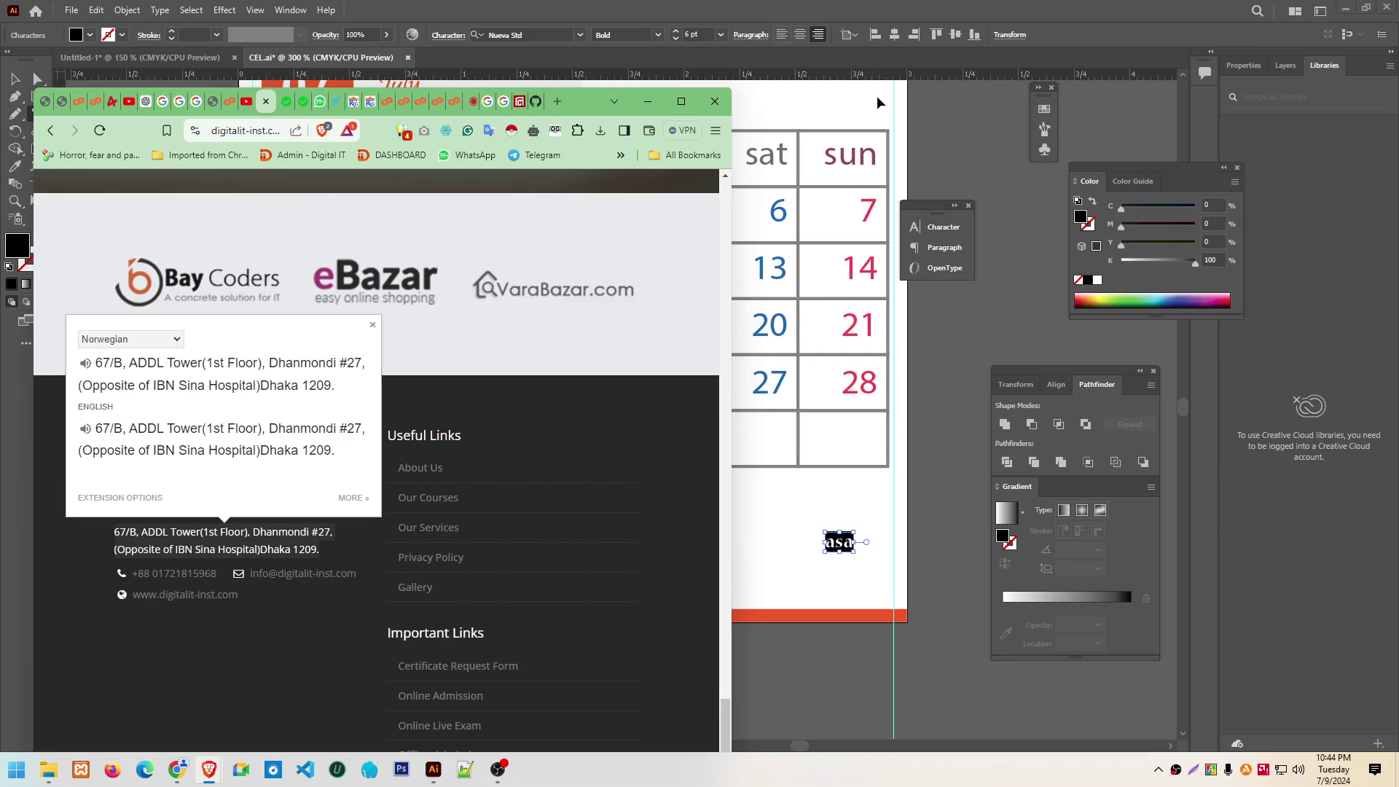
# Back in Illustrator, select all of the 'asa' placeholder text
pyautogui.click(648, 101)
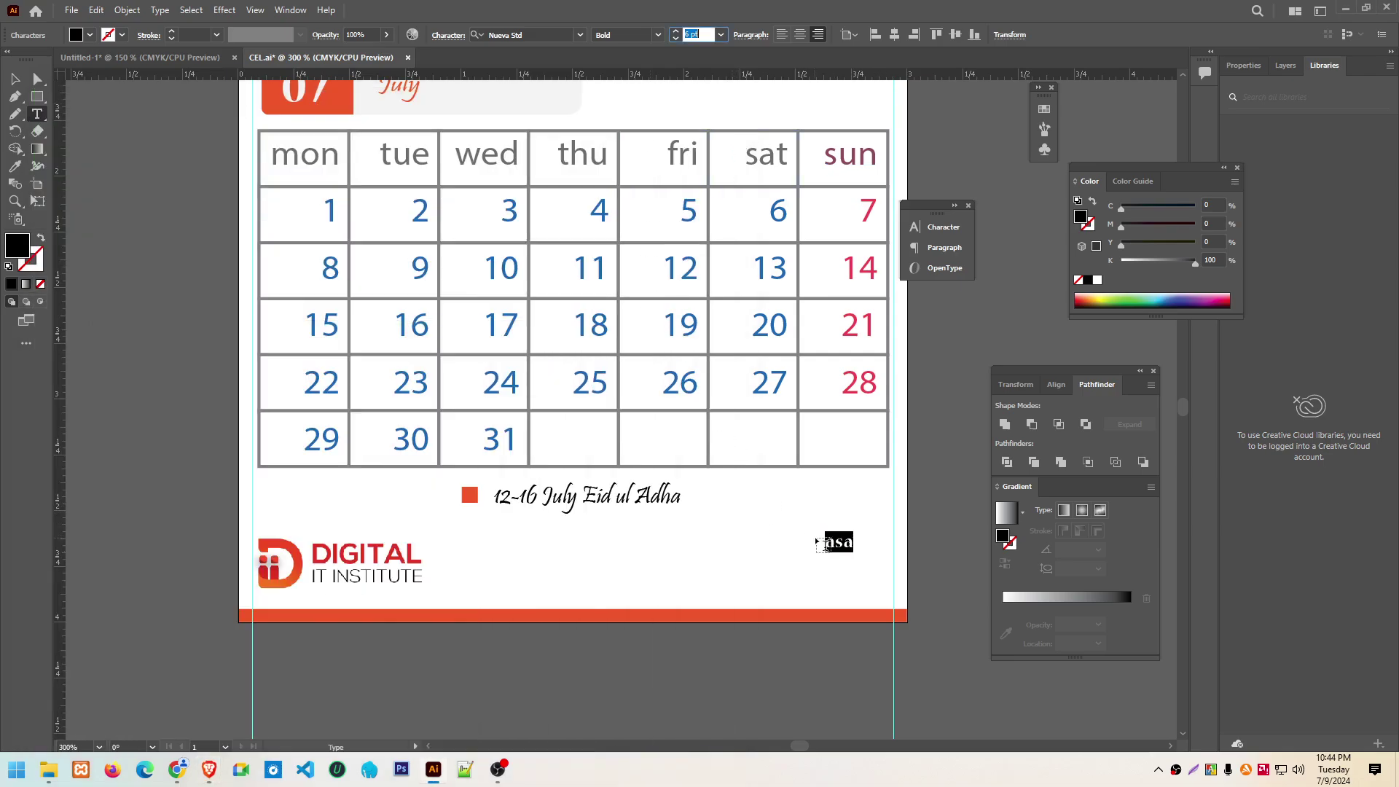
pyautogui.click(833, 543)
pyautogui.hotkey('ctrl', 'a')
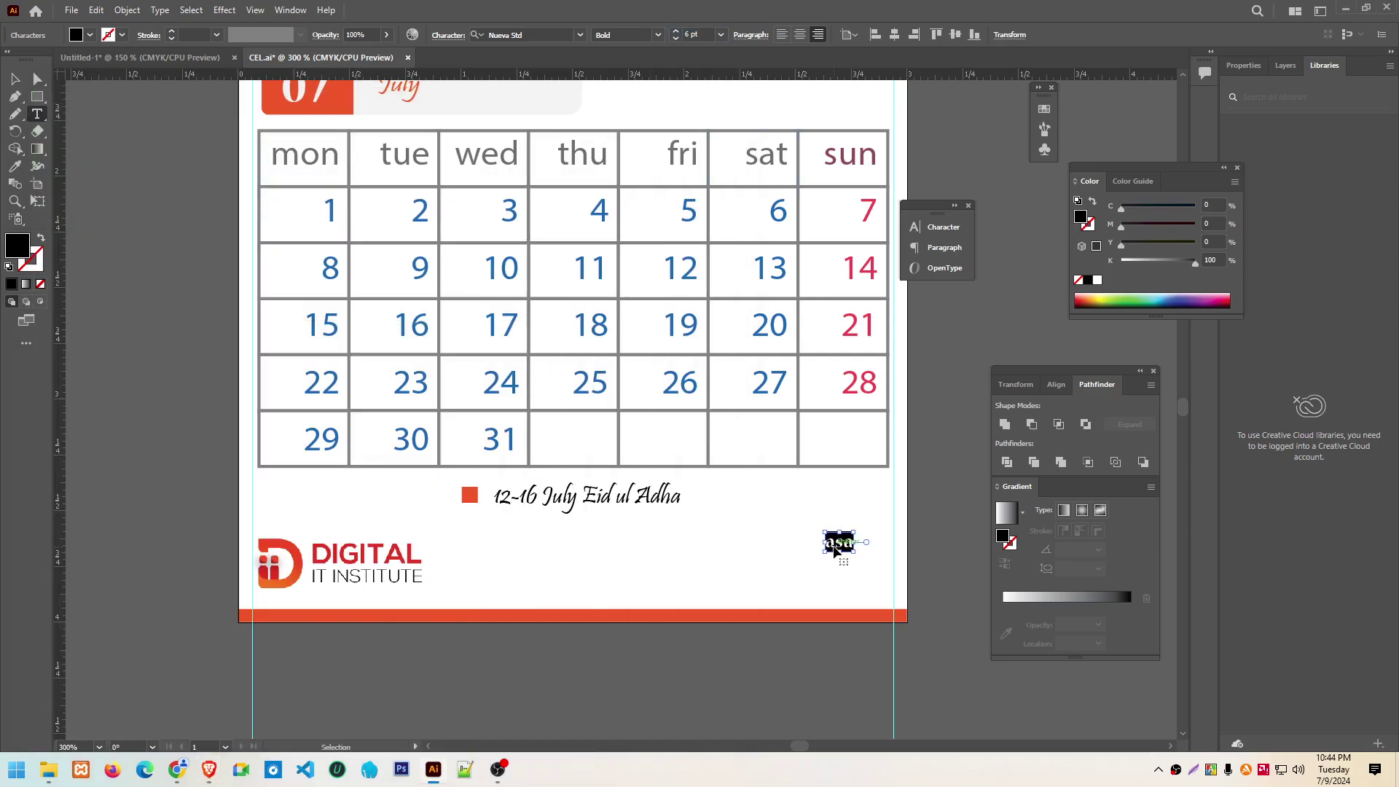
# Paste the address over 'asa' and break it into lines, with the hospital phrase as the third line
pyautogui.hotkey('ctrl', 'v')
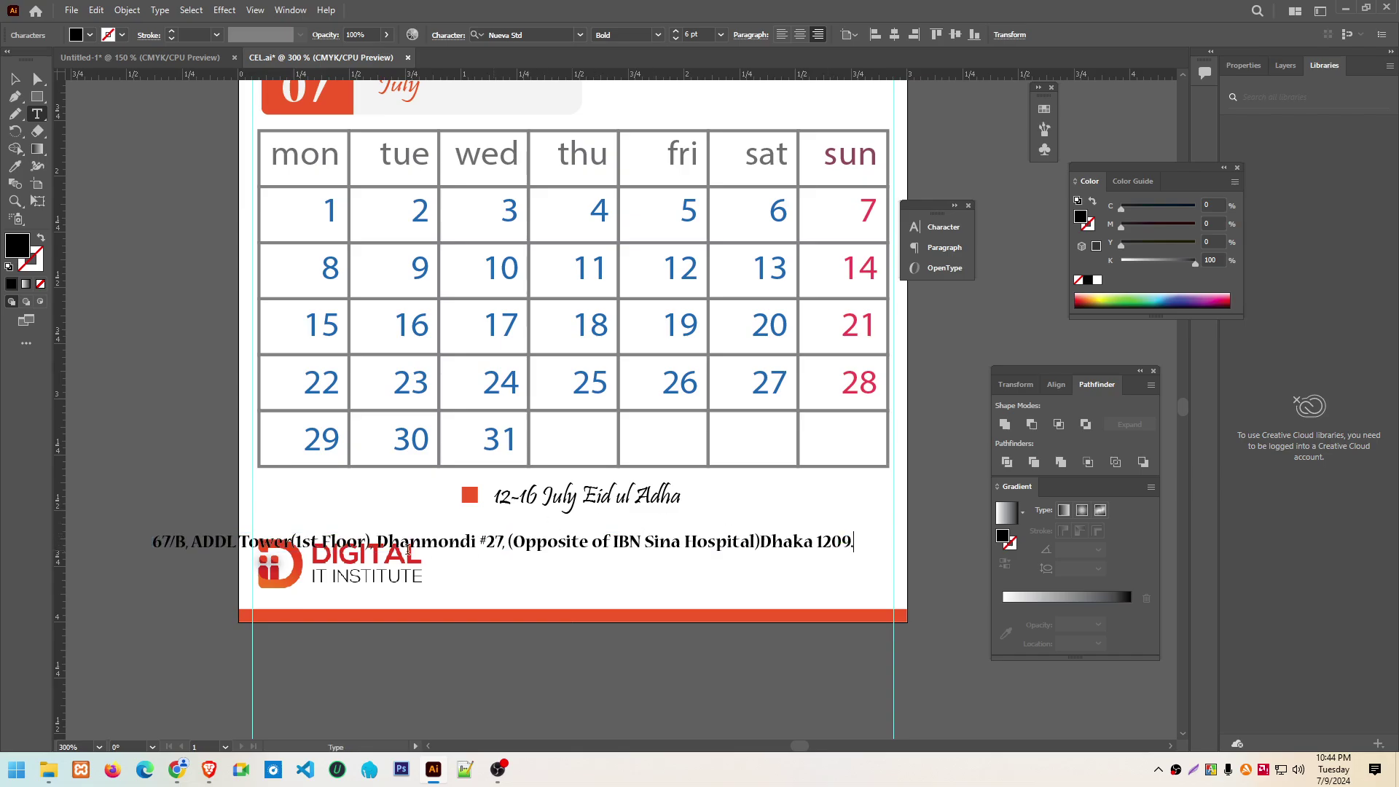
pyautogui.click(373, 567)
pyautogui.press('Return')
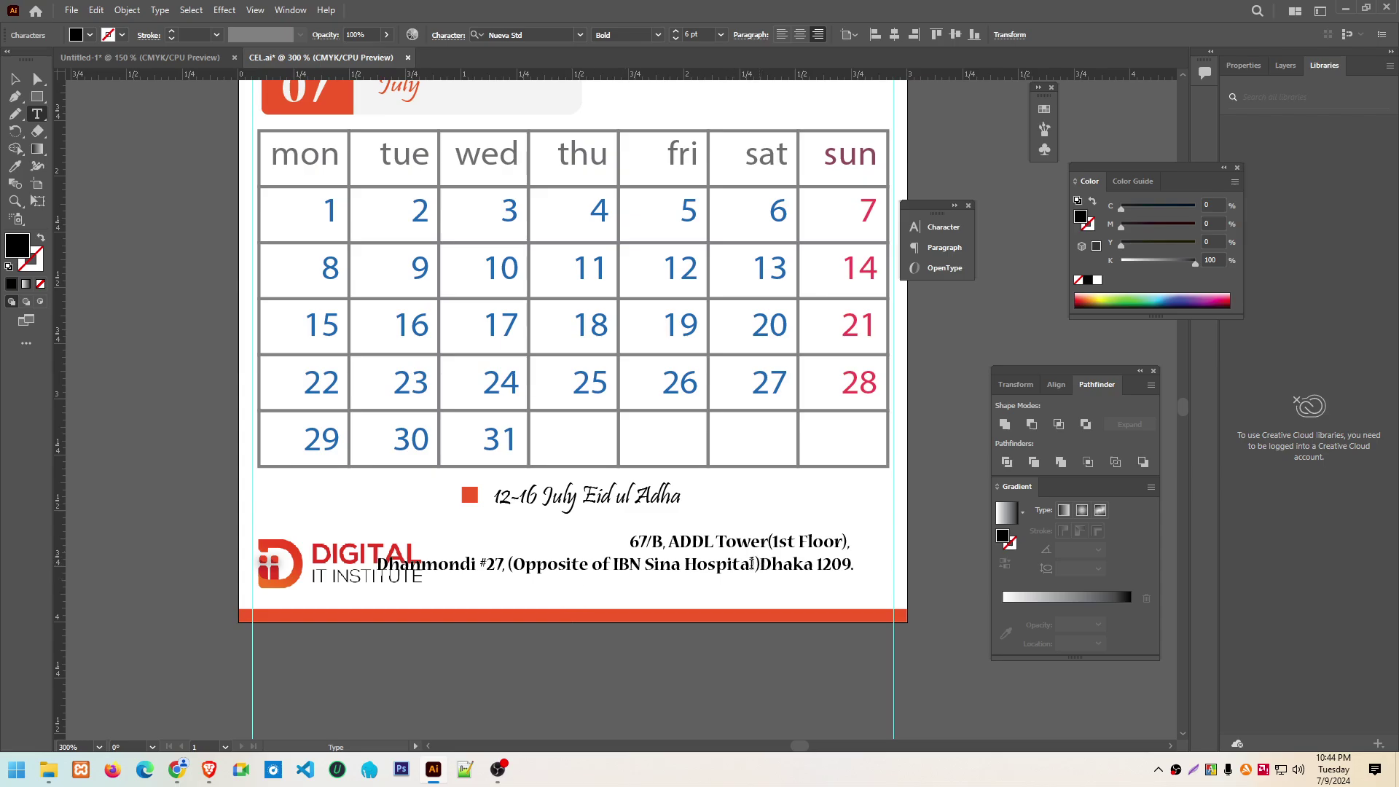
pyautogui.moveTo(753, 565); pyautogui.dragTo(513, 563)
pyautogui.press('BackSpace')
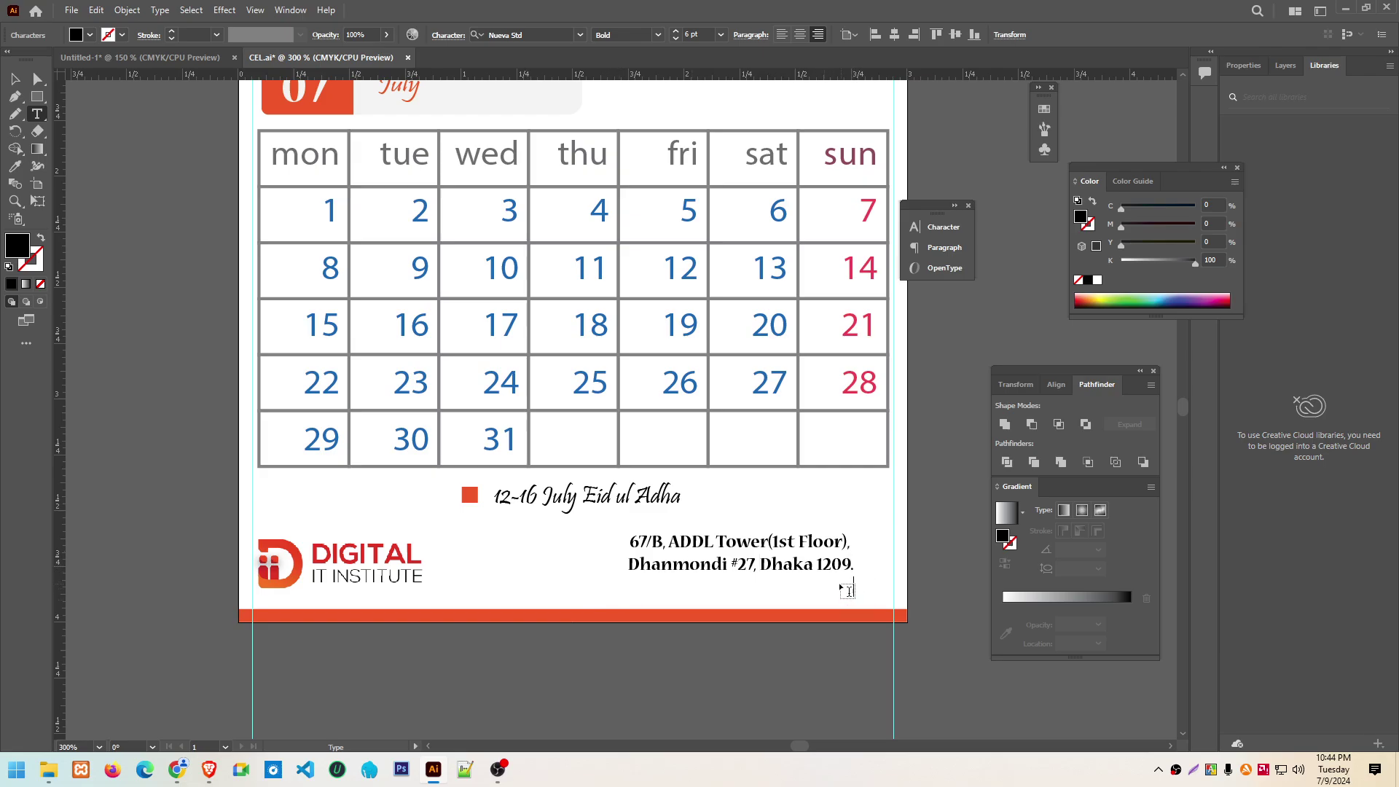
pyautogui.press('Escape')
pyautogui.hotkey('ctrl', 'z')
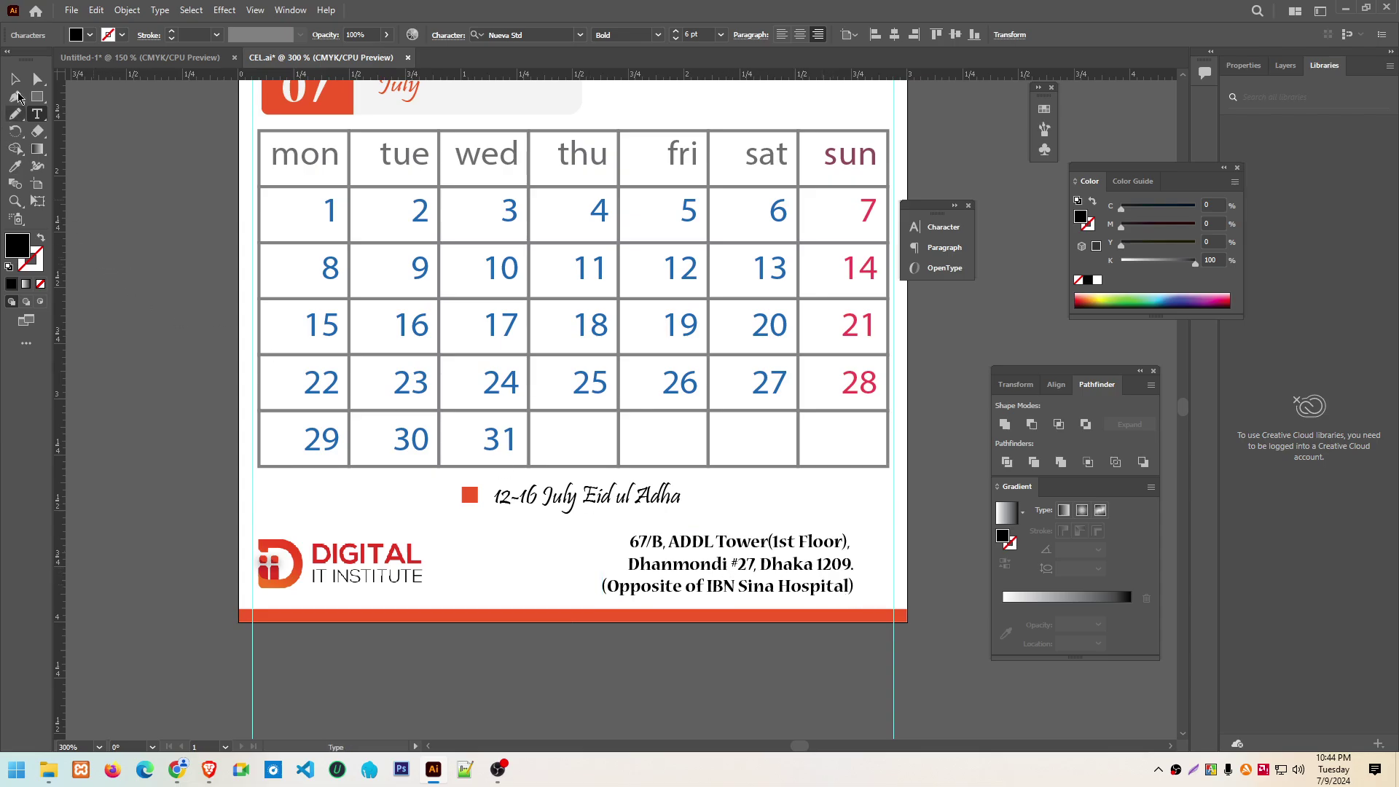
# Remove the trailing punctuation from the first line and after 1209
pyautogui.click(16, 78)
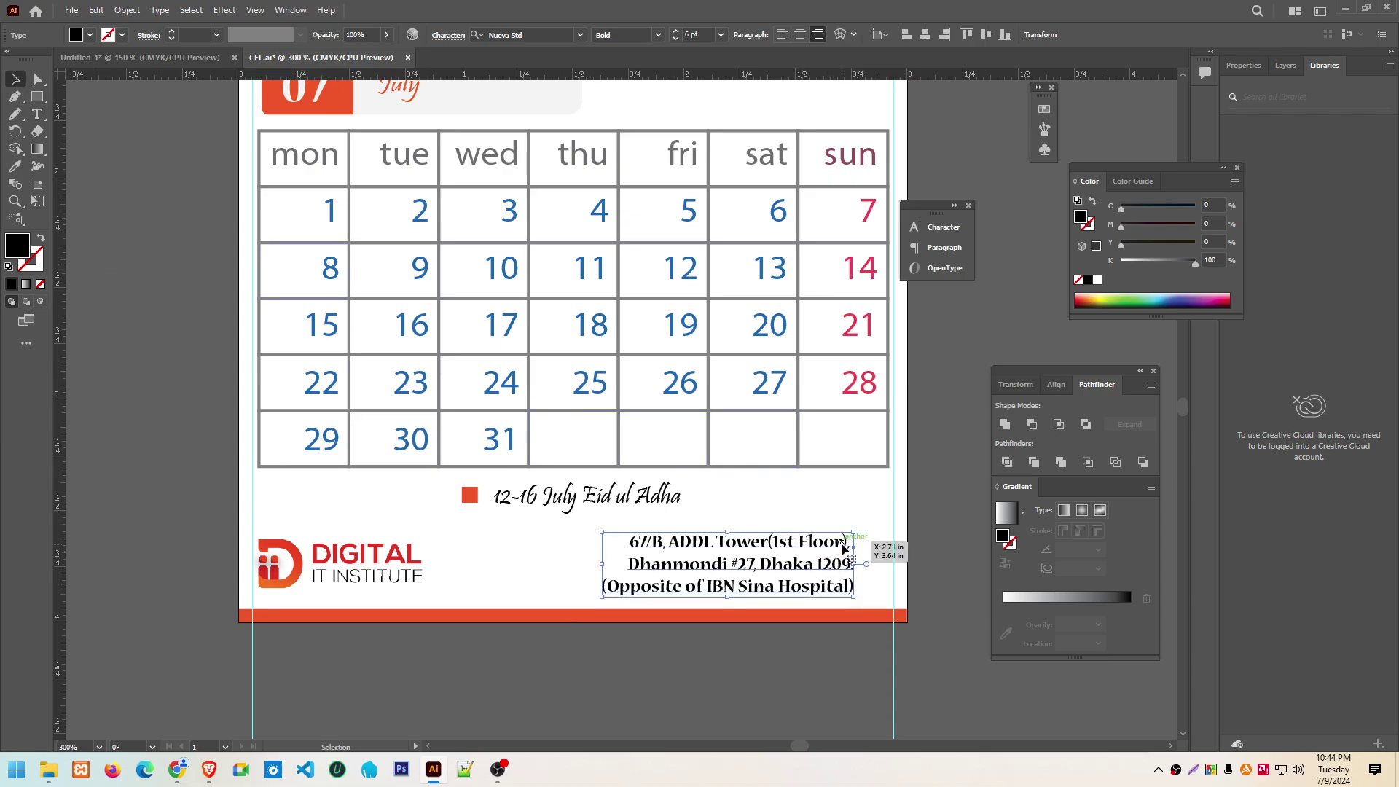
pyautogui.click(37, 114)
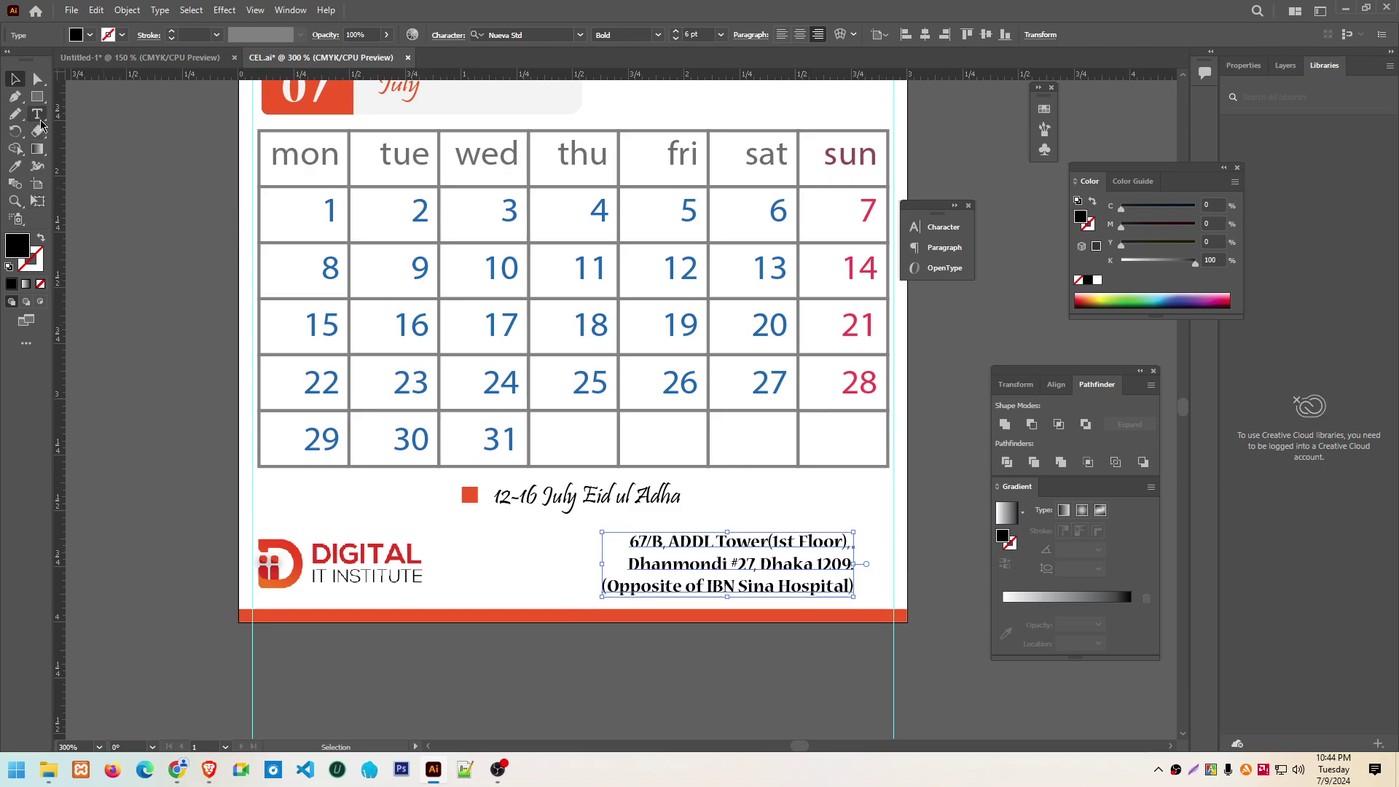
pyautogui.click(847, 543)
pyautogui.press('BackSpace')
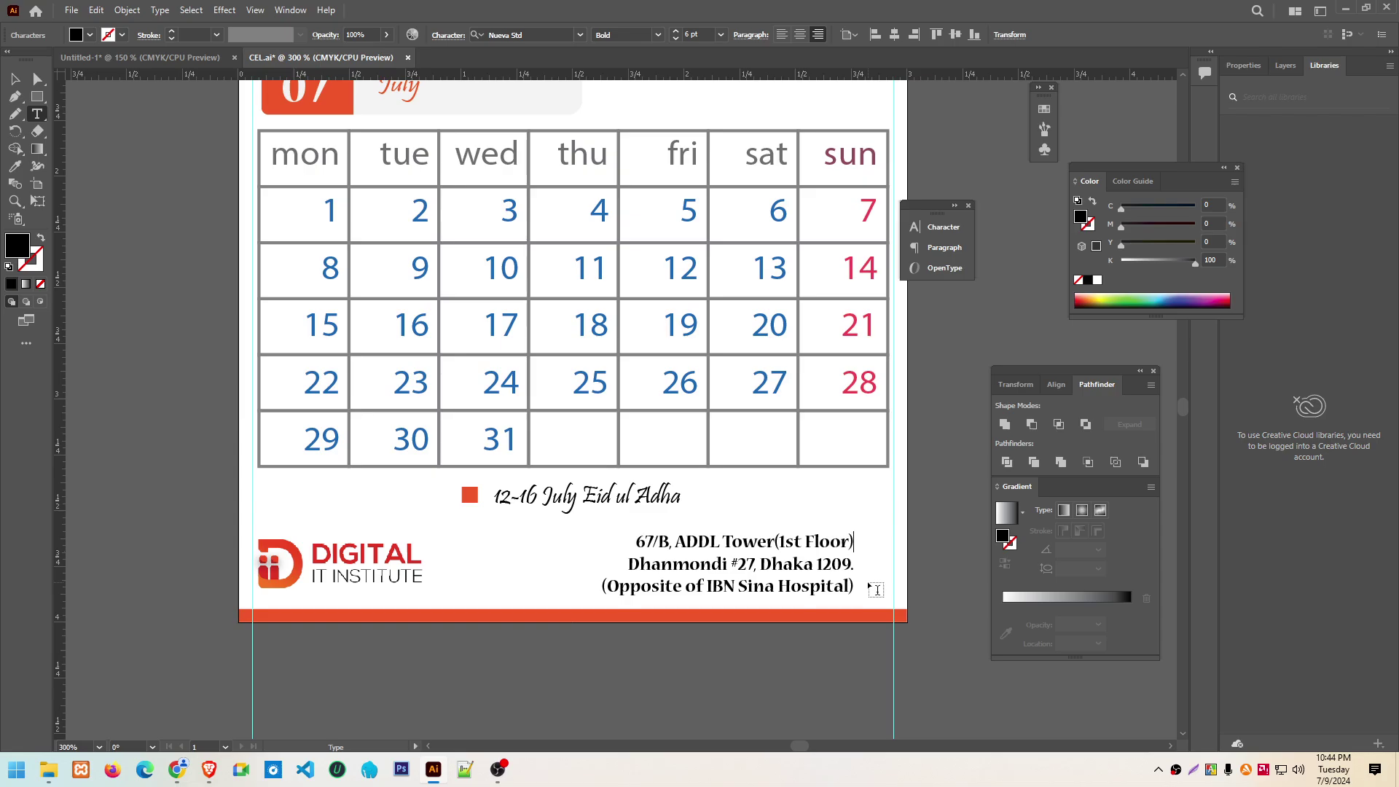
pyautogui.scroll(3, 817, 551)
pyautogui.scroll(-1, 828, 481)
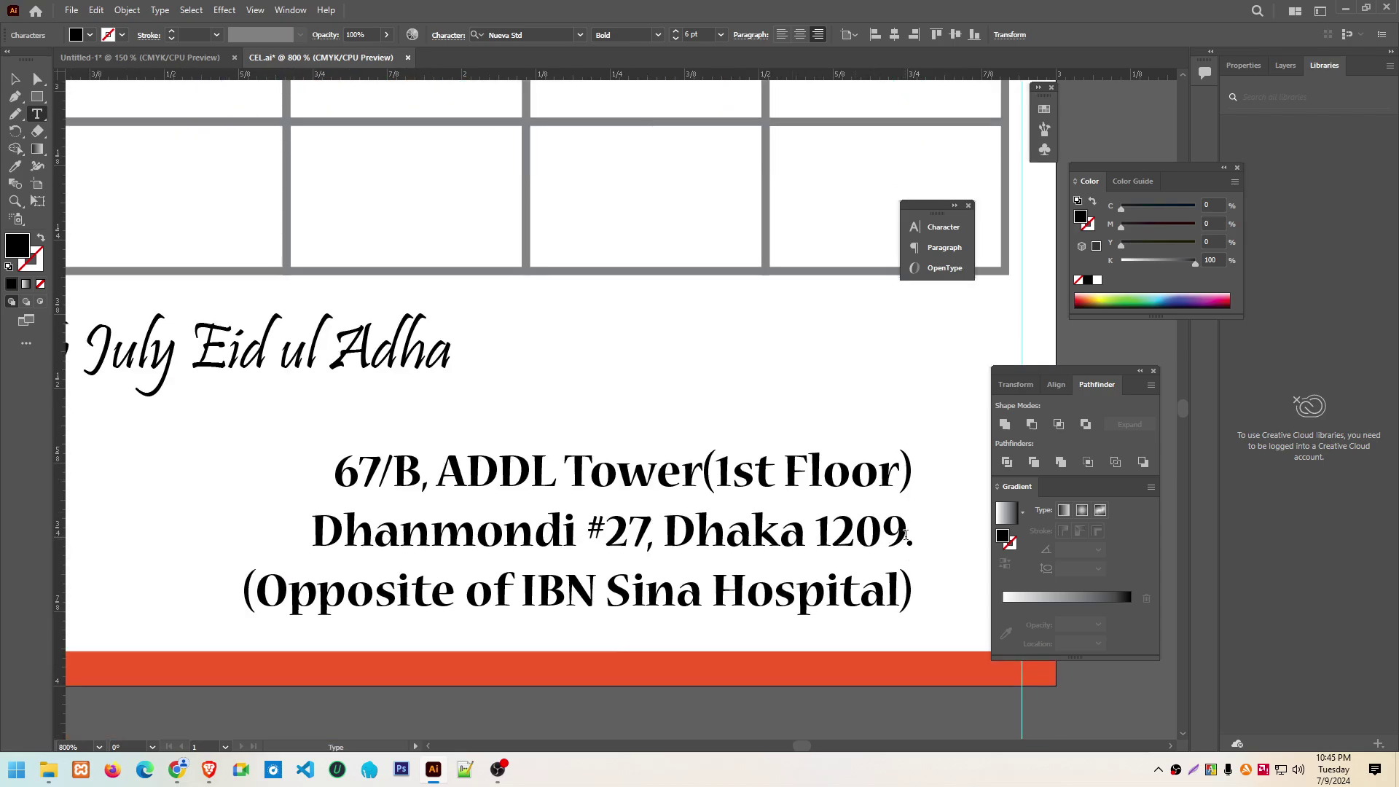
pyautogui.click(908, 536)
pyautogui.press('BackSpace')
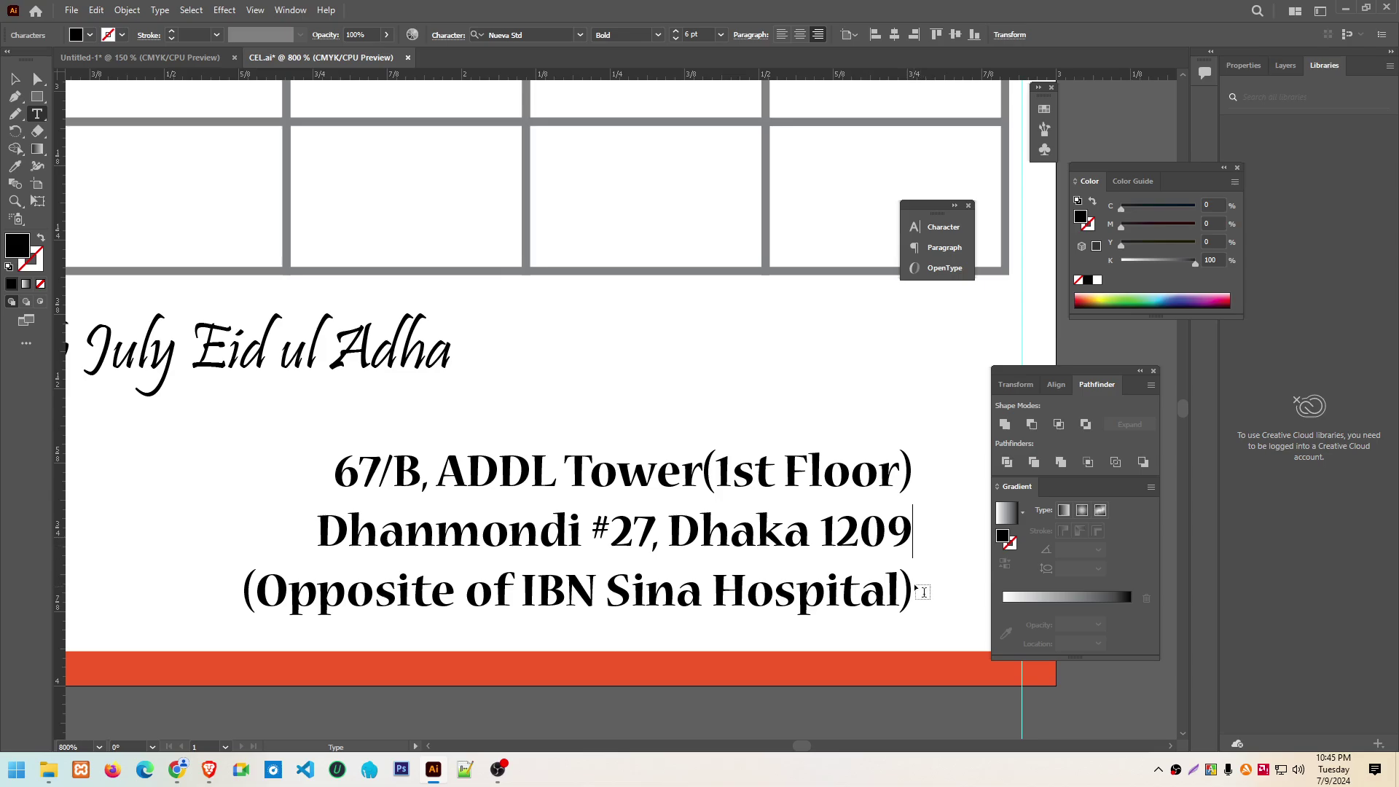
pyautogui.press('Escape')
pyautogui.click(15, 78)
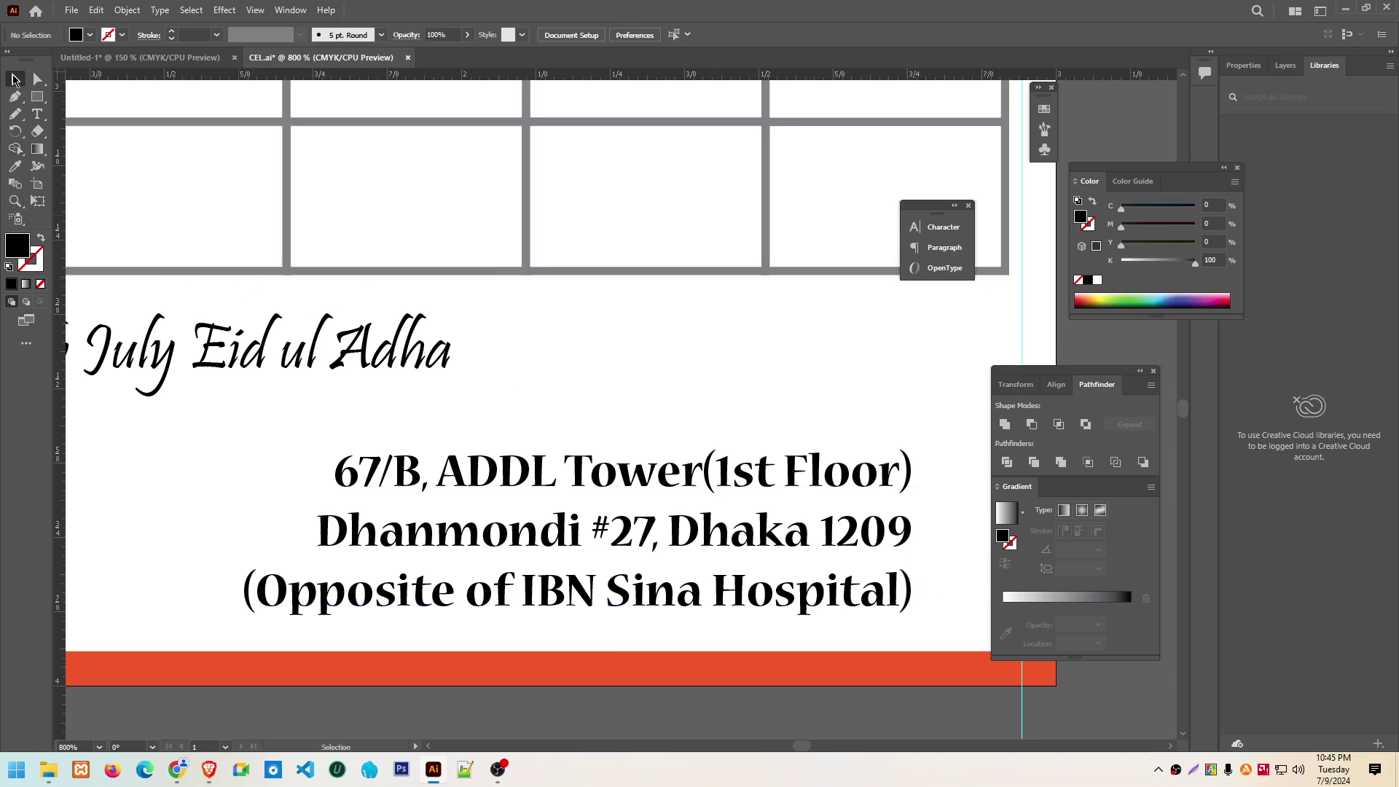
pyautogui.scroll(-3, 560, 524)
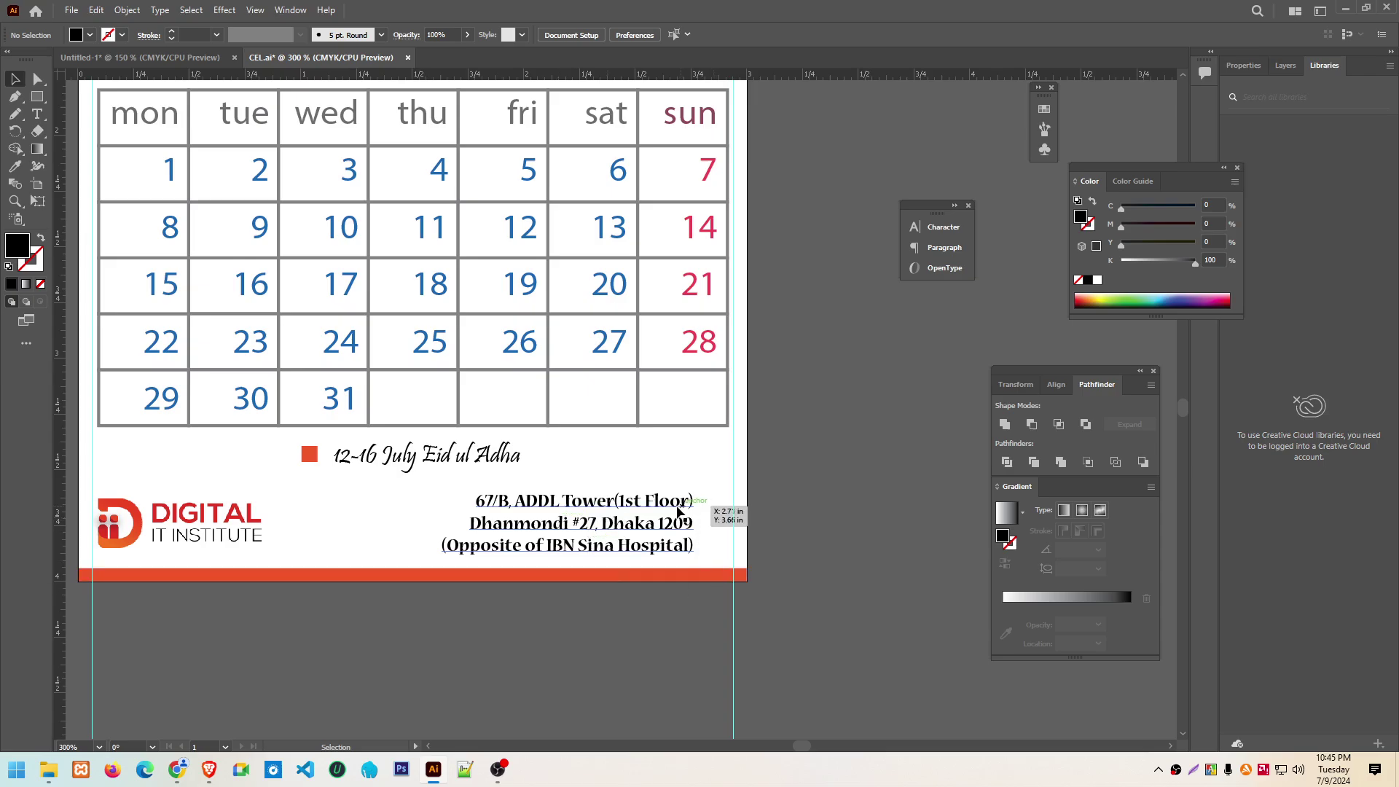
# Nudge the address block right to line up with the calendar
pyautogui.moveTo(668, 502); pyautogui.dragTo(703, 496)
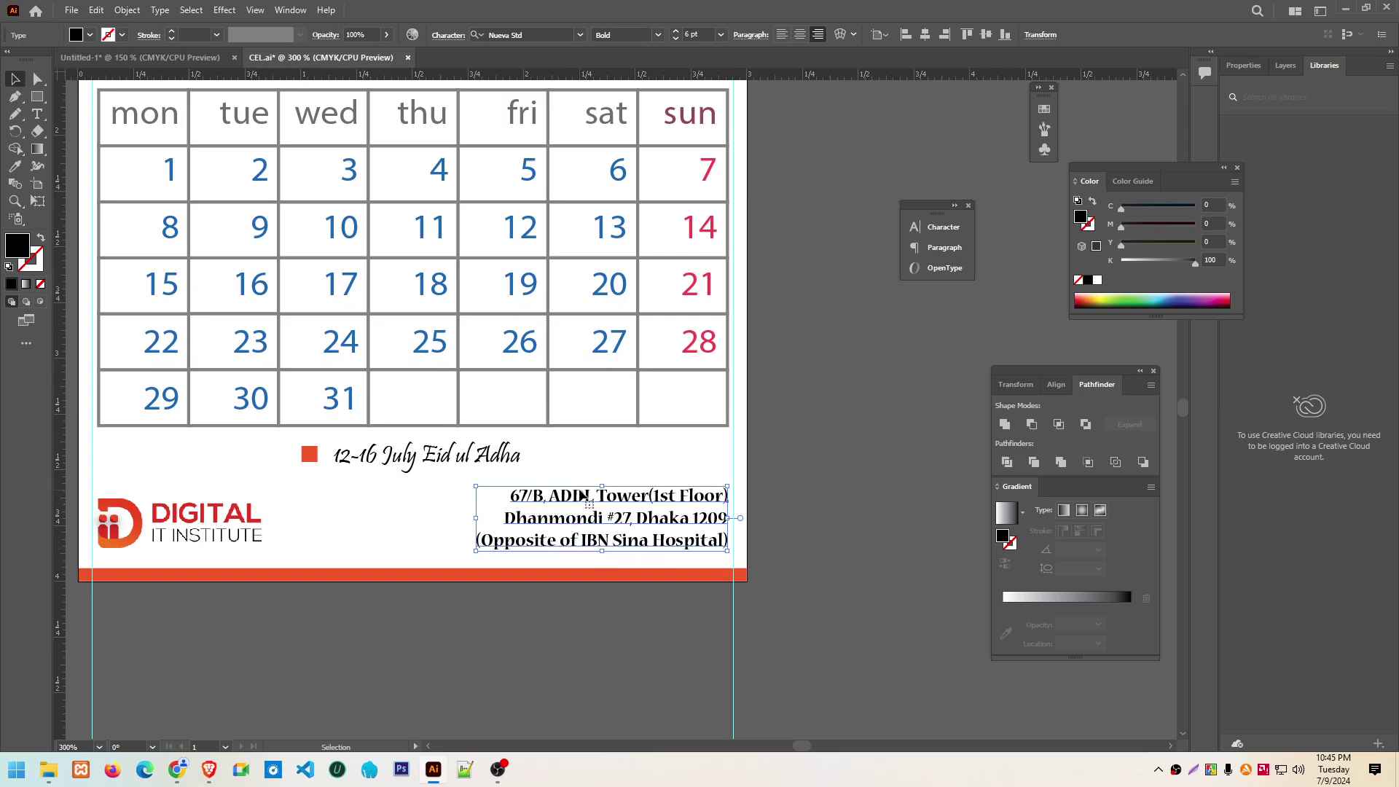
pyautogui.click(929, 232)
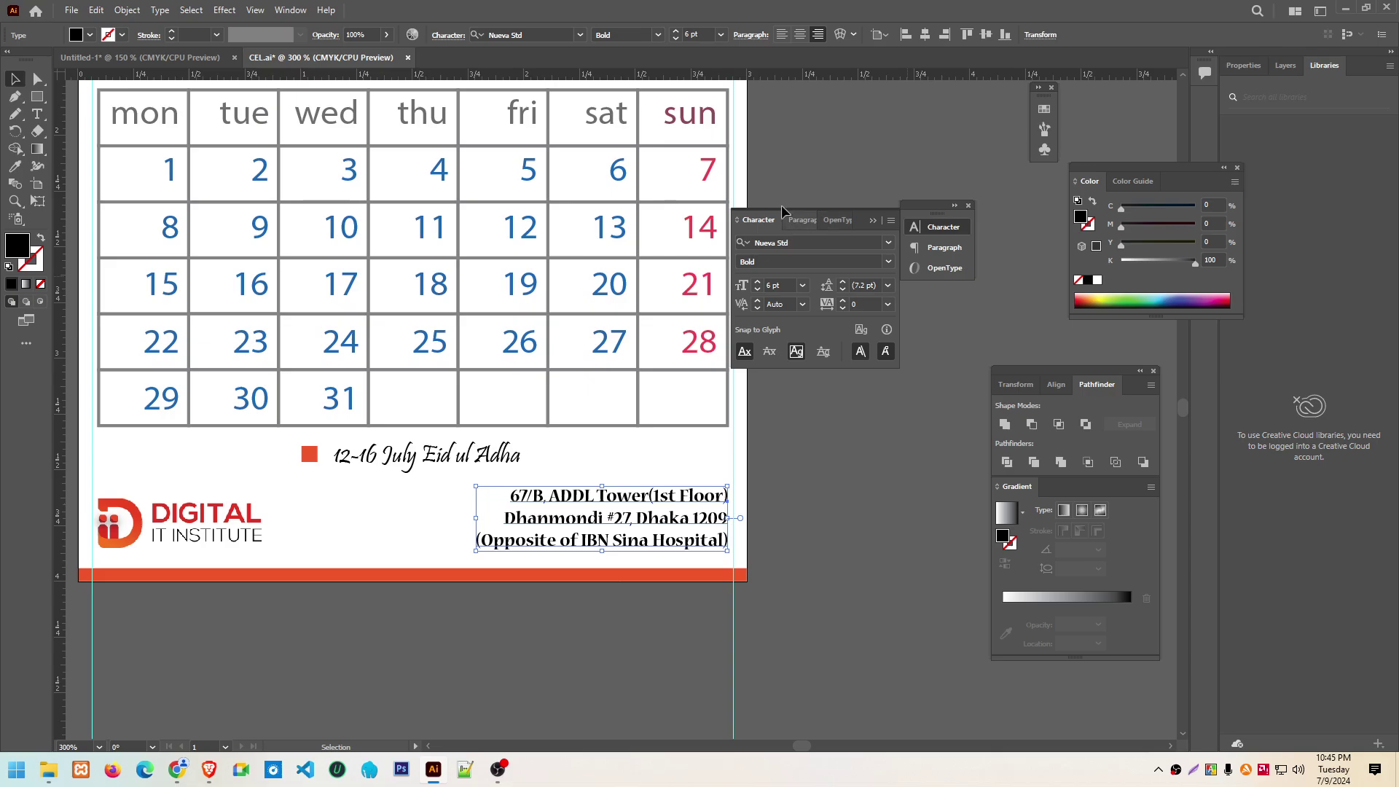
pyautogui.click(290, 10)
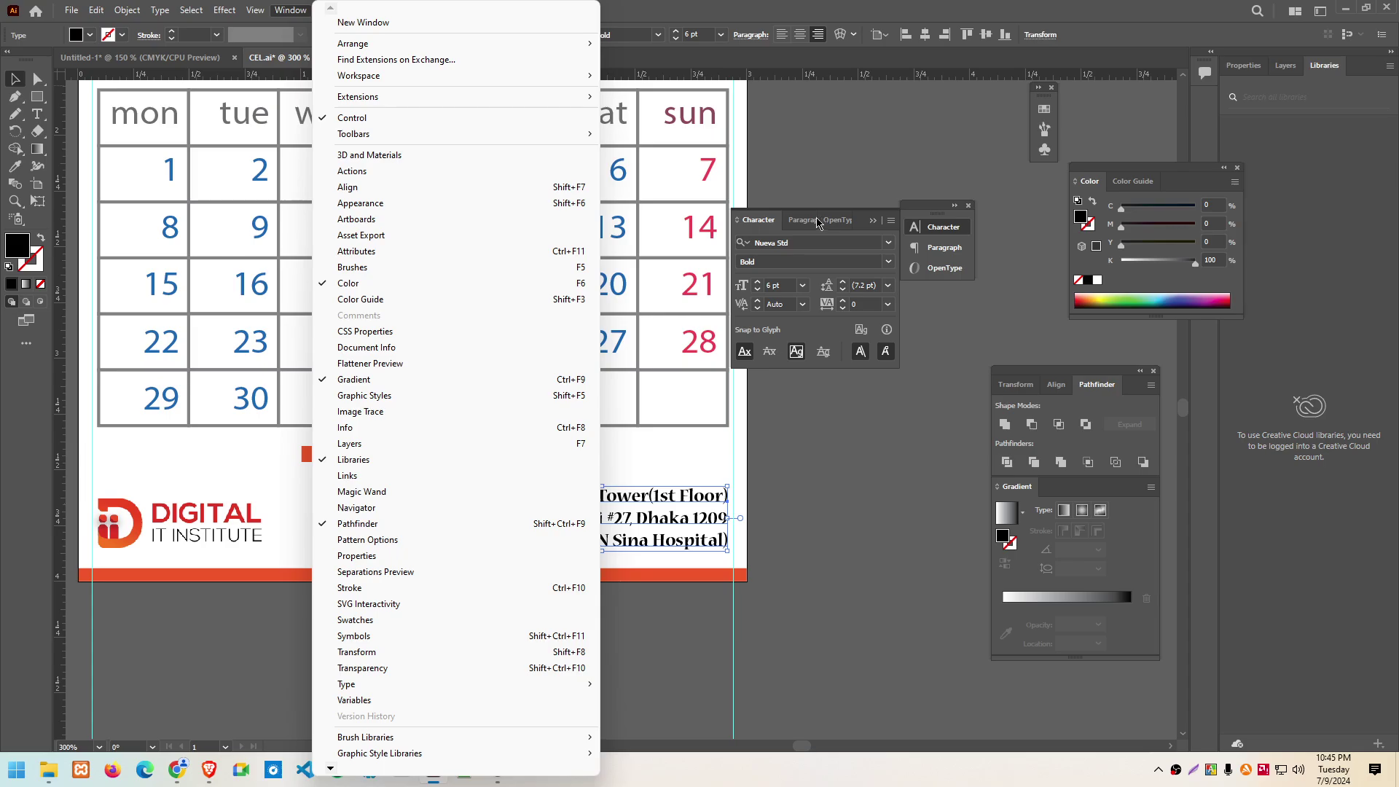
pyautogui.click(758, 242)
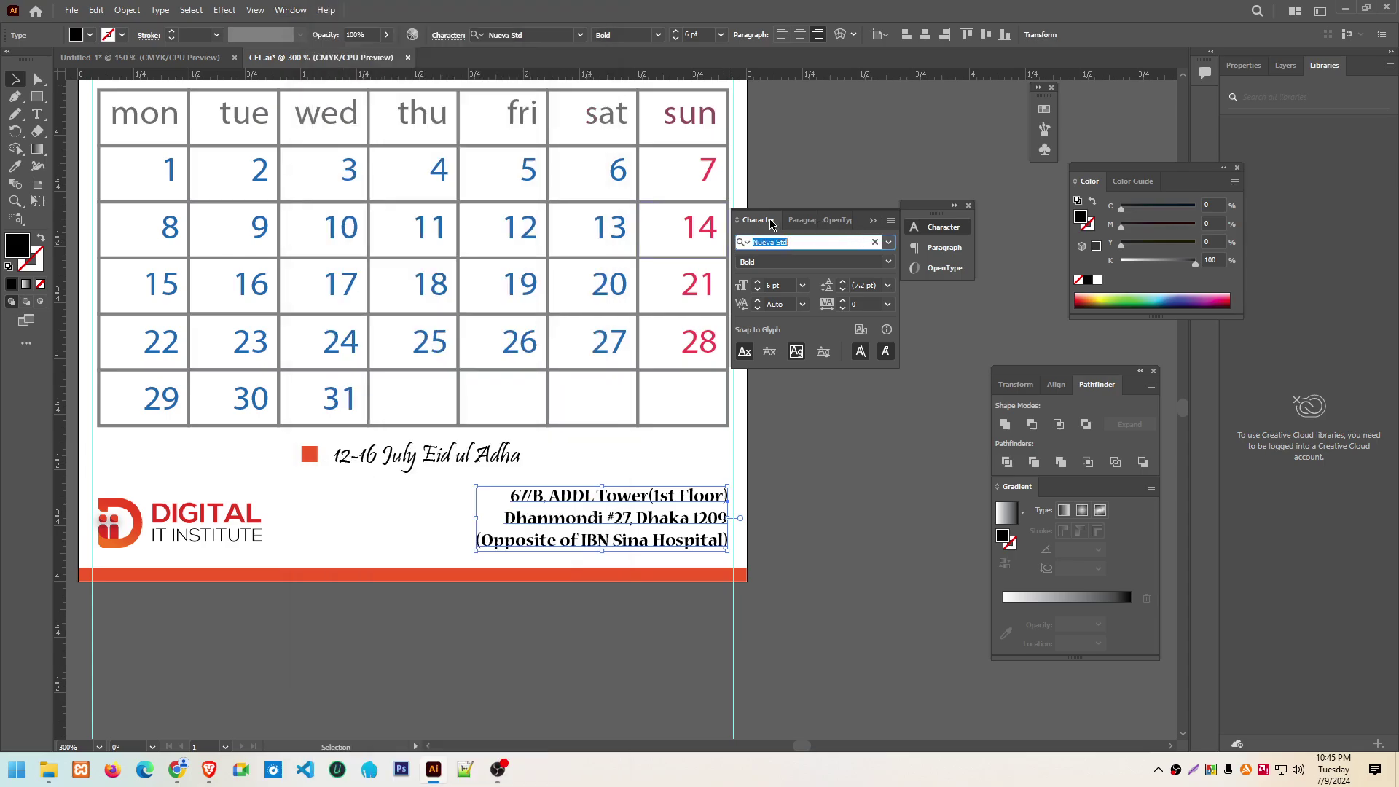
# Tighten the three address lines' line spacing to 6
pyautogui.click(37, 114)
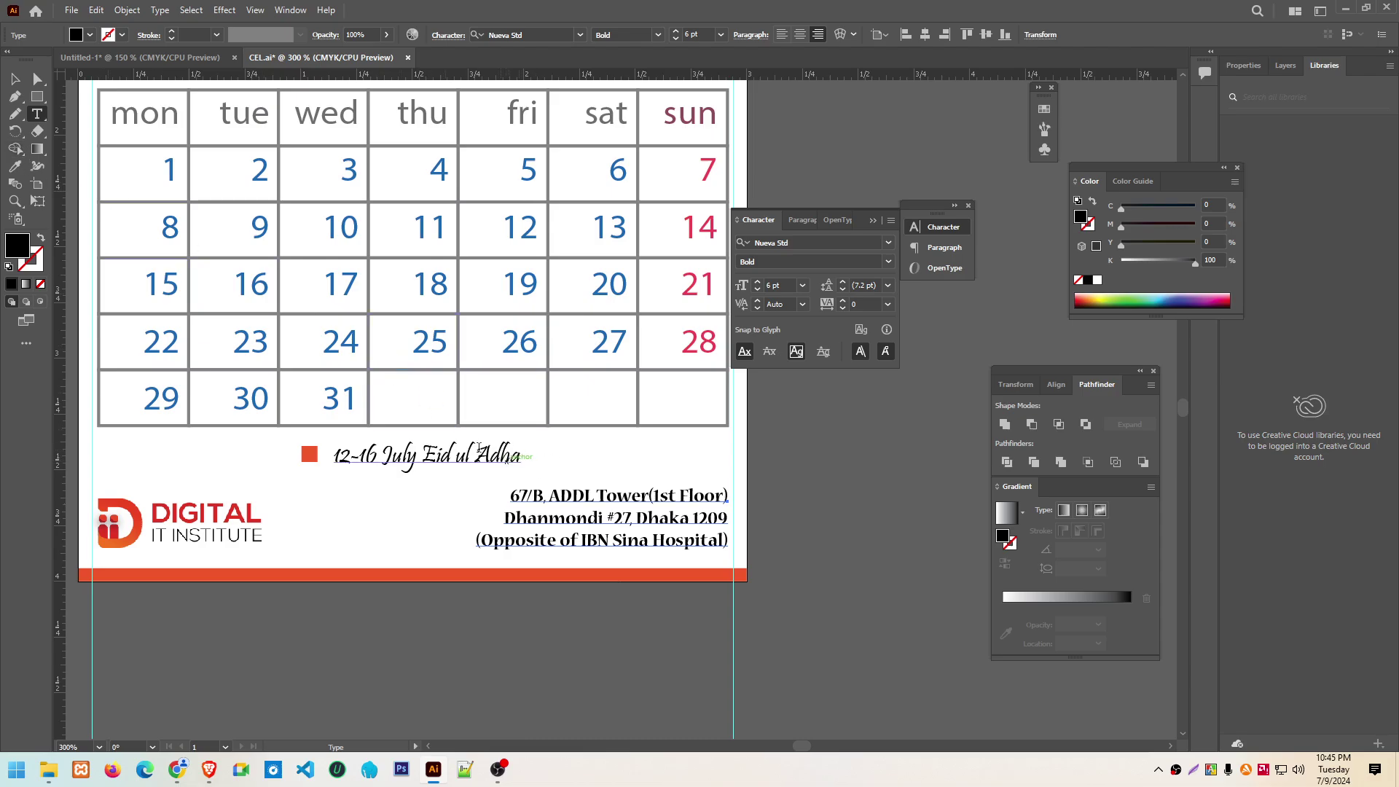
pyautogui.moveTo(510, 494); pyautogui.dragTo(729, 545)
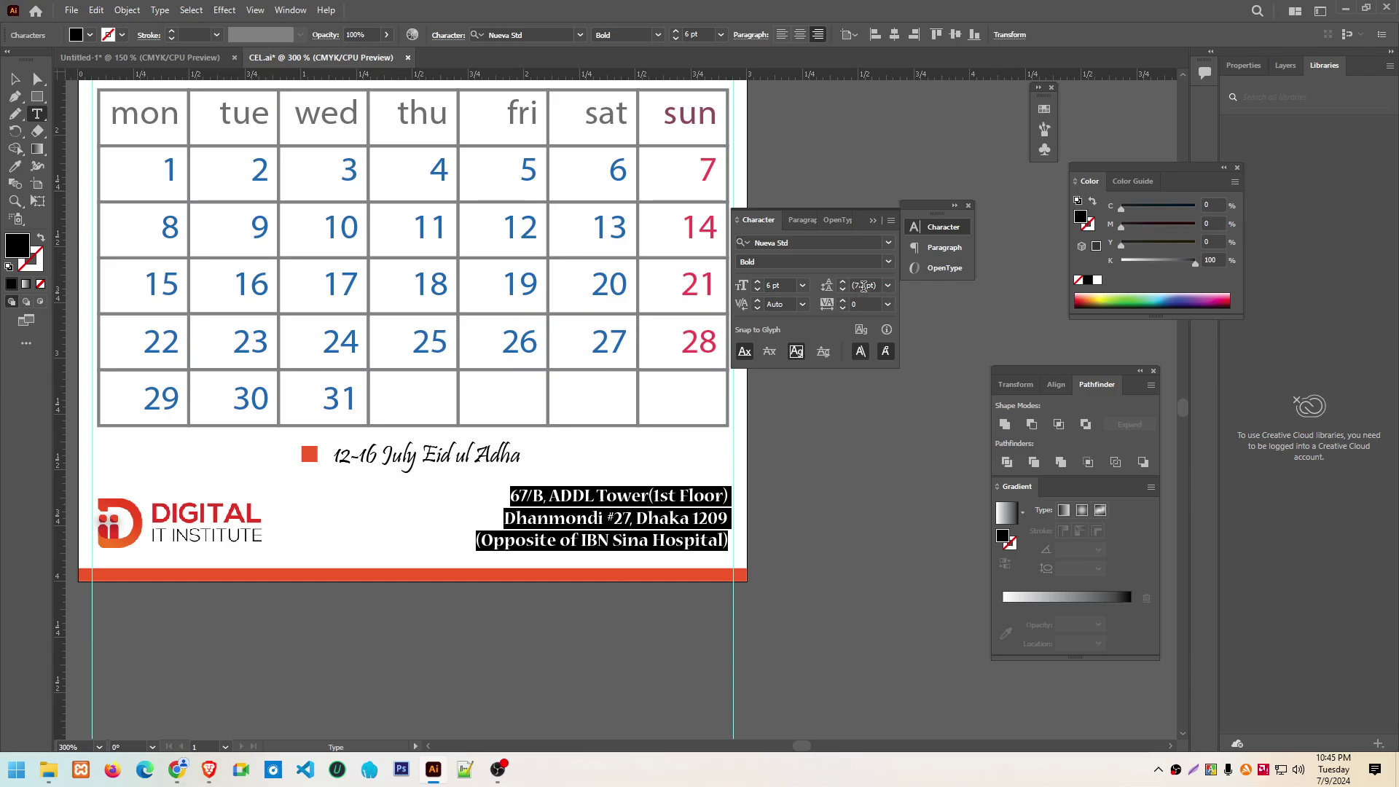
pyautogui.click(864, 286)
pyautogui.write('6')
pyautogui.press('Return')
pyautogui.press('Down')
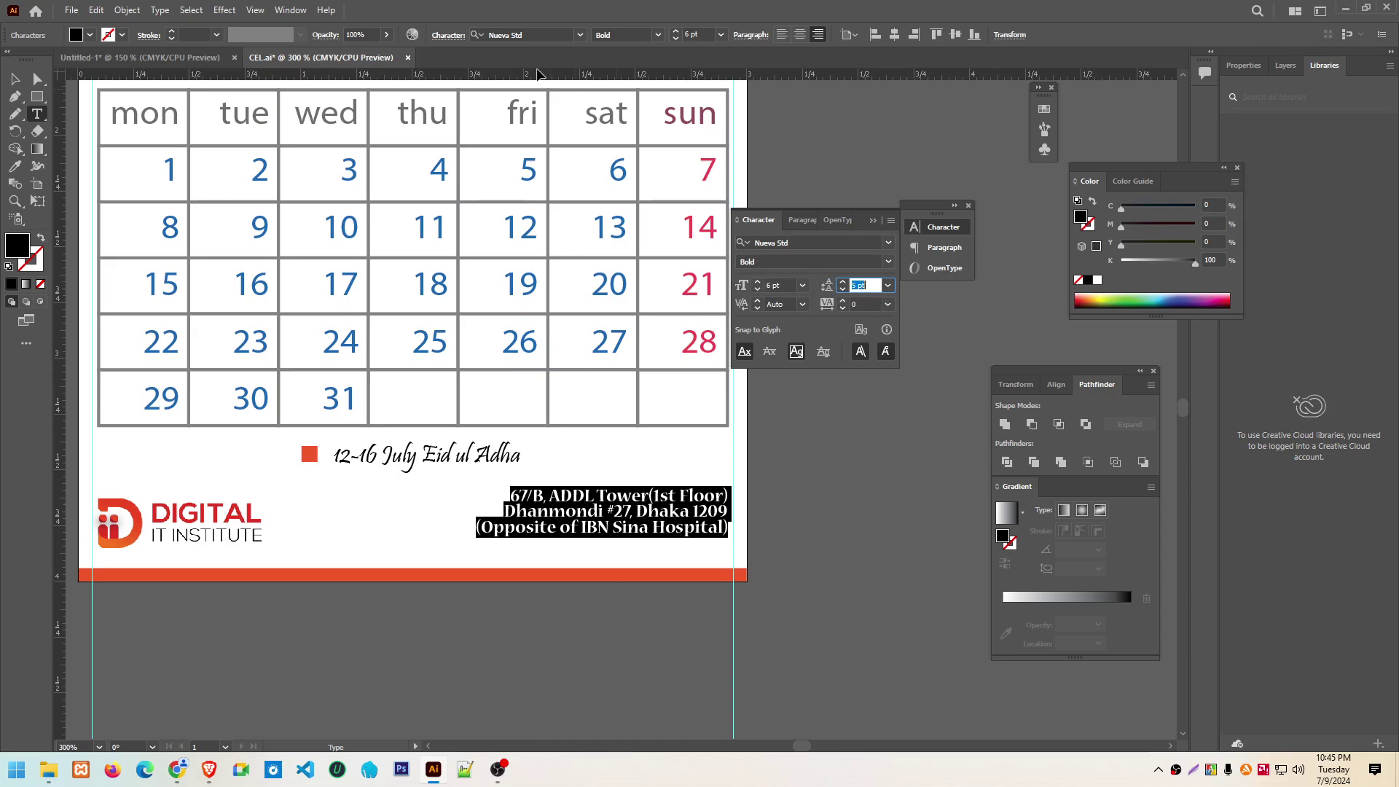
# Shrink the address text to 5 pt and reselect all of it
pyautogui.click(694, 35)
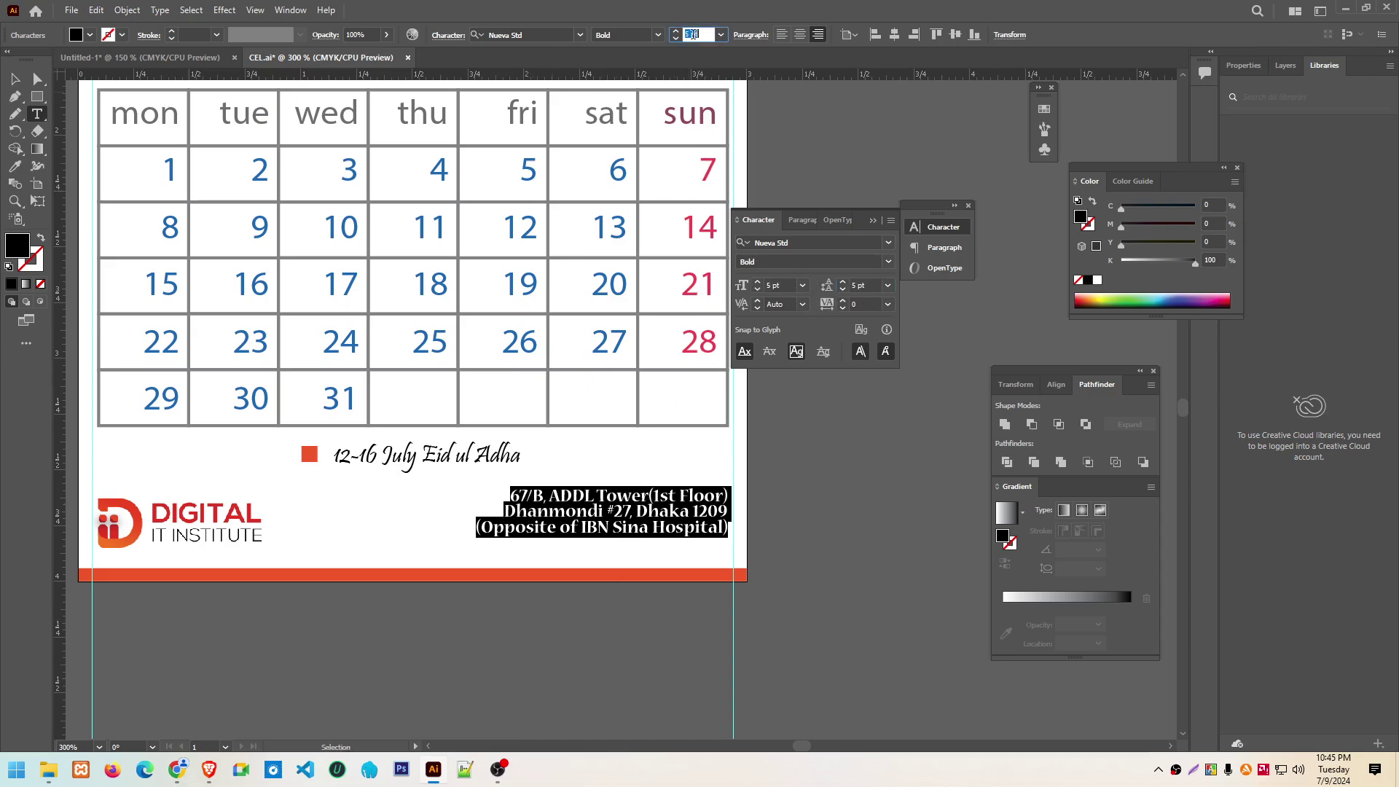
pyautogui.press('Return')
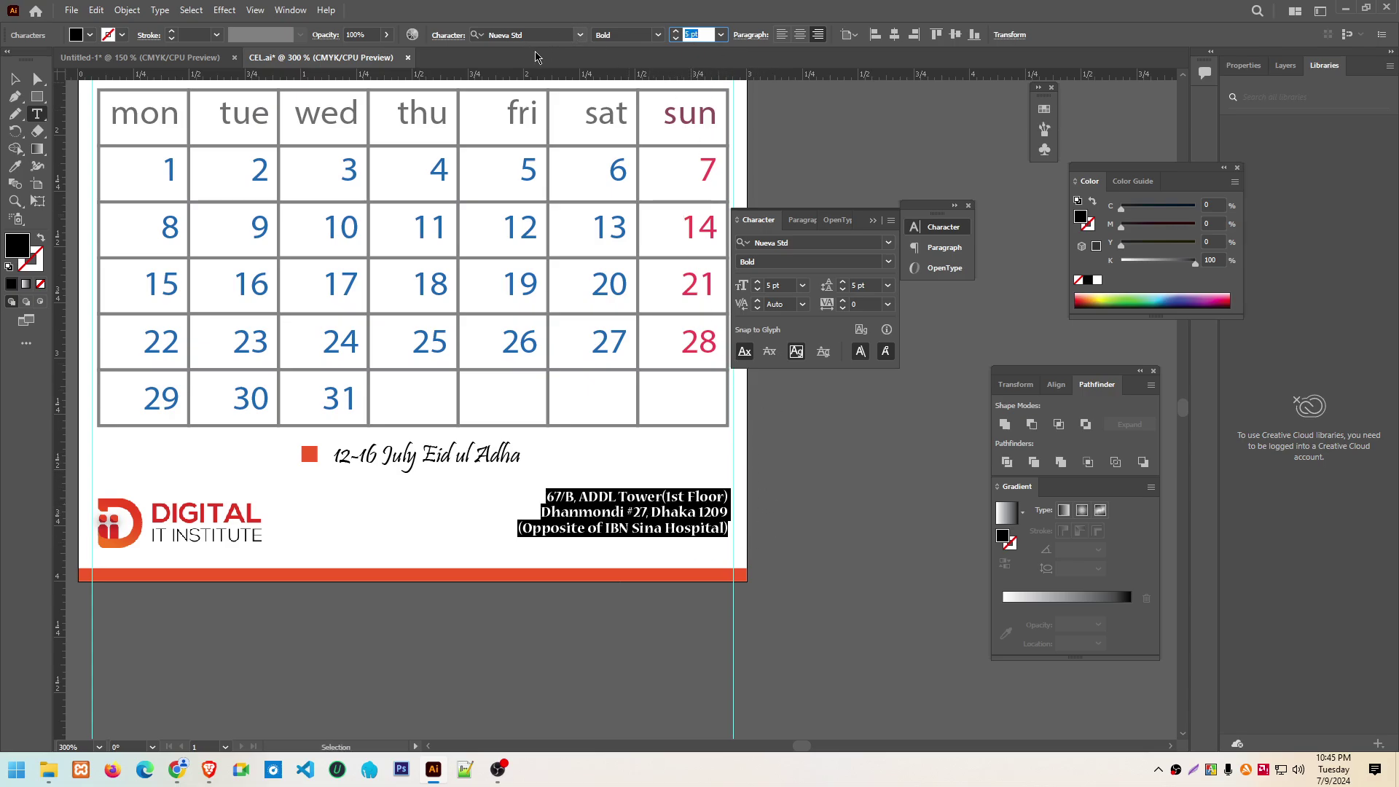
pyautogui.click(16, 79)
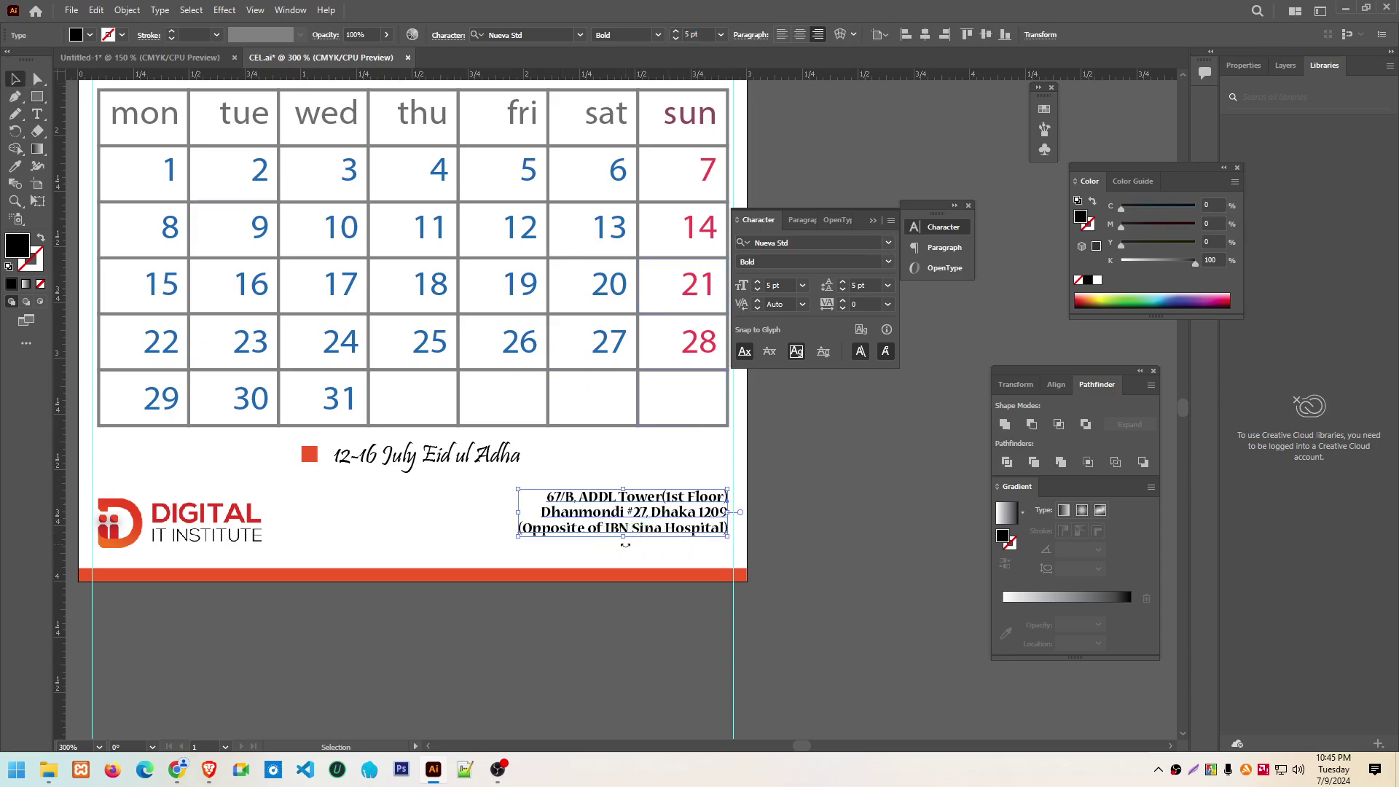
pyautogui.click(38, 115)
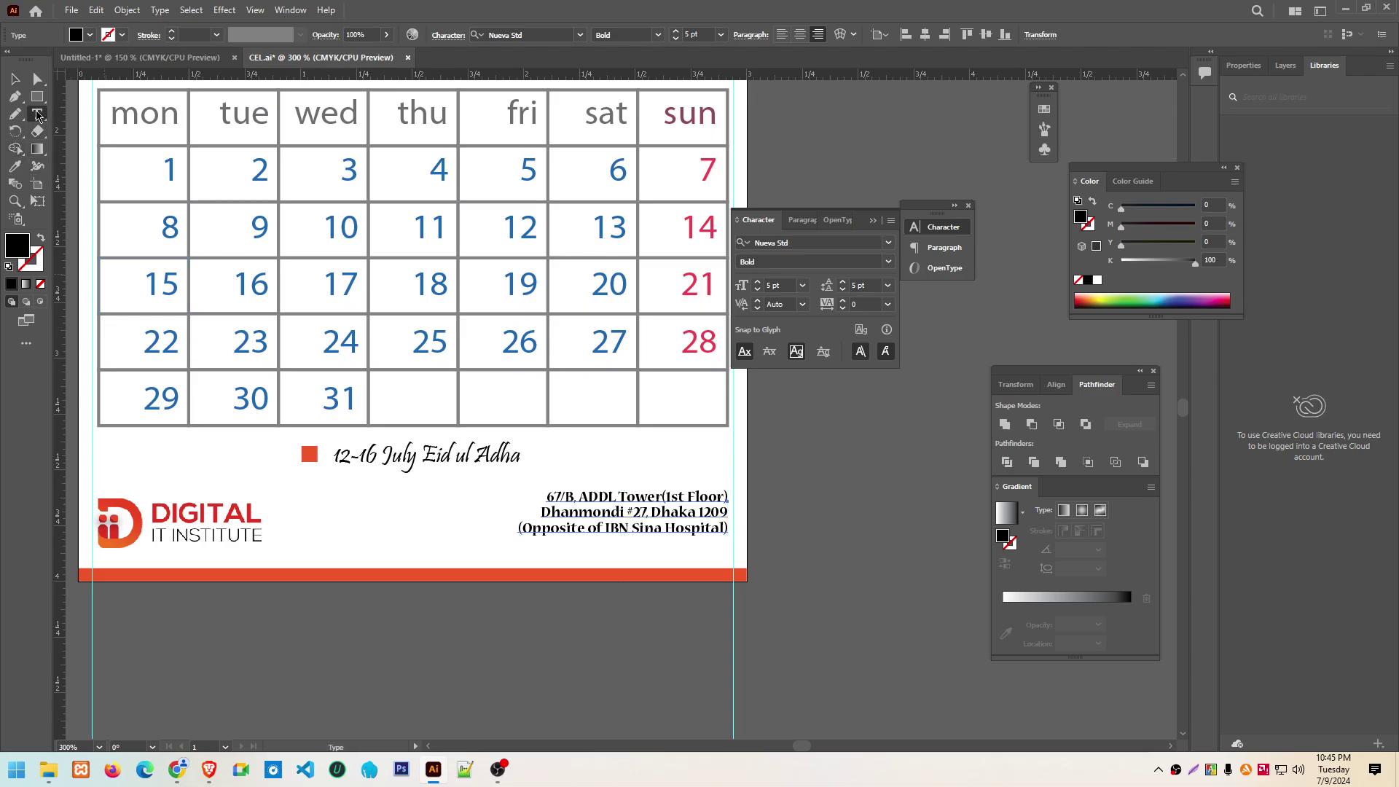
pyautogui.click(550, 499)
pyautogui.hotkey('ctrl', 'a')
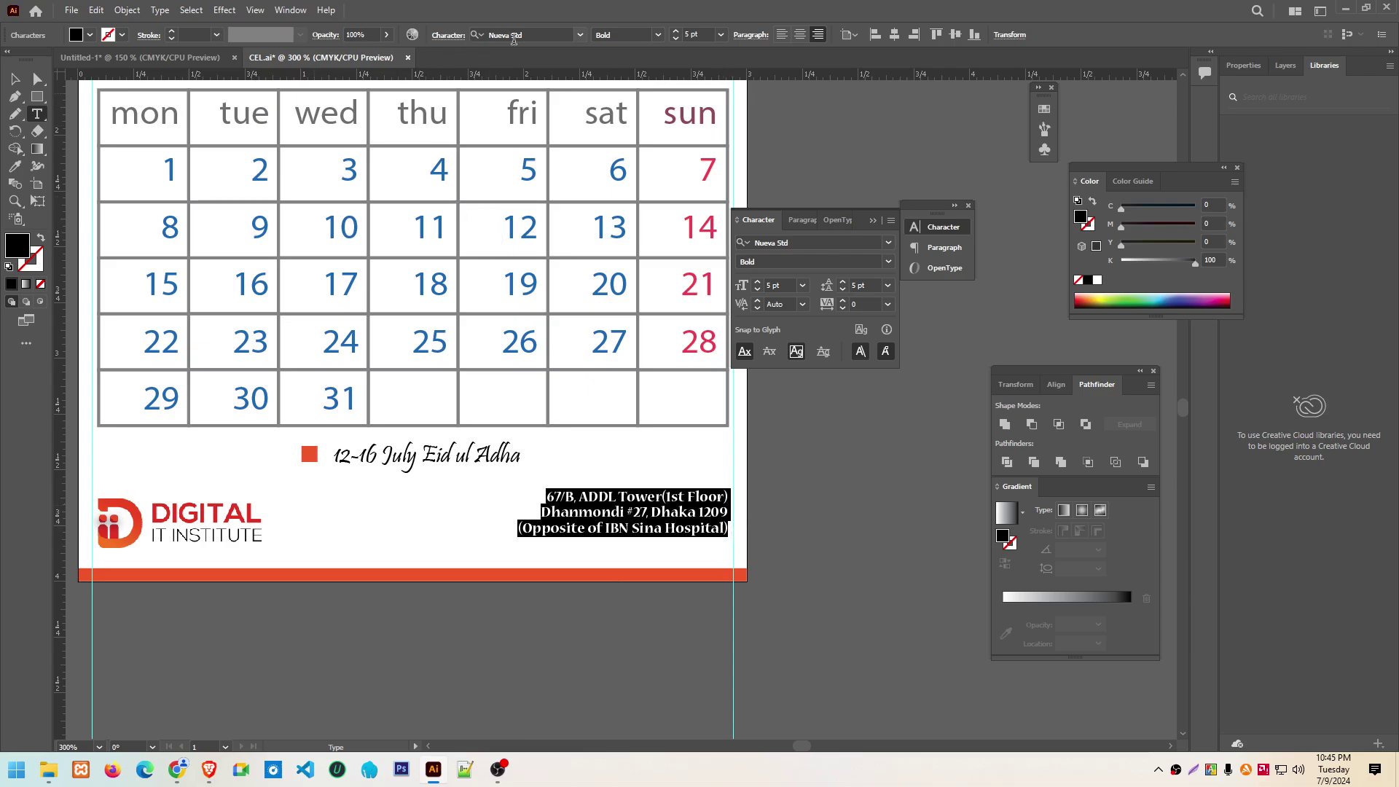
pyautogui.click(522, 35)
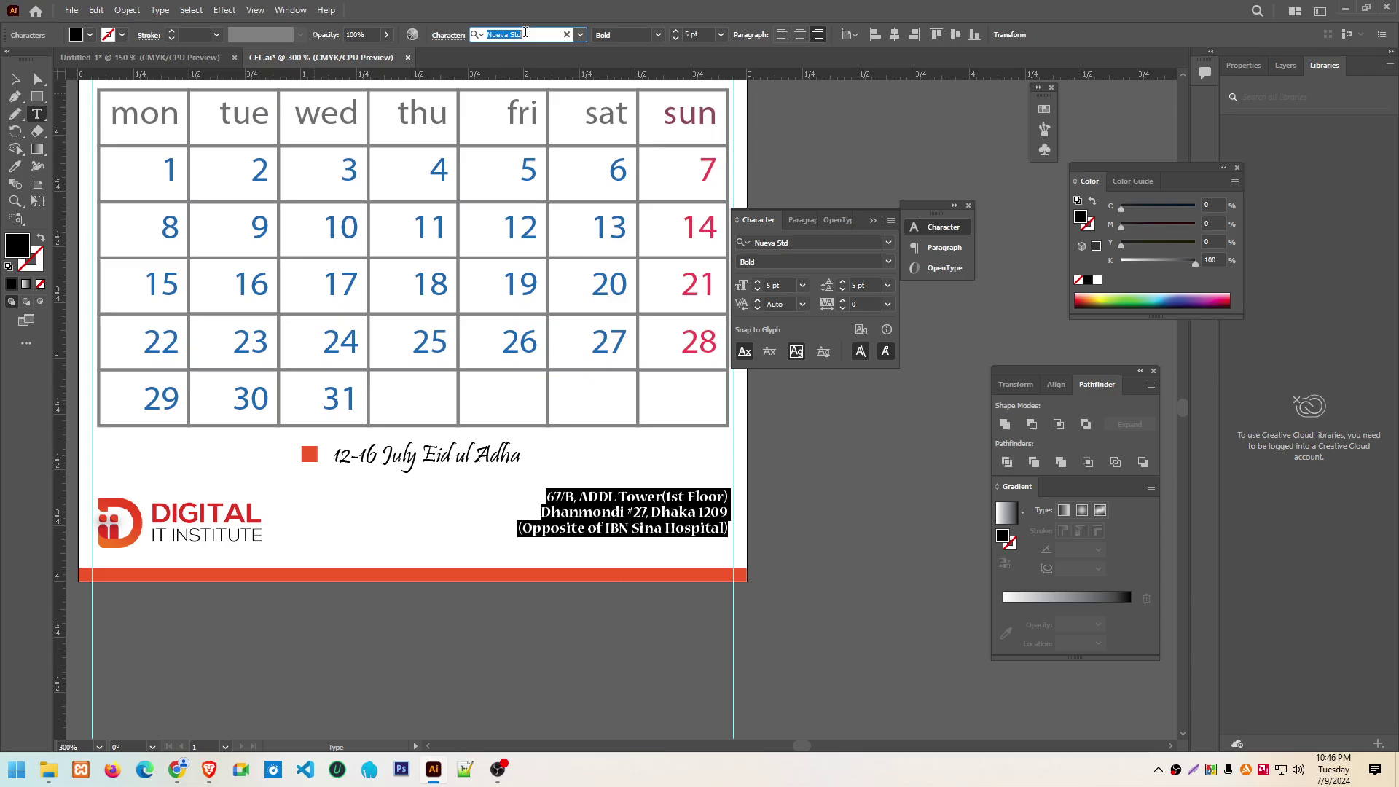
pyautogui.write('Old English Text MT')
pyautogui.press('Down')
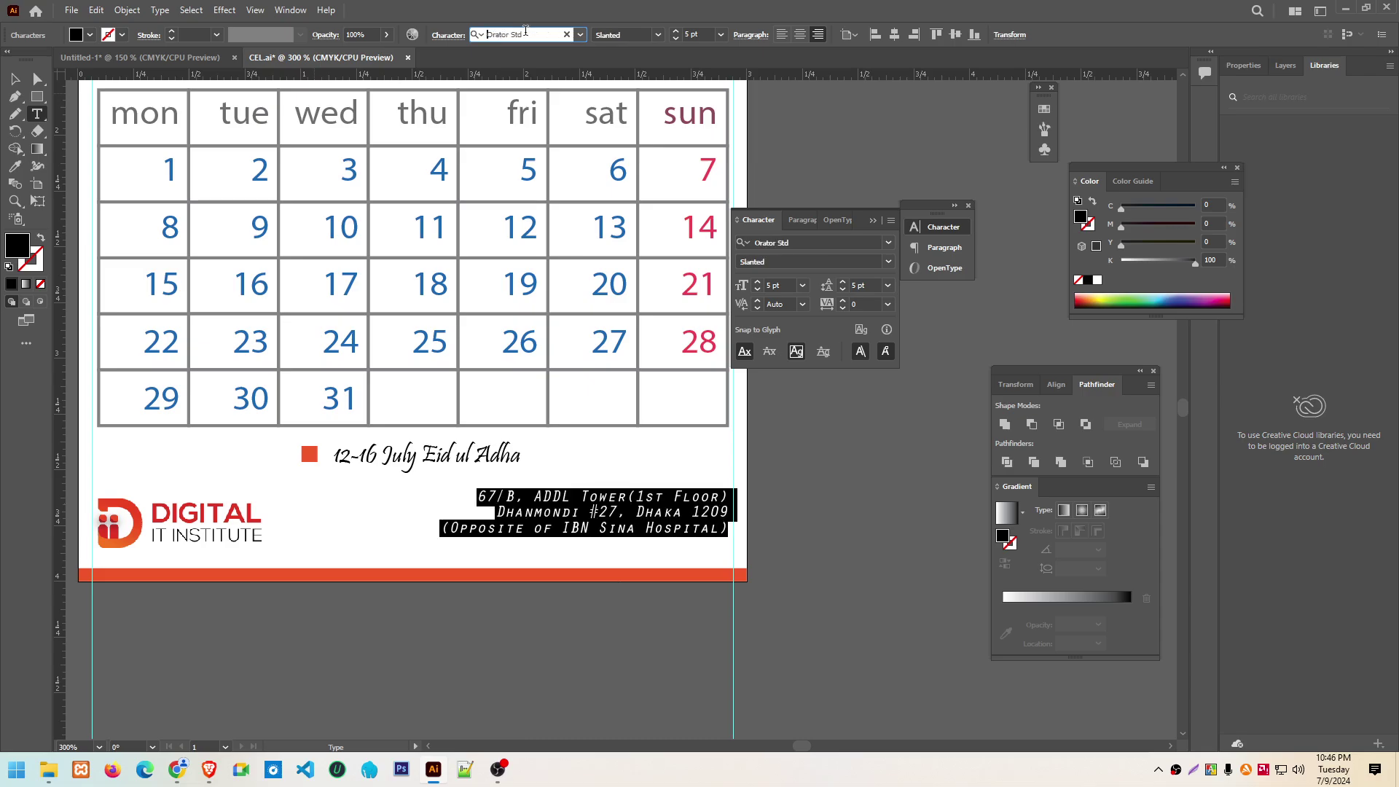
pyautogui.press('Down')
pyautogui.press('Down')
pyautogui.press('Down')
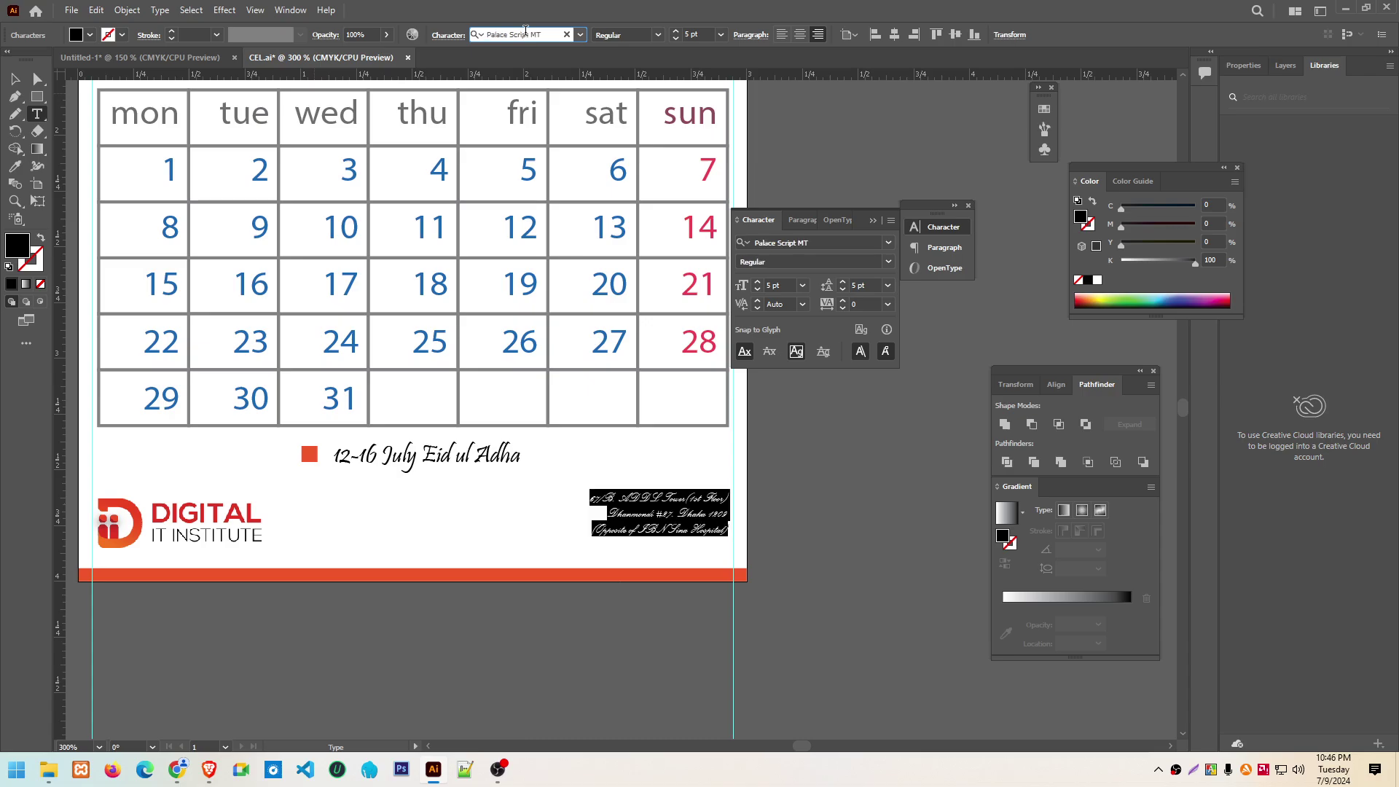
pyautogui.write('OCR A Std')
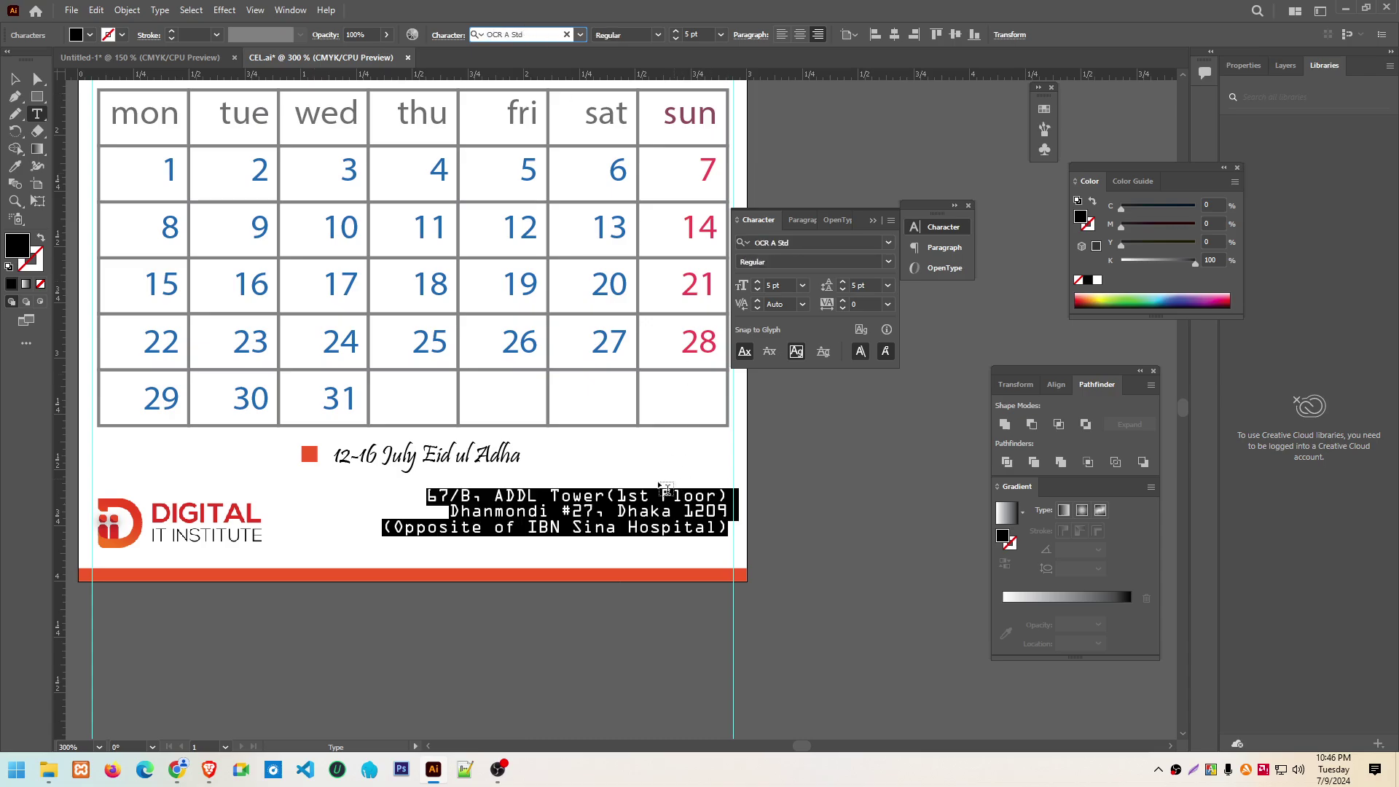
pyautogui.click(20, 87)
pyautogui.press('Down')
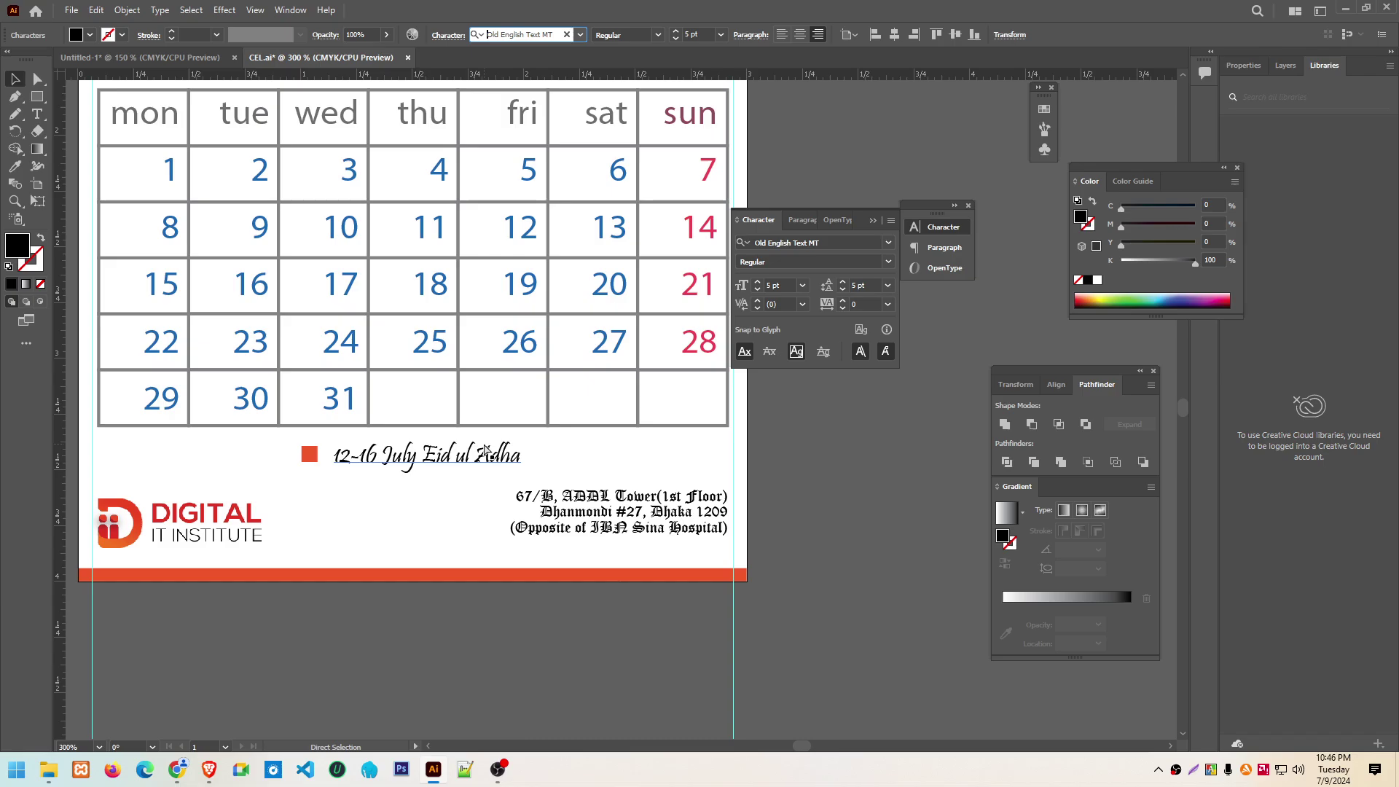
pyautogui.press('Down')
pyautogui.press('Down')
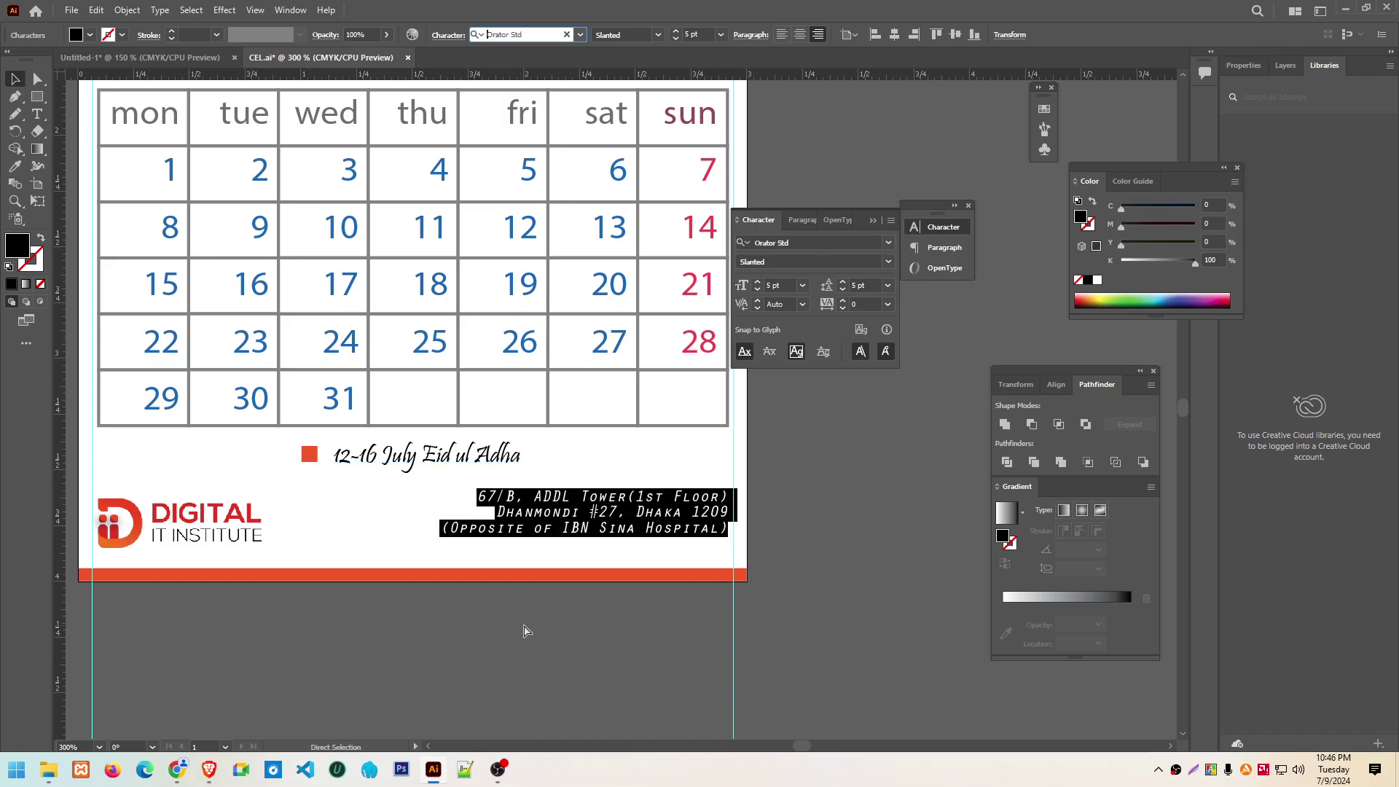
pyautogui.press('Down')
pyautogui.press('Up')
pyautogui.press('Down')
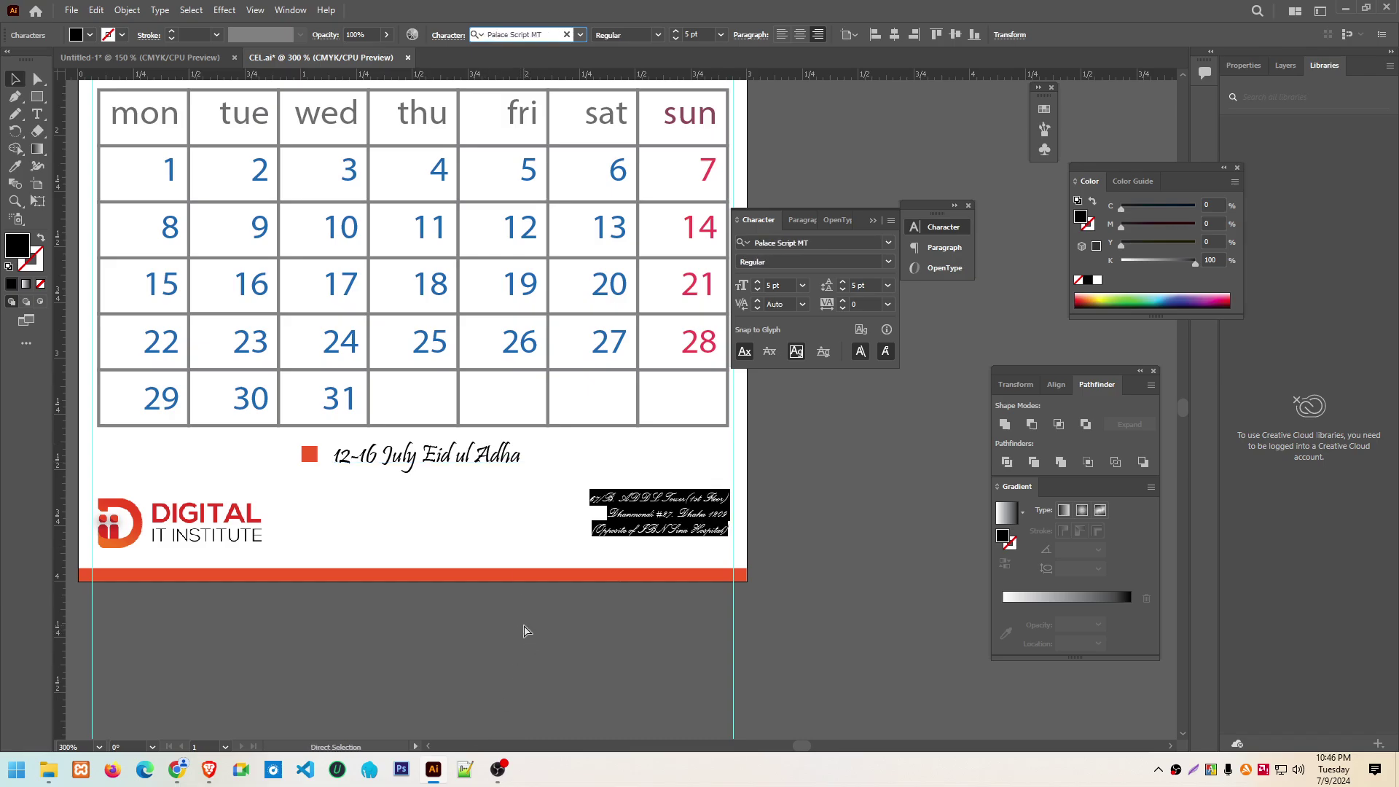
pyautogui.press('Up')
pyautogui.press('Up')
pyautogui.press('Up')
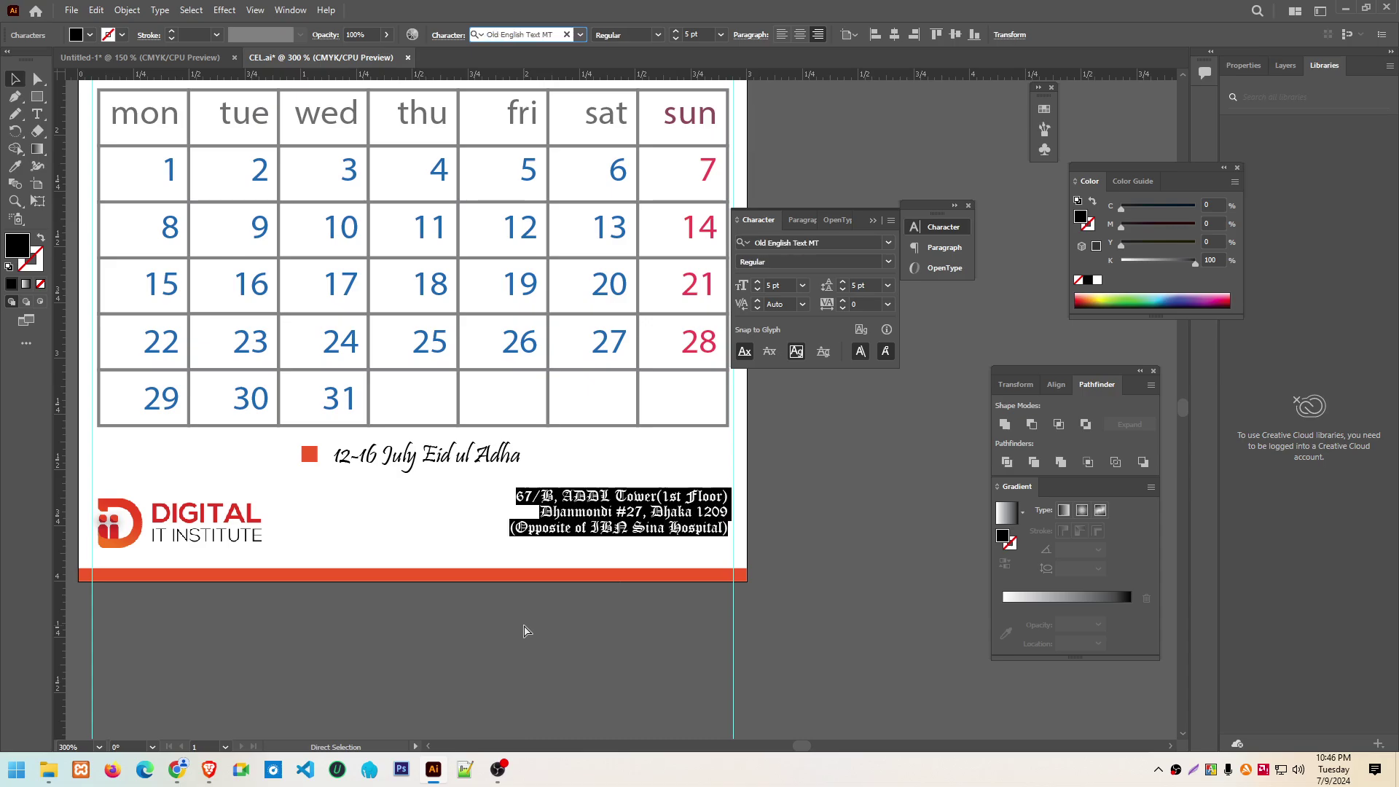
pyautogui.press('Up')
pyautogui.press('Up')
pyautogui.press('Up')
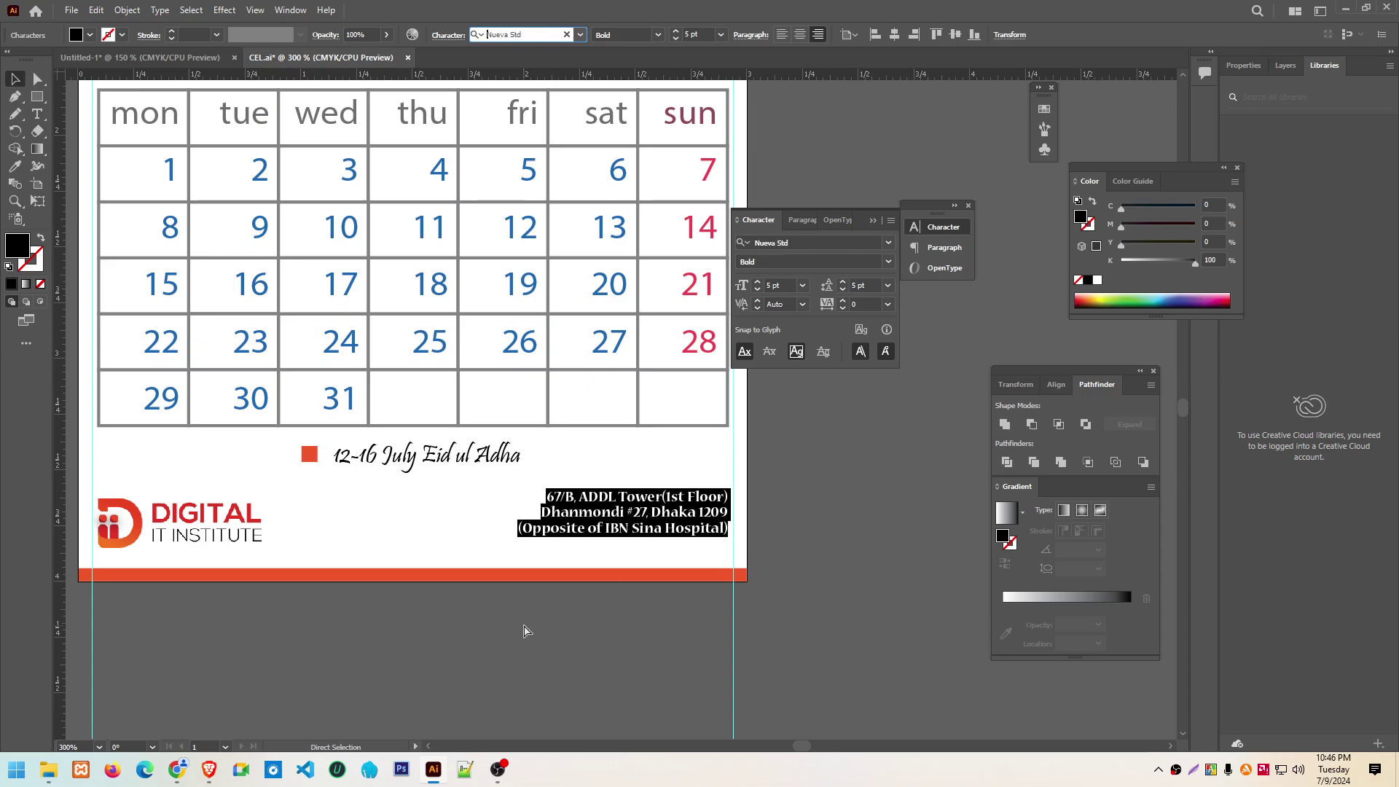
pyautogui.click(14, 81)
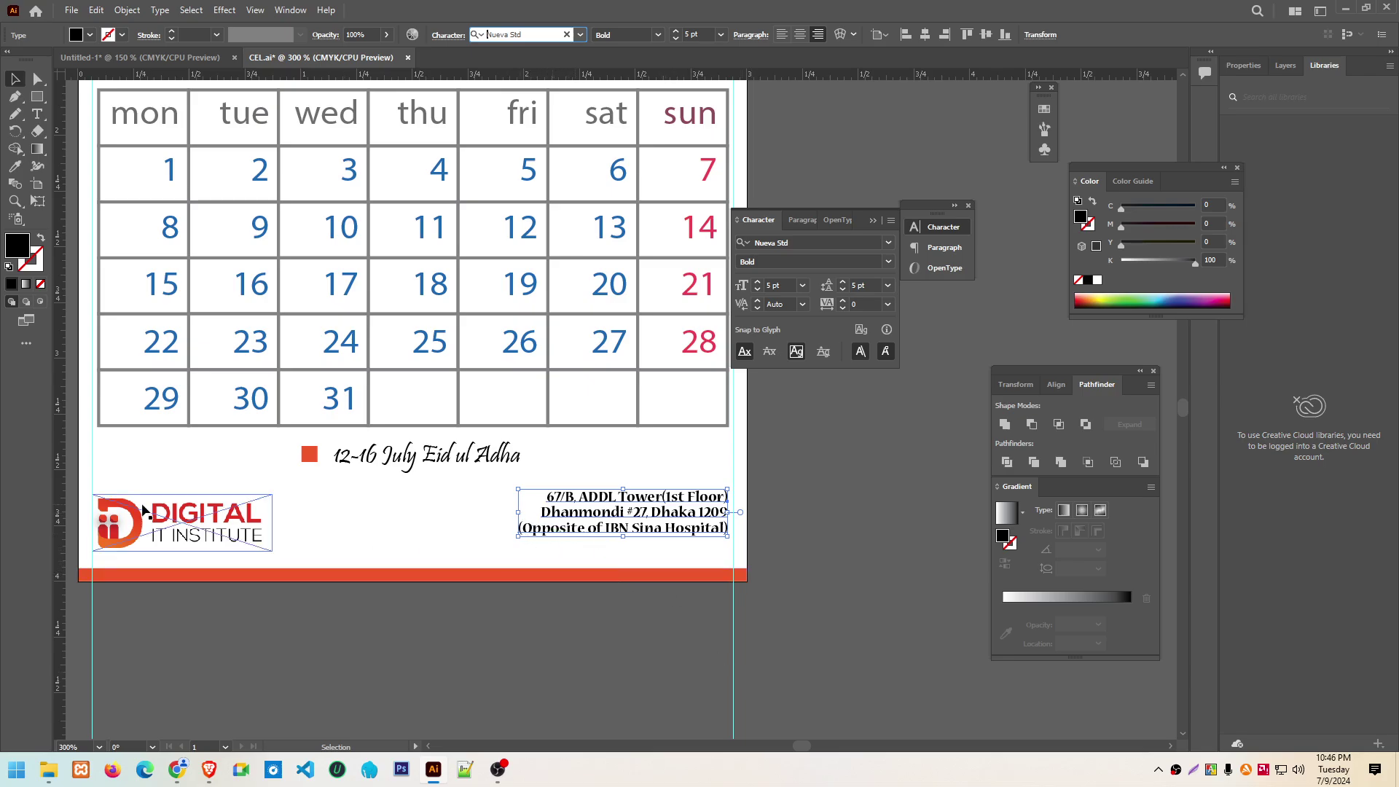
# Make the orange footer strip taller, raise the logo, and add a horizontal guide beneath it
pyautogui.click(369, 562)
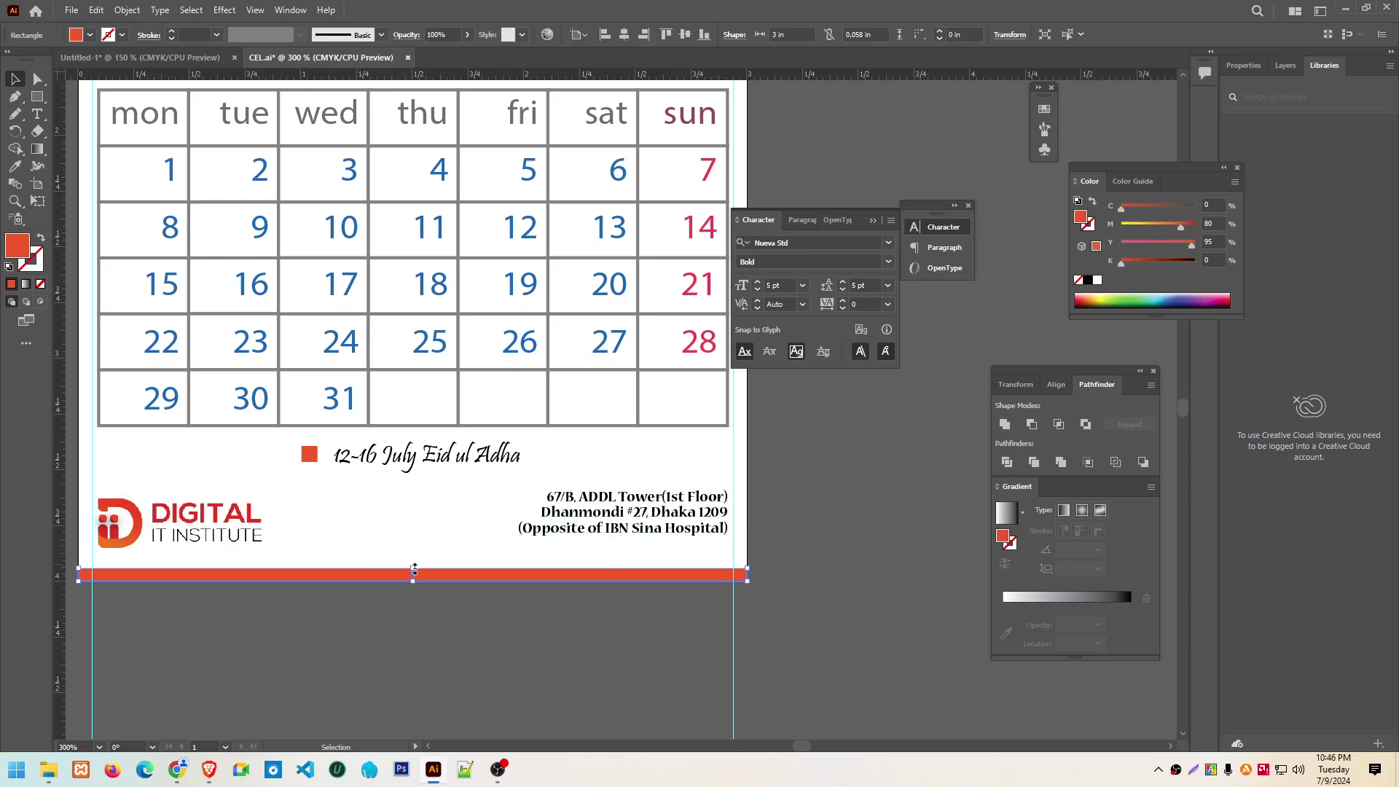
pyautogui.moveTo(412, 569); pyautogui.dragTo(415, 558)
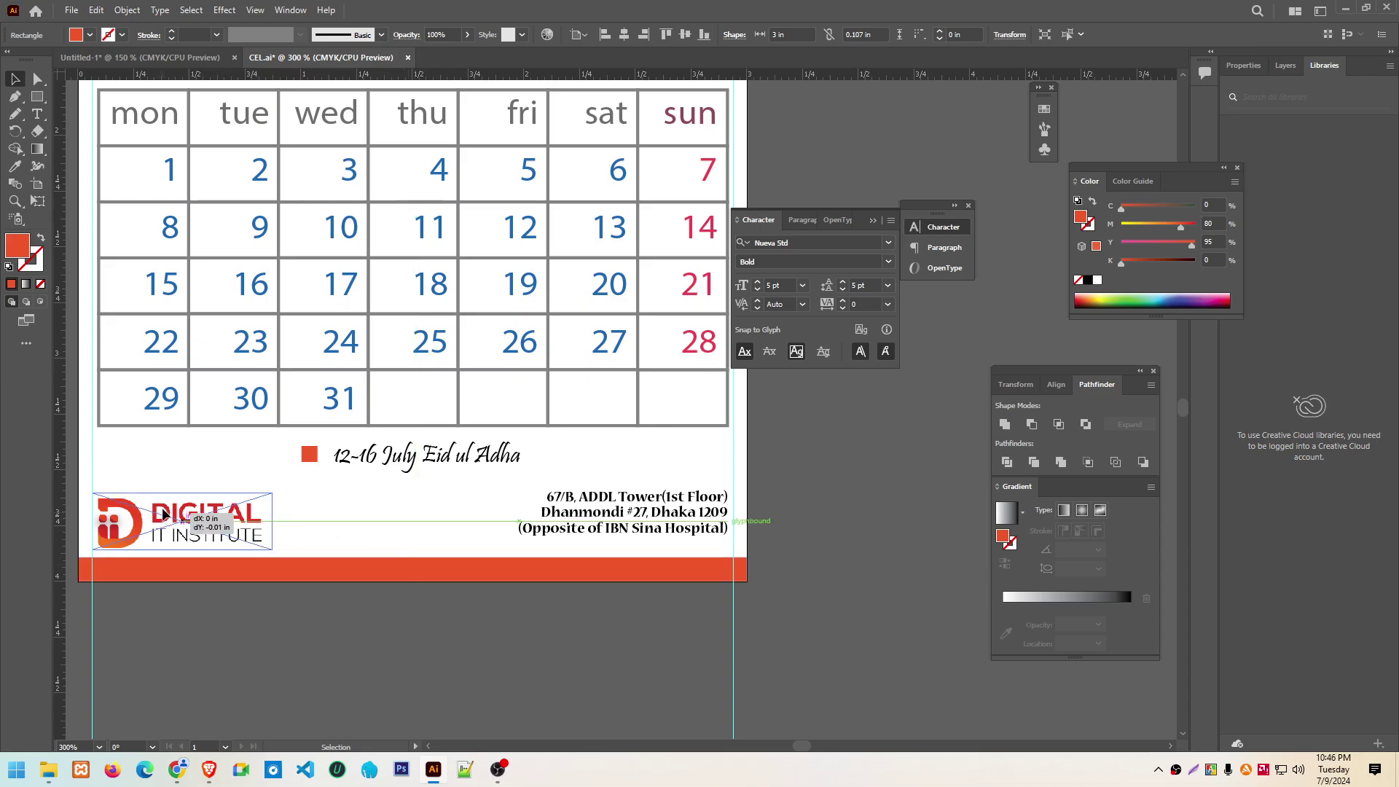
pyautogui.moveTo(182, 523); pyautogui.dragTo(184, 503)
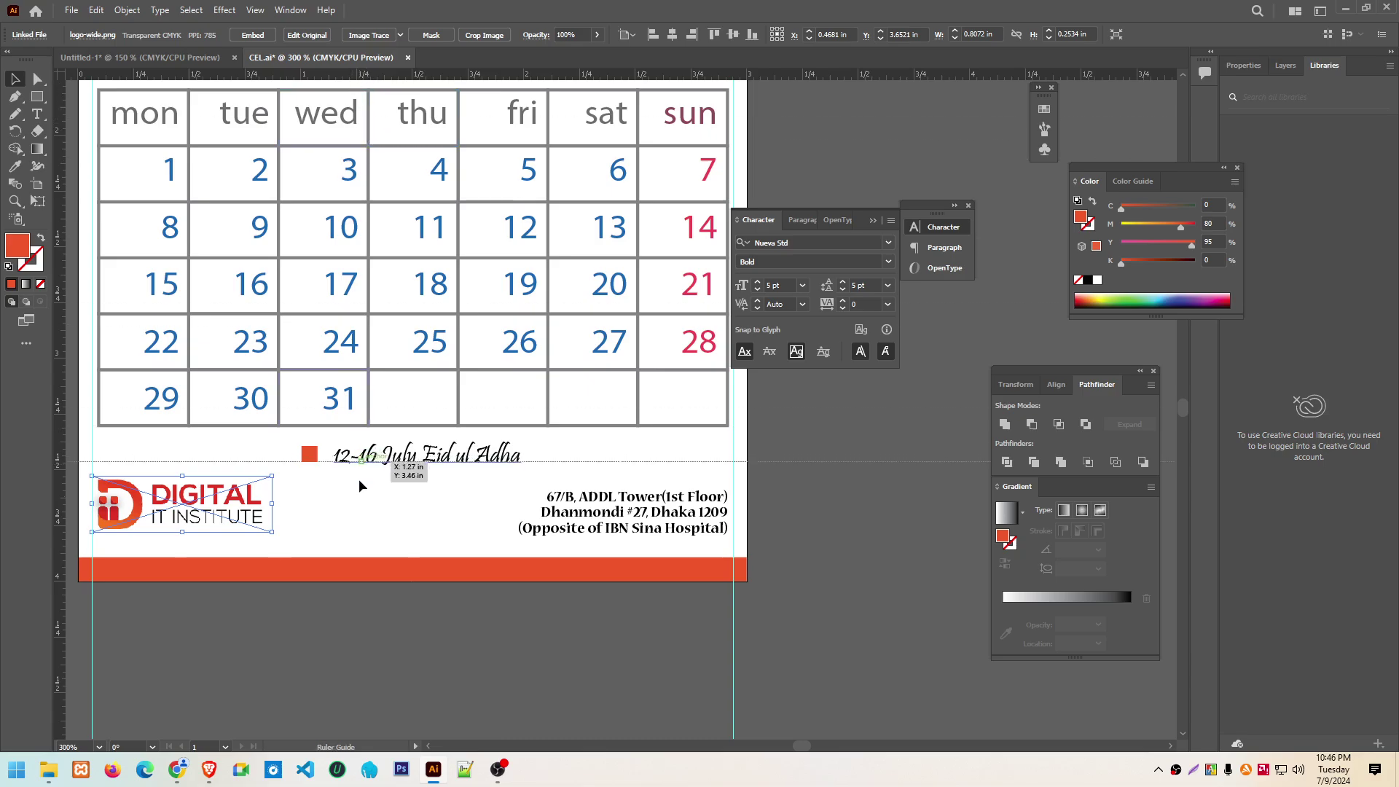
pyautogui.moveTo(352, 75); pyautogui.dragTo(361, 531)
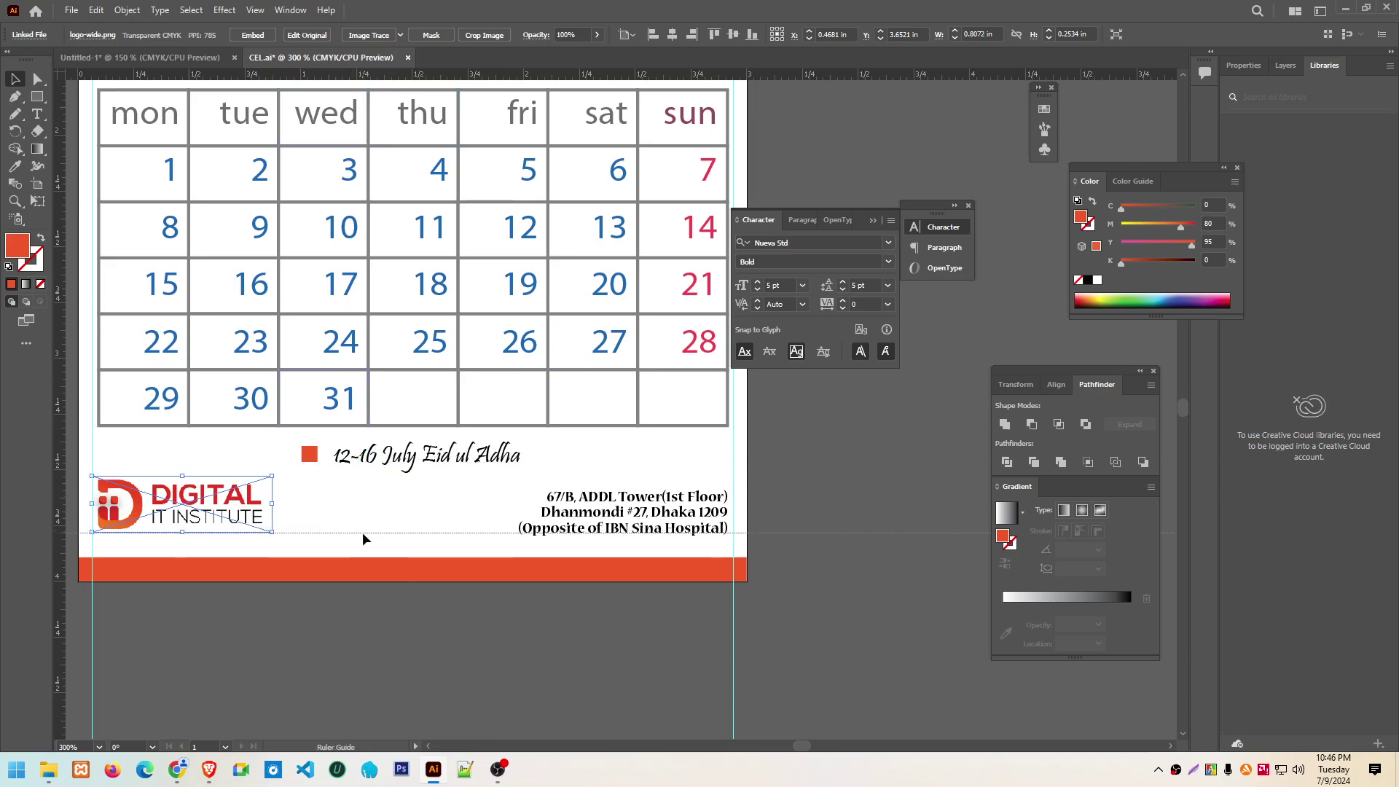
pyautogui.click(363, 533)
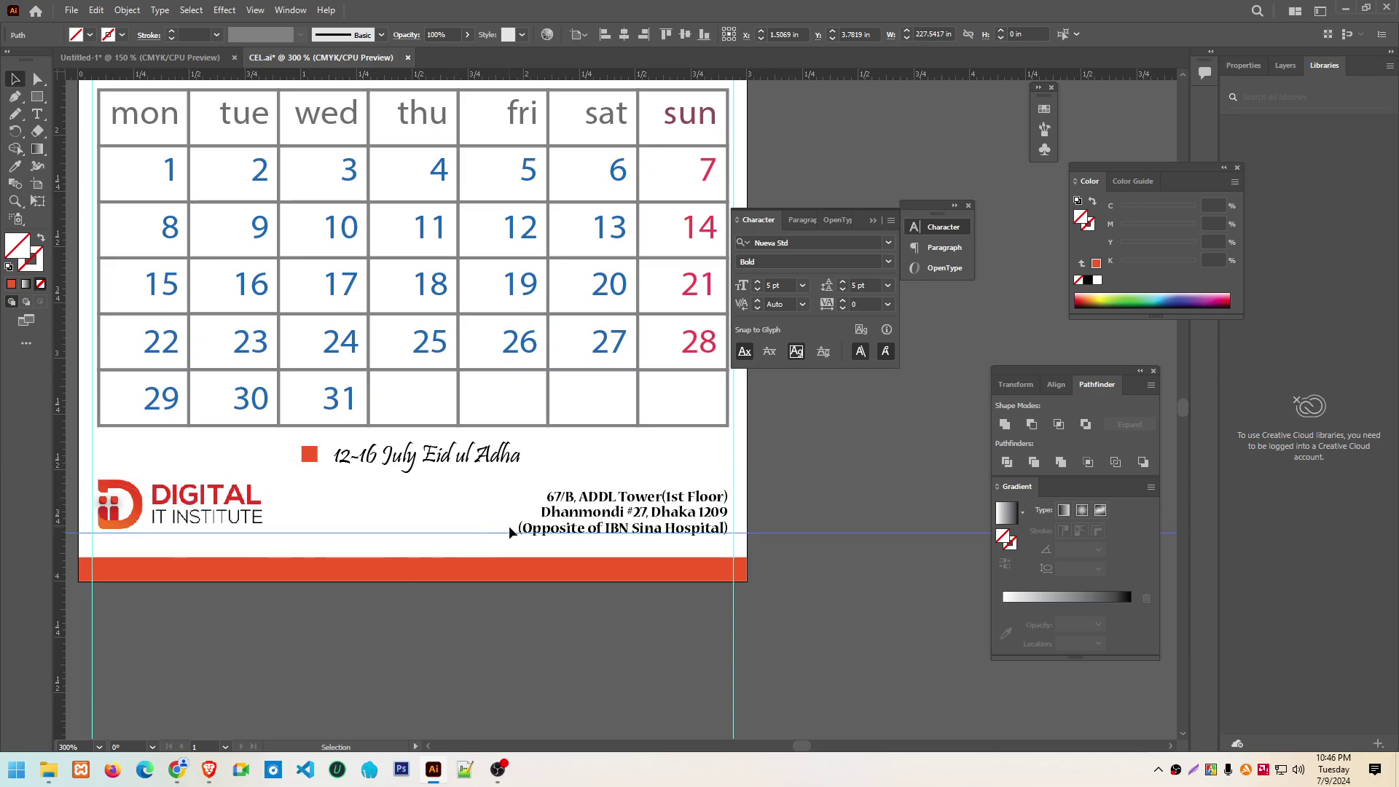
# Nudge the address up and raise the orange strip's top edge further
pyautogui.click(710, 512)
pyautogui.press('Up')
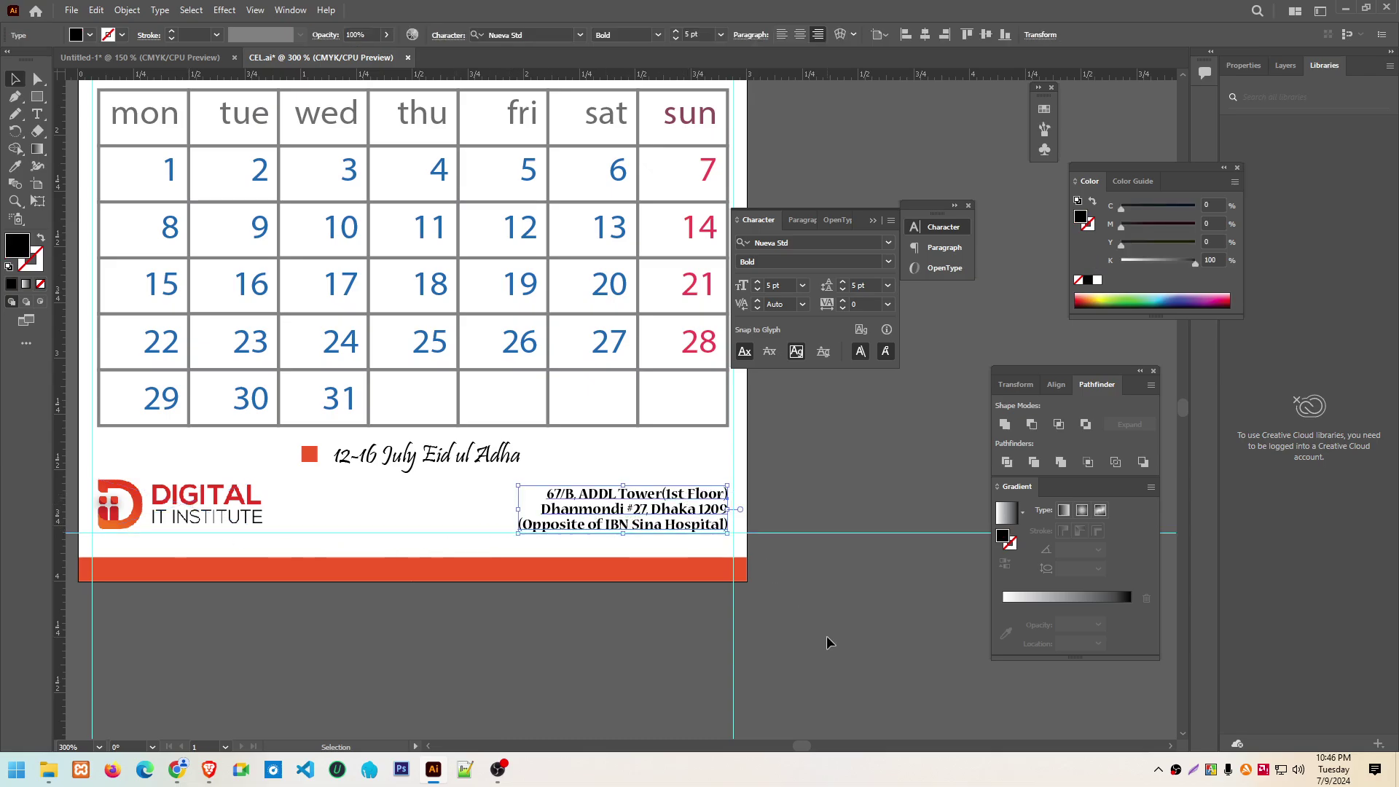
pyautogui.click(799, 462)
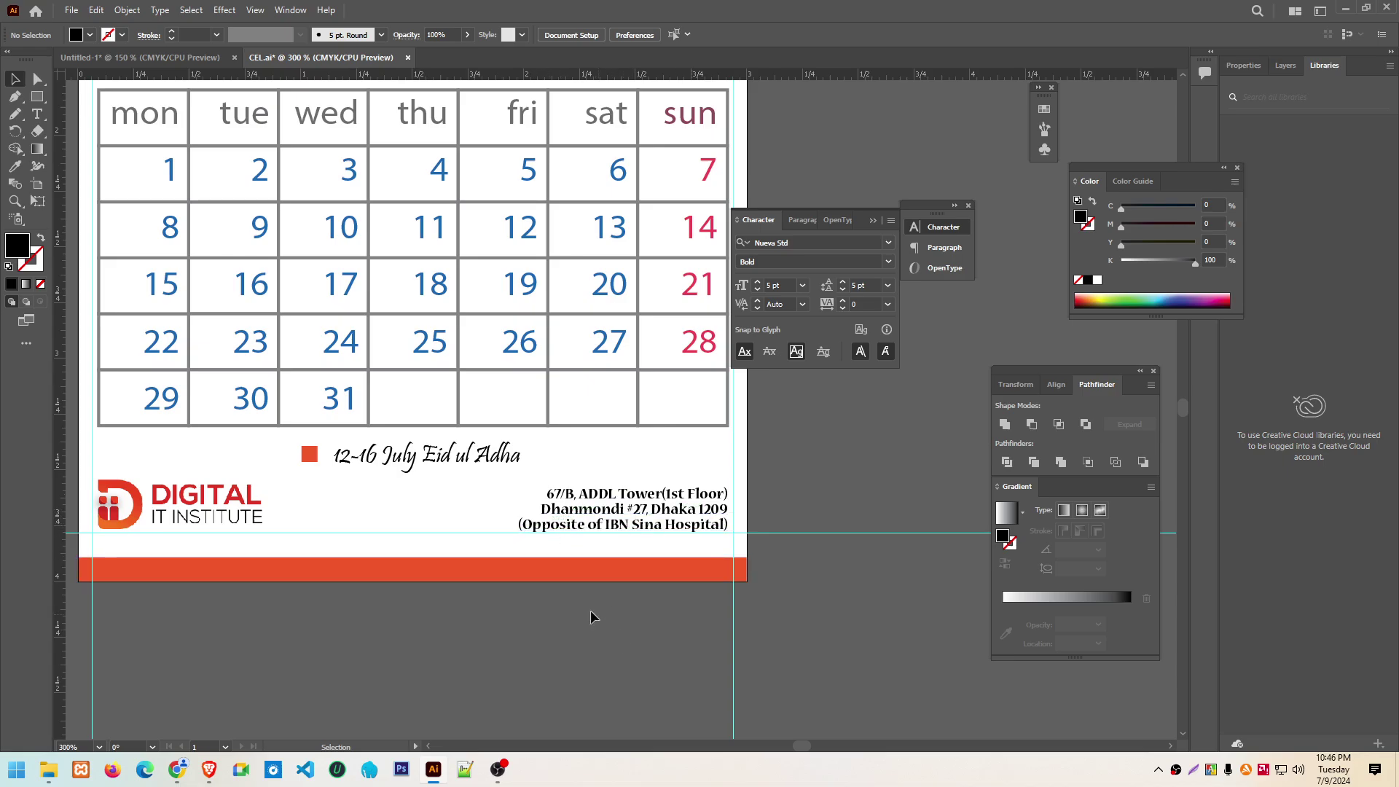
pyautogui.click(371, 565)
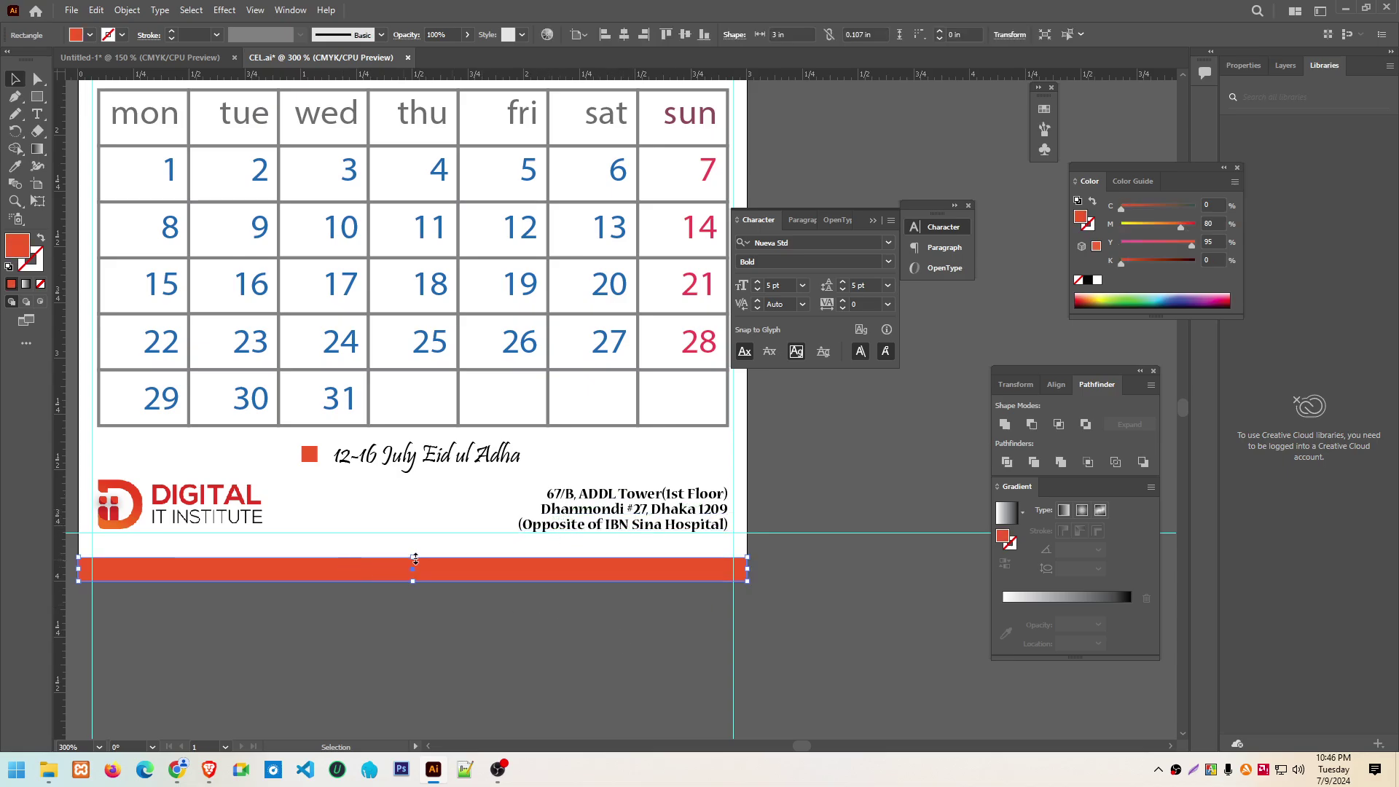
pyautogui.moveTo(415, 559); pyautogui.dragTo(415, 552)
pyautogui.click(480, 628)
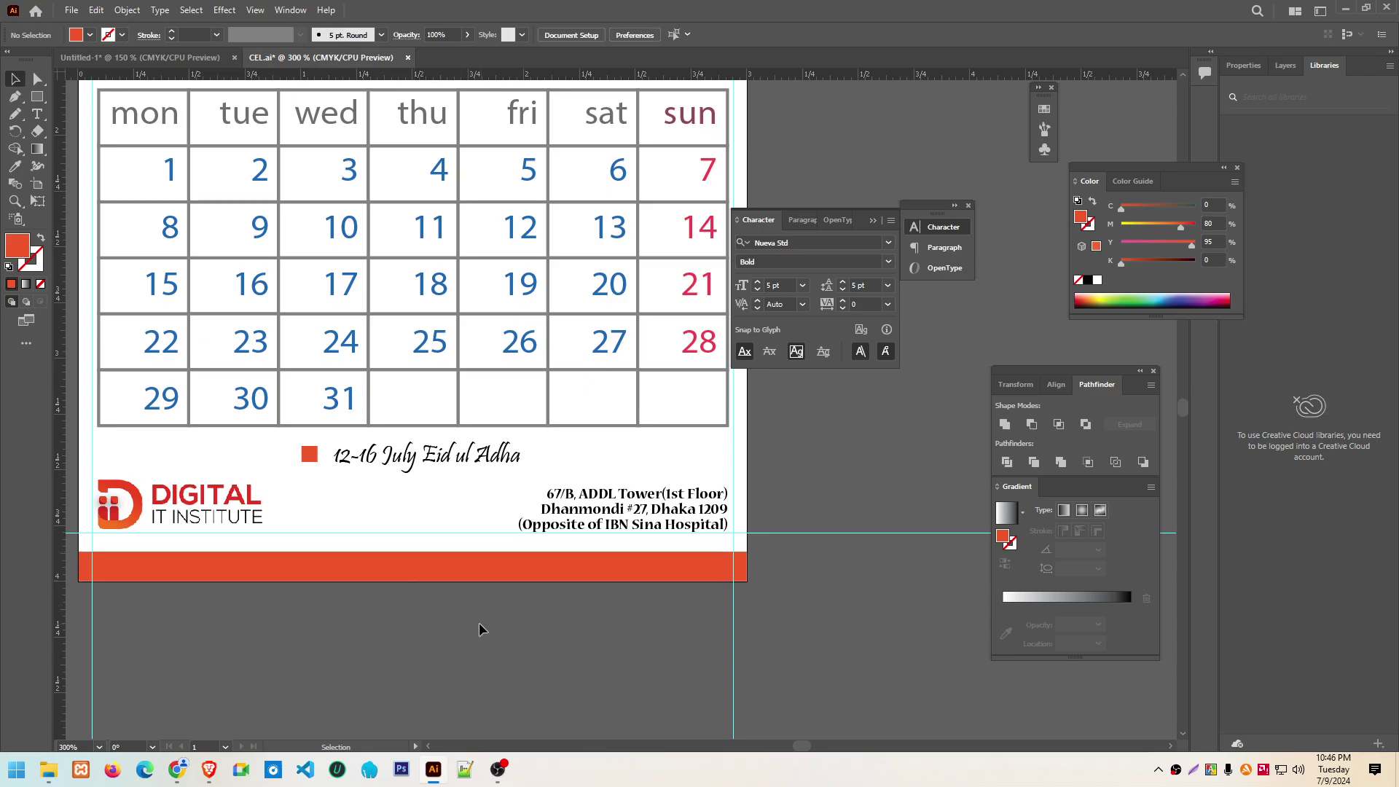
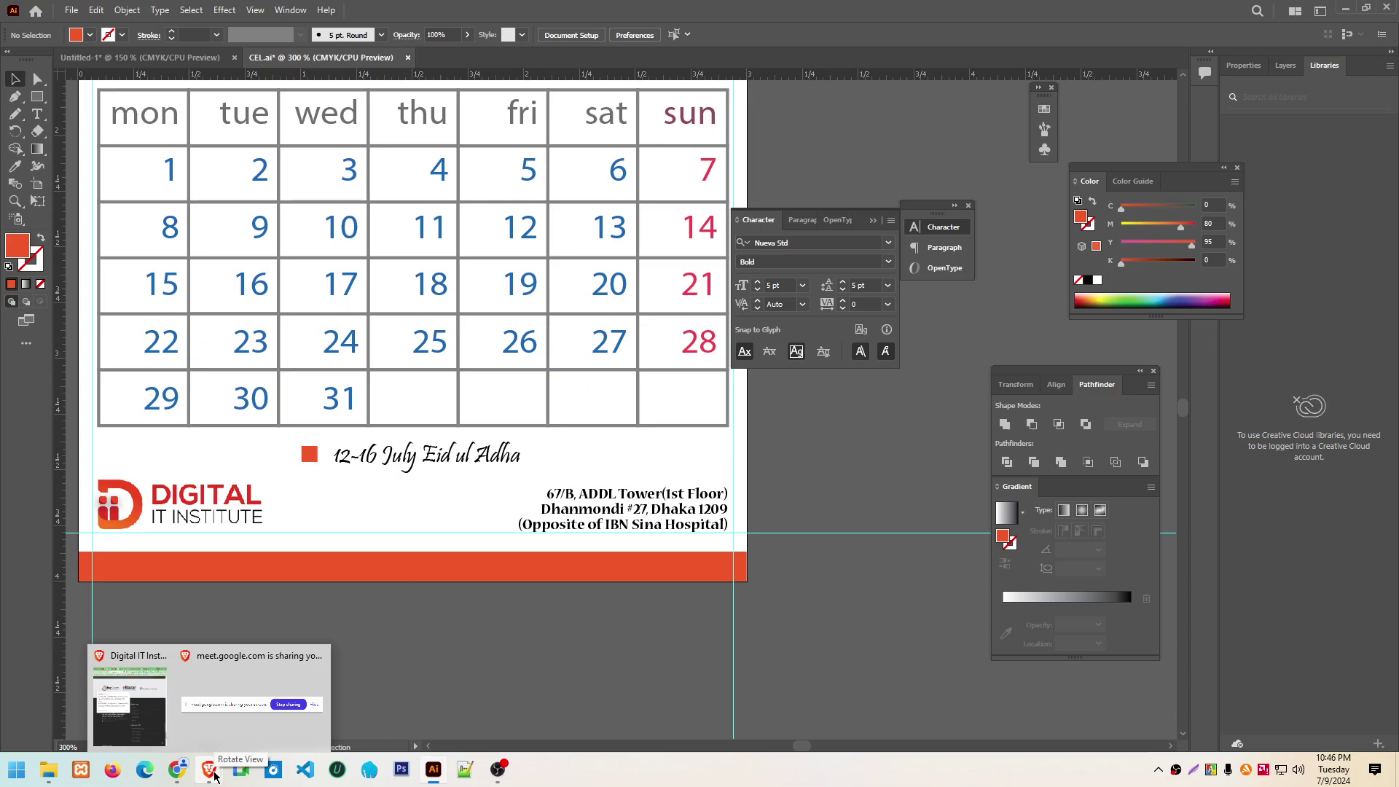
# Search Google for 'facebook logo png' in a new Brave tab
pyautogui.click(134, 718)
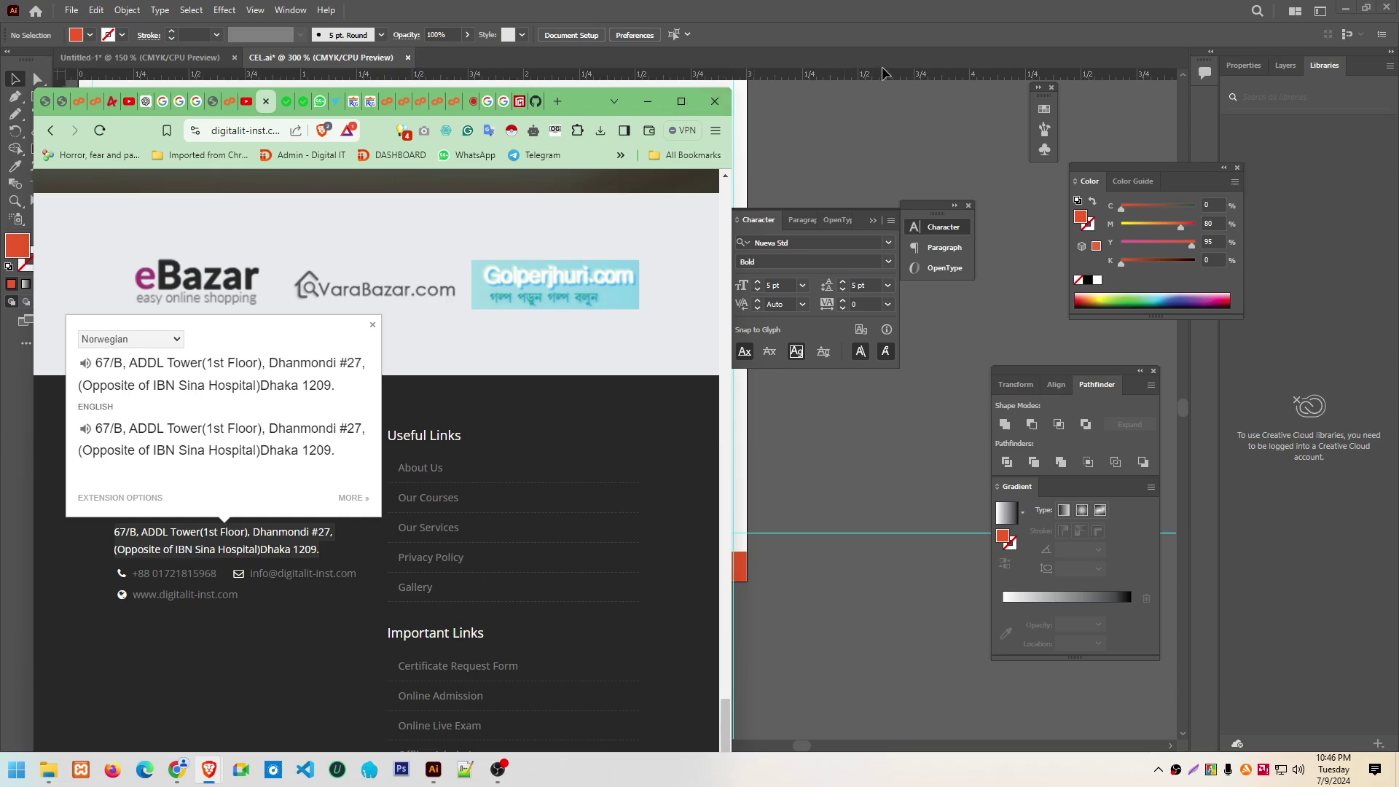
pyautogui.click(682, 101)
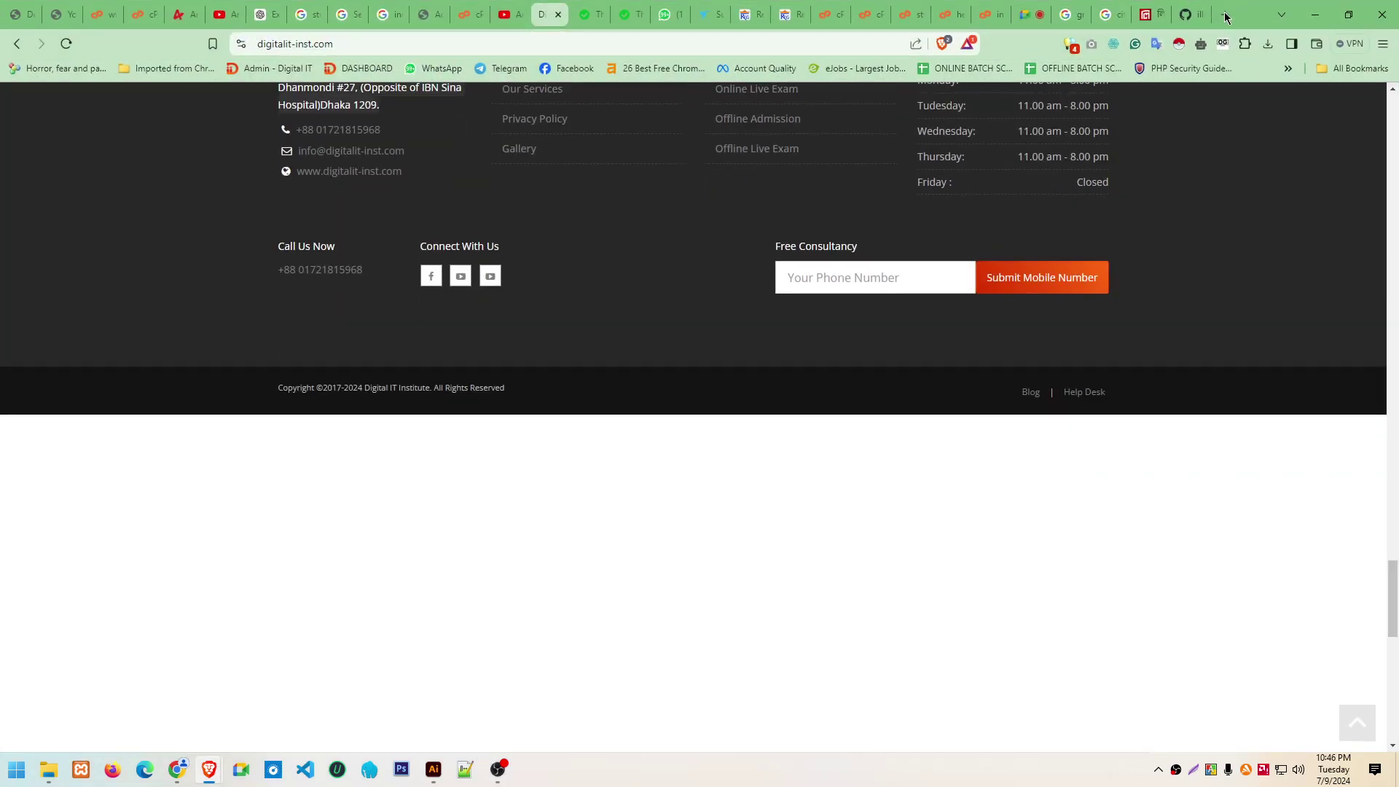
pyautogui.click(1228, 13)
pyautogui.write('facebo')
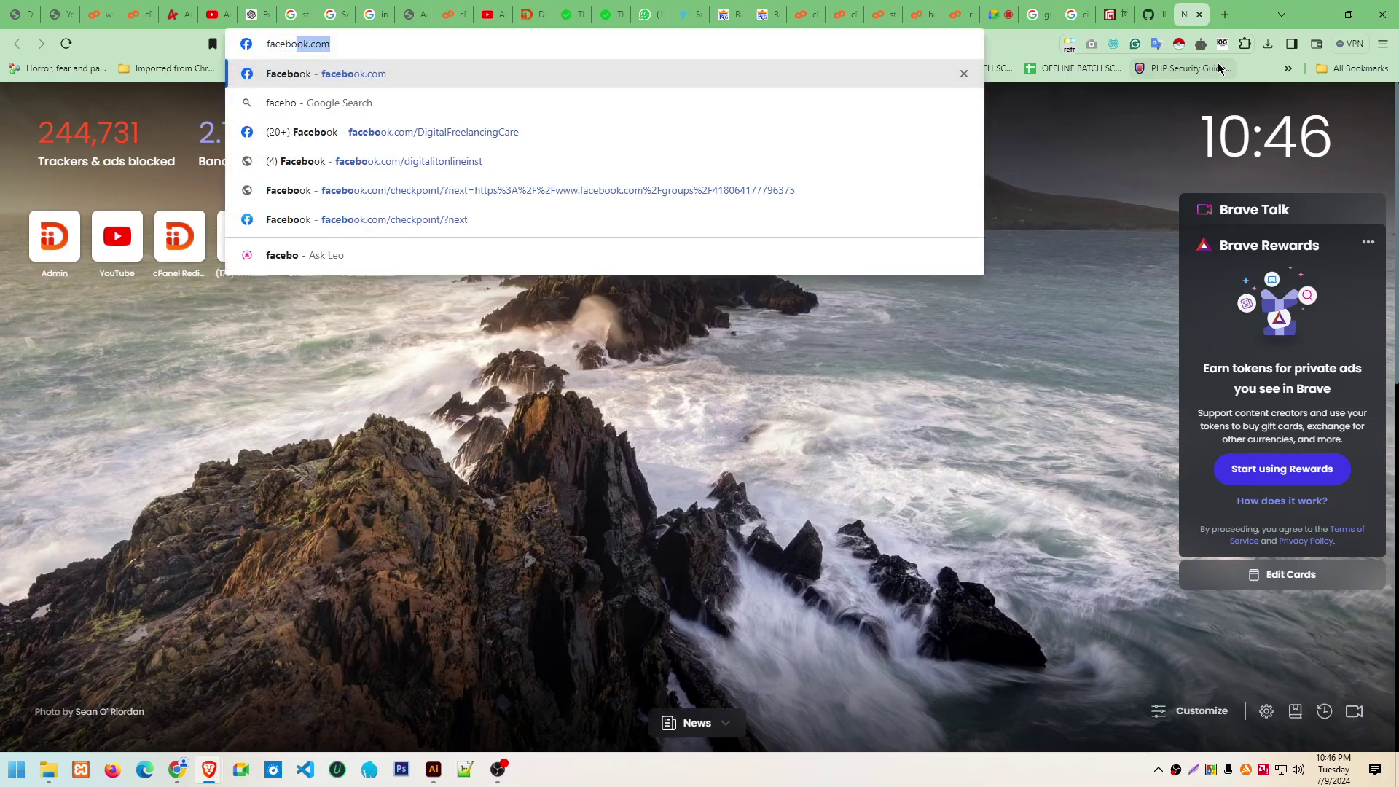
pyautogui.write('ok logo')
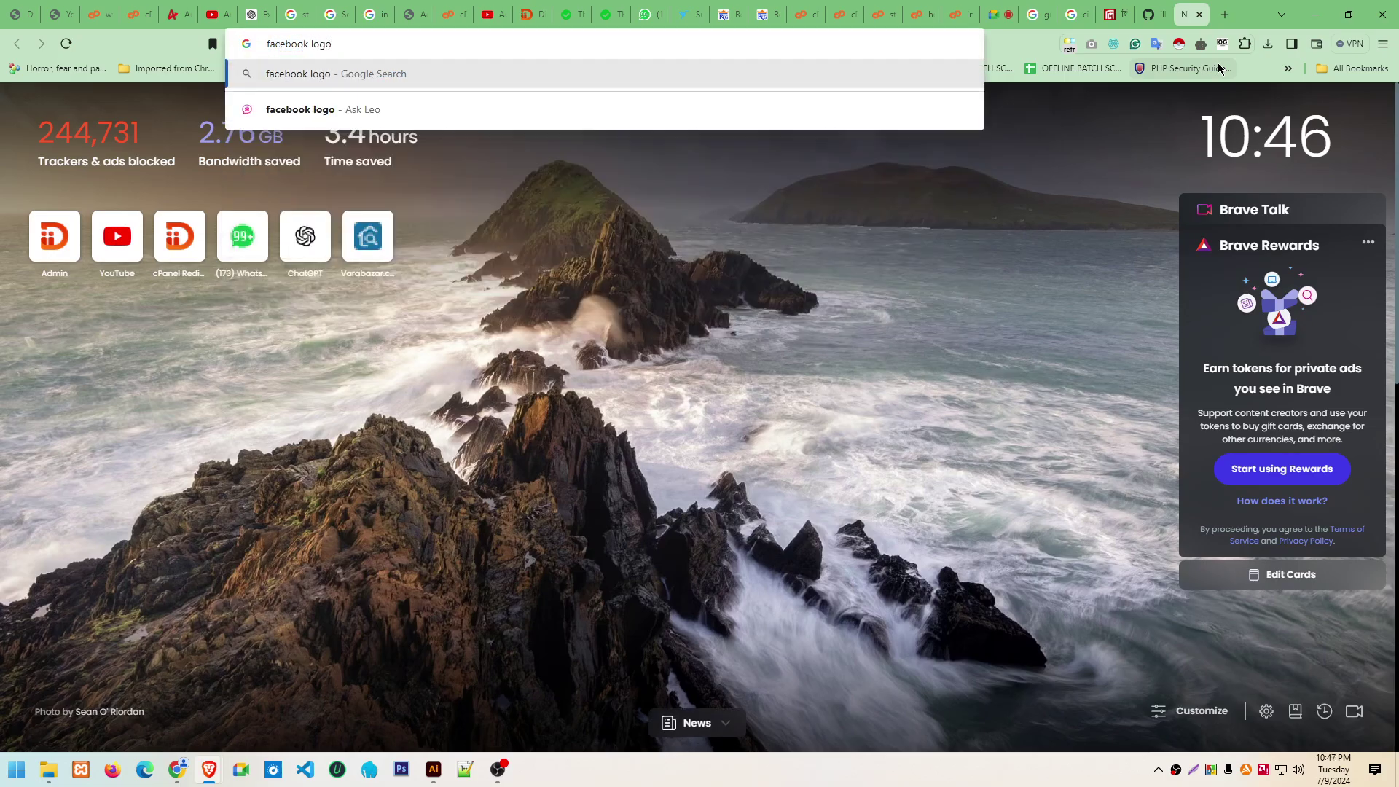
pyautogui.write('png')
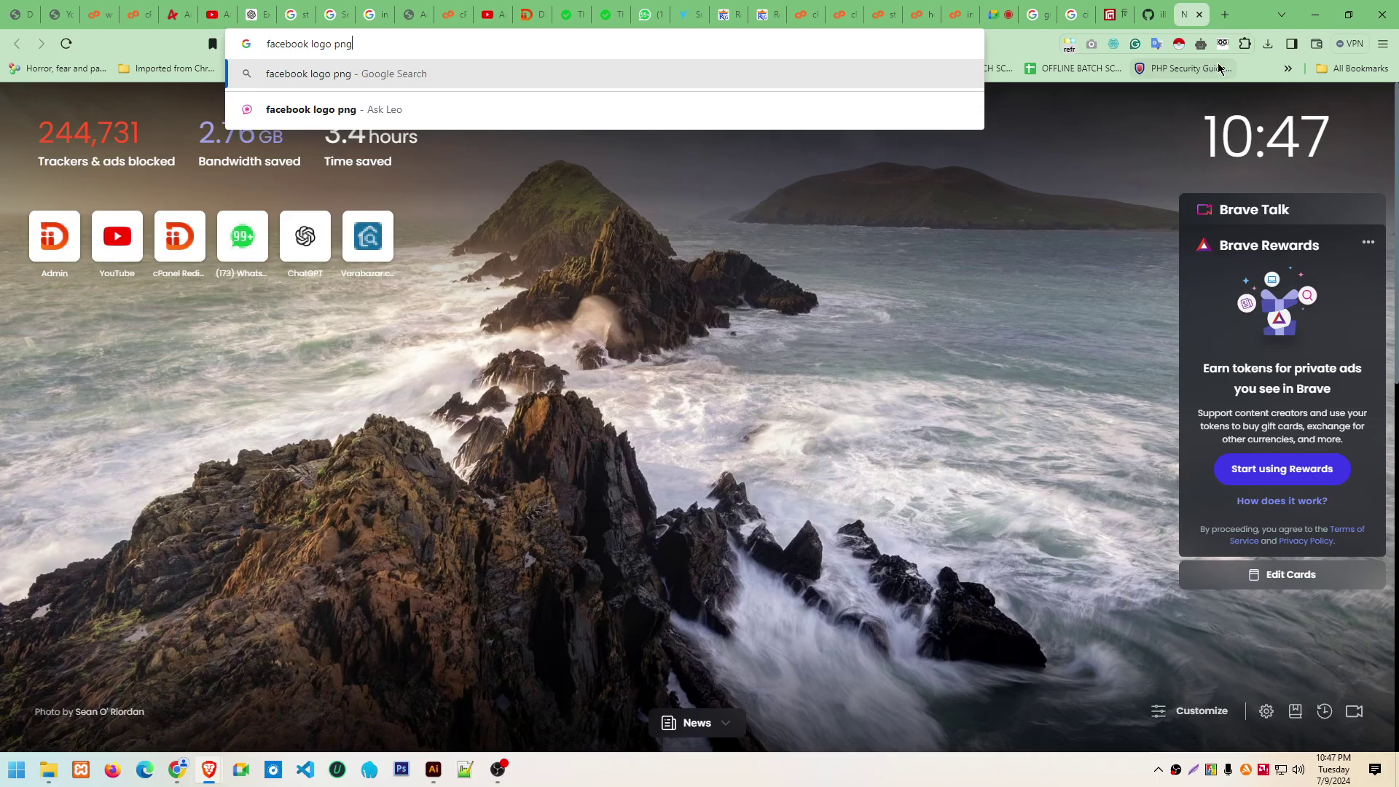
pyautogui.press('Return')
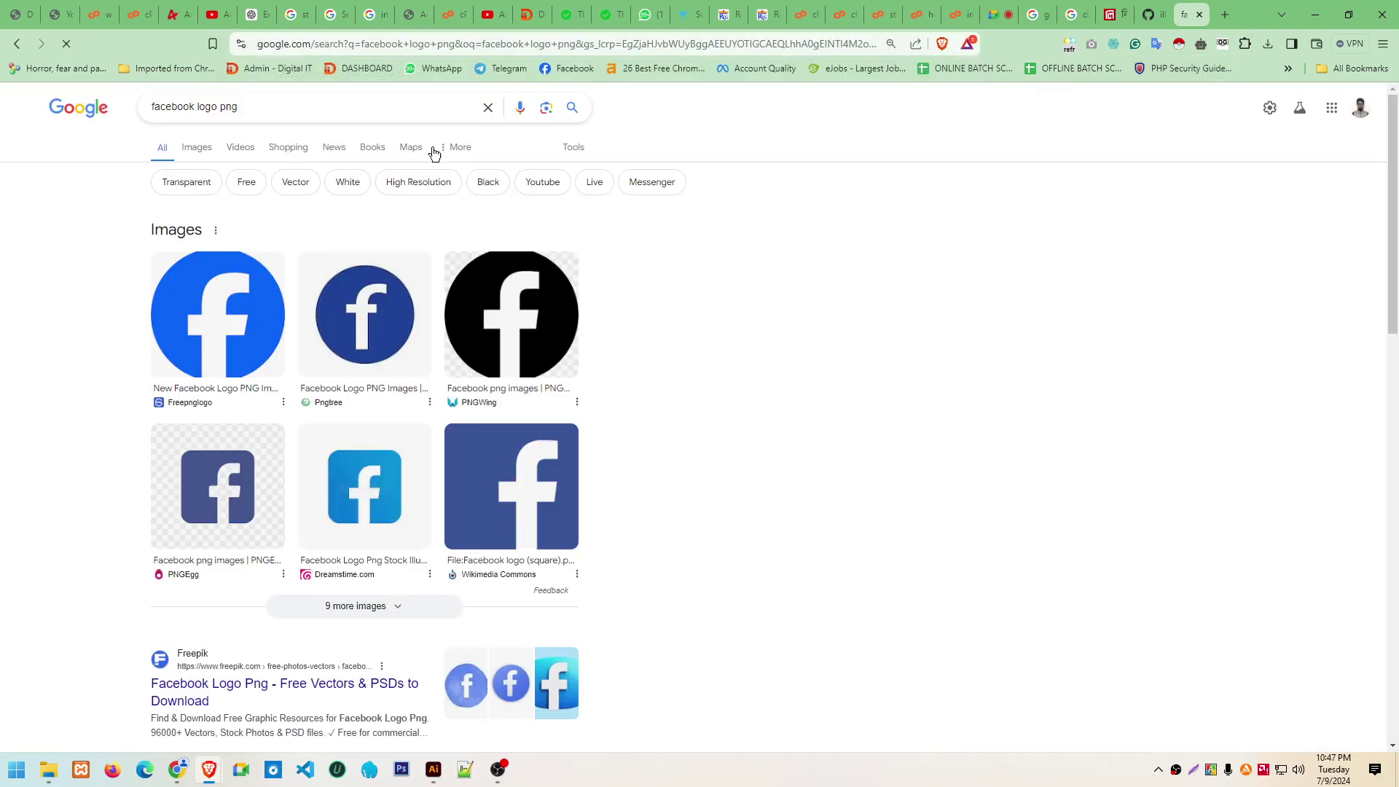
# Save the Freepnglogo Facebook logo image via the desktop into the GD CLASS ELIMENTS folder
pyautogui.click(197, 146)
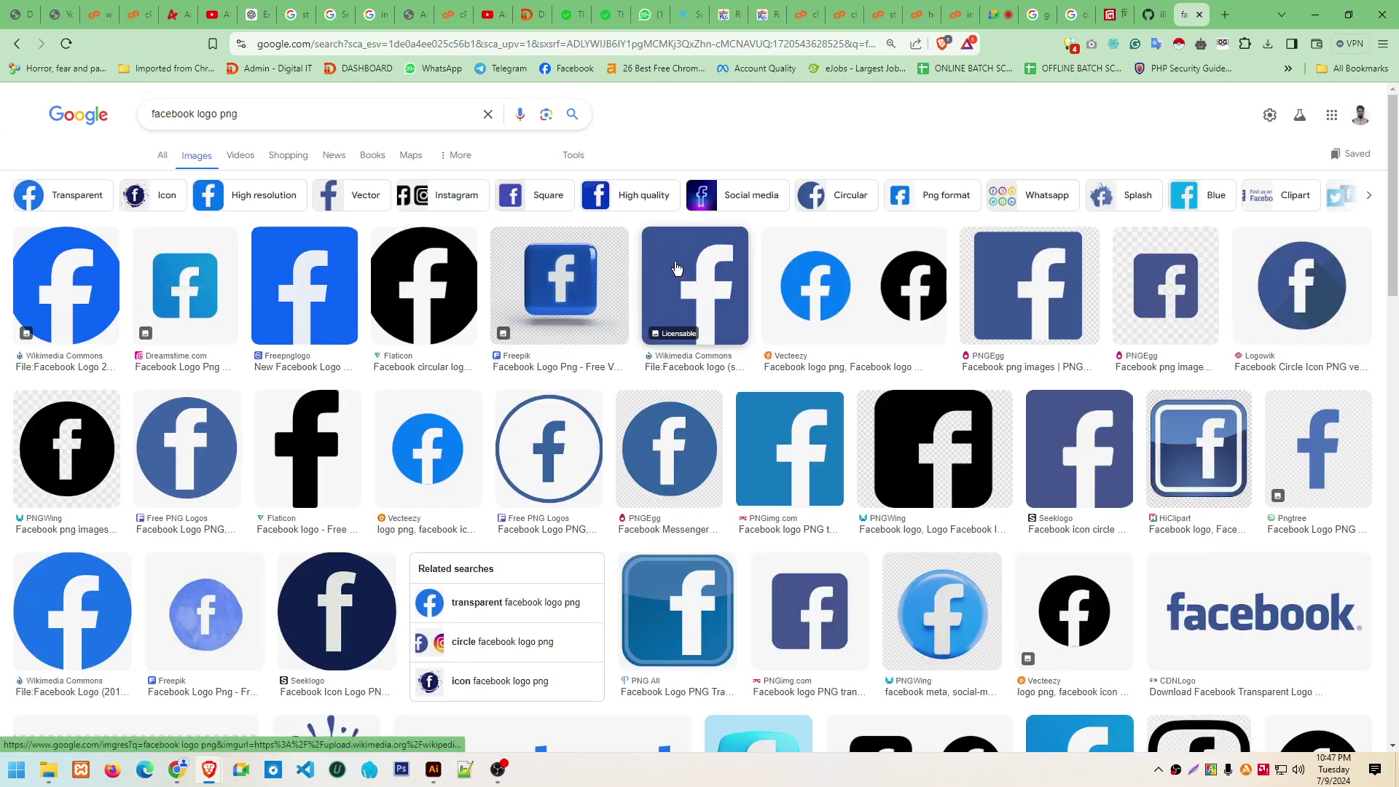
pyautogui.click(304, 252)
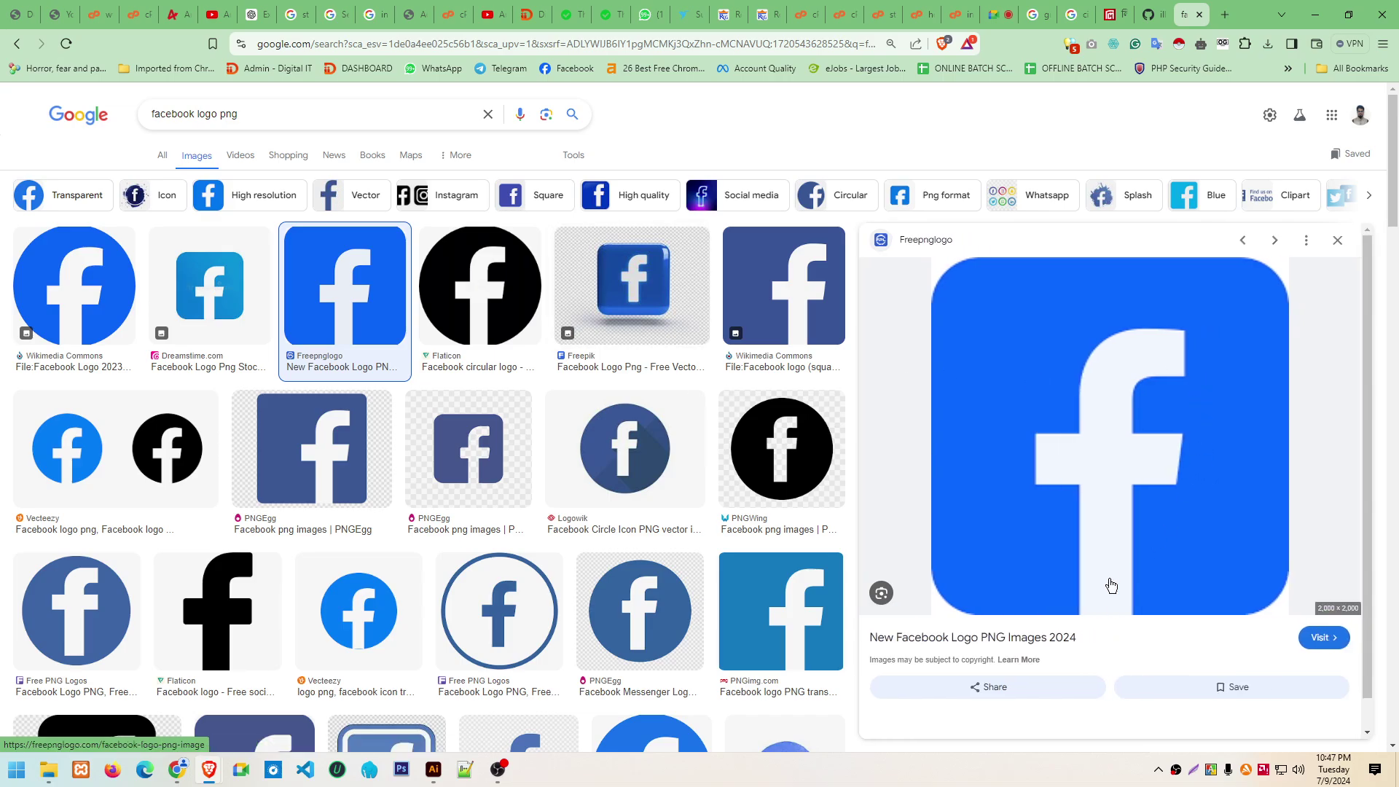
pyautogui.moveTo(1155, 405)
pyautogui.mouseDown()
pyautogui.moveTo(1249, 9)
pyautogui.moveTo(784, 93)
pyautogui.mouseUp()
pyautogui.click(1336, 18)
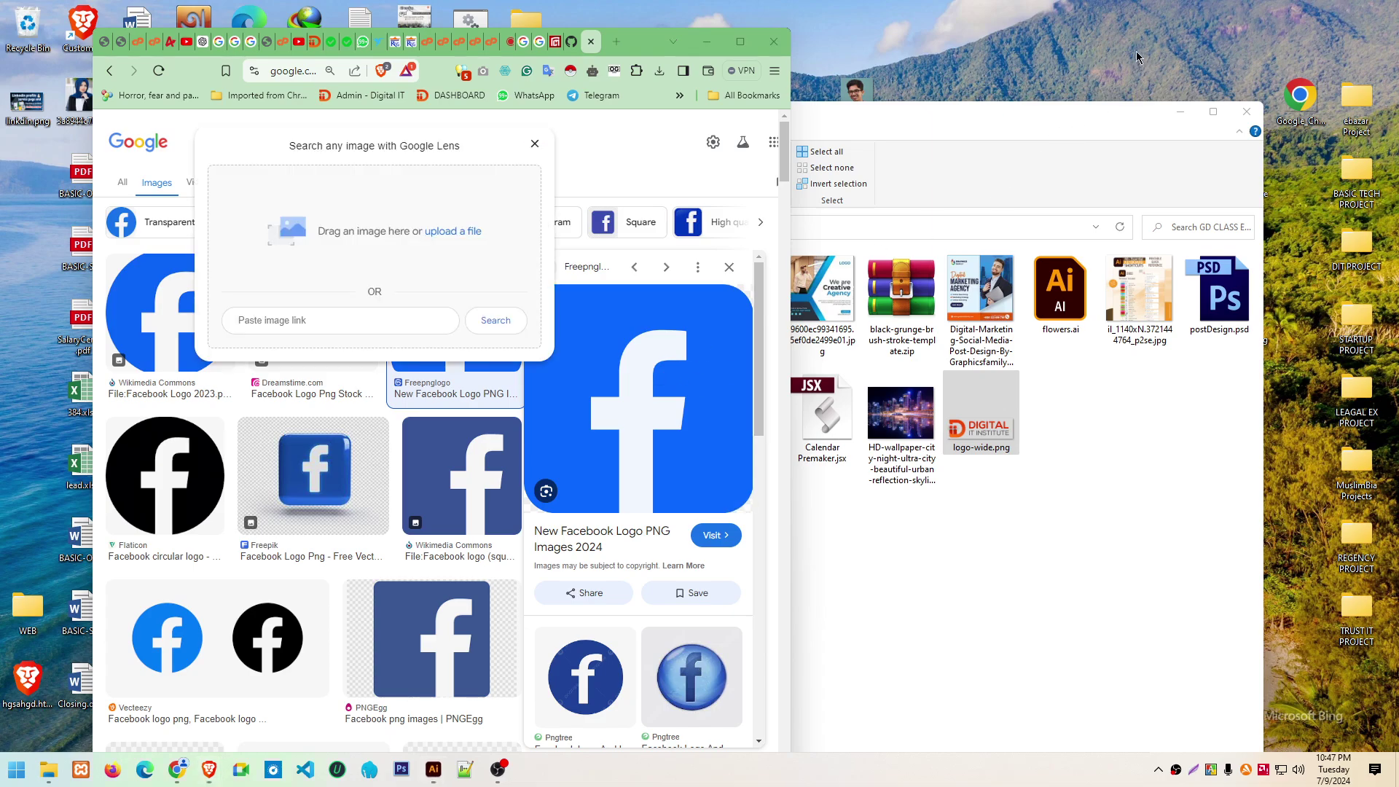
pyautogui.moveTo(1139, 57)
pyautogui.mouseDown()
pyautogui.moveTo(1152, 70)
pyautogui.moveTo(1134, 99)
pyautogui.moveTo(1085, 535)
pyautogui.mouseUp()
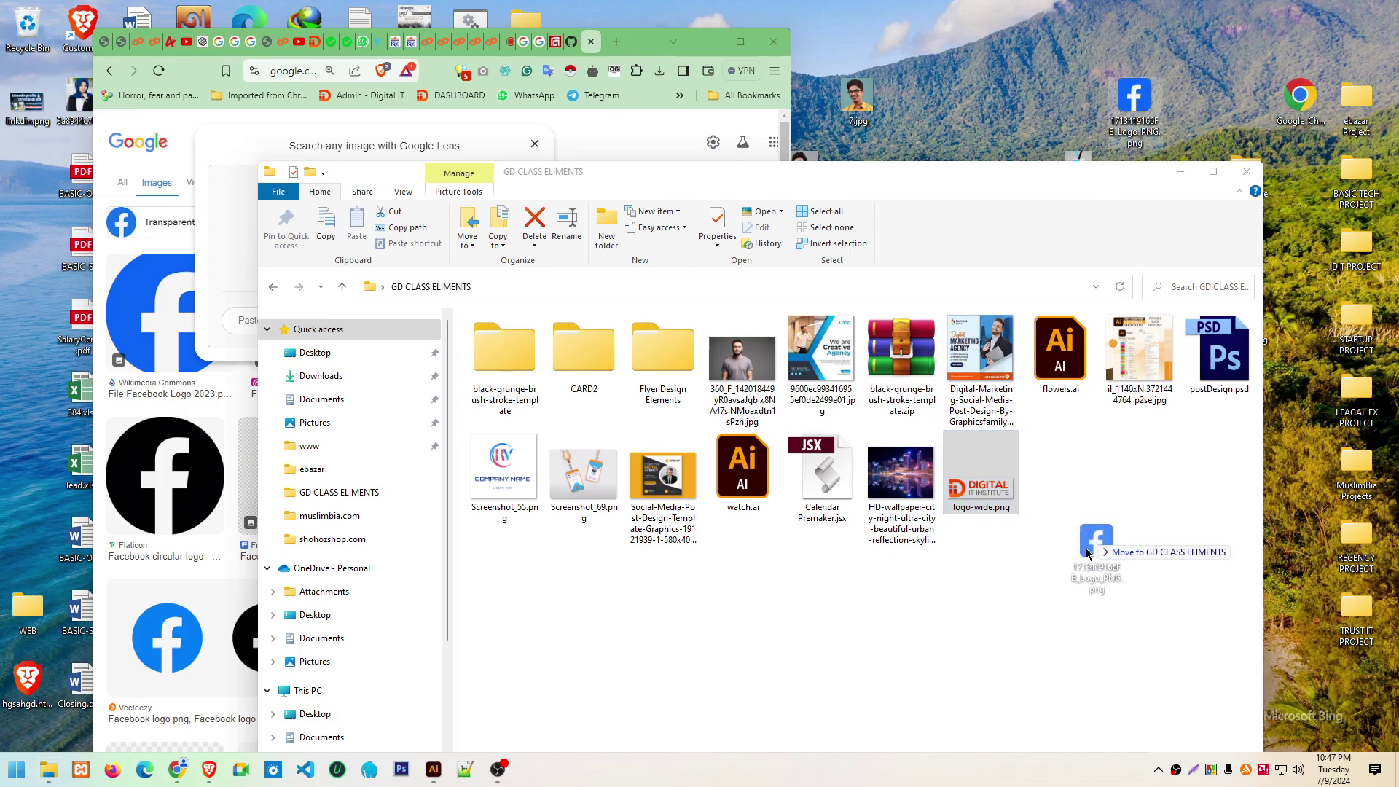
pyautogui.click(1146, 600)
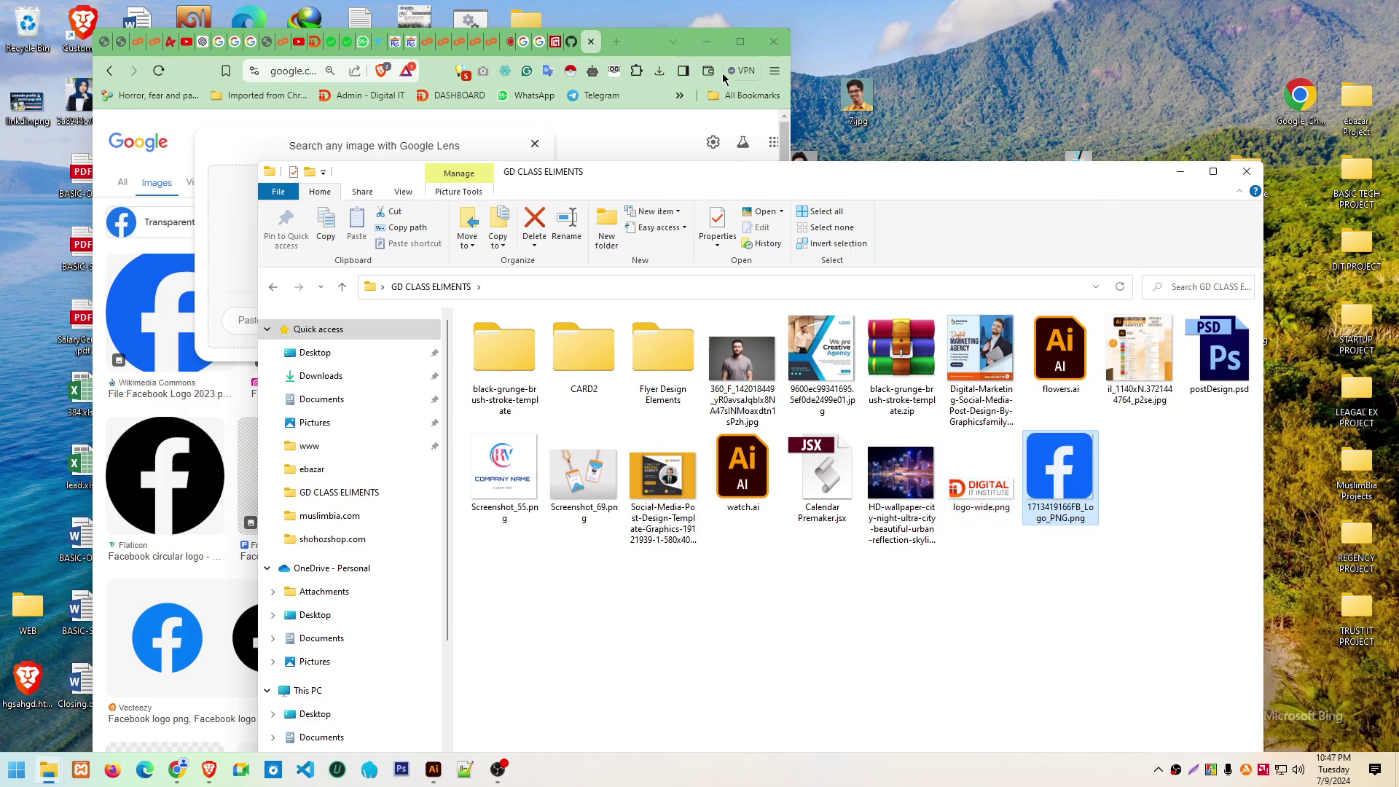
# Restore the maximized browser window and close the image preview
pyautogui.click(632, 38)
pyautogui.doubleClick(633, 38)
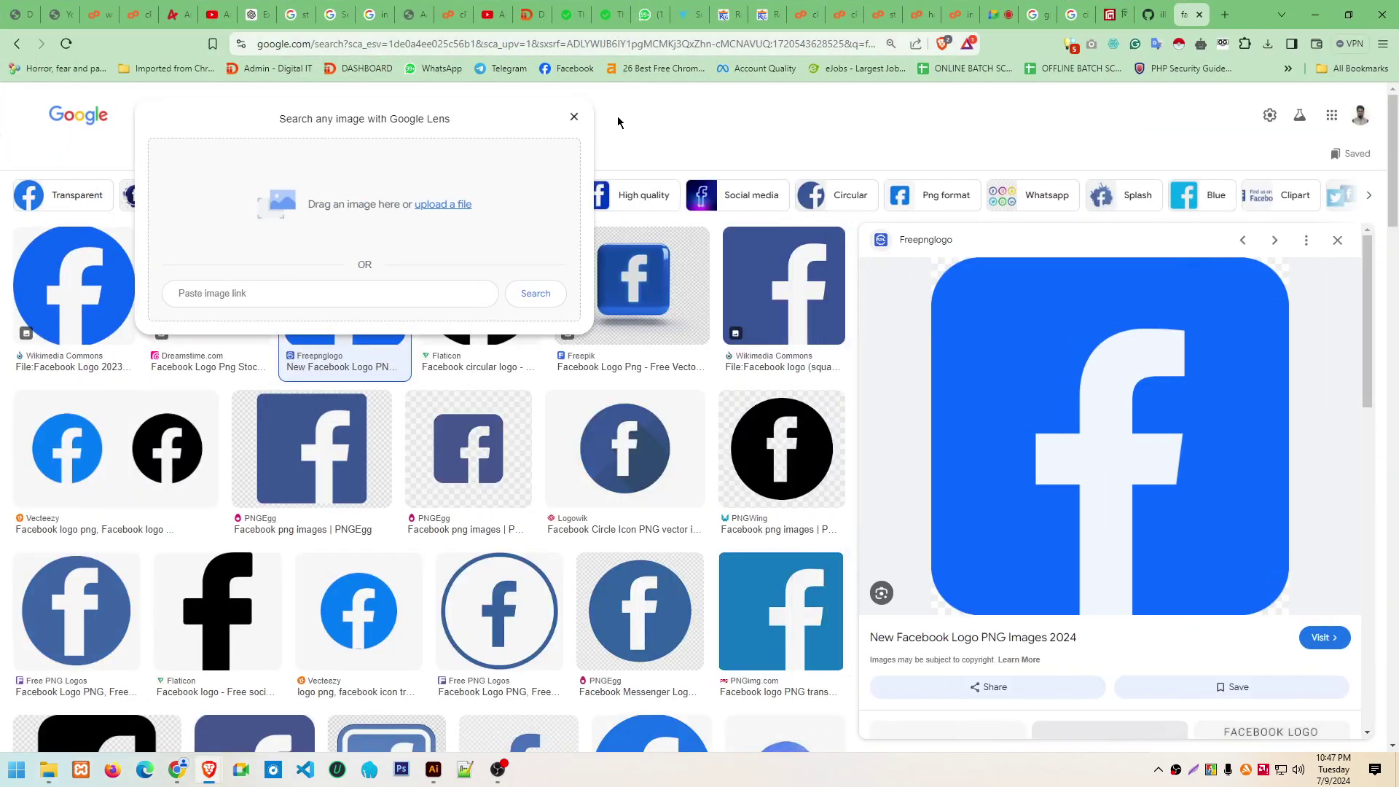
pyautogui.click(618, 116)
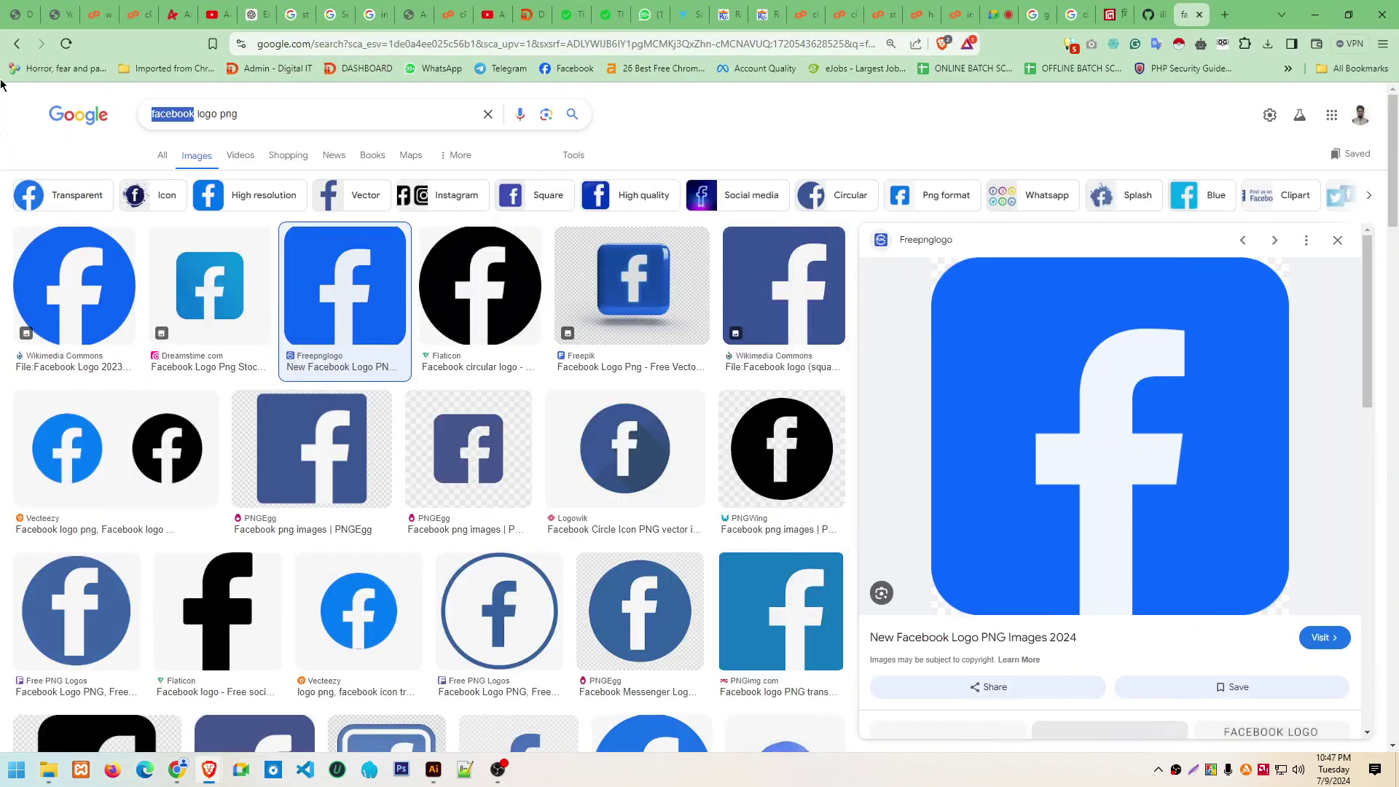
# Search images for 'globe logo png' and open the Wikimedia Commons globe preview
pyautogui.write('glob')
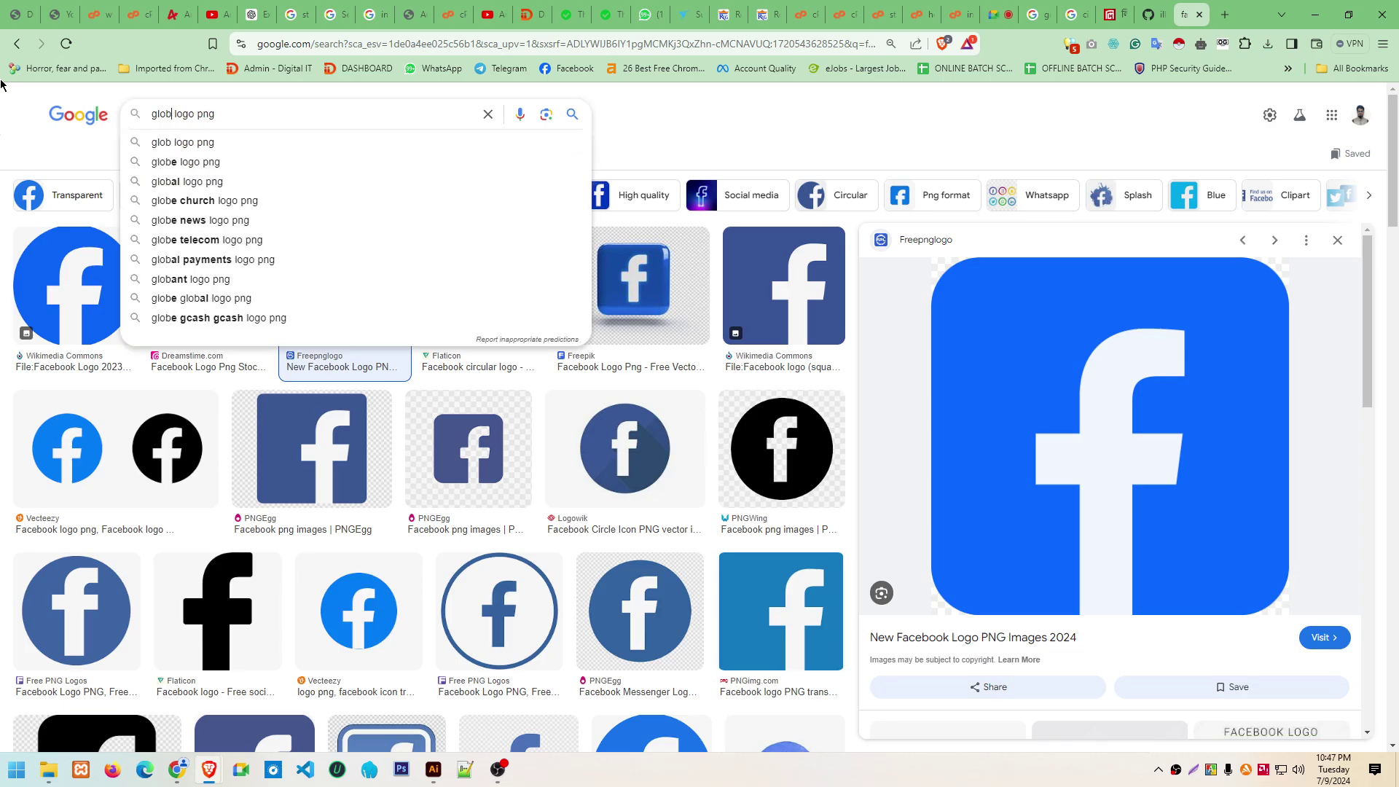
pyautogui.write('e')
pyautogui.press('Return')
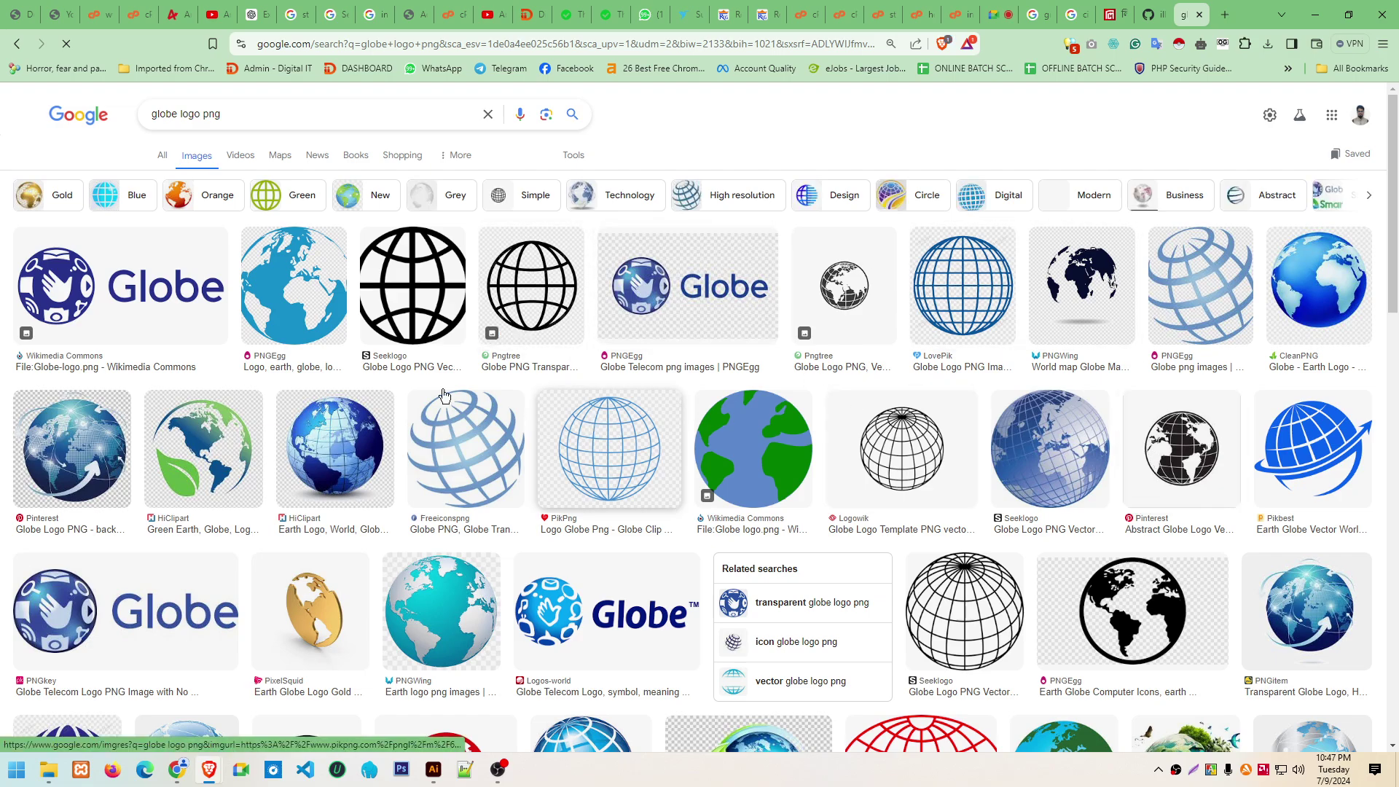
pyautogui.click(249, 114)
pyautogui.write('w')
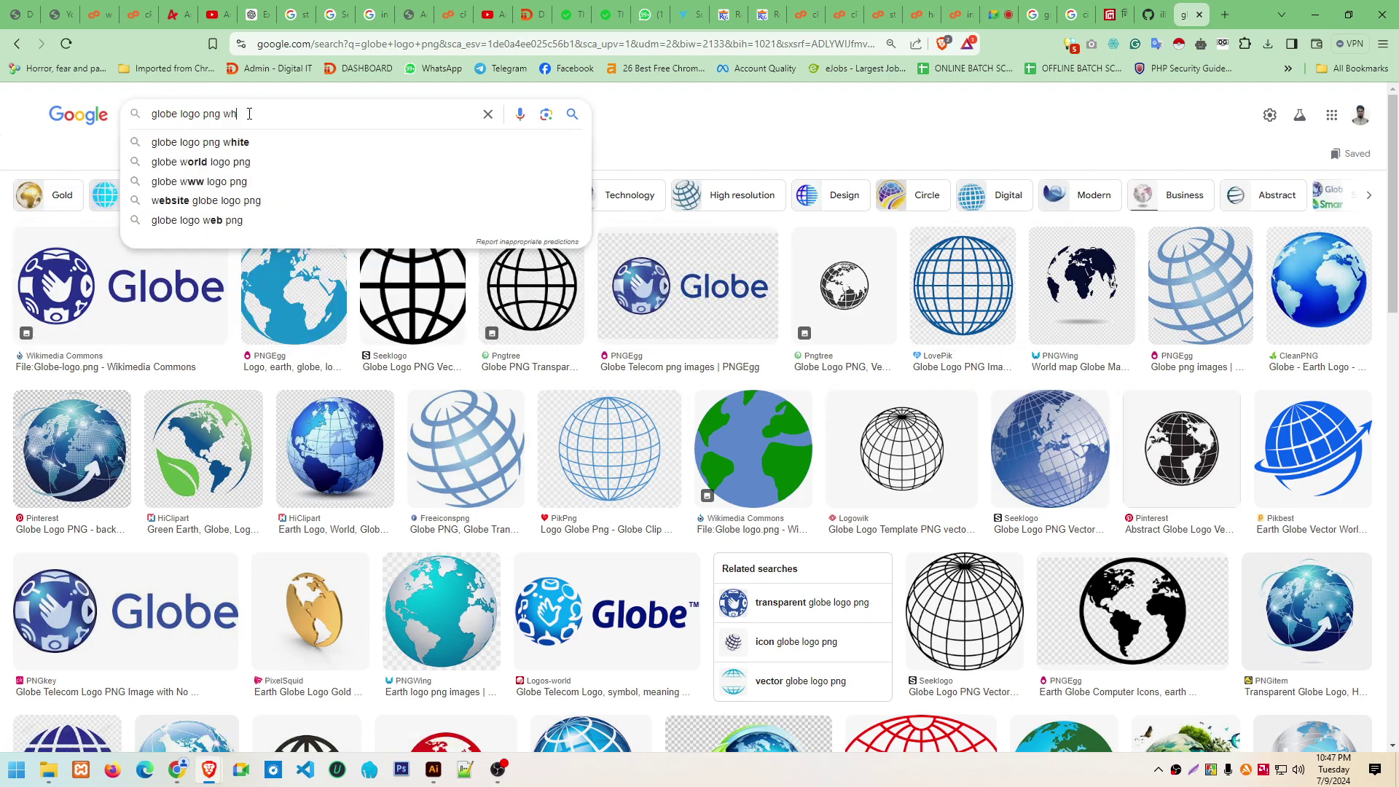
pyautogui.write('h')
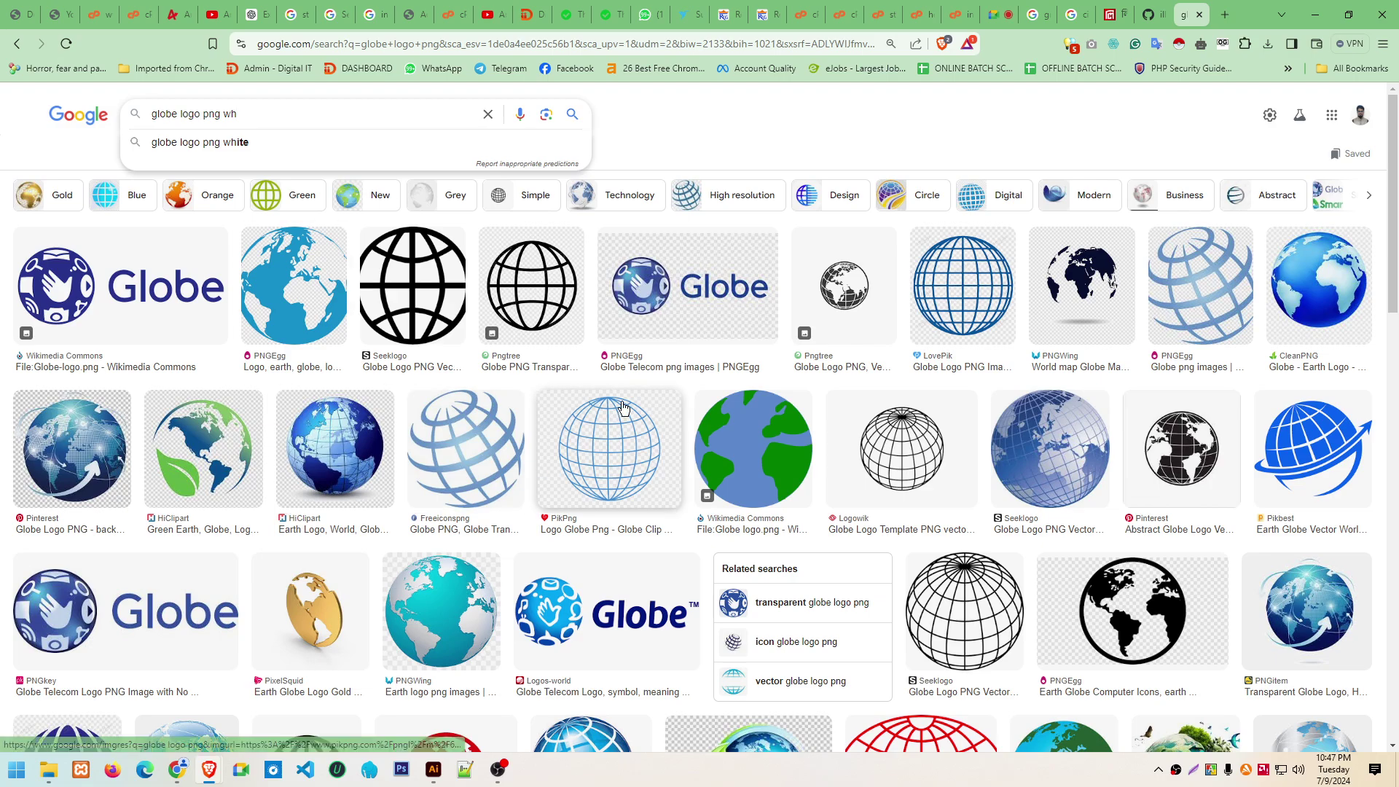
pyautogui.scroll(-2, 739, 286)
pyautogui.click(739, 287)
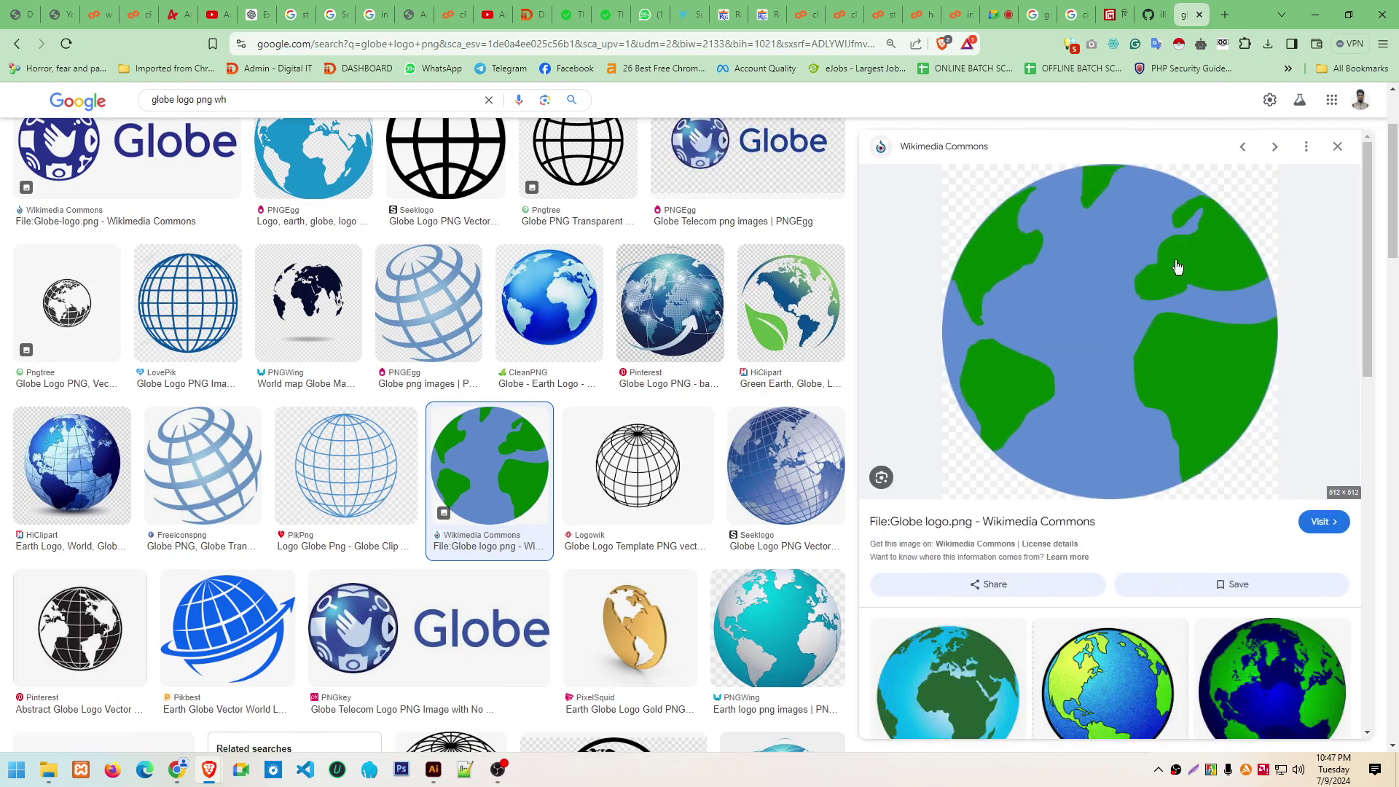
# Save Globe_logo.png to the desktop, then move it into GD CLASS ELIMENTS
pyautogui.doubleClick(1265, 11)
pyautogui.moveTo(755, 292); pyautogui.dragTo(793, 81)
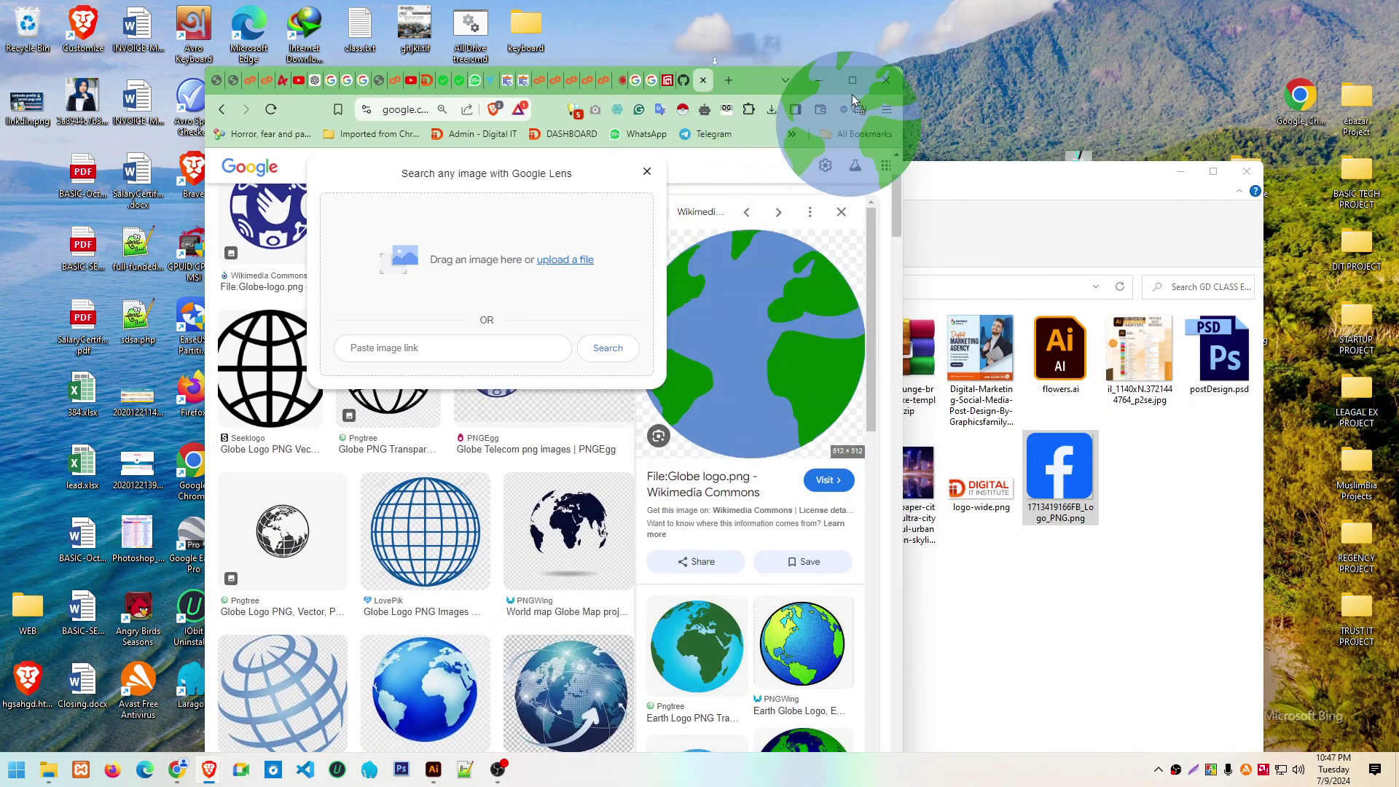
pyautogui.moveTo(793, 81)
pyautogui.mouseDown()
pyautogui.moveTo(820, 114)
pyautogui.moveTo(1190, 91)
pyautogui.mouseUp()
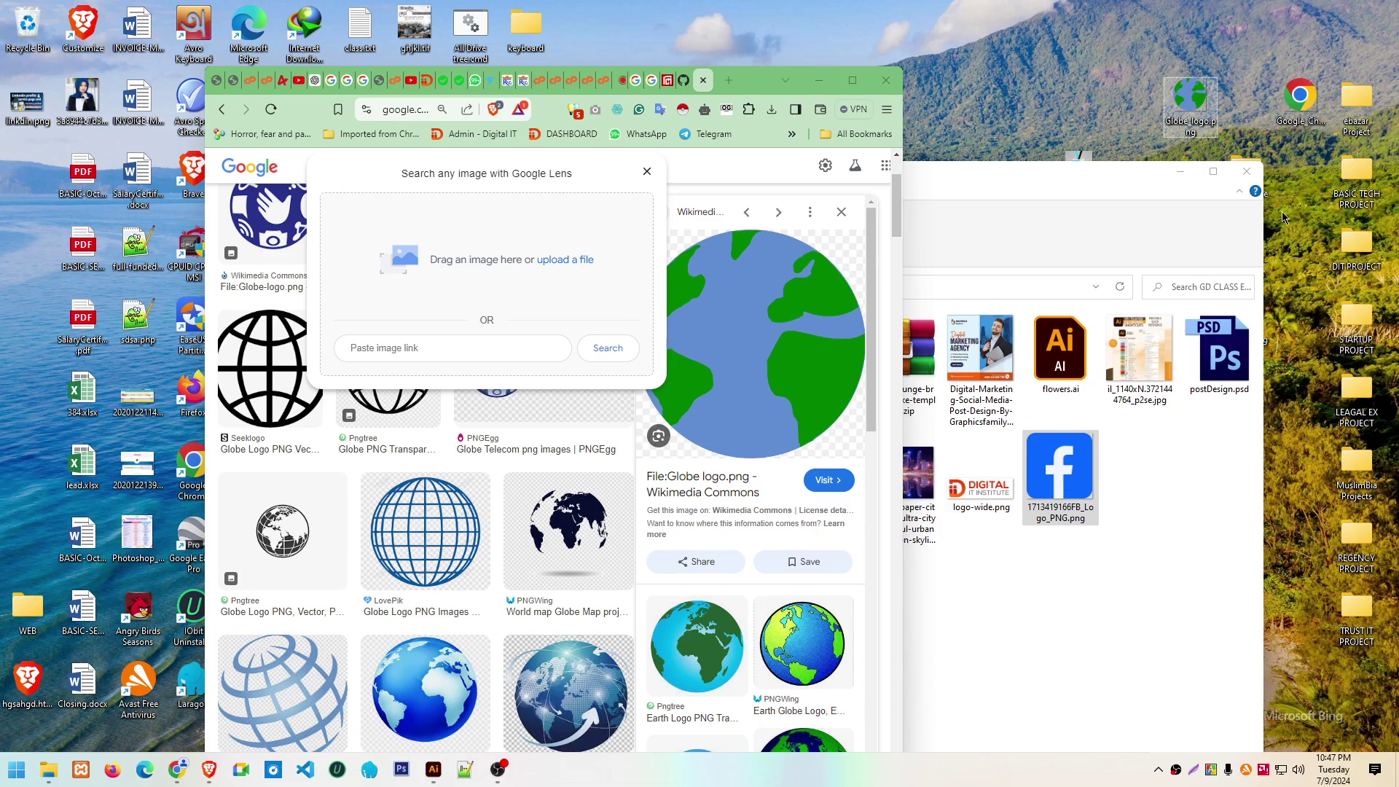
pyautogui.moveTo(1190, 98); pyautogui.dragTo(1149, 526)
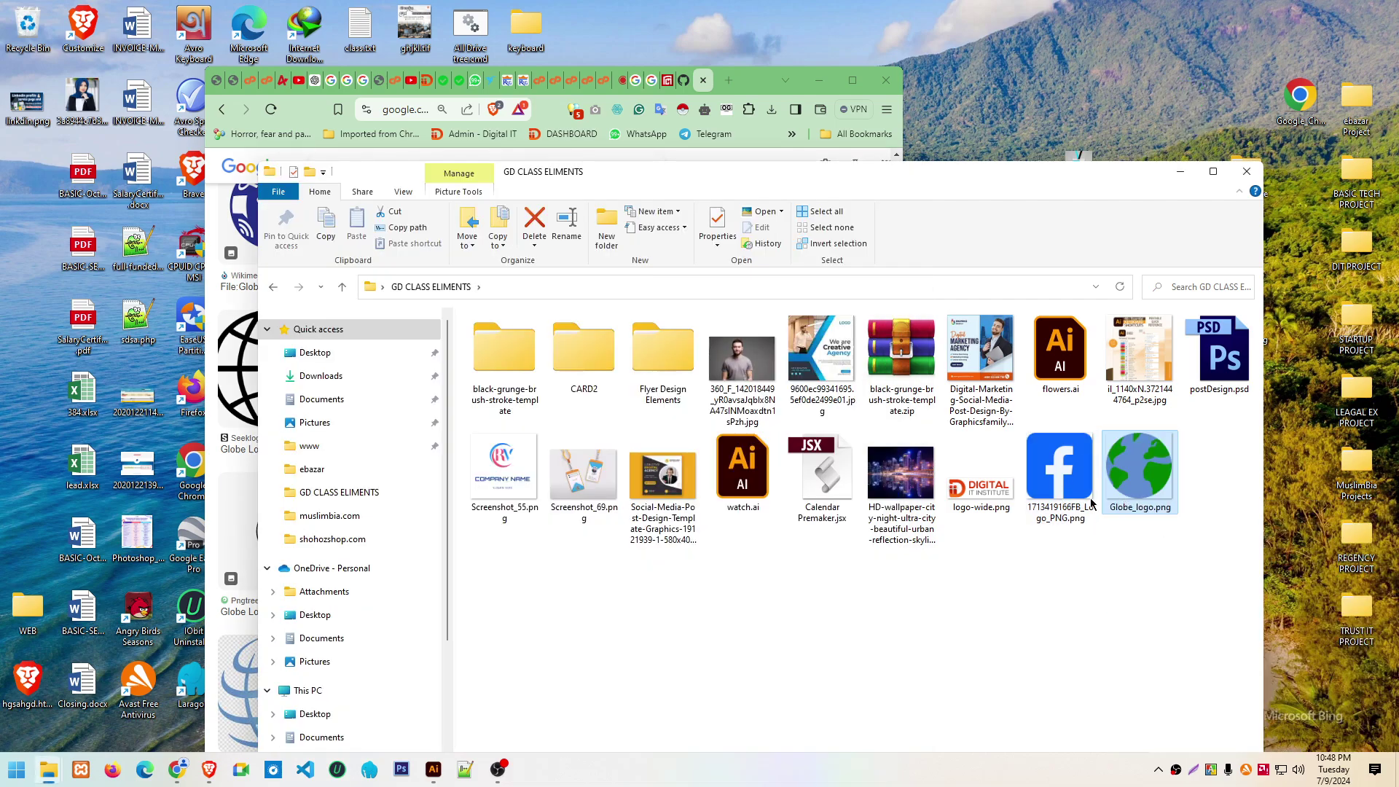
# Make the orange bar at the bottom of the calendar slightly taller
pyautogui.click(434, 674)
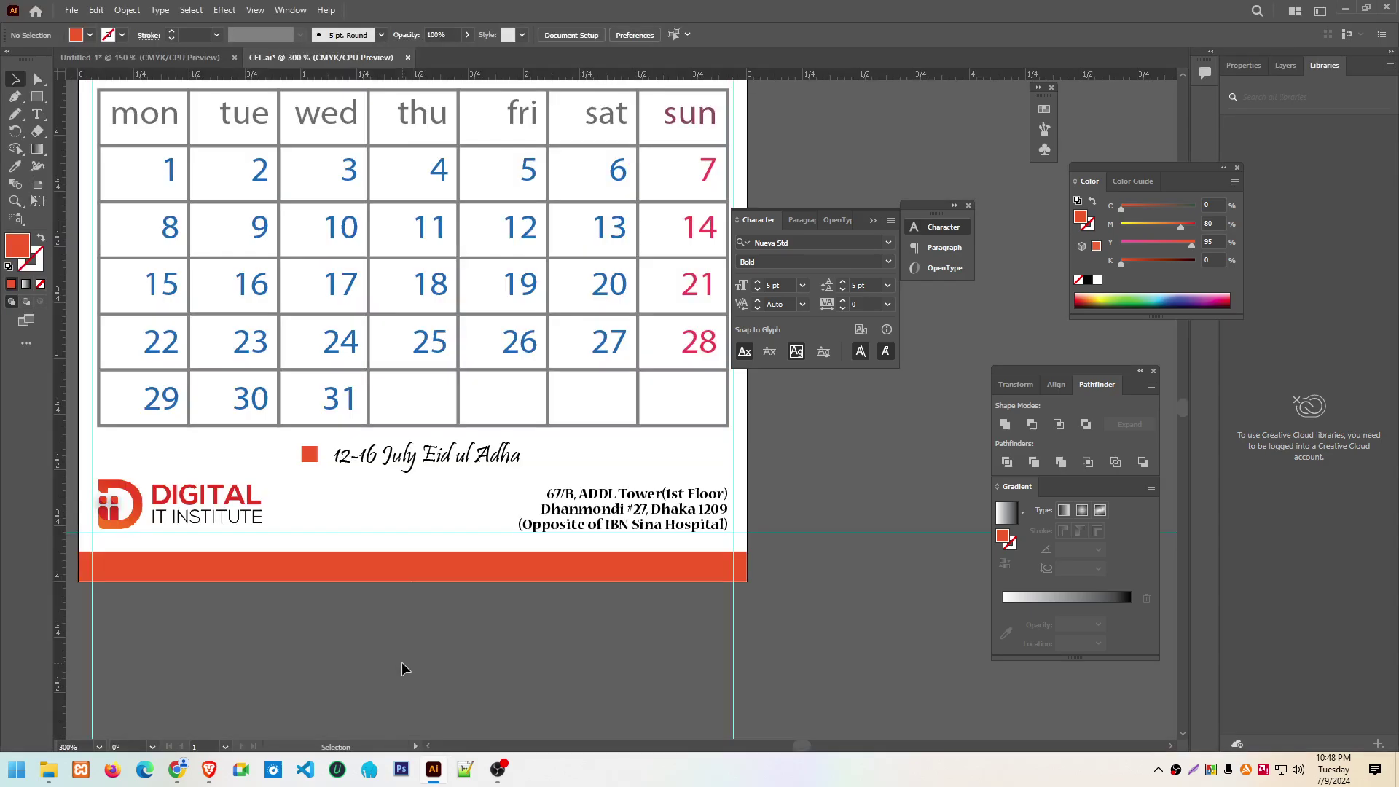
pyautogui.click(426, 560)
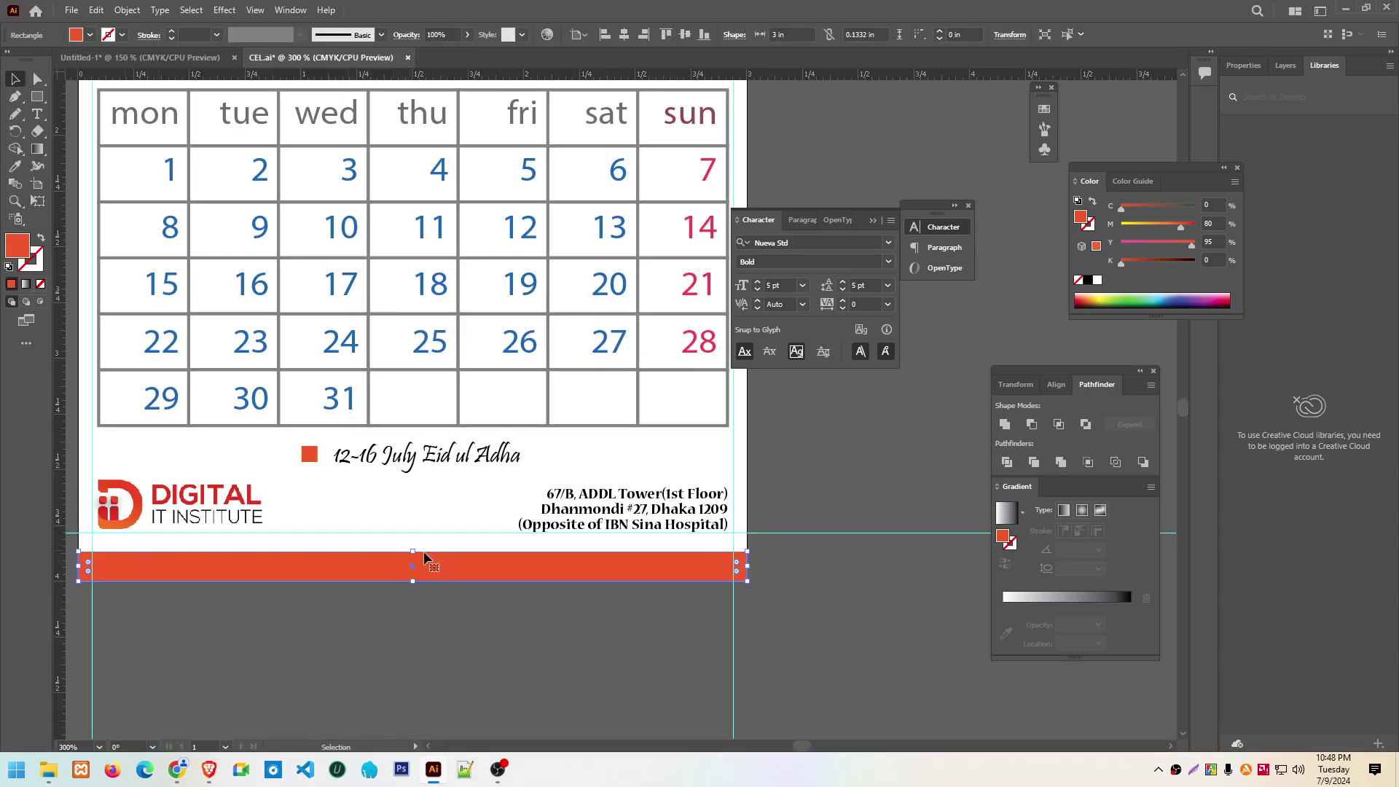
pyautogui.moveTo(413, 549); pyautogui.dragTo(413, 545)
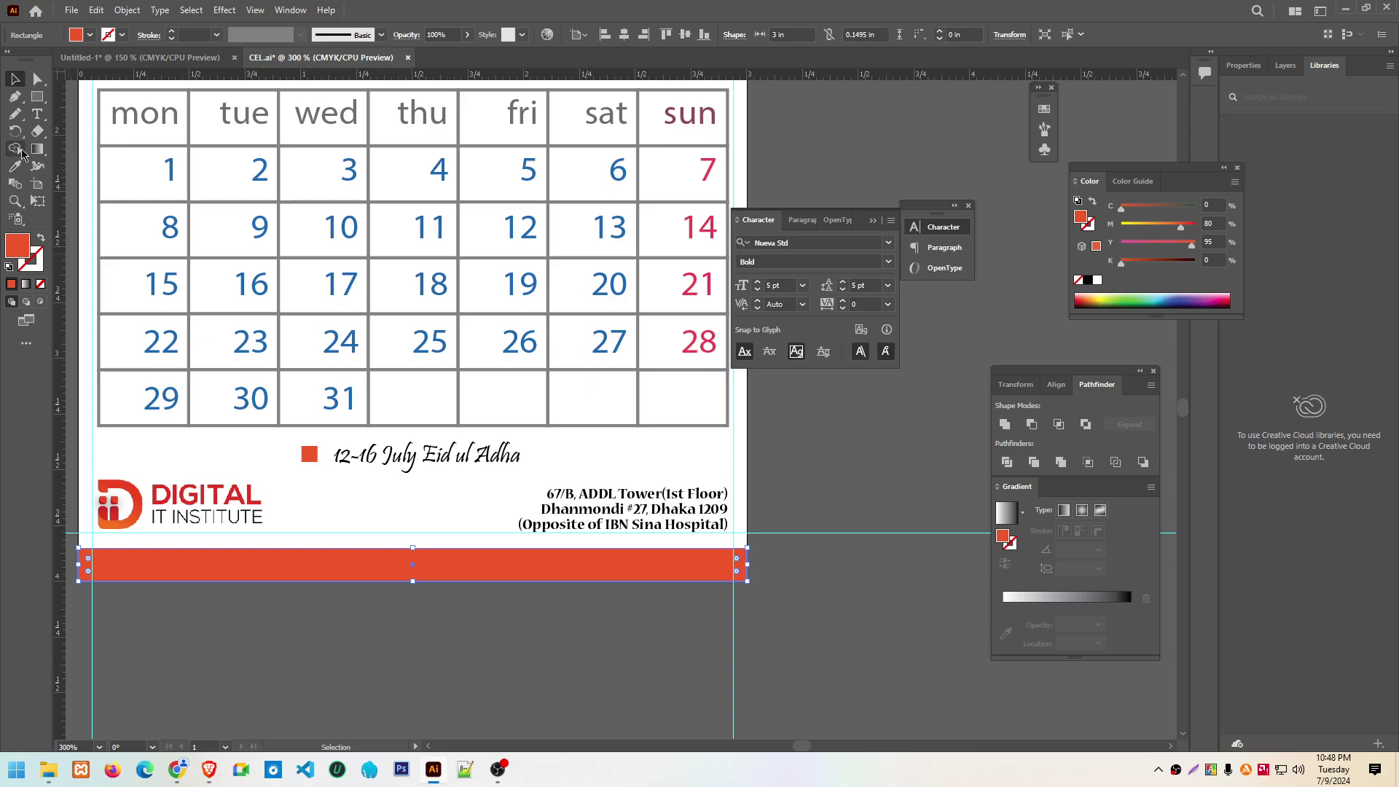
# Place Globe_logo.png into the calendar document
pyautogui.click(72, 10)
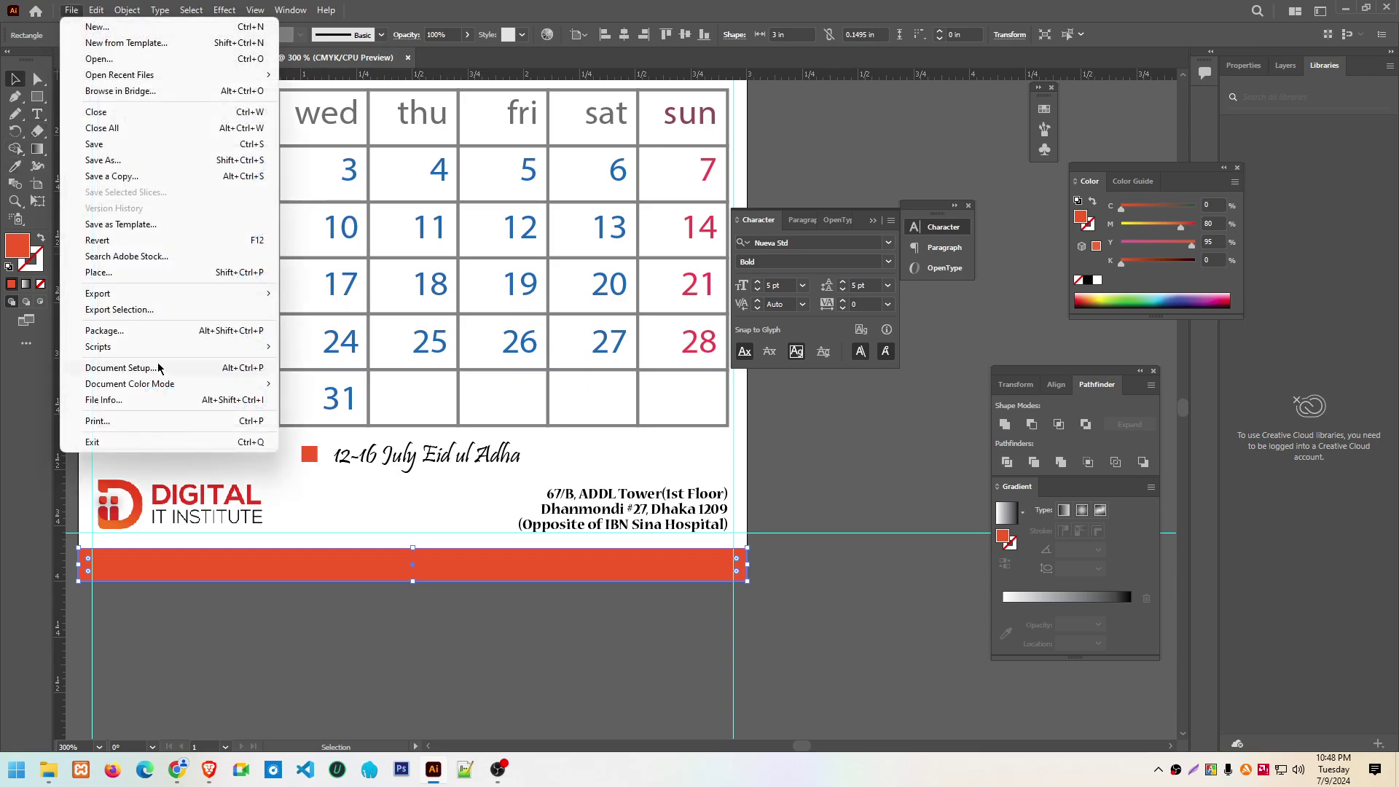
pyautogui.click(95, 273)
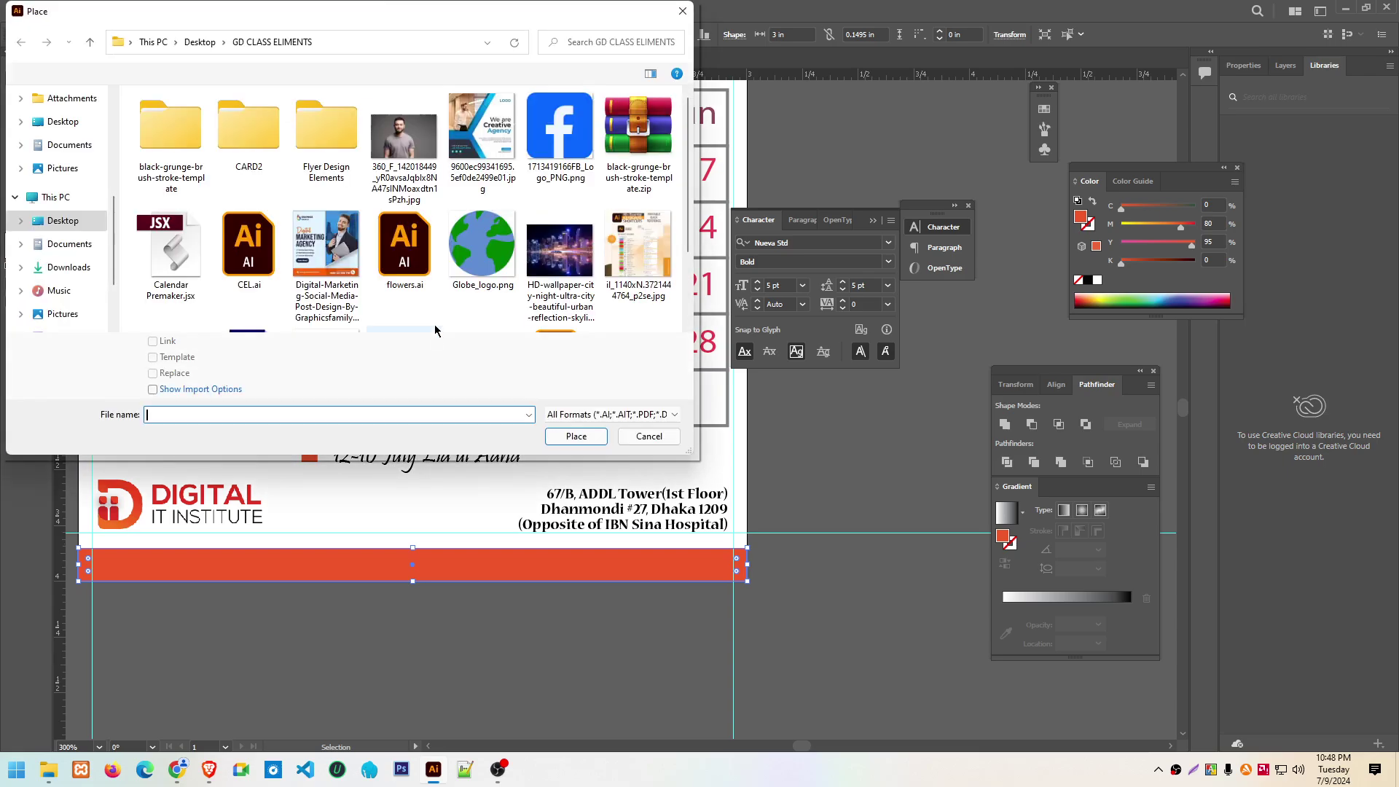
pyautogui.click(560, 125)
pyautogui.click(482, 247)
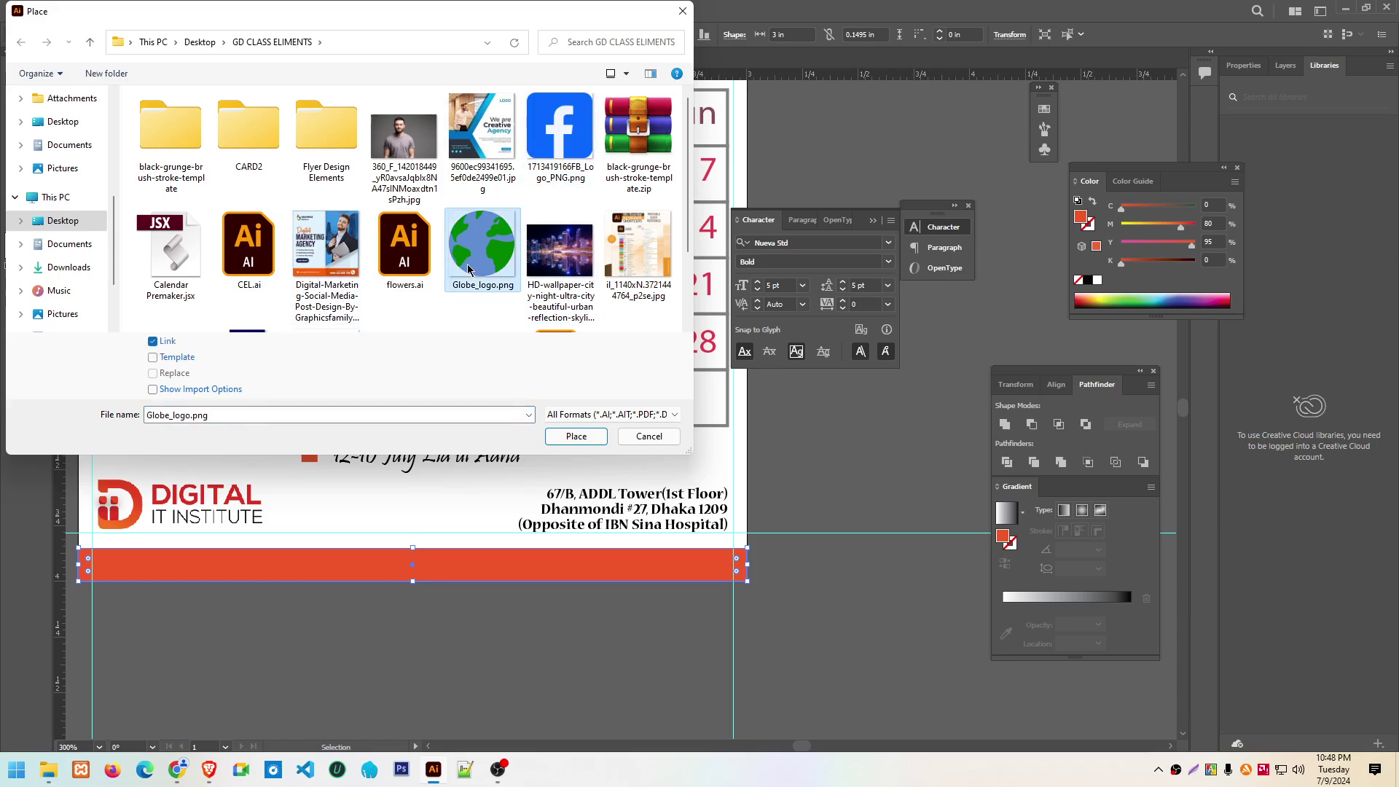
pyautogui.click(576, 436)
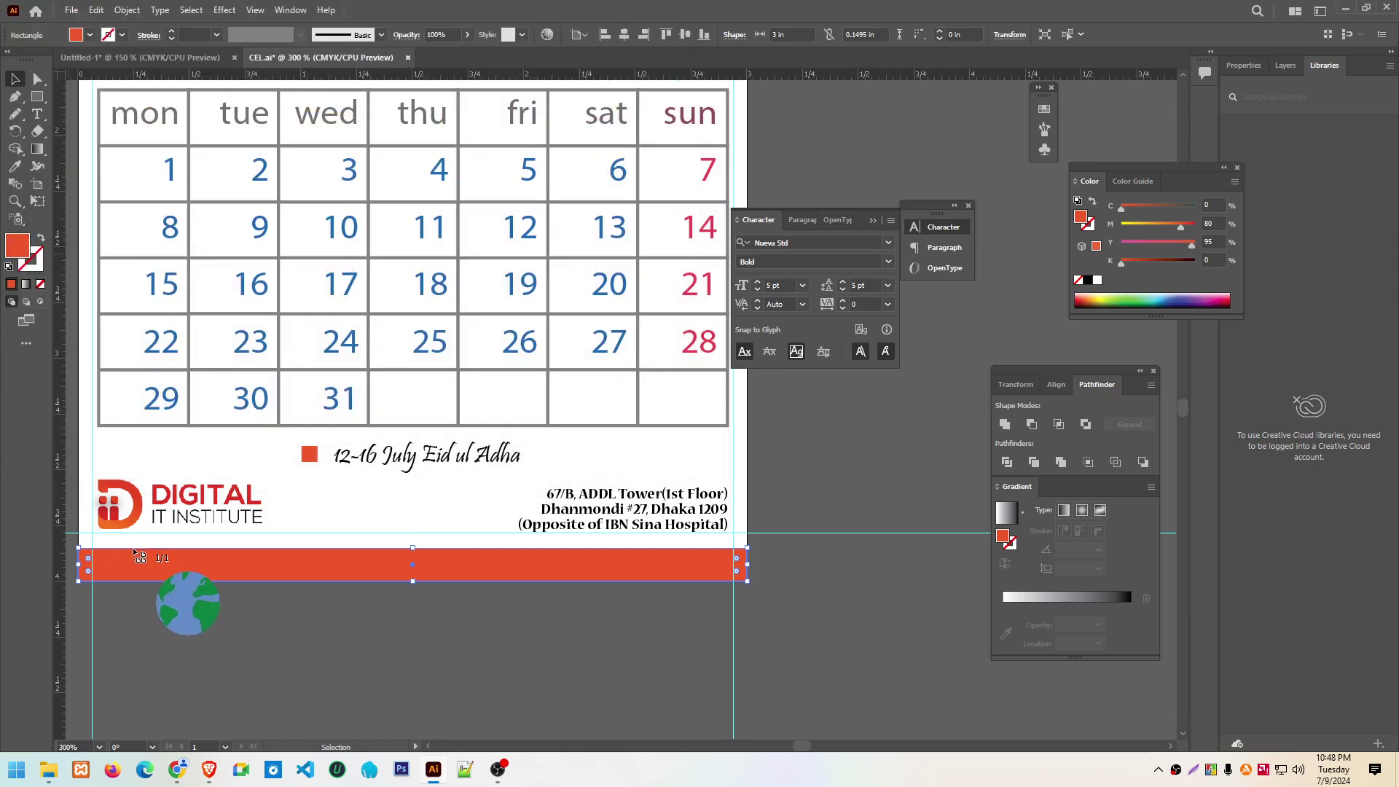
# Position the globe image at the left end of the orange footer bar
pyautogui.scroll(3, 137, 508)
pyautogui.scroll(-2, 306, 503)
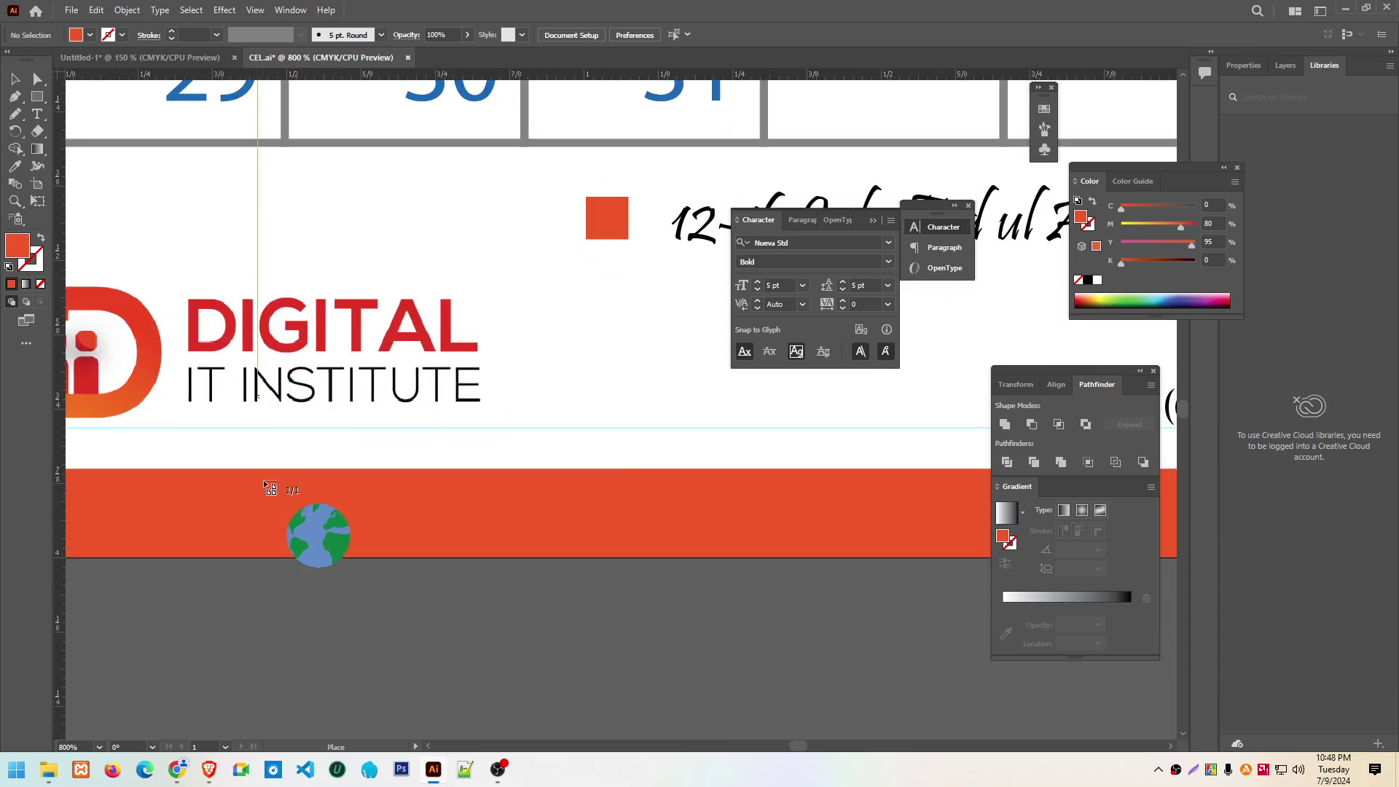
pyautogui.scroll(1, 216, 479)
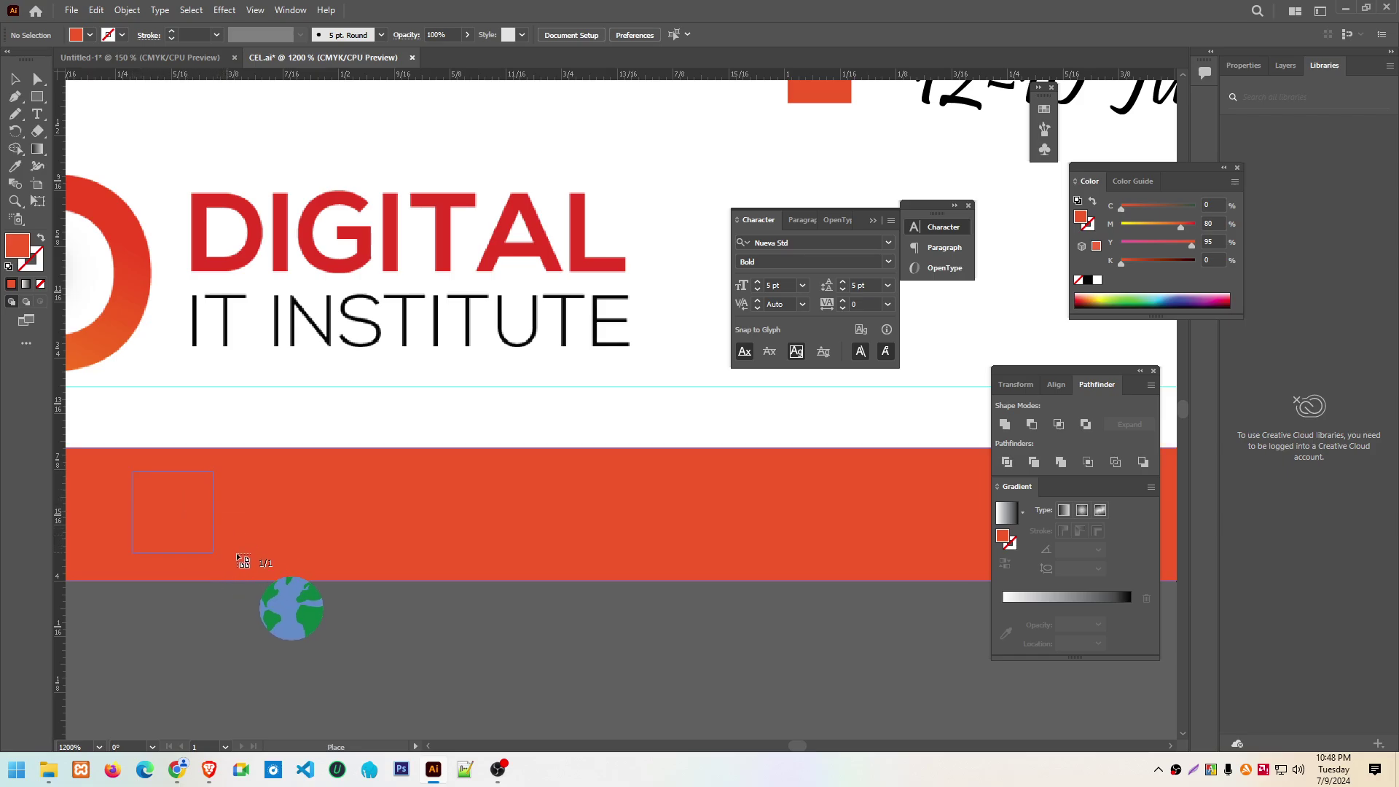
pyautogui.moveTo(133, 474); pyautogui.dragTo(235, 552)
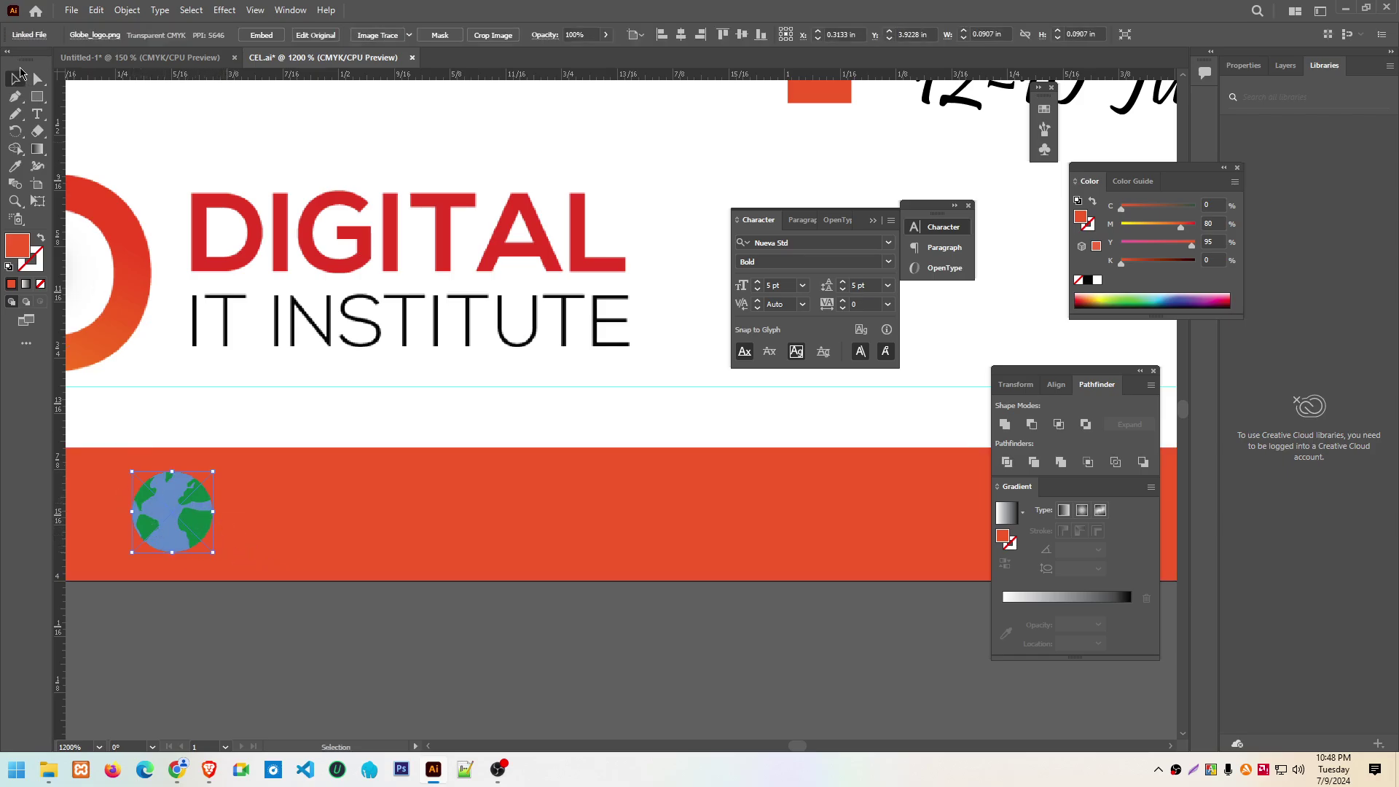
pyautogui.moveTo(671, 158); pyautogui.dragTo(66, 384)
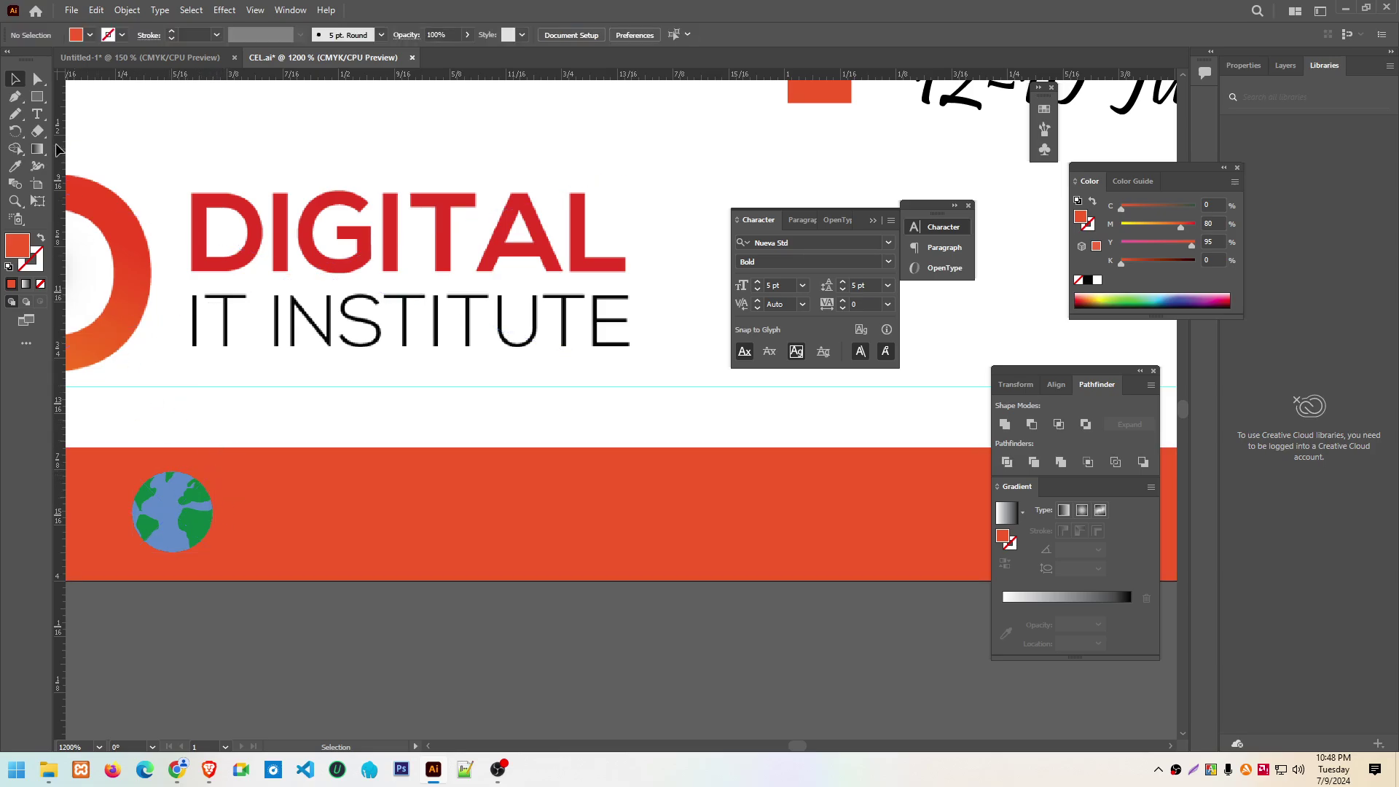
pyautogui.scroll(-5, 323, 404)
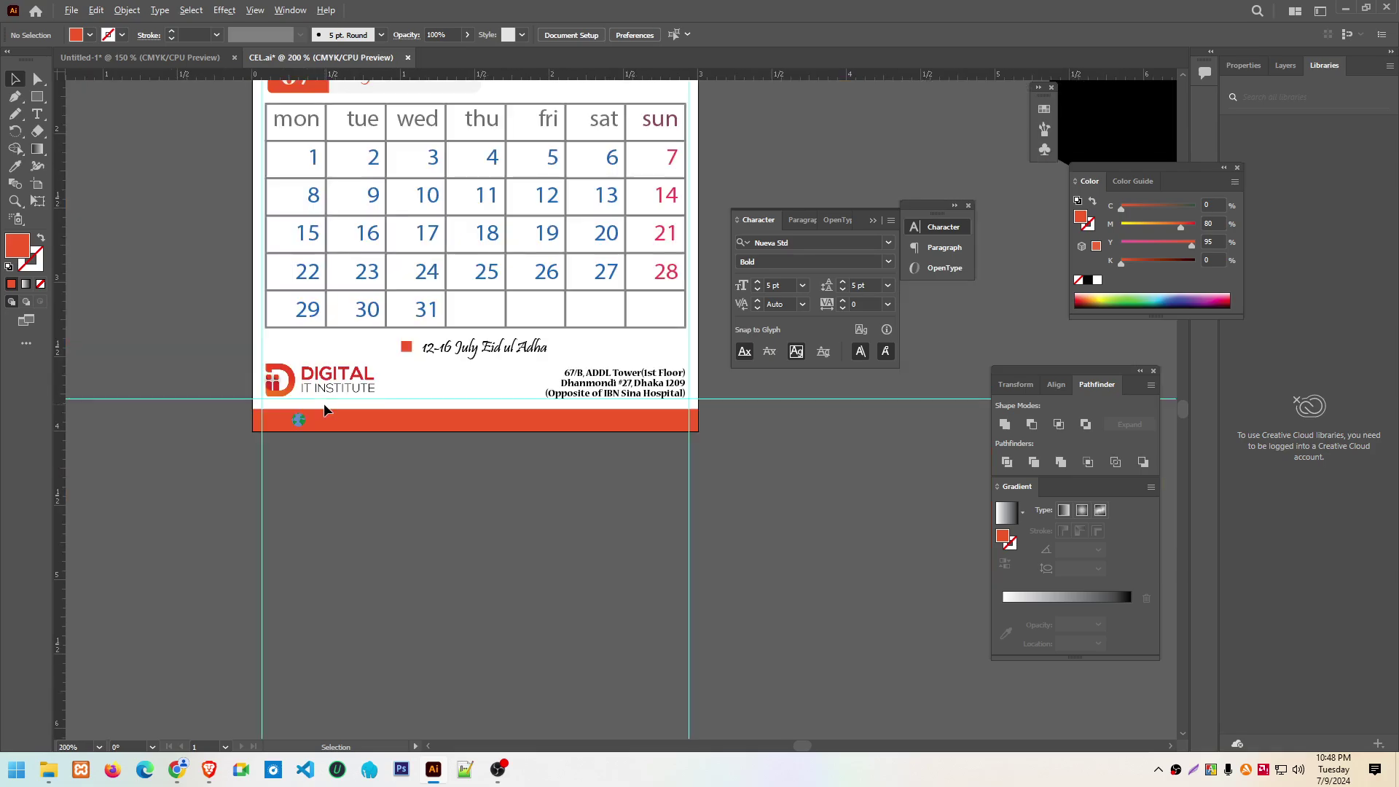
# Nudge the address text beside the logo and copy CALENDAR onto the footer bar
pyautogui.moveTo(583, 401); pyautogui.dragTo(581, 394)
pyautogui.scroll(5, 575, 350)
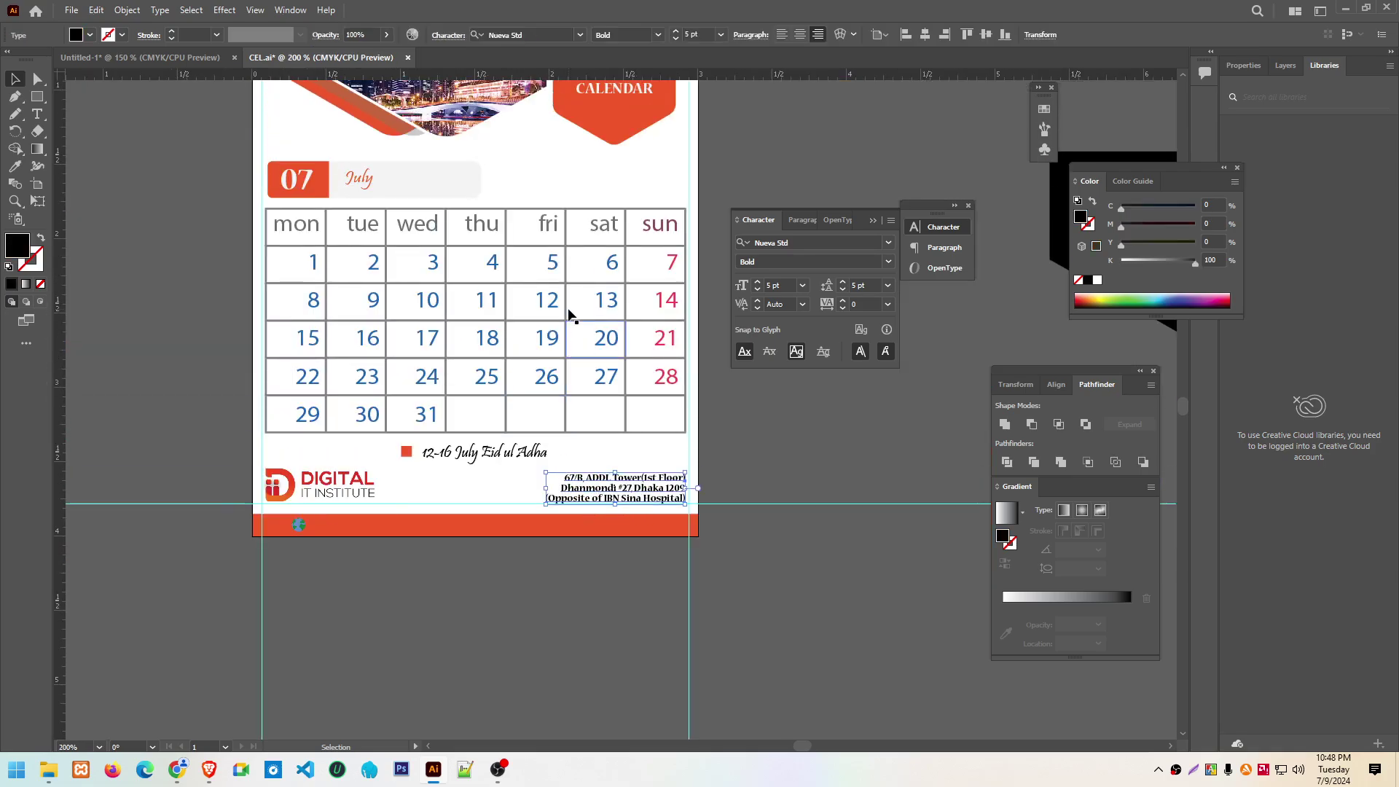
pyautogui.click(591, 179)
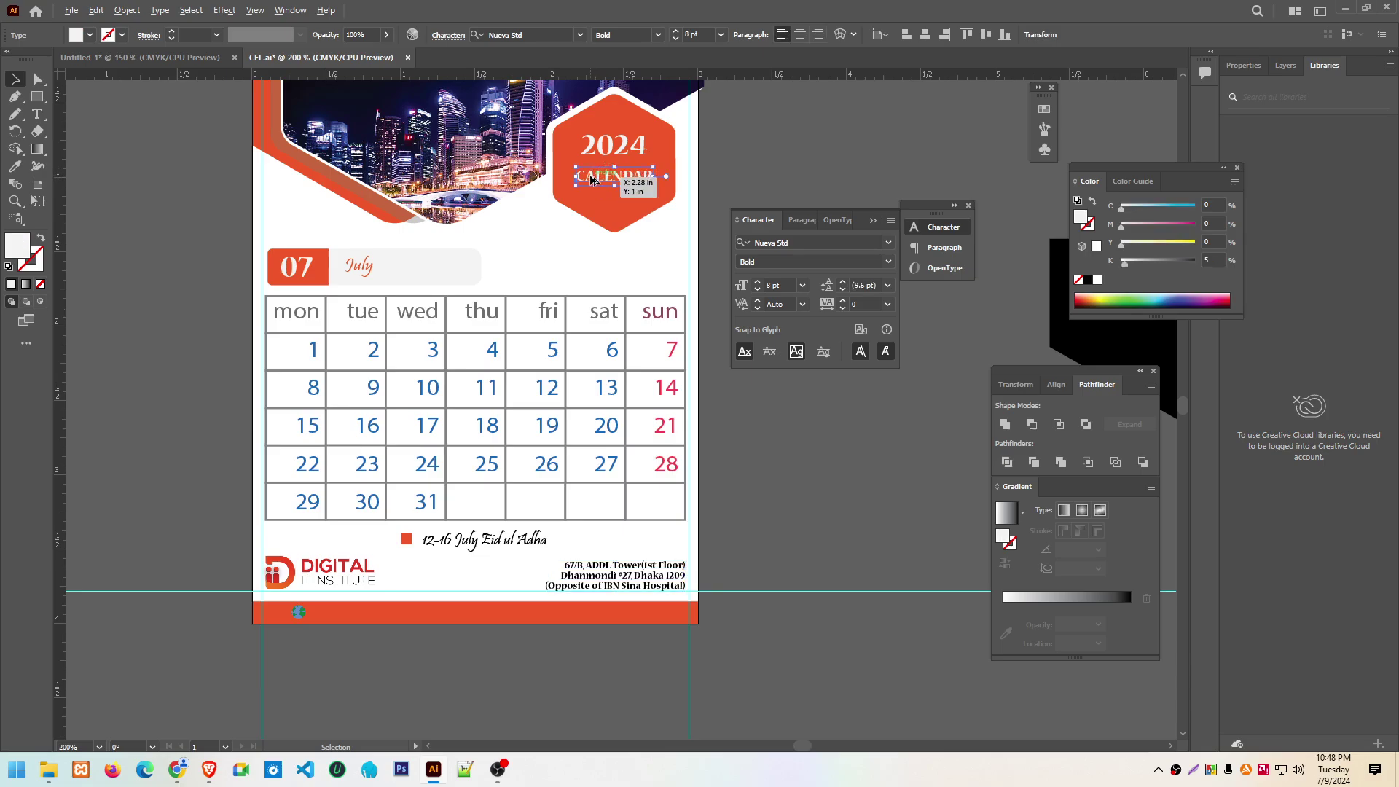
pyautogui.moveTo(591, 179); pyautogui.dragTo(329, 616)
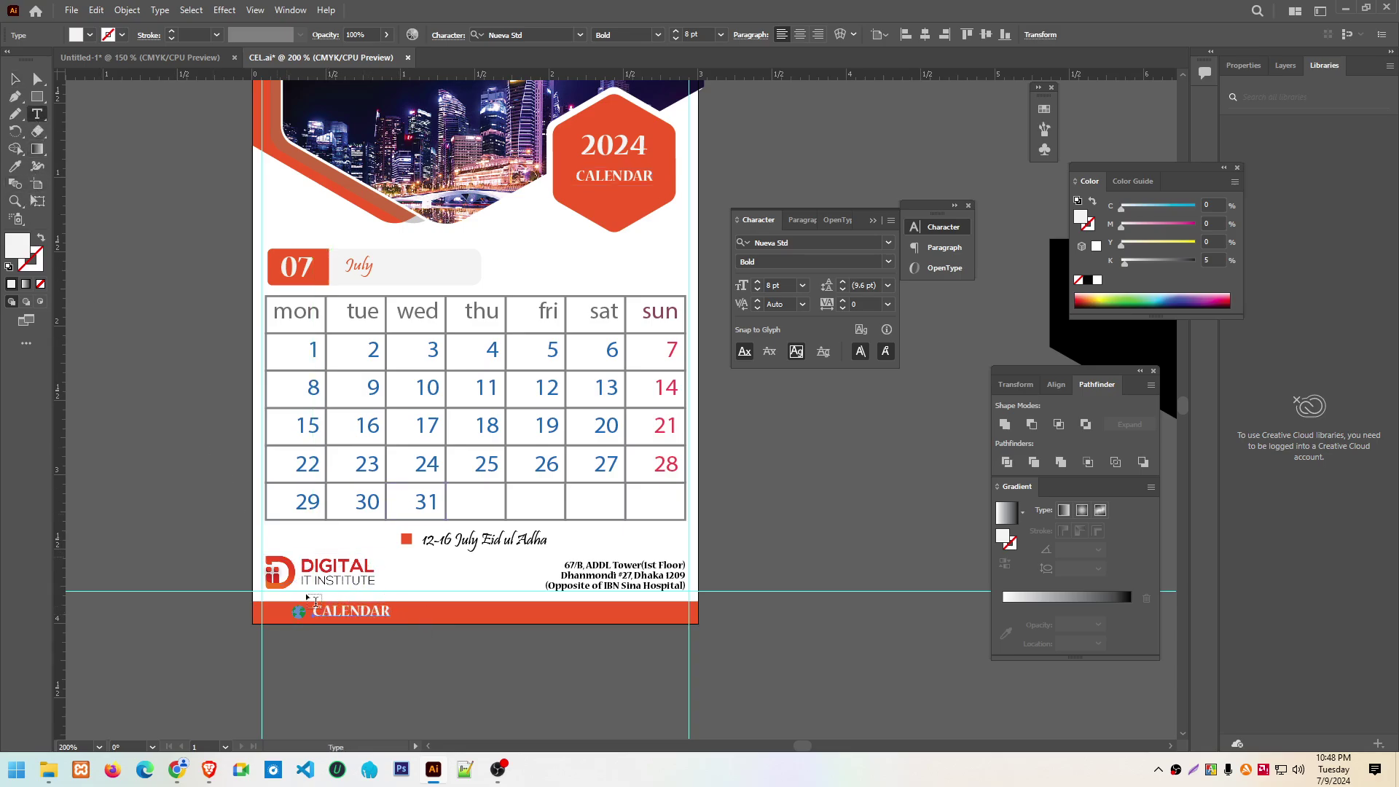
# Reduce the footer CALENDAR copy to 6 pt
pyautogui.click(314, 609)
pyautogui.hotkey('ctrl', 'a')
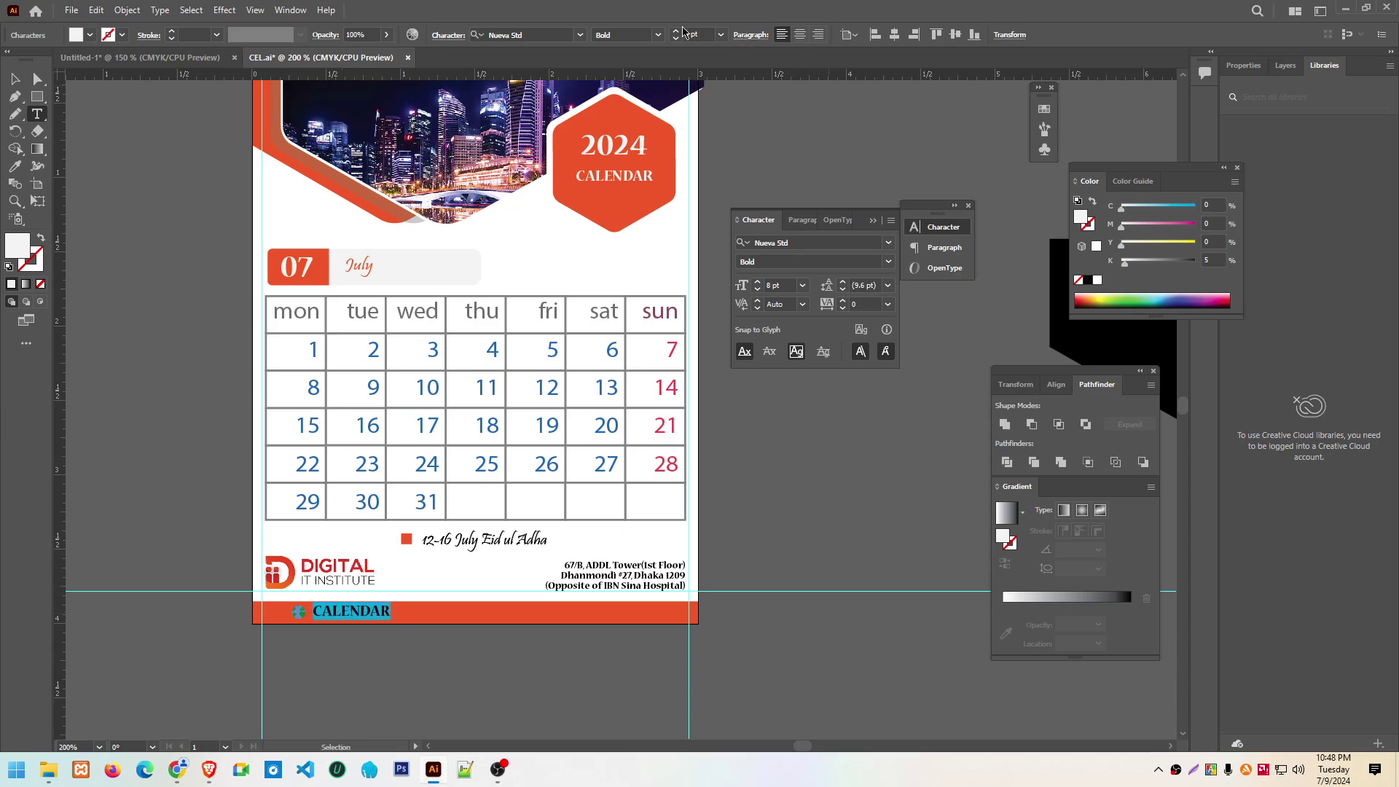
pyautogui.click(692, 33)
pyautogui.press('Down')
pyautogui.press('Down')
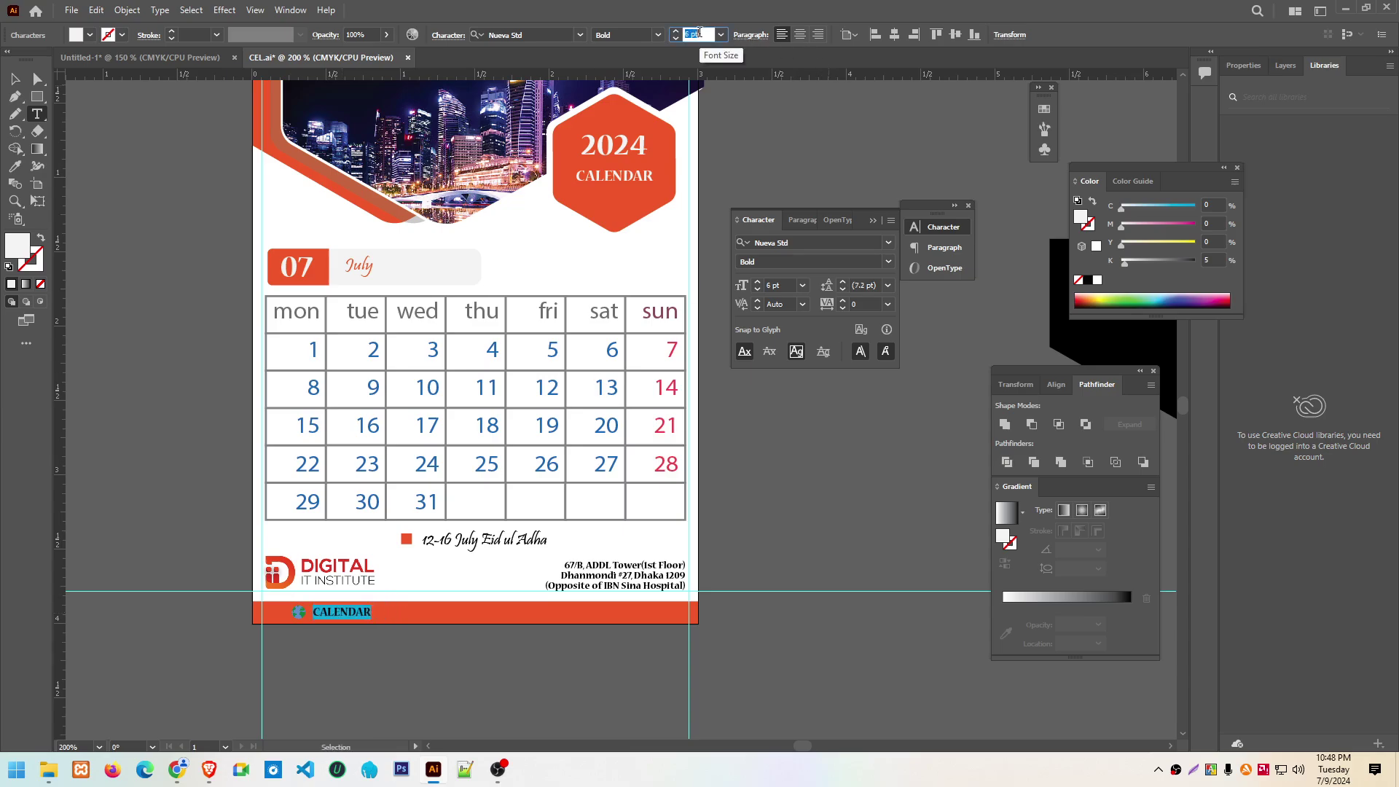
pyautogui.click(15, 78)
pyautogui.scroll(-3, 364, 458)
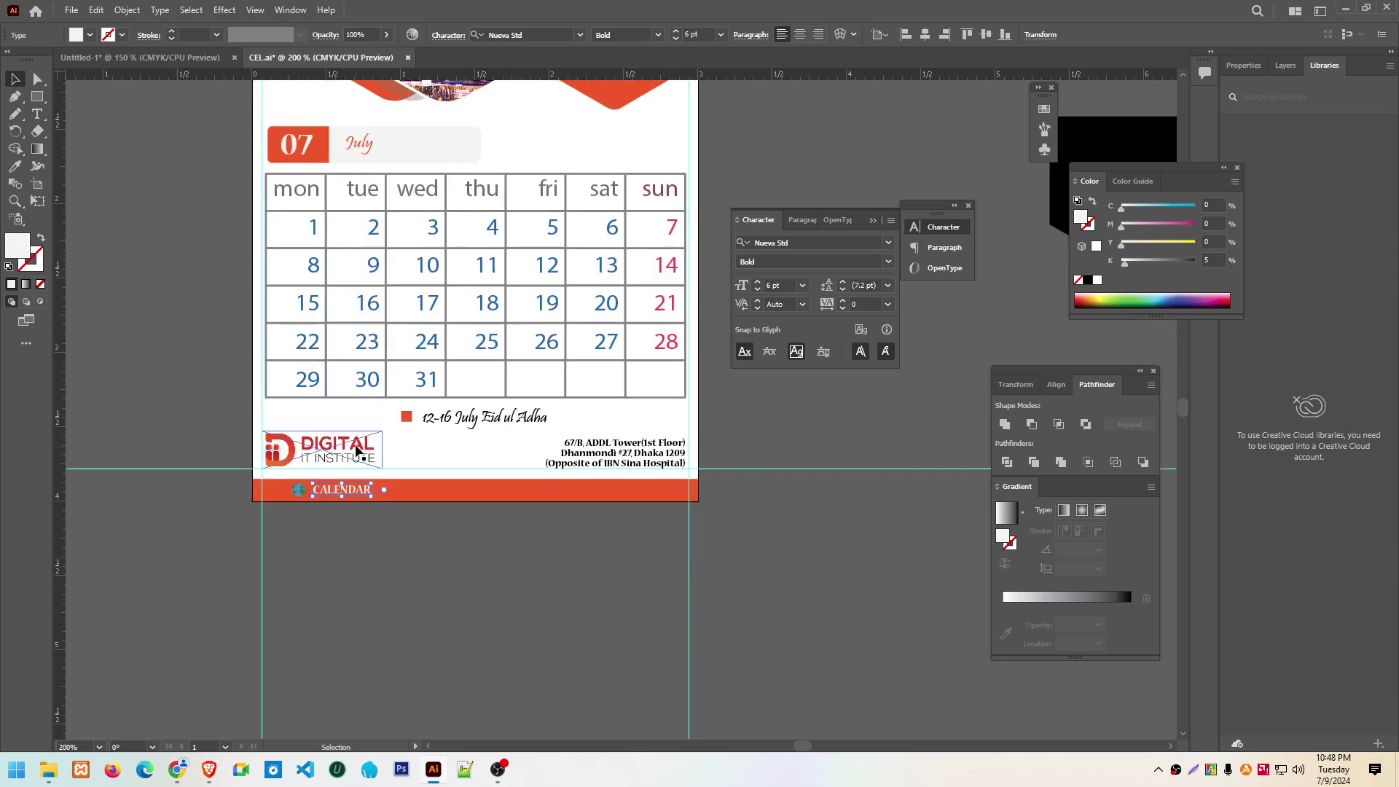
pyautogui.scroll(5, 357, 449)
pyautogui.scroll(-3, 358, 448)
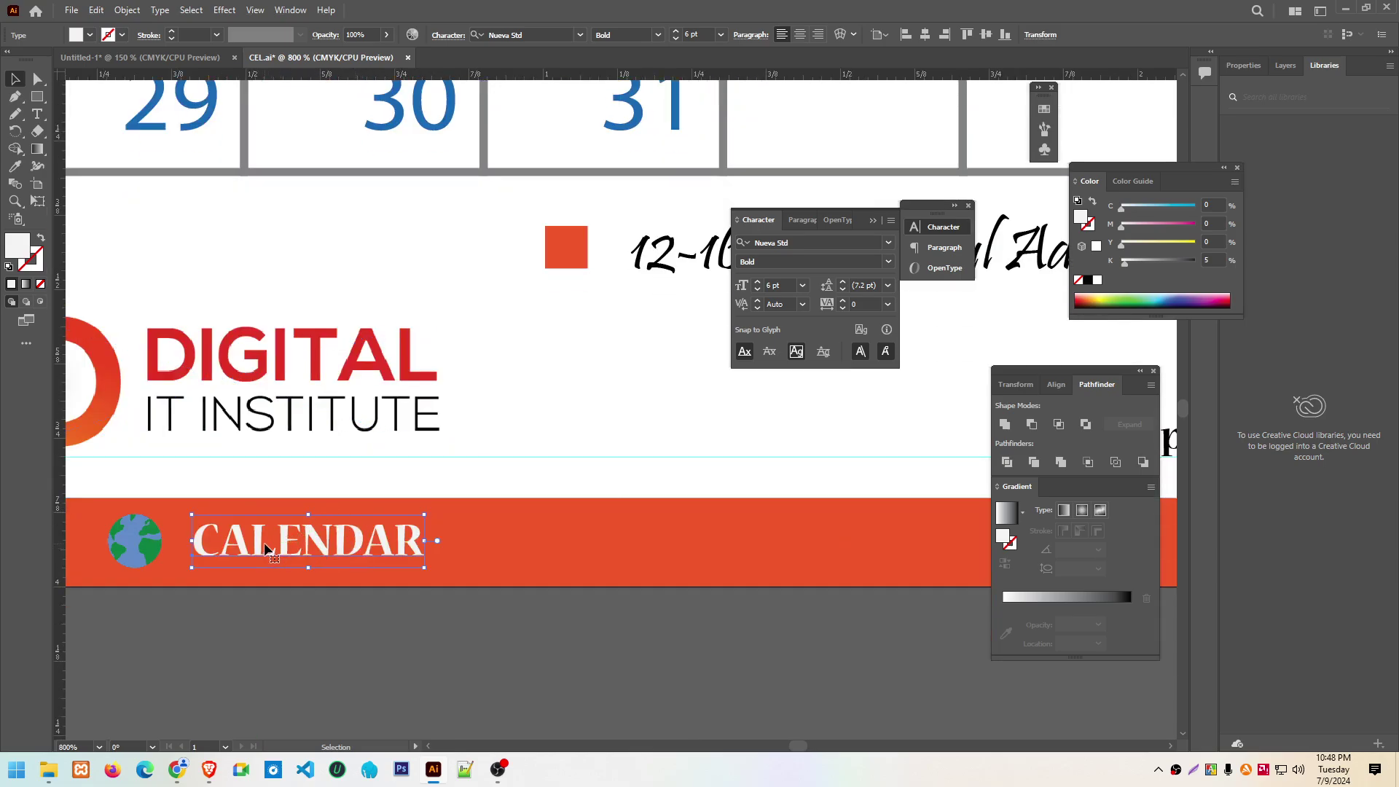
# Copy the institute's website address from the browser
pyautogui.click(135, 692)
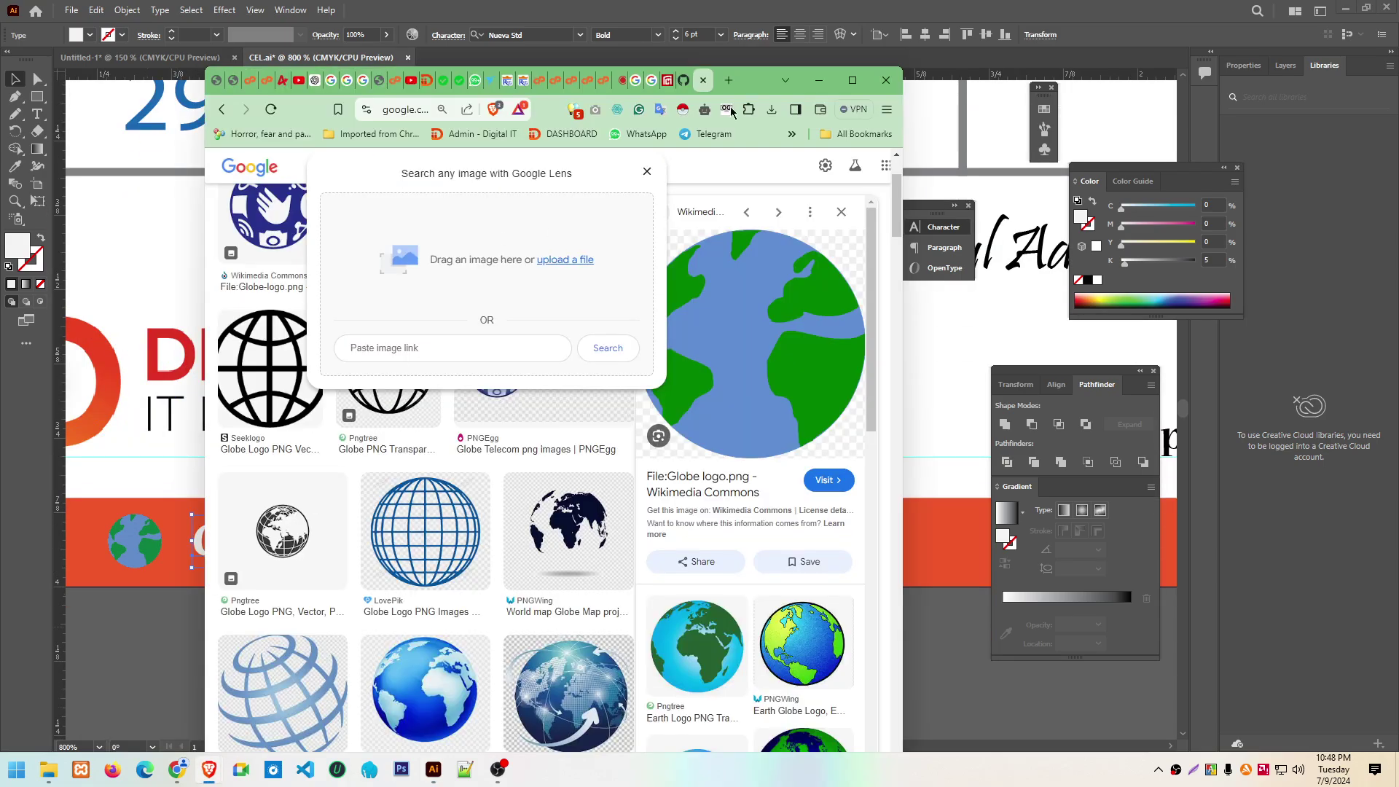
pyautogui.click(862, 78)
pyautogui.click(526, 21)
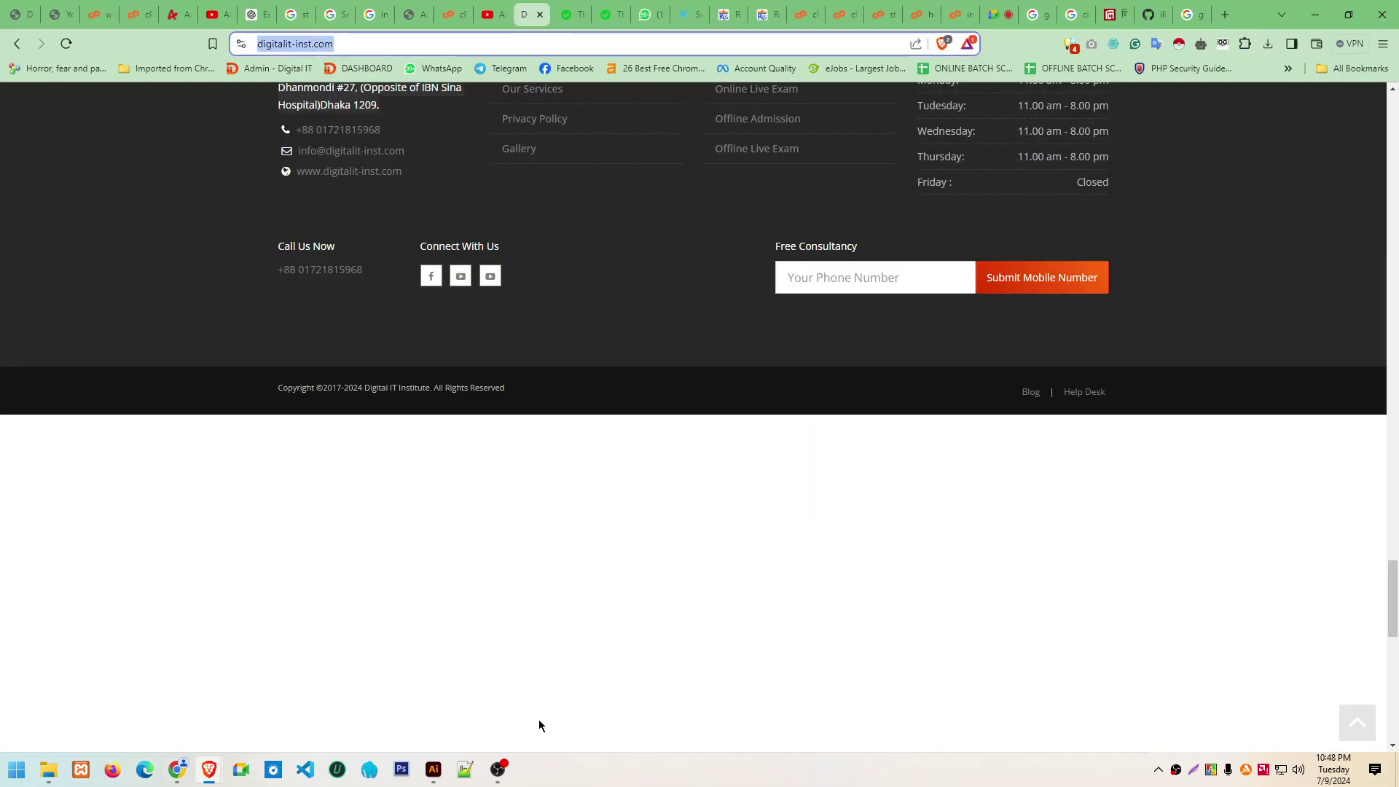
pyautogui.click(434, 770)
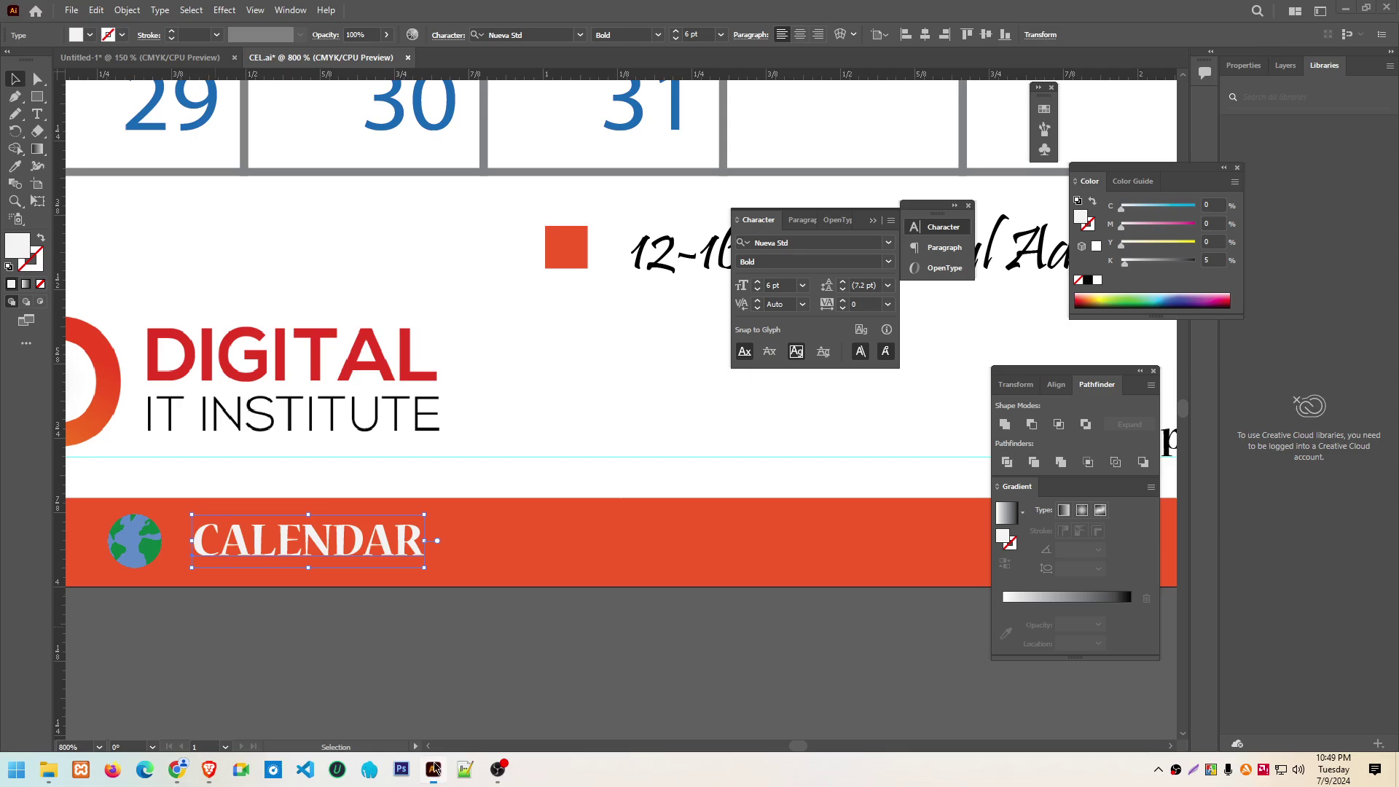
# Paste the copied website address over the footer CALENDAR text
pyautogui.click(37, 113)
pyautogui.click(199, 536)
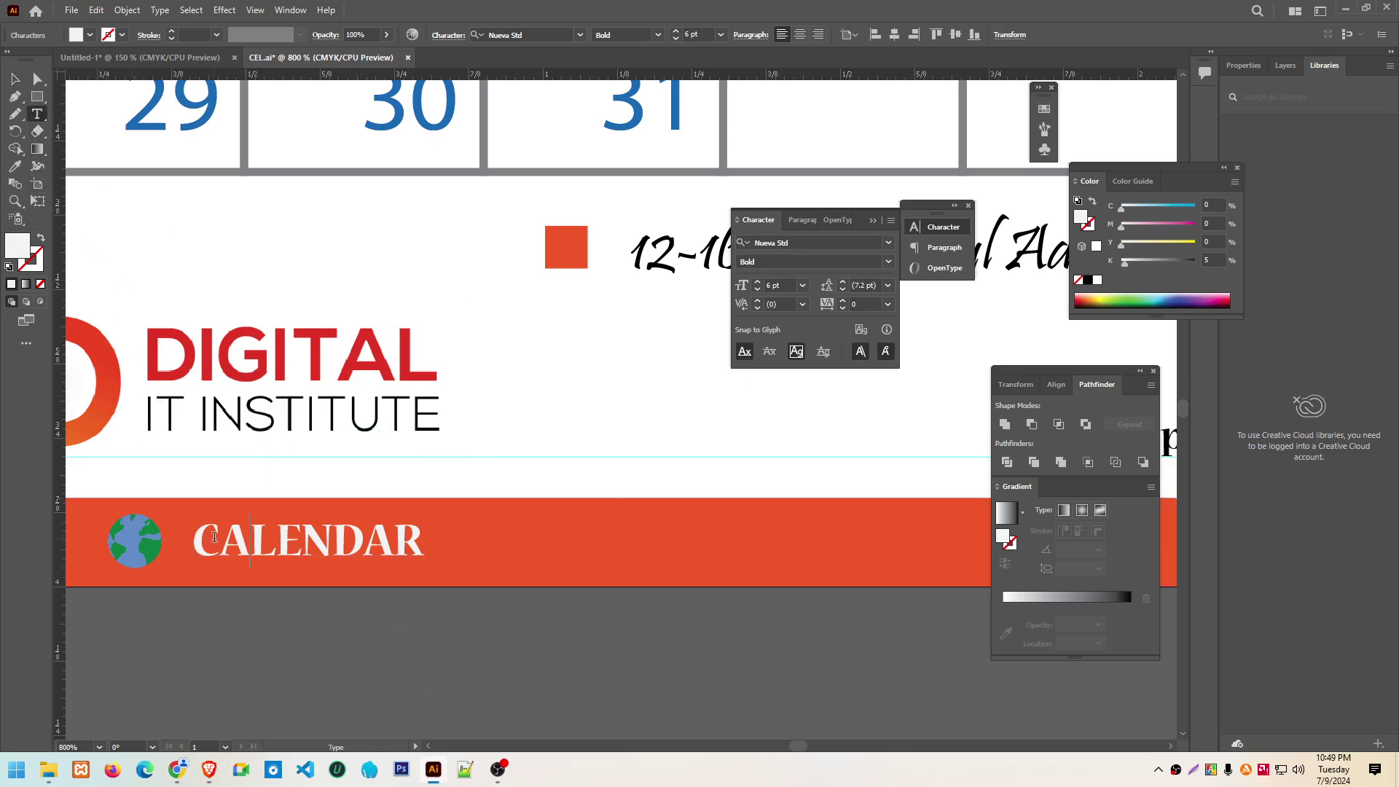
pyautogui.doubleClick(214, 538)
pyautogui.write('https://digitalit-inst.com/')
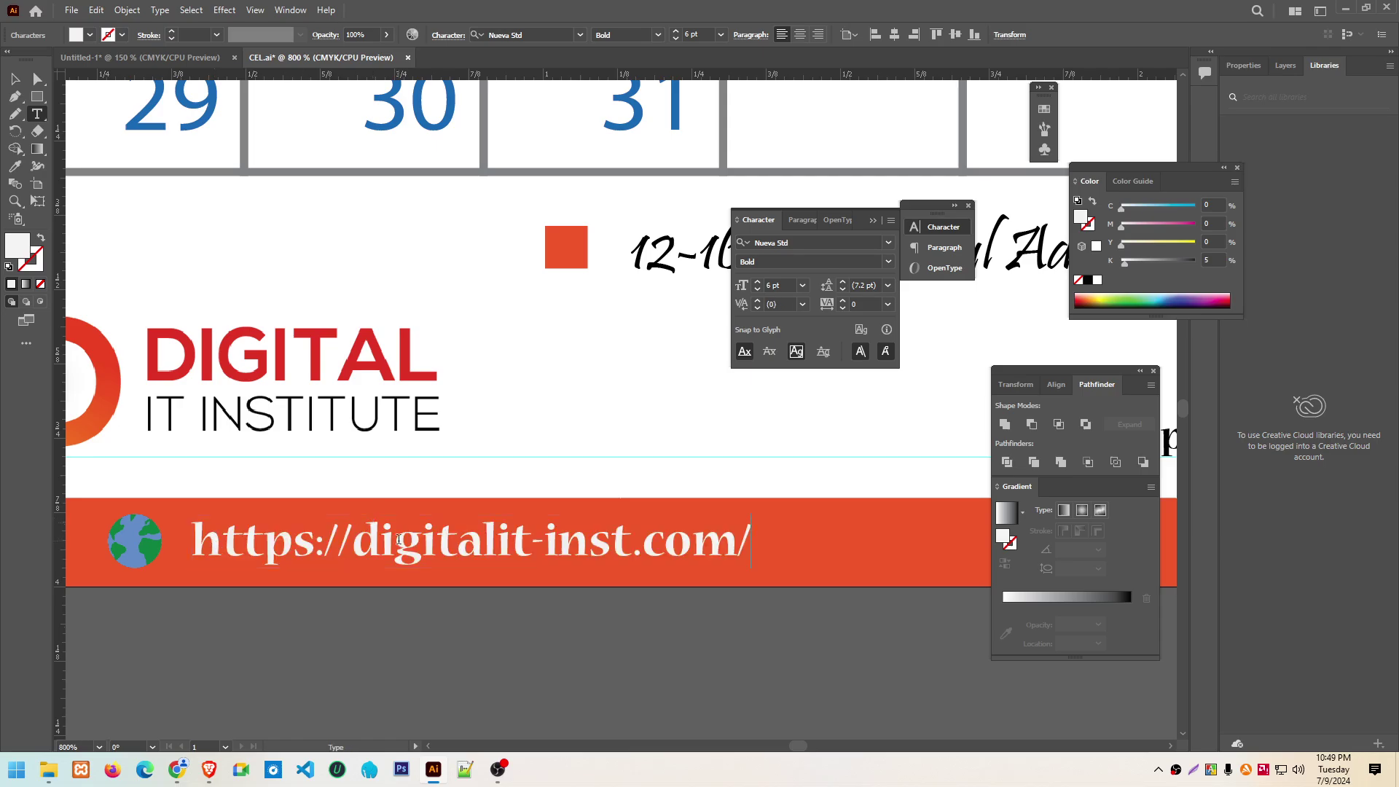
pyautogui.moveTo(356, 538); pyautogui.dragTo(179, 541)
pyautogui.press('BackSpace')
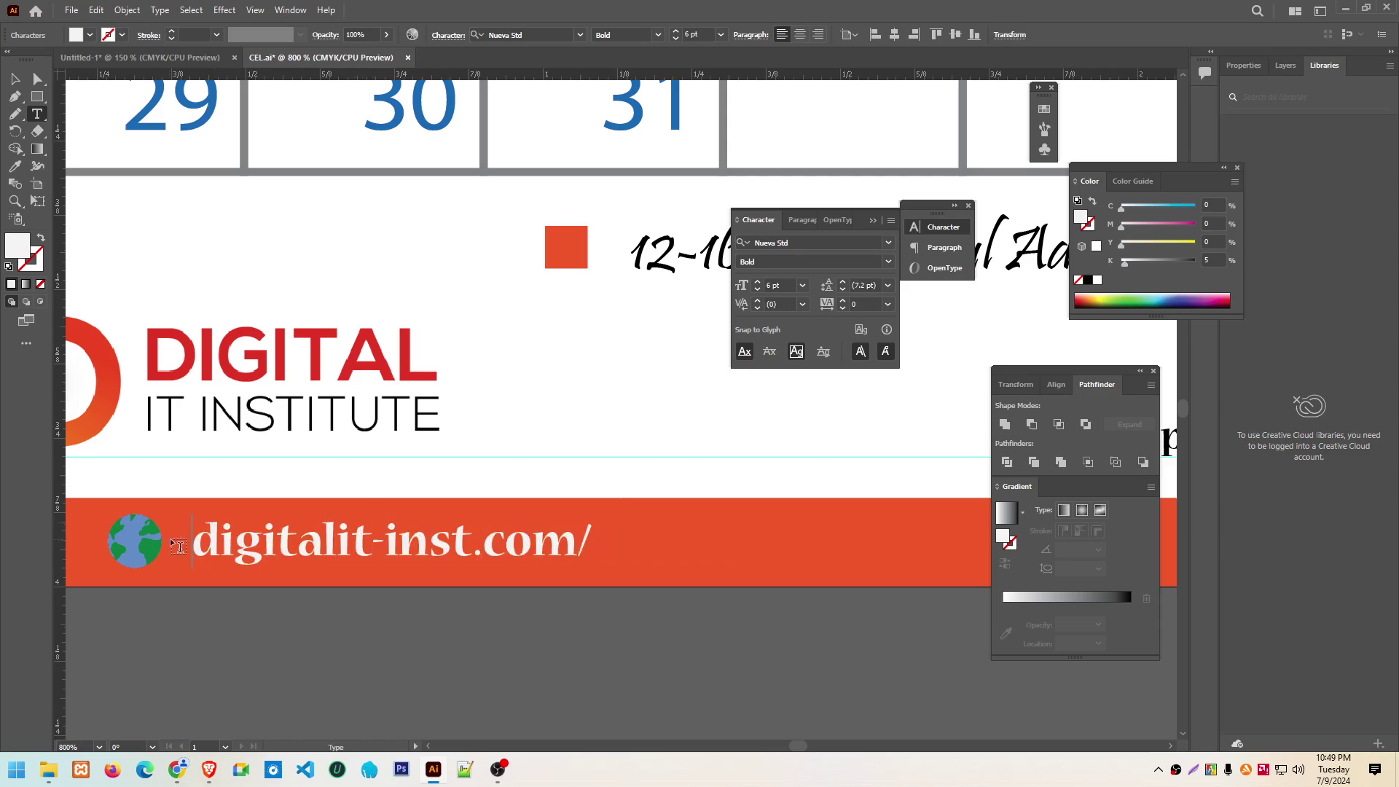
pyautogui.moveTo(585, 543); pyautogui.dragTo(605, 547)
pyautogui.press('BackSpace')
pyautogui.click(201, 541)
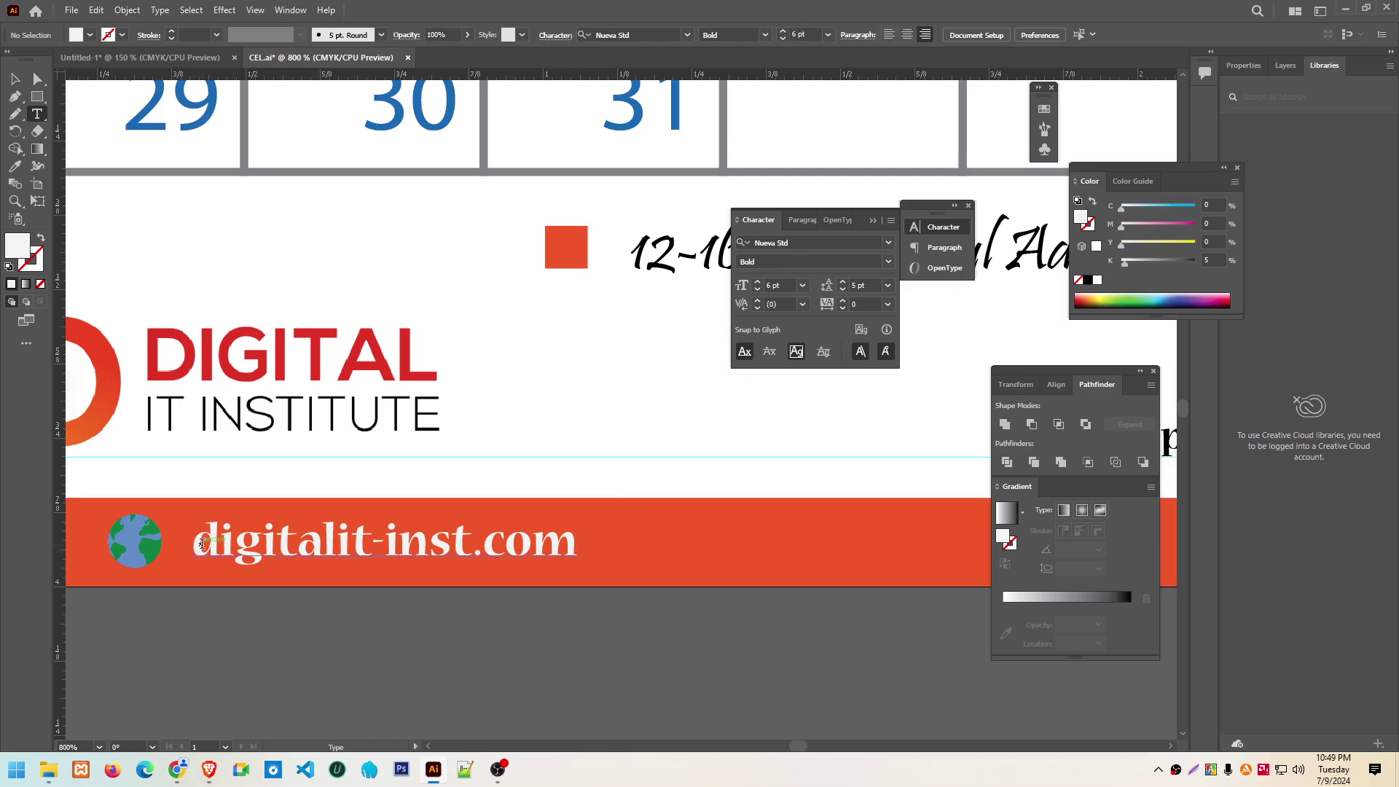
pyautogui.write('www')
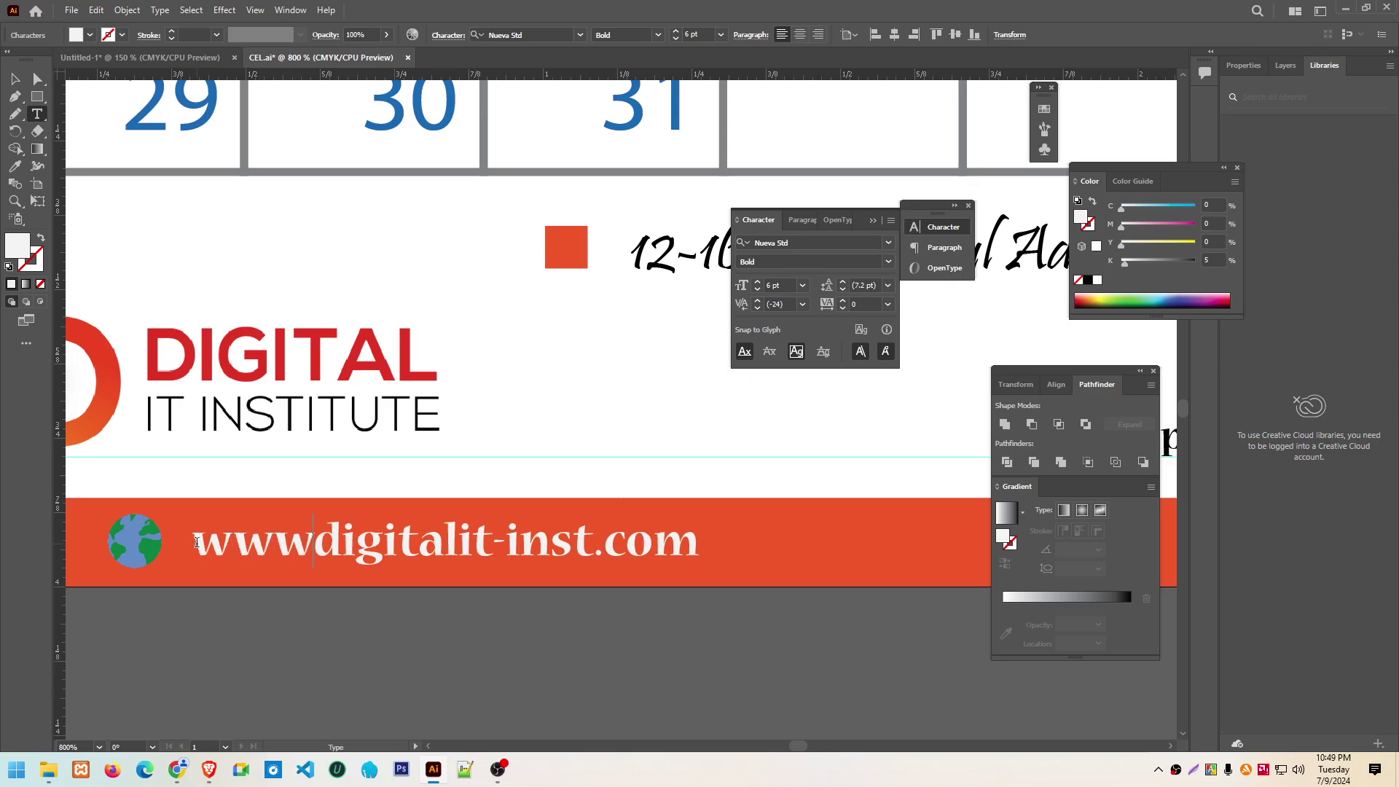
pyautogui.write('.')
pyautogui.press('Escape')
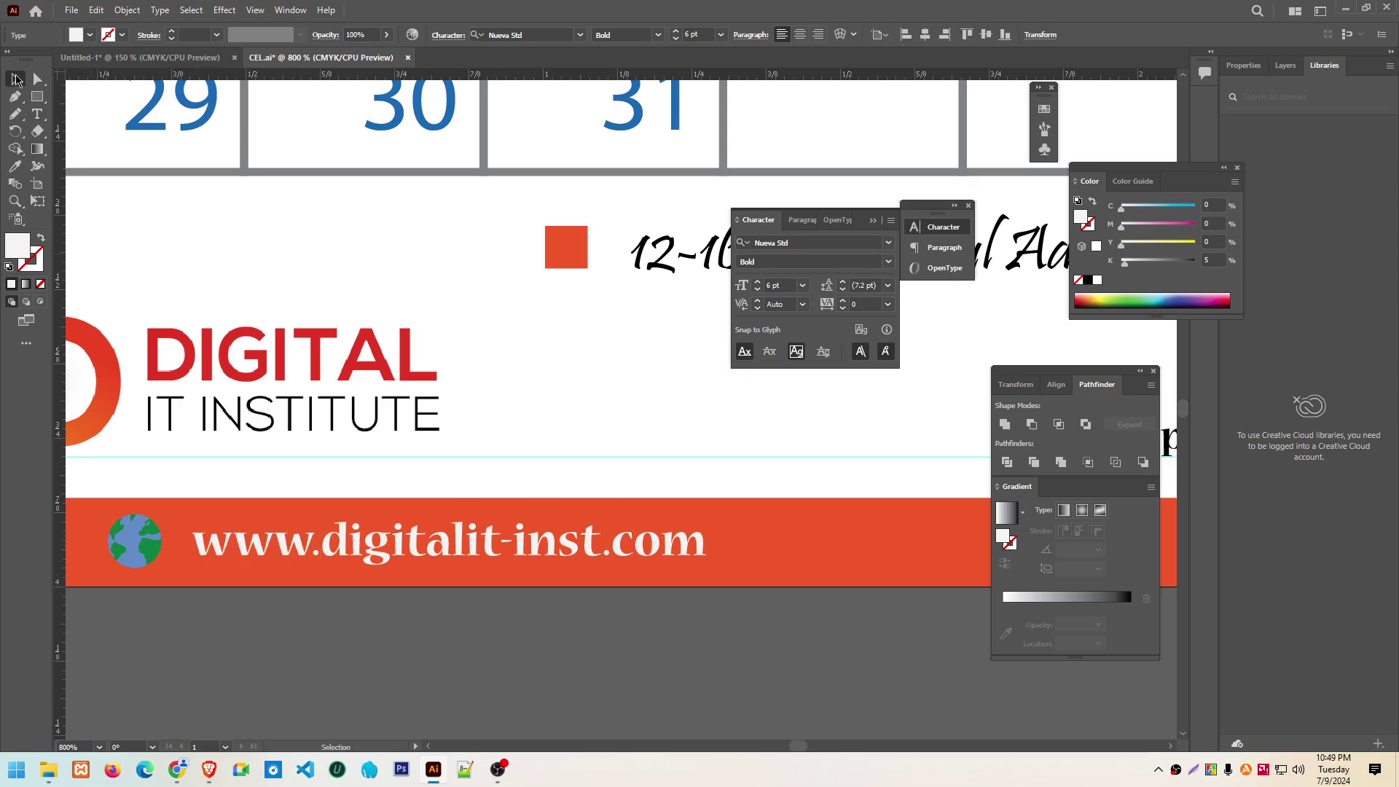
pyautogui.hotkey('ctrl', '-')
pyautogui.hotkey('ctrl', '-')
pyautogui.hotkey('ctrl', '-')
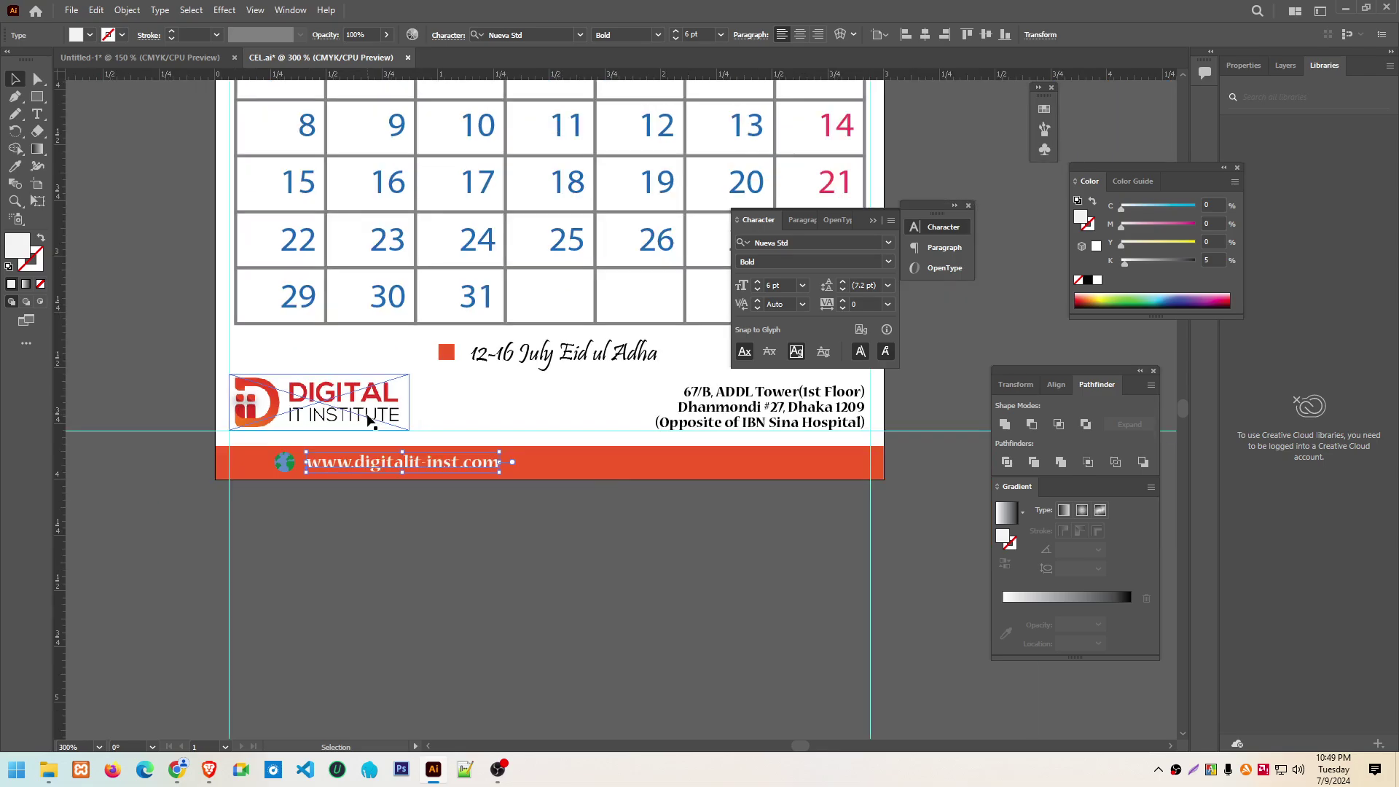
# Place the Facebook logo PNG onto the orange footer bar
pyautogui.click(286, 461)
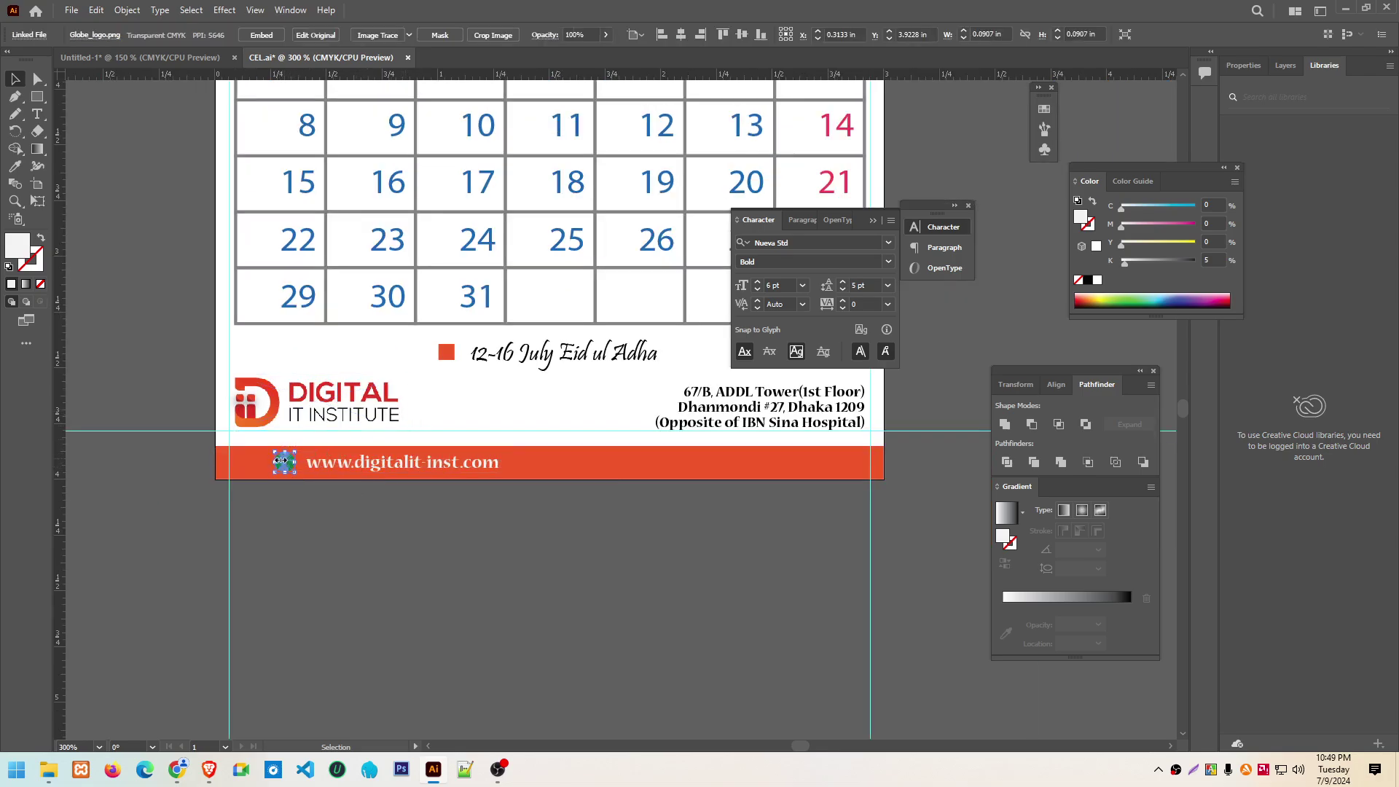
pyautogui.click(559, 462)
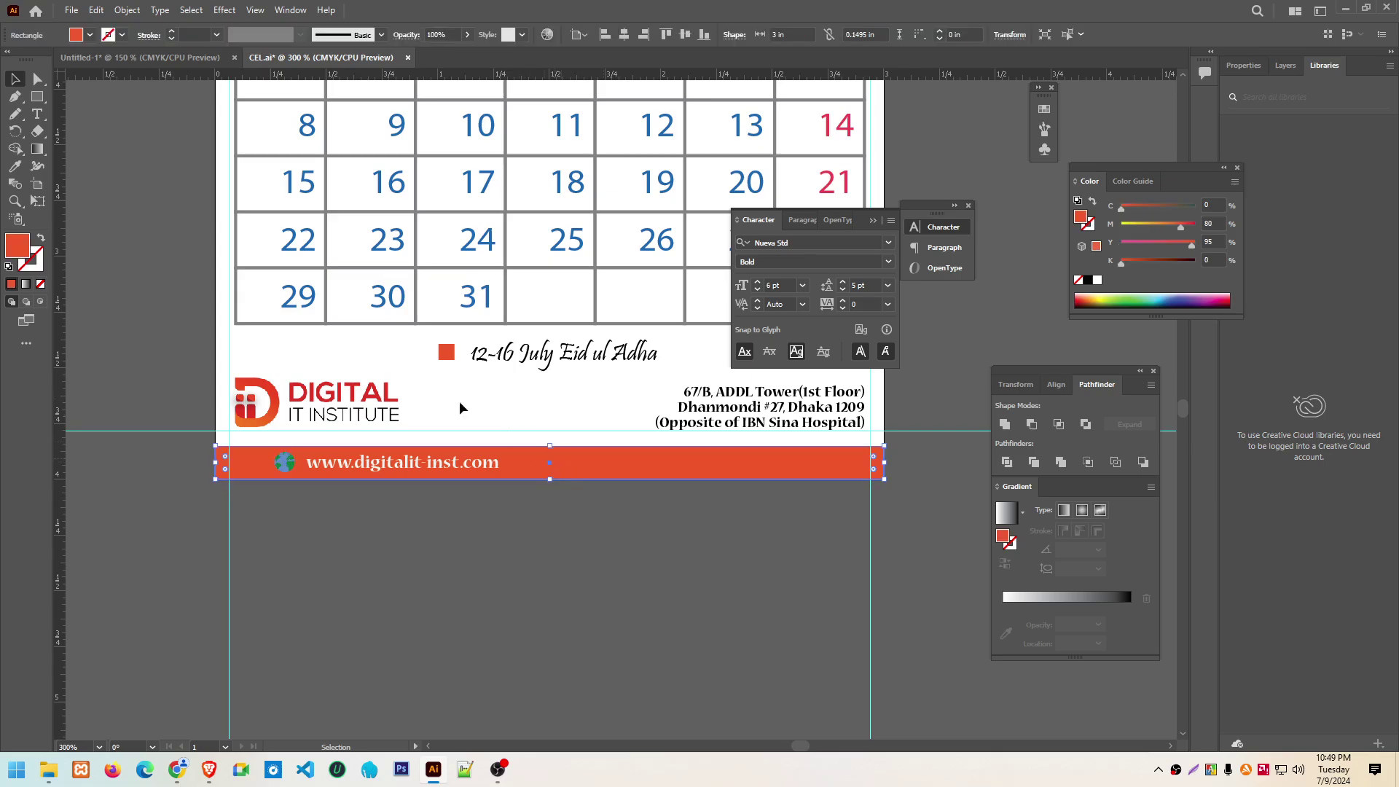
pyautogui.click(73, 11)
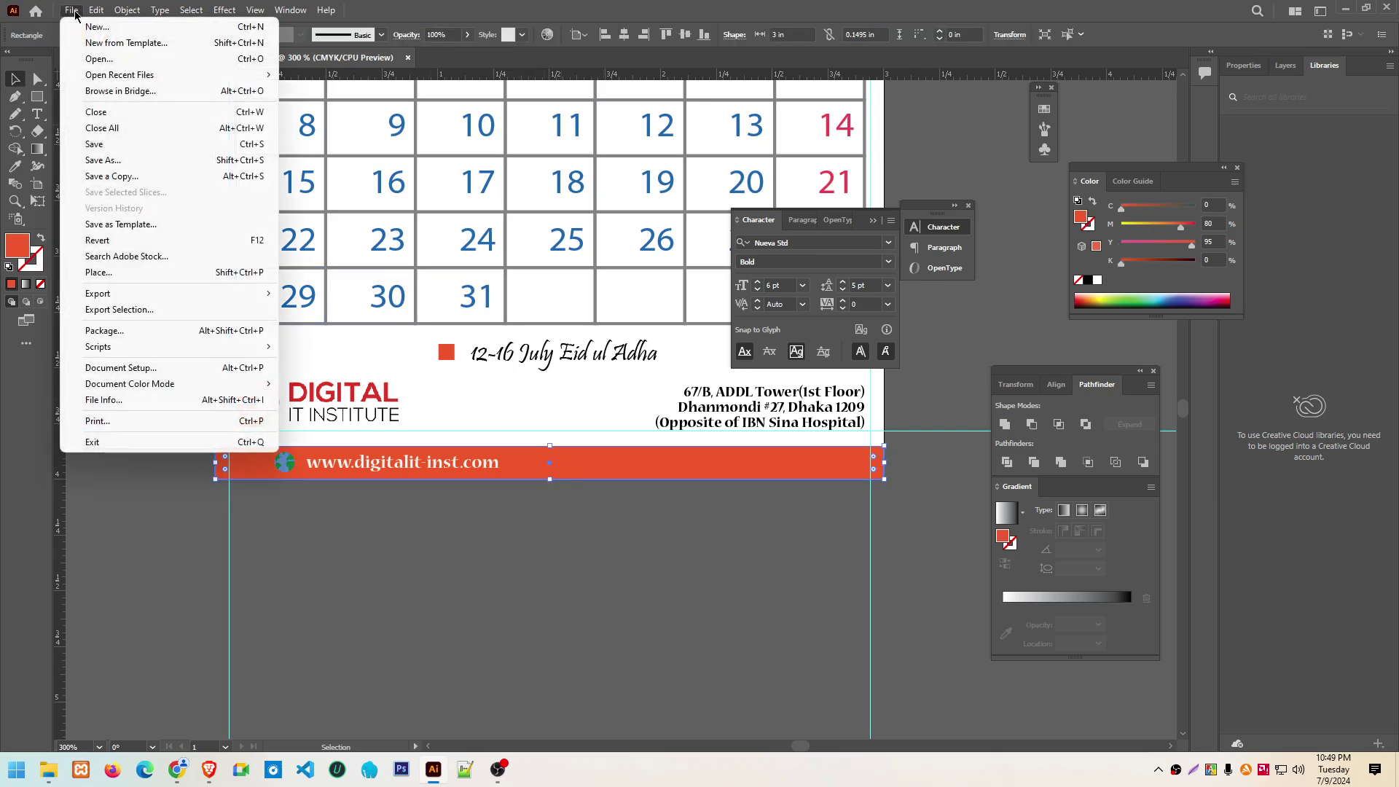
pyautogui.click(99, 273)
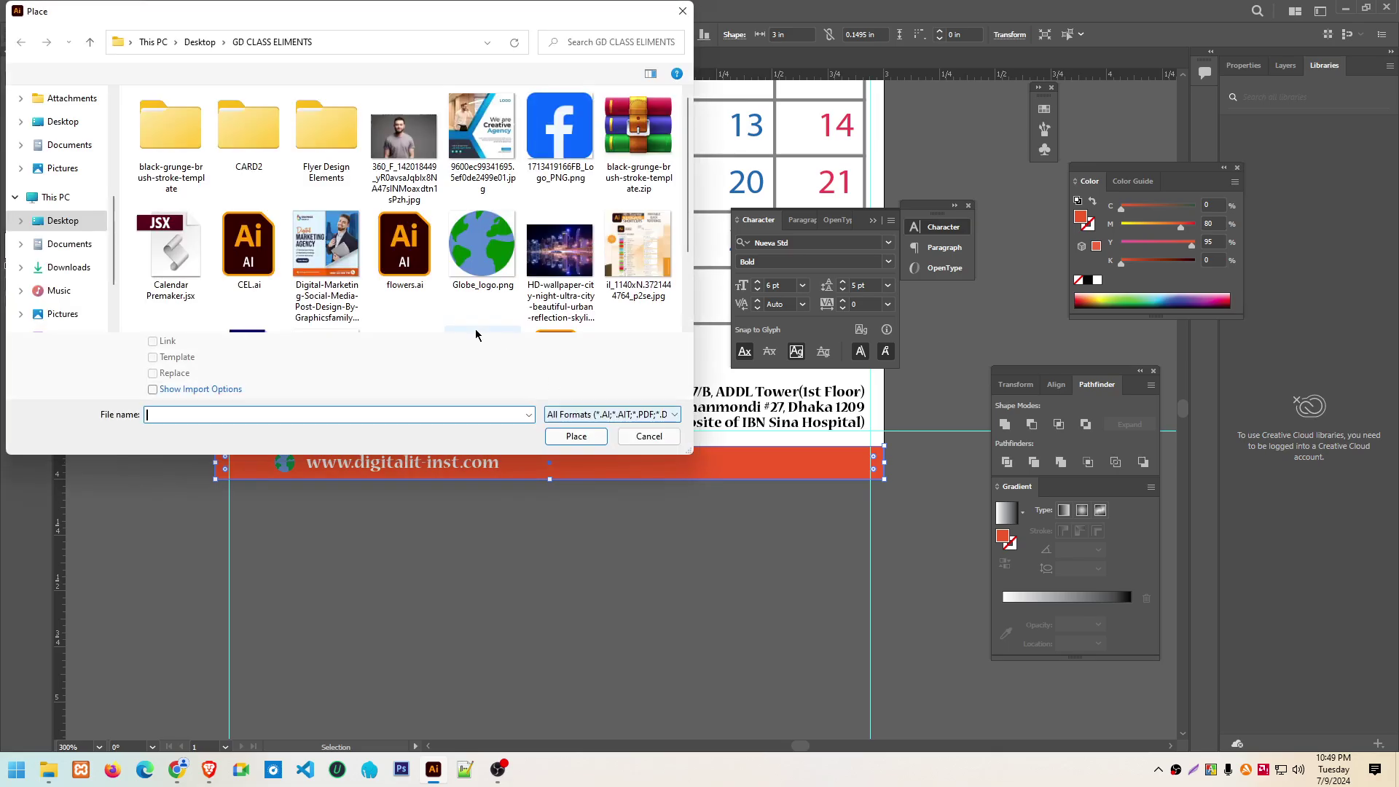
pyautogui.click(560, 126)
pyautogui.click(576, 436)
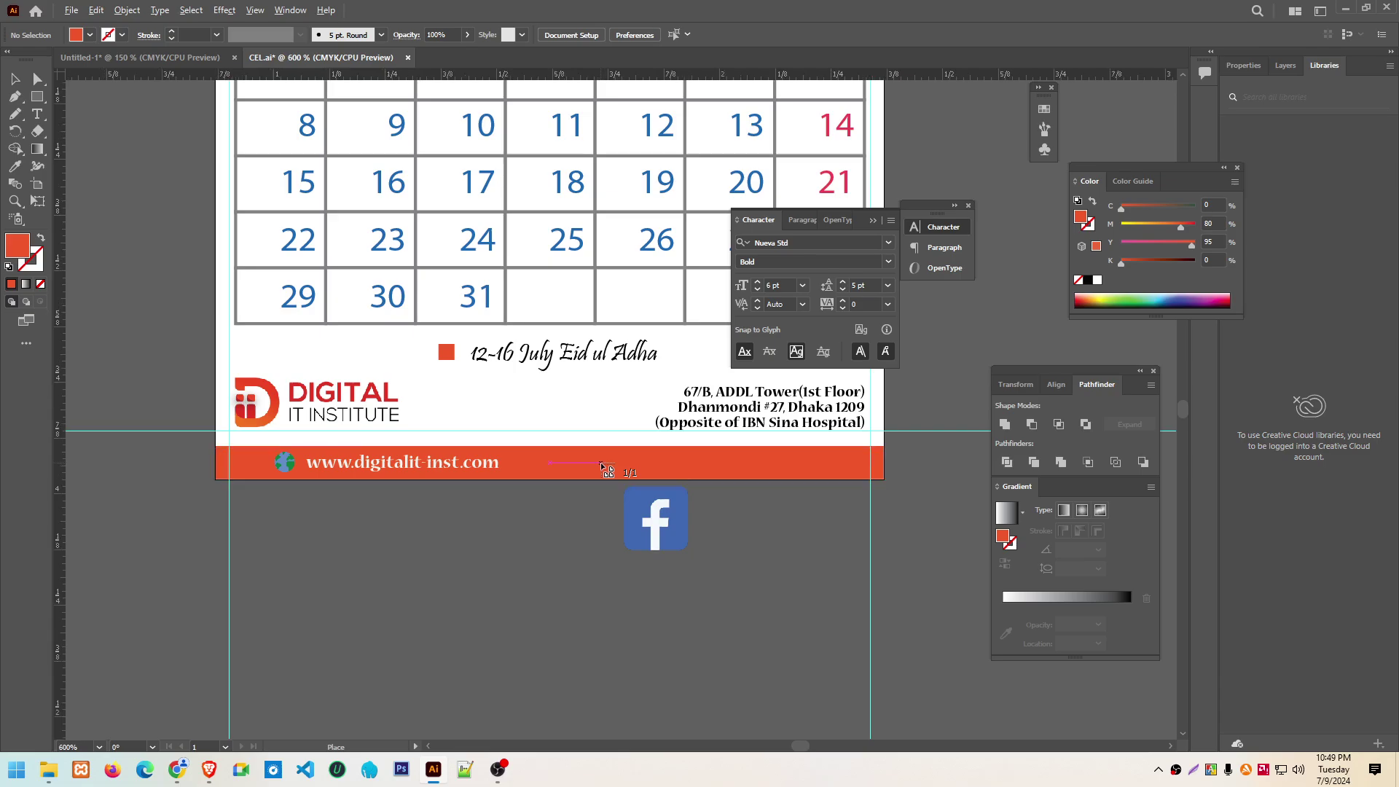
pyautogui.scroll(4, 603, 467)
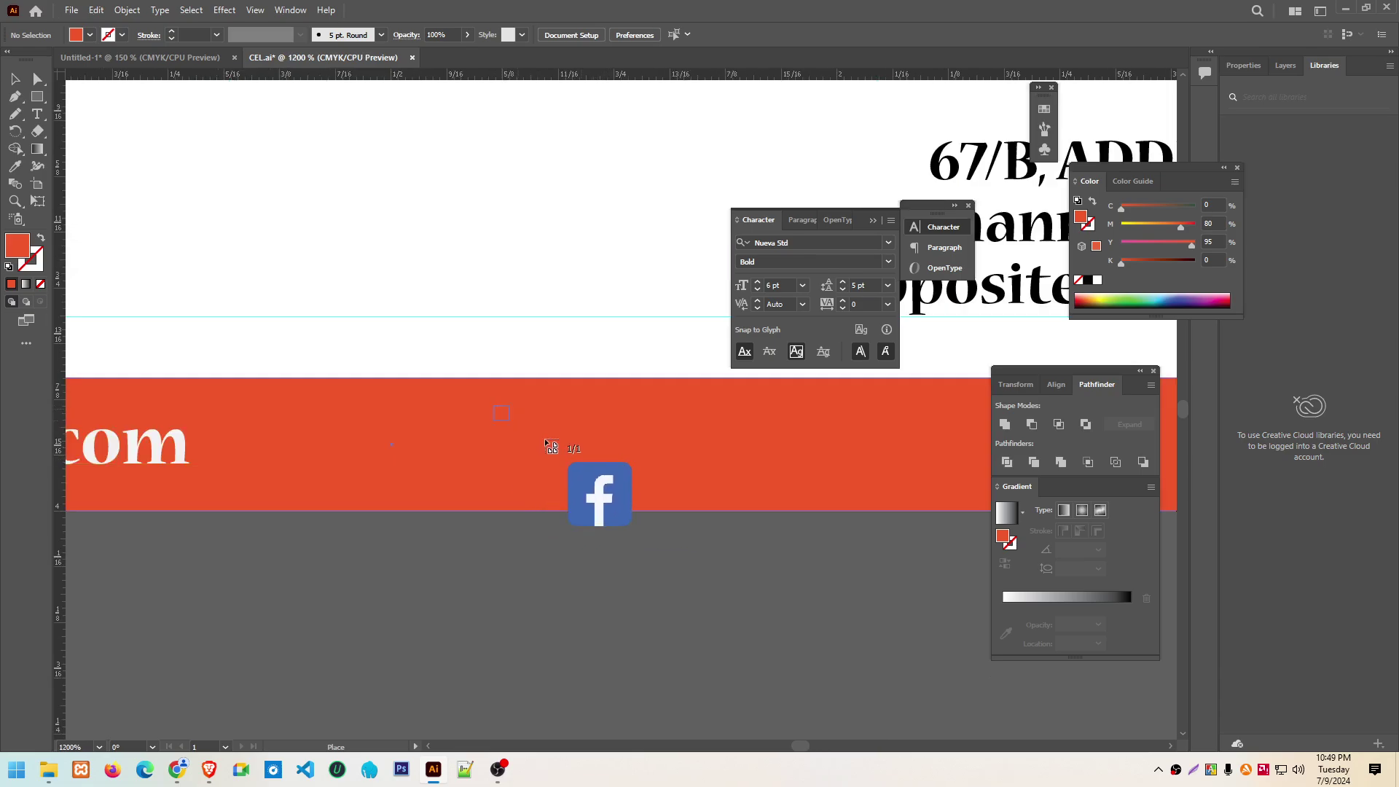
pyautogui.click(604, 479)
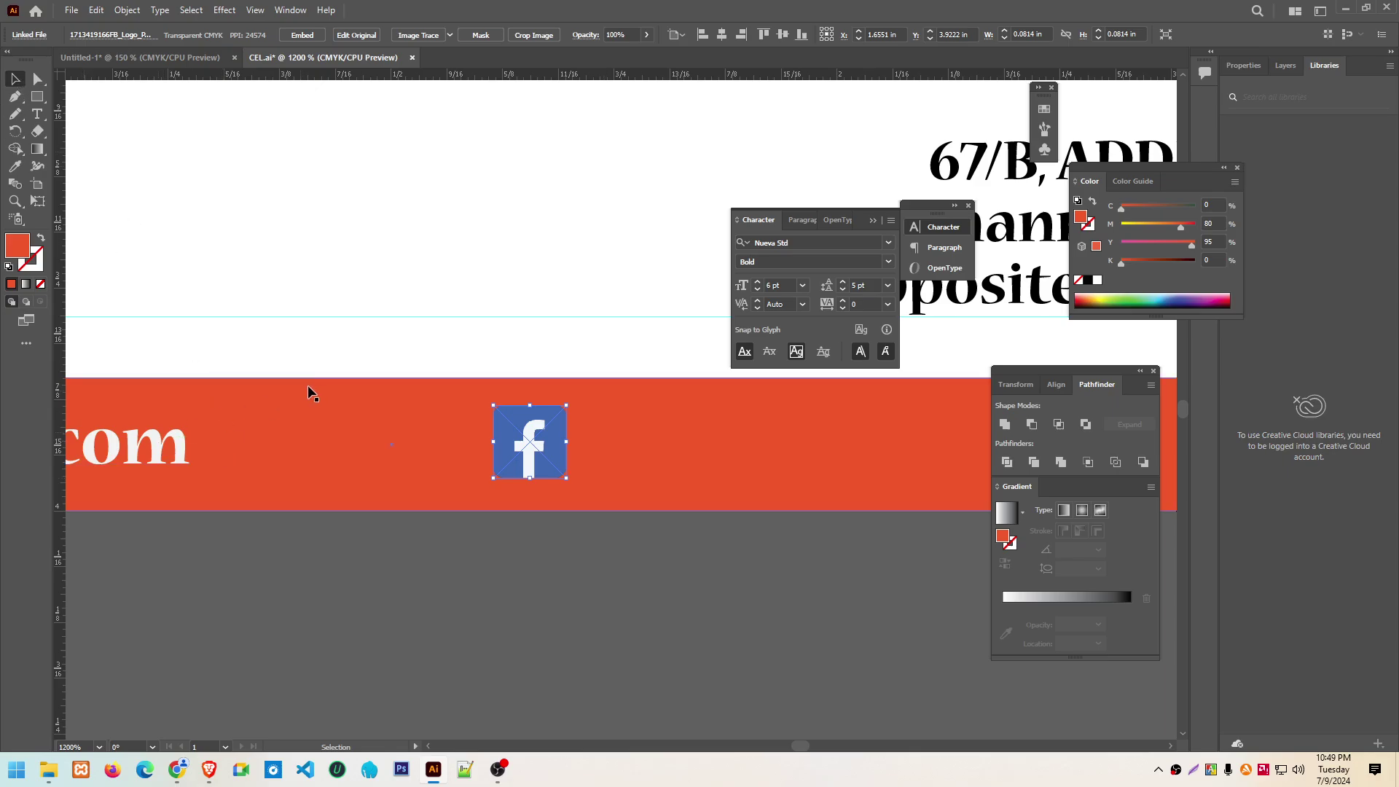
# Duplicate the web address text next to the Facebook logo
pyautogui.scroll(-3, 312, 387)
pyautogui.scroll(-1, 339, 419)
pyautogui.moveTo(169, 412); pyautogui.dragTo(452, 412)
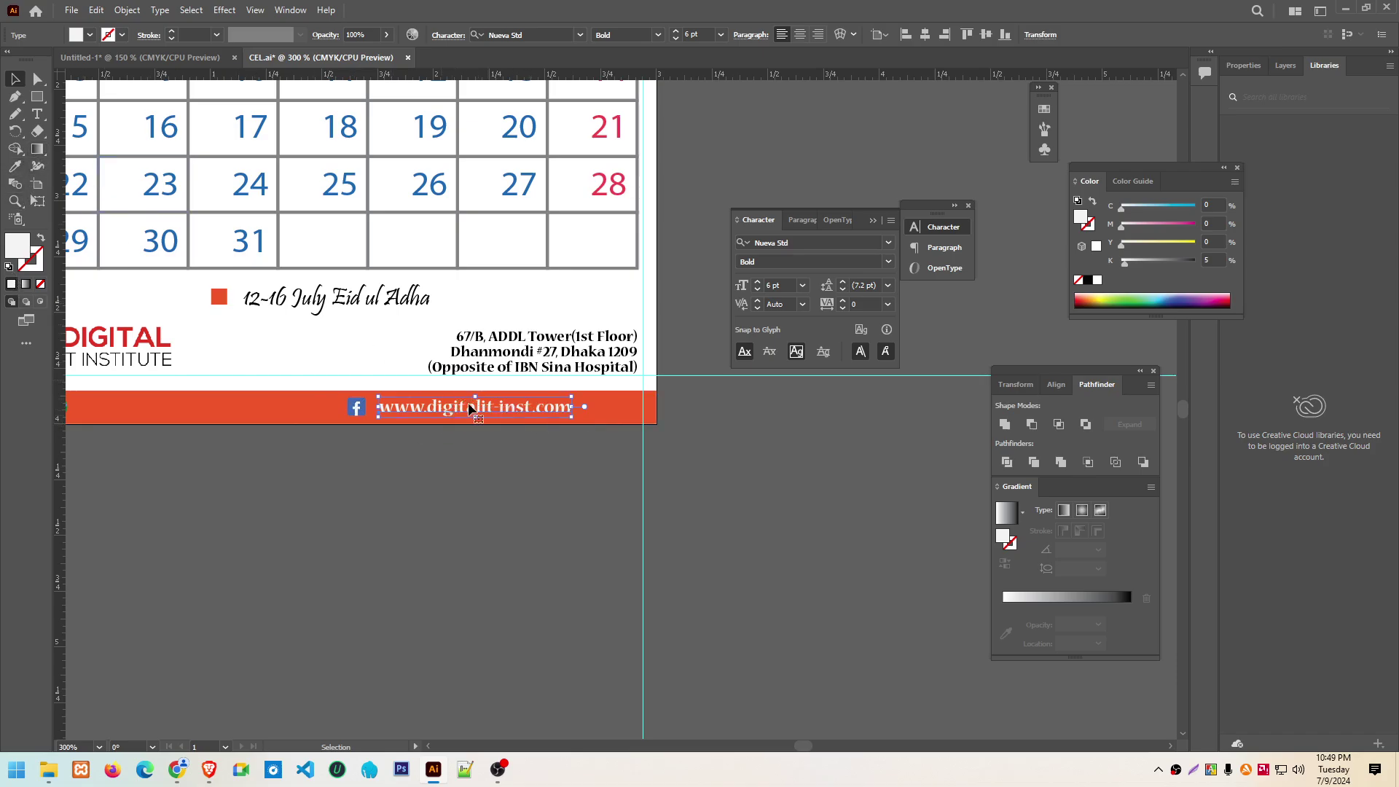
pyautogui.click(37, 114)
pyautogui.click(433, 406)
pyautogui.moveTo(431, 406); pyautogui.dragTo(534, 407)
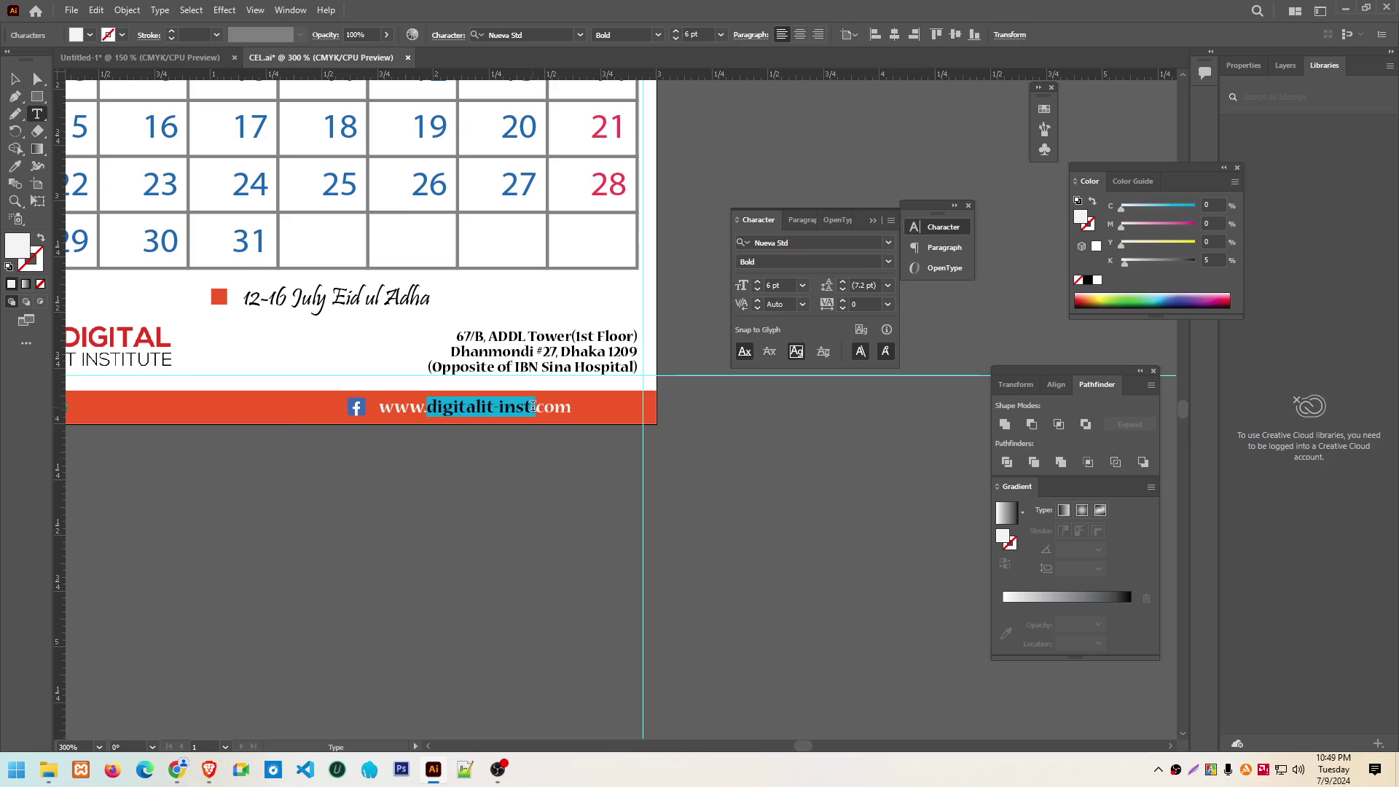
pyautogui.write('fac')
pyautogui.press('BackSpace')
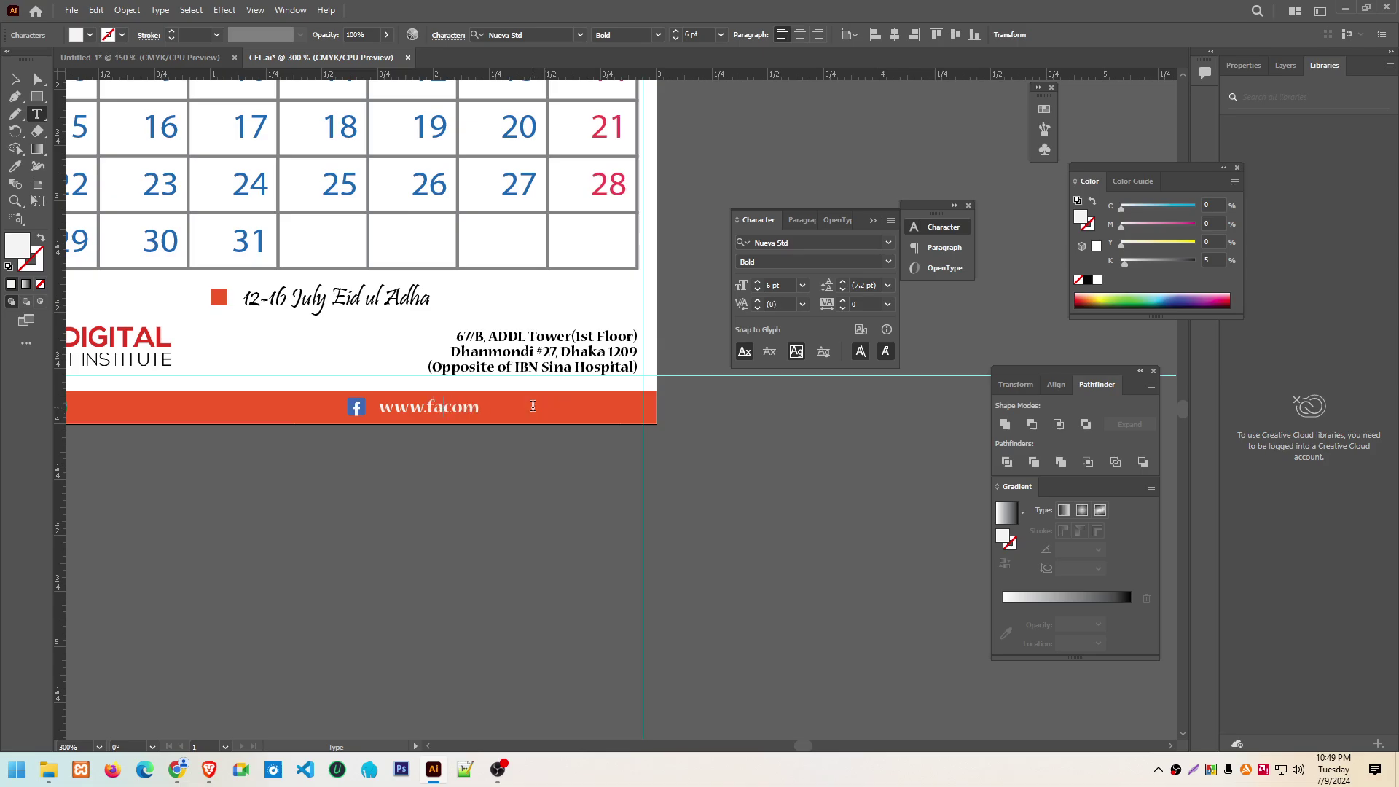
pyautogui.write('ebook')
pyautogui.write('.')
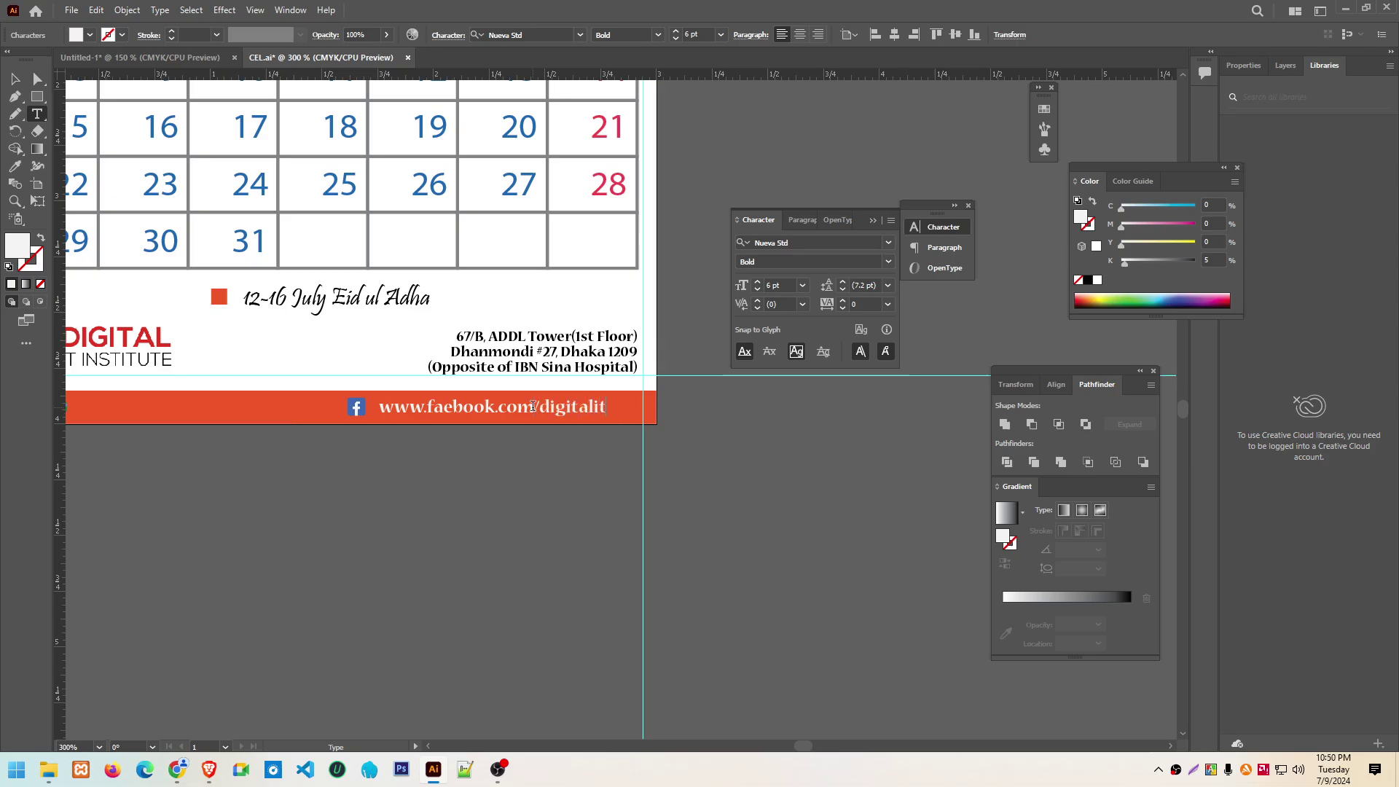
pyautogui.press('Escape')
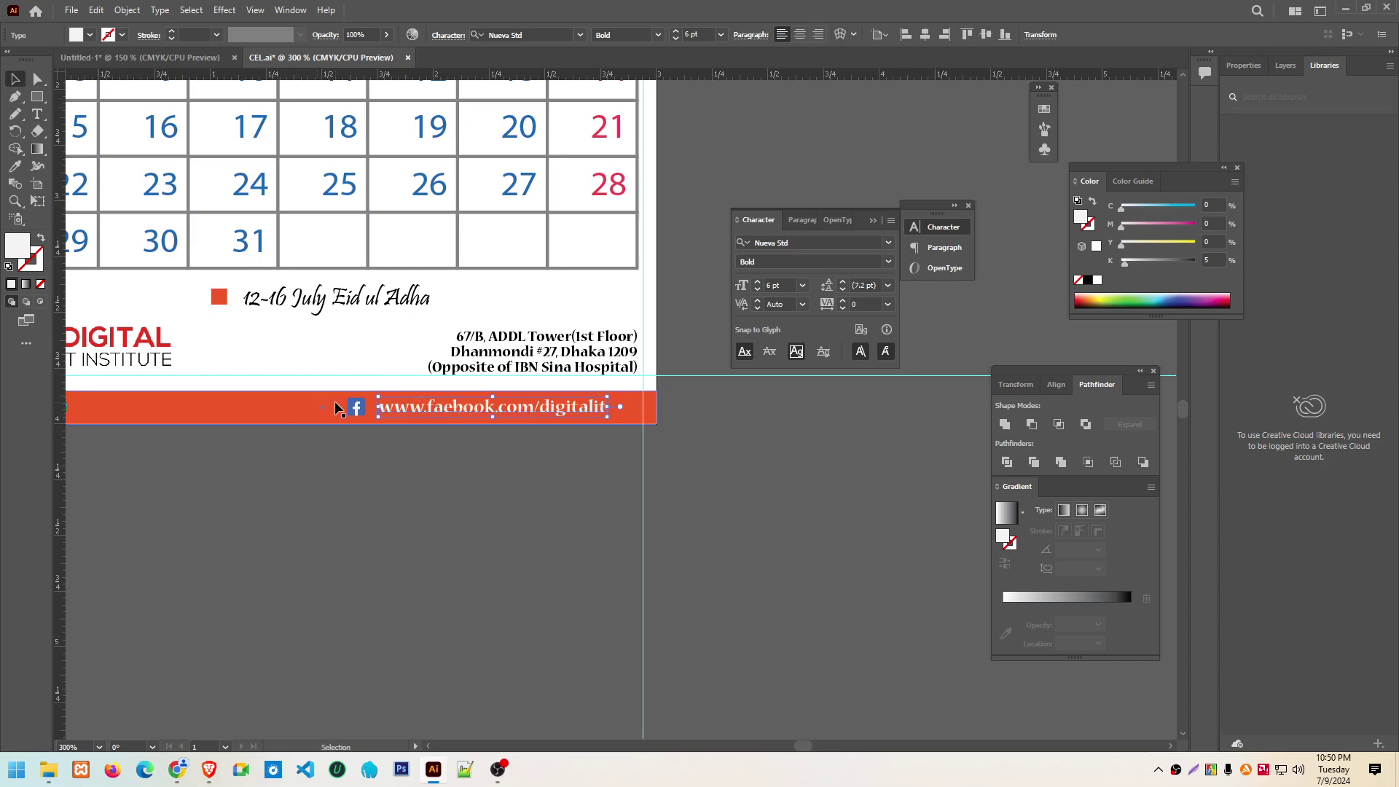
# Copy the Facebook address leftward beside the globe icon and nudge it into line
pyautogui.scroll(-2, 585, 590)
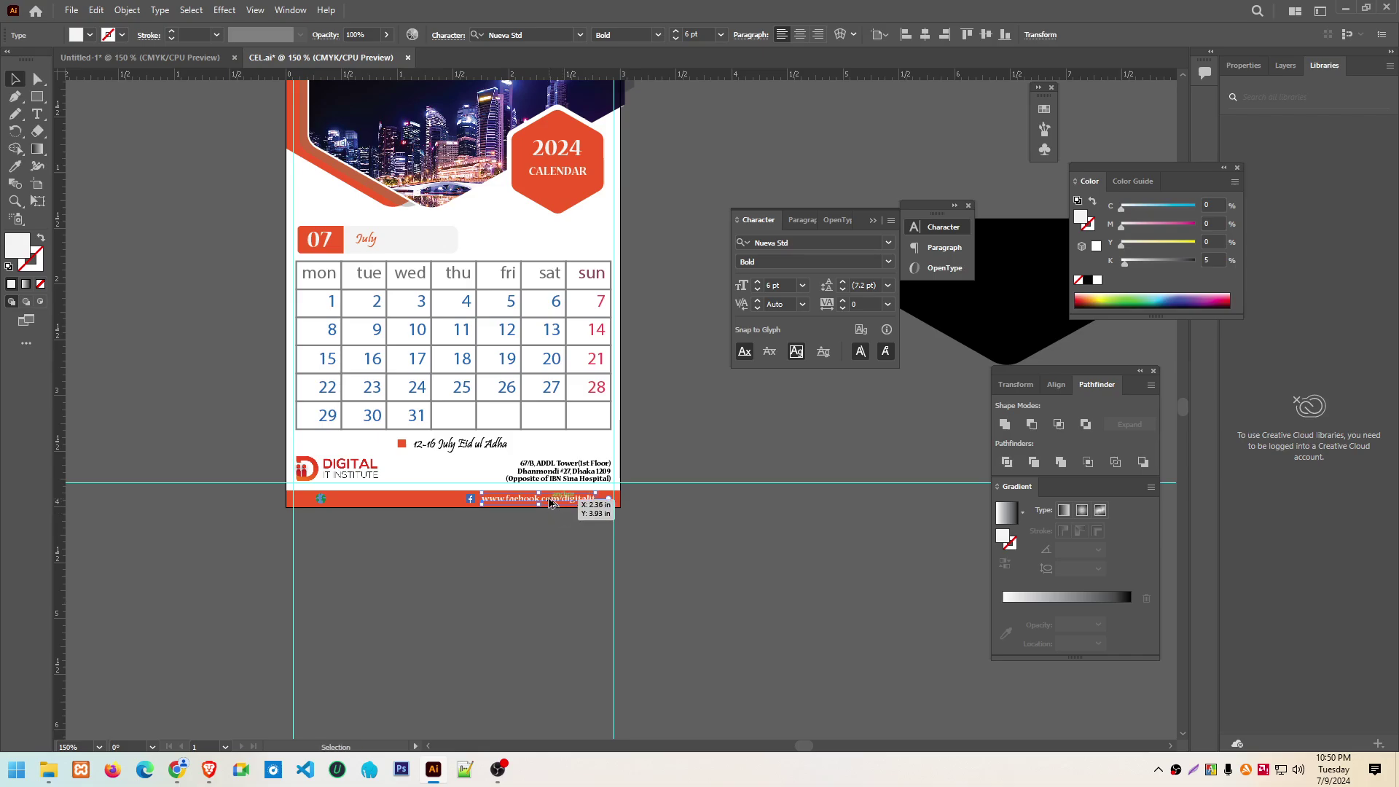
pyautogui.moveTo(550, 503)
pyautogui.mouseDown()
pyautogui.moveTo(303, 503)
pyautogui.moveTo(357, 508)
pyautogui.mouseUp()
pyautogui.click(363, 503)
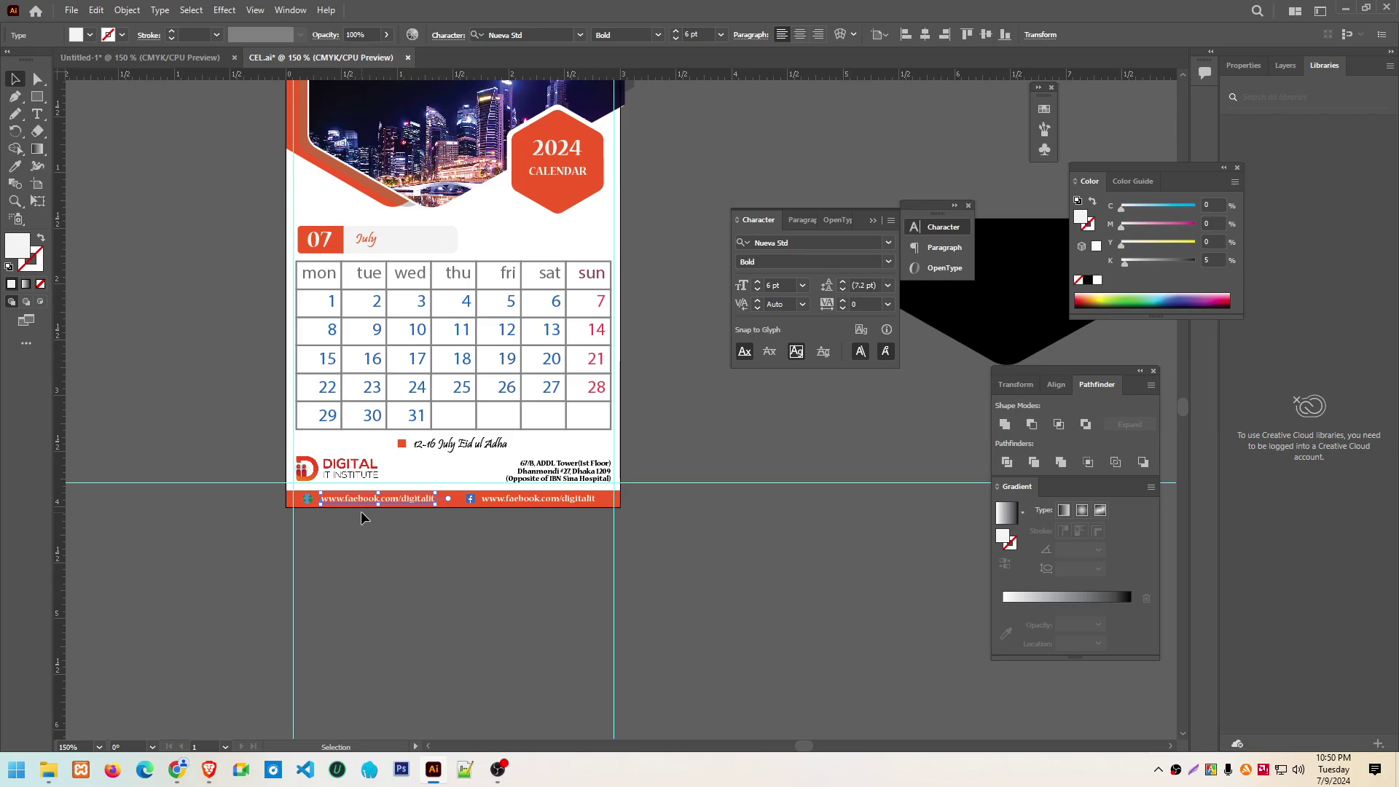
pyautogui.click(540, 500)
pyautogui.click(472, 500)
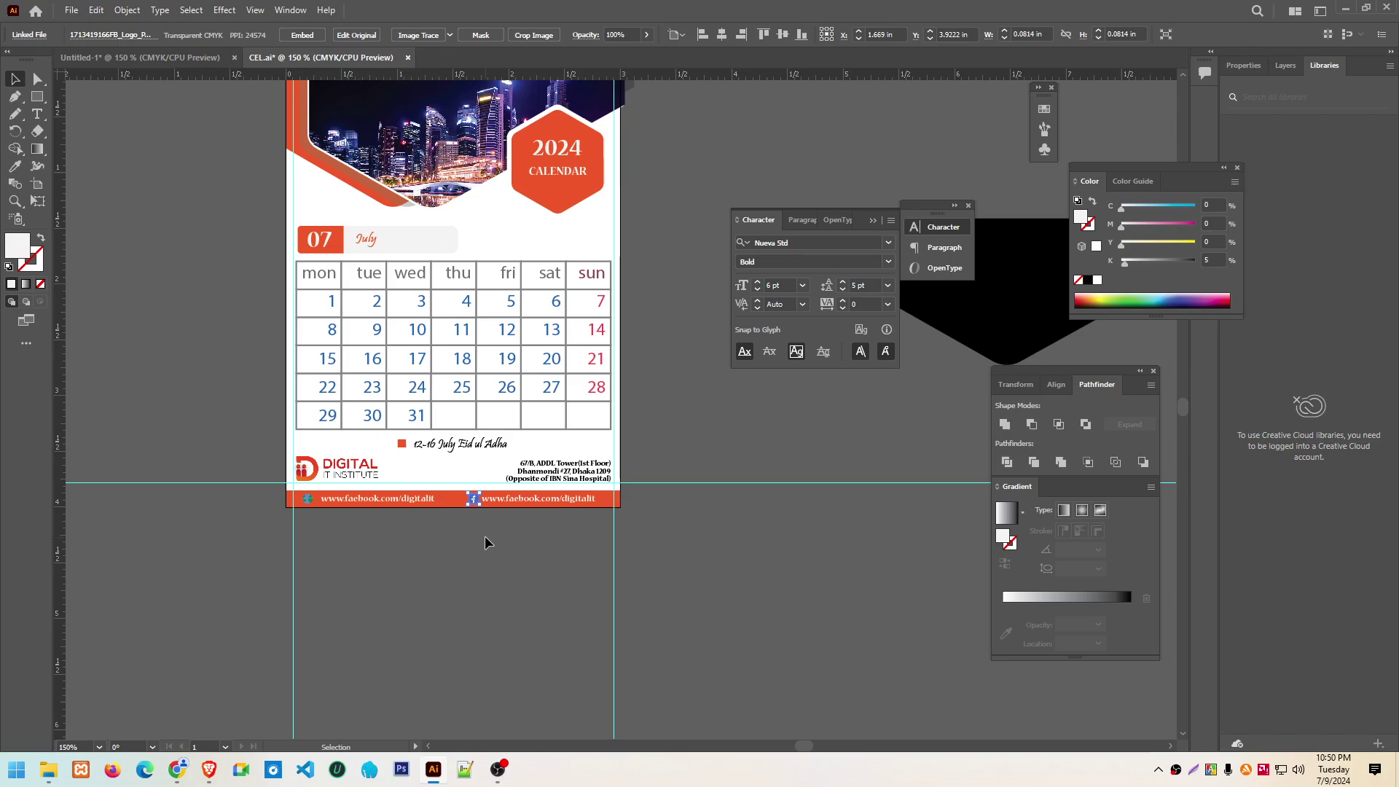
pyautogui.moveTo(346, 504); pyautogui.dragTo(343, 502)
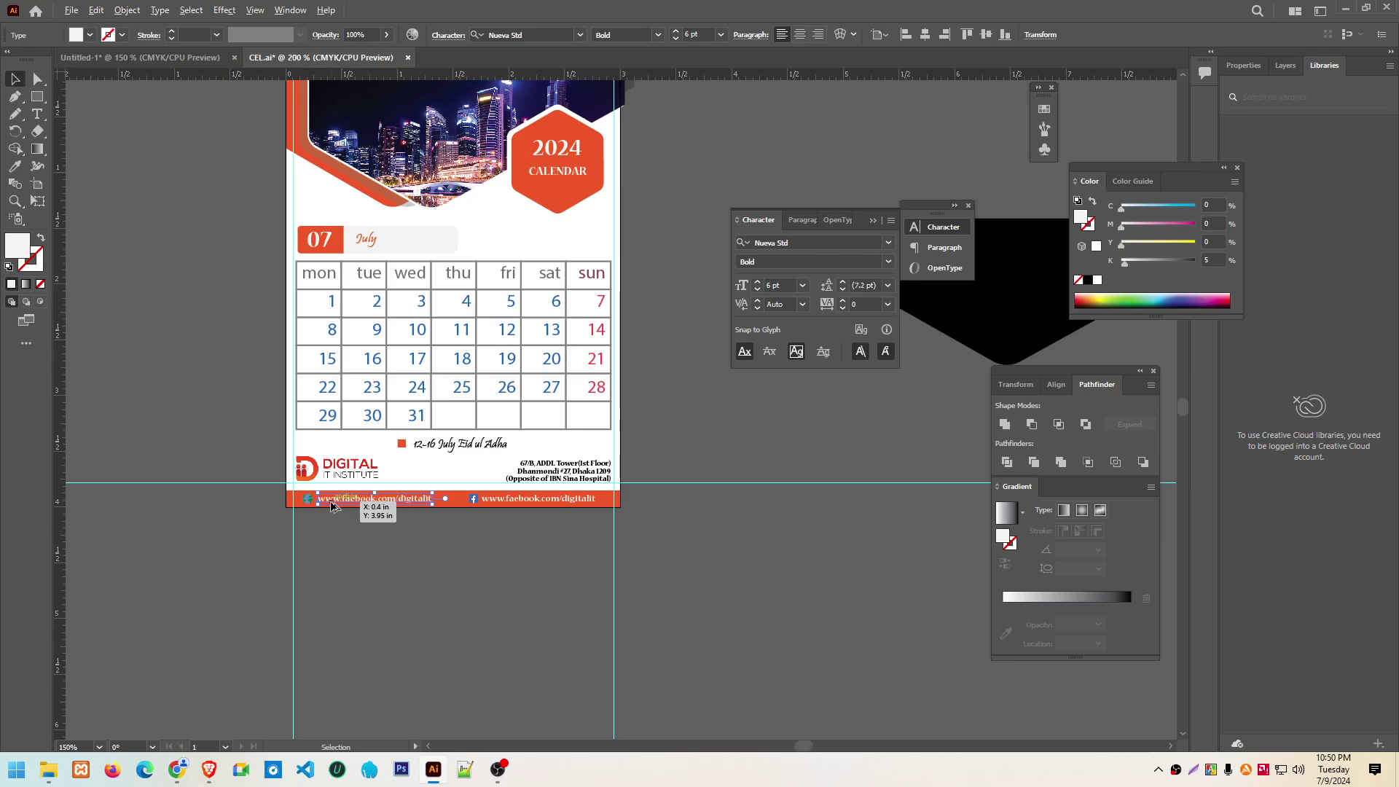
pyautogui.scroll(5, 342, 501)
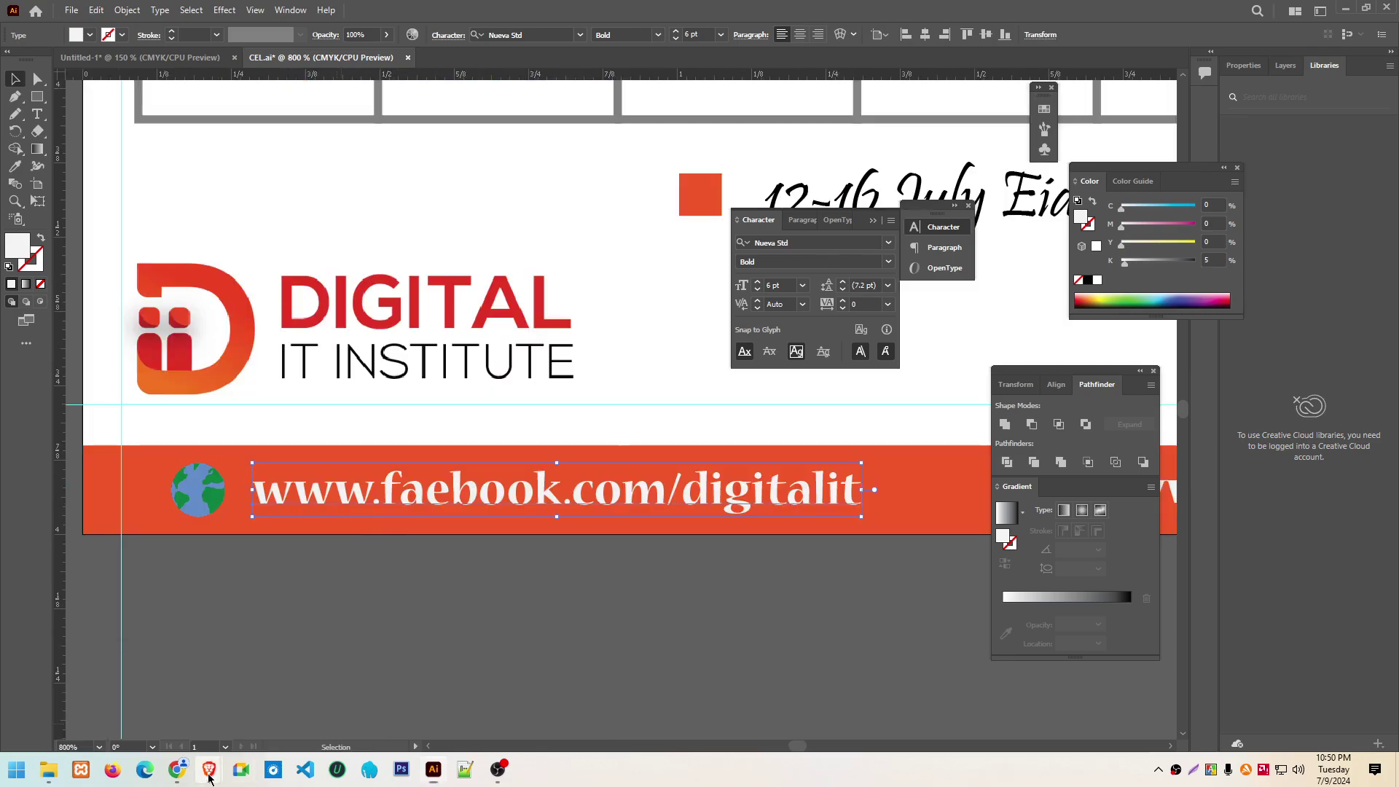
# Paste the institute website URL over the left footer address
pyautogui.moveTo(208, 770)
pyautogui.click(157, 736)
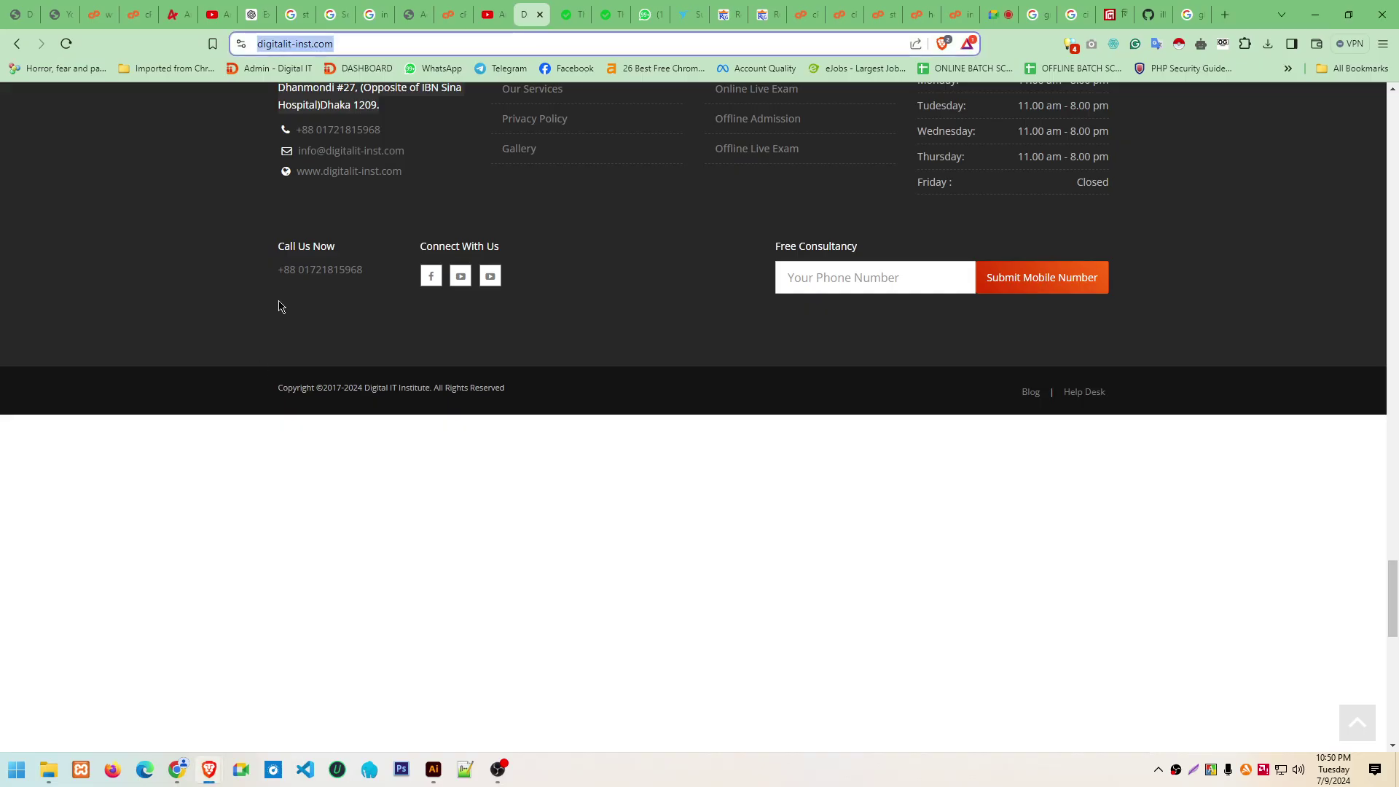
pyautogui.click(1316, 15)
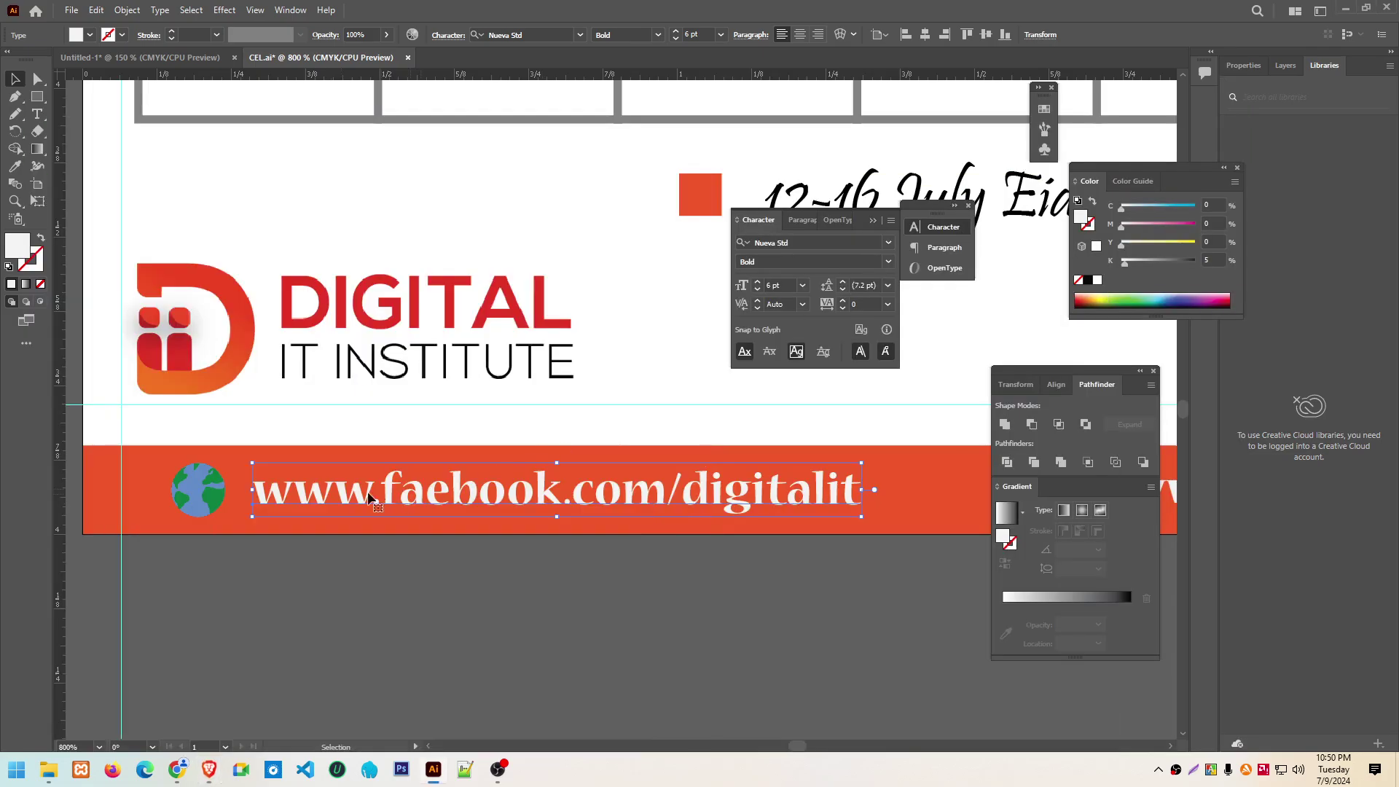
pyautogui.click(37, 114)
pyautogui.click(256, 490)
pyautogui.moveTo(256, 491)
pyautogui.mouseDown()
pyautogui.moveTo(807, 496)
pyautogui.moveTo(901, 524)
pyautogui.mouseUp()
pyautogui.write('https://digitalit-inst.com/')
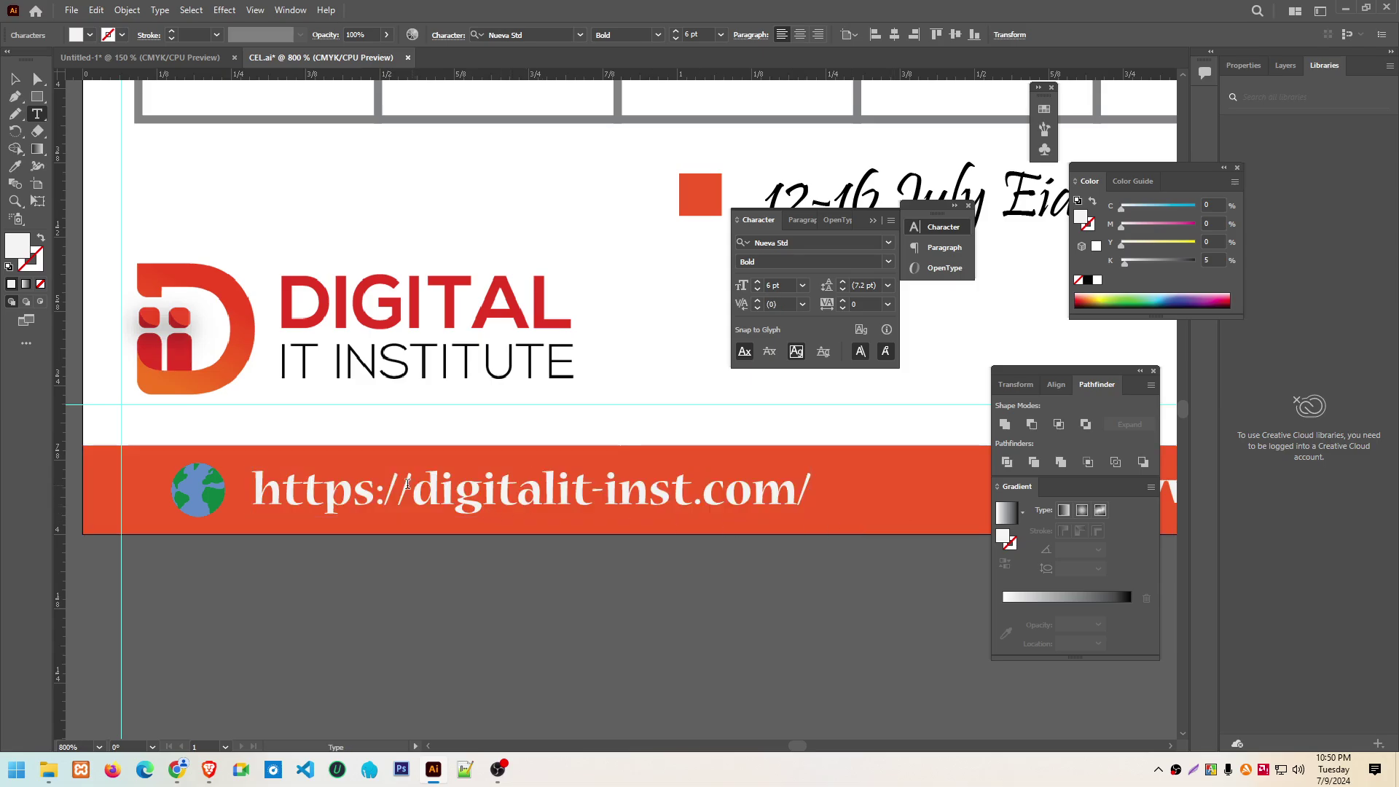
pyautogui.moveTo(408, 483); pyautogui.dragTo(236, 499)
pyautogui.write('www')
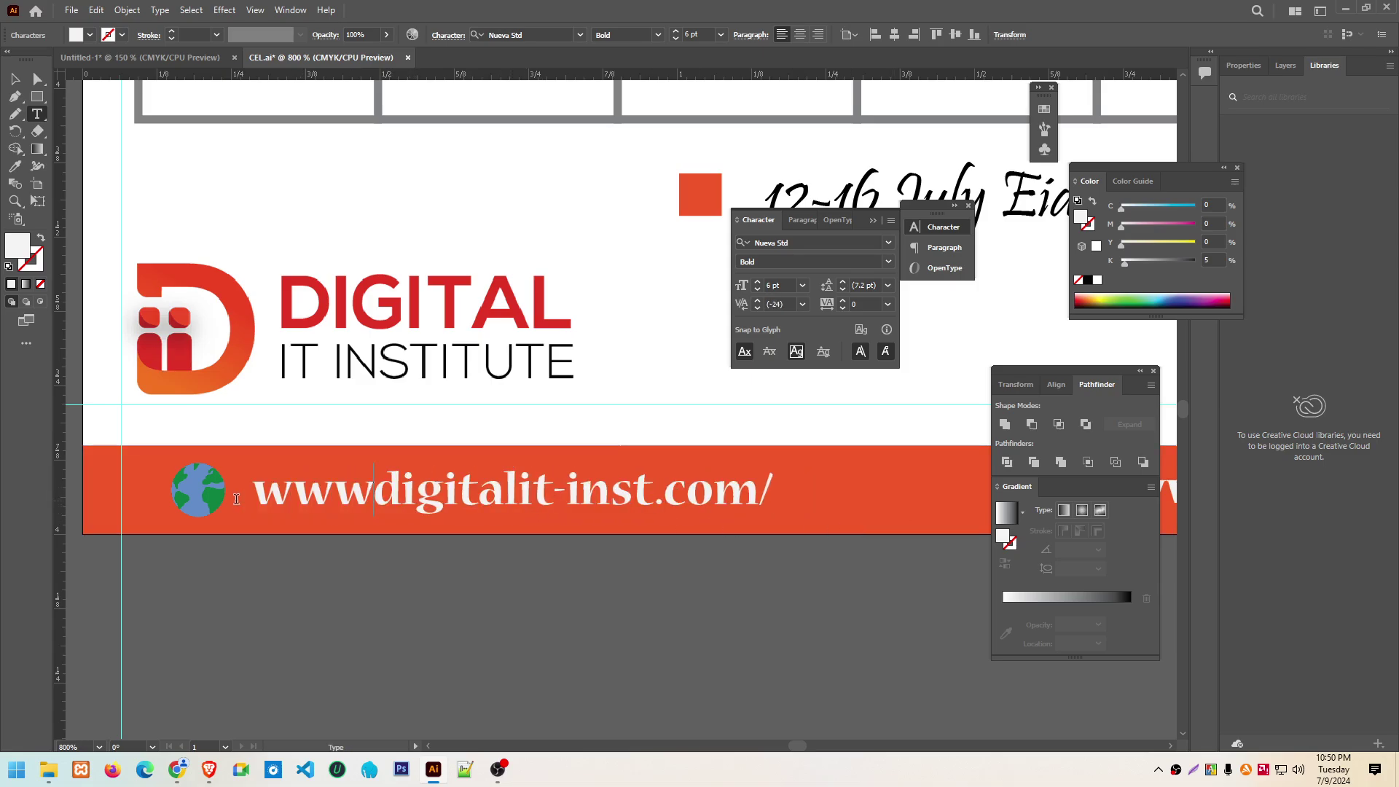
pyautogui.write('.')
pyautogui.press('End')
pyautogui.press('BackSpace')
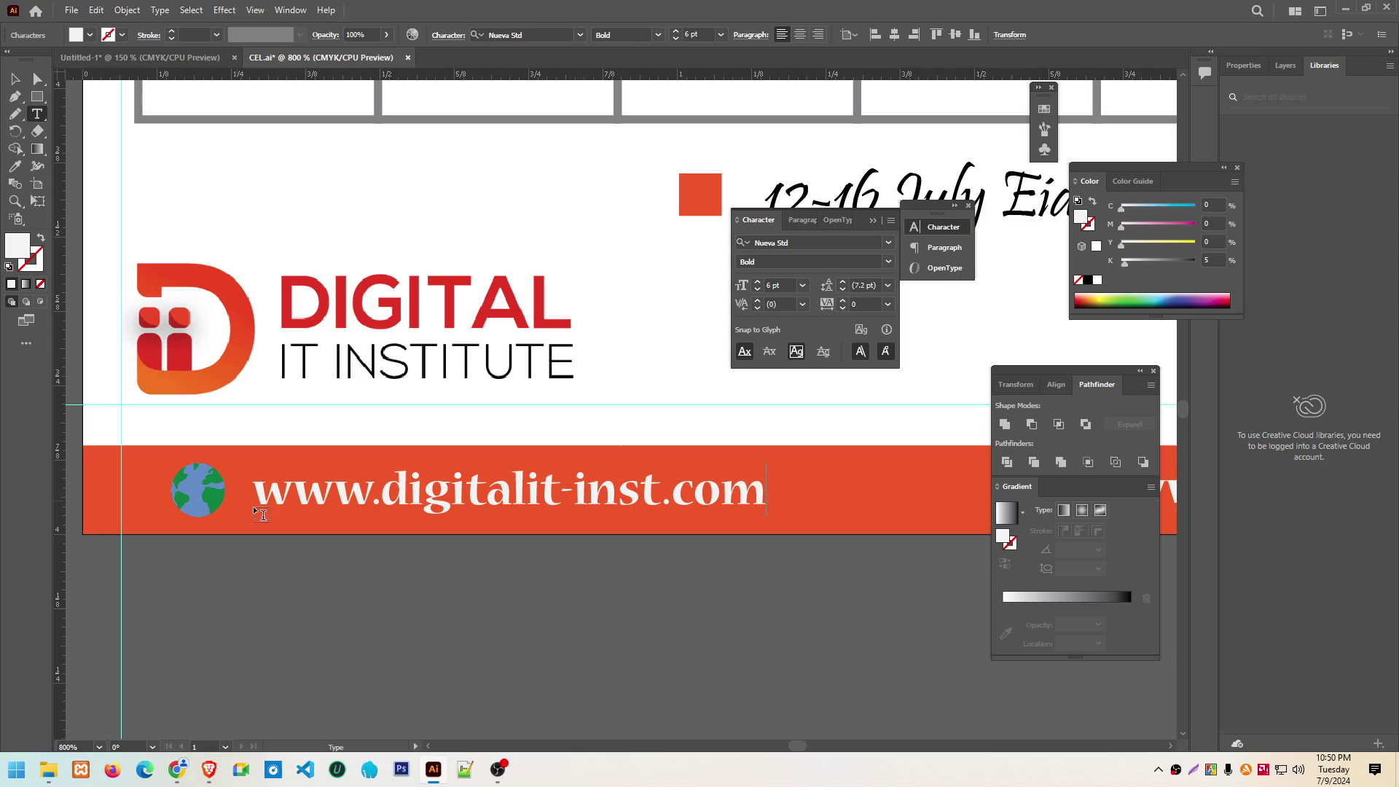
pyautogui.scroll(-2, 306, 575)
pyautogui.scroll(-2, 475, 585)
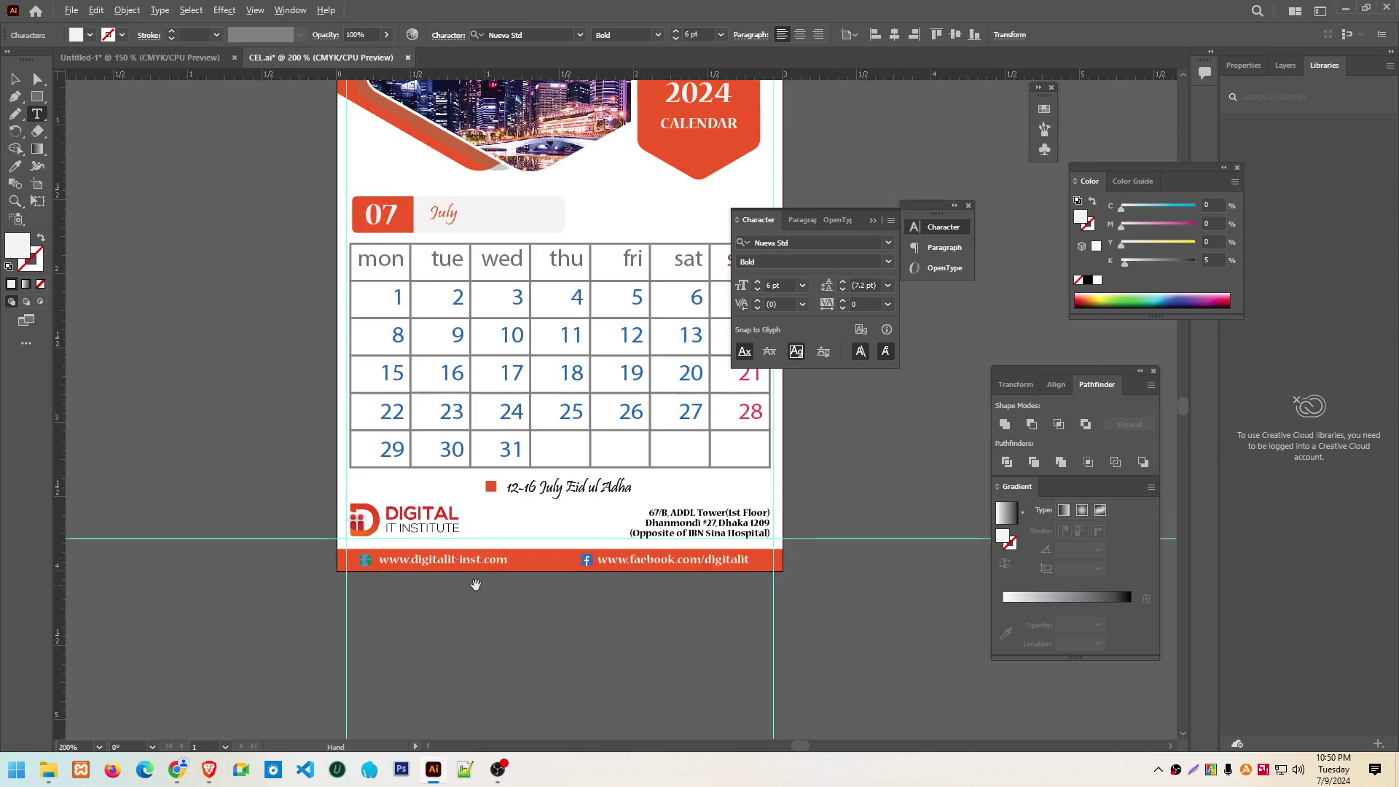
pyautogui.scroll(-2, 496, 576)
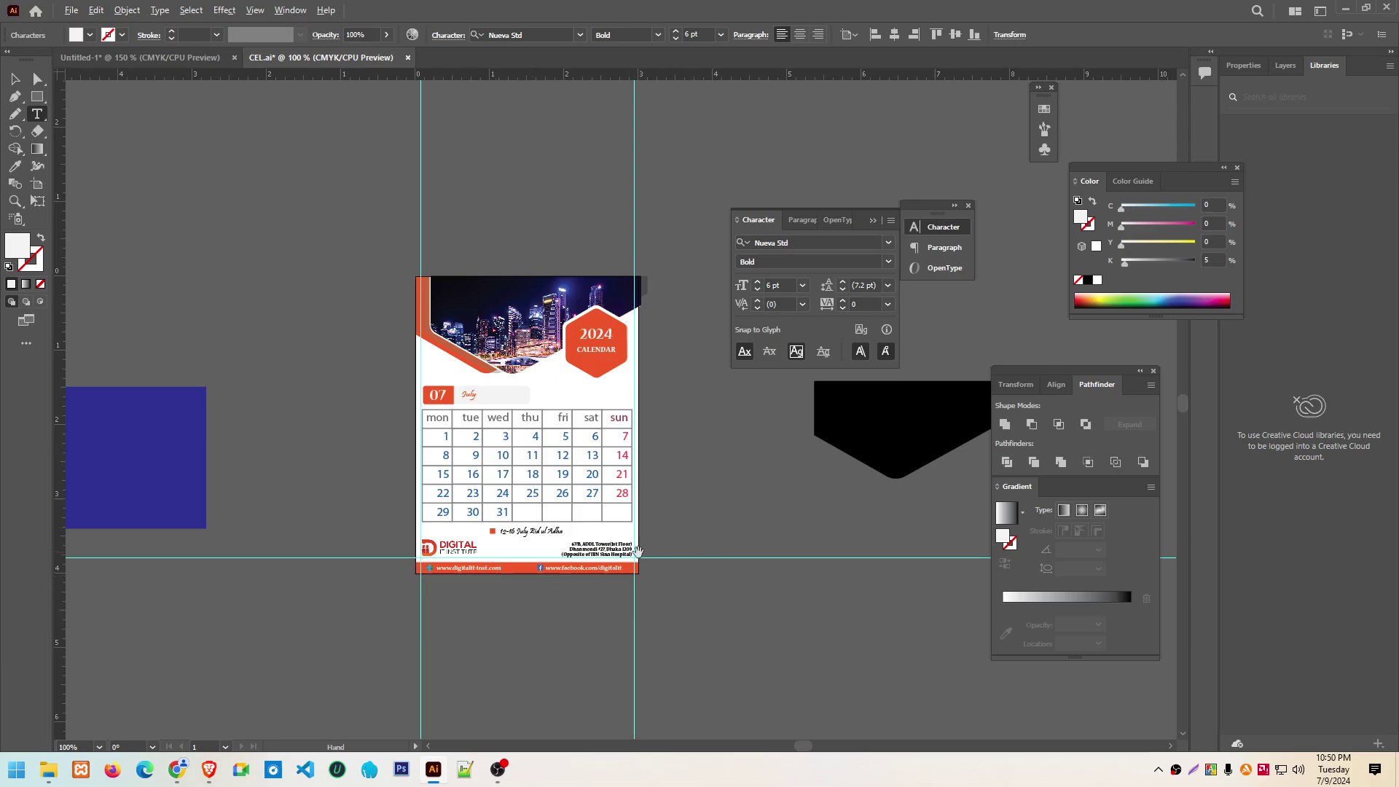
pyautogui.scroll(1, 639, 552)
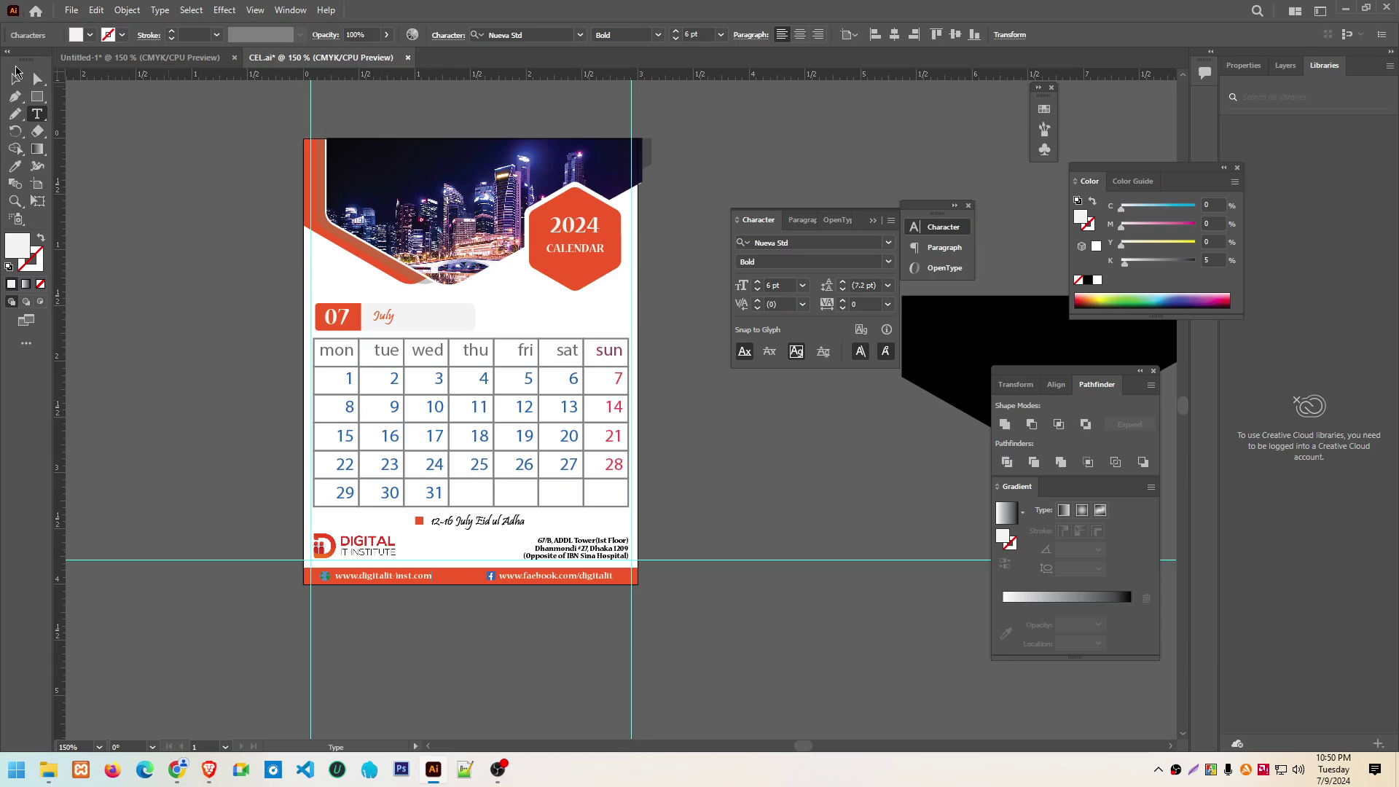
pyautogui.press('Escape')
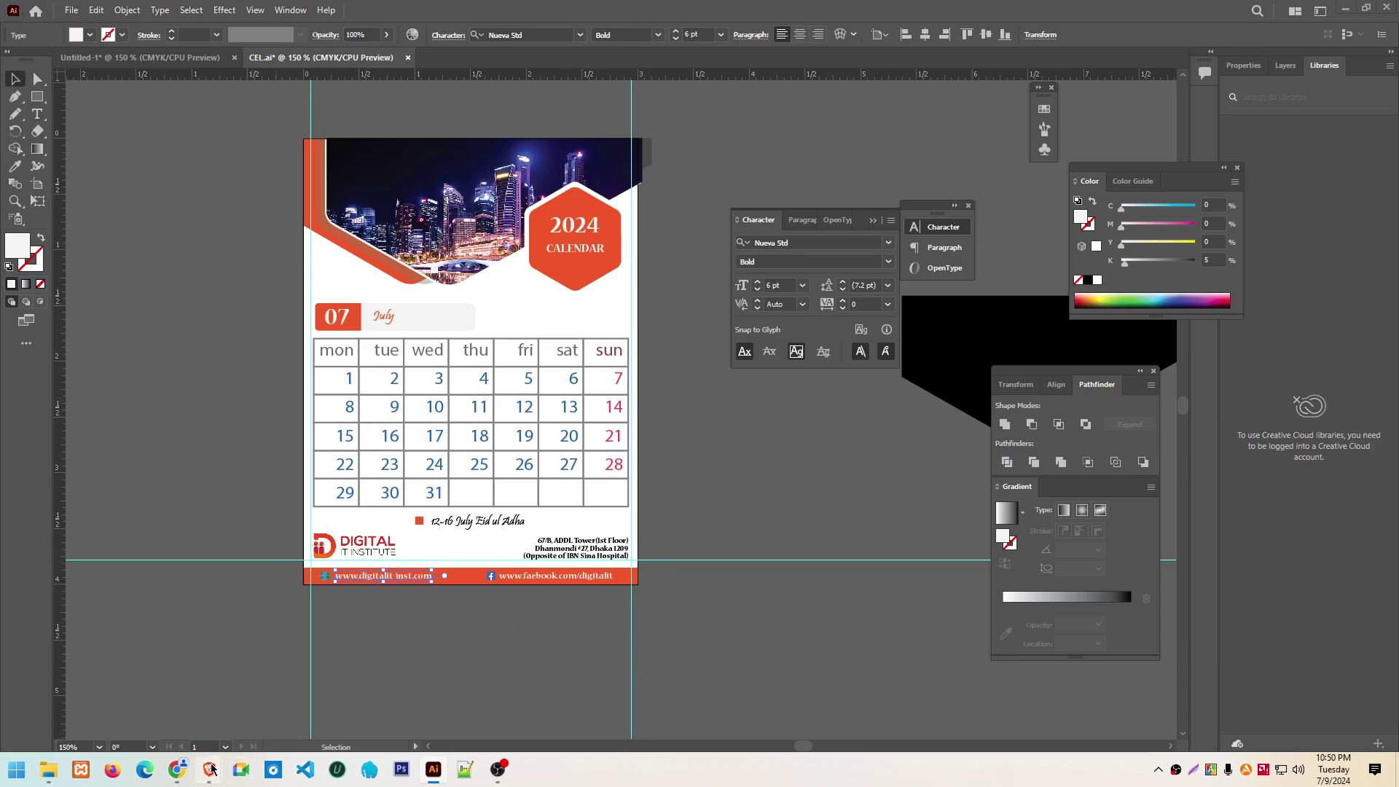
# Open the Google Meet host controls in Brave, then switch back to Illustrator
pyautogui.moveTo(209, 769)
pyautogui.click(184, 714)
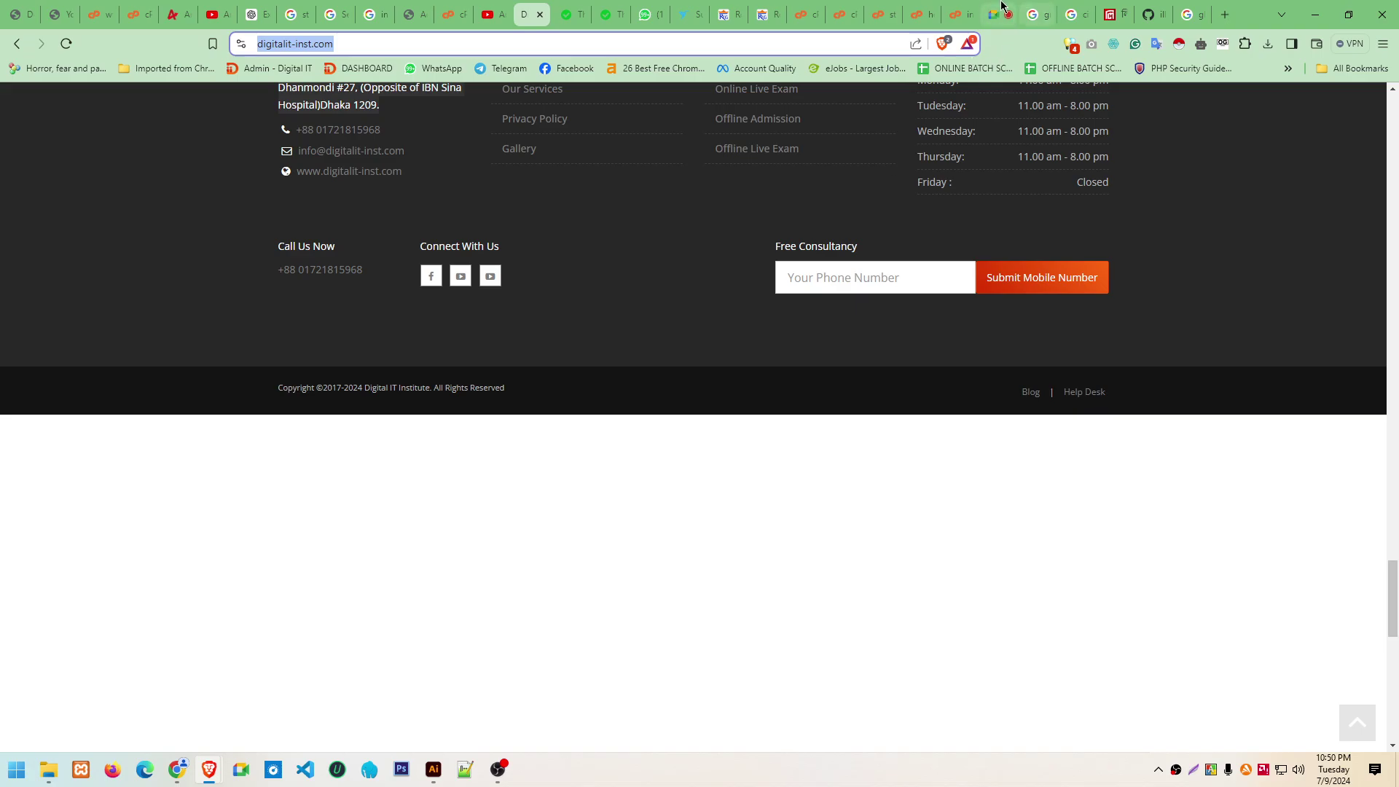
pyautogui.click(998, 14)
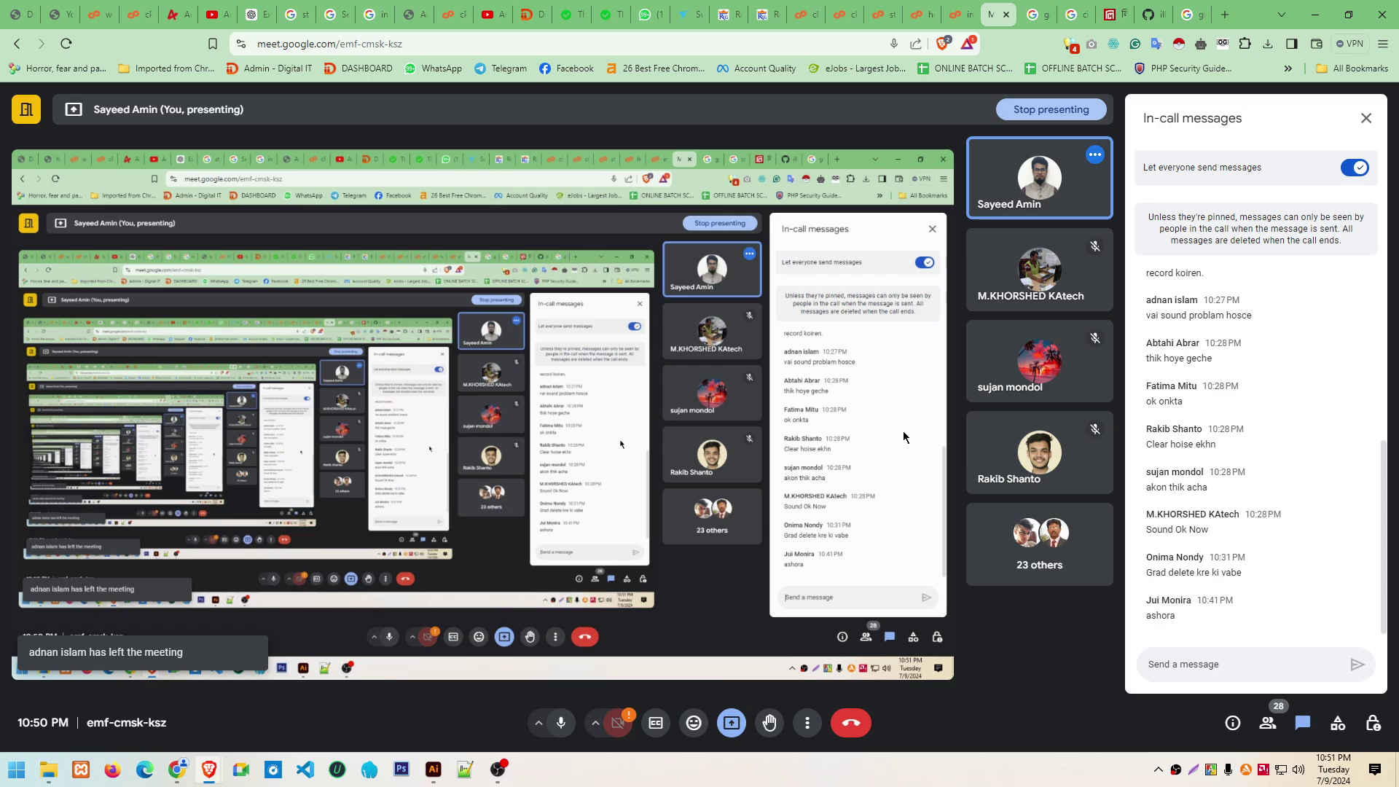
pyautogui.click(1374, 724)
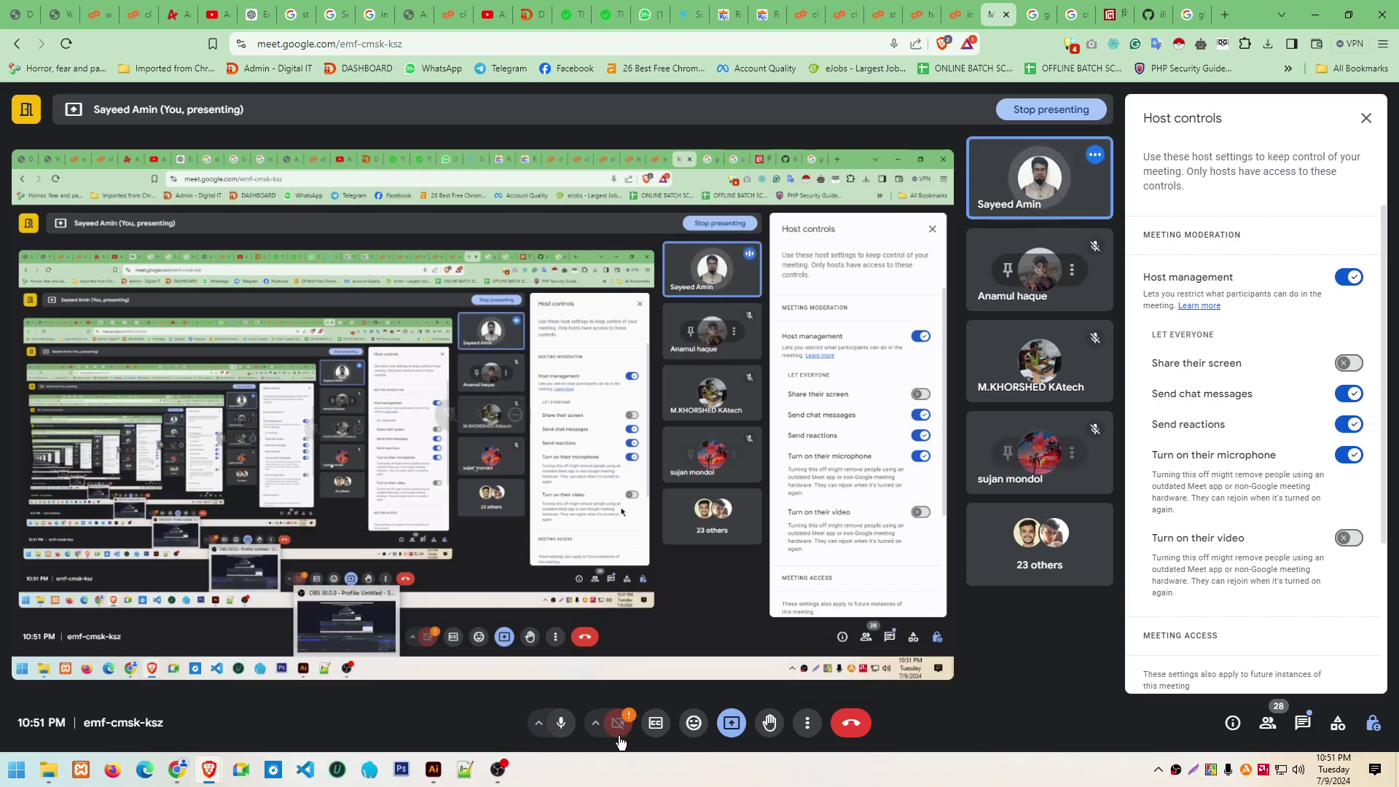
pyautogui.click(433, 770)
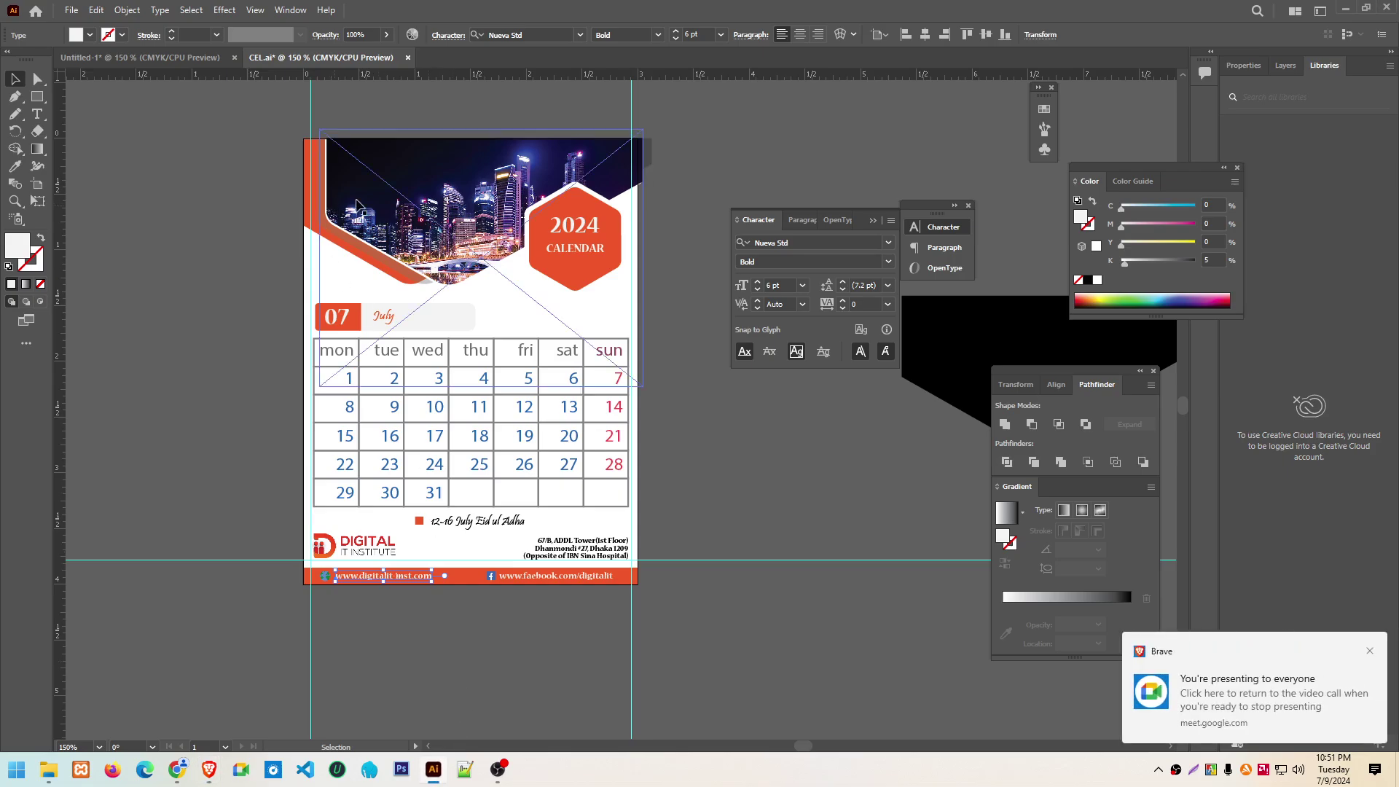
pyautogui.click(498, 172)
pyautogui.hotkey('ctrl', 'n')
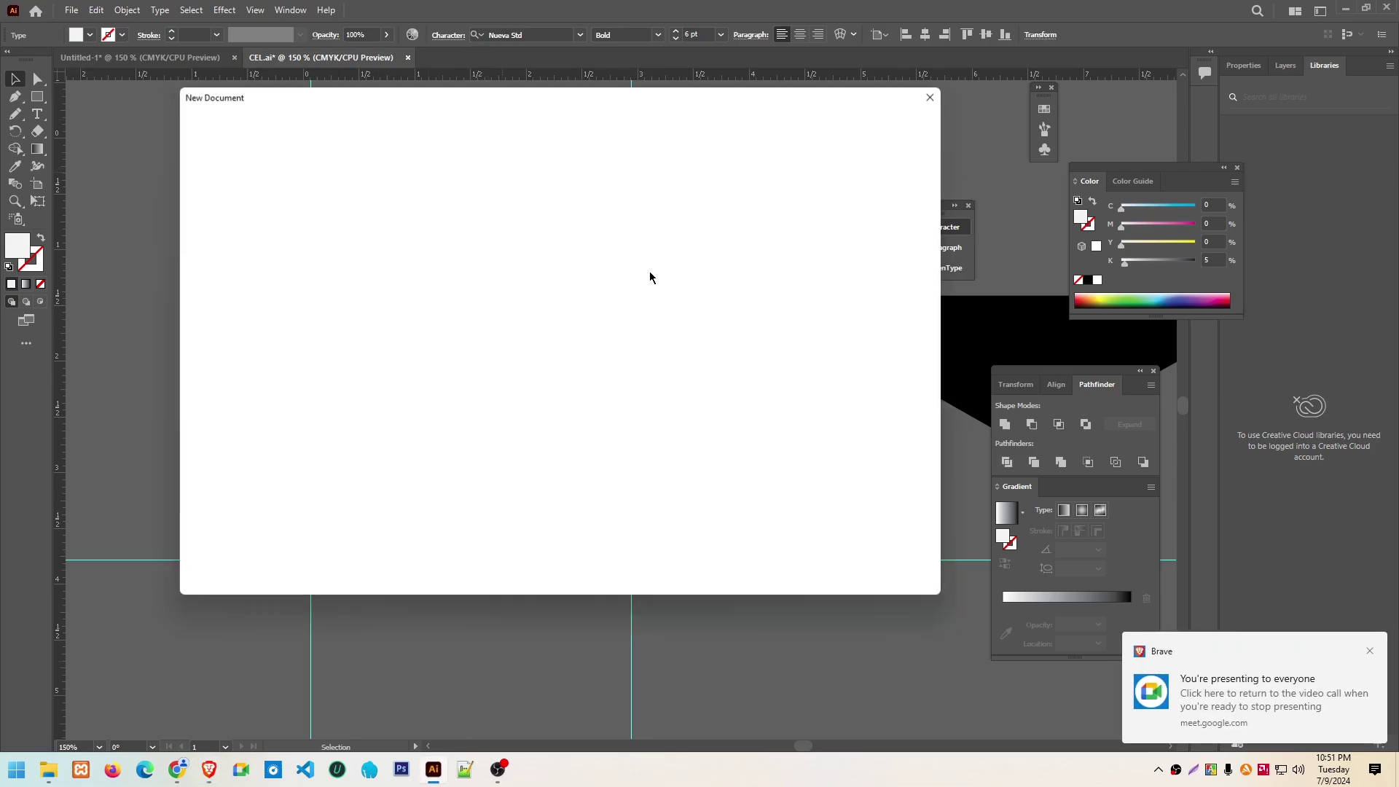
pyautogui.click(946, 90)
pyautogui.moveTo(209, 770)
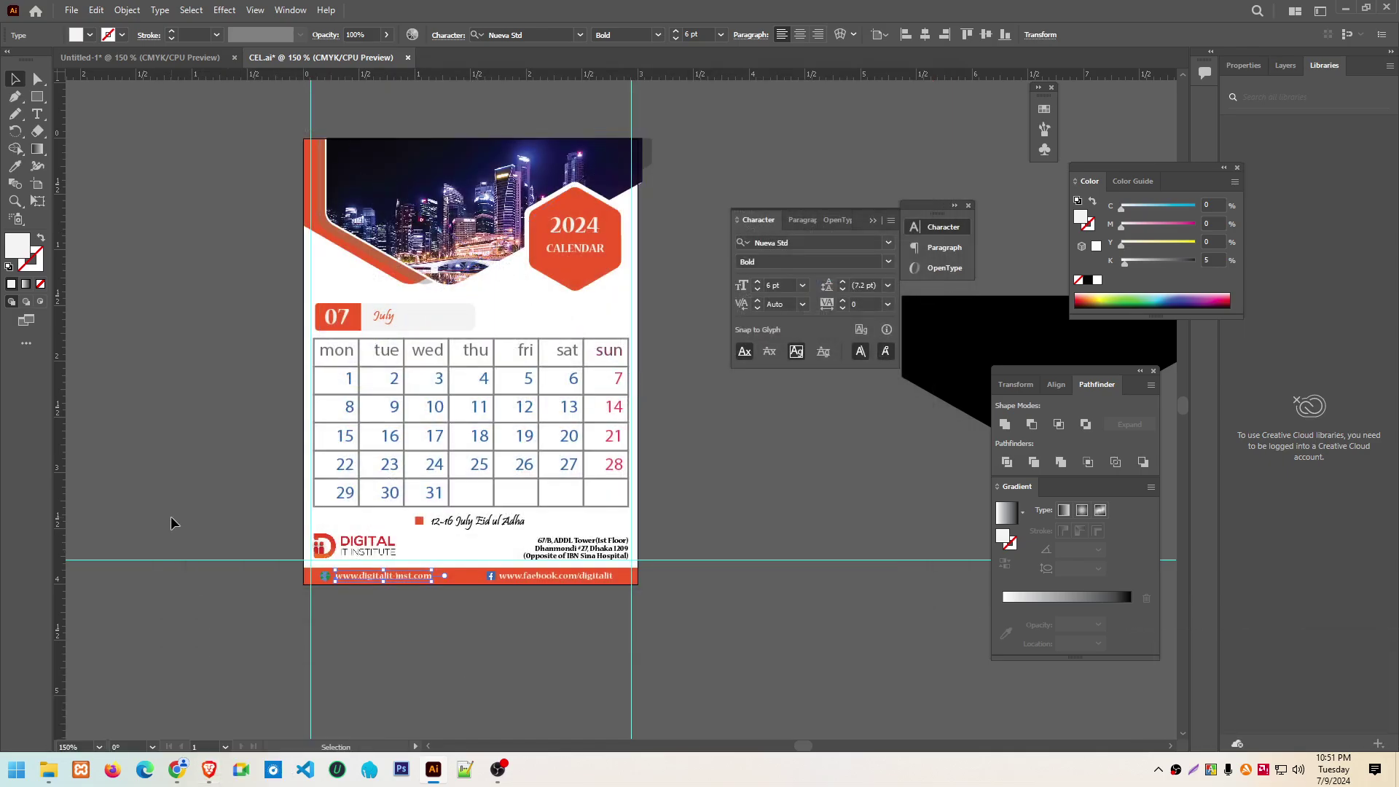
pyautogui.click(71, 10)
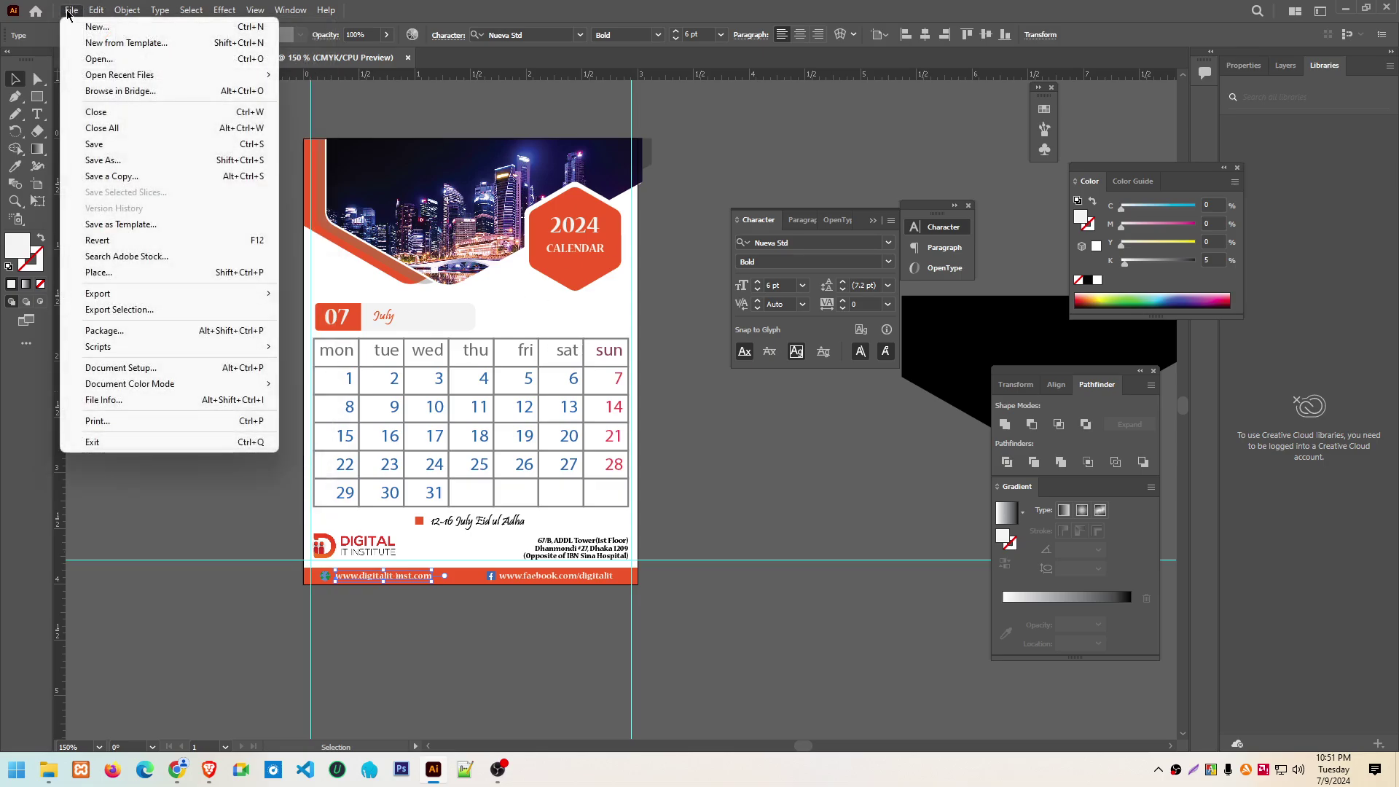
pyautogui.moveTo(98, 347)
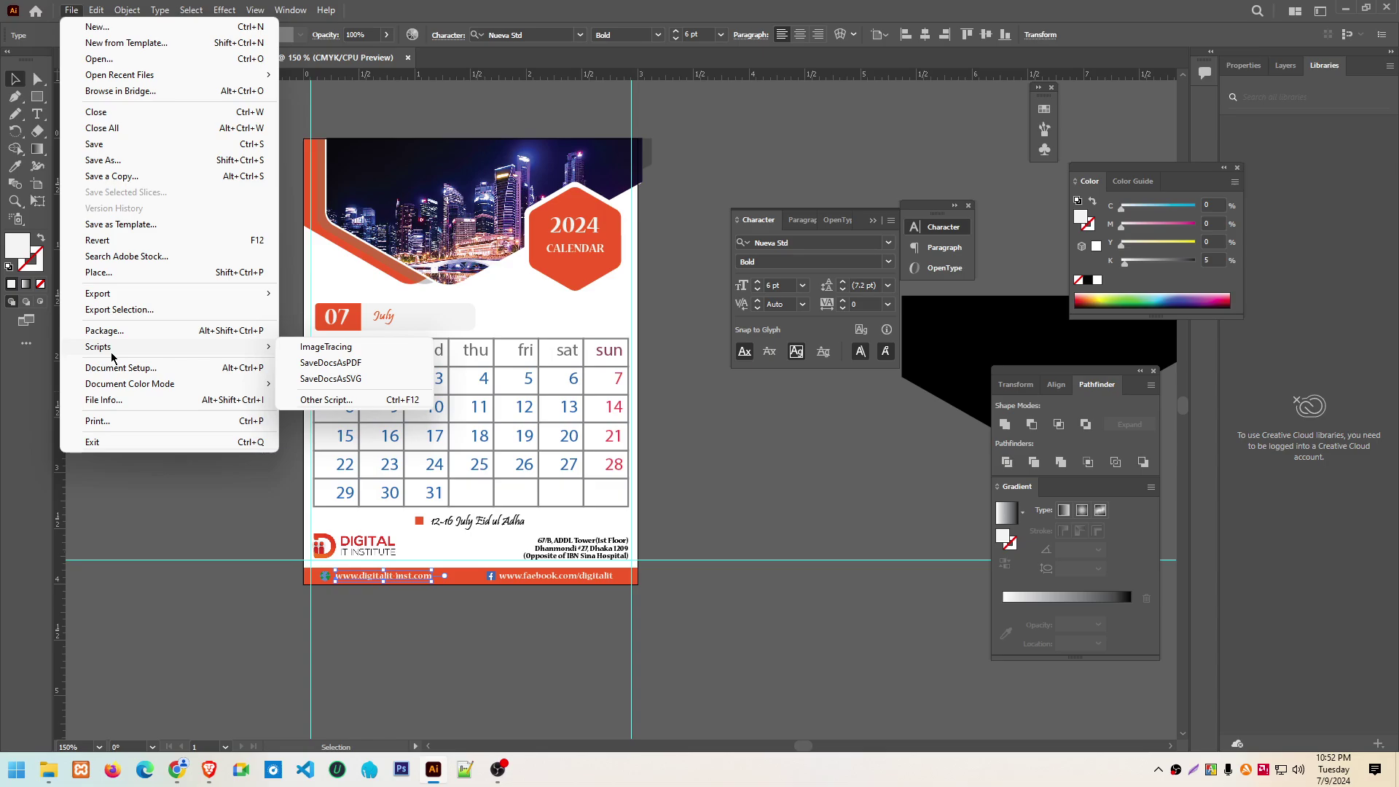
# In a new browser tab, search for 'calendar premaker' and skim the results
pyautogui.click(209, 769)
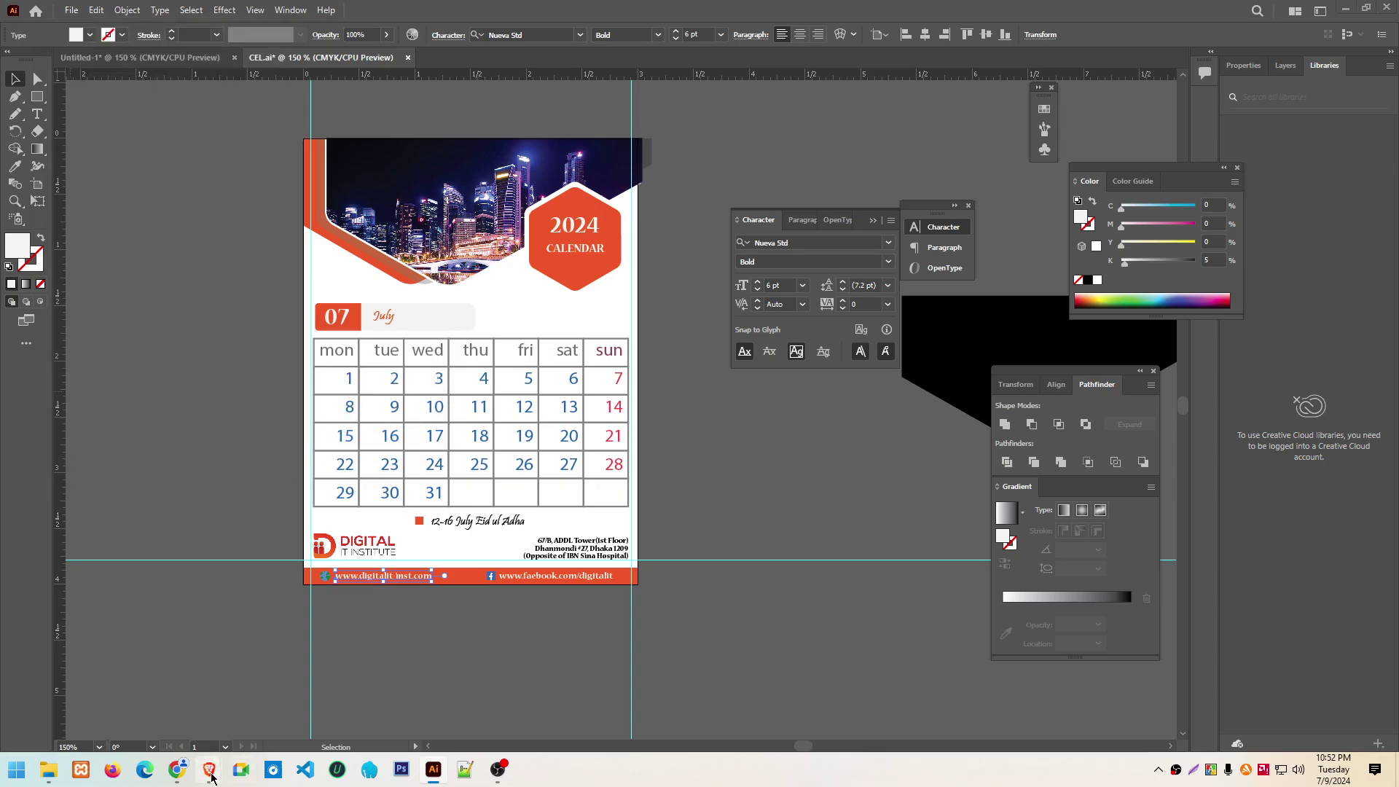
pyautogui.click(124, 621)
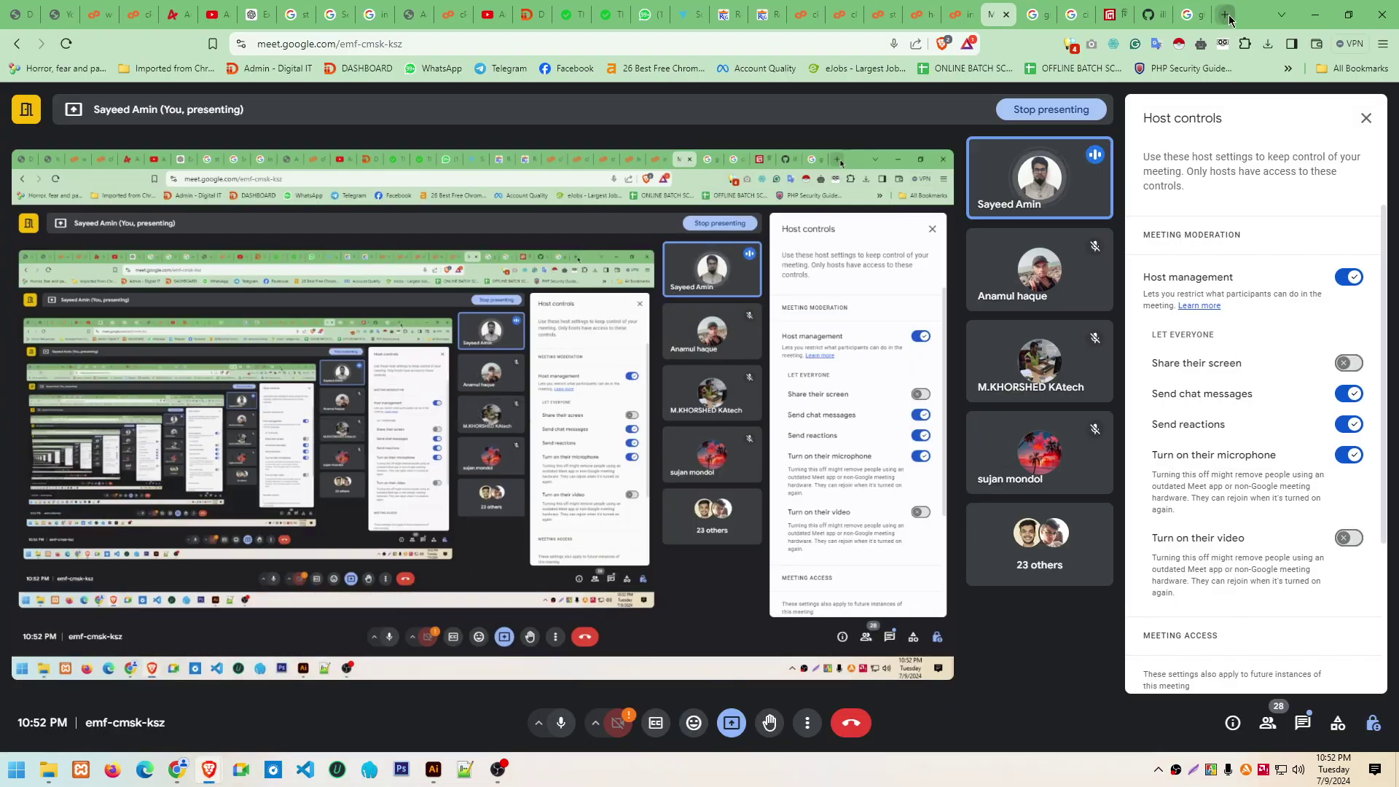
pyautogui.click(1225, 14)
pyautogui.write('c')
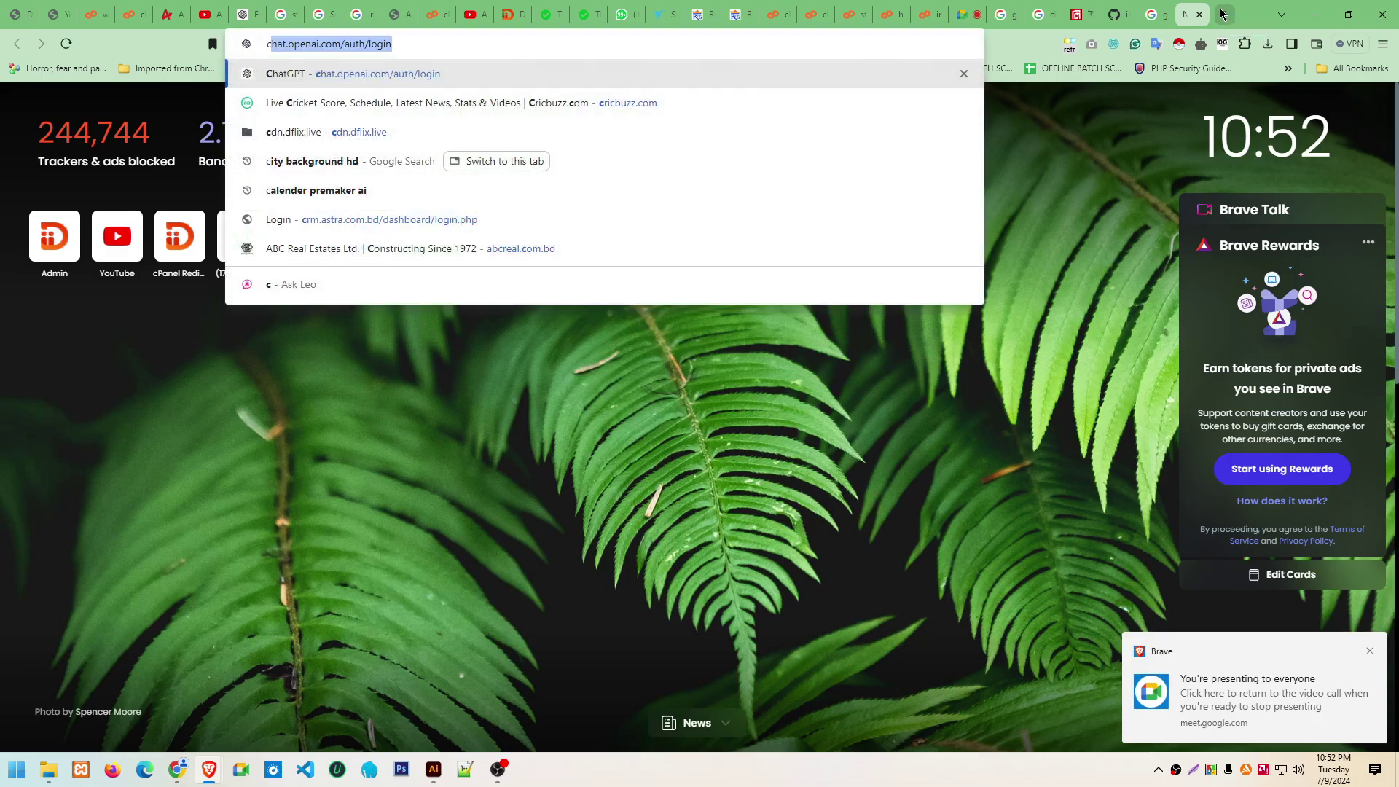
pyautogui.write('eleande')
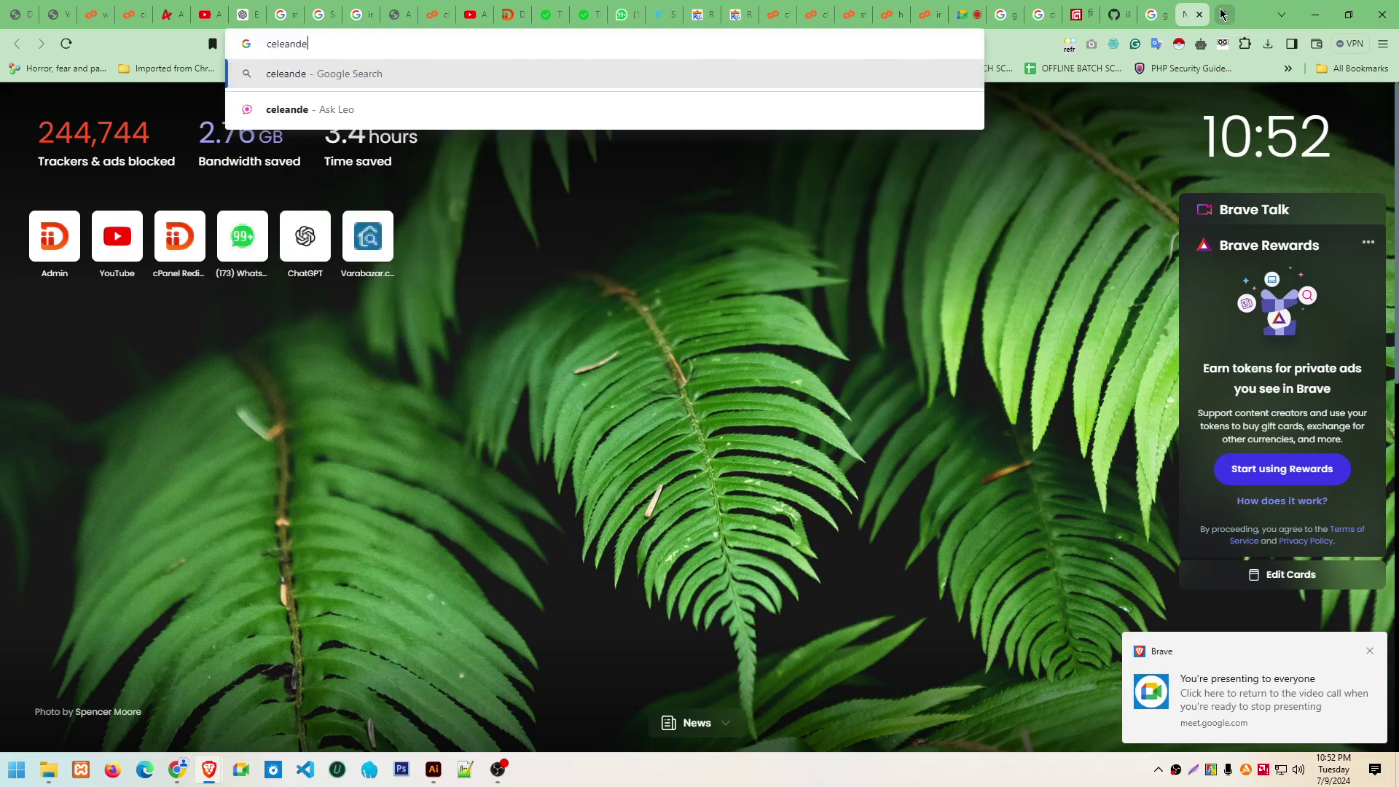
pyautogui.write('r prem')
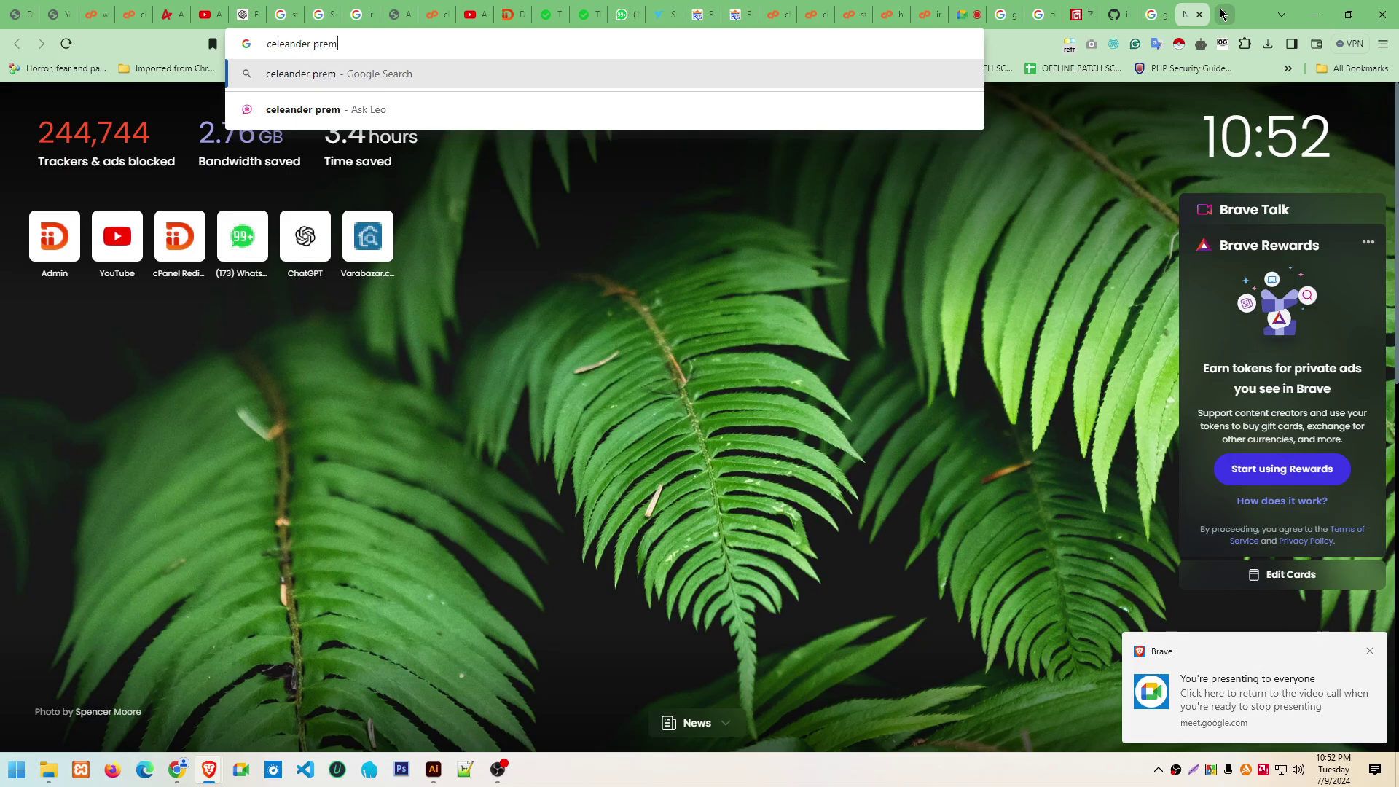
pyautogui.write('akler')
pyautogui.press('Return')
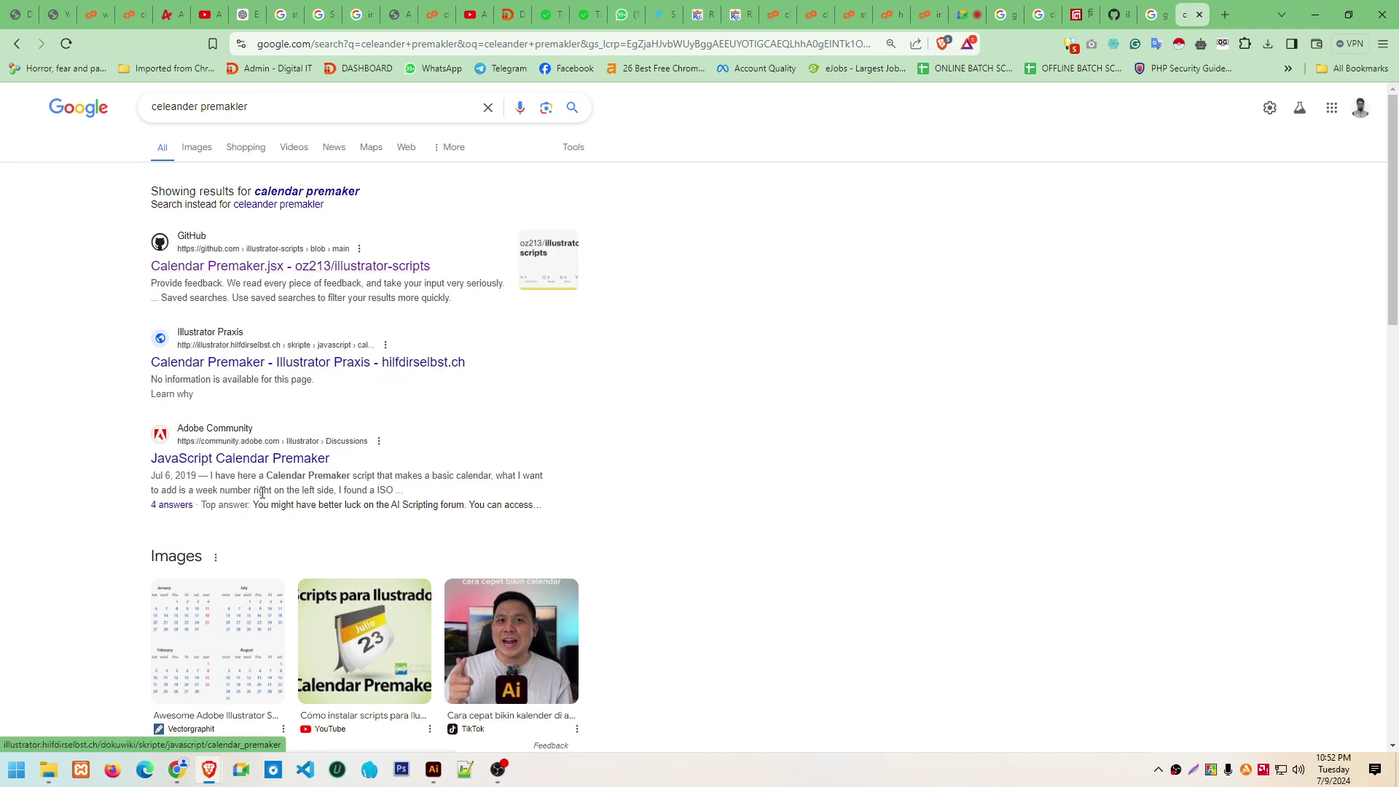
pyautogui.scroll(-5, 452, 486)
pyautogui.scroll(5, 452, 486)
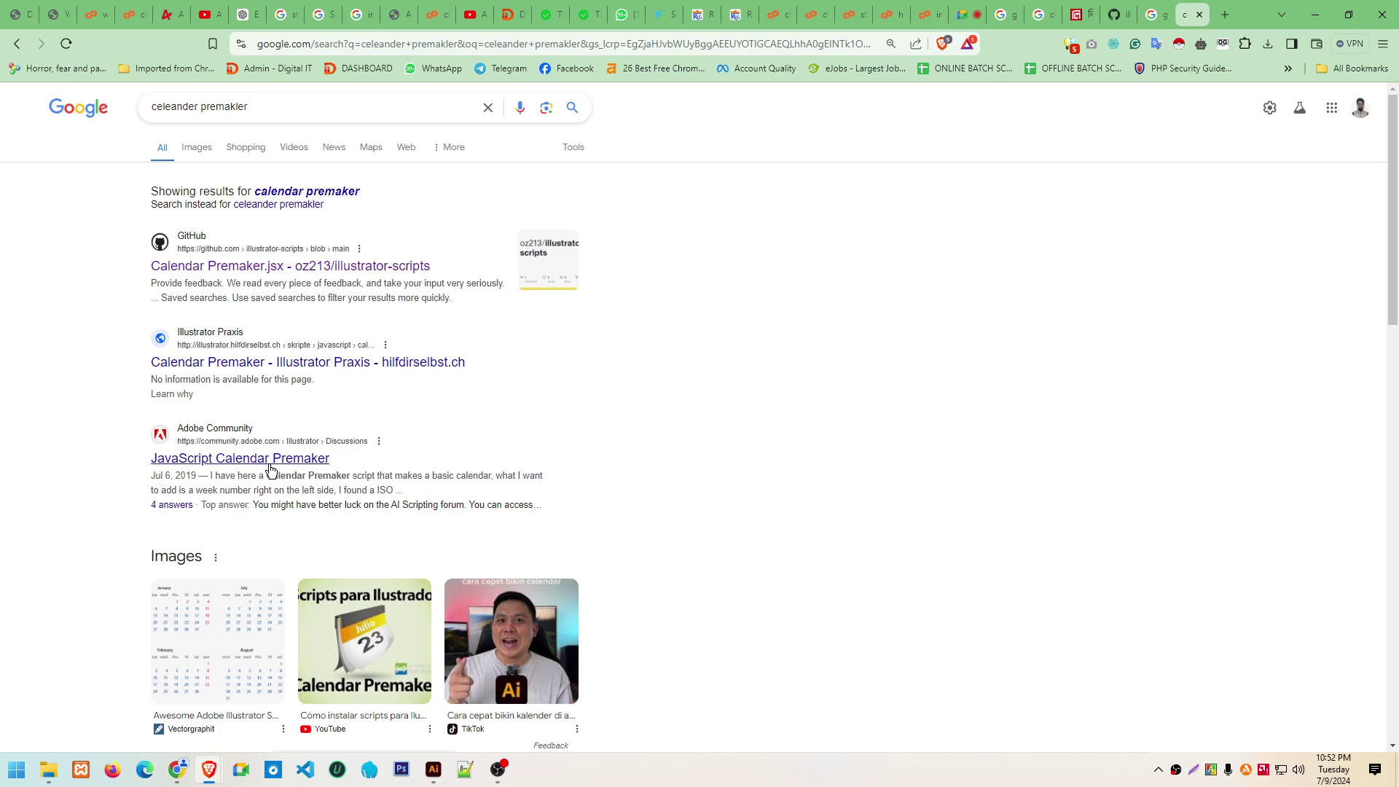
pyautogui.scroll(-2, 287, 455)
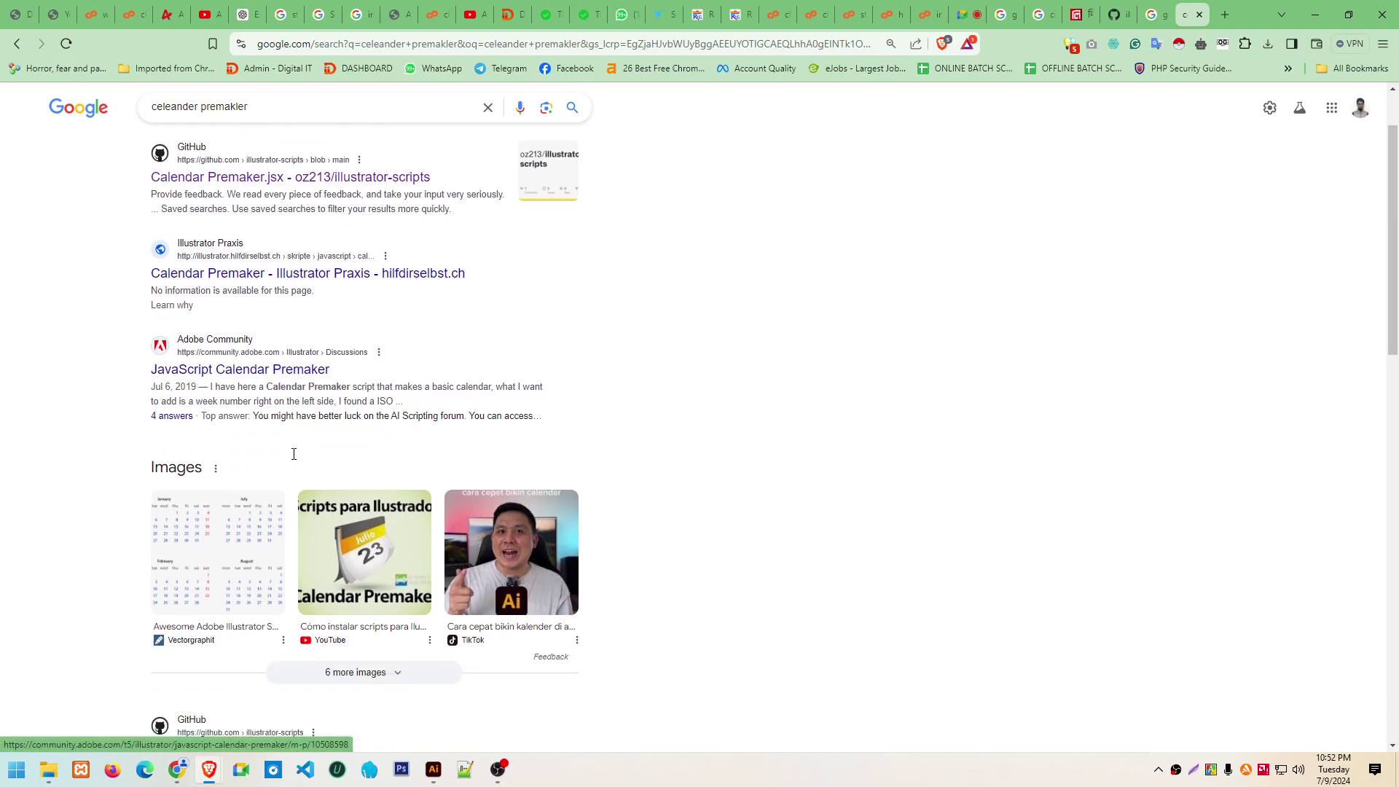
pyautogui.scroll(2, 288, 456)
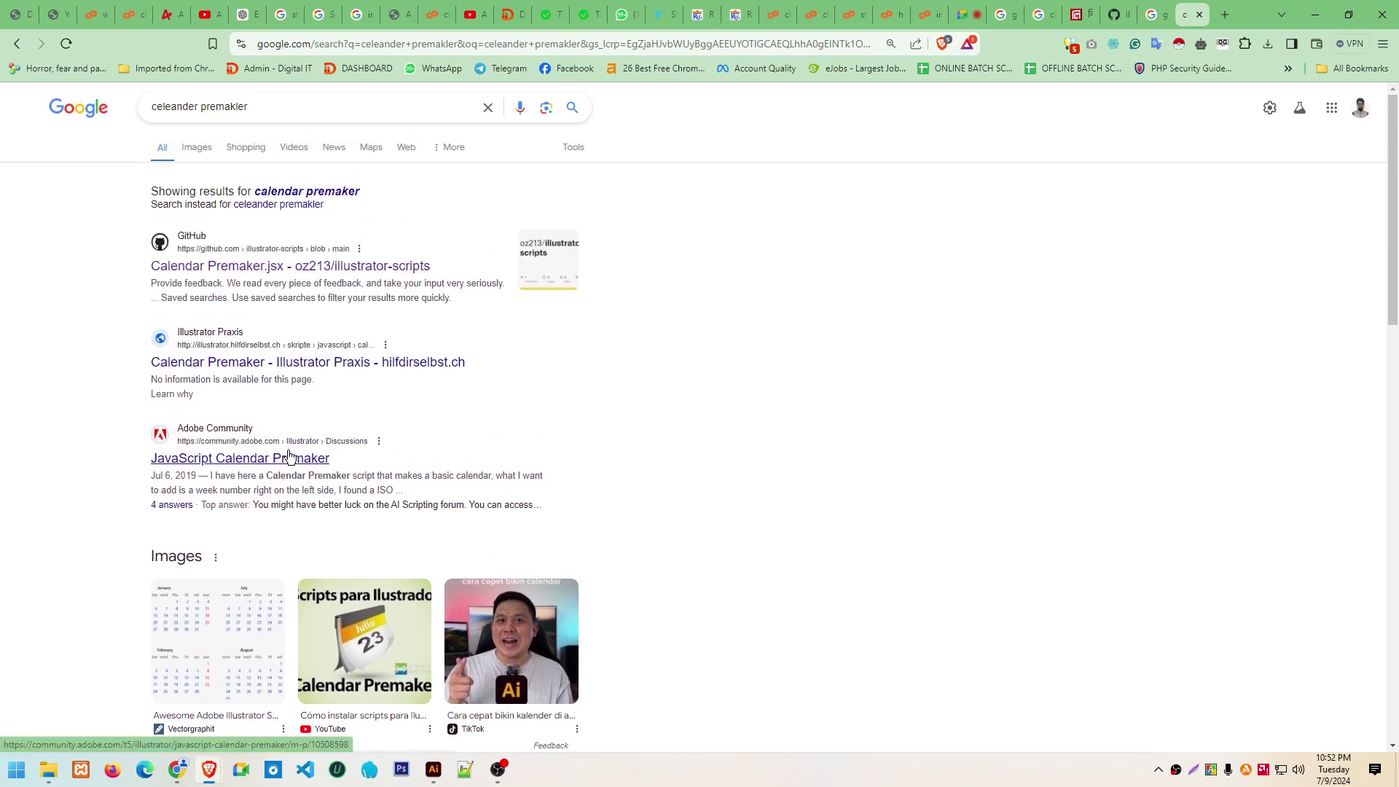
# Open the GitHub Calendar Premaker.jsx page, download the raw script, and return to Illustrator
pyautogui.click(244, 271)
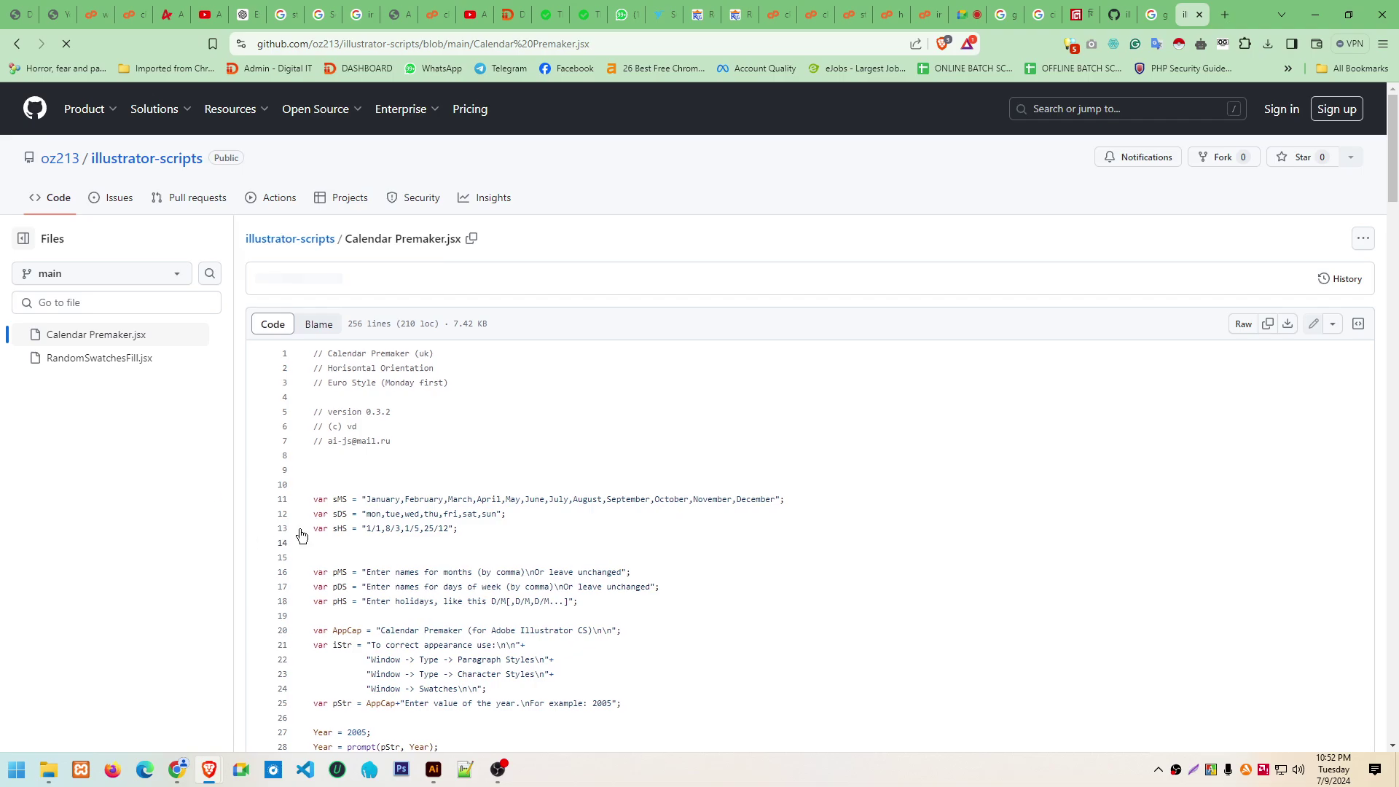
pyautogui.click(1288, 324)
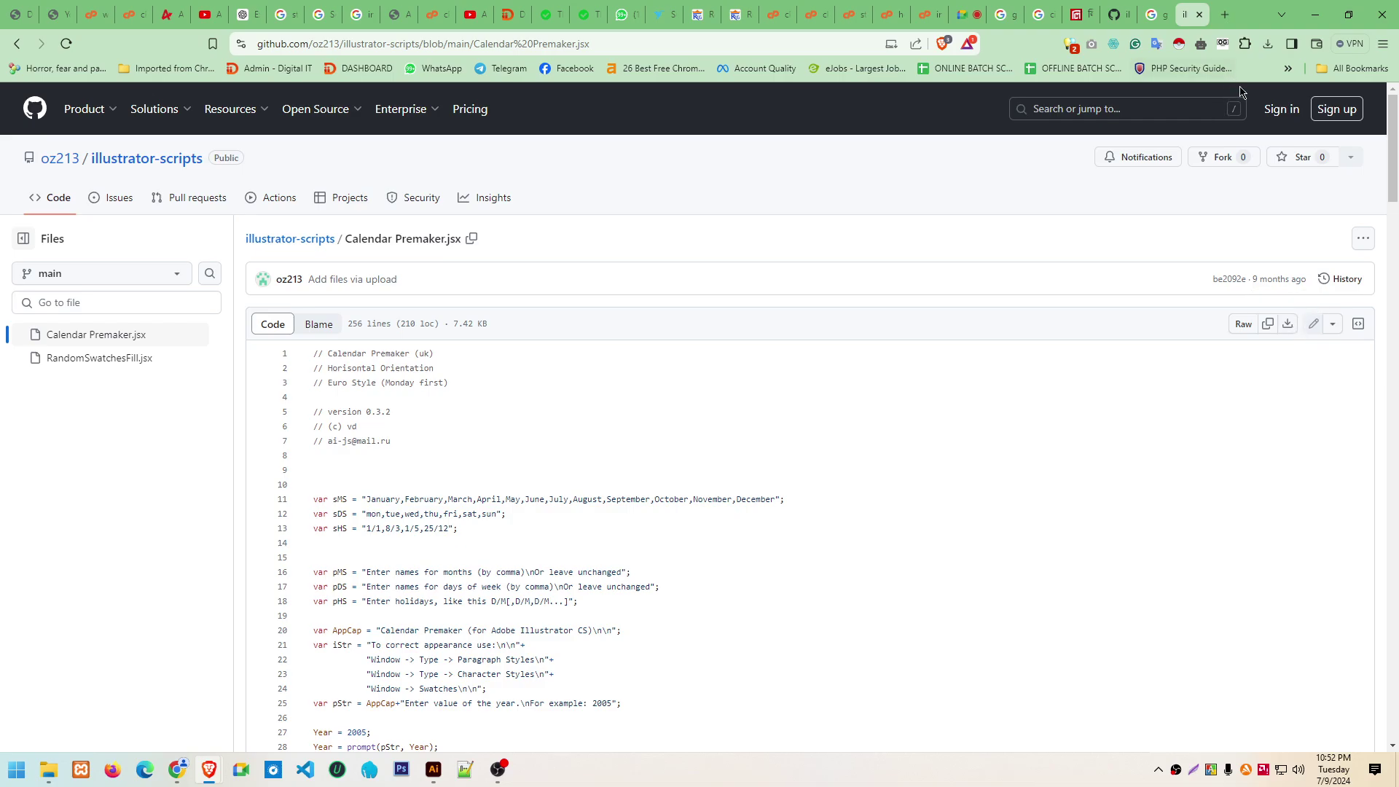
pyautogui.click(432, 777)
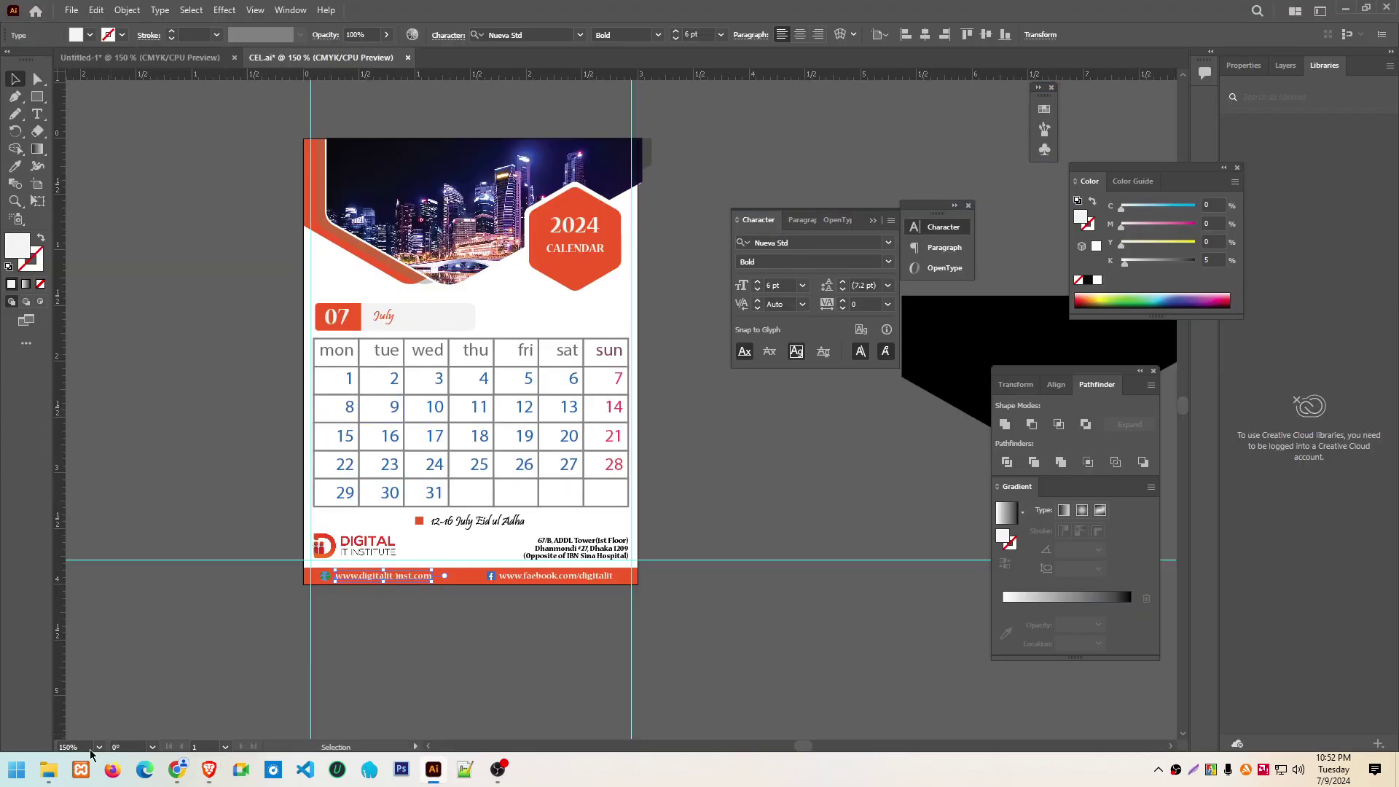
# Find Calendar Premaker.jsx in the GD CLASS ELIMENTS folder, then switch back to Illustrator
pyautogui.moveTo(48, 770)
pyautogui.click(199, 696)
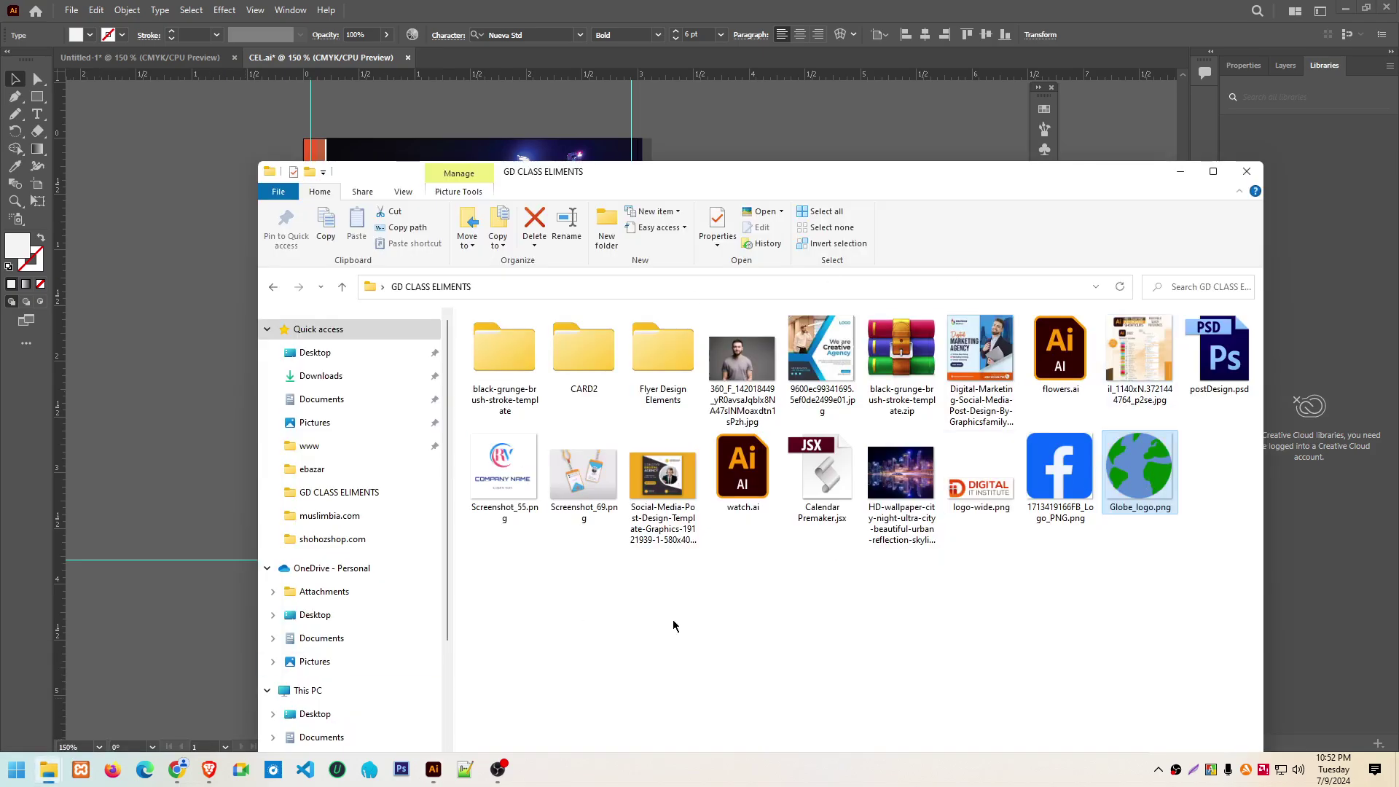
pyautogui.click(823, 477)
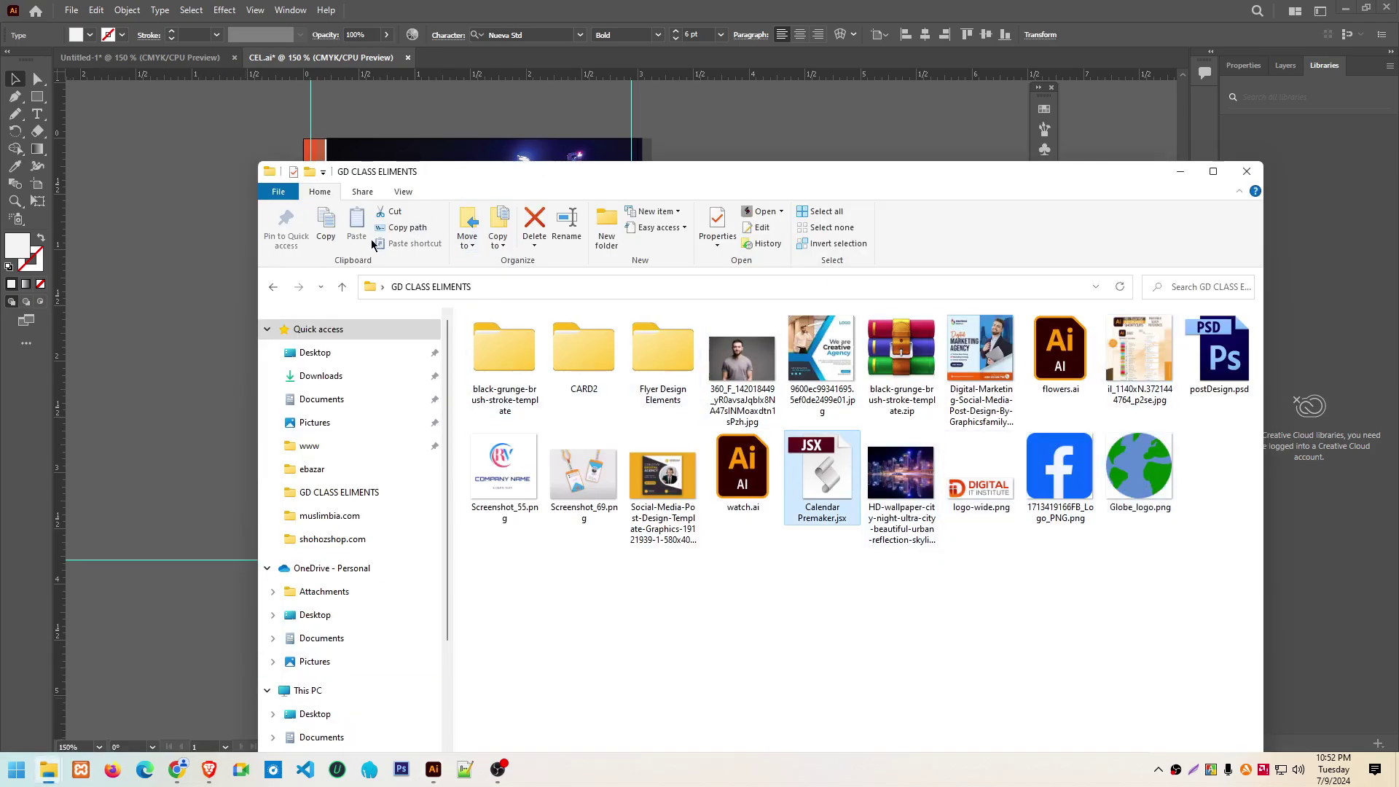
pyautogui.click(435, 770)
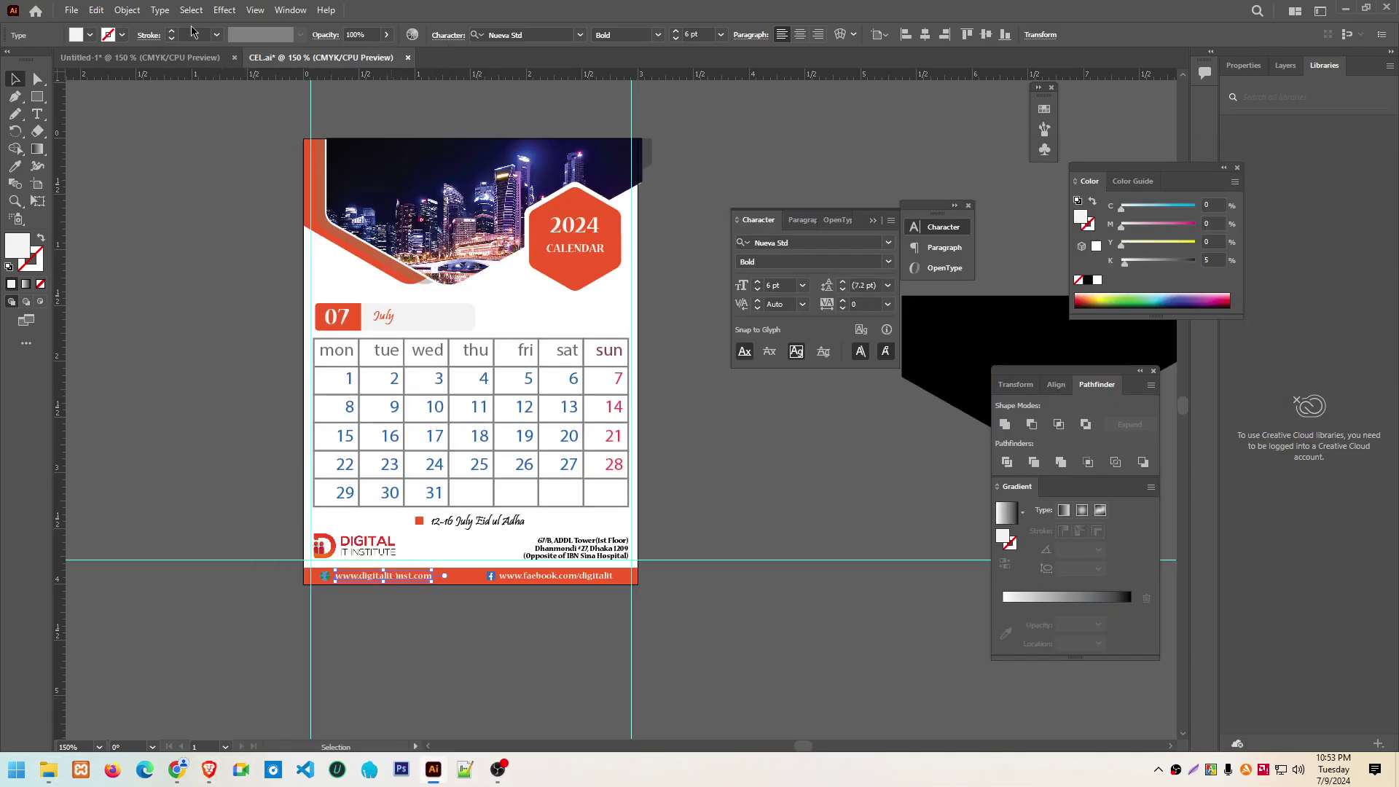
# Save the calendar document with Ctrl+S after cancelling a first script-file attempt
pyautogui.click(72, 10)
pyautogui.moveTo(98, 347)
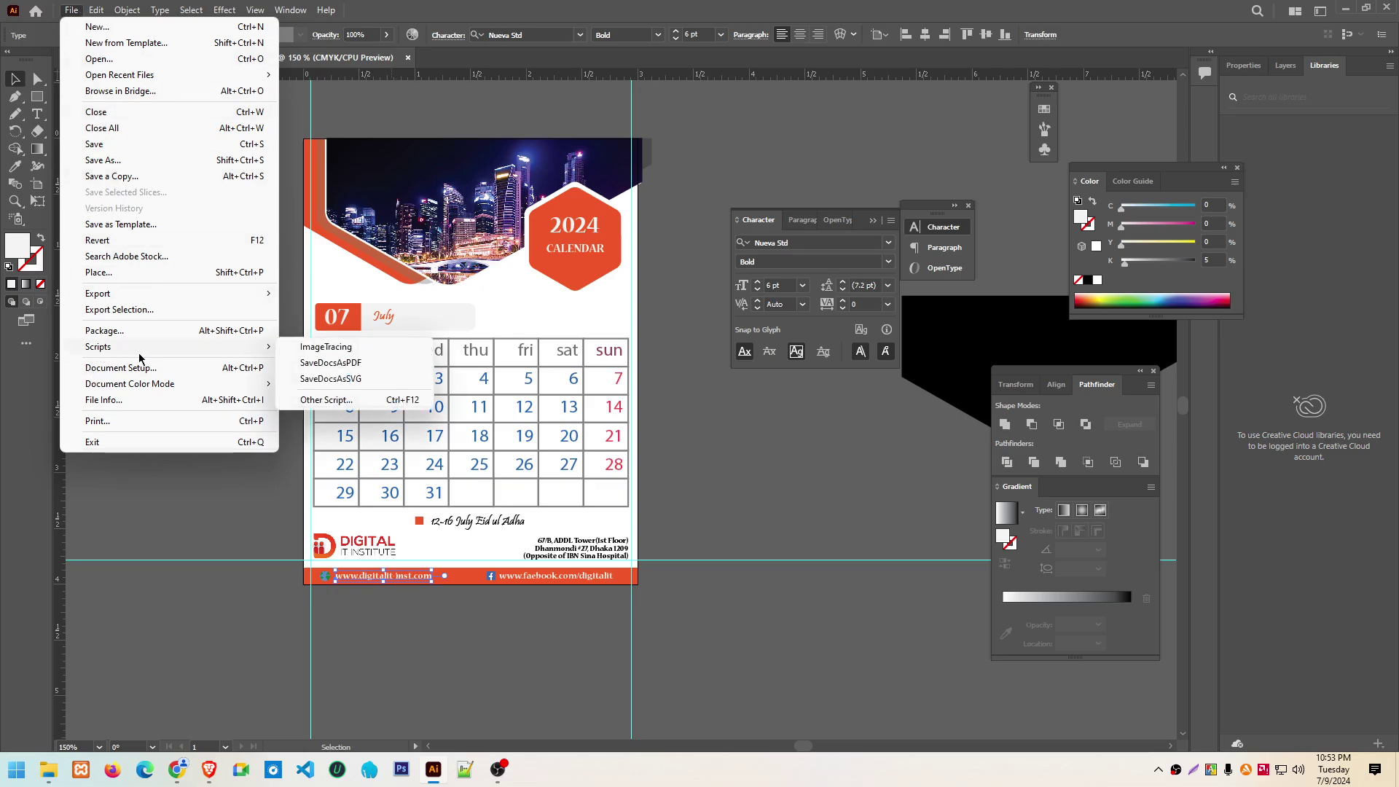
pyautogui.click(328, 401)
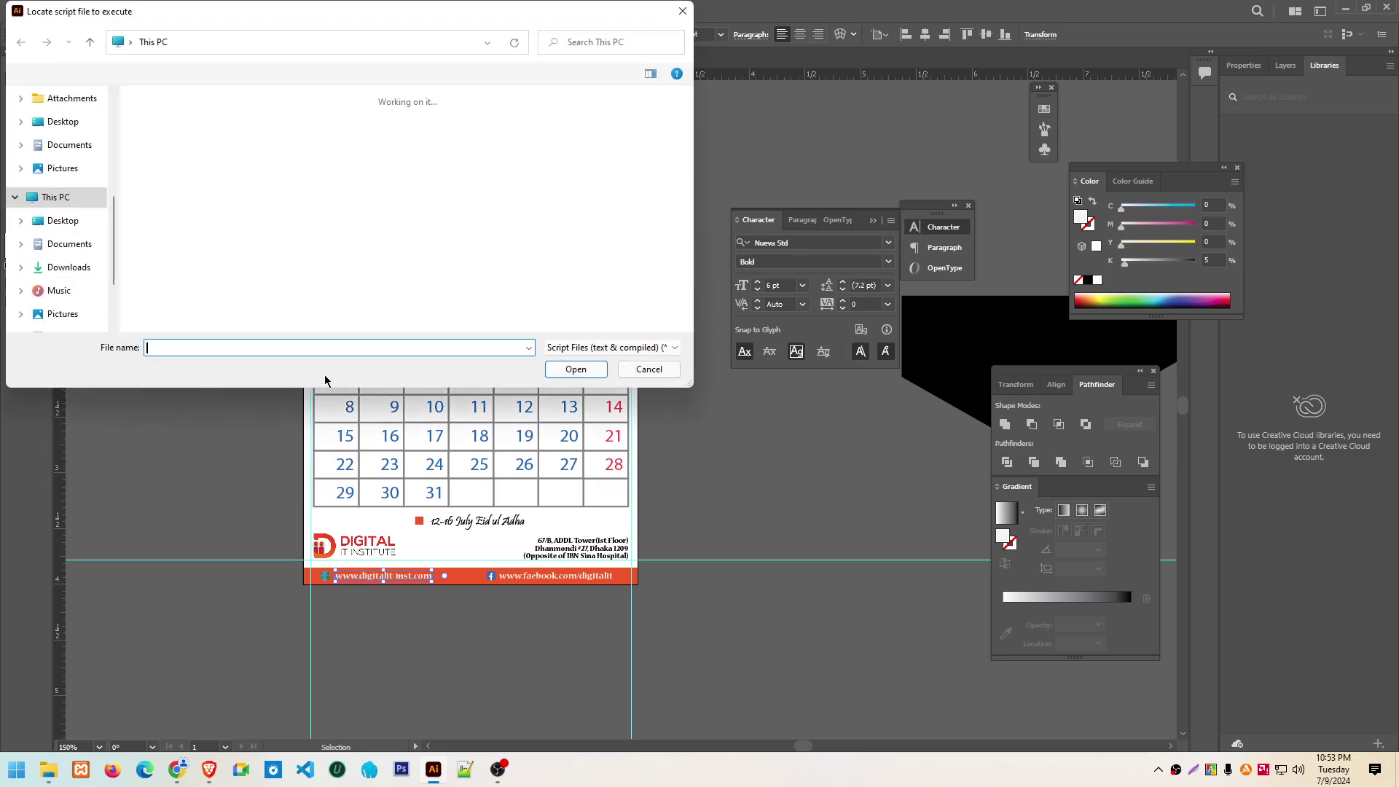
pyautogui.click(682, 11)
pyautogui.click(682, 94)
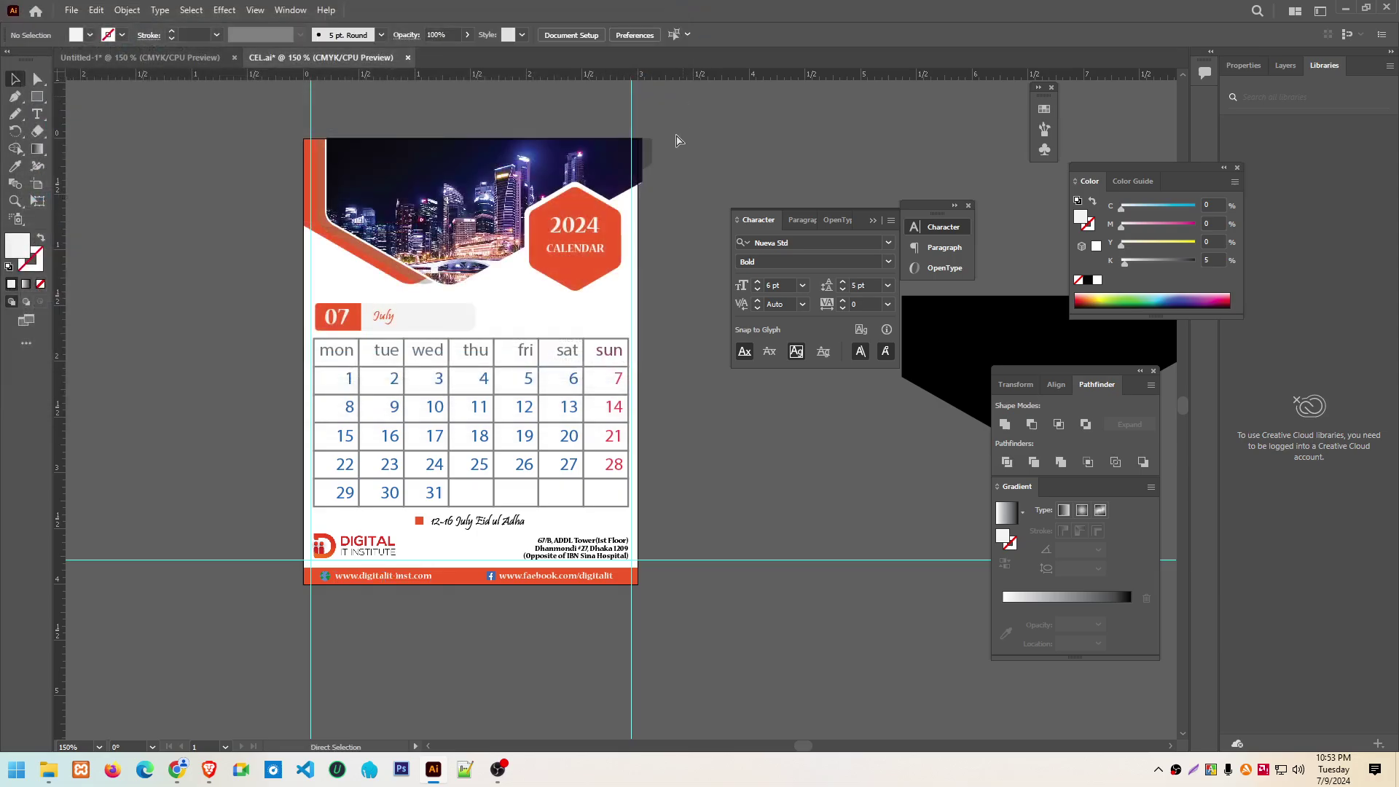
pyautogui.hotkey('ctrl', 's')
pyautogui.click(627, 161)
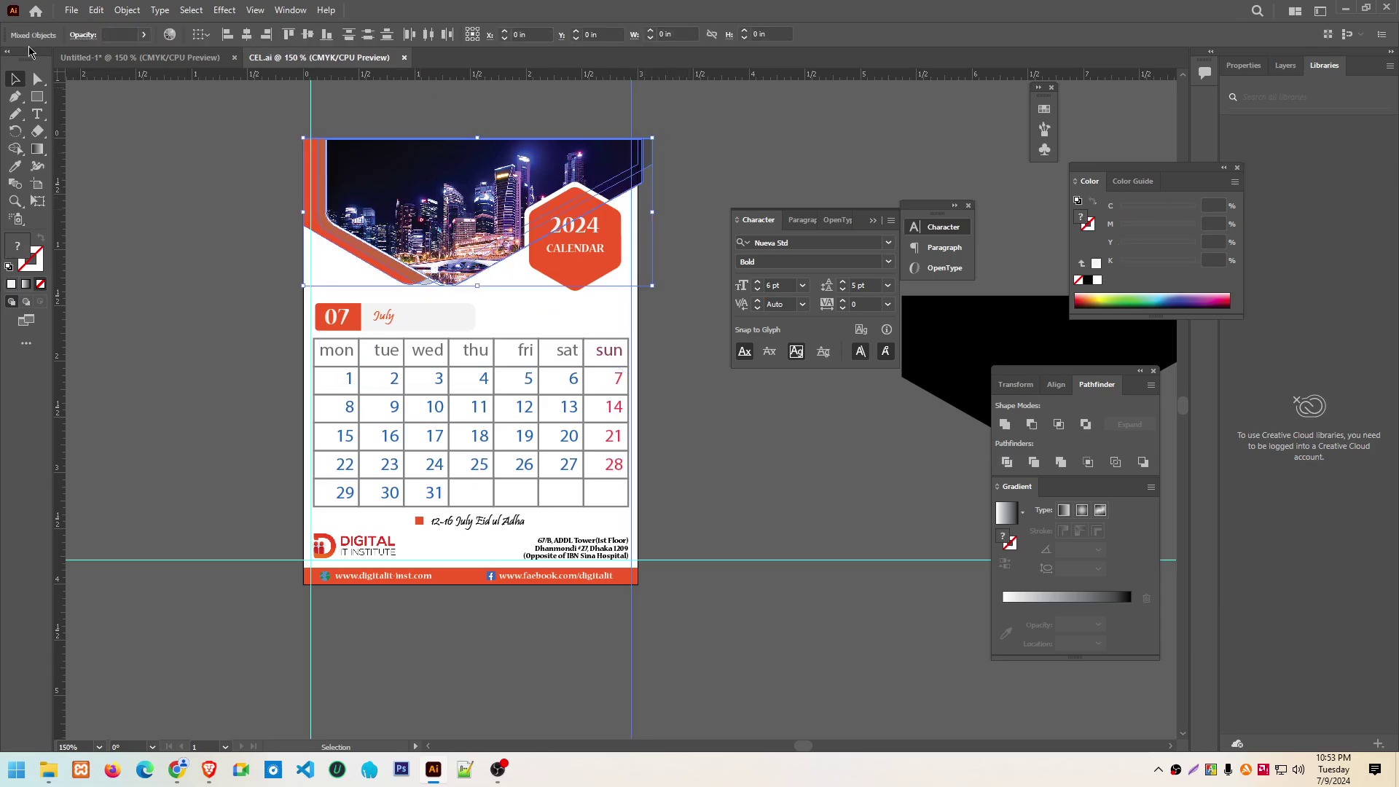
pyautogui.click(689, 139)
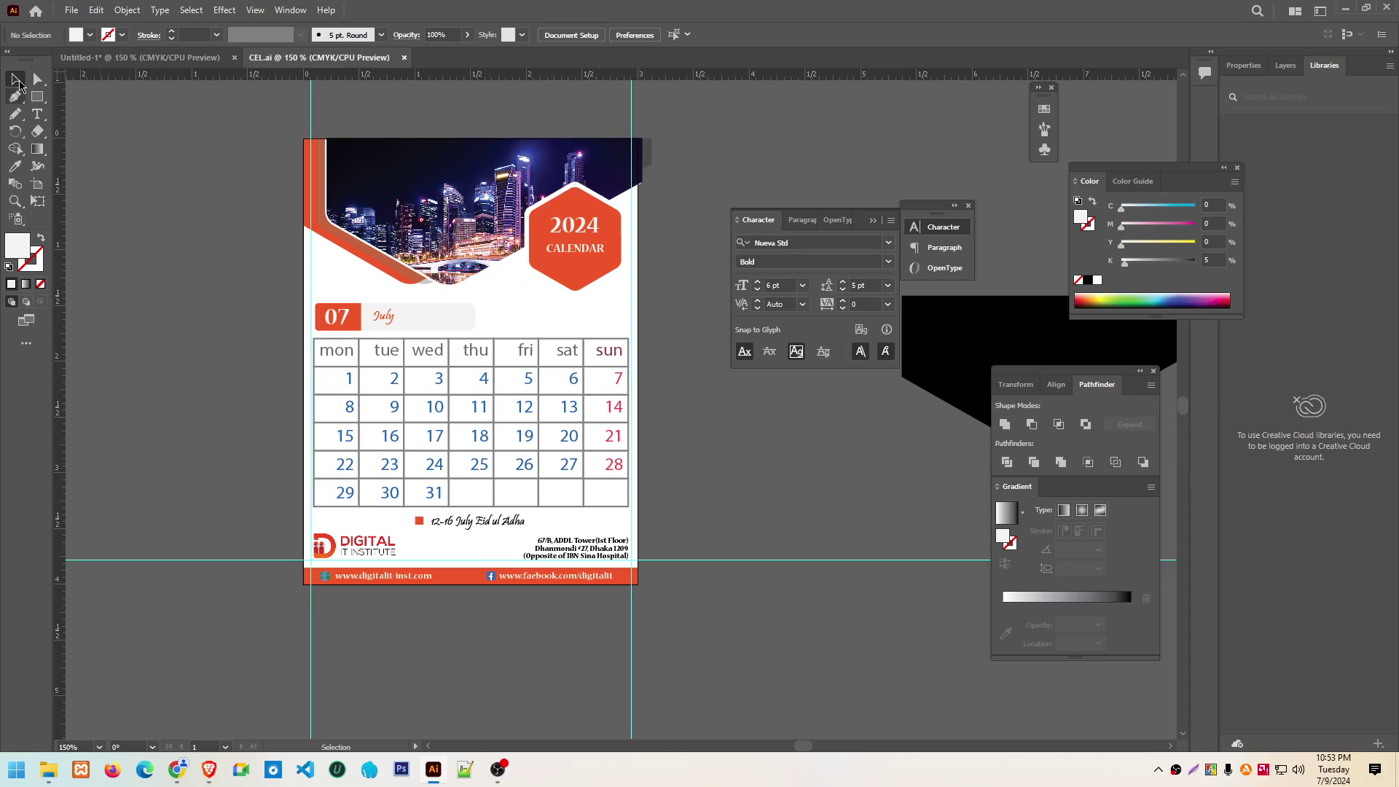
# Pick Calendar Premaker.jsx from GD CLASS ELIMENTS via File > Scripts > Other Script
pyautogui.click(69, 10)
pyautogui.moveTo(98, 347)
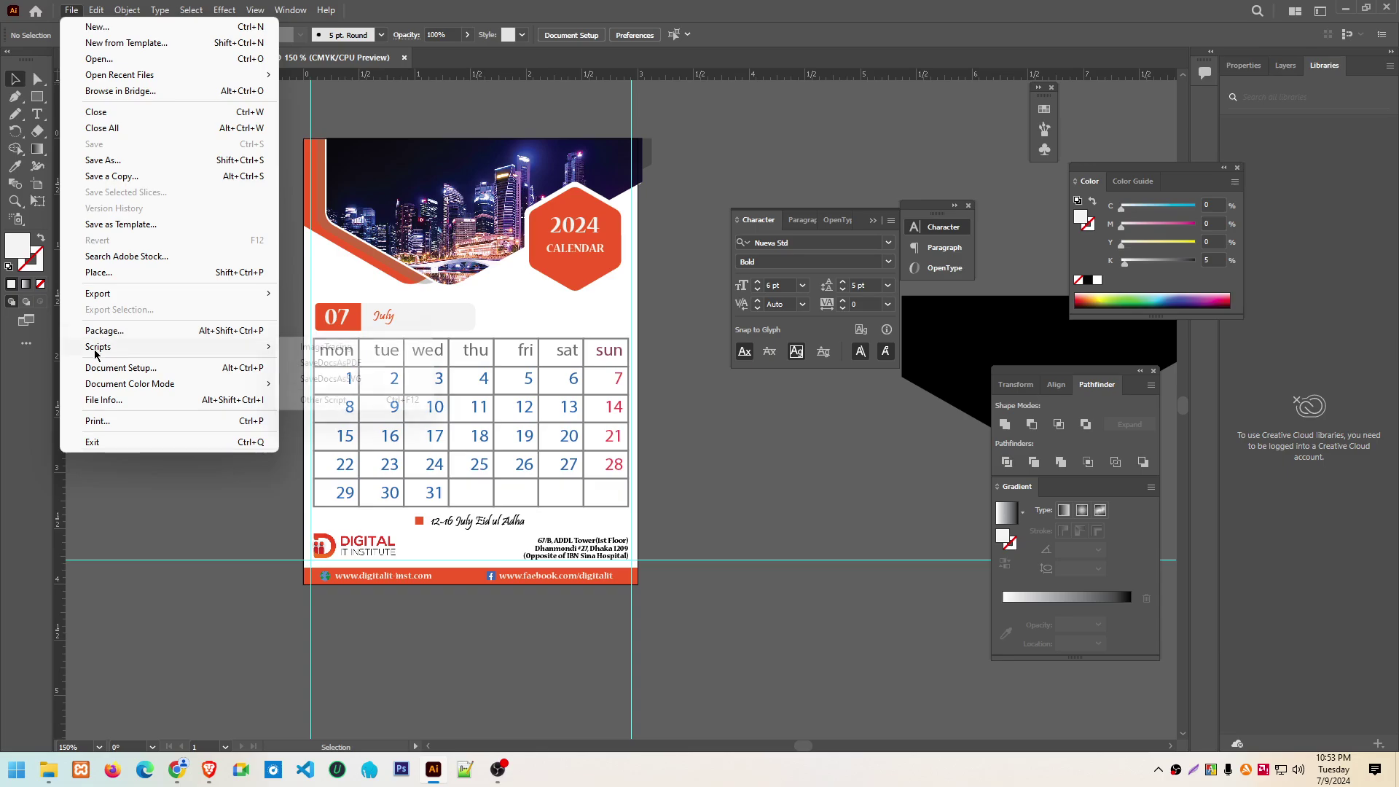
pyautogui.click(326, 400)
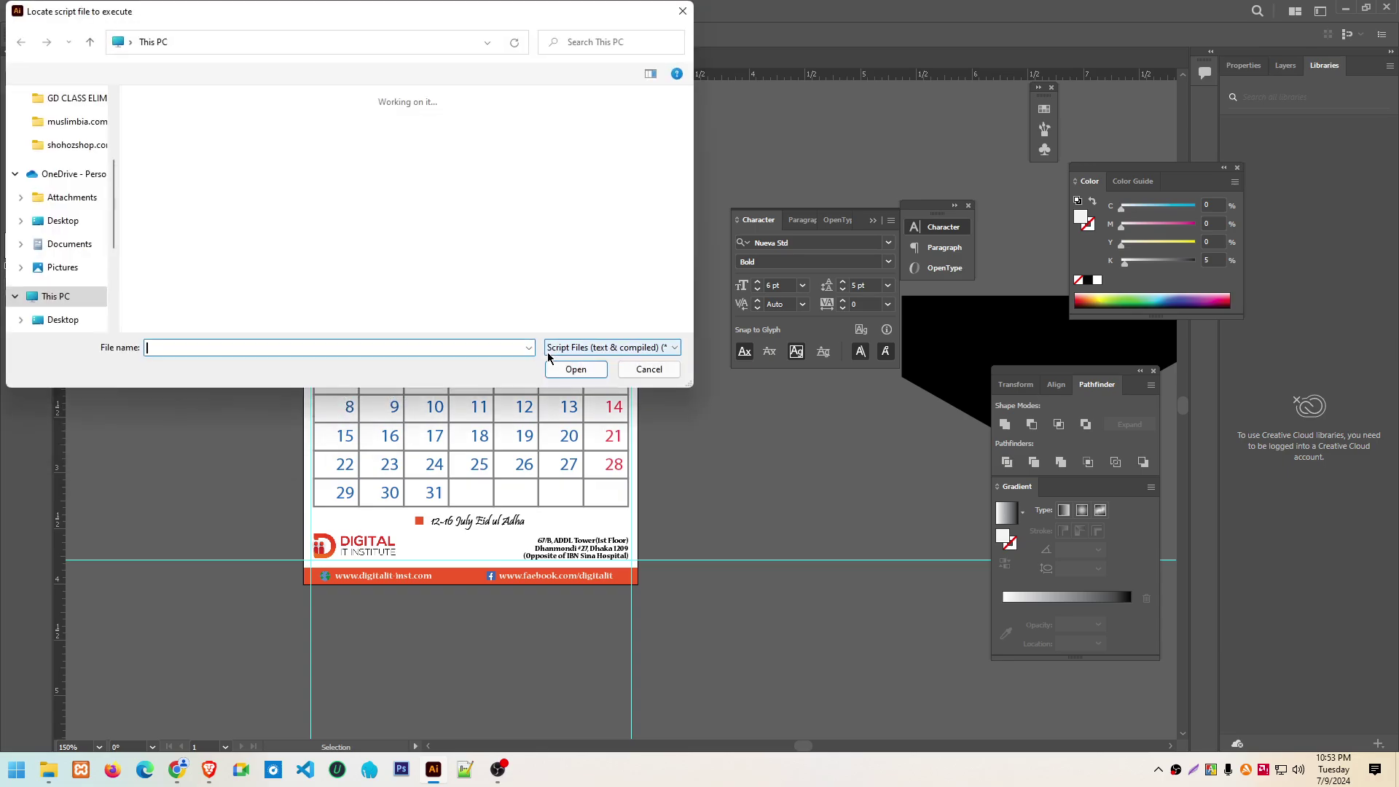
pyautogui.scroll(2, 66, 160)
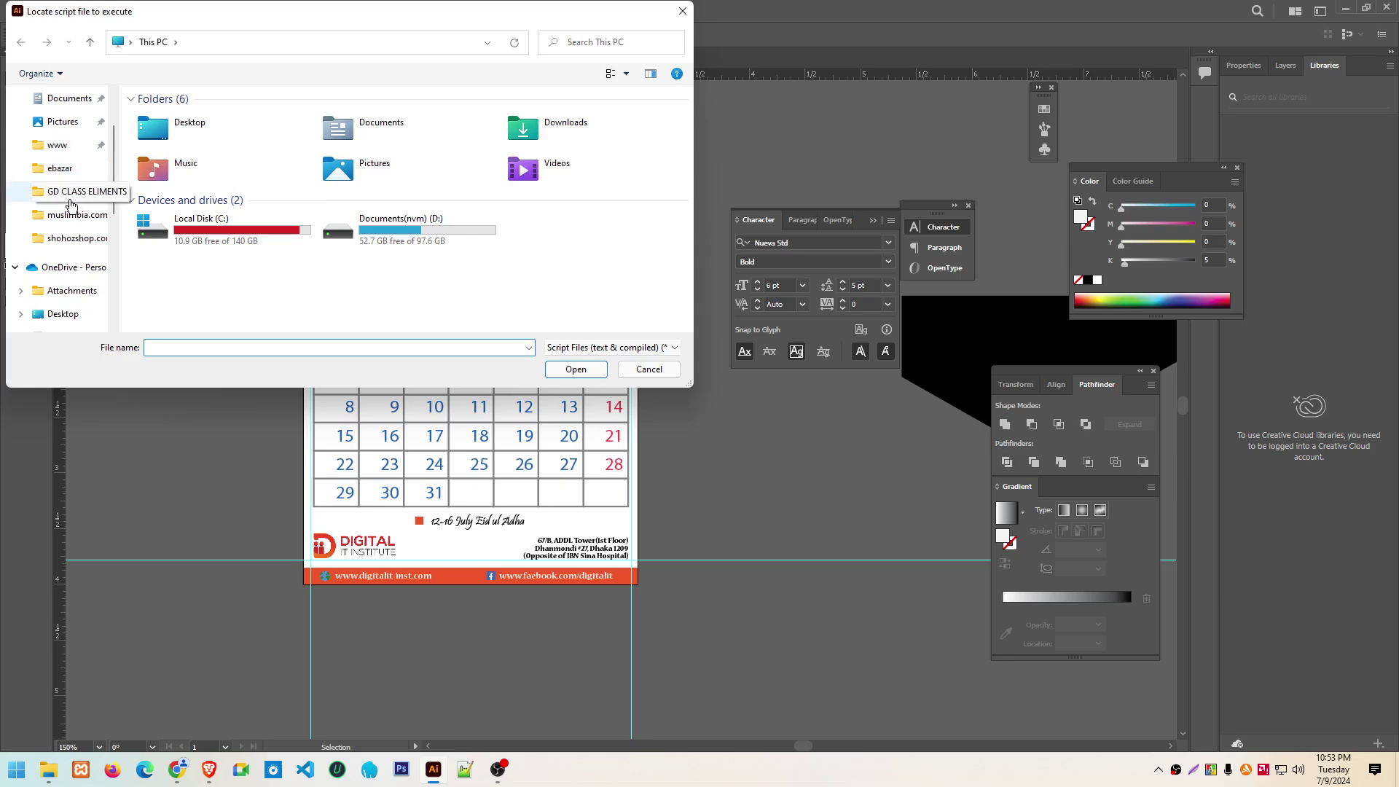
pyautogui.click(30, 191)
pyautogui.click(380, 146)
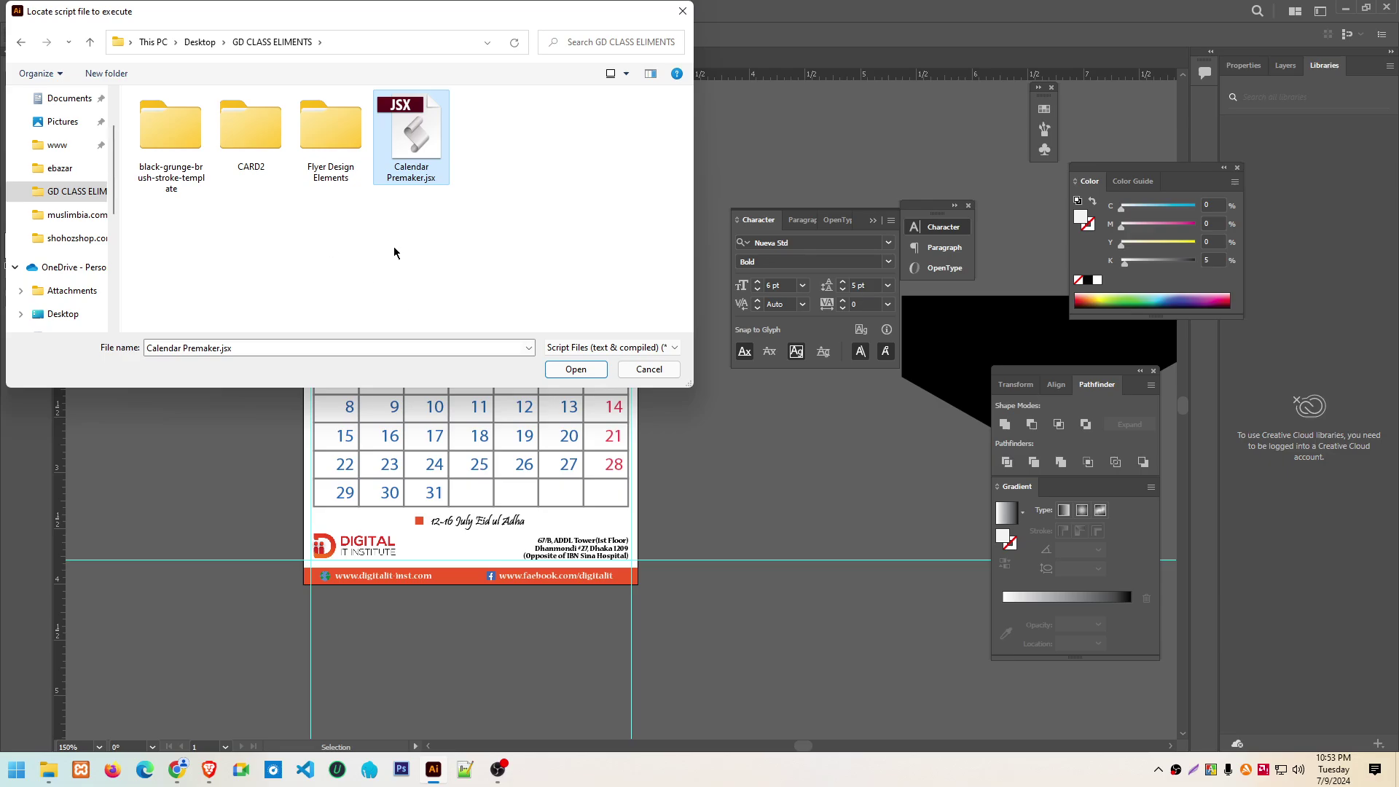
pyautogui.moveTo(413, 151); pyautogui.dragTo(431, 226)
pyautogui.scroll(-1, 36, 303)
pyautogui.scroll(-1, 64, 271)
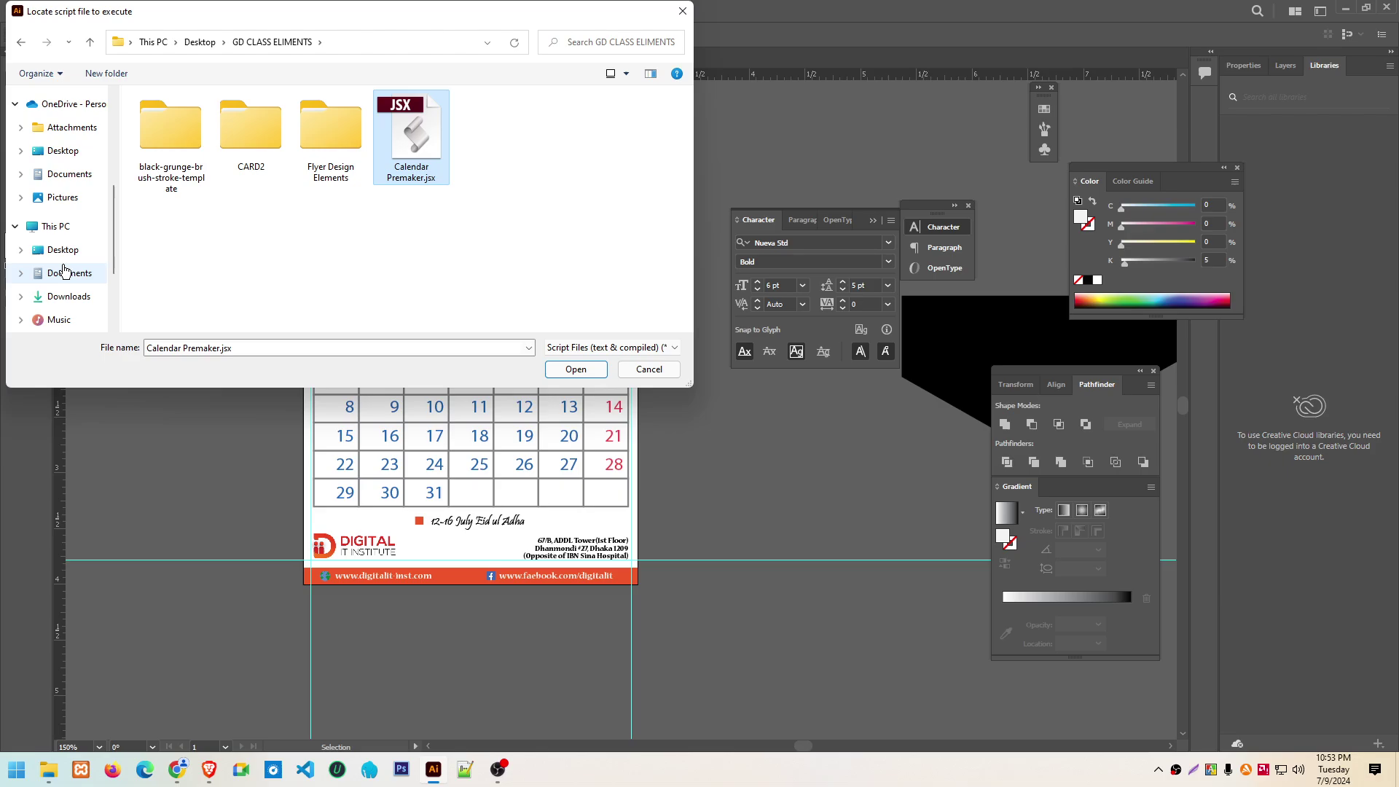
pyautogui.scroll(-1, 64, 271)
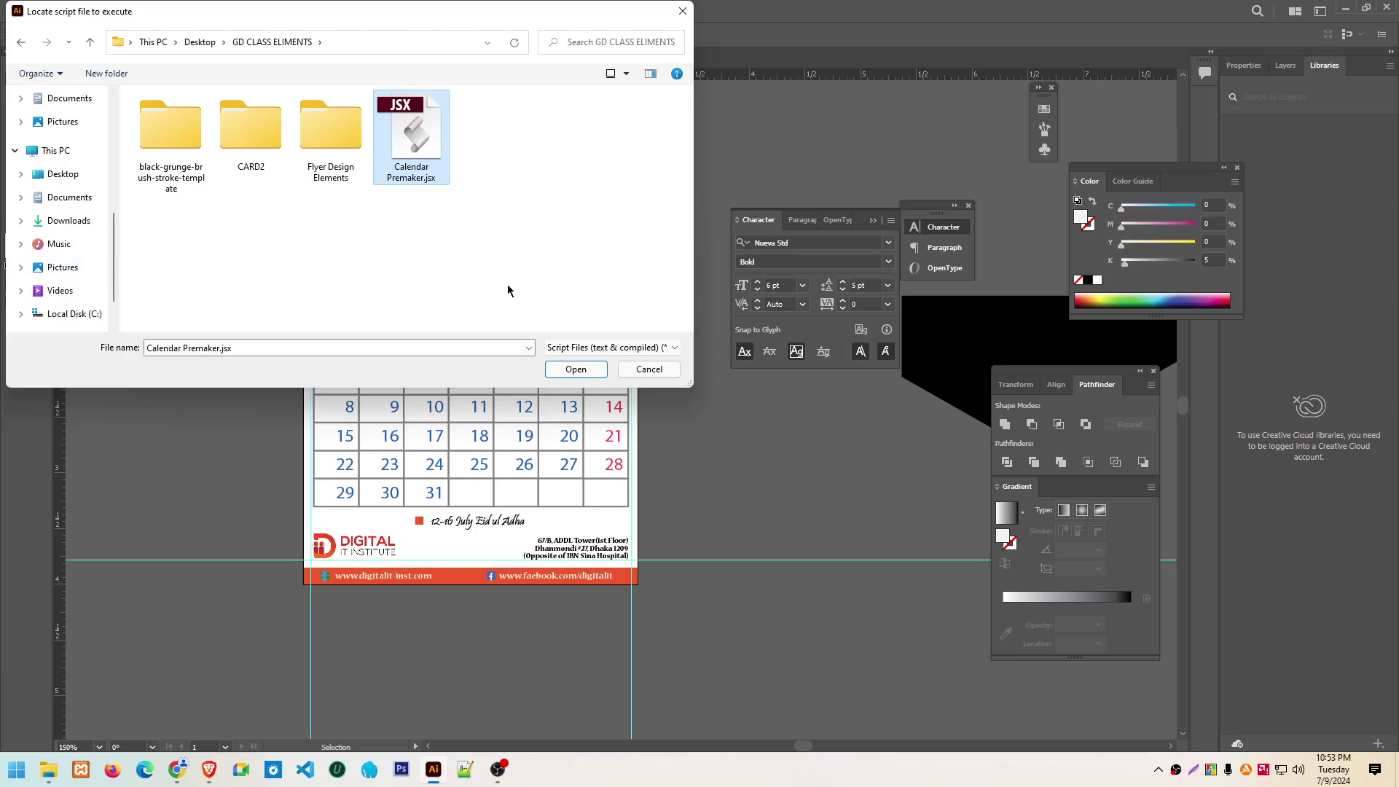
# Run the script with year 2025 and the default month names
pyautogui.click(568, 370)
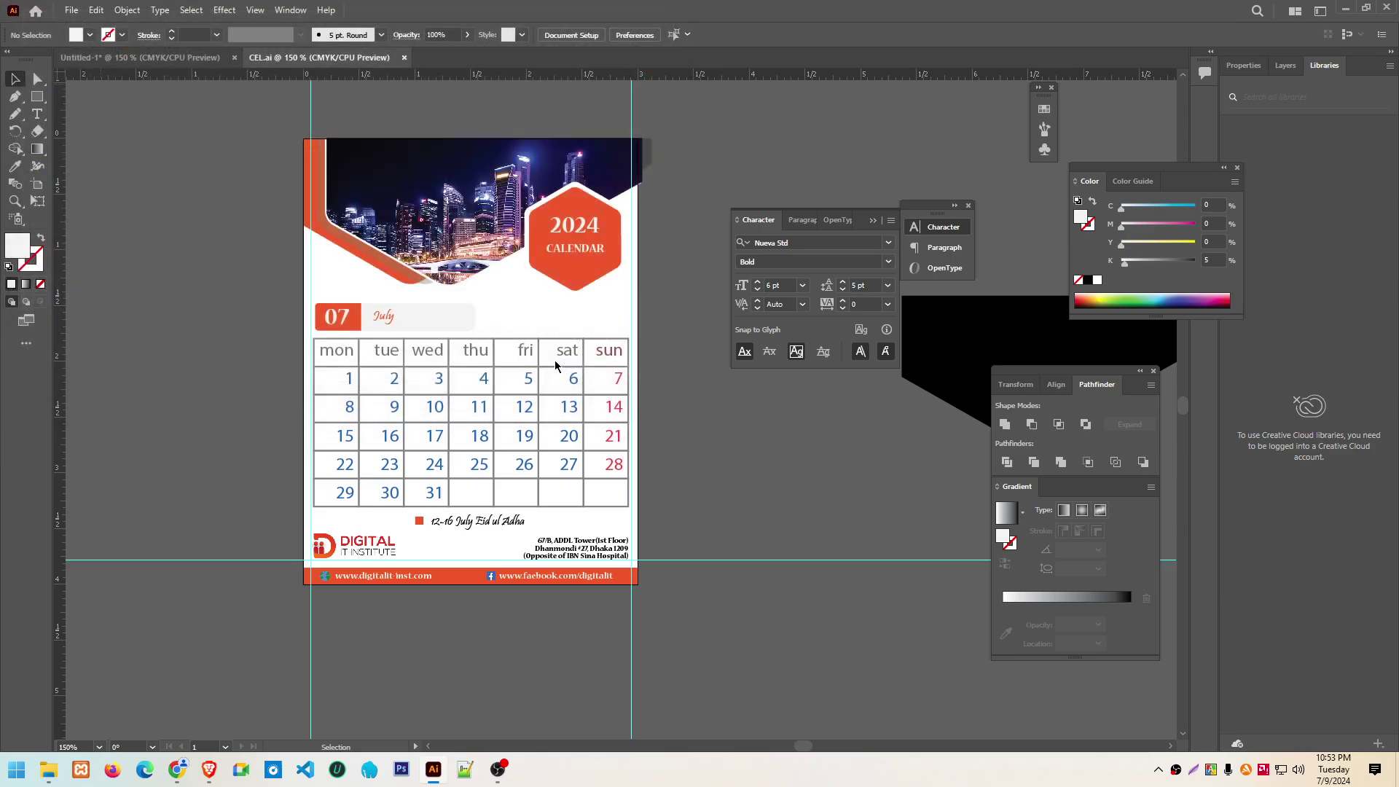
pyautogui.moveTo(672, 326)
pyautogui.mouseDown()
pyautogui.moveTo(584, 306)
pyautogui.moveTo(626, 274)
pyautogui.mouseUp()
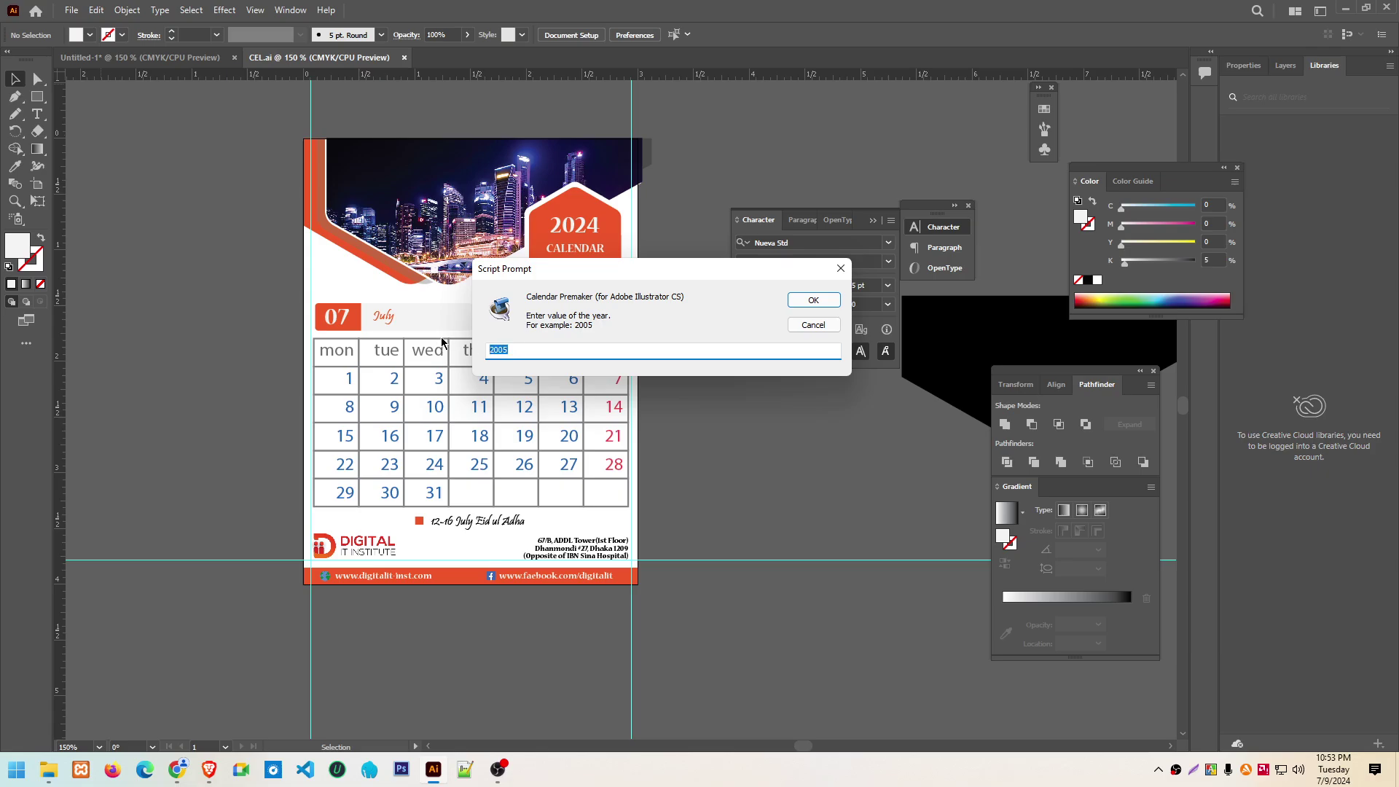
pyautogui.write('2')
pyautogui.click(815, 300)
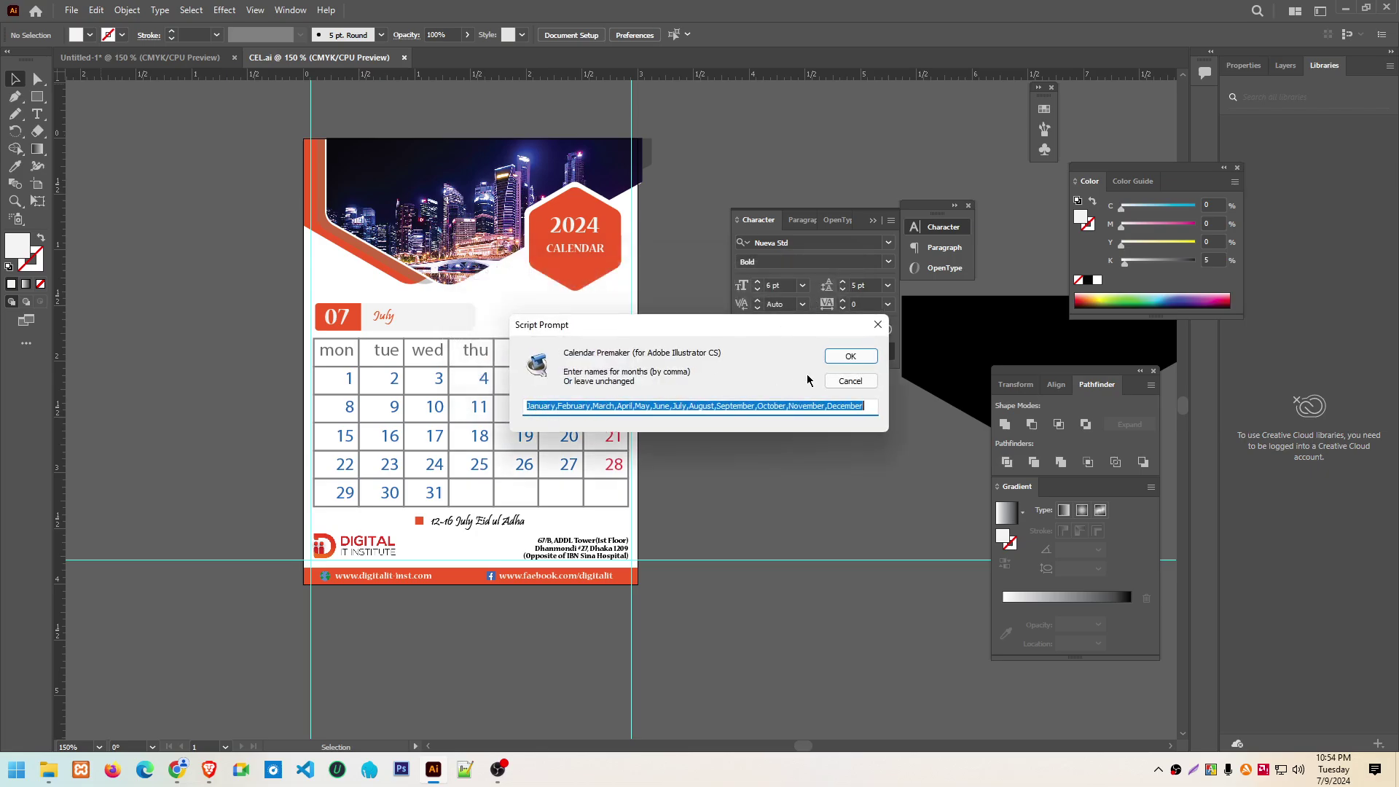
pyautogui.click(847, 356)
# Keep the Monday-first weekday names, clear all holiday dates, and generate the calendar
pyautogui.click(536, 405)
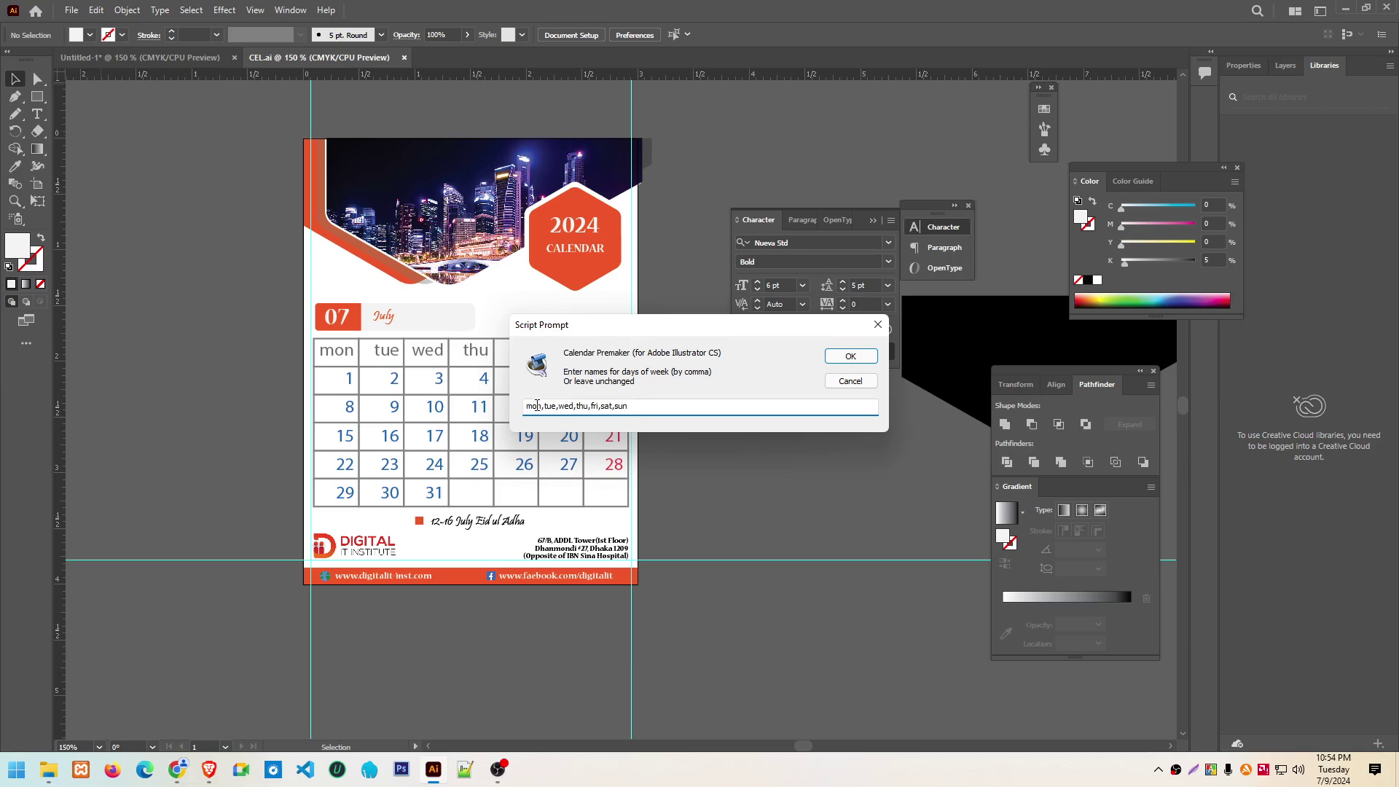
pyautogui.moveTo(540, 406); pyautogui.dragTo(477, 406)
pyautogui.moveTo(589, 332); pyautogui.dragTo(895, 344)
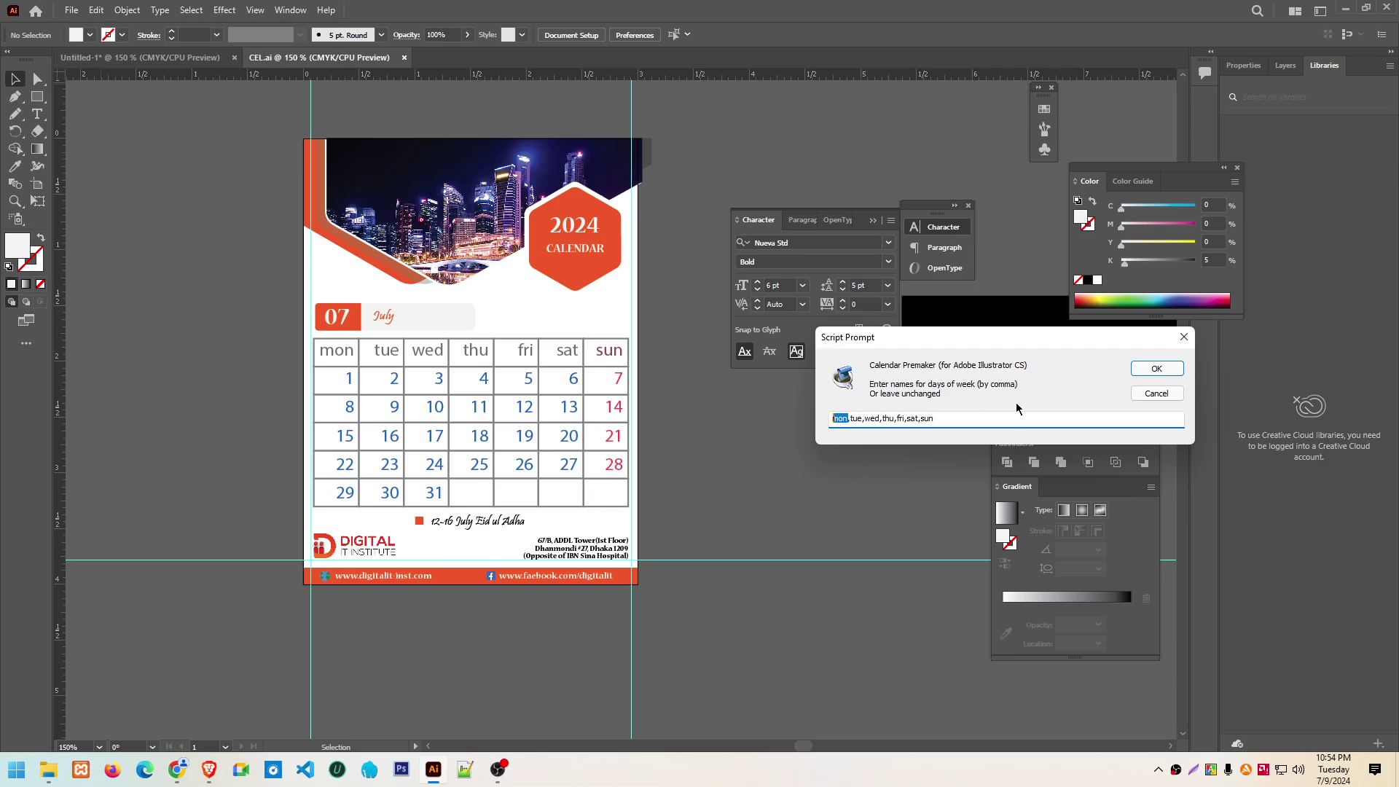
pyautogui.moveTo(964, 338); pyautogui.dragTo(820, 349)
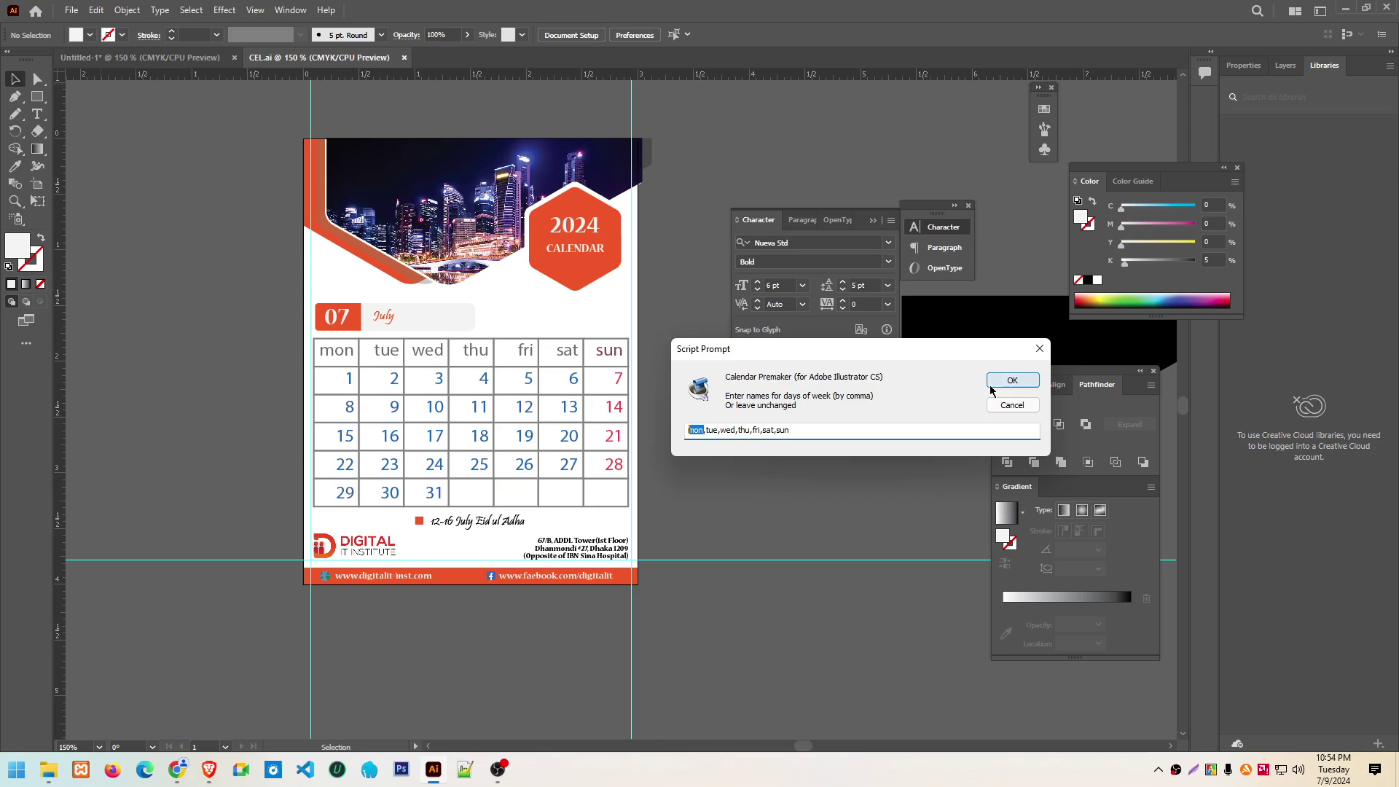
pyautogui.click(991, 390)
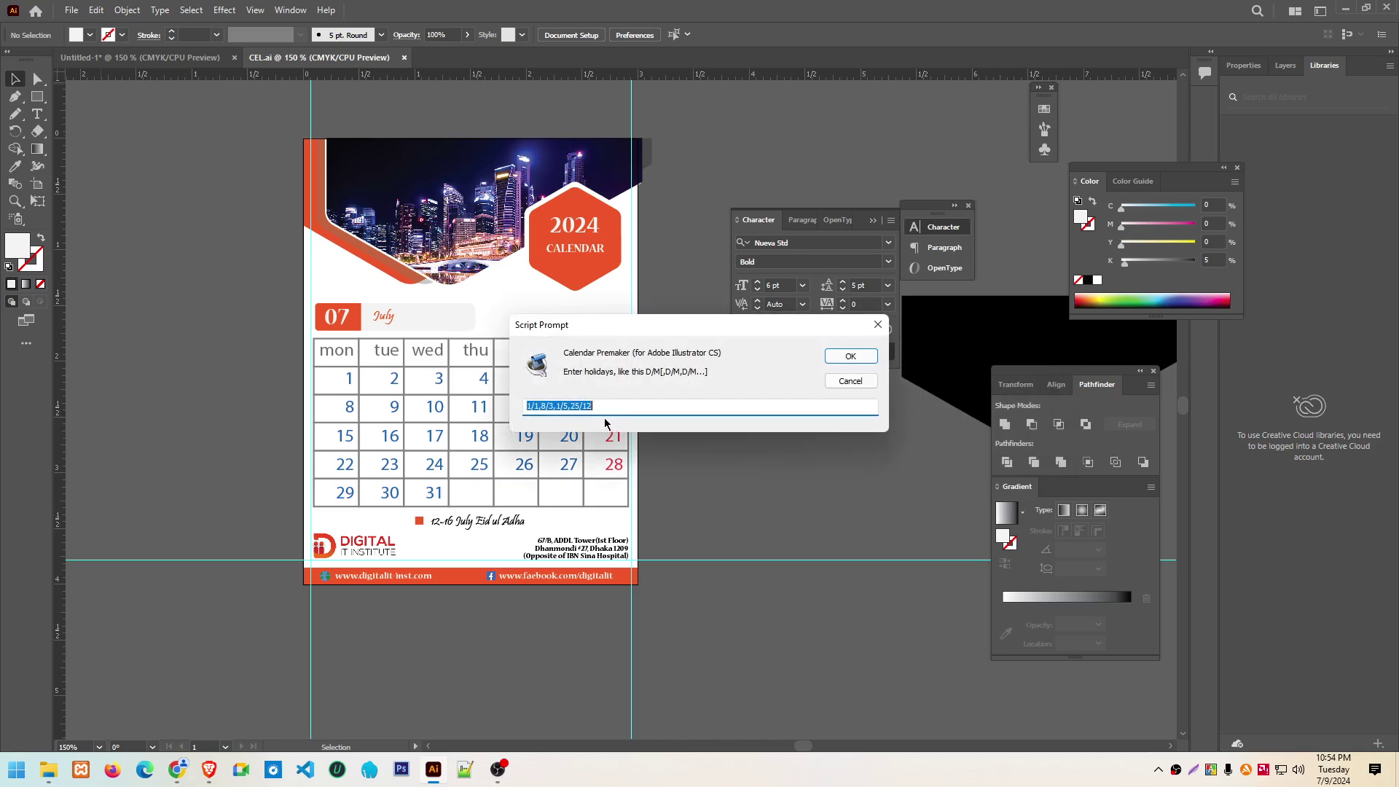
pyautogui.click(605, 408)
pyautogui.hotkey('ctrl', 'a')
pyautogui.press('BackSpace')
pyautogui.click(847, 355)
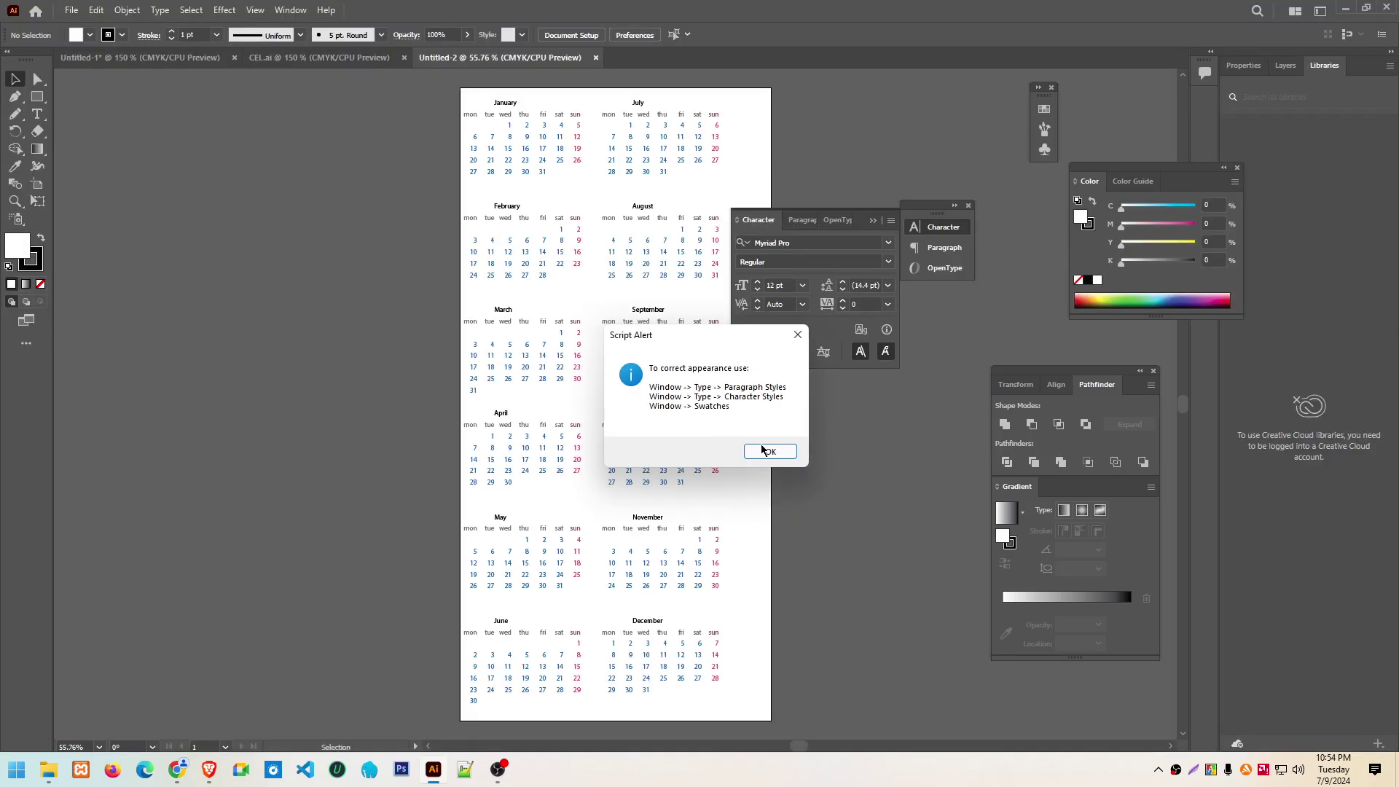
# Dismiss the styling alert, marquee-check the month blocks, then return to the CEL.ai document
pyautogui.click(762, 449)
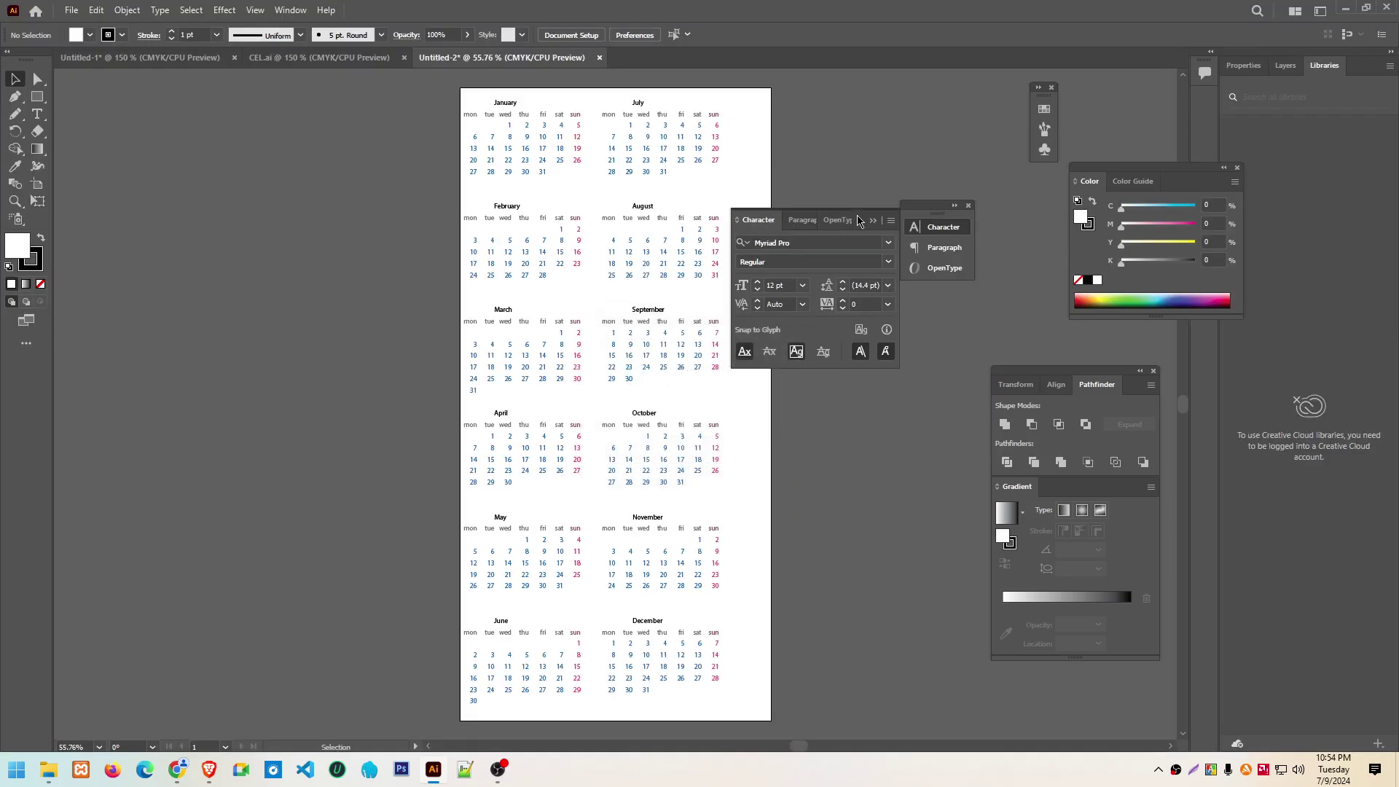
pyautogui.moveTo(858, 221); pyautogui.dragTo(973, 141)
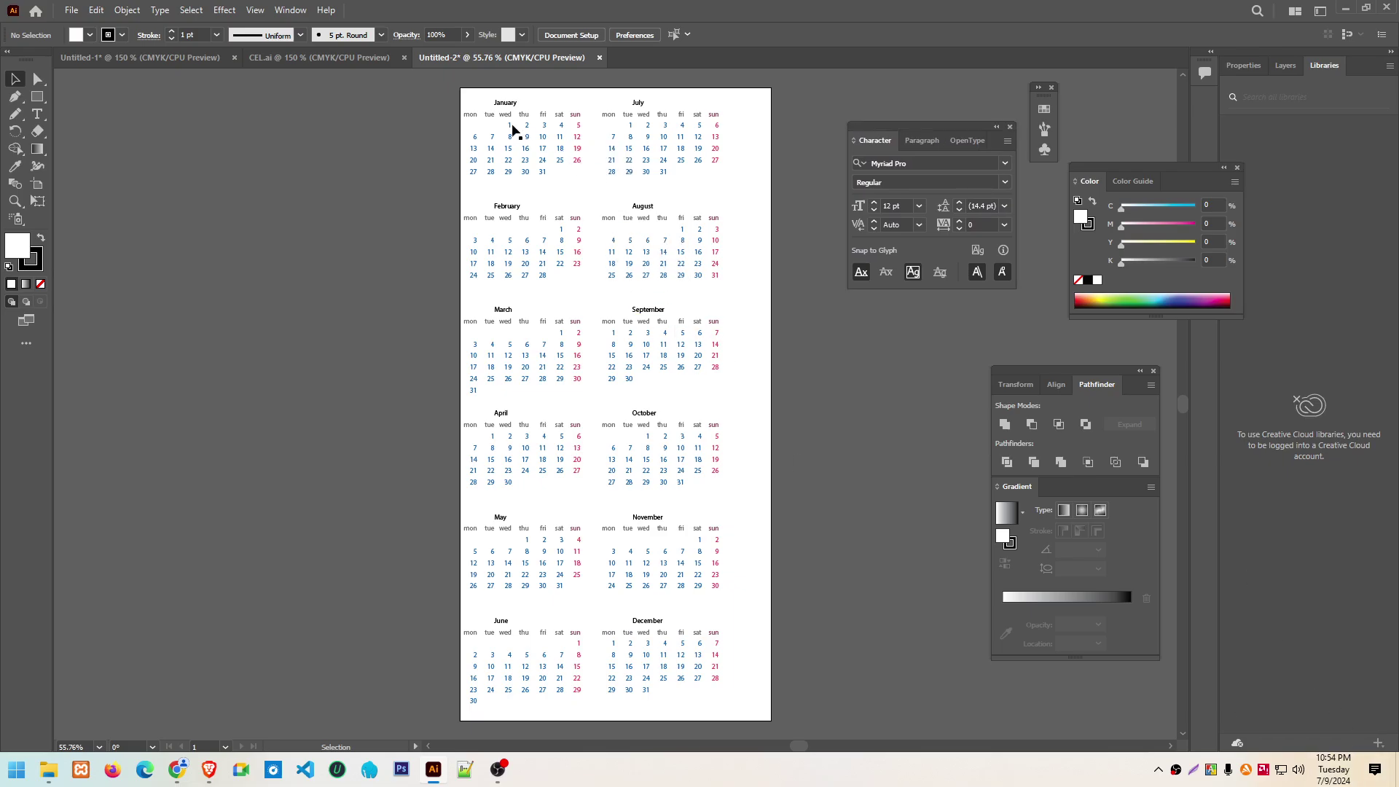
pyautogui.moveTo(421, 84); pyautogui.dragTo(774, 608)
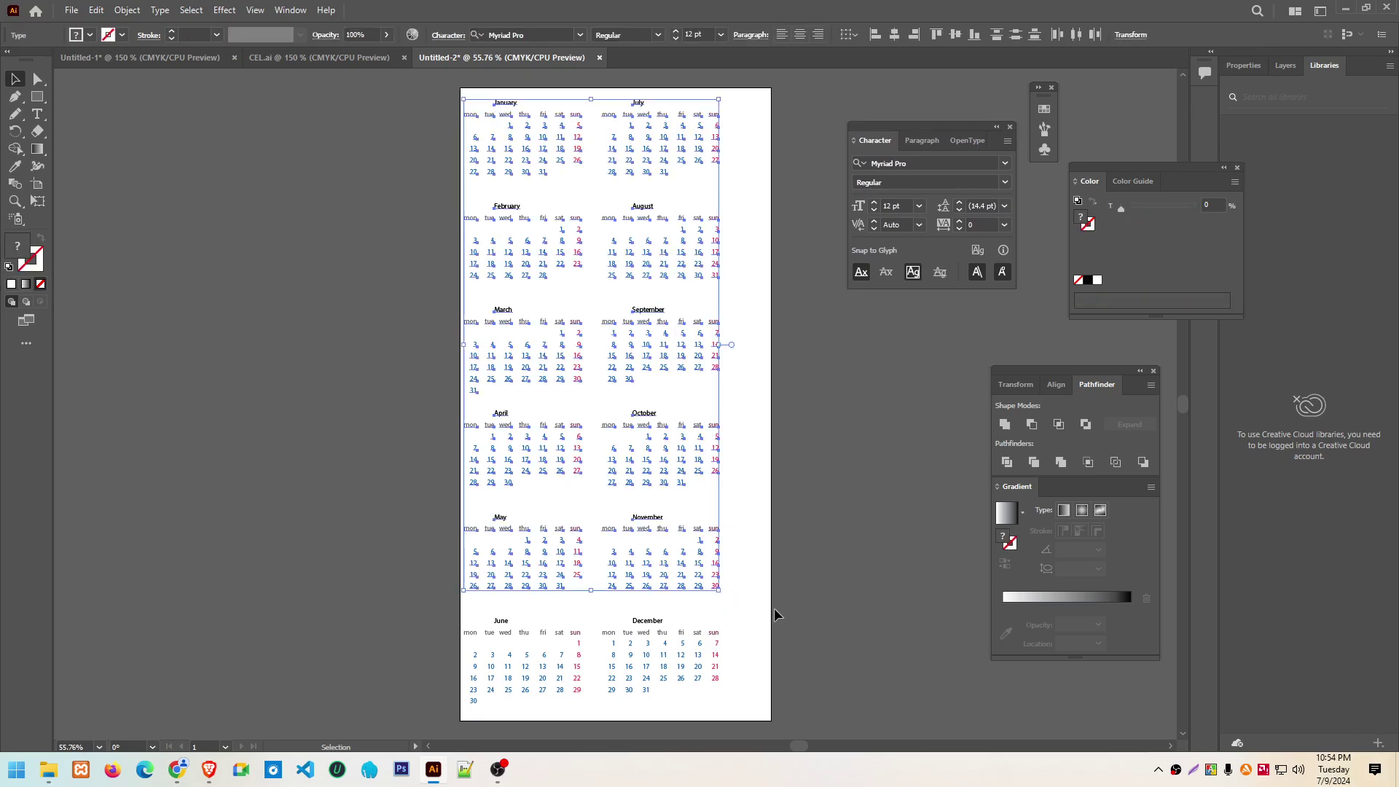
pyautogui.click(846, 453)
pyautogui.moveTo(593, 304); pyautogui.dragTo(739, 393)
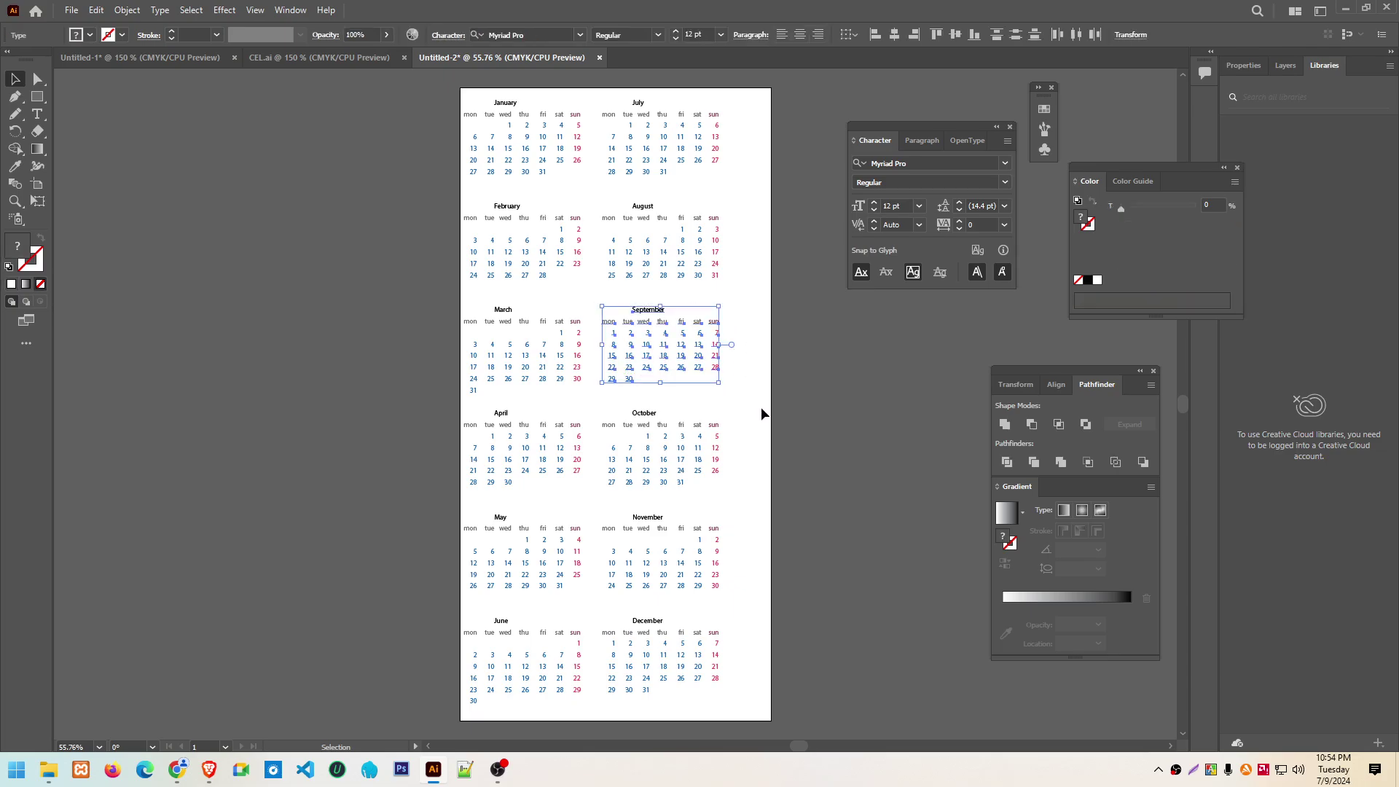
pyautogui.click(269, 63)
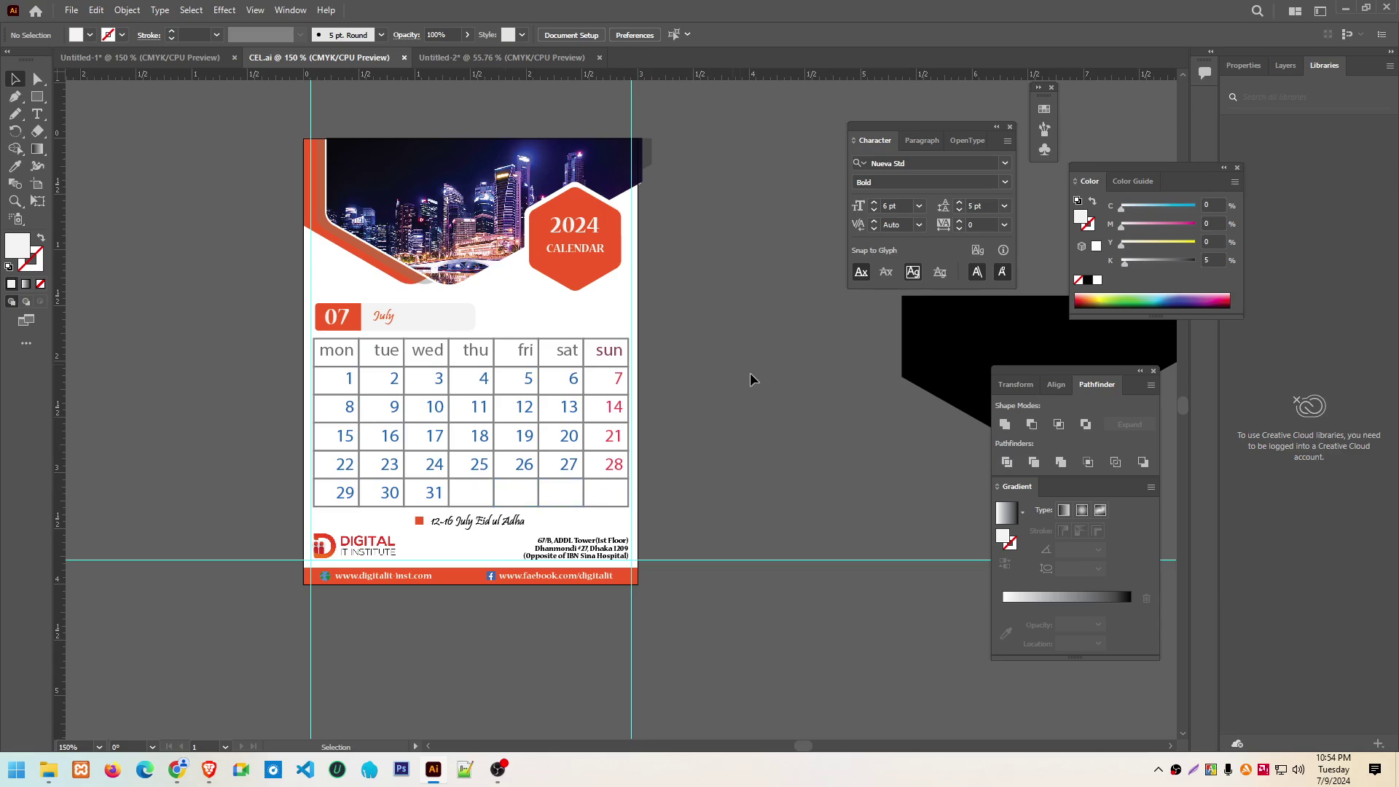
# Draw a narrow rectangle at the header's top-right corner and select it with the header image
pyautogui.click(38, 96)
pyautogui.moveTo(675, 225); pyautogui.dragTo(639, 132)
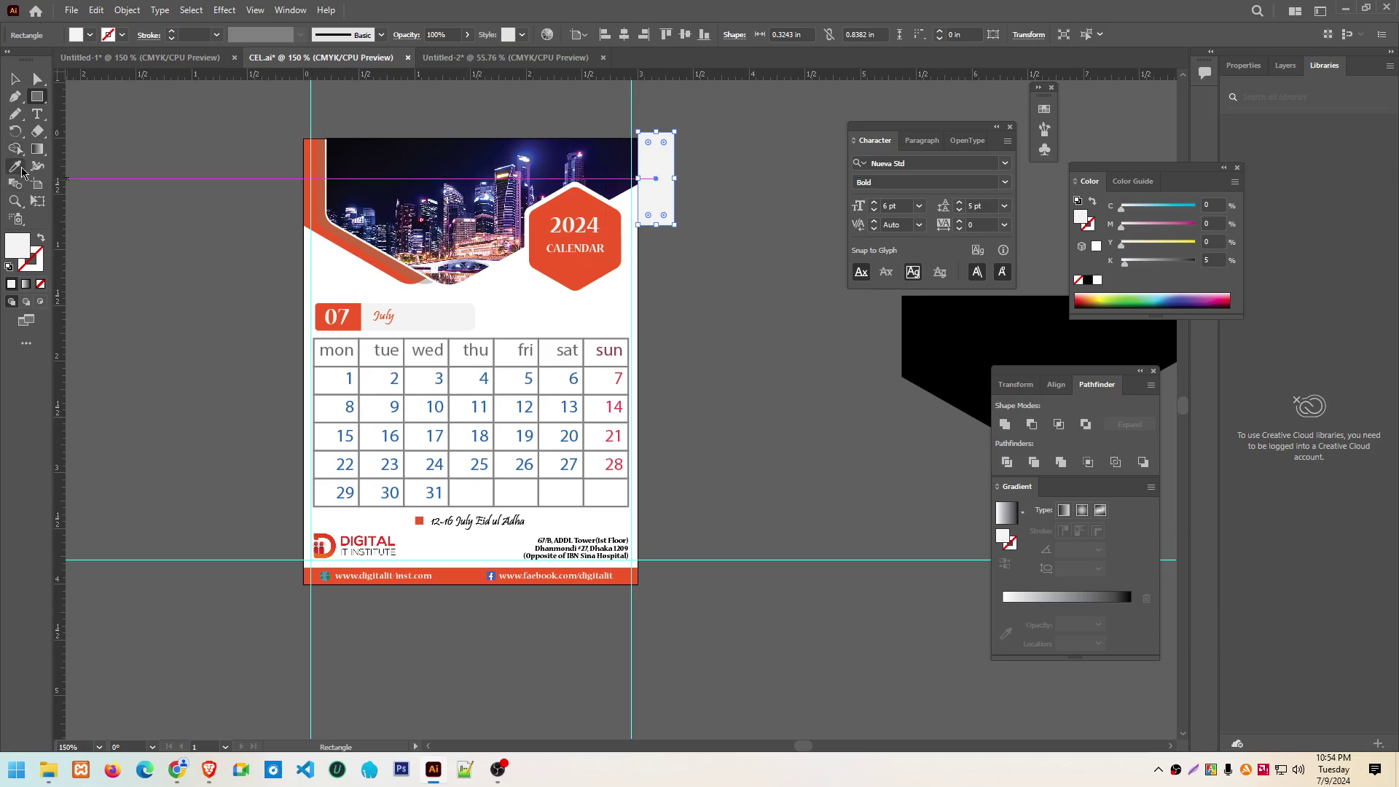
pyautogui.click(692, 121)
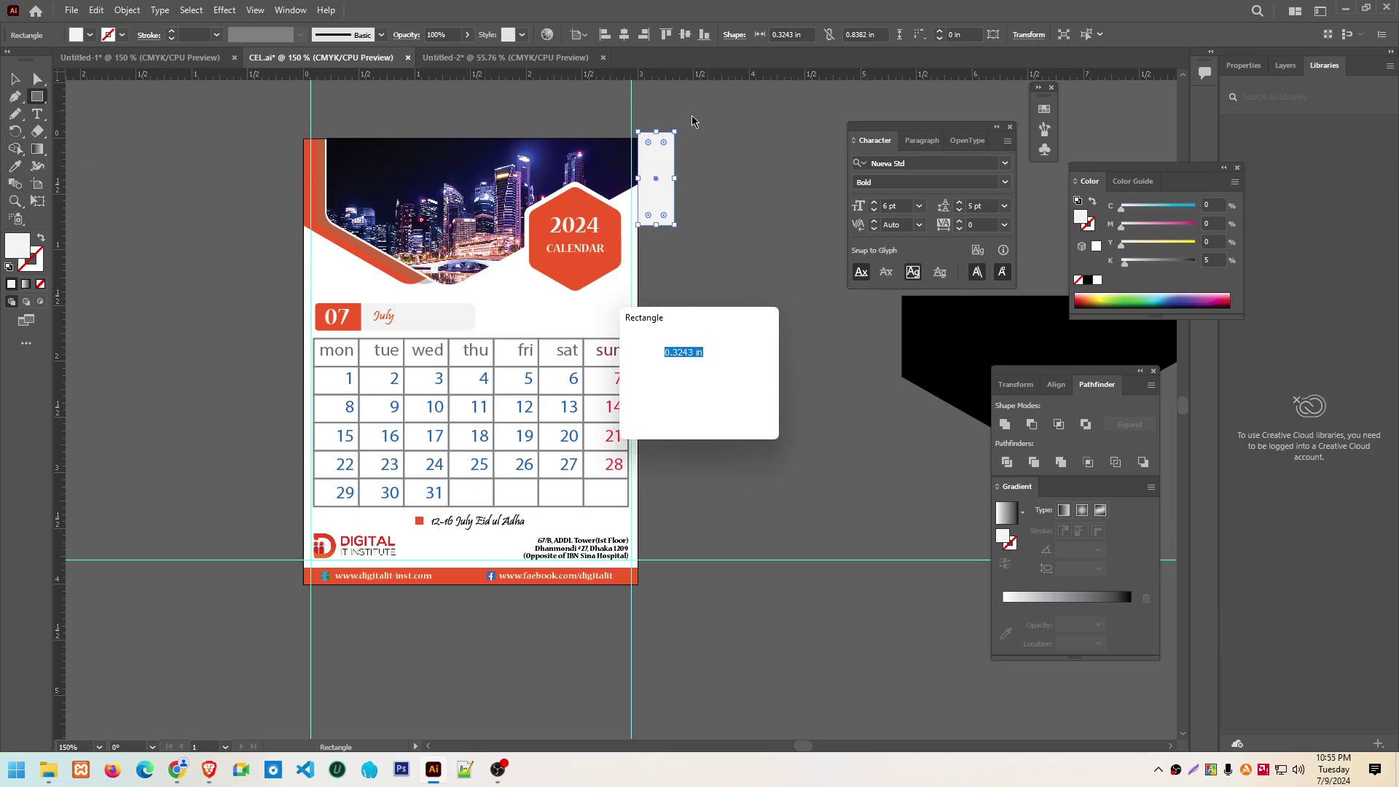
pyautogui.press('Escape')
pyautogui.press('v')
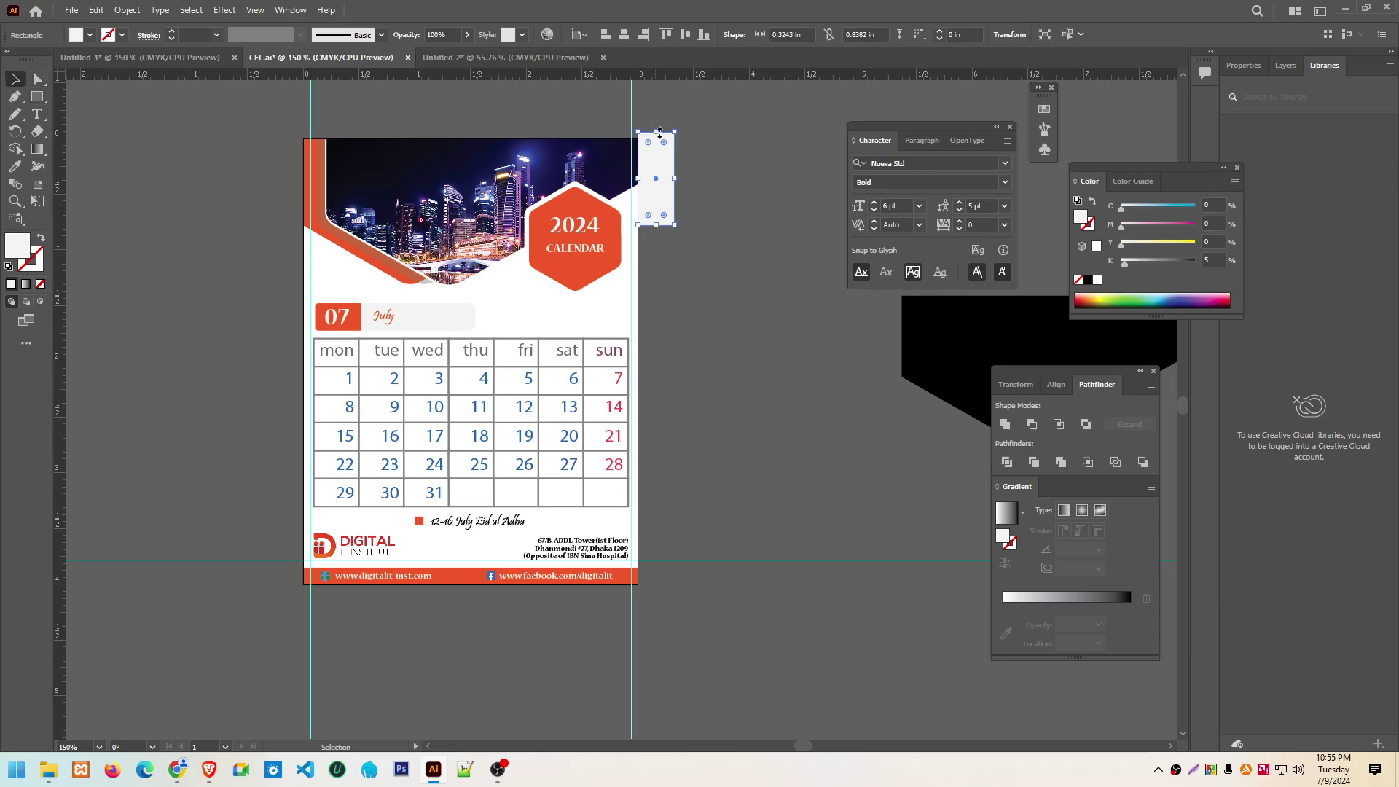
pyautogui.moveTo(739, 106); pyautogui.dragTo(635, 195)
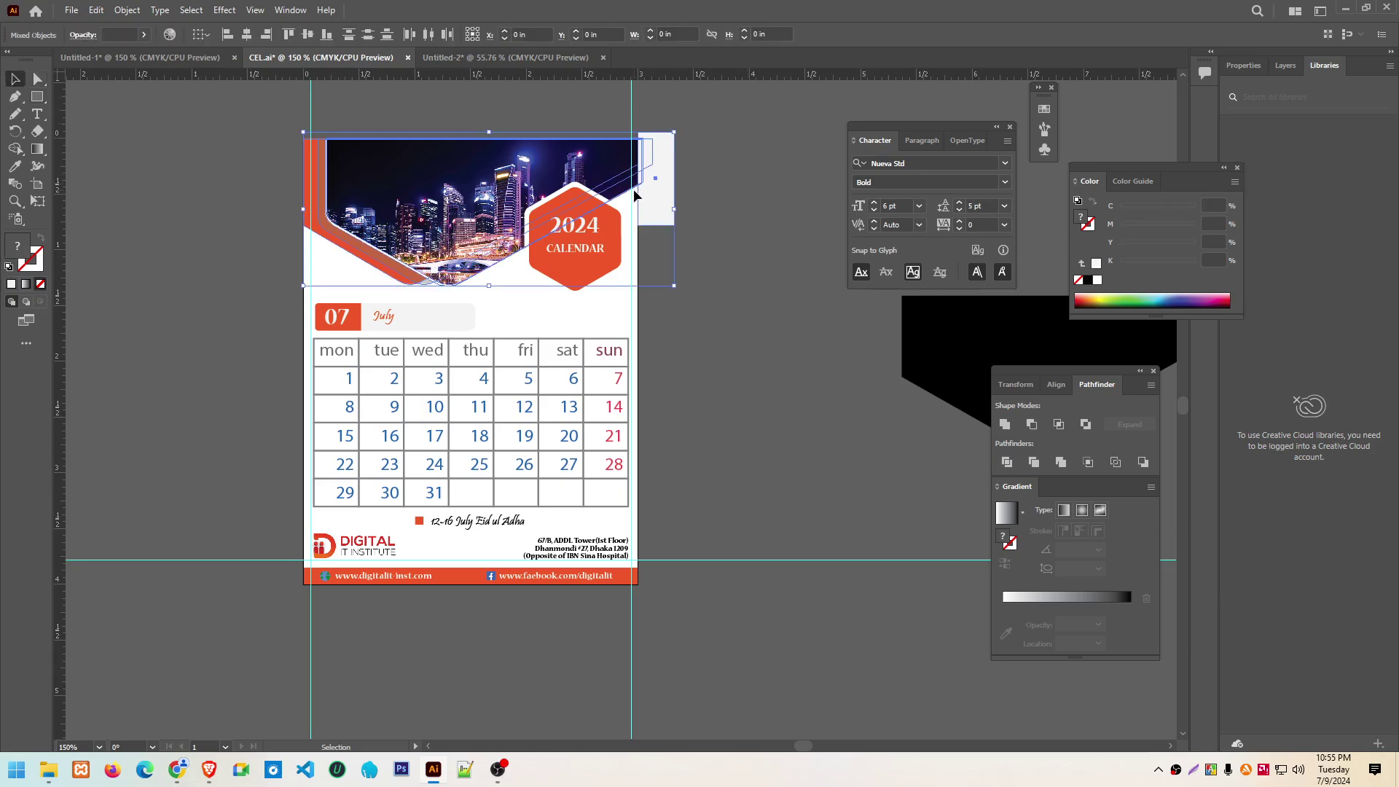
# Merge the white fragments into one shape with the Shape Builder tool
pyautogui.click(15, 149)
pyautogui.scroll(6, 665, 198)
pyautogui.scroll(4, 387, 256)
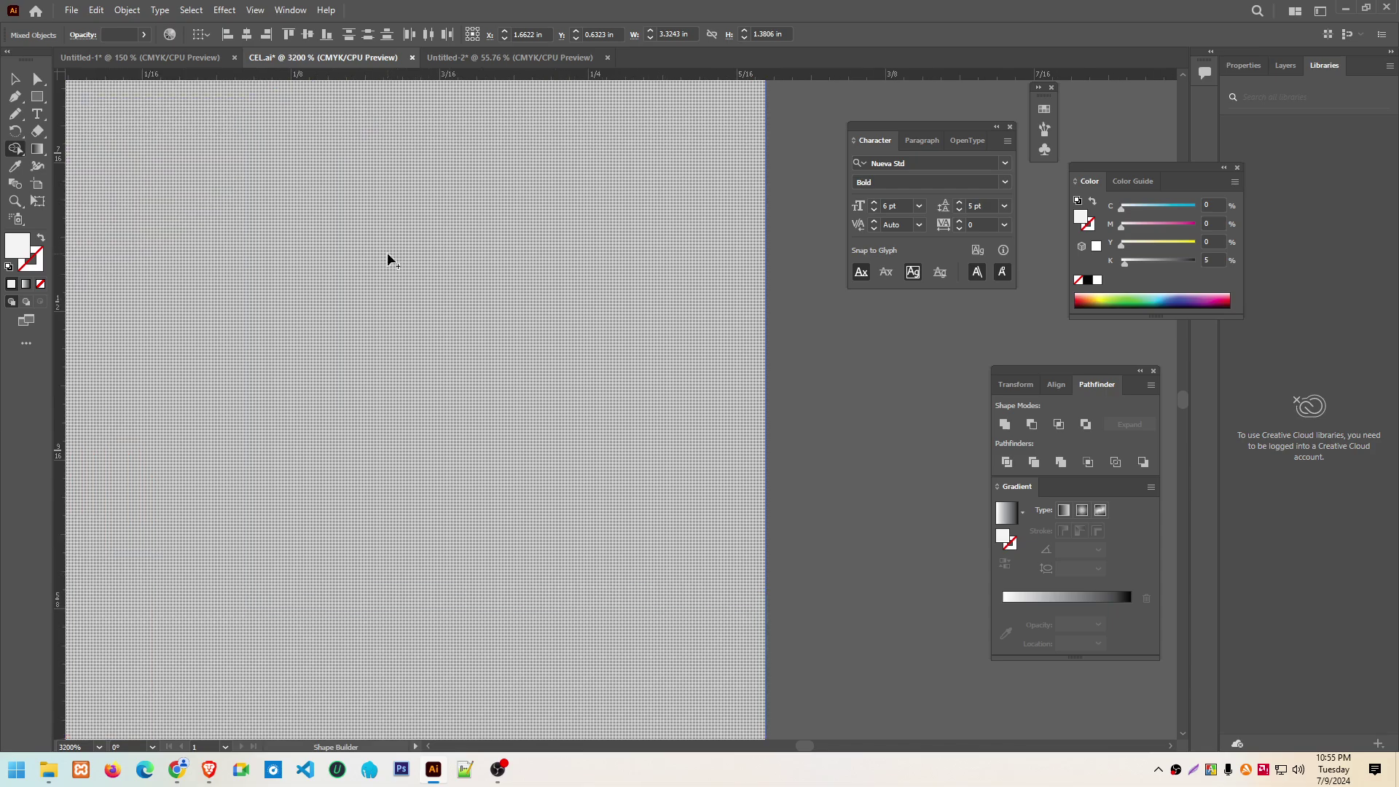
pyautogui.scroll(-1, 399, 264)
pyautogui.scroll(2, 291, 287)
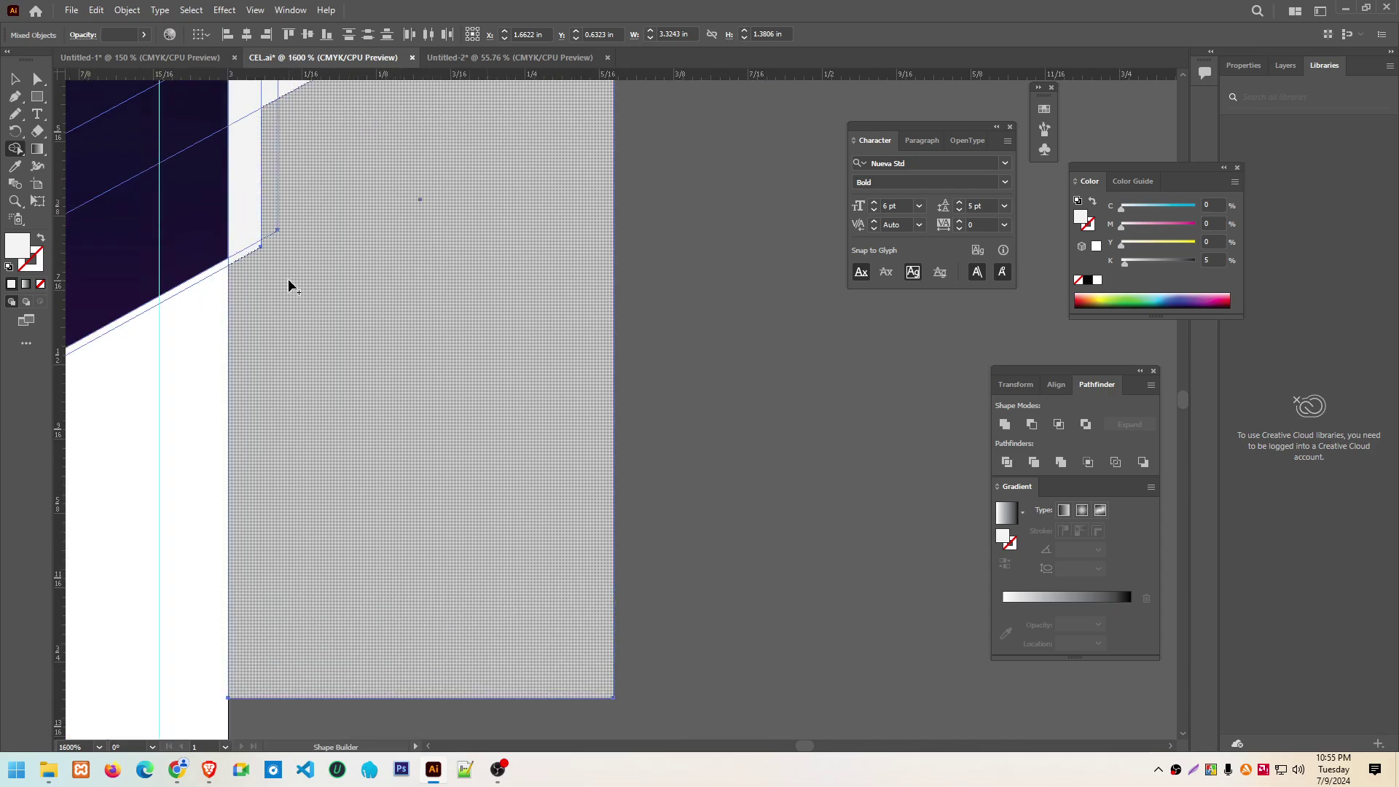
pyautogui.scroll(2, 291, 287)
pyautogui.scroll(2, 290, 286)
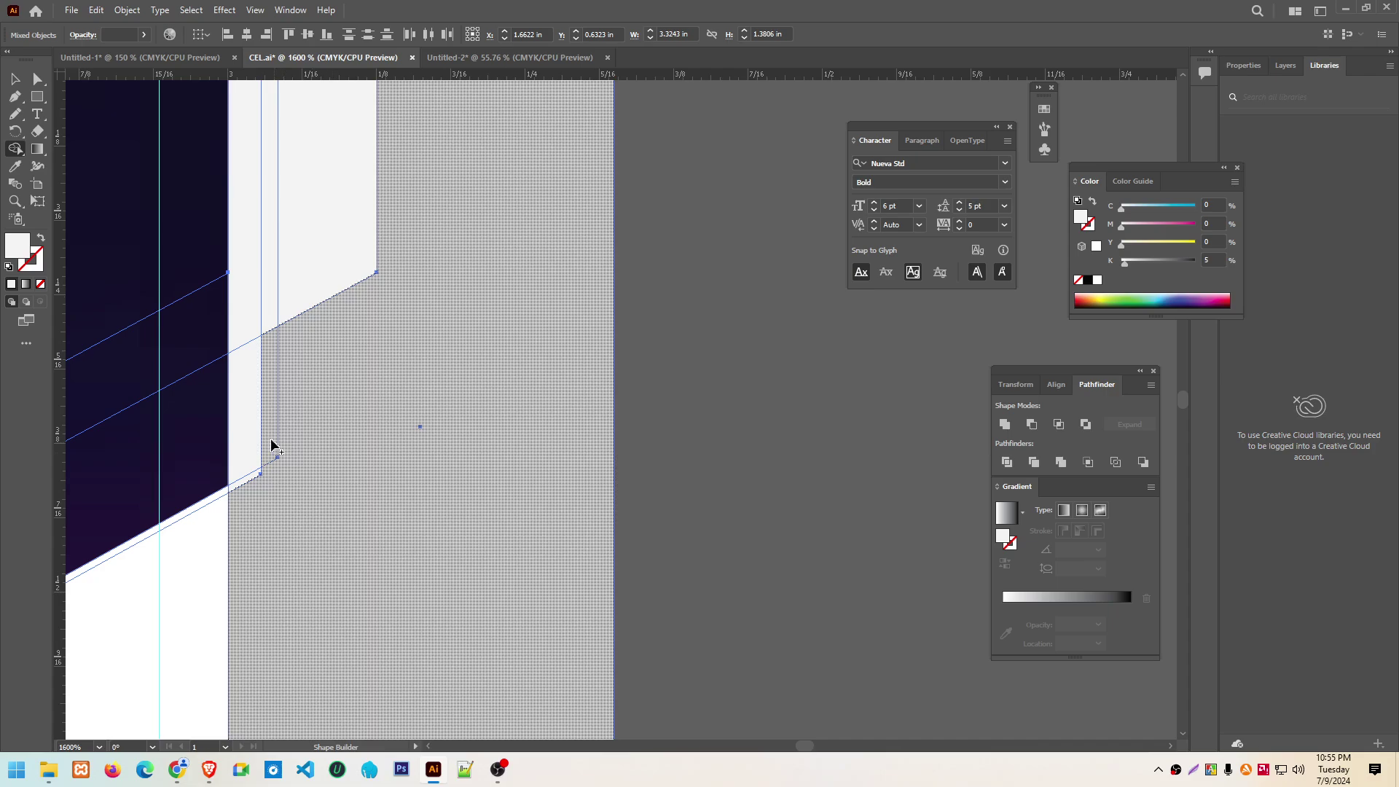
pyautogui.moveTo(251, 362)
pyautogui.mouseDown()
pyautogui.moveTo(347, 228)
pyautogui.moveTo(256, 424)
pyautogui.mouseUp()
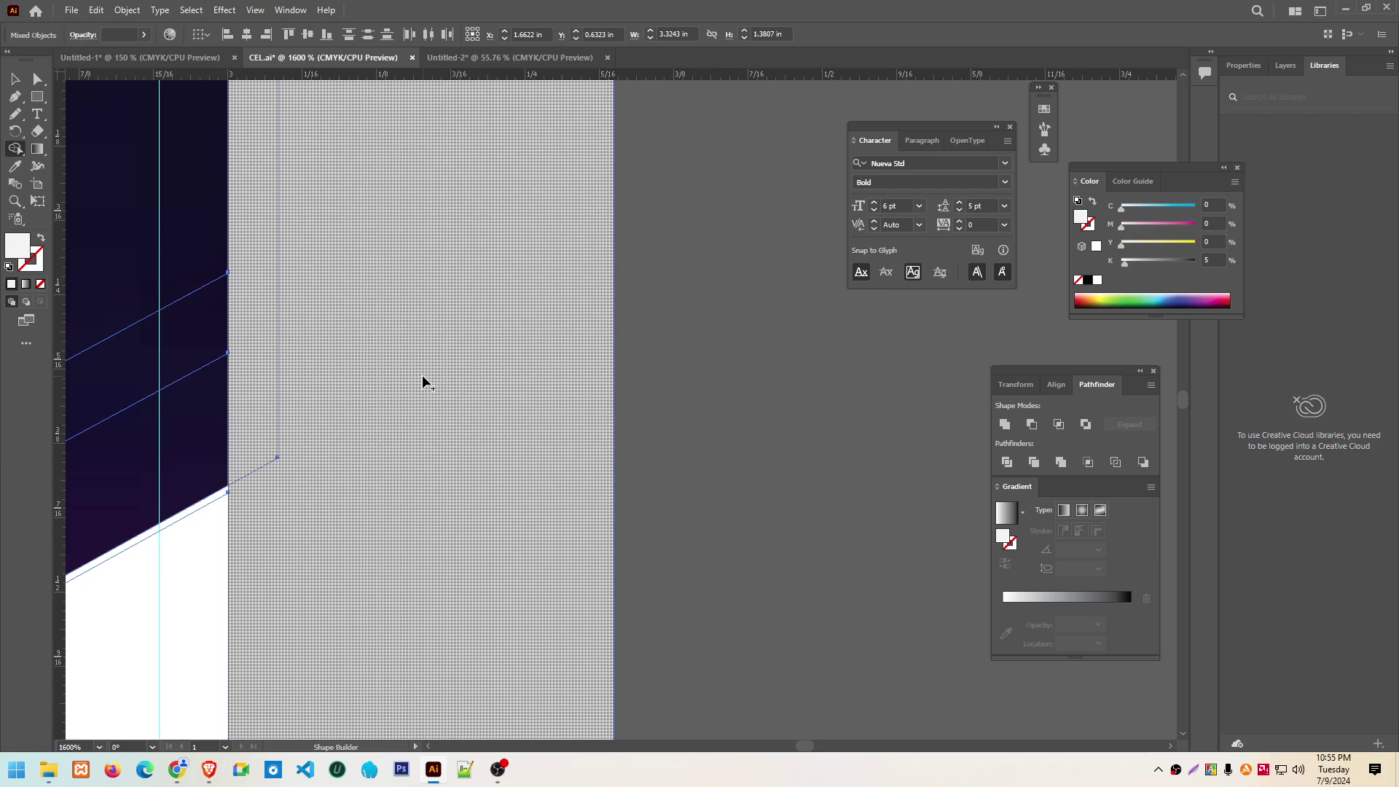
pyautogui.scroll(-4, 423, 381)
# Delete the light grey rectangle alone and select the city image with the hexagons
pyautogui.press('v')
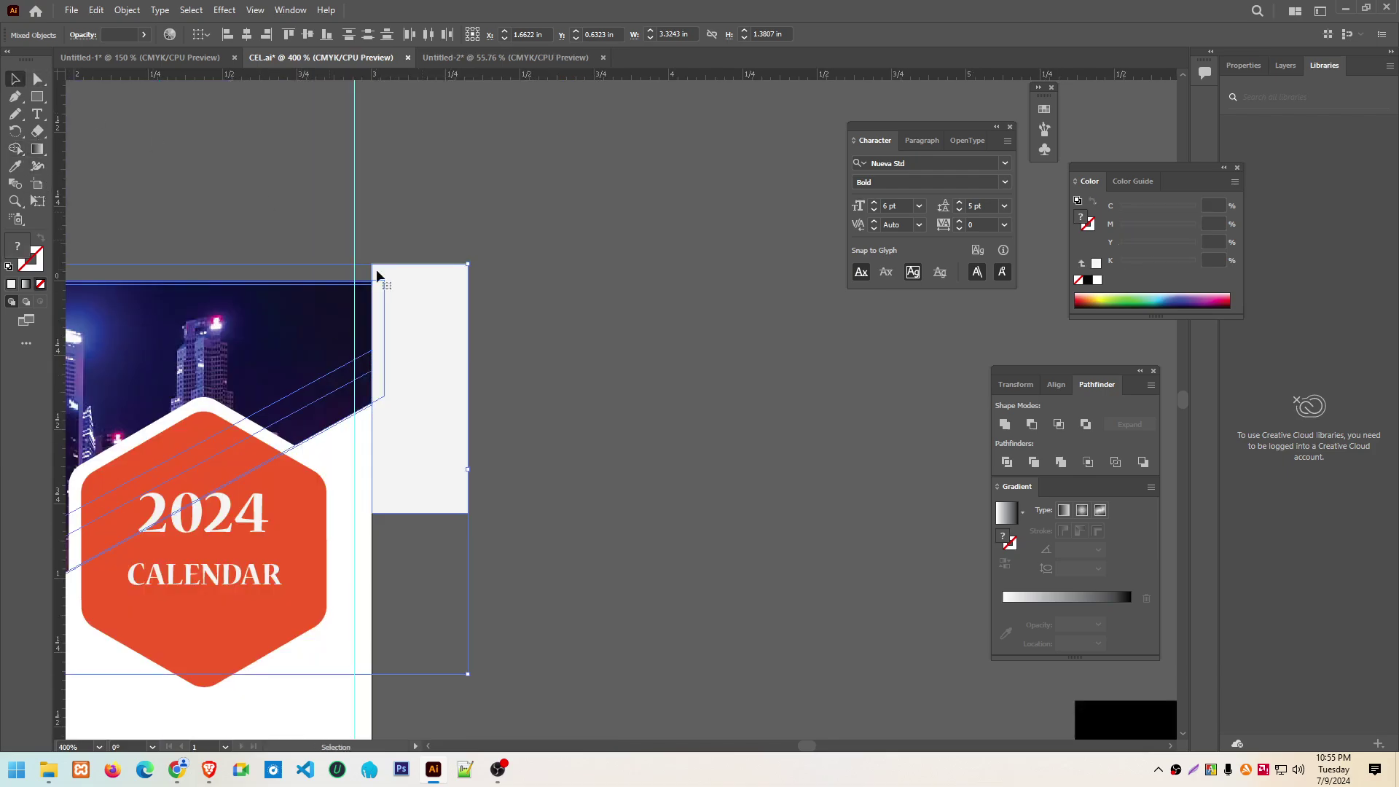
pyautogui.press('Delete')
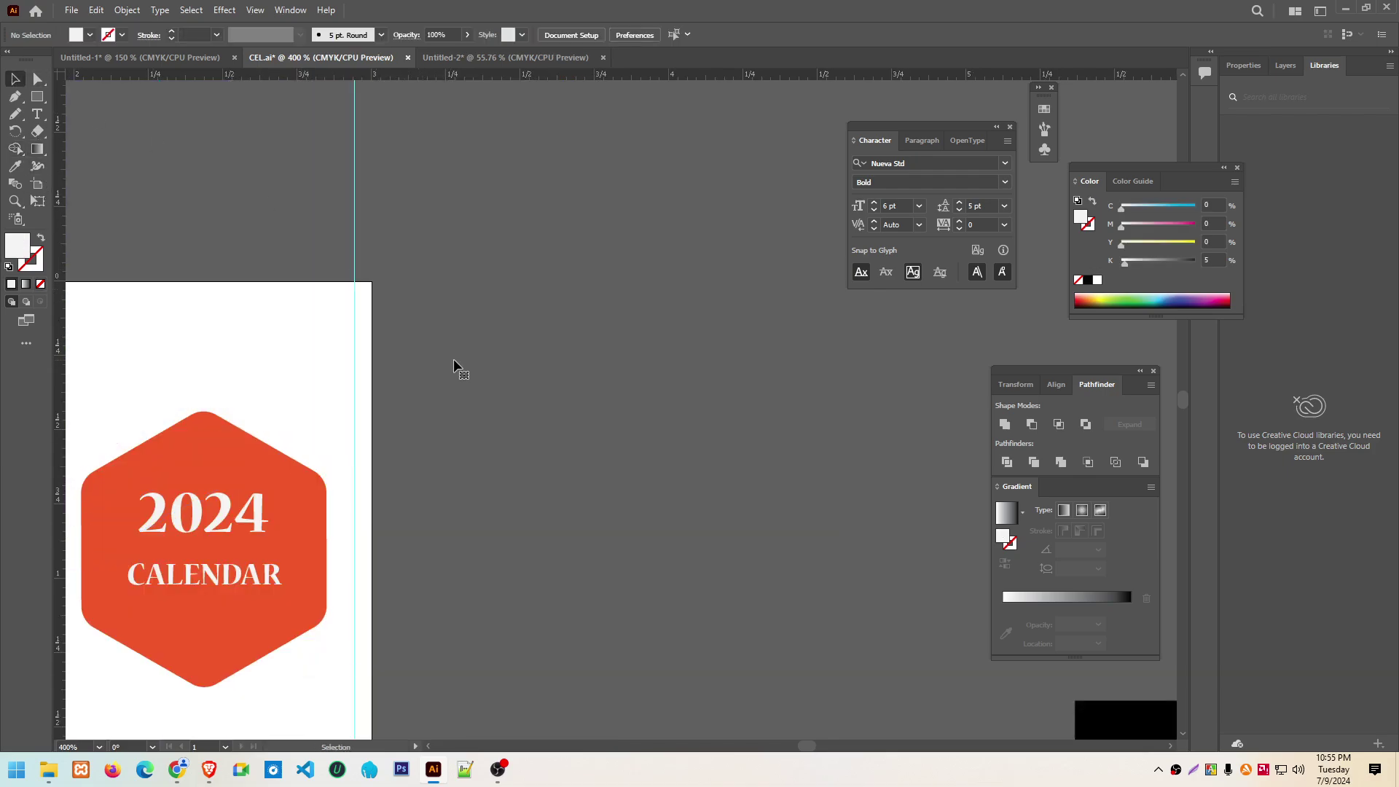
pyautogui.hotkey('ctrl', 'z')
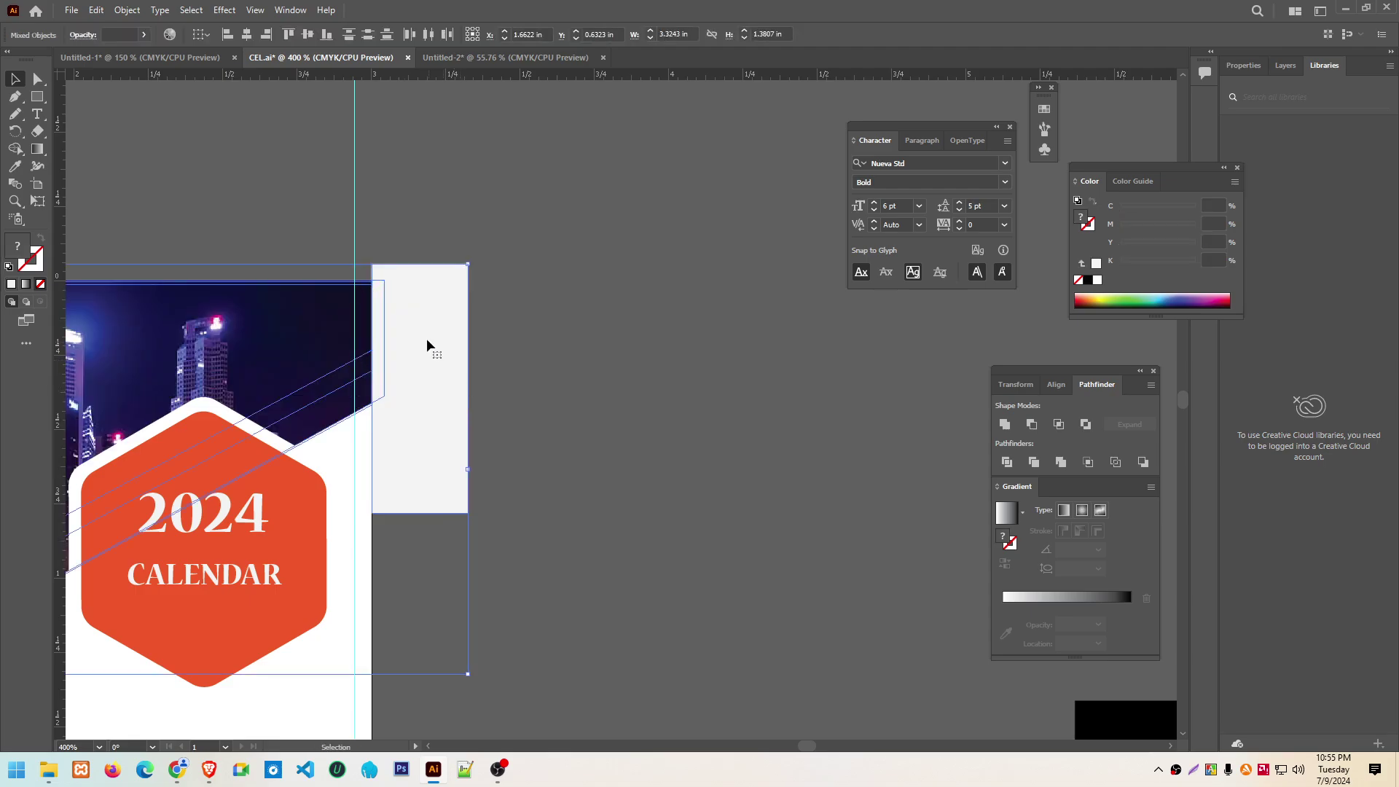
pyautogui.click(391, 221)
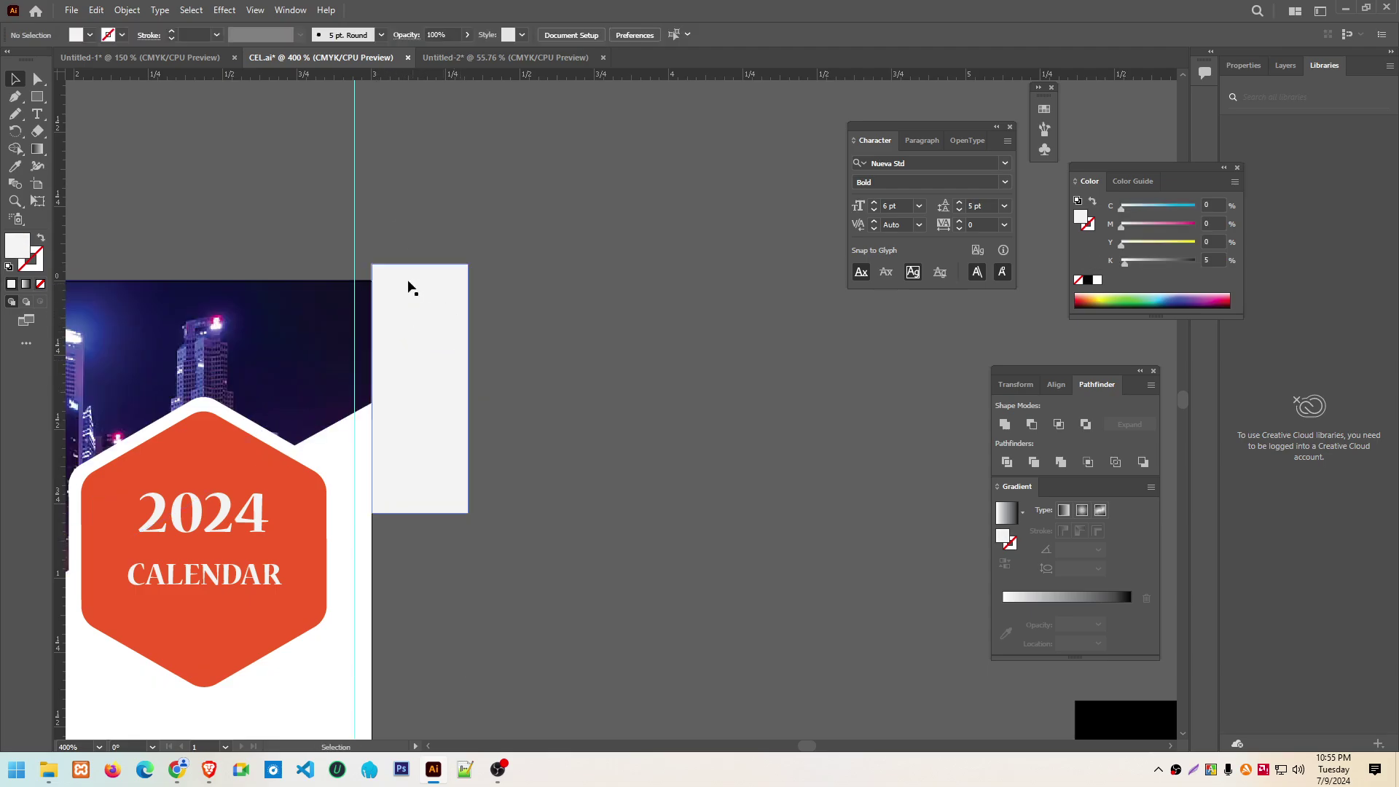
pyautogui.click(426, 326)
pyautogui.press('Delete')
pyautogui.moveTo(400, 275); pyautogui.dragTo(368, 438)
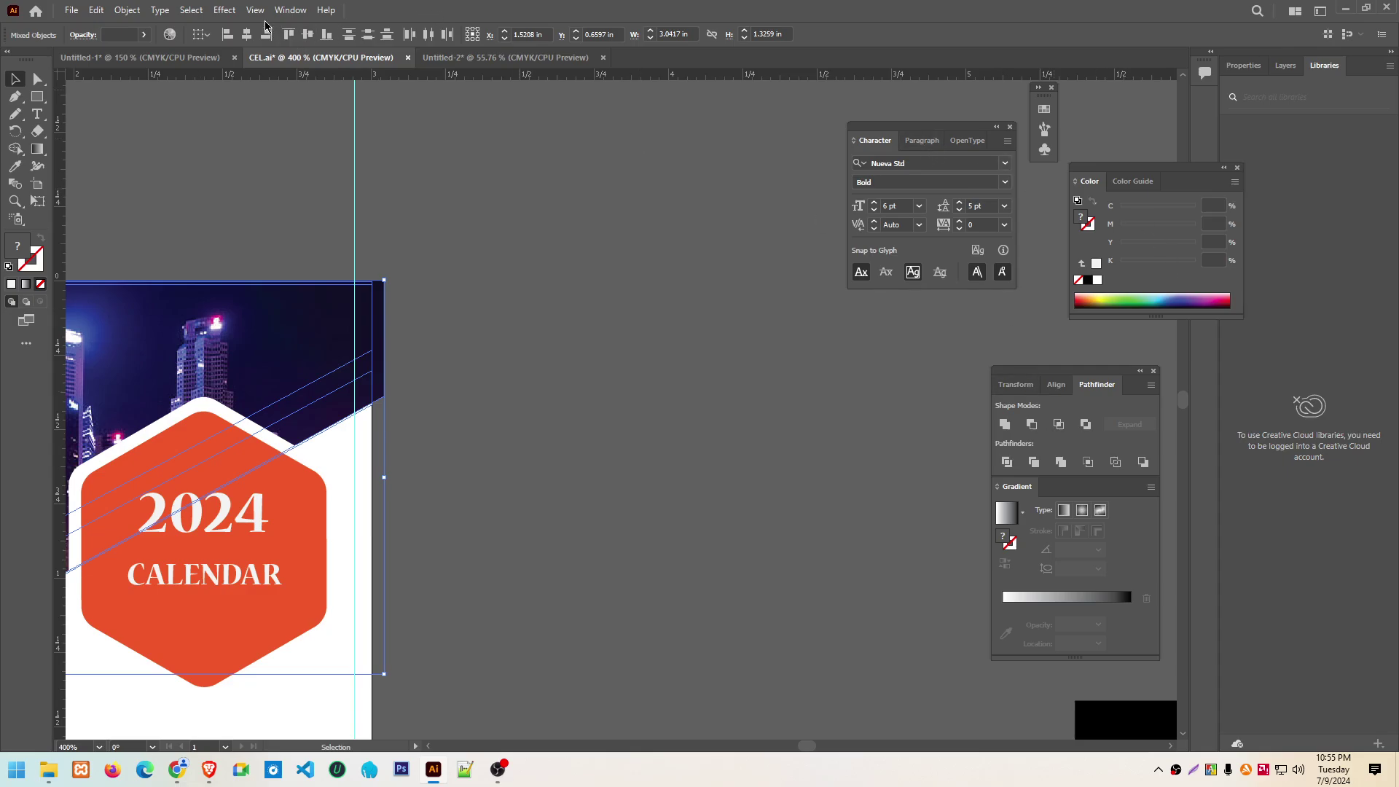
# Try a Pathfinder Divide on the selected header artwork, then revert it
pyautogui.click(290, 10)
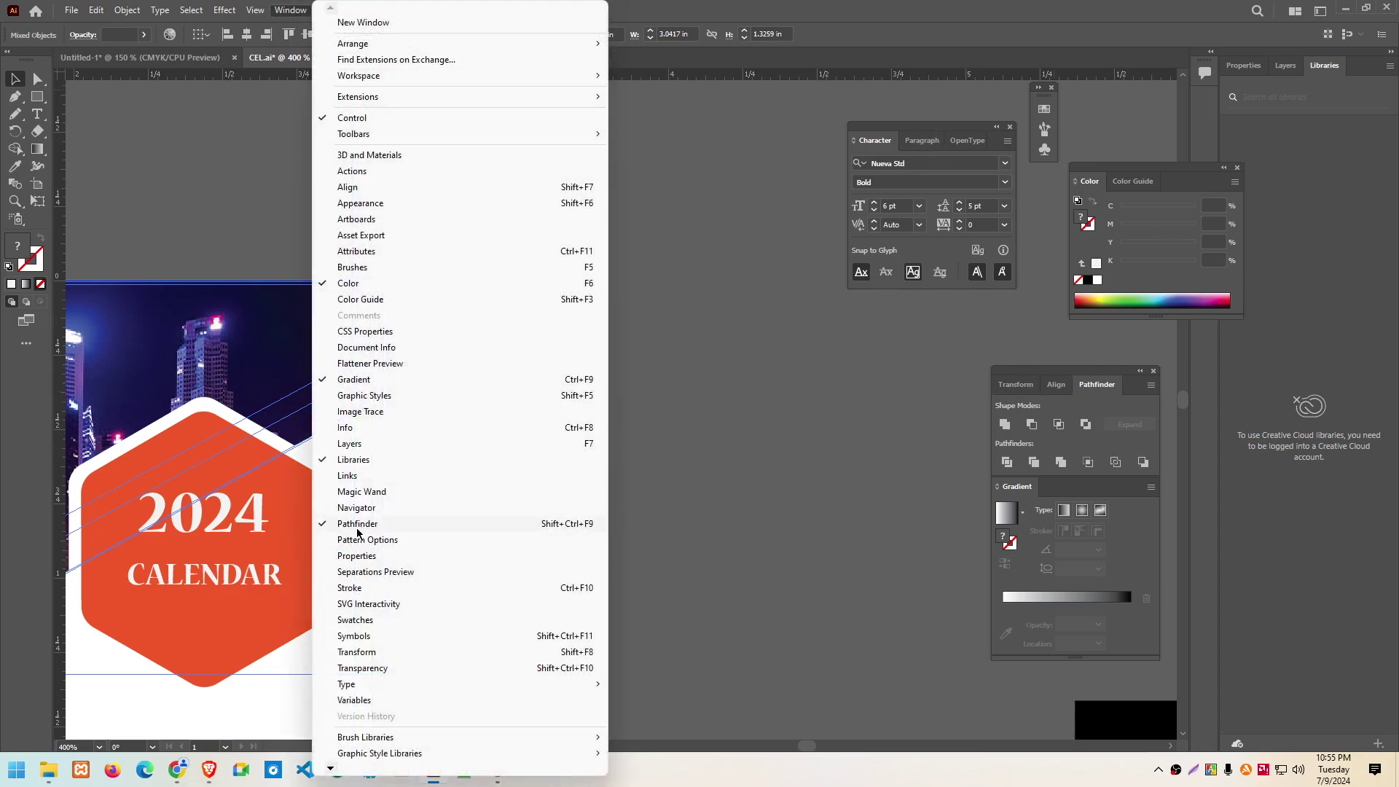
pyautogui.click(1088, 383)
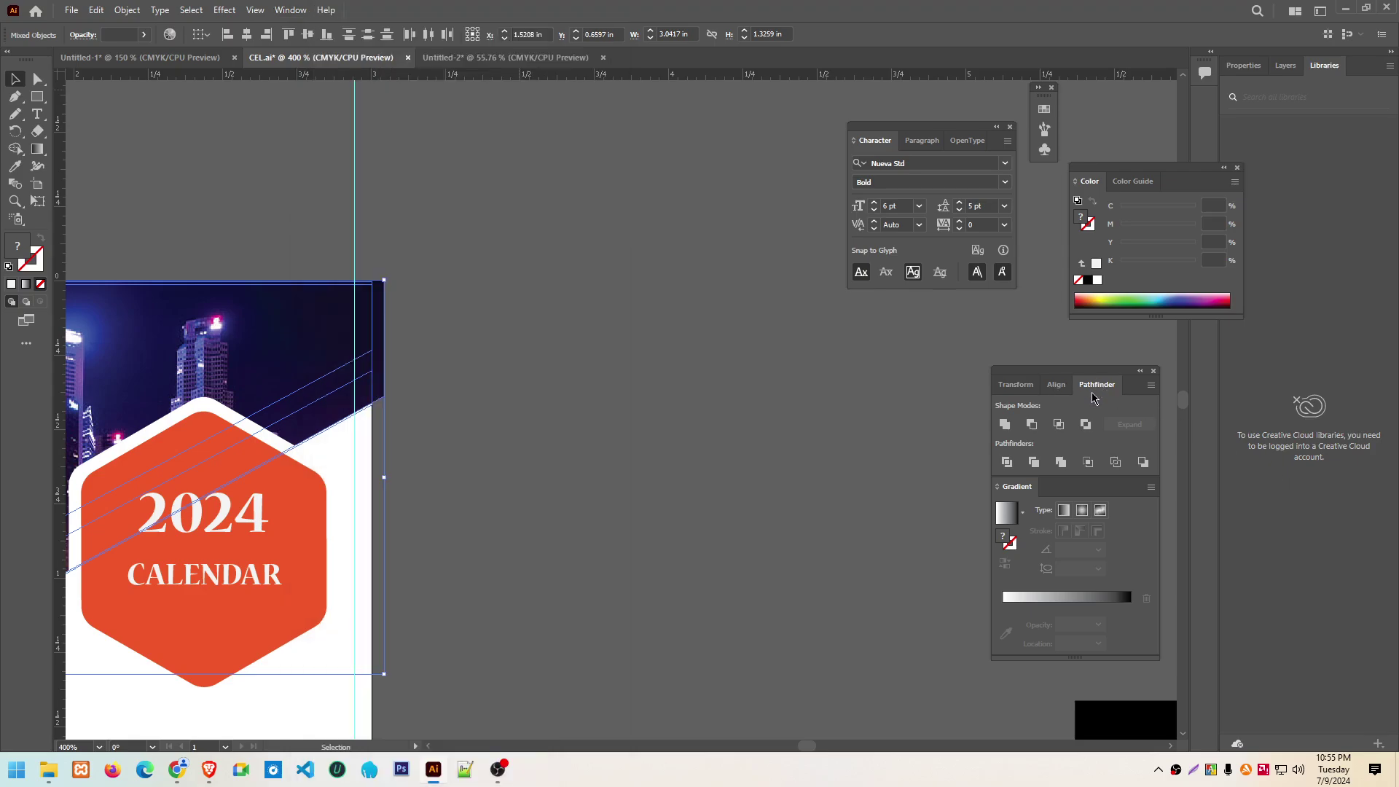
pyautogui.click(1007, 464)
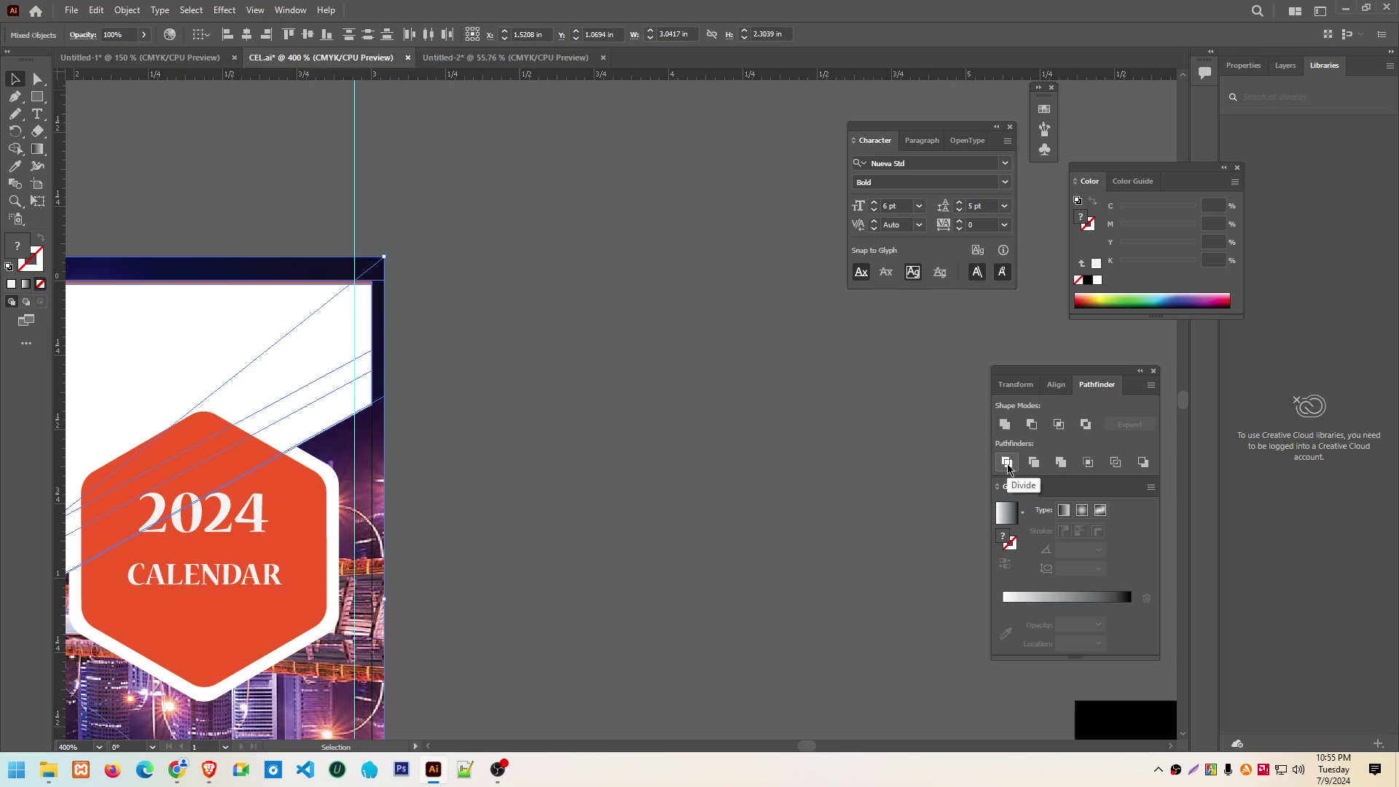
pyautogui.click(1008, 464)
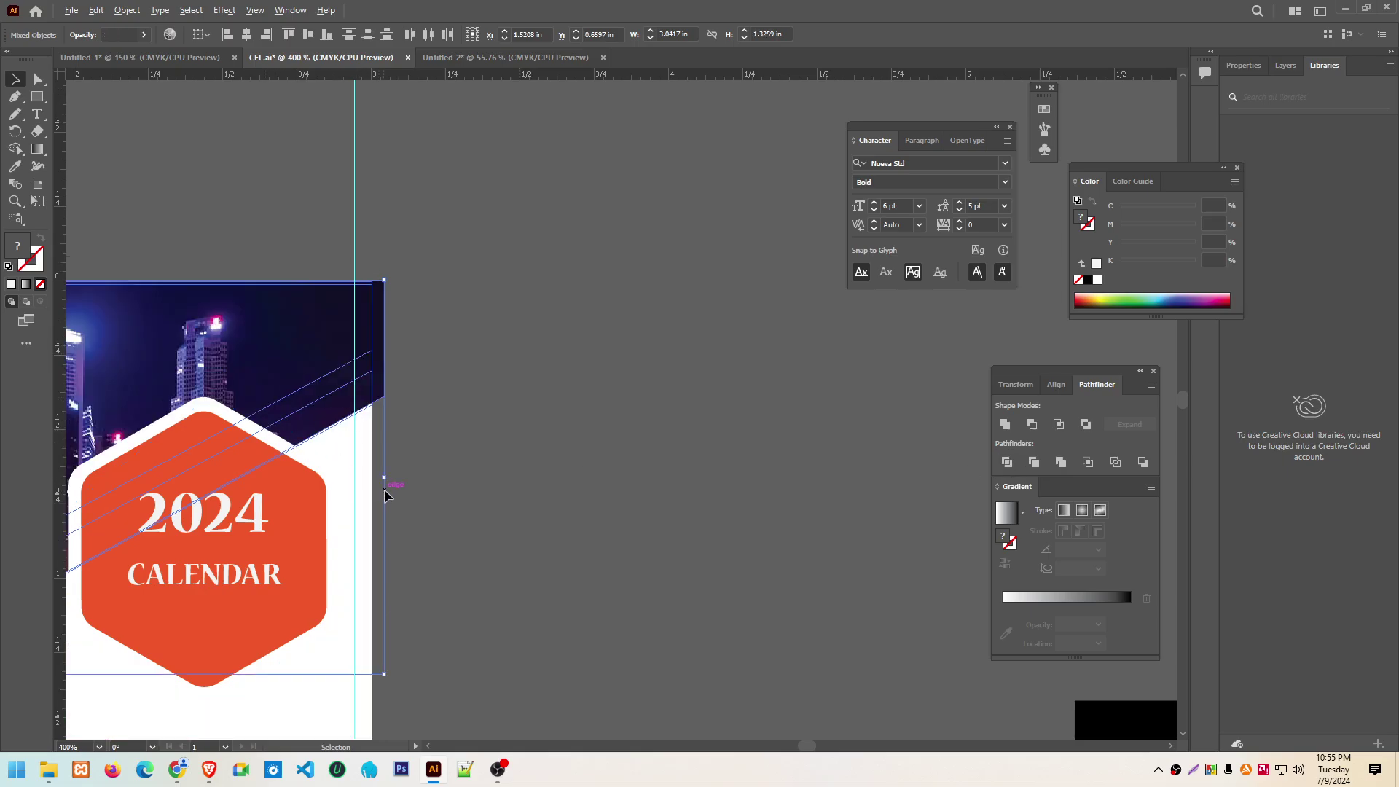
# Zoom out to check the page, then switch to the Calendar Premaker page in the browser
pyautogui.scroll(-3, 387, 496)
pyautogui.scroll(-3, 387, 498)
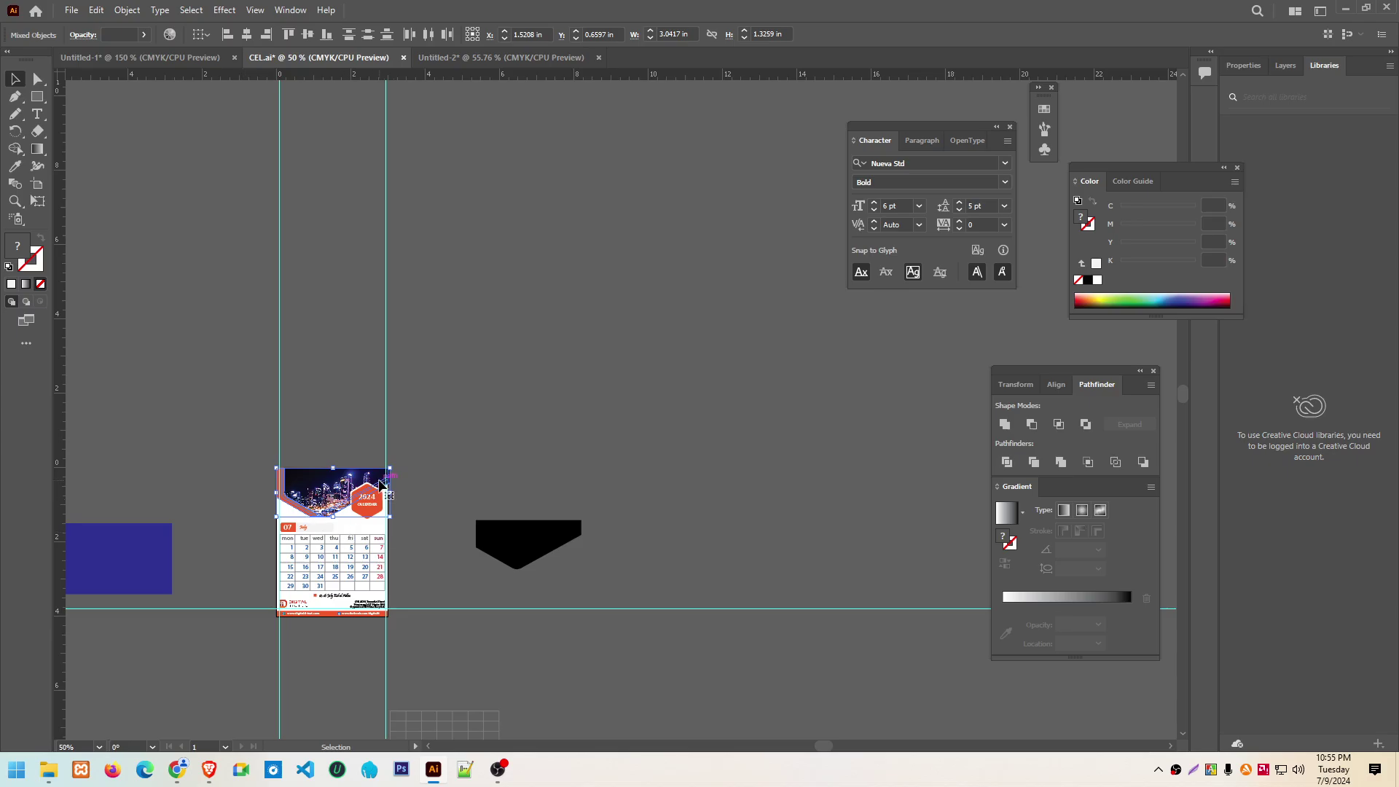
pyautogui.scroll(2, 256, 508)
pyautogui.scroll(4, 321, 550)
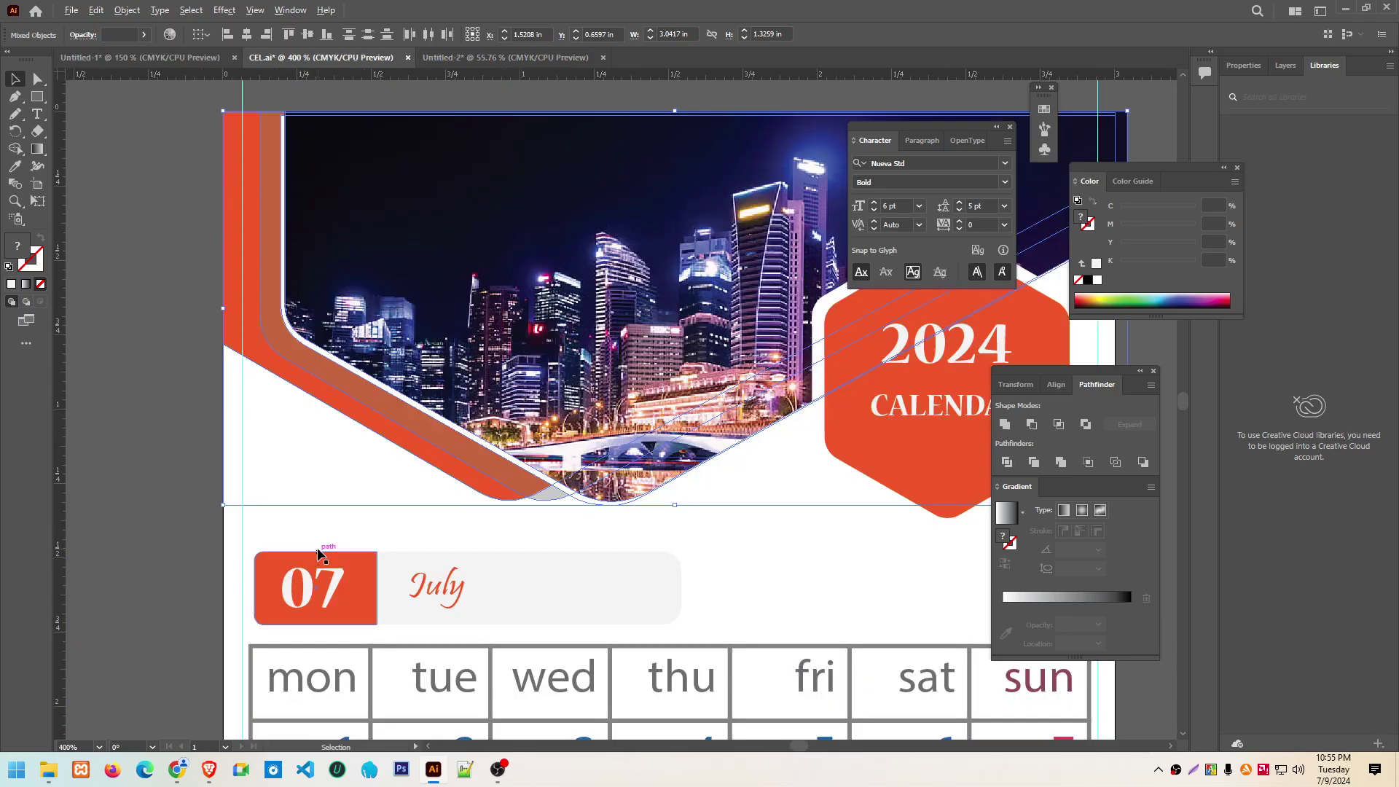
pyautogui.scroll(-2, 502, 501)
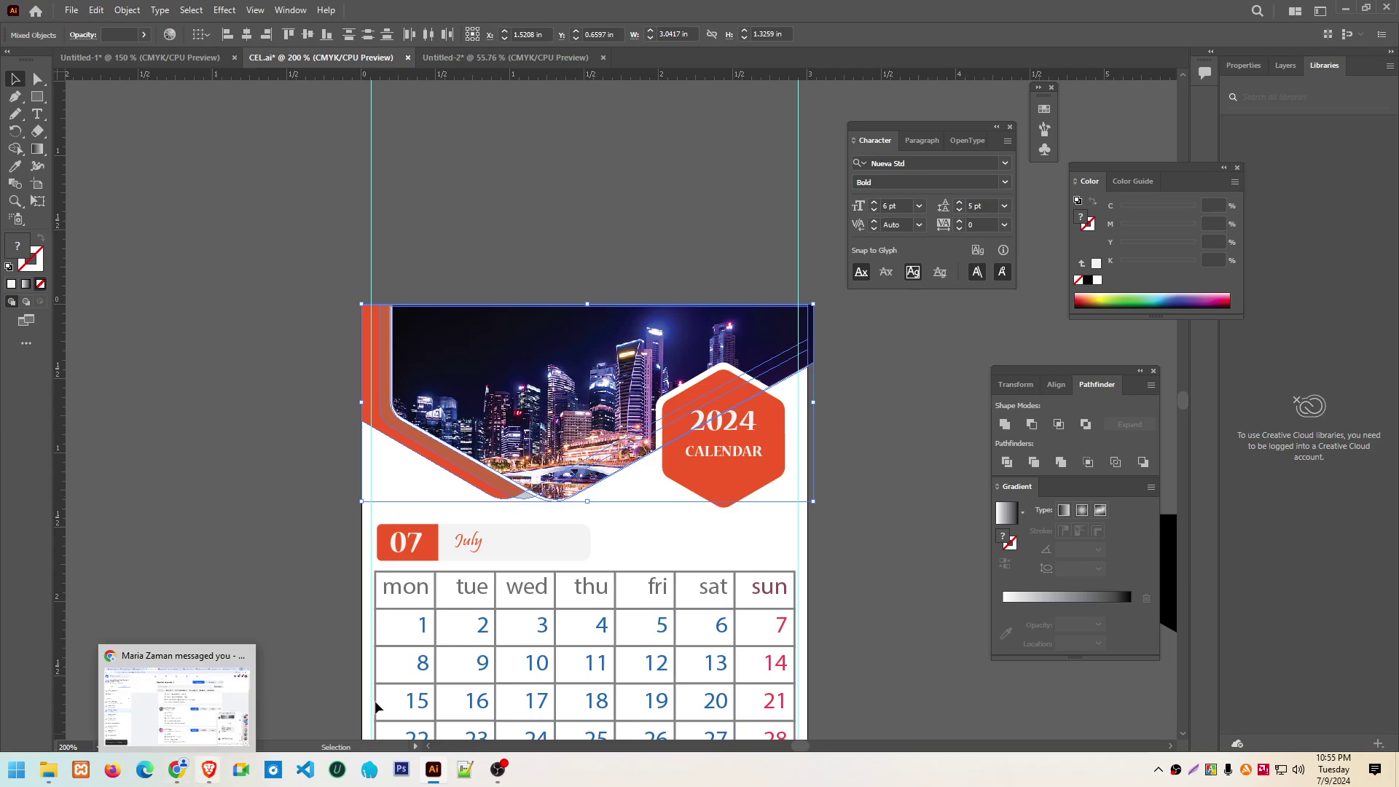
pyautogui.scroll(-2, 494, 503)
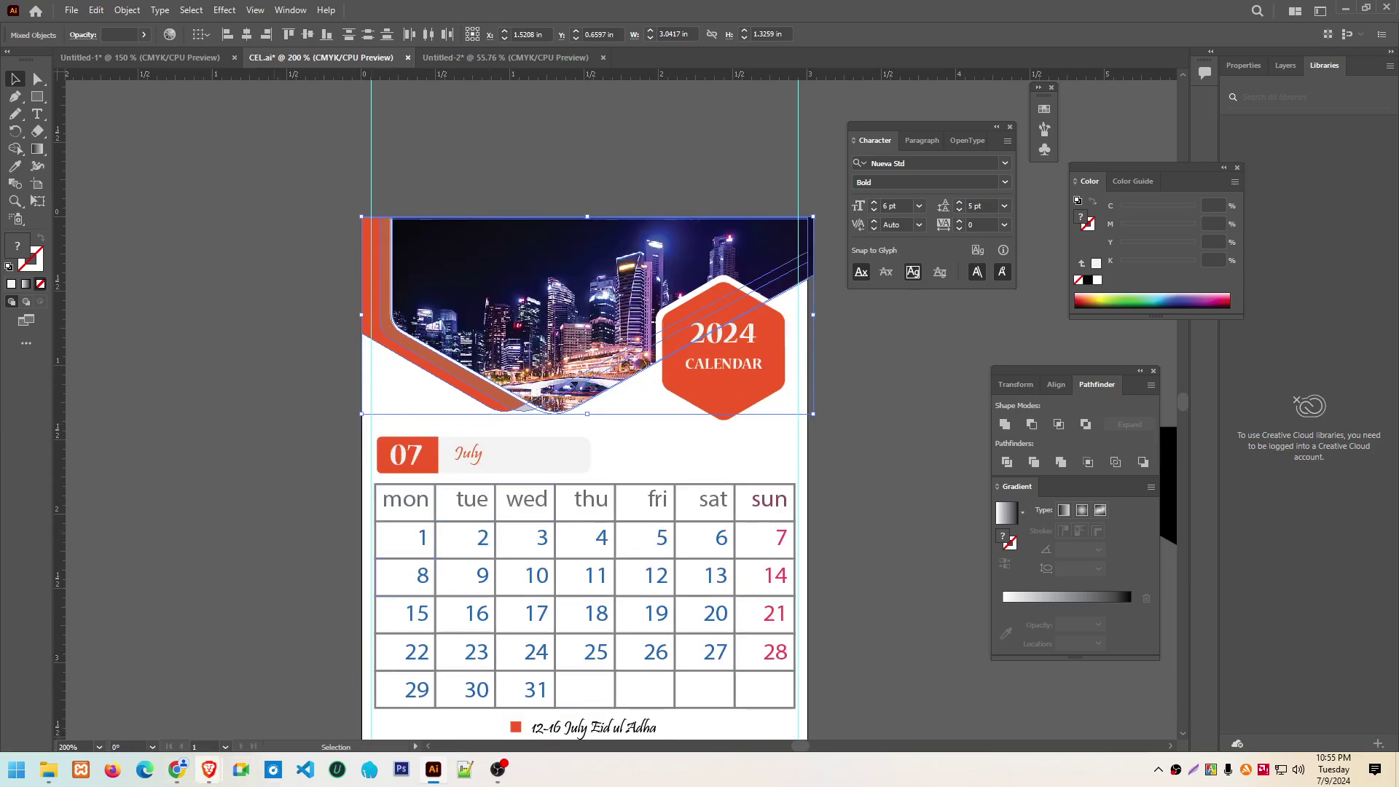
pyautogui.click(124, 699)
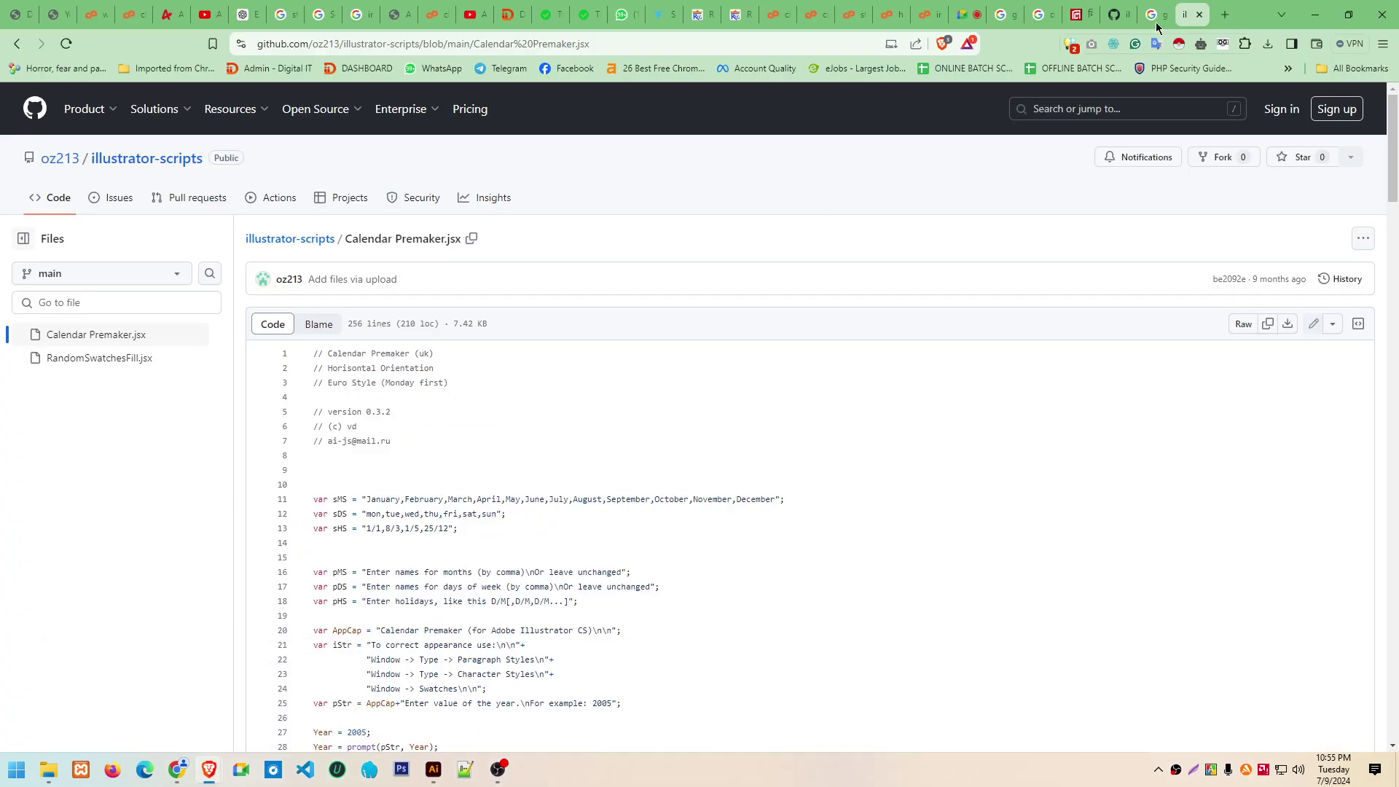
# Browse Google Images calendar examples, ending on the Freepik one-page 2024 calendar, then return to Illustrator
pyautogui.click(1039, 14)
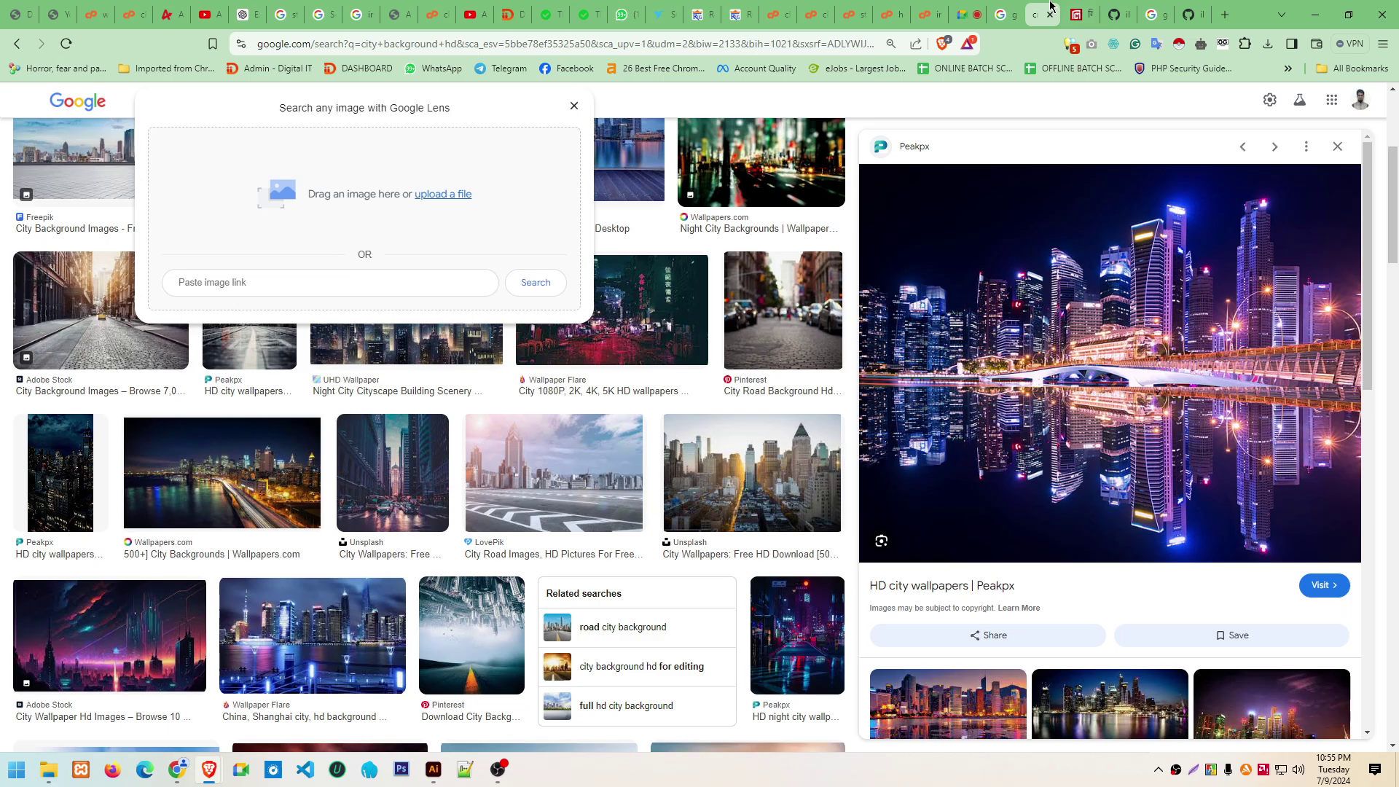
pyautogui.click(1014, 7)
pyautogui.click(1039, 11)
pyautogui.click(17, 44)
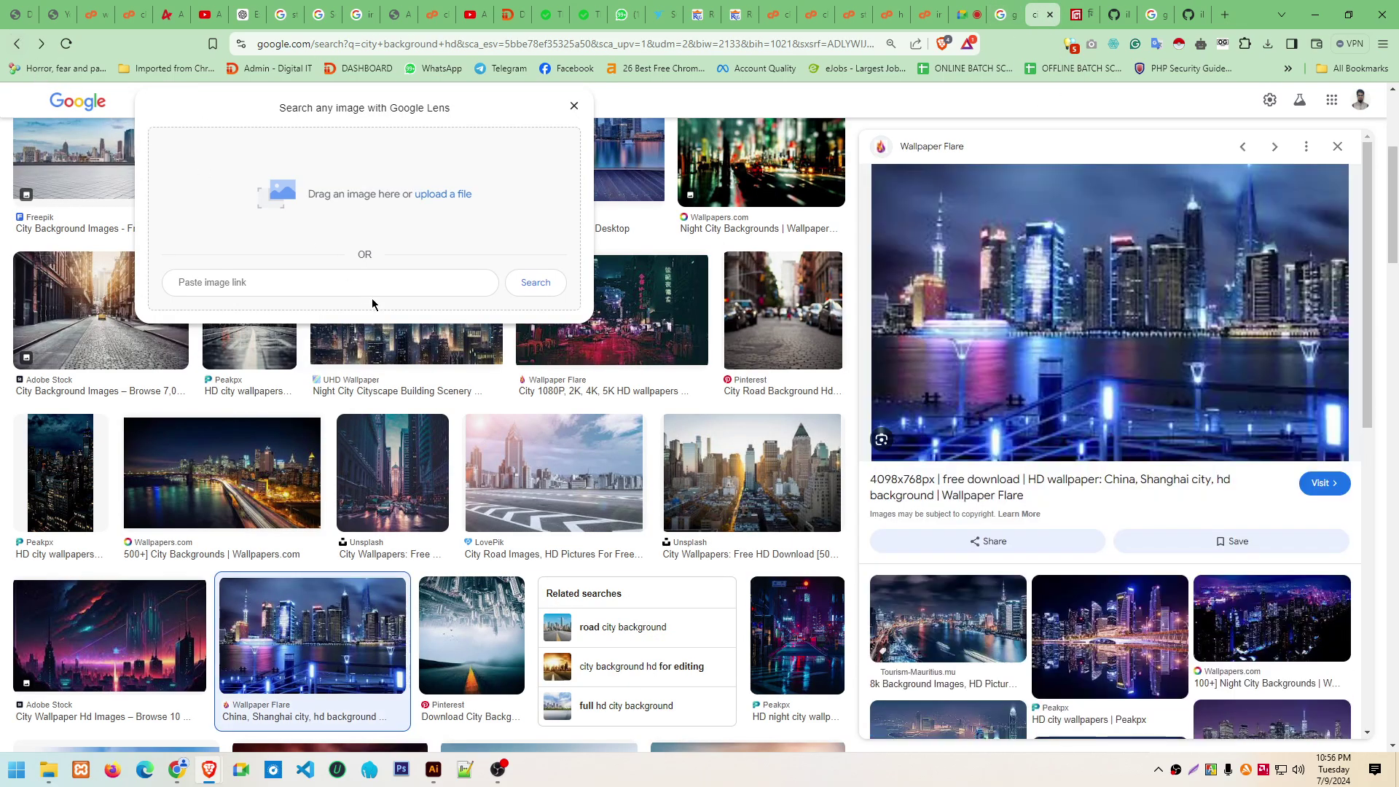
pyautogui.click(18, 44)
pyautogui.click(22, 45)
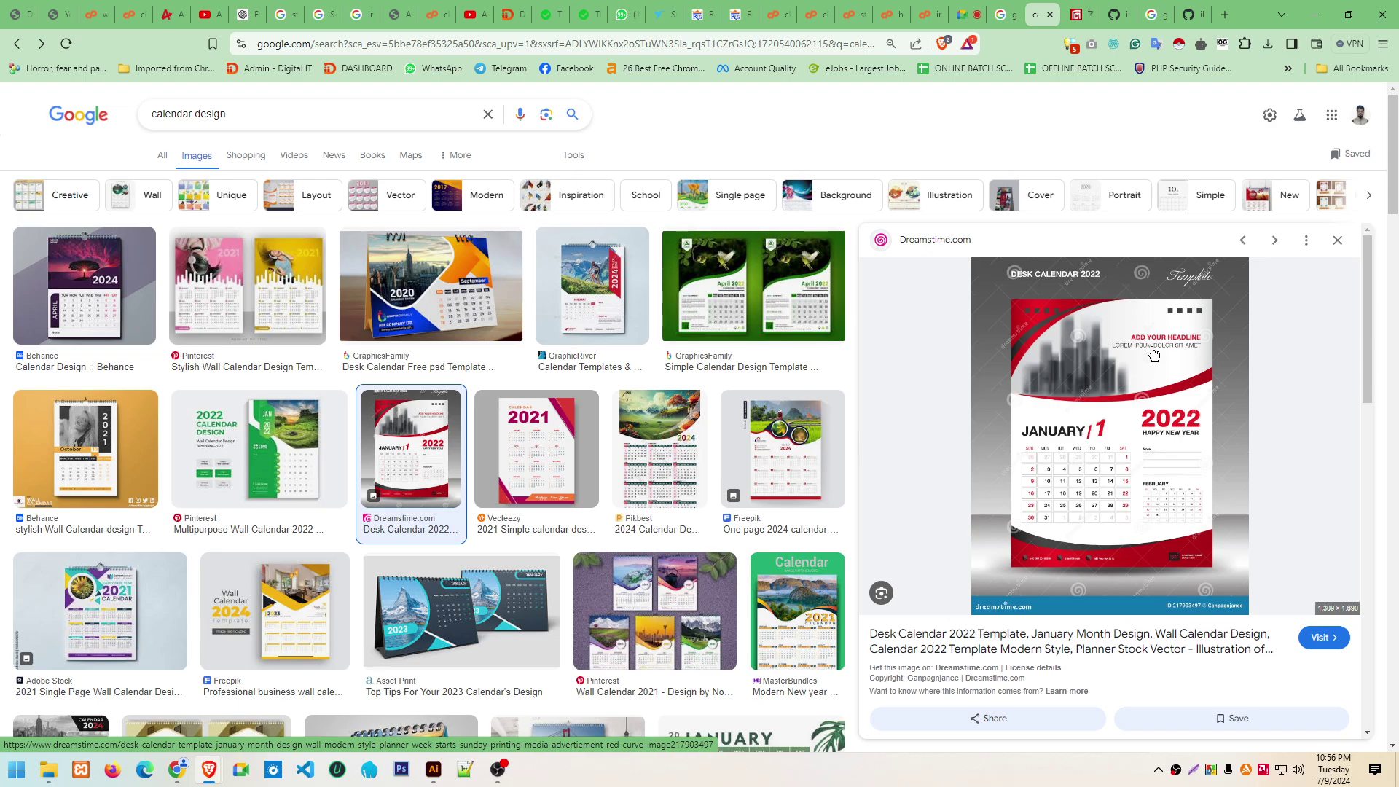
pyautogui.click(829, 436)
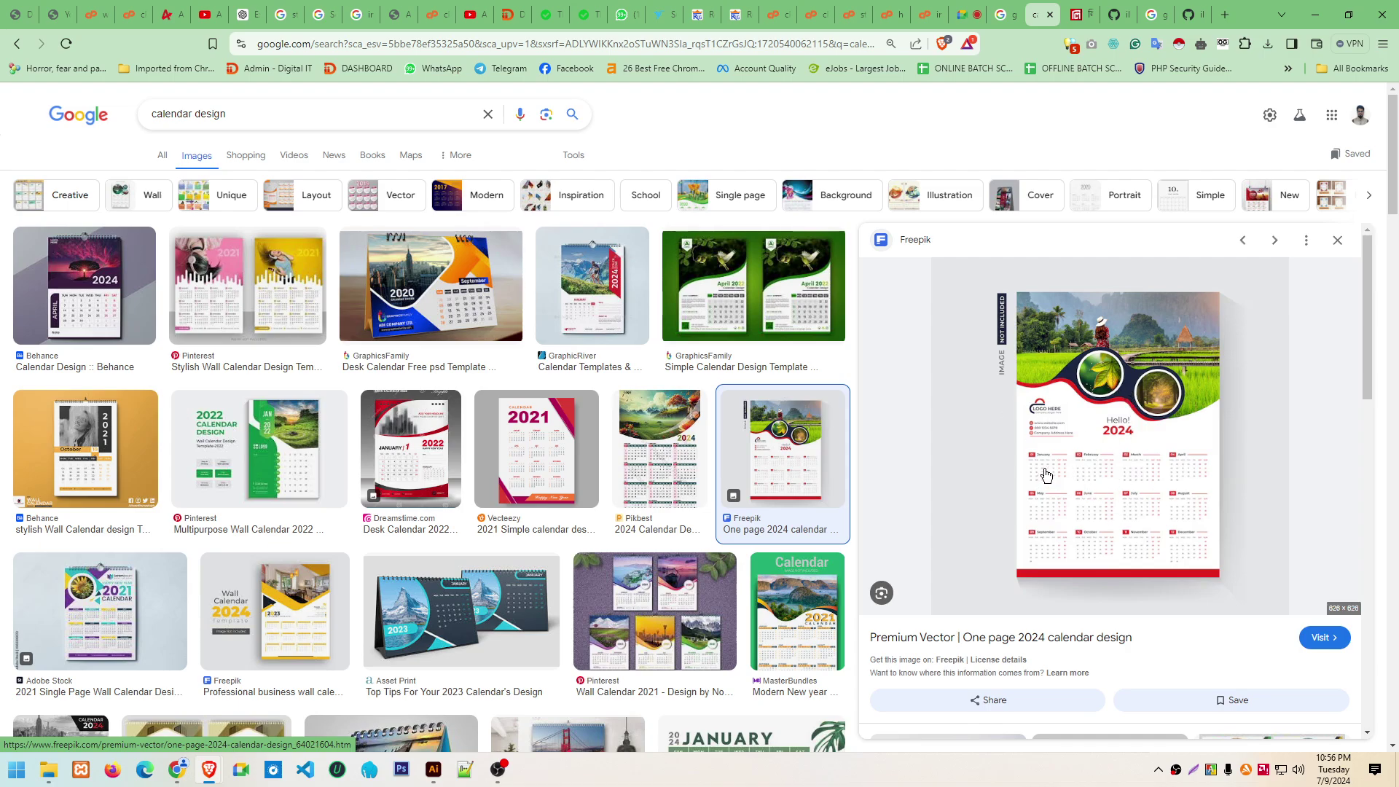
pyautogui.click(434, 778)
# In Untitled-1, drag the January month block up and left, then minimise Illustrator
pyautogui.click(183, 58)
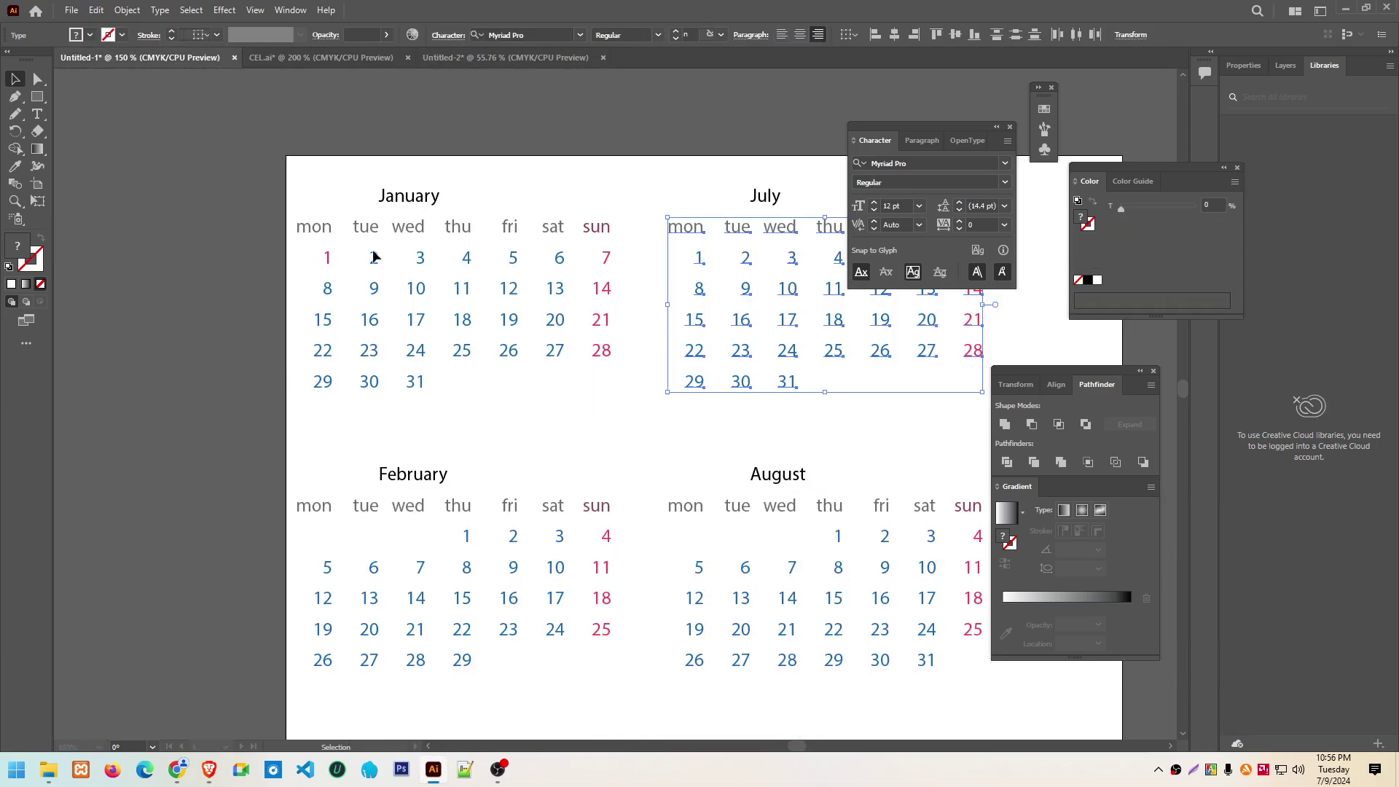
pyautogui.click(326, 256)
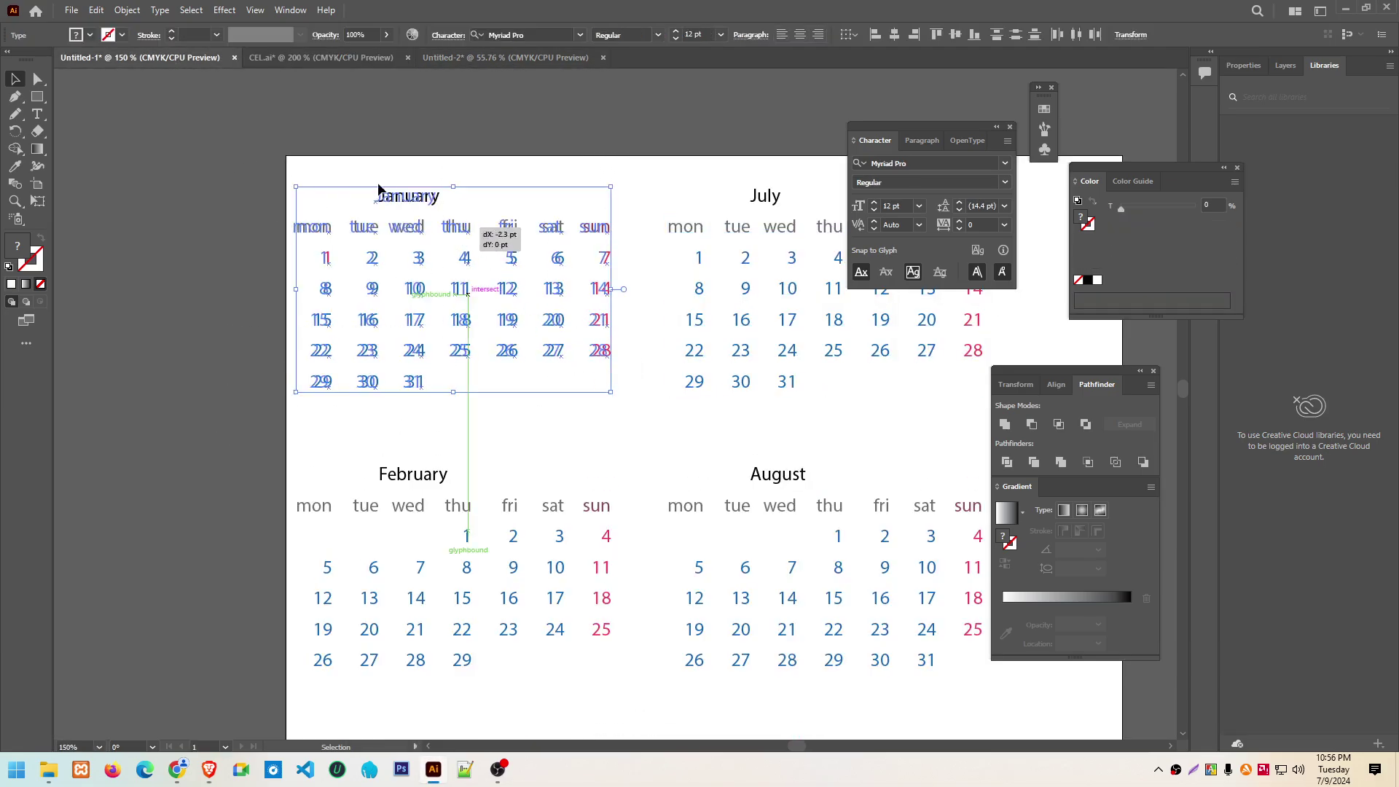
pyautogui.moveTo(508, 289); pyautogui.dragTo(243, 177)
pyautogui.click(1342, 7)
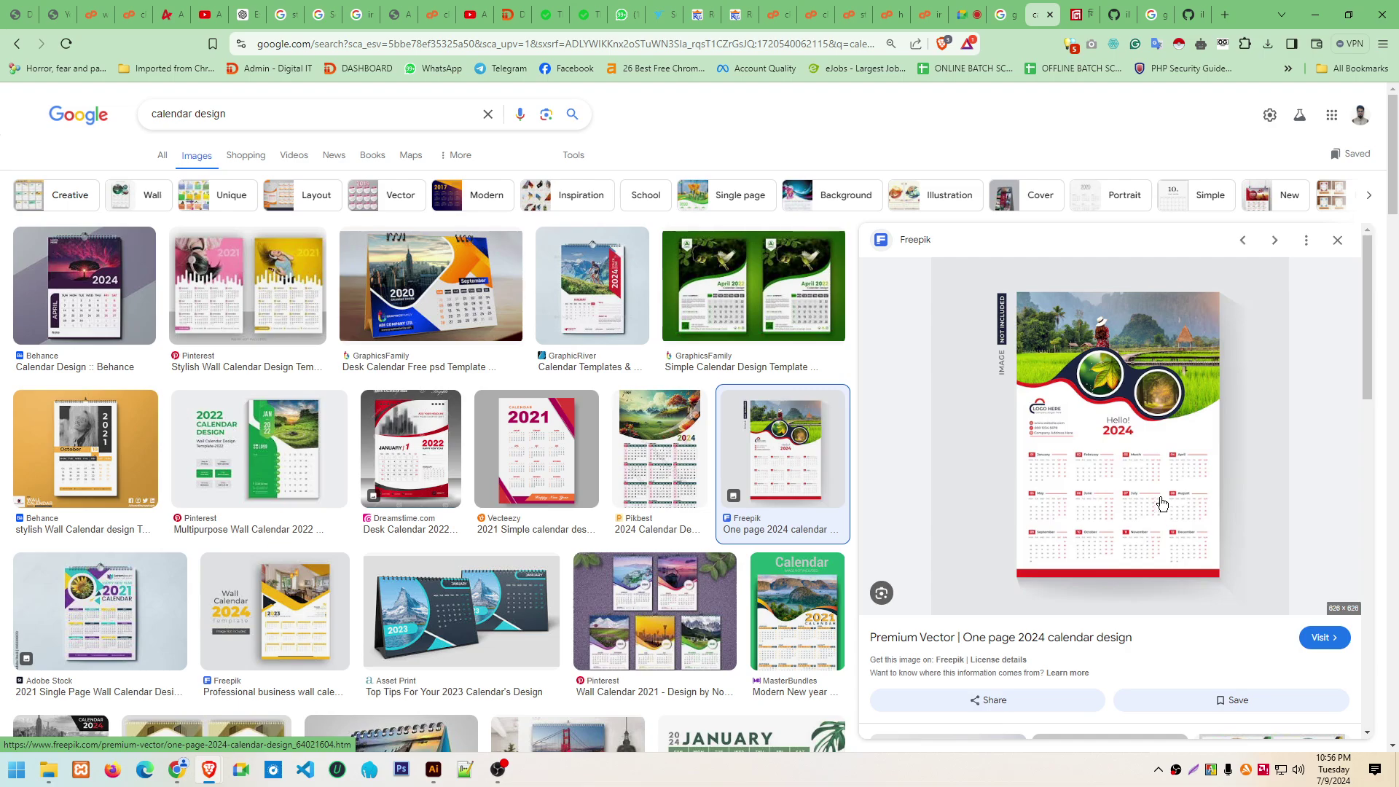
# Preview the Pinterest Wall Calendar 2021 mountain-scene pages, then return to the Google Meet call
pyautogui.click(675, 636)
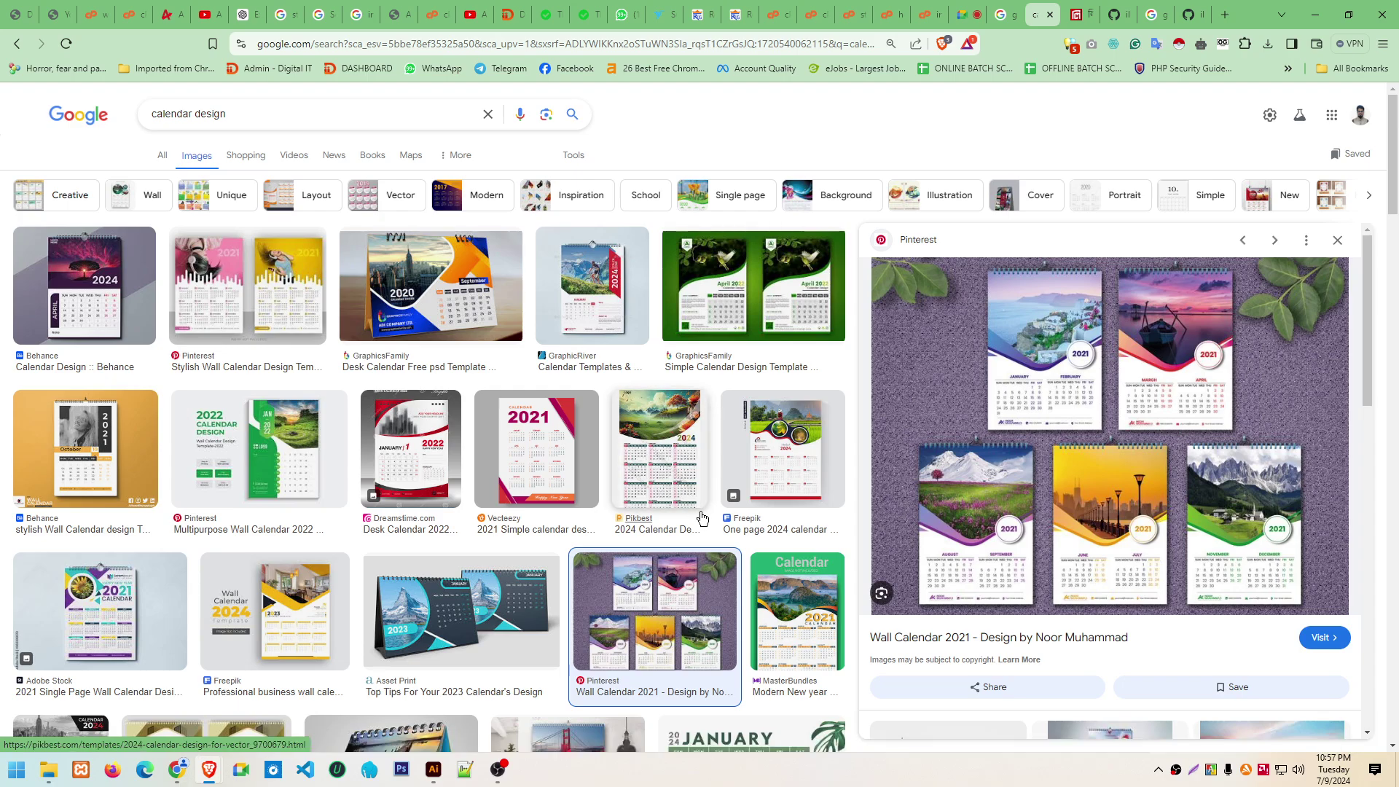
pyautogui.scroll(-2, 671, 612)
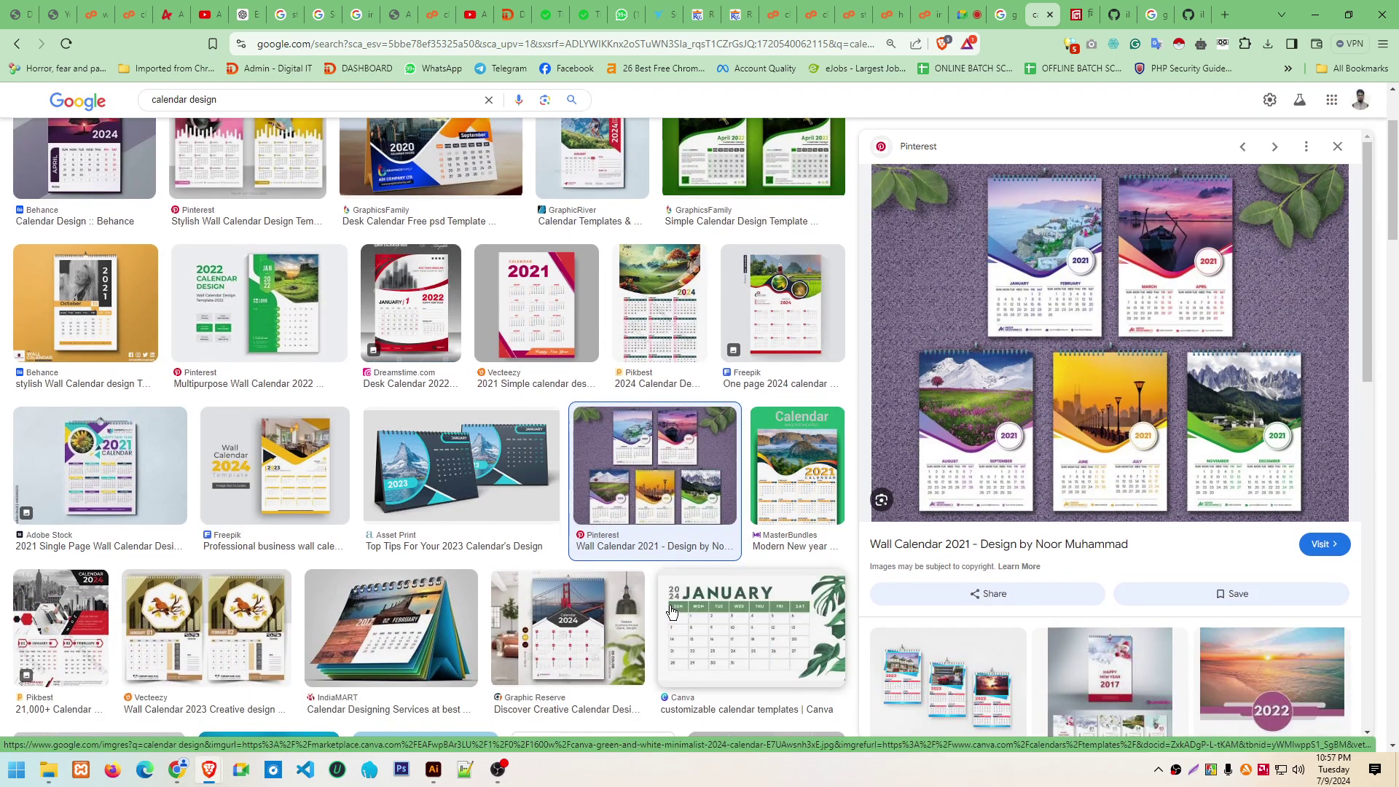
pyautogui.scroll(-1, 674, 603)
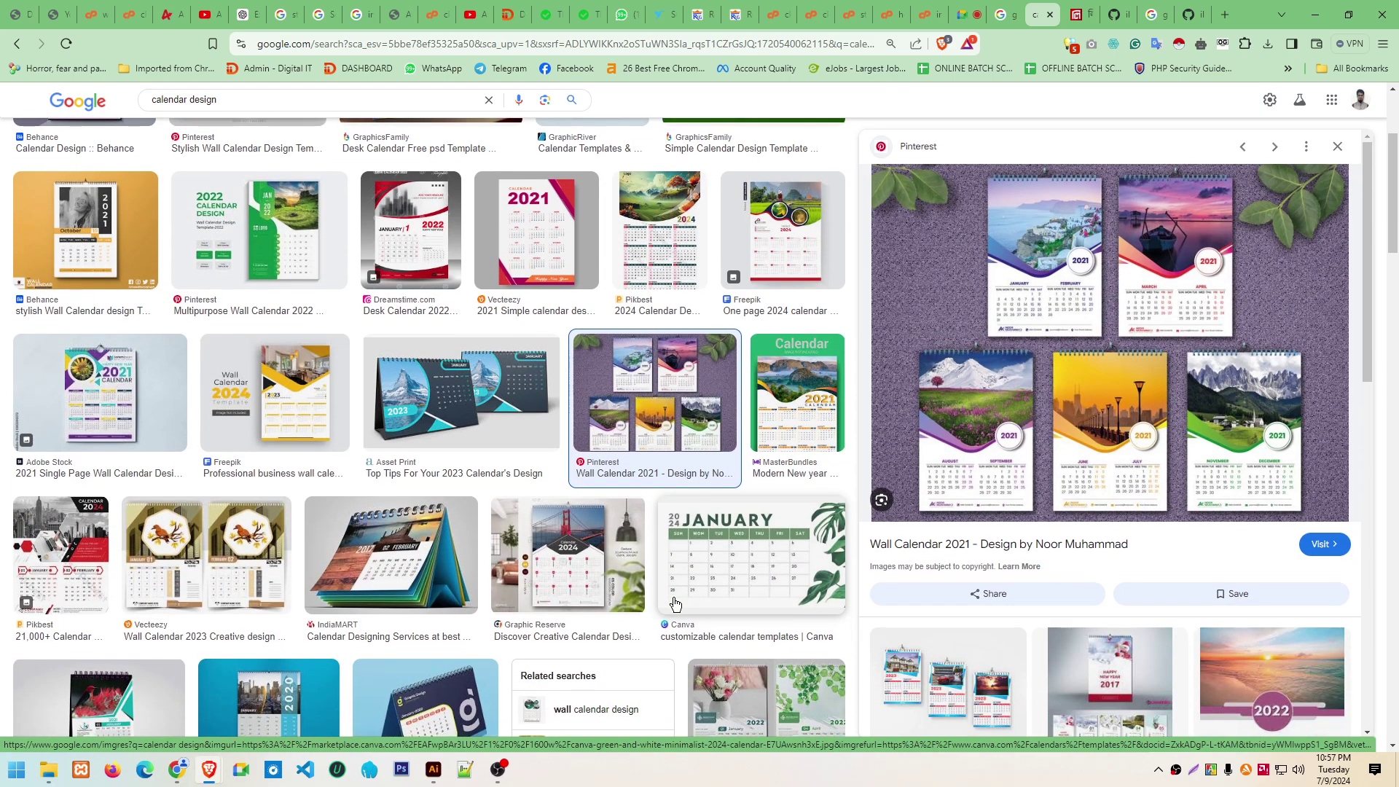
pyautogui.click(983, 9)
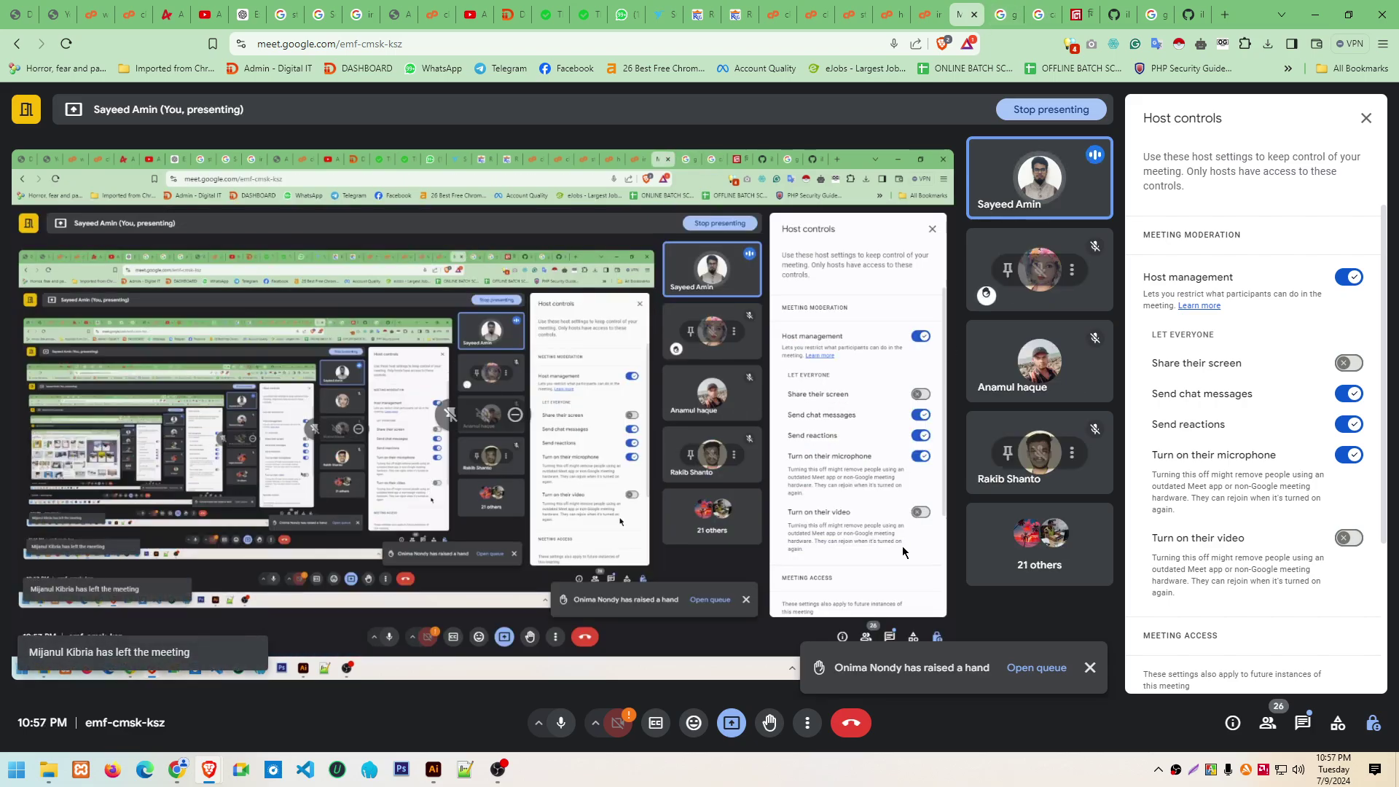
# Dismiss the raised-hand notice and end the Google Meet call for everyone
pyautogui.click(1092, 669)
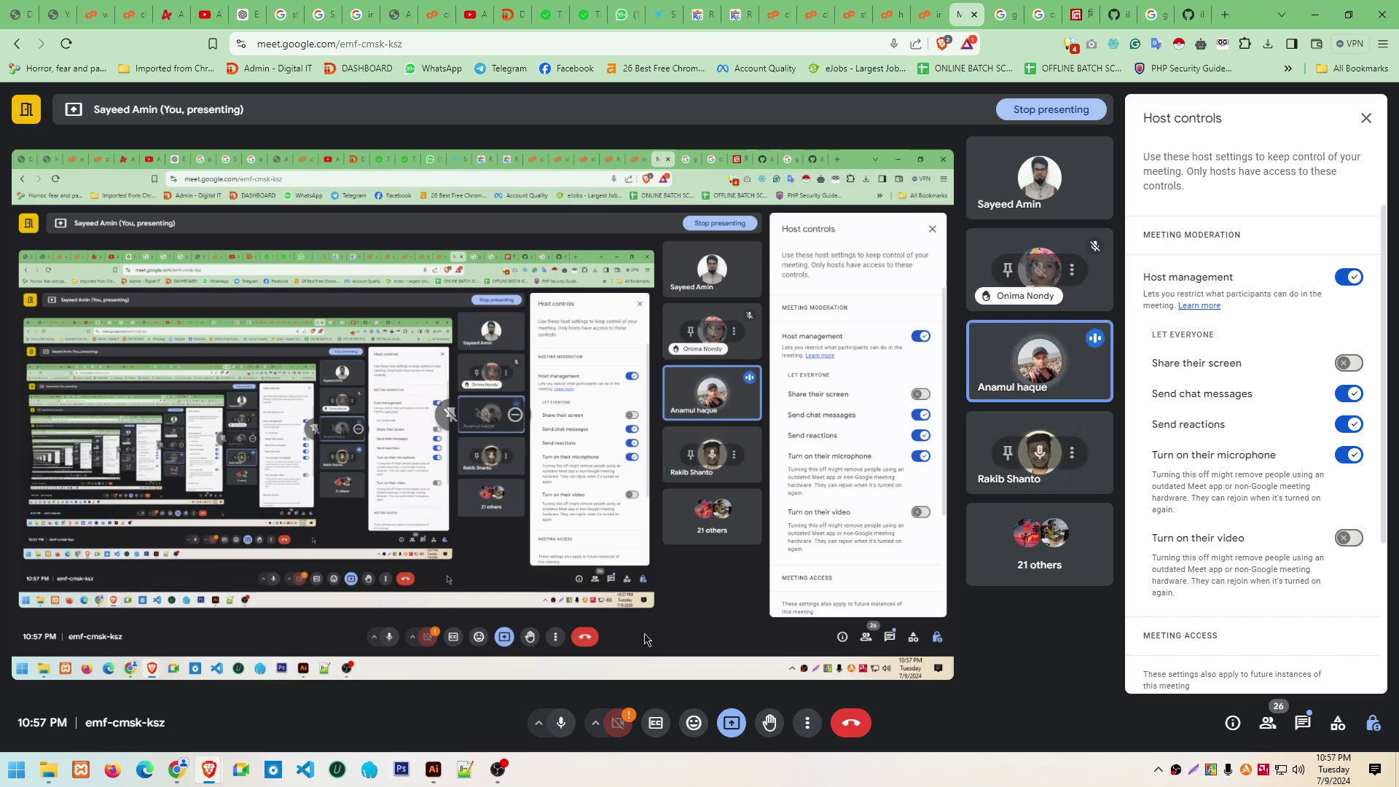
pyautogui.click(849, 725)
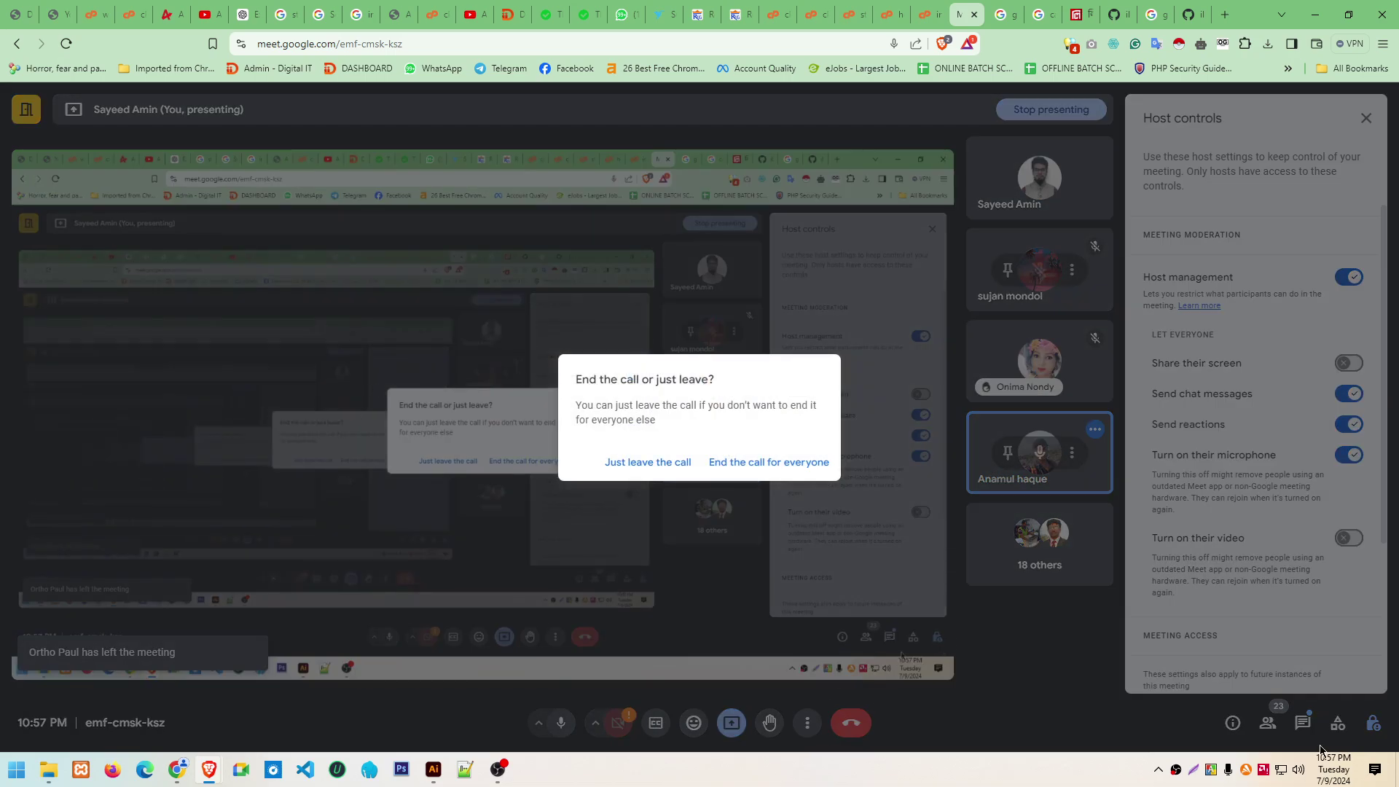
pyautogui.click(757, 464)
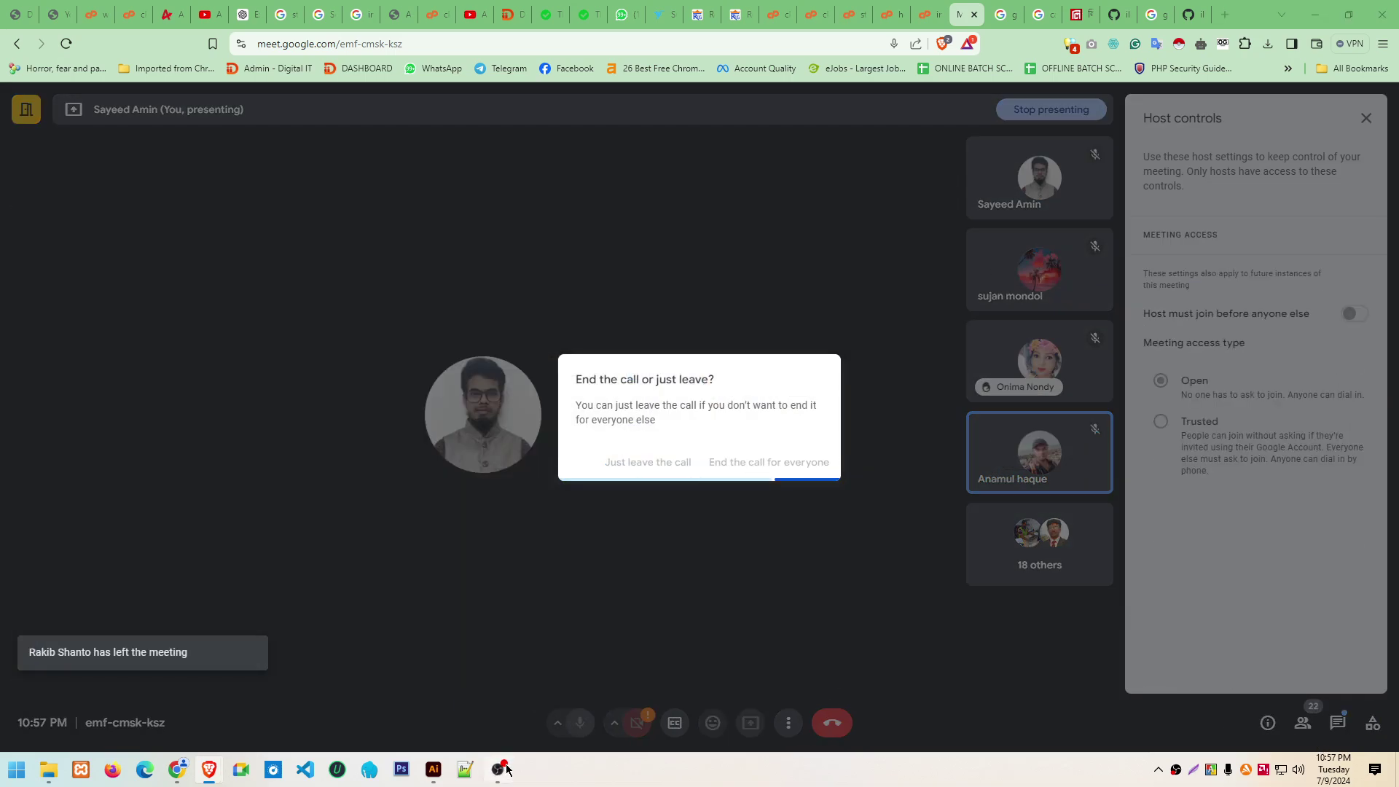